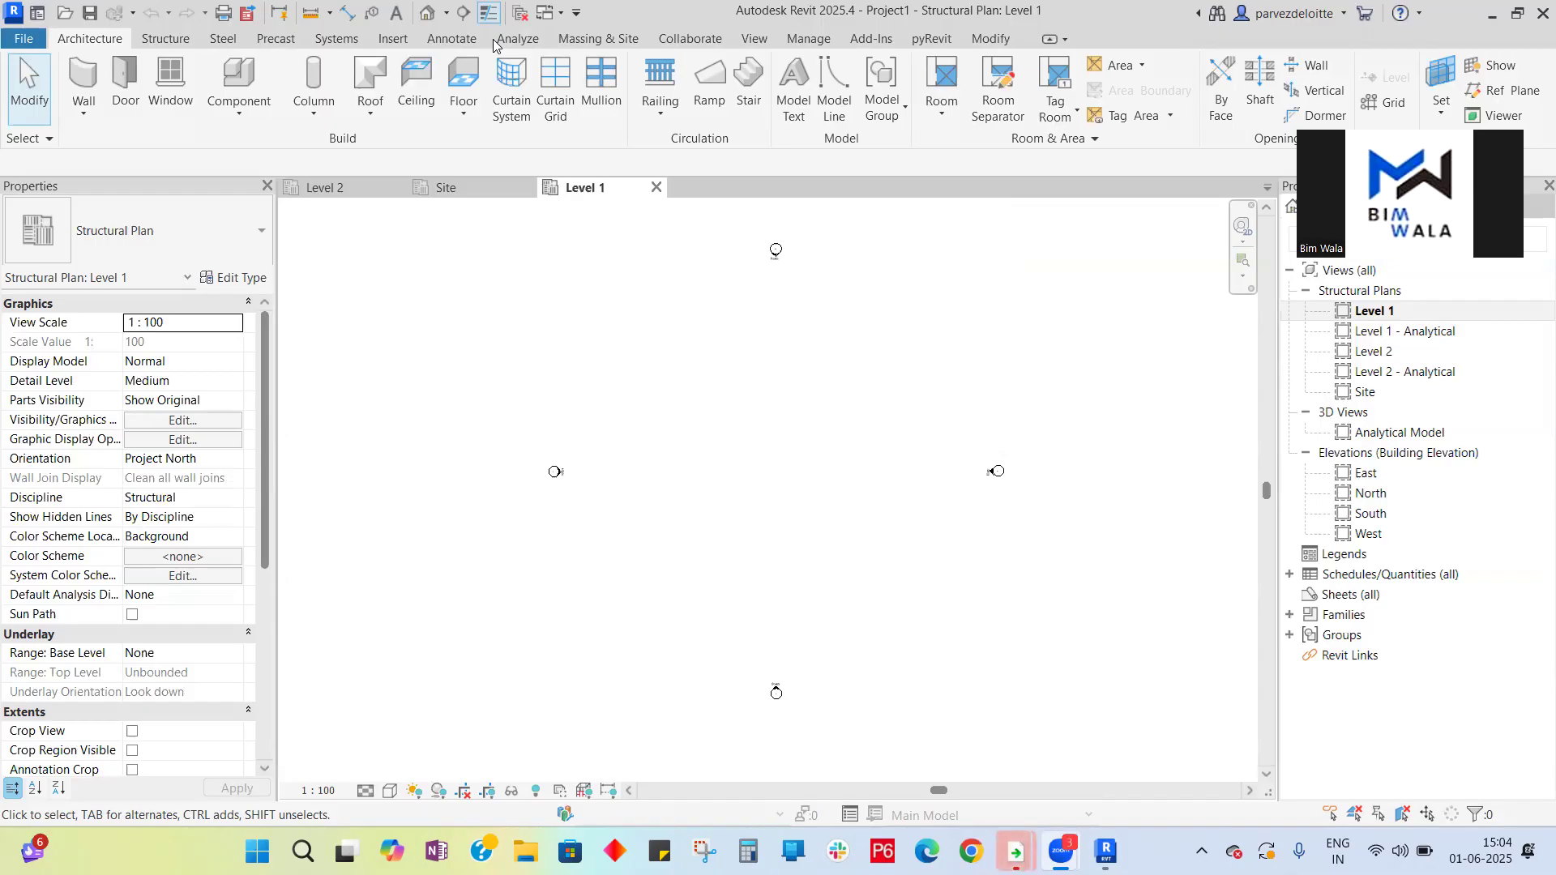
scroll(700, 463, "down", 2)
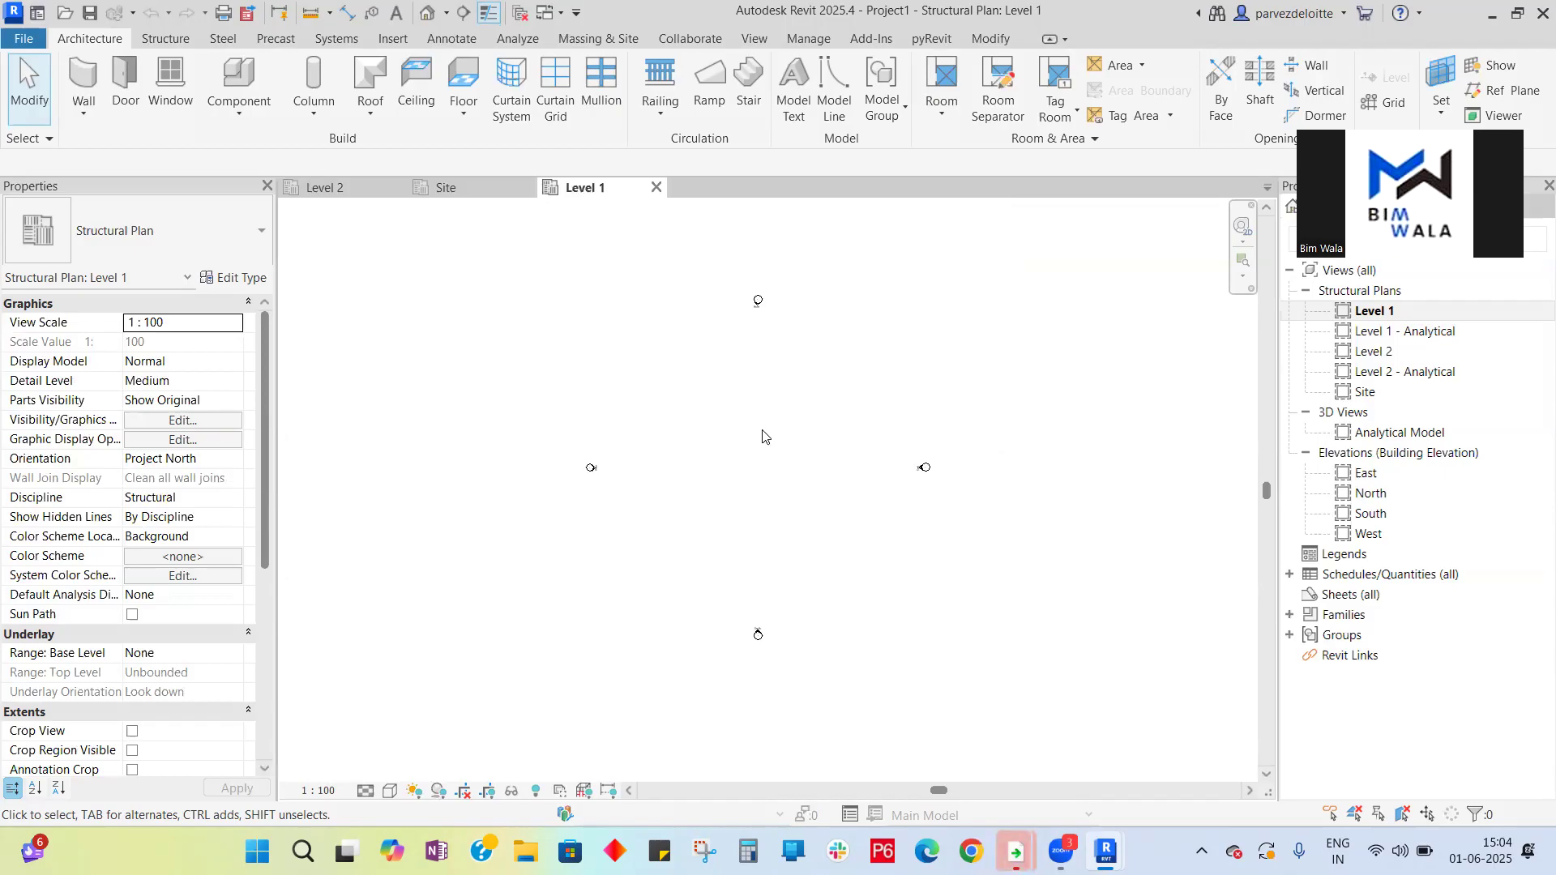
key("z")
key("r")
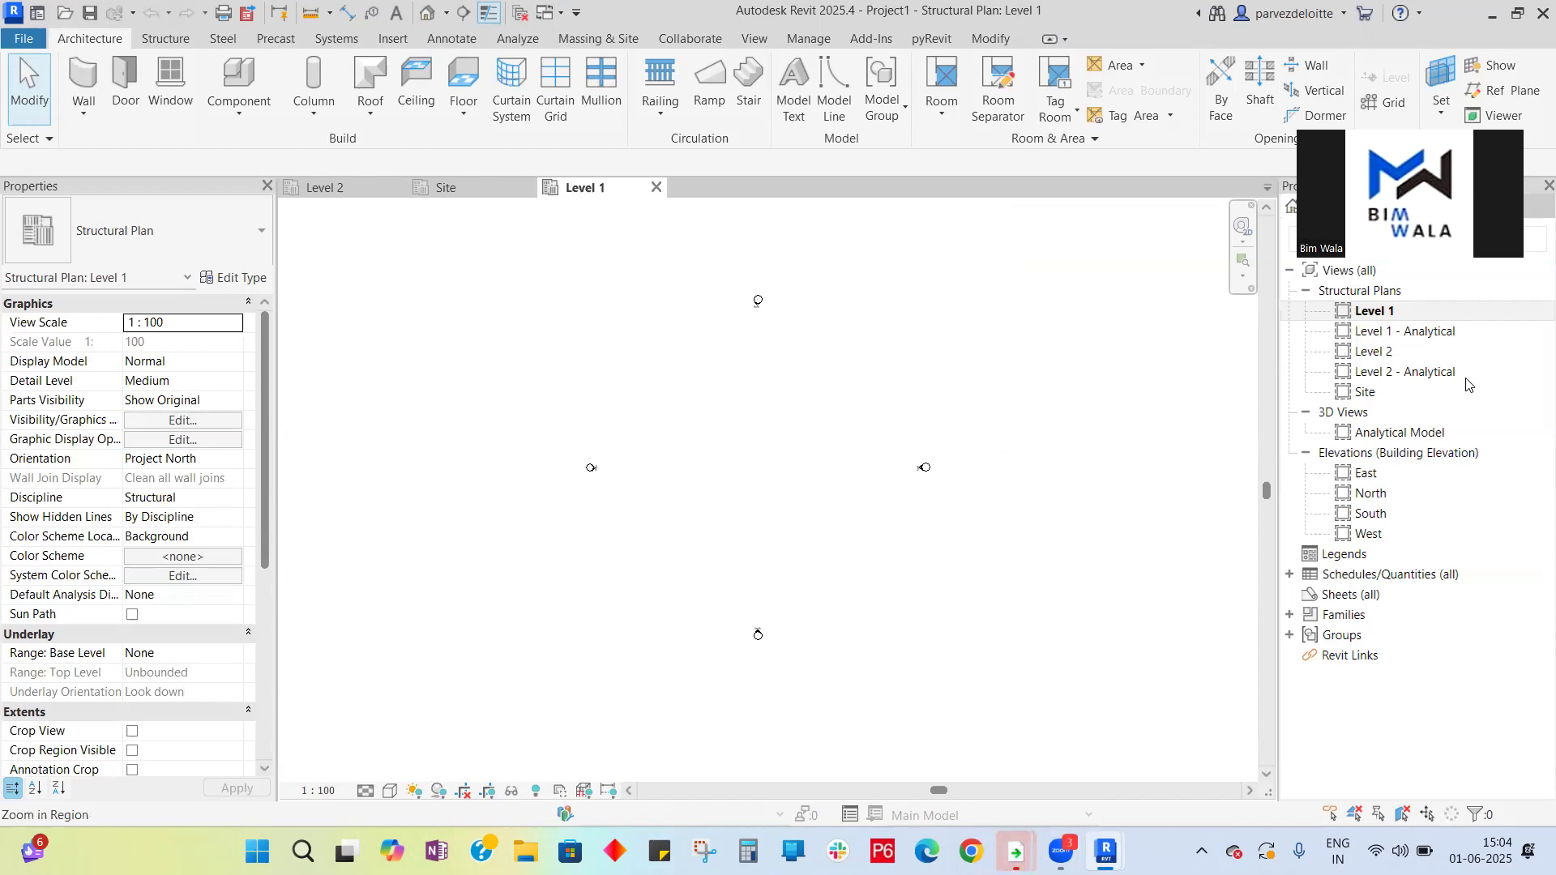
key("Escape")
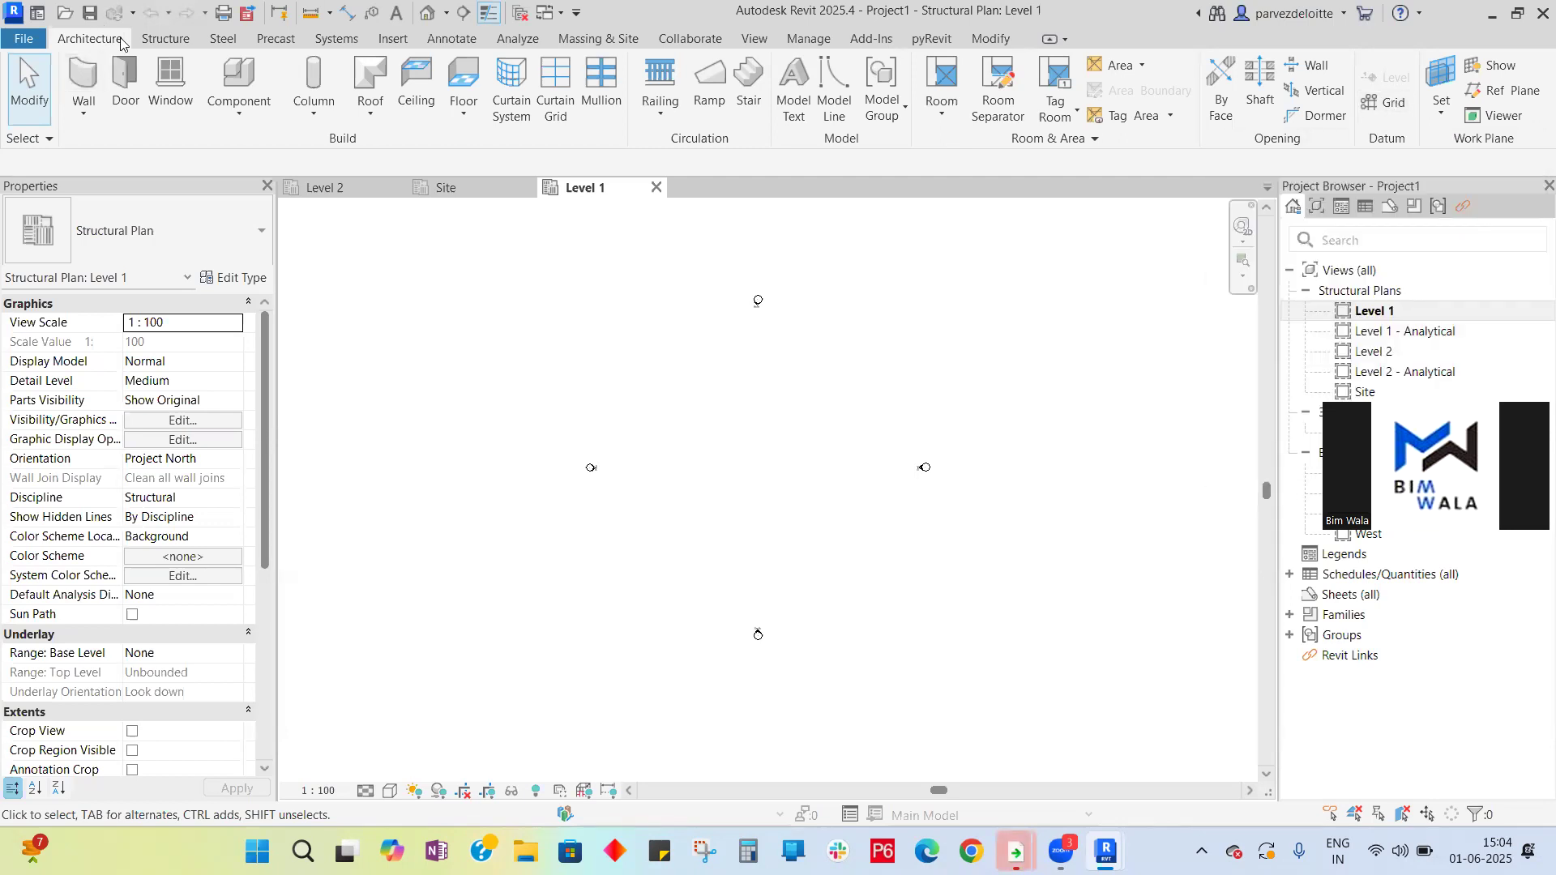
- Start the Grid tool and draw horizontal grid lines 1 and 2, about 8000 mm apart, in the Level 1 plan
left_click(1392, 105)
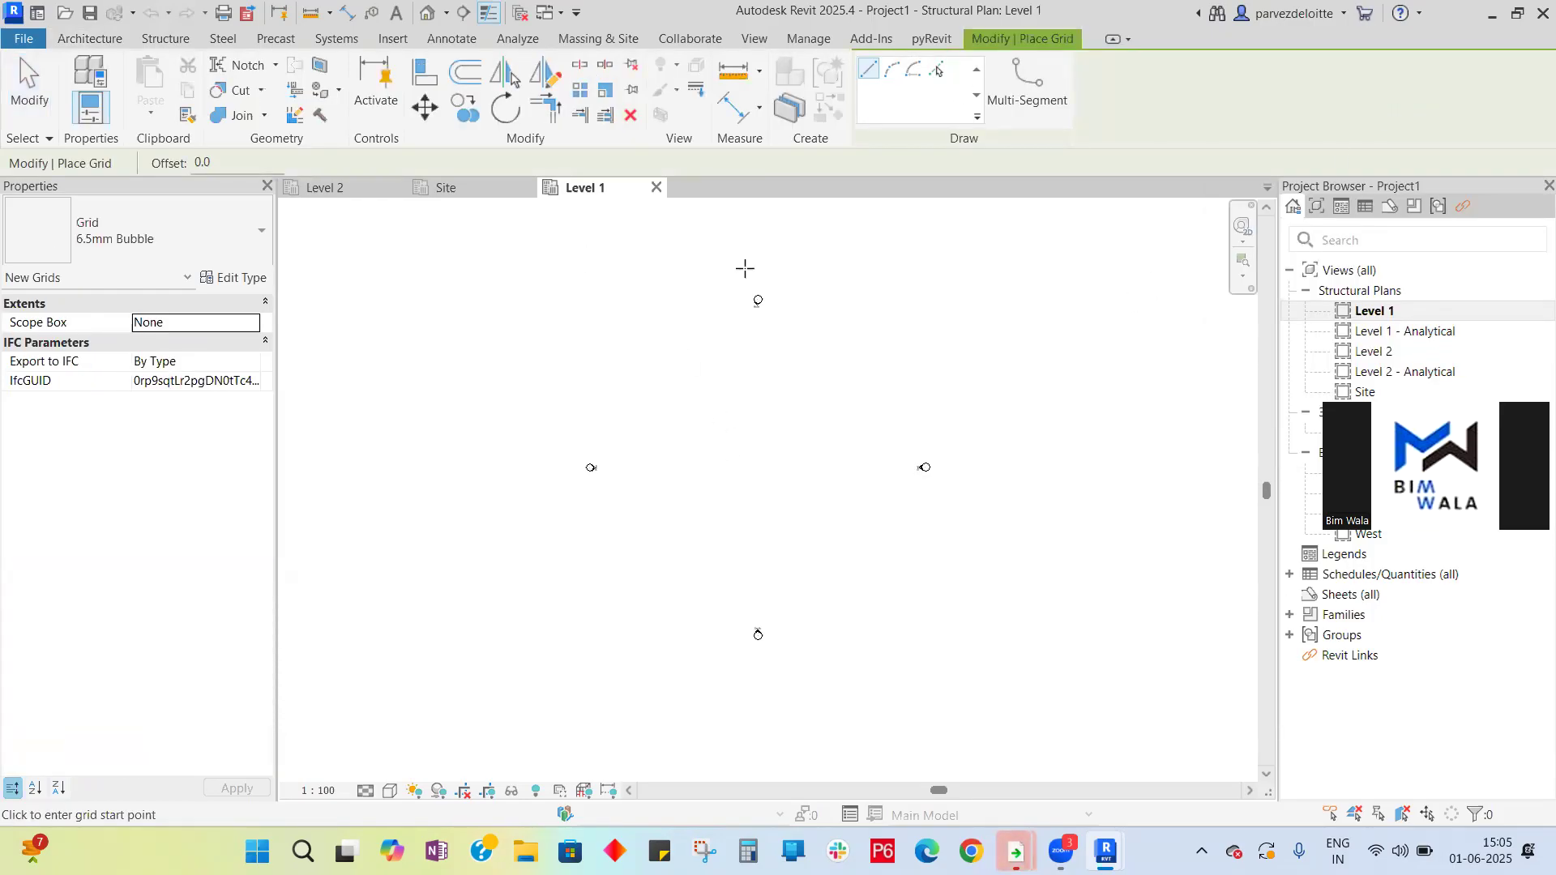
scroll(673, 393, "up", 2)
left_click(652, 390)
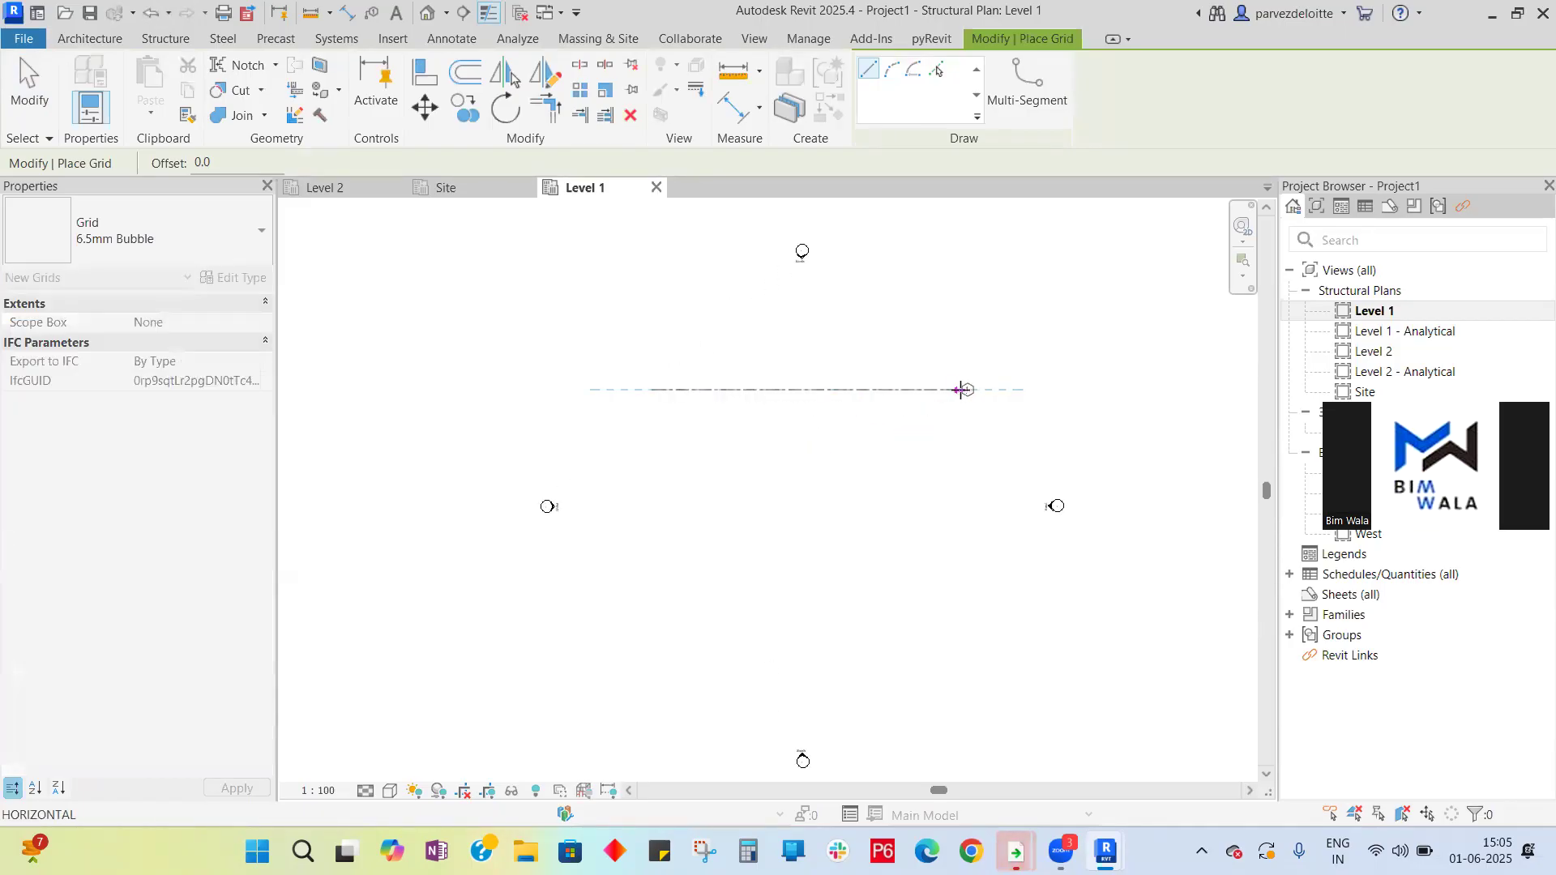
left_click(962, 390)
left_click(653, 470)
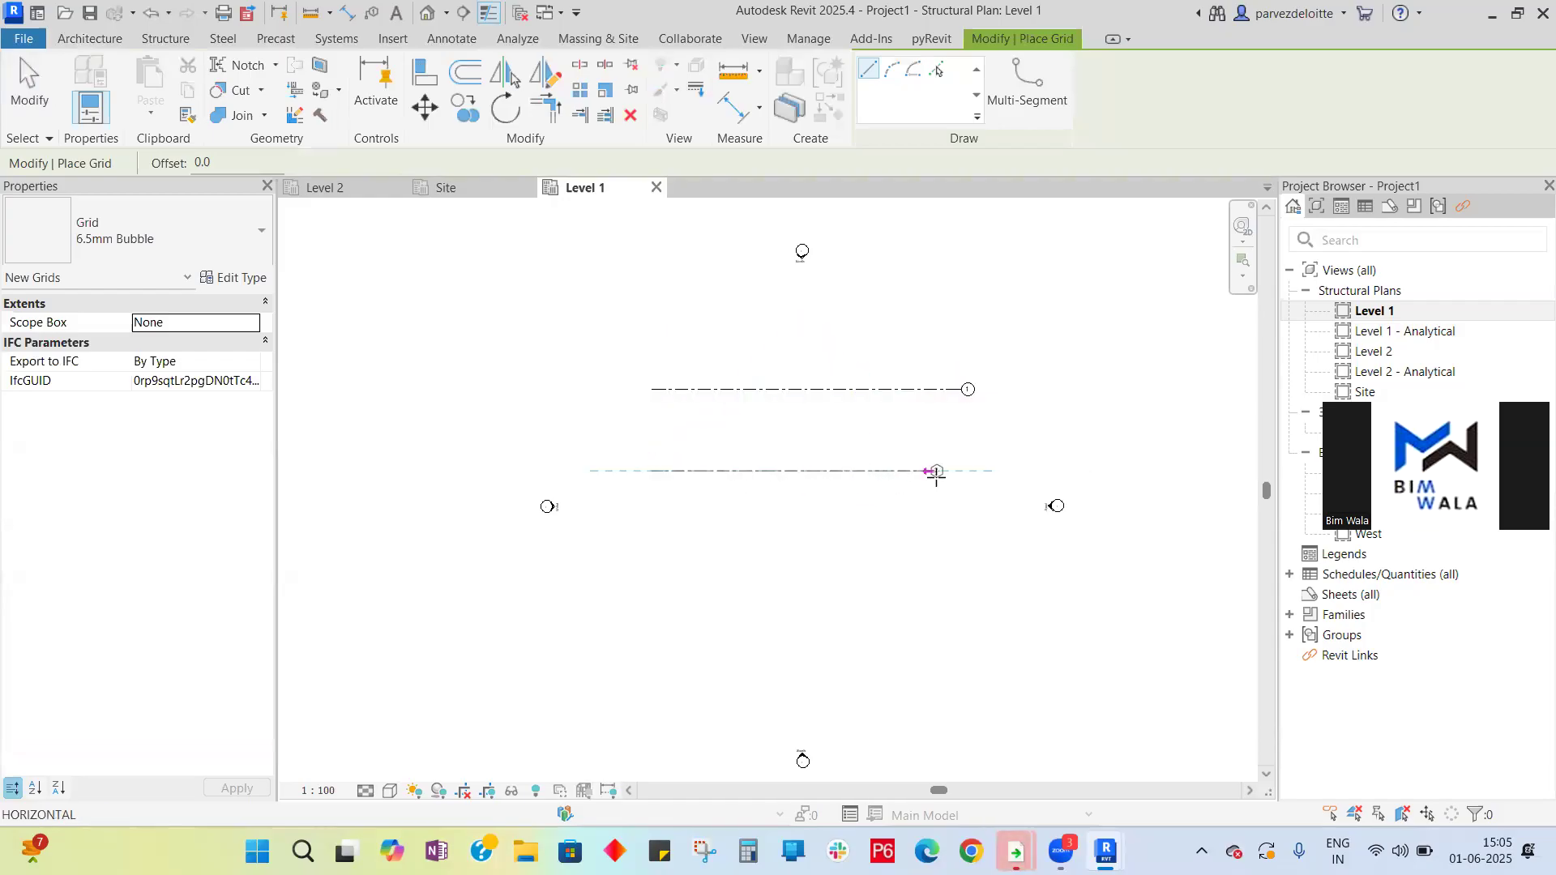
left_click(962, 471)
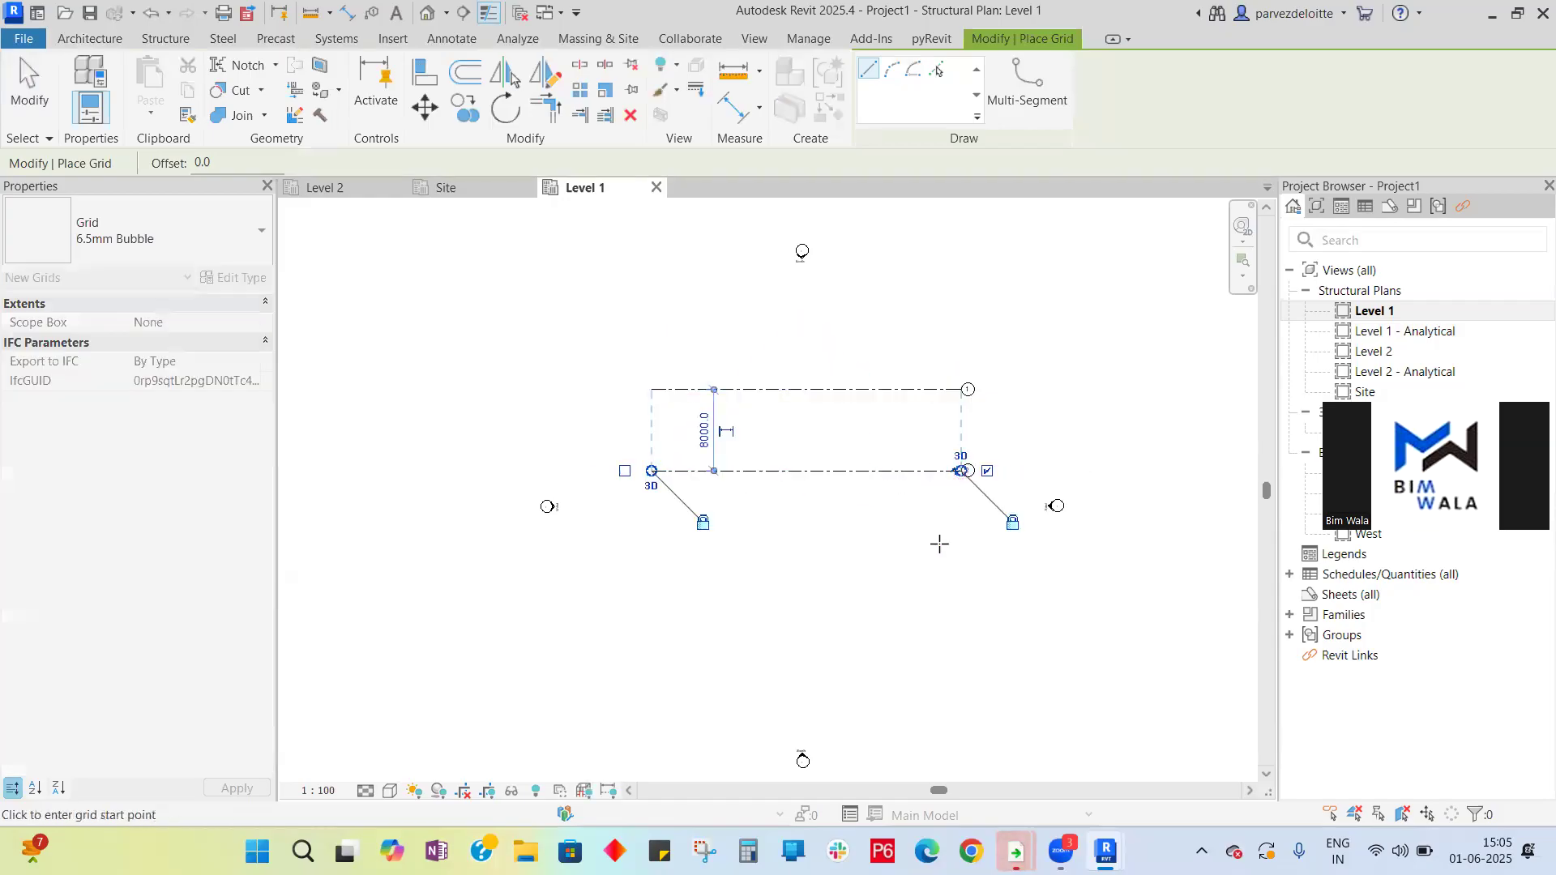
- Draw horizontal grid lines 3 and 4 below, spaced about 10000 mm and 9000 mm from the previous lines
left_click(651, 573)
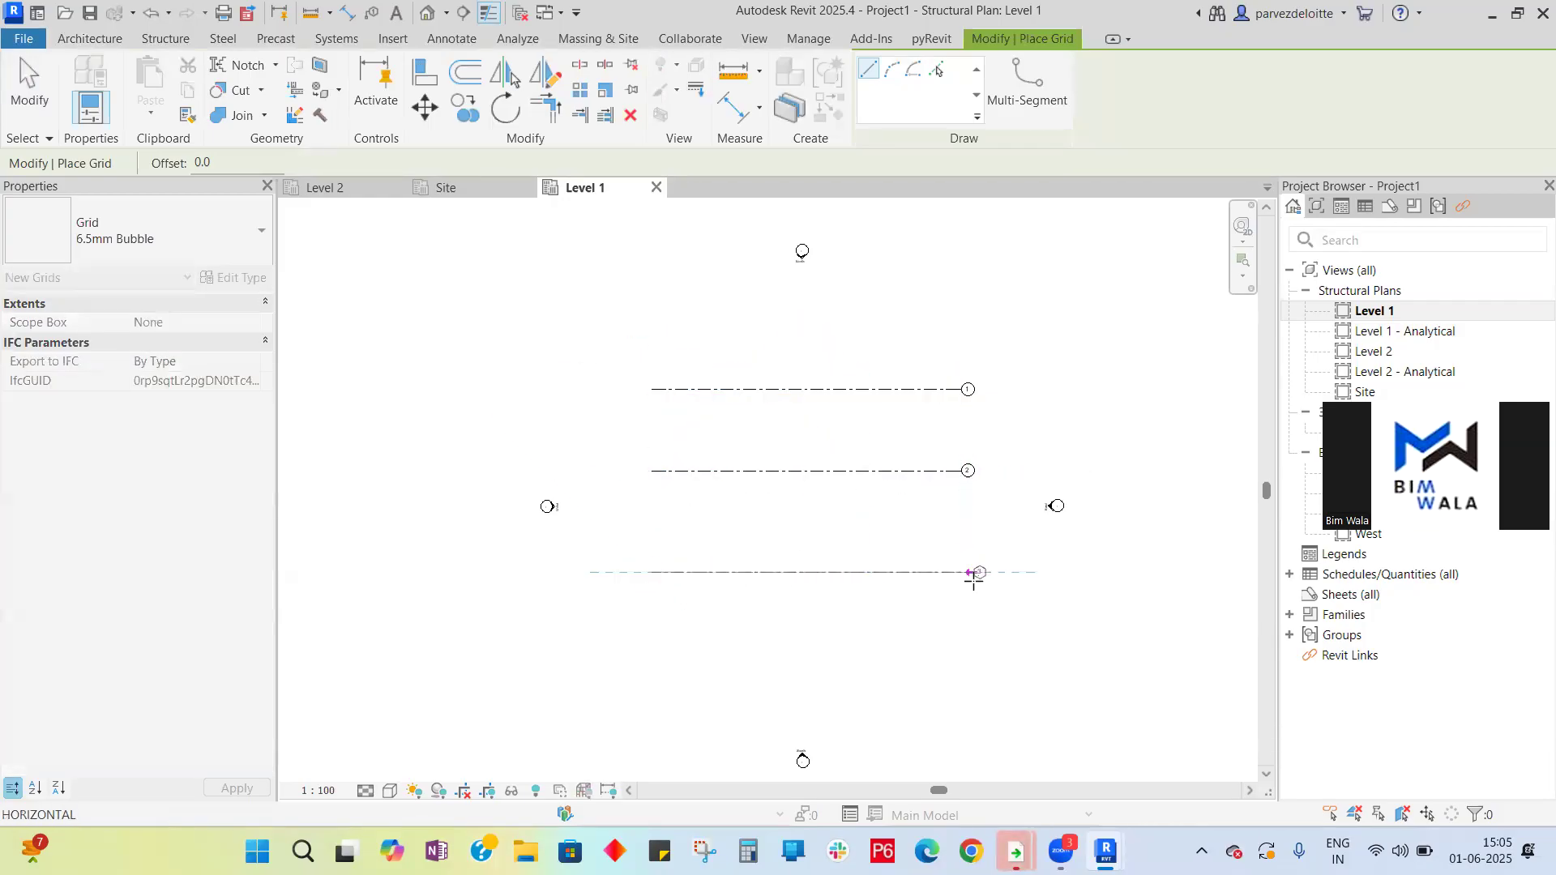
left_click(962, 572)
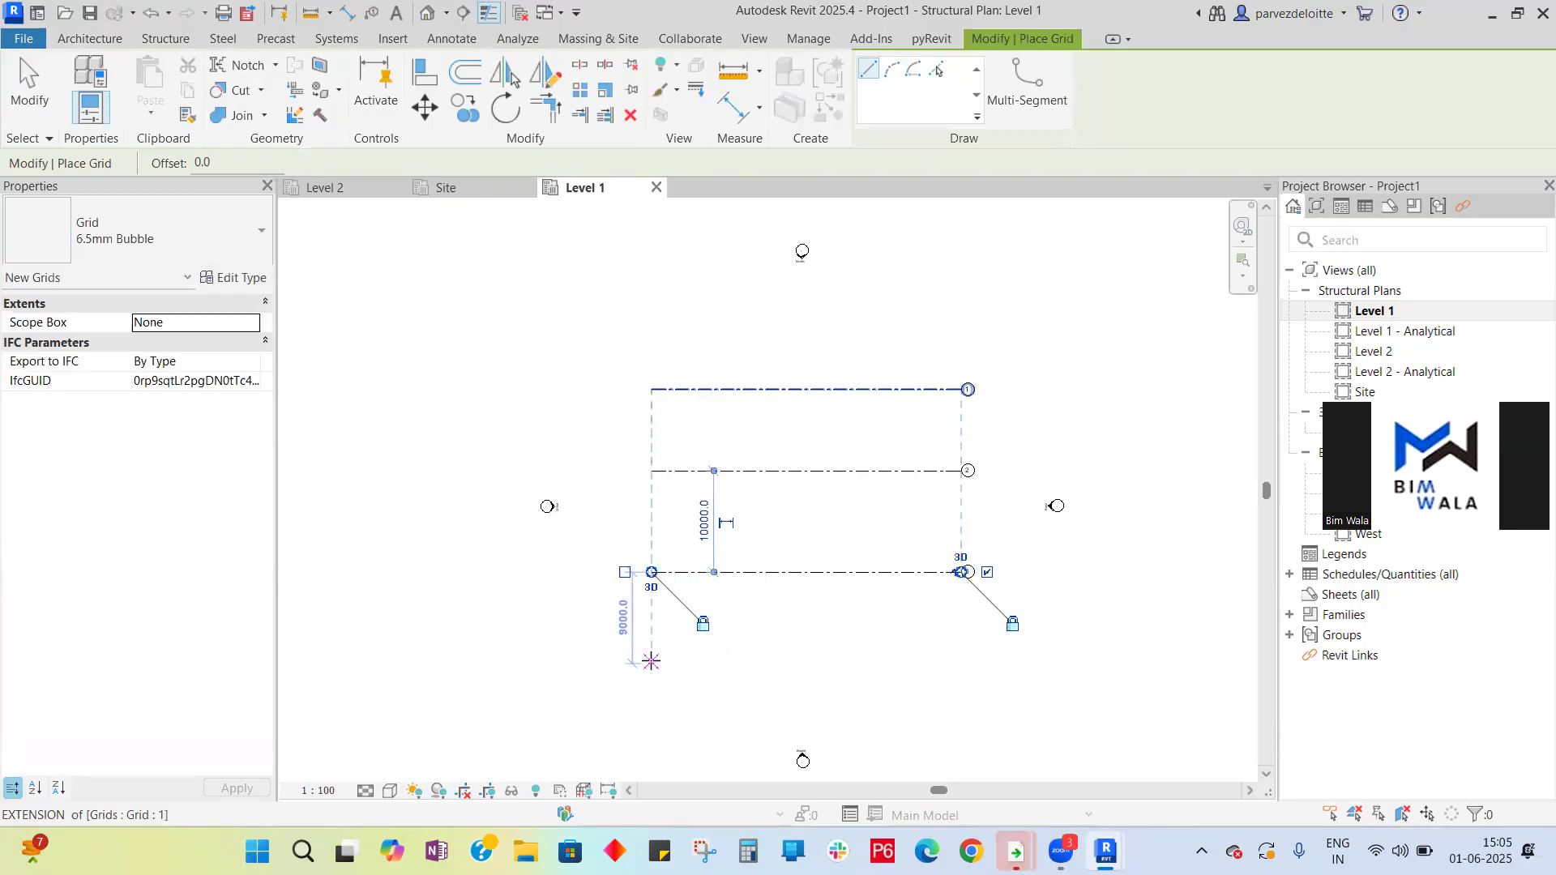
left_click(651, 663)
left_click(962, 663)
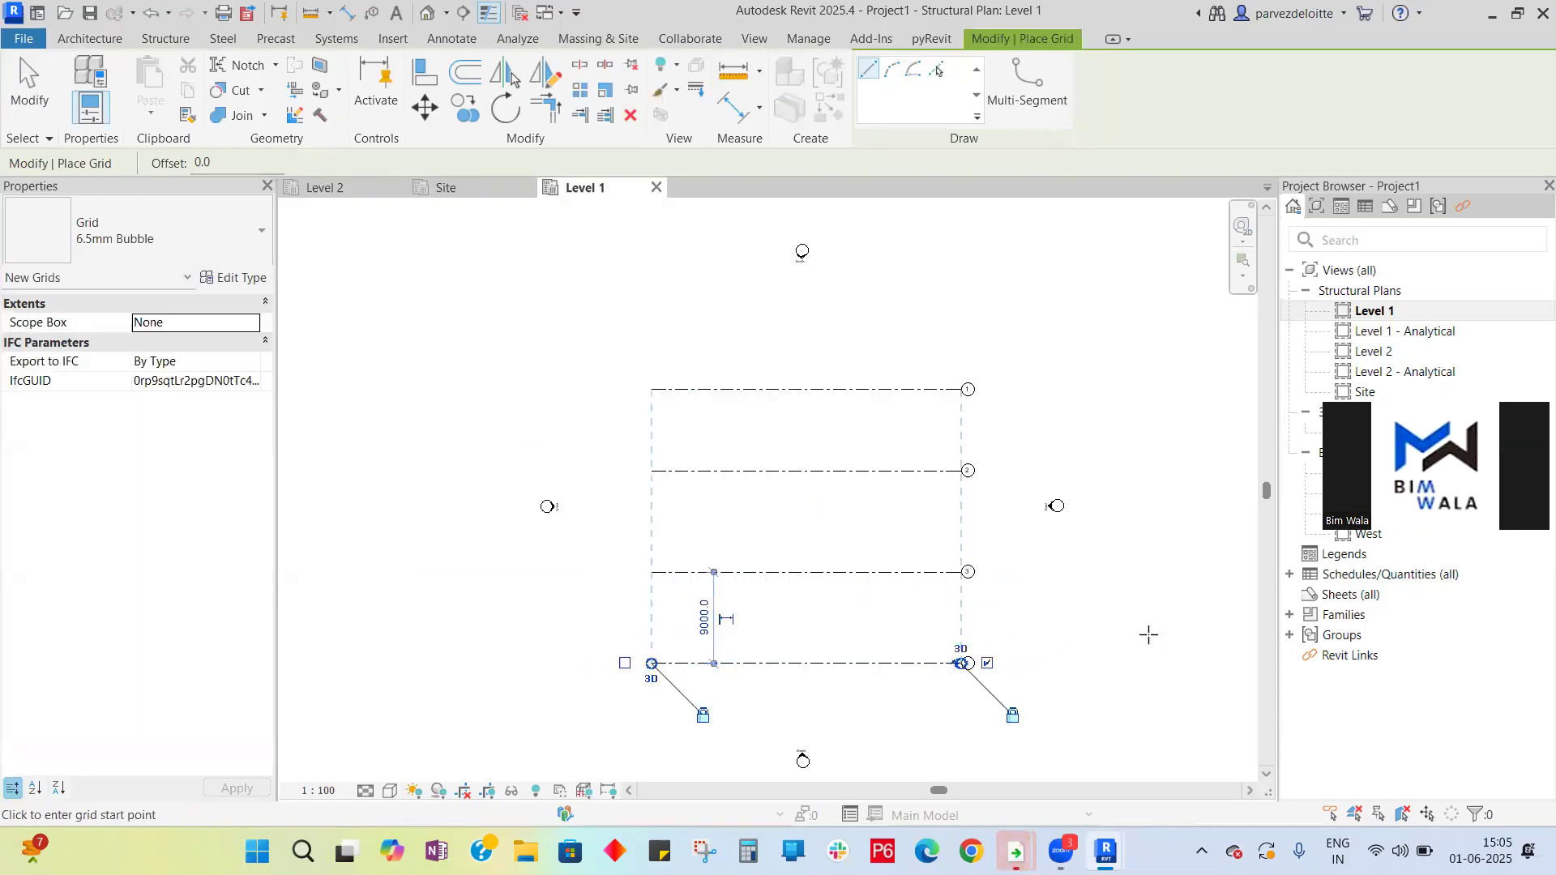
scroll(972, 600, "up", 3)
scroll(982, 406, "down", 3)
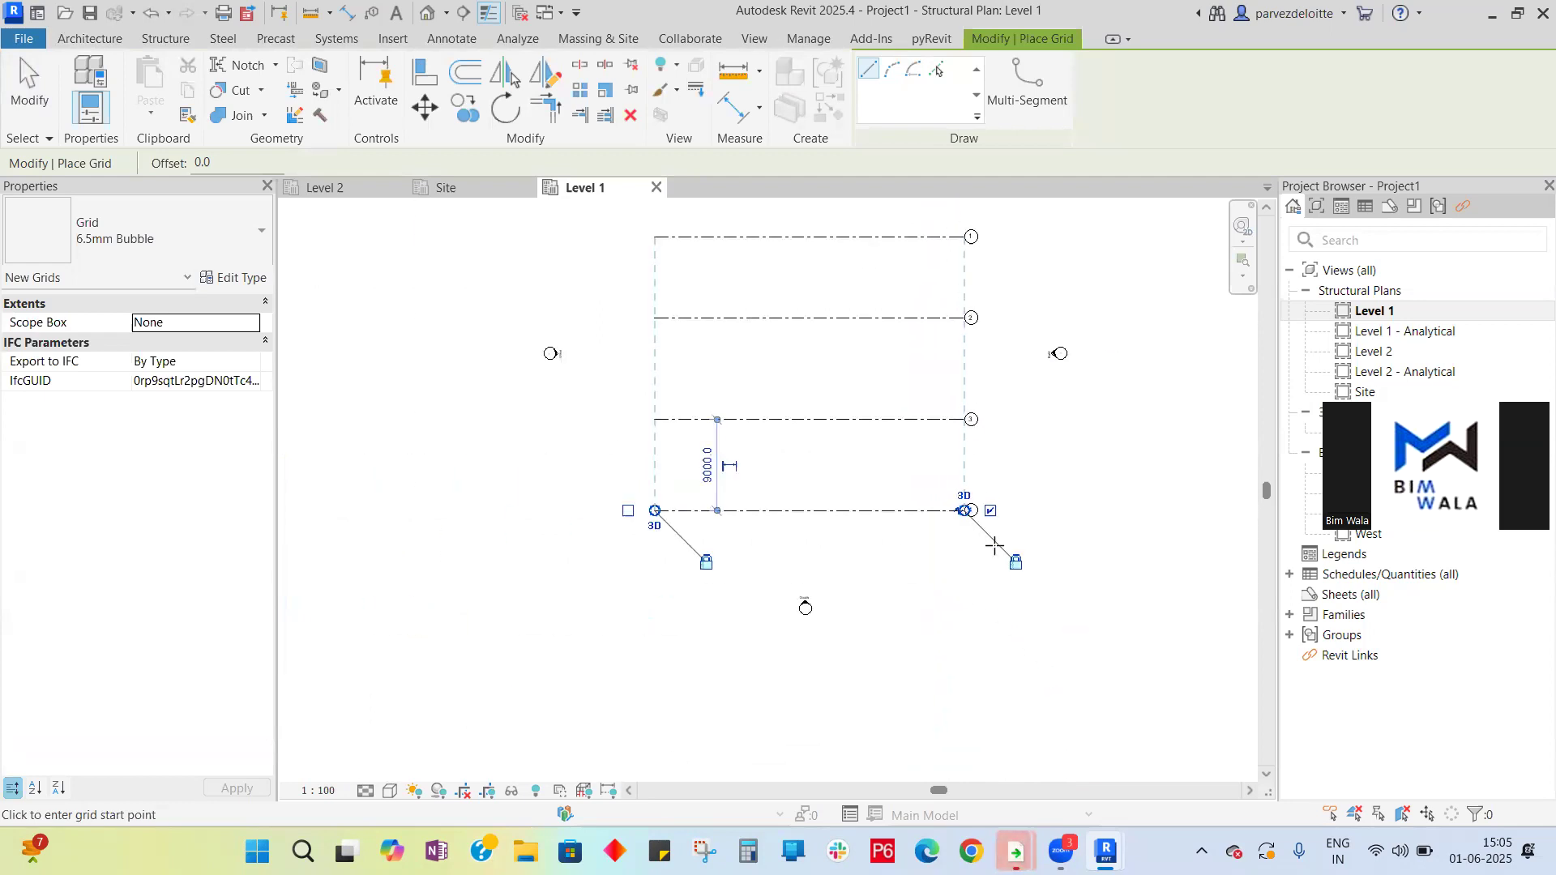
scroll(988, 474, "up", 3)
scroll(1004, 598, "down", 3)
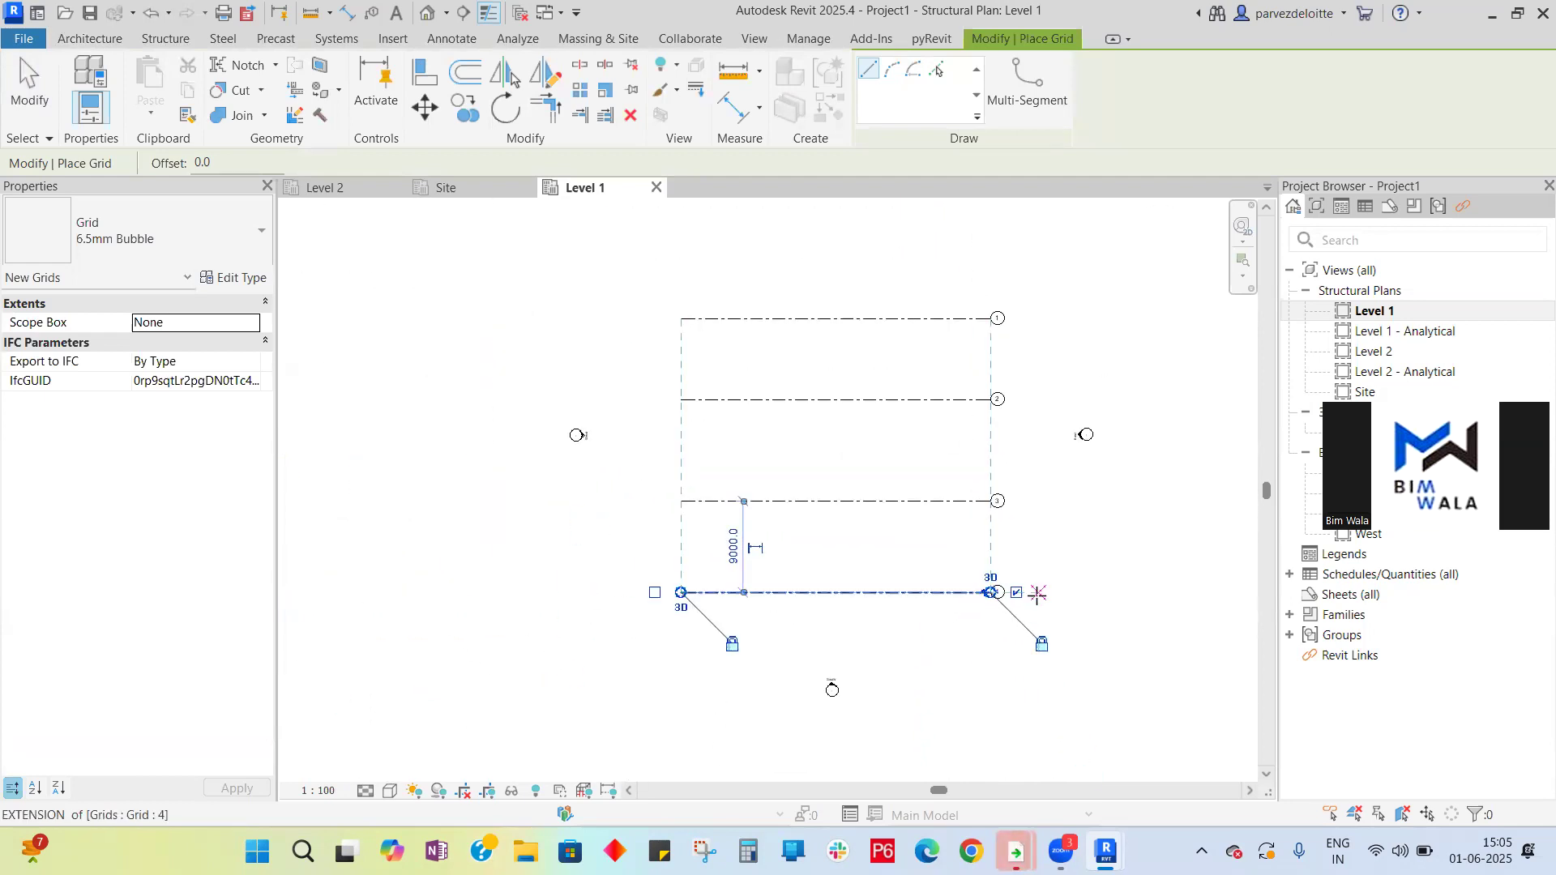
key("Escape")
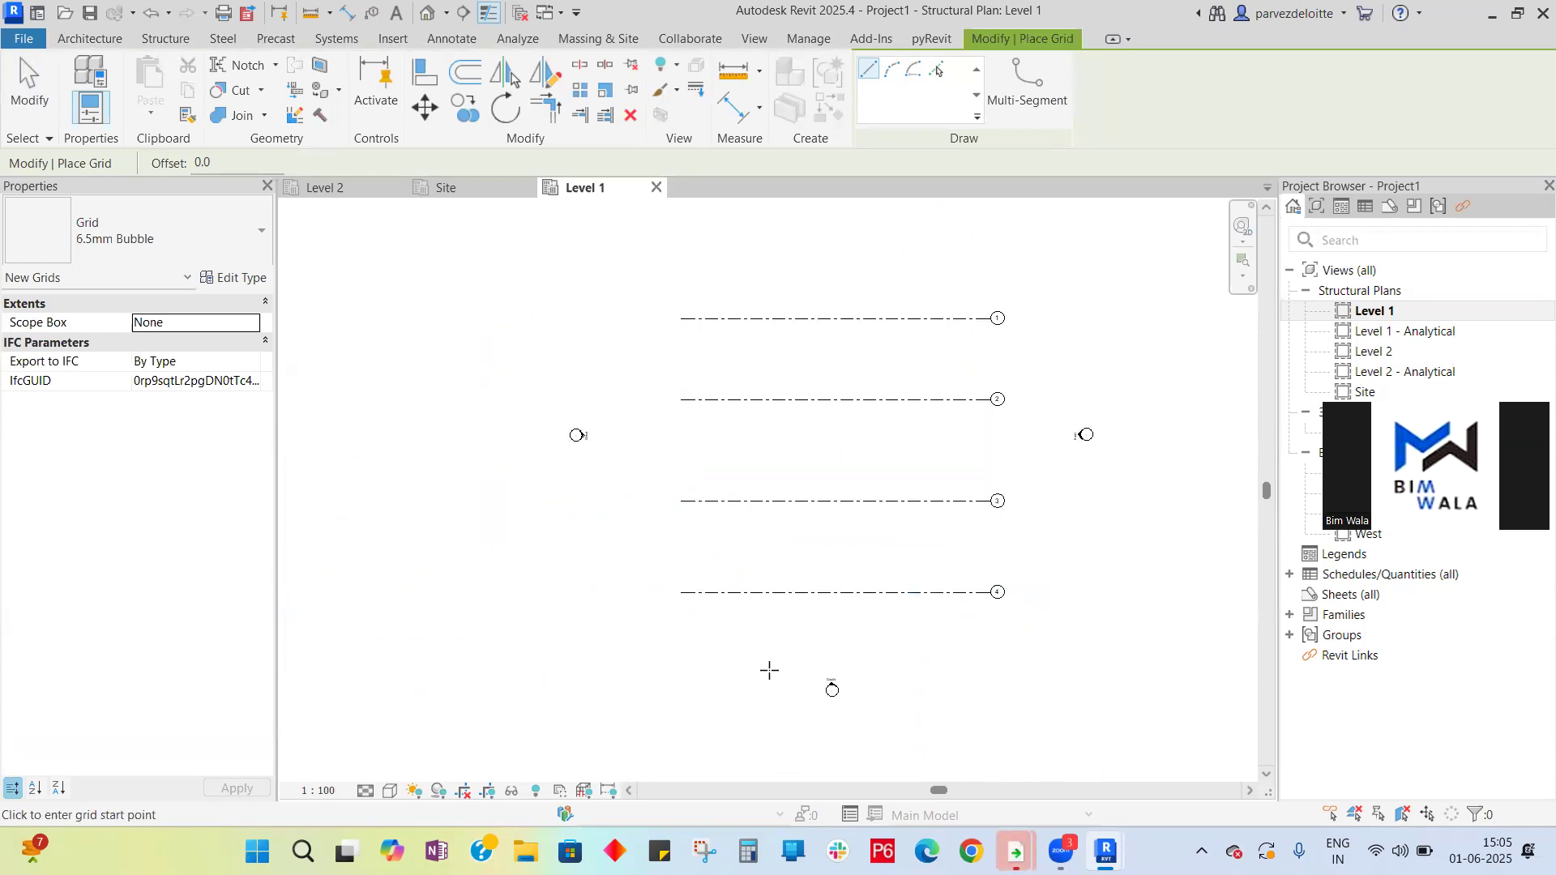
- Draw a vertical grid line along the left ends of the horizontal grids and rename it A
left_click(717, 639)
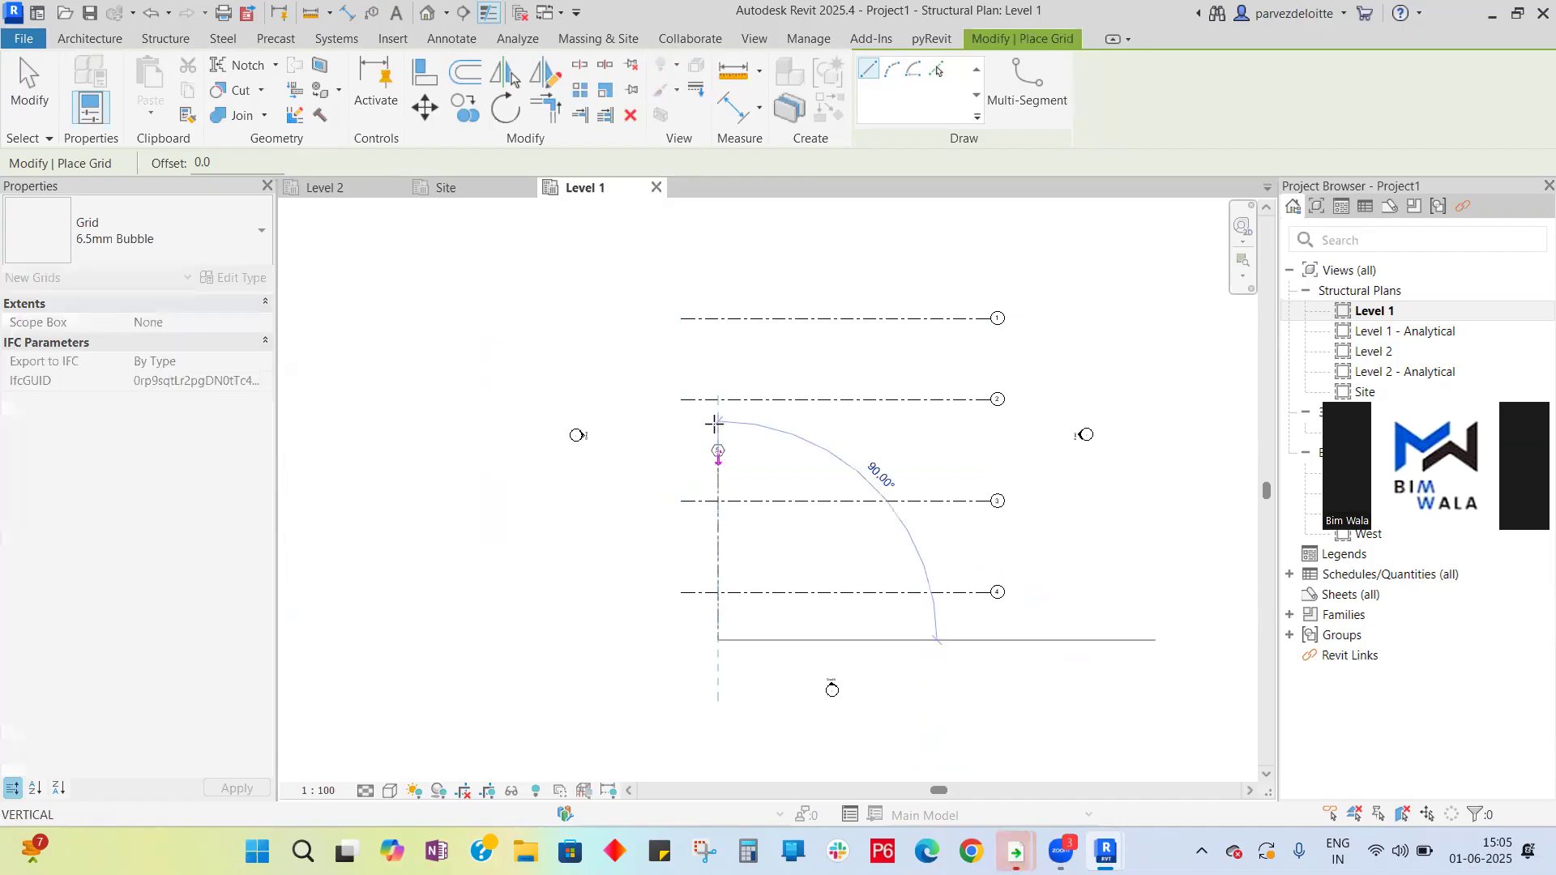
left_click(717, 277)
scroll(718, 280, "up", 10)
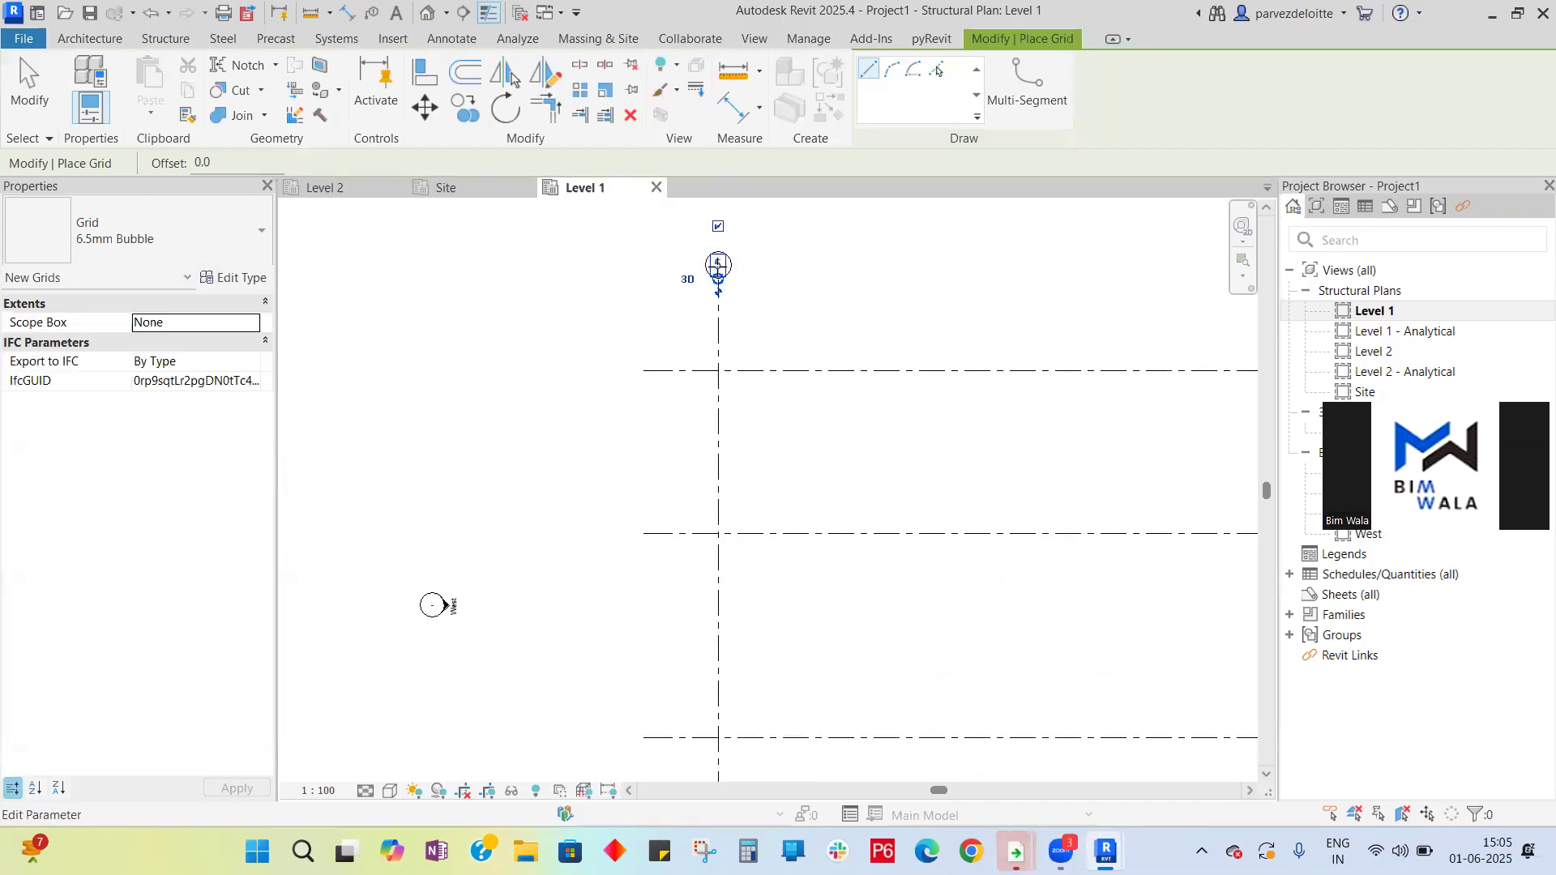
key("Escape")
key("Escape")
scroll(718, 270, "down", 5)
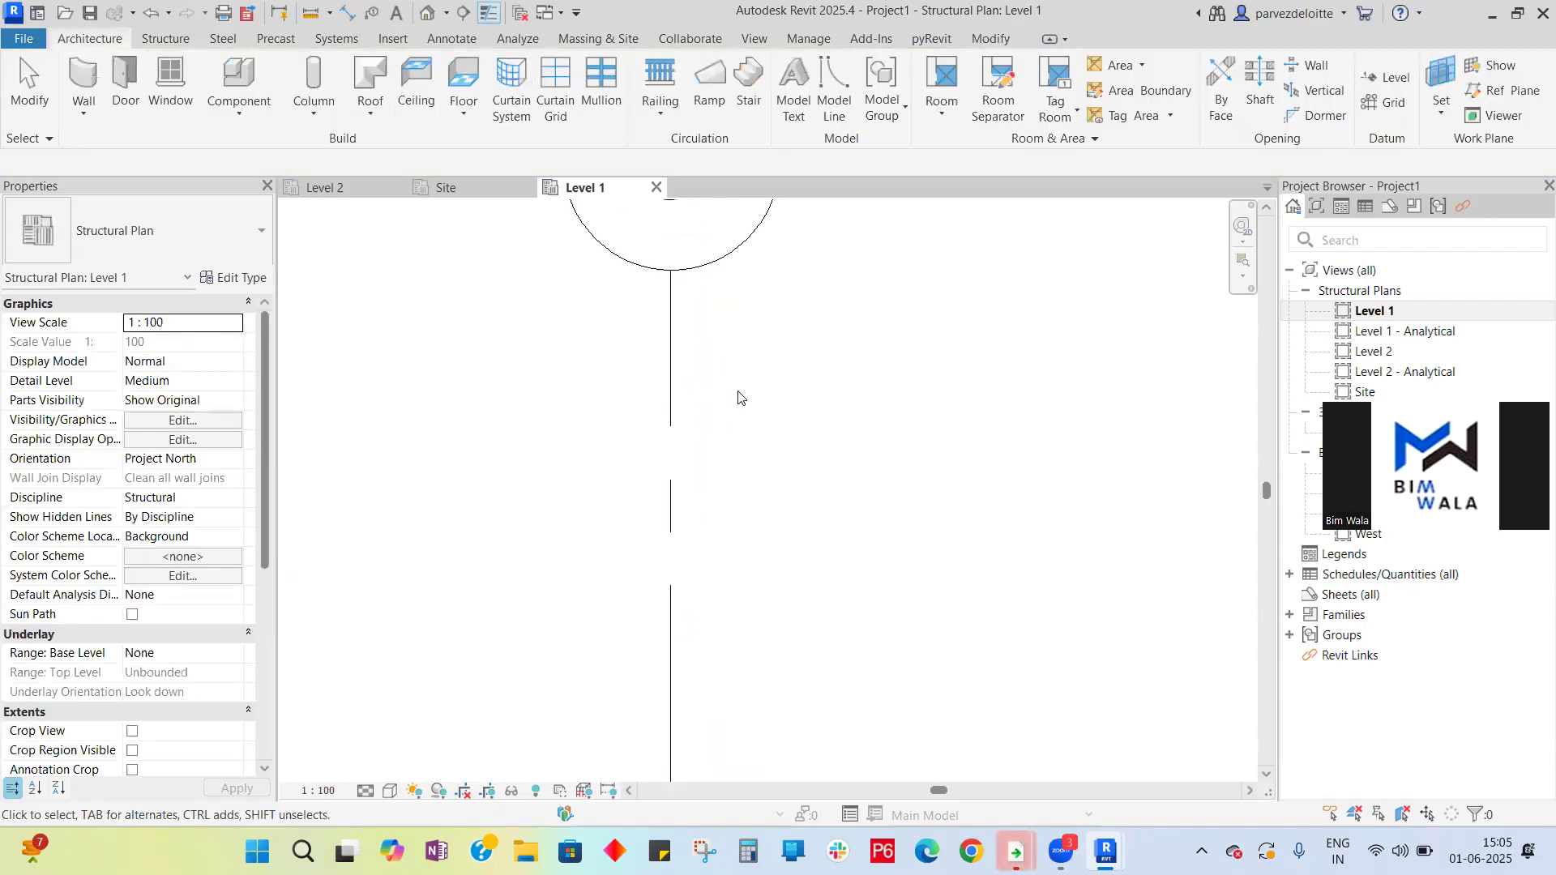
left_click(714, 301)
left_click(714, 299)
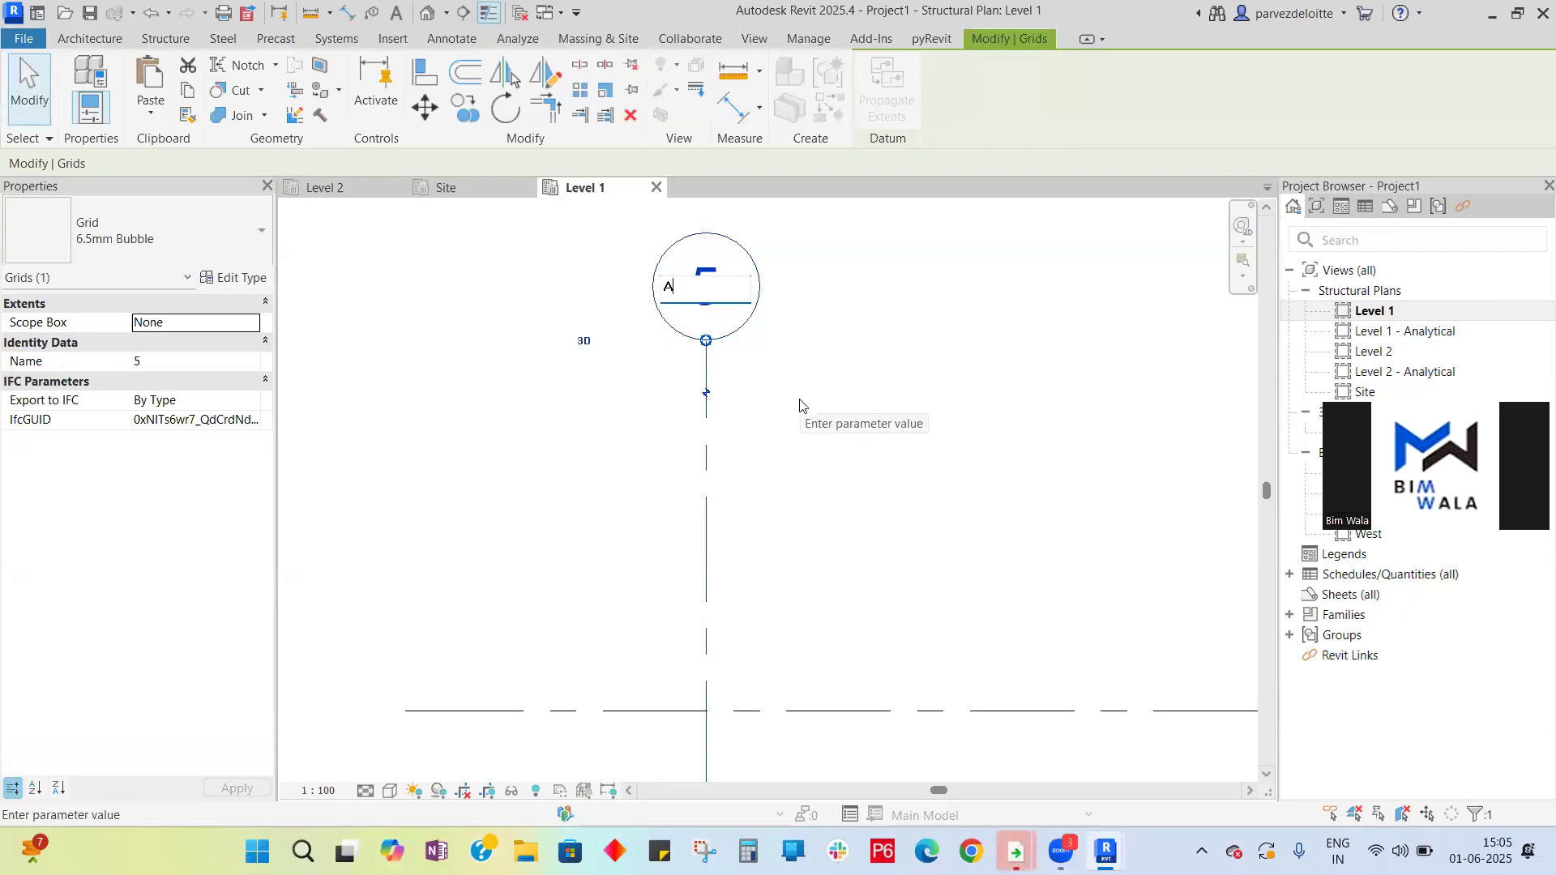
key("Return")
scroll(600, 312, "down", 5)
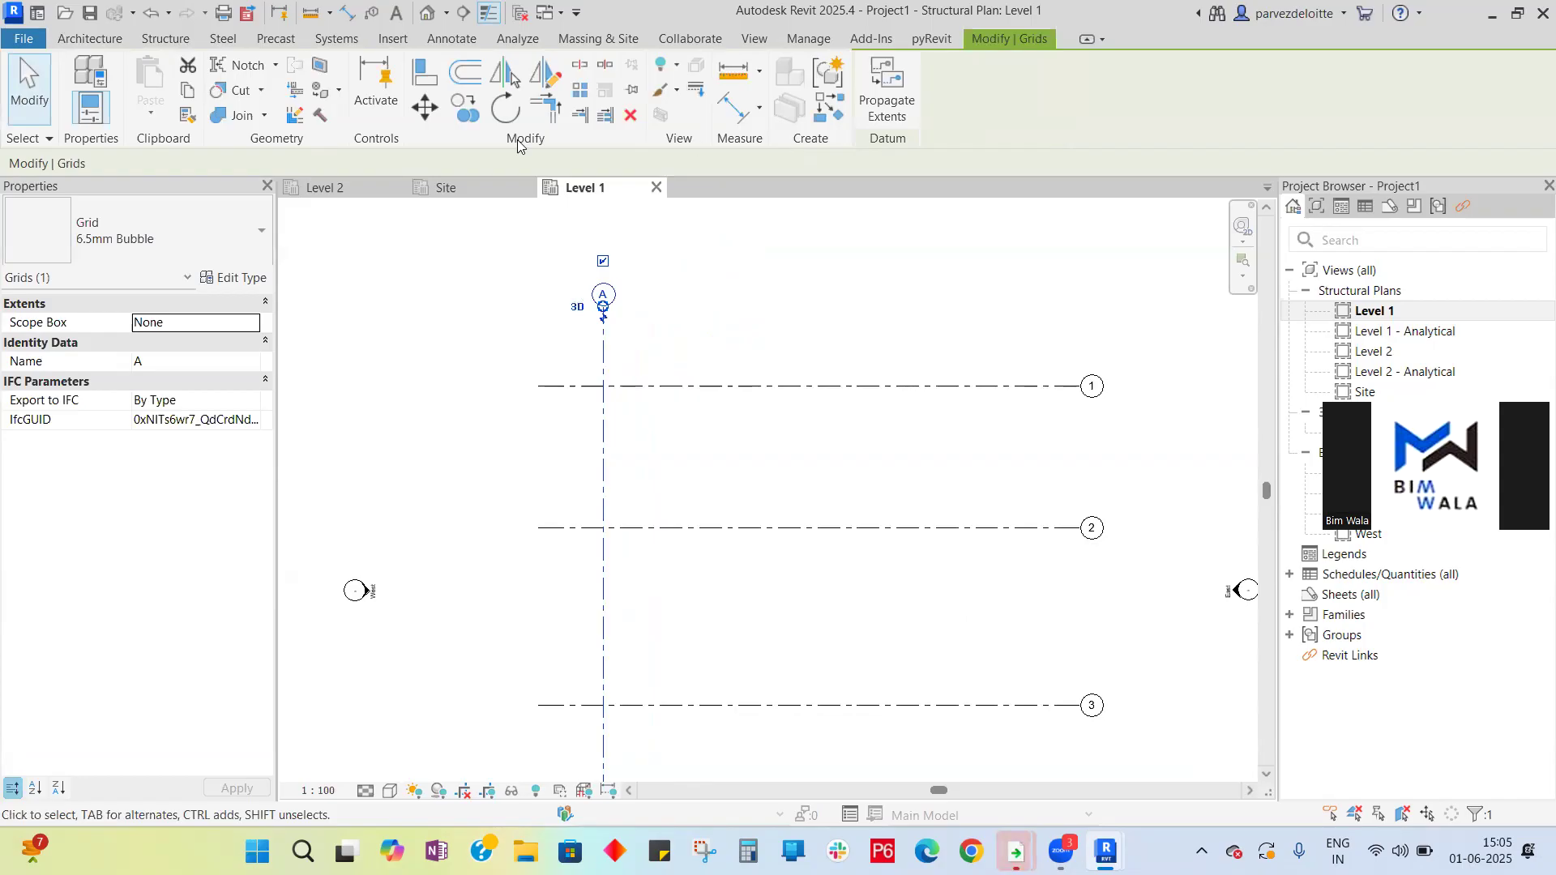
- Restart the Grid tool and draw vertical grid lines B and C, each 7000 mm to the right
left_click(90, 38)
left_click(1388, 113)
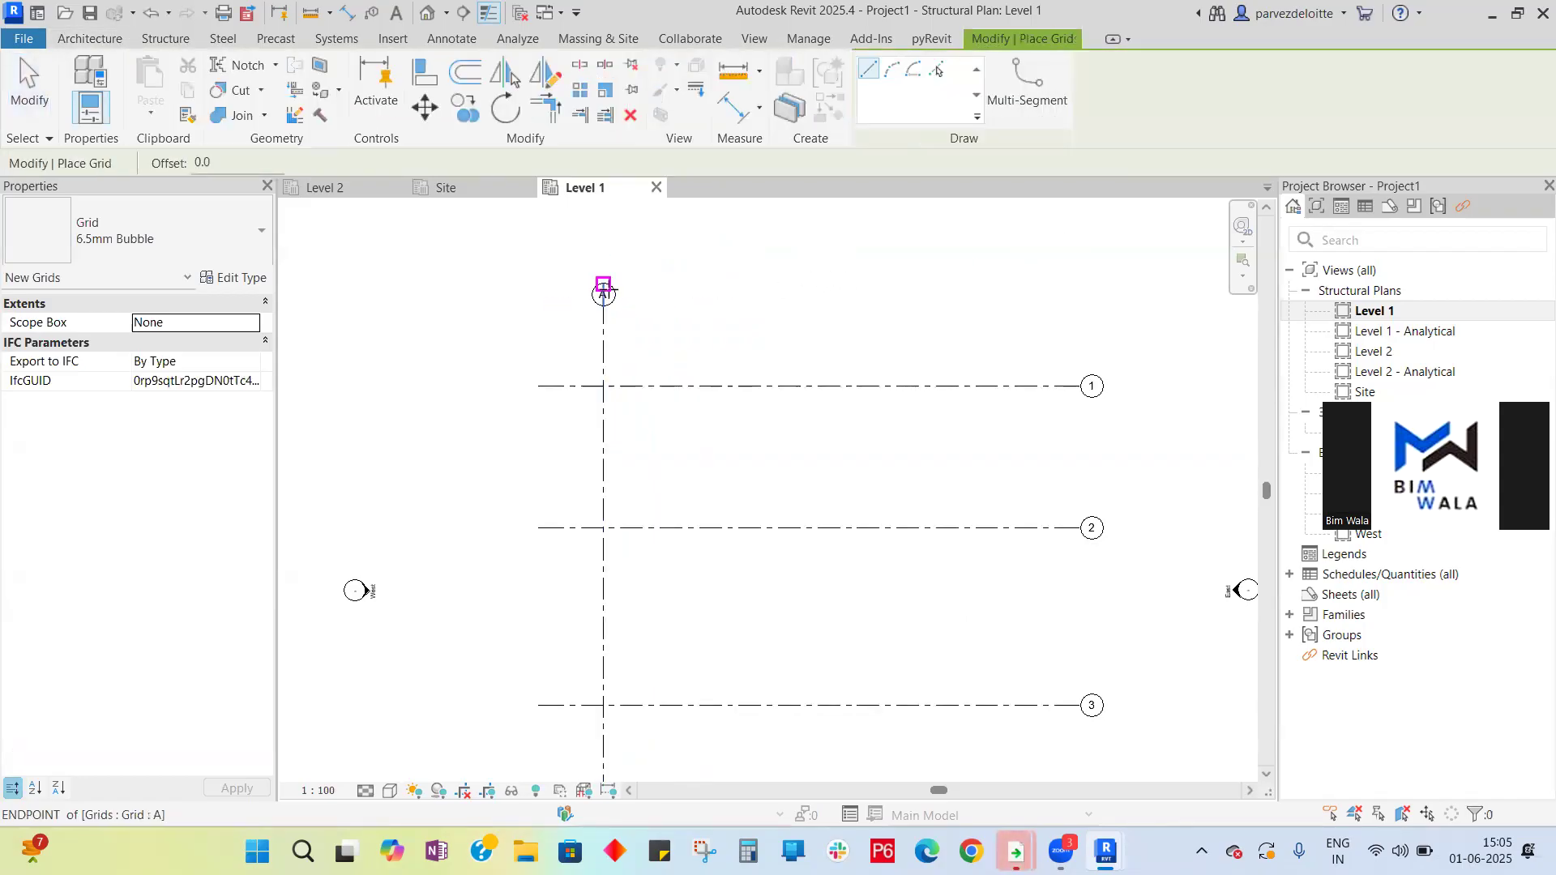
scroll(749, 287, "down", 3)
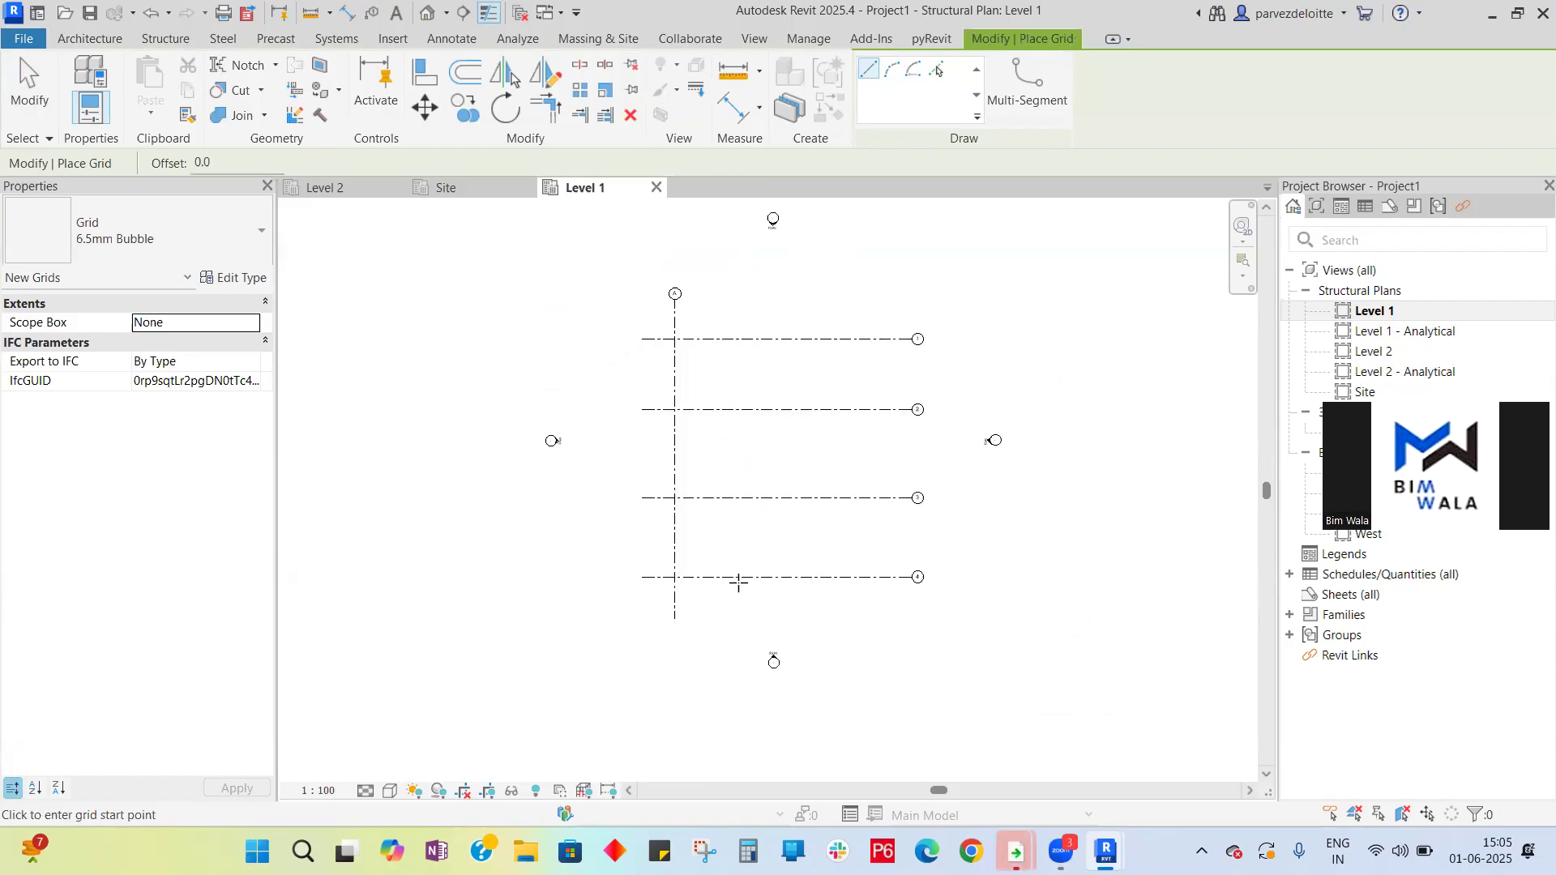
left_click(735, 619)
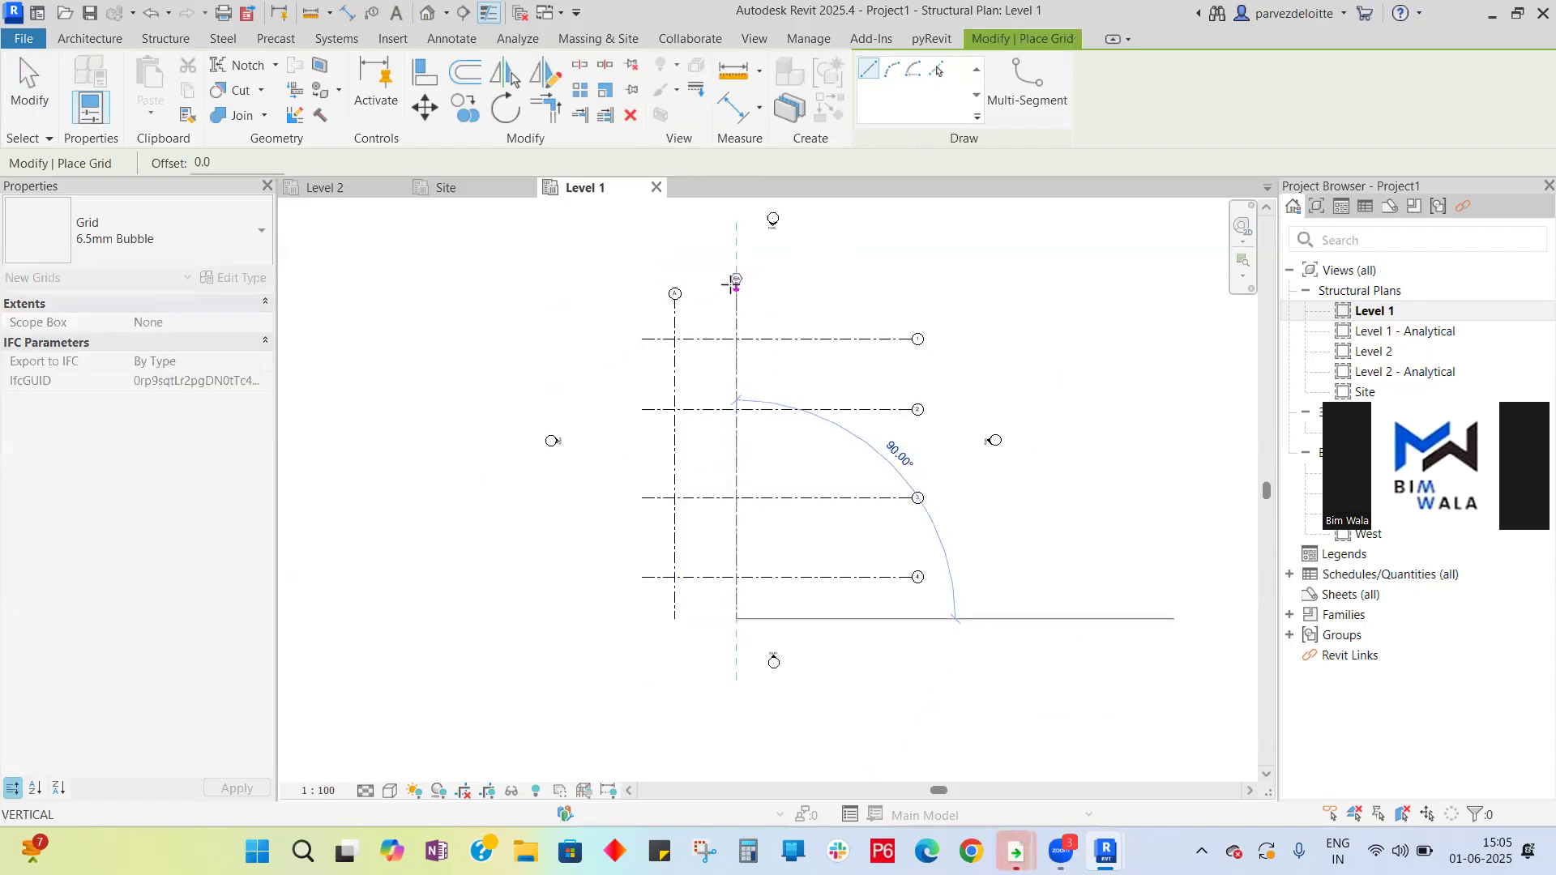
left_click(735, 296)
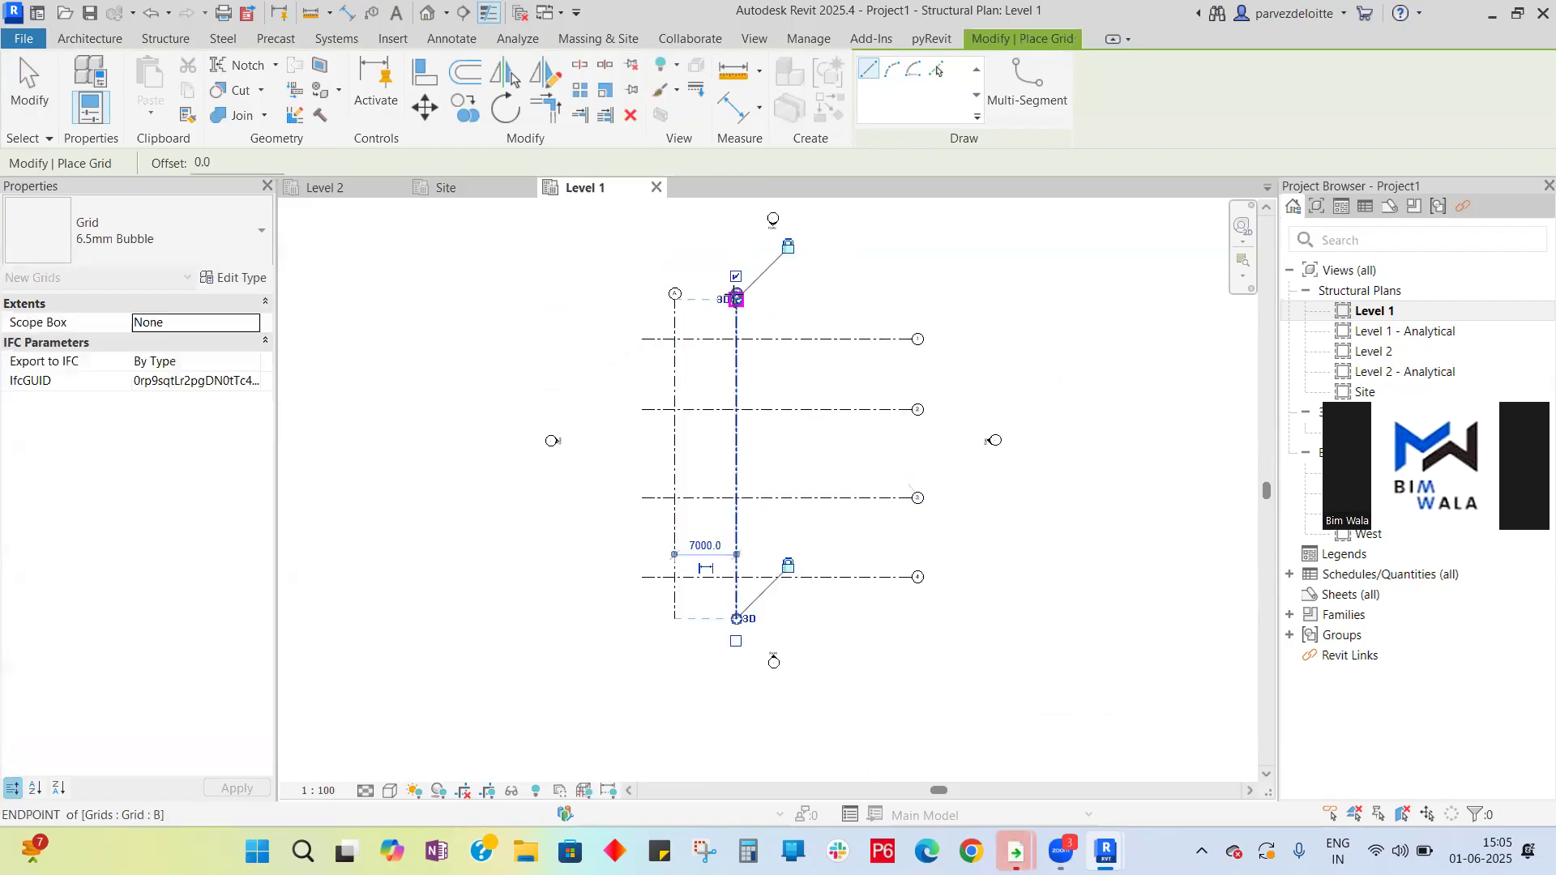
left_click(798, 619)
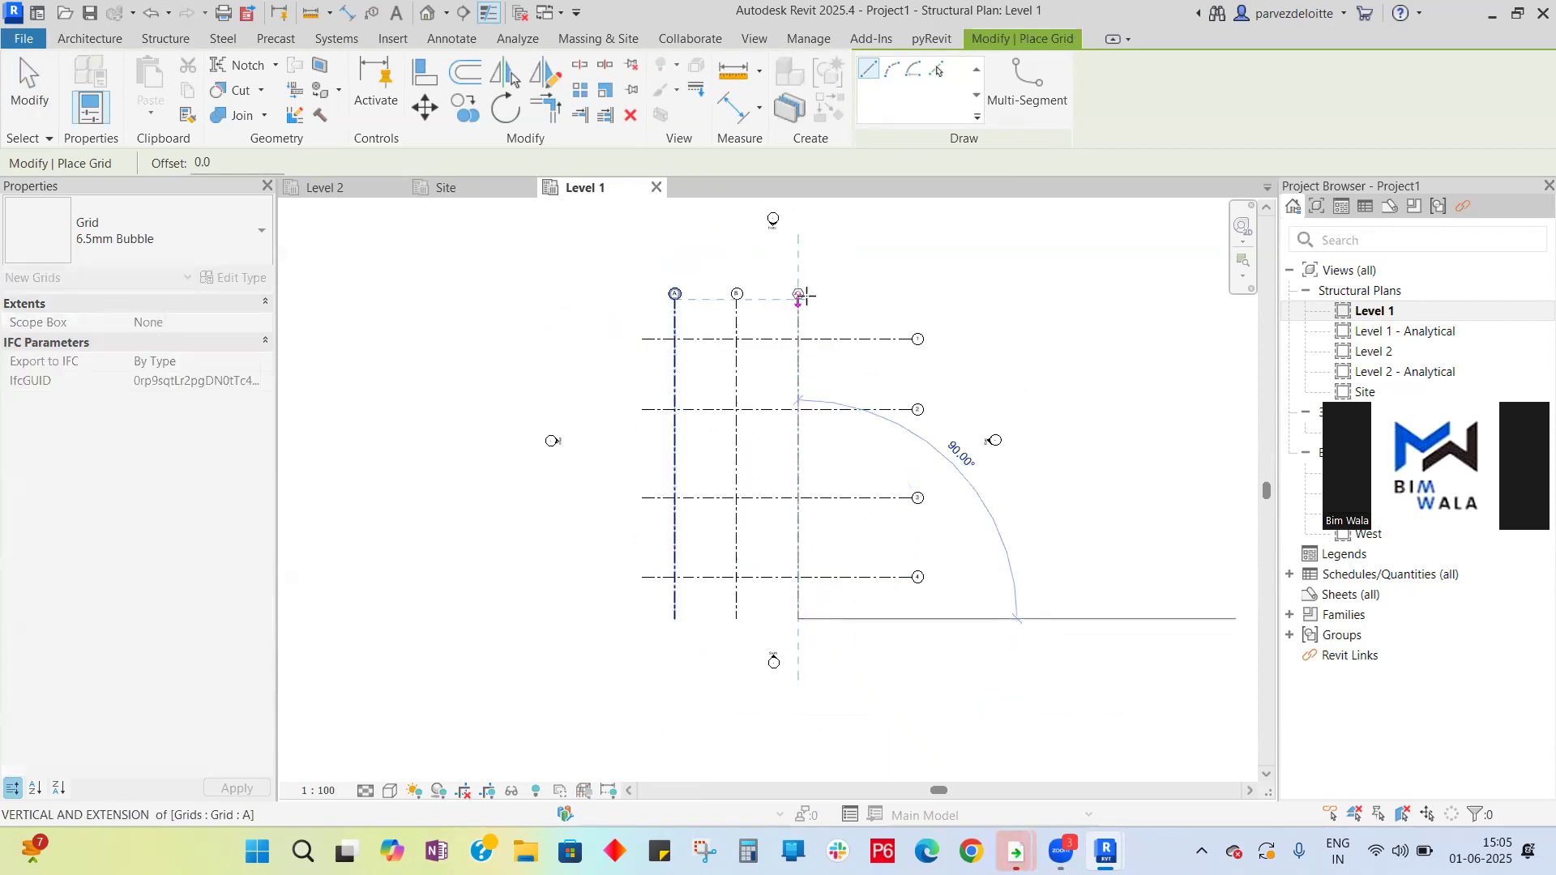
left_click(799, 297)
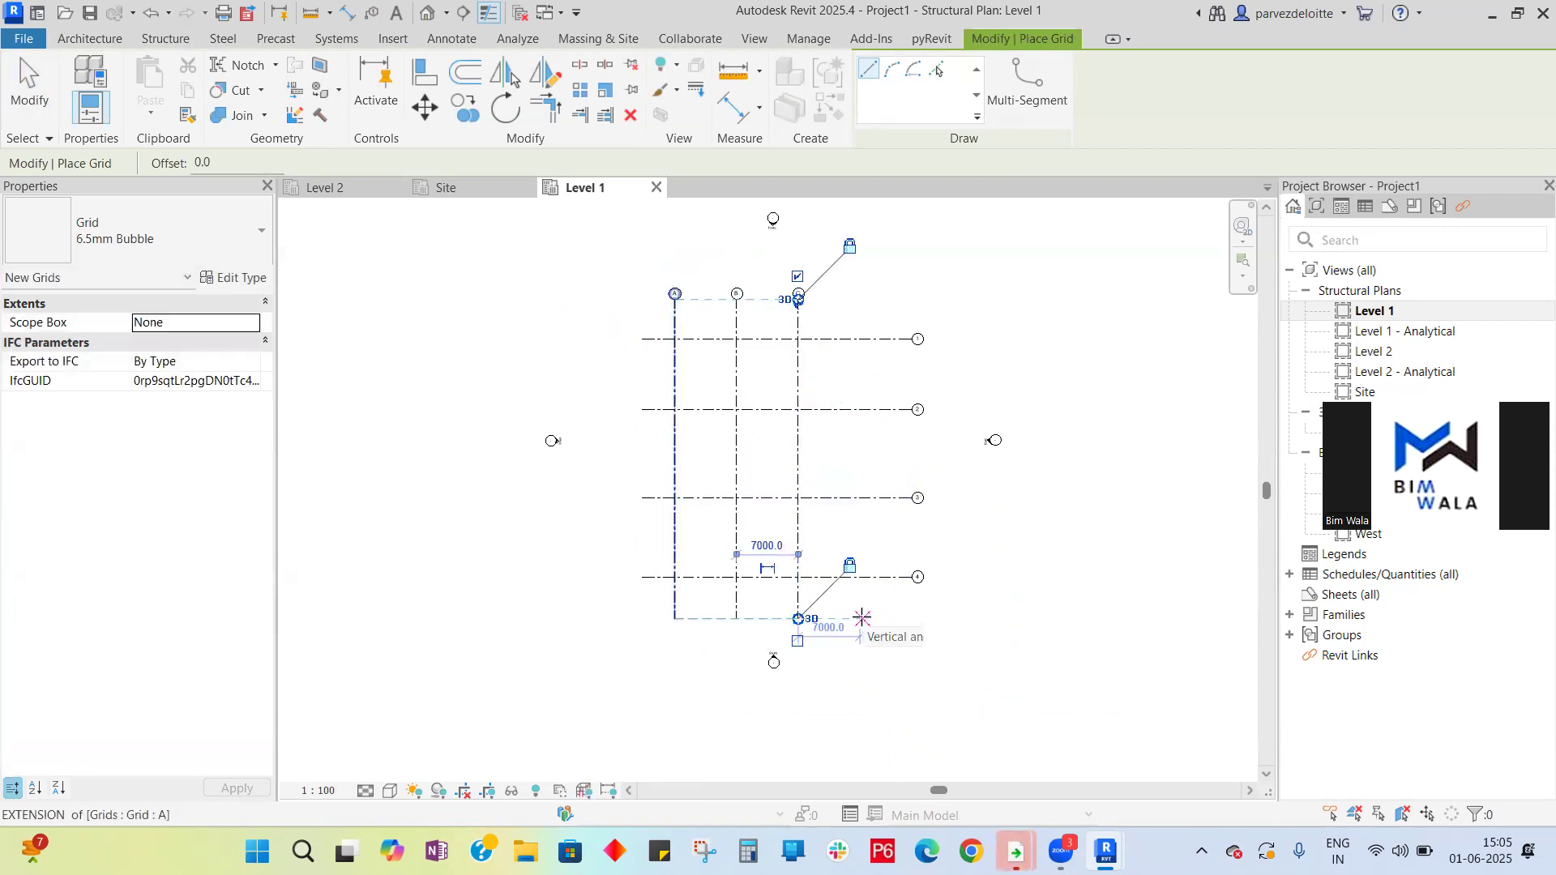
- Draw vertical grid line D 7000 mm right of grid C and exit the Grid tool
left_click(860, 619)
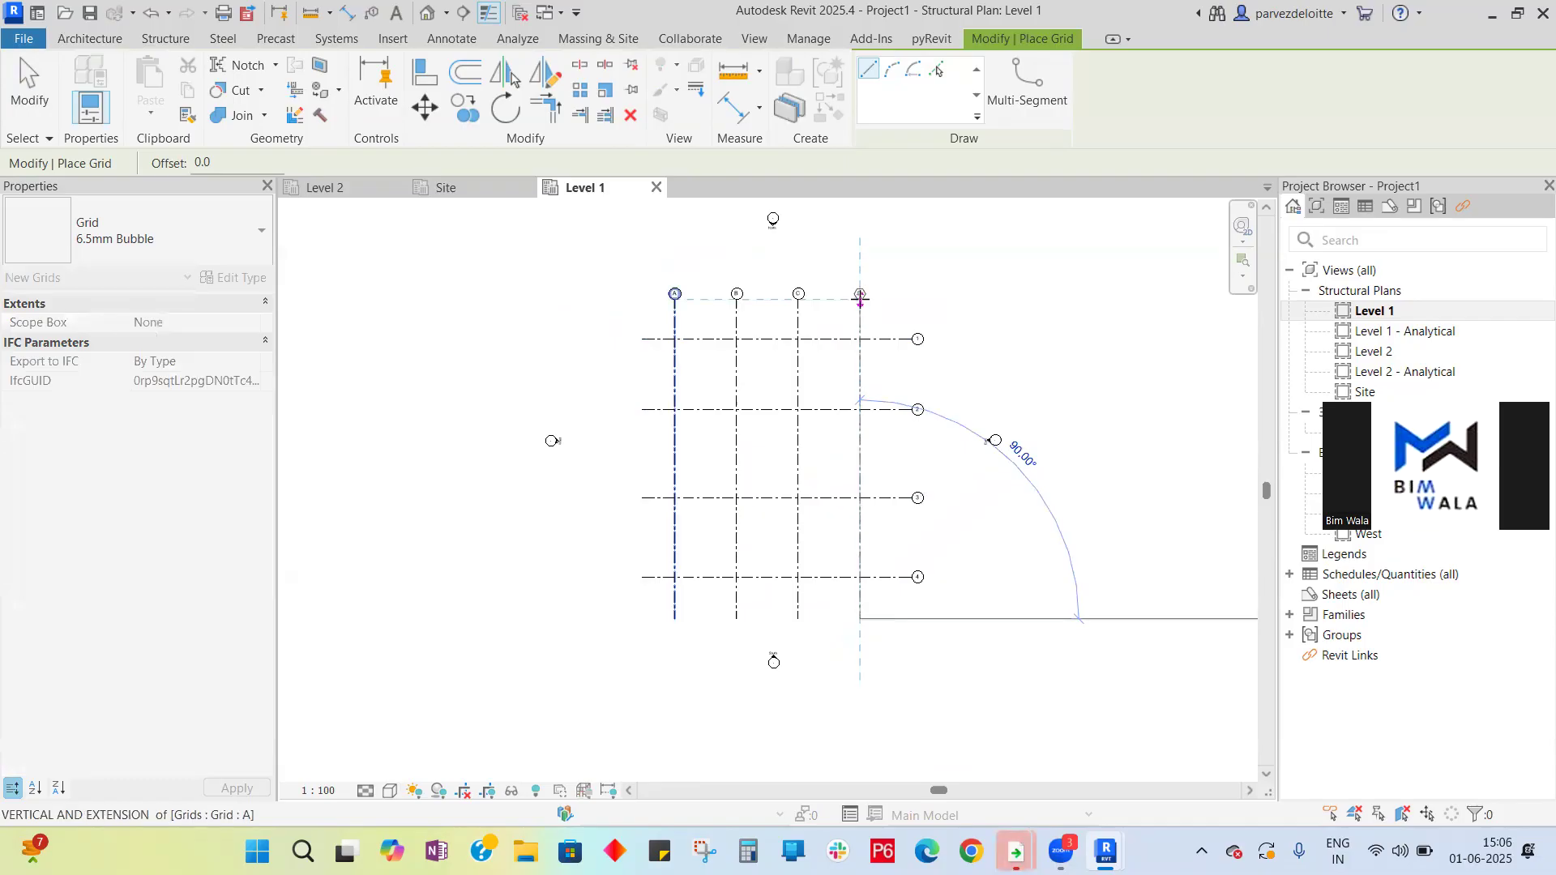
left_click(860, 298)
scroll(770, 285, "up", 5)
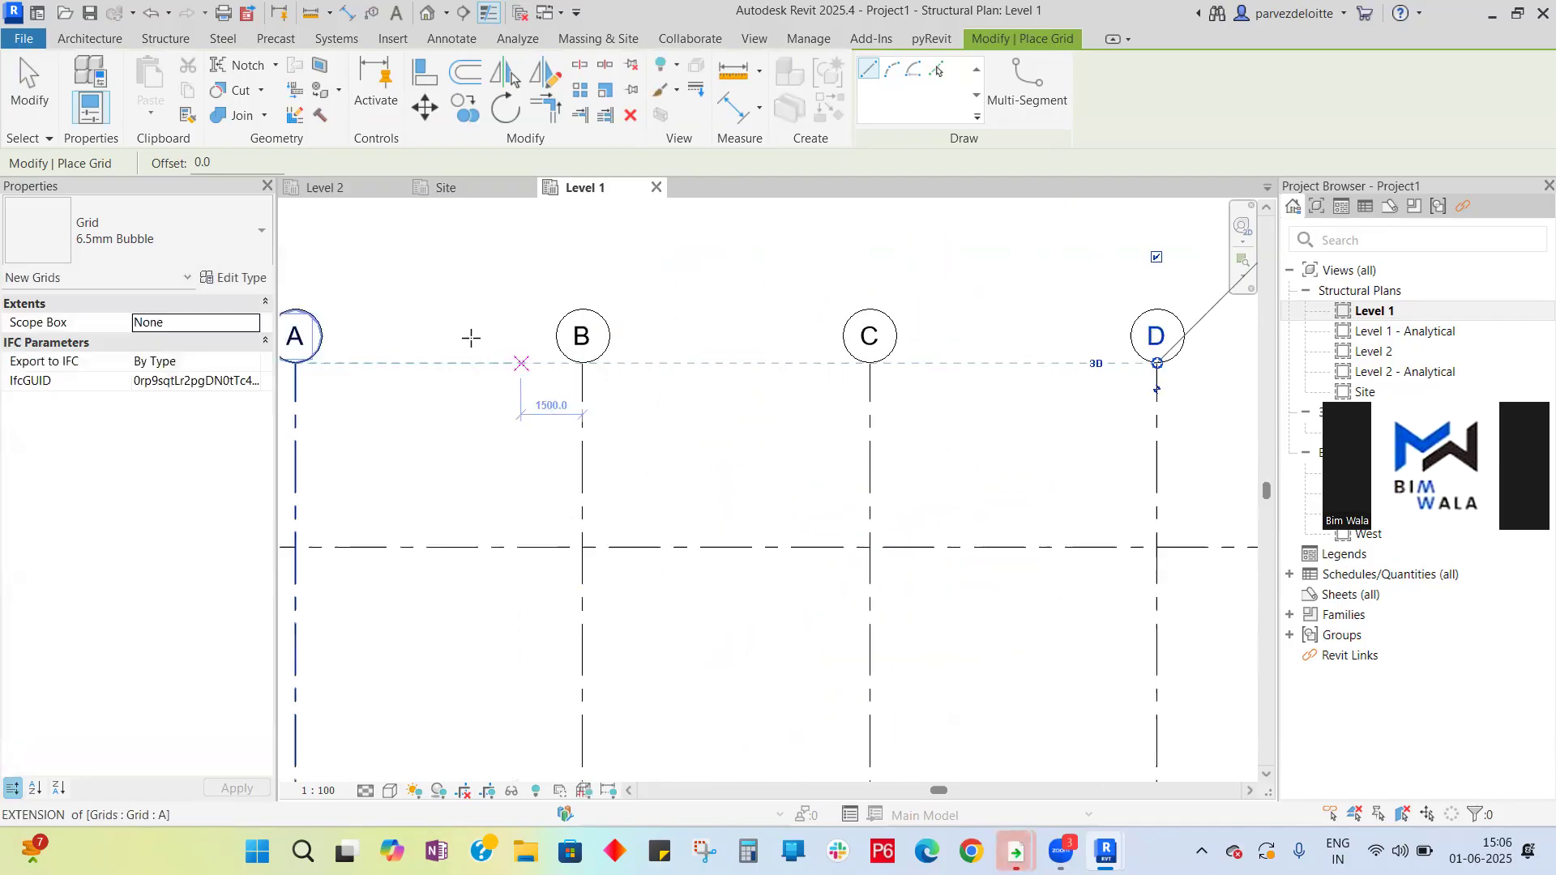
scroll(792, 316, "down", 4)
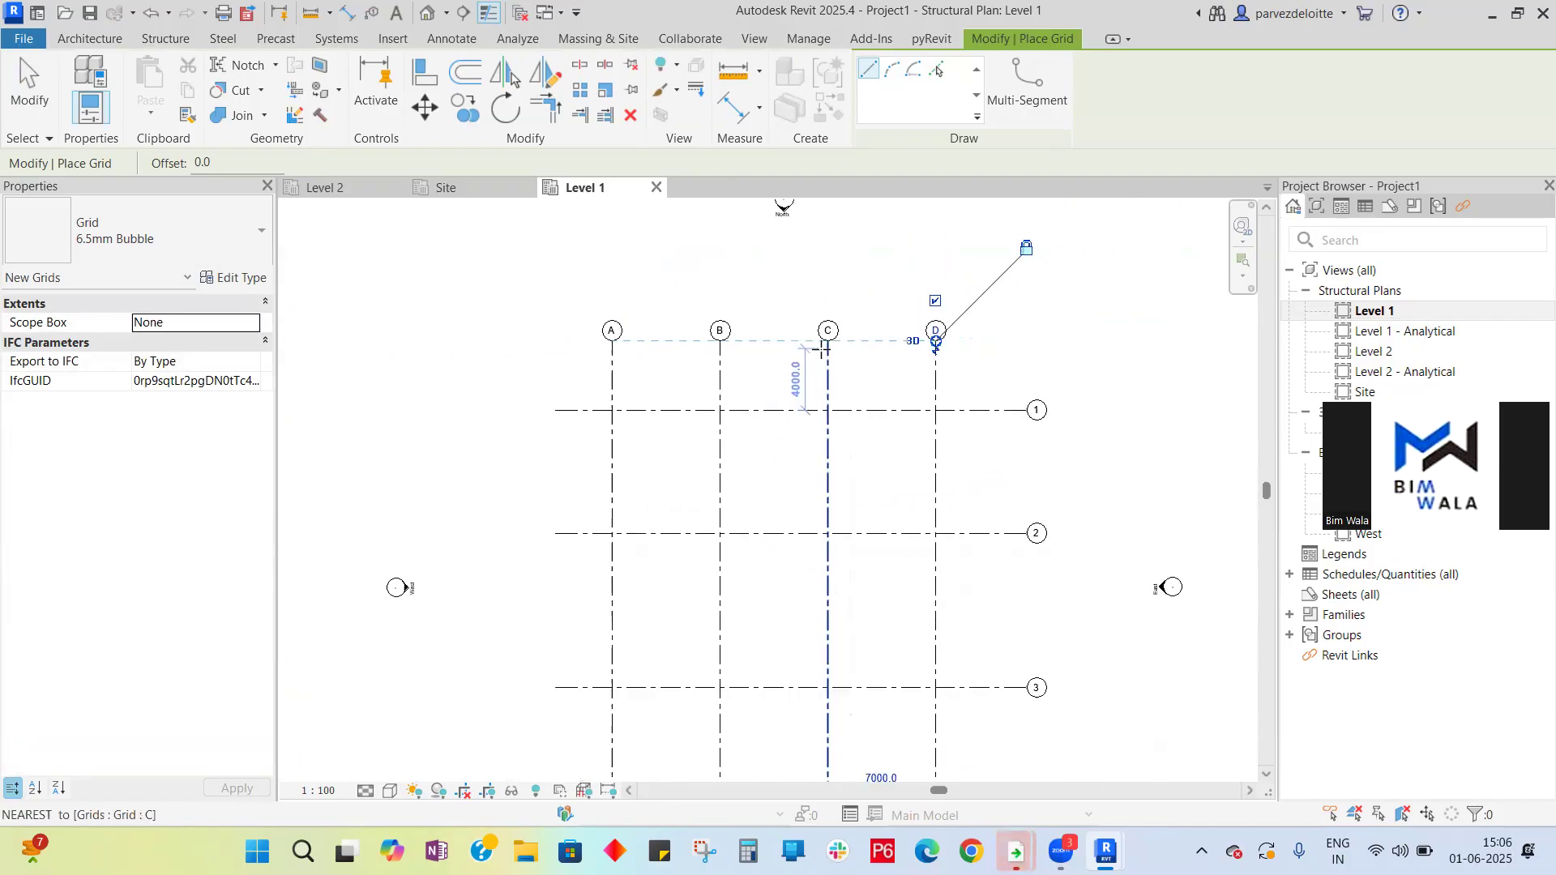
scroll(822, 352, "down", 2)
key("Escape")
key("Escape")
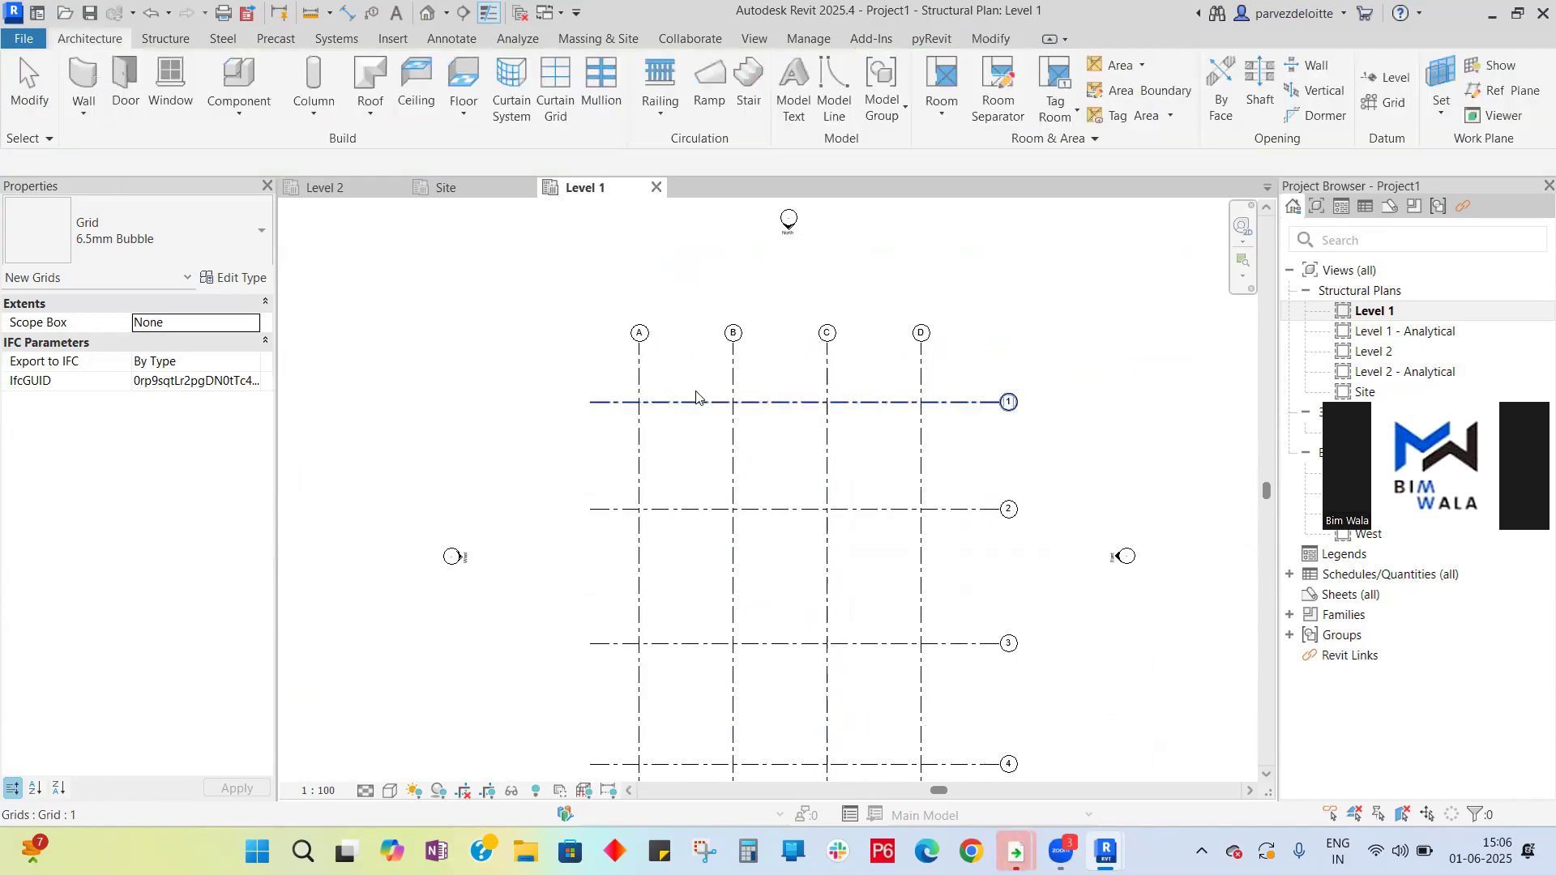
- Open the South elevation and inspect the grid heads and level markers
scroll(909, 256, "down", 2)
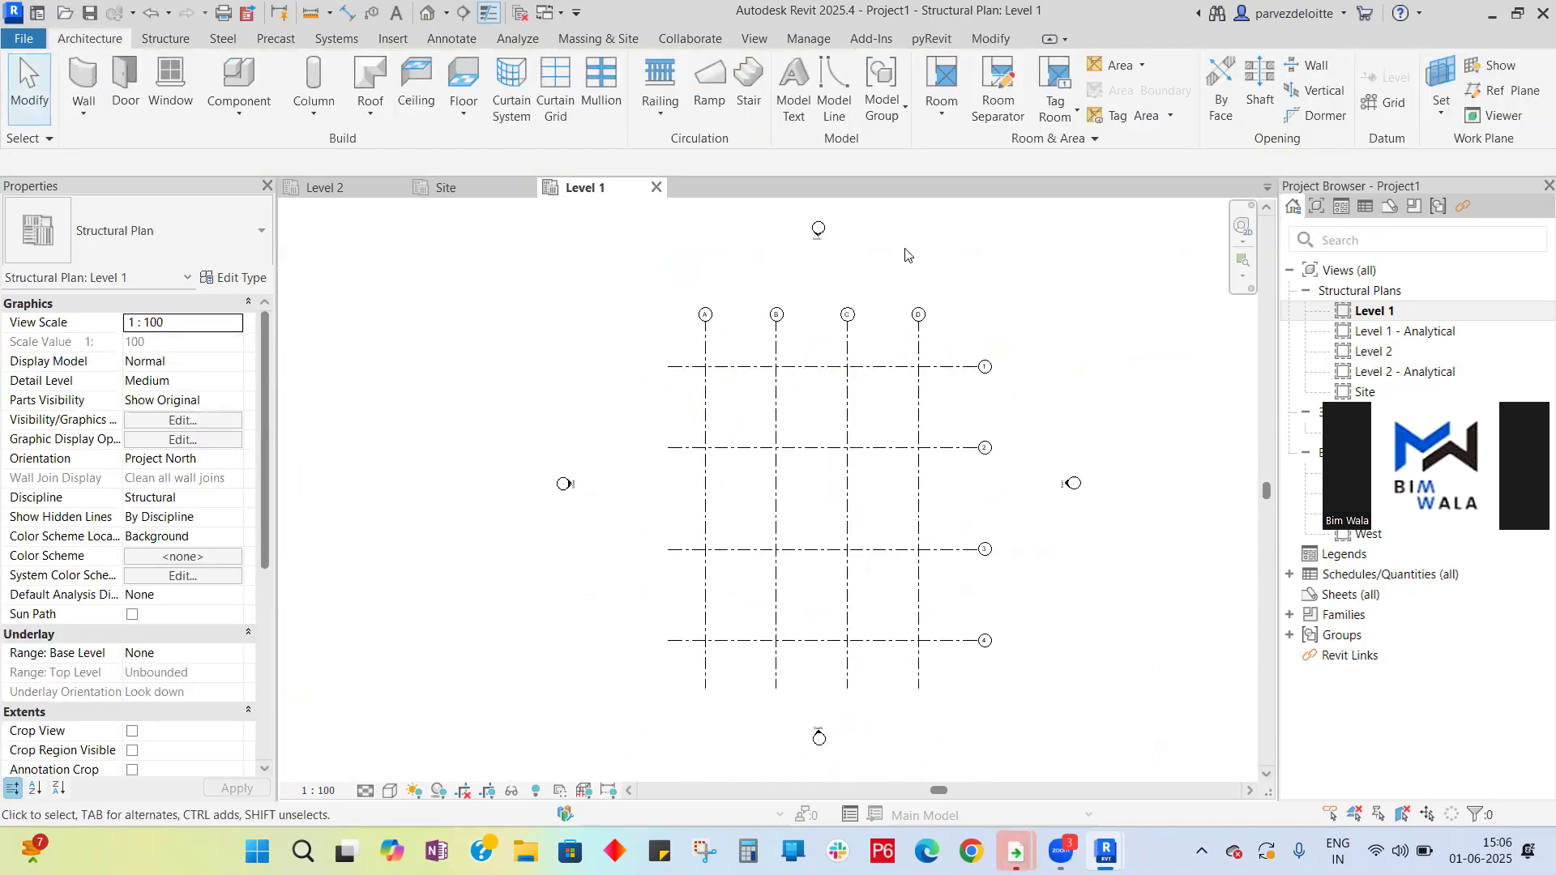
scroll(745, 332, "down", 2)
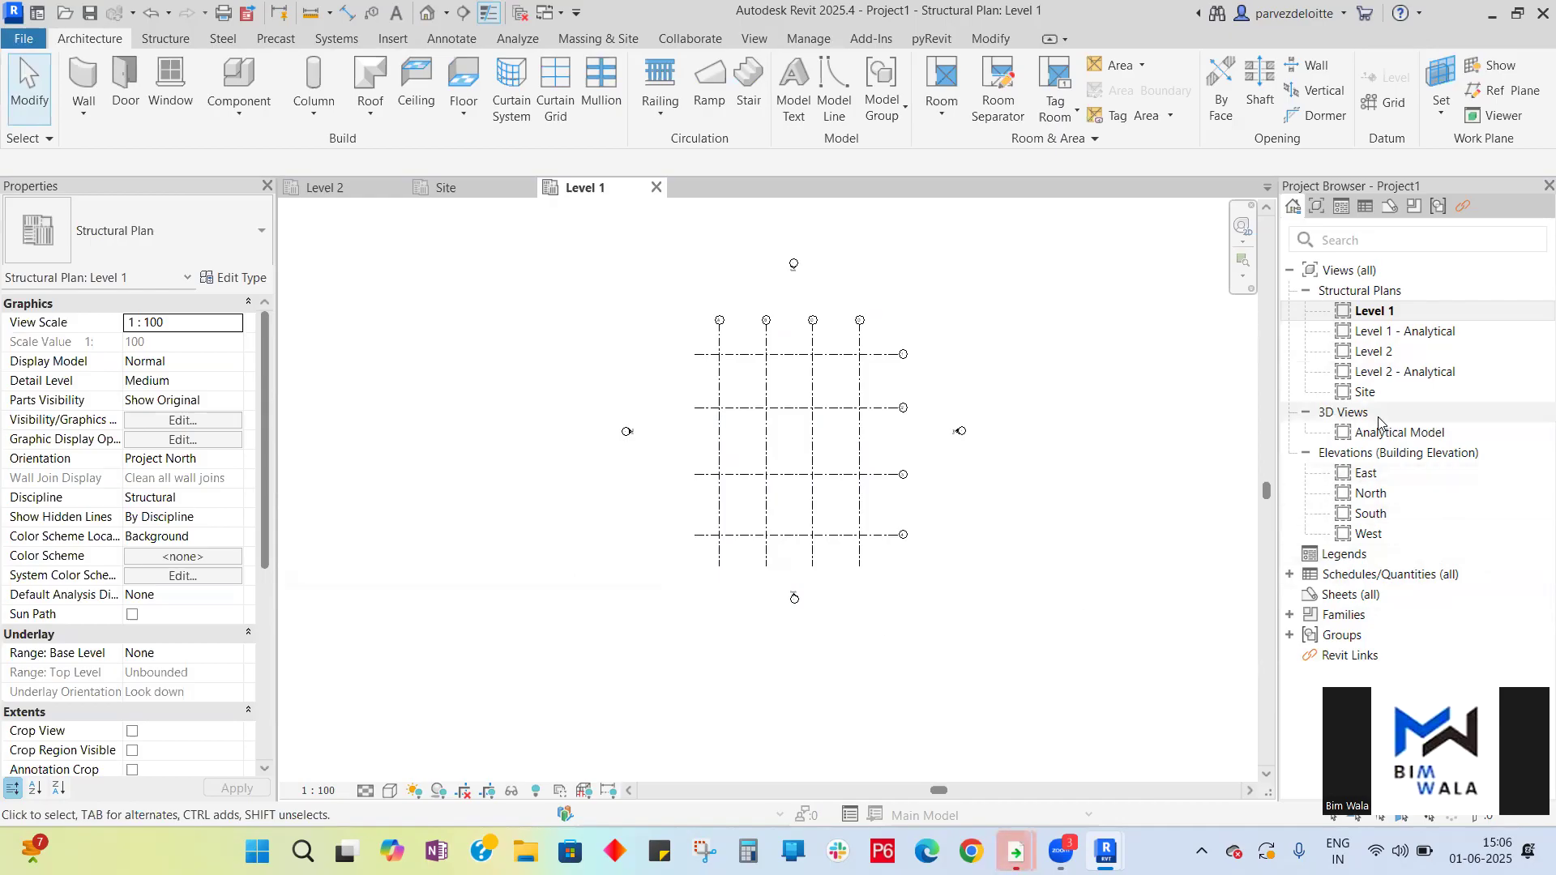
left_click(1362, 520)
double_click(1362, 520)
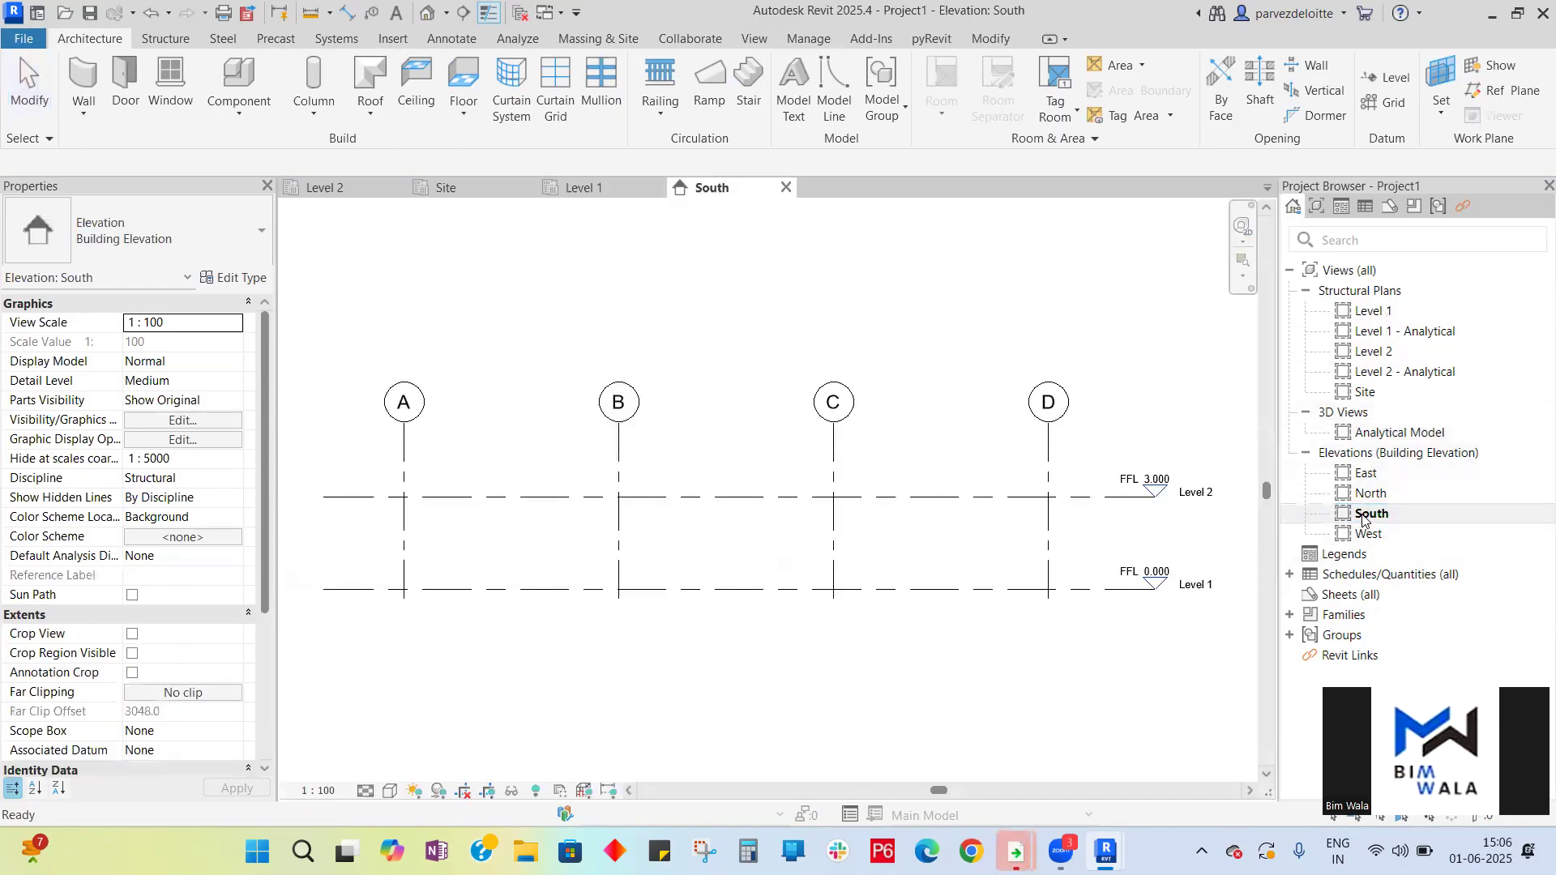
scroll(695, 527, "down", 2)
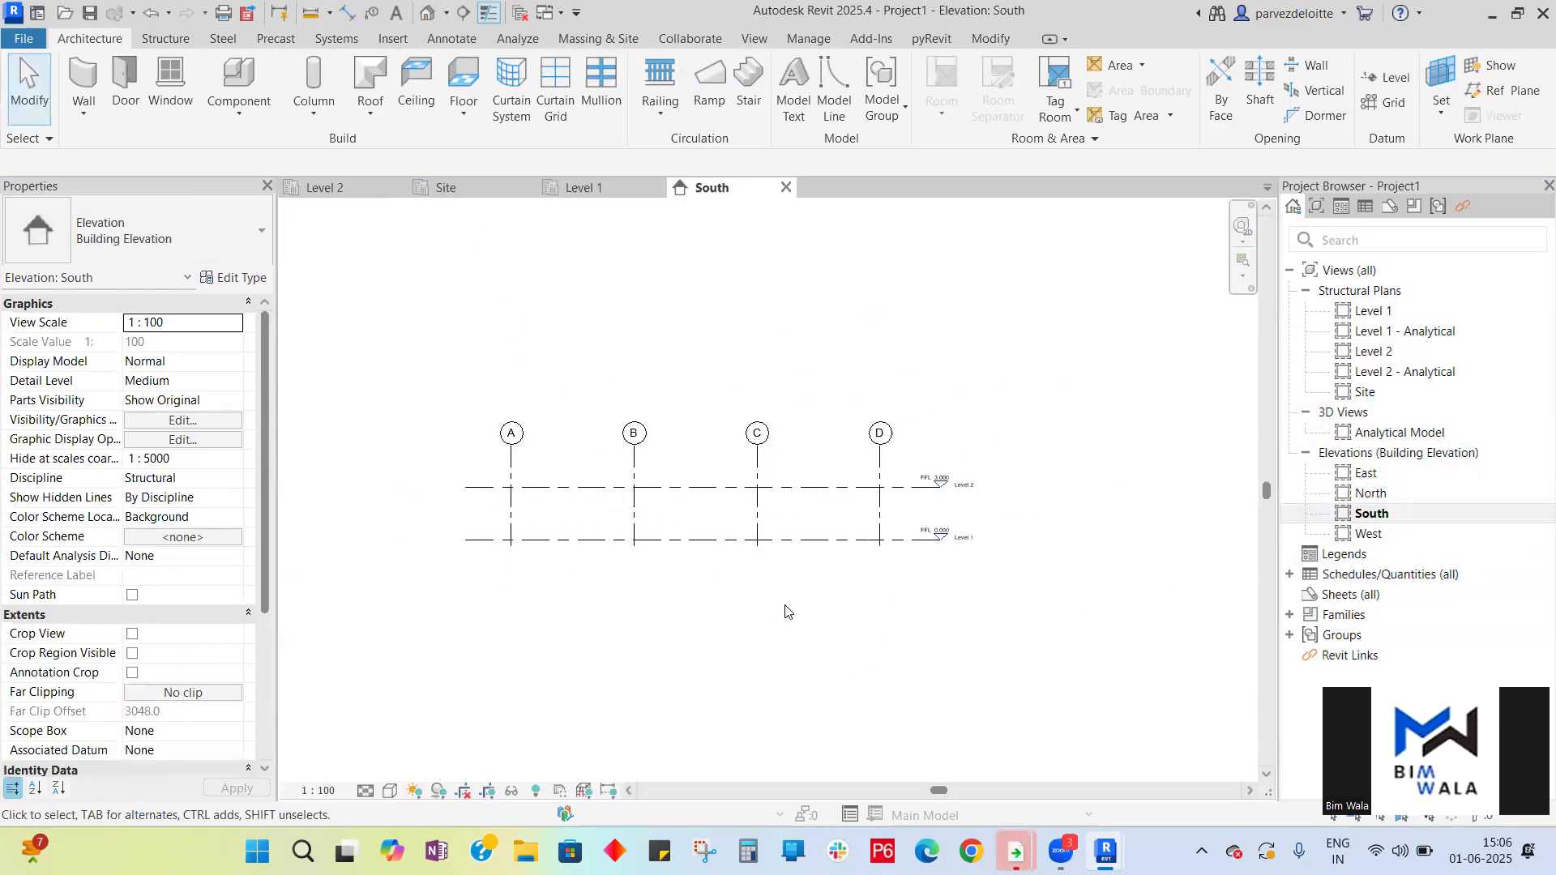
scroll(932, 488, "up", 5)
scroll(987, 588, "up", 1)
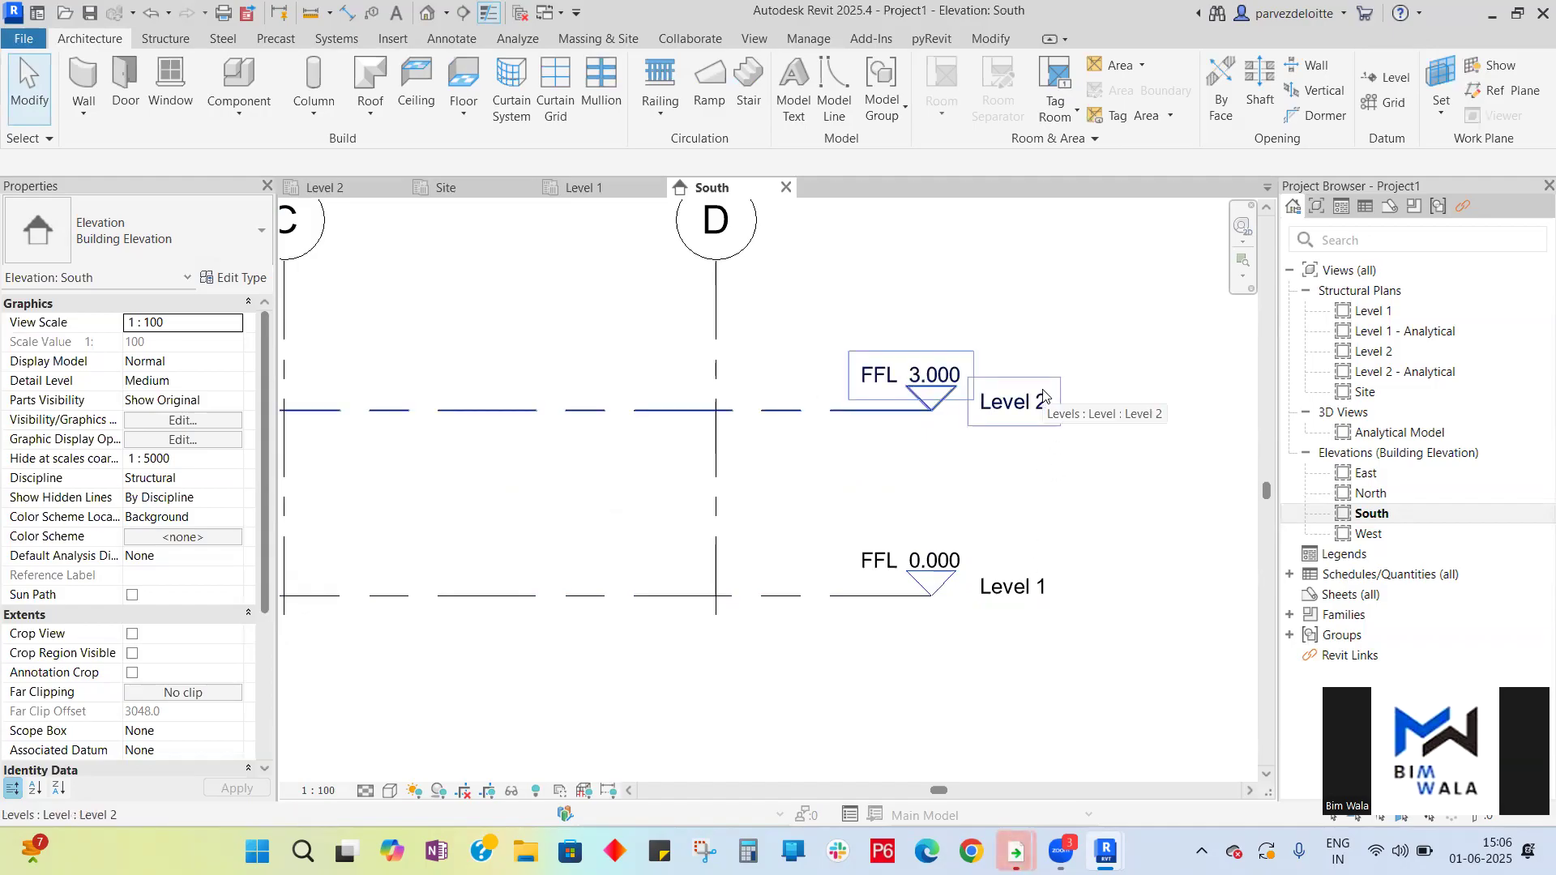
scroll(1043, 397, "down", 2)
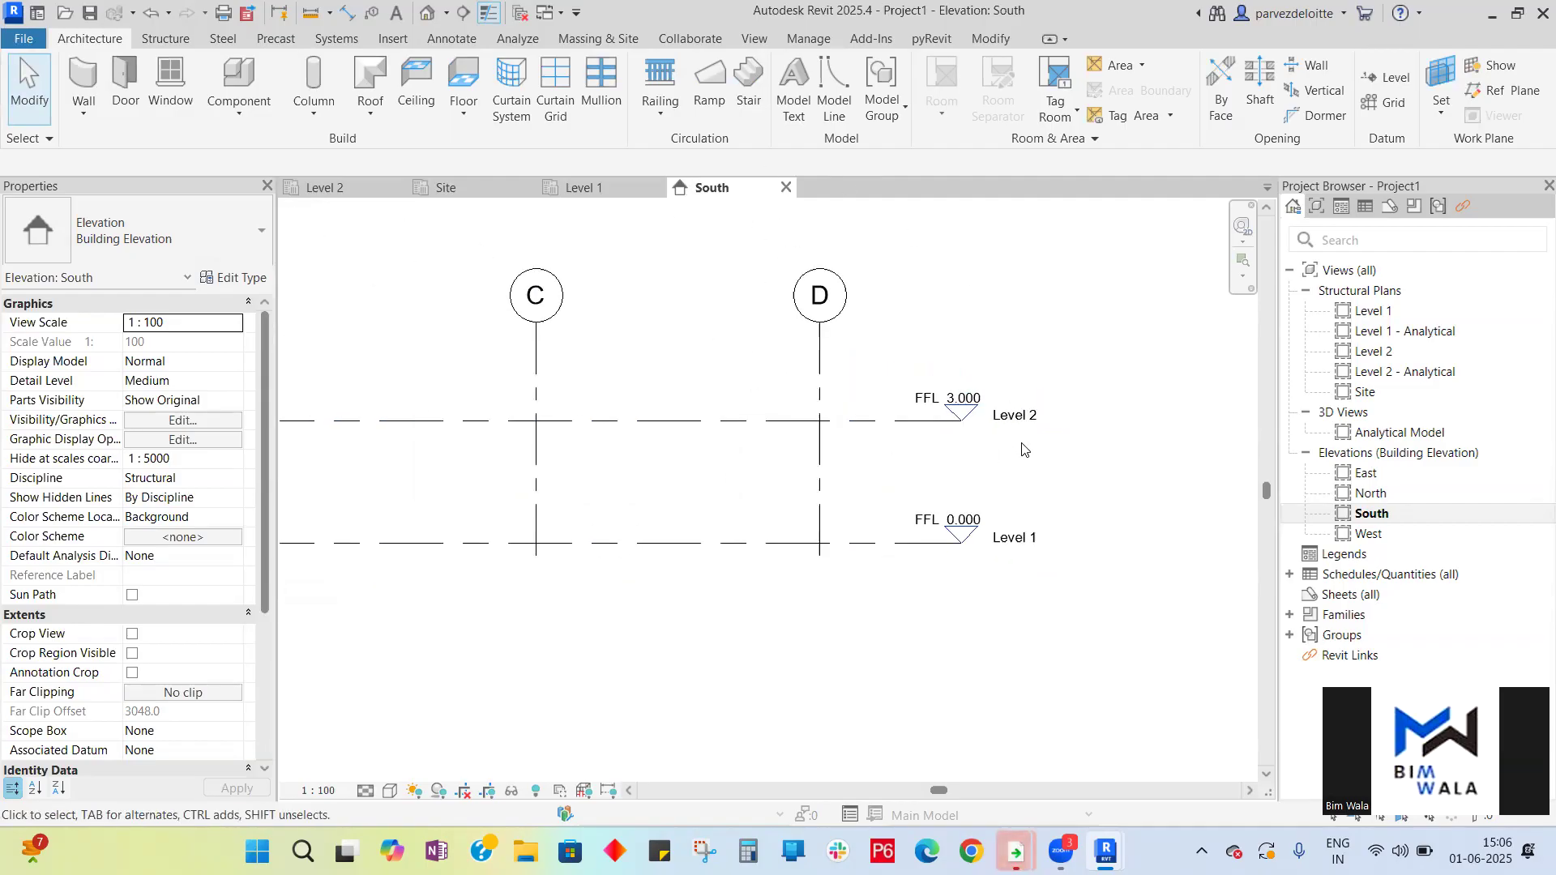
scroll(965, 398, "up", 5)
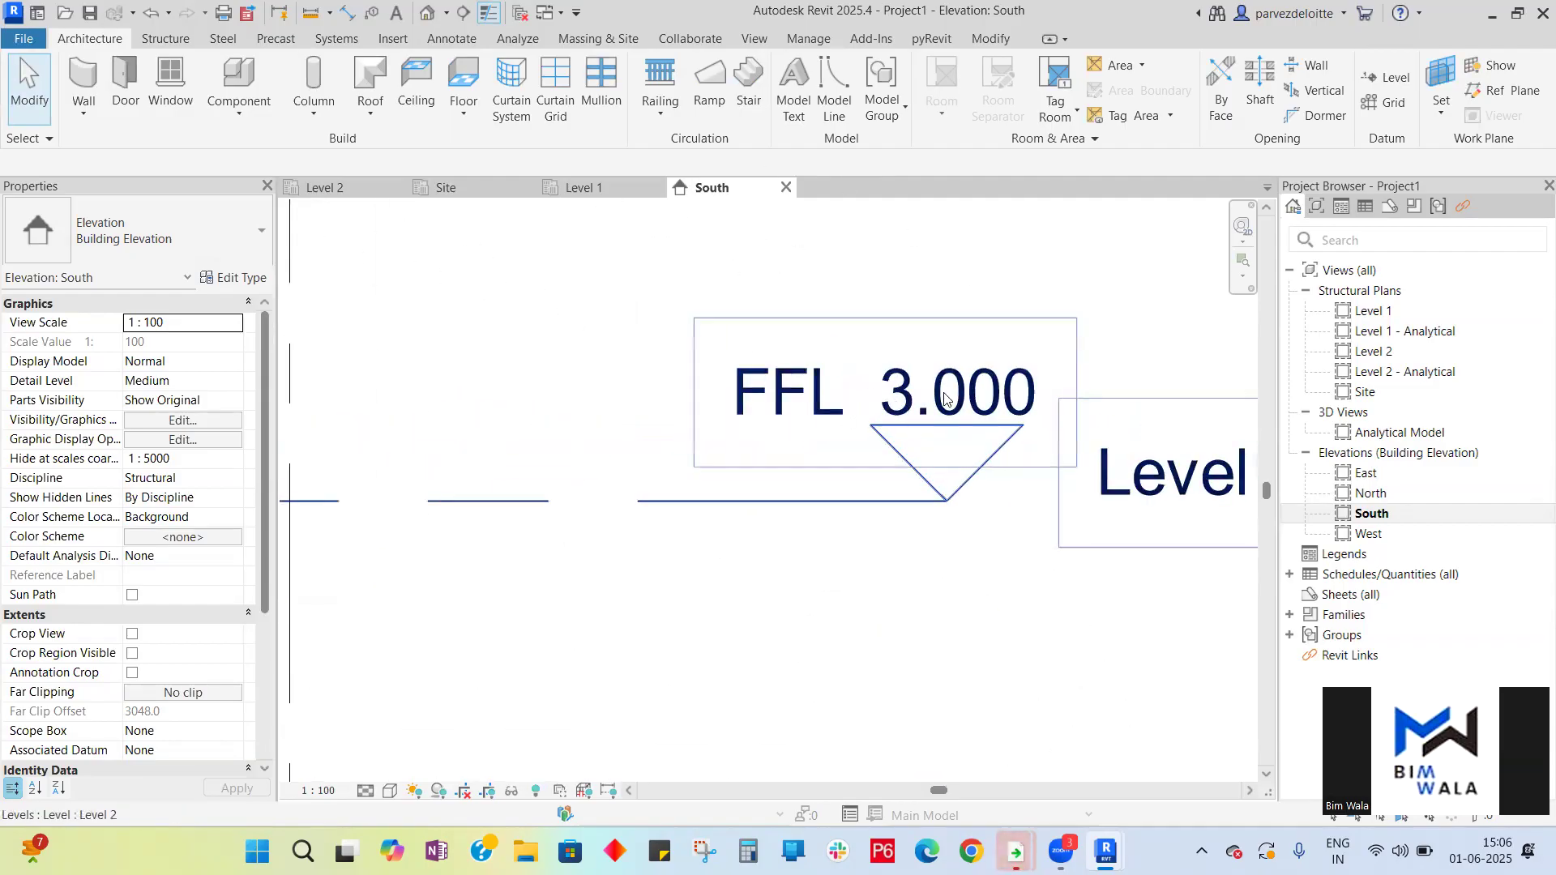
- Select grids A–D and extend their top ends upward above Level 2
scroll(1050, 442, "down", 5)
scroll(1050, 442, "down", 1)
scroll(1013, 369, "down", 1)
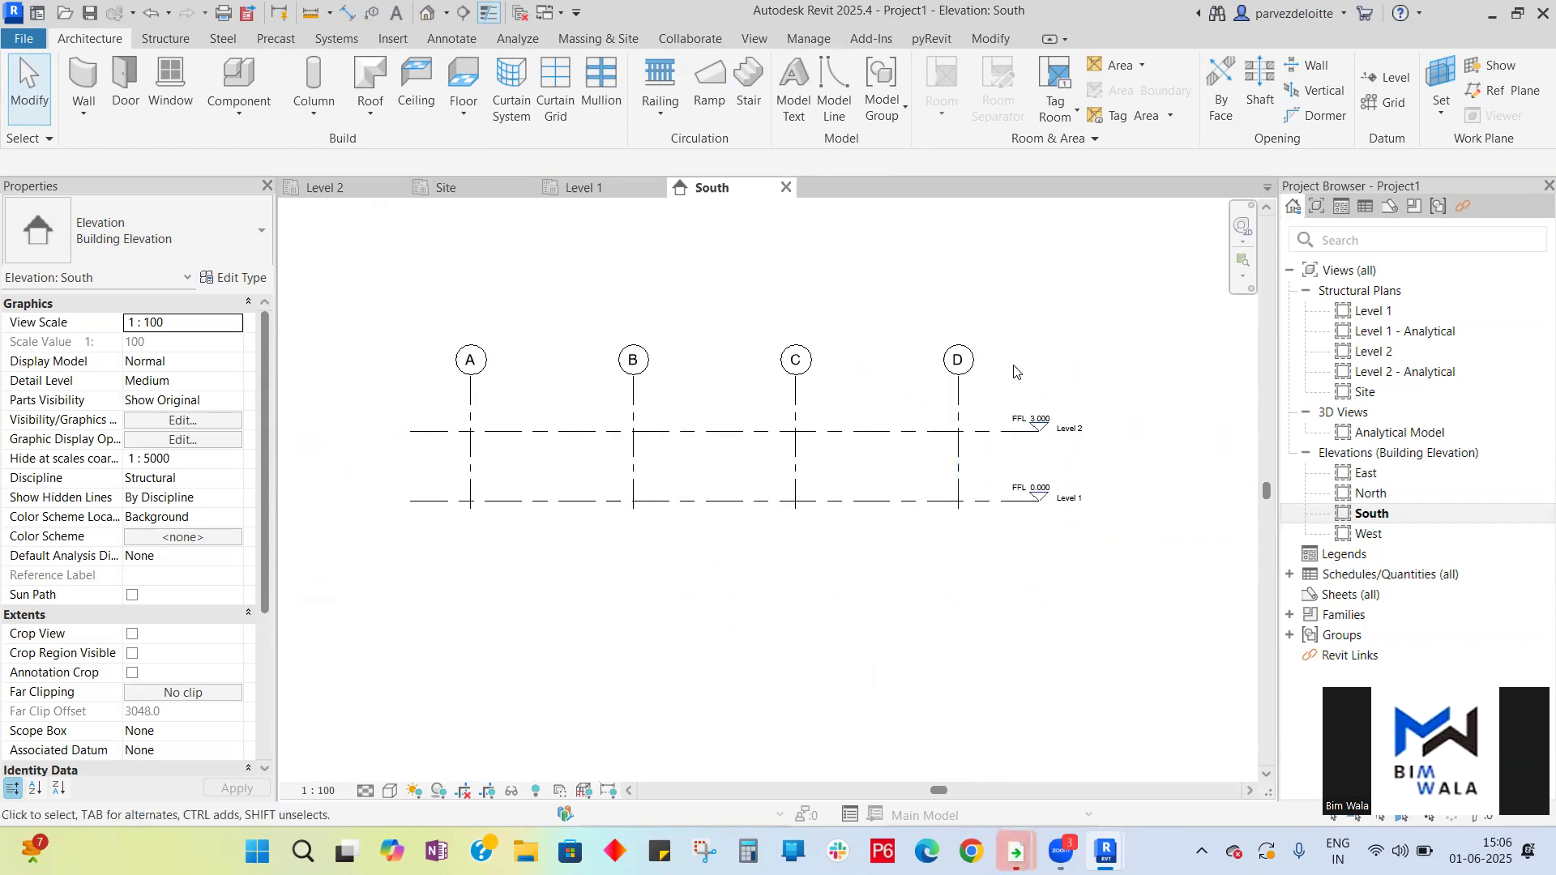
left_click_drag(1014, 365, 435, 338)
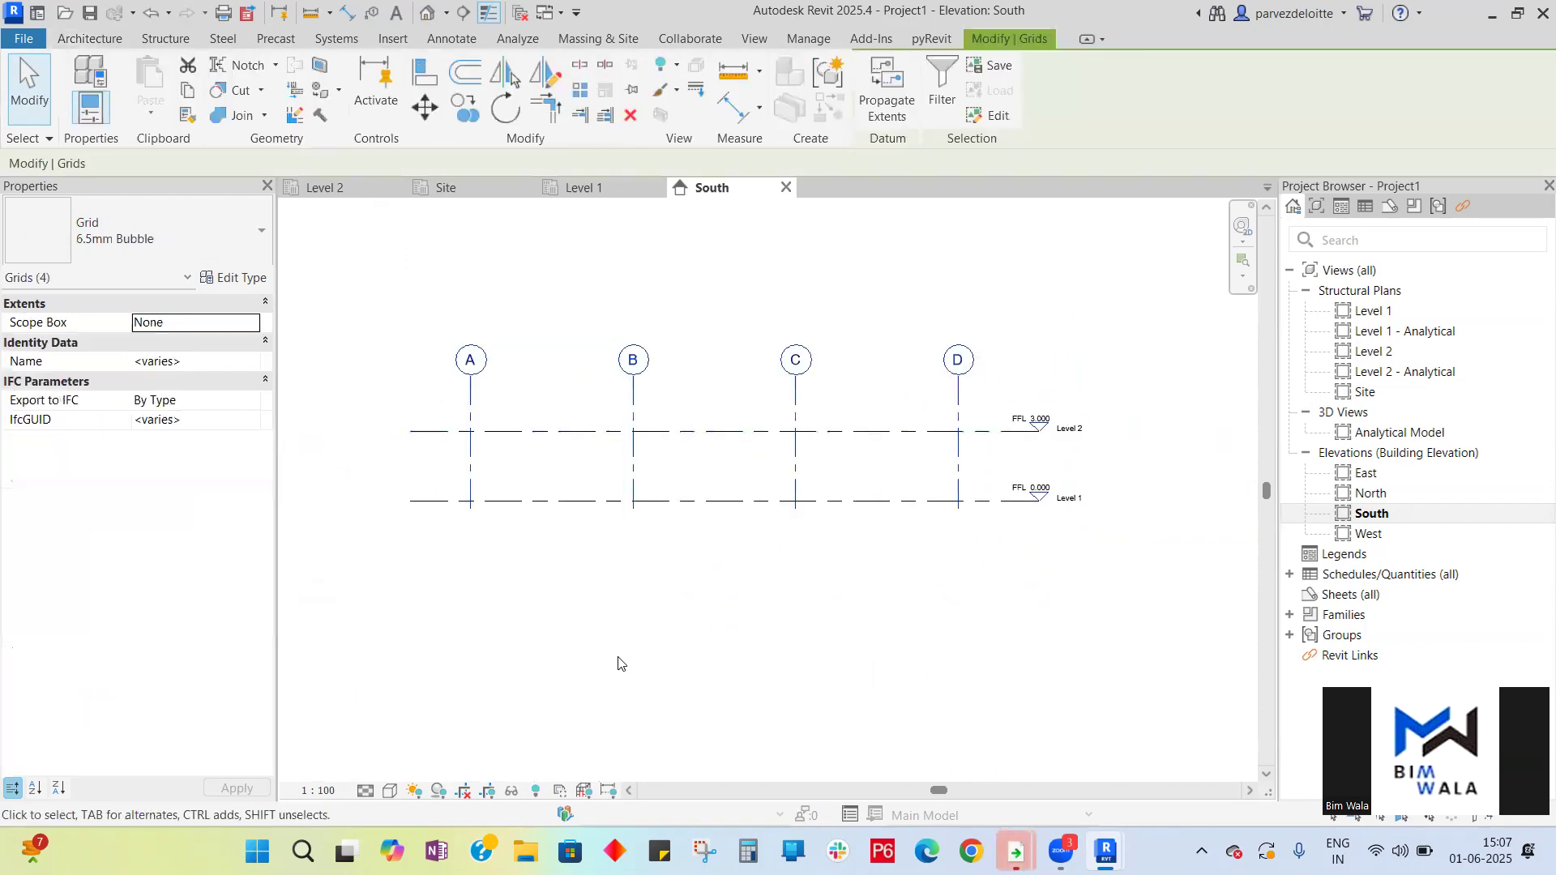
scroll(608, 620, "down", 2)
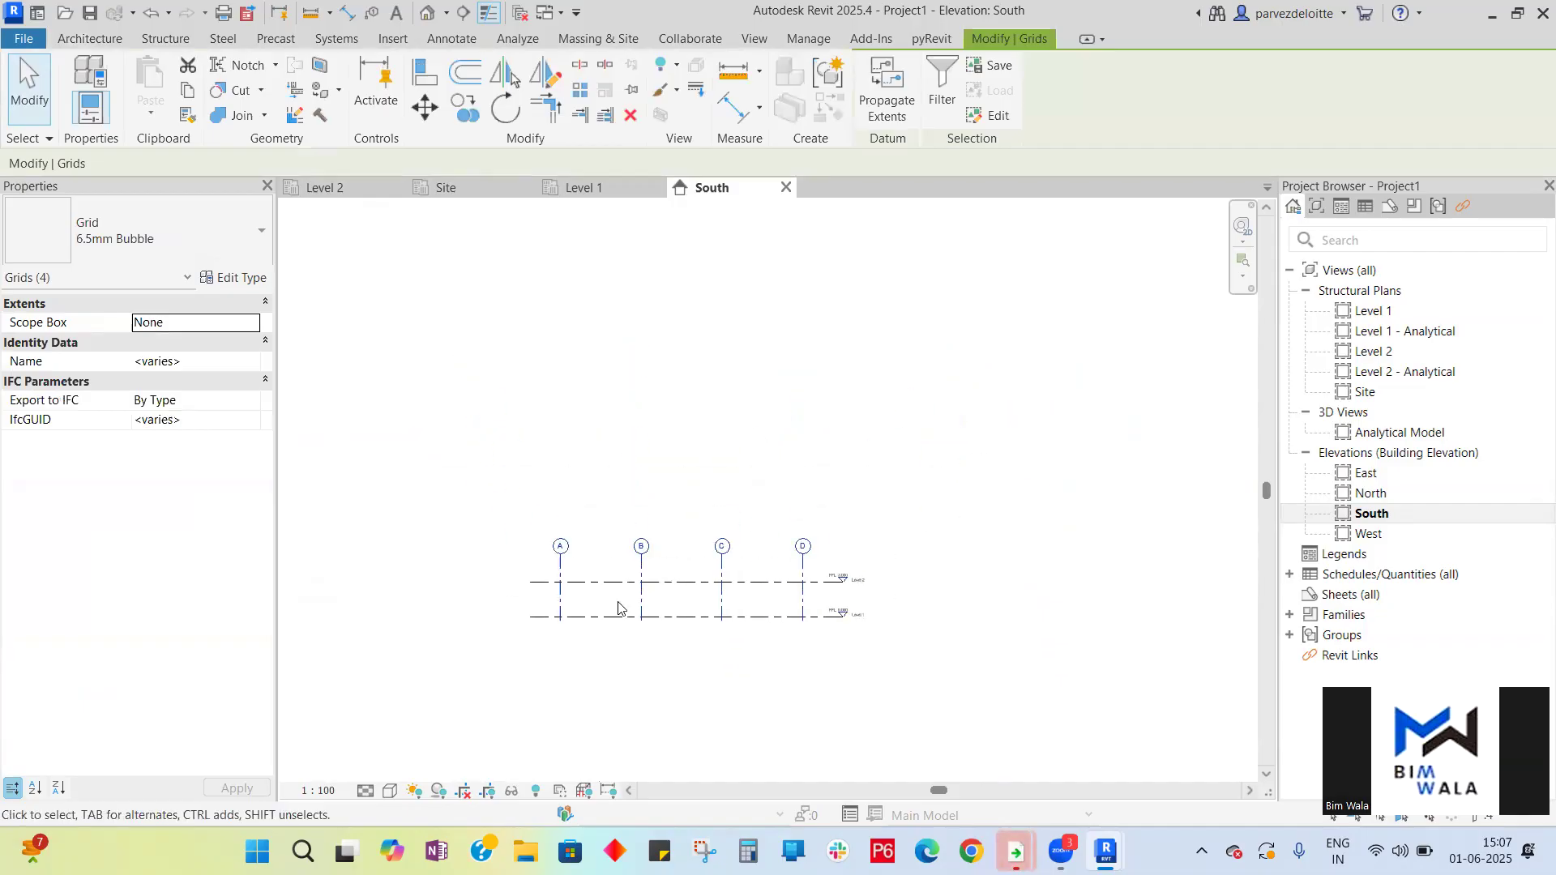
scroll(608, 604, "up", 2)
left_click(516, 525)
left_click_drag(517, 501, 521, 212)
scroll(694, 437, "down", 2)
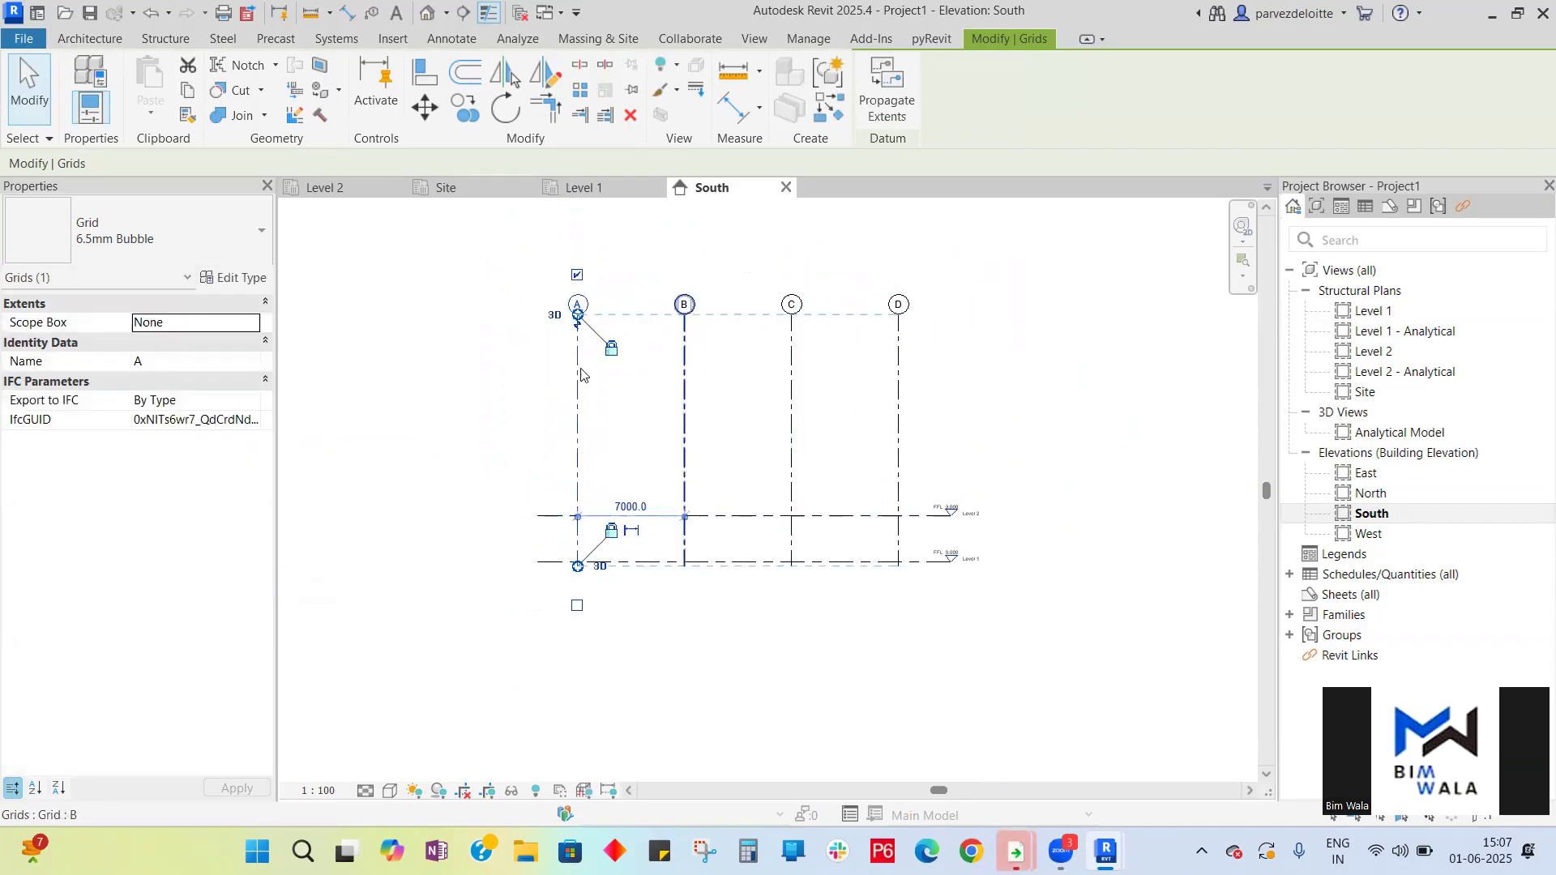
scroll(598, 239, "up", 3)
left_click_drag(568, 394, 572, 319)
scroll(575, 311, "down", 3)
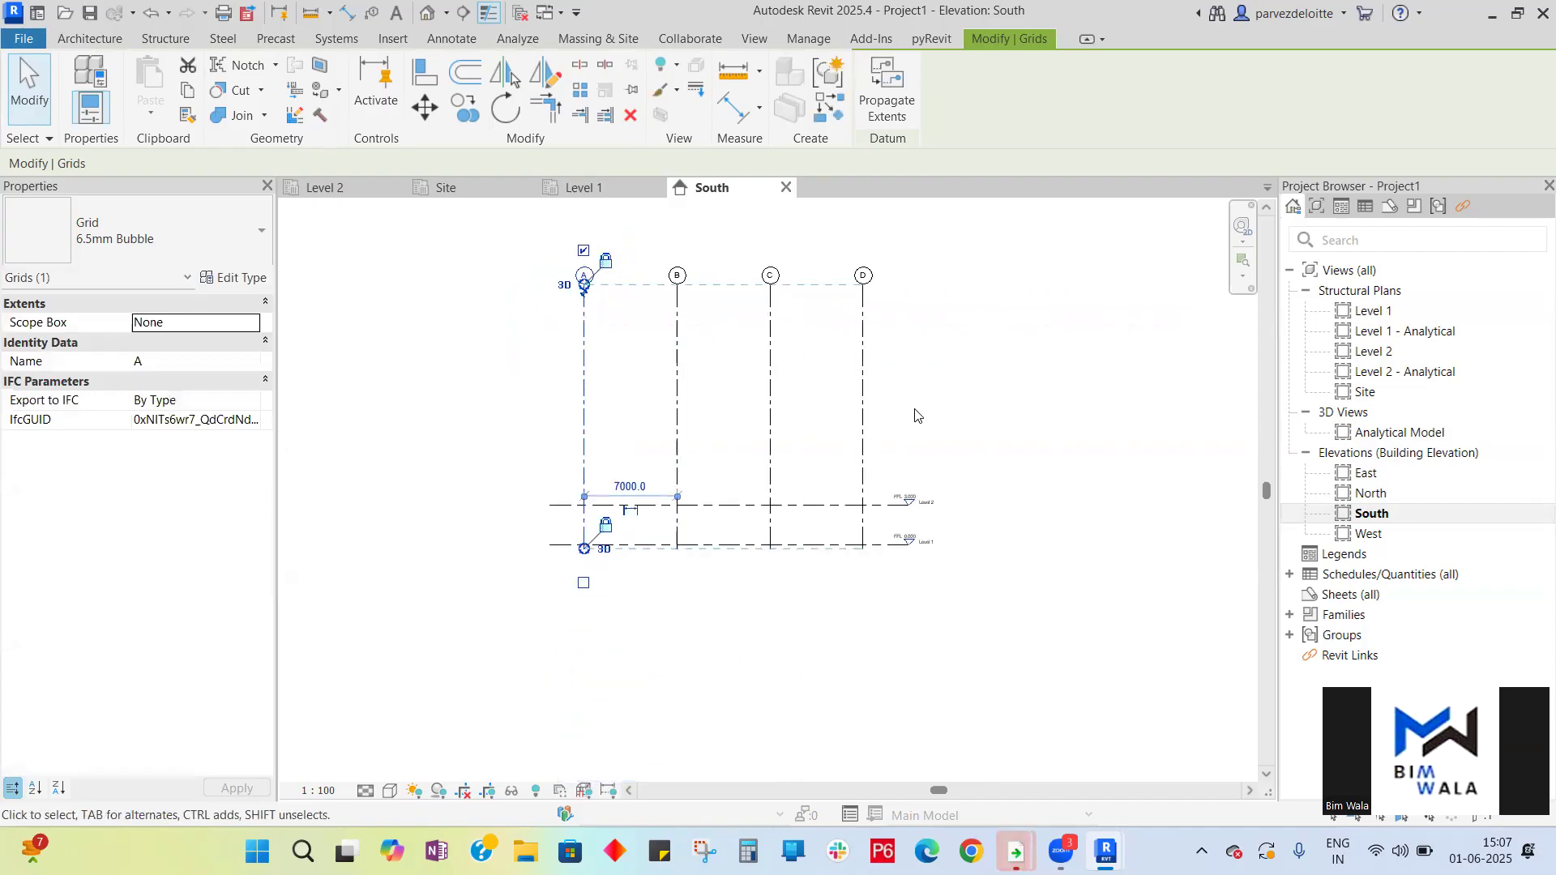
left_click(979, 484)
- Start the Level tool and draw a new level 4000 mm above Level 2 spanning the grids
scroll(932, 551, "up", 8)
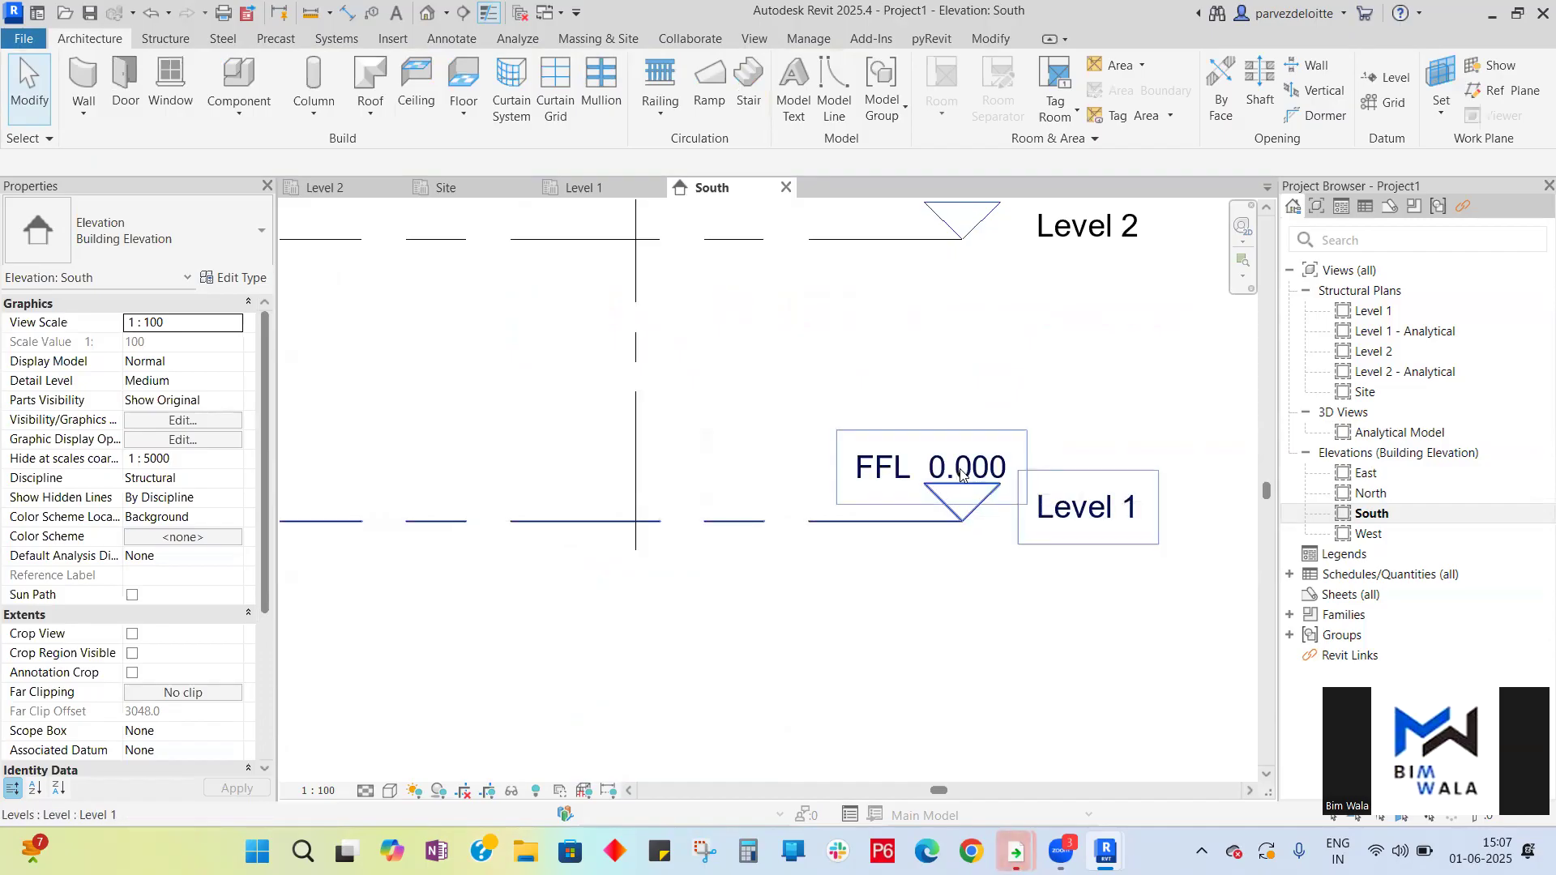
scroll(1064, 509, "down", 1)
key("Escape")
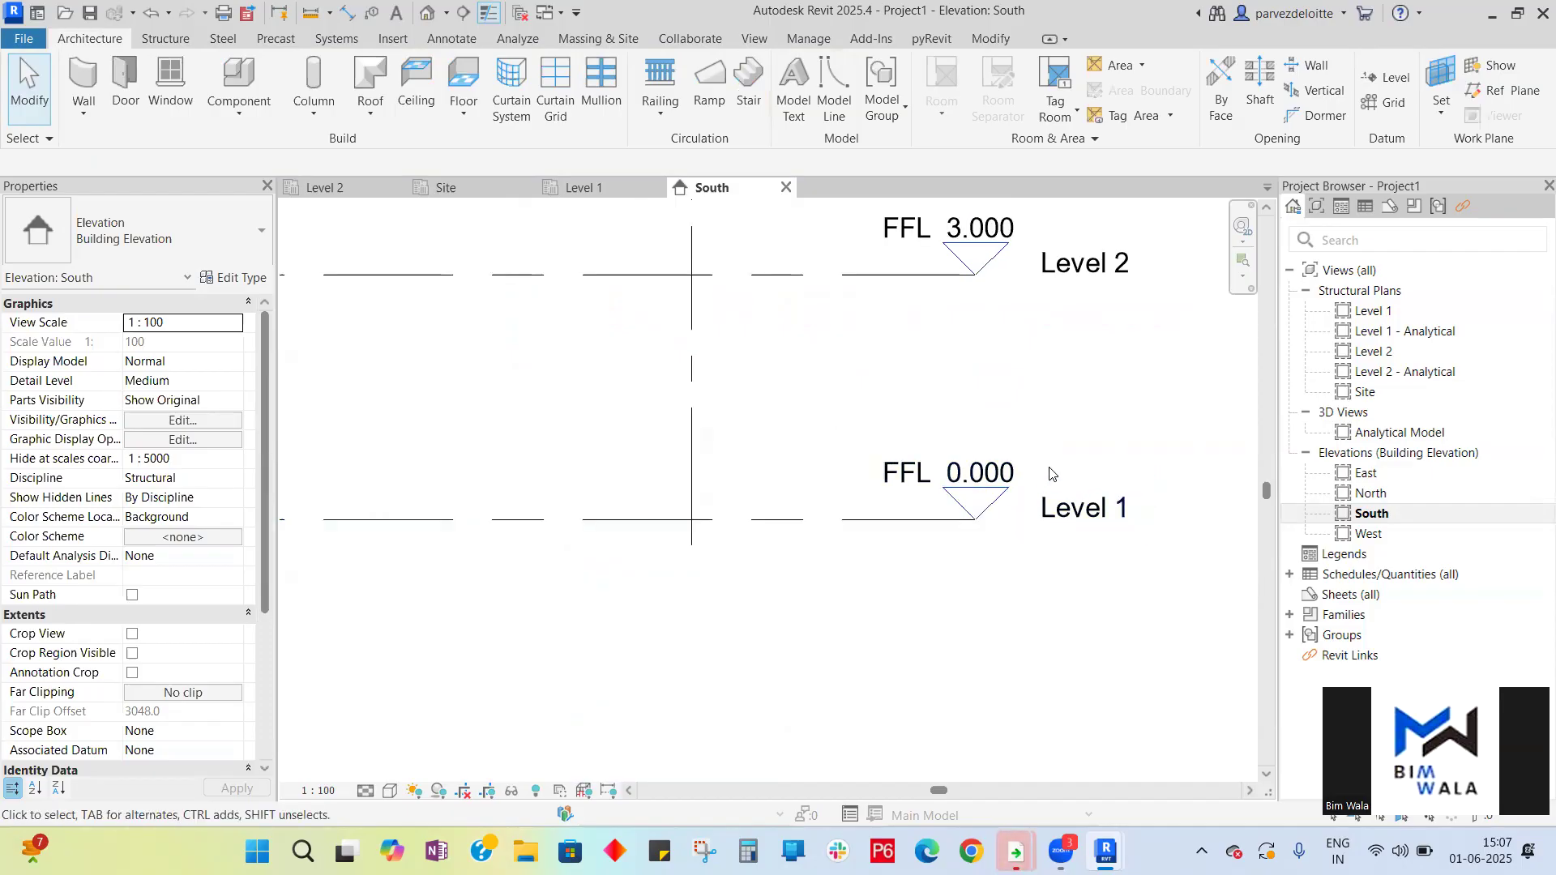
scroll(963, 516, "down", 2)
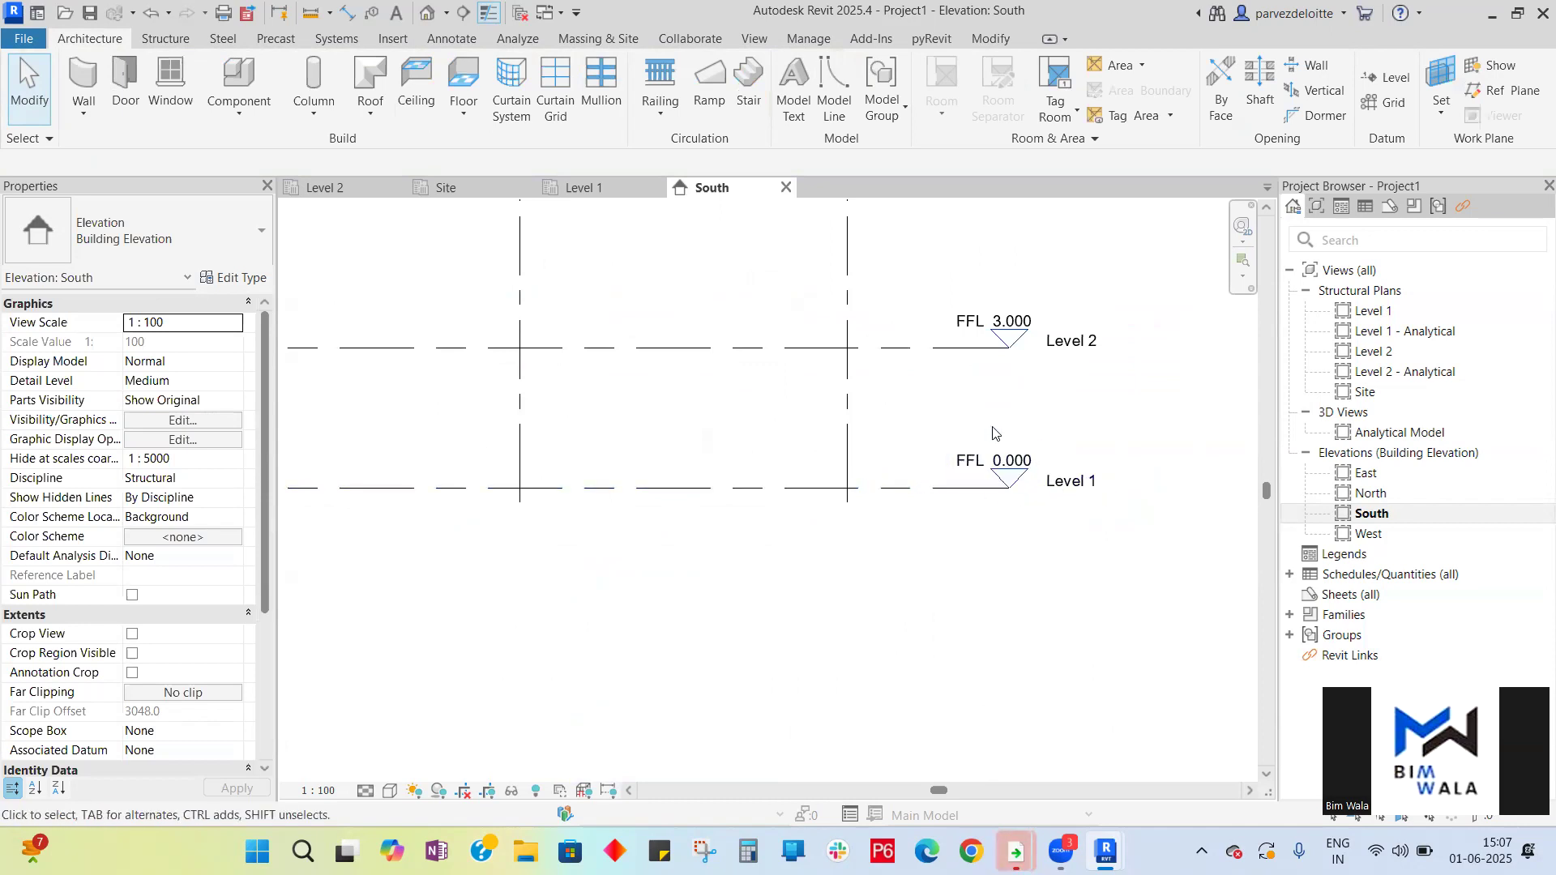
scroll(994, 433, "down", 5)
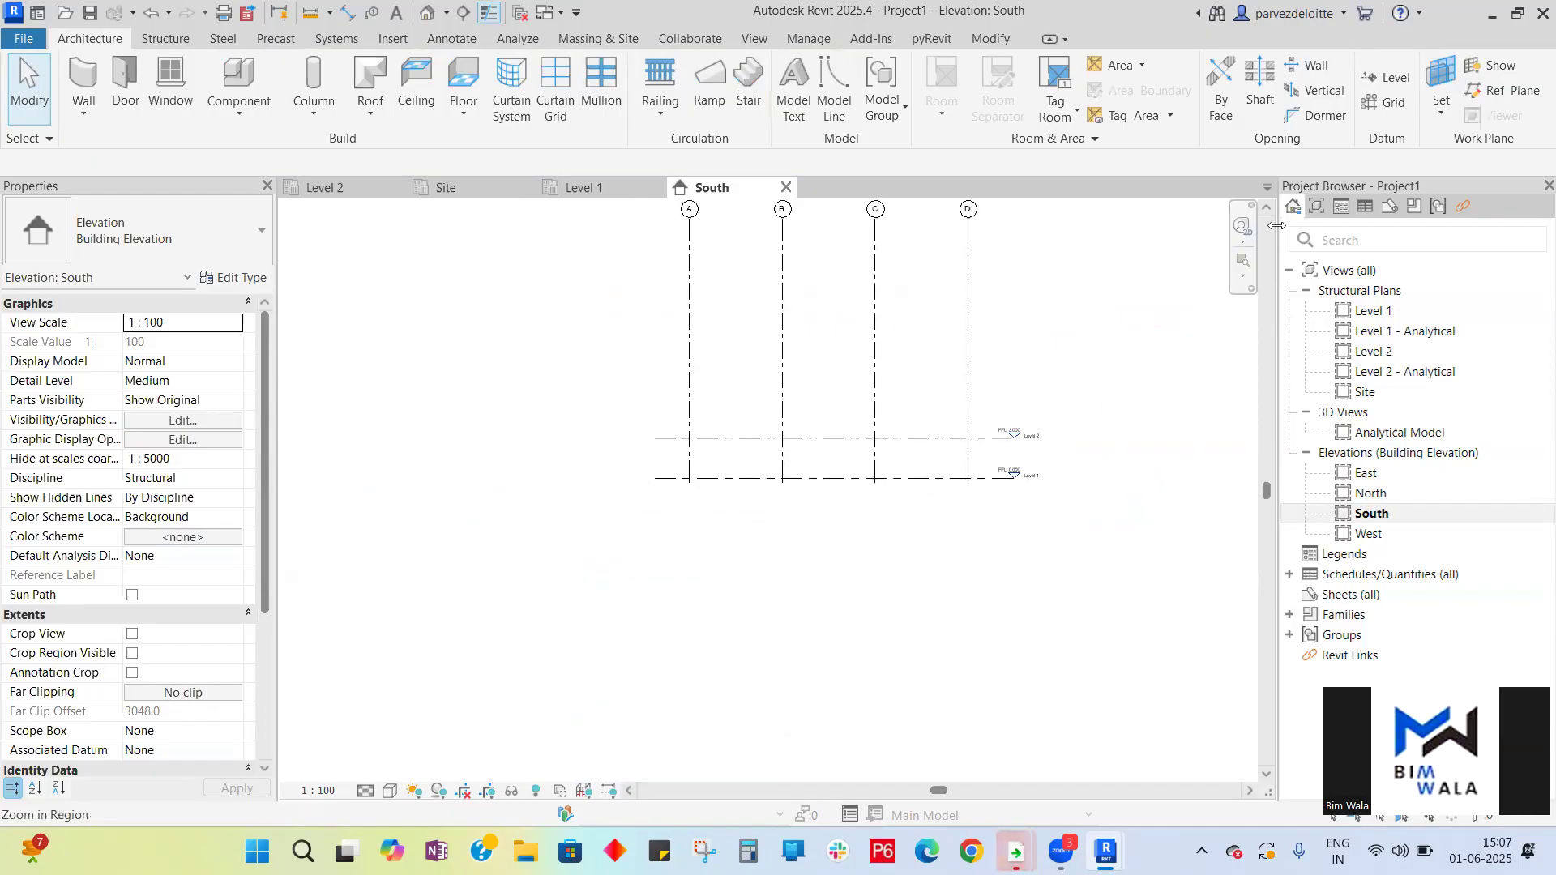
left_click(1396, 81)
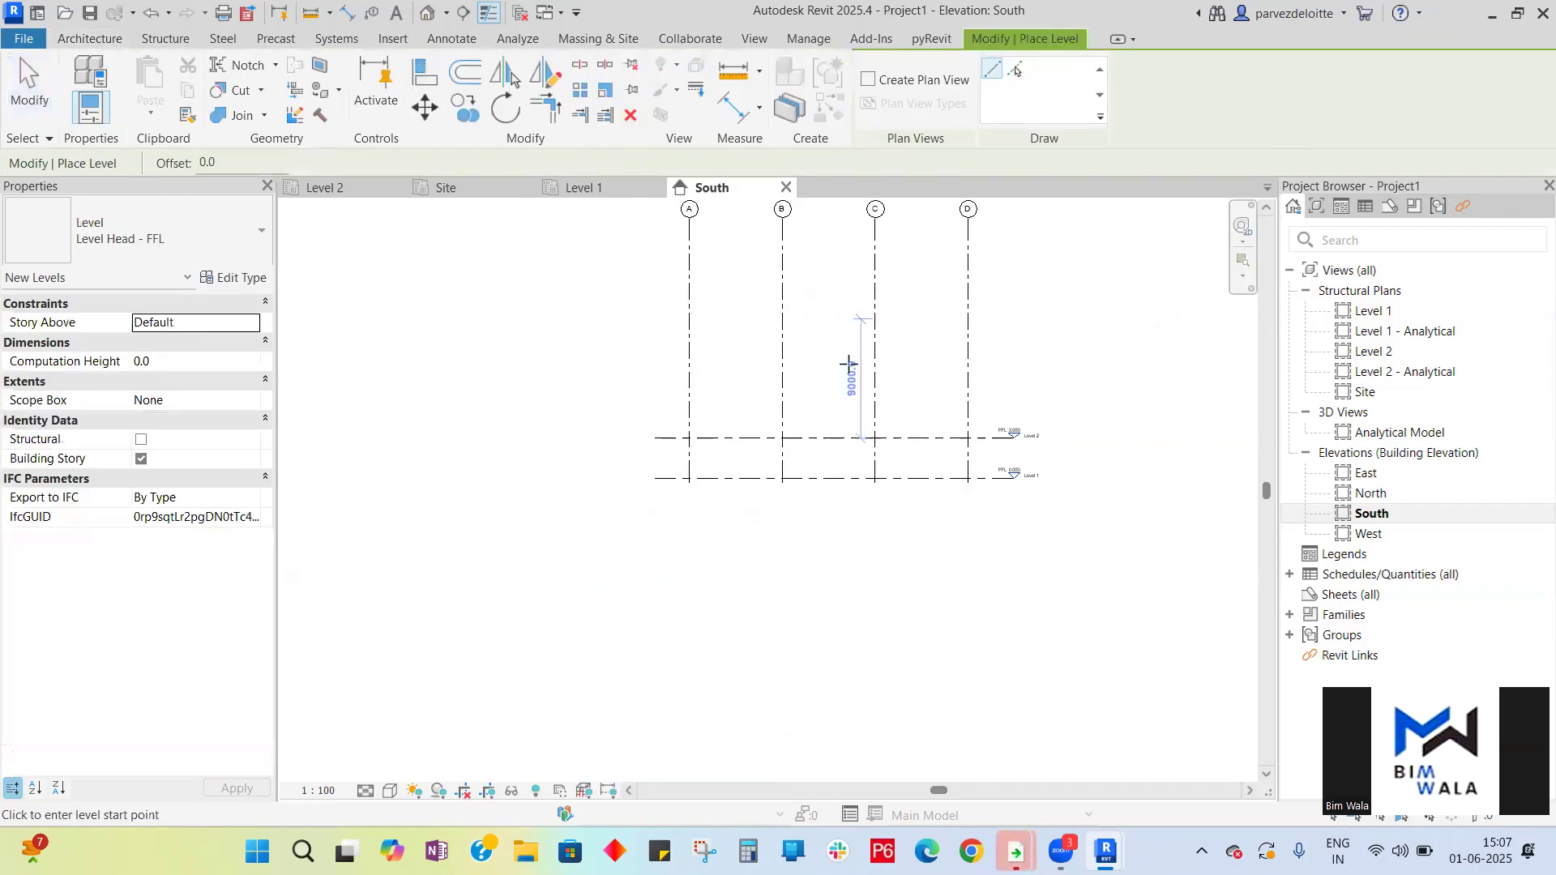
left_click(658, 382)
left_click(1013, 384)
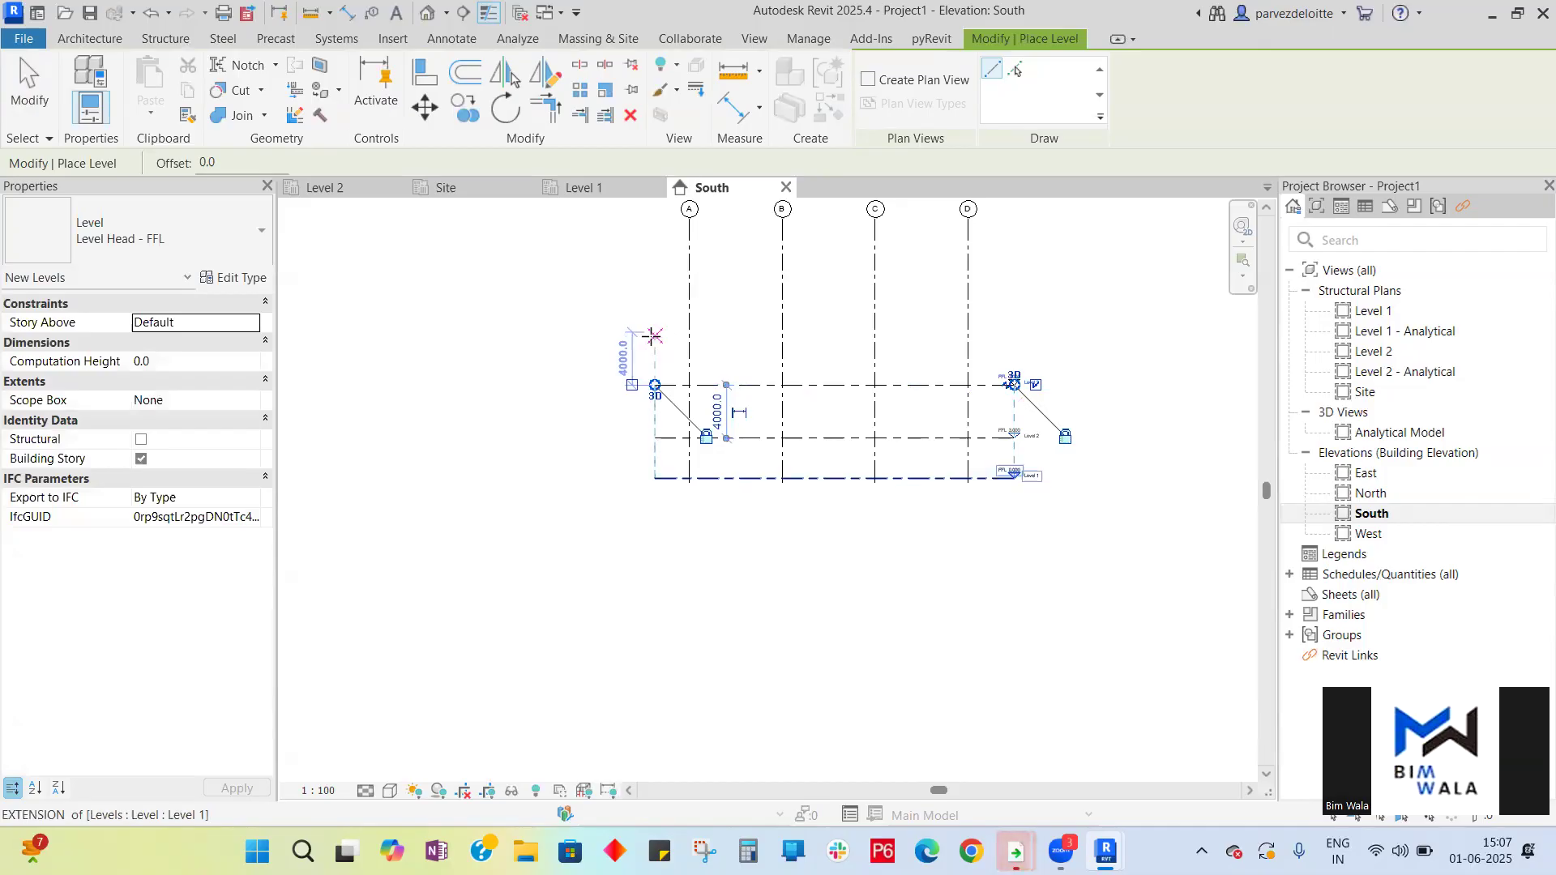
- Draw three more levels above, each 4000 mm higher than the previous one
left_click(654, 332)
left_click(1013, 331)
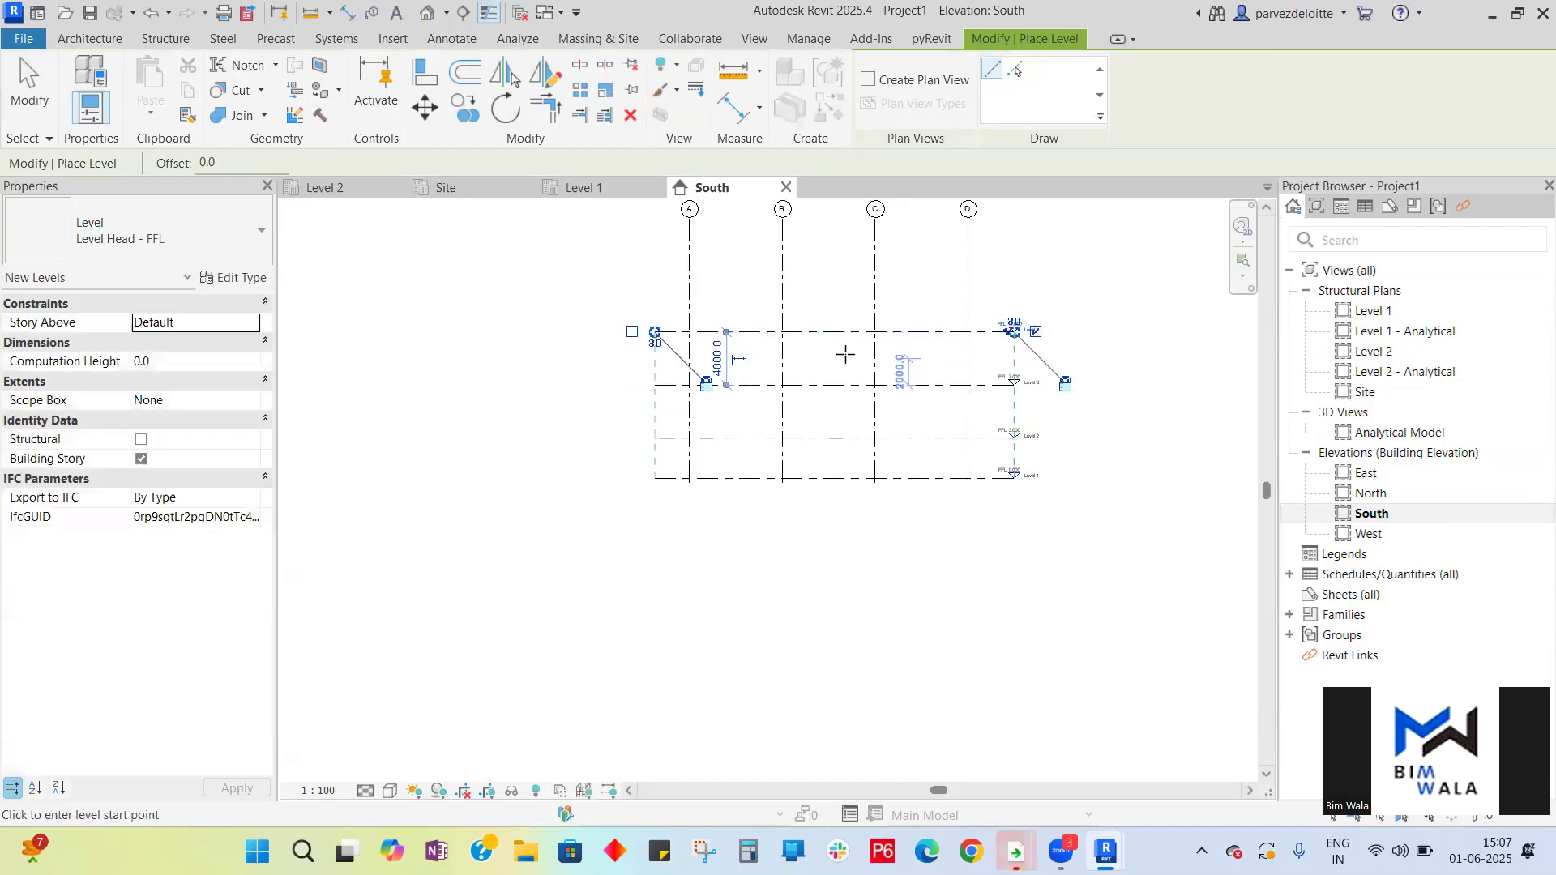
left_click(654, 279)
left_click(1012, 279)
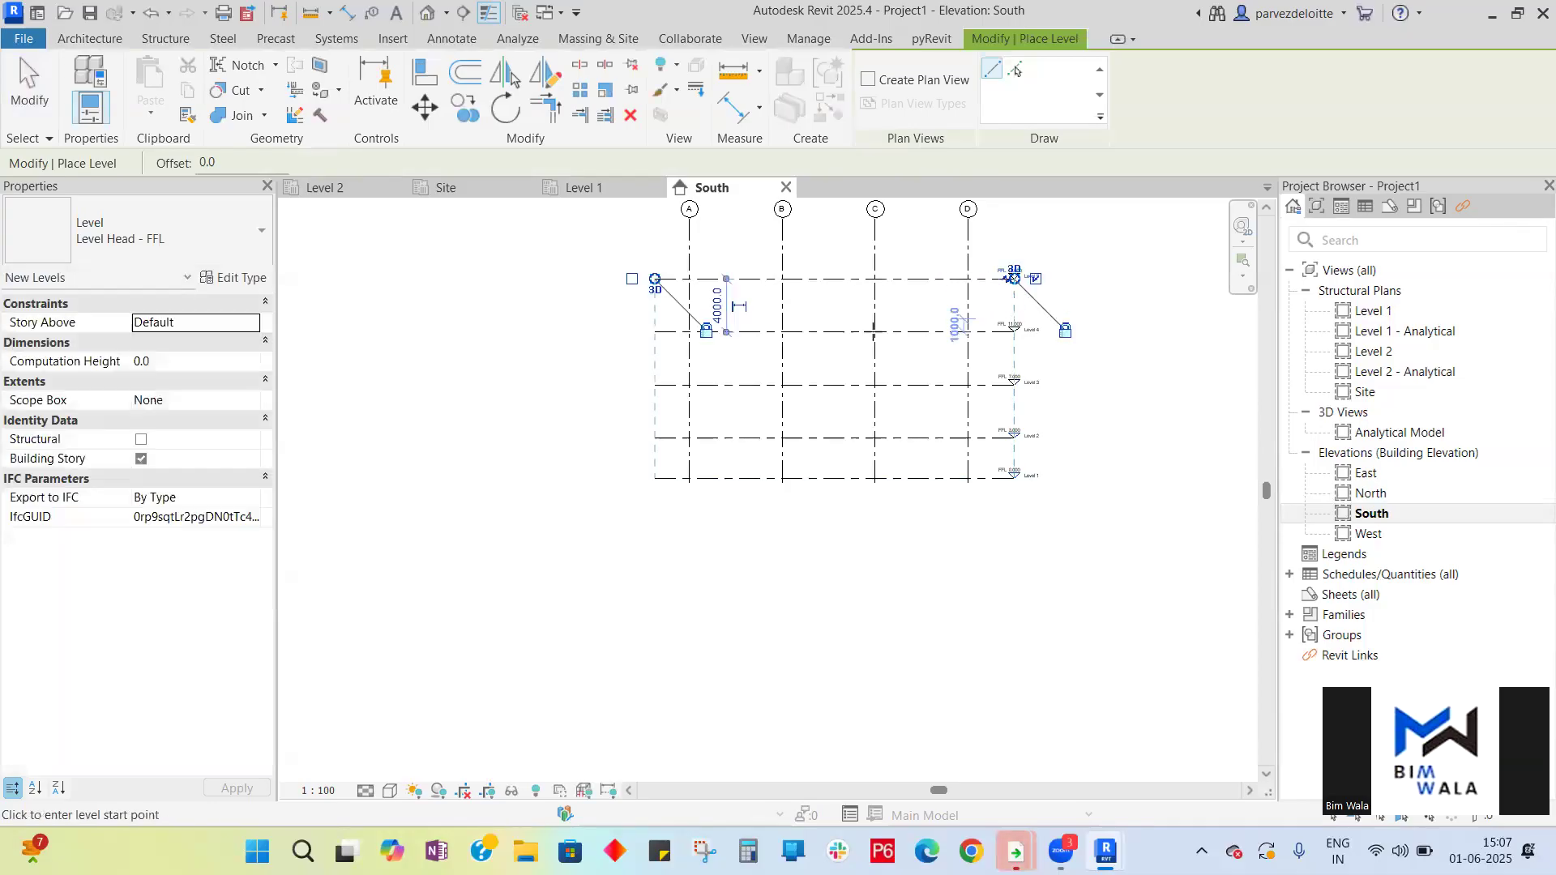
left_click(659, 228)
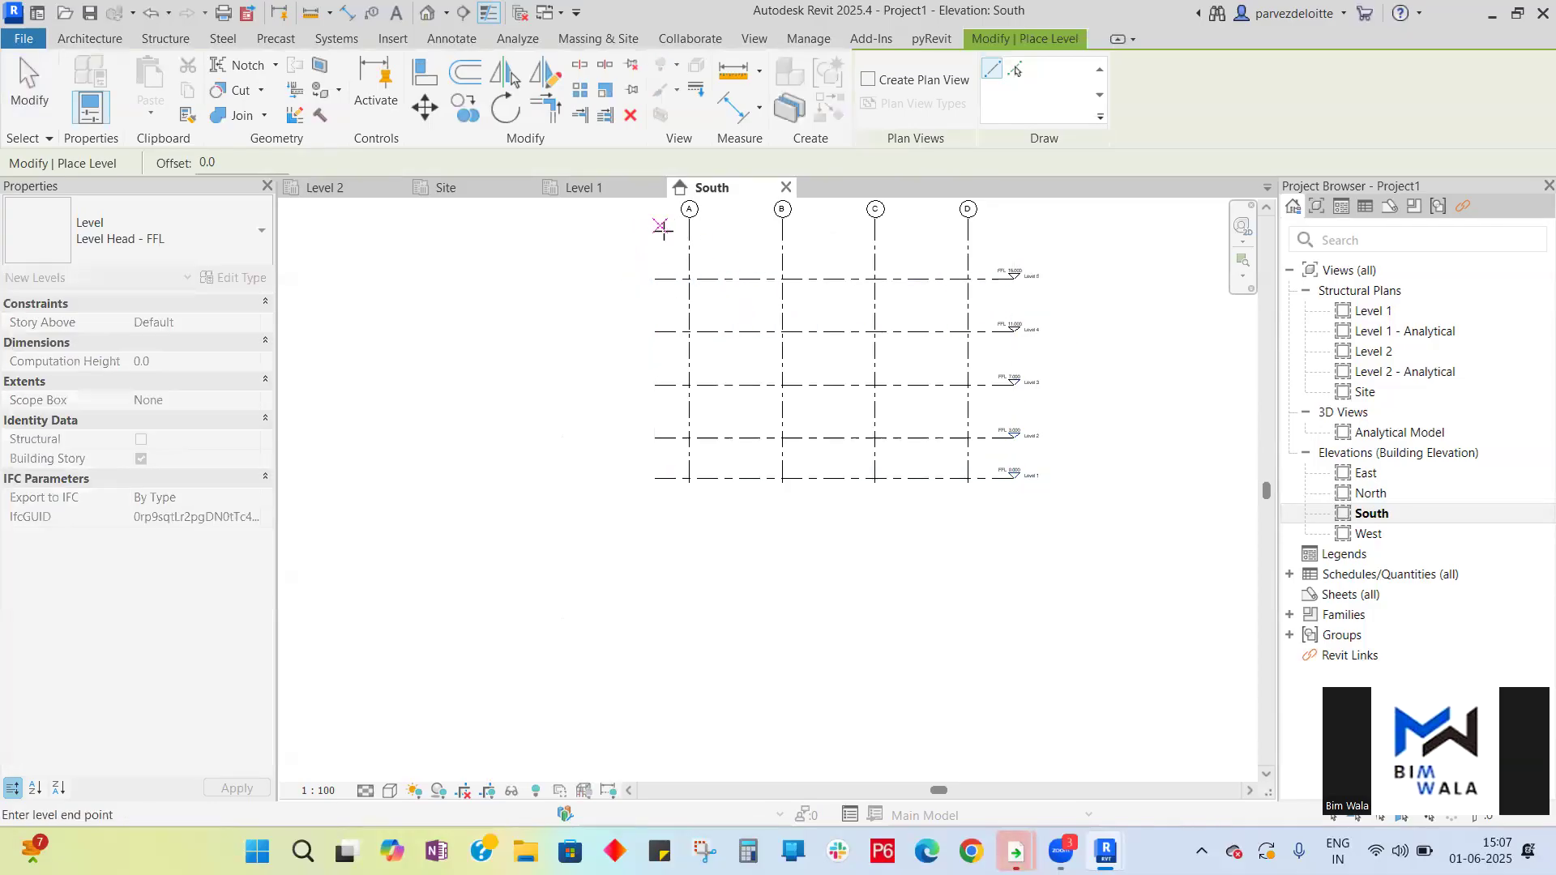
left_click(1013, 226)
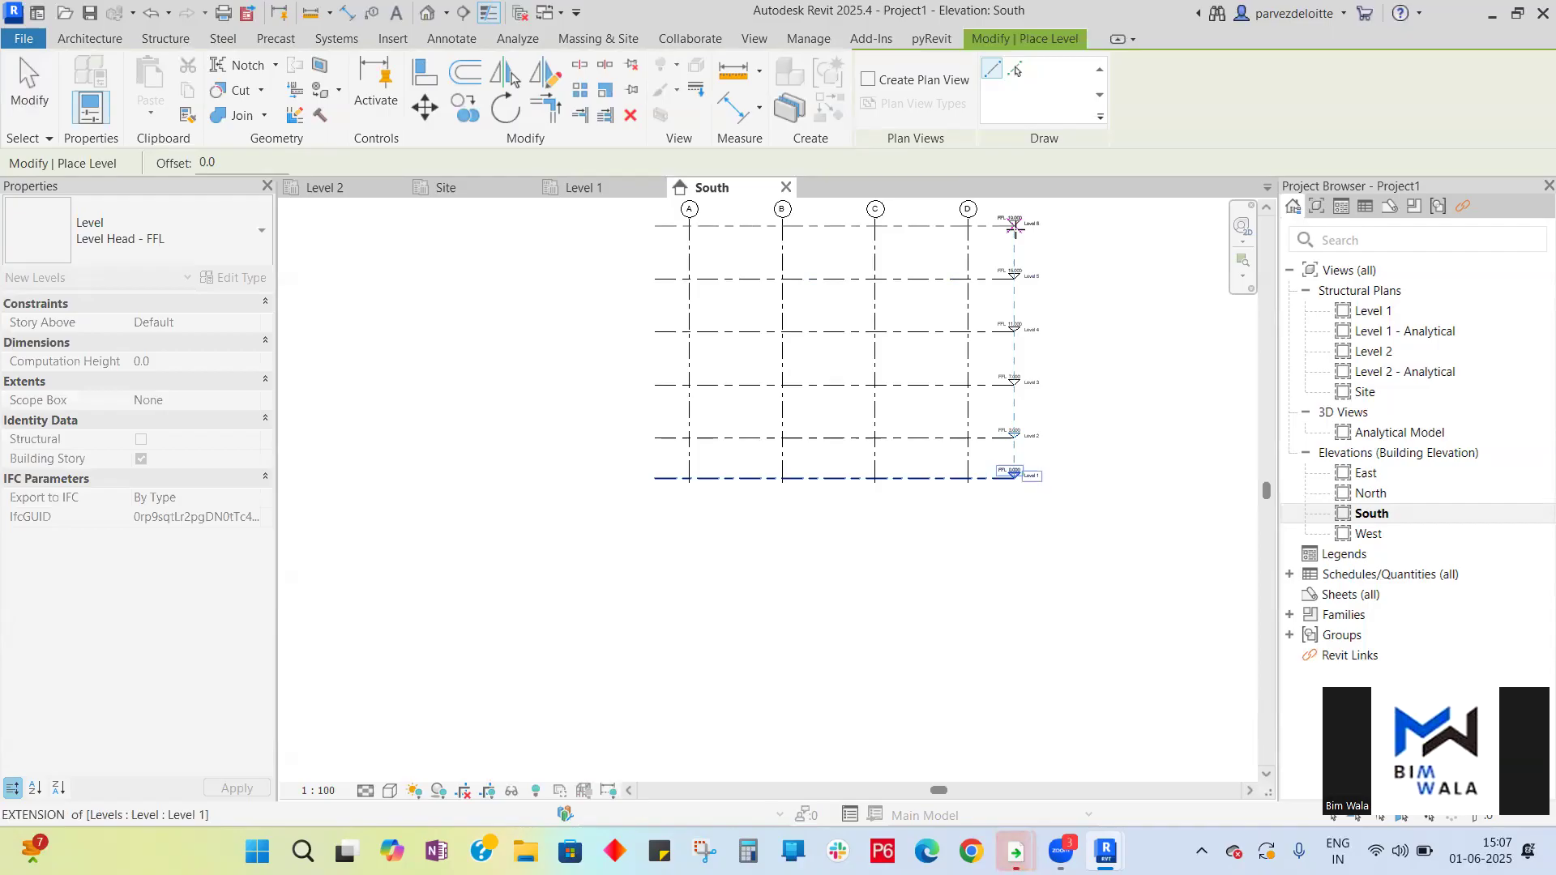
left_click(1014, 226)
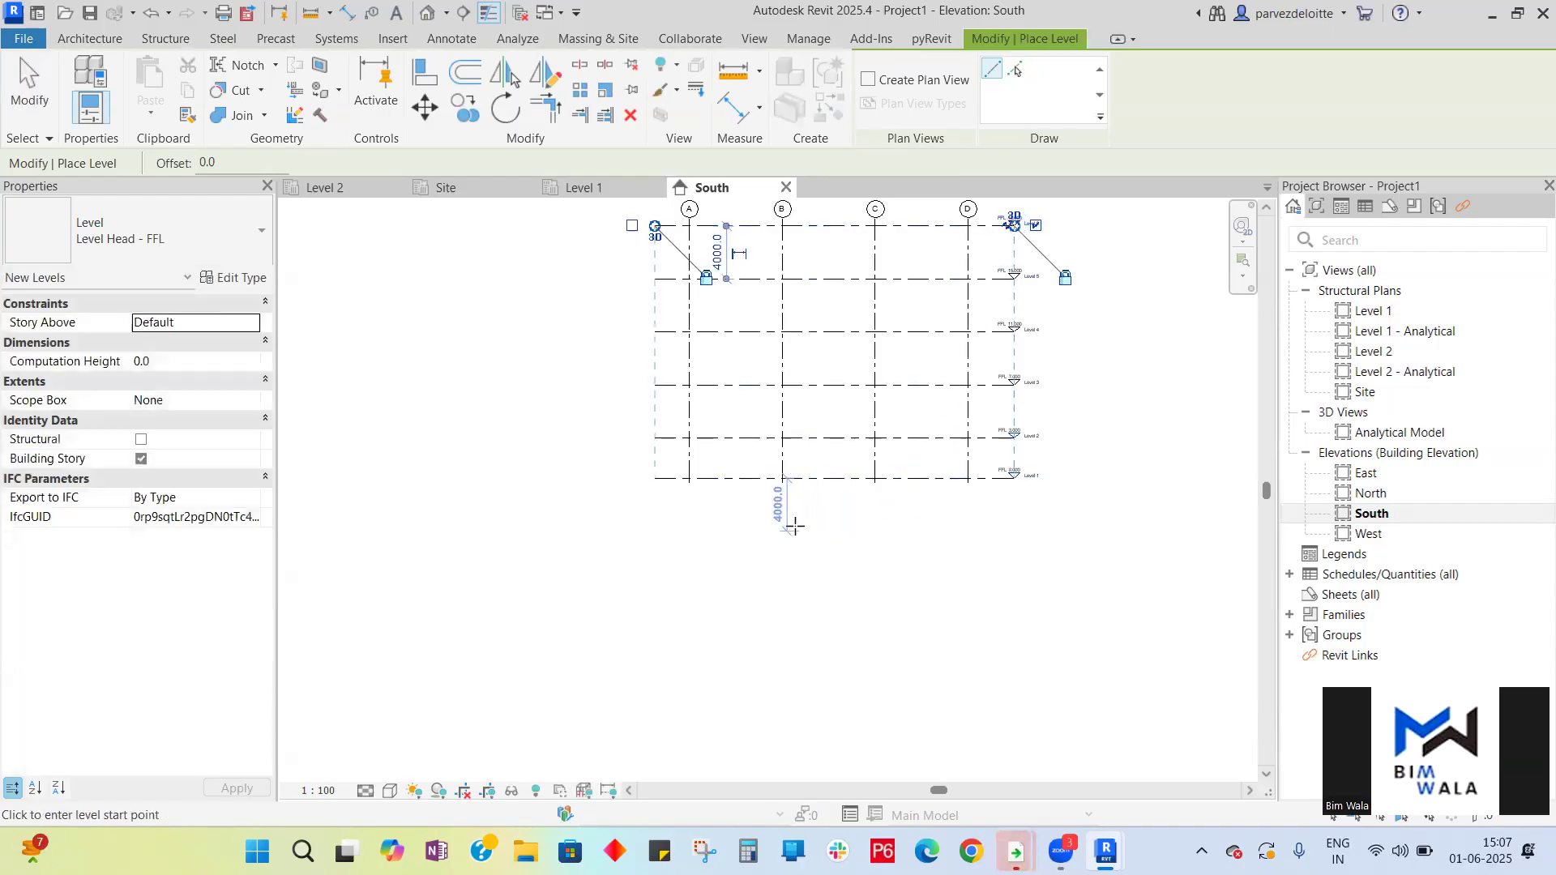
- Draw a new level 3000 mm below Level 1 and exit the Level tool
left_click(656, 515)
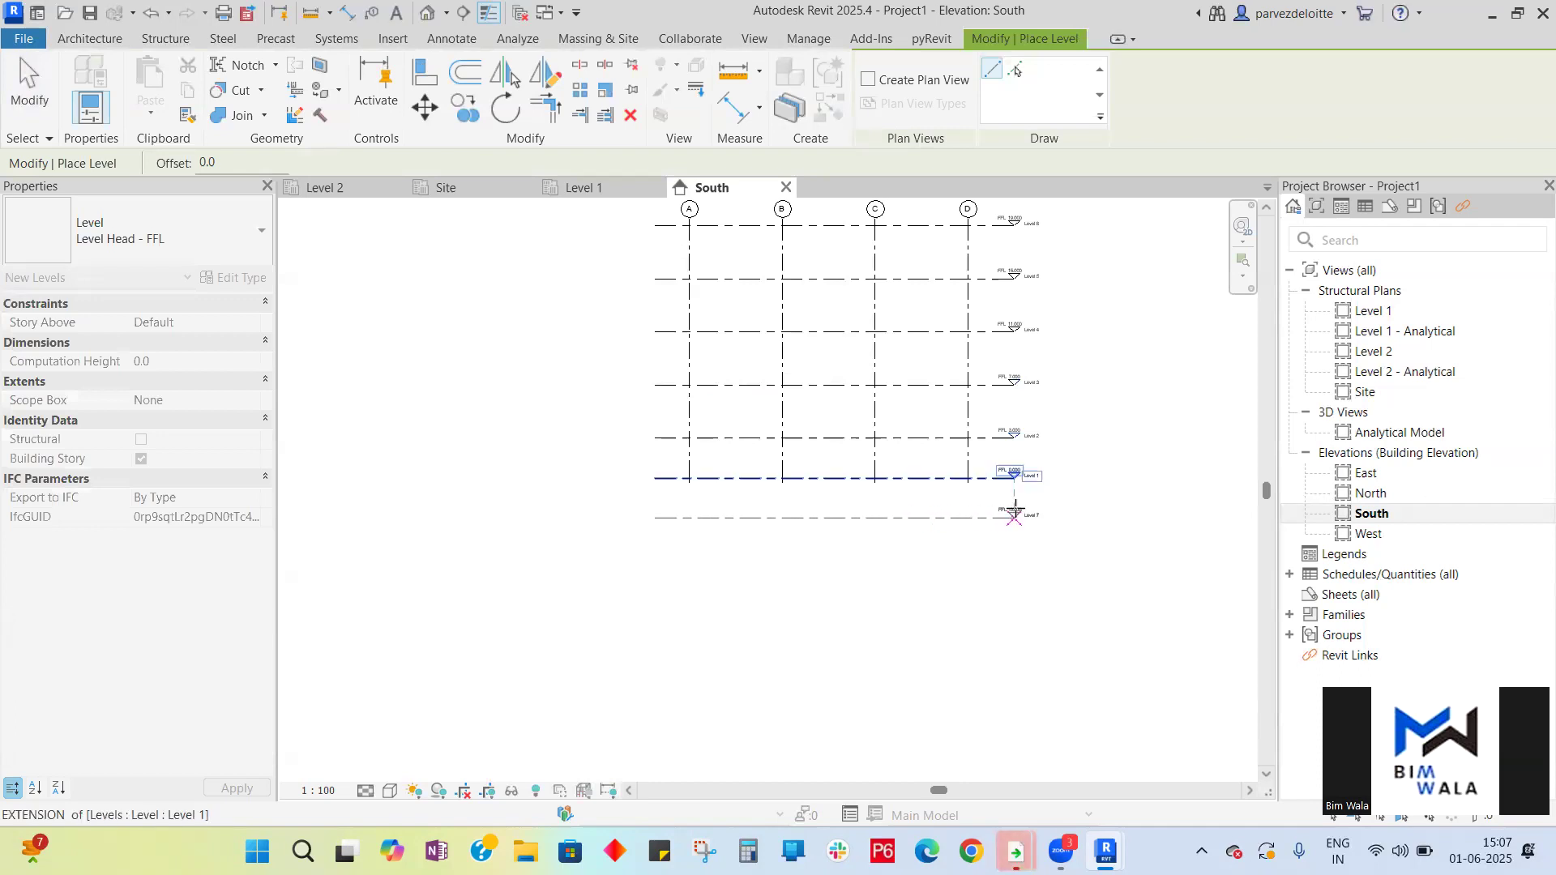
left_click(1013, 515)
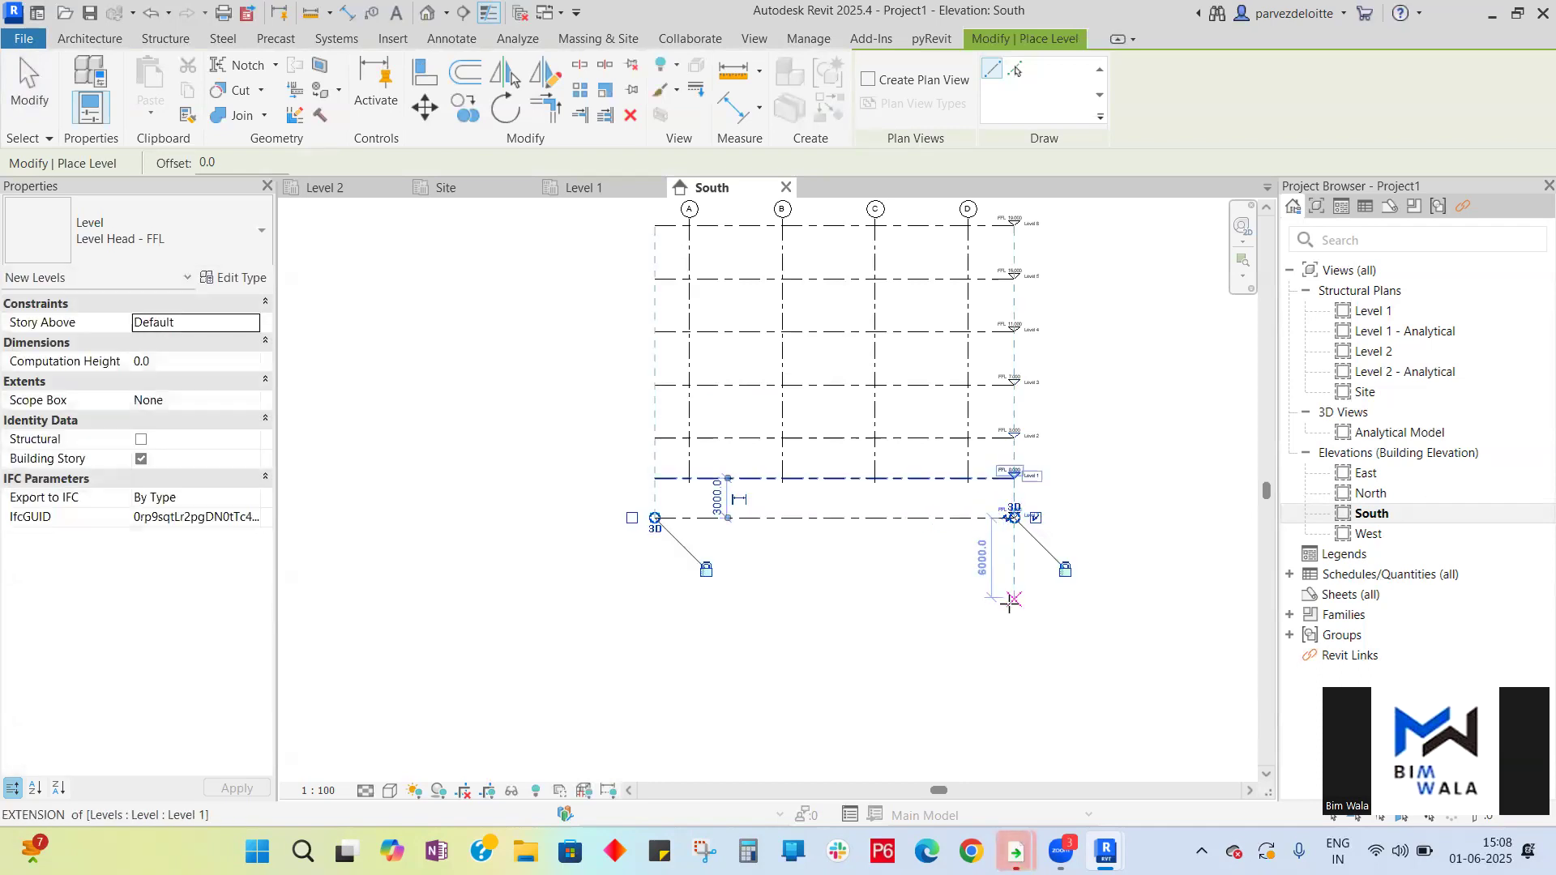
key("Escape")
key("Escape")
- Select grids A–D and extend their bottom ends below the lowest level at -3.000
scroll(1018, 473, "up", 3)
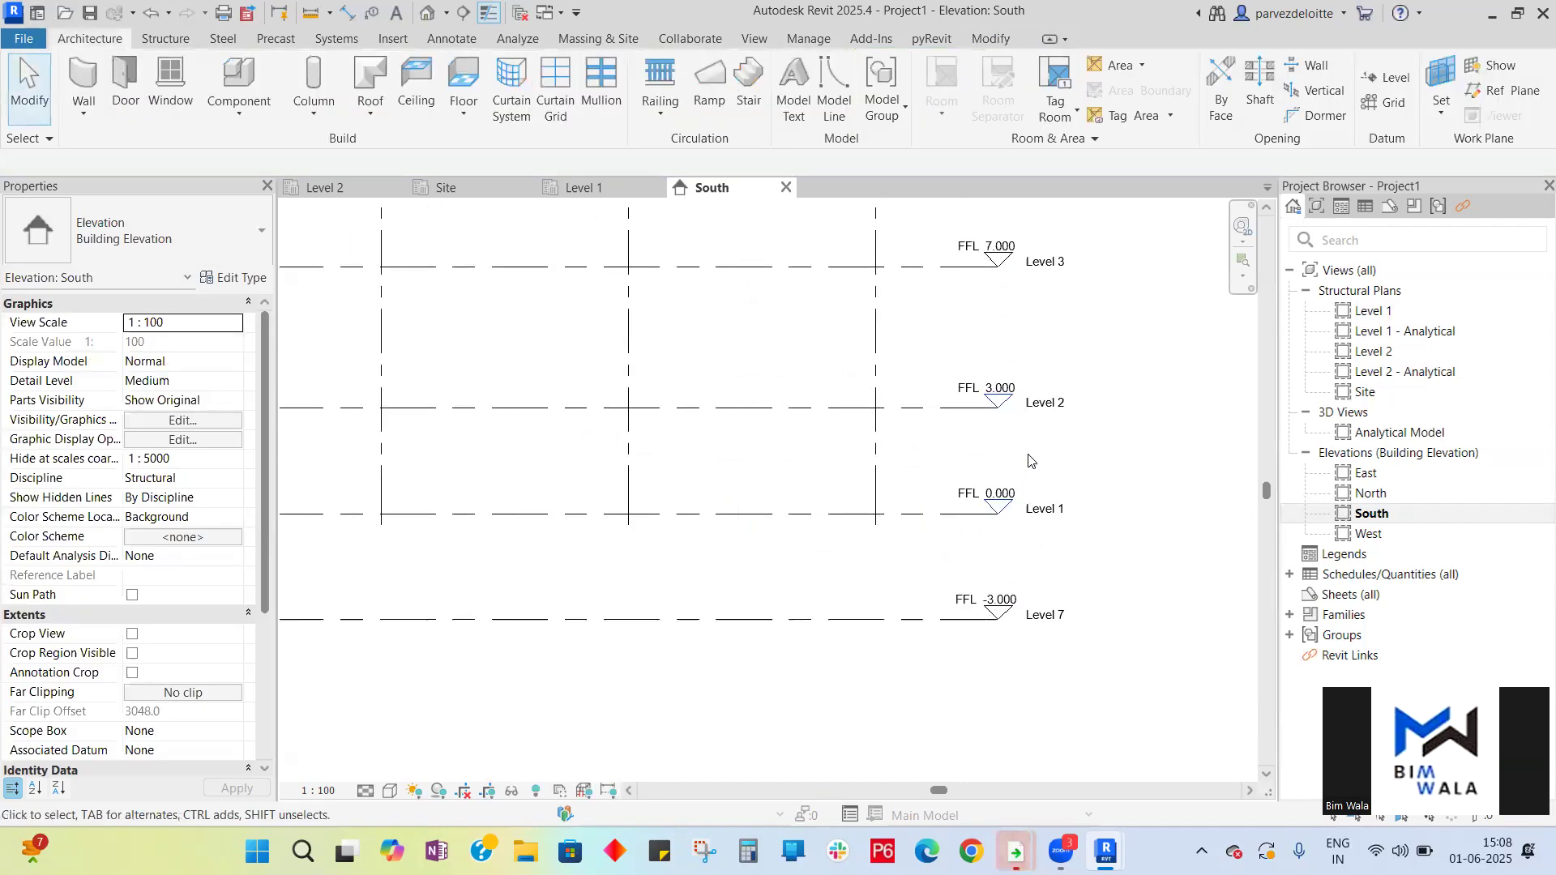
scroll(979, 543, "down", 2)
left_click_drag(1000, 485, 494, 487)
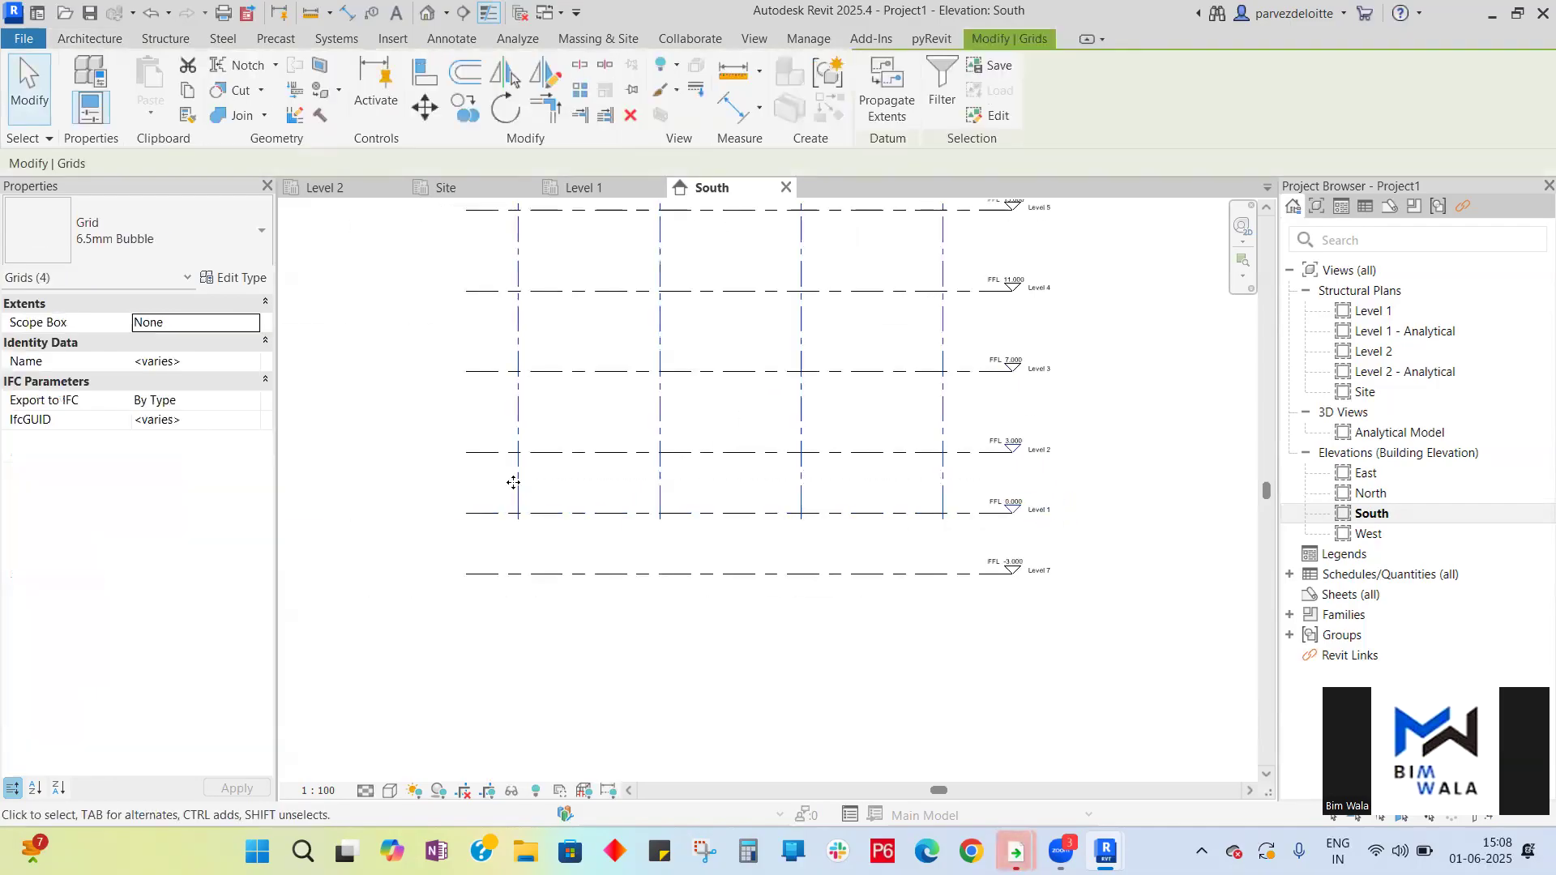
left_click(519, 496)
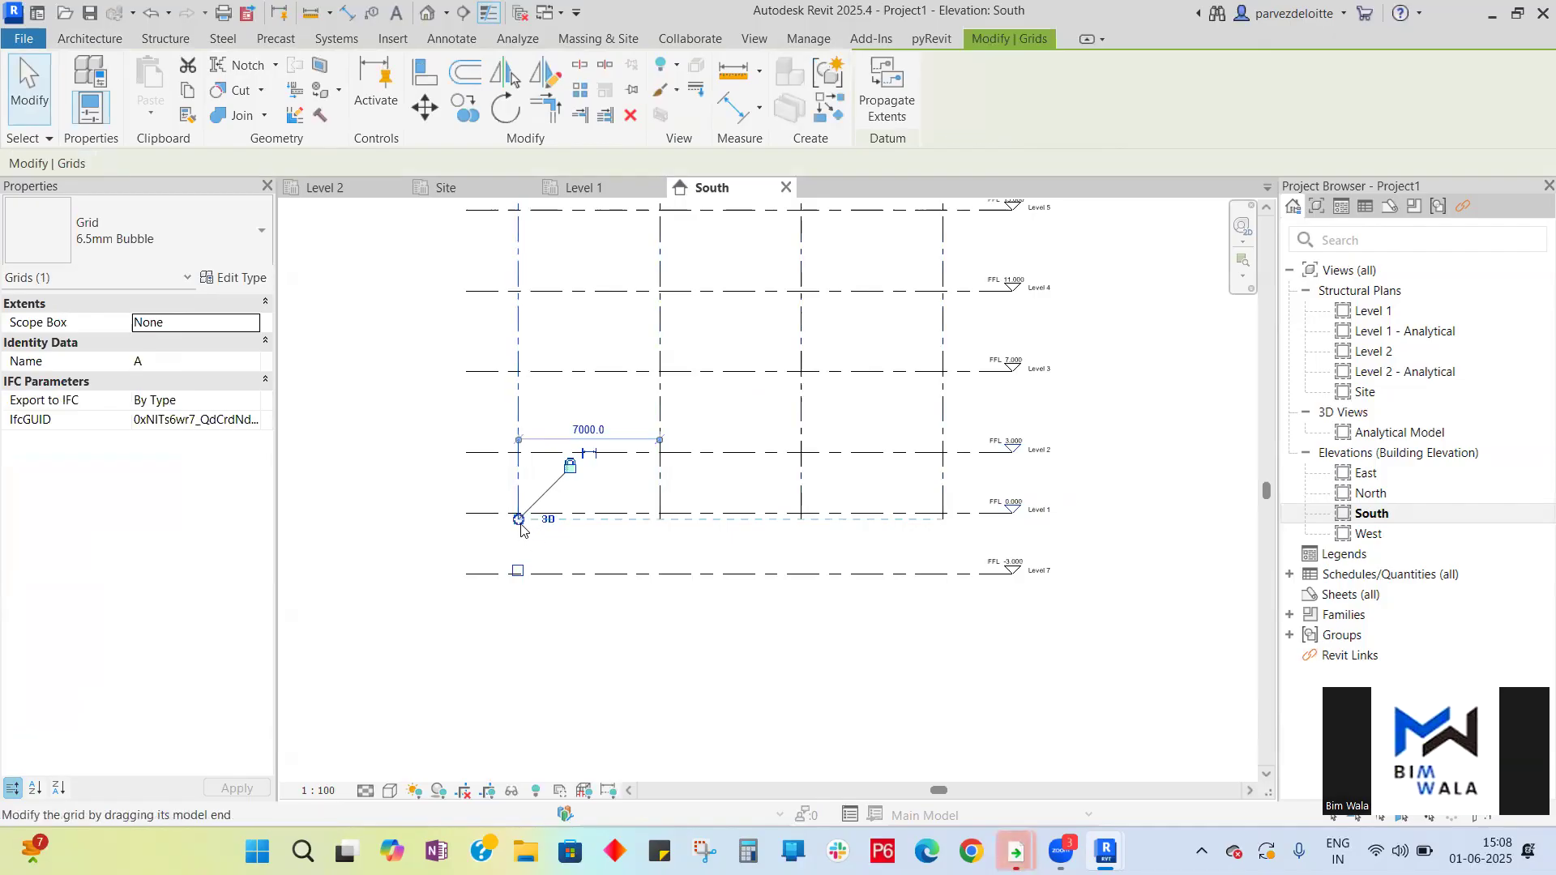
left_click_drag(518, 516, 518, 637)
left_click(1041, 632)
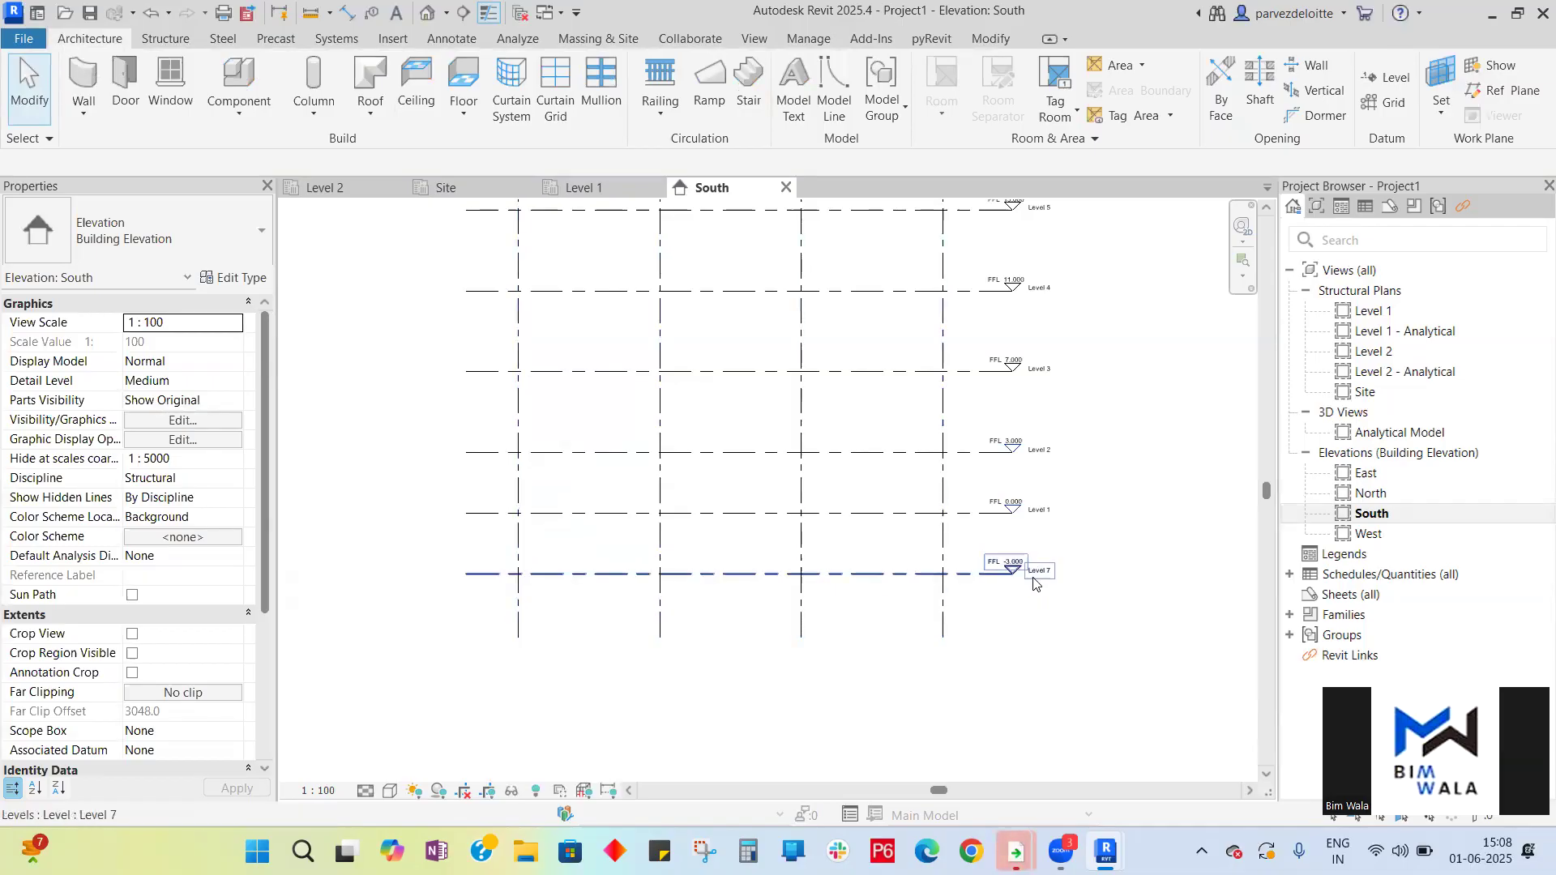
- Review the grid heads and level markers across the full South elevation
scroll(1018, 586, "up", 5)
scroll(1004, 518, "down", 1)
scroll(1002, 512, "down", 5)
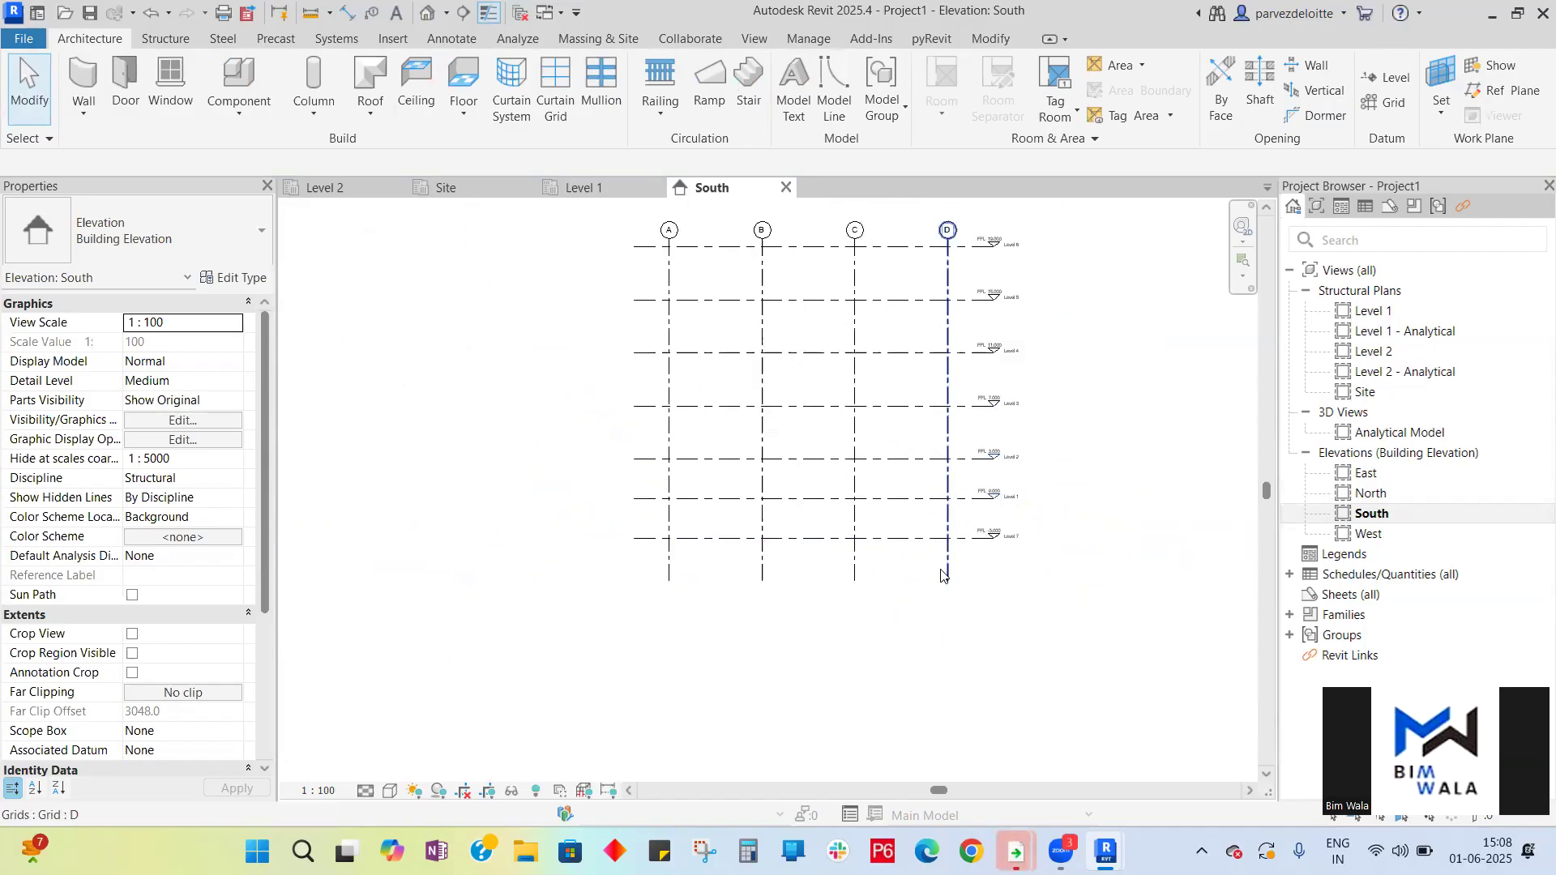
scroll(788, 285, "up", 3)
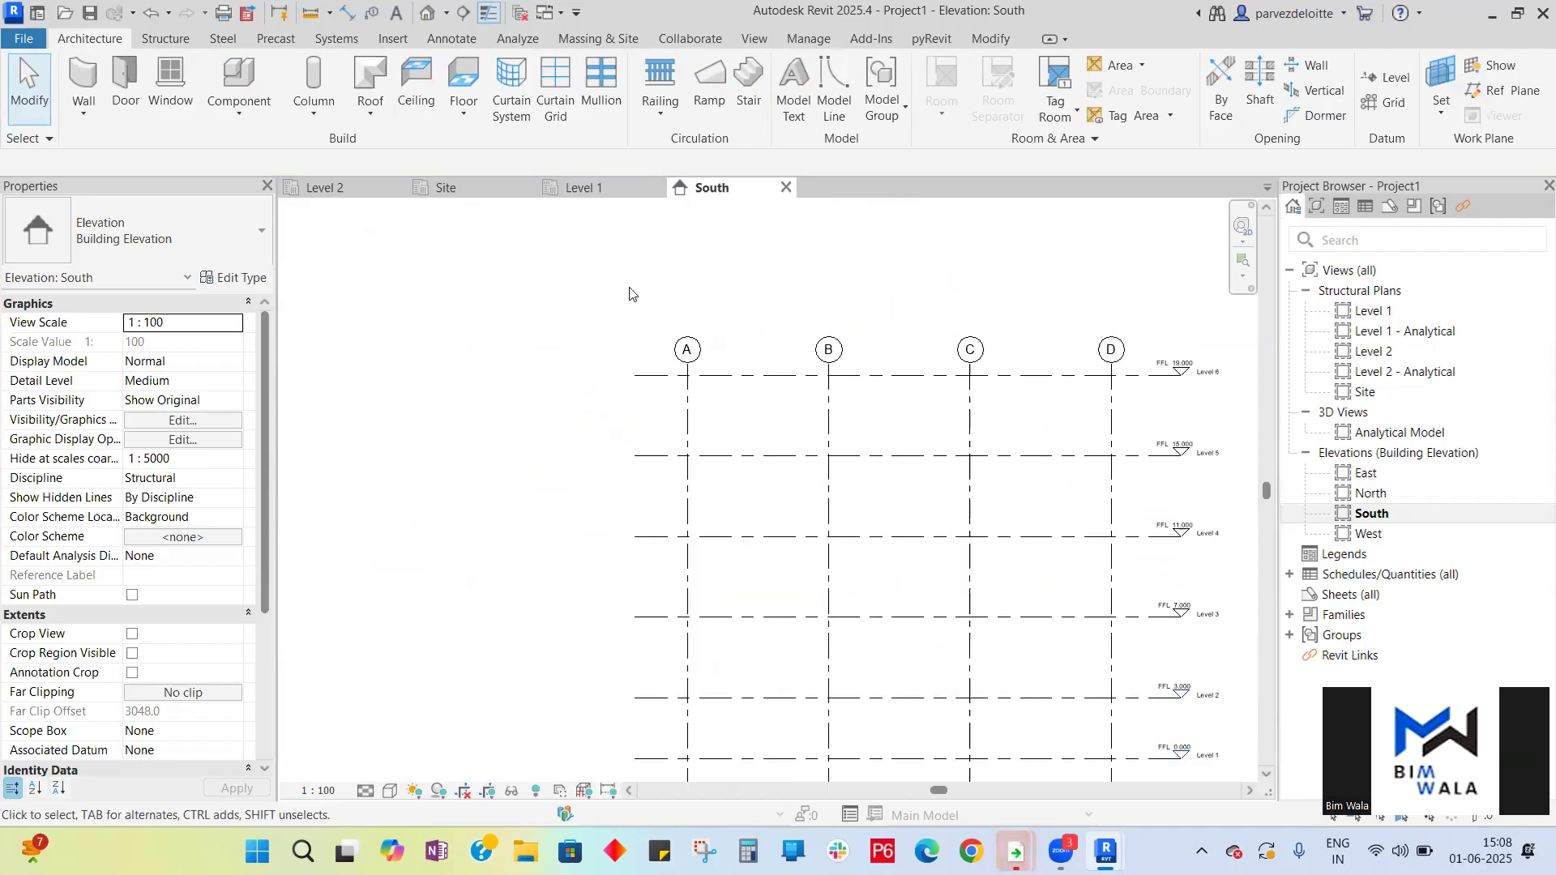
scroll(632, 293, "down", 3)
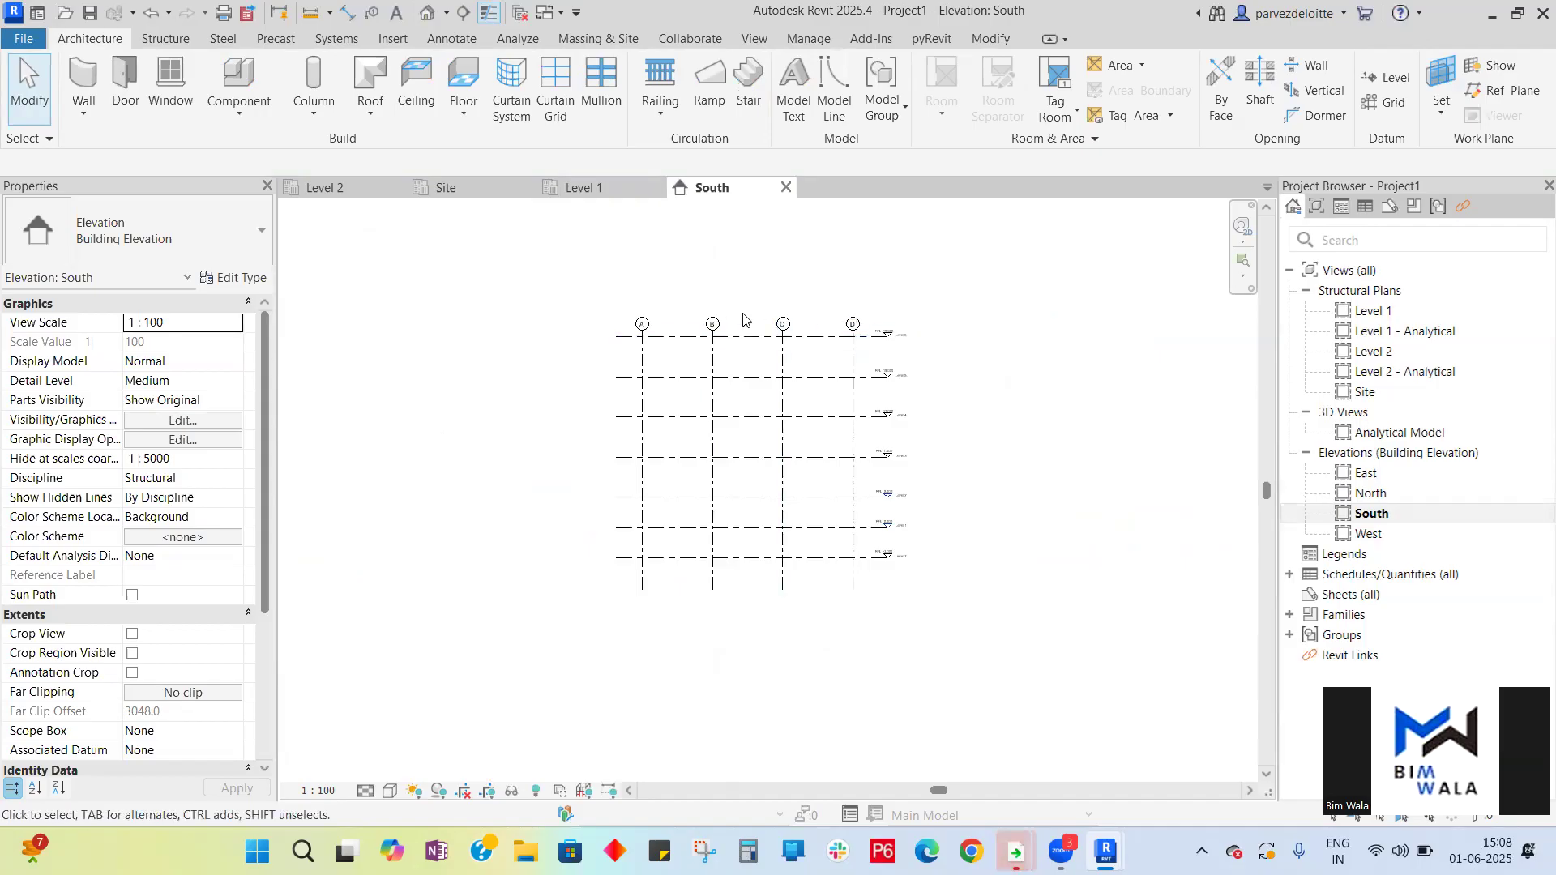
scroll(713, 324, "up", 4)
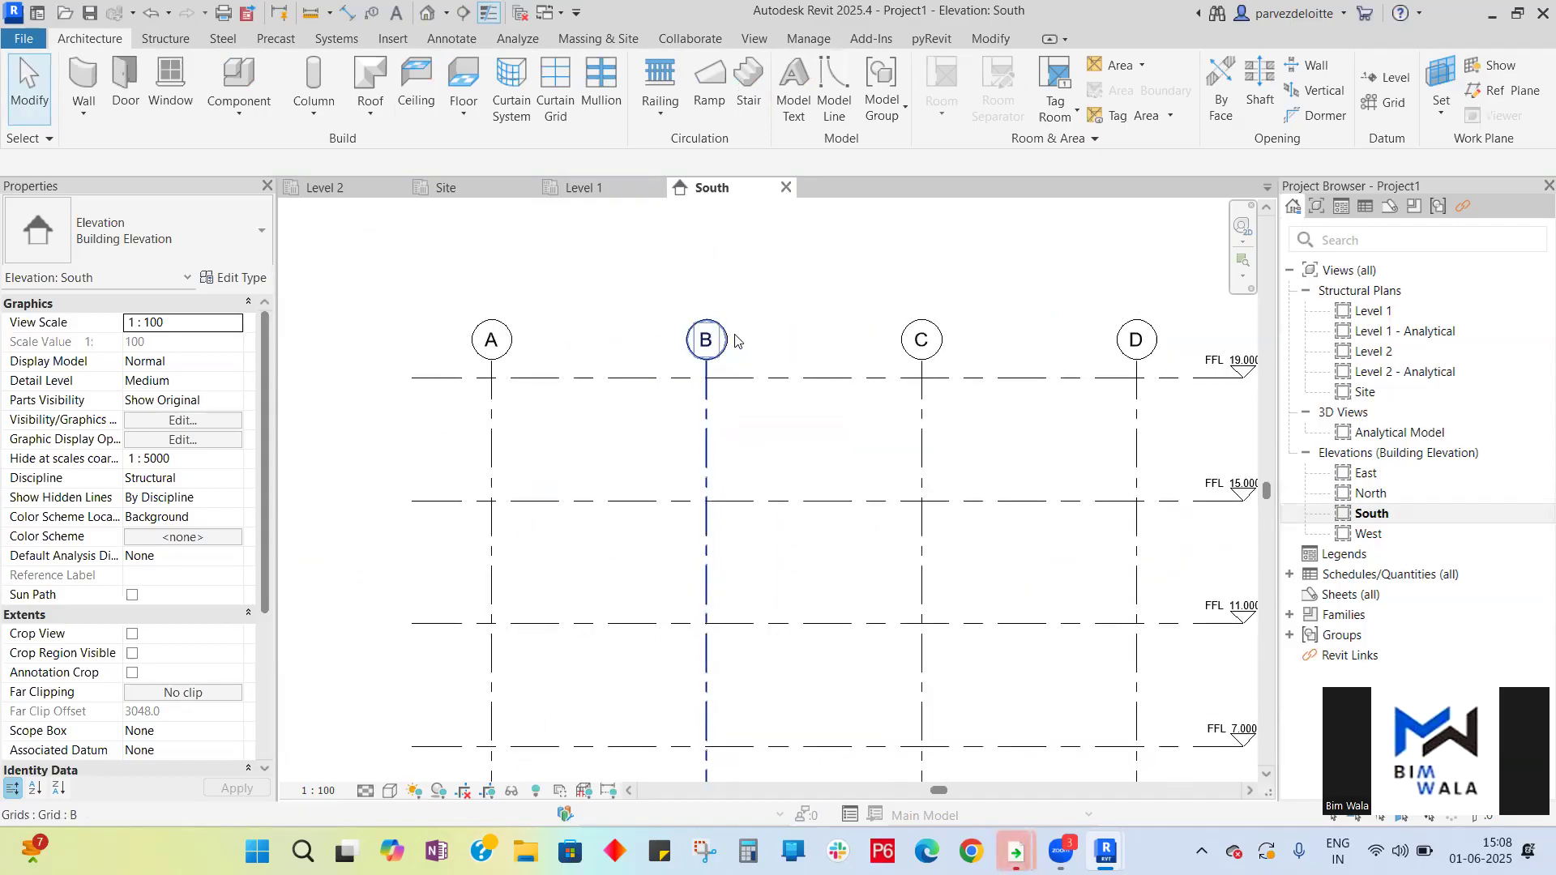
scroll(707, 332, "down", 2)
scroll(962, 395, "up", 5)
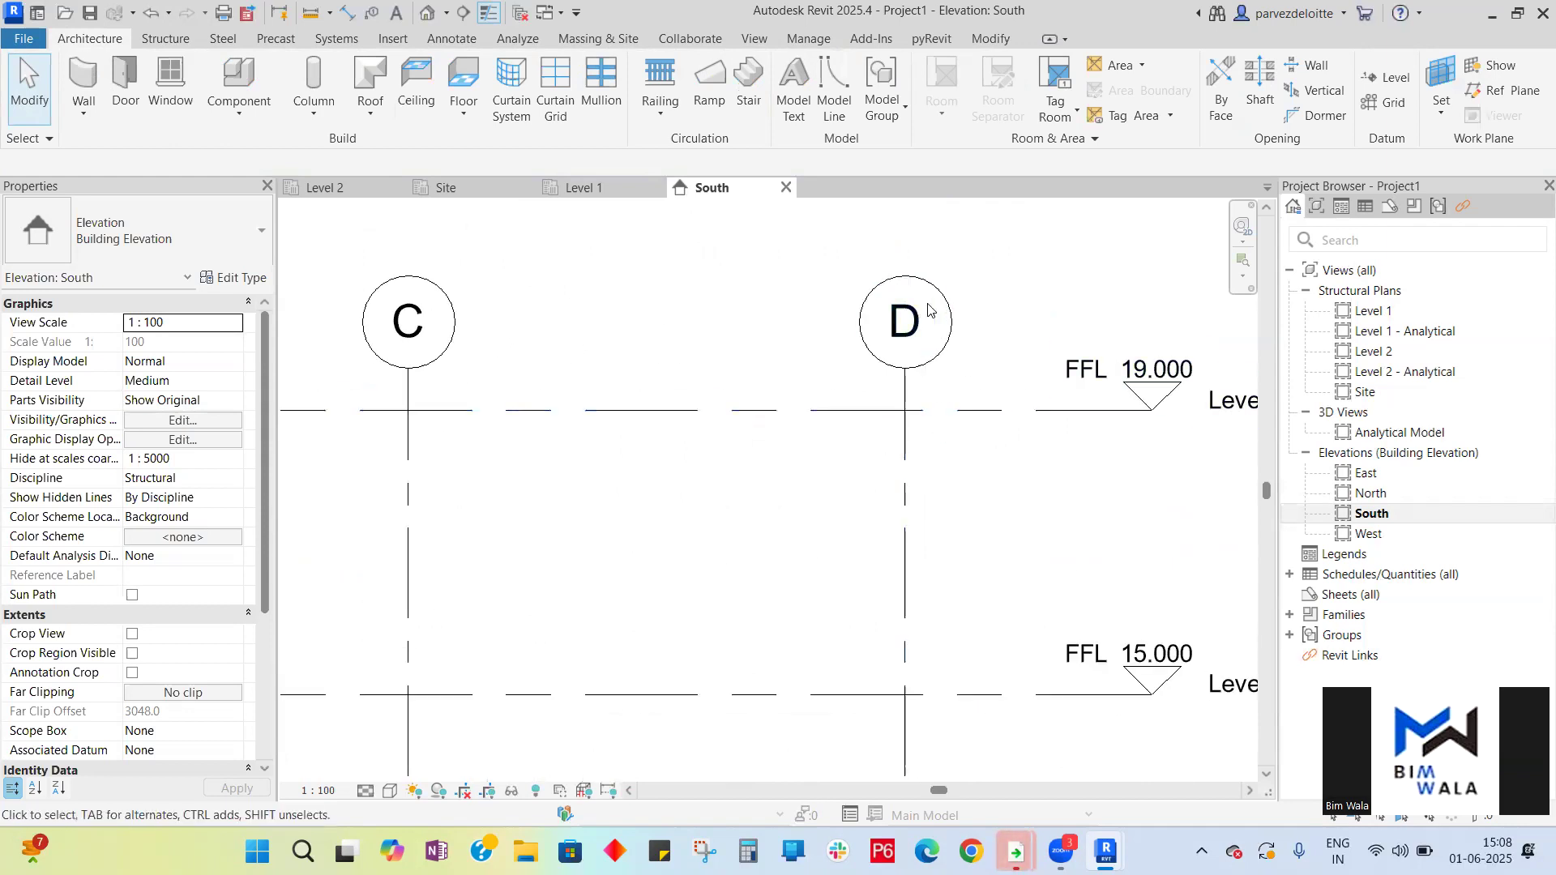
scroll(1012, 367, "down", 7)
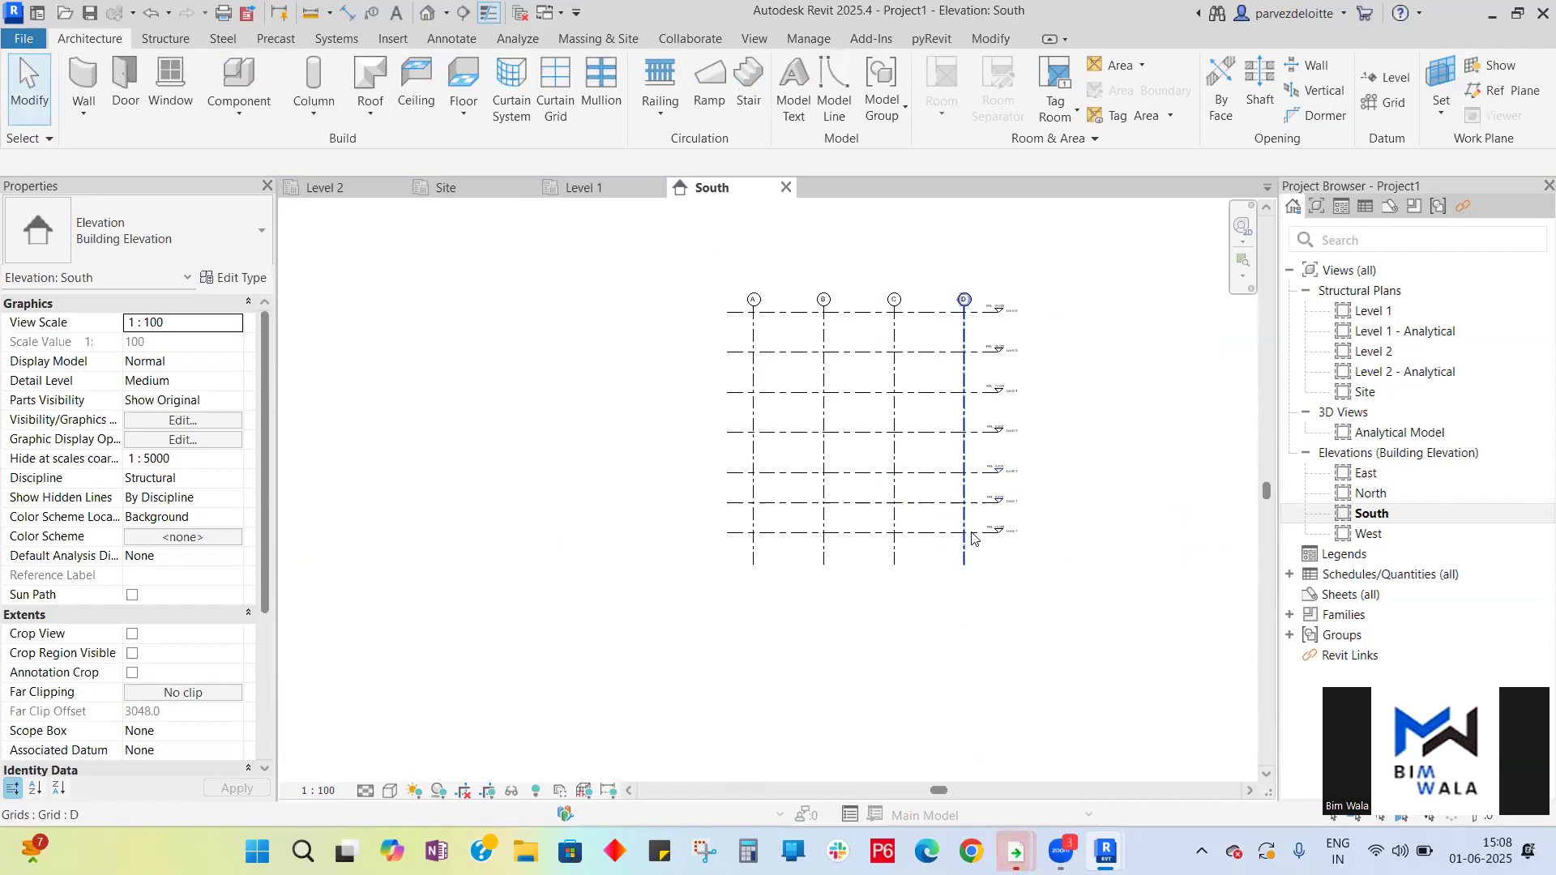
scroll(944, 552, "up", 3)
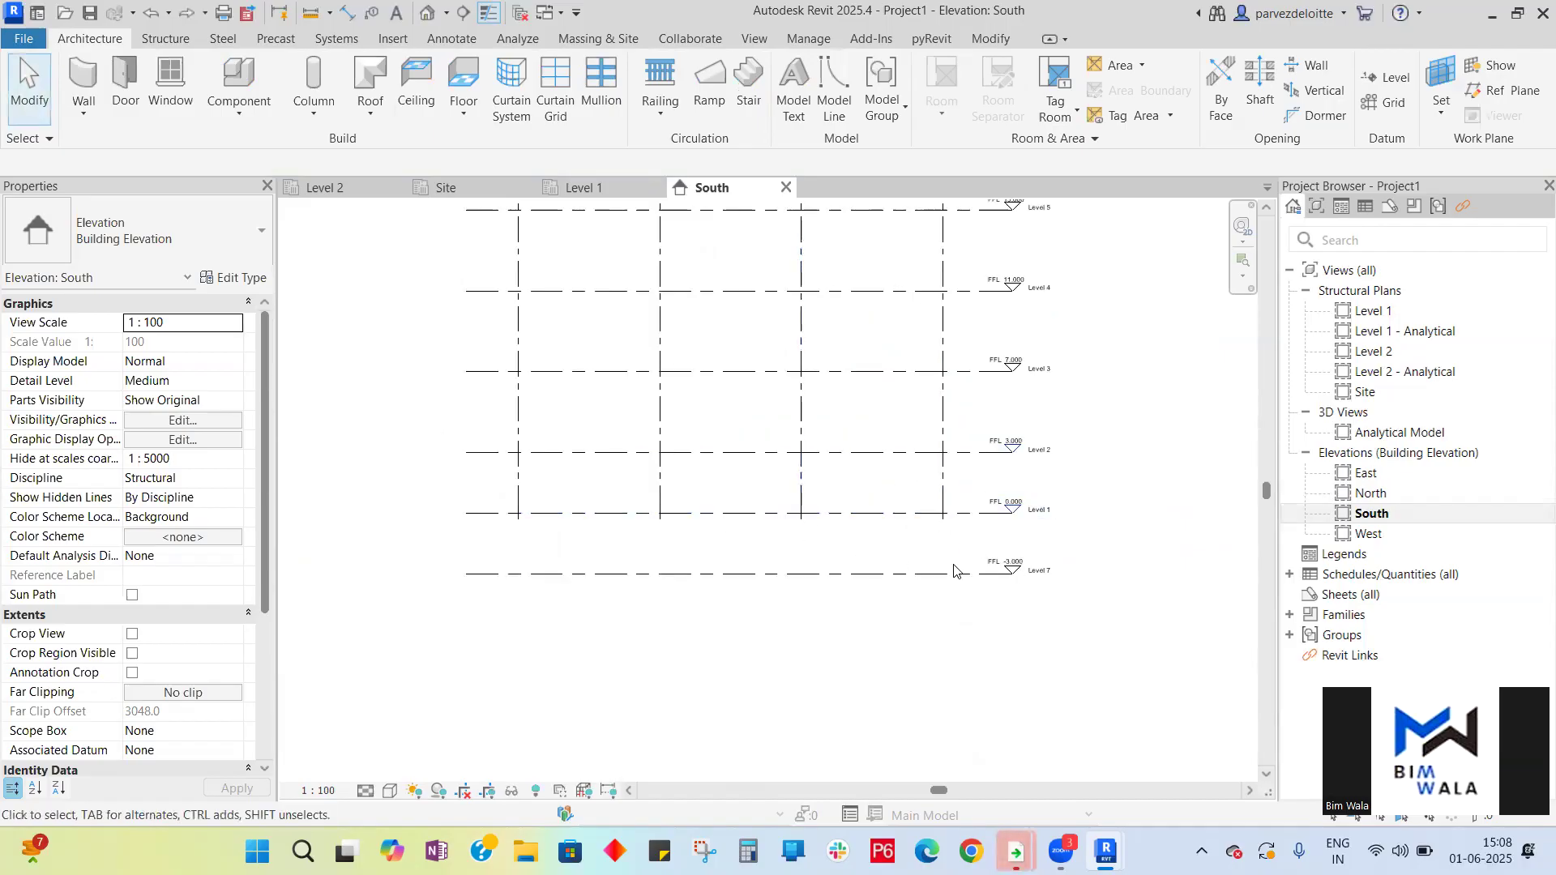
scroll(954, 570, "up", 5)
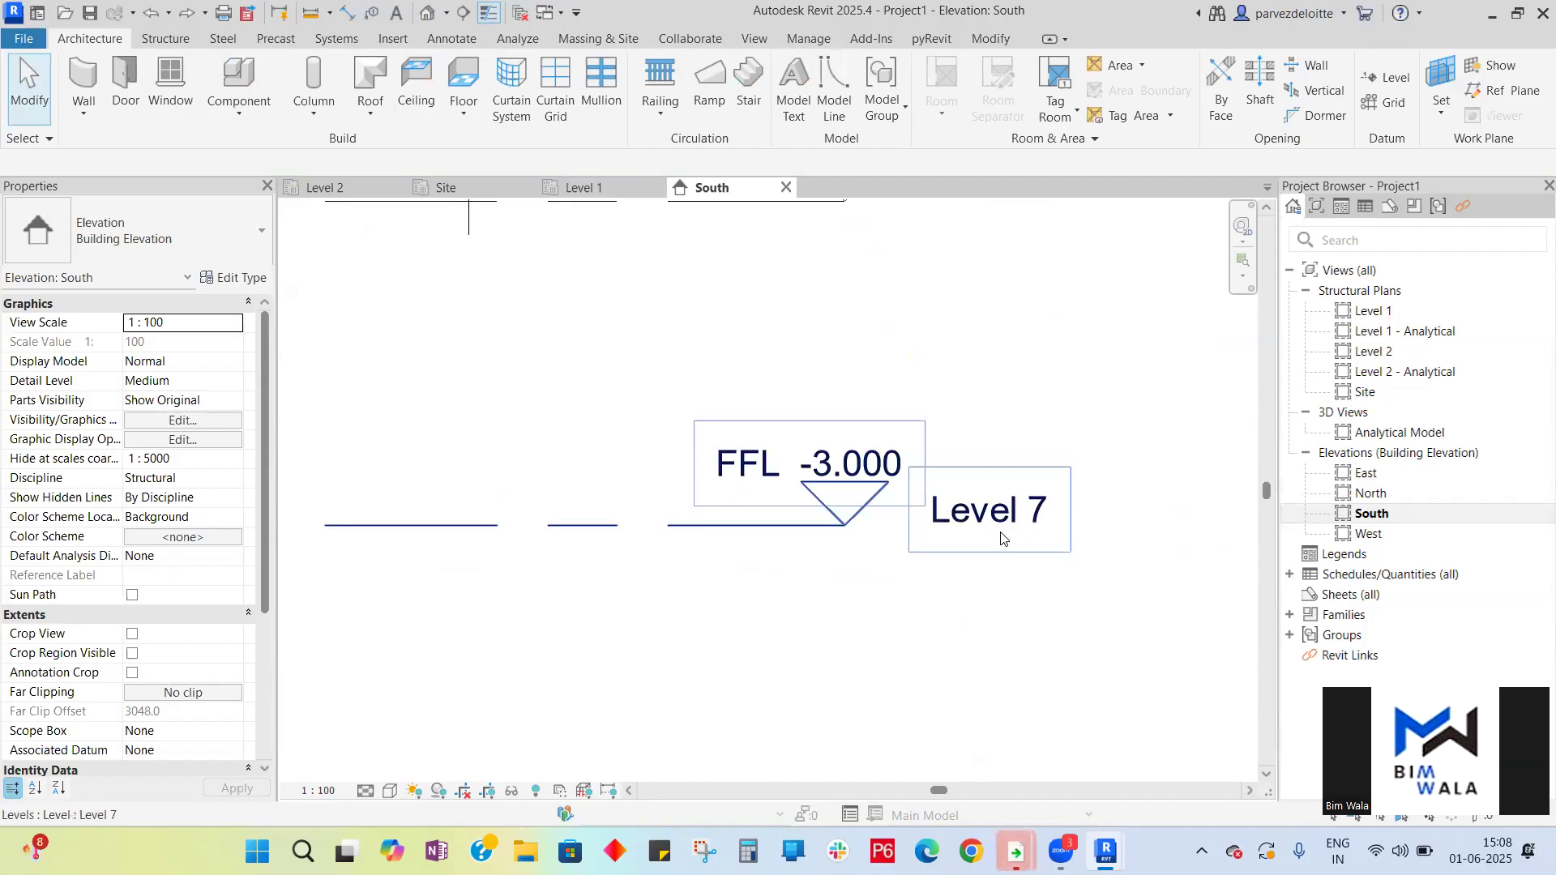
scroll(1005, 540, "down", 2)
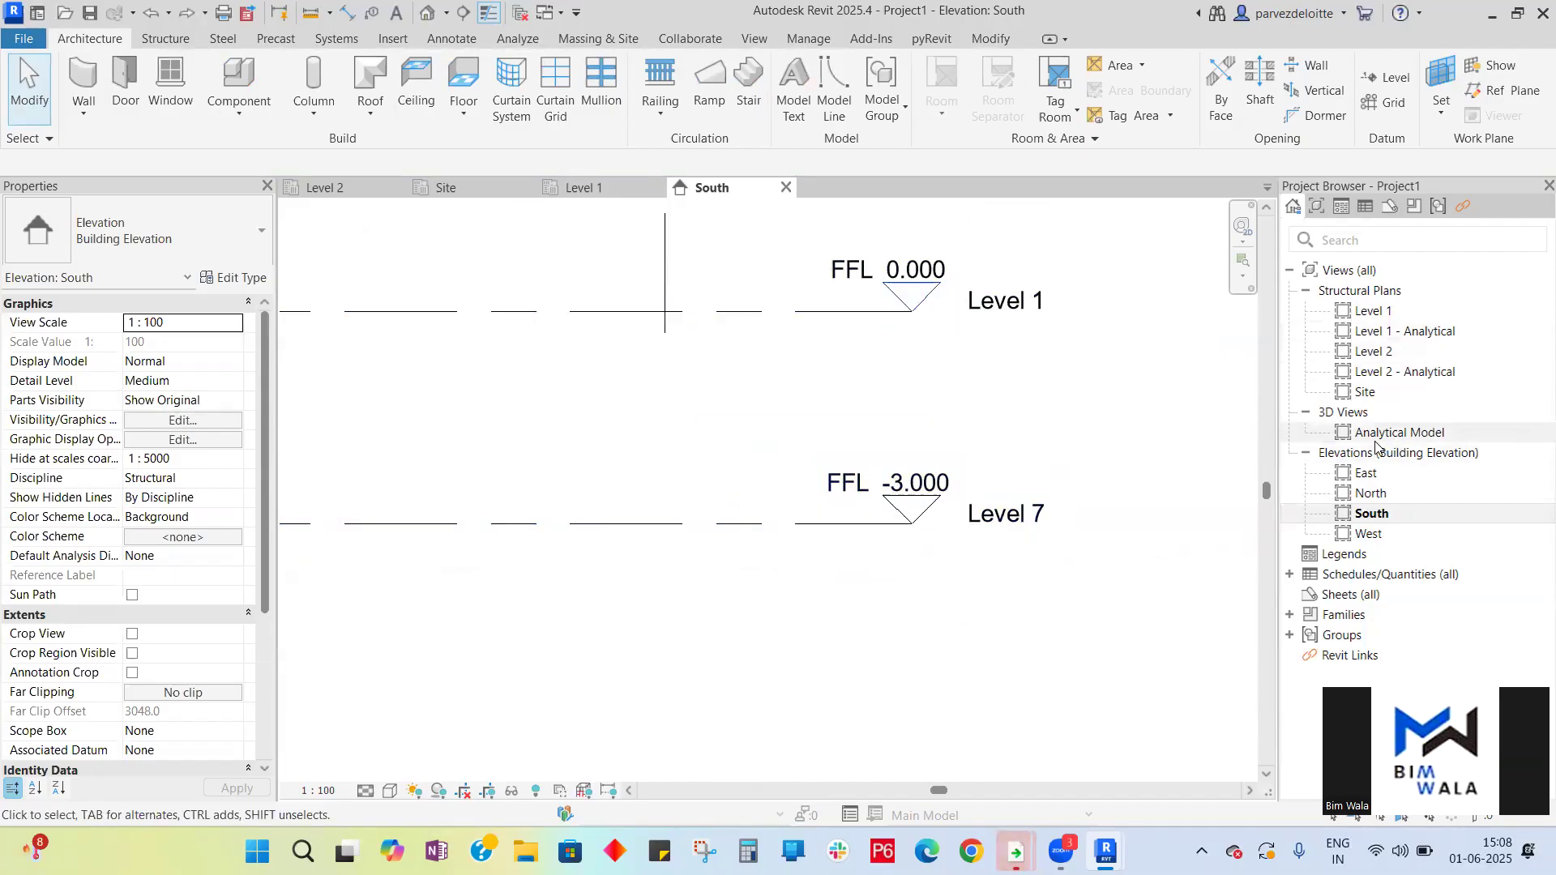
scroll(913, 407, "down", 5)
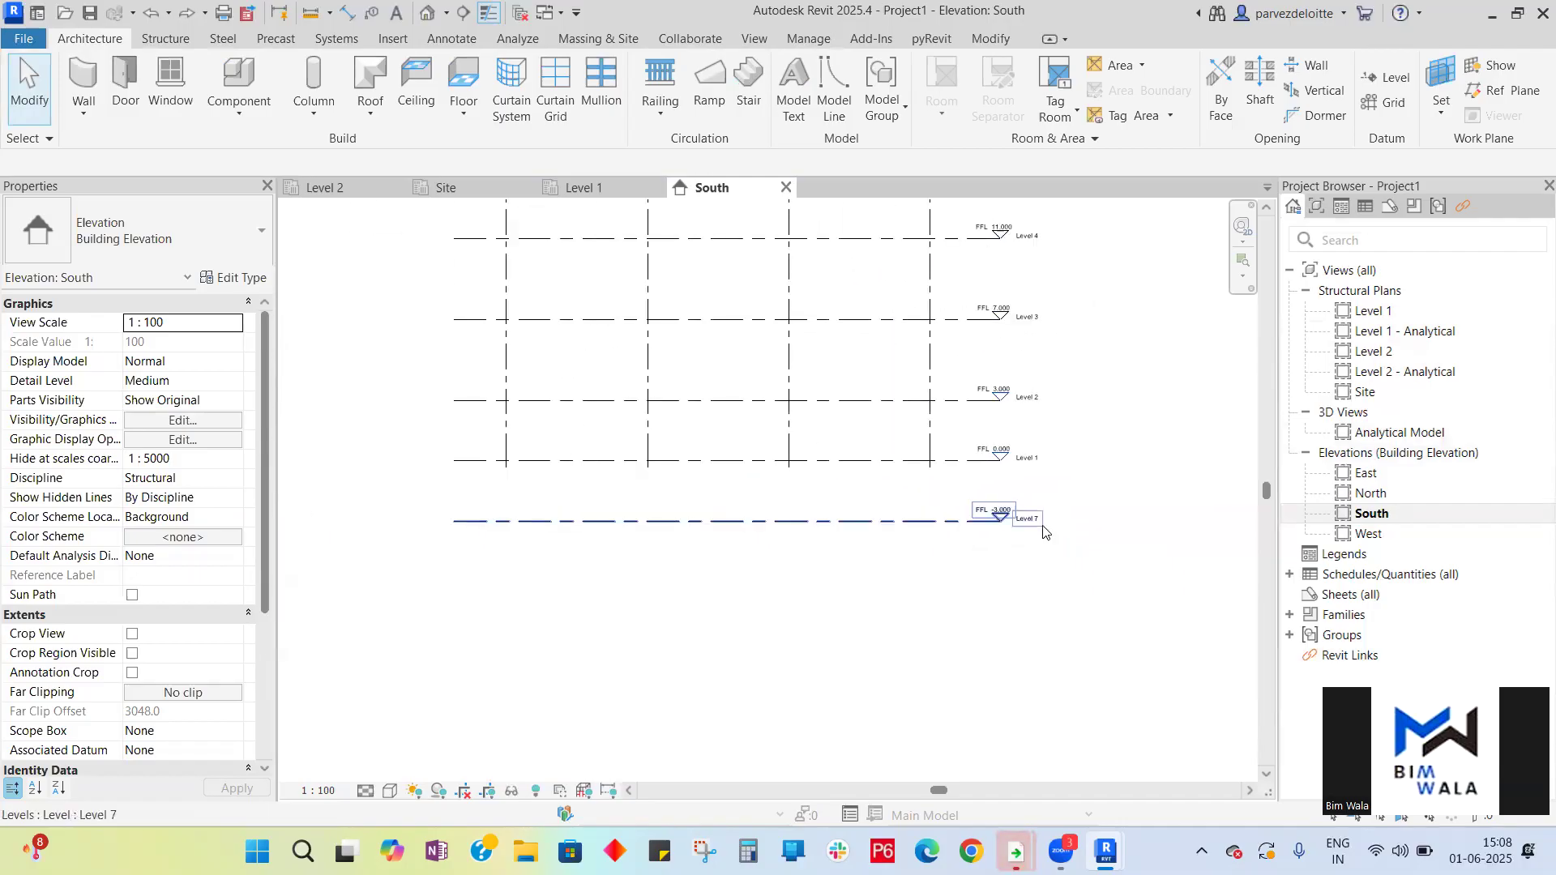
scroll(1003, 429, "up", 5)
scroll(938, 261, "down", 5)
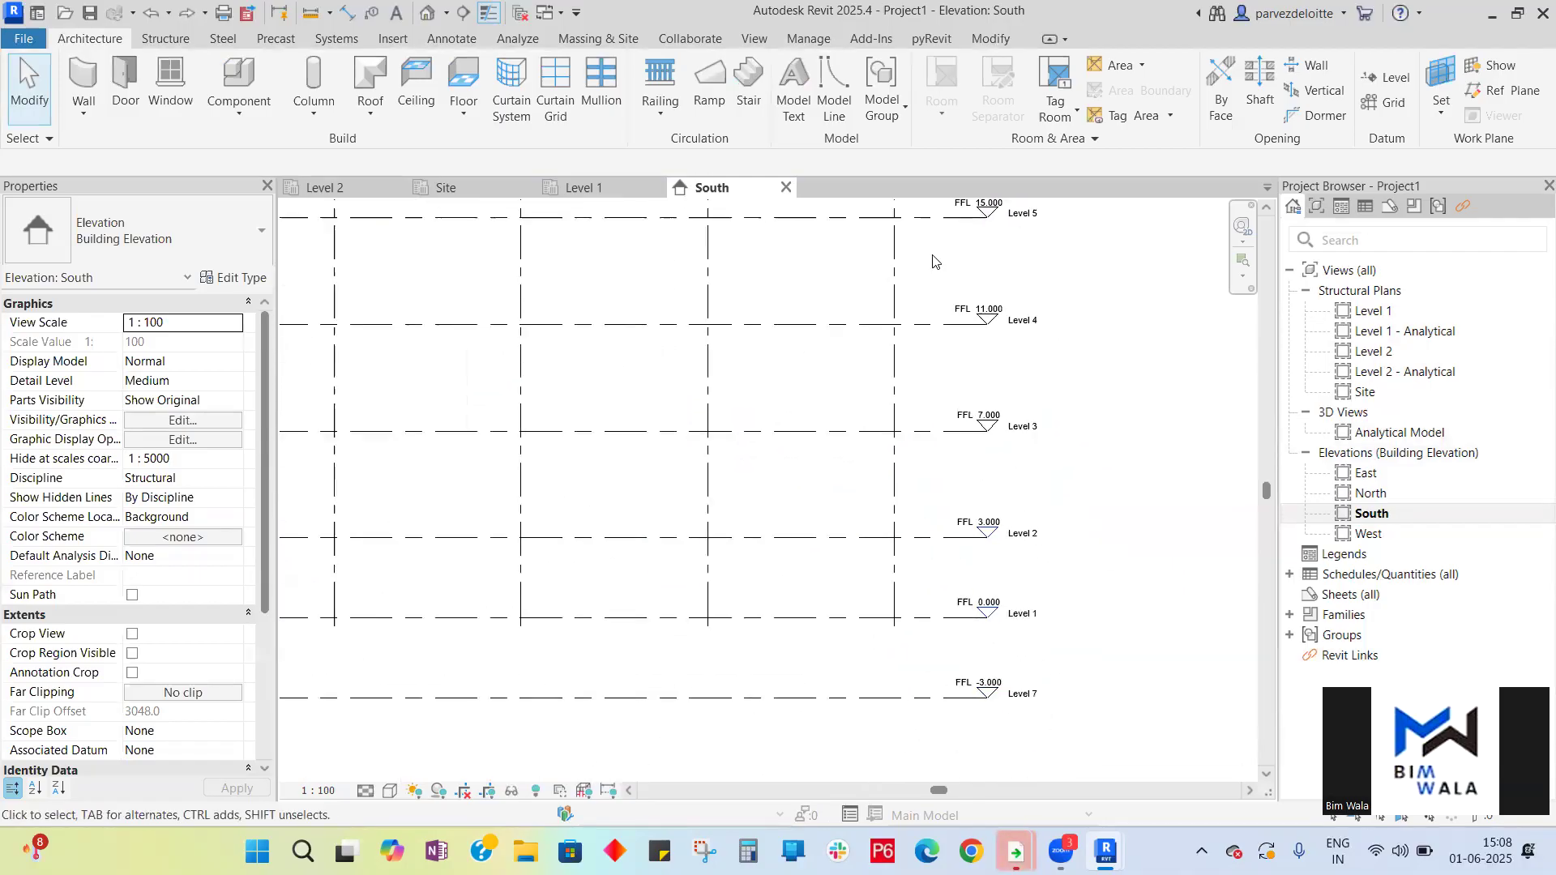
scroll(956, 577, "up", 4)
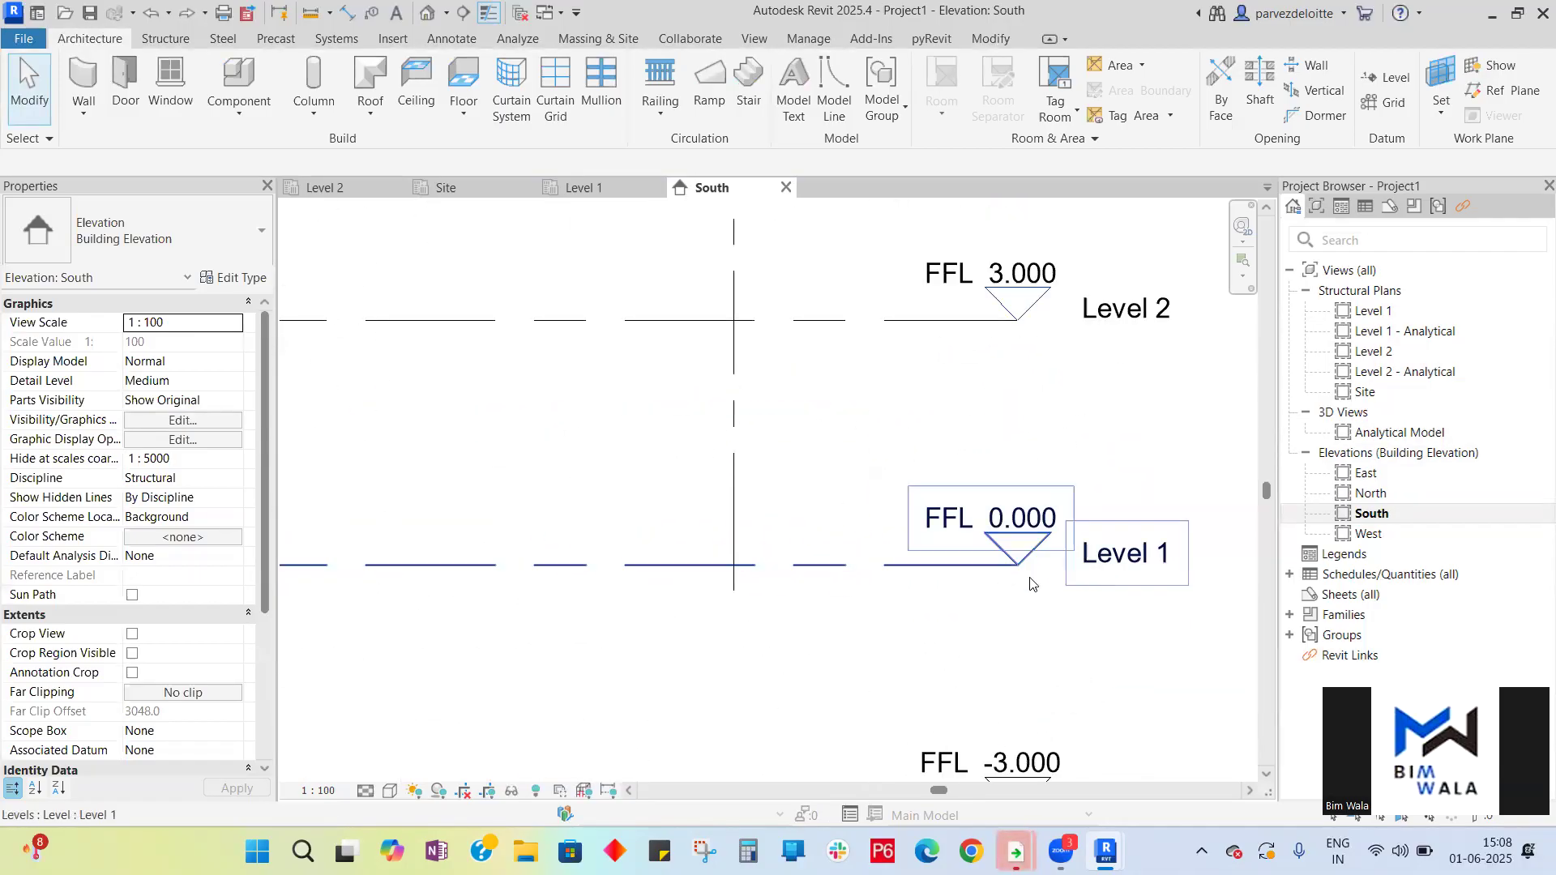
scroll(978, 620, "down", 2)
scroll(1005, 365, "up", 3)
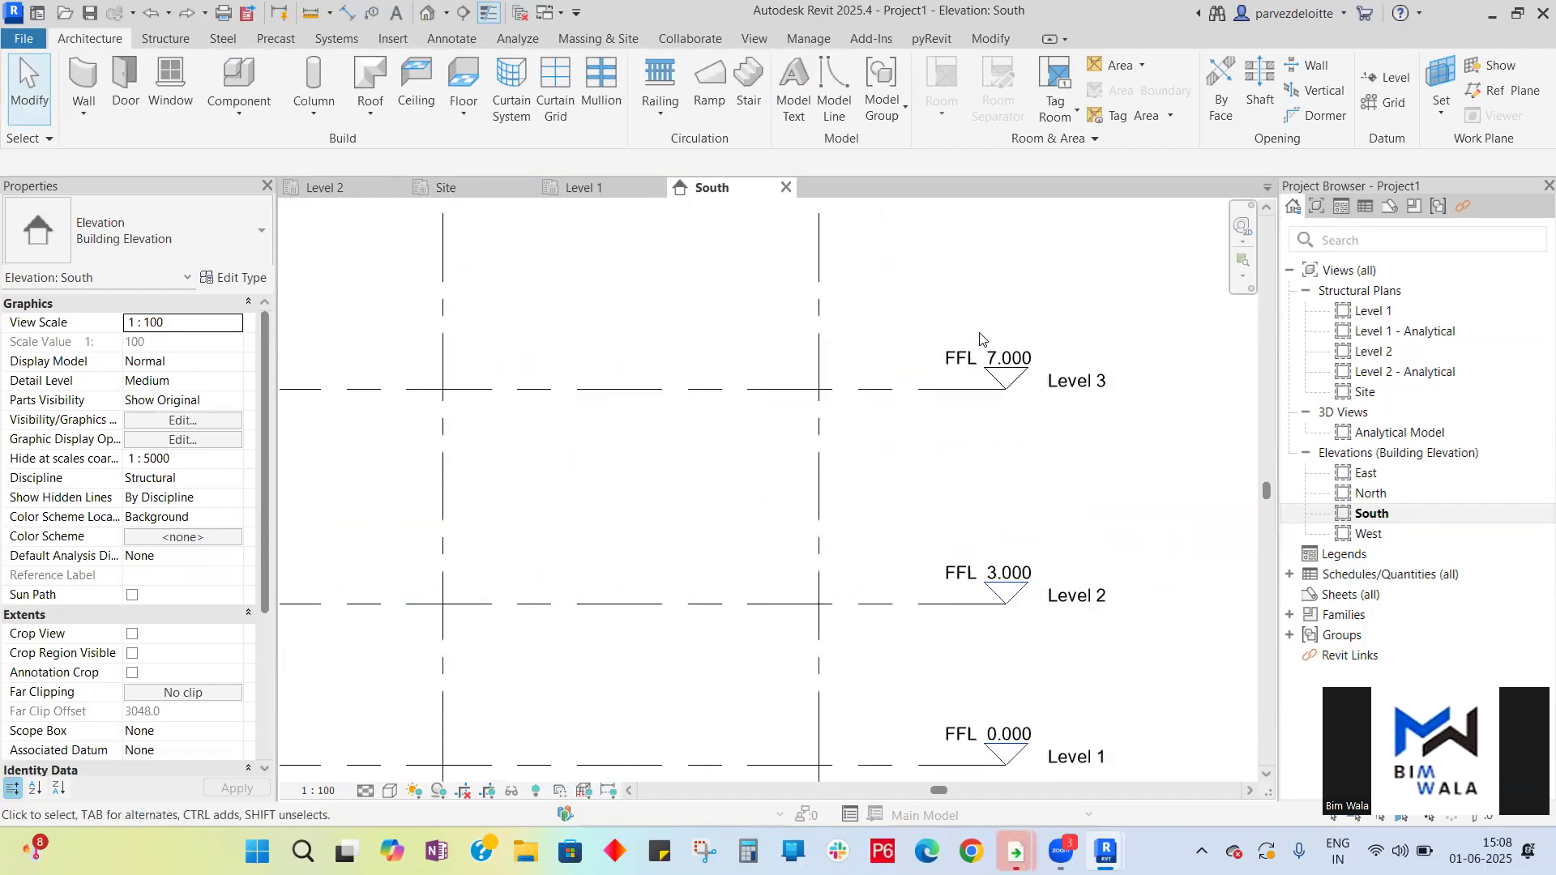
- Set Level 3's elevation to 6000 mm (FFL 6.000)
scroll(966, 332, "down", 5)
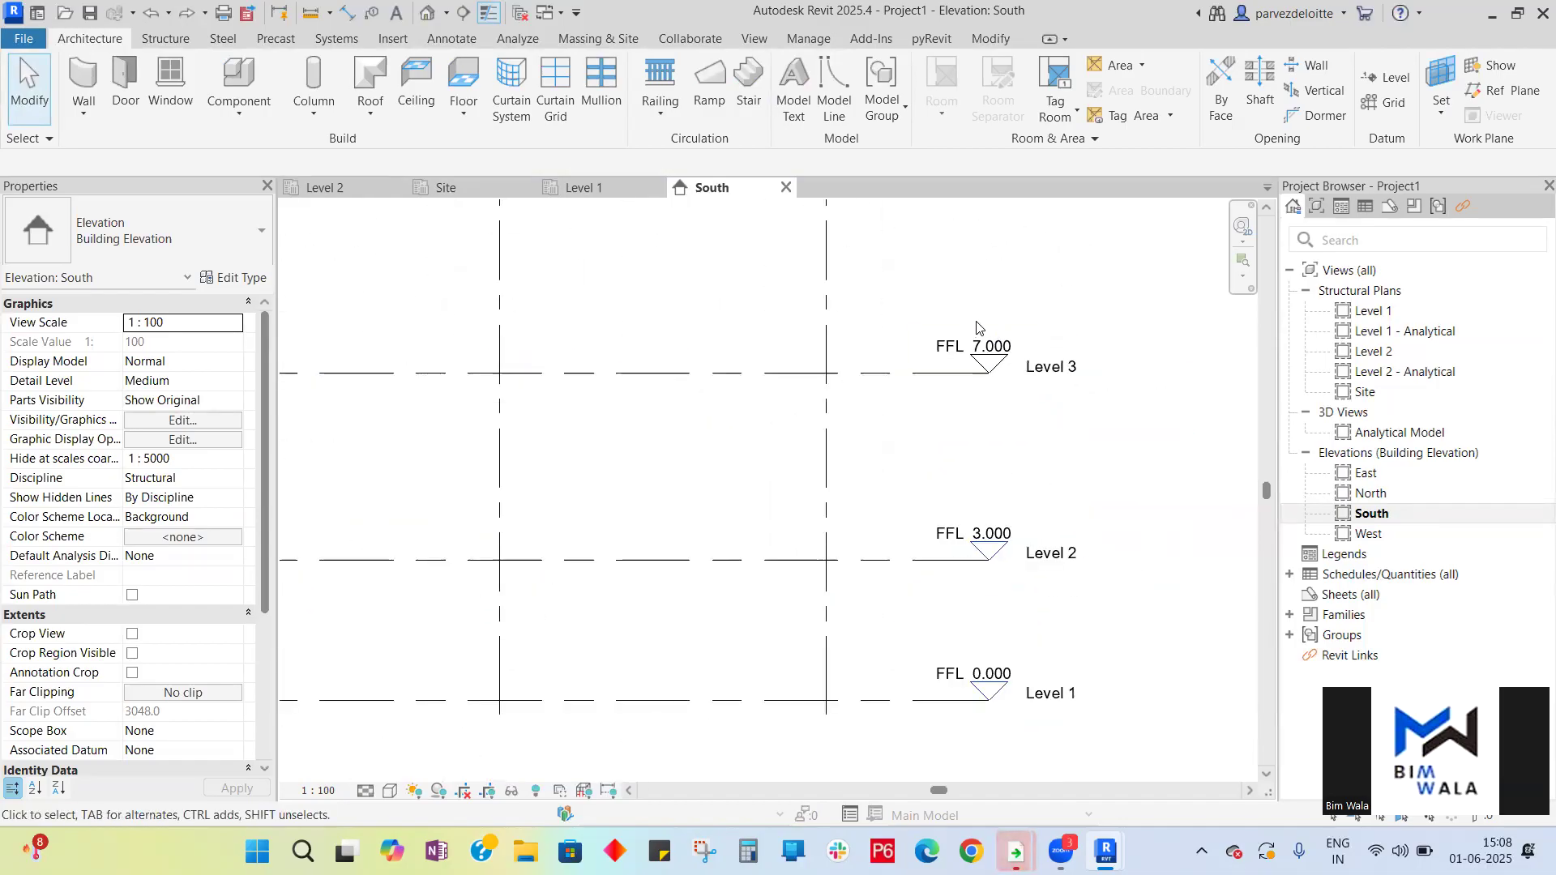
scroll(987, 327, "up", 3)
scroll(986, 325, "up", 1)
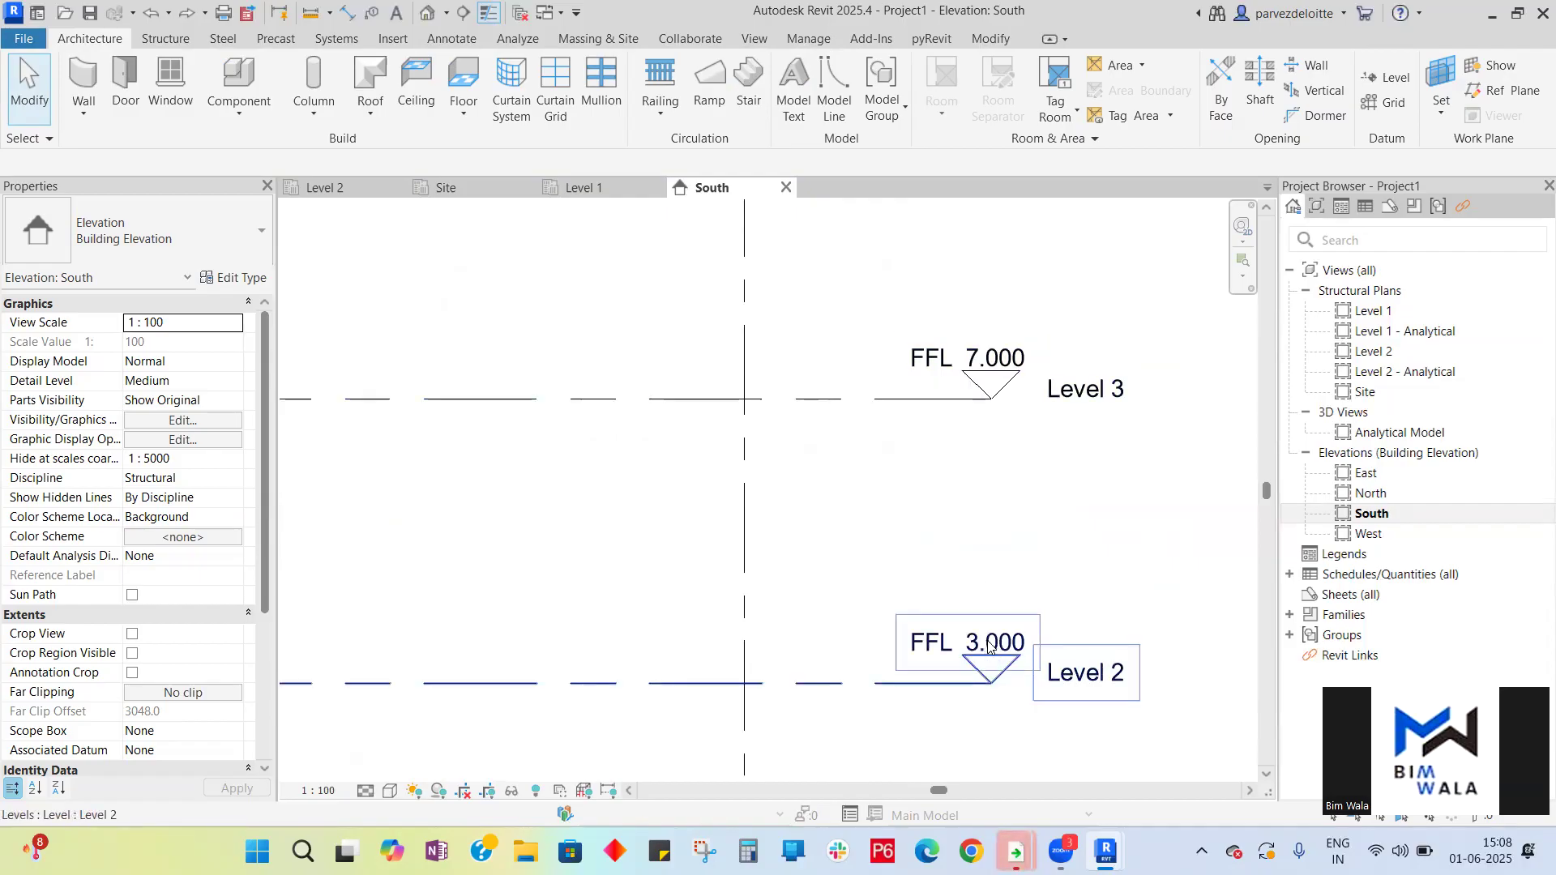
left_click(992, 360)
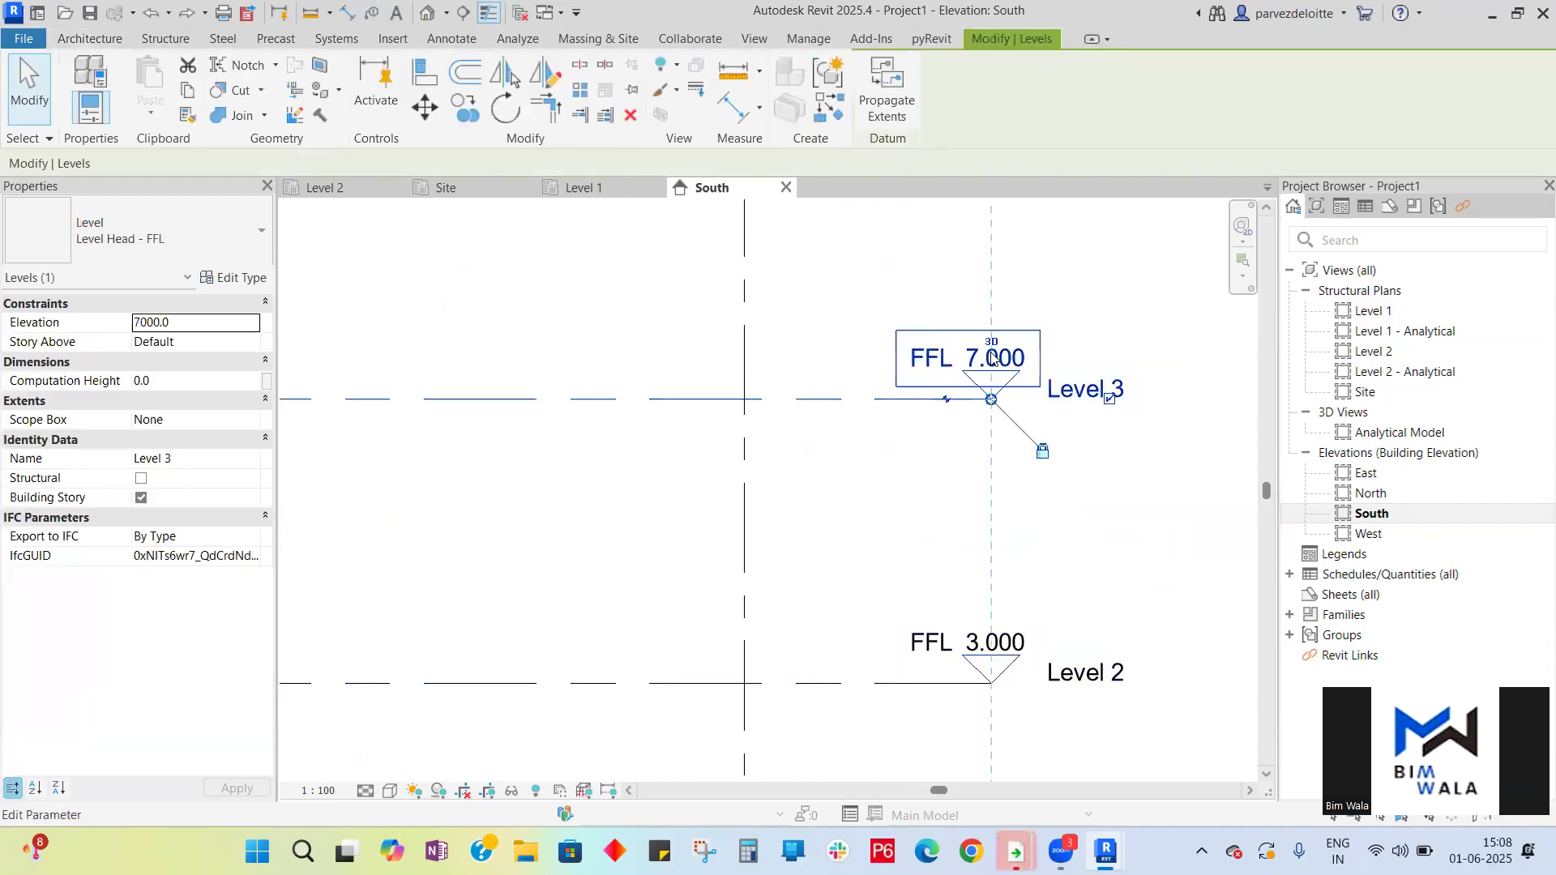
left_click(972, 360)
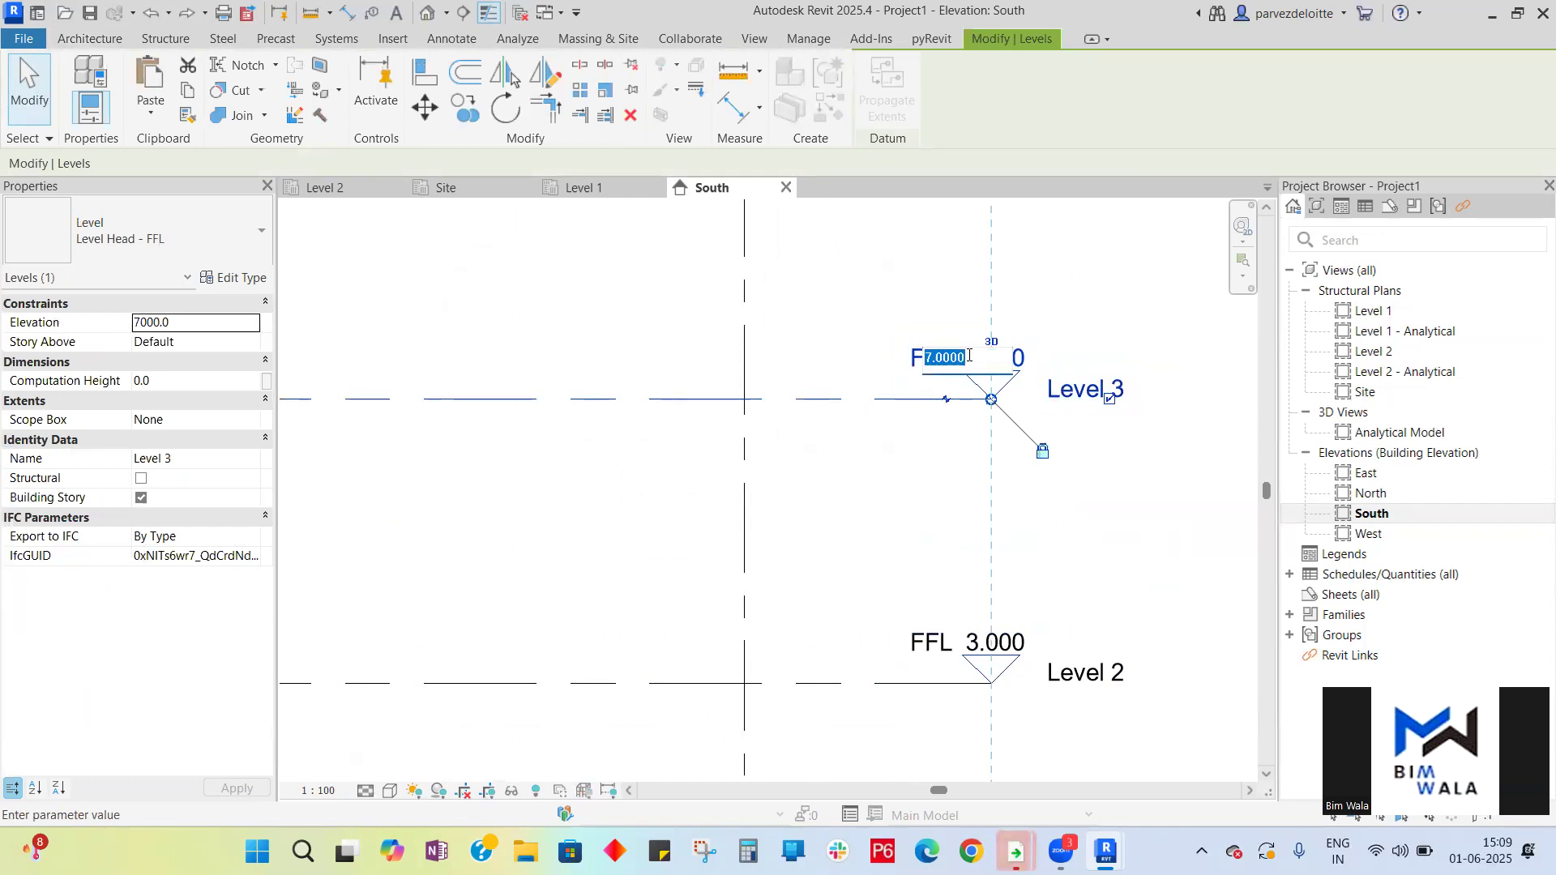
type("6")
key("Return")
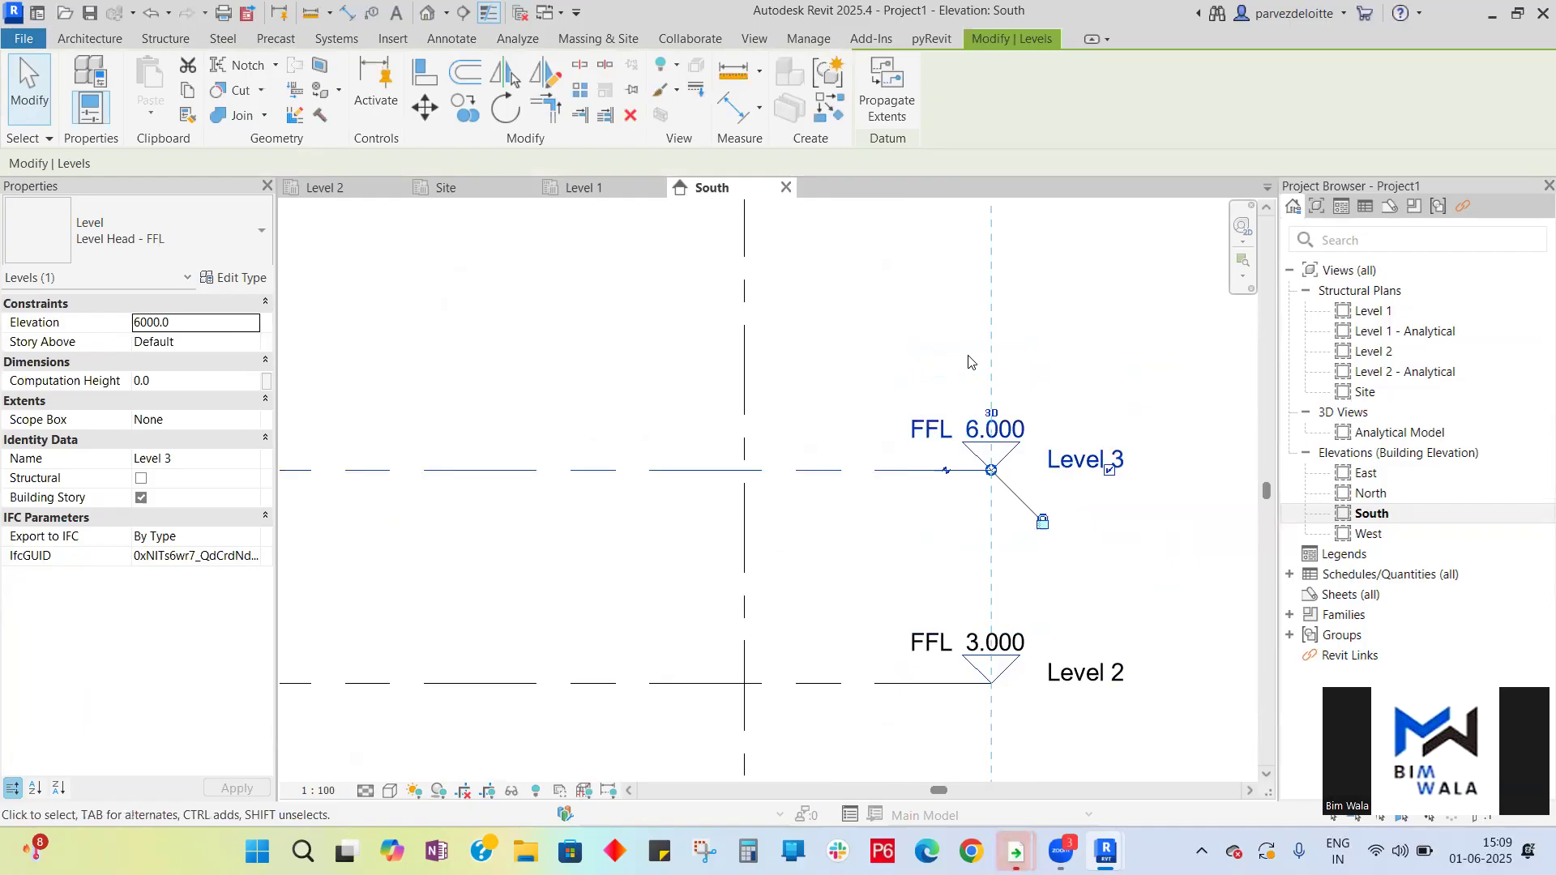
- Set Level 4's elevation to 9000 mm (FFL 9.000)
scroll(958, 381, "down", 4)
scroll(995, 285, "up", 4)
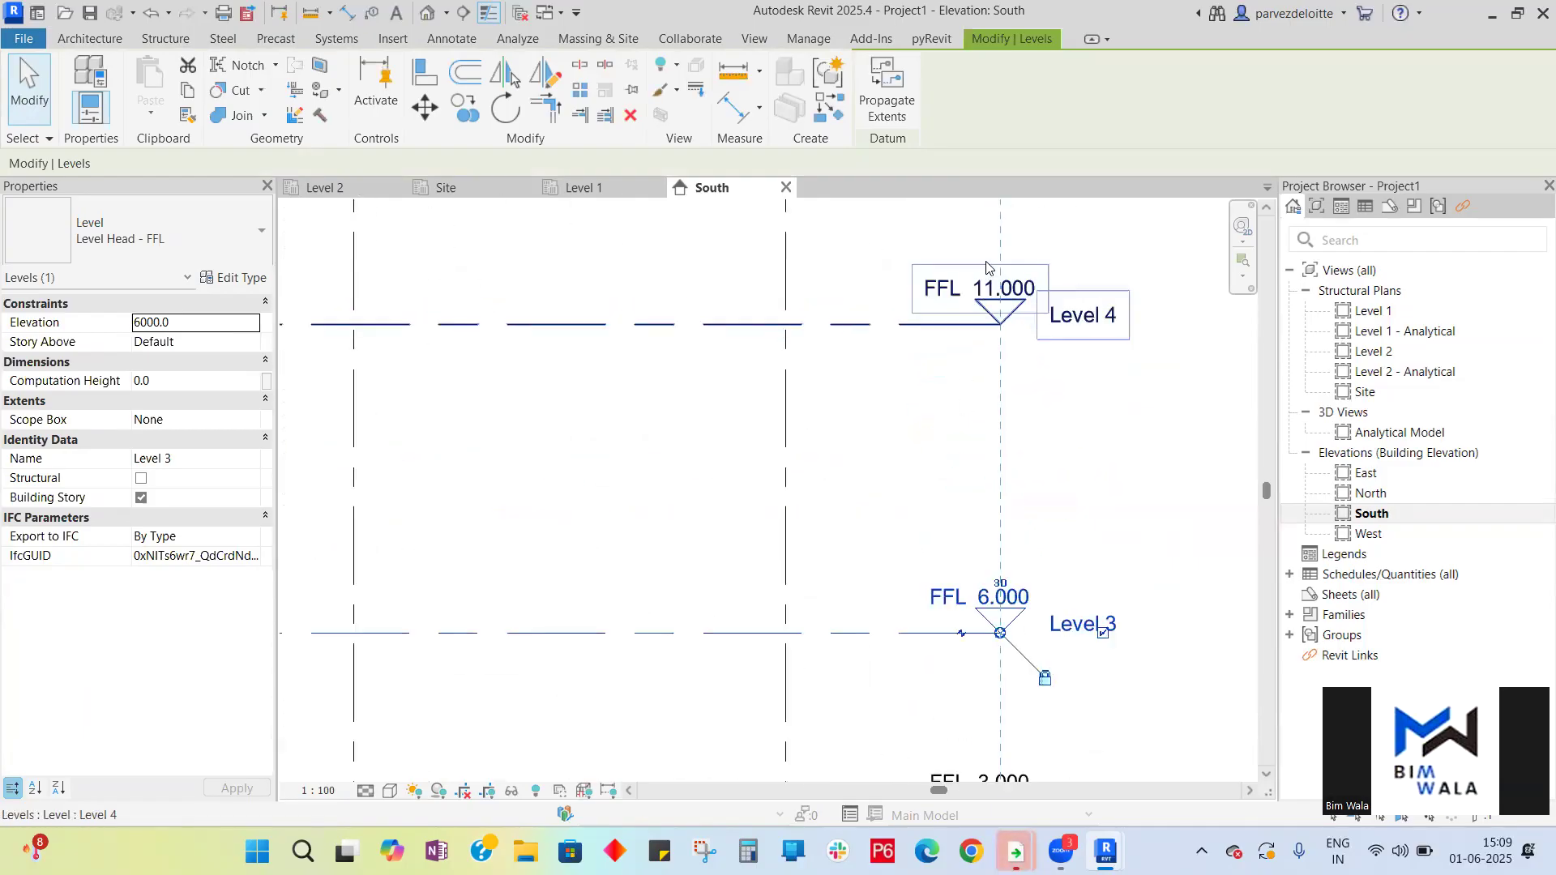
double_click(988, 285)
type("9")
key("Return")
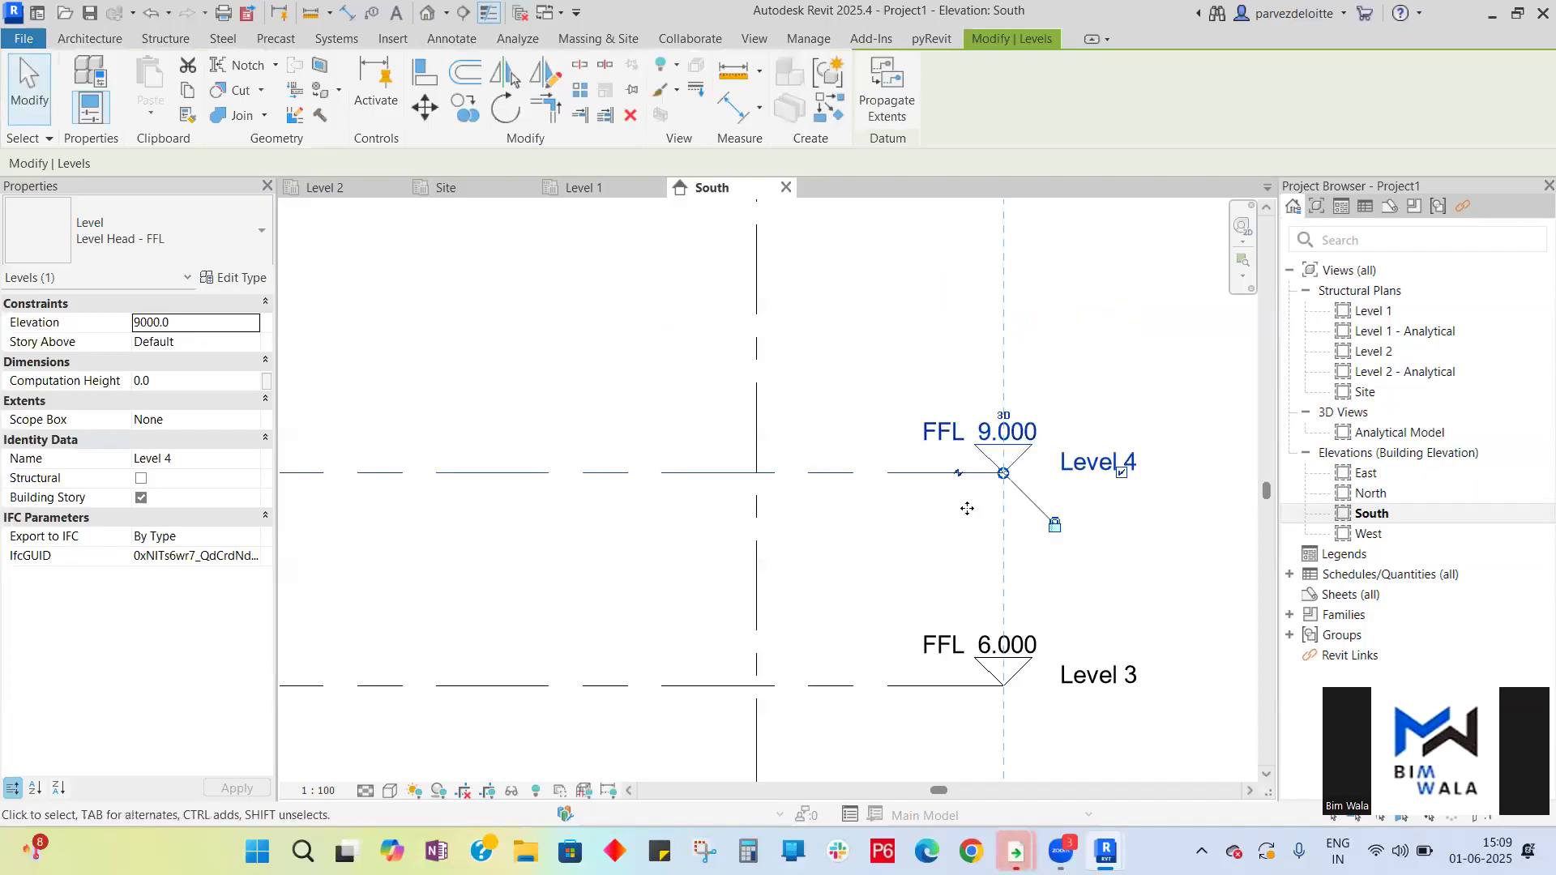
- Set Level 5's elevation to 12000 mm (FFL 12.000)
scroll(967, 509, "down", 3)
scroll(995, 261, "up", 3)
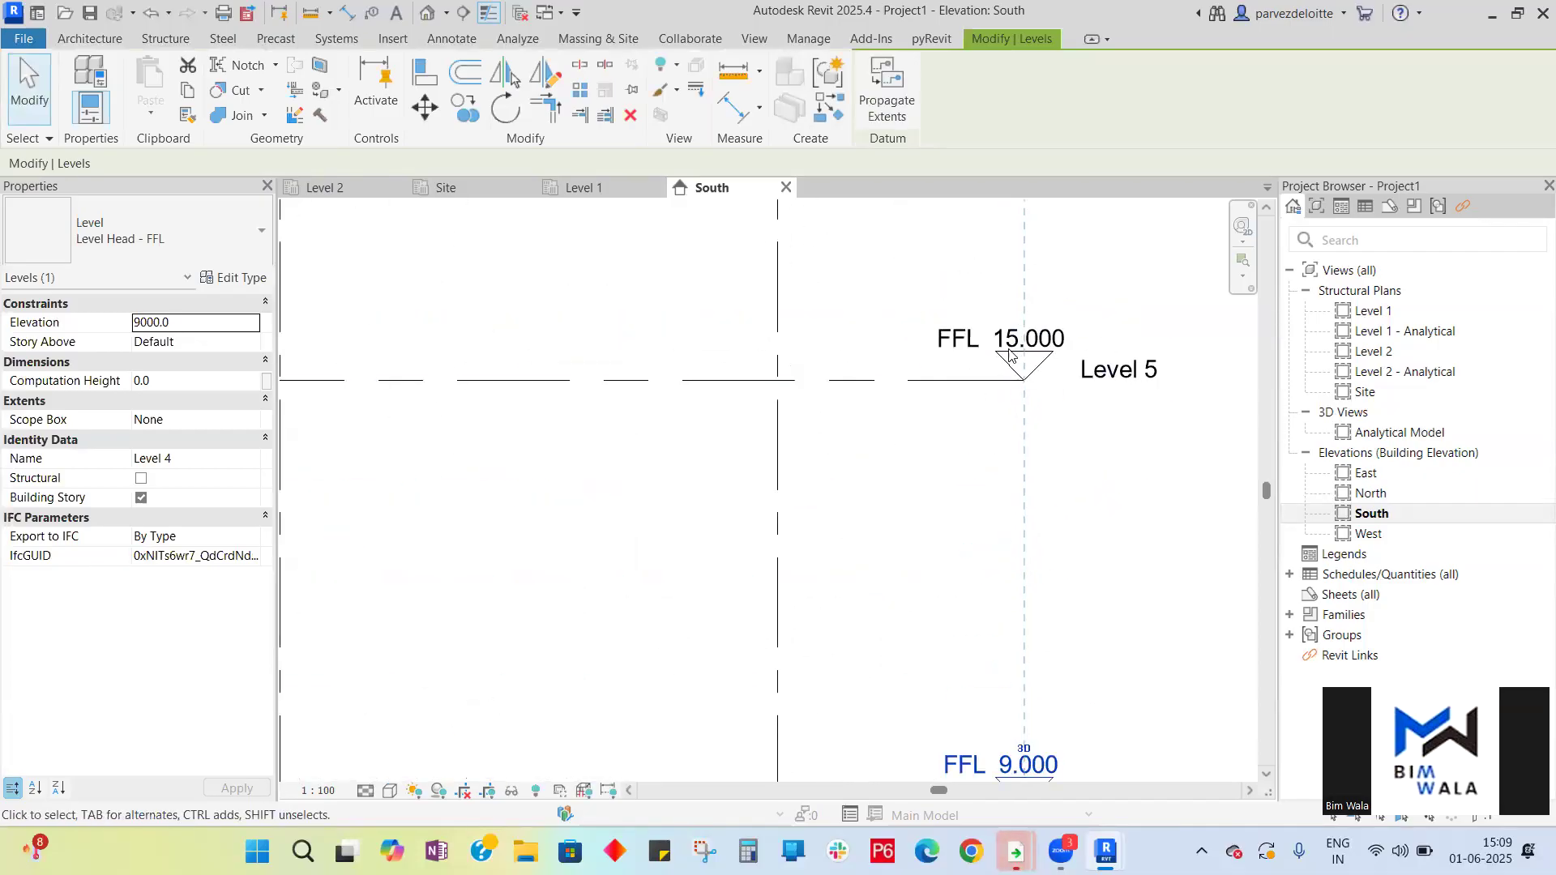
left_click(1009, 353)
left_click(1003, 334)
type("12")
key("Return")
- Set Level 6's elevation to 15000 mm (FFL 15.000) and deselect it
scroll(1100, 346, "down", 4)
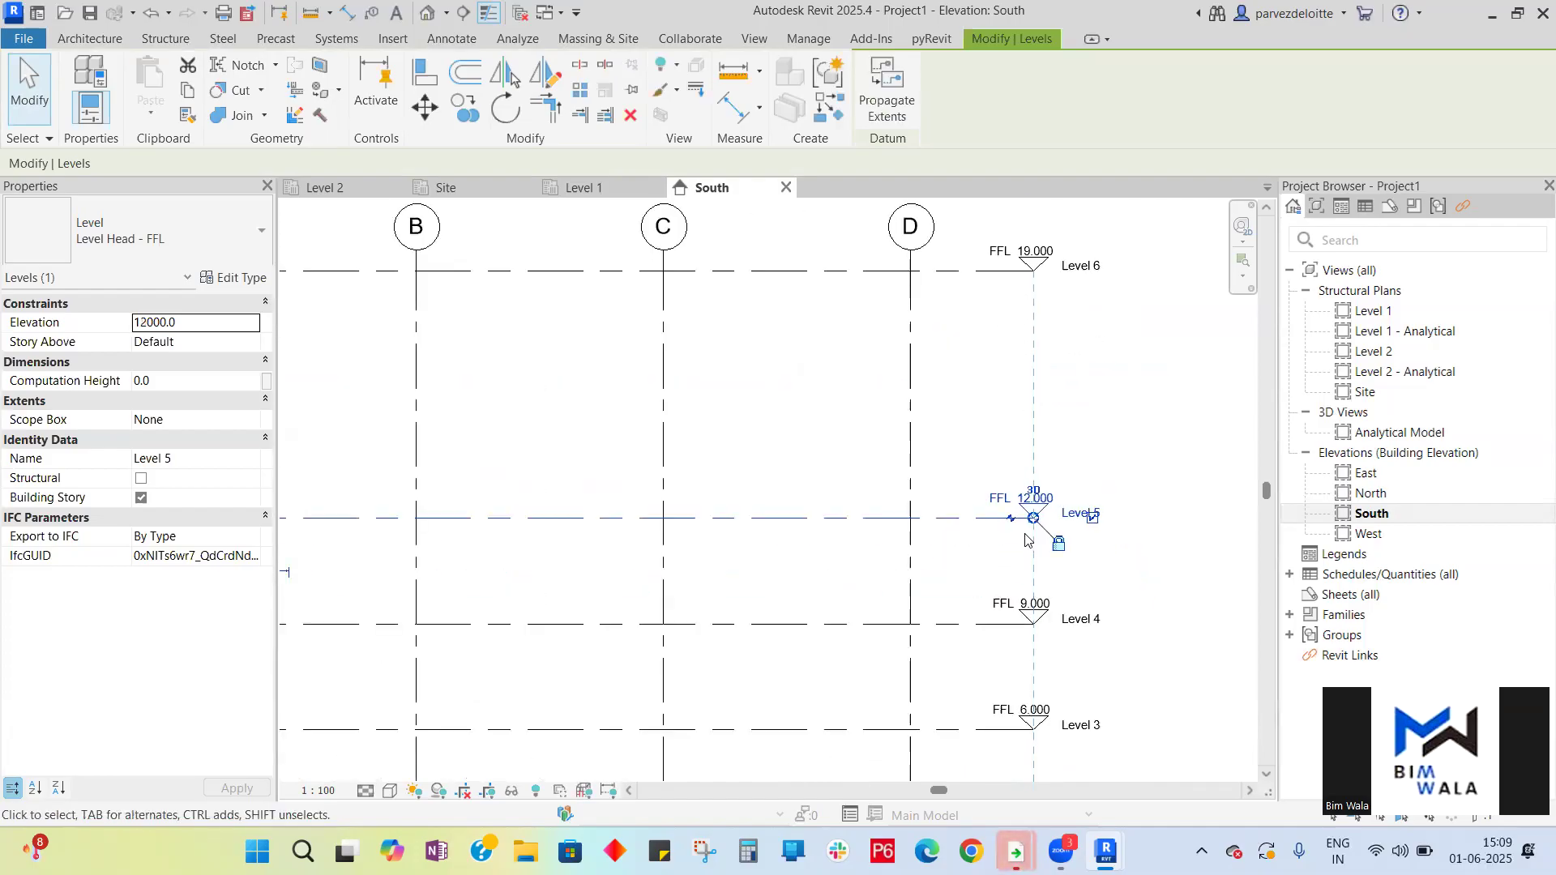
scroll(1023, 346, "up", 4)
scroll(1021, 347, "up", 2)
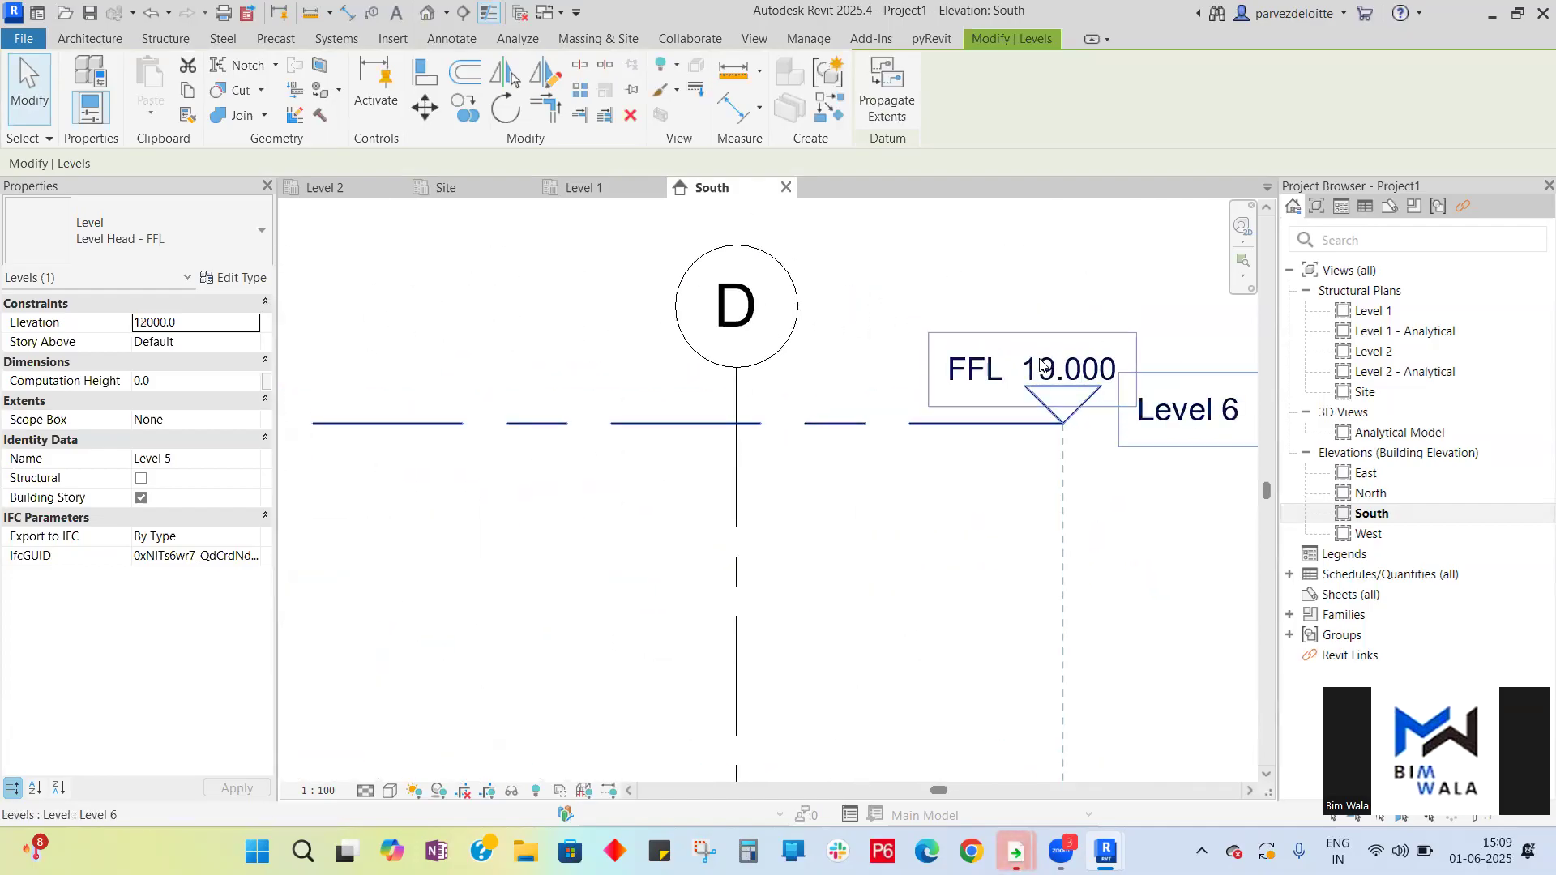
left_click(1044, 370)
left_click(1044, 370)
type("15")
key("Return")
scroll(1044, 371, "down", 6)
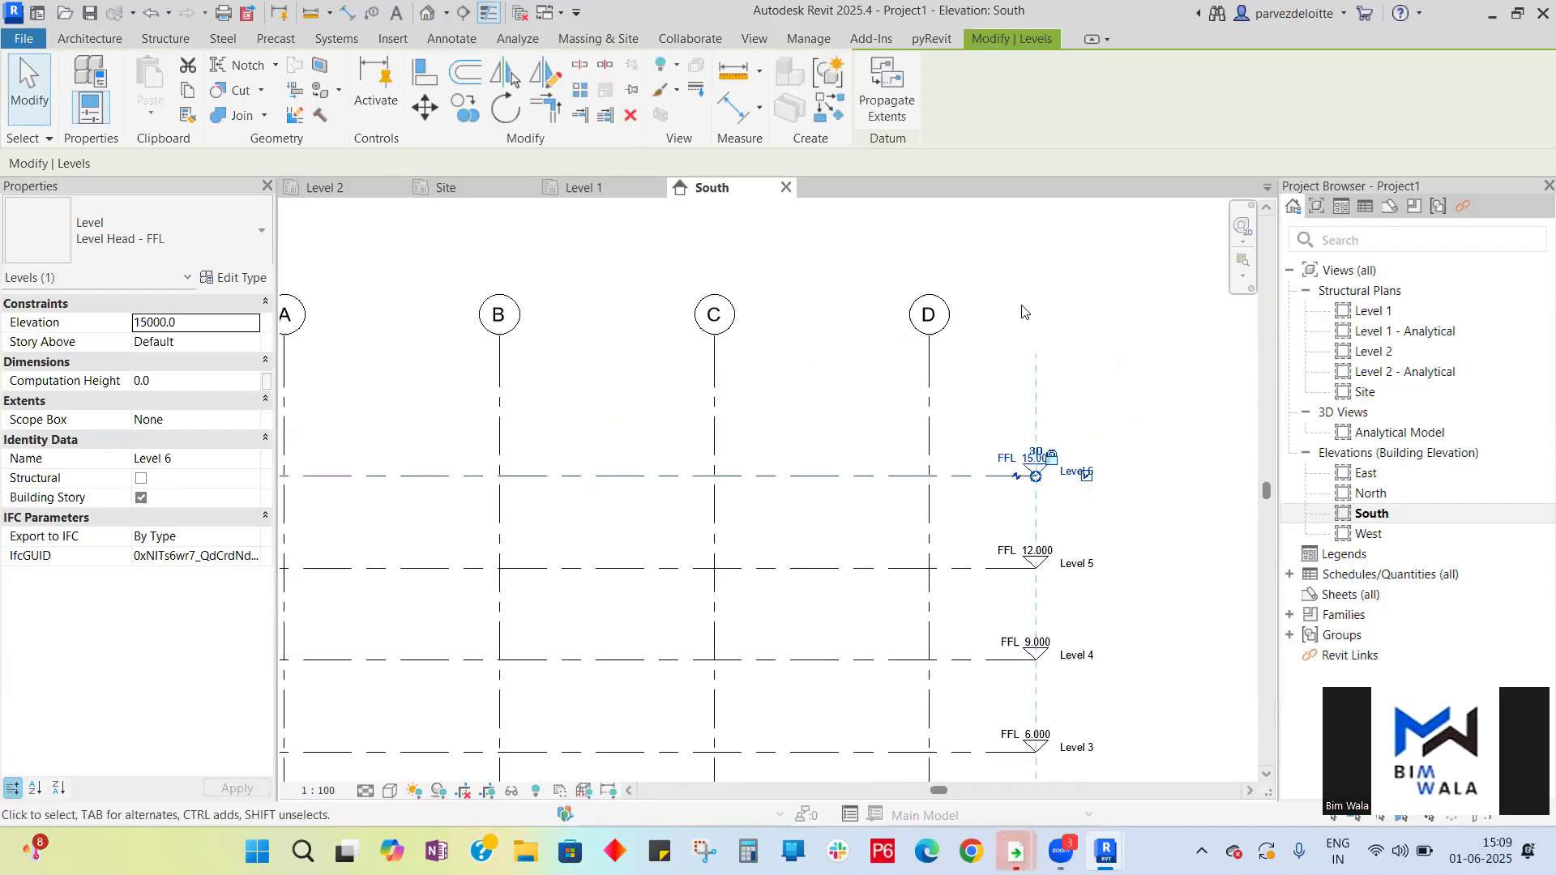
left_click(1126, 483)
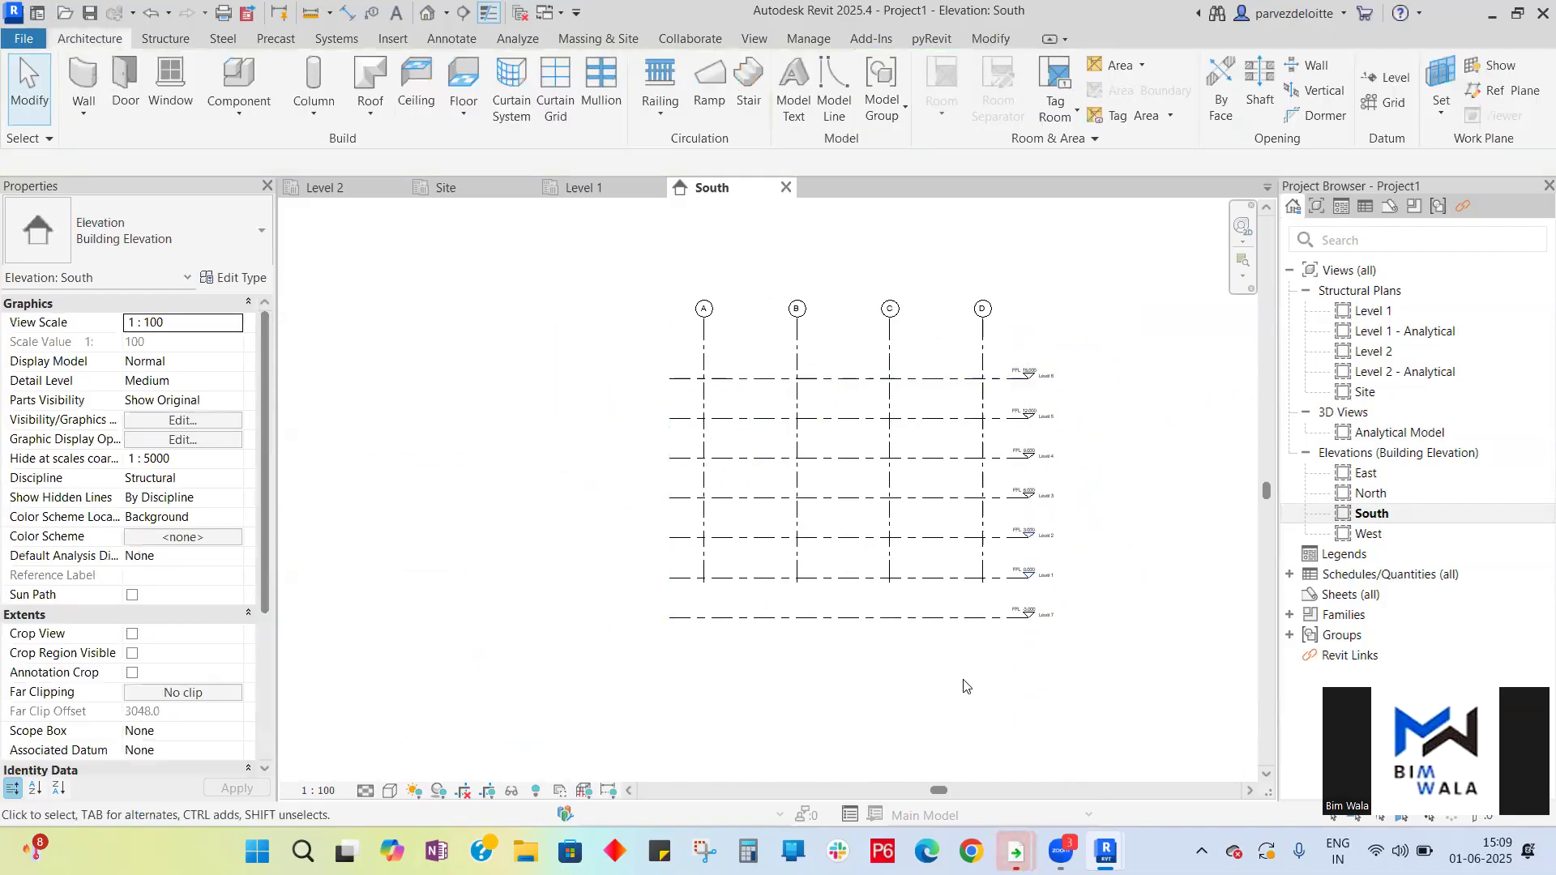
- Set the lowest level, Level 7, to an elevation of -1500 mm (FFL -1.500)
scroll(1118, 594, "up", 6)
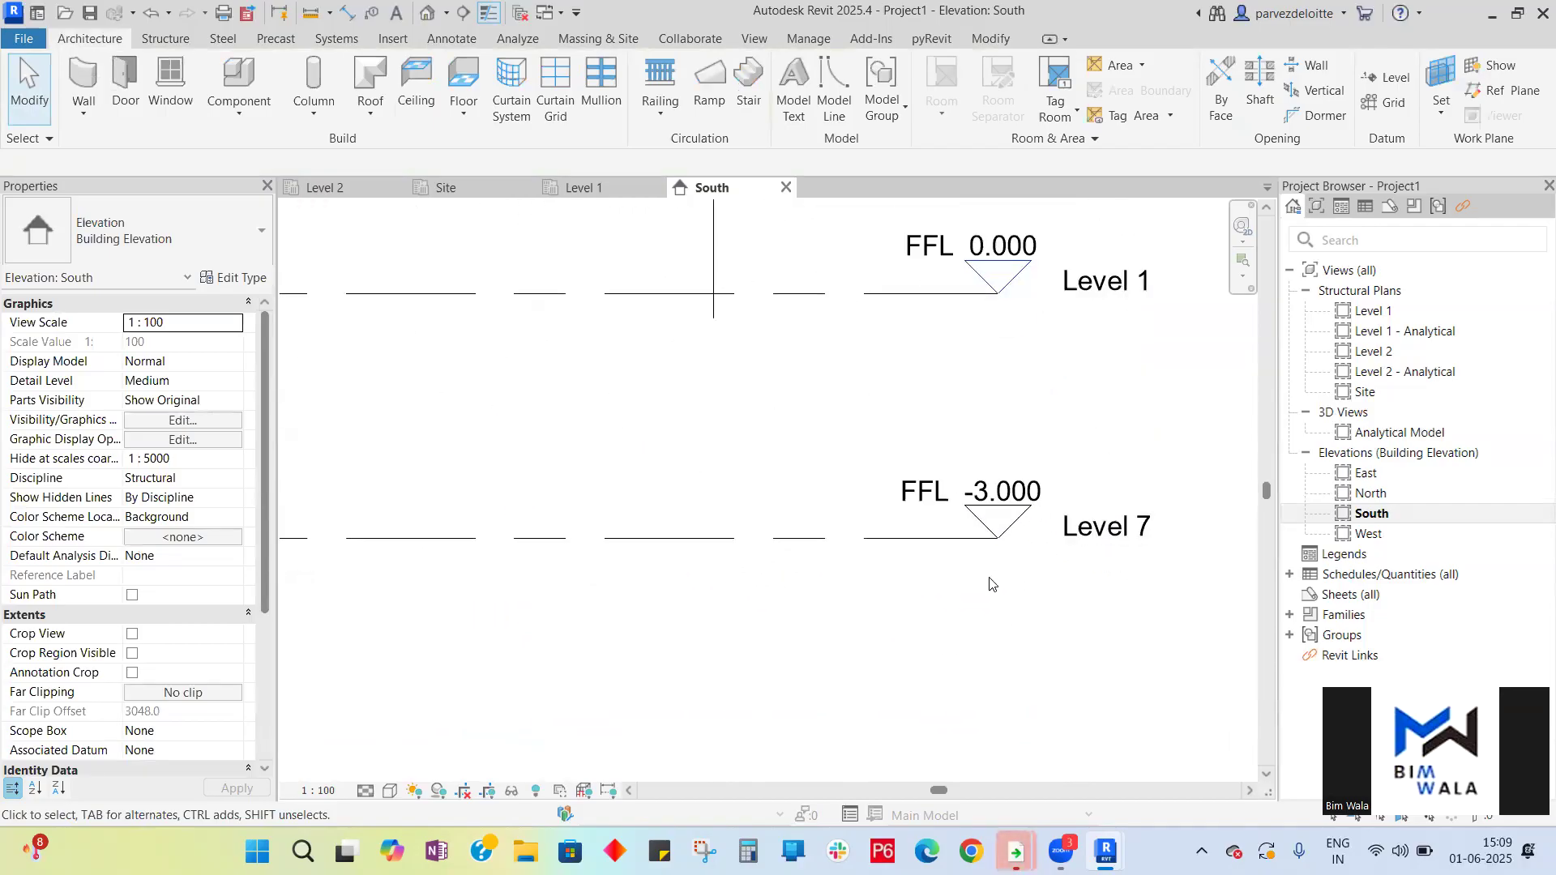
left_click(1007, 490)
left_click(992, 484)
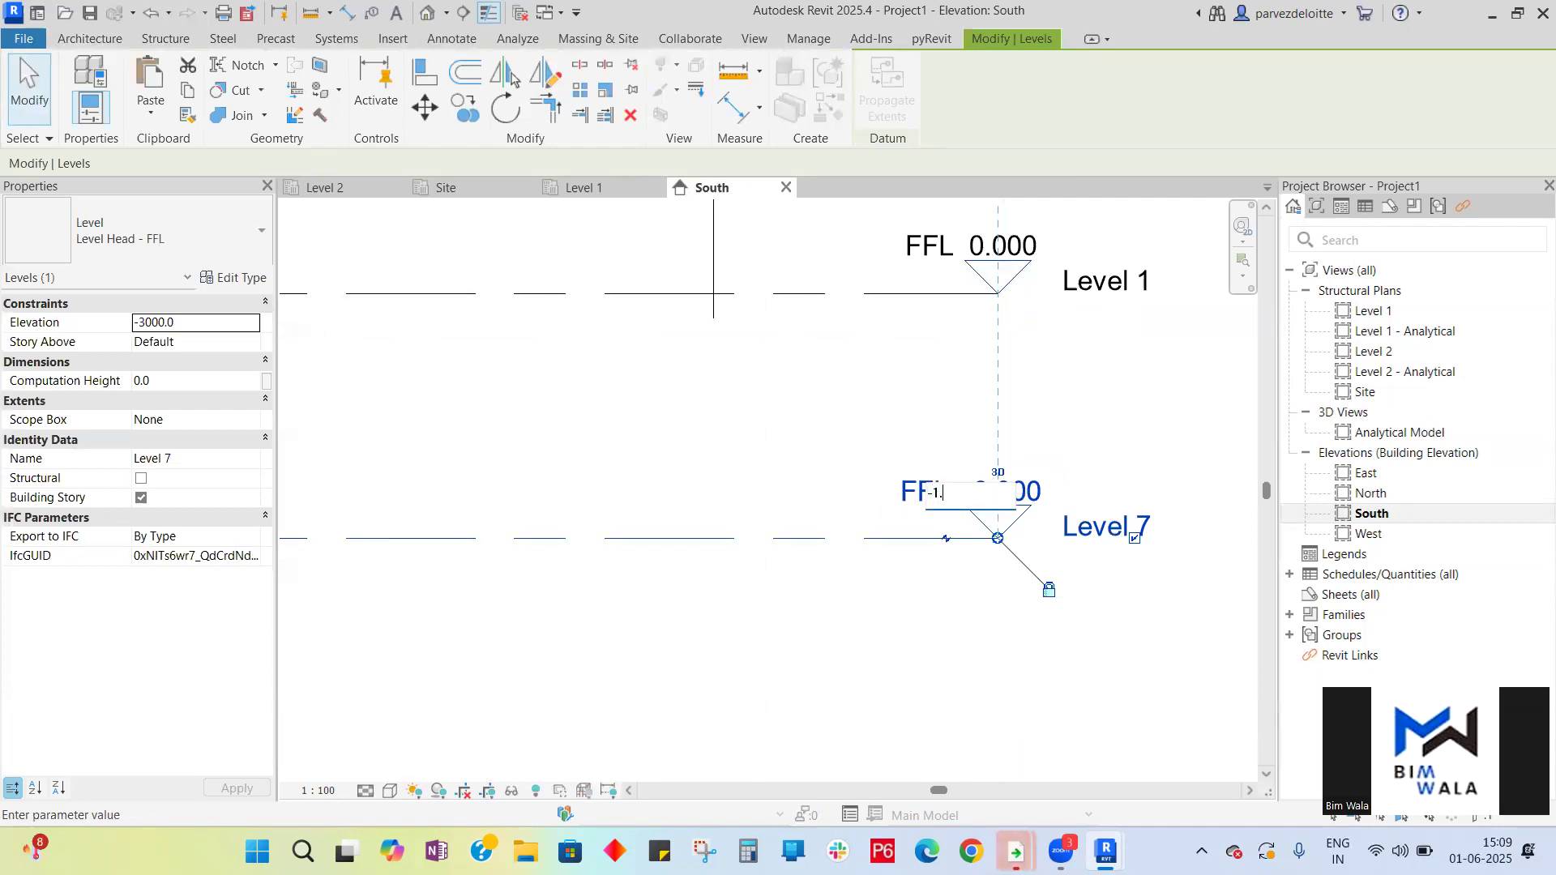
key("Return")
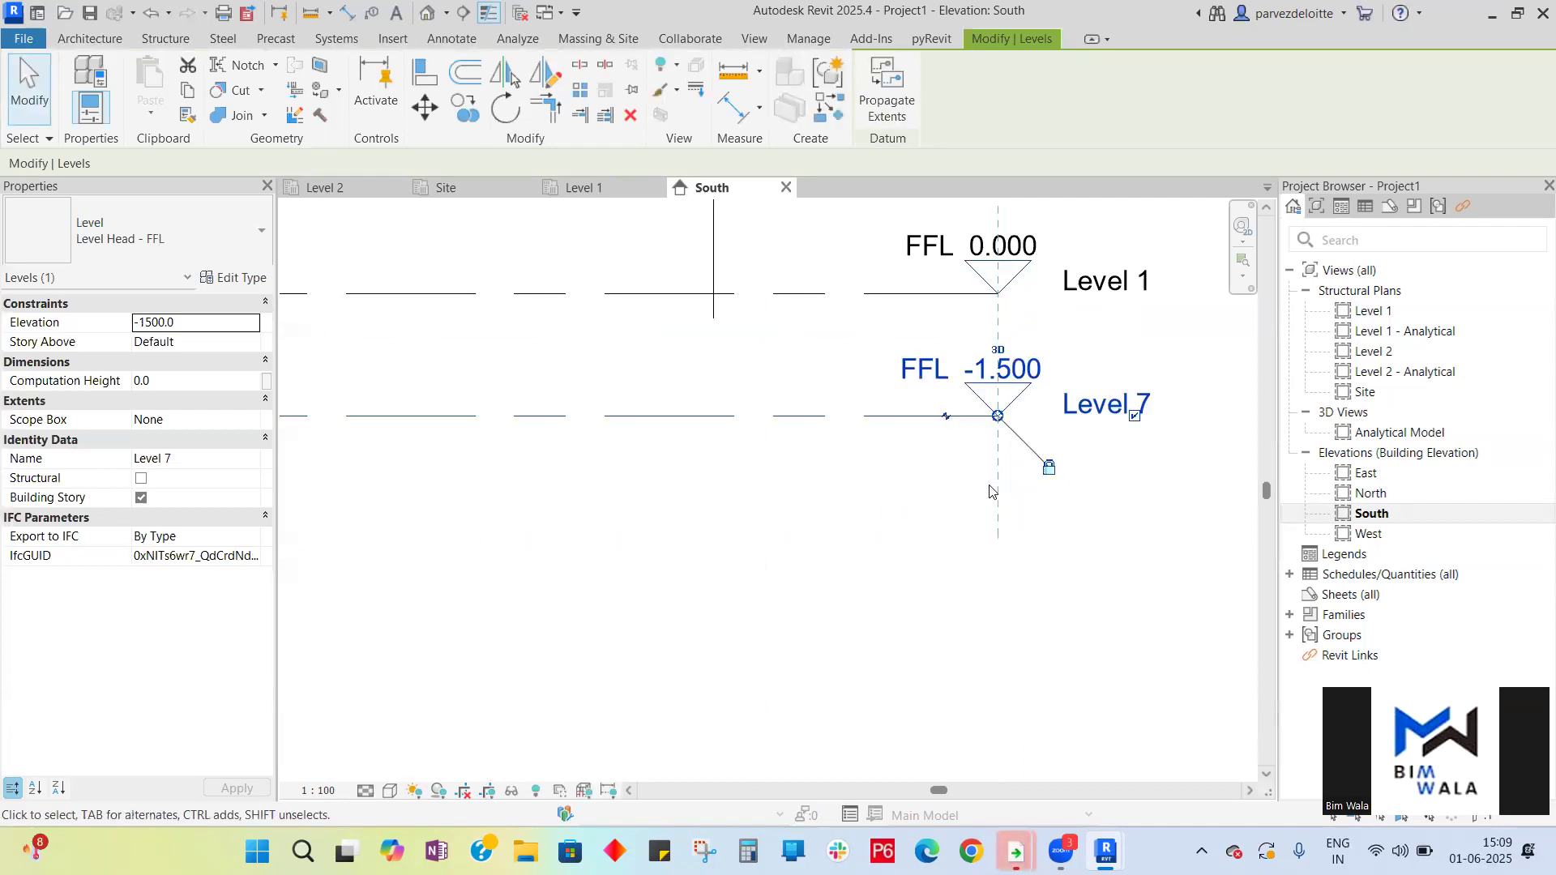
- Rename the lowest level from Level 7 to Level -1
left_click(1067, 567)
scroll(1135, 413, "up", 4)
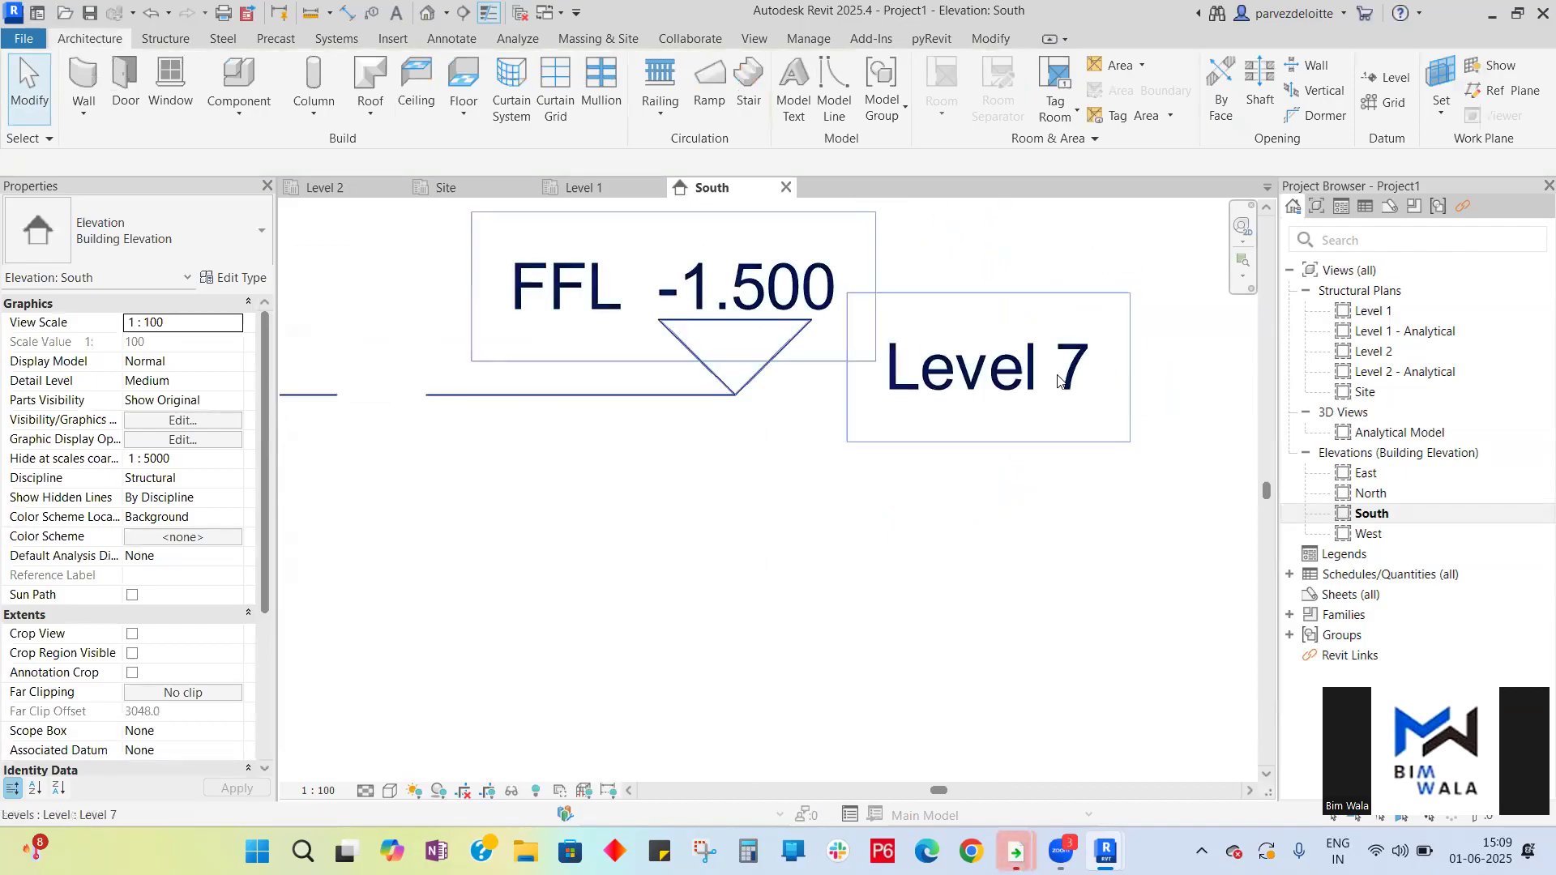
scroll(1057, 381, "down", 6)
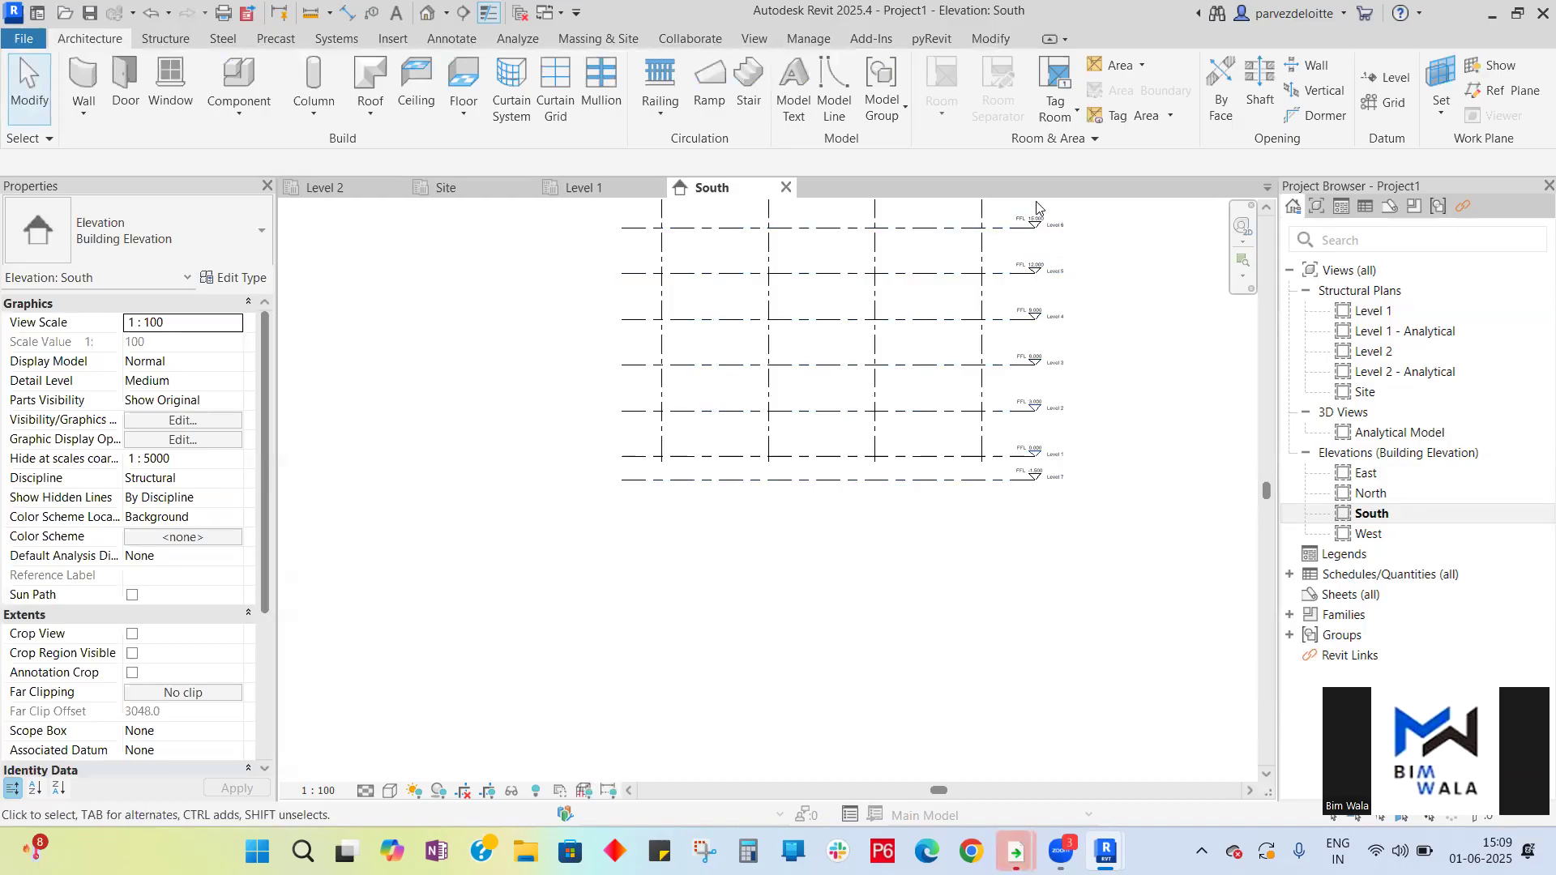
scroll(1030, 564, "up", 5)
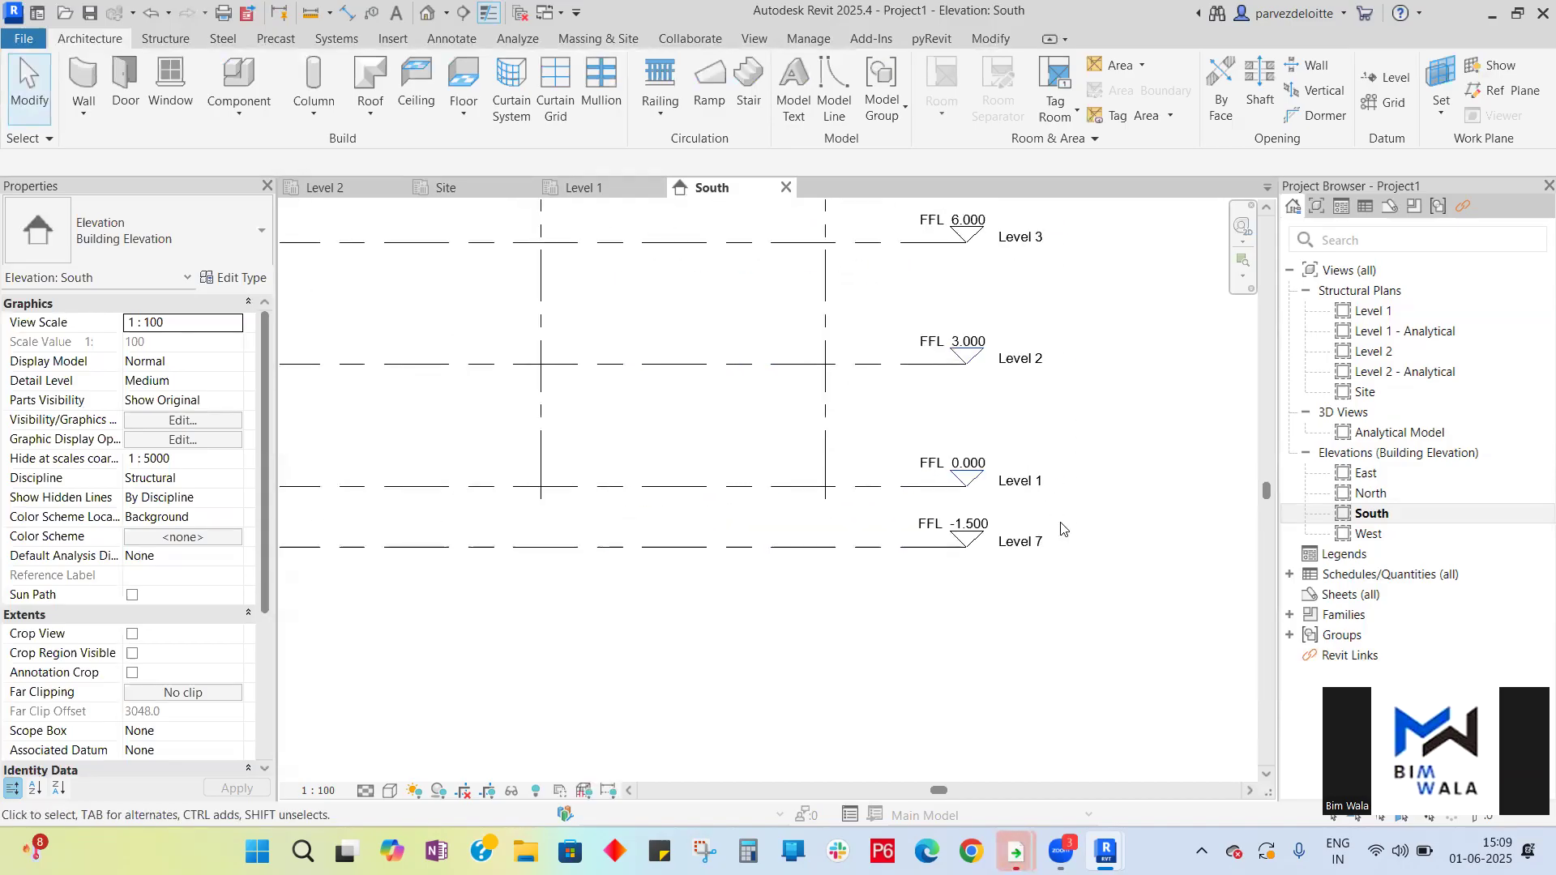
double_click(1001, 572)
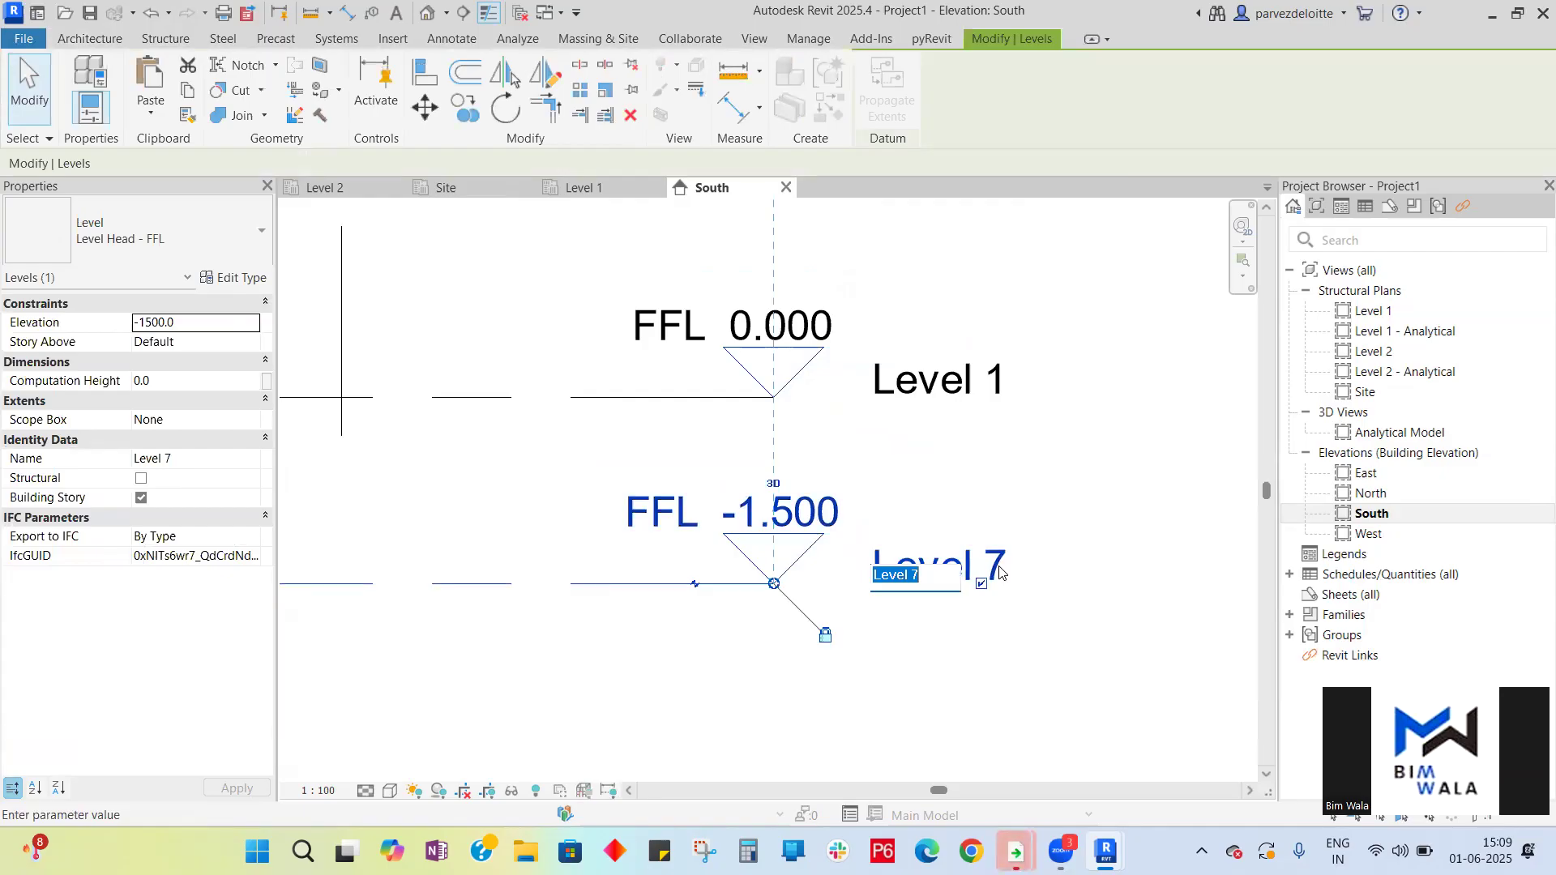
type("Level -1")
key("Return")
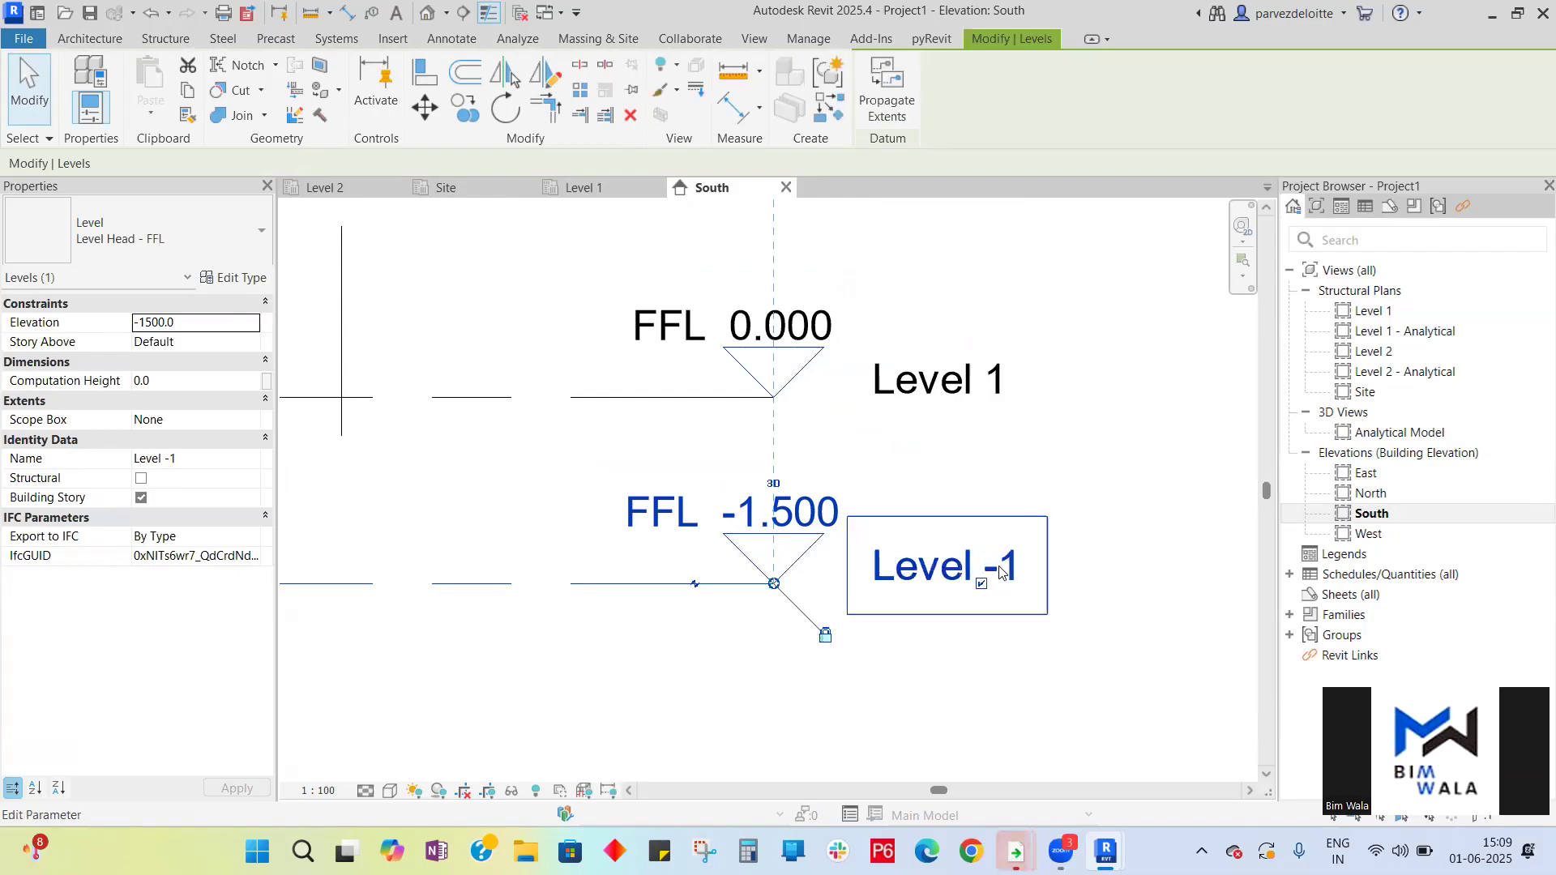
- Review all the level heads and grids across the South elevation
scroll(1048, 587, "down", 3)
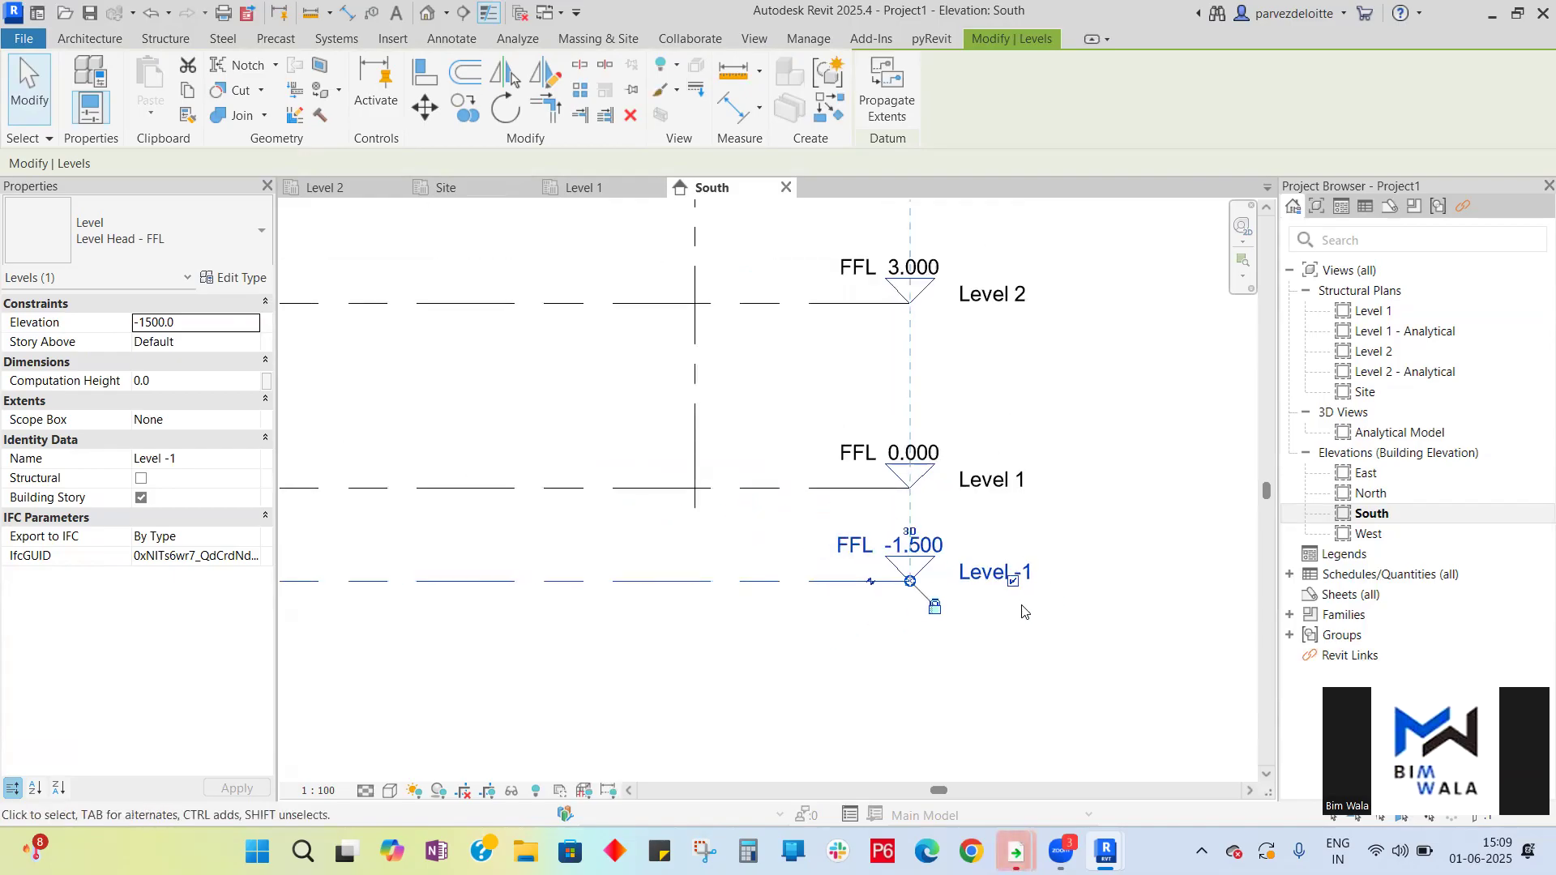
scroll(931, 607, "up", 3)
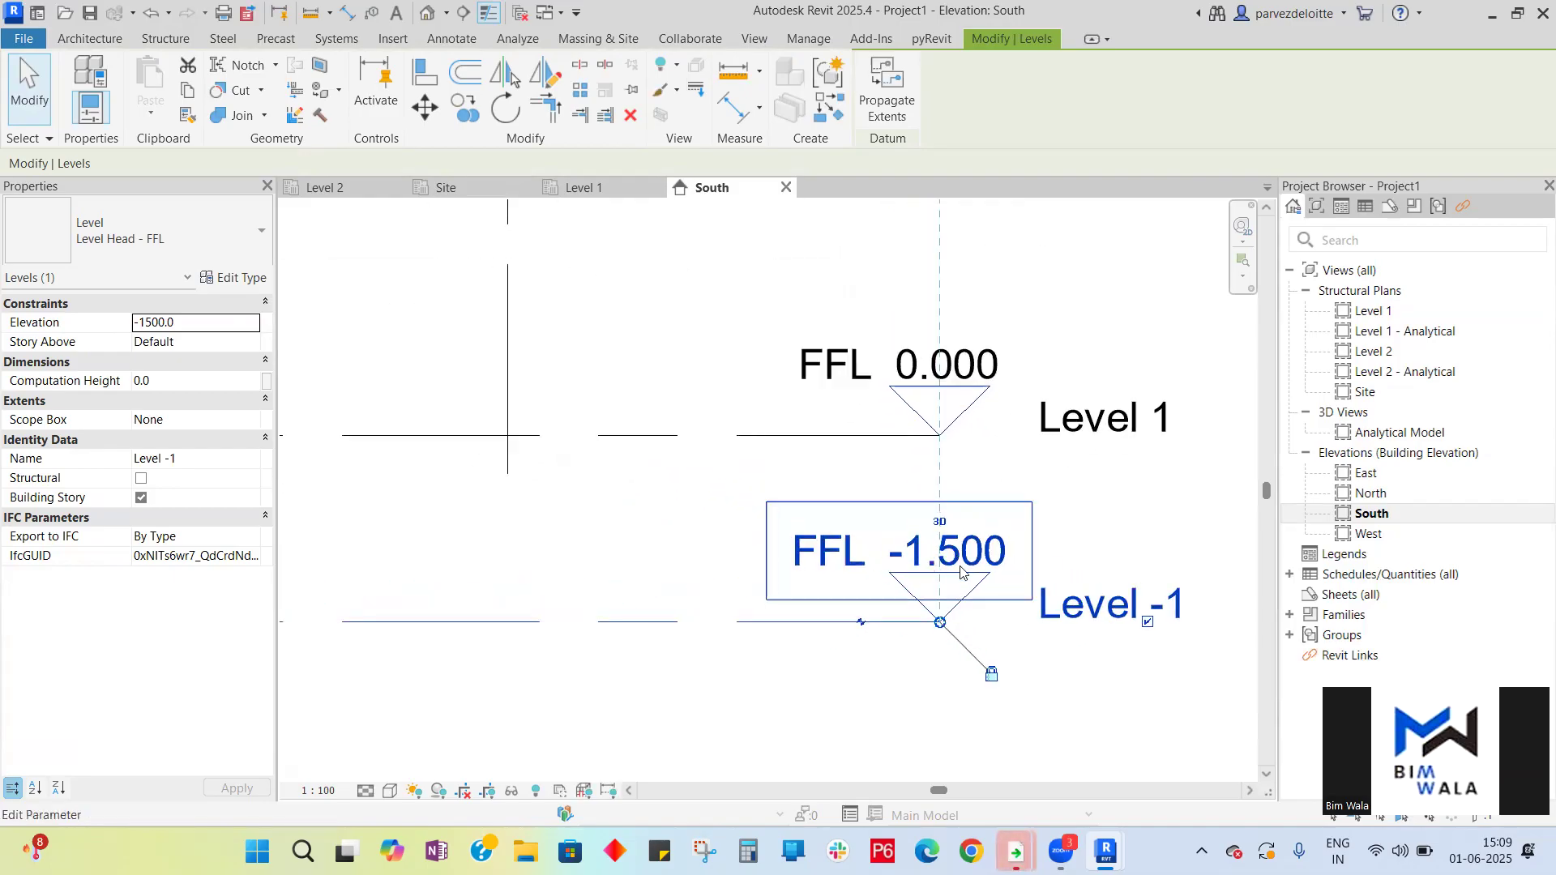
scroll(972, 547, "down", 3)
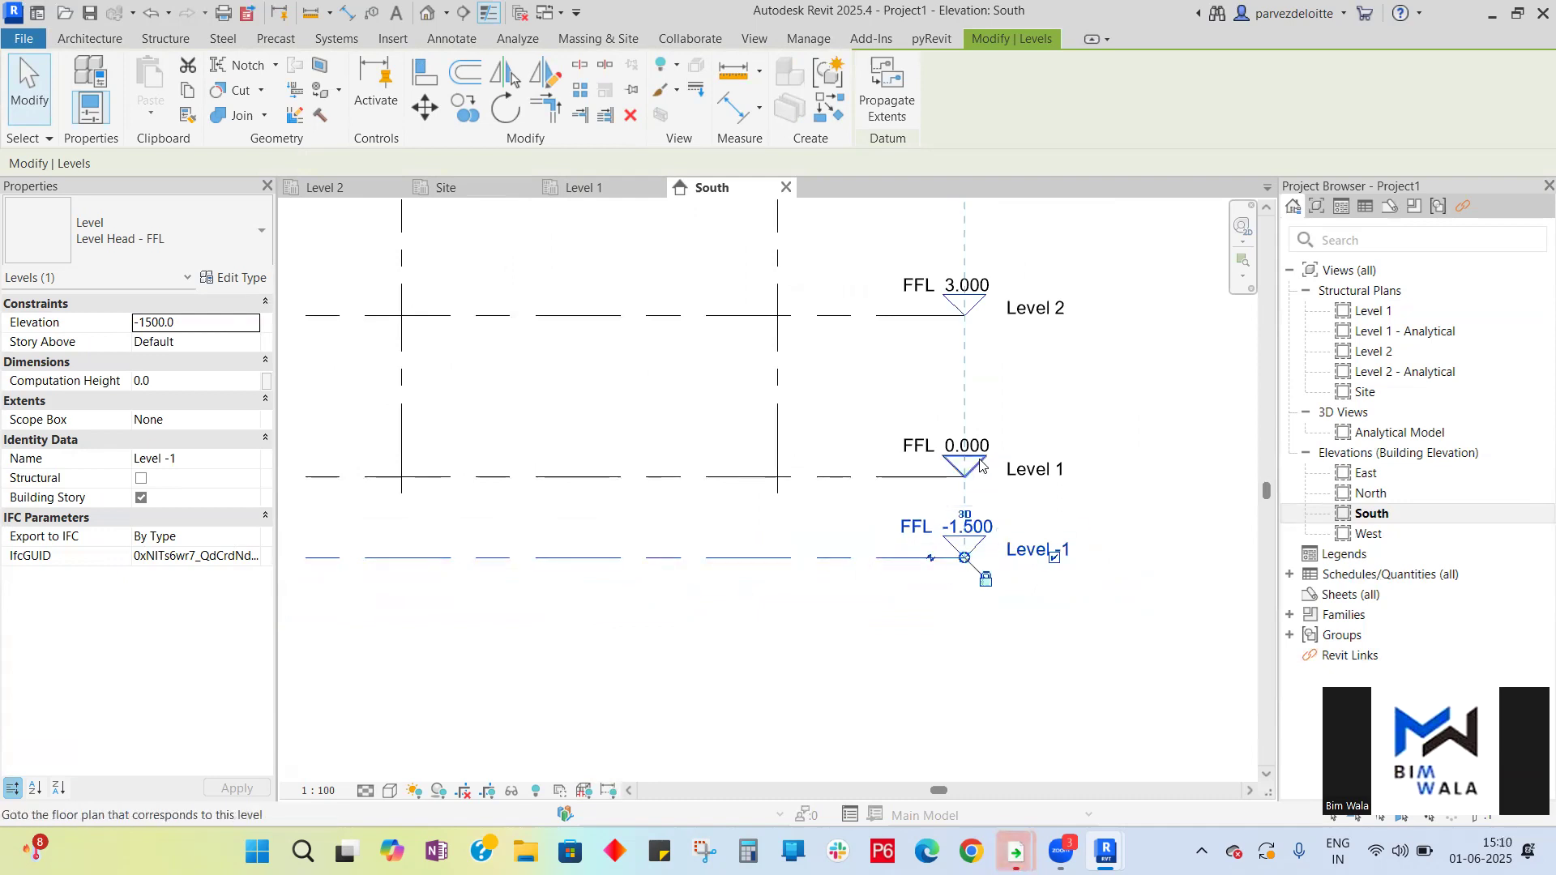
scroll(990, 567, "down", 2)
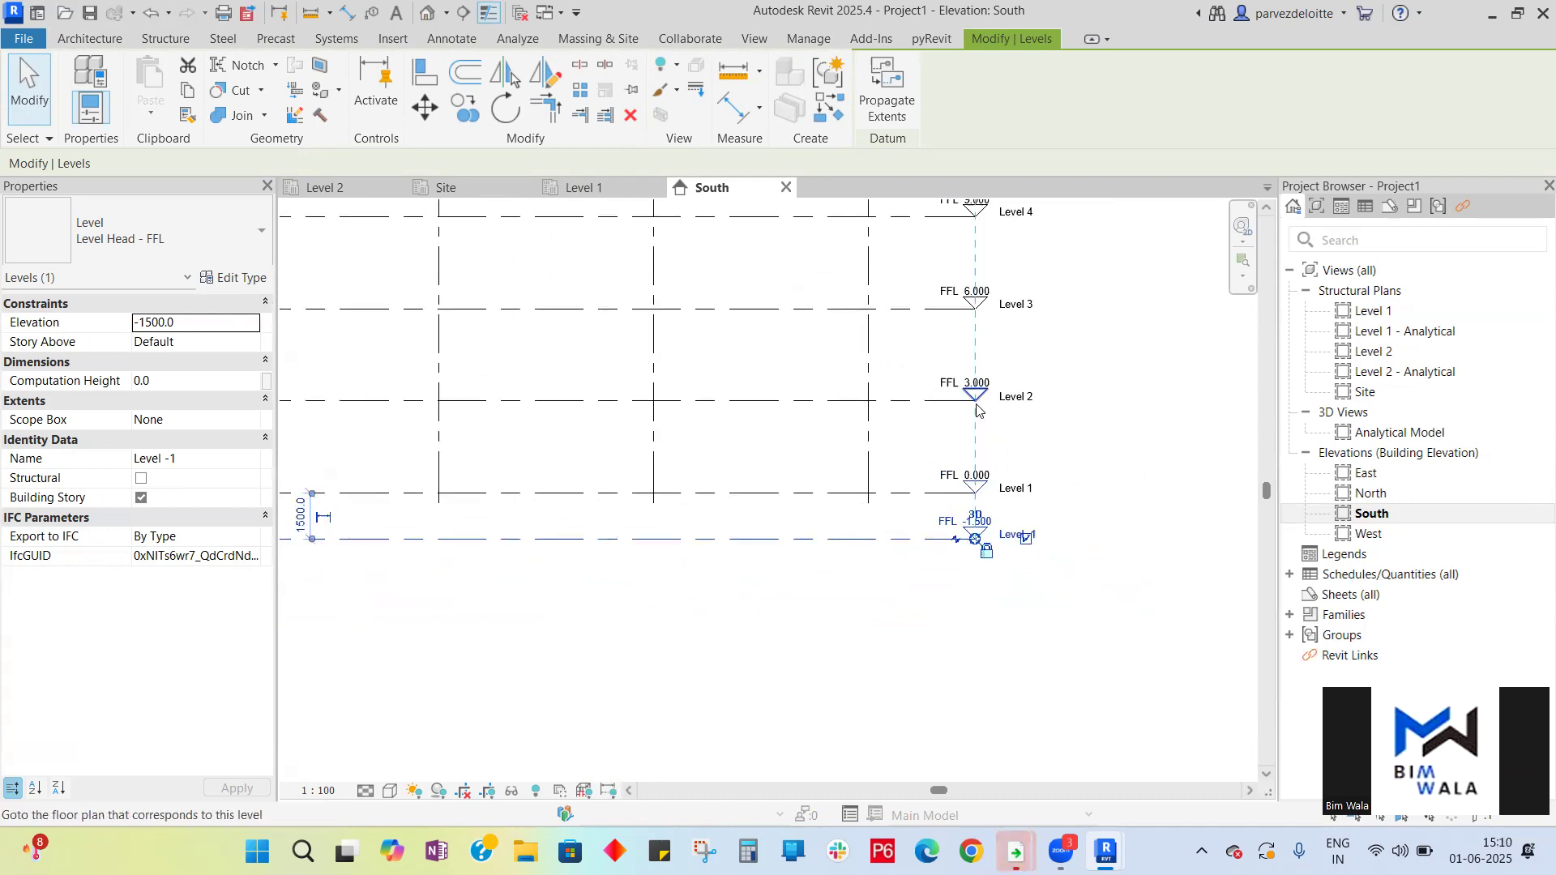
scroll(976, 409, "down", 3)
scroll(986, 350, "down", 3)
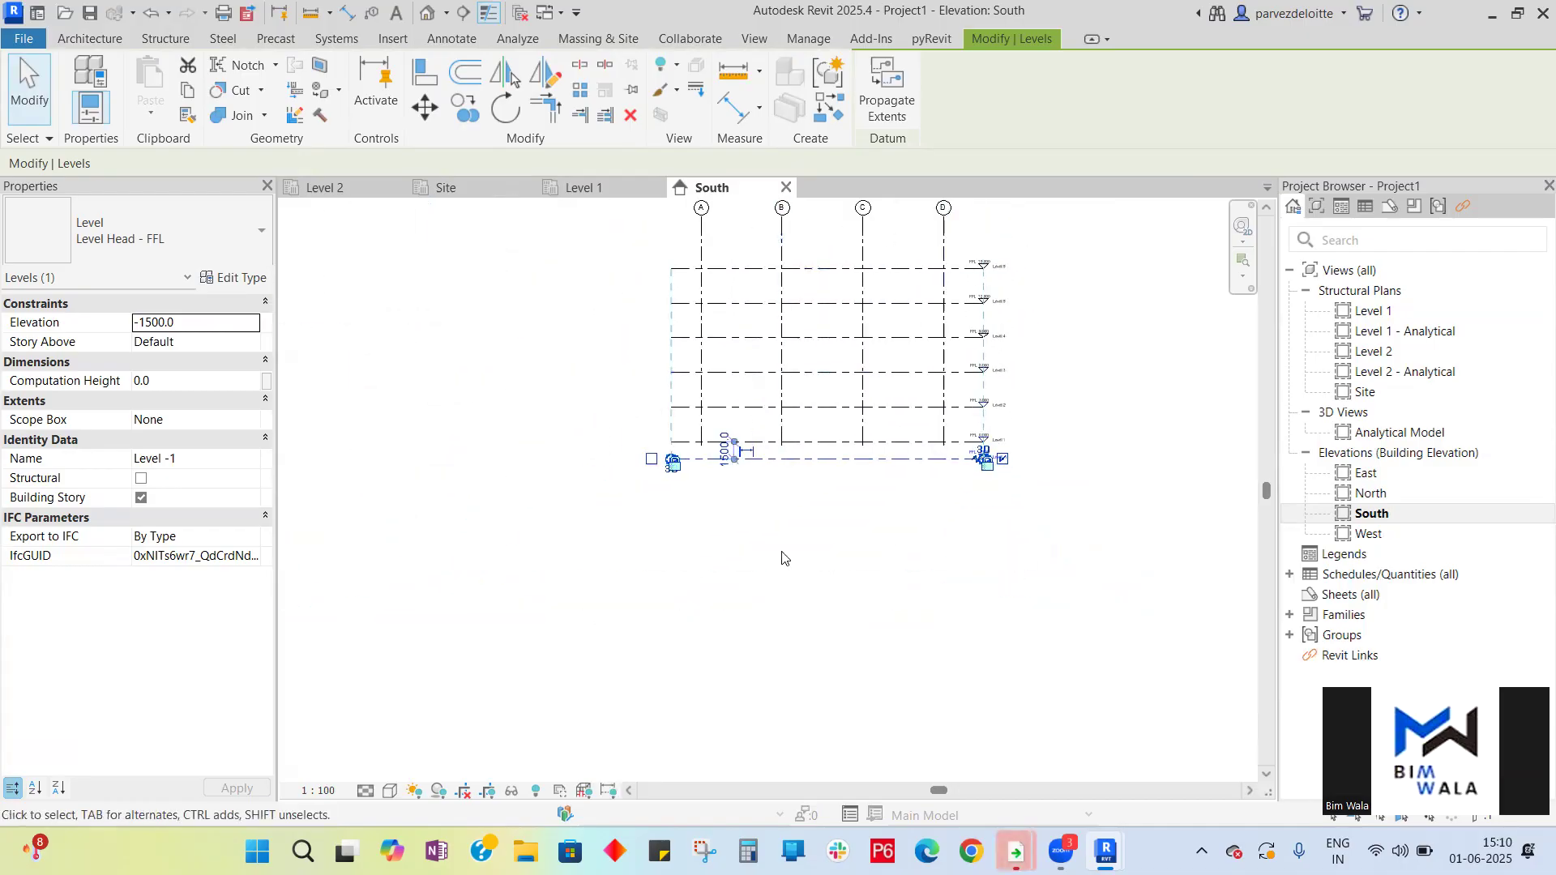
left_click(779, 542)
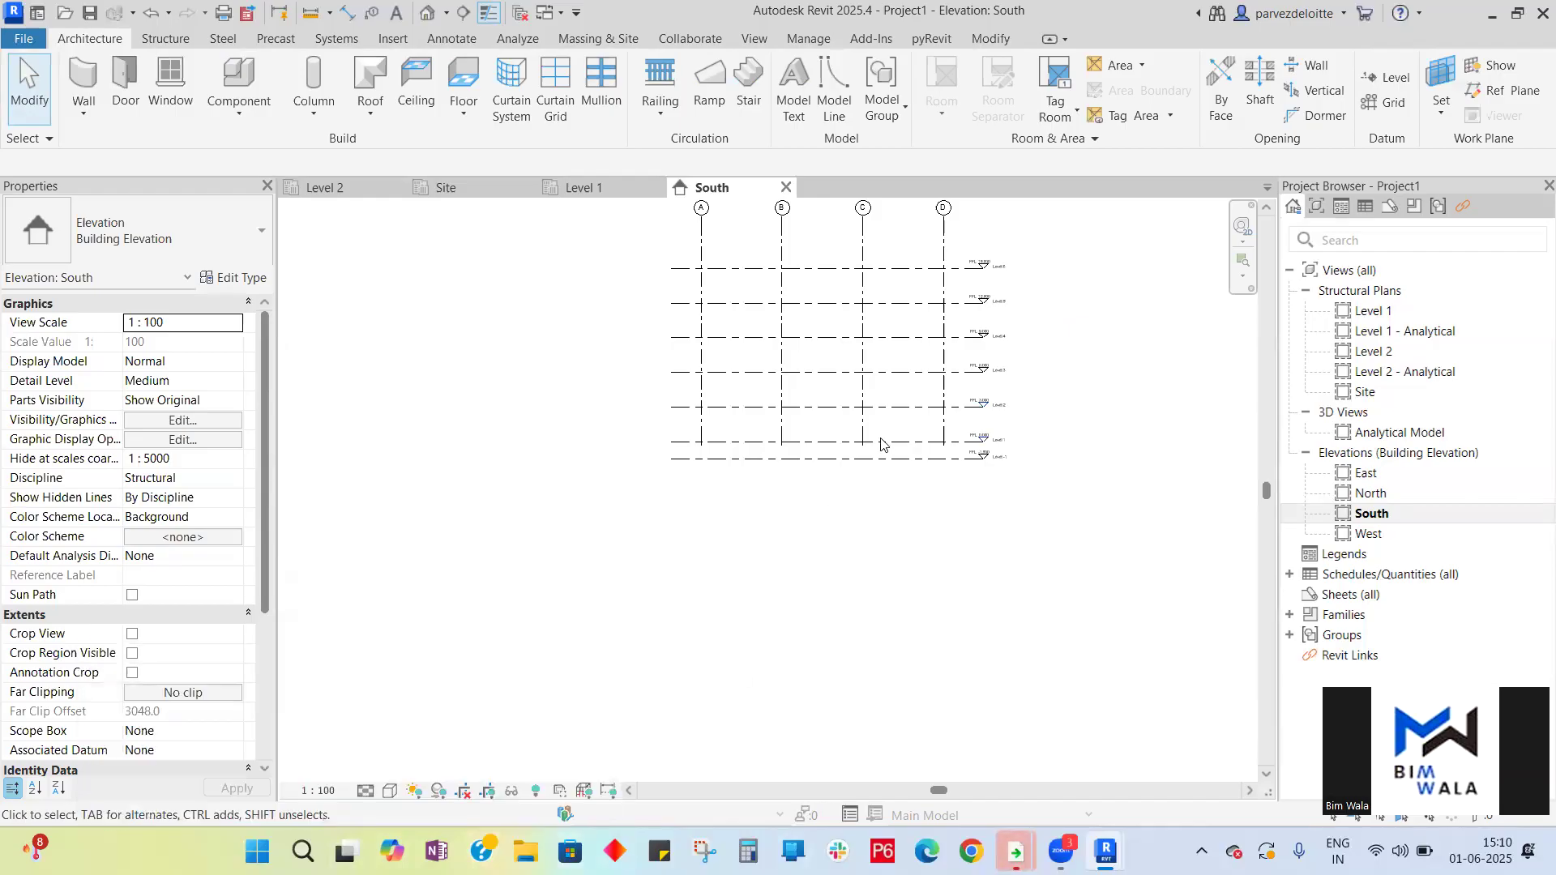
scroll(1013, 389, "up", 3)
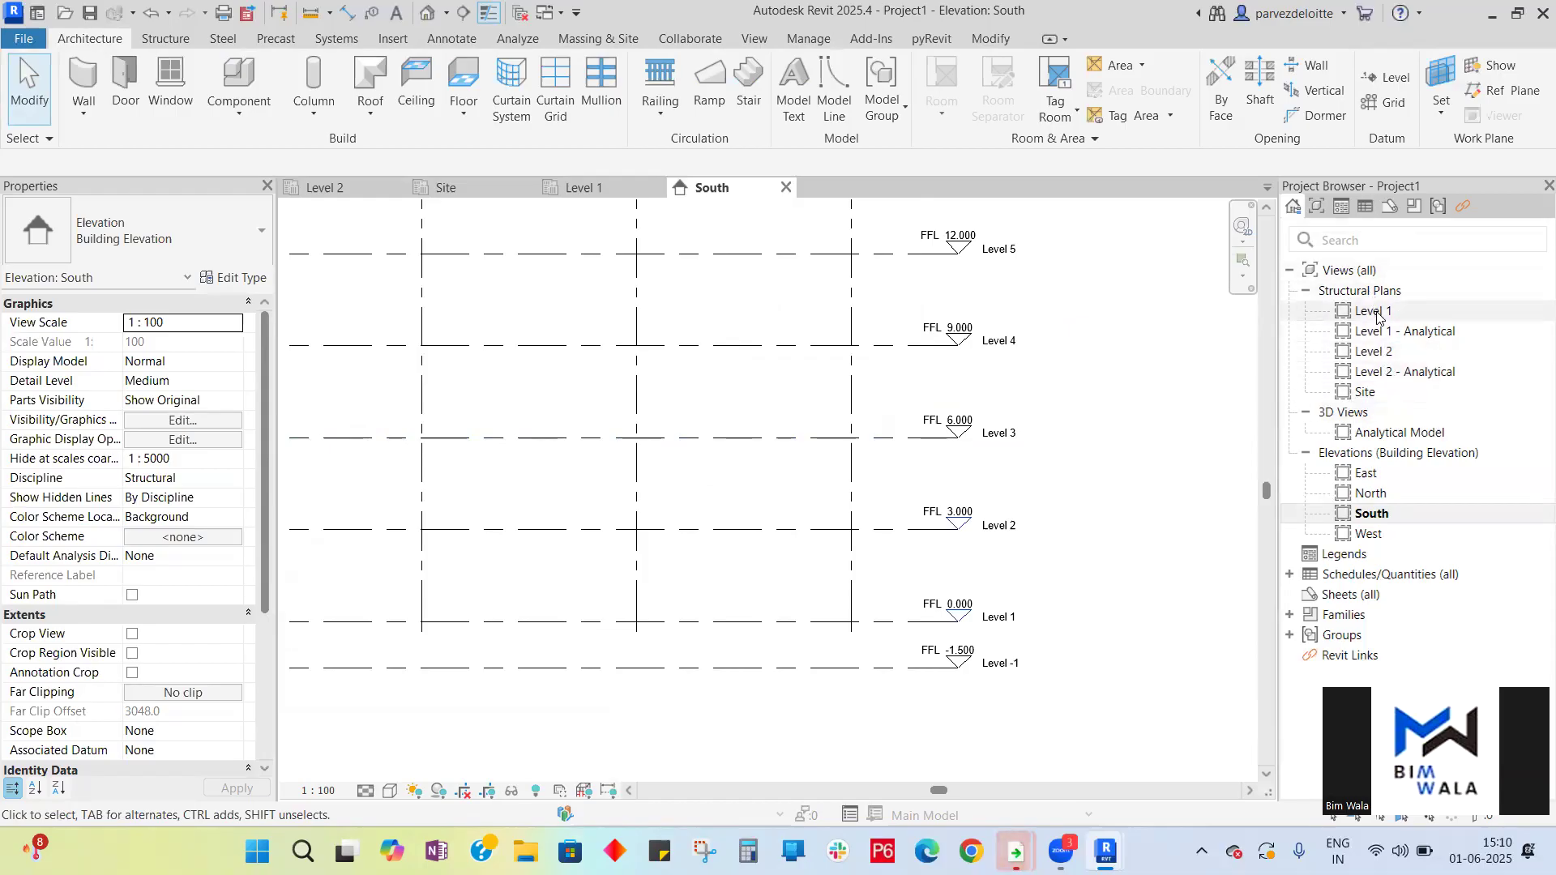
scroll(1010, 415, "down", 3)
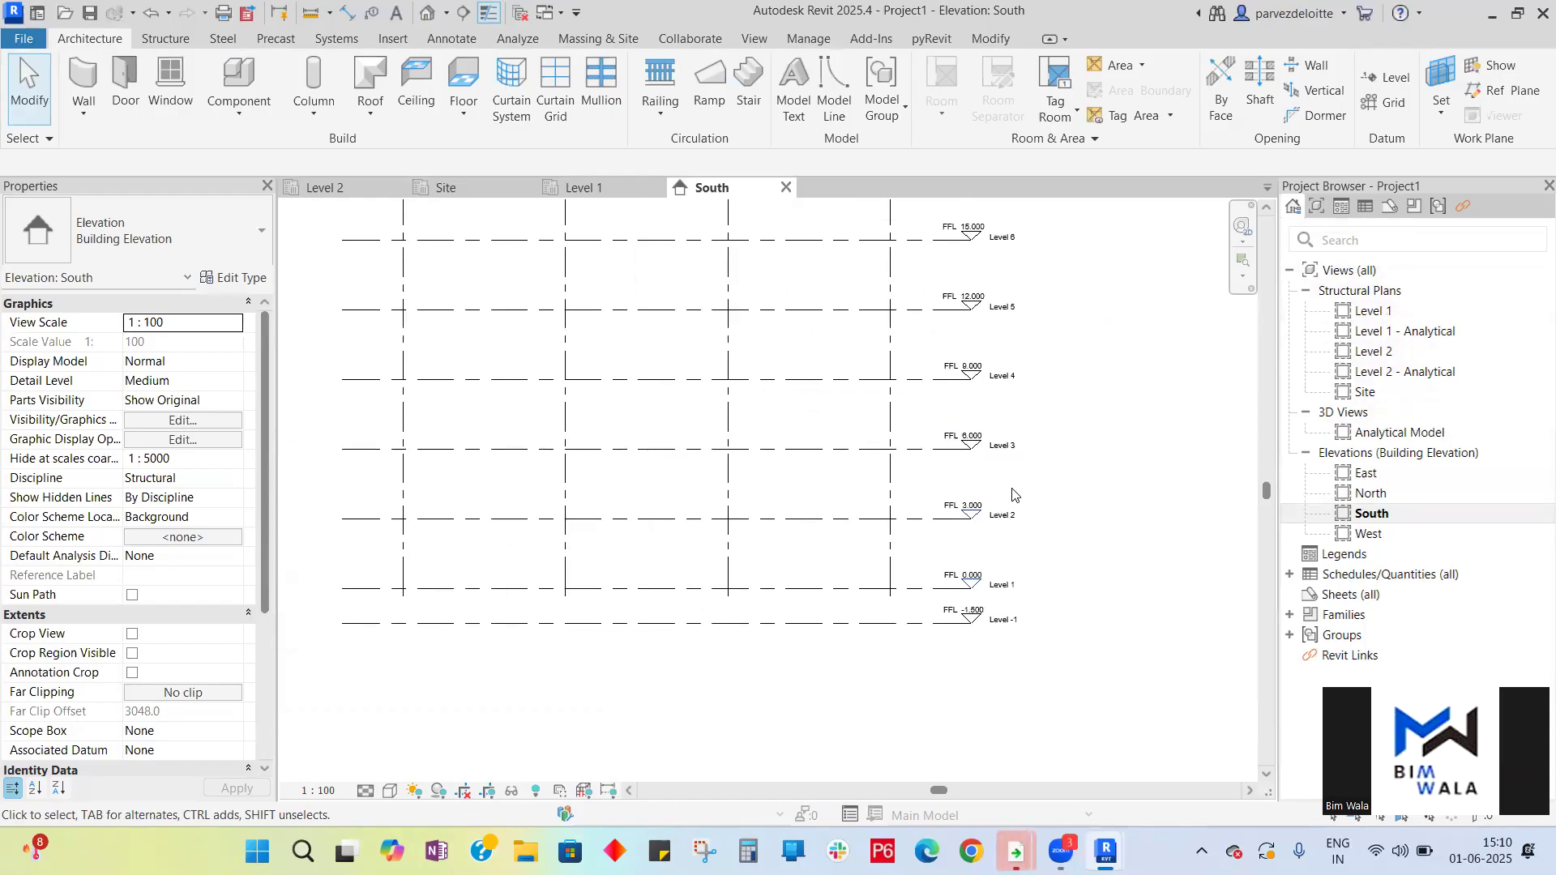
scroll(1007, 261, "up", 5)
scroll(1006, 273, "down", 5)
scroll(1004, 365, "down", 2)
scroll(1000, 466, "up", 4)
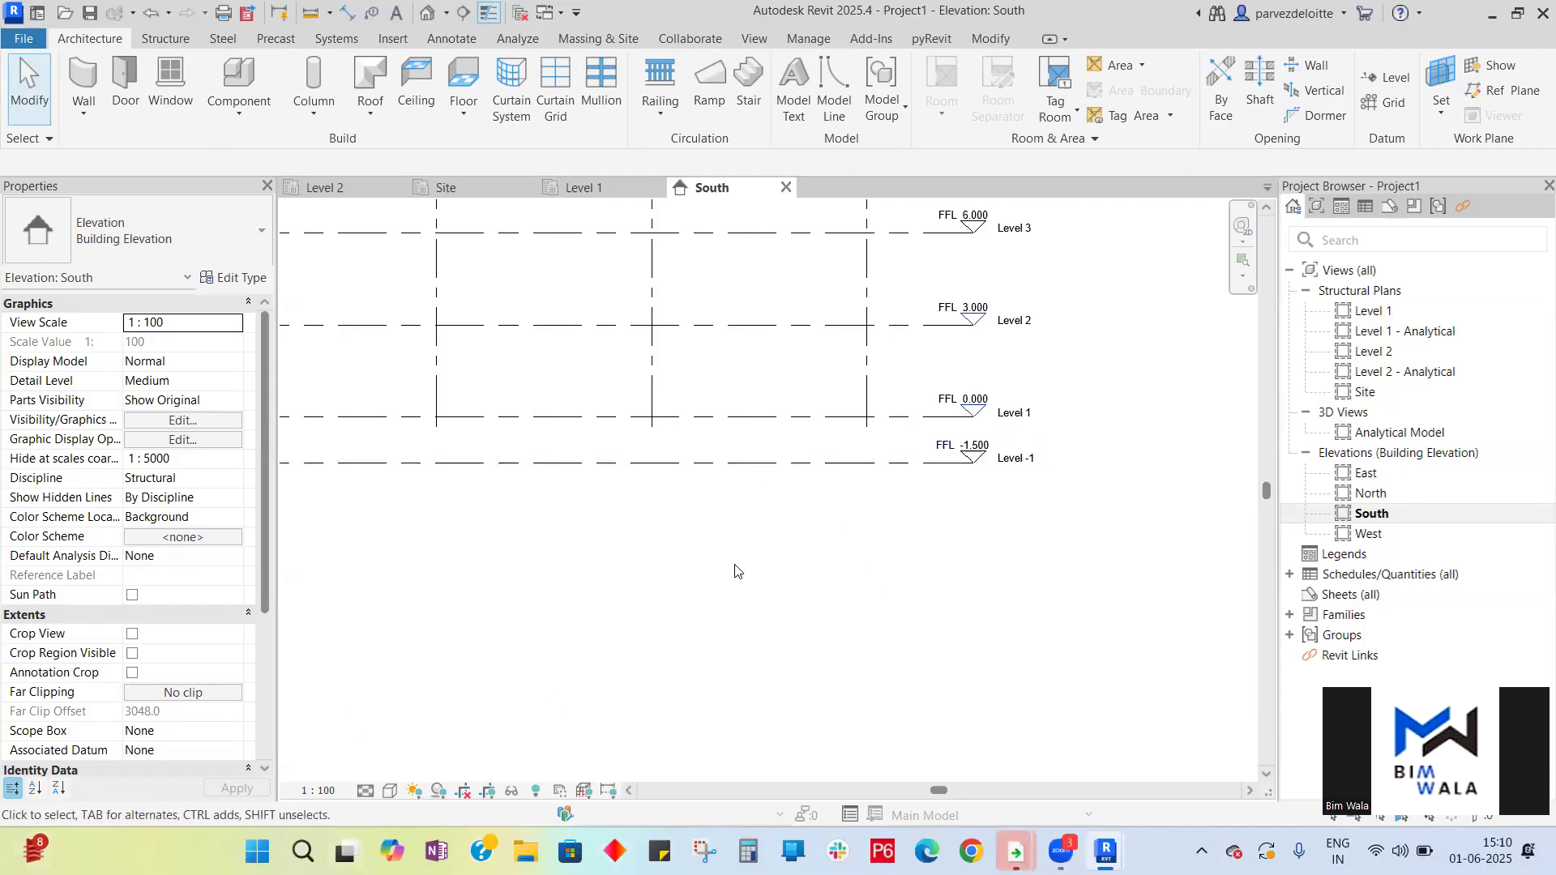
scroll(737, 573, "down", 5)
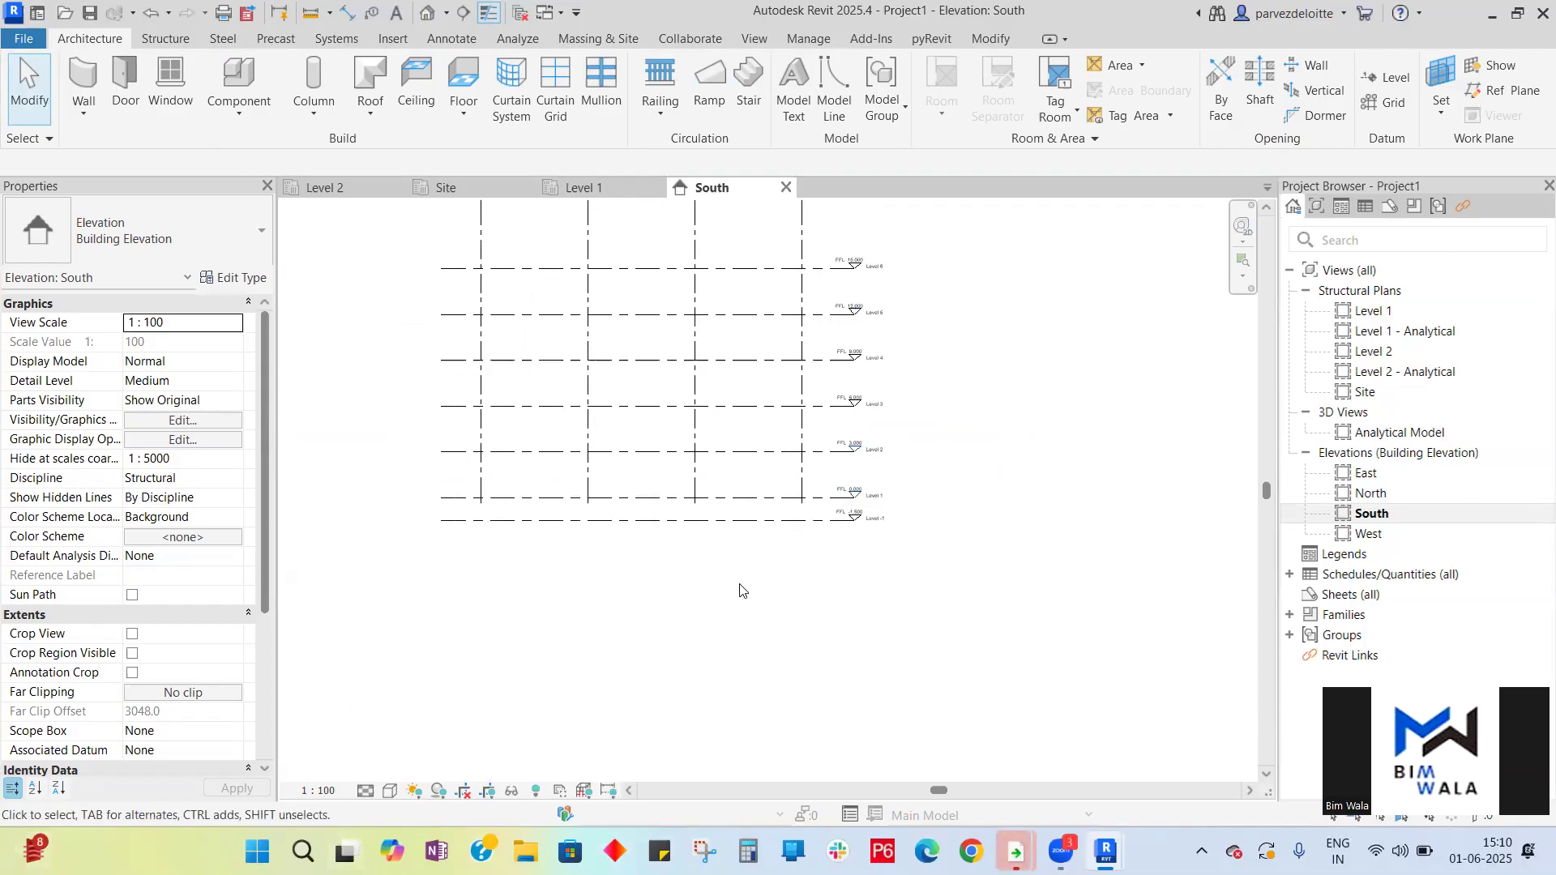
- Create new structural plan views for Level 3, Level 4, Level 5, Level 6 and Level -1
left_click(756, 39)
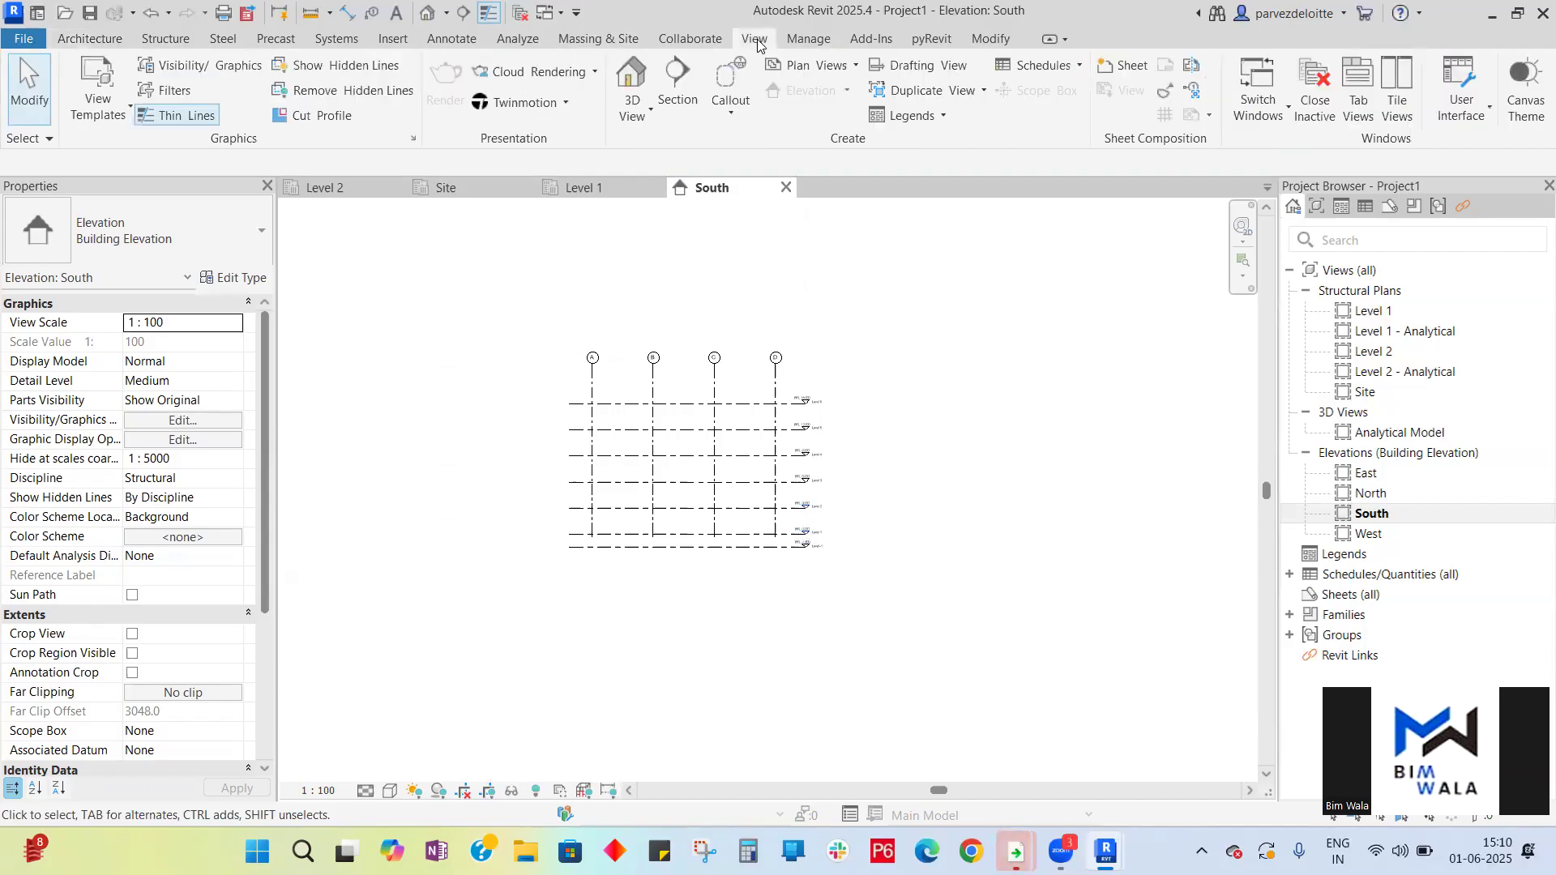
left_click(854, 68)
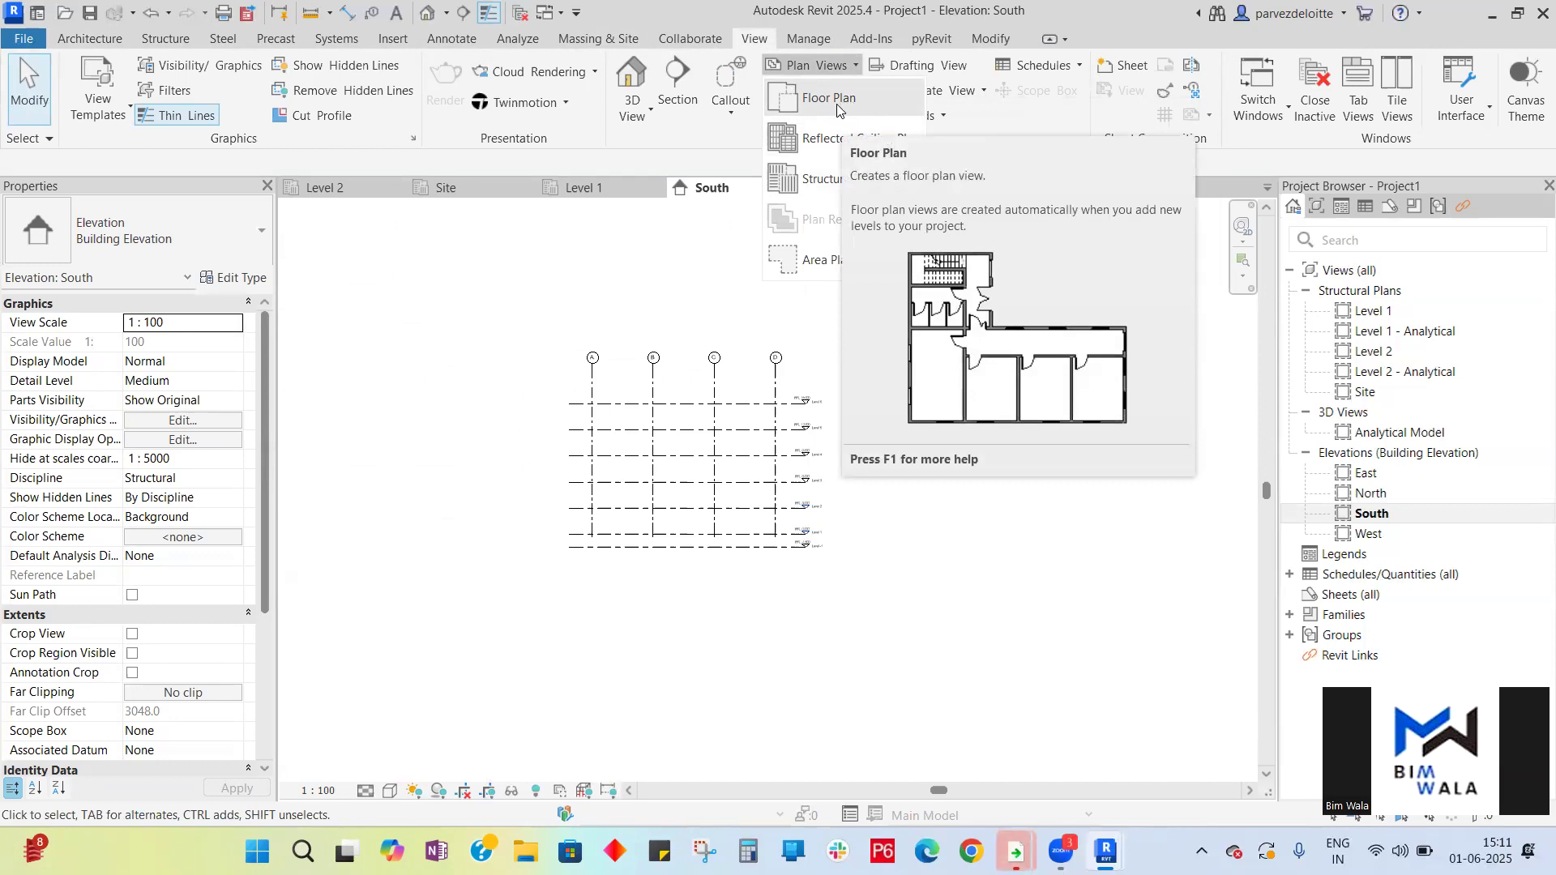
left_click(832, 179)
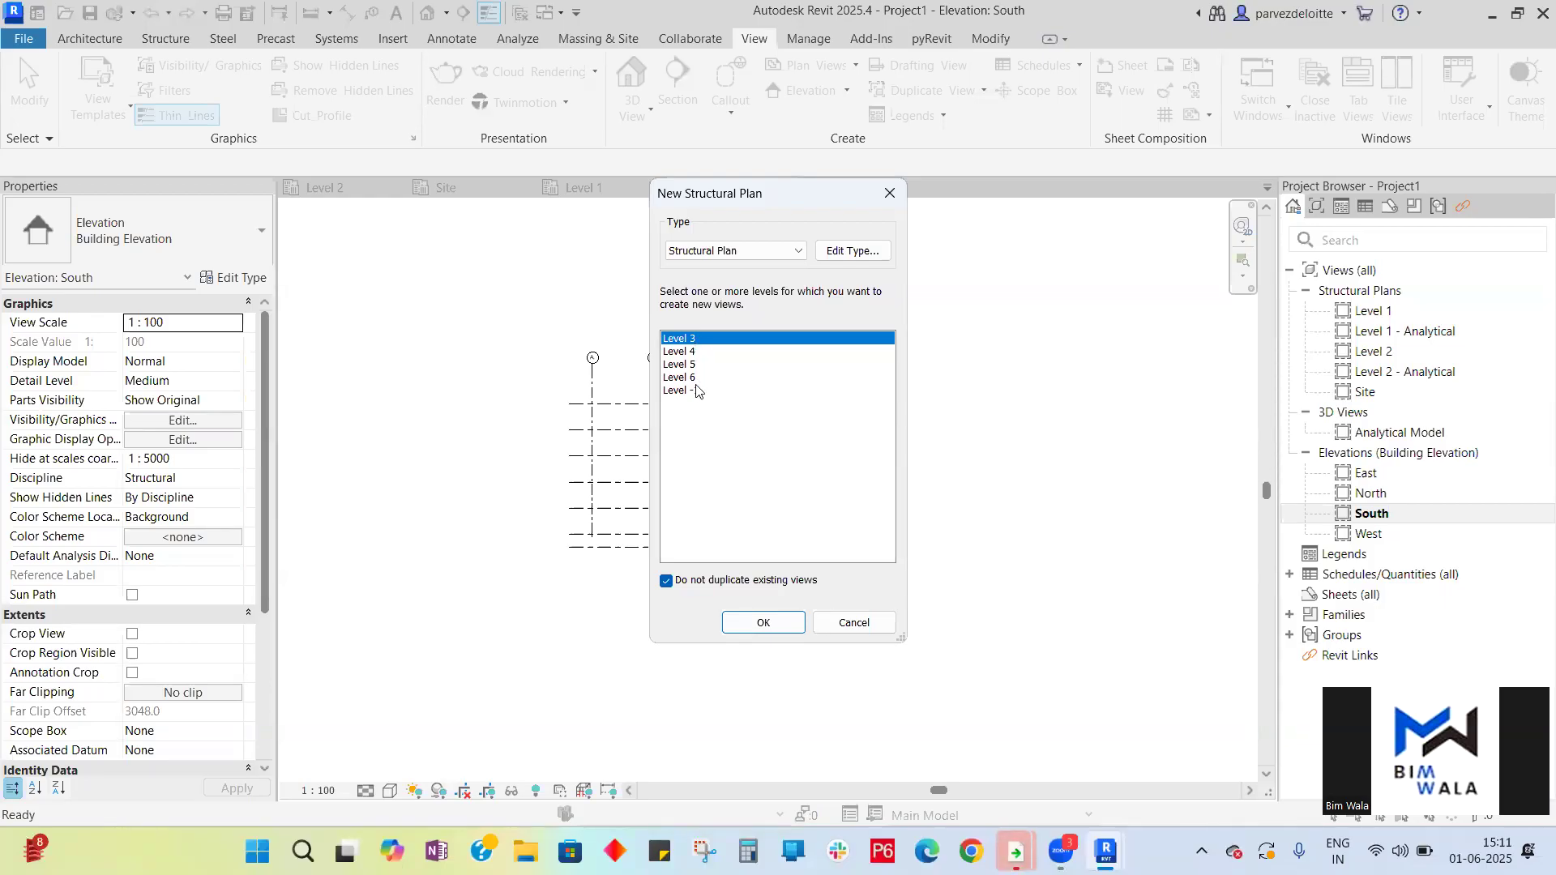
left_click(697, 382, "shift")
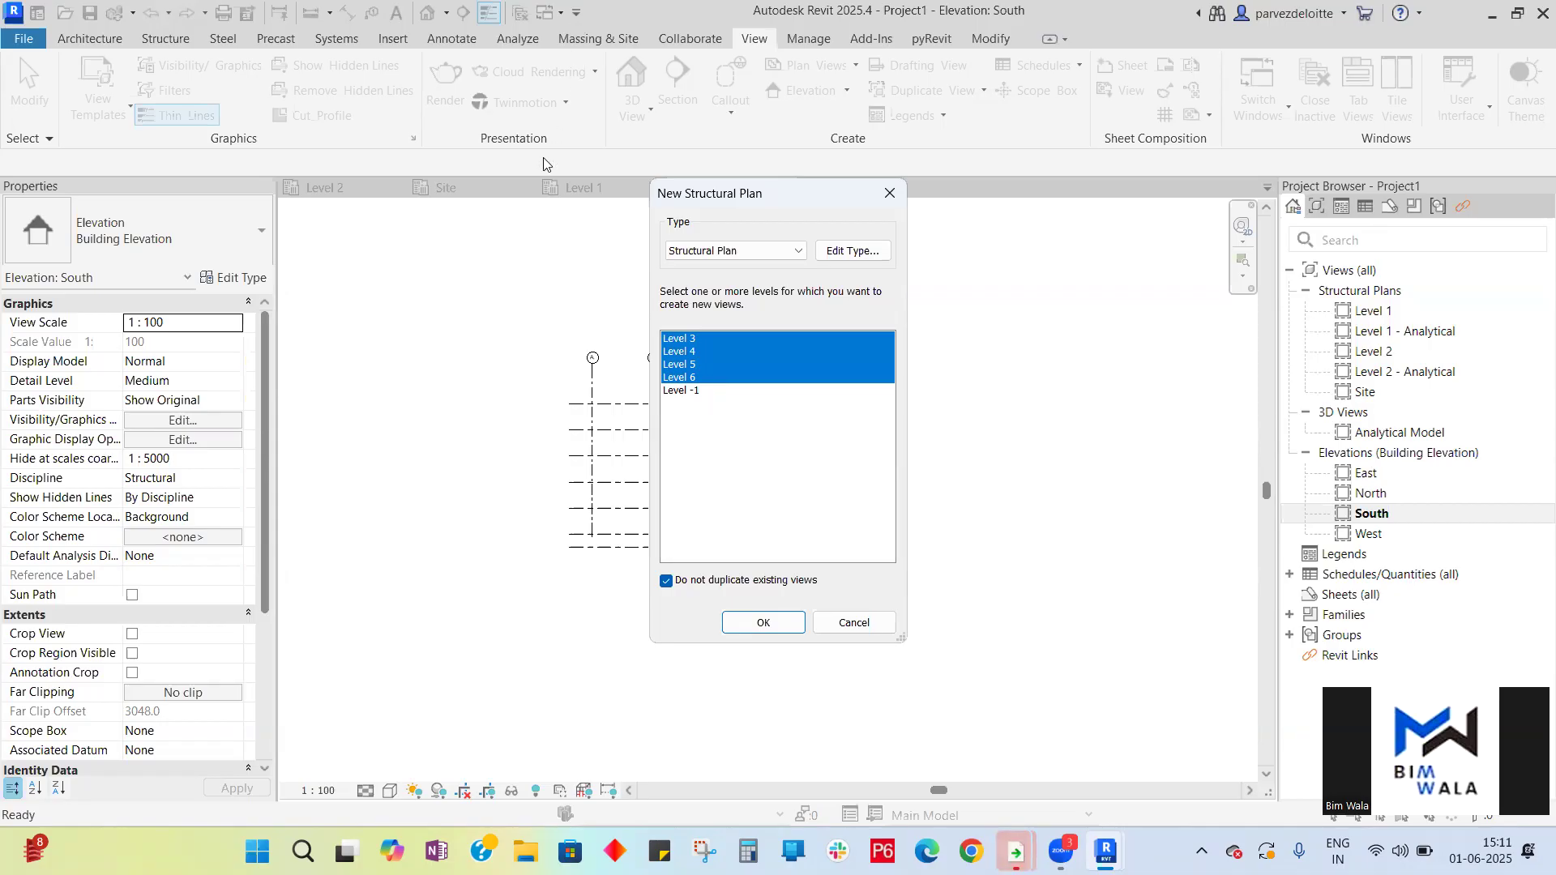
left_click(696, 399)
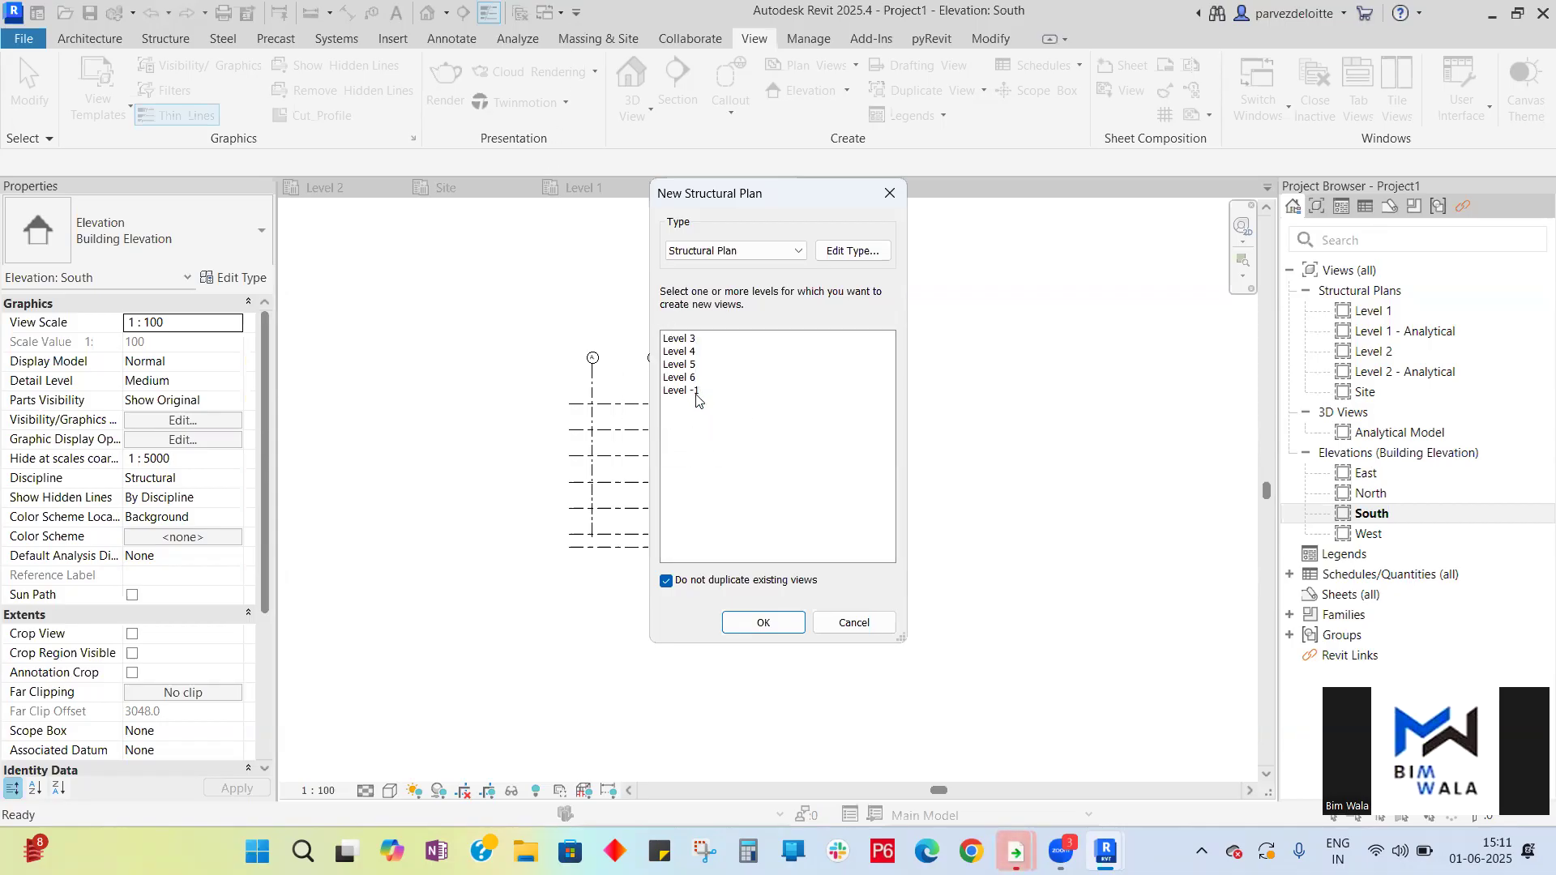
left_click(692, 340)
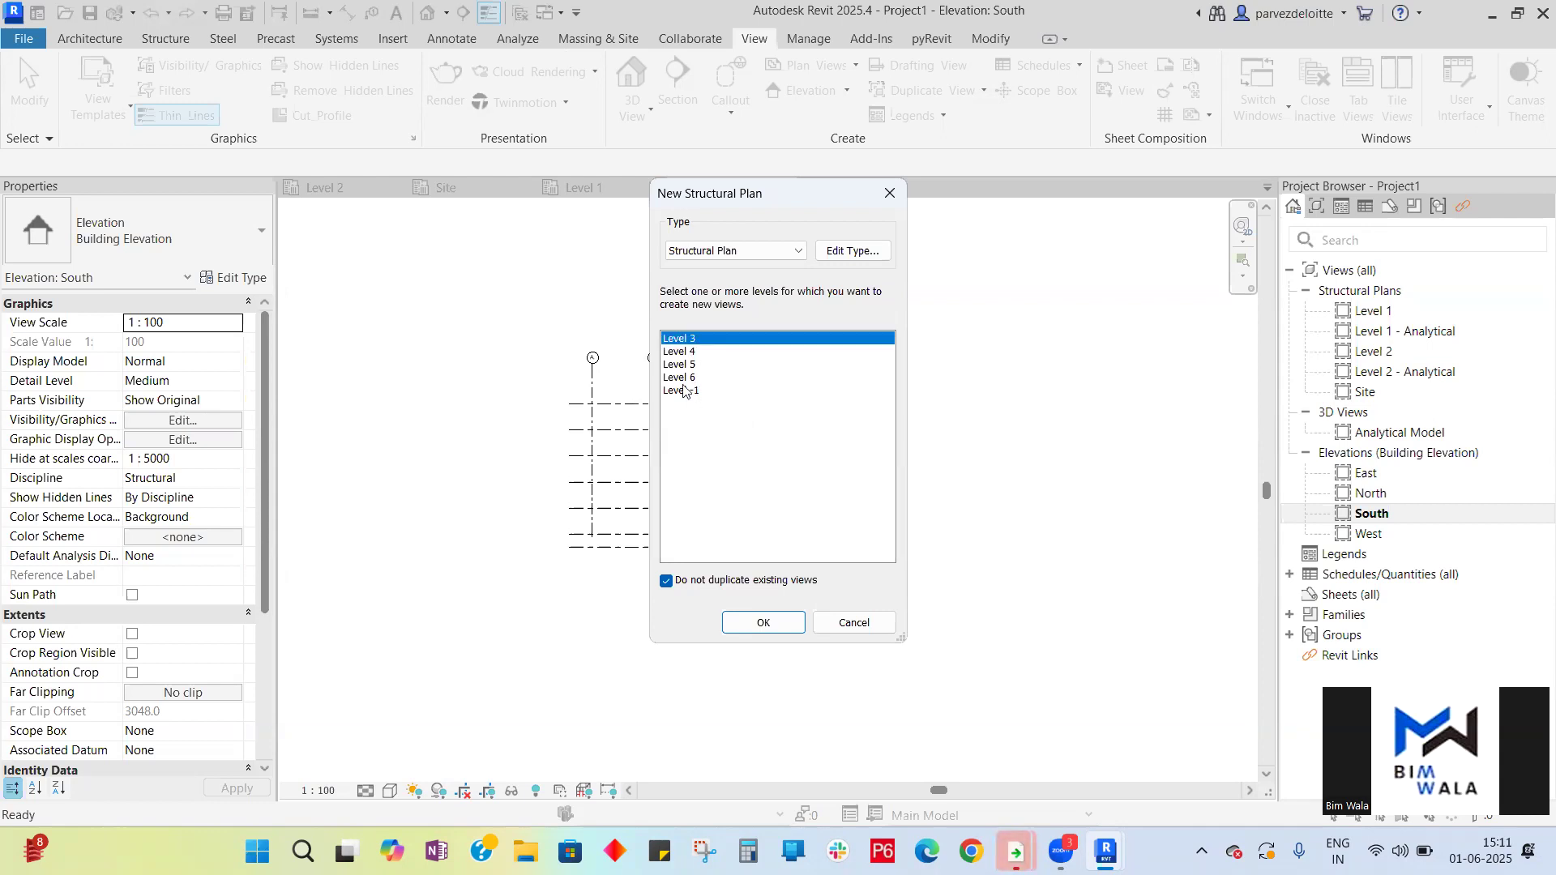
left_click(683, 390, "shift")
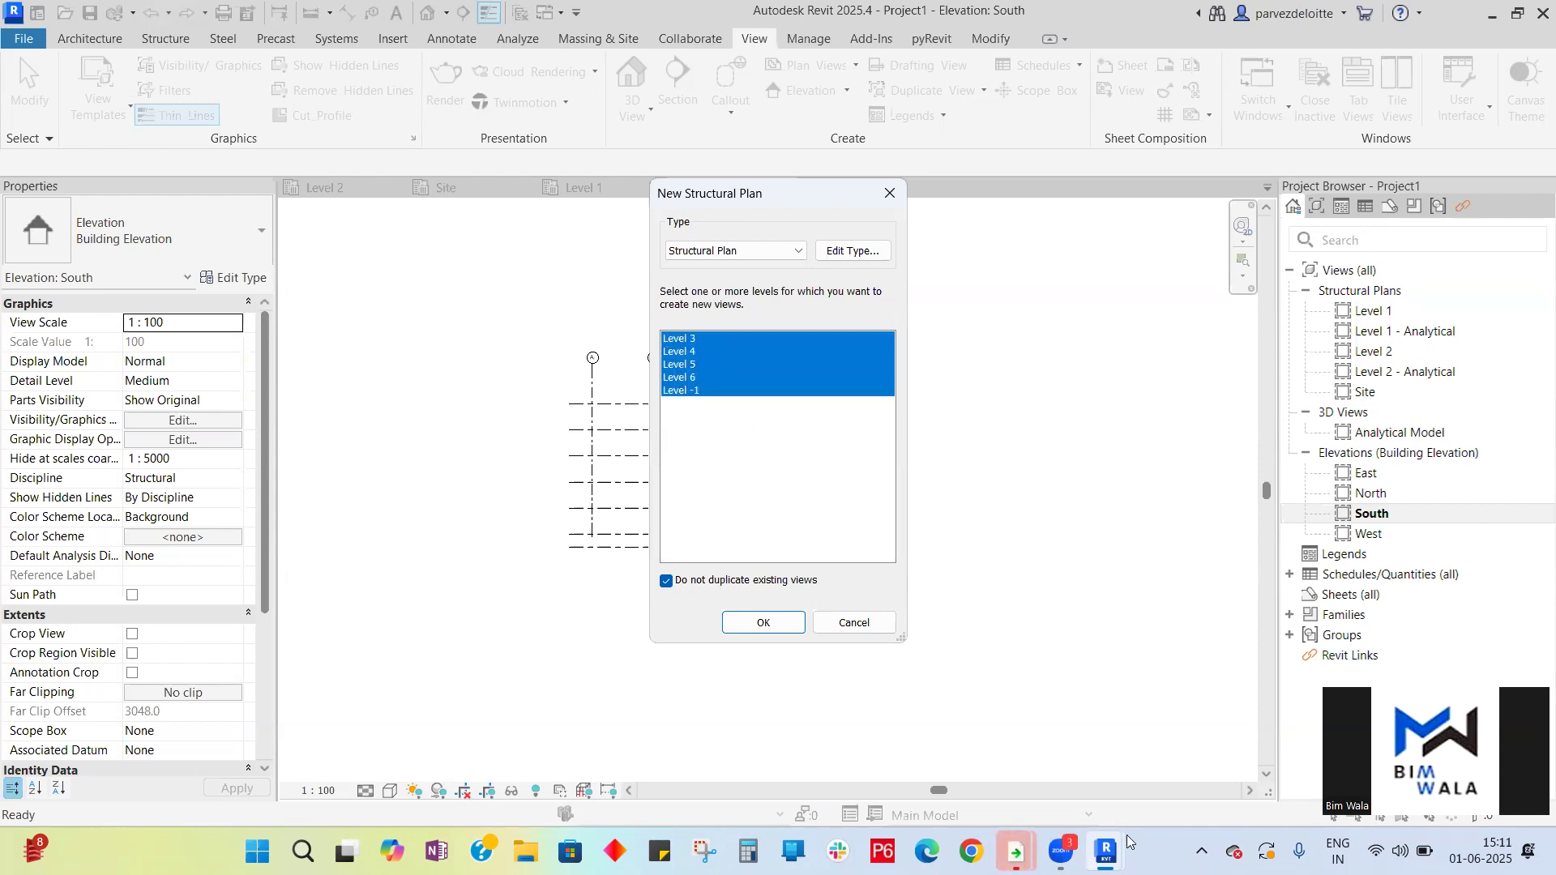
left_click(767, 624)
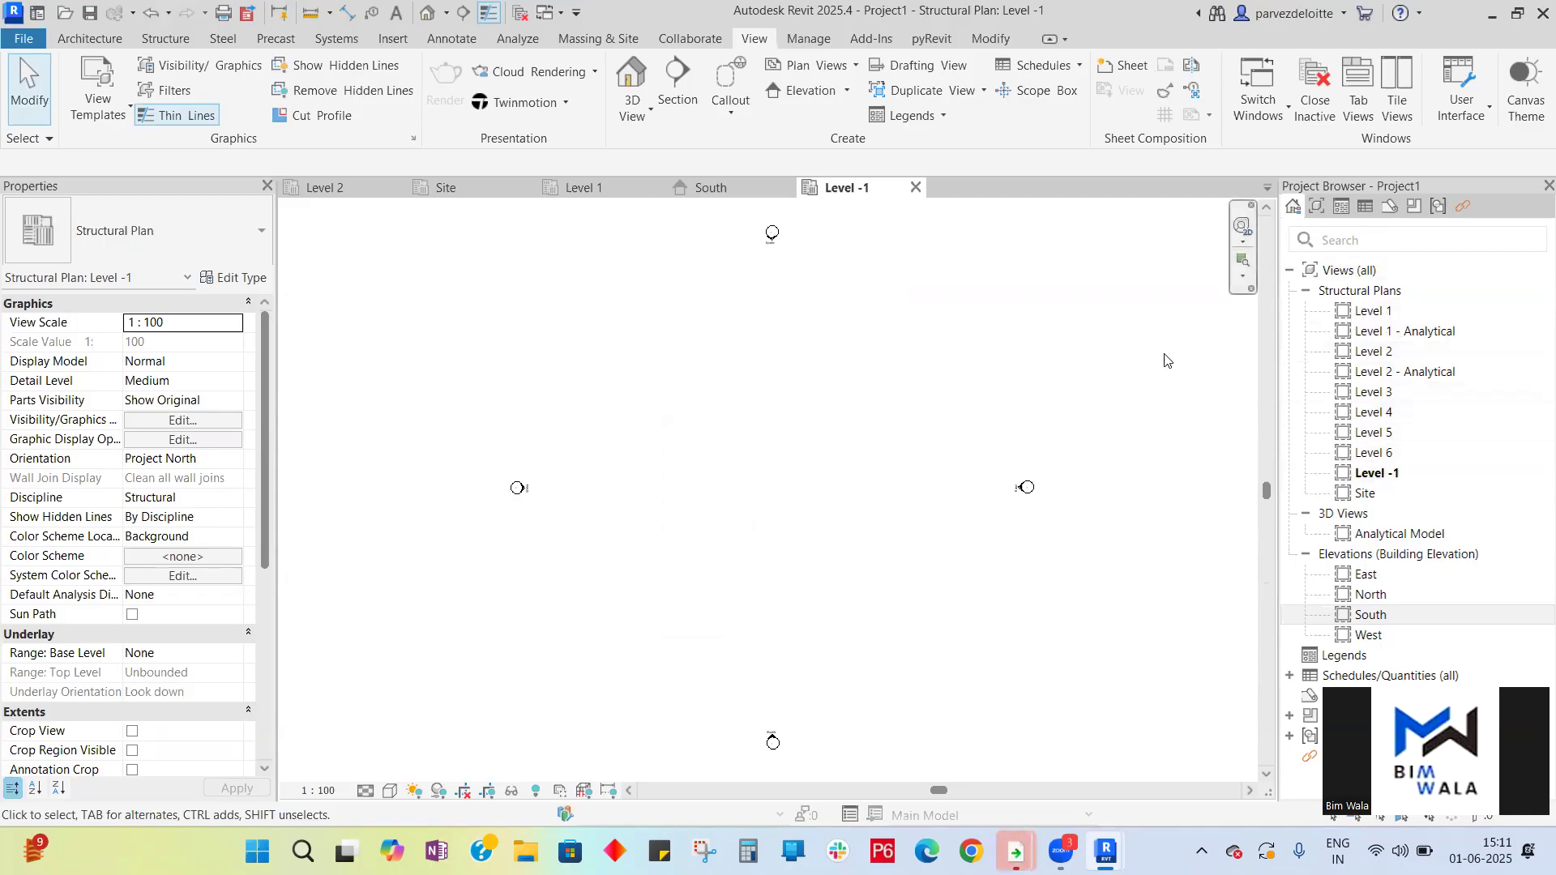
- Compare the new Level -1 plan against the South elevation and the Level 1 and Level 2 plans
scroll(830, 329, "down", 3)
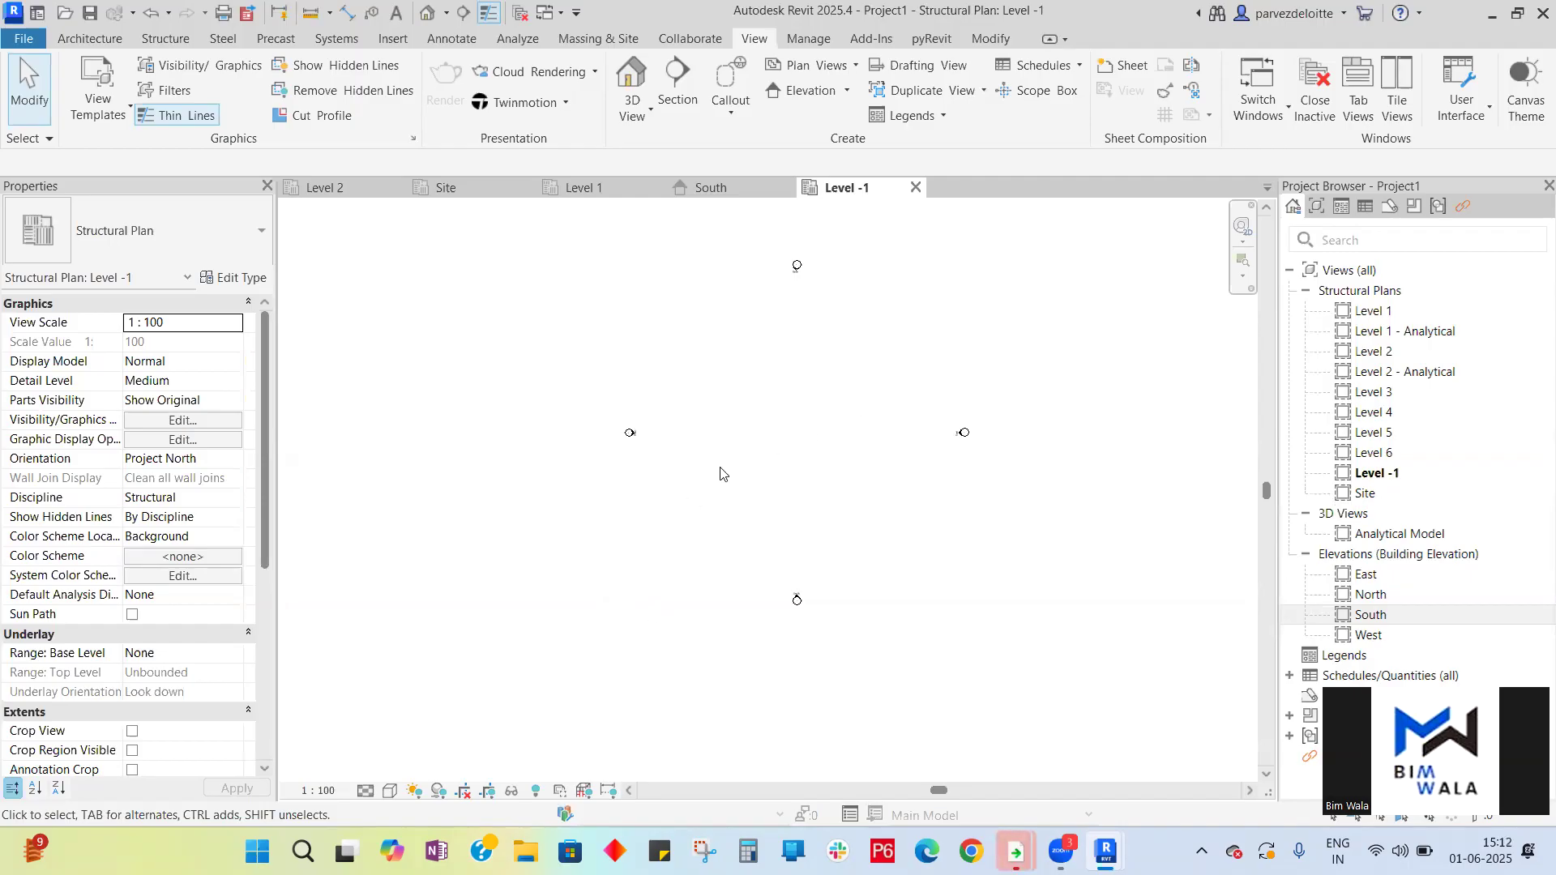
scroll(872, 207, "down", 1)
scroll(794, 376, "up", 1)
left_click(741, 191)
scroll(632, 519, "up", 4)
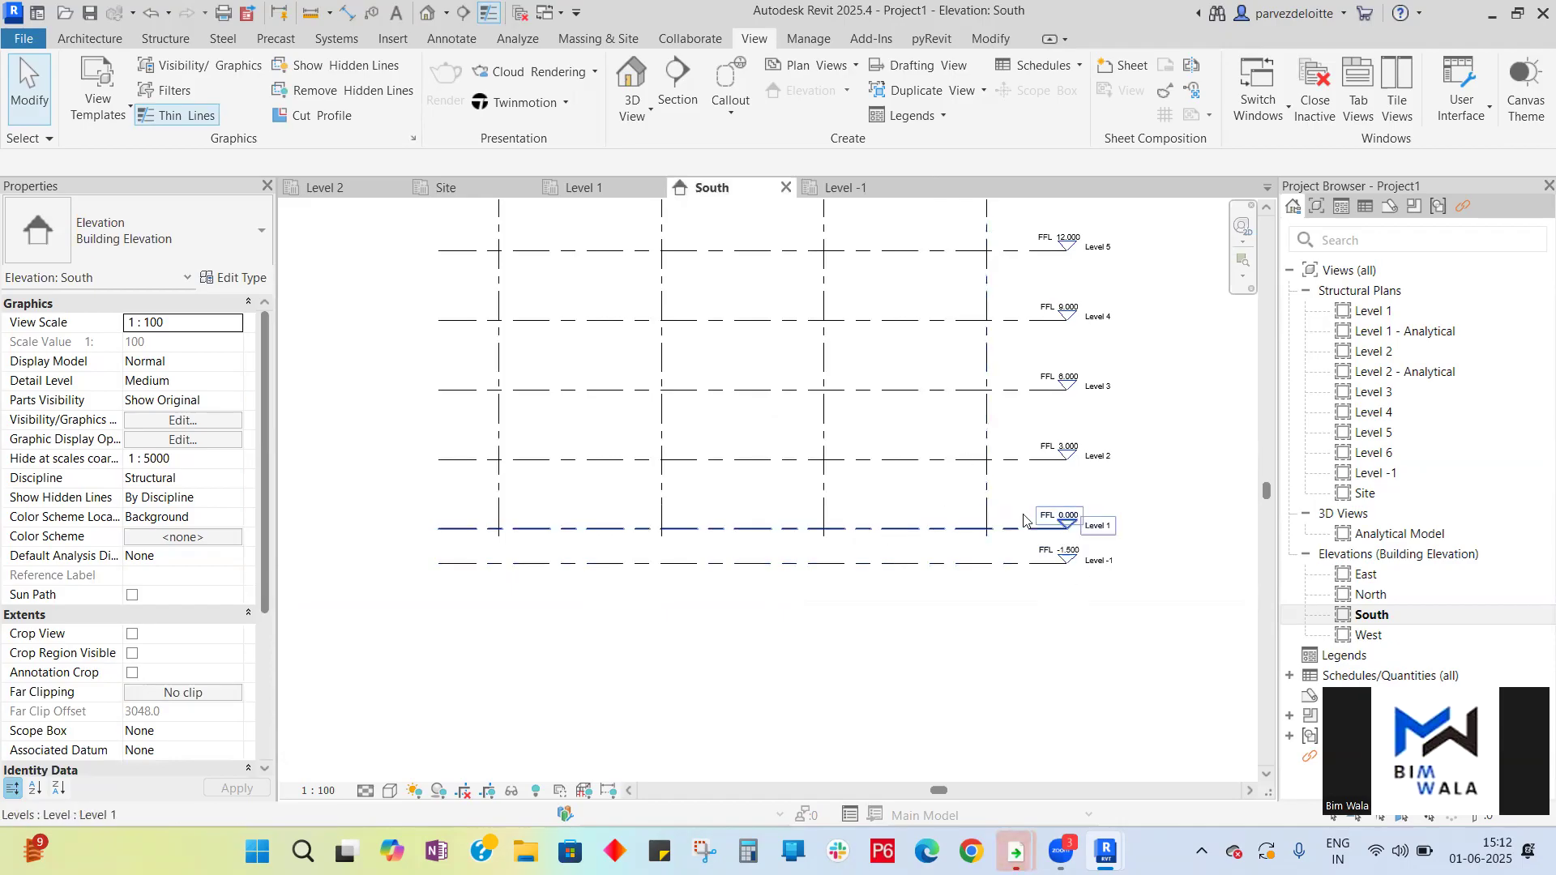
scroll(1063, 559, "up", 3)
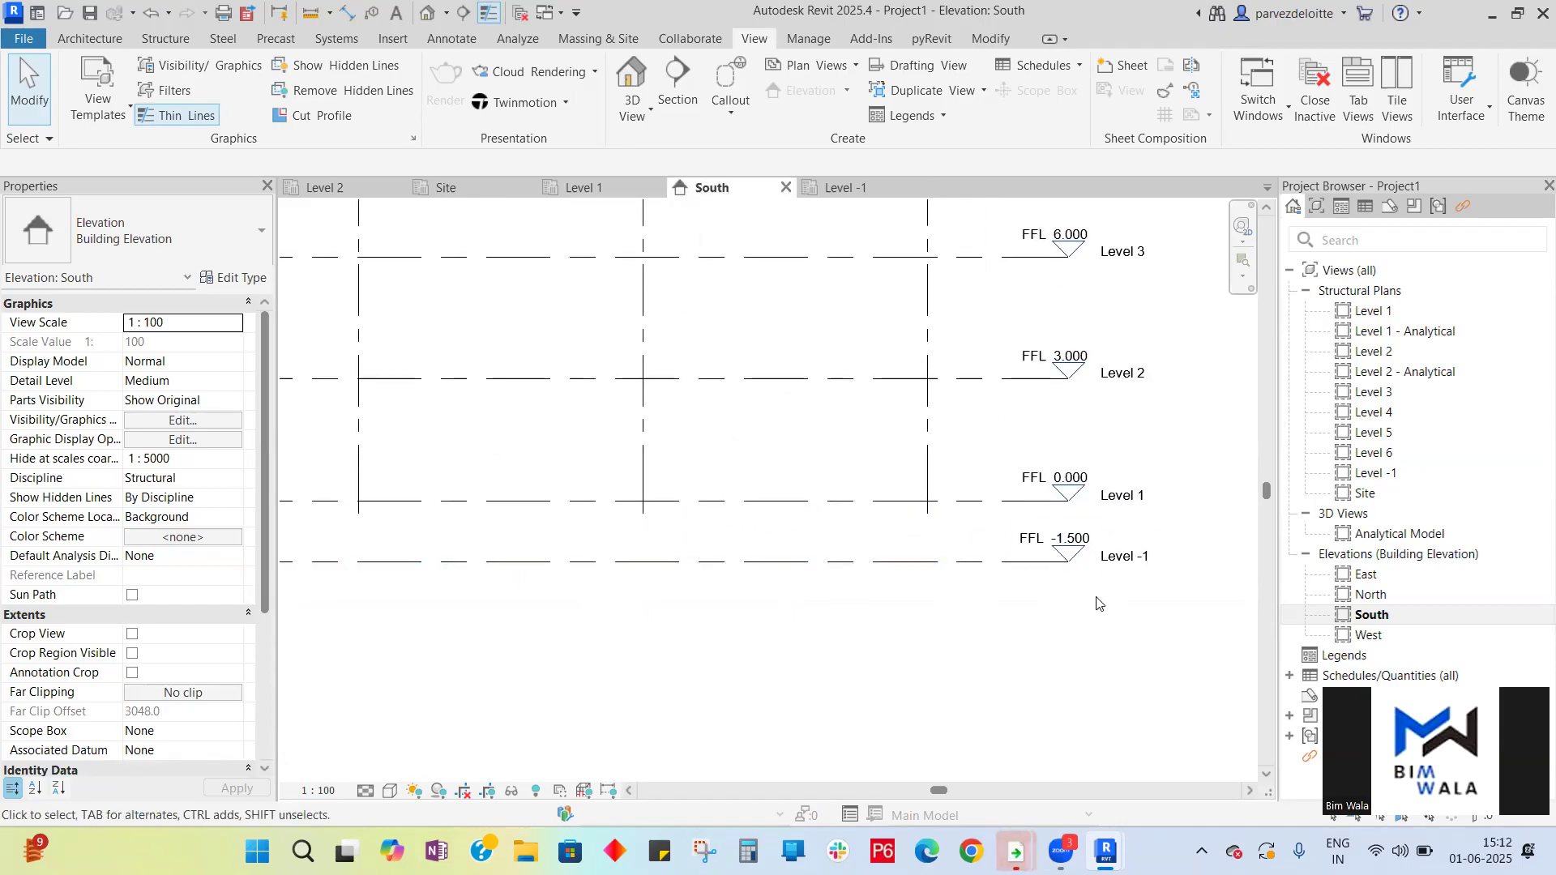
left_click(845, 188)
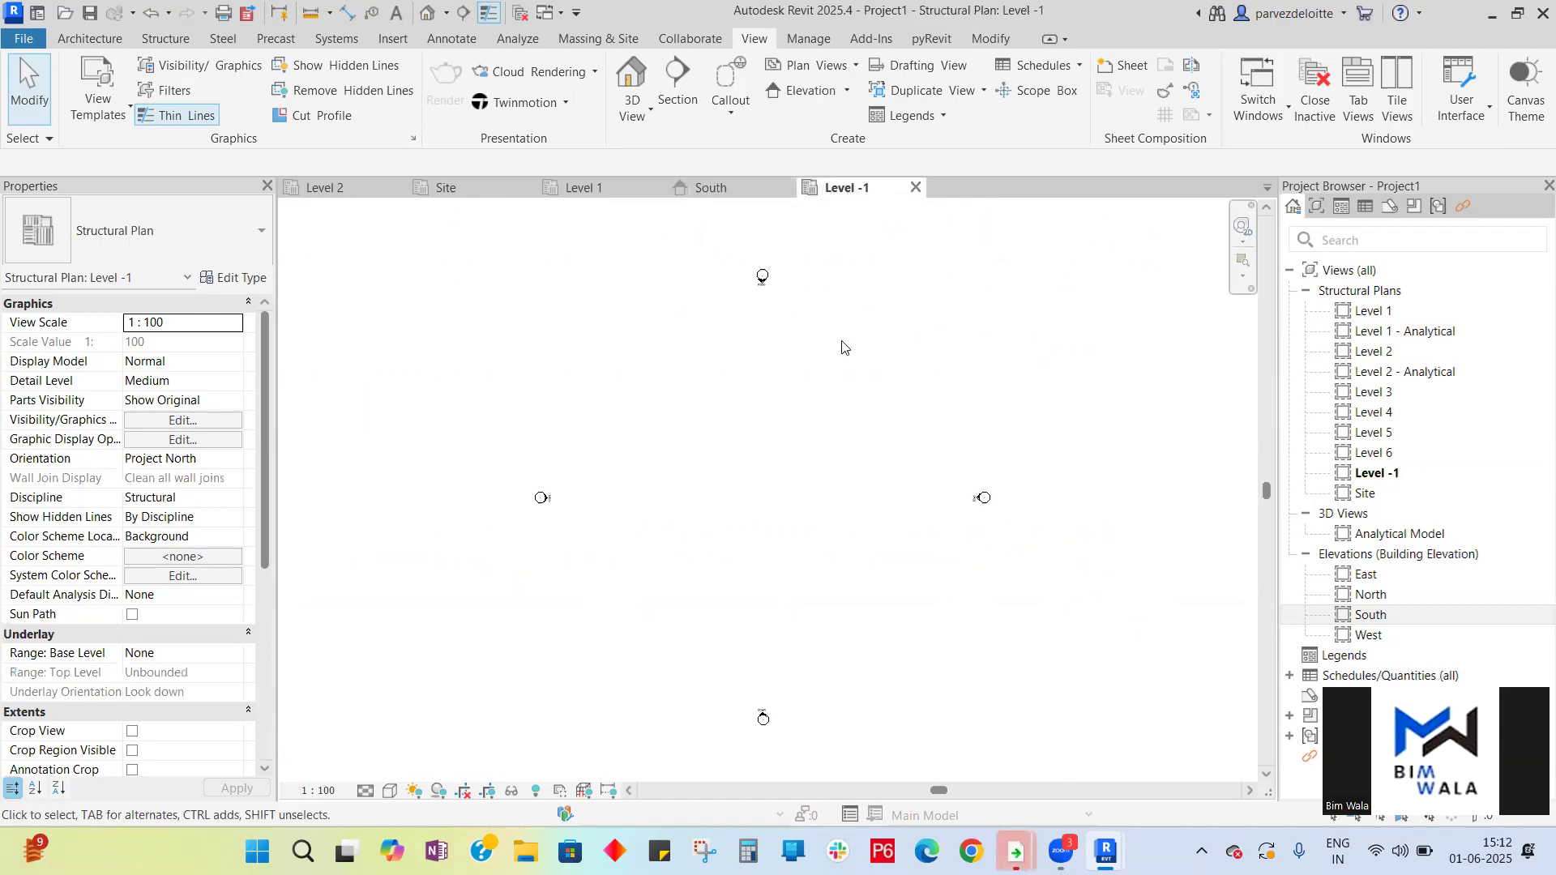
left_click(602, 195)
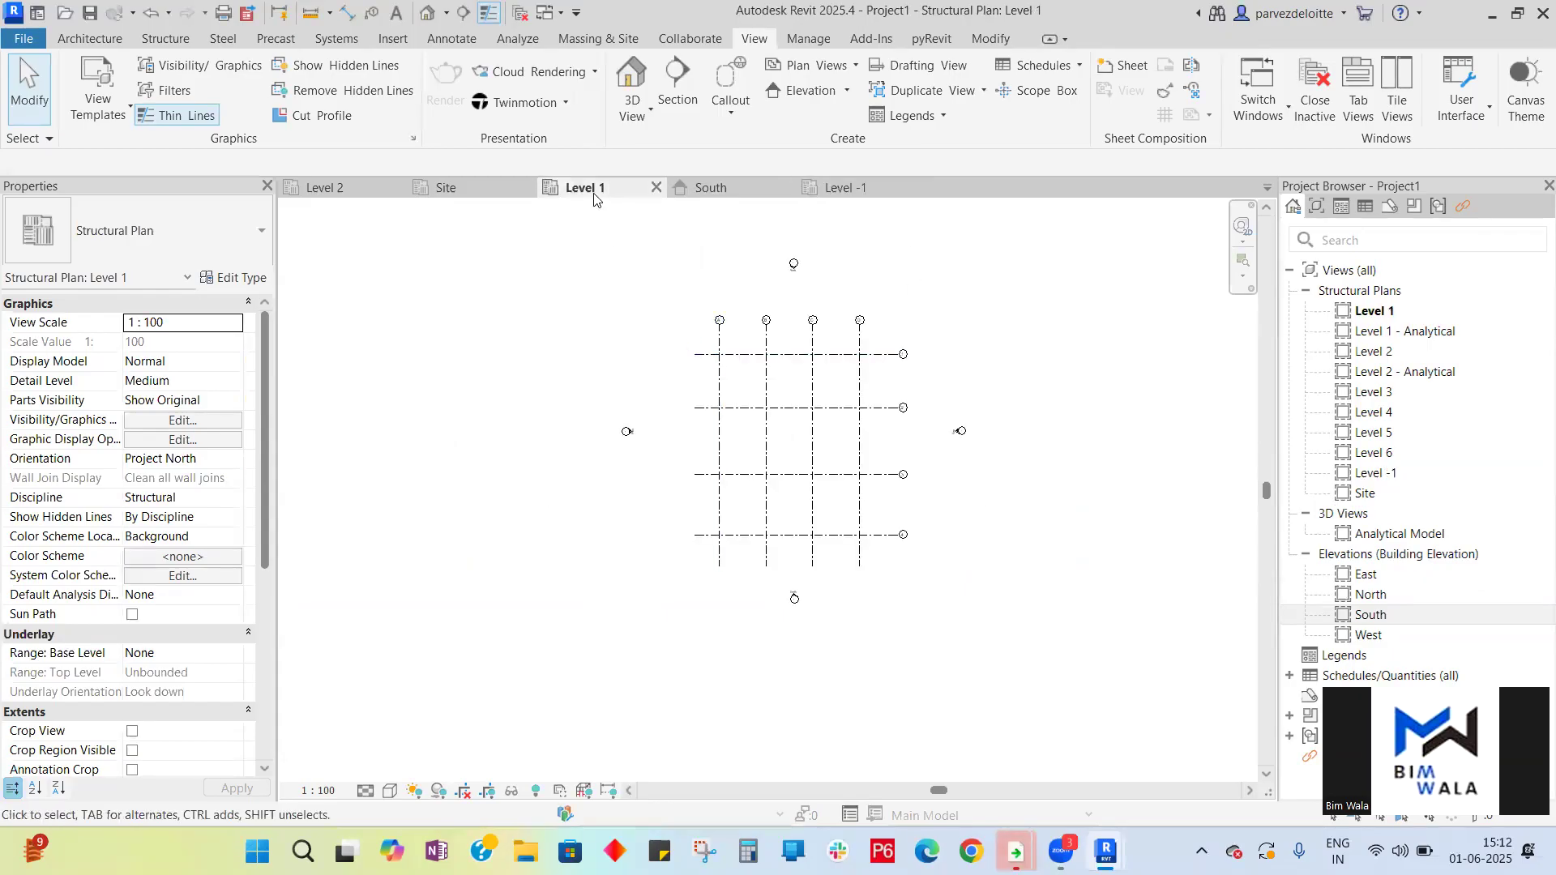
left_click(376, 194)
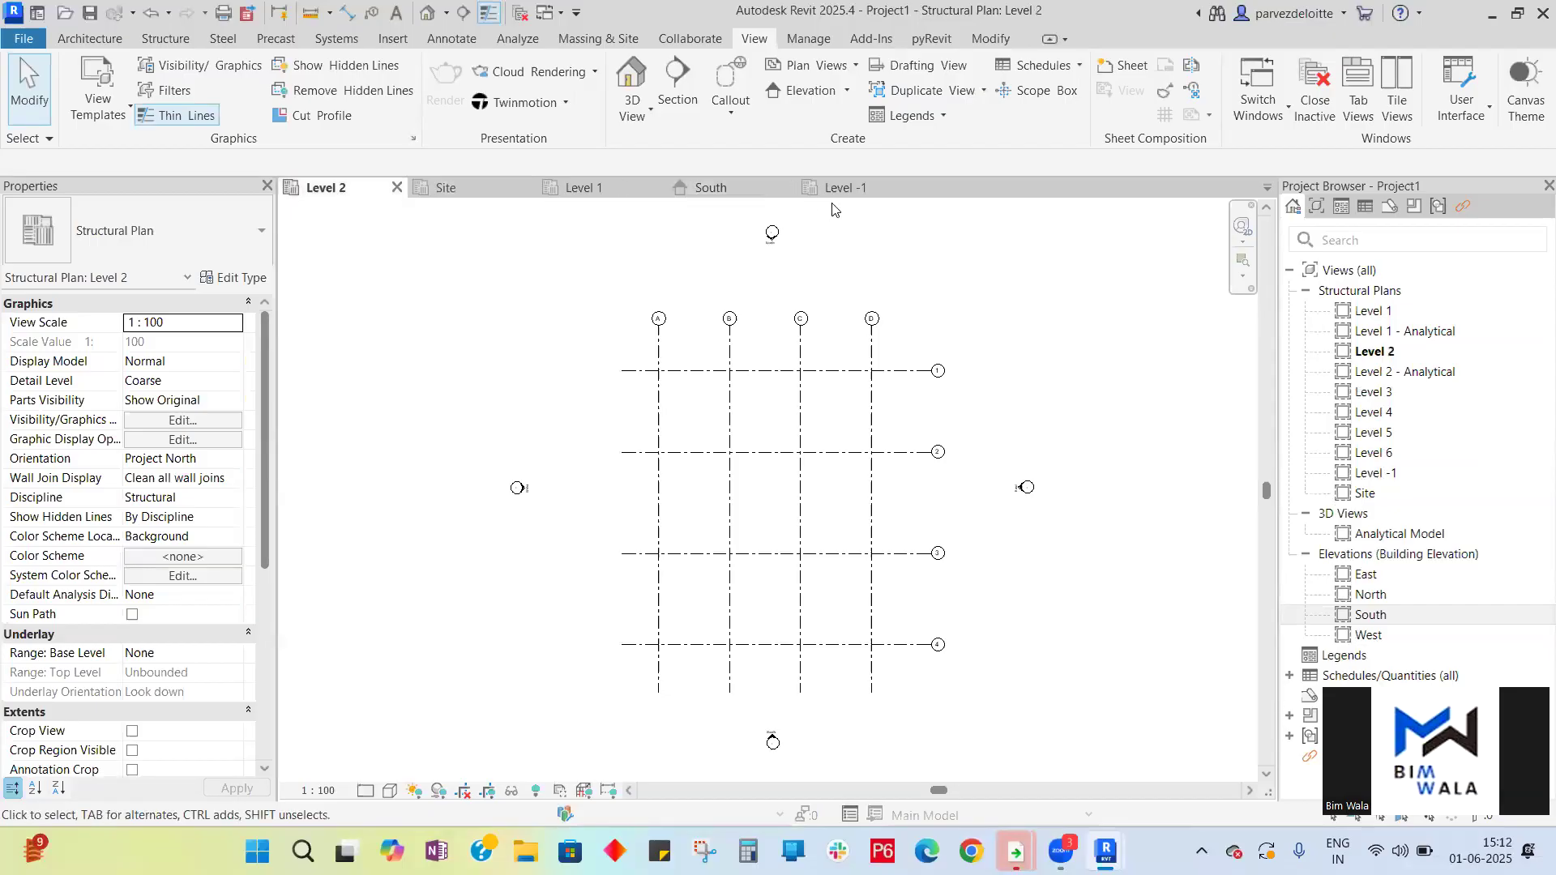
- Open the Level 3, Level 4 and Level 5 structural plans in turn to inspect their grids, and close their tabs
double_click(1393, 400)
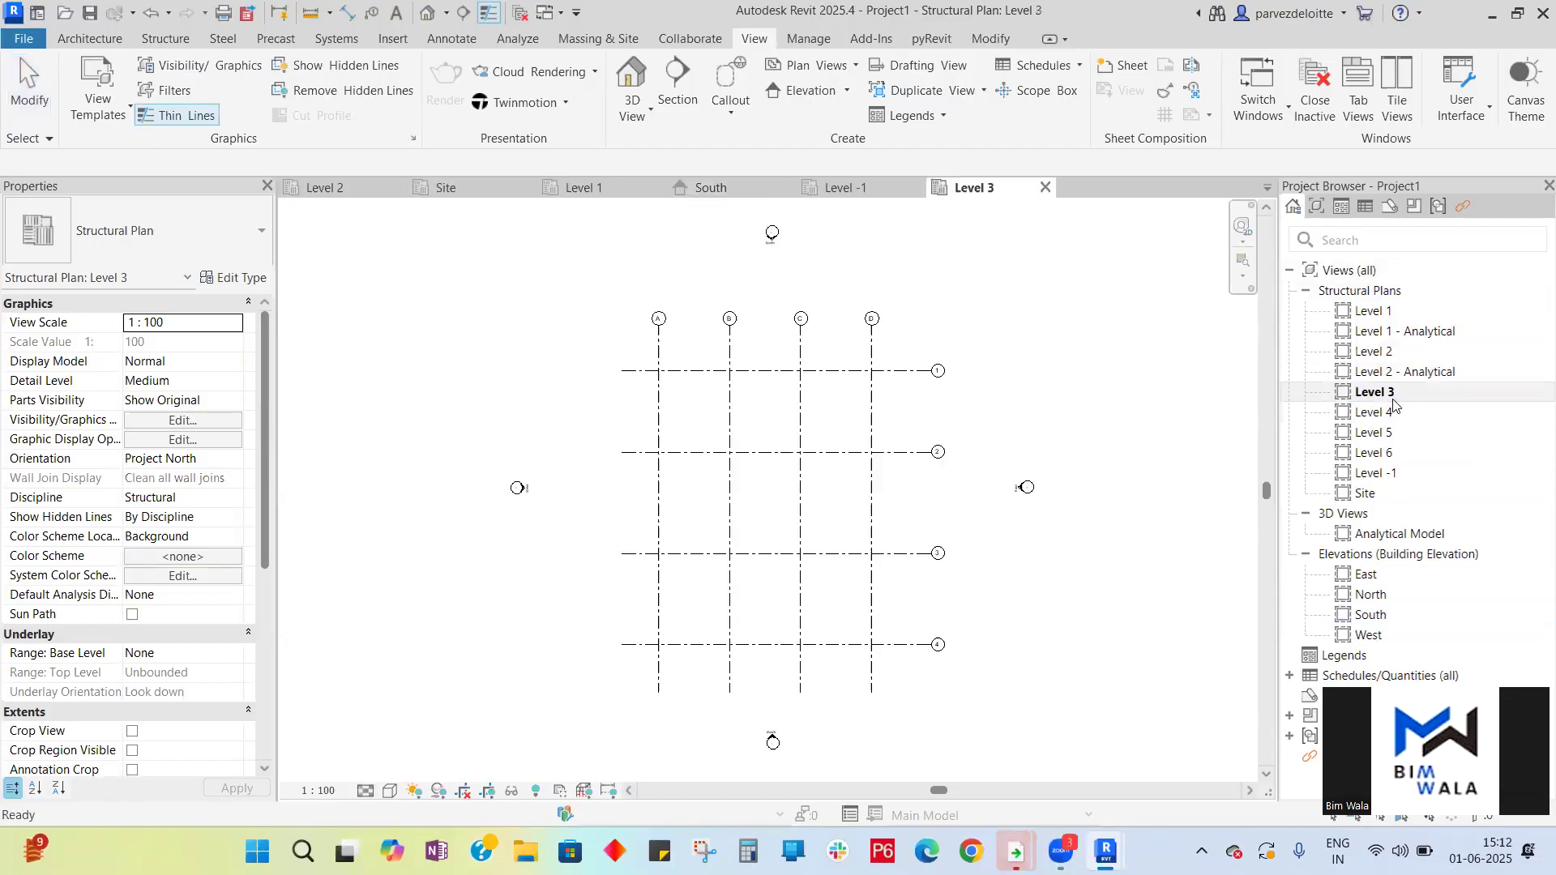
left_click(1381, 418)
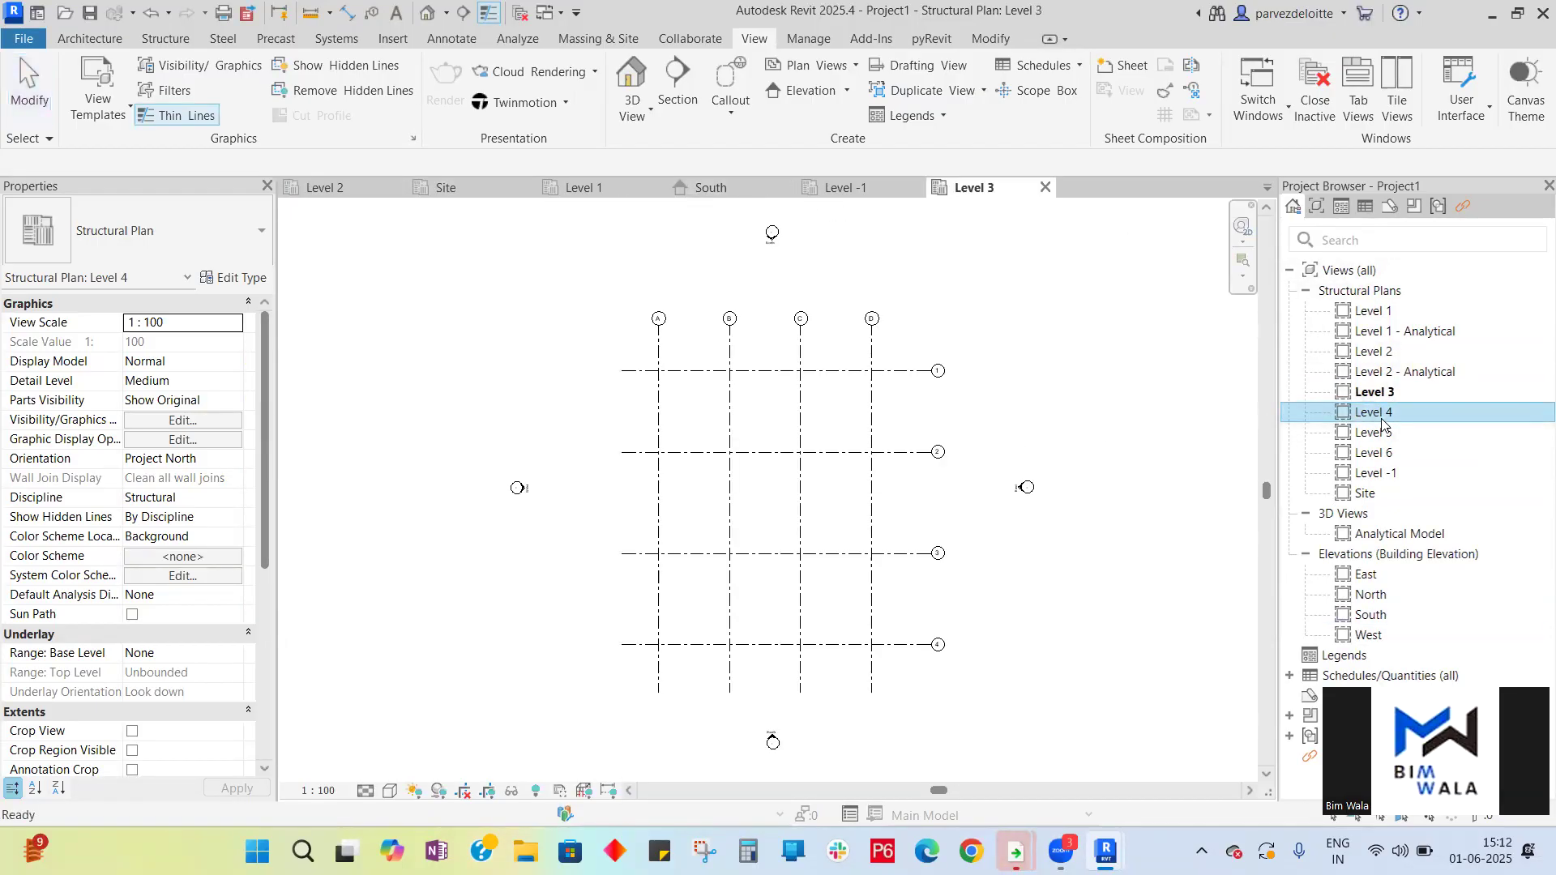
double_click(1382, 418)
left_click(1377, 436)
double_click(1376, 438)
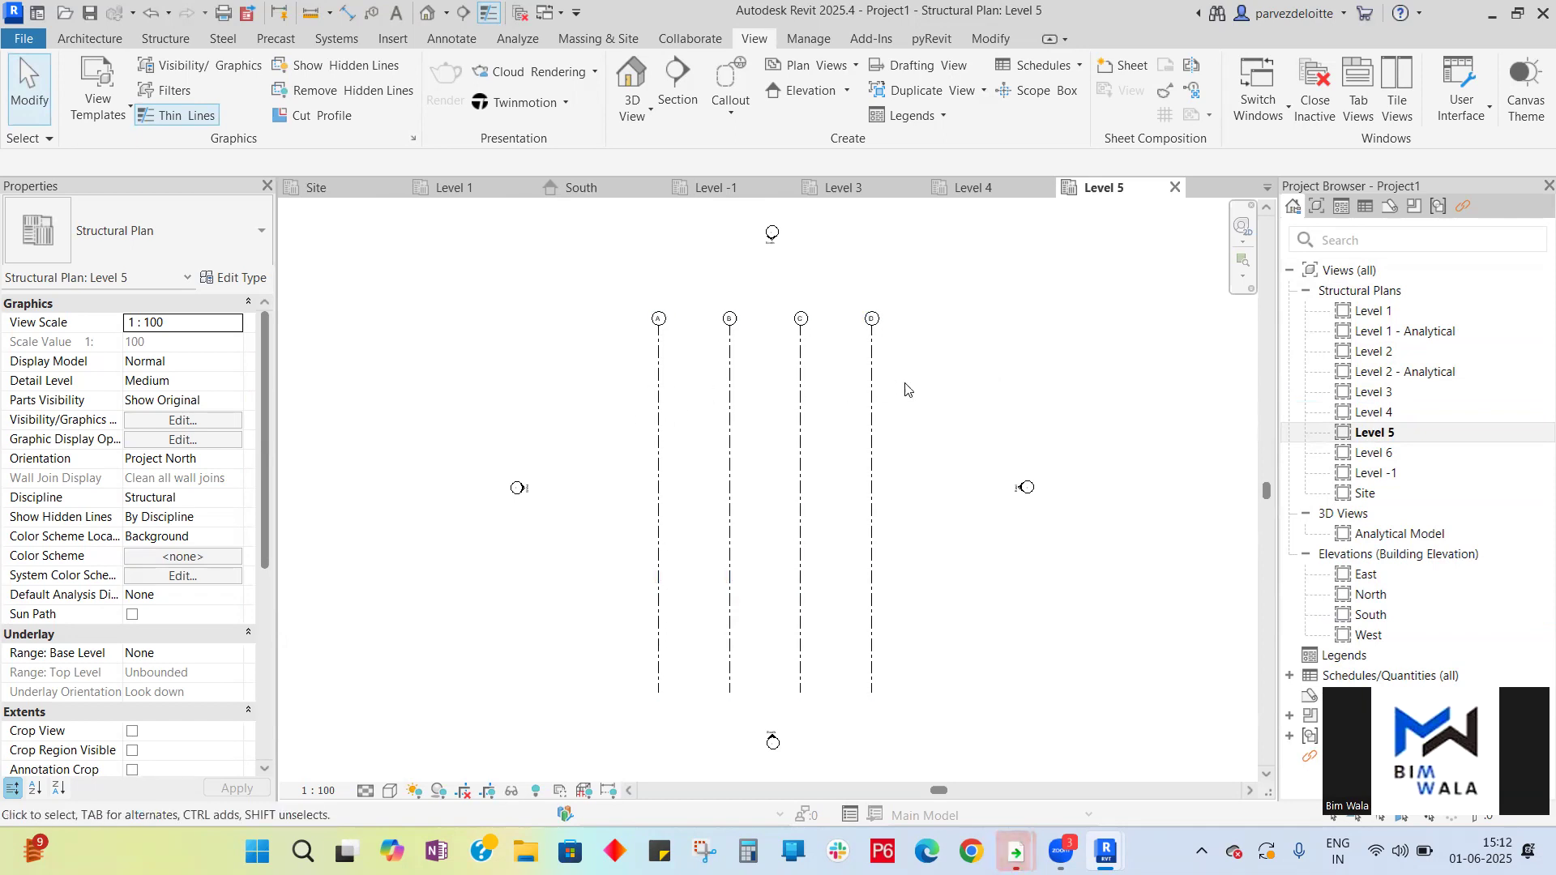
left_click(1175, 187)
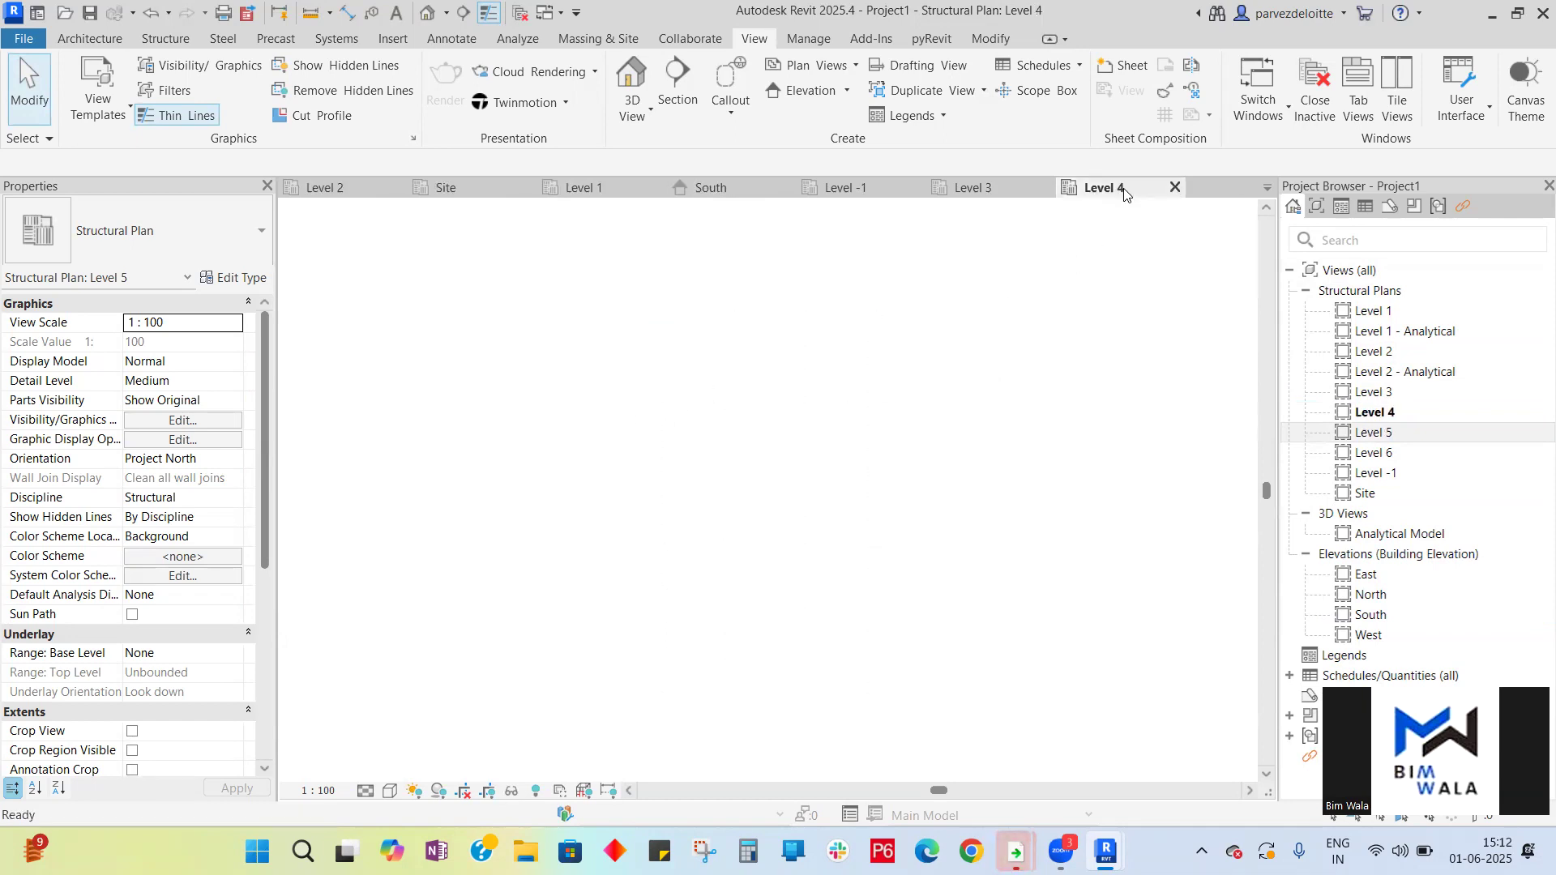
left_click(1175, 187)
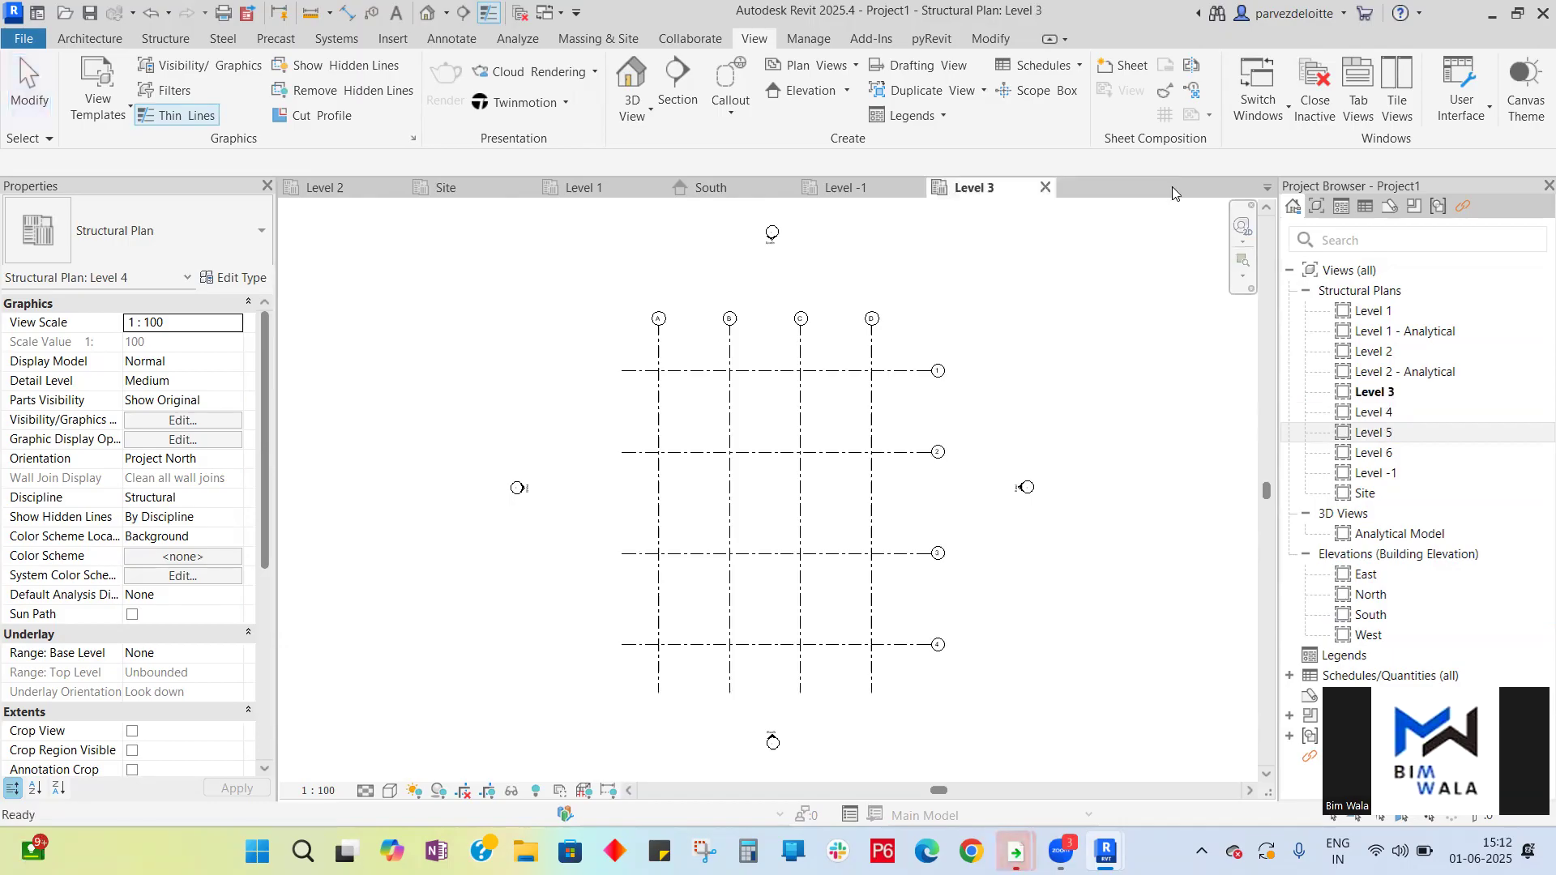
left_click(1045, 187)
left_click(713, 187)
- Inspect grid A's extents in the South elevation and the grids shown in the Level -1 plan
scroll(897, 382, "down", 3)
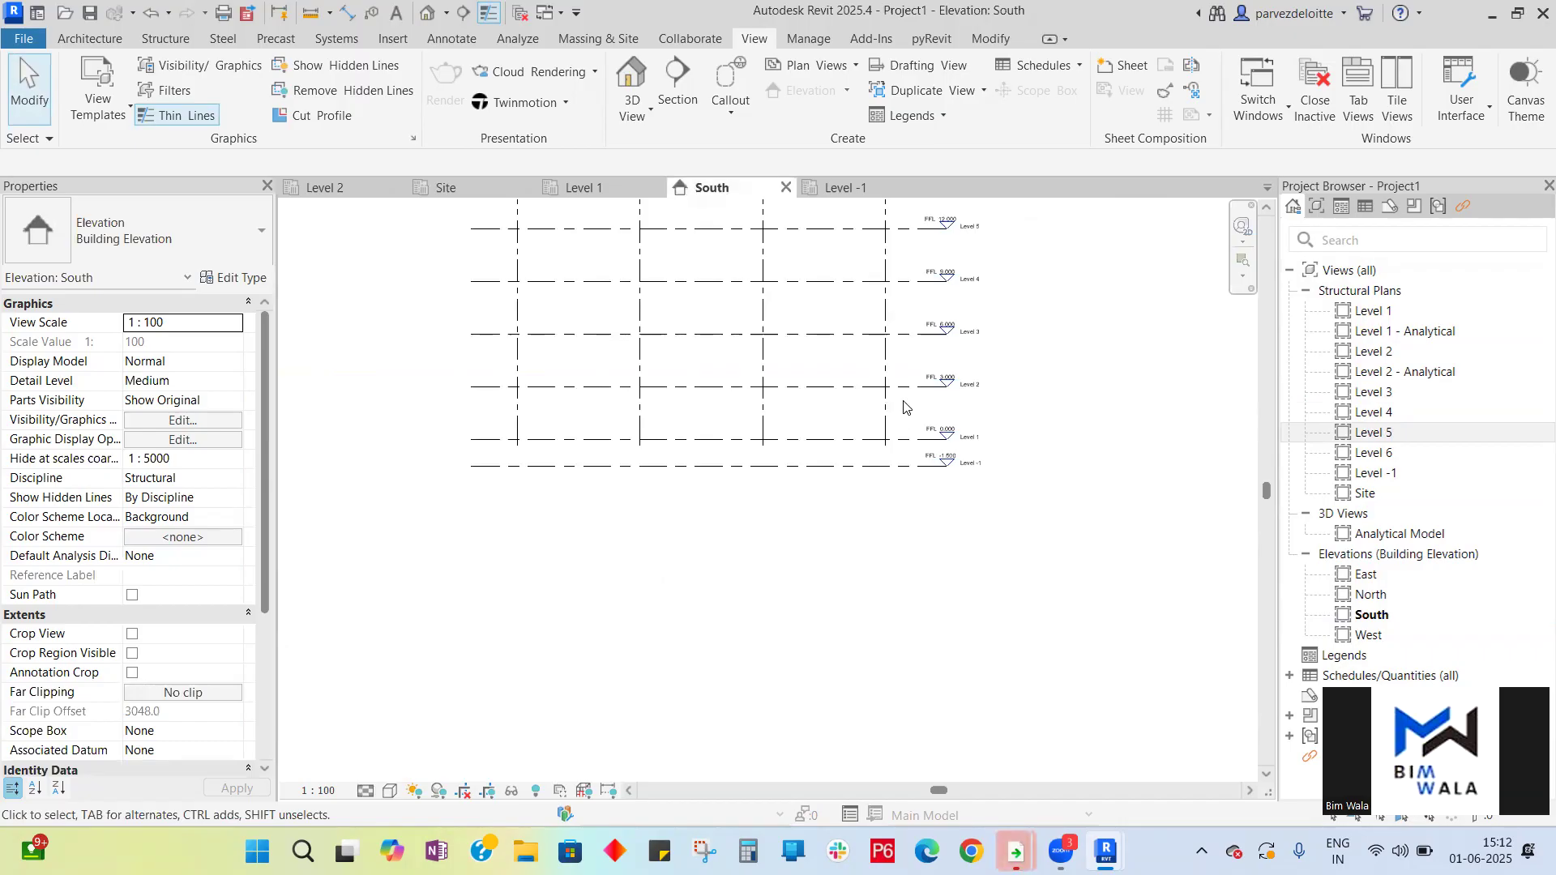
left_click_drag(904, 405, 519, 509)
left_click(518, 424)
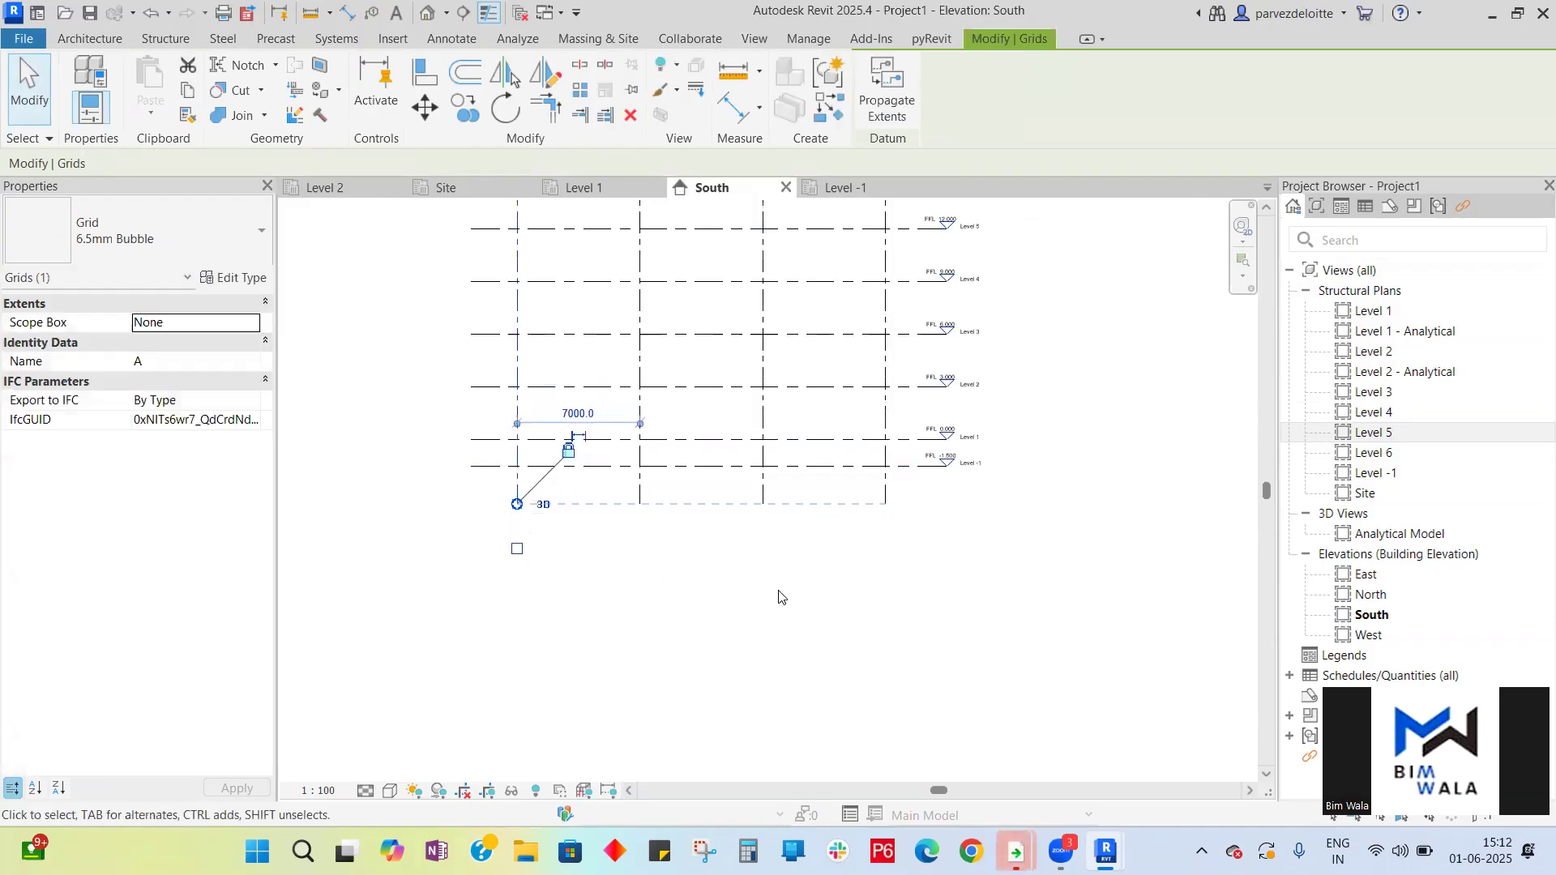
left_click(818, 608)
scroll(1020, 624, "down", 2)
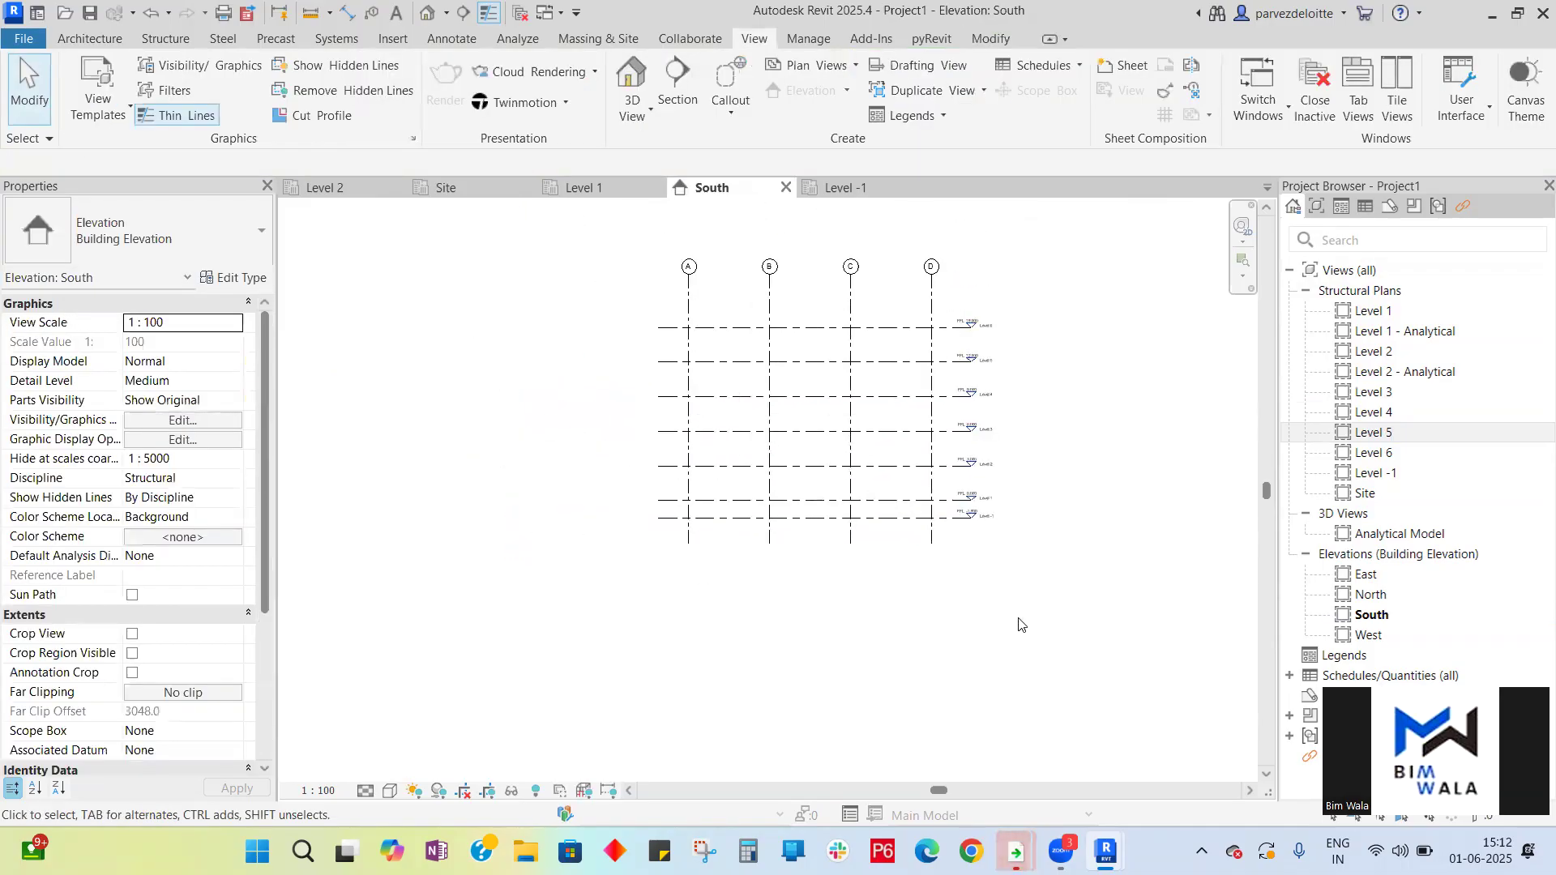
left_click(845, 188)
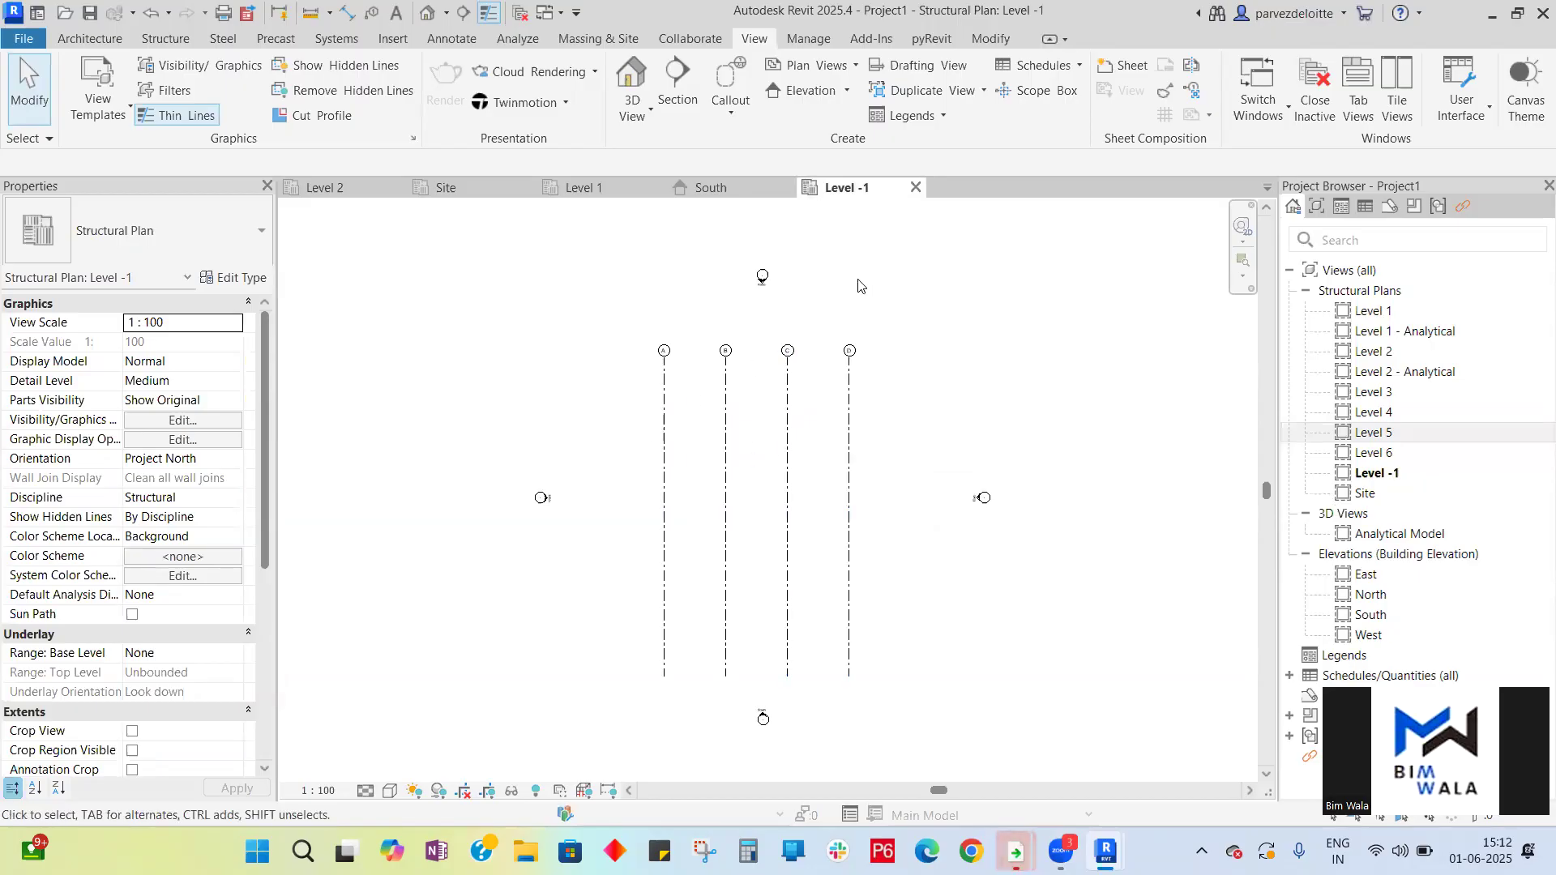
left_click(697, 190)
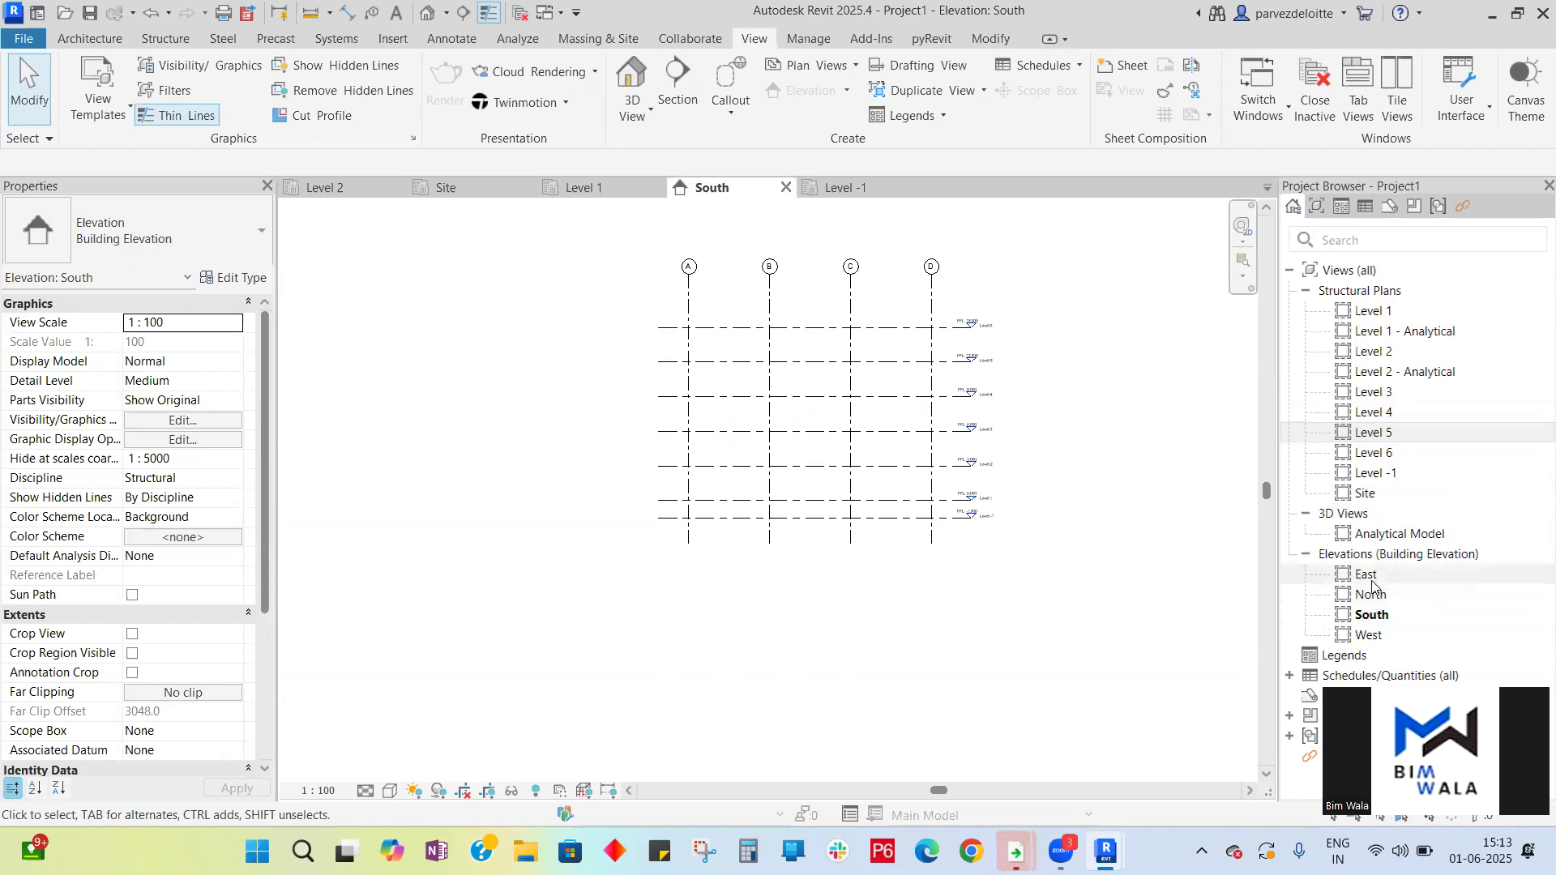
- In the East elevation, extend grids 1–4 upward above the top level and downward below Level -1
double_click(1367, 575)
scroll(884, 496, "down", 2)
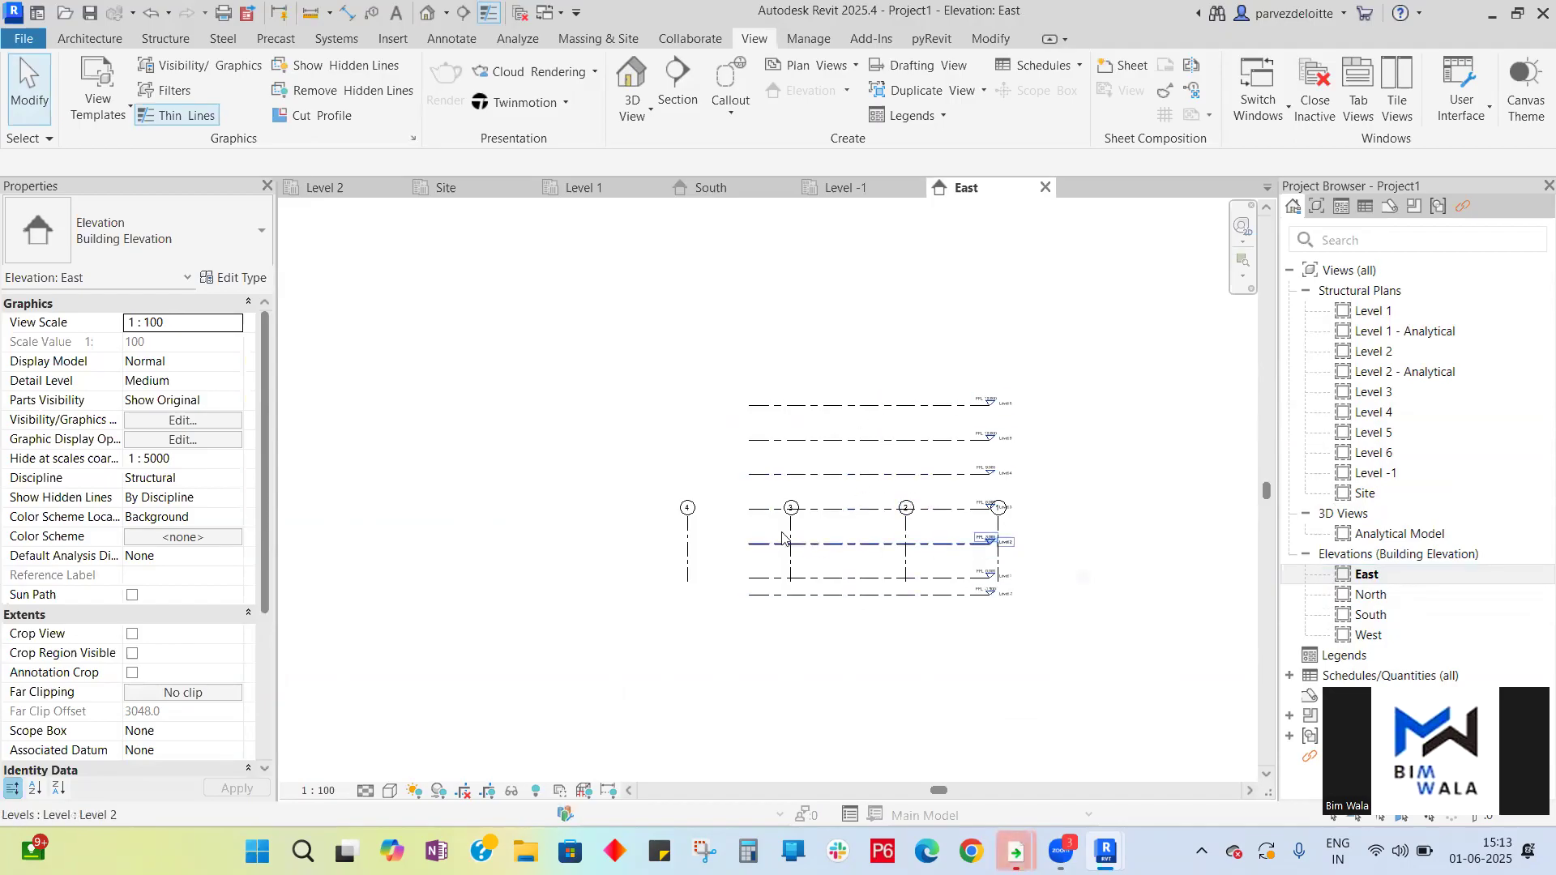
scroll(974, 438, "up", 2)
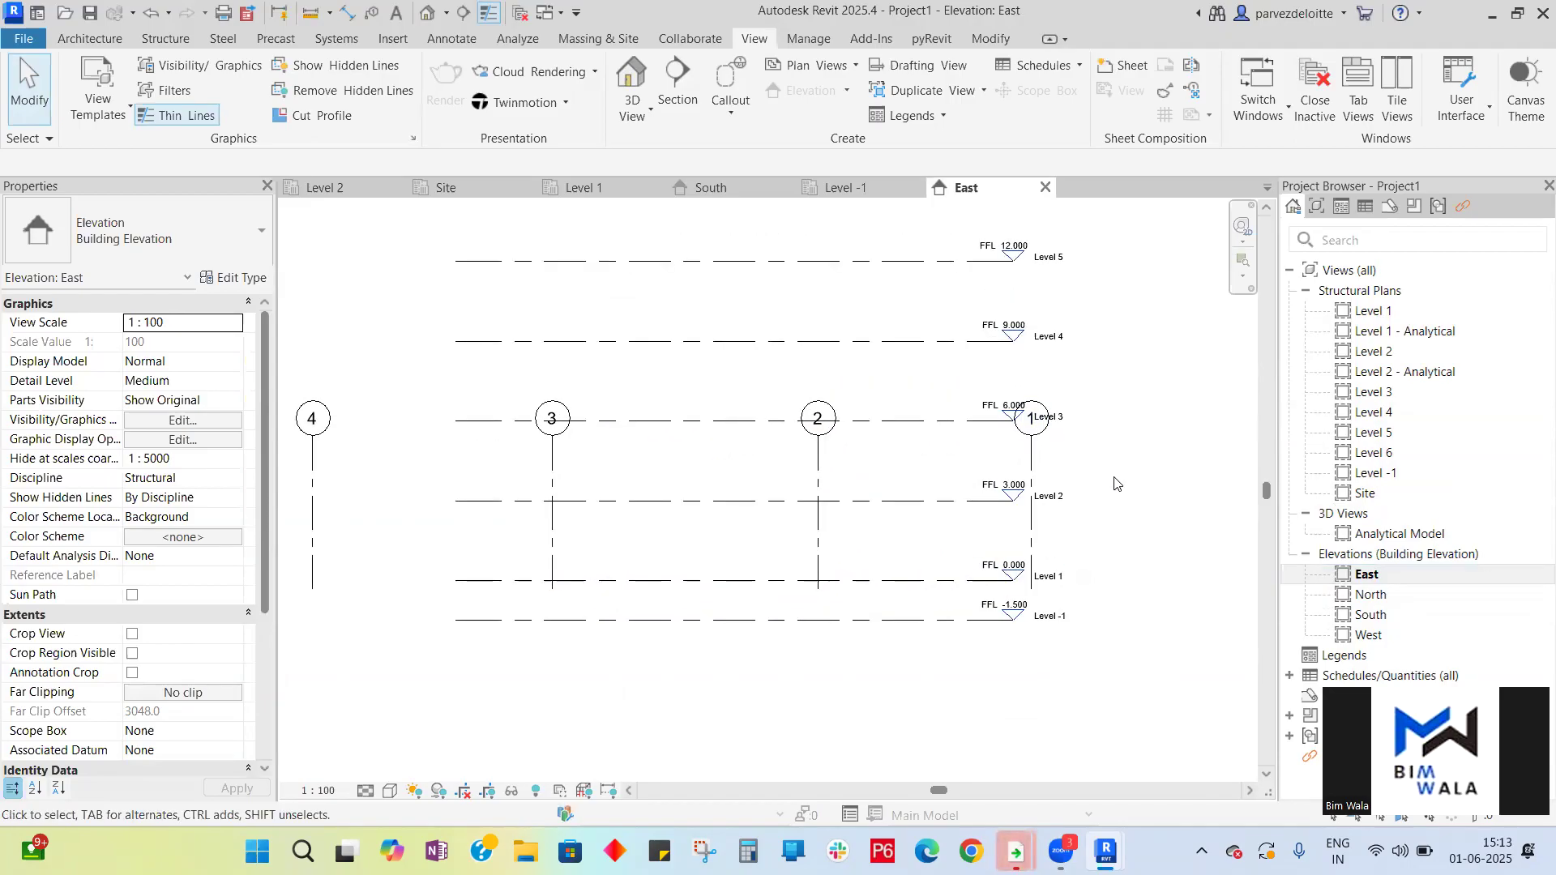
left_click_drag(1112, 474, 570, 480)
scroll(599, 598, "down", 3)
scroll(603, 494, "up", 3)
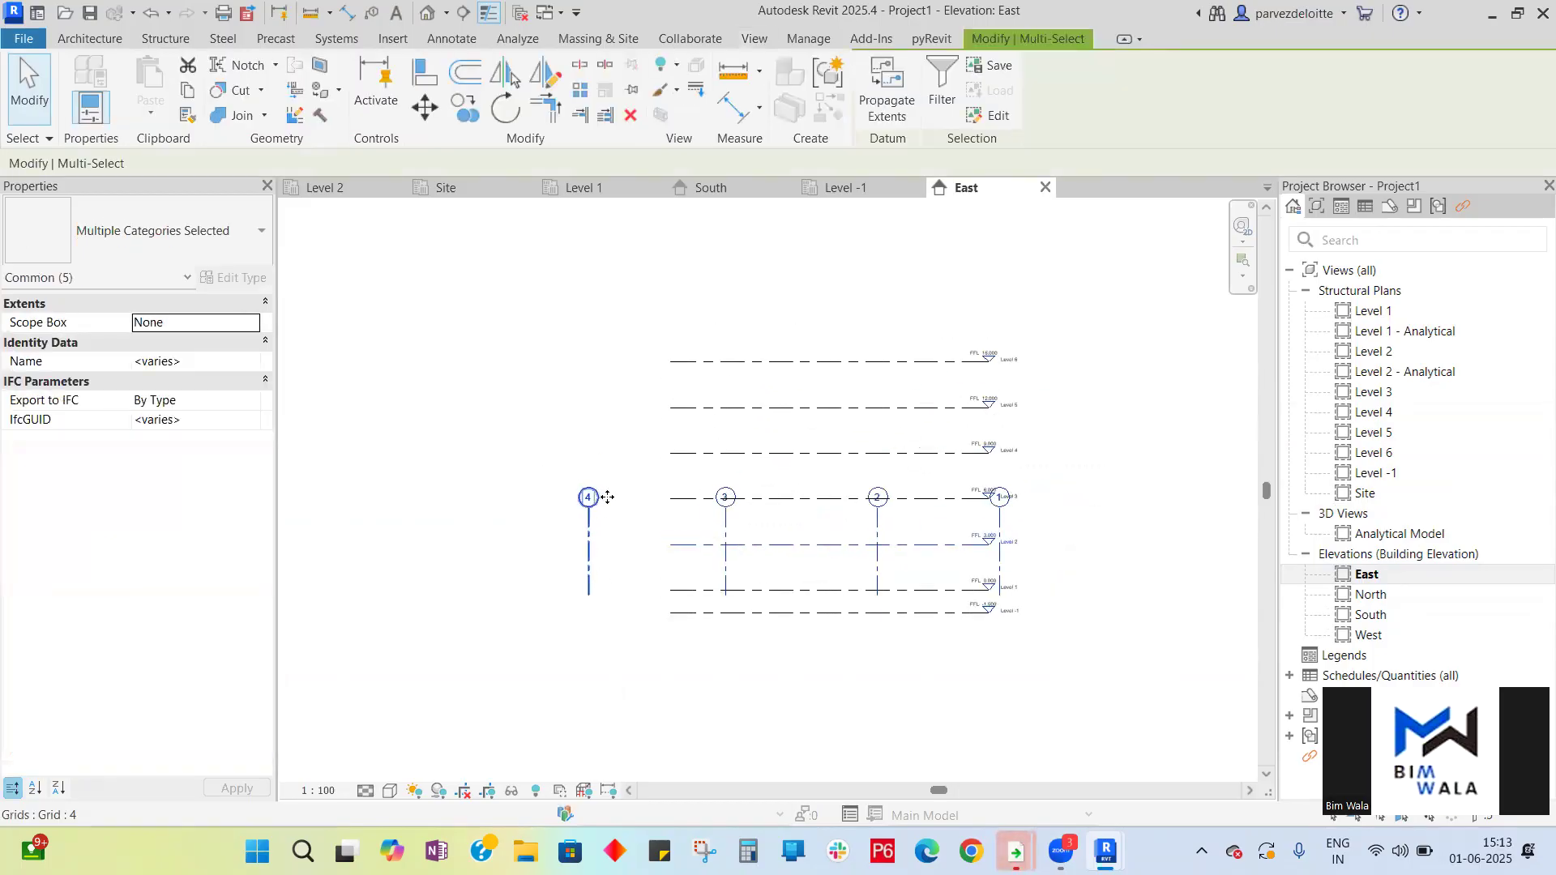
left_click(586, 532)
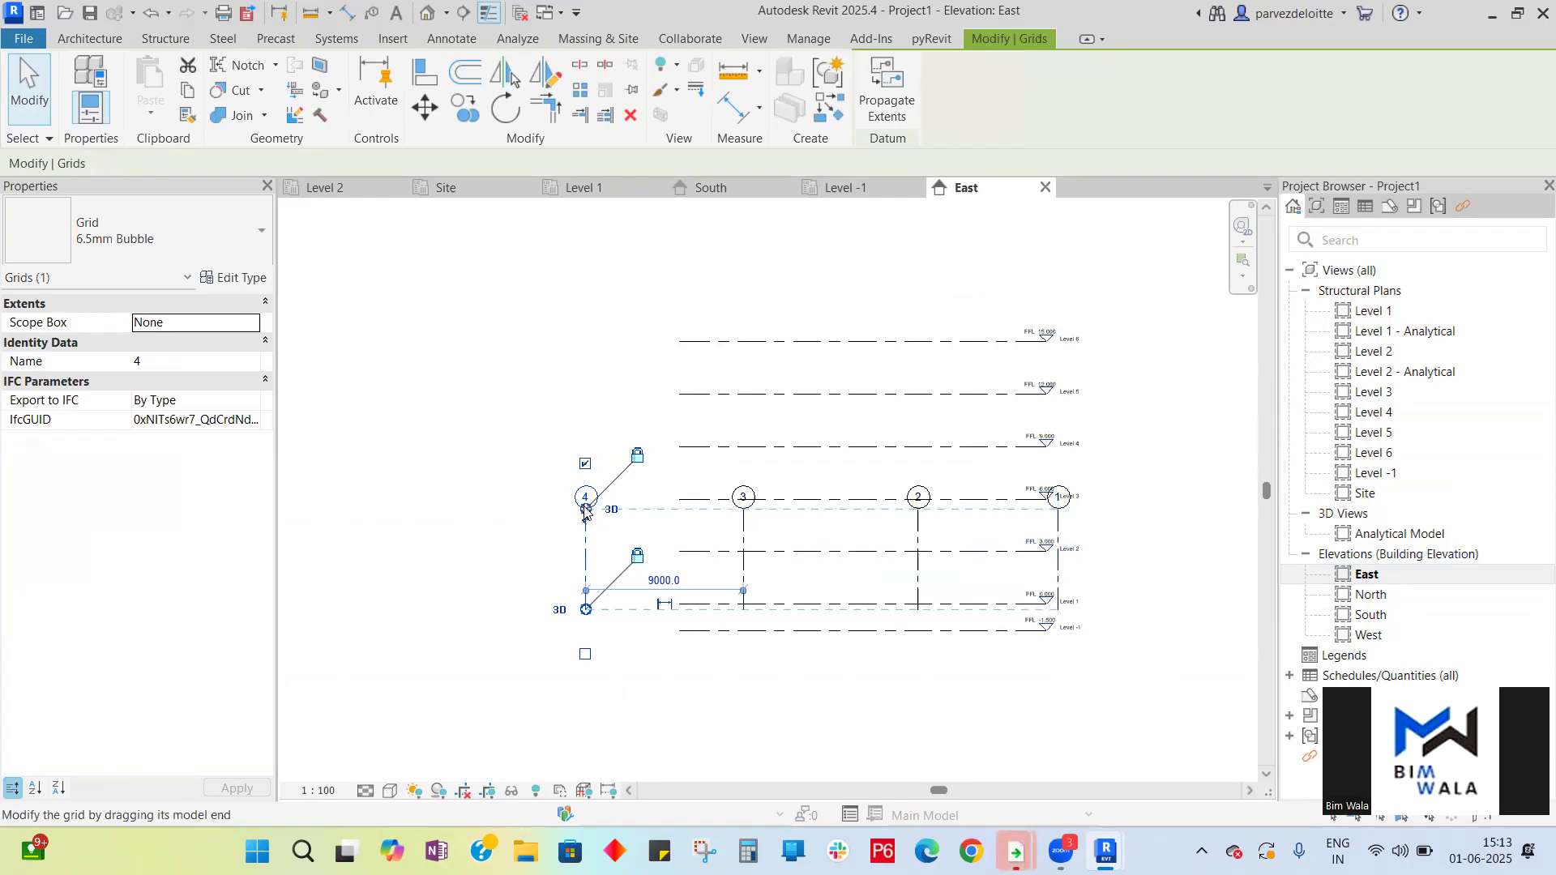
left_click_drag(601, 381, 601, 233)
left_click_drag(586, 609, 586, 664)
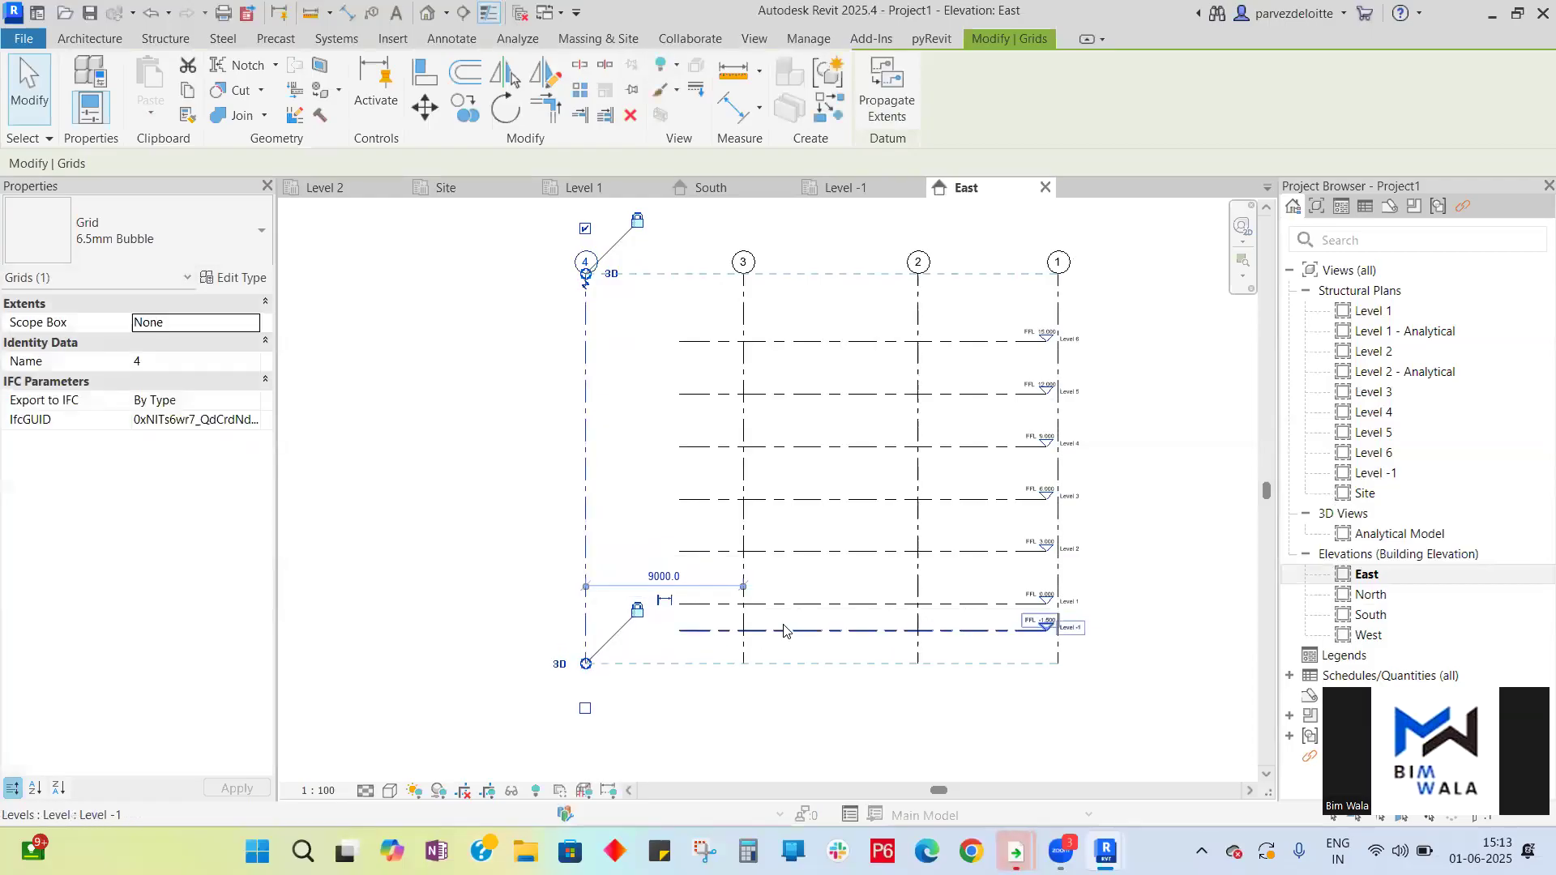
left_click(1139, 622)
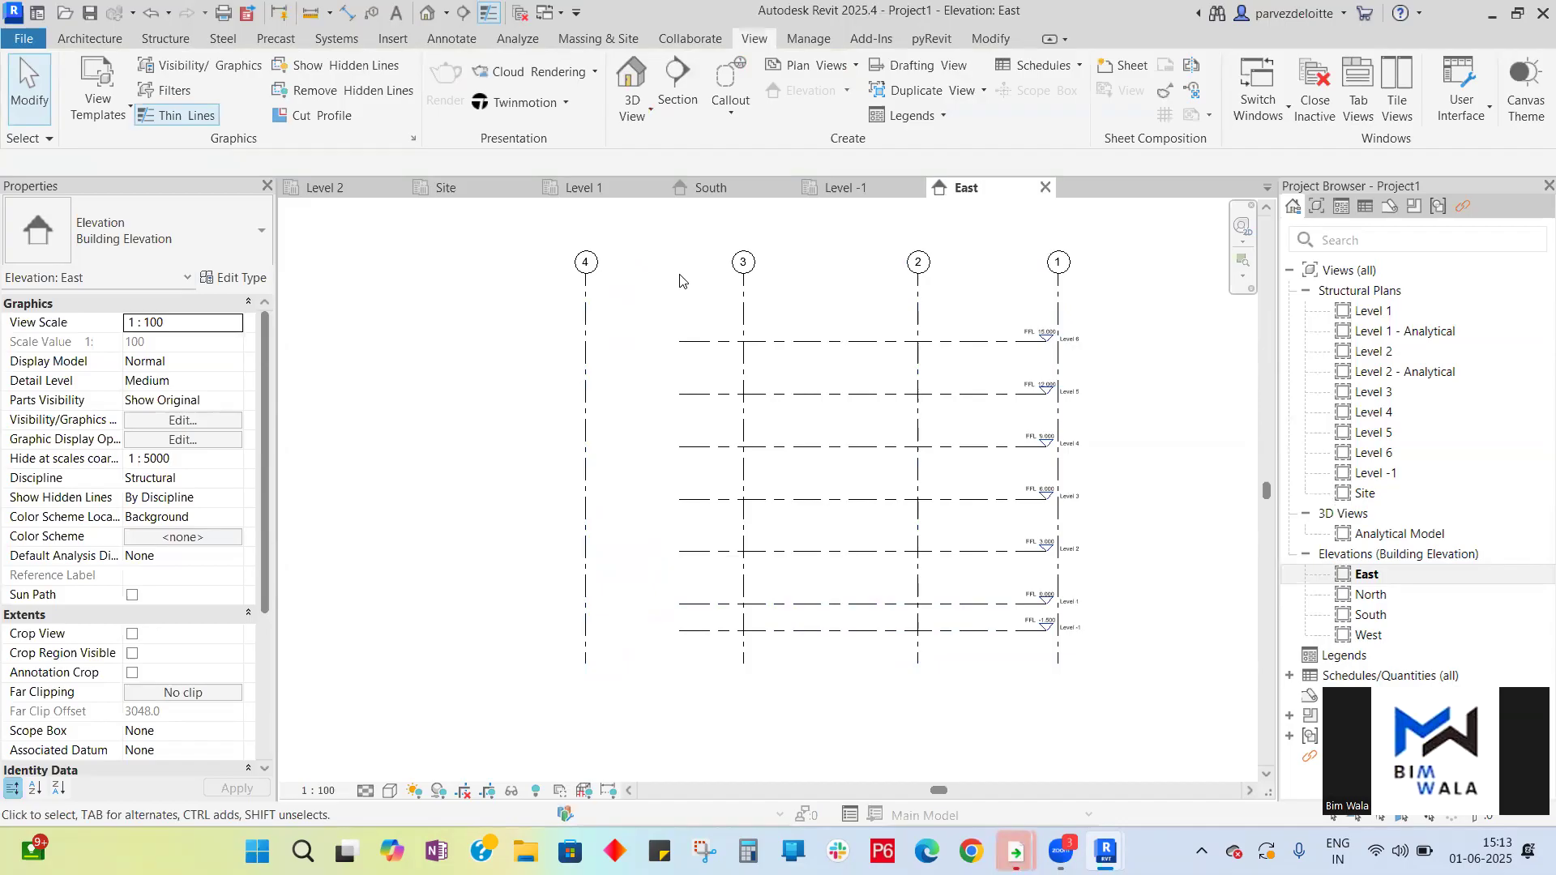
- Extend the level lines in the East elevation leftward past grid 4 and rightward beyond grid 1
left_click_drag(843, 660, 798, 296)
left_click(684, 341)
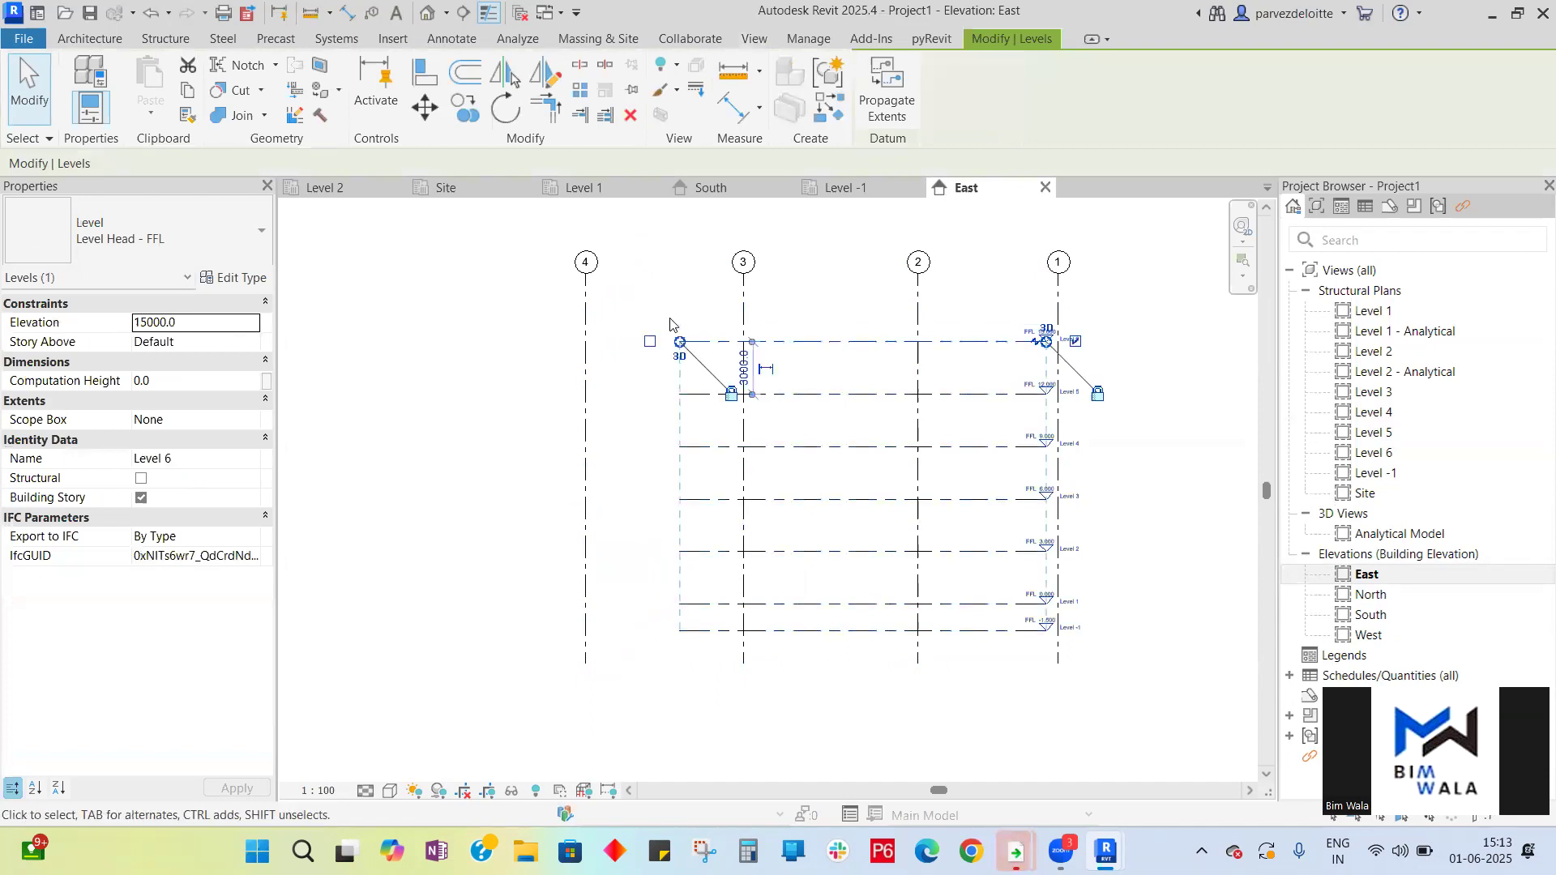
left_click_drag(680, 341, 497, 316)
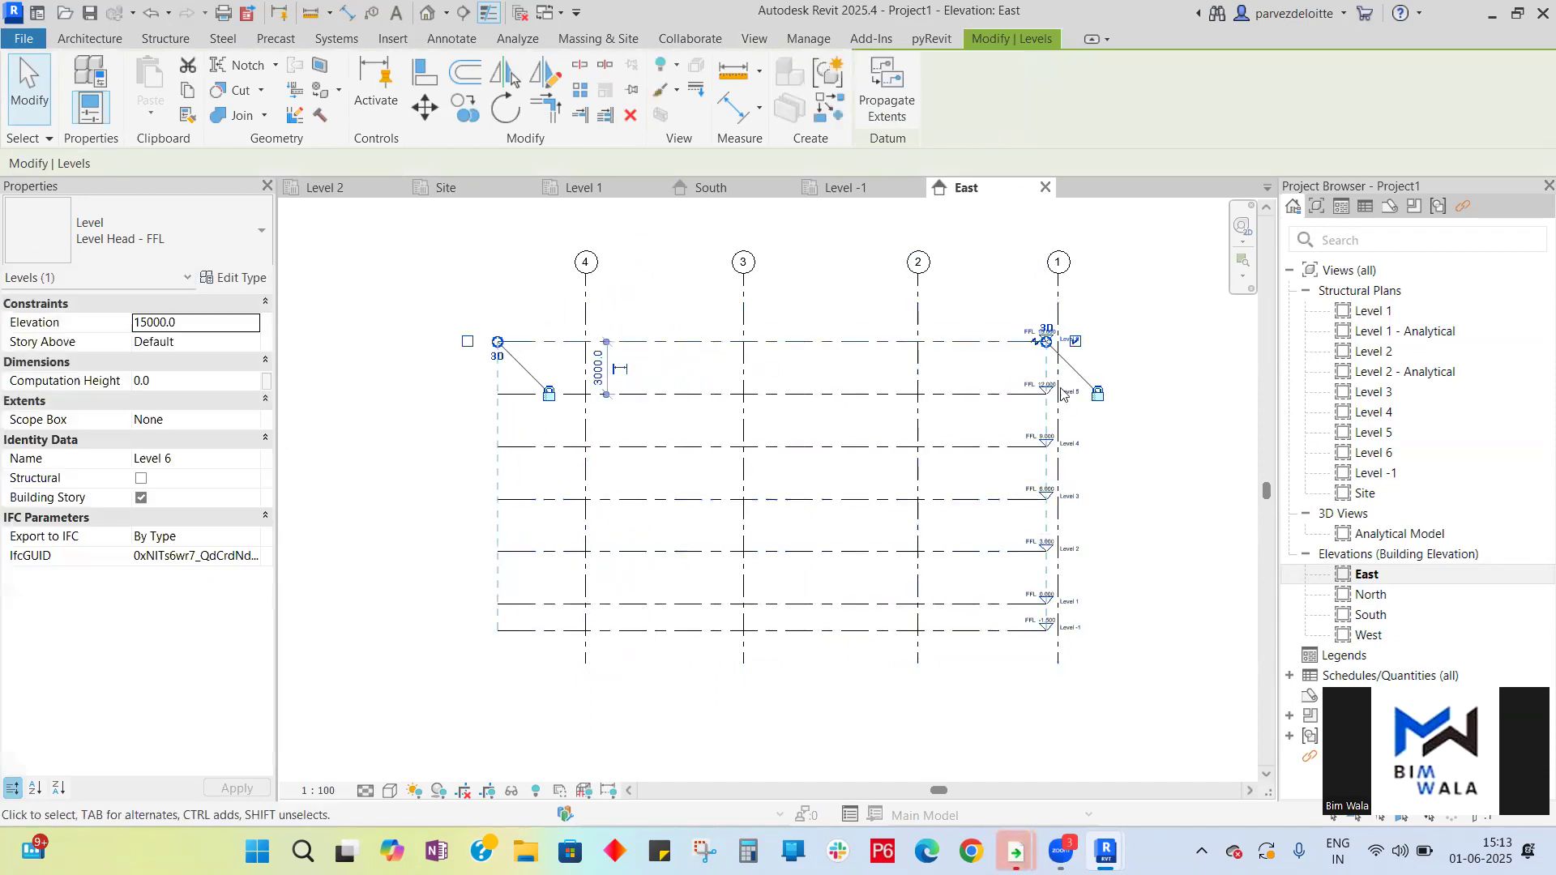
left_click_drag(1045, 343, 1141, 341)
left_click(991, 674)
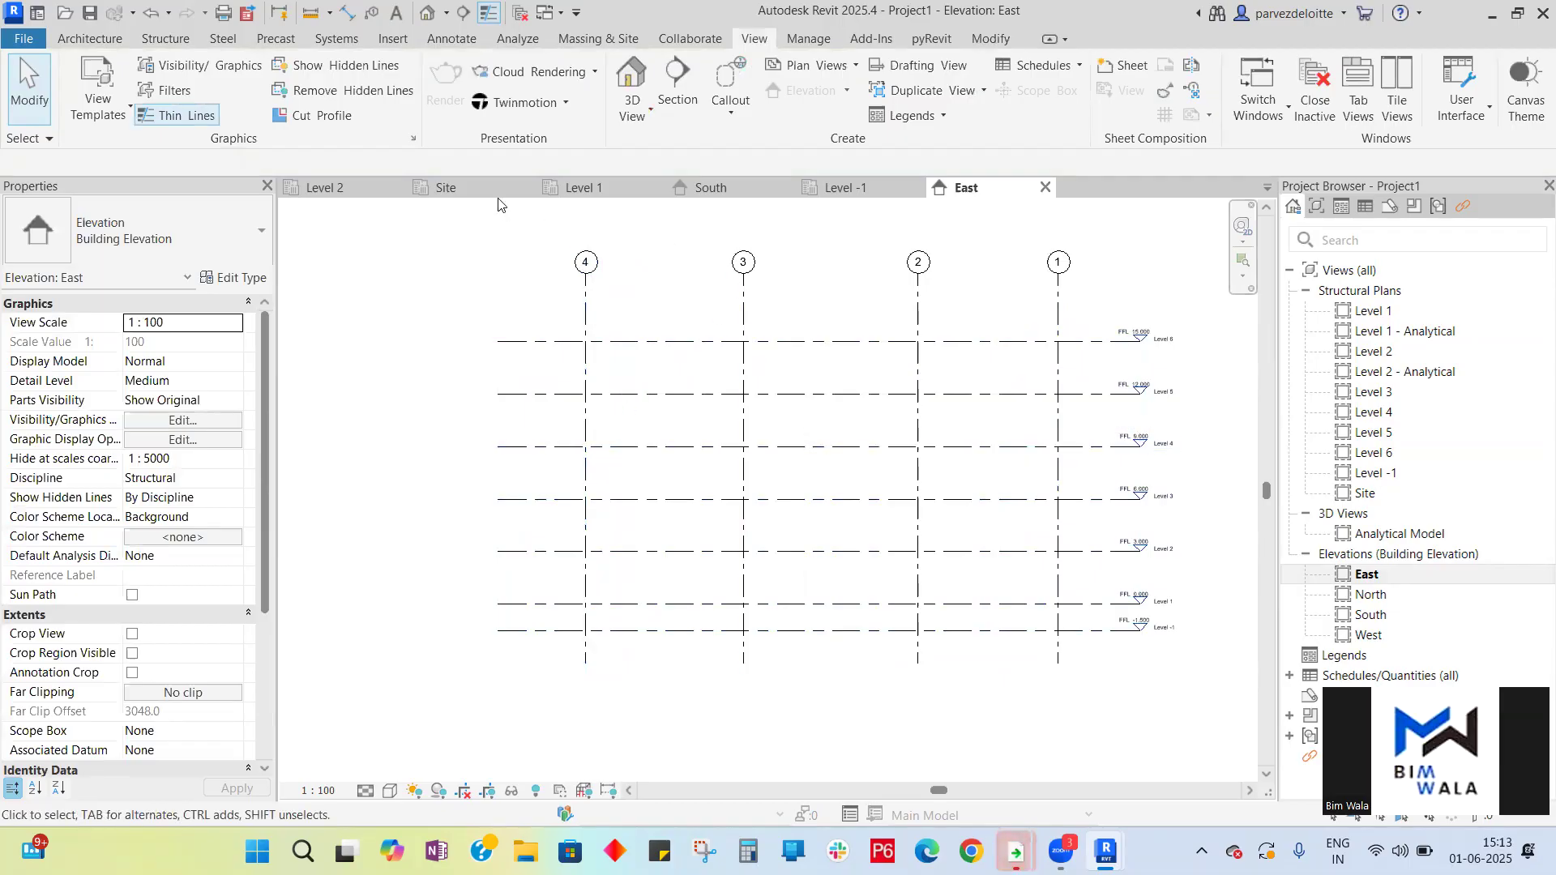
- Review the Level 1 plan and the South elevation
left_click(619, 189)
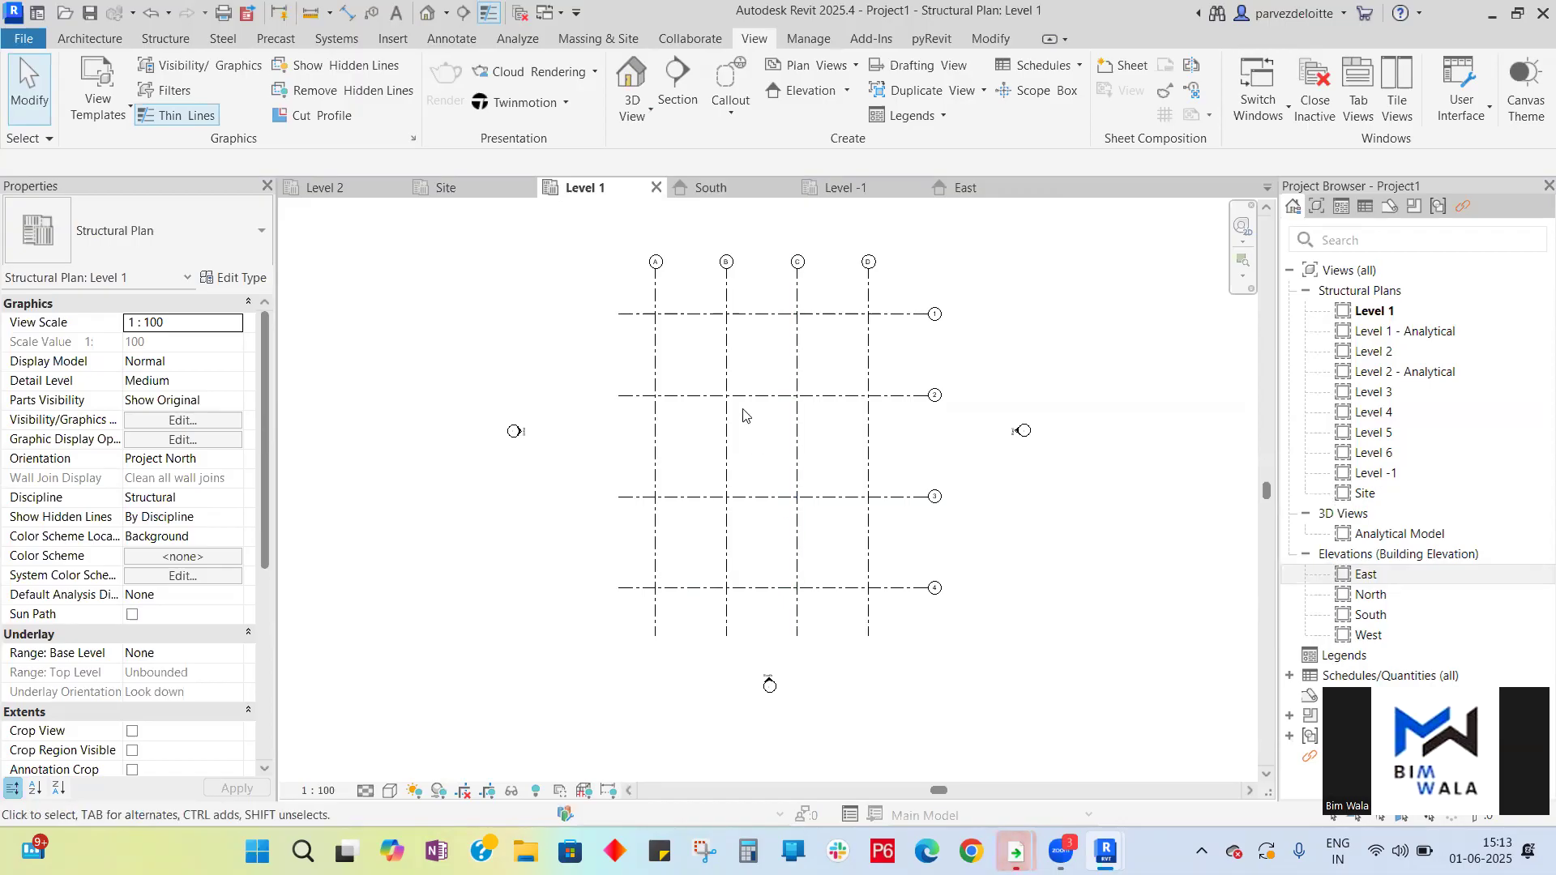
left_click(711, 188)
scroll(882, 254, "up", 2)
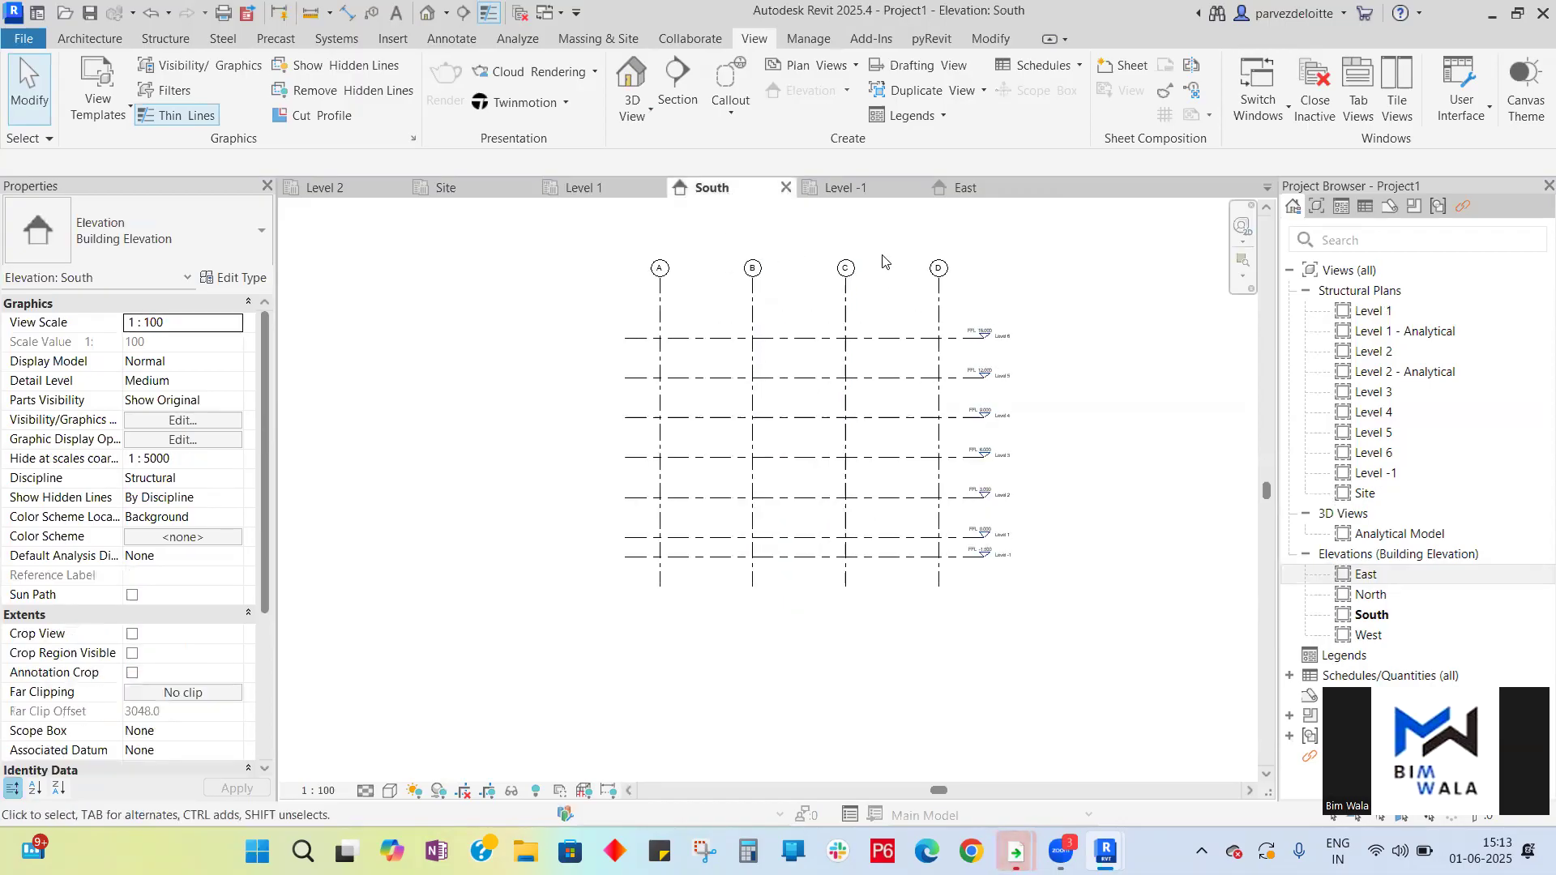
- Adjust the top ends of grids A–D in the South elevation
left_click_drag(970, 325, 601, 350)
left_click_drag(626, 306, 626, 390)
left_click(983, 364)
- Open the Level 6 plan from its level head and compare its grids with the Level 1 plan
scroll(964, 362, "up", 4)
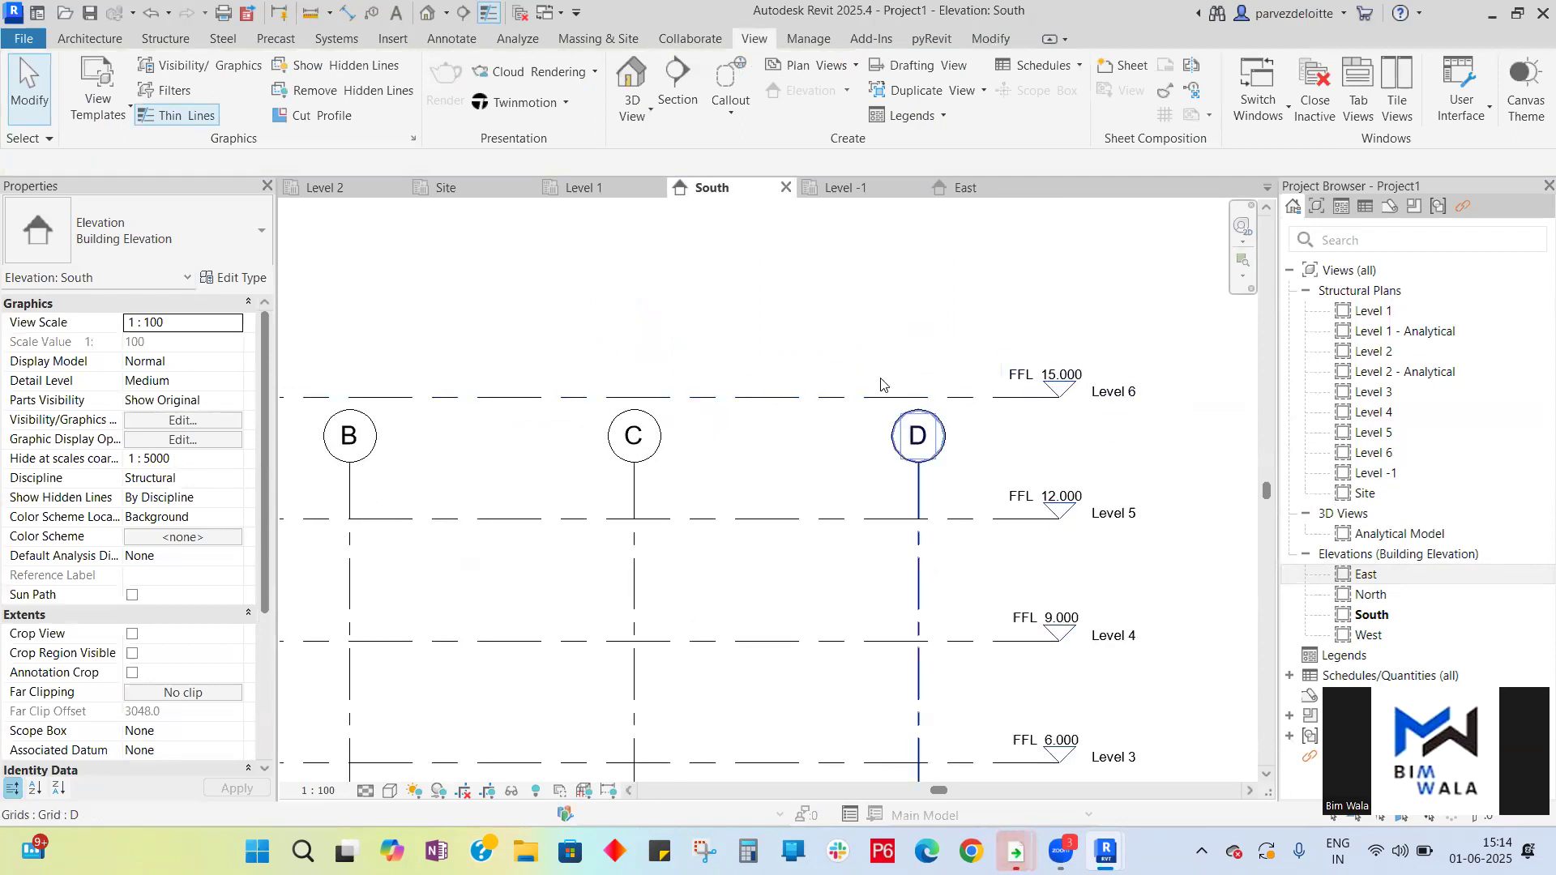
scroll(887, 385, "down", 1)
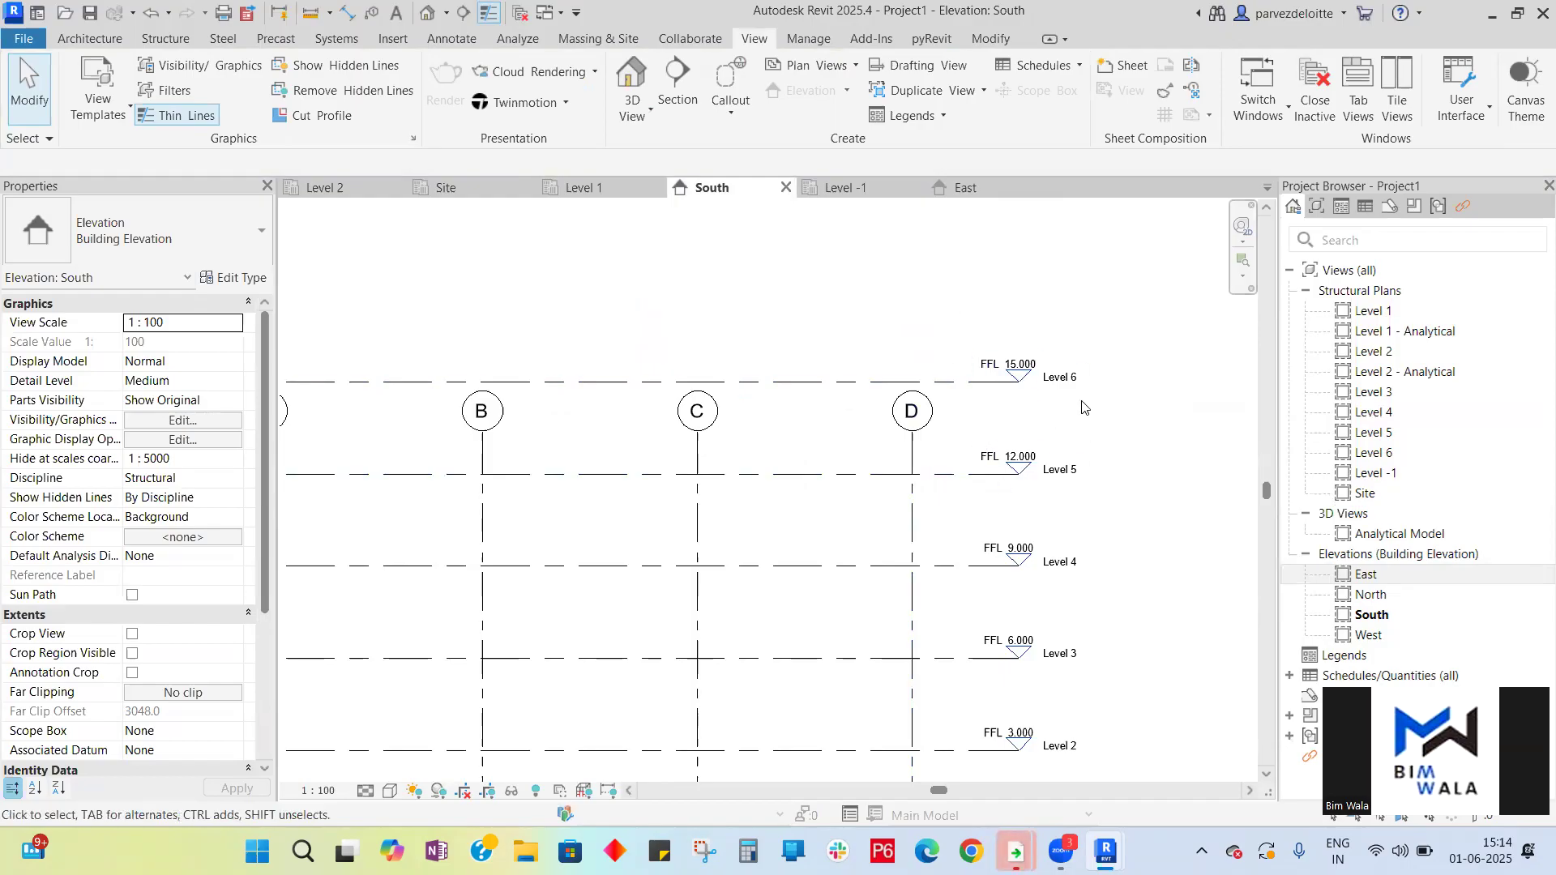
scroll(1102, 425, "down", 2)
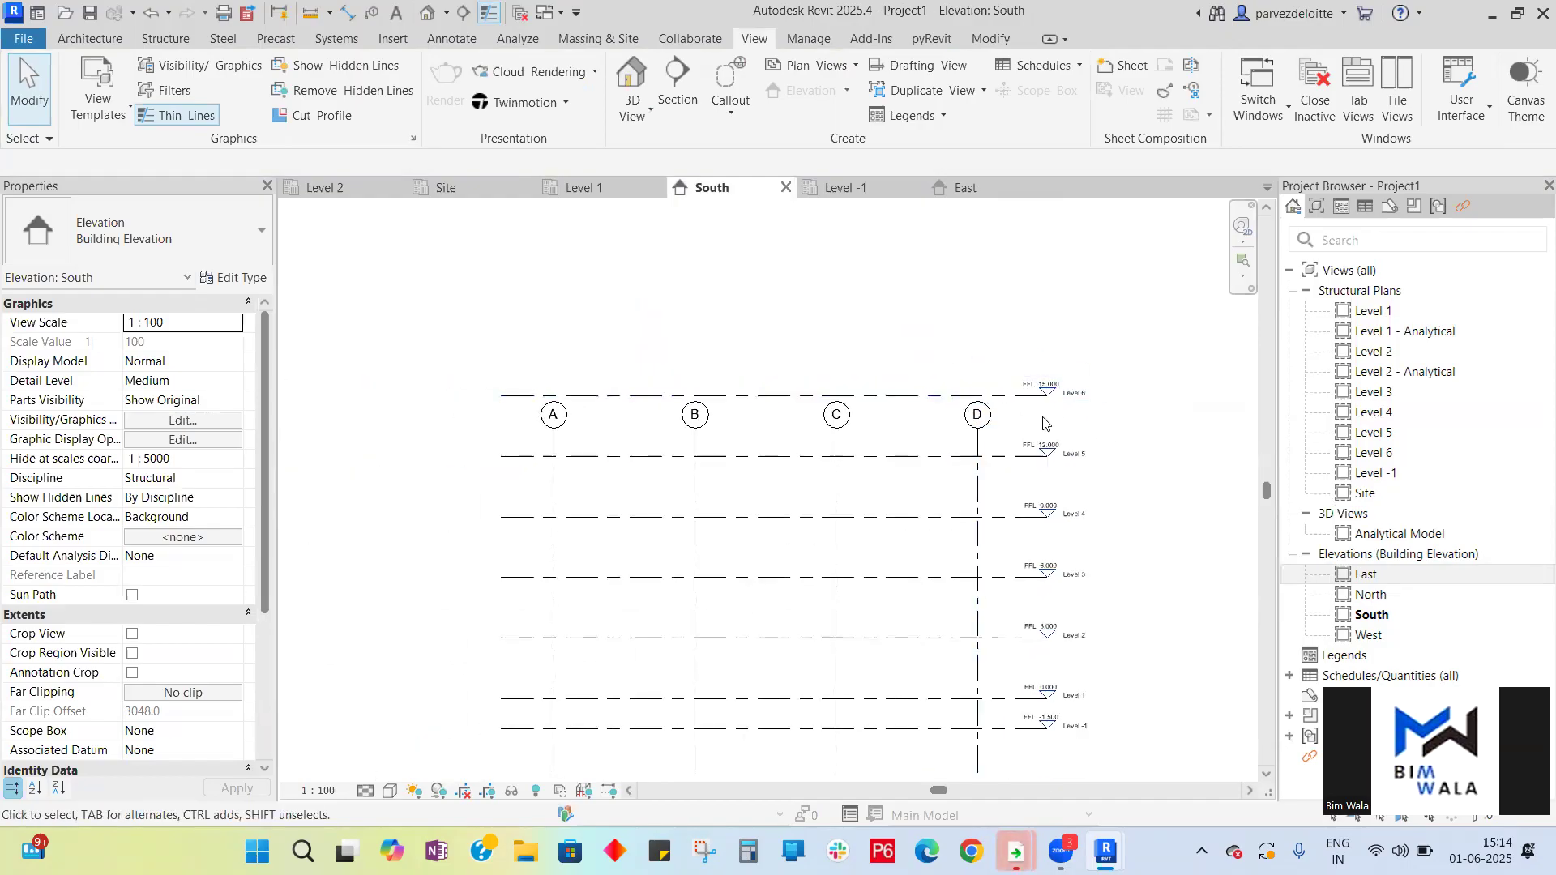
scroll(1054, 415, "up", 2)
scroll(1053, 415, "up", 2)
double_click(1056, 373)
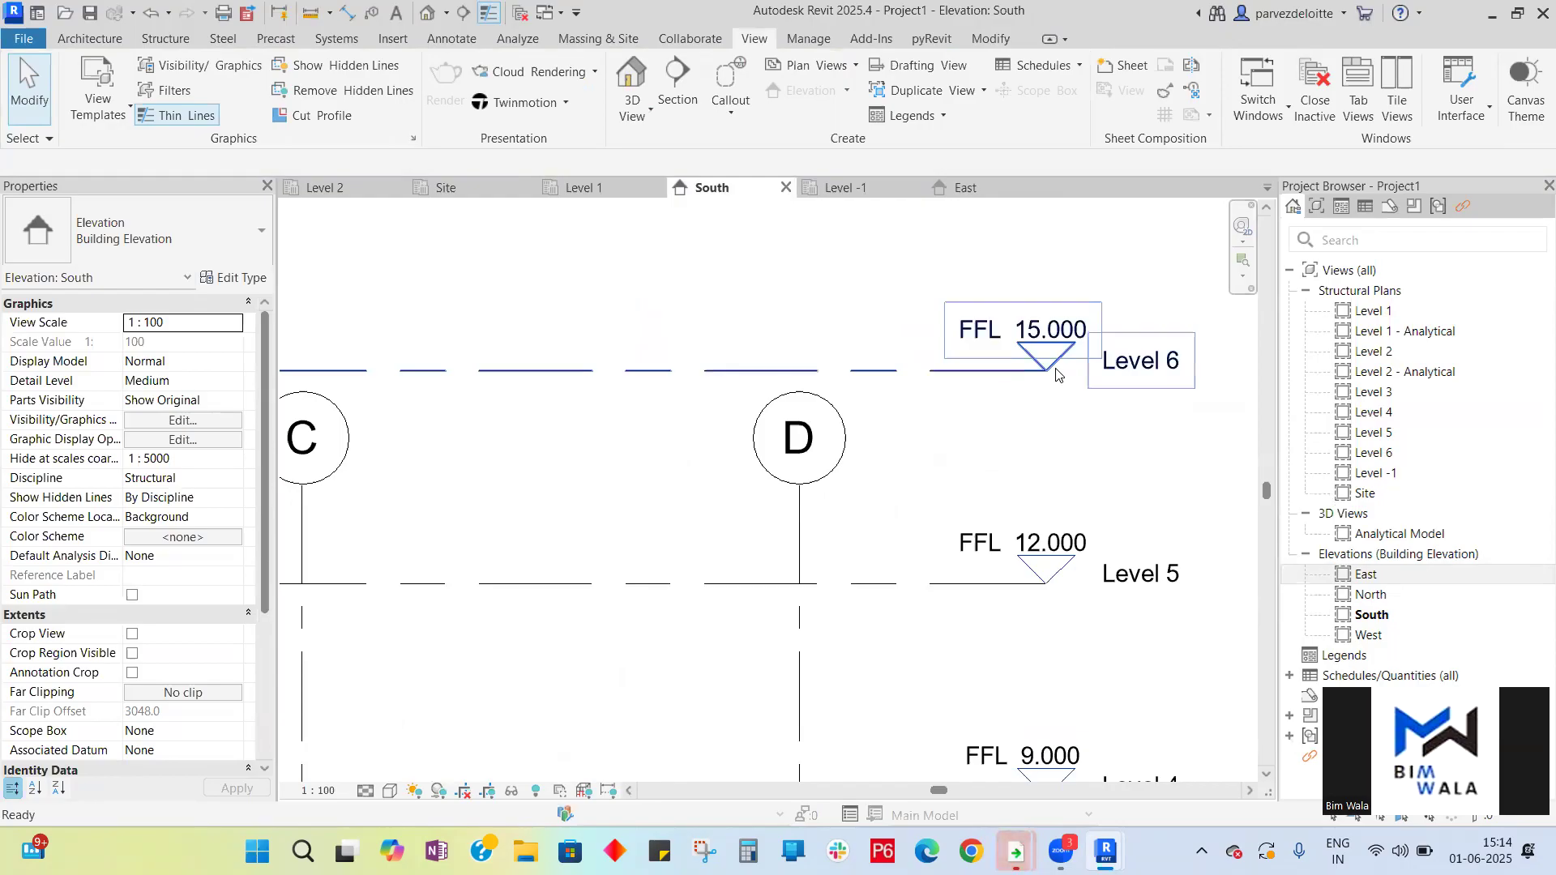
scroll(912, 345, "down", 1)
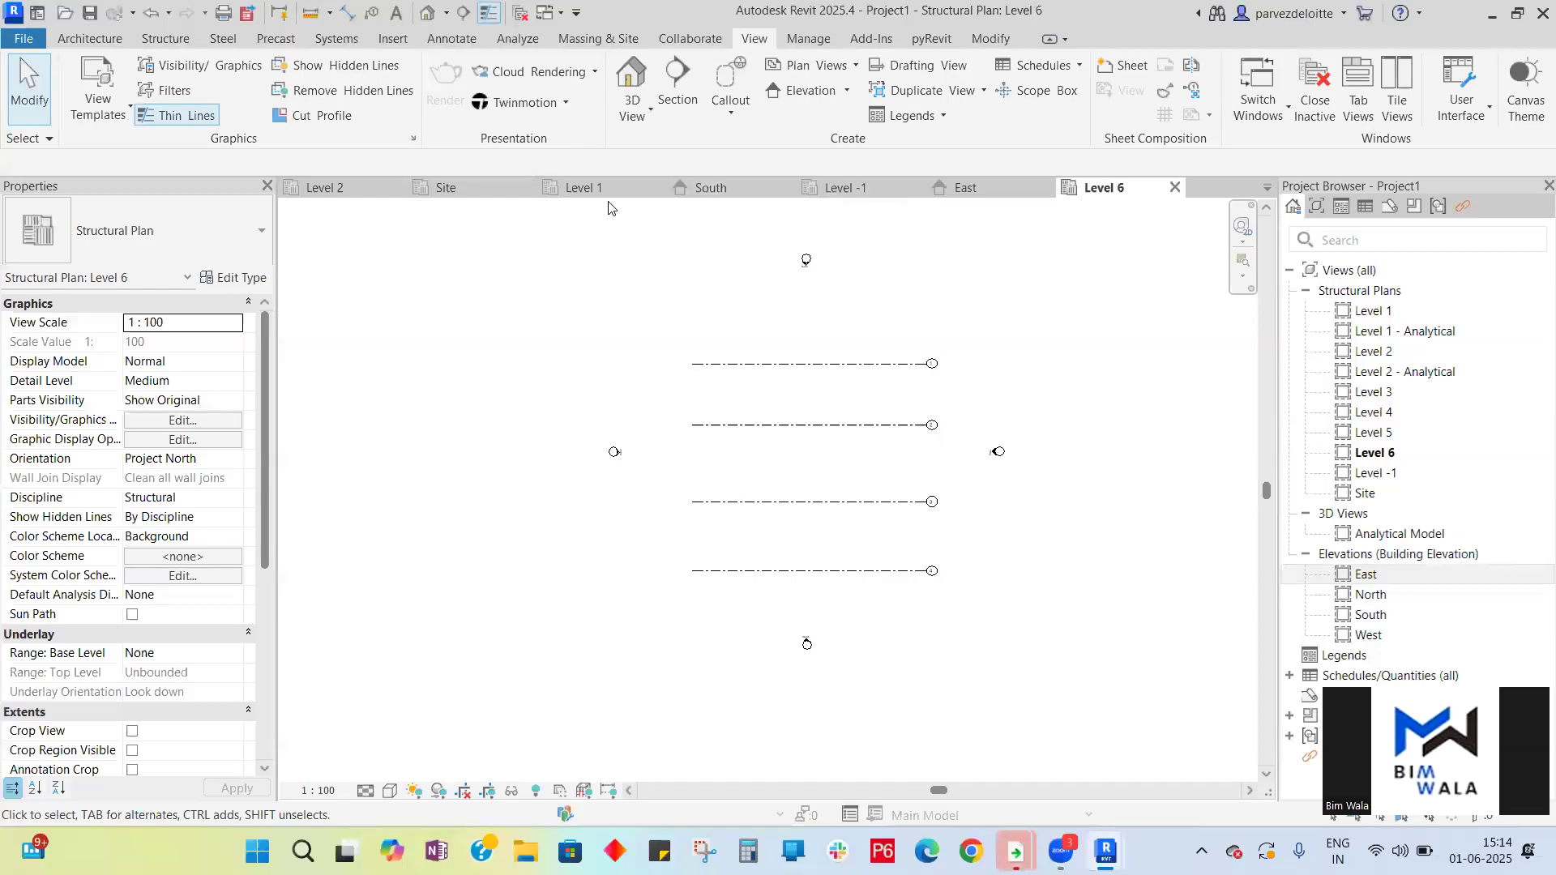
left_click(590, 189)
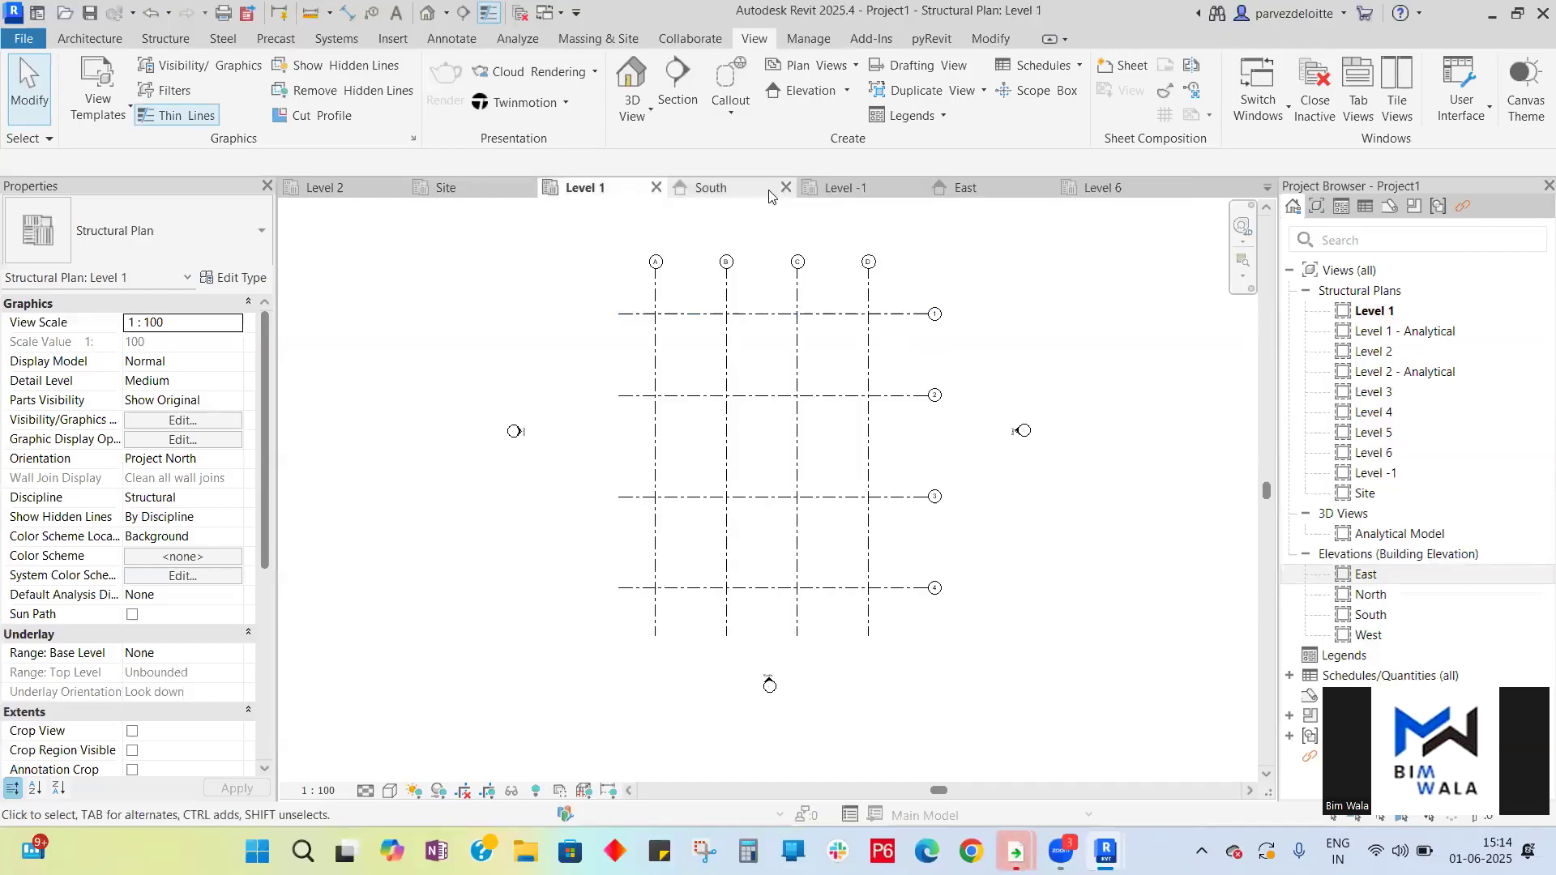
- In the South elevation, extend grids A–D upward above Level 6
left_click(713, 187)
scroll(944, 332, "down", 5)
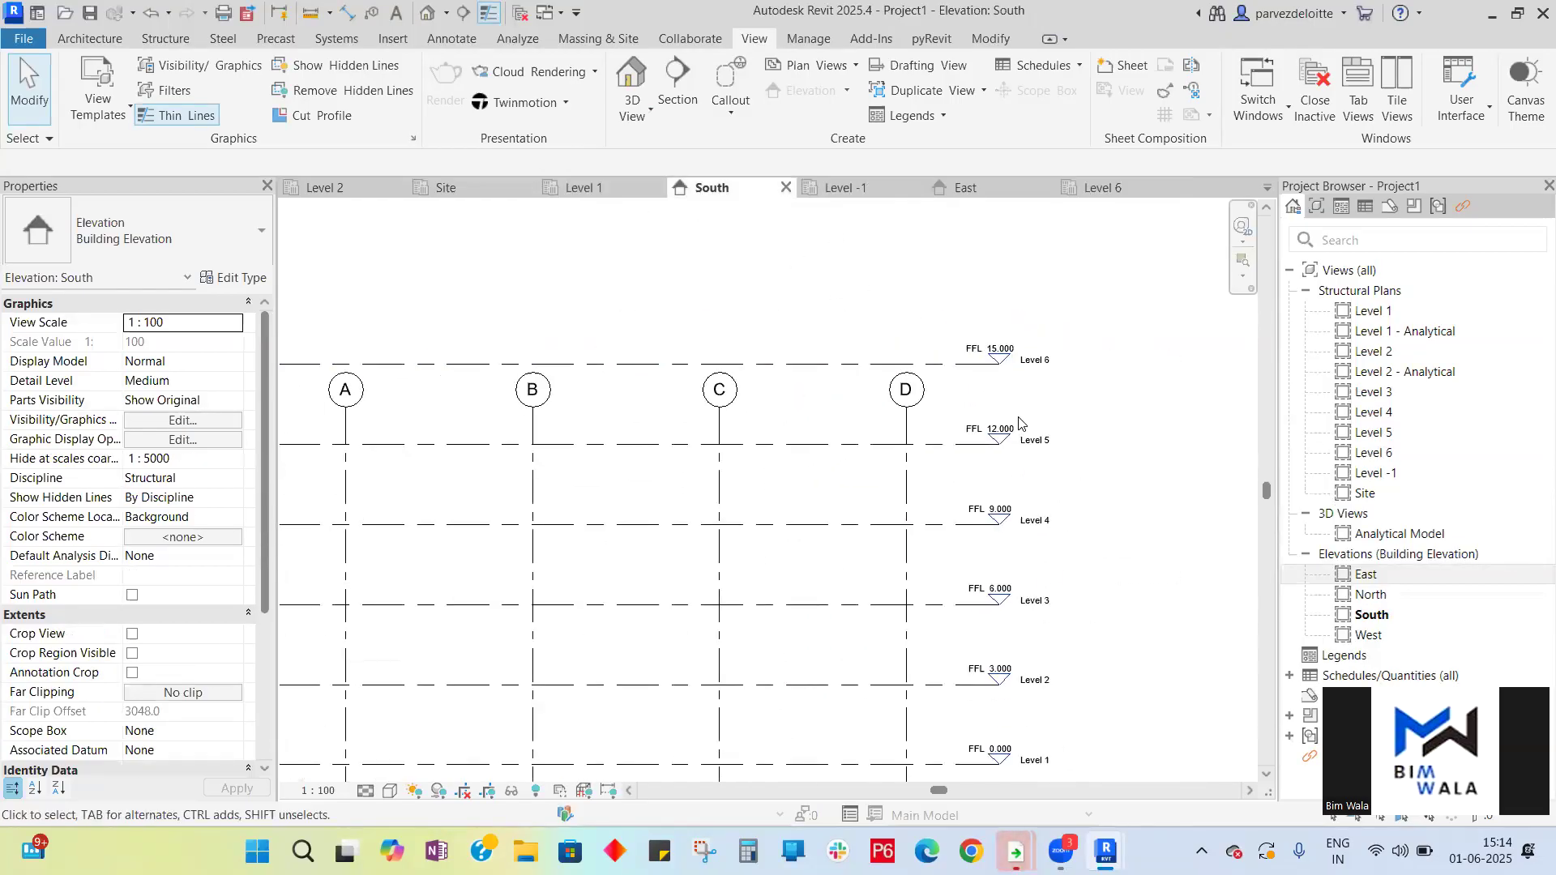
left_click_drag(965, 409, 477, 406)
left_click(514, 426)
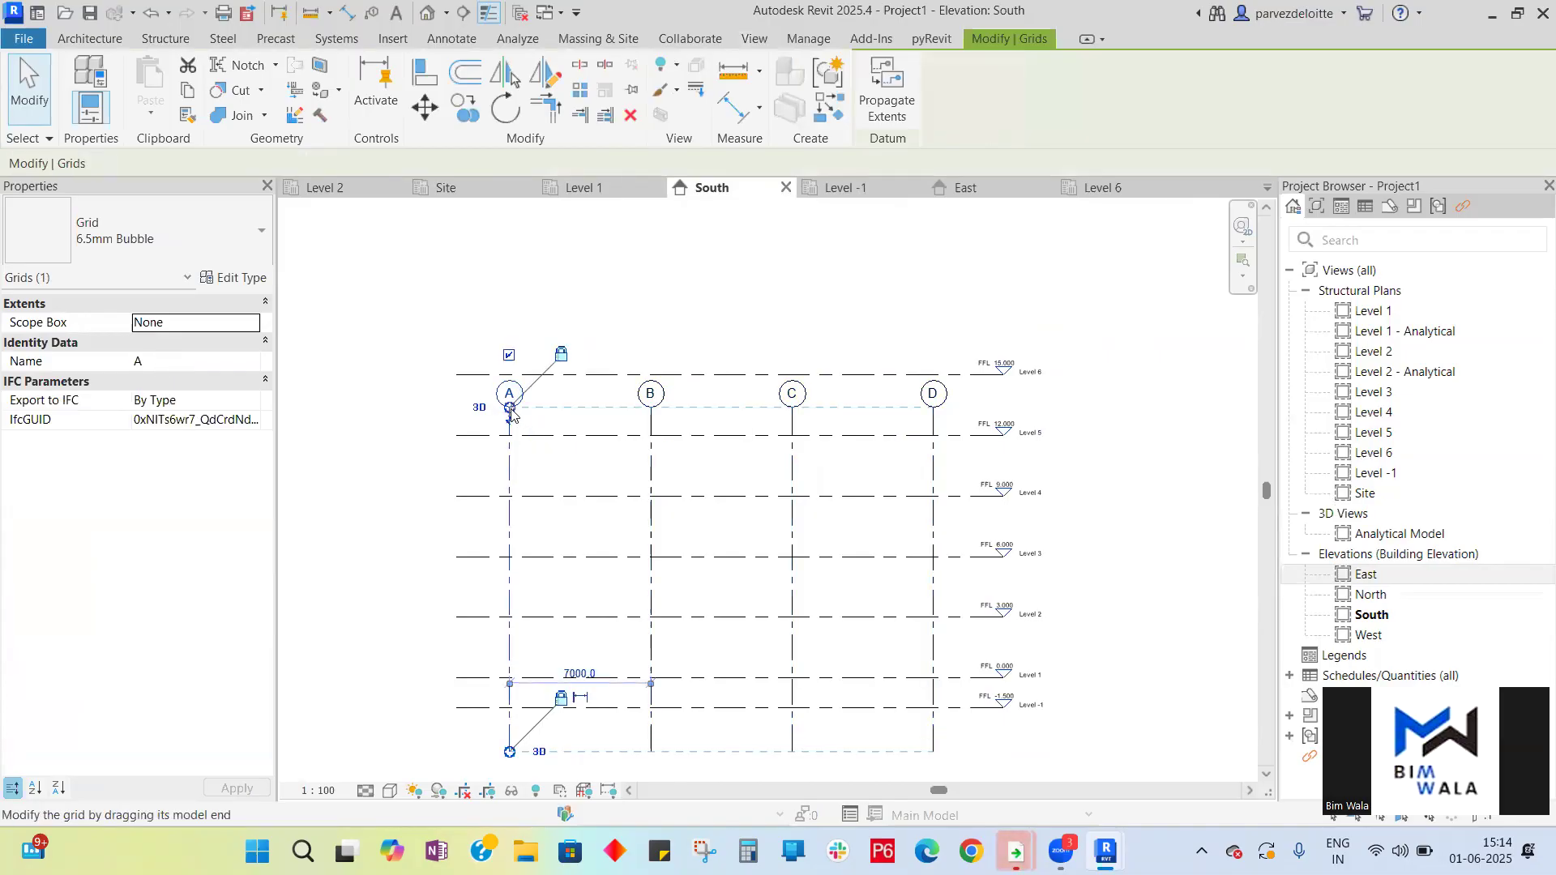
left_click_drag(510, 413, 509, 328)
left_click(1138, 409)
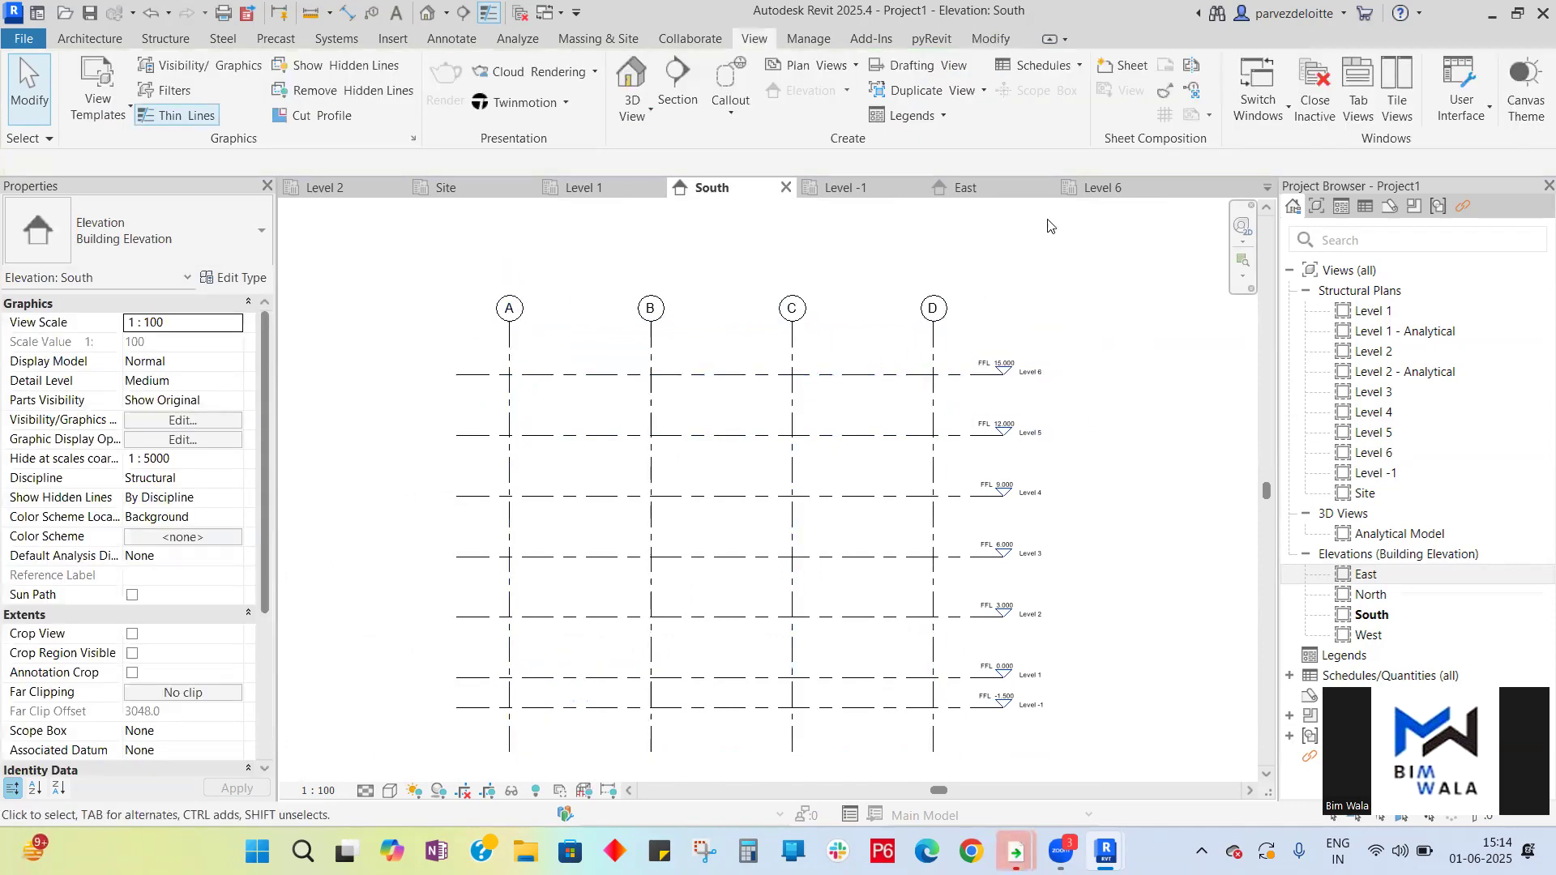
- Check the grids in the Level 6 and Level 1 plans and the South, East and West elevations
left_click(1104, 188)
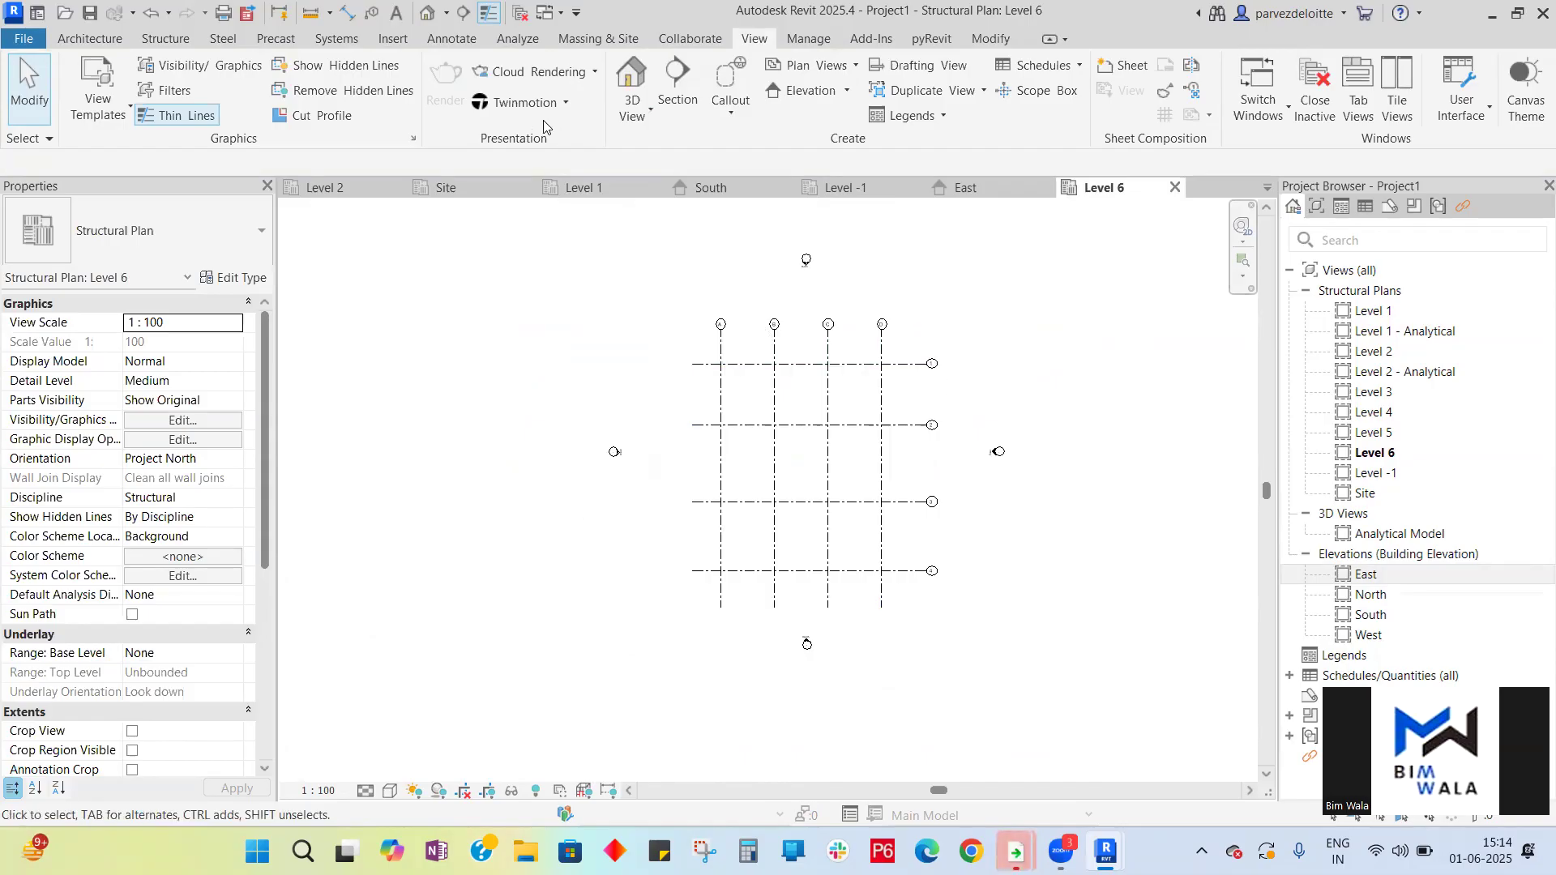
left_click(713, 190)
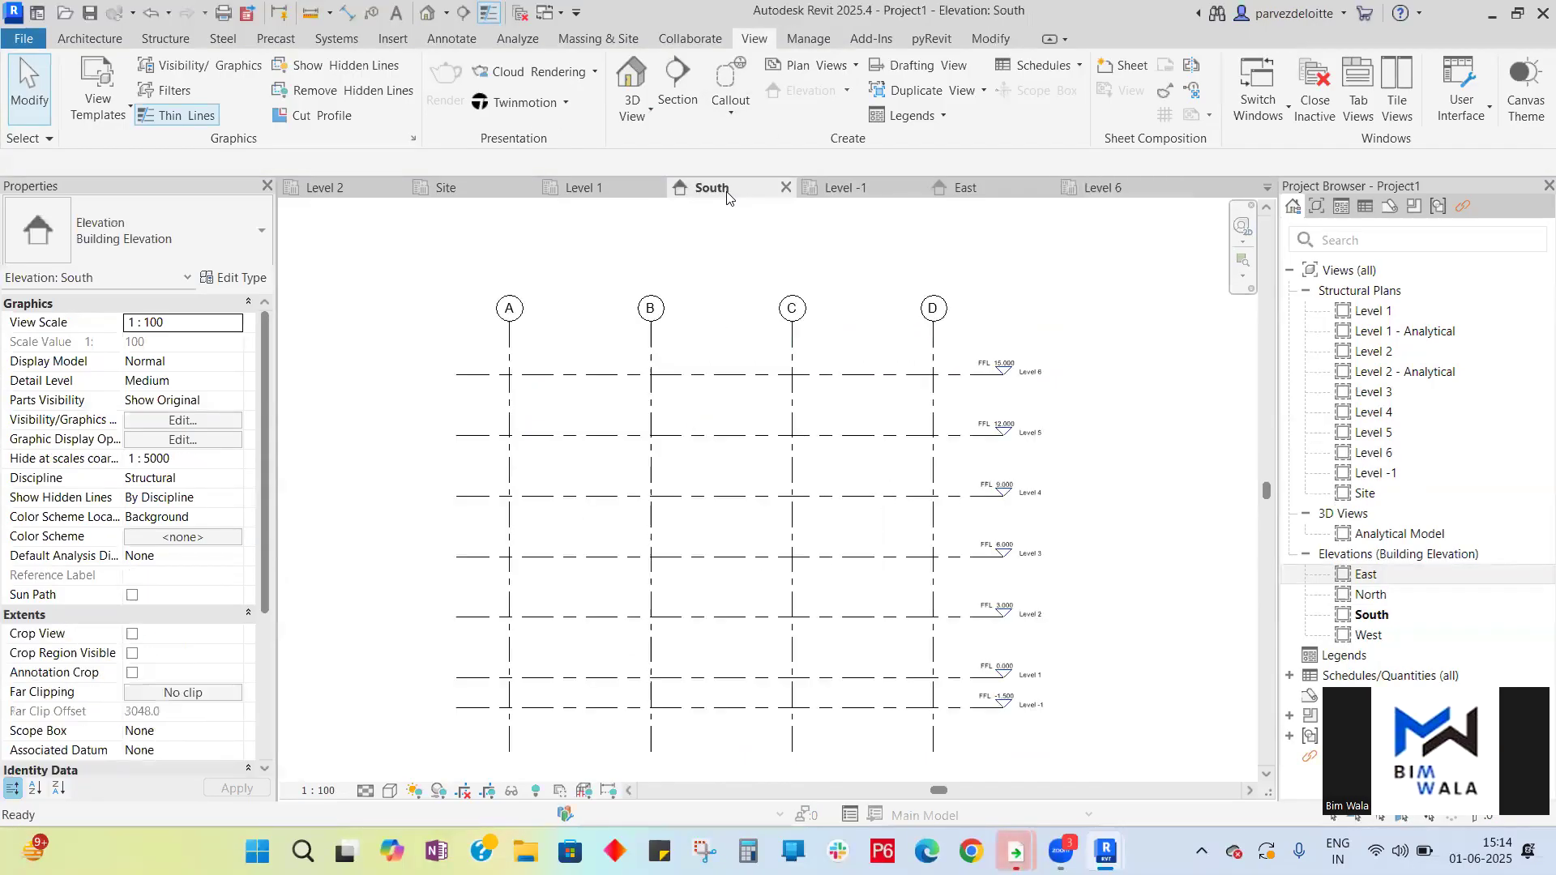
left_click(604, 185)
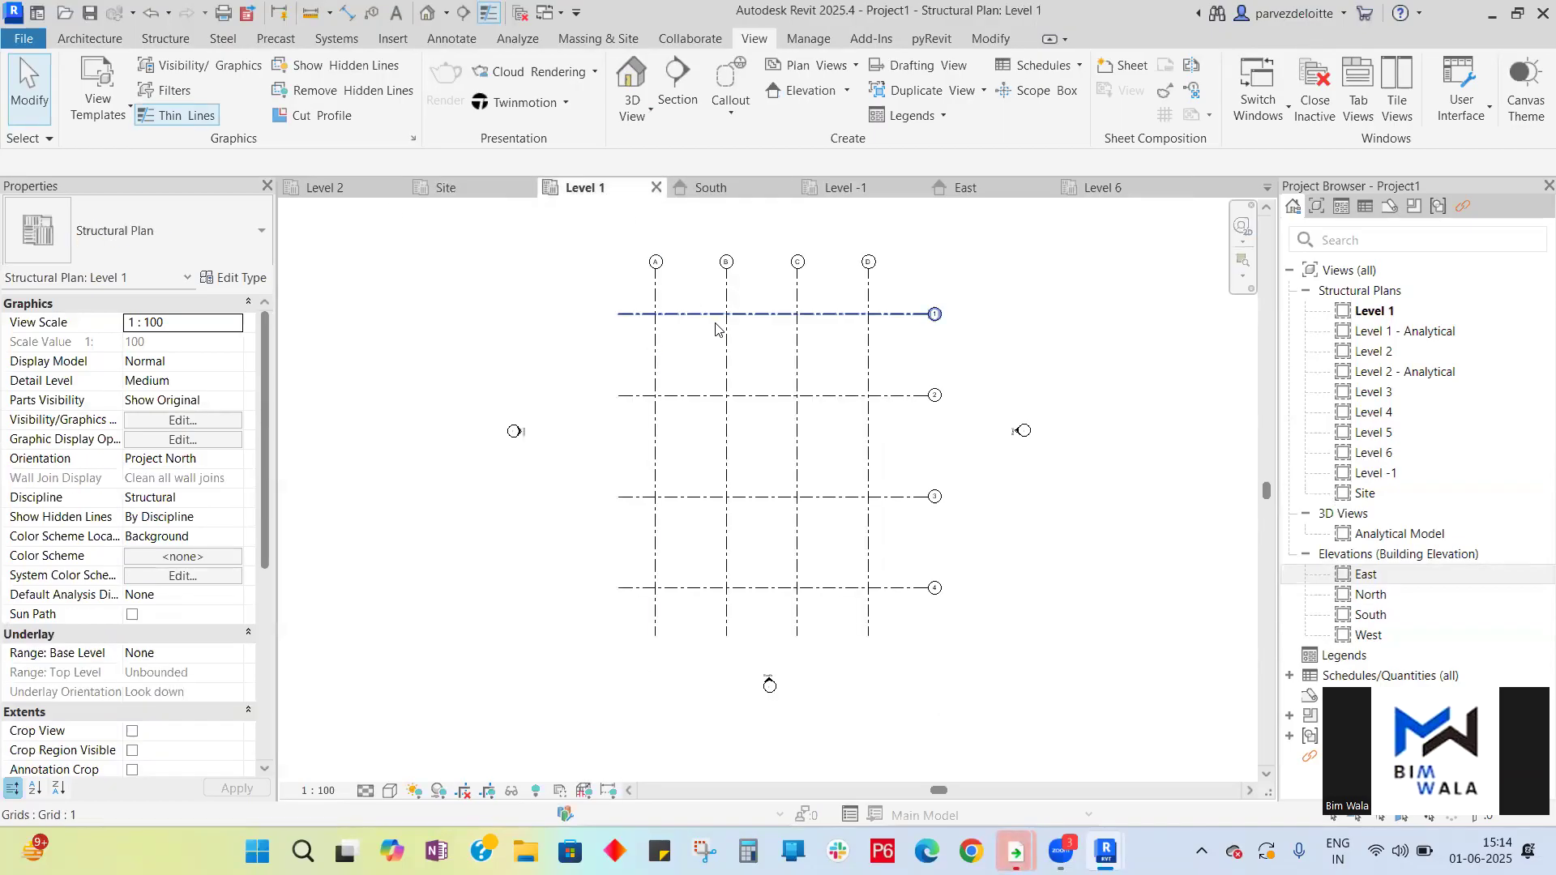
left_click(708, 189)
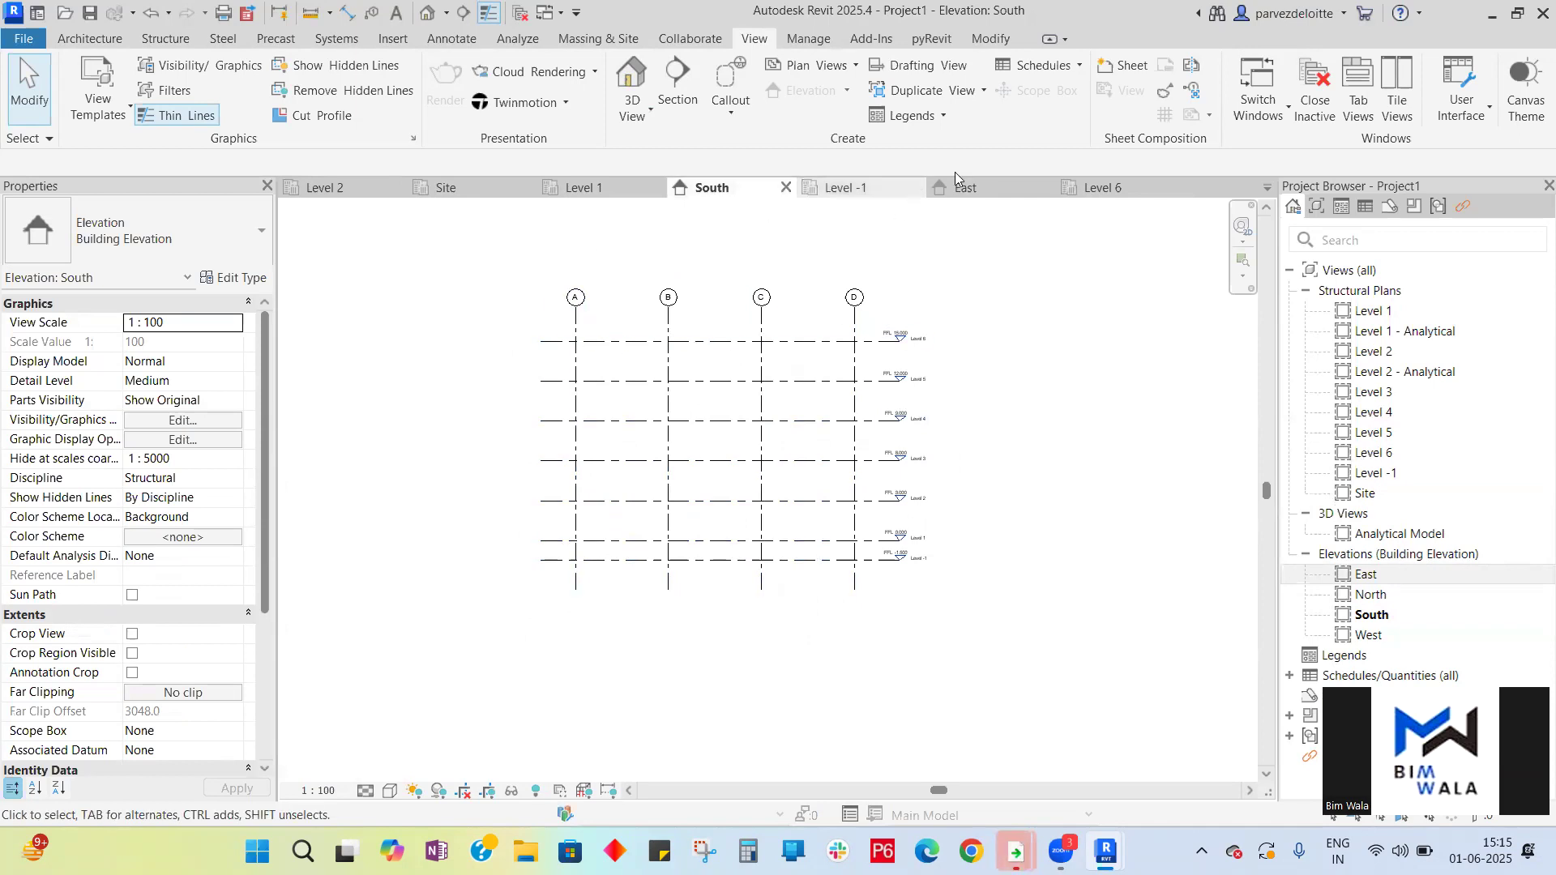
left_click(1001, 192)
scroll(695, 316, "down", 2)
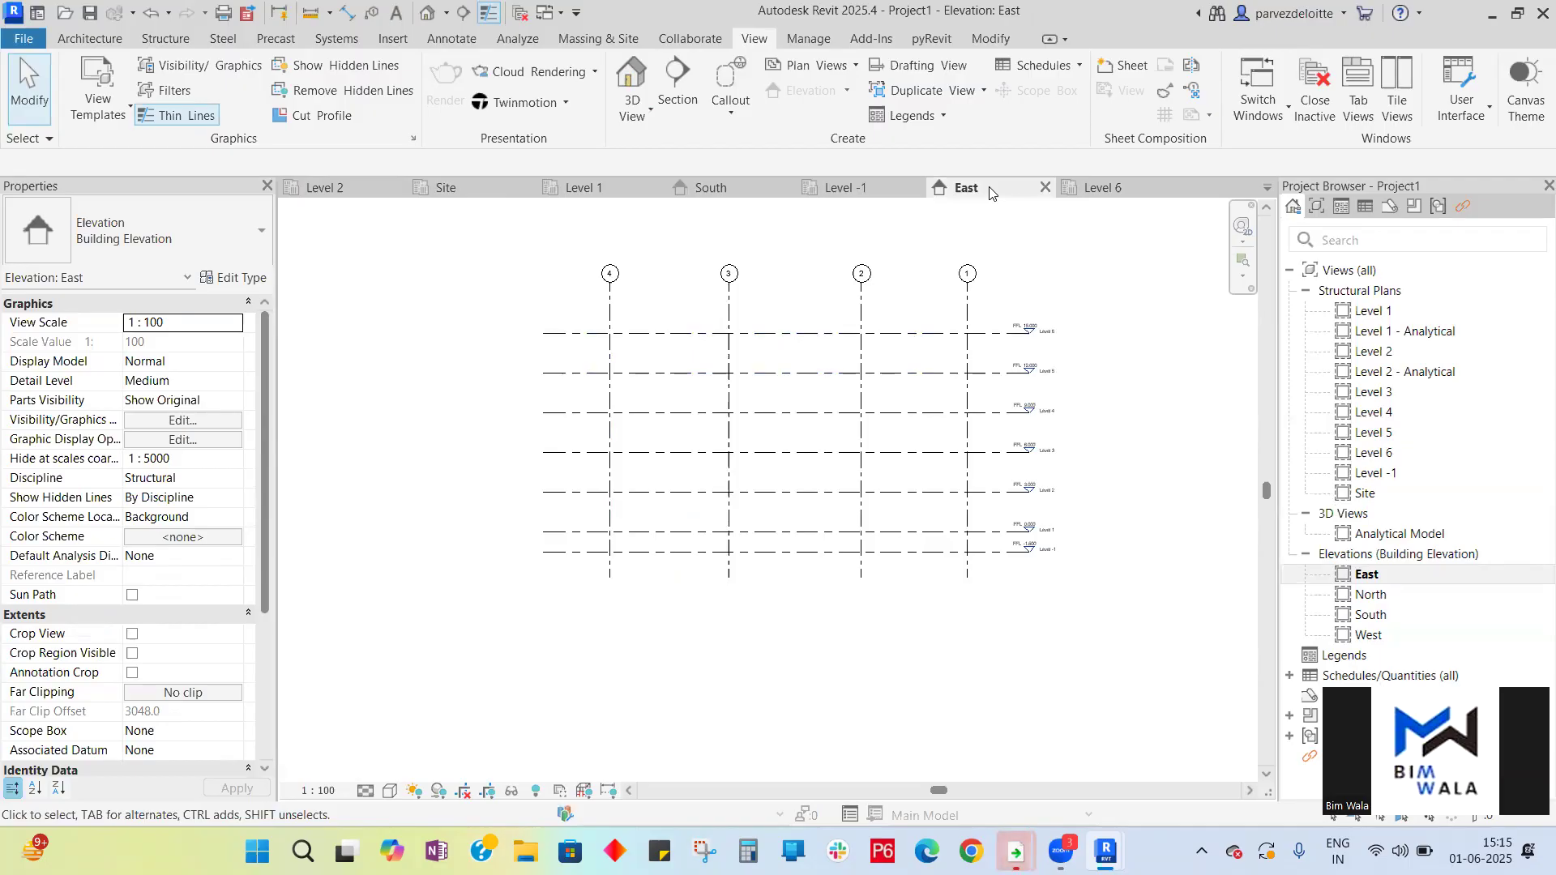
left_click(1378, 637)
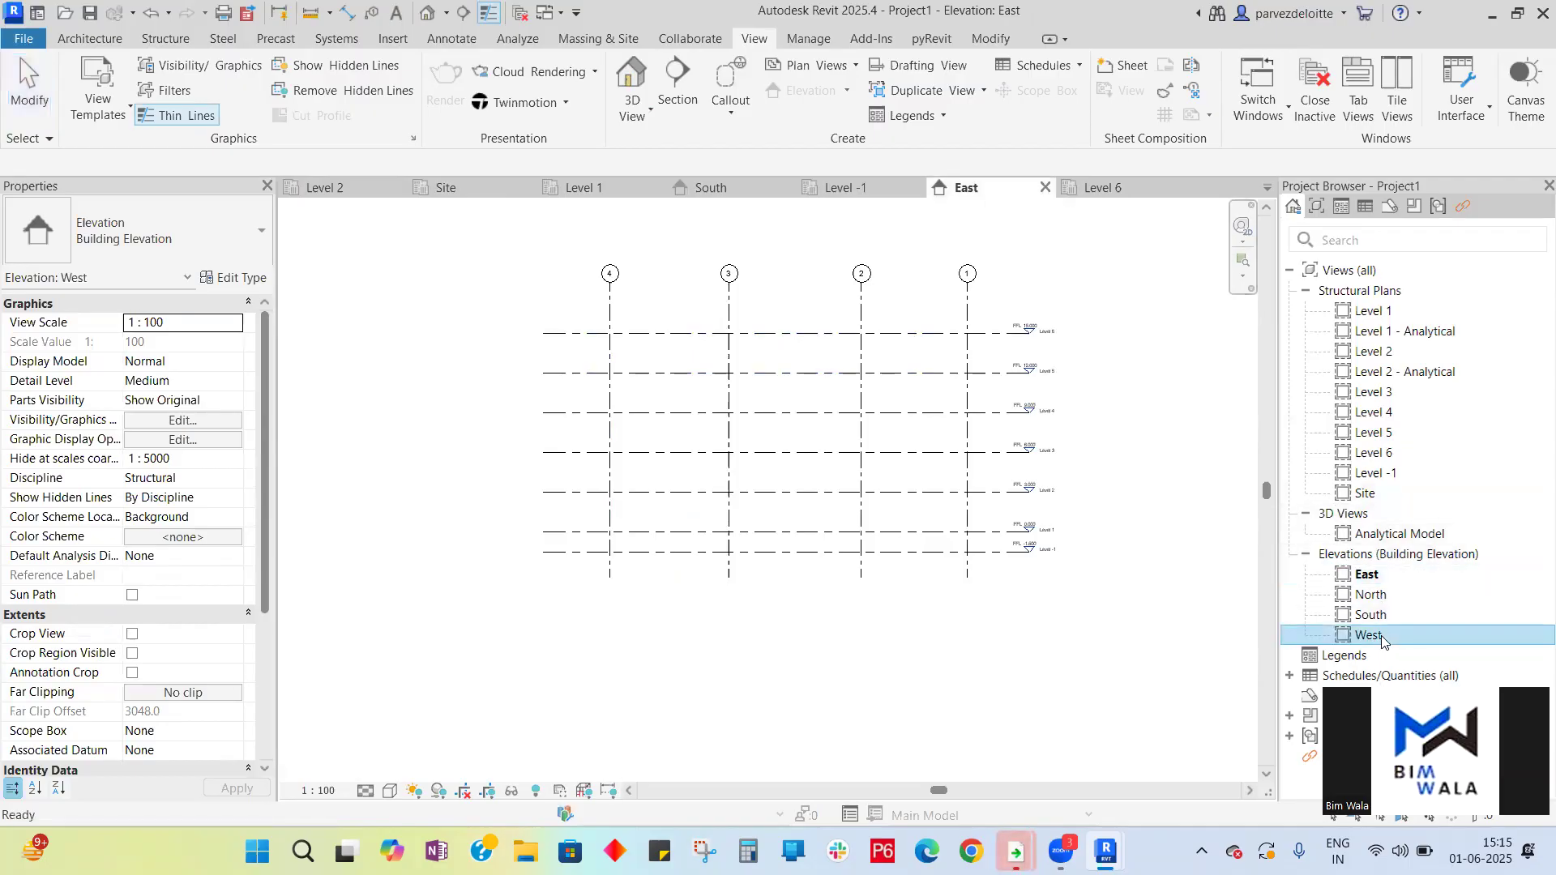
double_click(1381, 640)
scroll(815, 354, "down", 3)
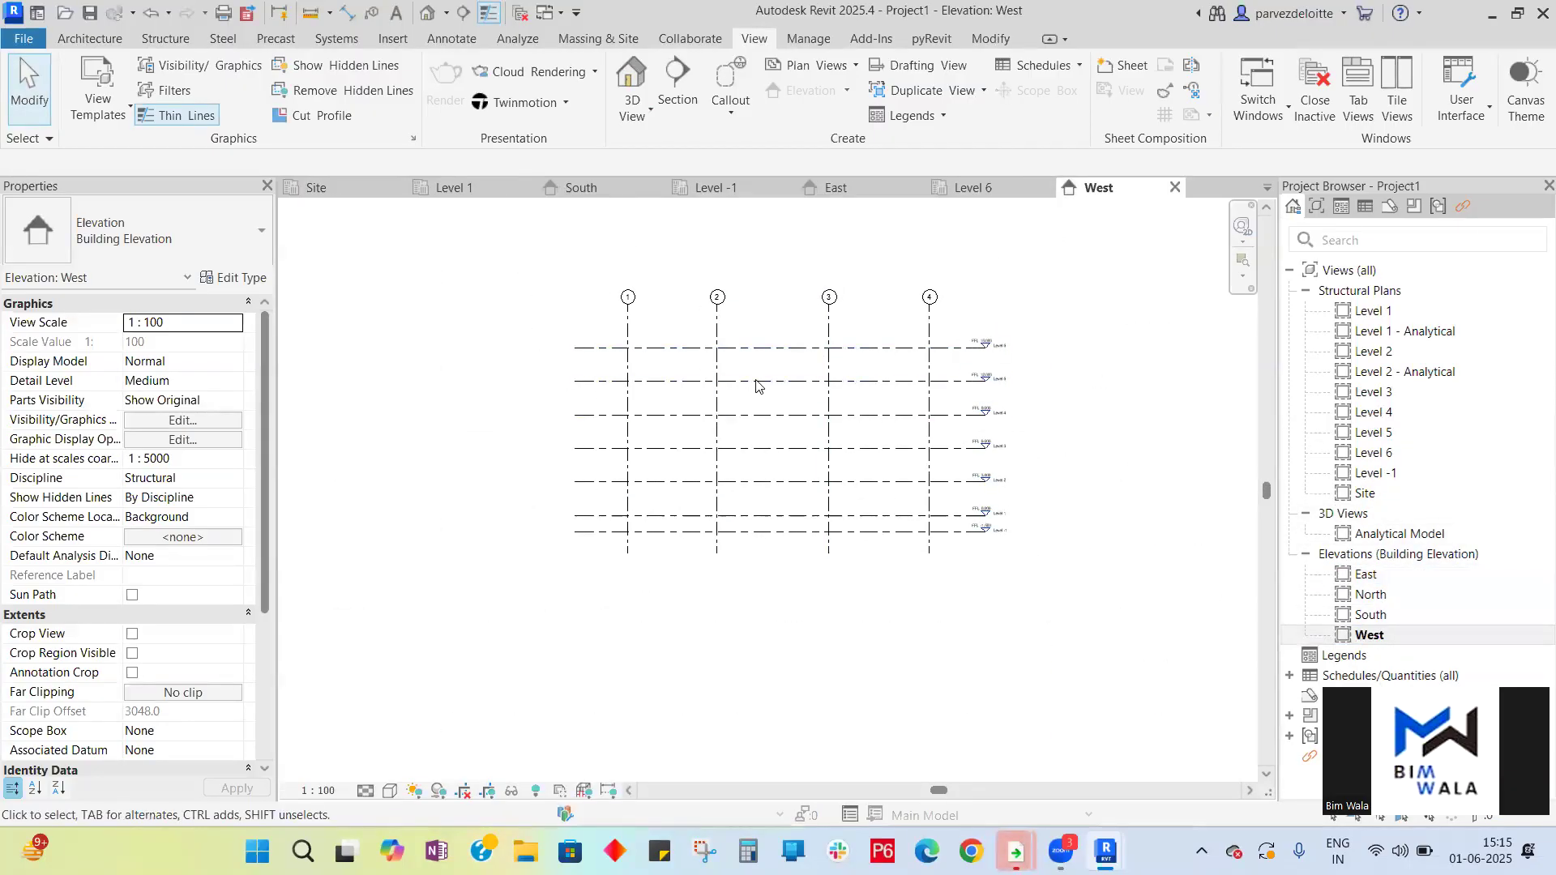
- Open the North elevation, then close the North, West and East views
left_click(607, 188)
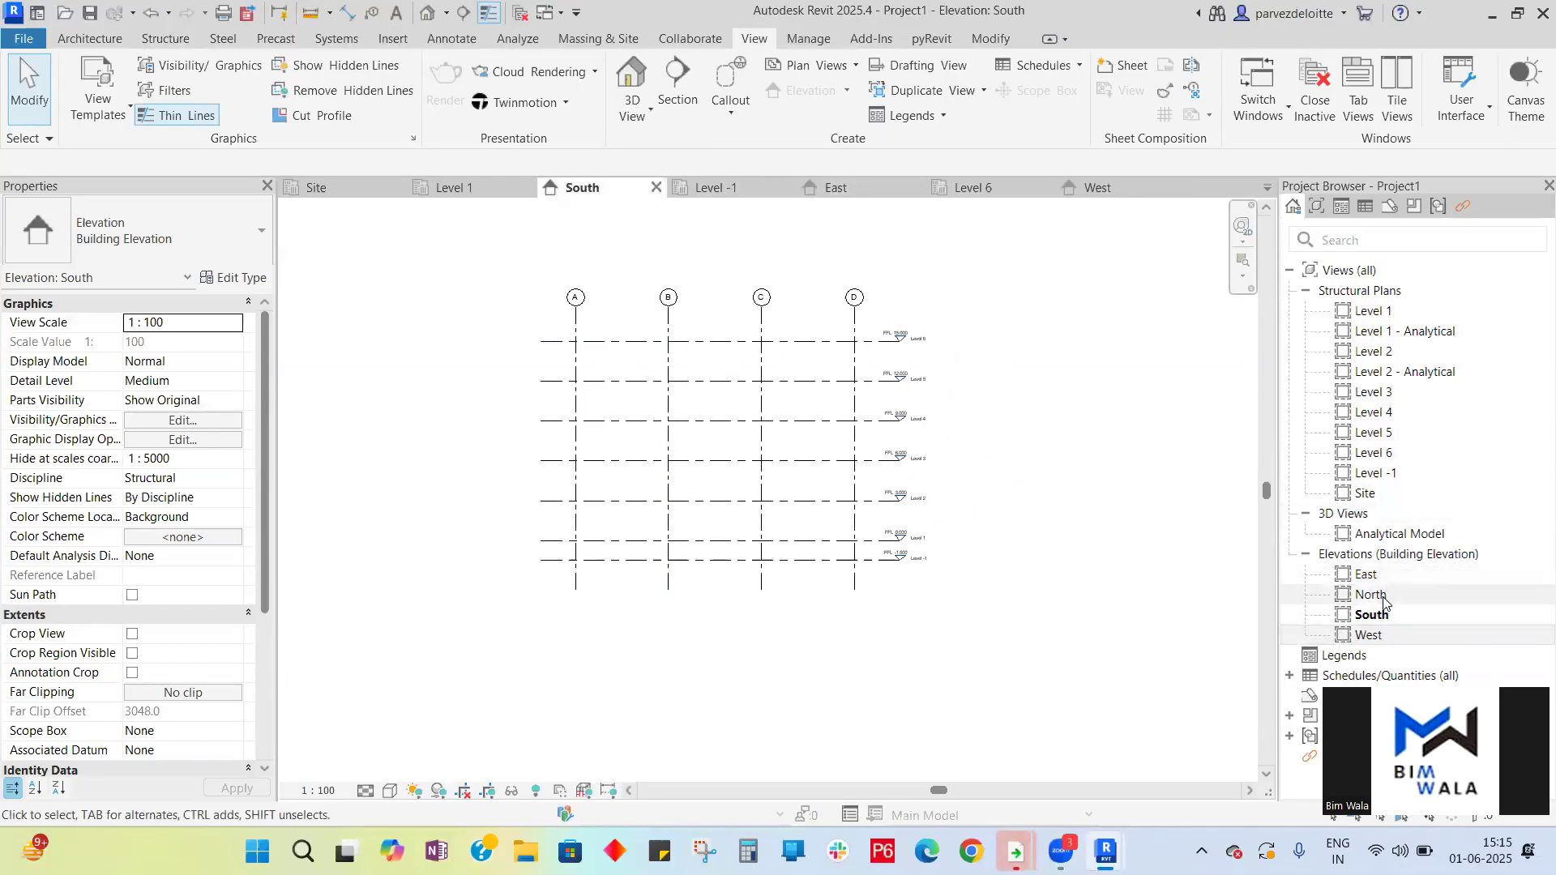
double_click(1373, 595)
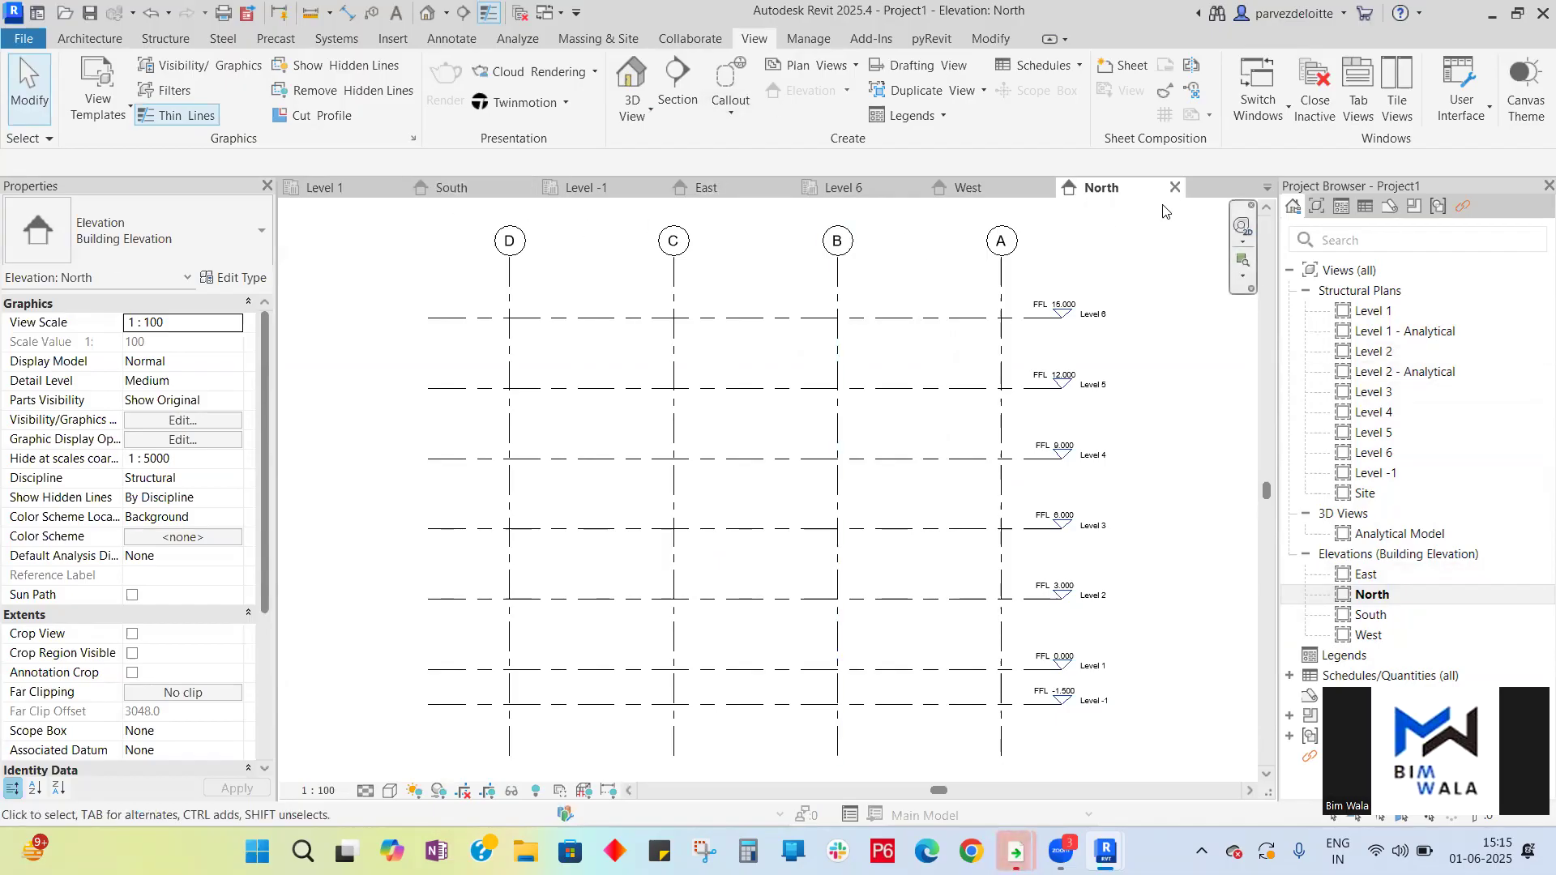
left_click(1176, 188)
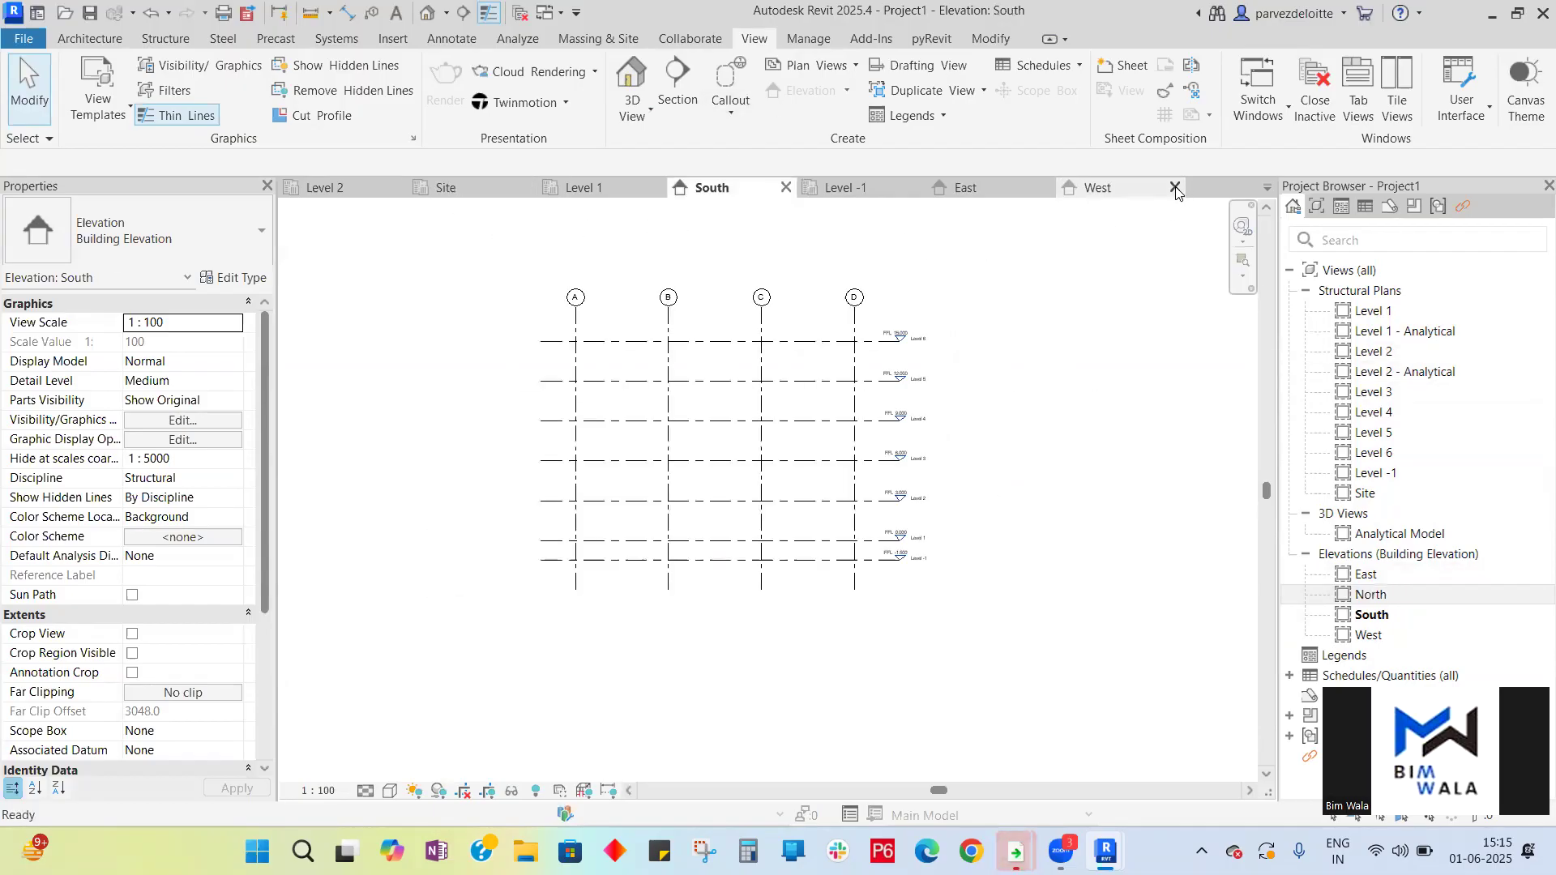
left_click(1175, 188)
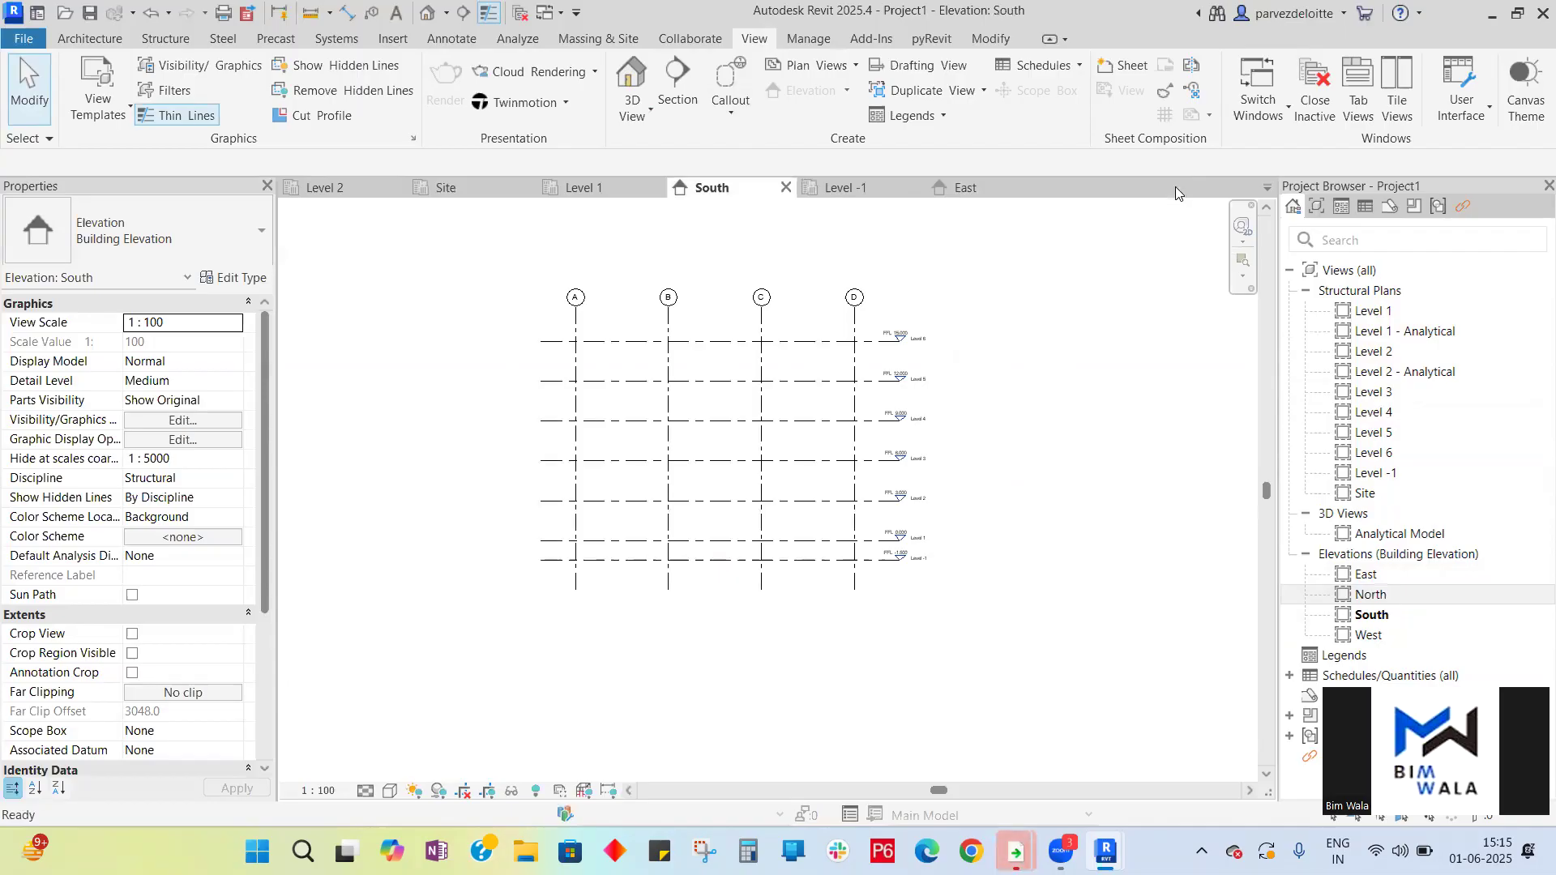
left_click(1044, 188)
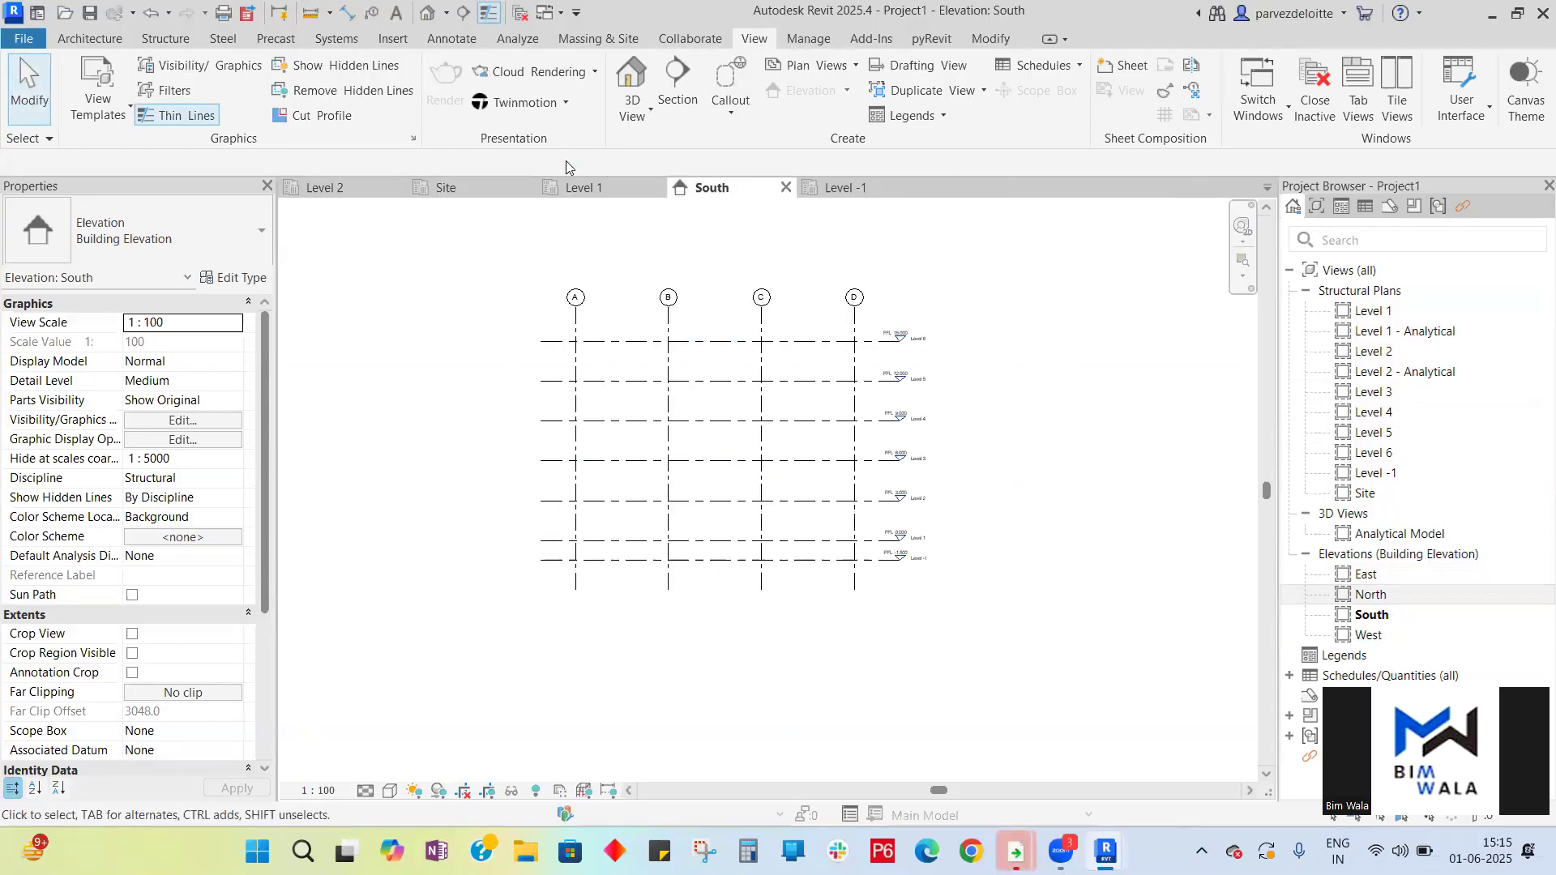
- Review the grids in the Level 1 and Level -1 plans
left_click(582, 188)
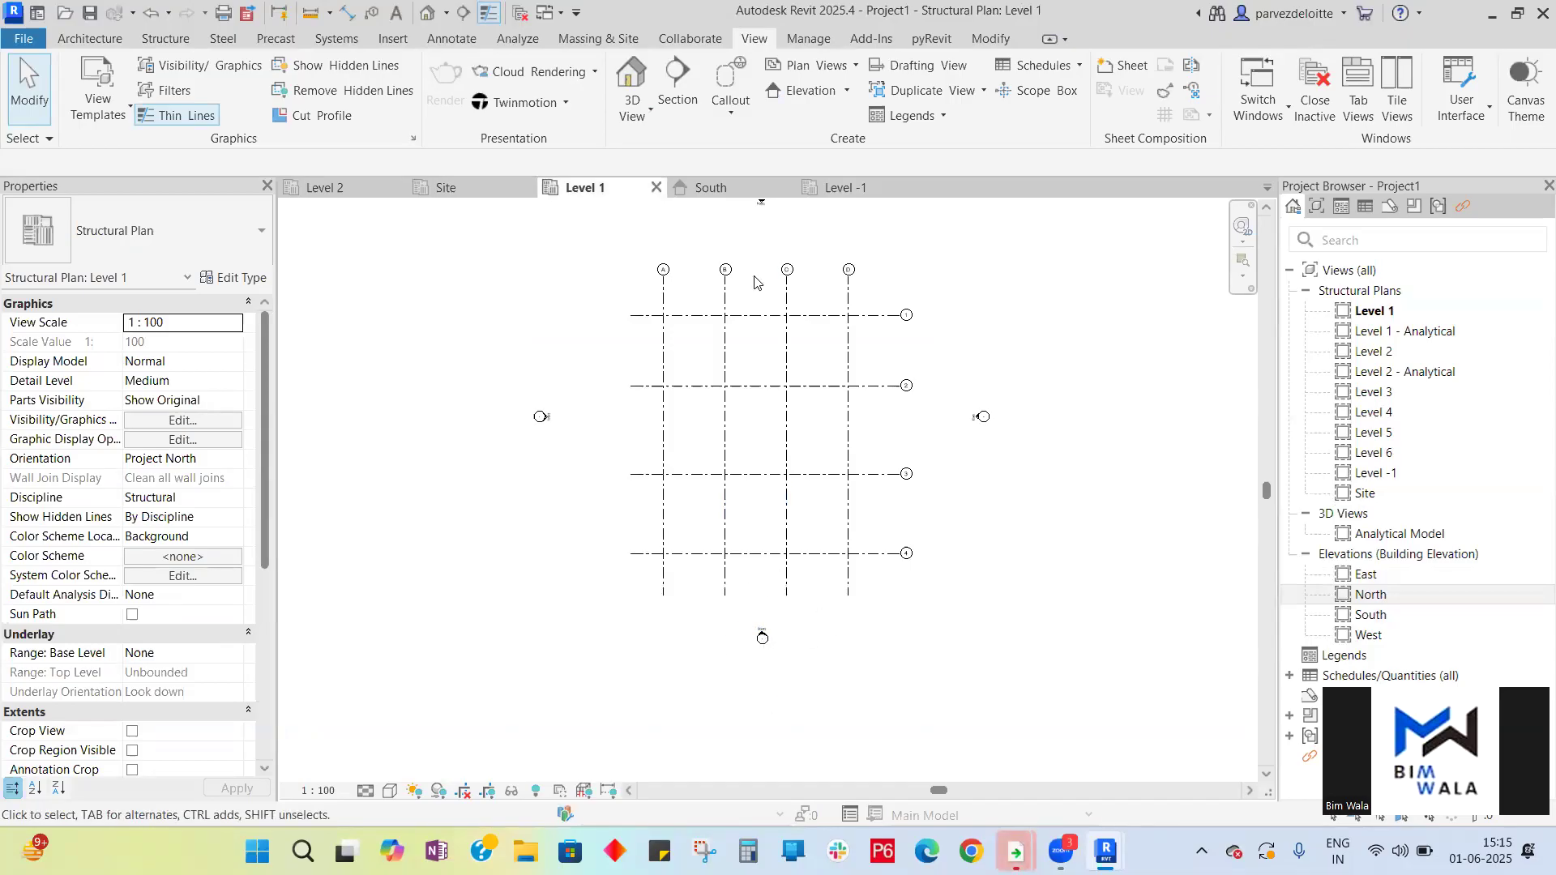
scroll(782, 463, "down", 2)
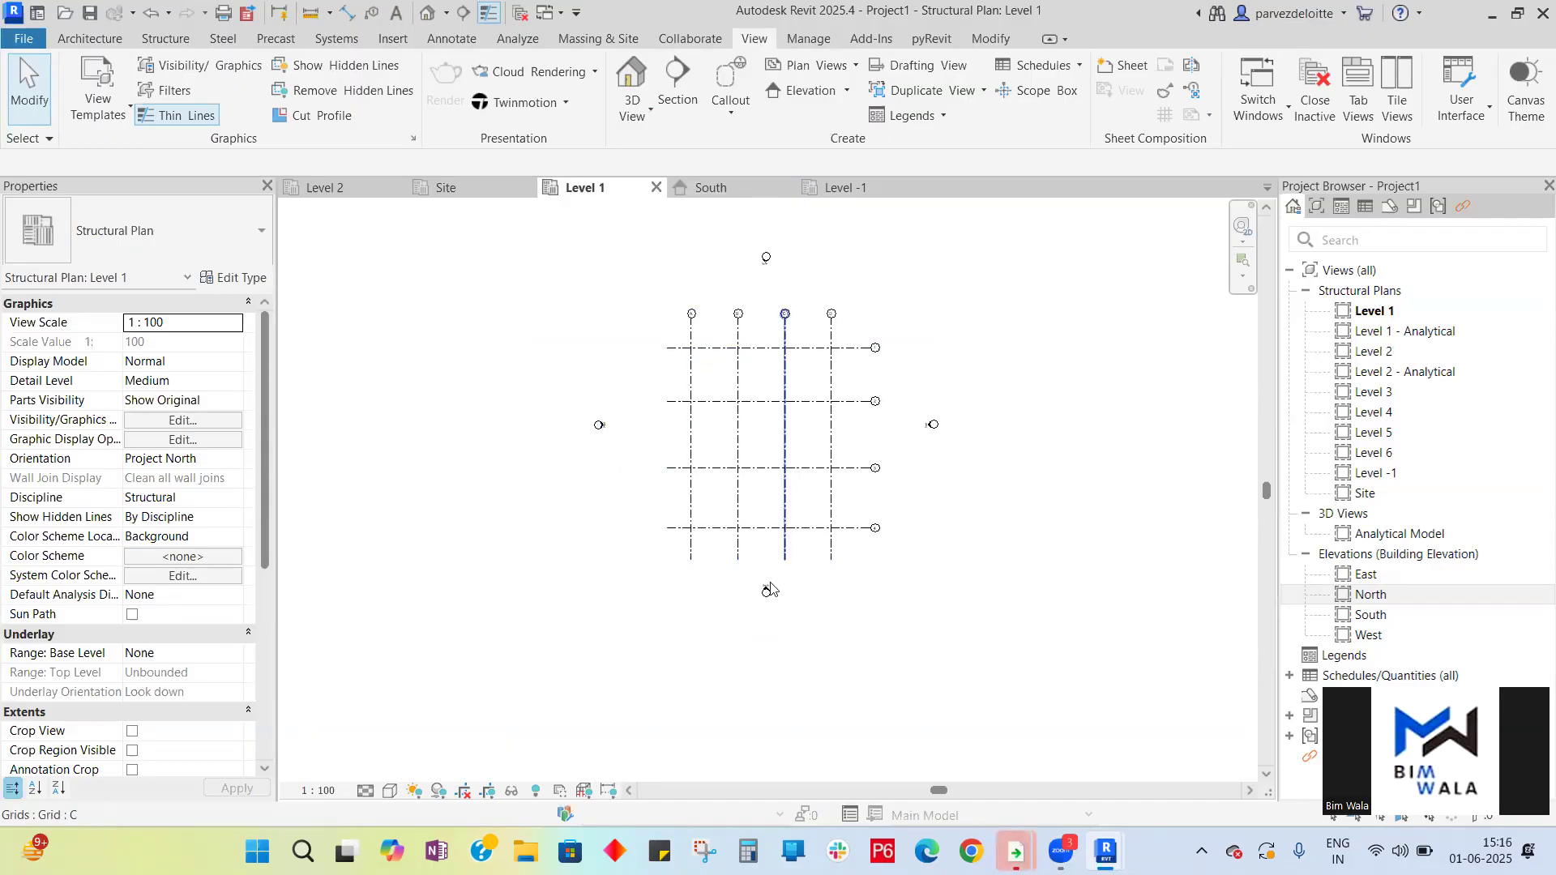
left_click(735, 193)
left_click(591, 195)
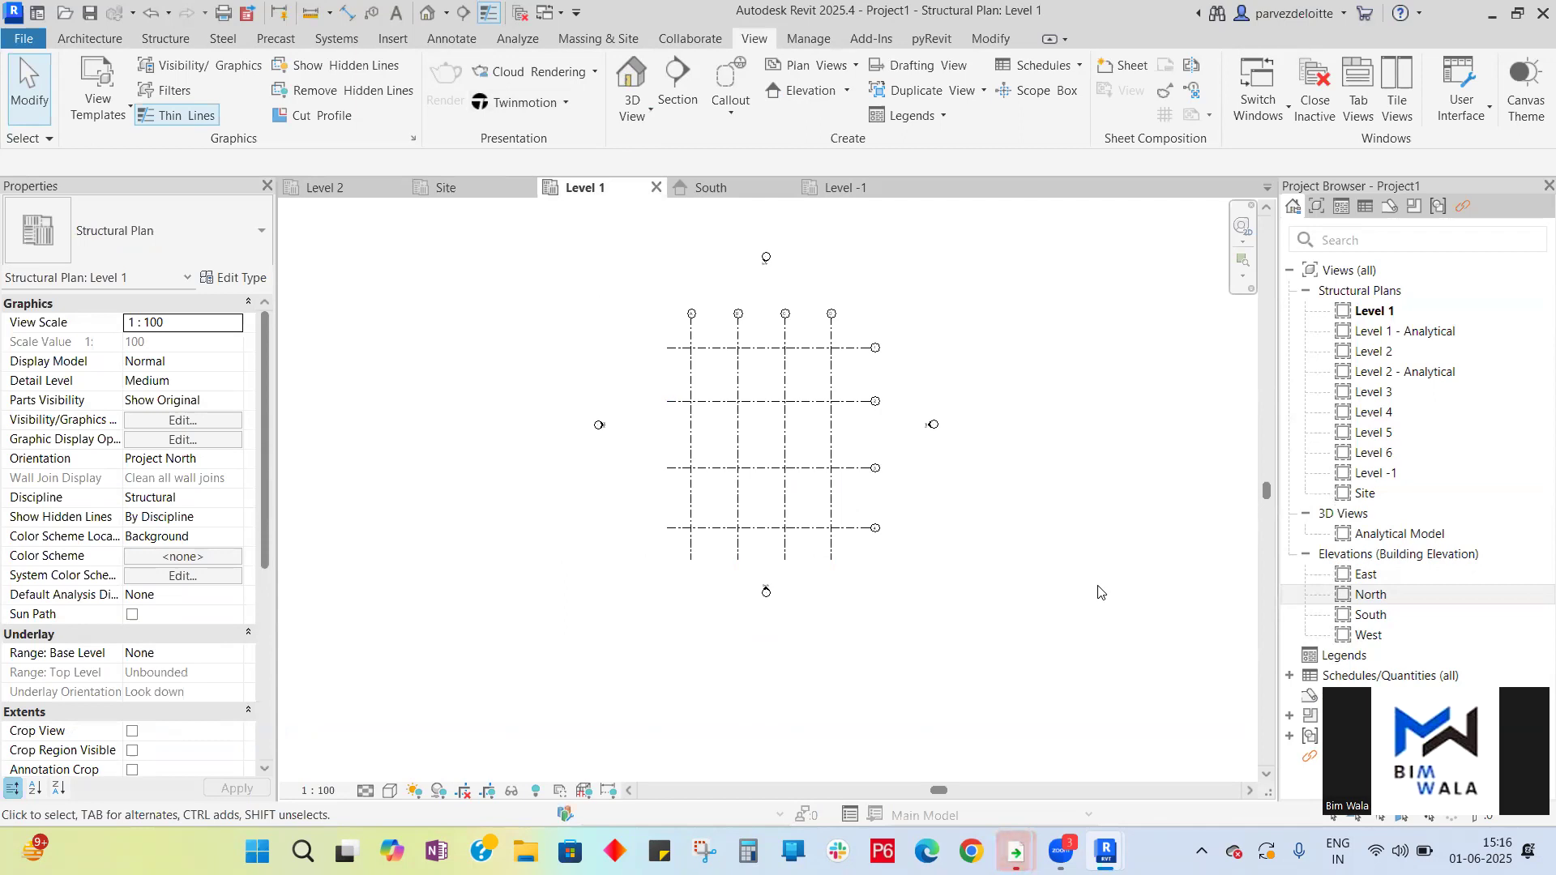
left_click(853, 194)
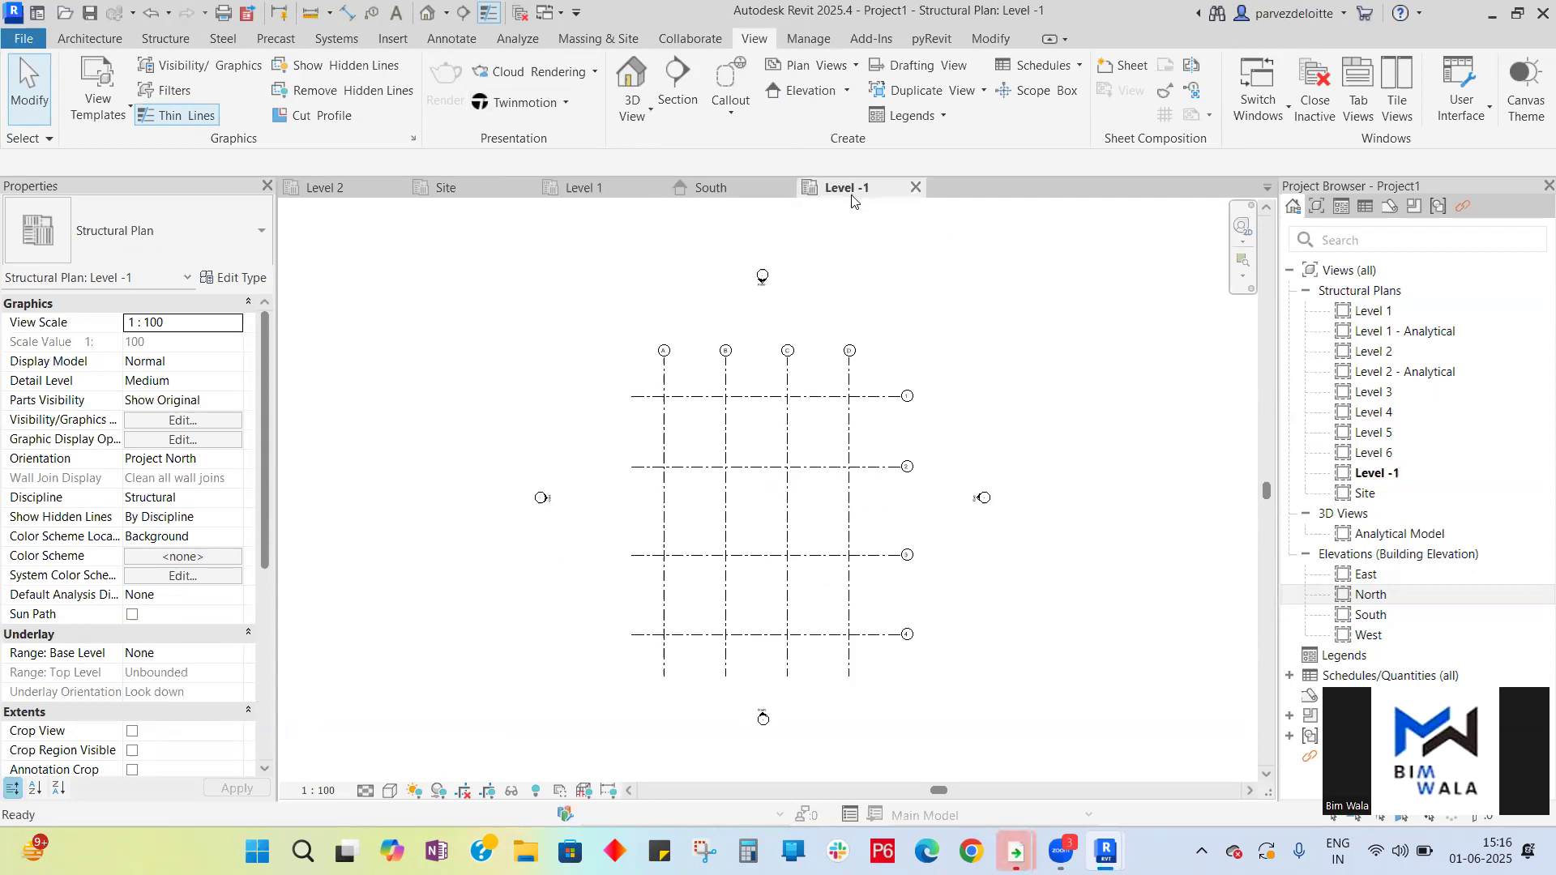
scroll(794, 459, "down", 1)
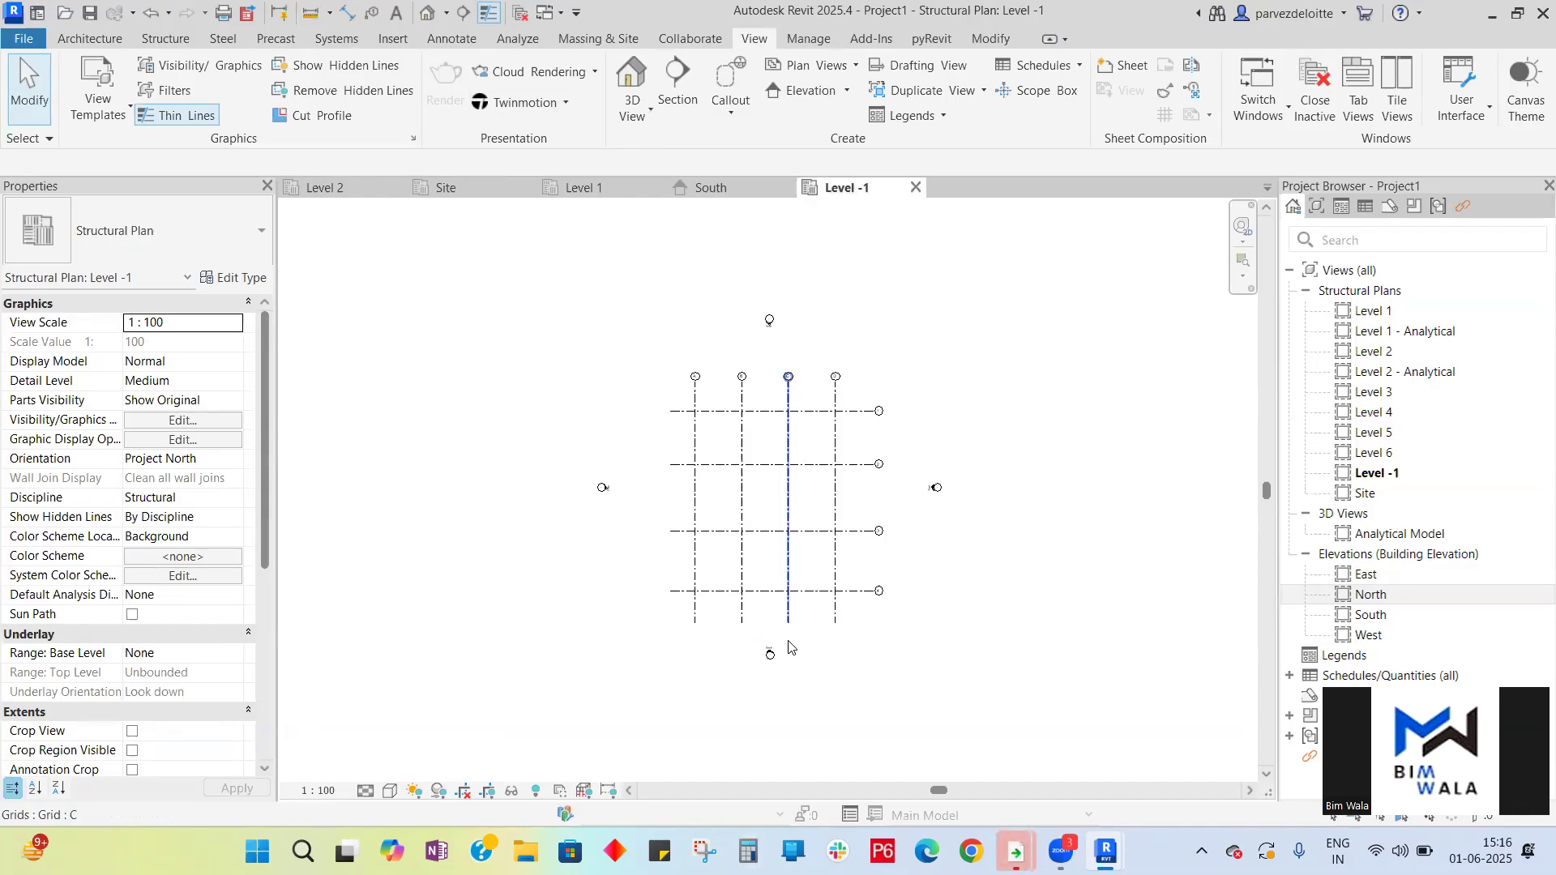
scroll(772, 622, "up", 1)
- Place Footing-Rectangular 1800 x 1200 x 450mm isolated foundations on Level -1 at grid 1's intersections with grids A and B
left_click(209, 115)
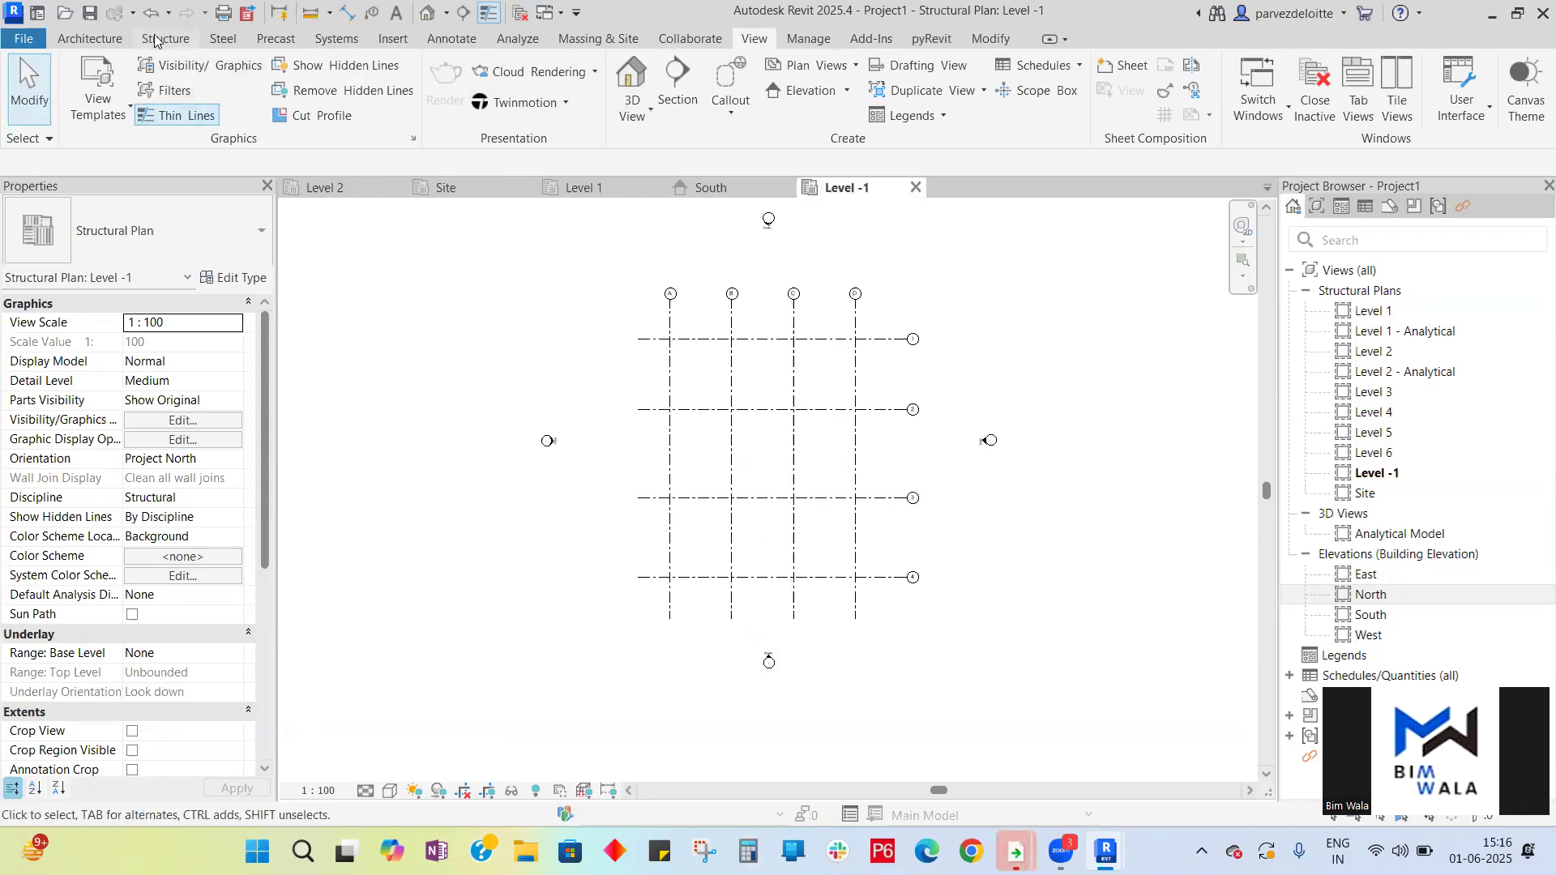
left_click(165, 39)
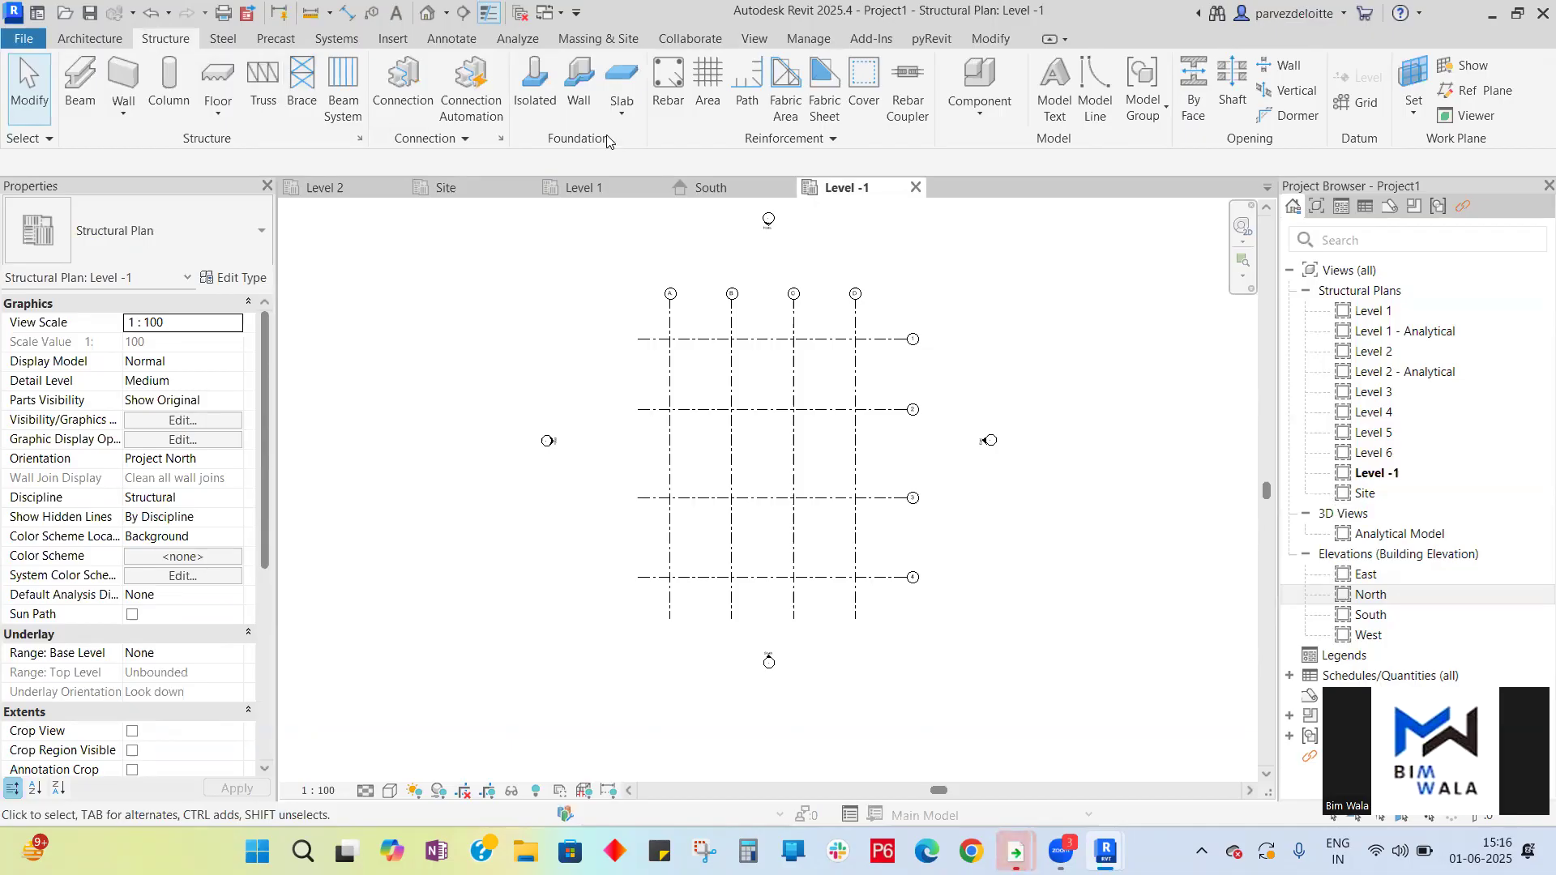
key("ctrl")
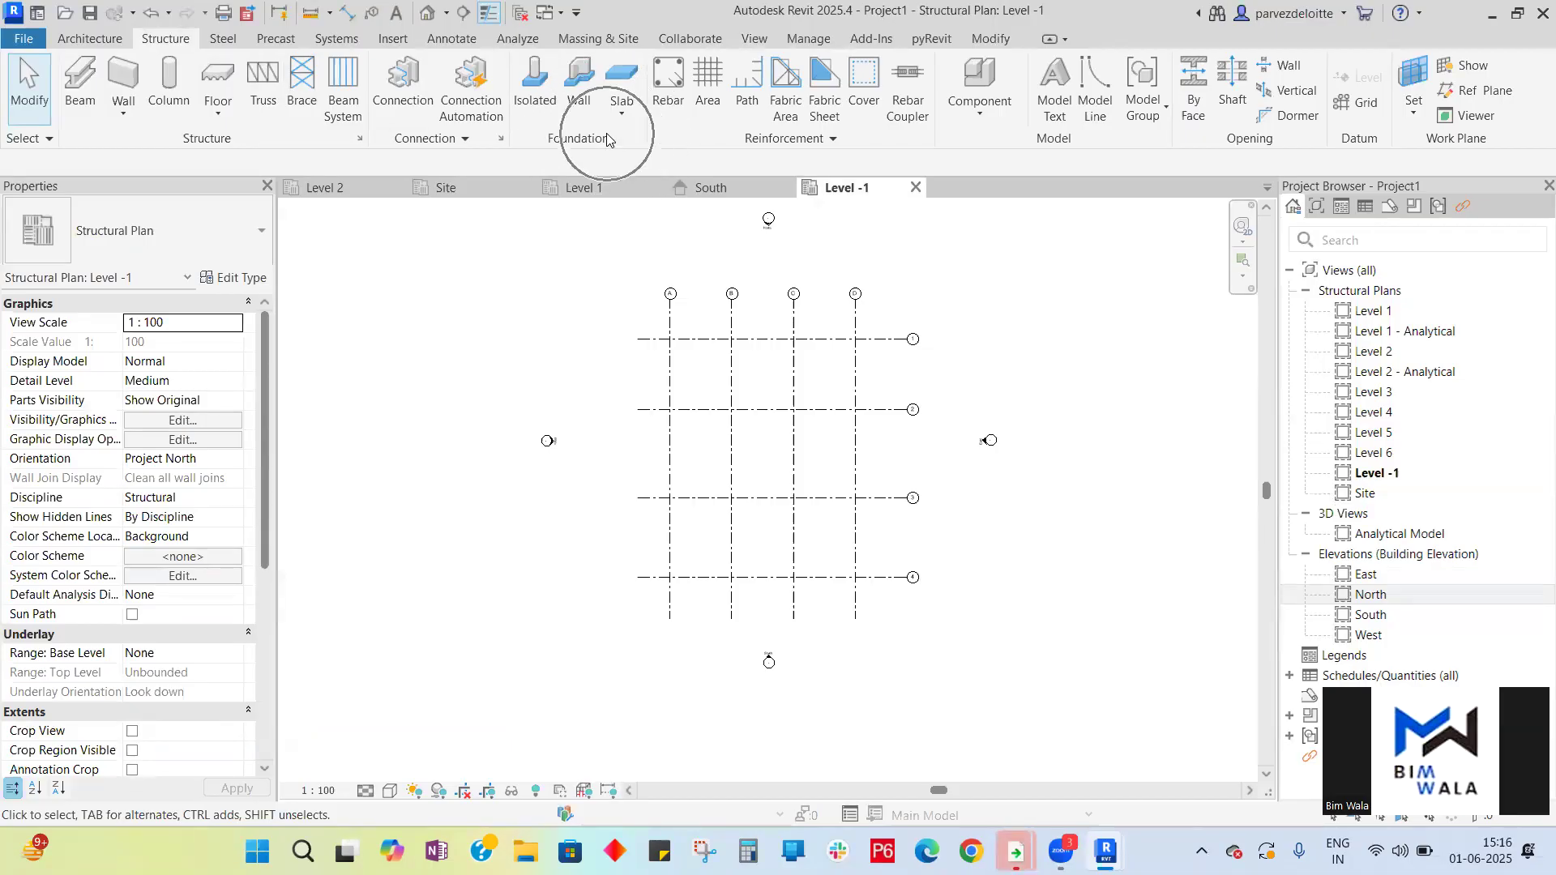
left_click(535, 93)
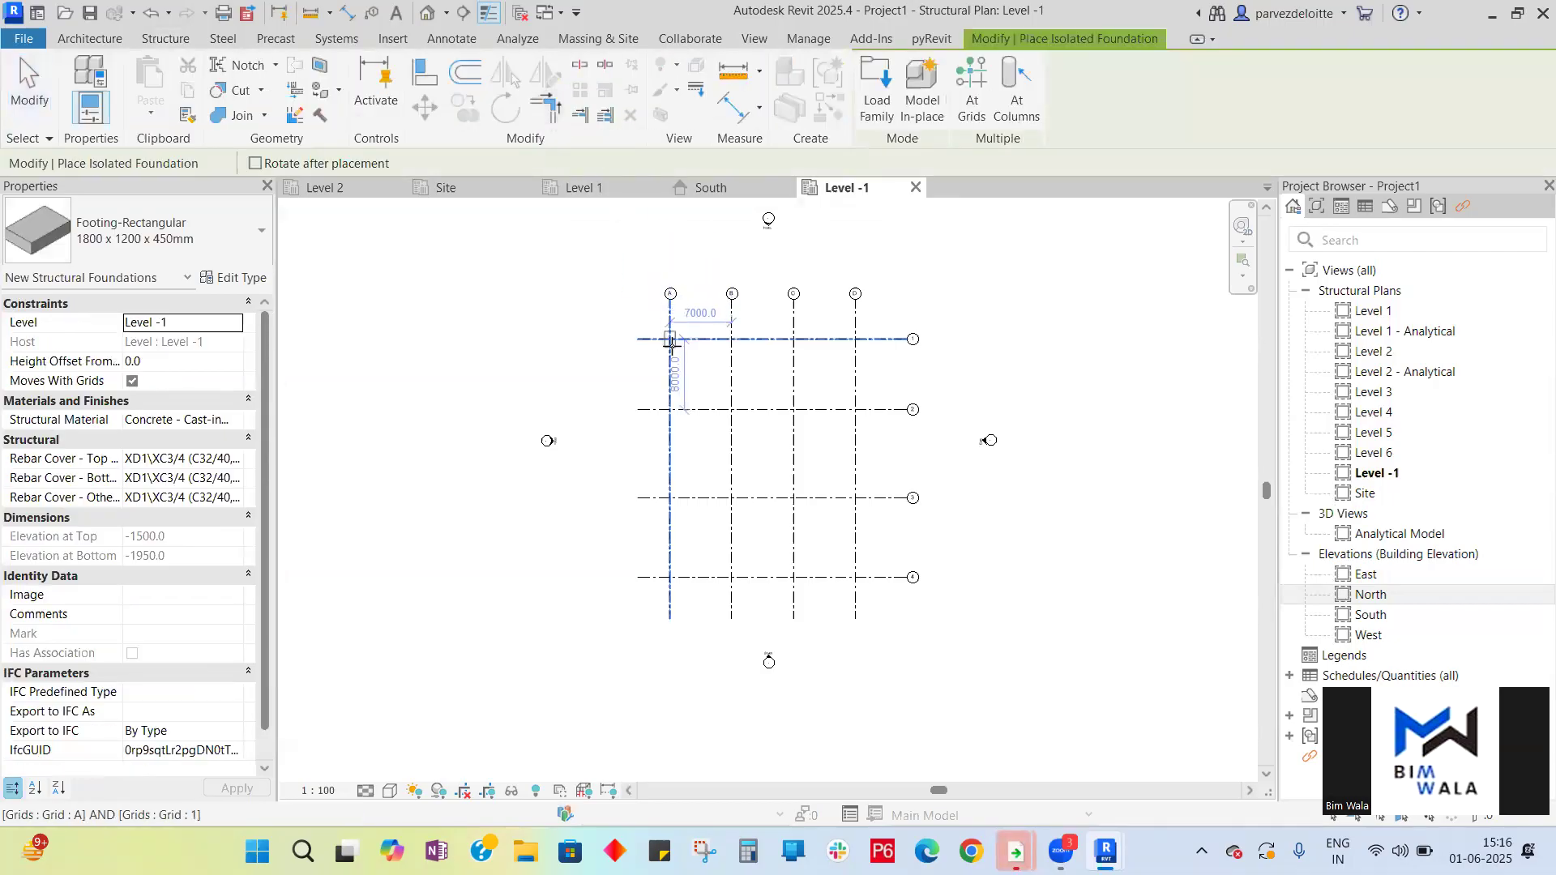
scroll(670, 340, "up", 5)
left_click(674, 318)
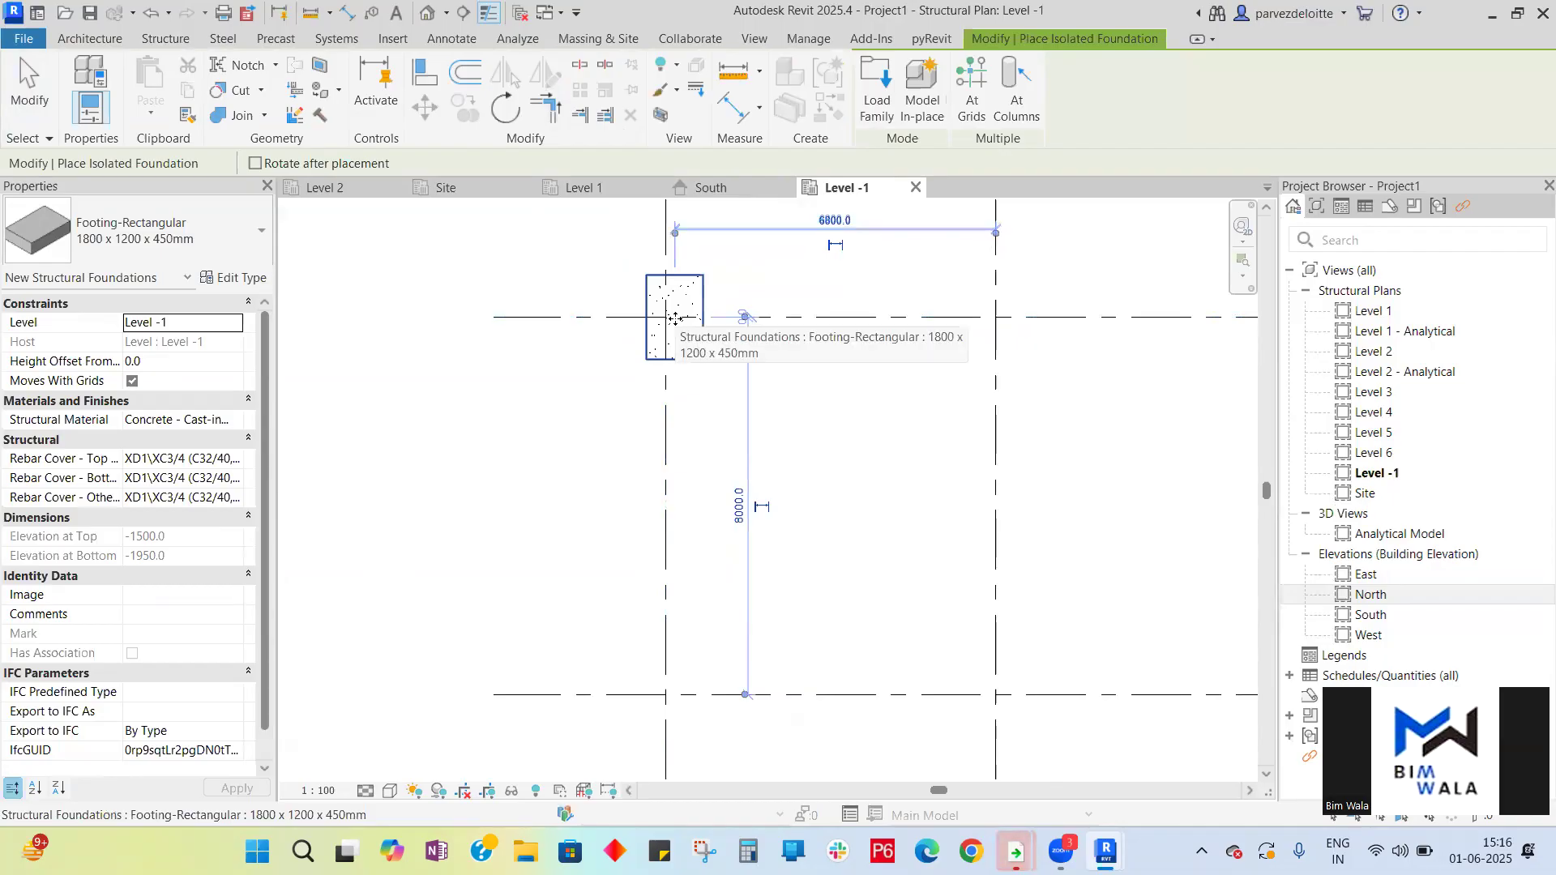
key("ctrl+z")
left_click(665, 318)
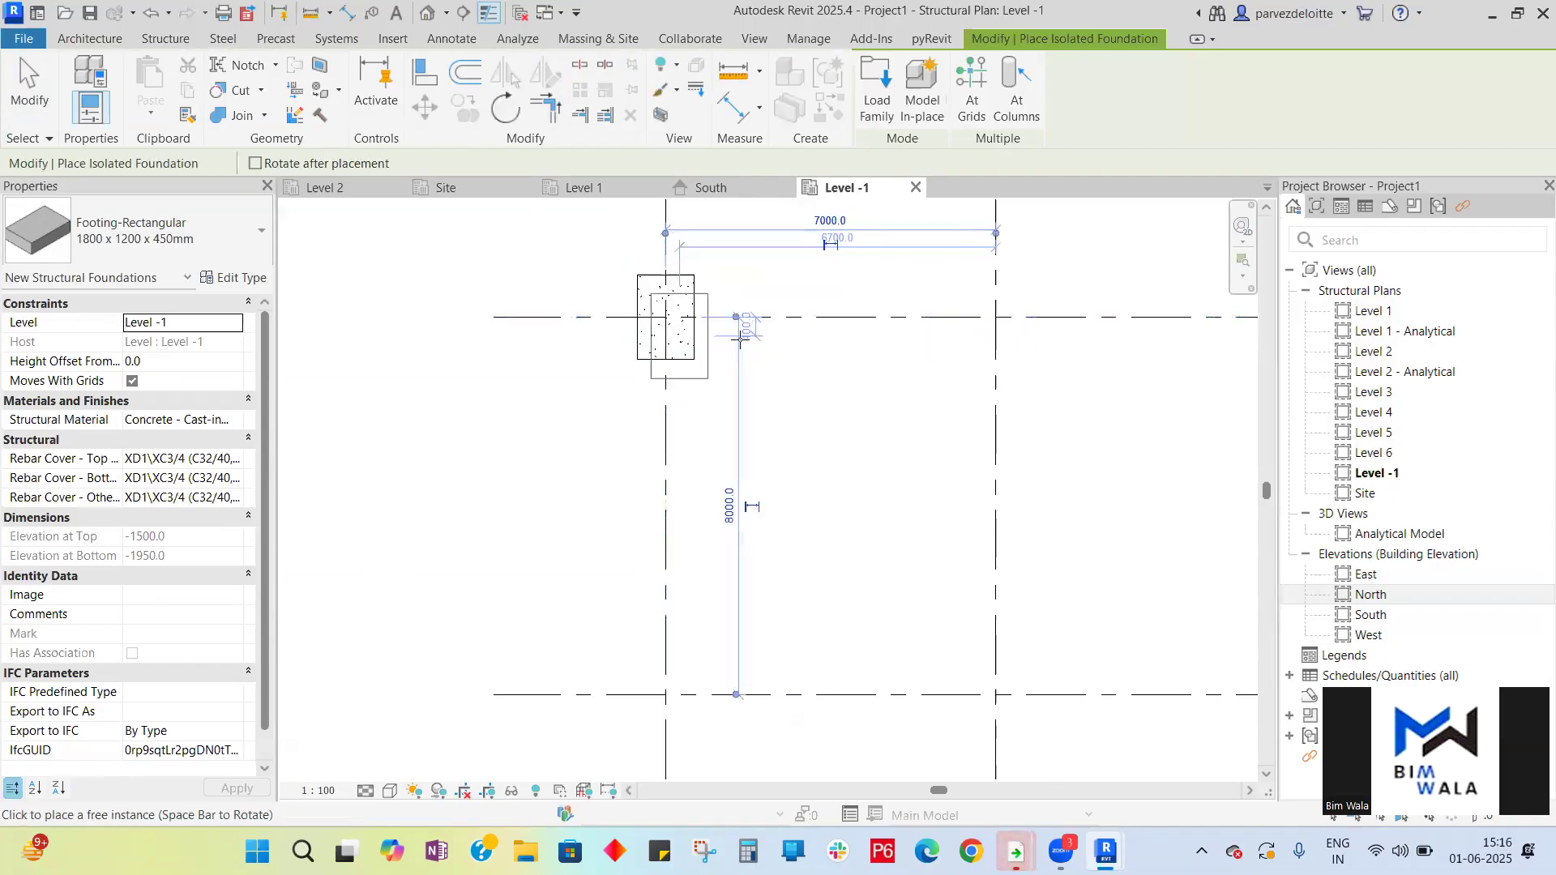
left_click(995, 317)
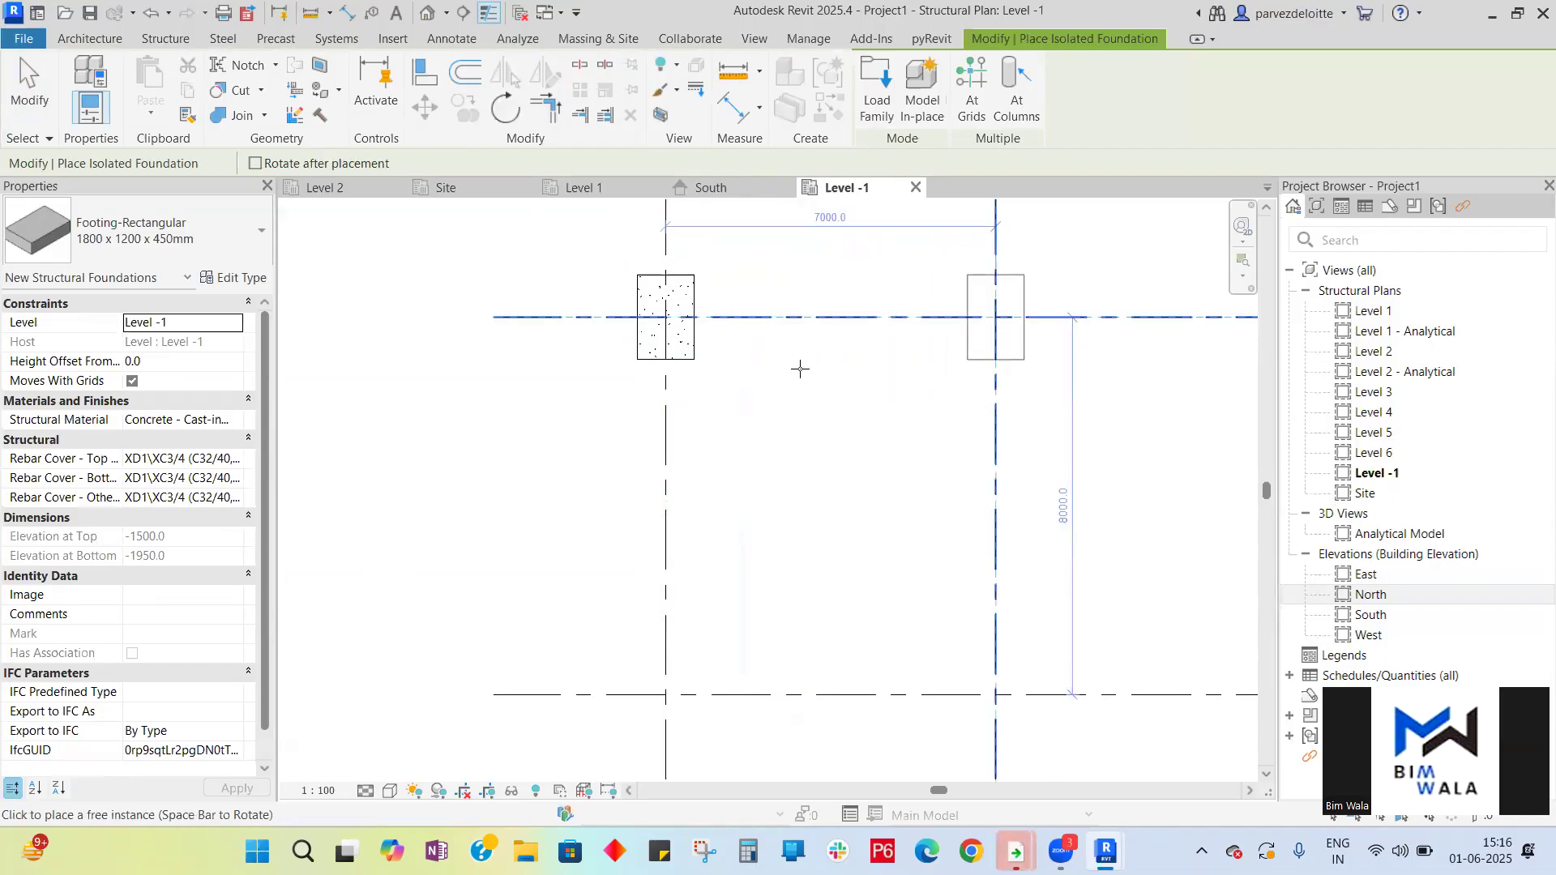
- Rotate the rectangular footing and place isolated footings at intersections B2, C2, C1, D1 and D2 on Level -1
scroll(546, 282, "down", 3)
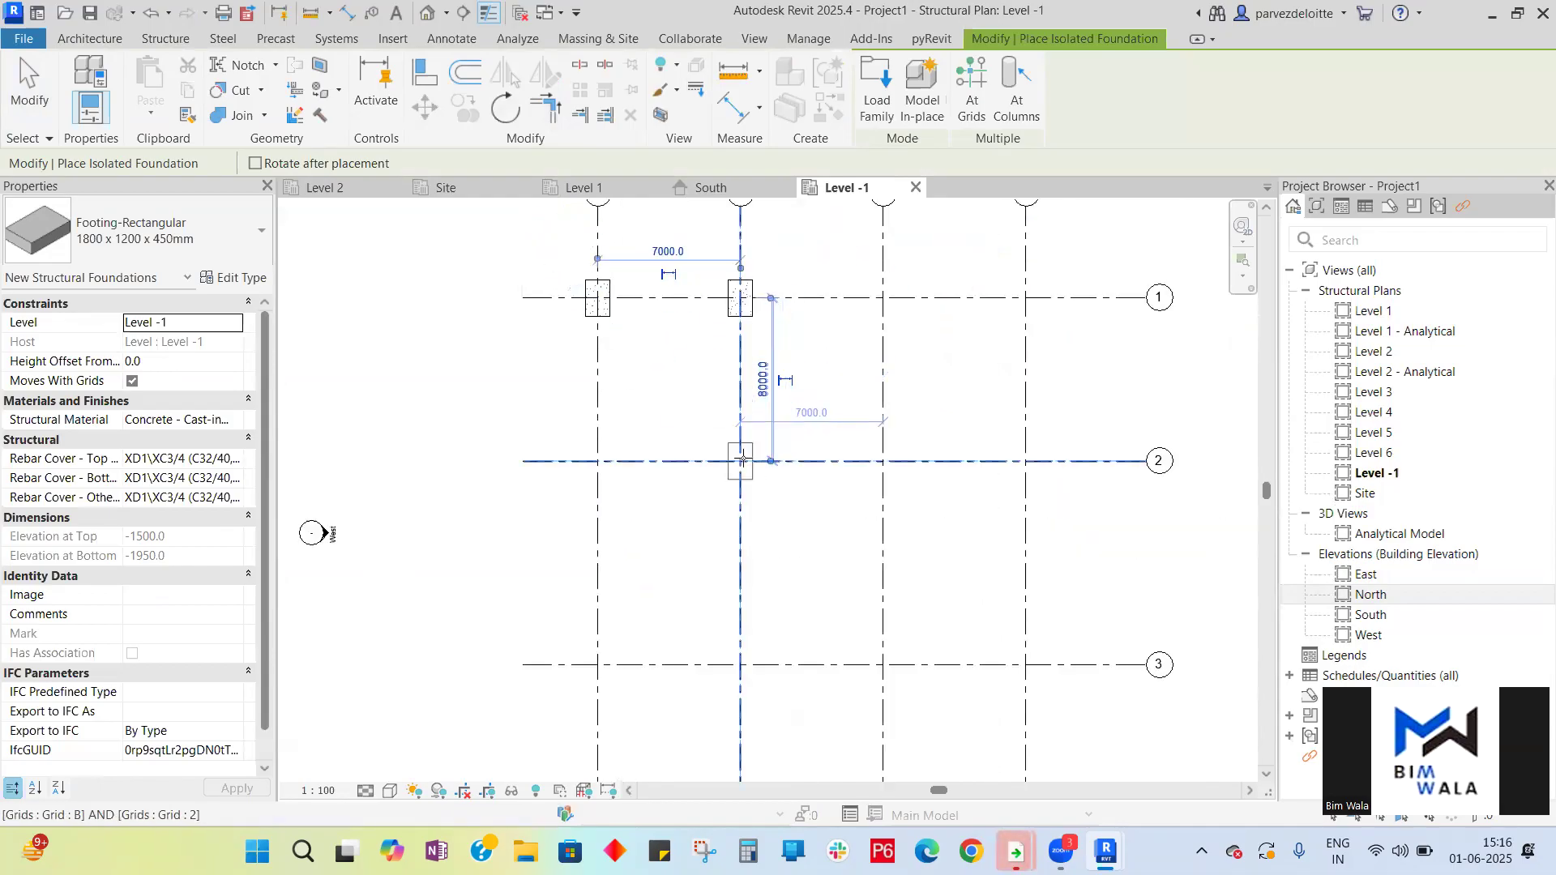
key("space")
key("space")
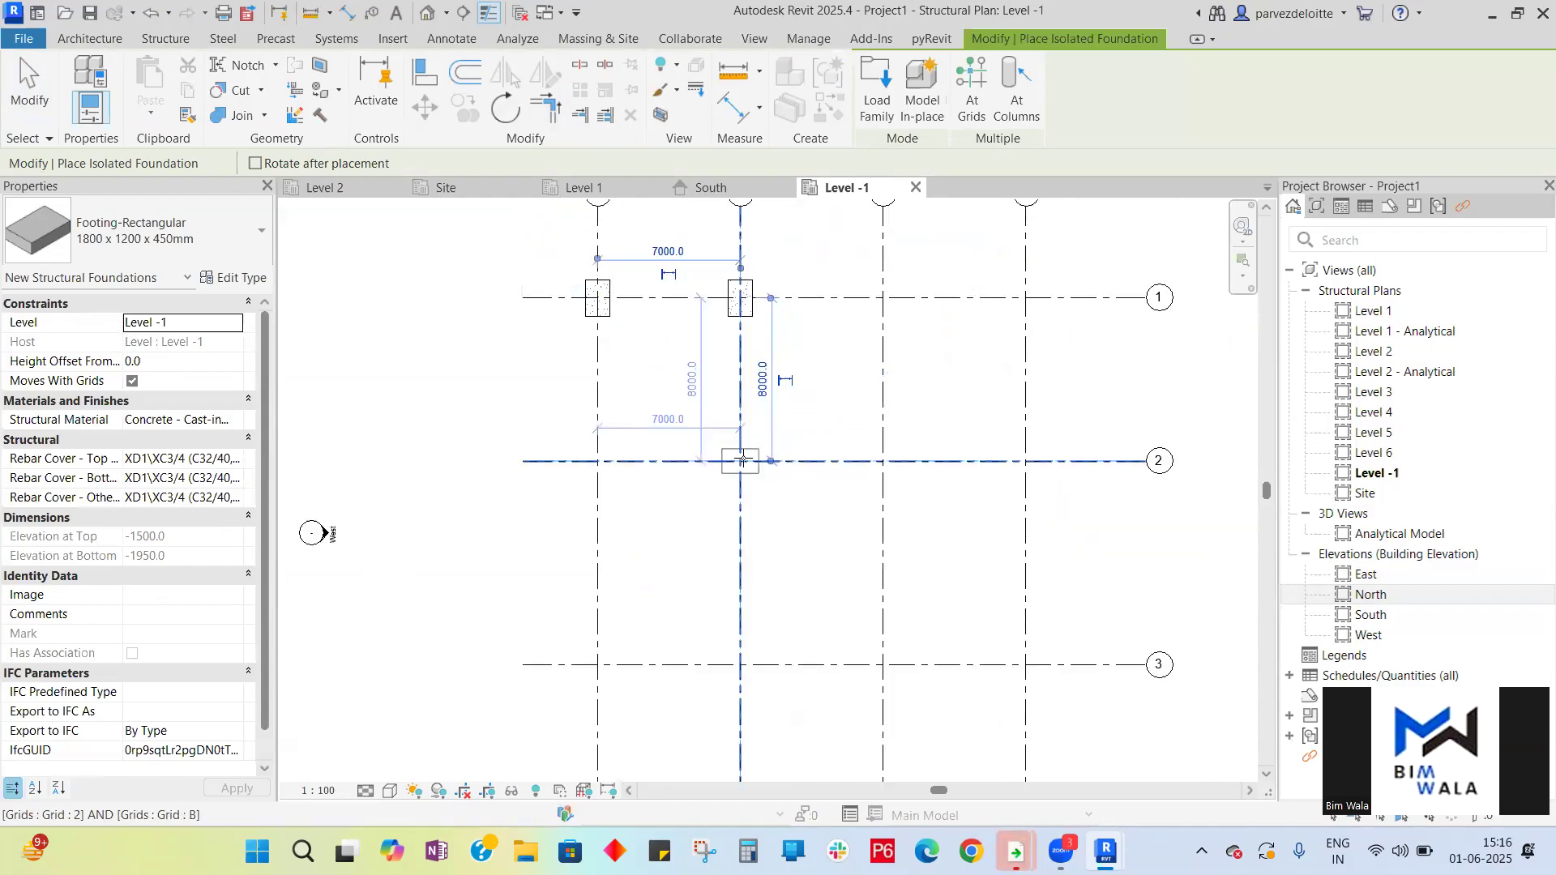
left_click(741, 460)
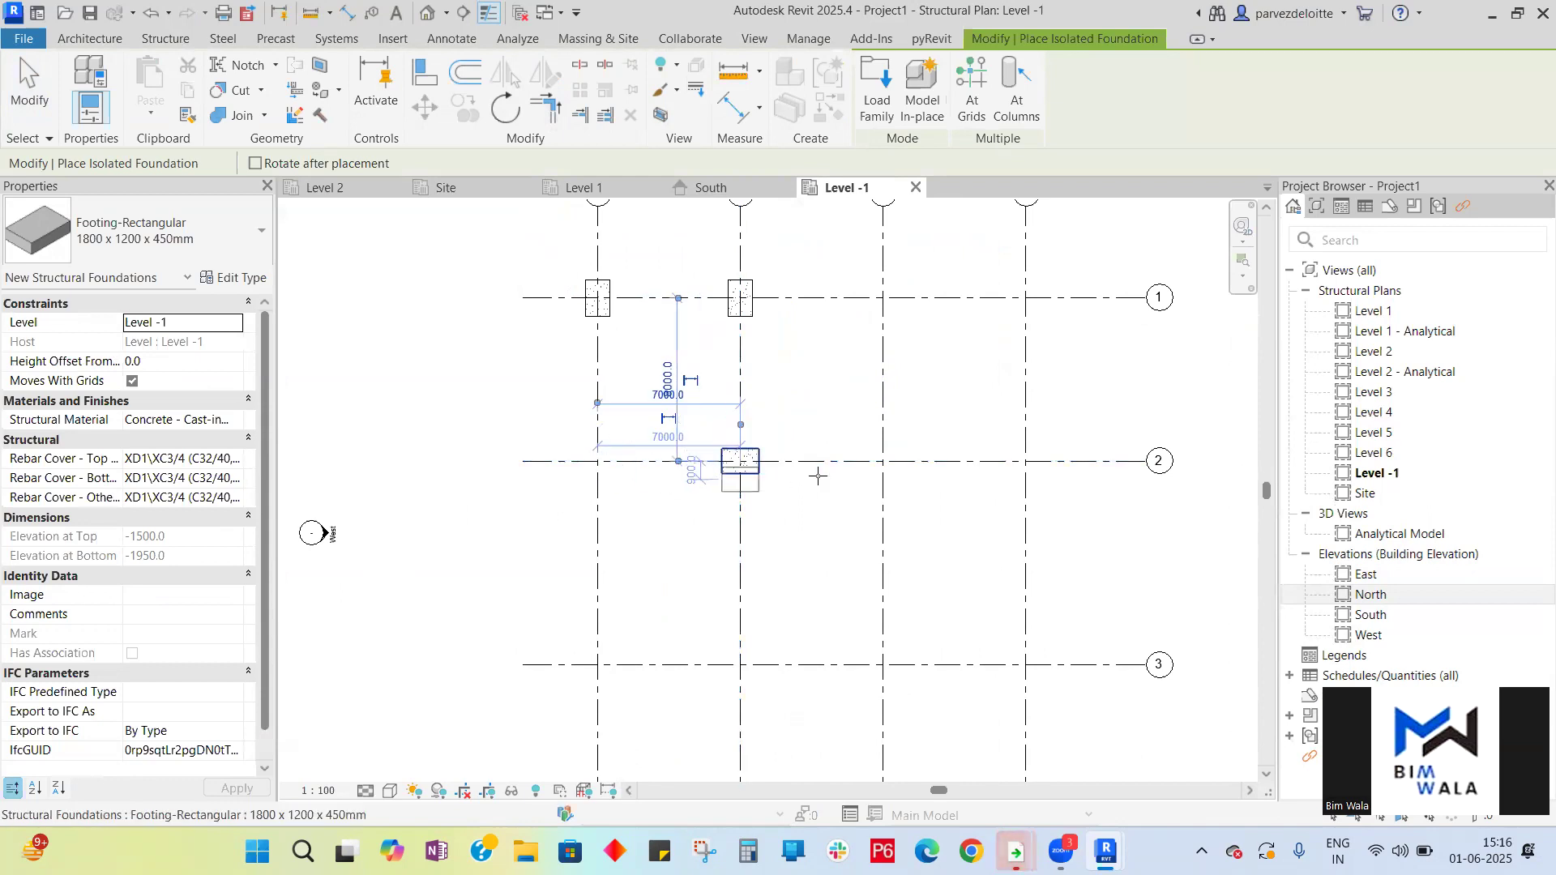
left_click(883, 461)
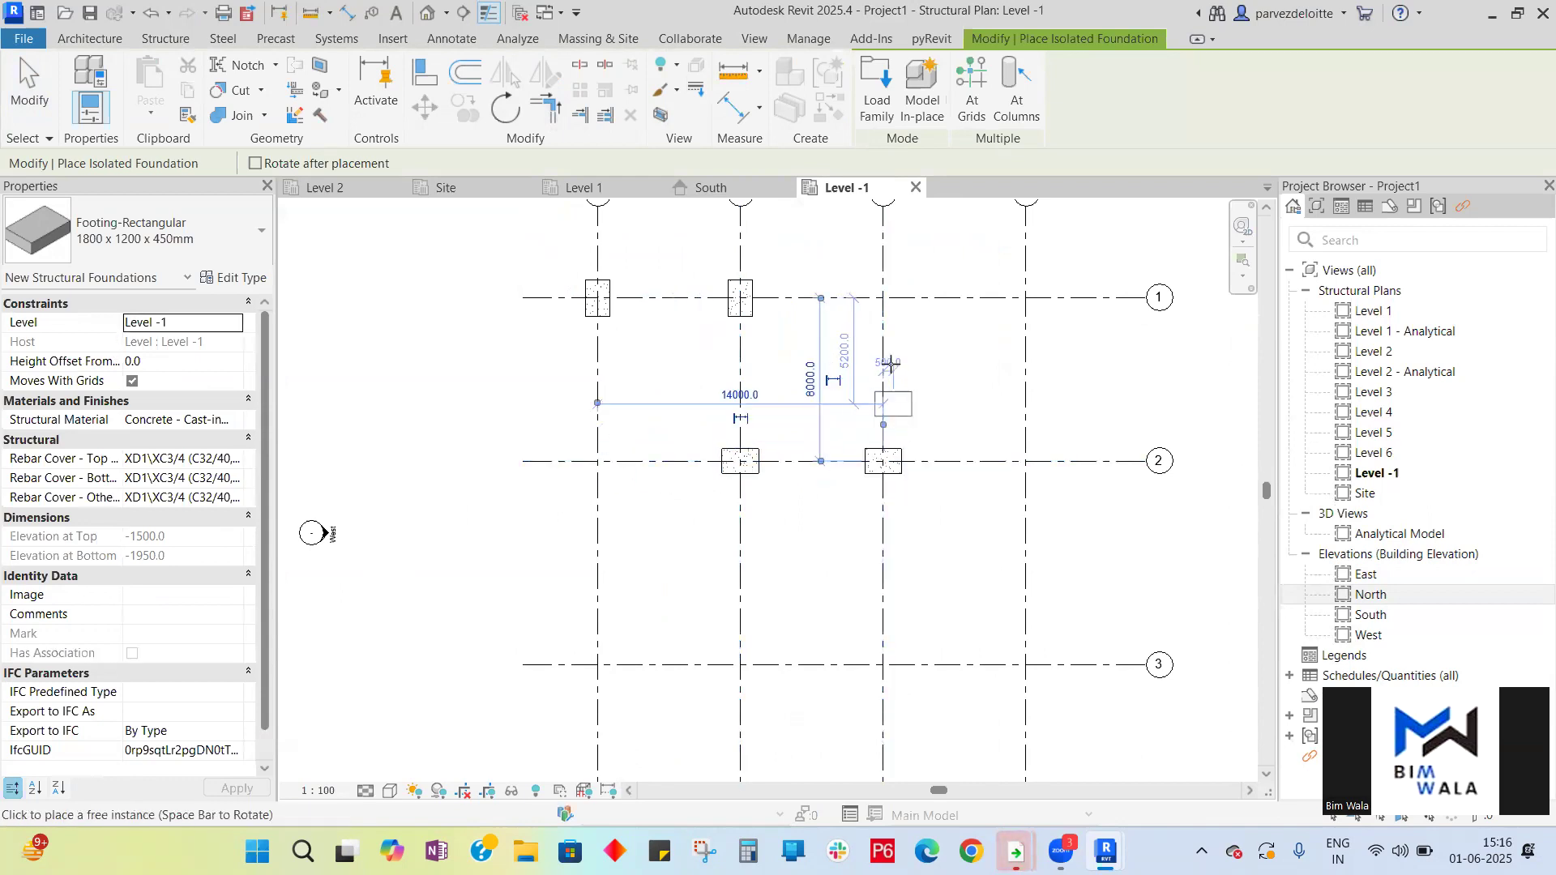
left_click(883, 297)
left_click(1025, 298)
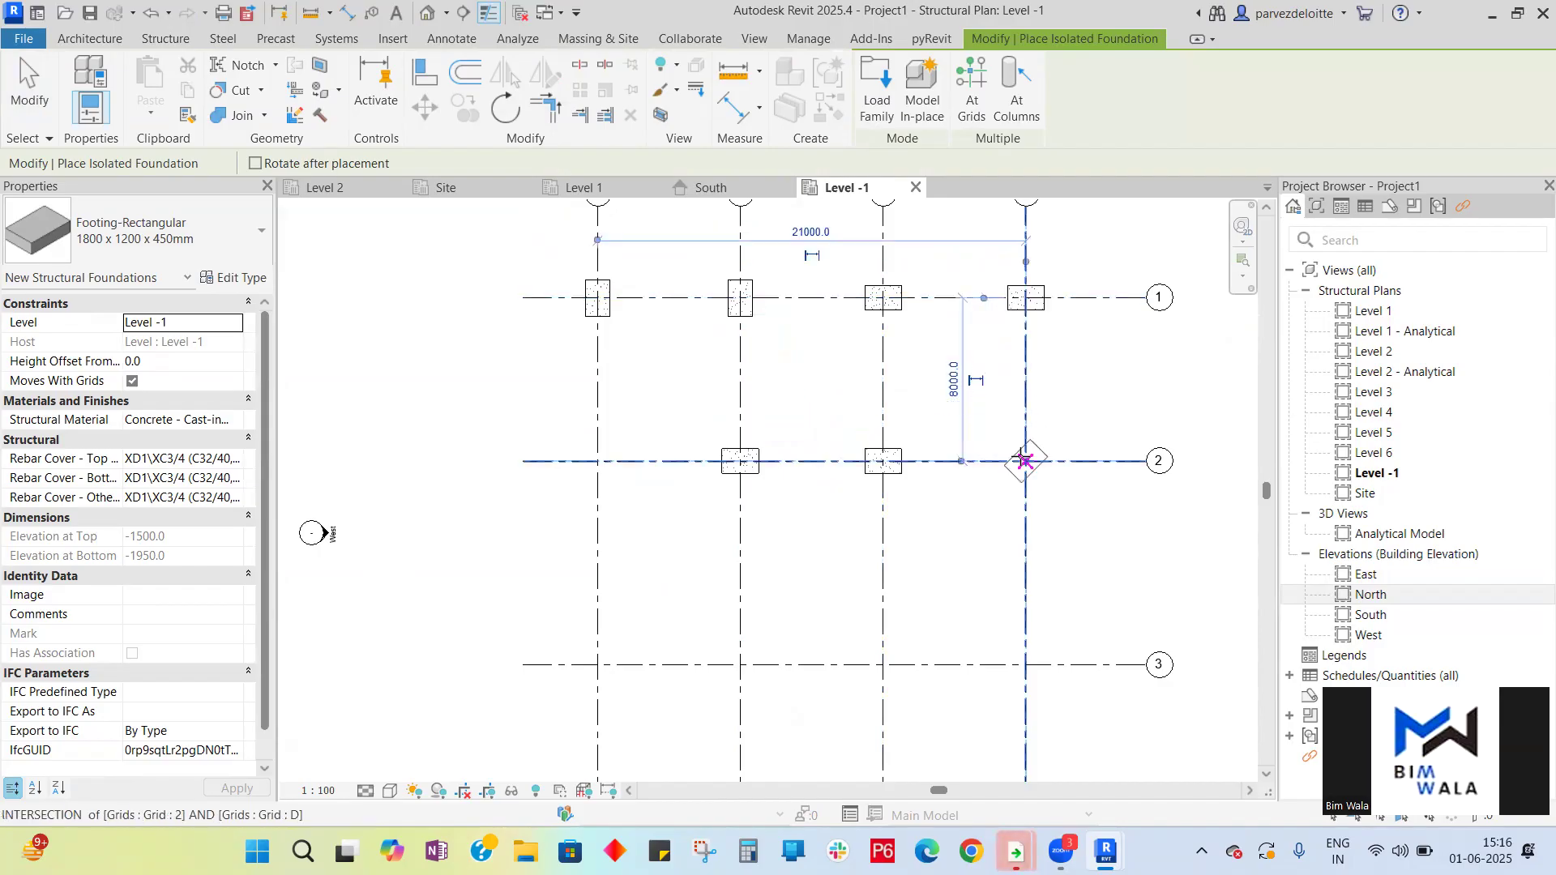
left_click(1025, 460)
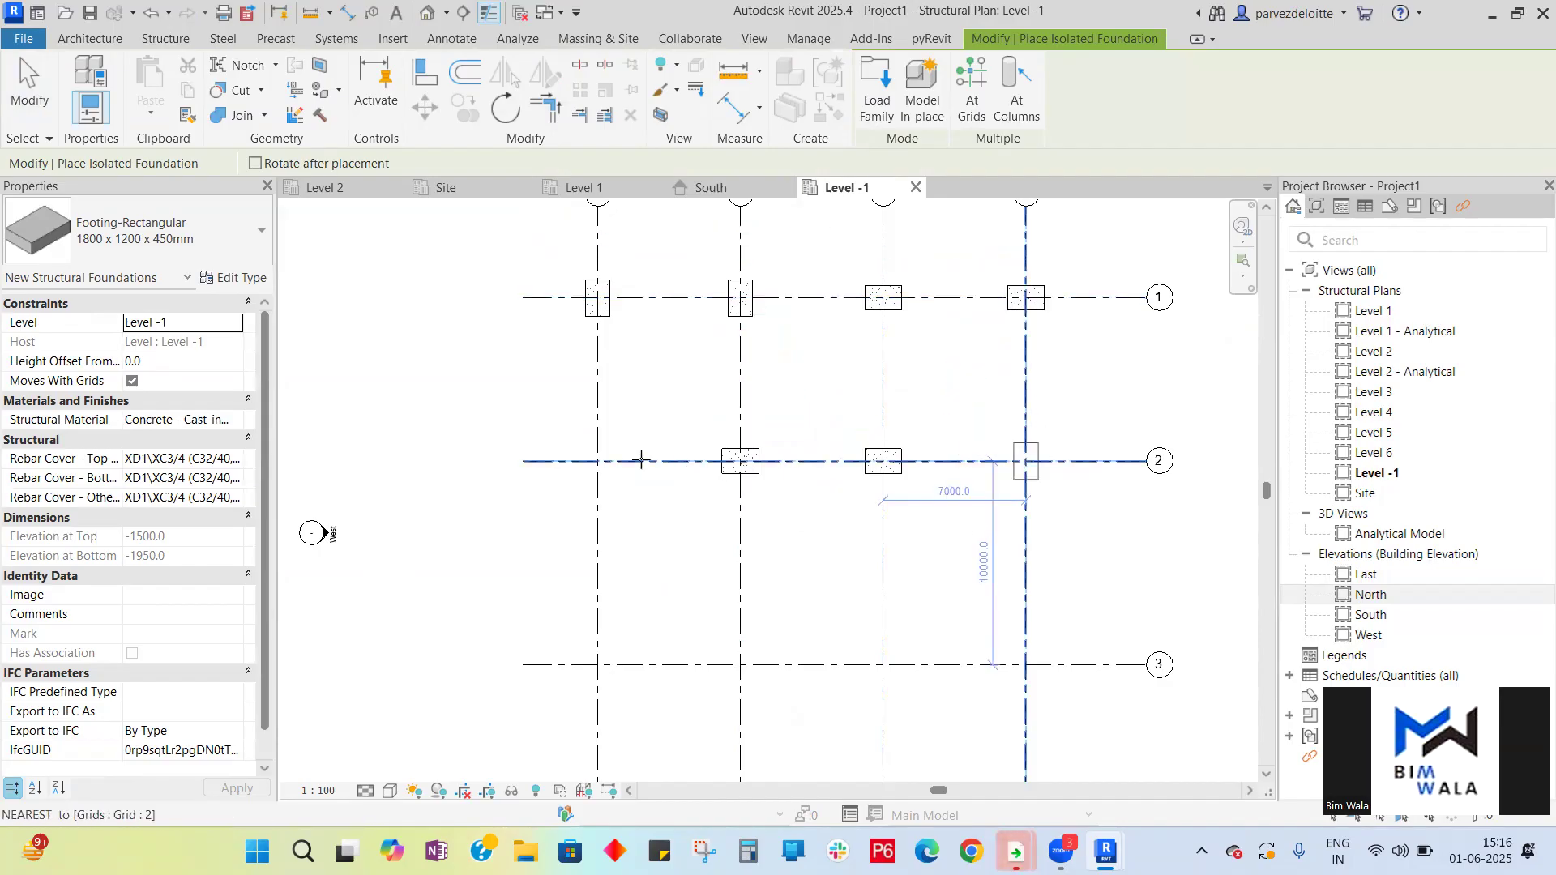
- Place isolated footings at grid intersections A2, A3 and B3
left_click(593, 460)
scroll(592, 460, "down", 3)
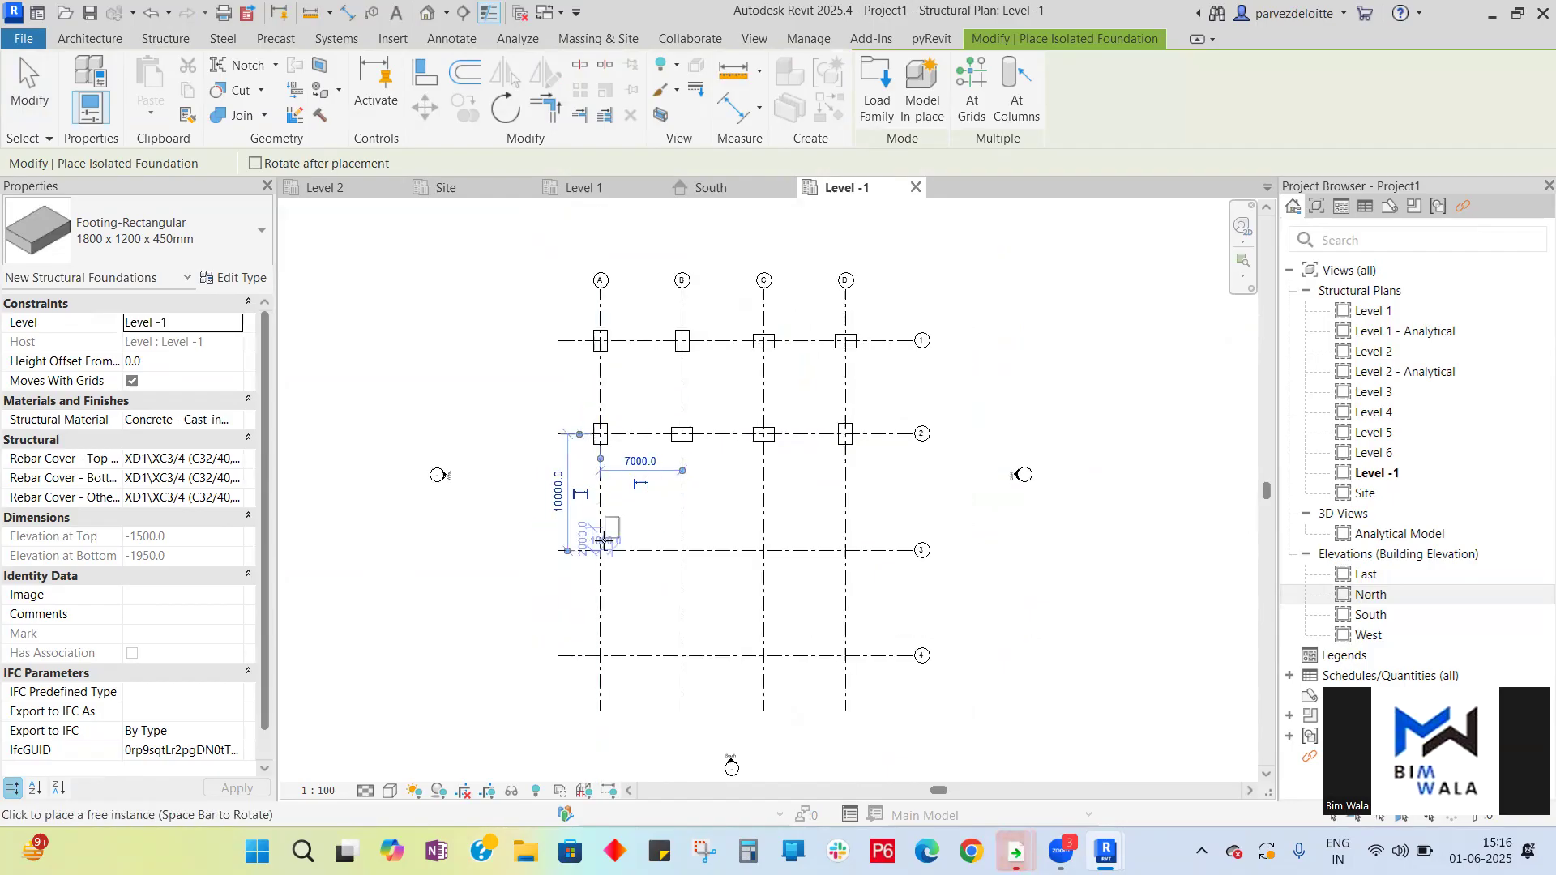
left_click(600, 552)
left_click(683, 551)
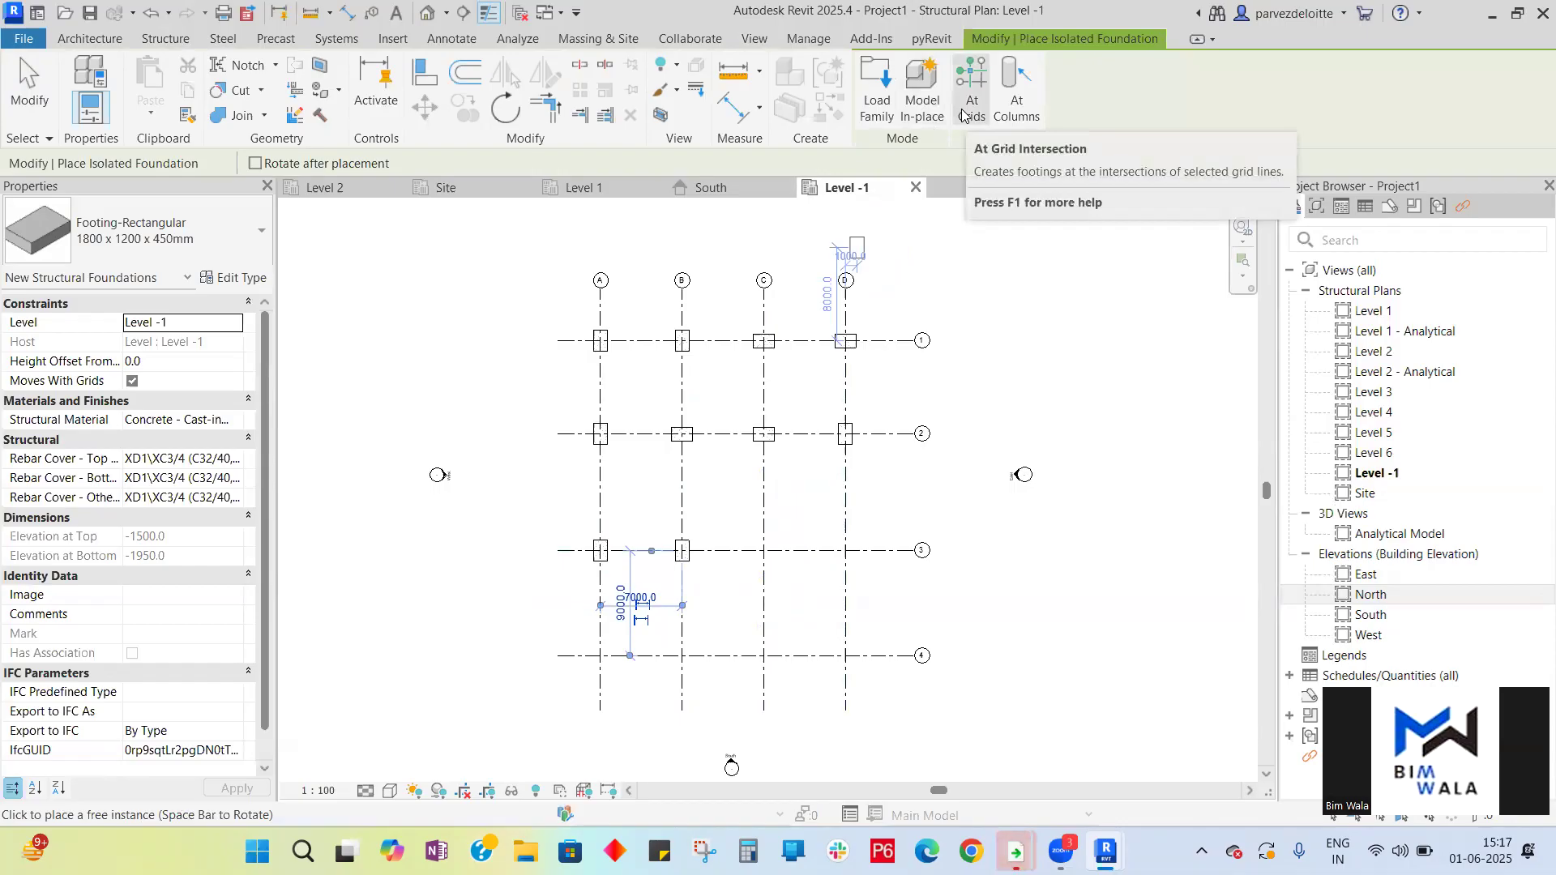
- Use At Grid Intersection to place footings where grids C and D cross grids 3 and 4
key("ctrl")
key("ctrl")
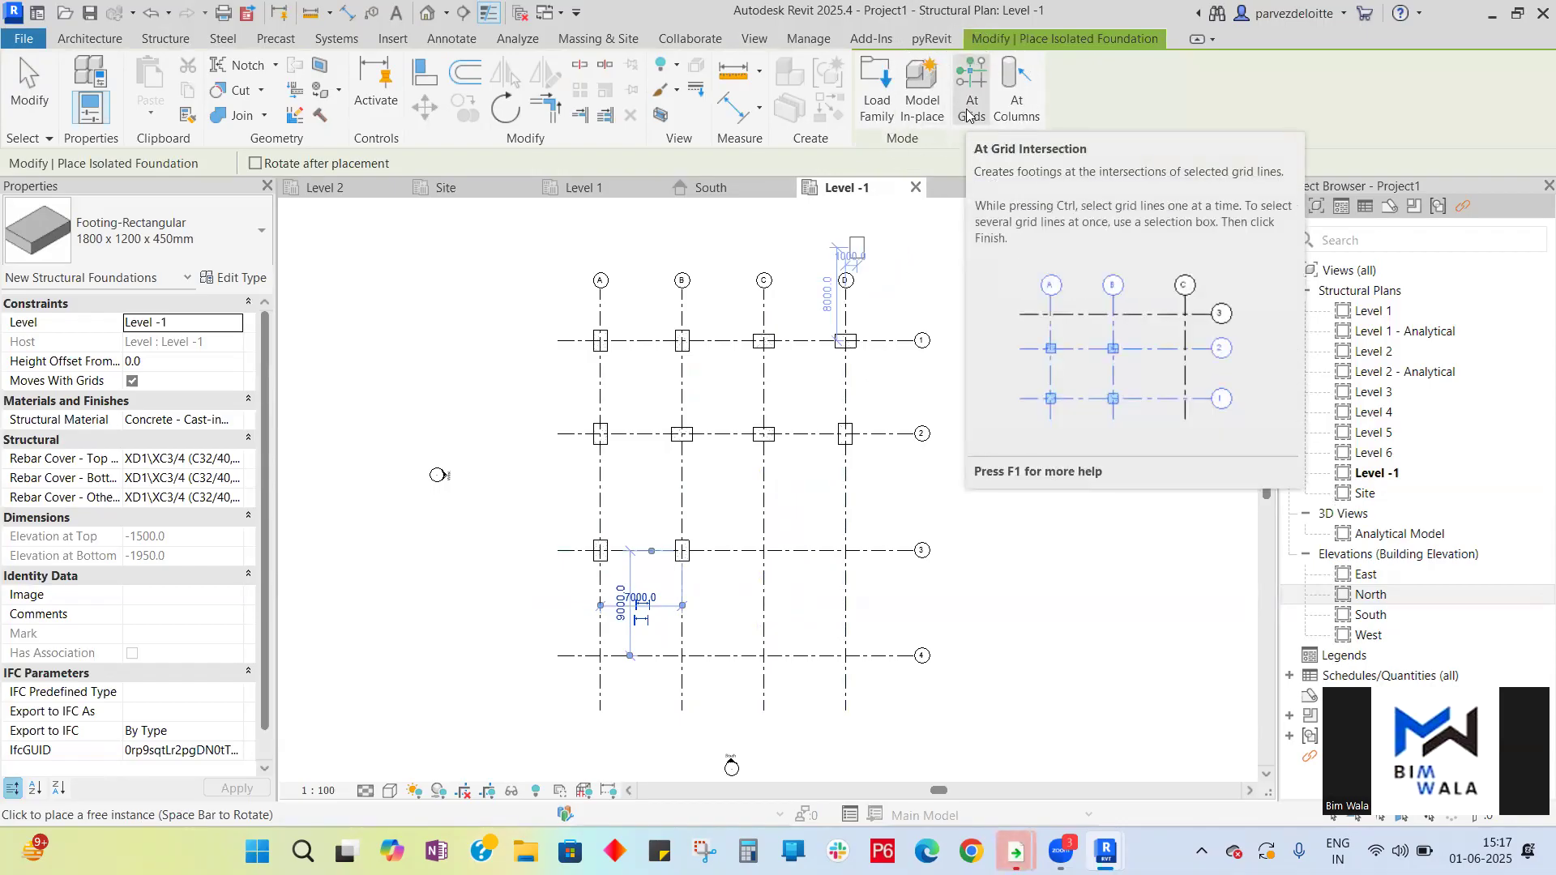
left_click(970, 112)
left_click_drag(882, 688, 737, 521)
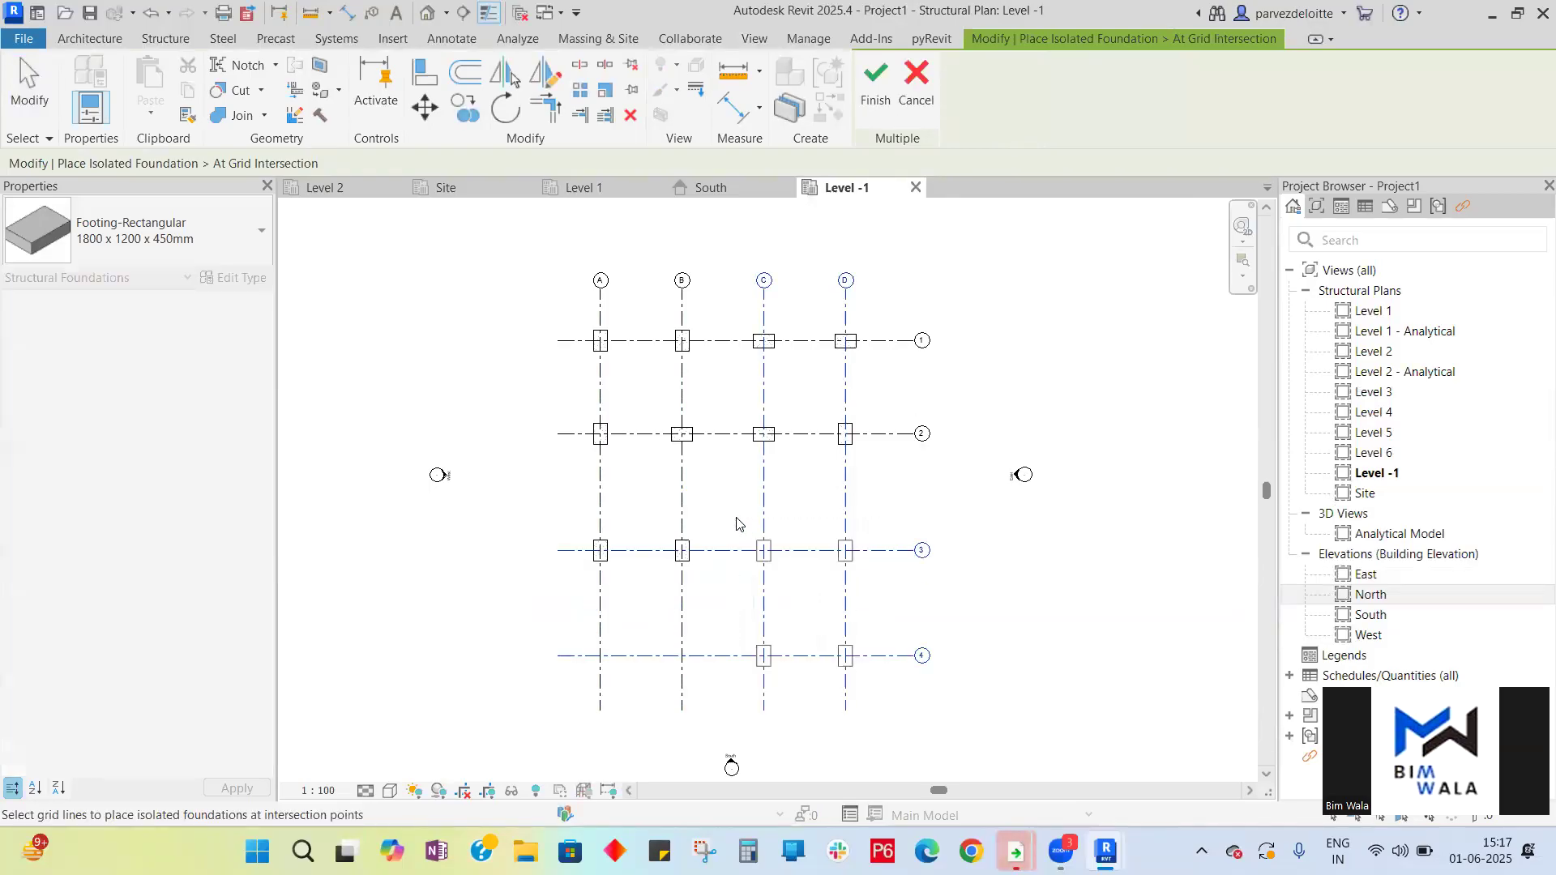
left_click(876, 82)
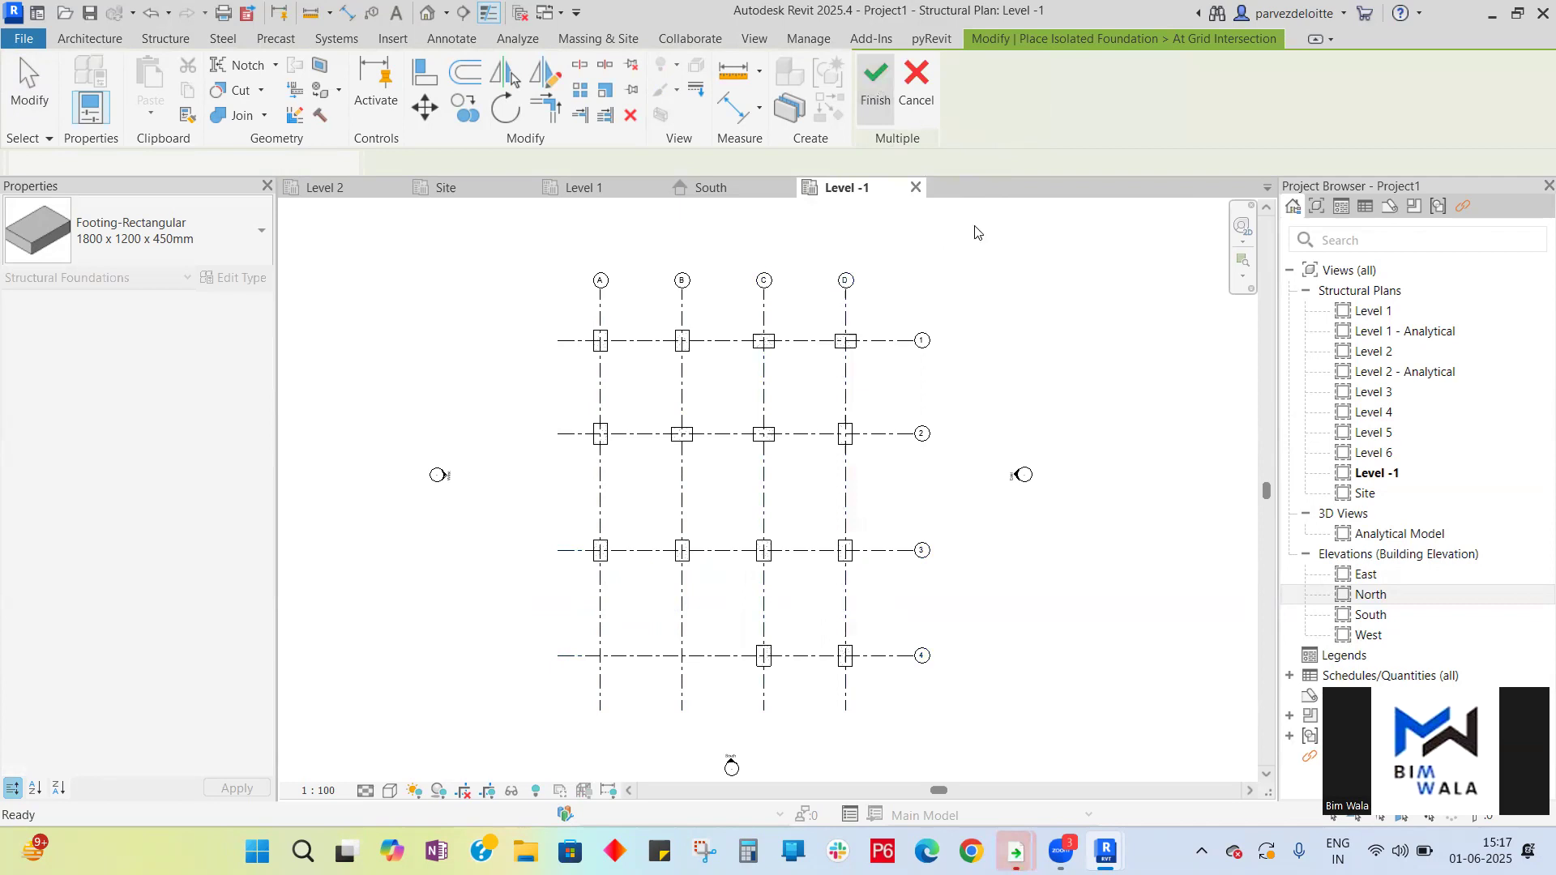
left_click(974, 106)
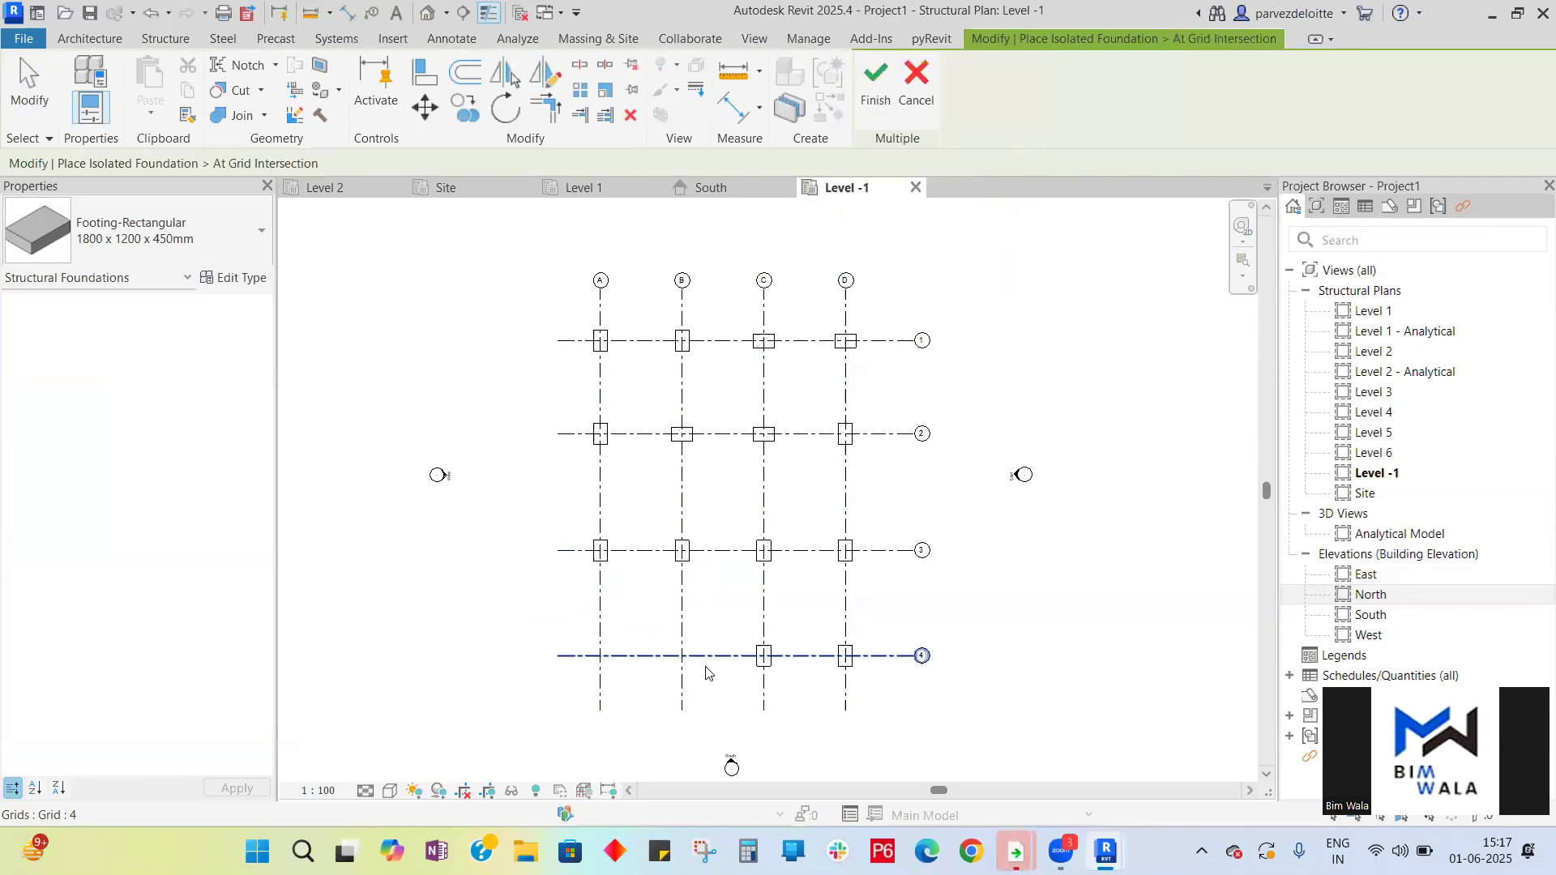
left_click(875, 89)
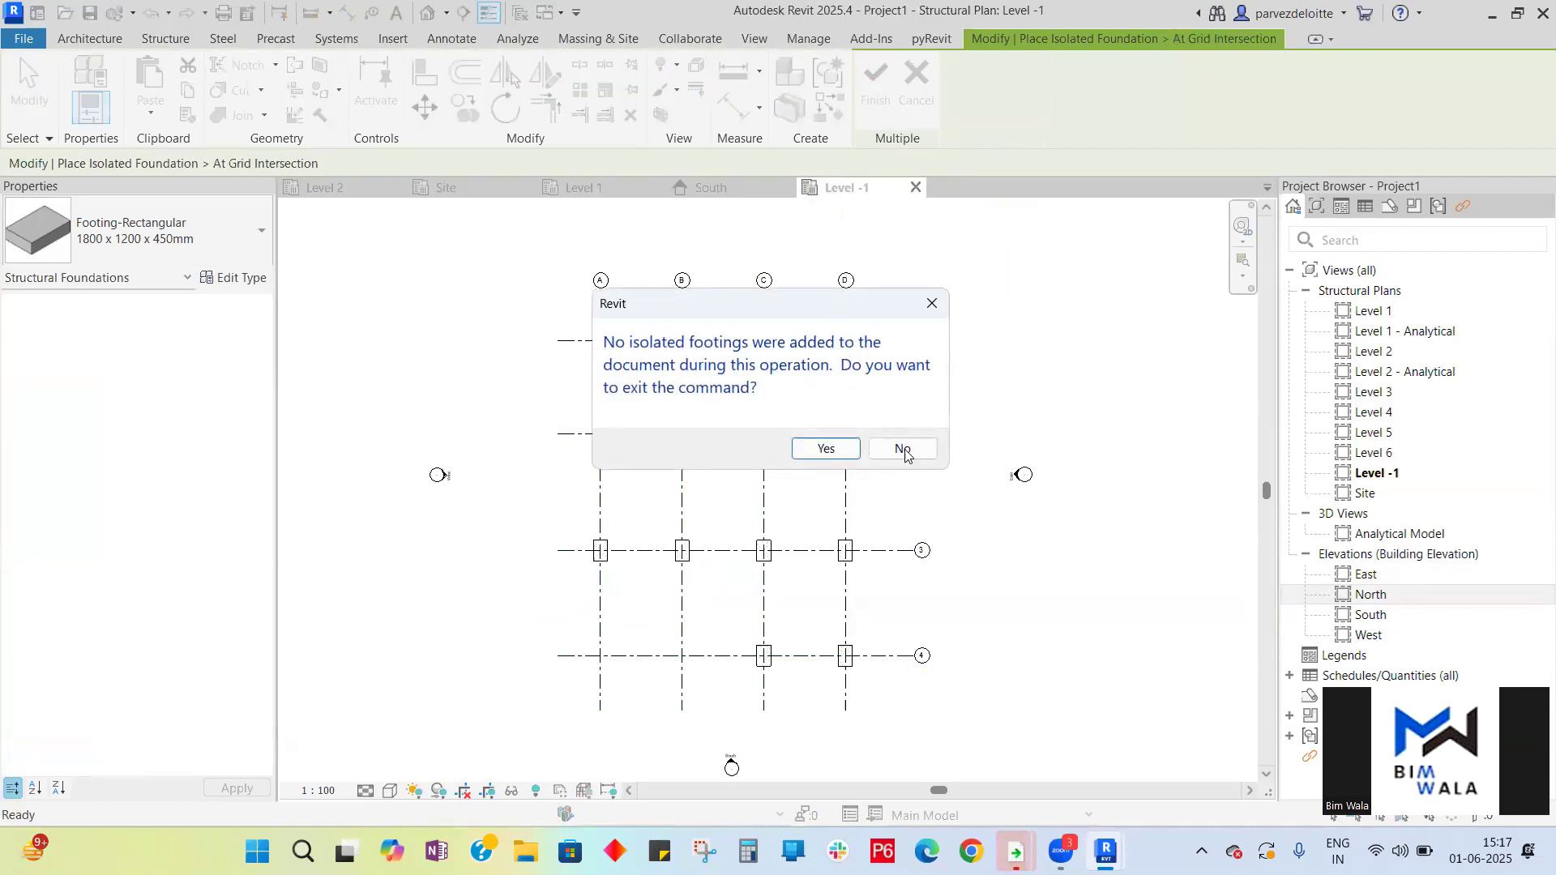
left_click(902, 449)
left_click(915, 81)
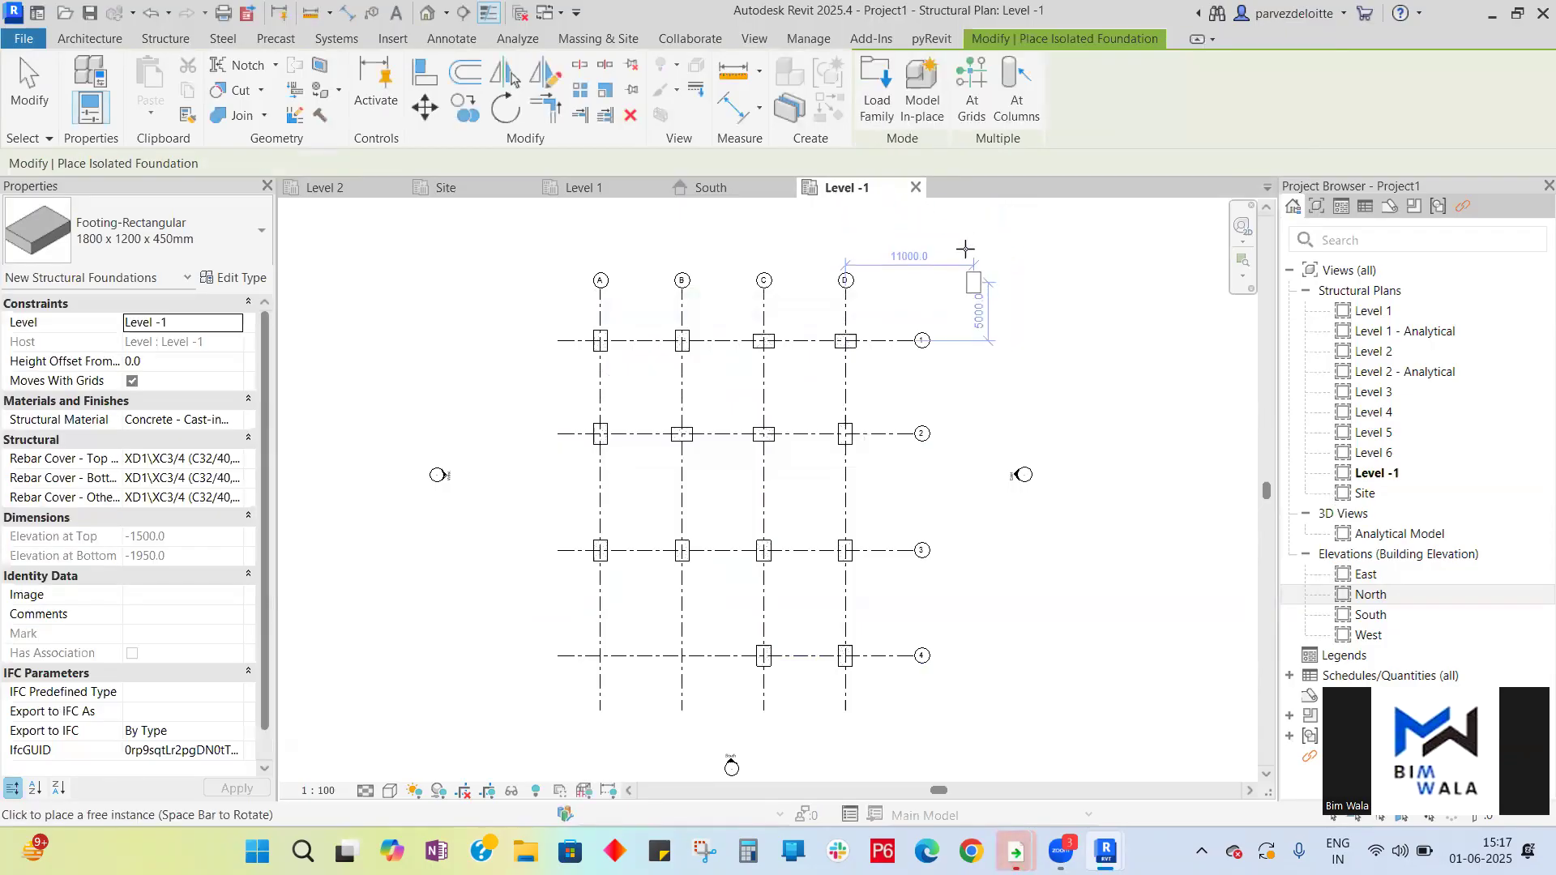
- Use At Grid Intersection to place footings where grids A and B cross grid 4, then exit the tool
left_click(973, 93)
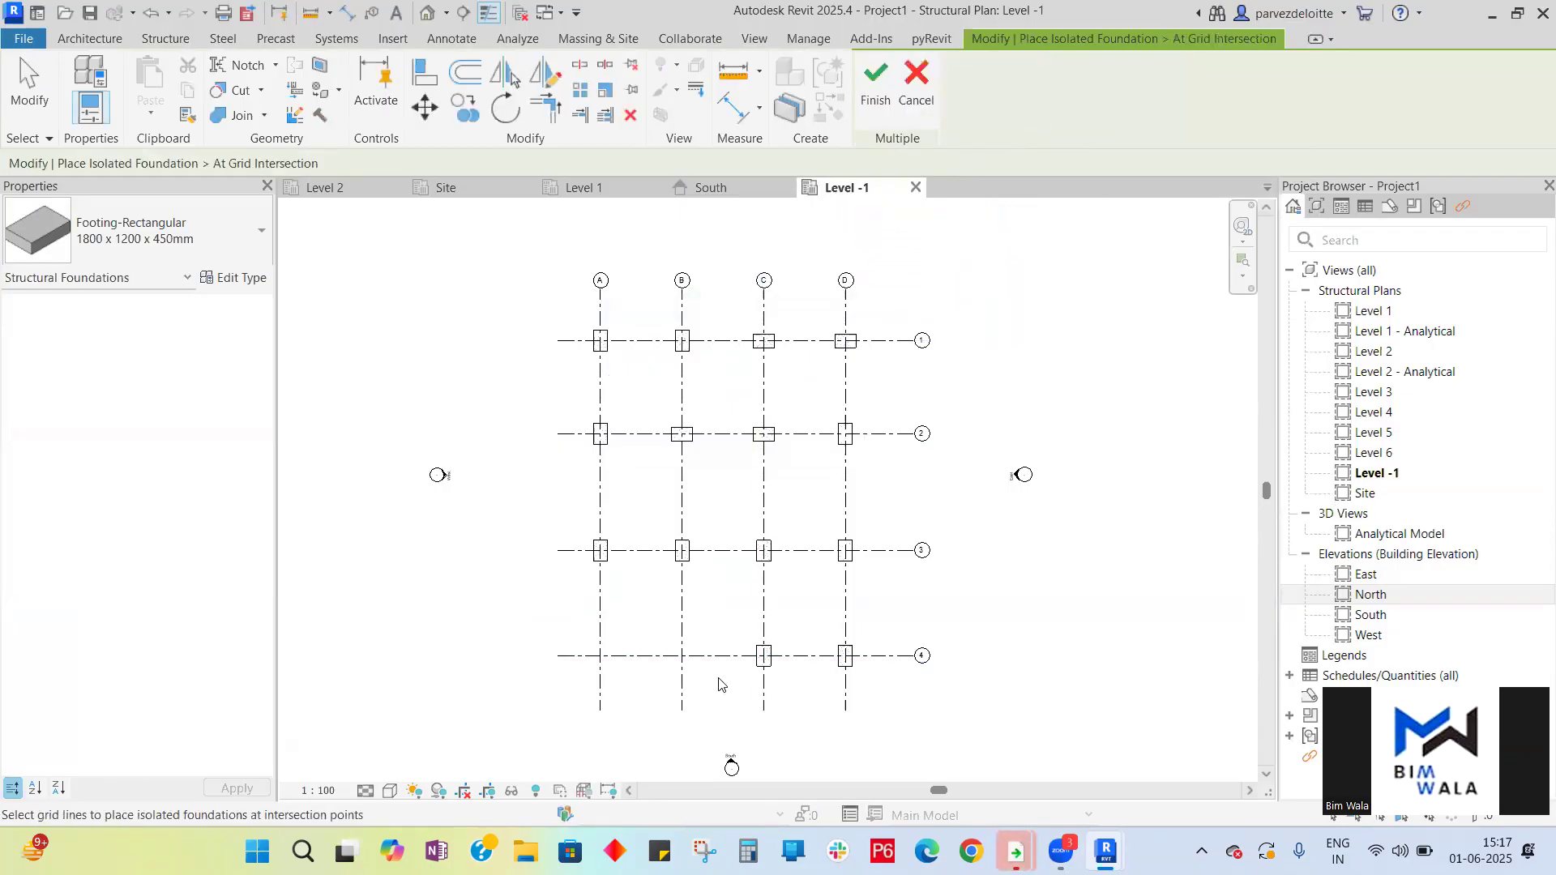
left_click_drag(724, 689, 576, 643)
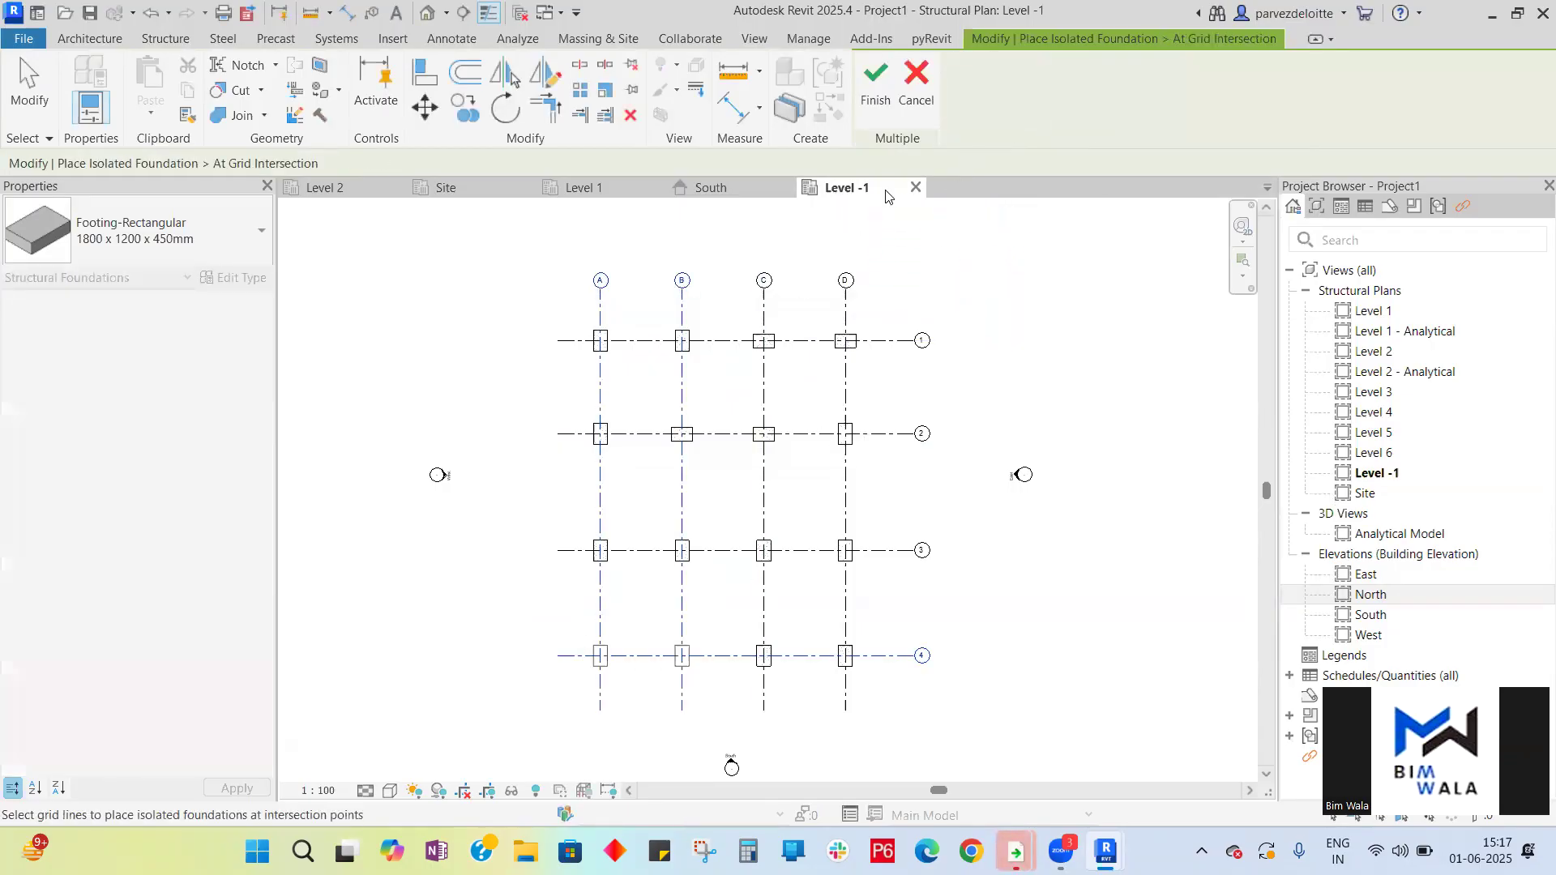
left_click(875, 81)
key("Escape")
key("Escape")
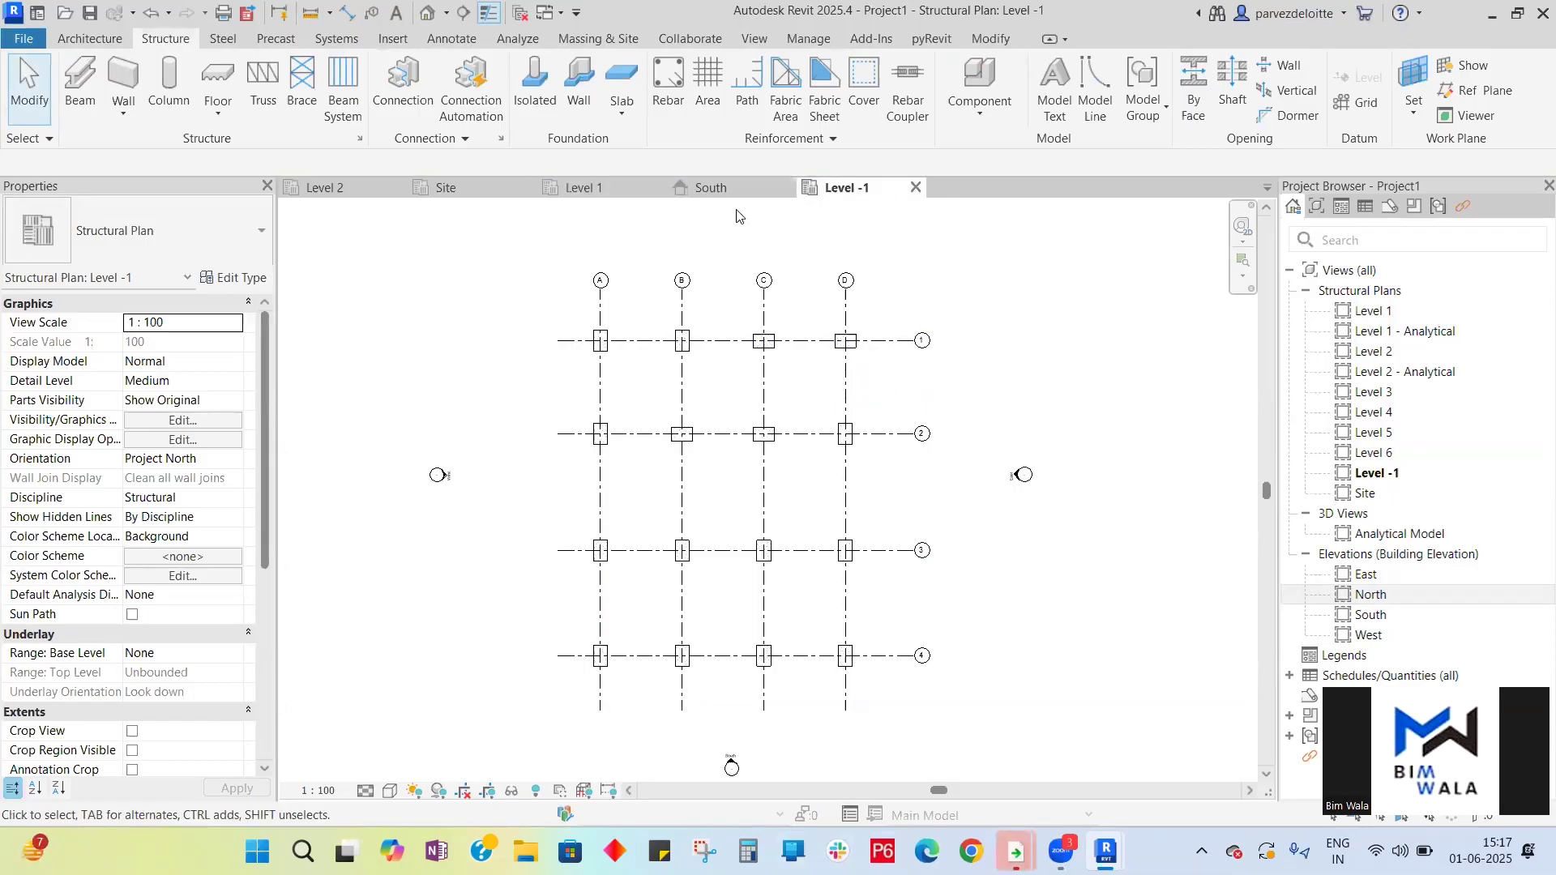
- Examine the placed footings in the South elevation relative to Level -1
left_click(713, 188)
scroll(643, 527, "up", 6)
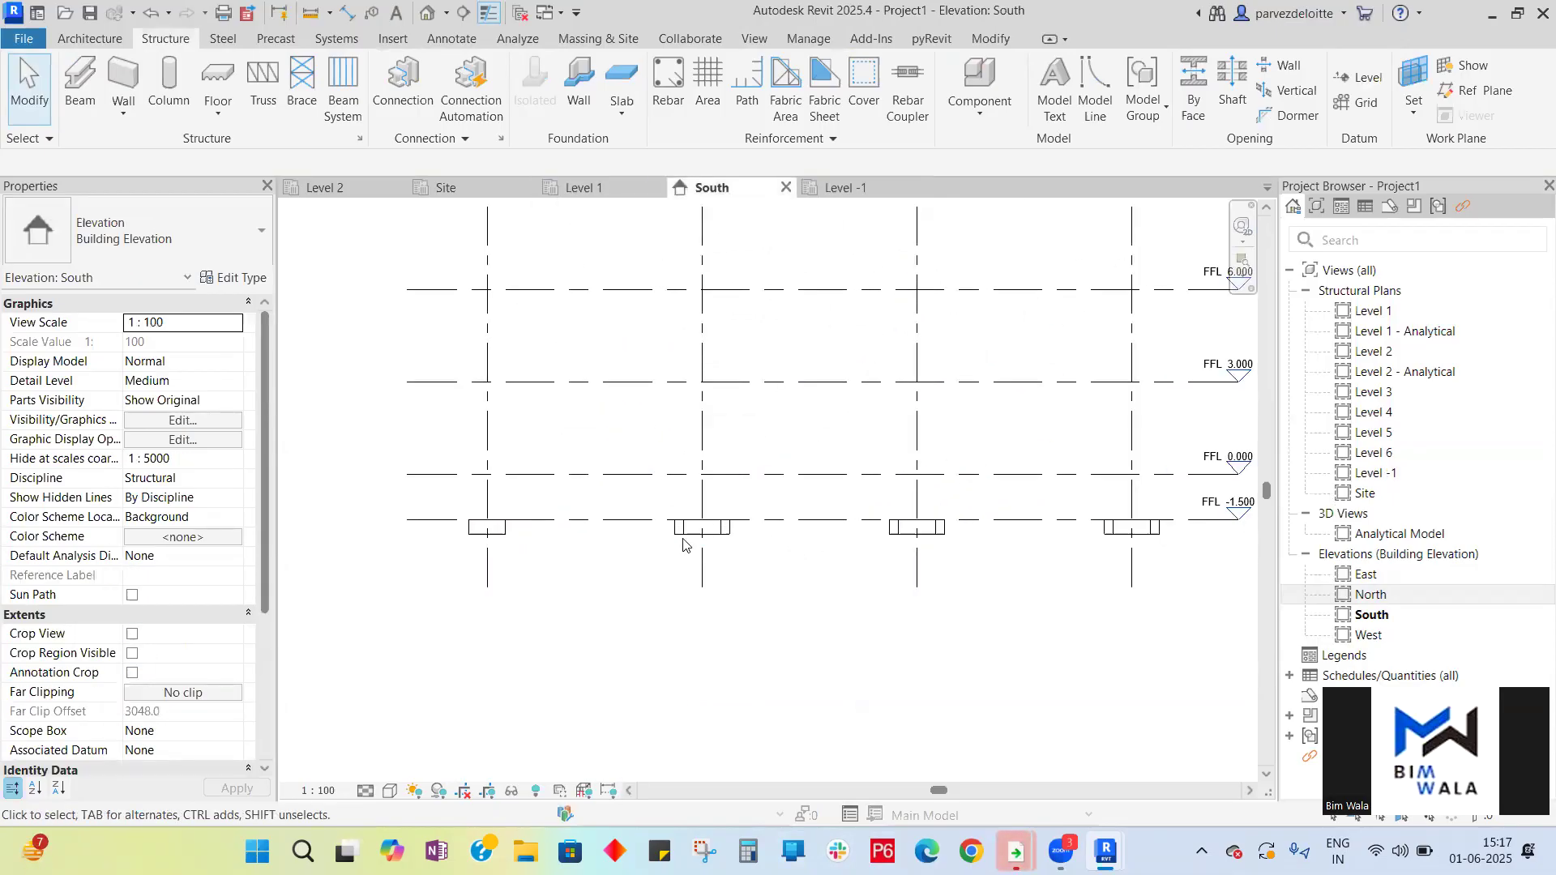
scroll(520, 550, "down", 3)
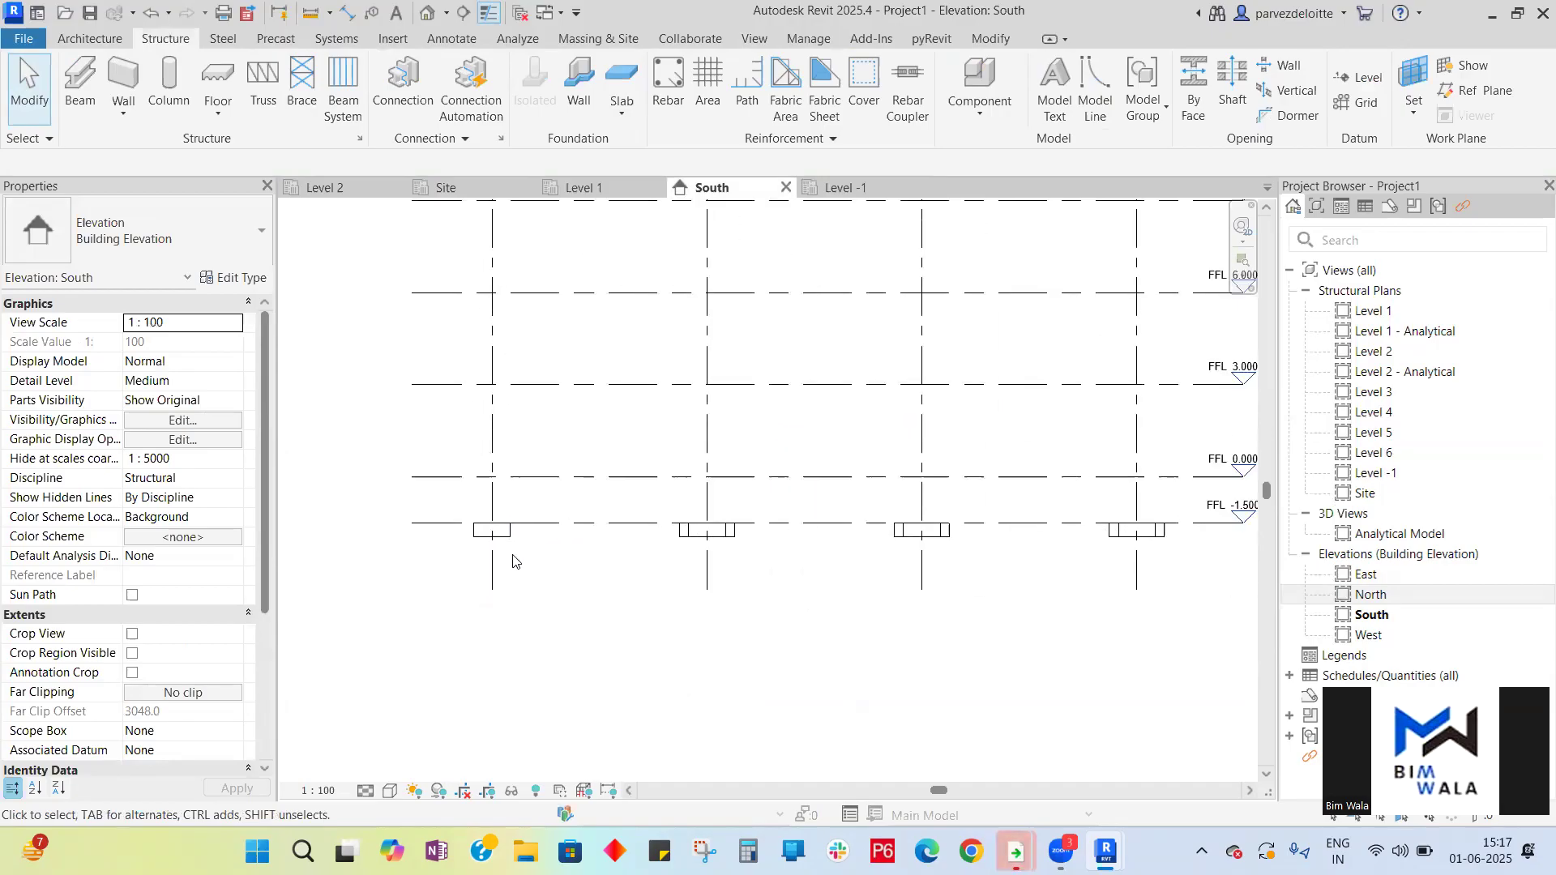
left_click(858, 192)
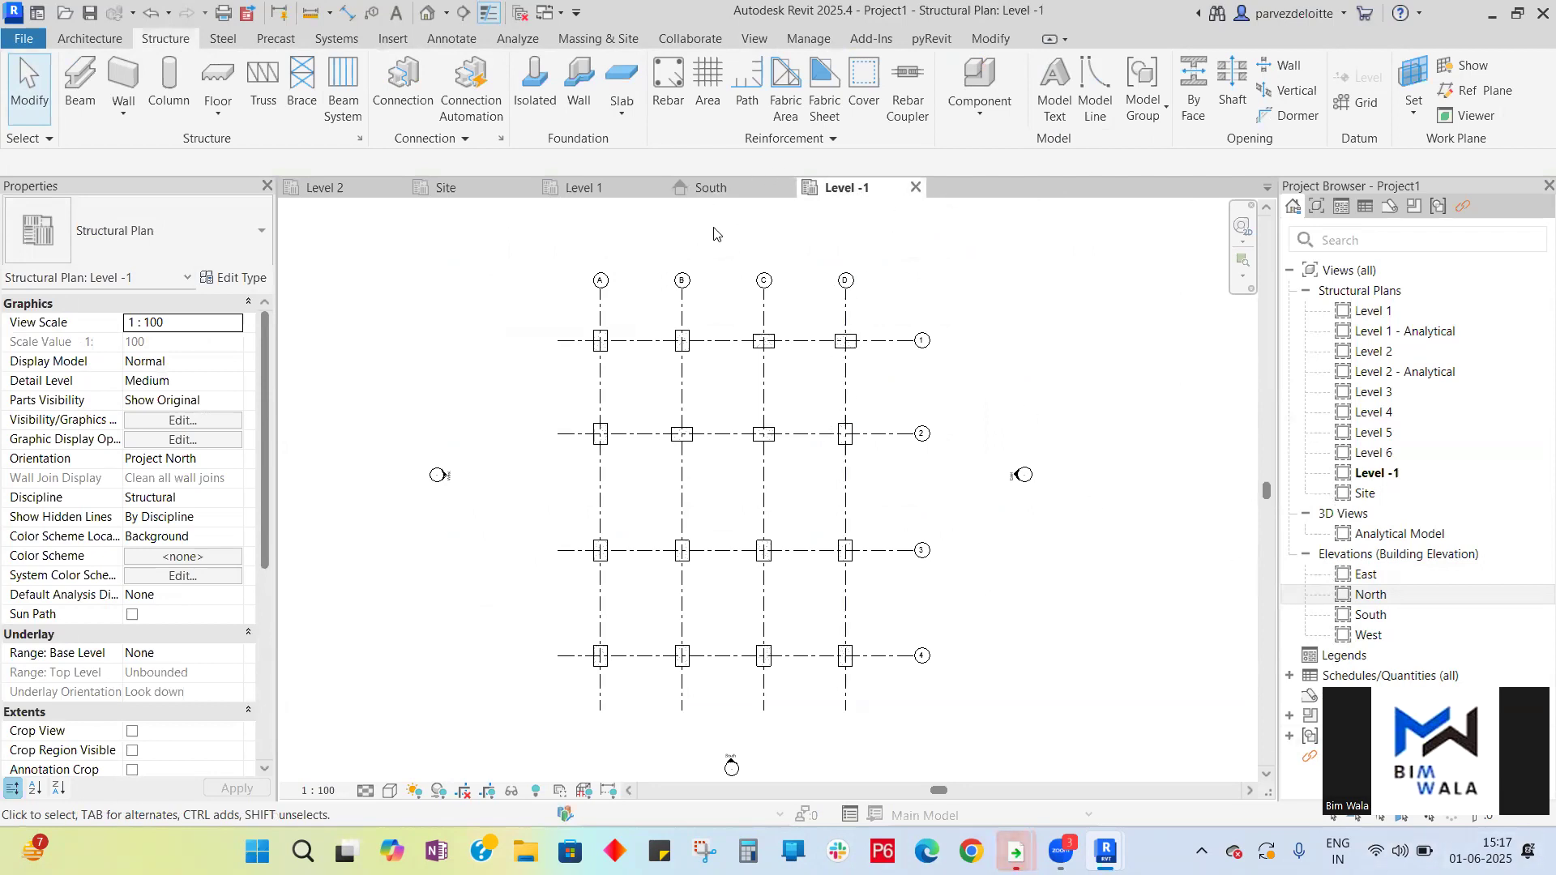
left_click(726, 187)
scroll(976, 506, "up", 5)
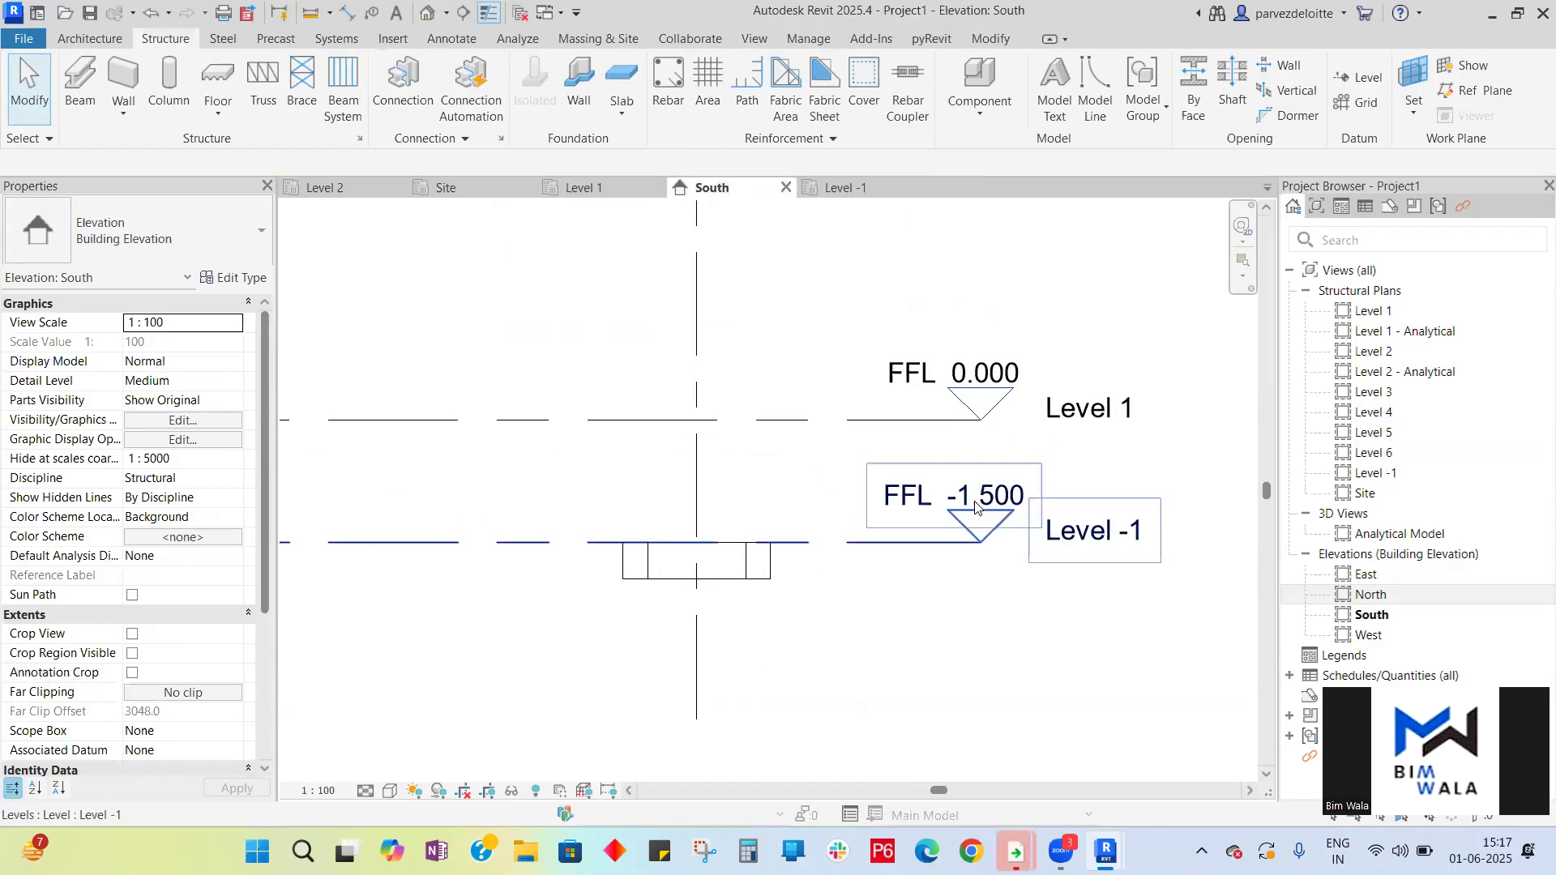
scroll(977, 506, "up", 2)
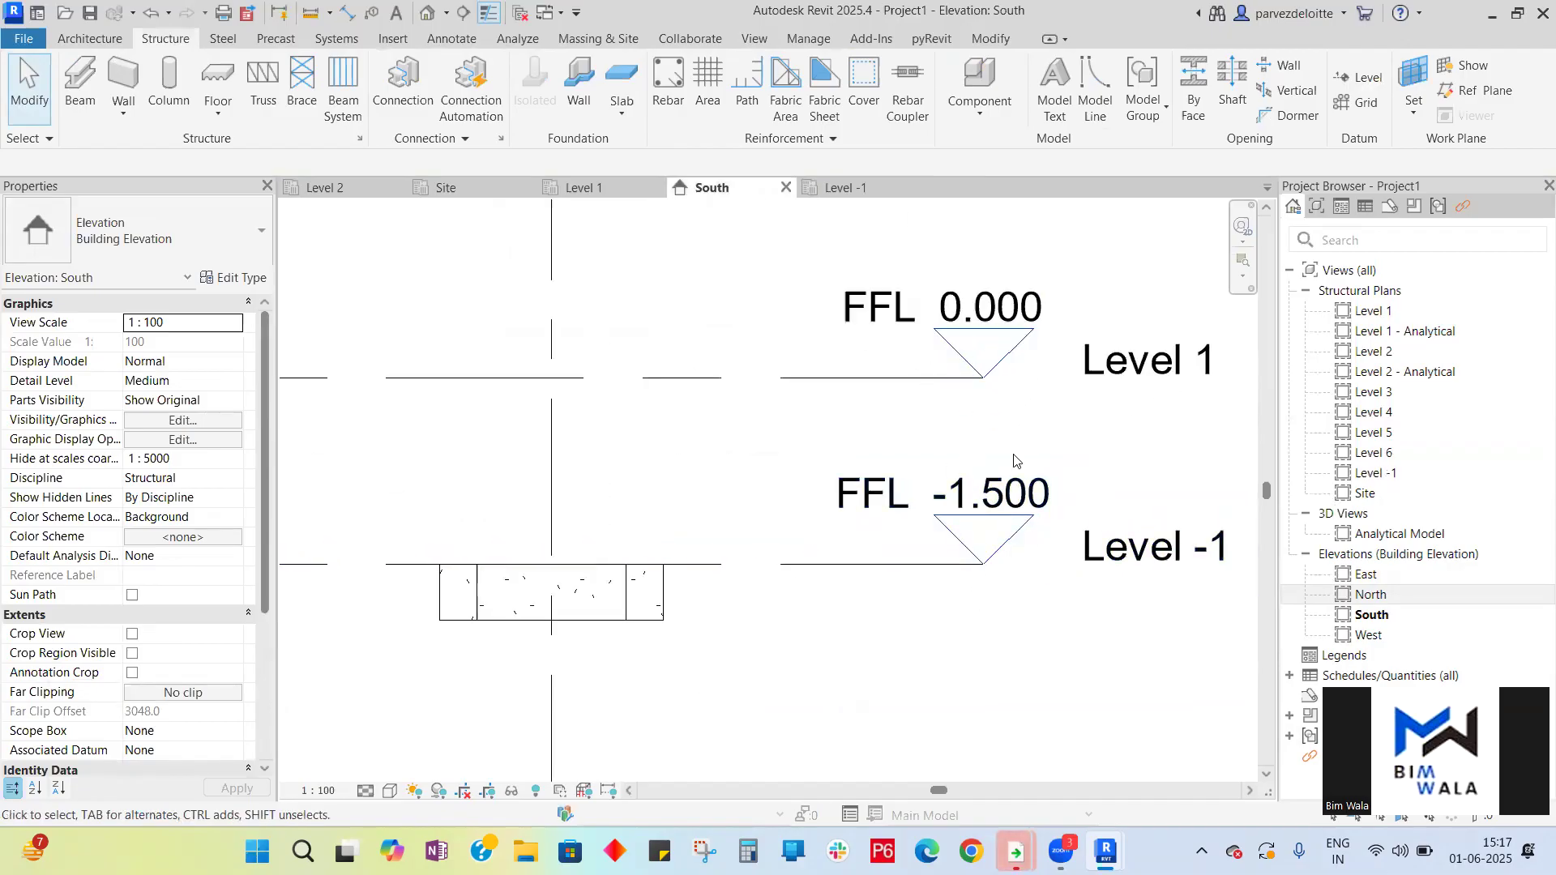
scroll(1014, 456, "down", 2)
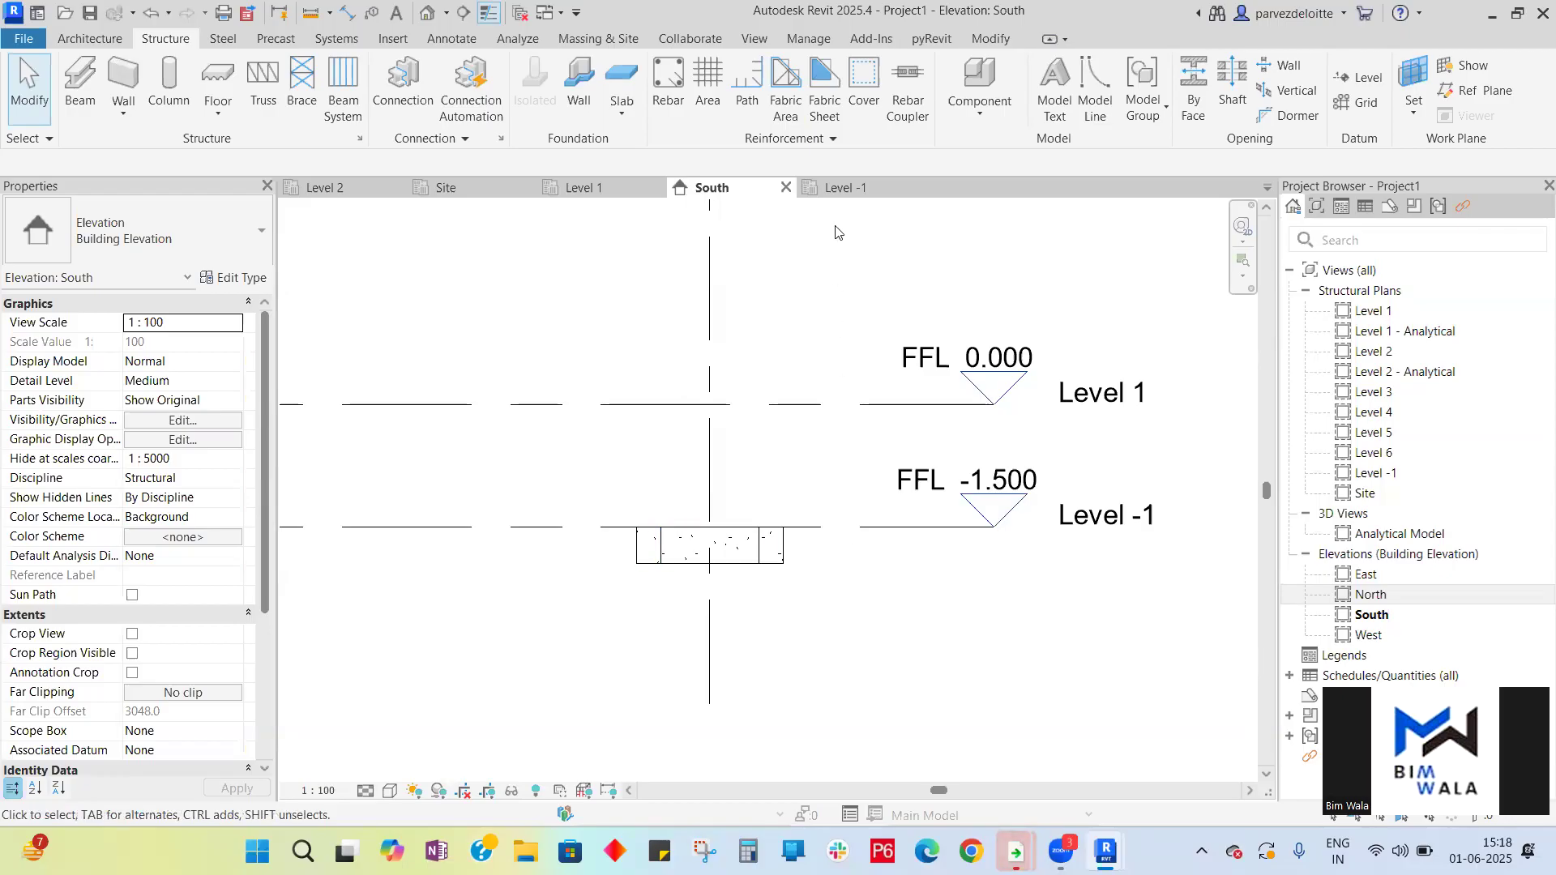
left_click(842, 187)
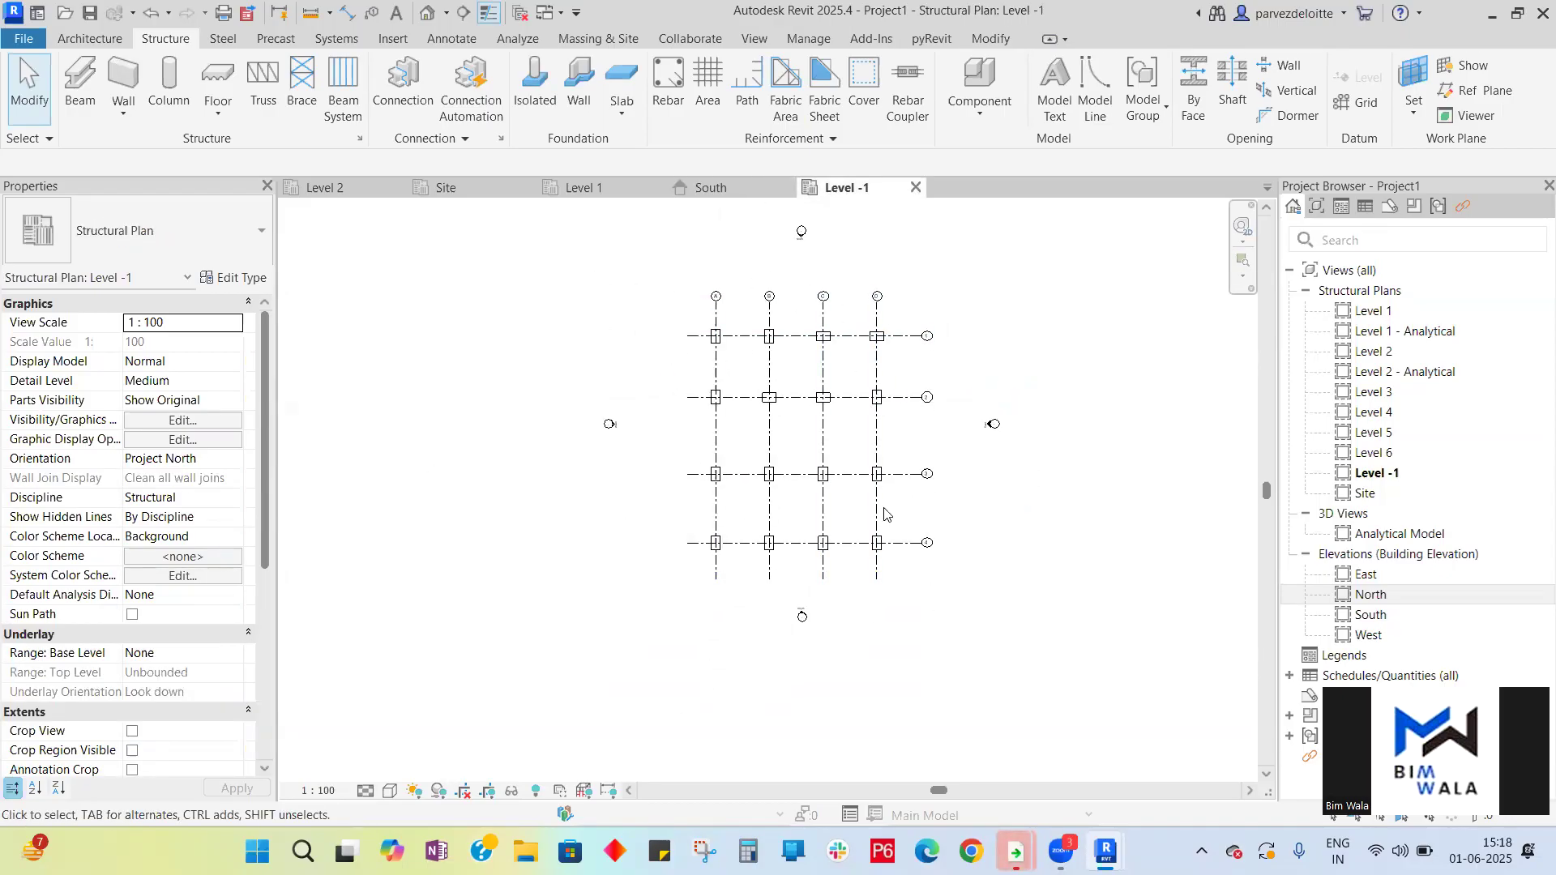
- Select the footing at A1, open its type properties and duplicate the type as 1200*1000*300
scroll(733, 341, "up", 3)
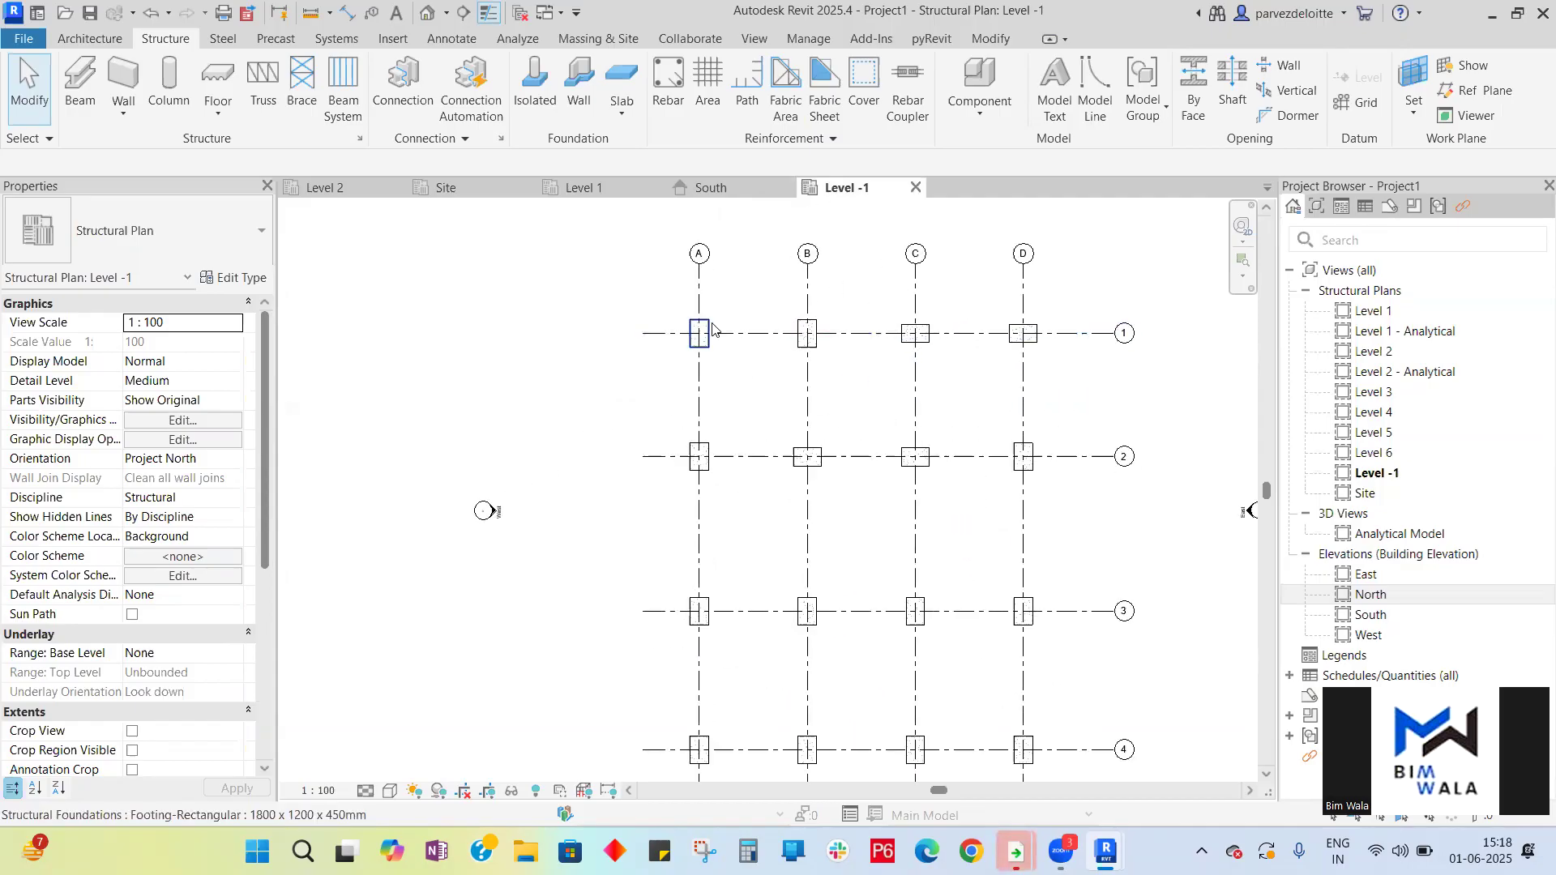
left_click(700, 338)
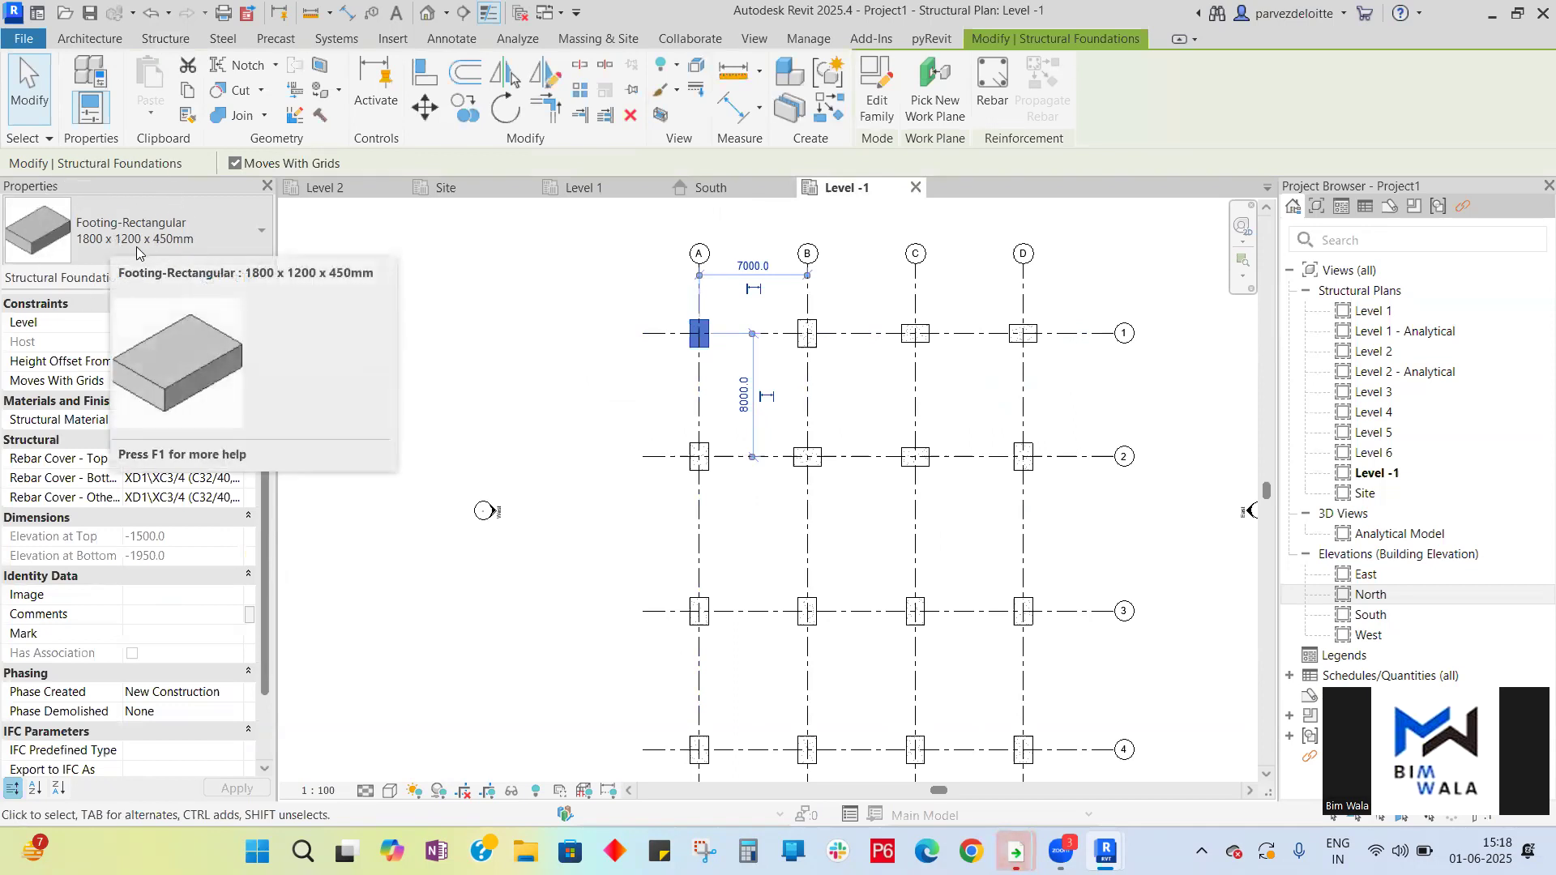
left_click(250, 235)
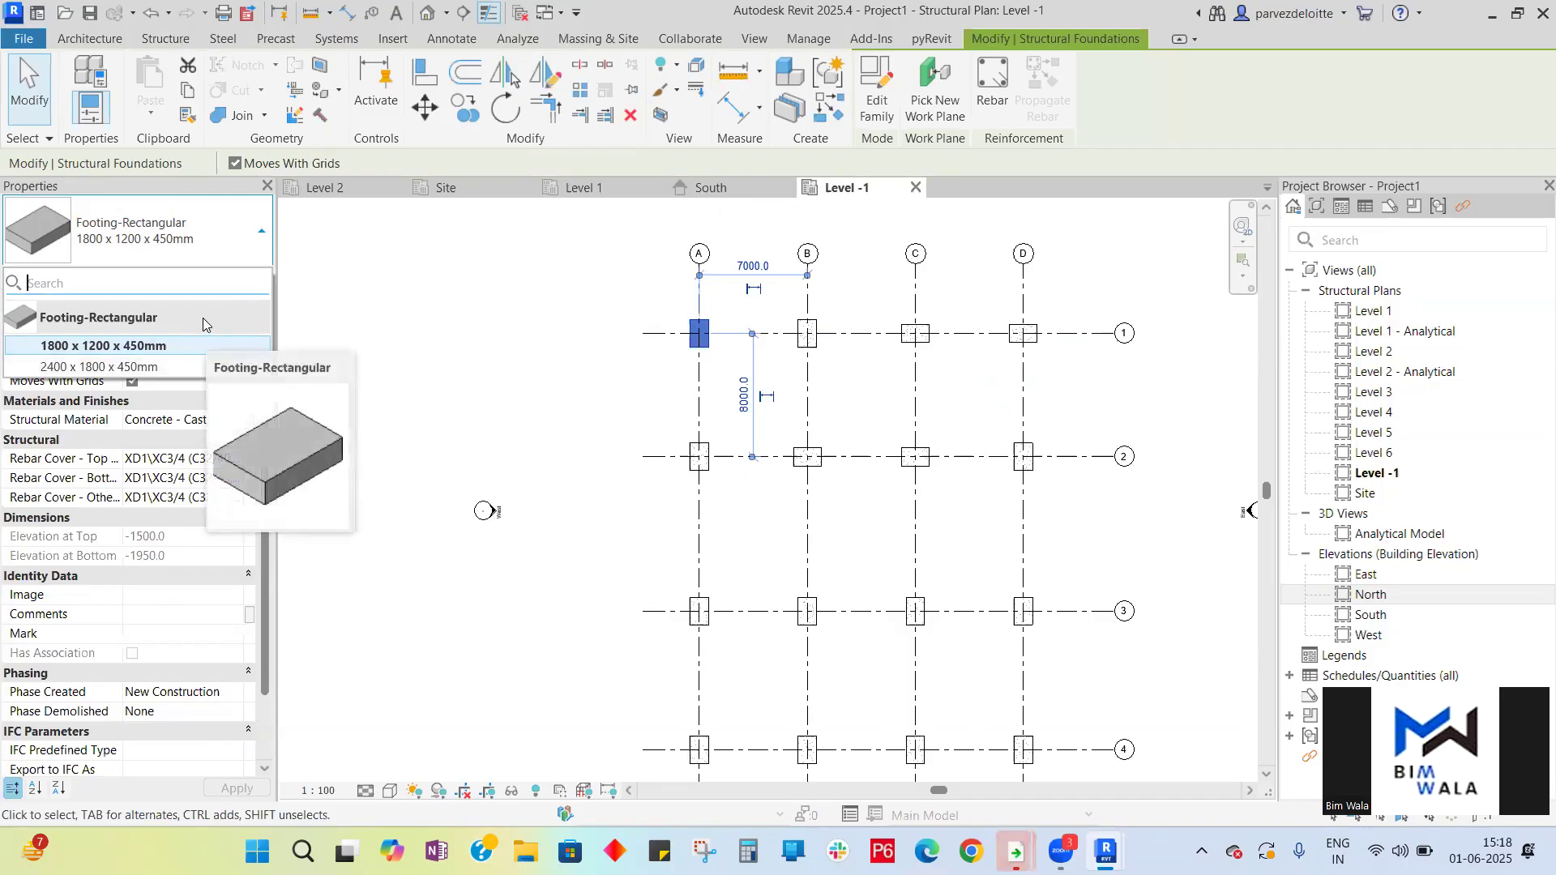
left_click(228, 261)
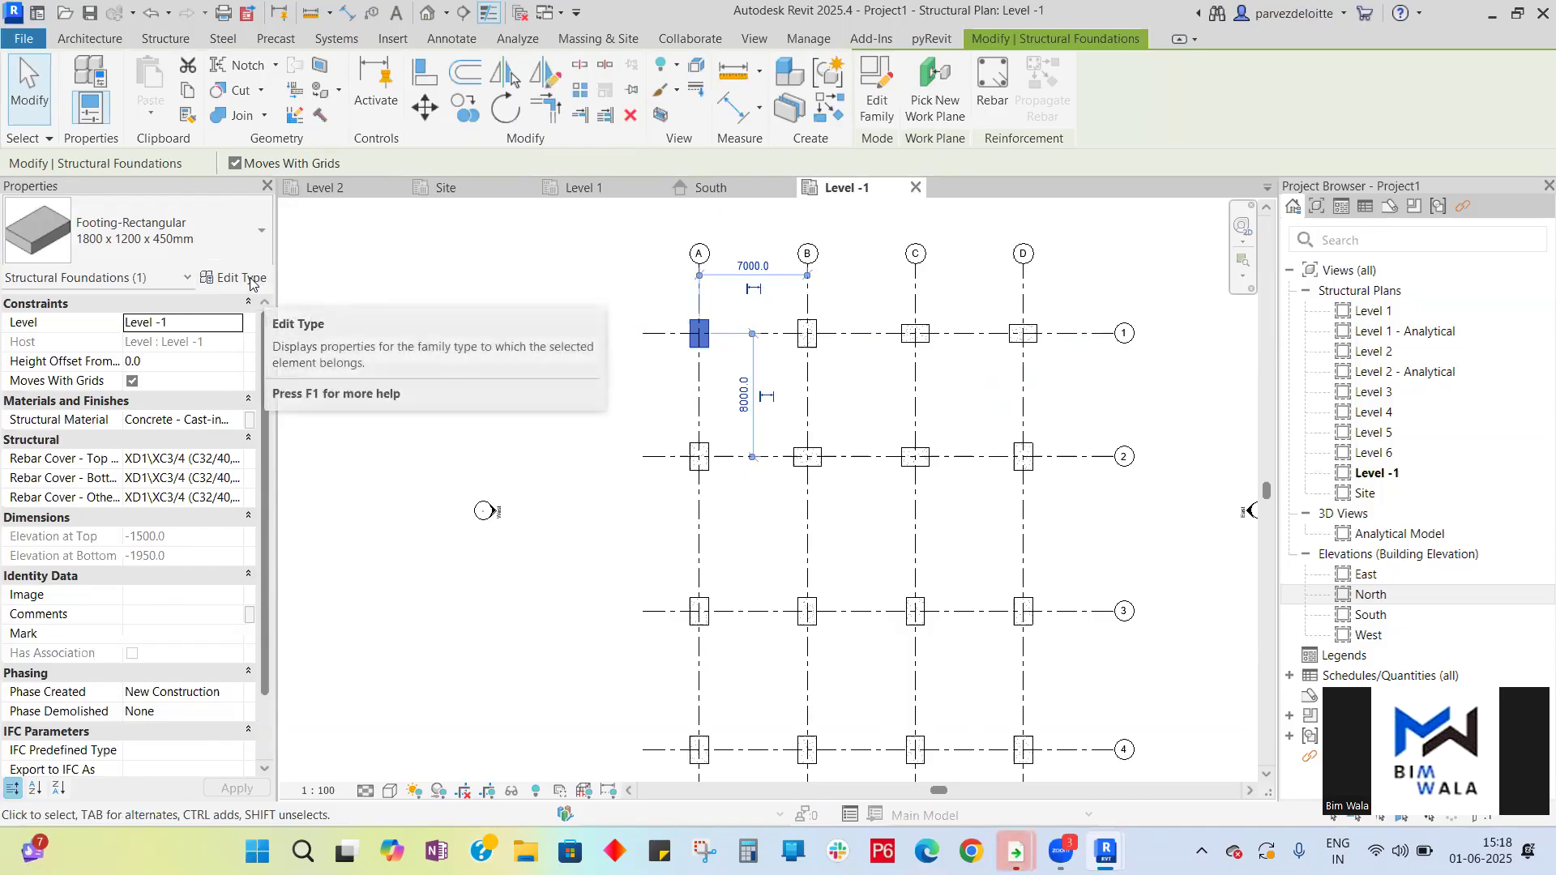
left_click(241, 278)
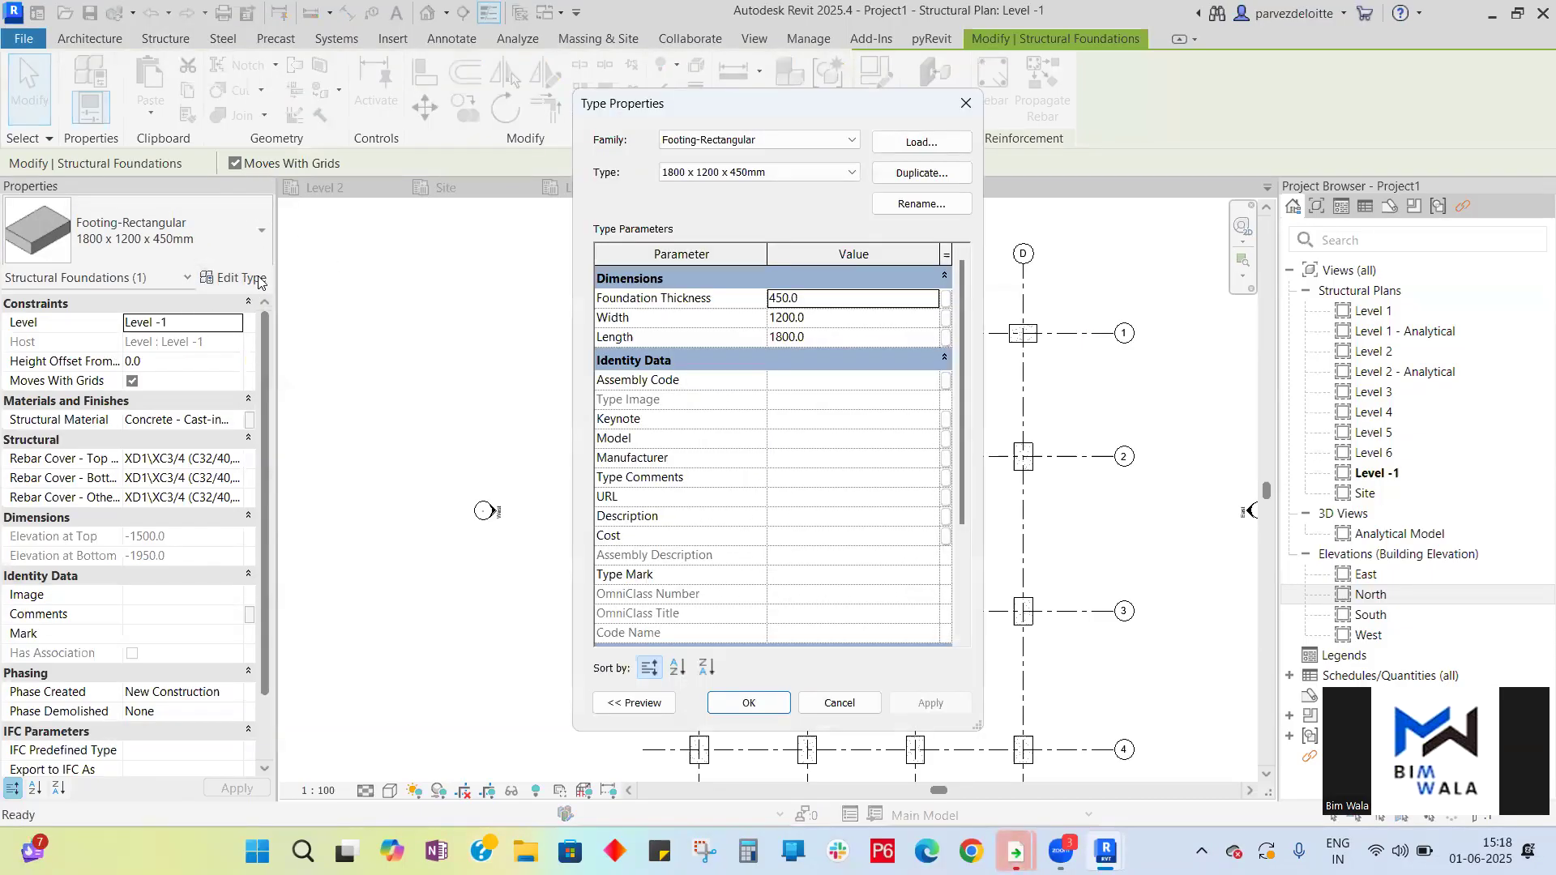
left_click(901, 174)
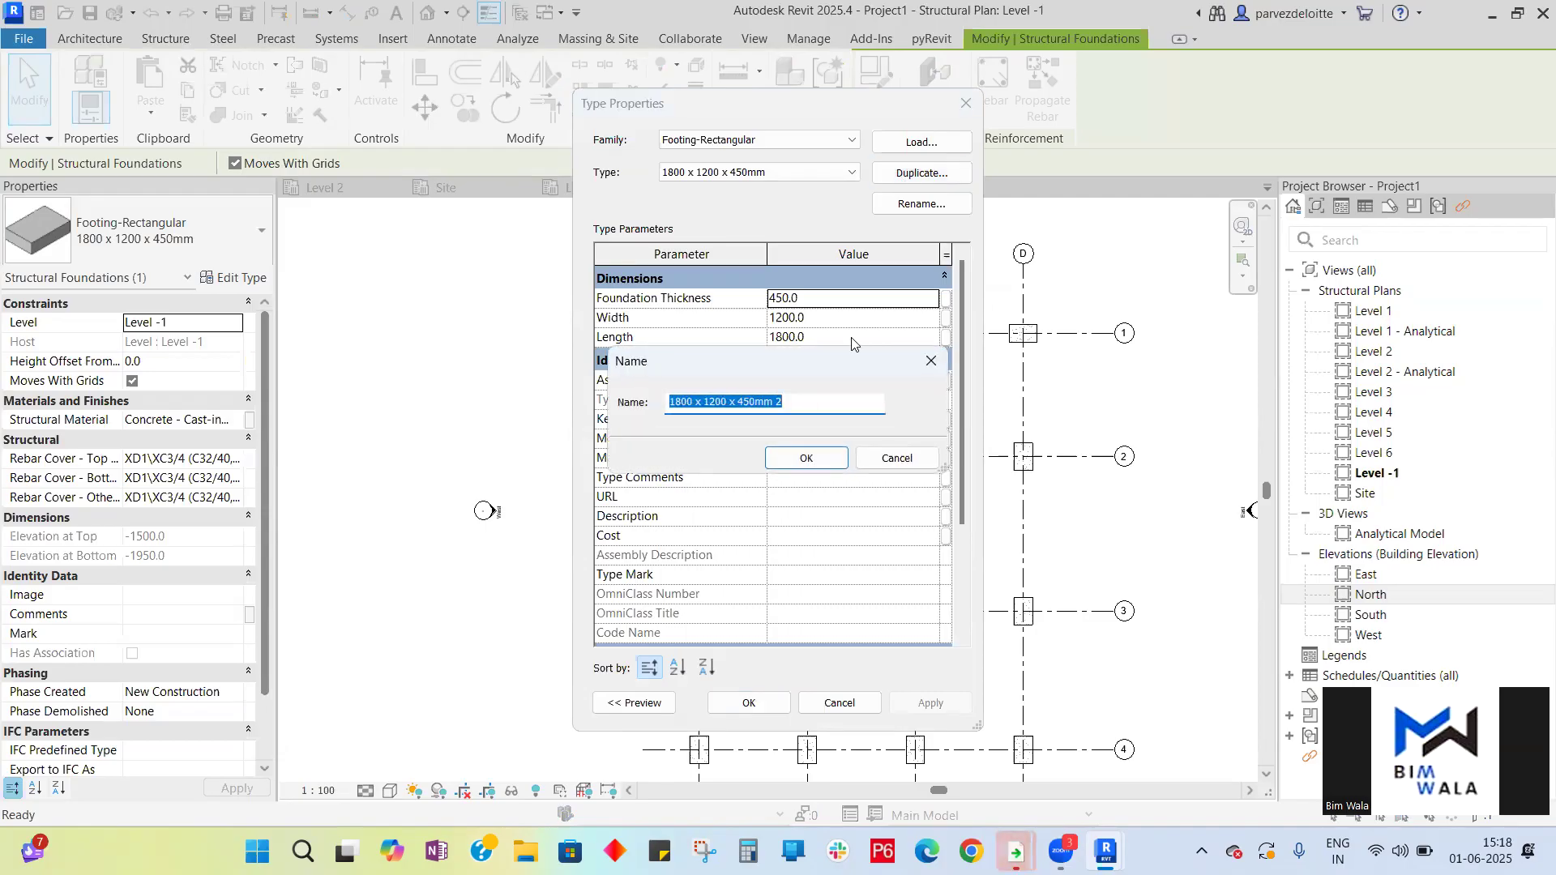
type("1200*1000*300")
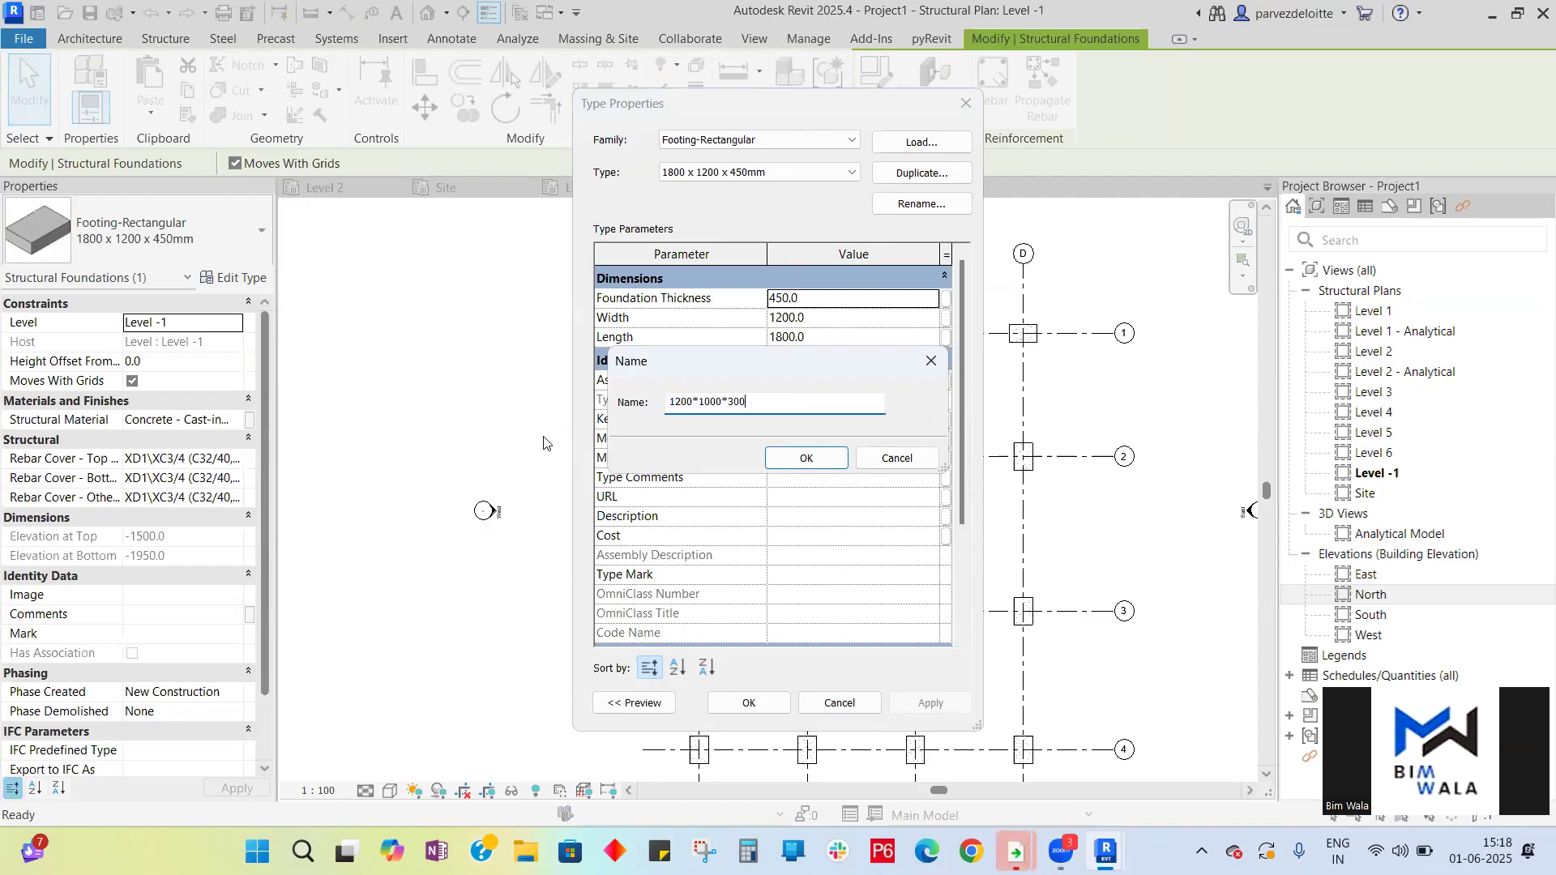
key("Return")
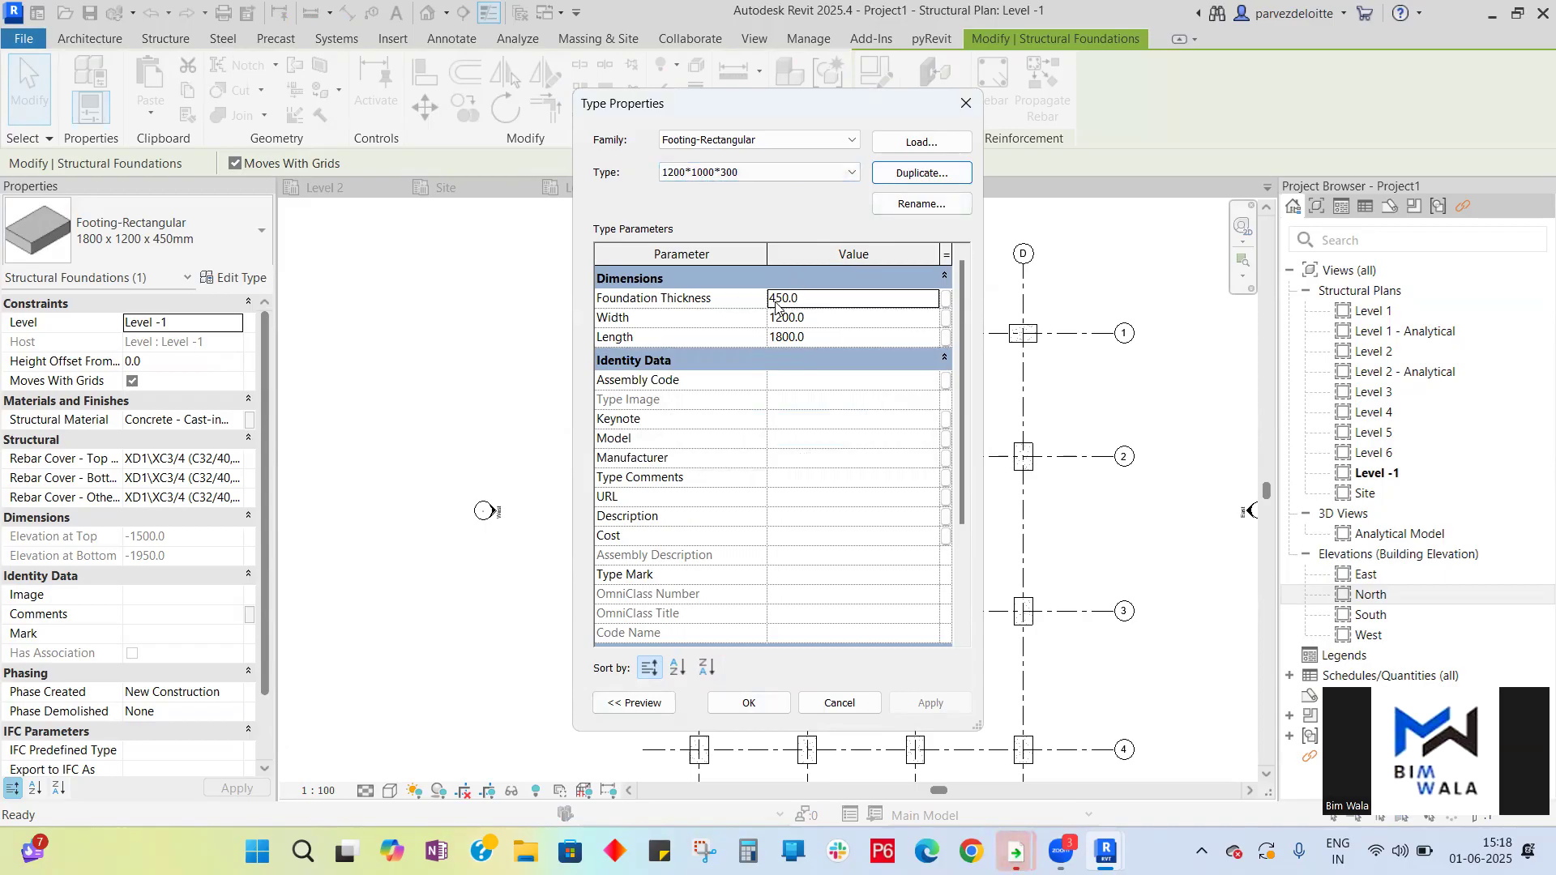
- Set the new type's foundation thickness to 300, width to 1000 and length to 1200, then apply and close
left_click(815, 299)
type("300")
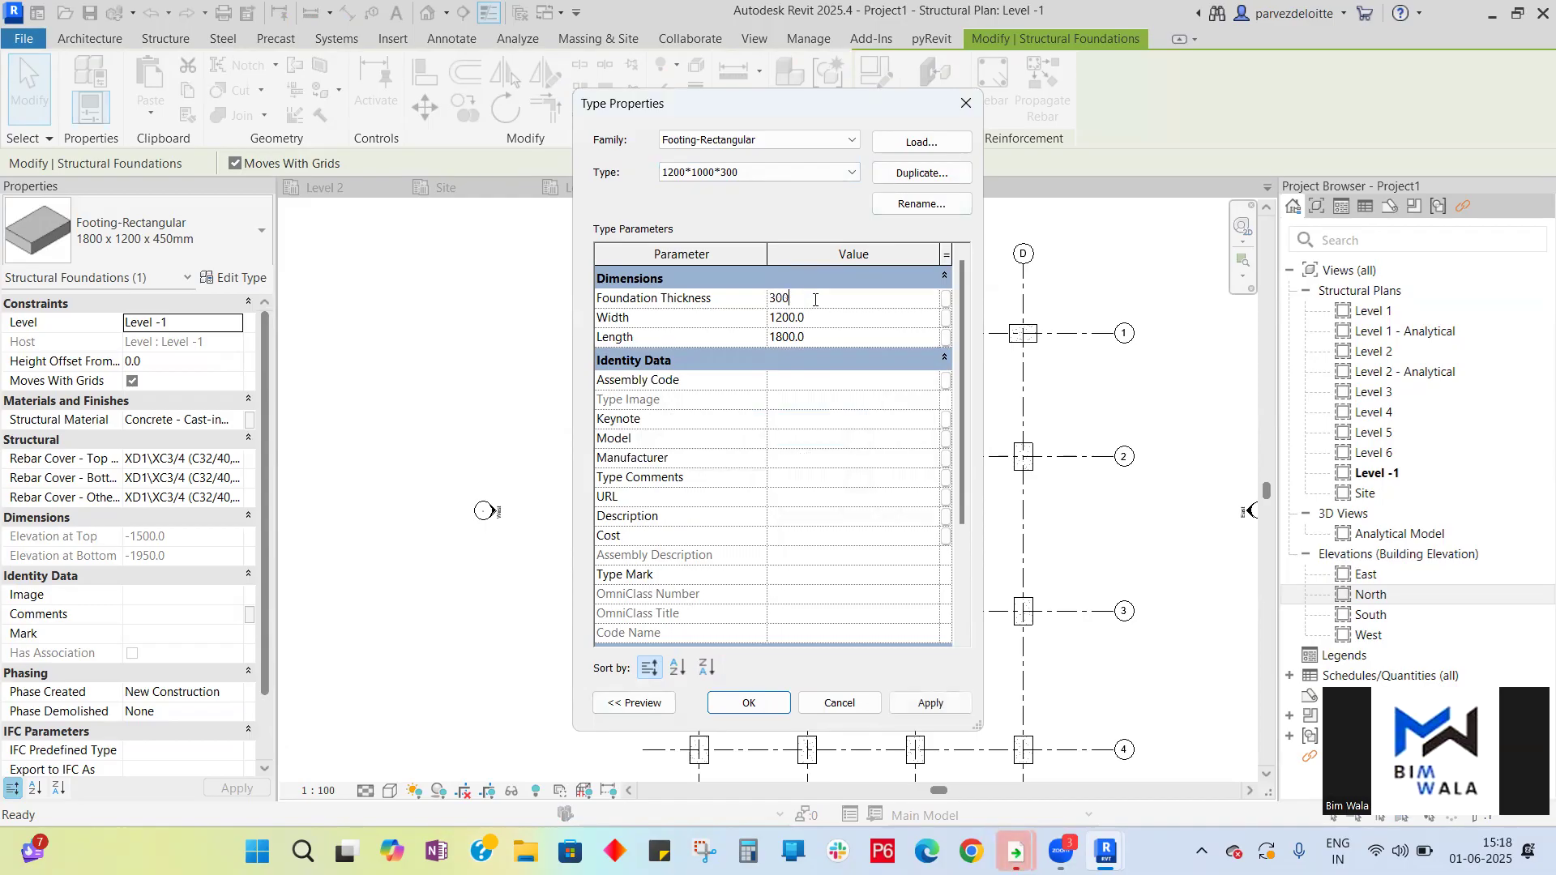
left_click(836, 324)
type("1")
left_click(836, 336)
type("120")
left_click(929, 704)
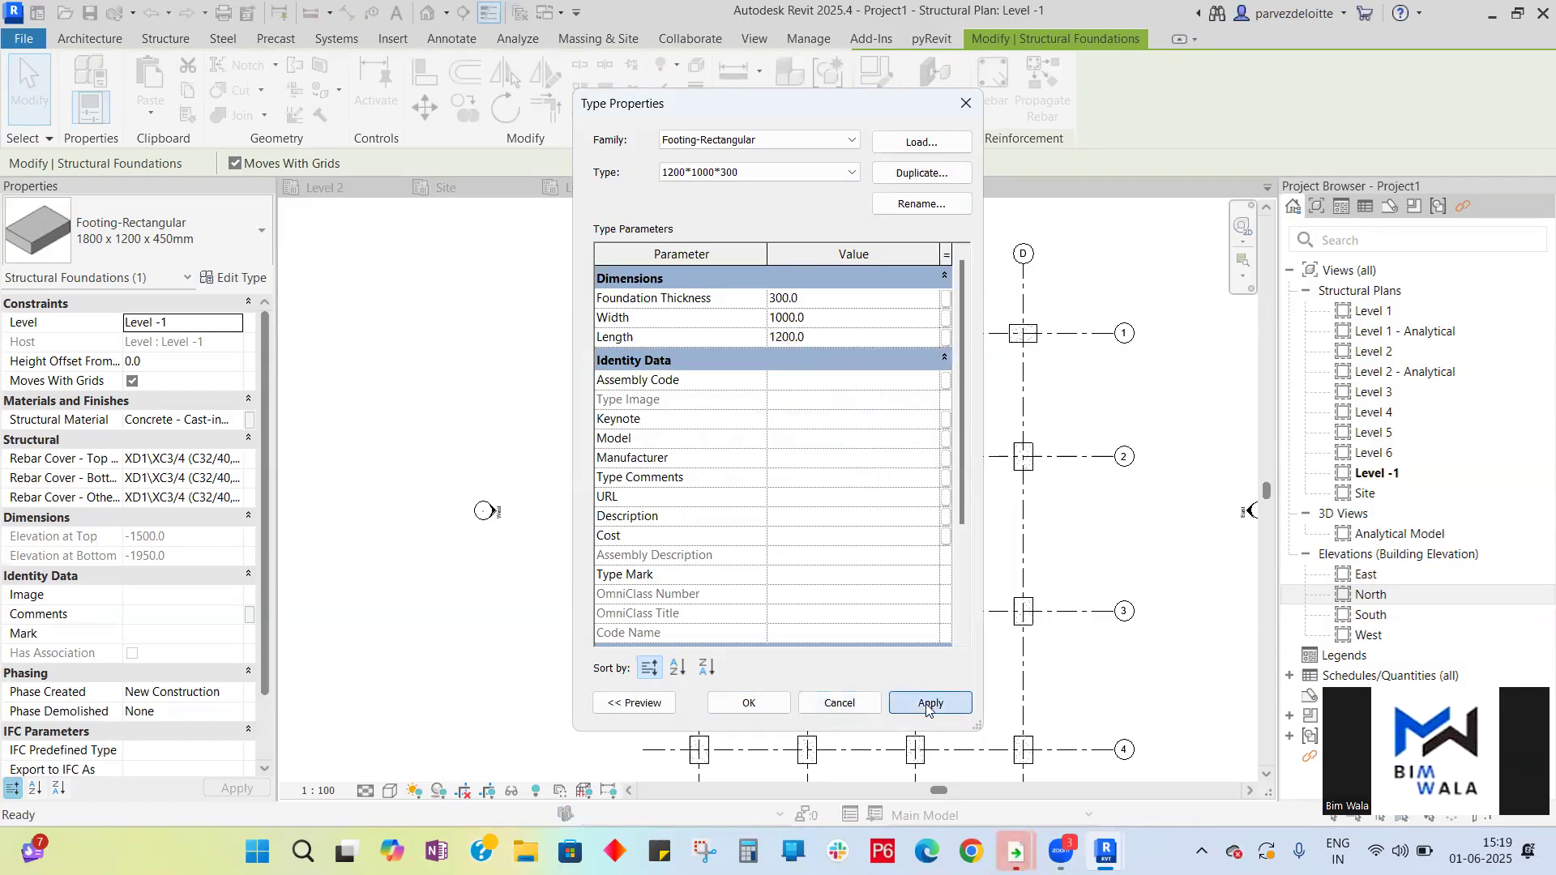
left_click(750, 703)
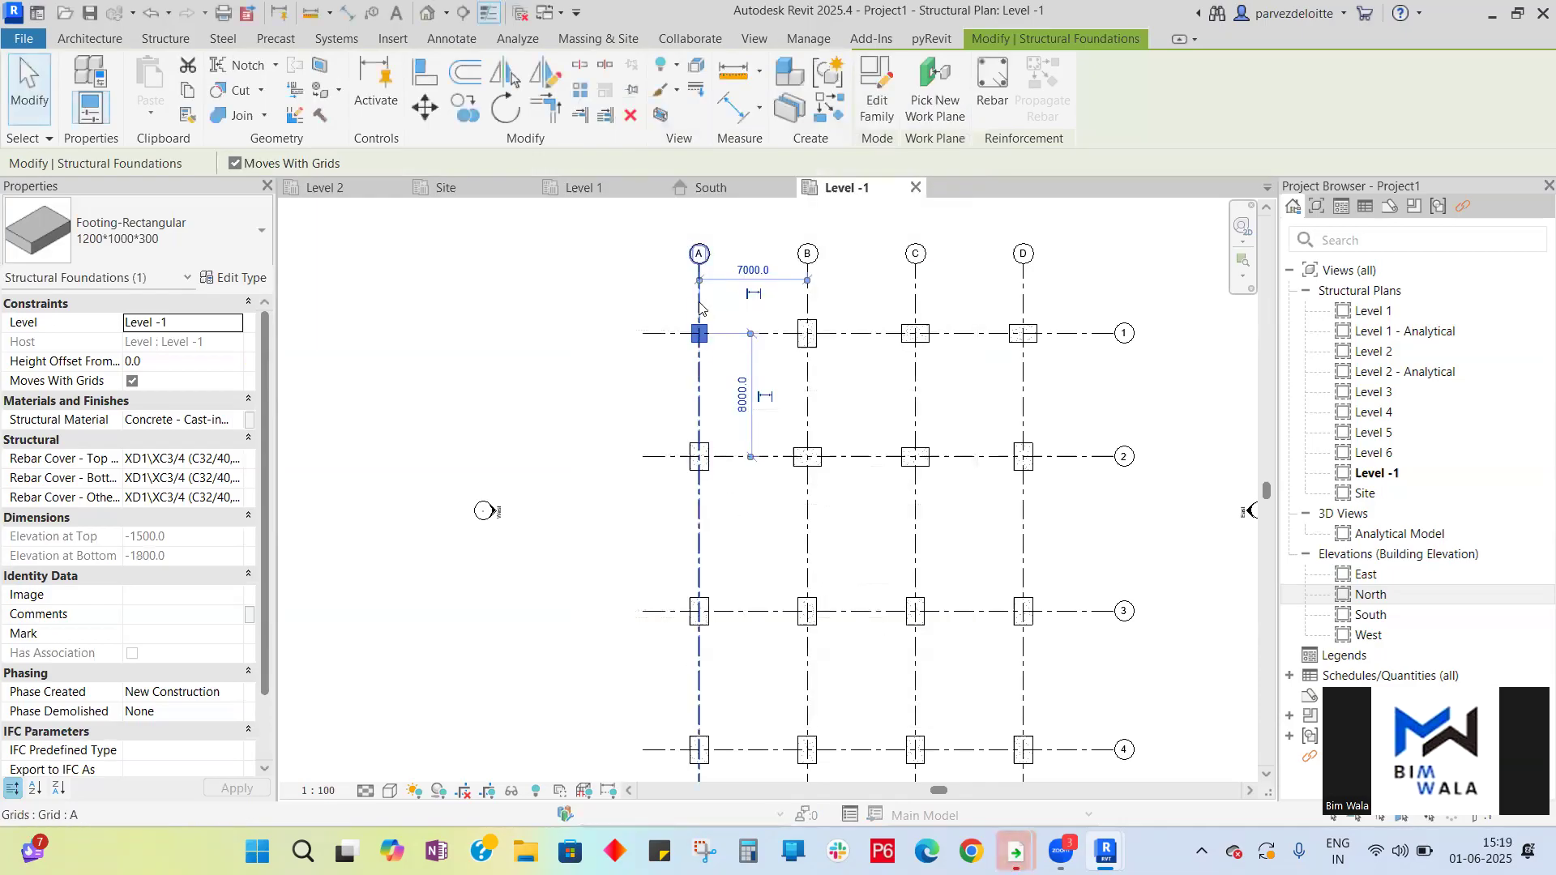
scroll(702, 312, "up", 5)
scroll(645, 372, "down", 5)
scroll(646, 400, "up", 8)
scroll(645, 339, "down", 6)
scroll(650, 357, "up", 2)
scroll(650, 358, "up", 4)
left_click(582, 489)
scroll(681, 455, "down", 4)
scroll(649, 357, "down", 3)
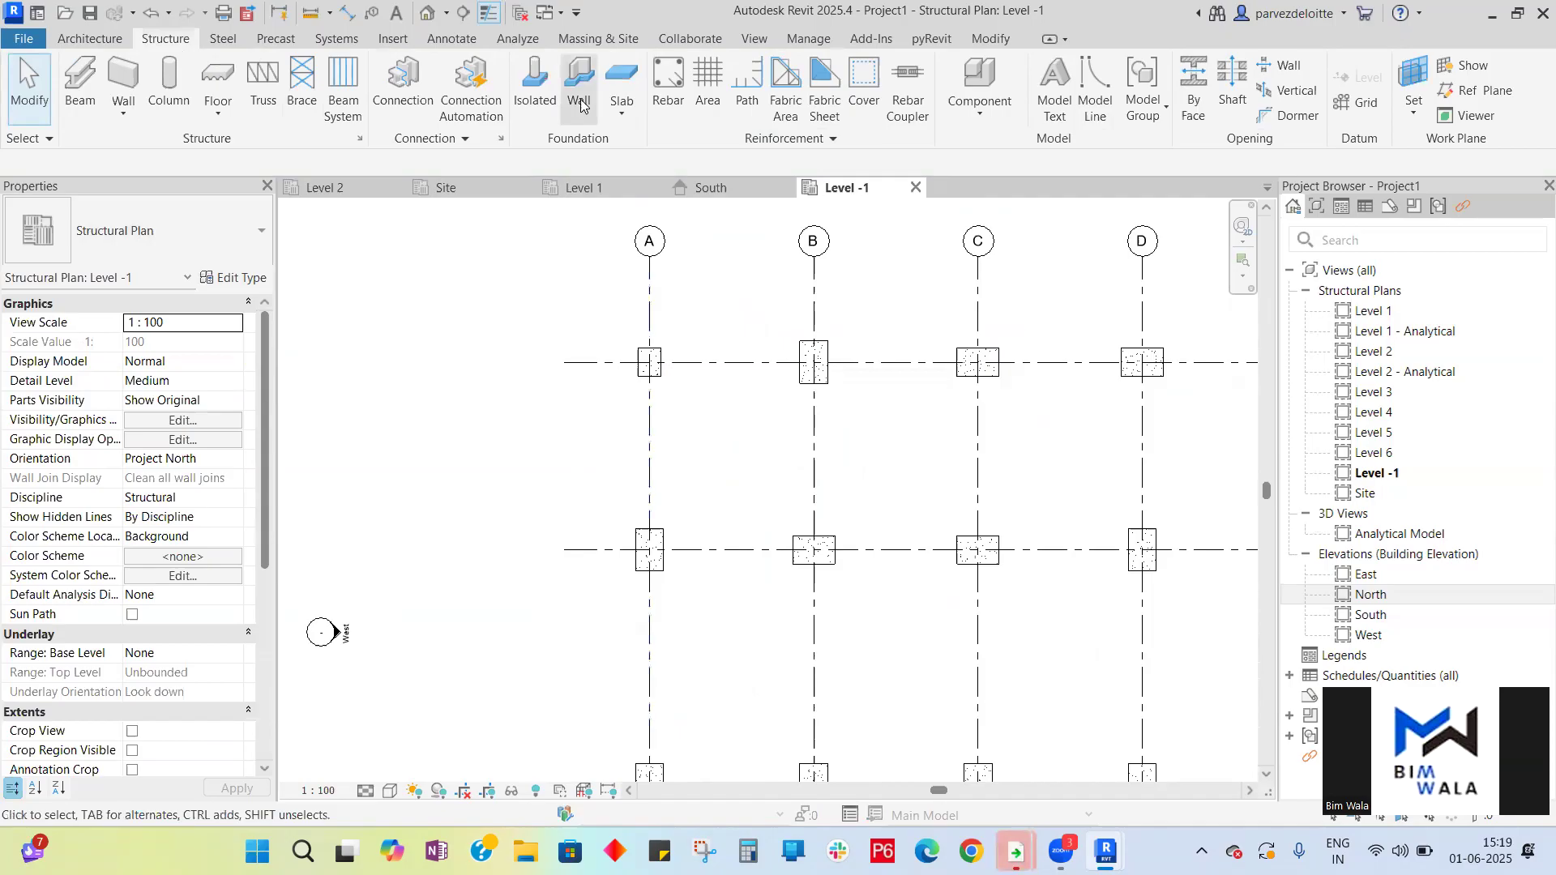
left_click(538, 89)
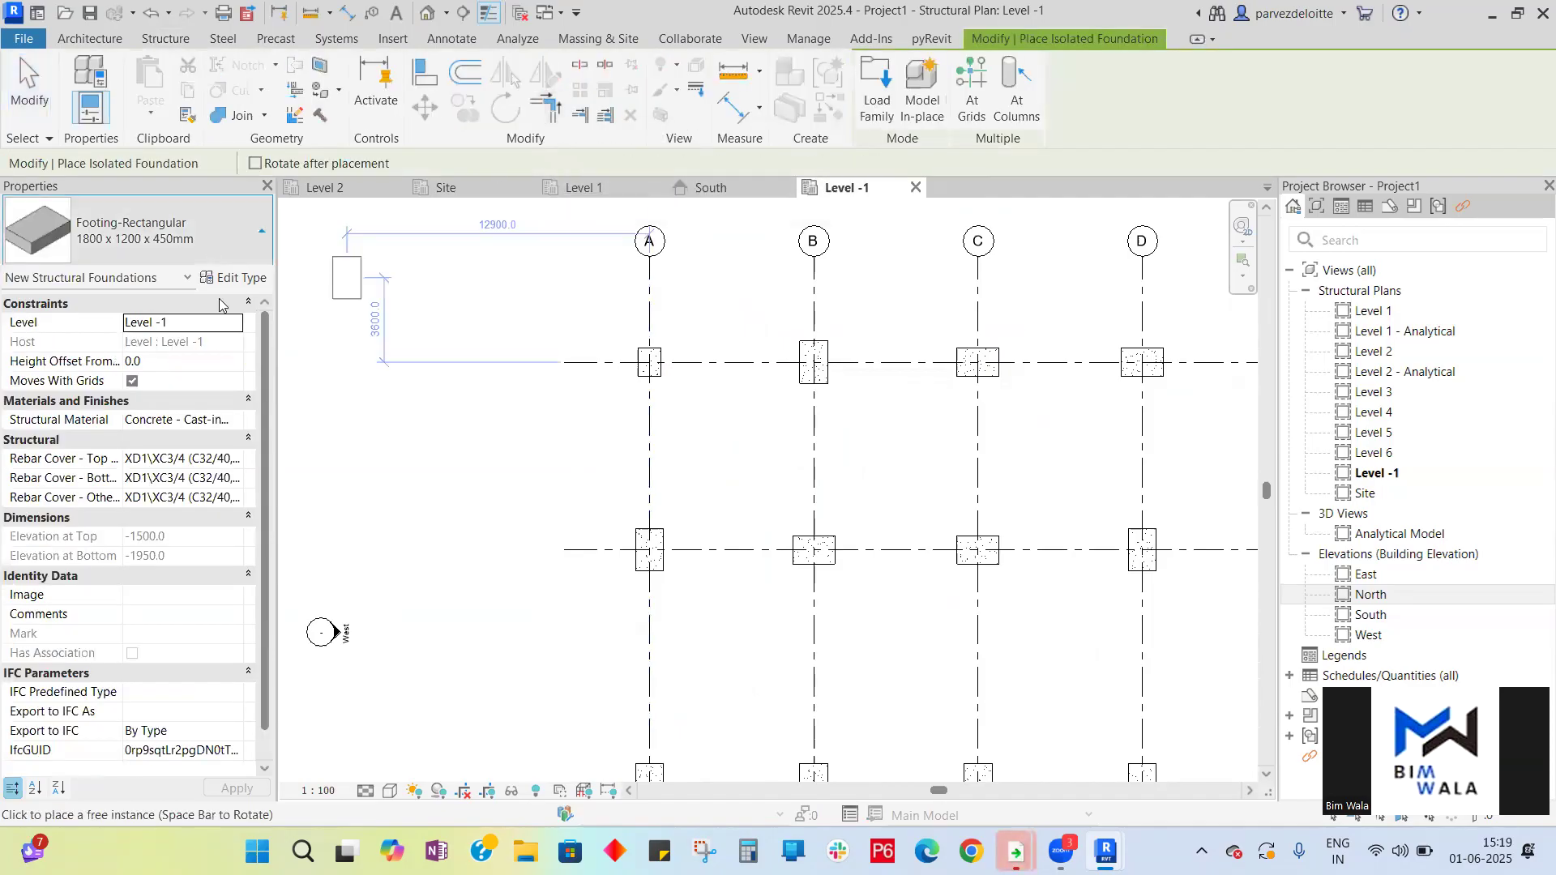
left_click(249, 238)
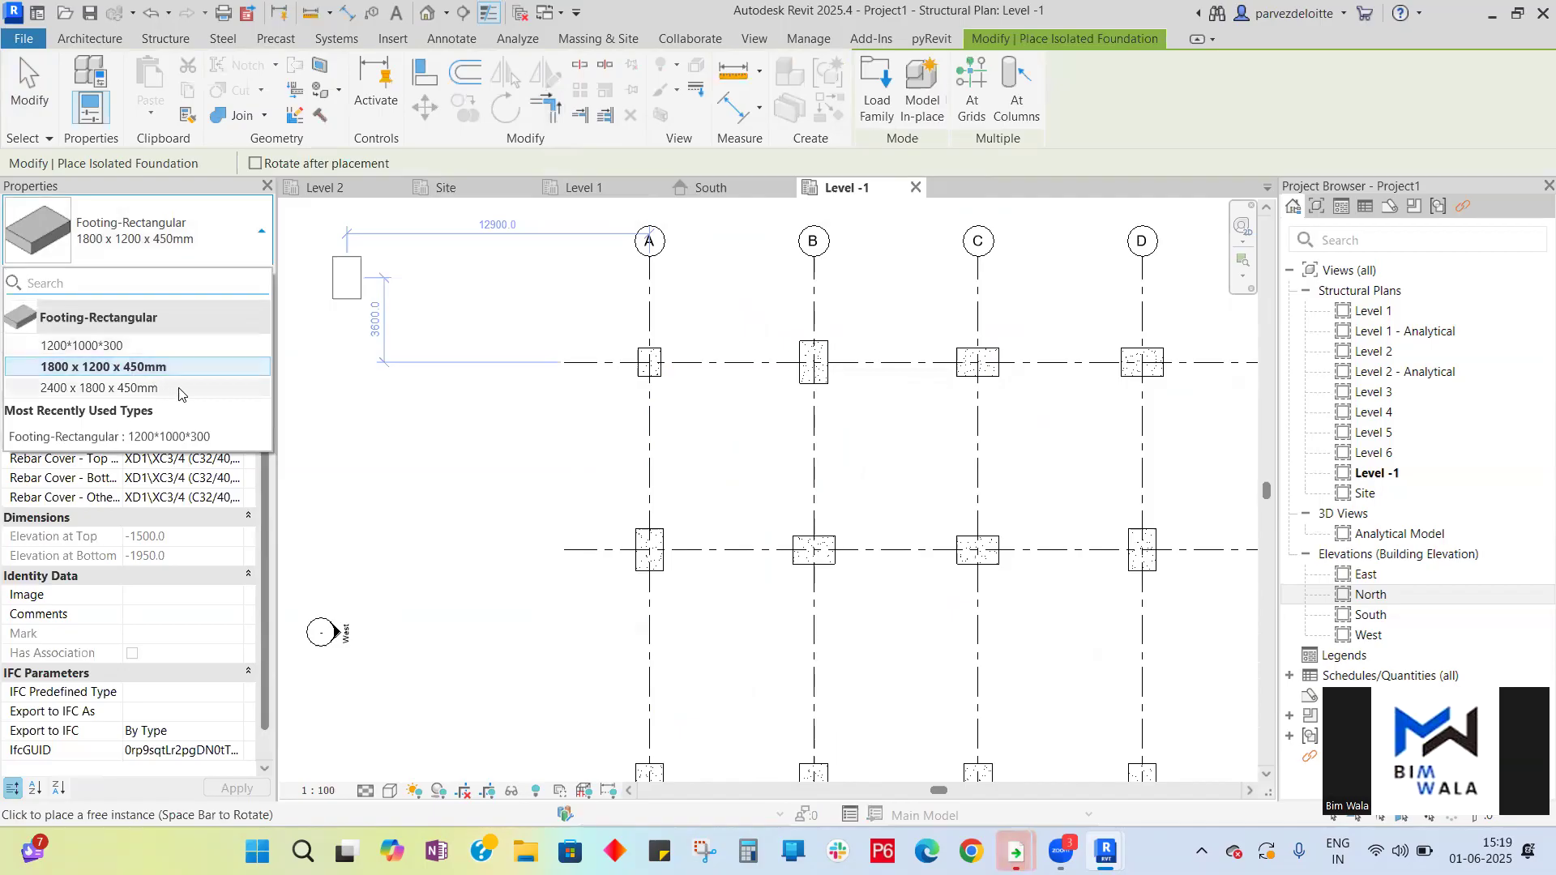
left_click(247, 252)
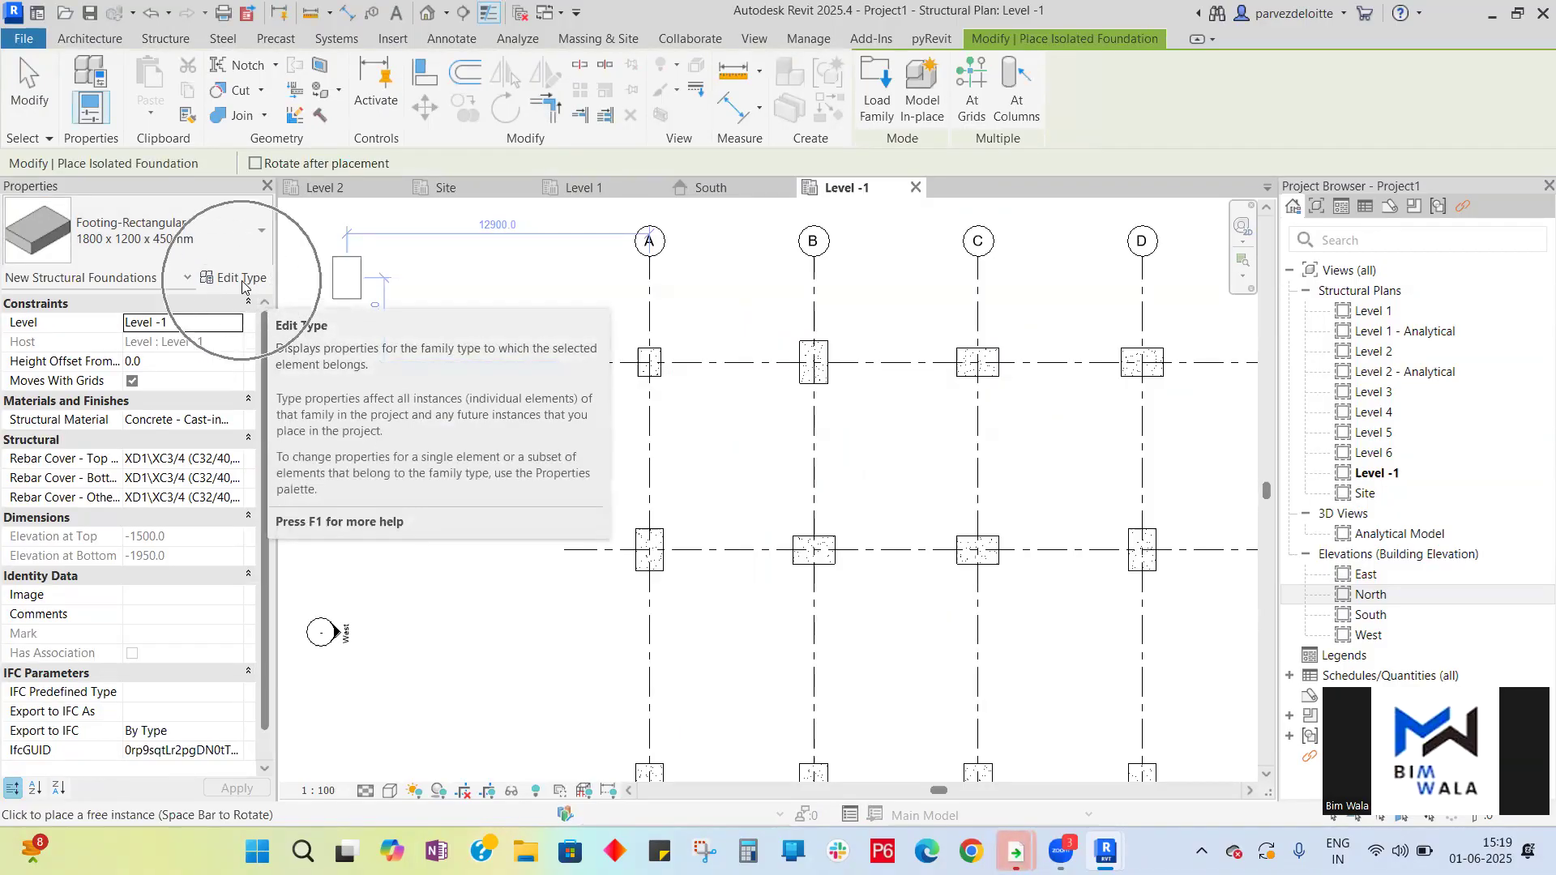
left_click(241, 279)
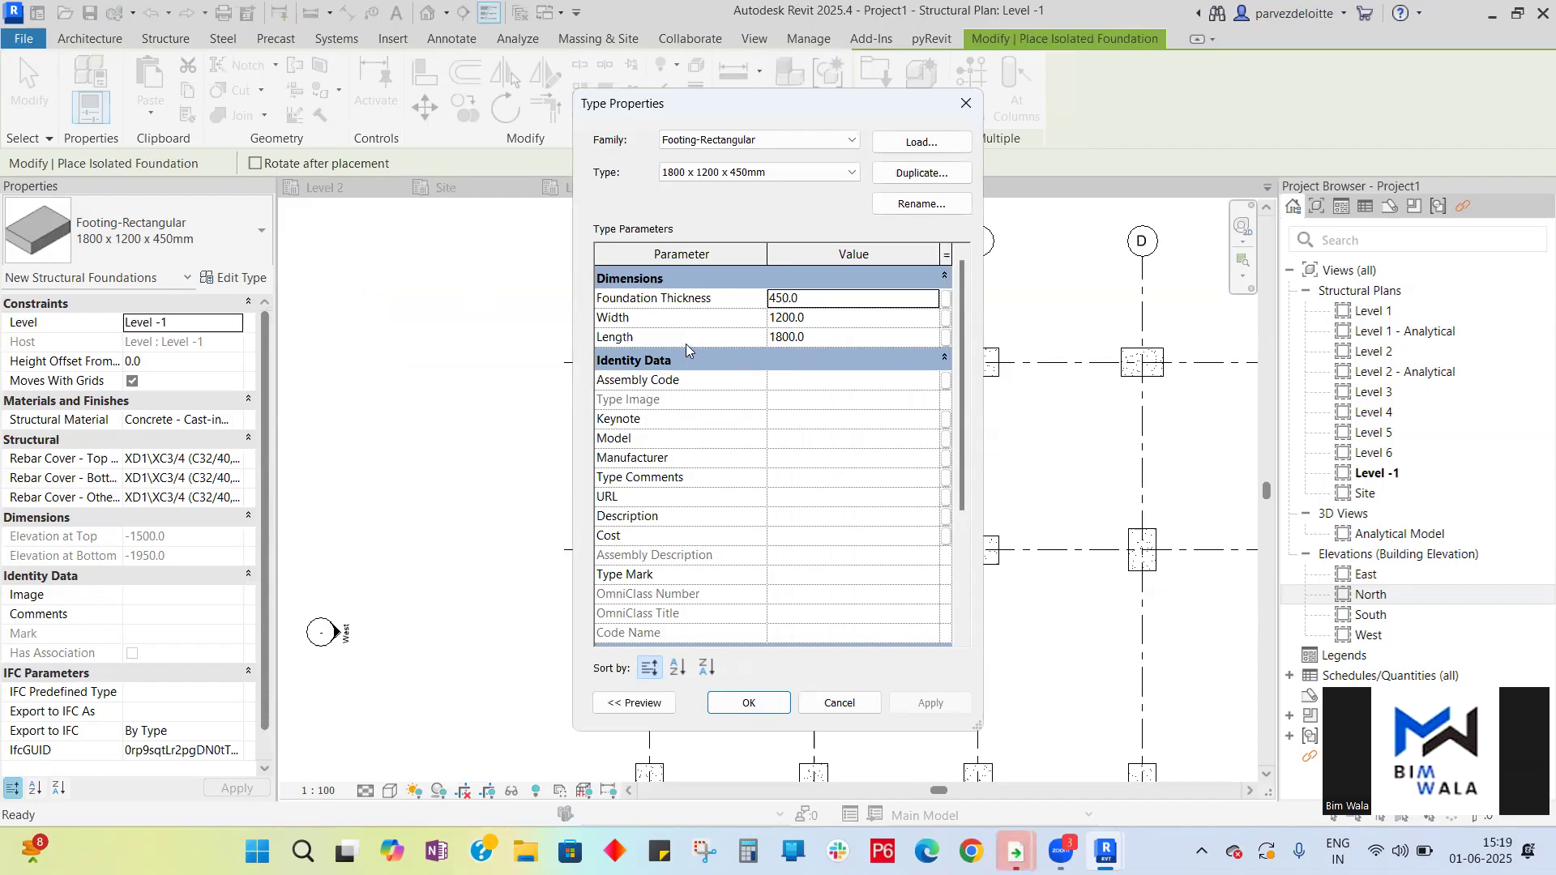
left_click(904, 180)
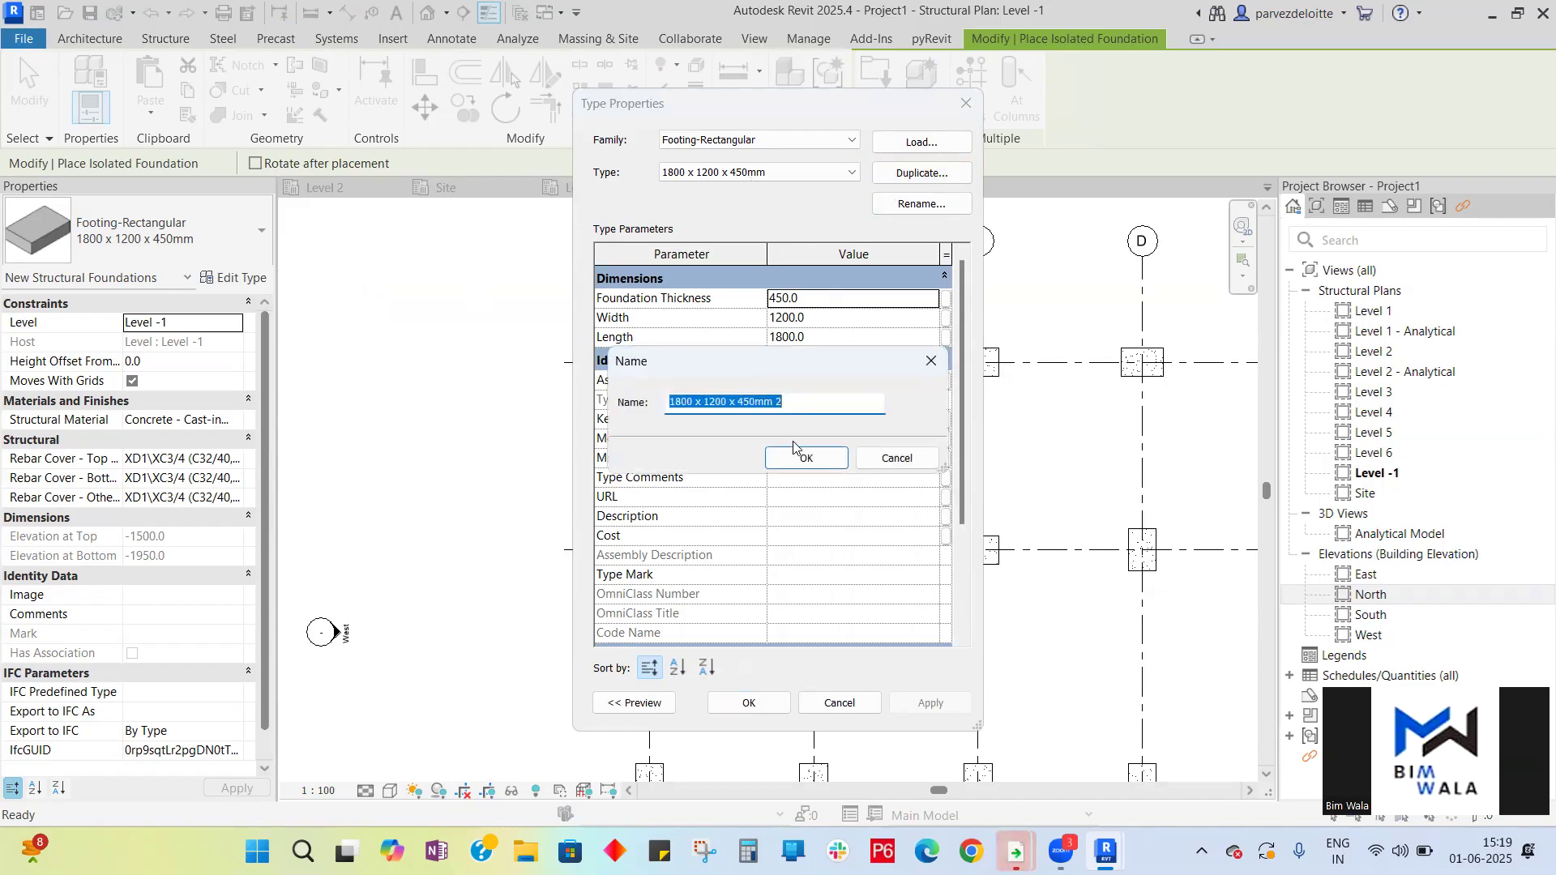
left_click(896, 458)
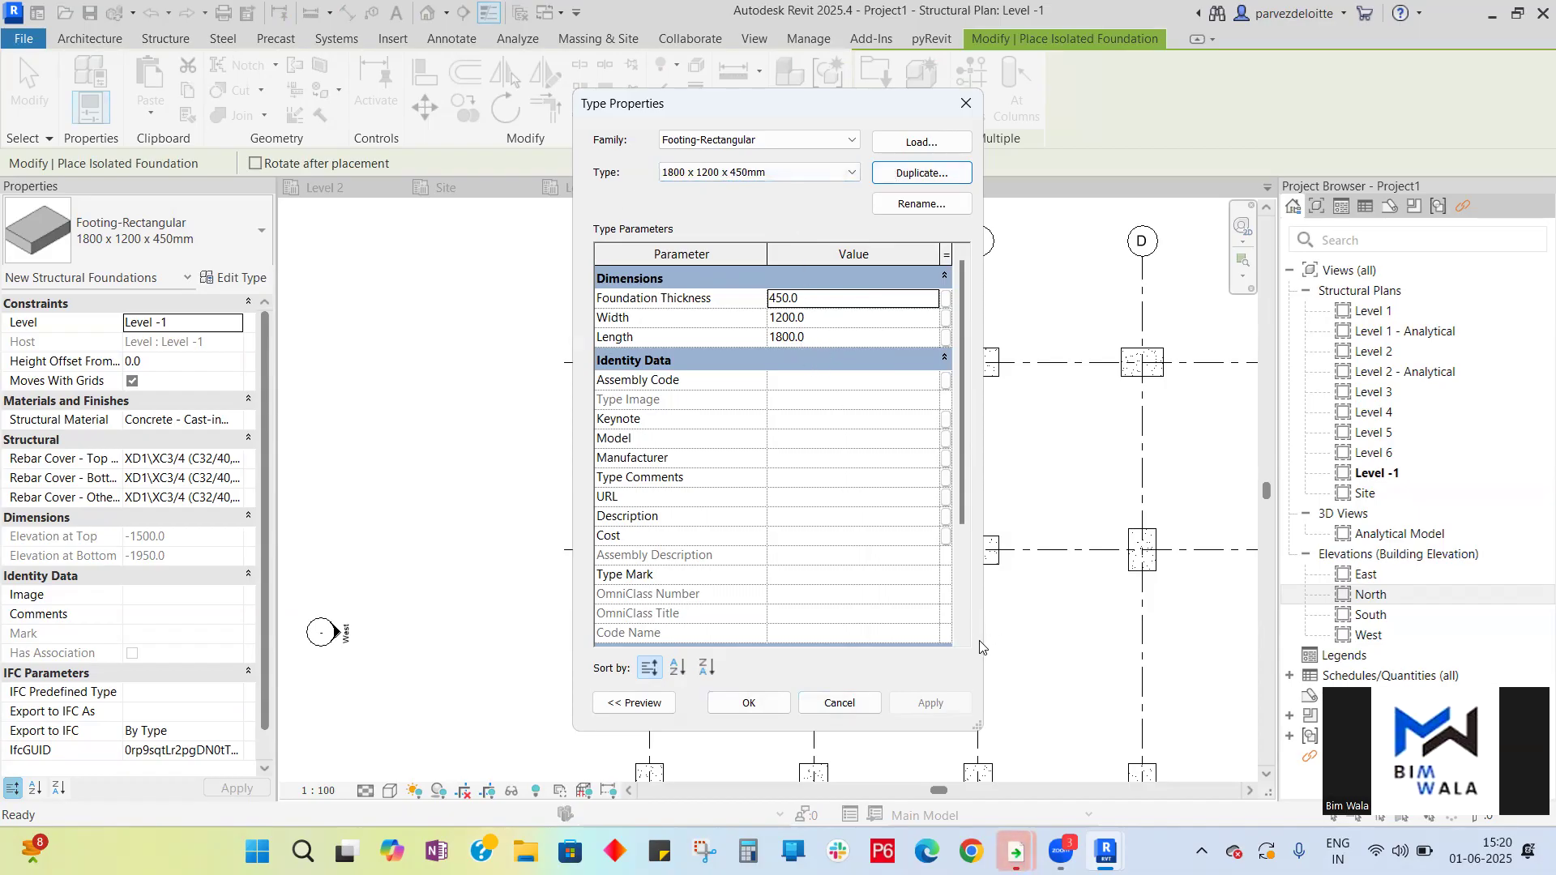
left_click(870, 707)
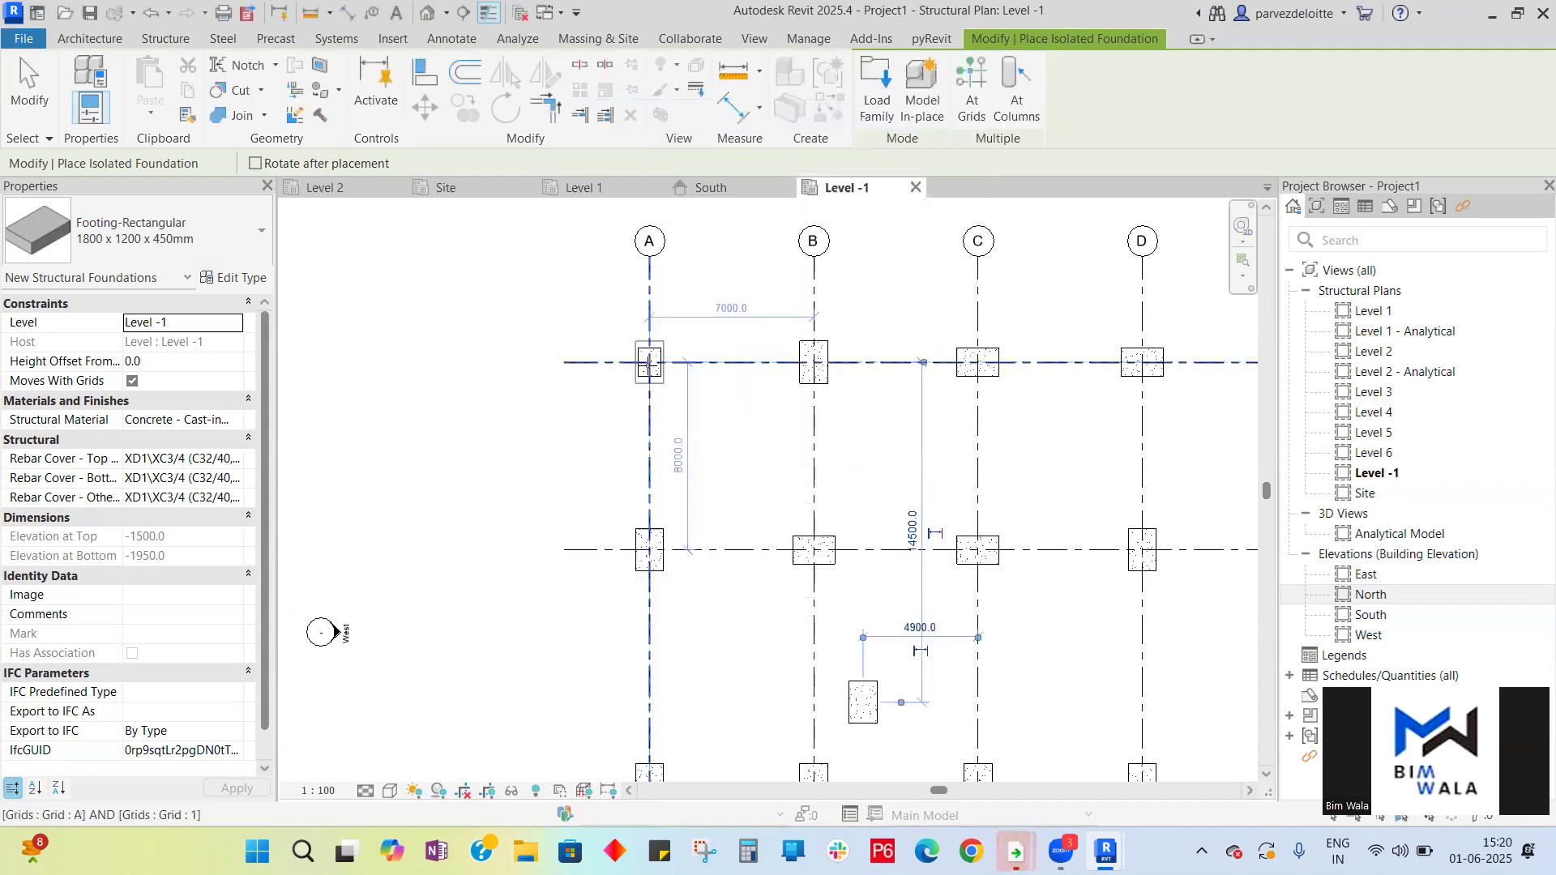
scroll(644, 377, "up", 4)
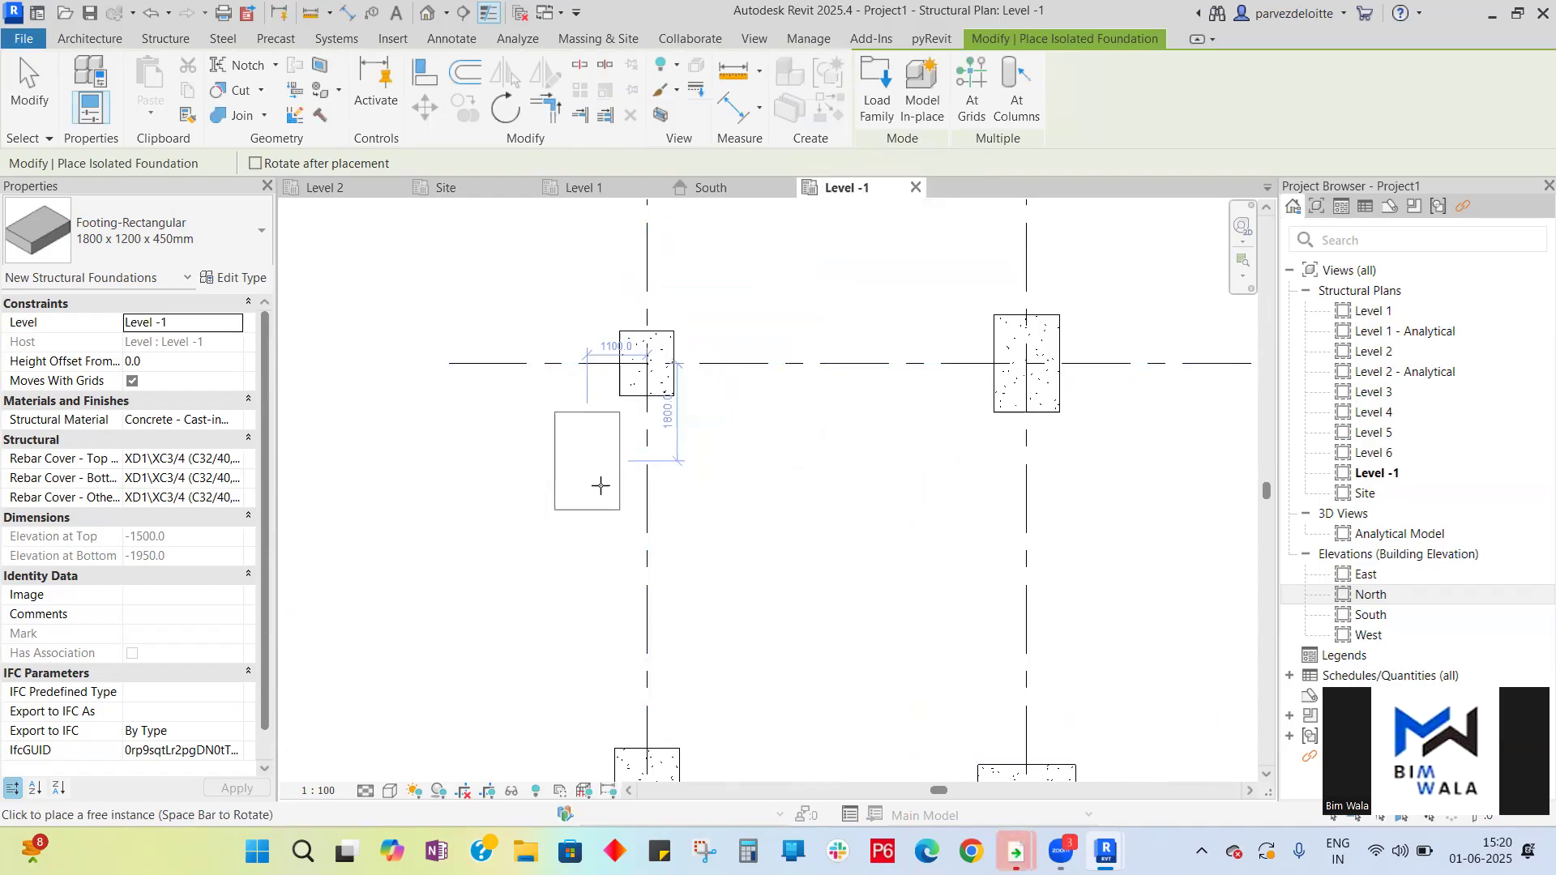
key("Escape")
key("Escape")
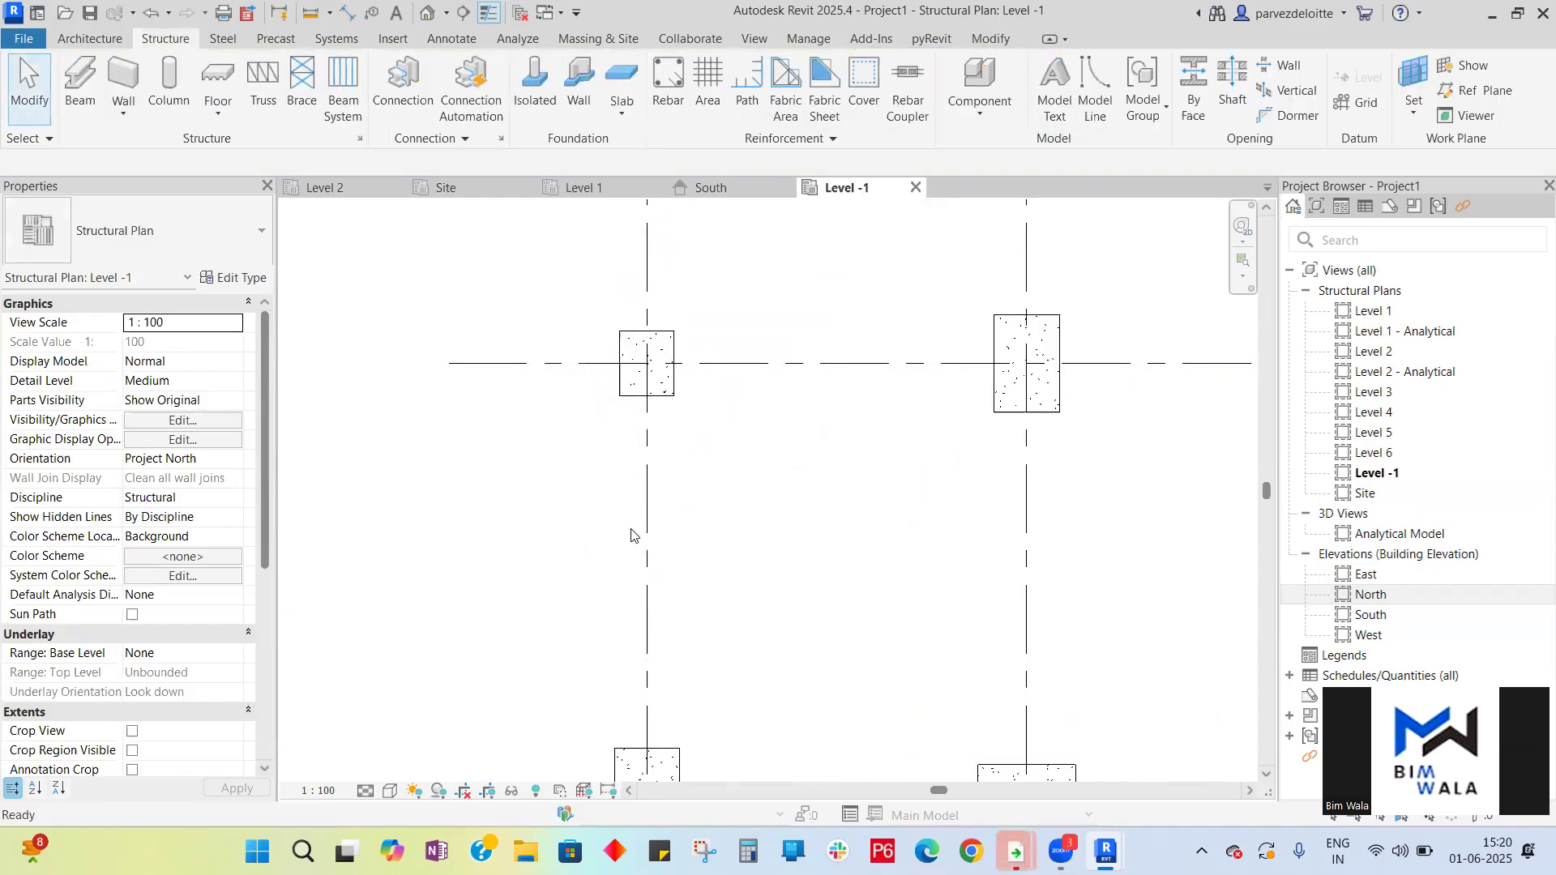
- Select all the footings on Level -1 and delete them
scroll(636, 518, "down", 3)
scroll(645, 478, "down", 2)
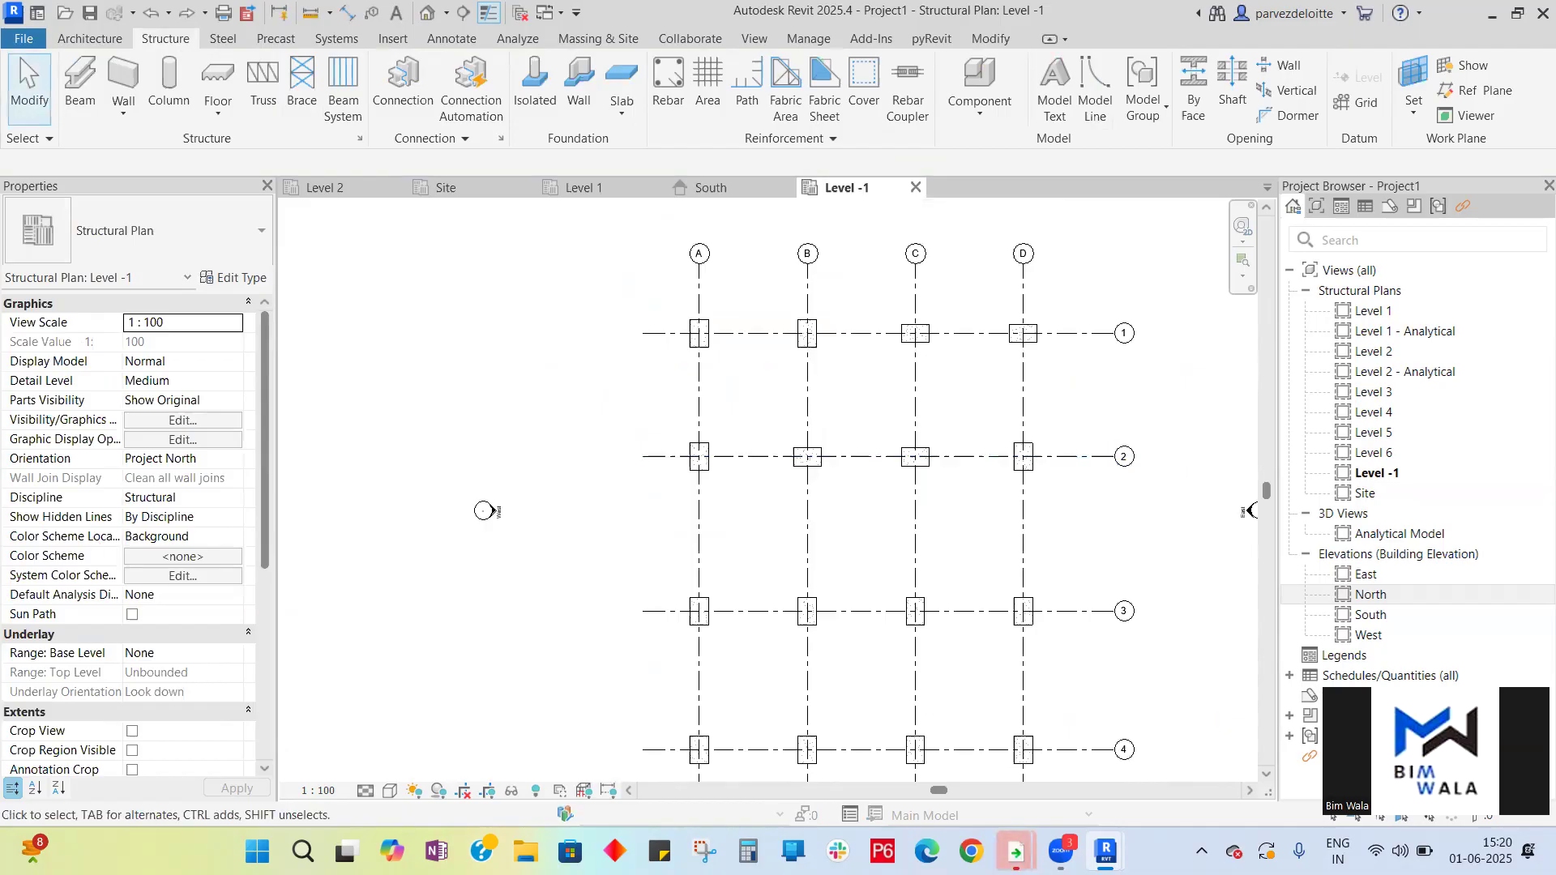
scroll(734, 373, "down", 2)
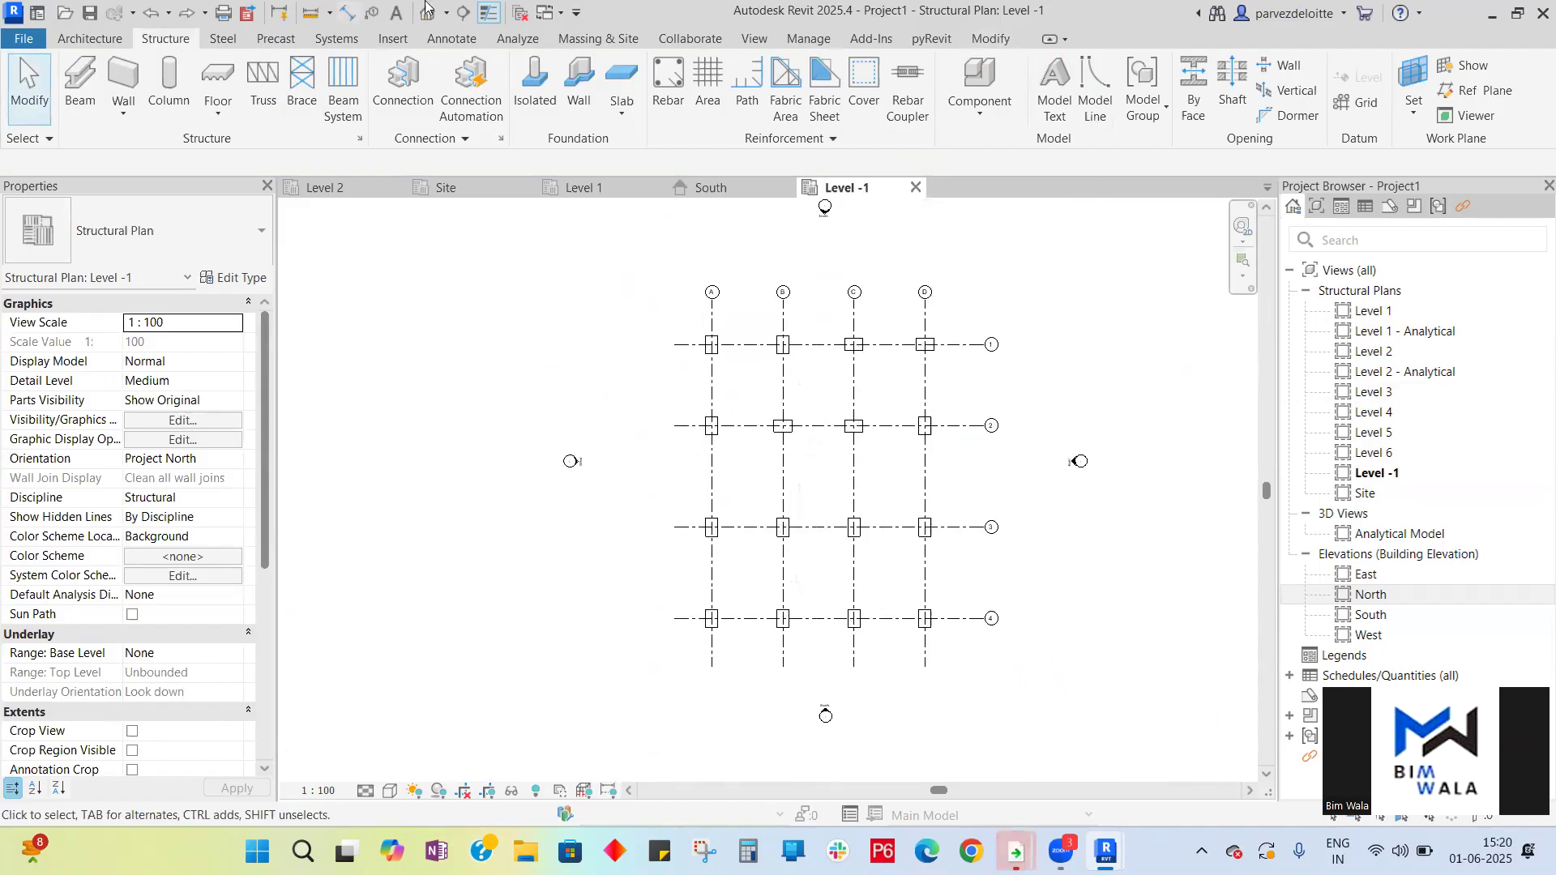
left_click(535, 81)
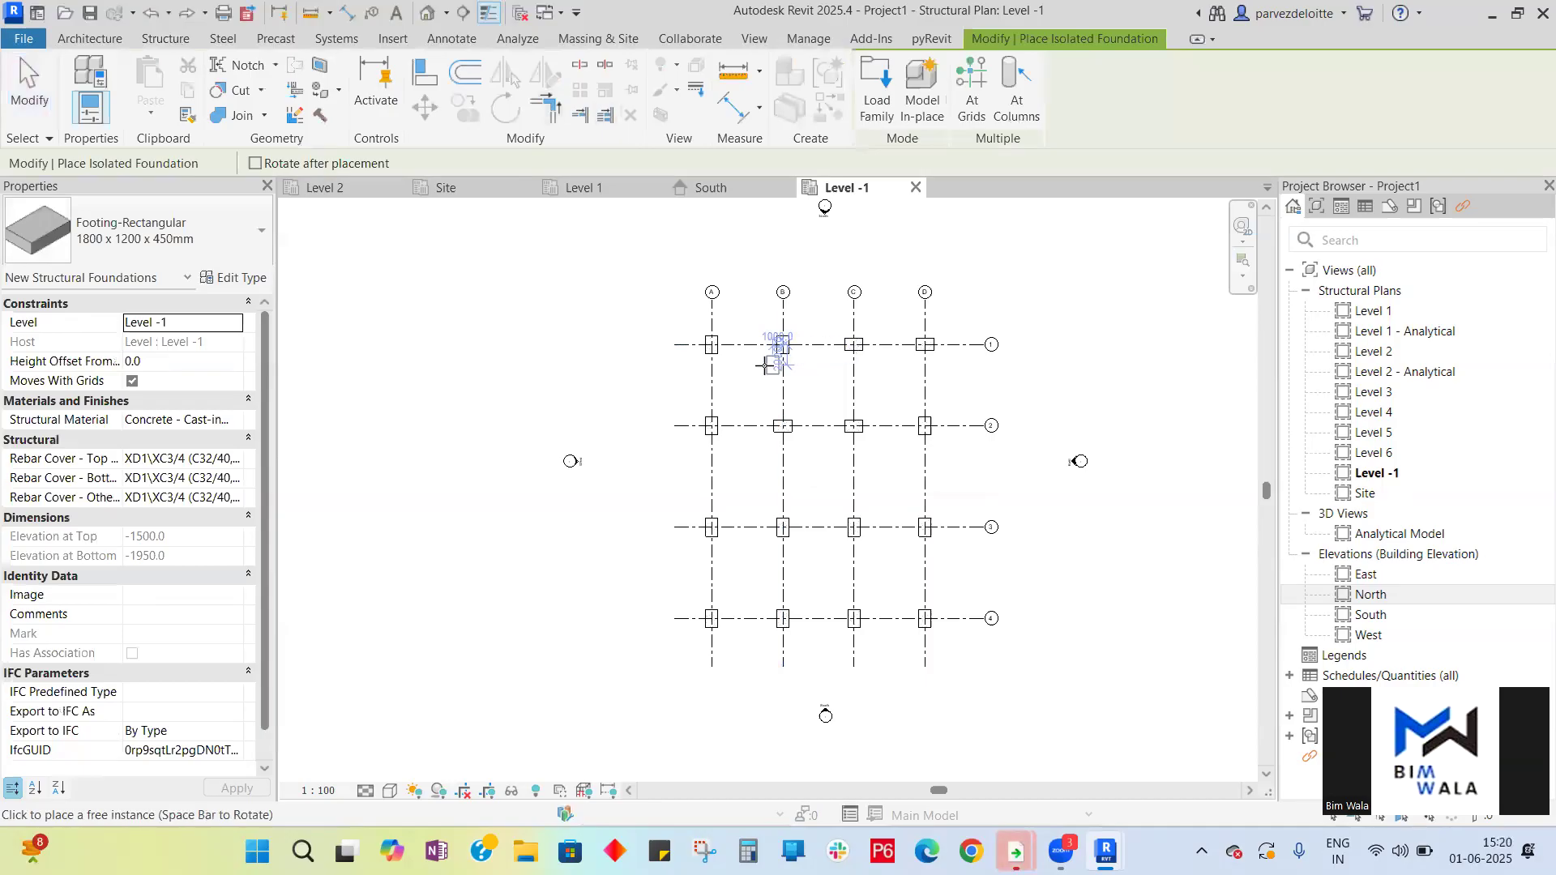
scroll(768, 366, "up", 2)
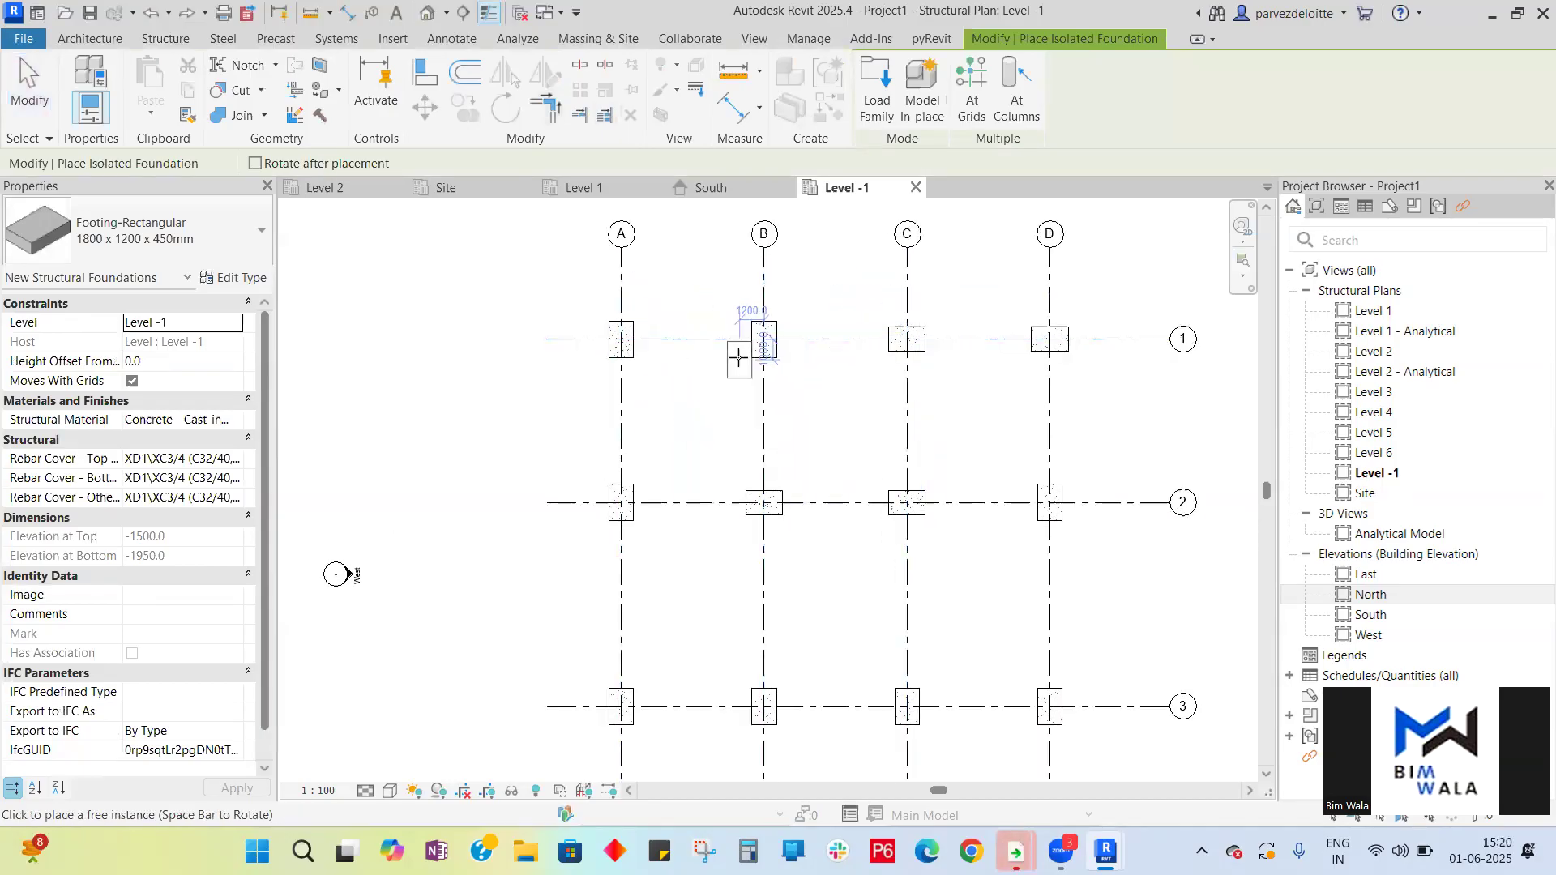
scroll(738, 357, "down", 1)
key("Escape")
left_click_drag(632, 314, 965, 720)
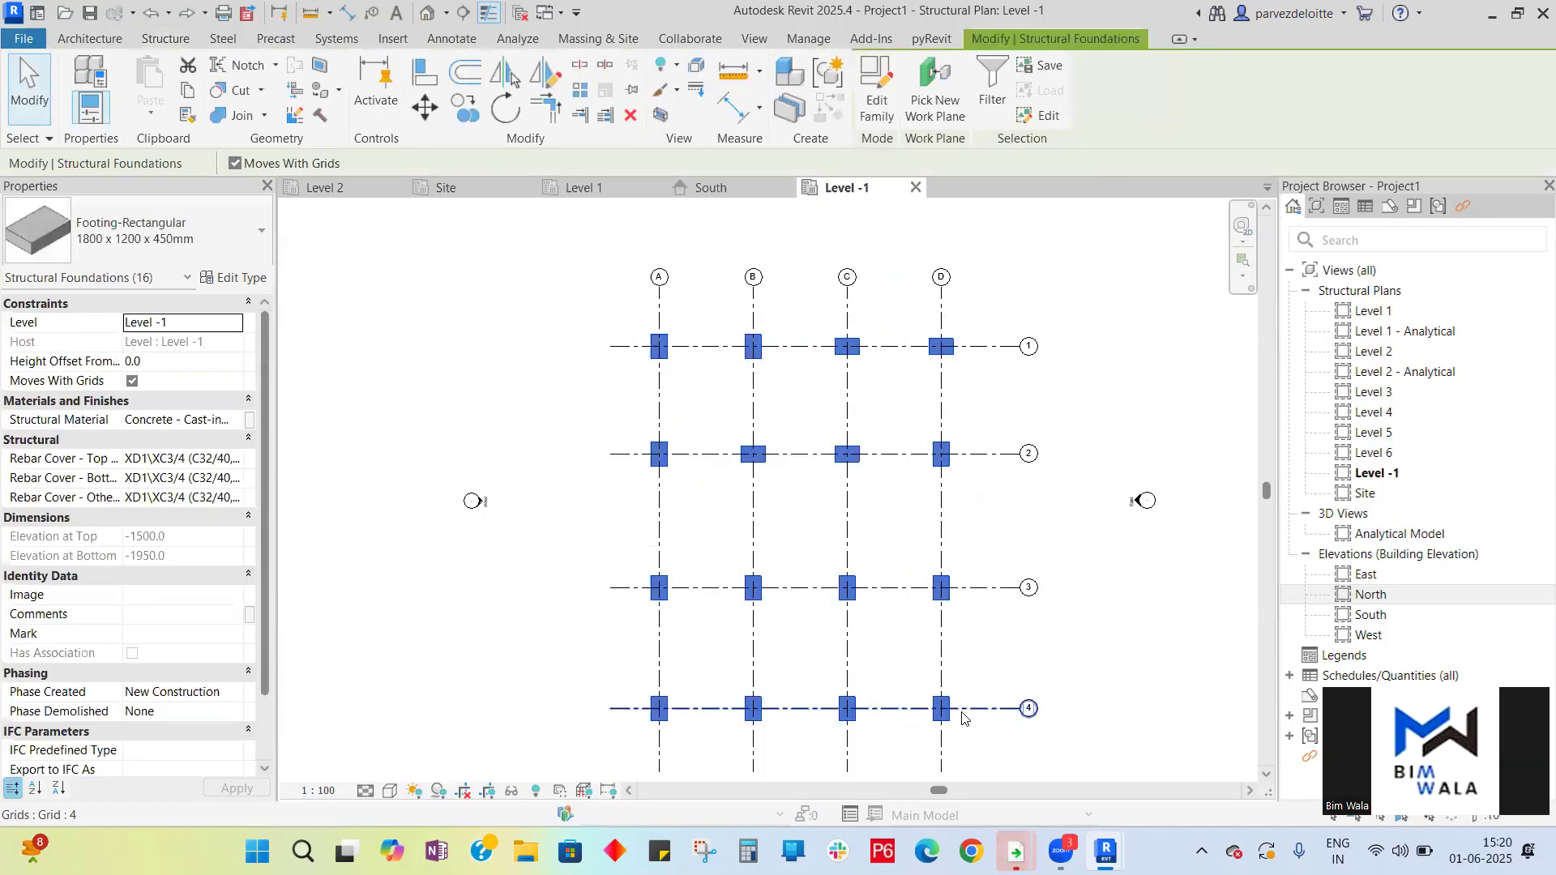
key("Delete")
- Place 1800 x 1200 x 450mm isolated footings at all grid intersections using At Grid Intersection, then exit the tool
scroll(681, 470, "down", 1)
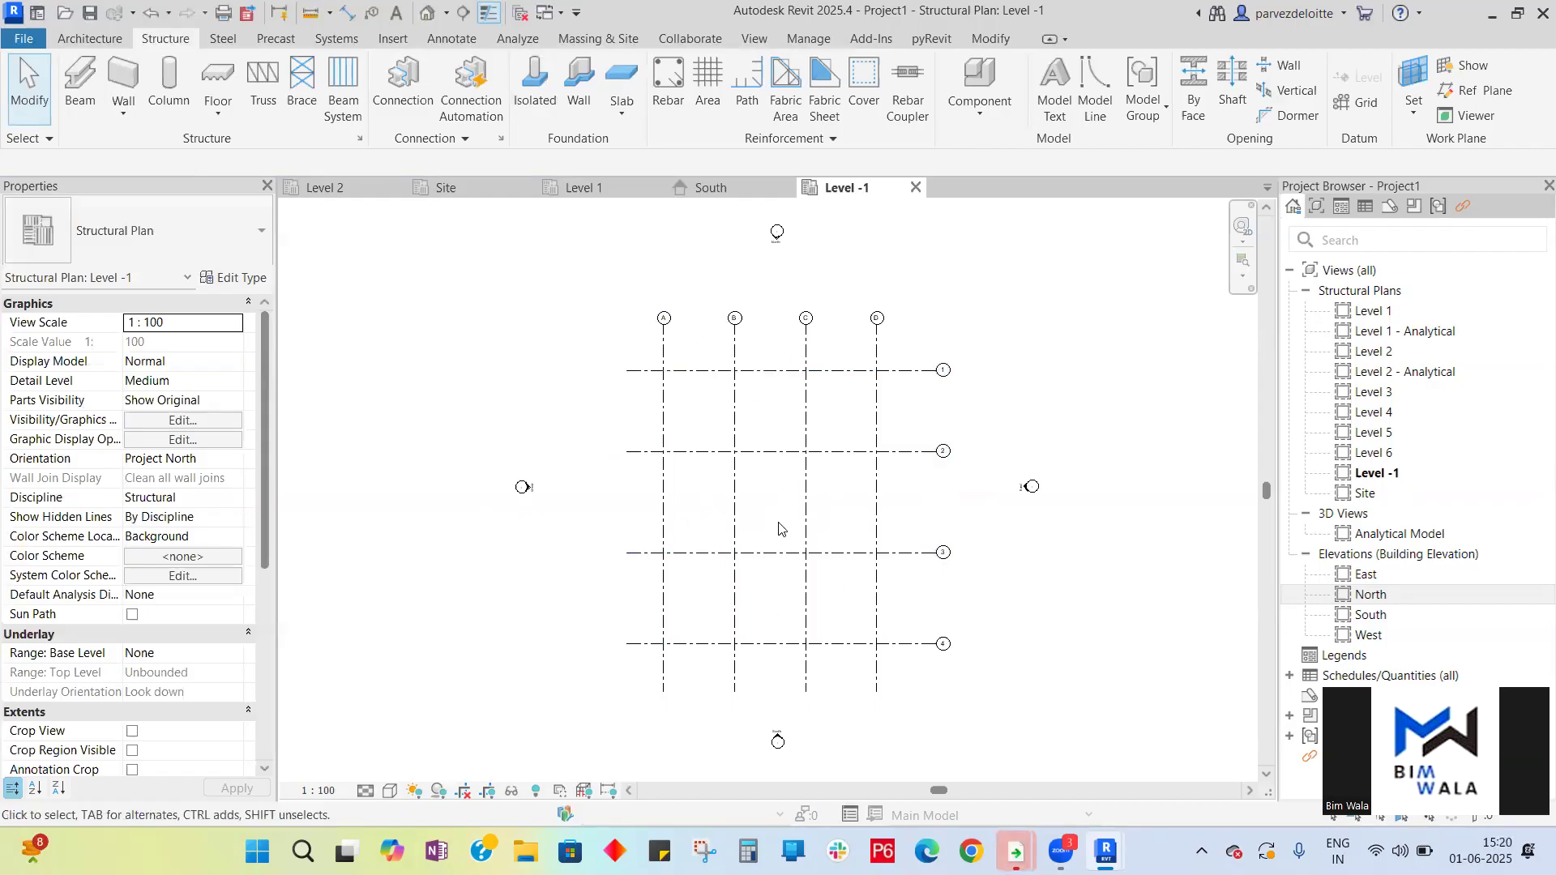
left_click(535, 85)
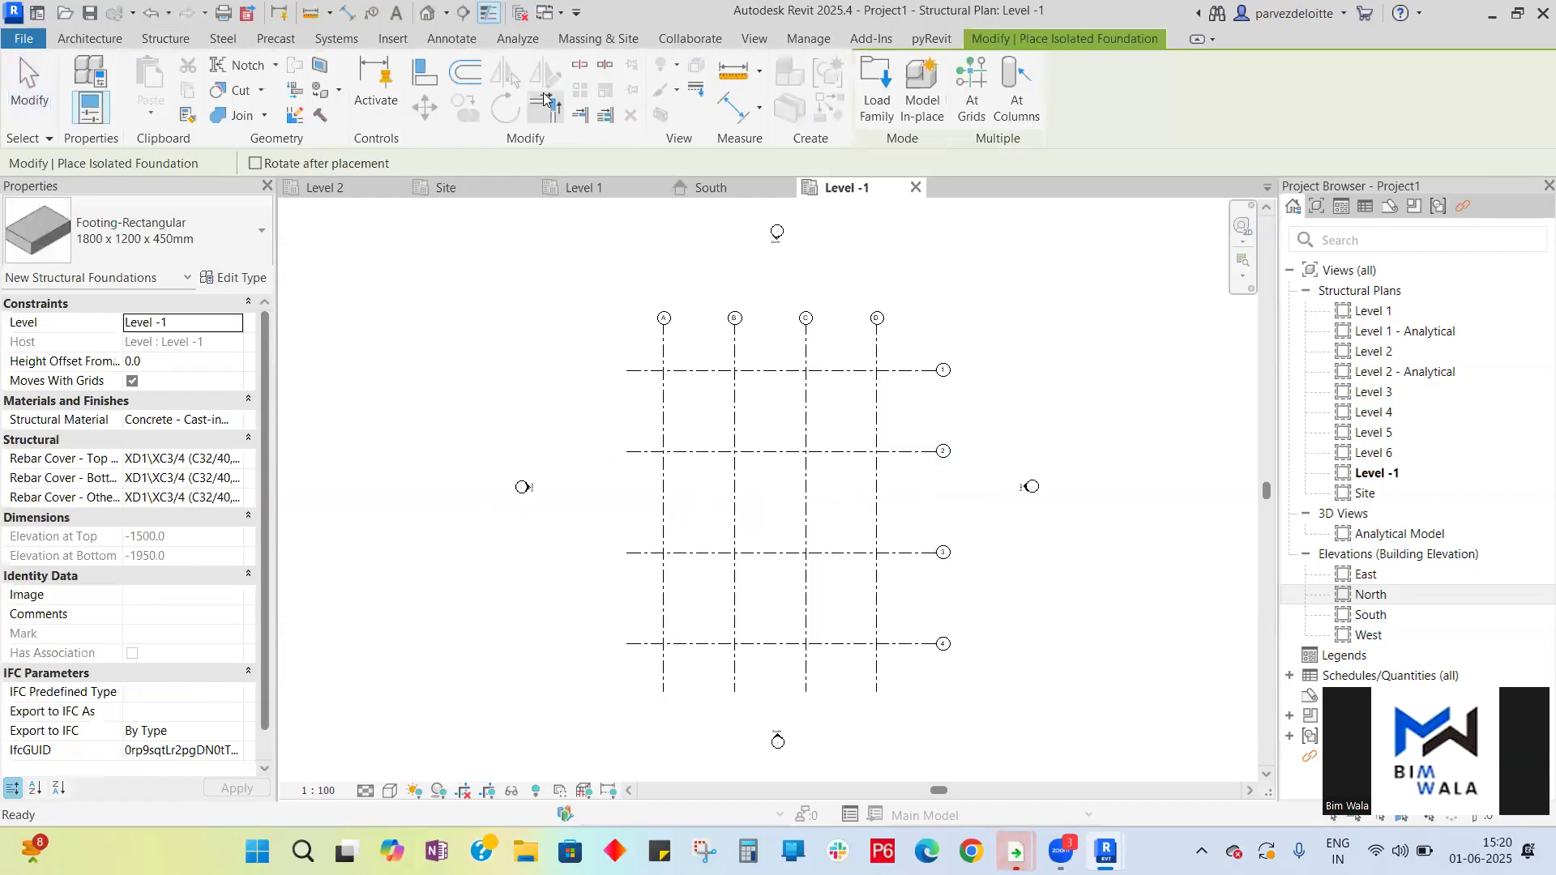
left_click(965, 119)
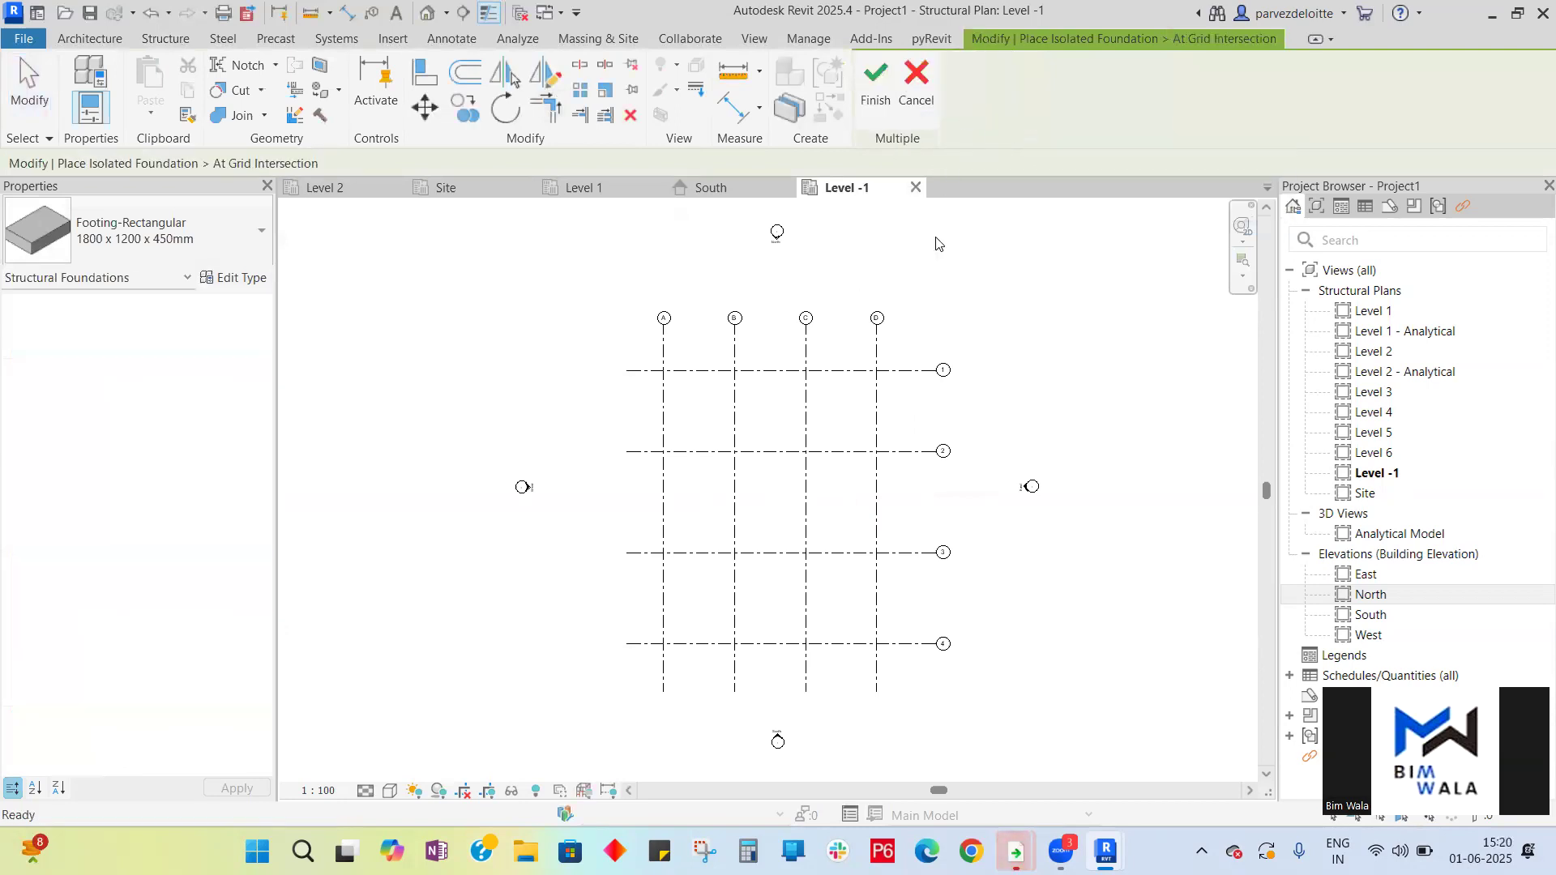
left_click_drag(898, 674, 644, 361)
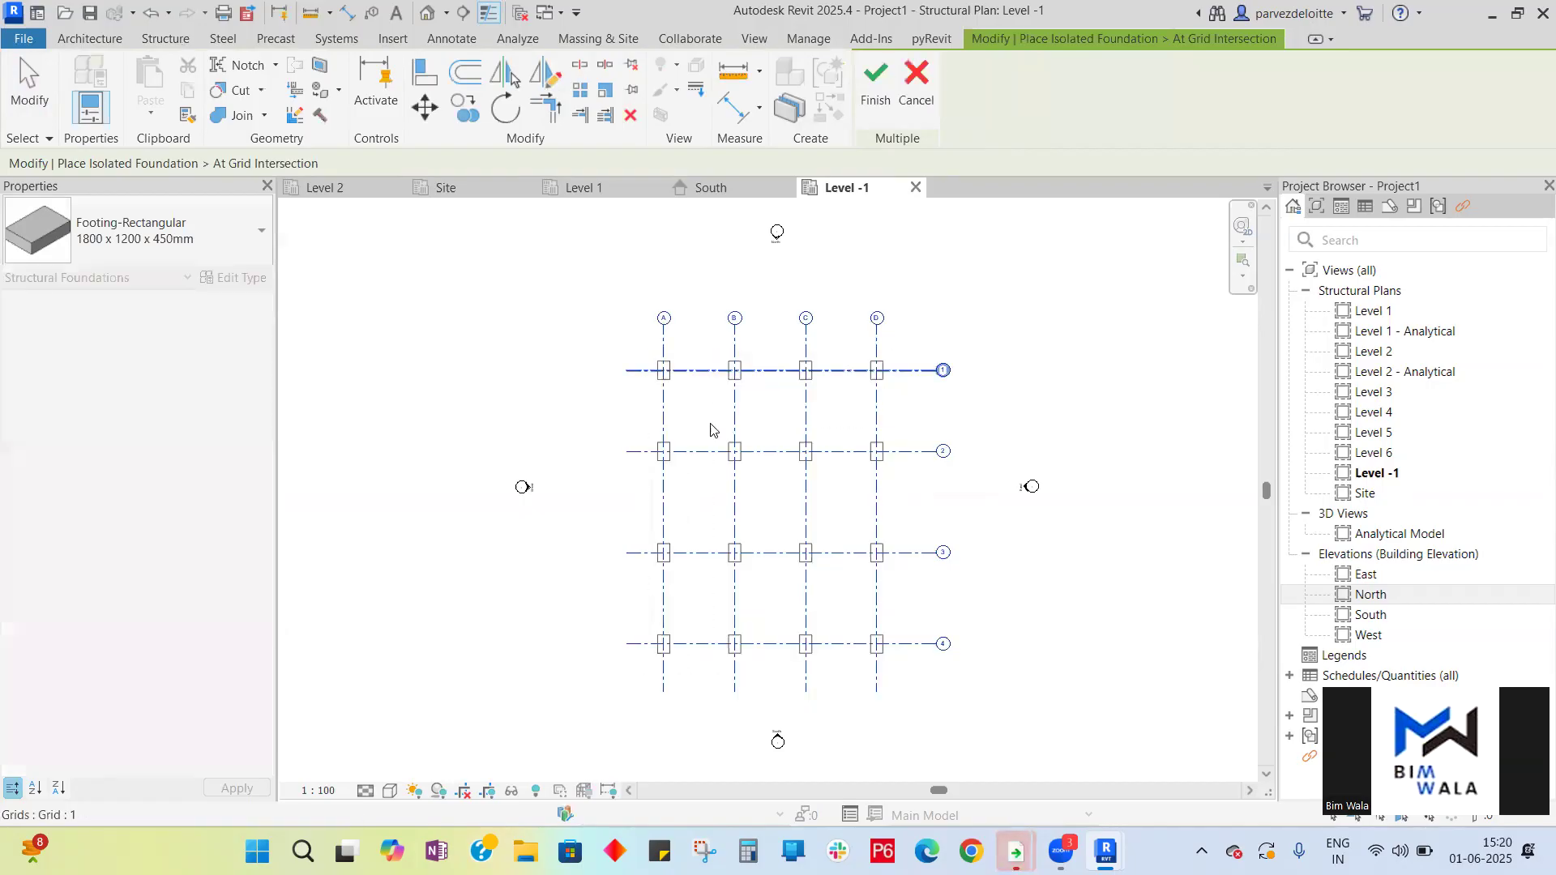
left_click(874, 100)
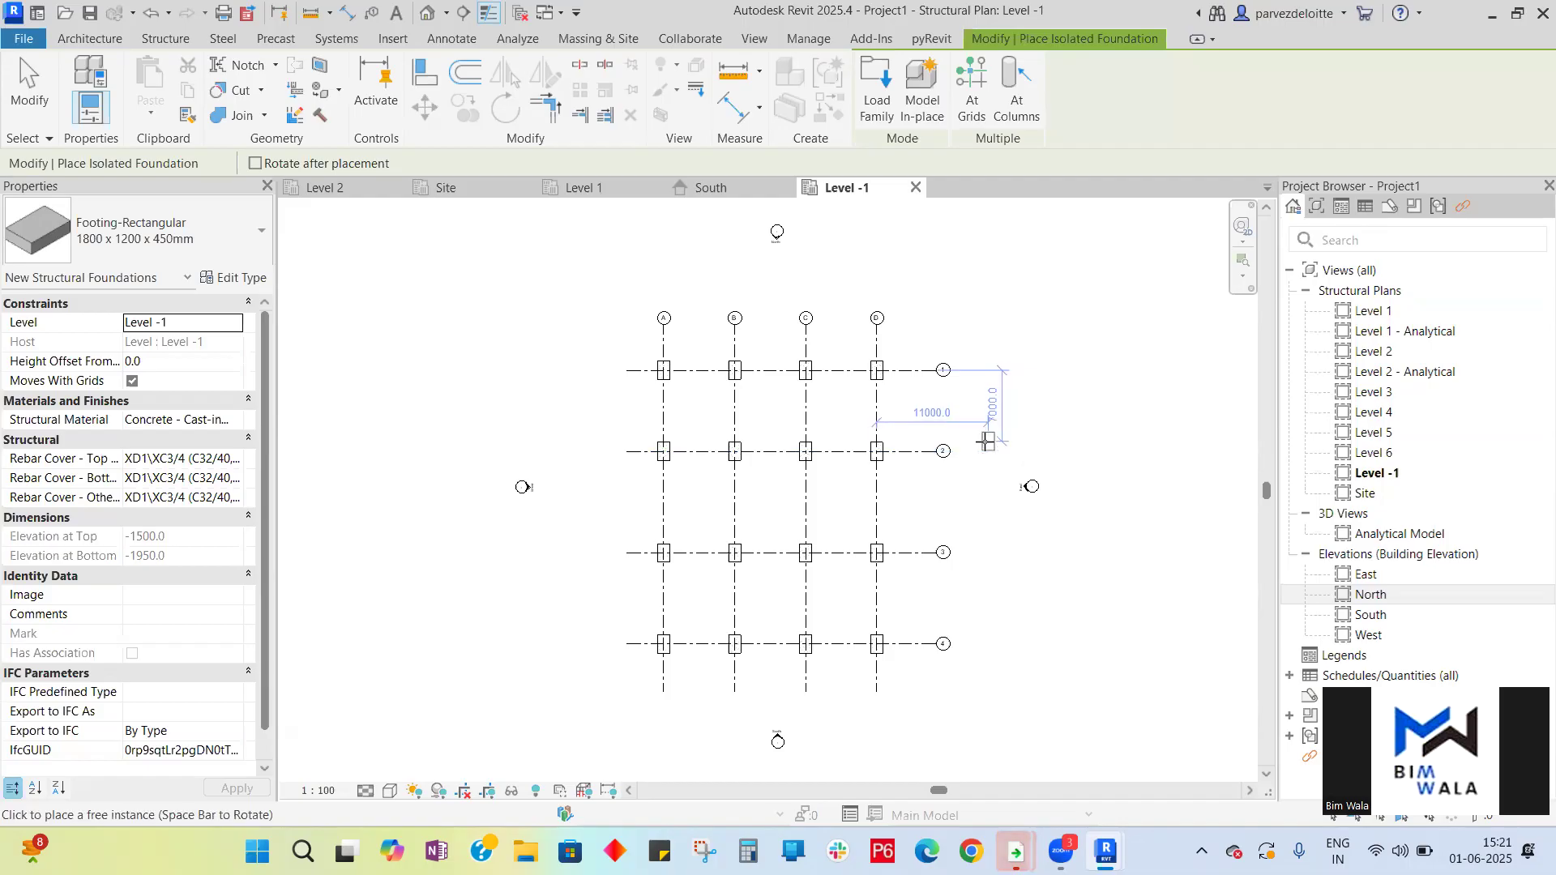
key("Escape")
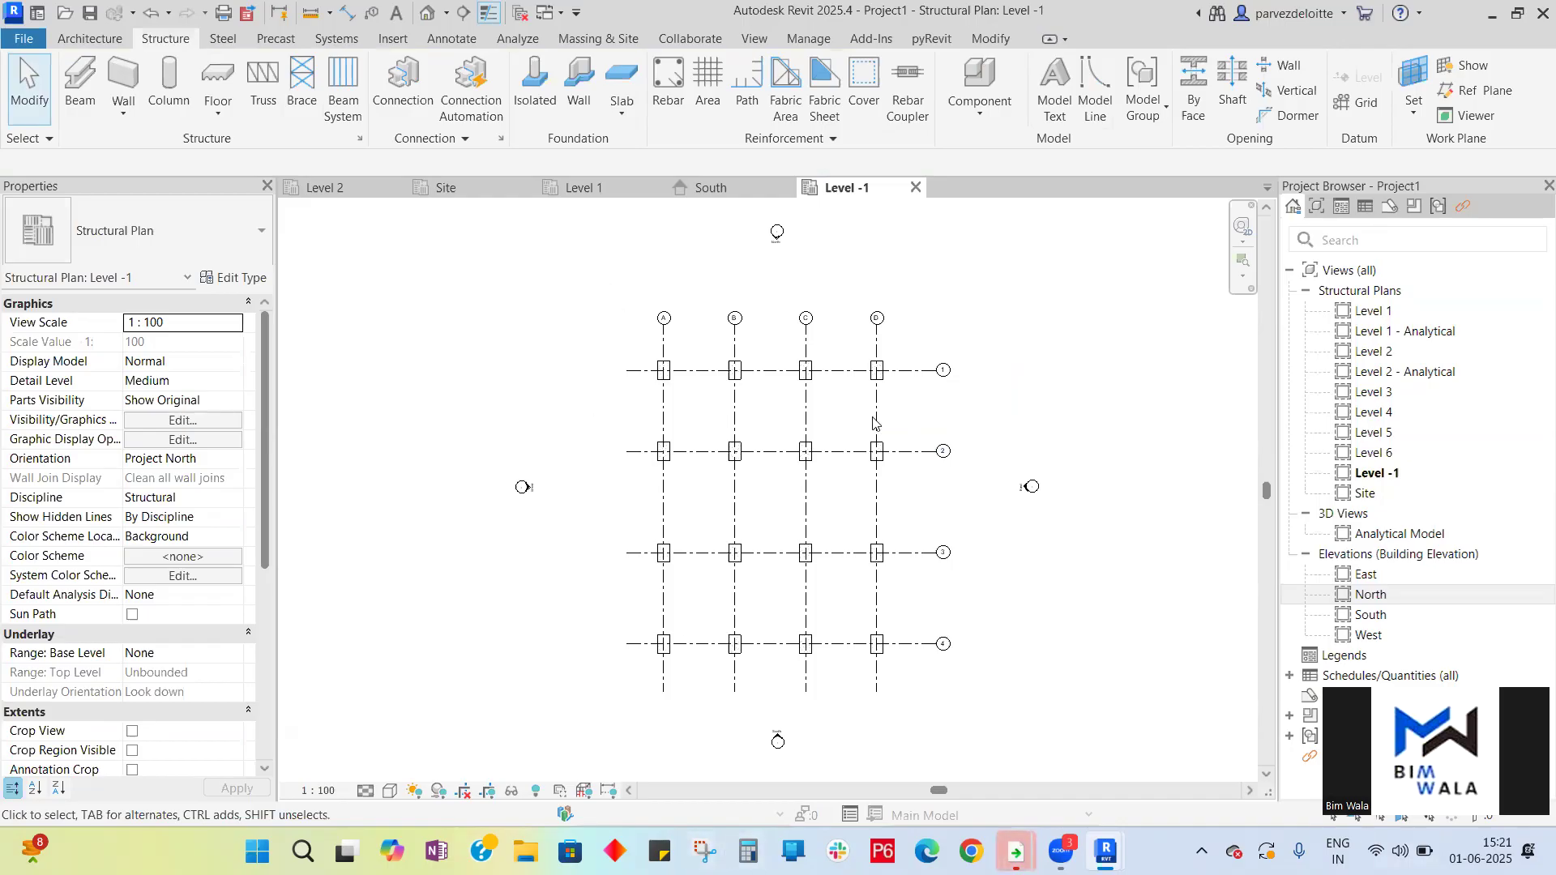
- Check the new footings in the South elevation, then return to the Level -1 plan
left_click(753, 187)
scroll(882, 543, "down", 5)
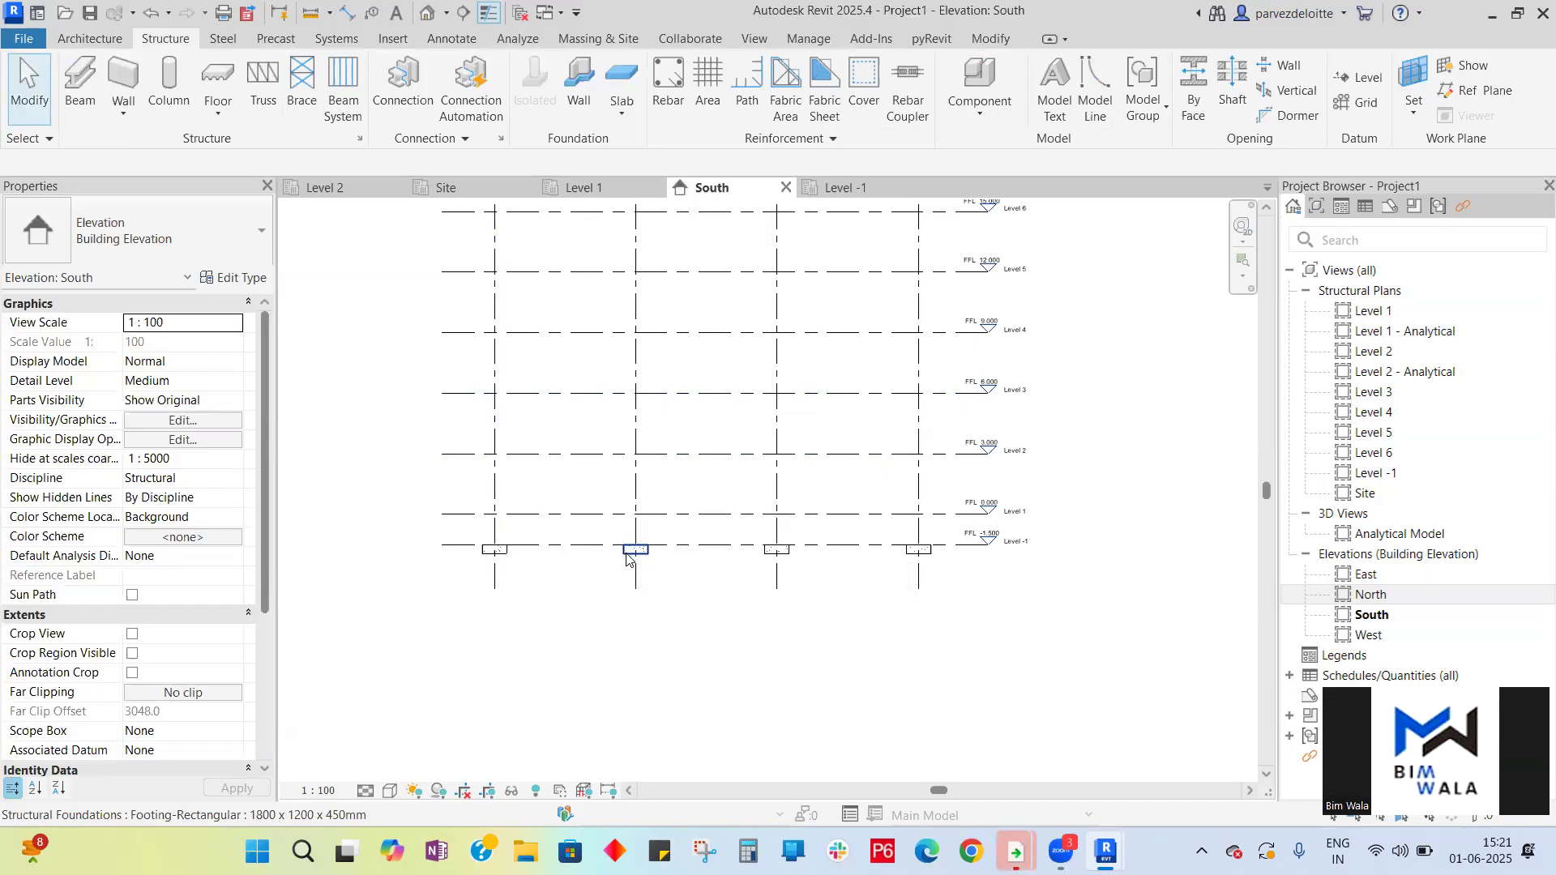
left_click(843, 188)
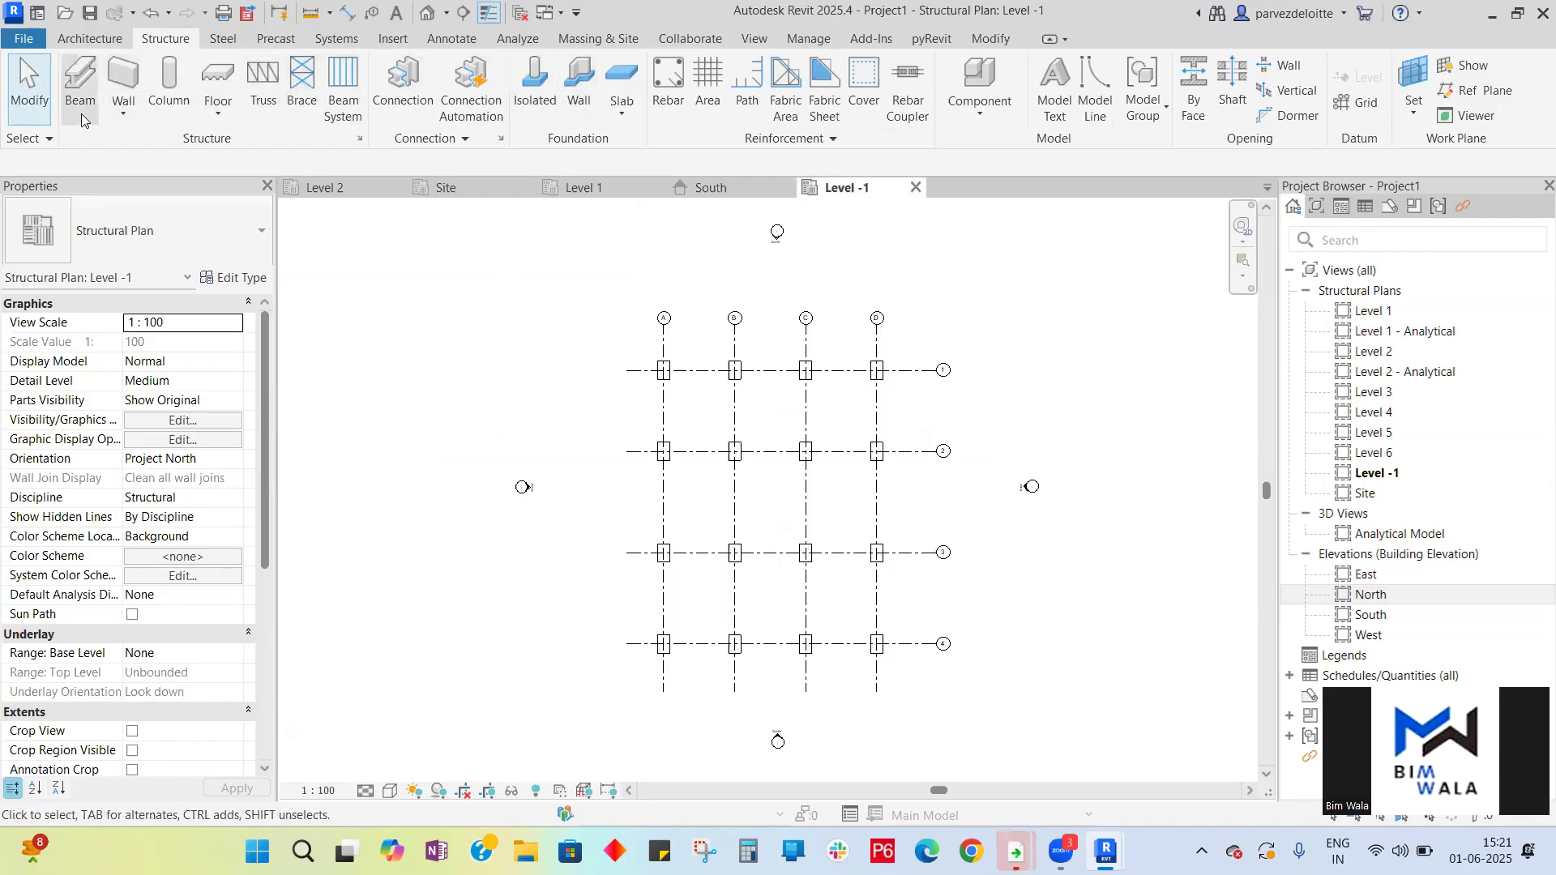
- Start the Structural Column tool with type Concrete-Rectangular-Column 450 x 600mm and place a column at grid intersection A1
left_click(180, 114)
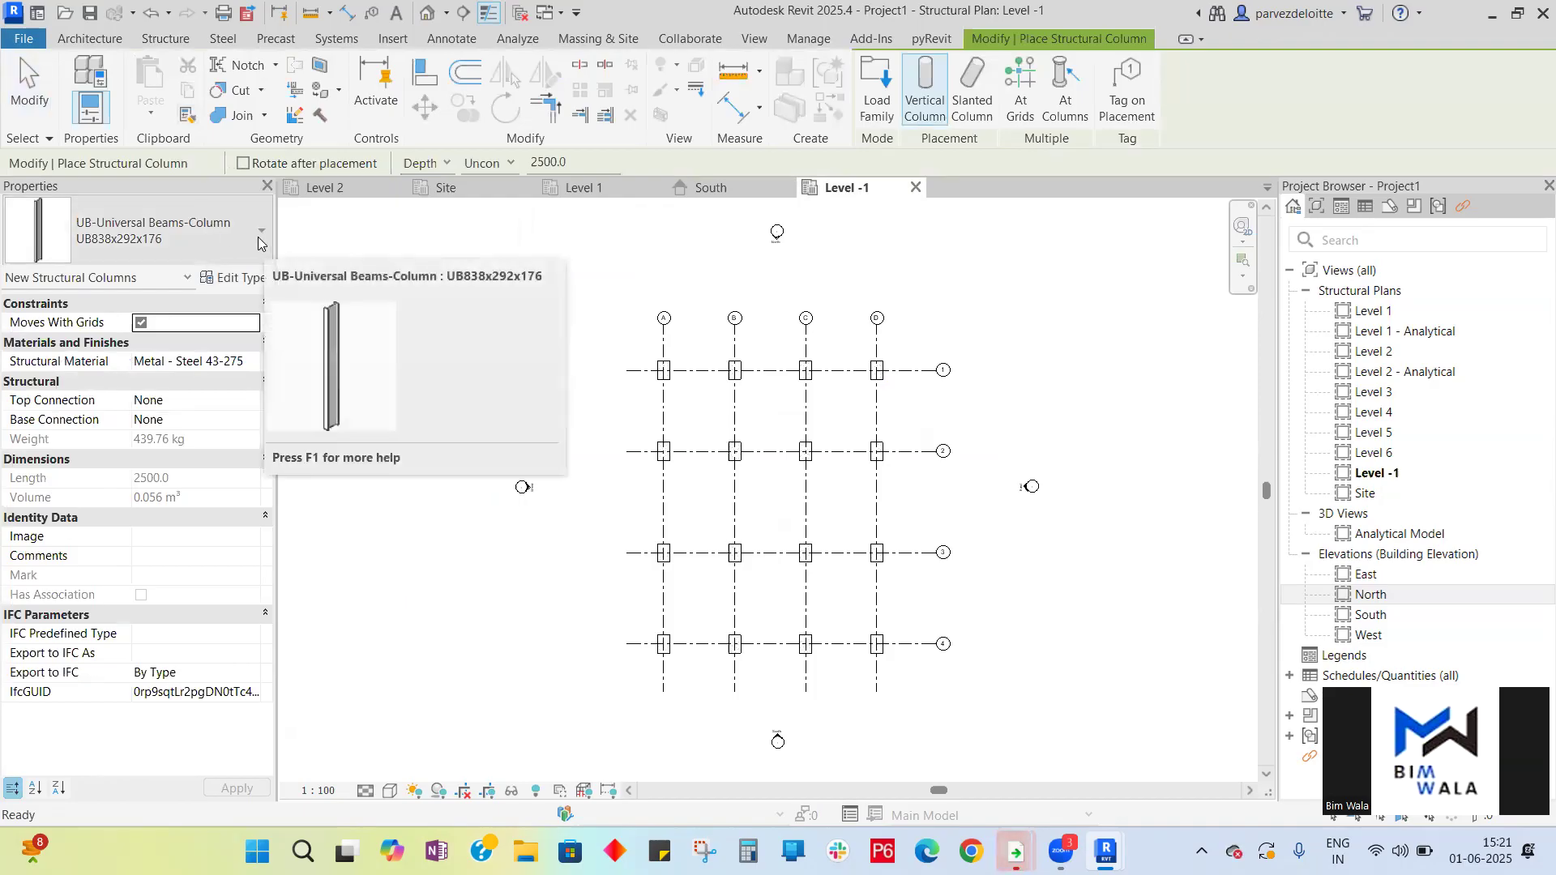
left_click(259, 235)
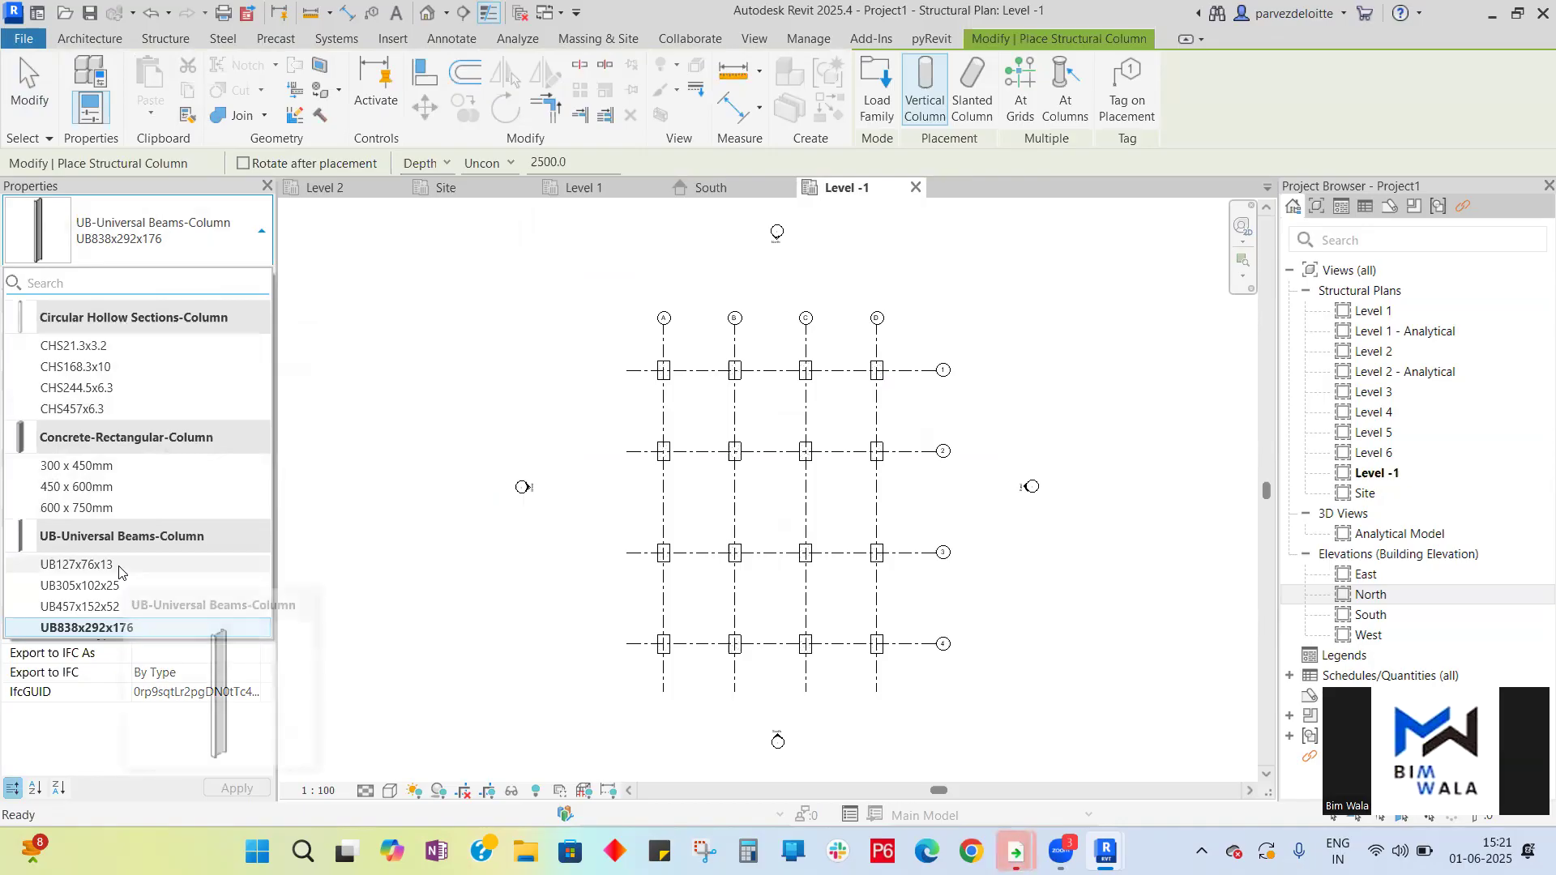
left_click(101, 487)
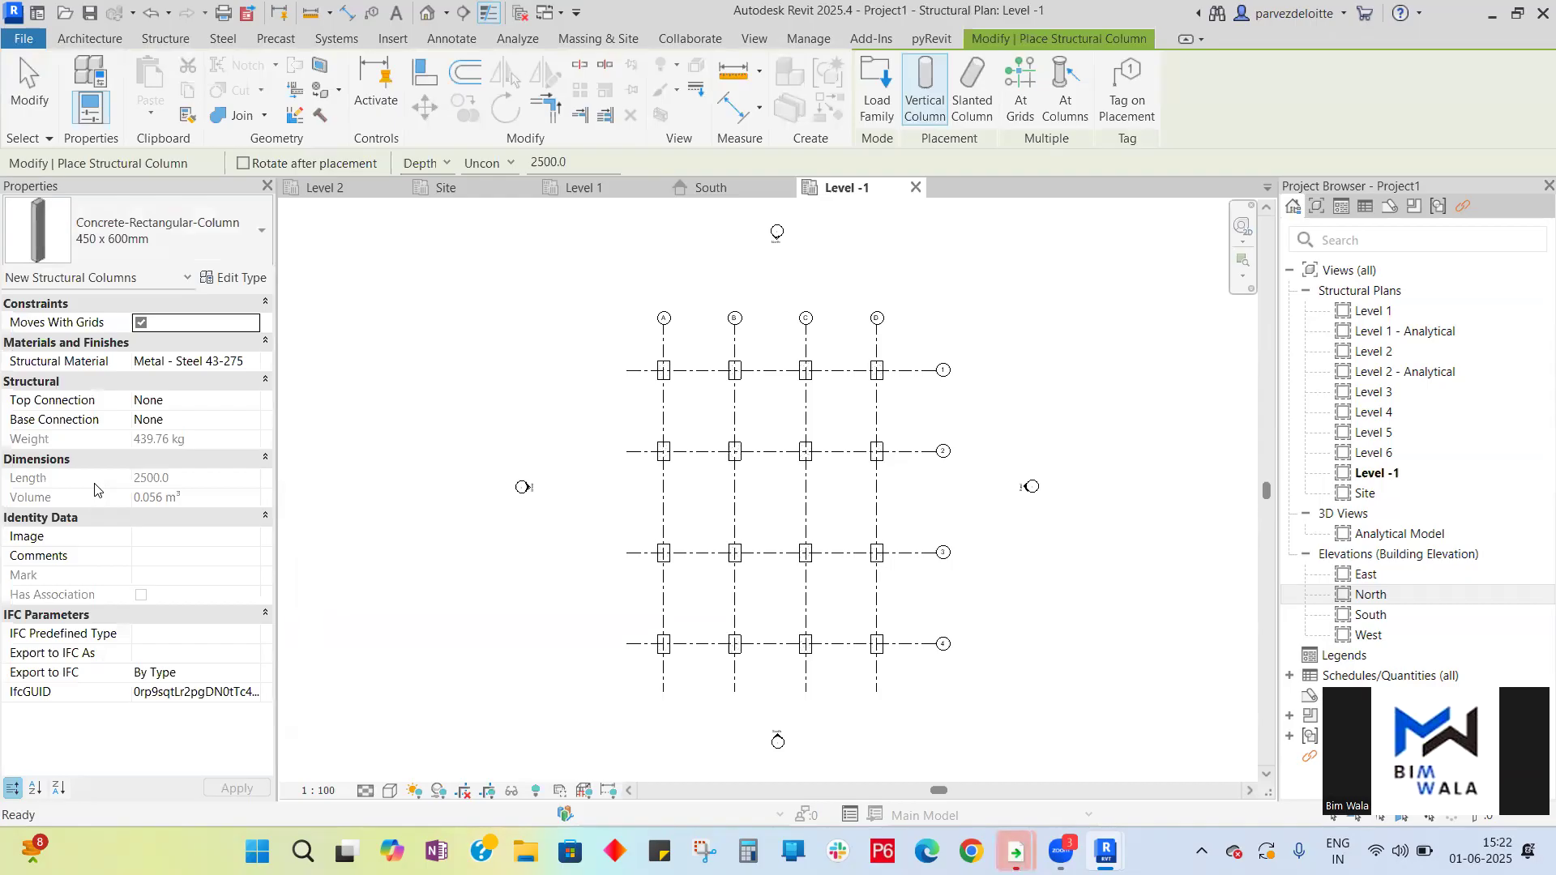
scroll(671, 401, "up", 8)
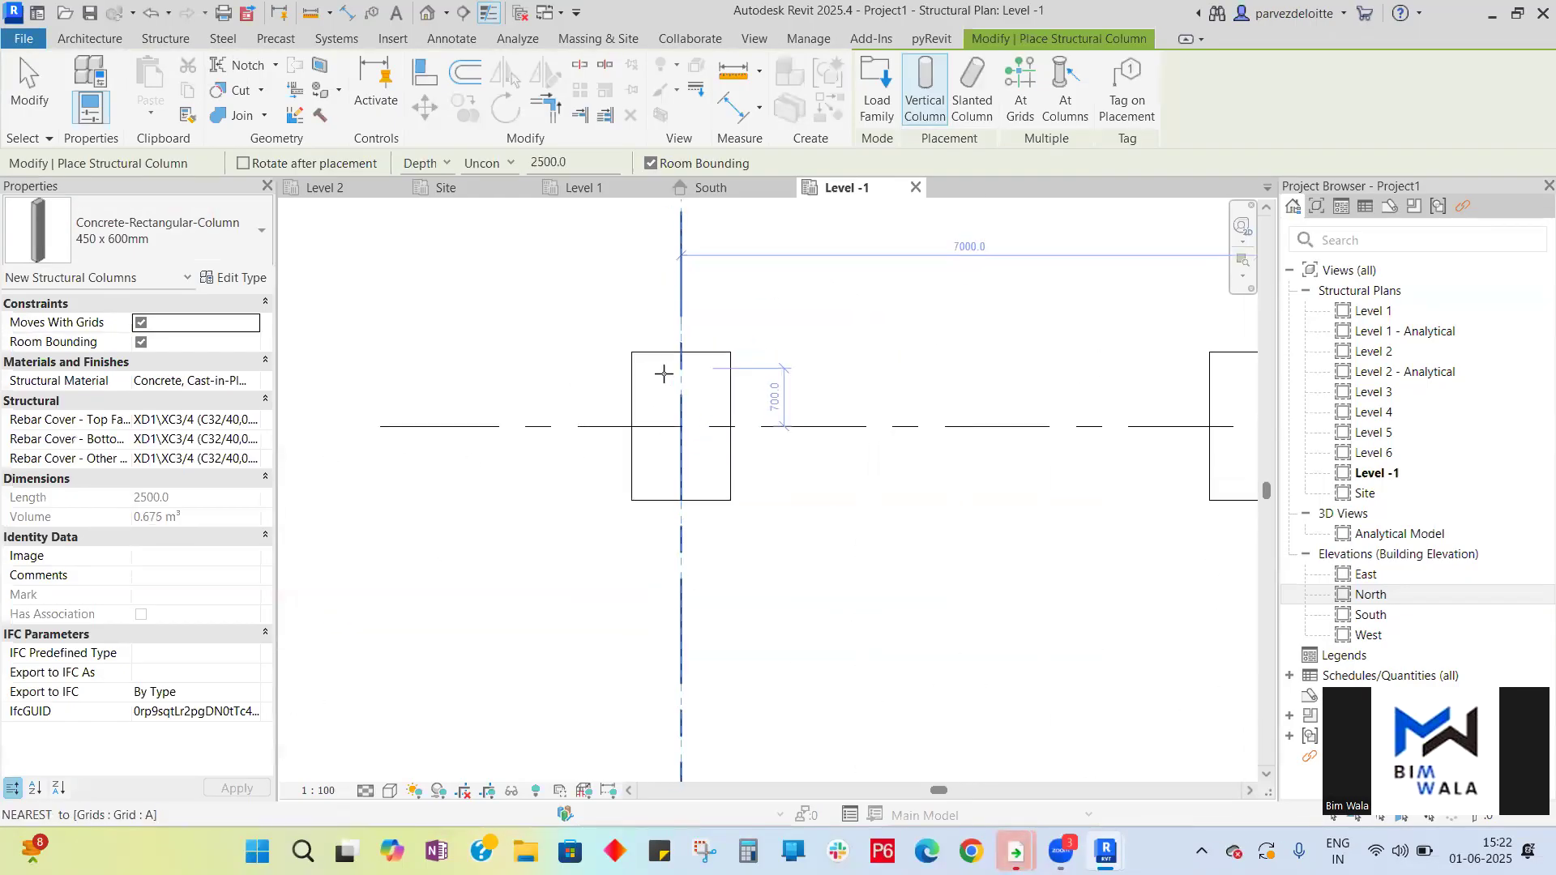
left_click(675, 424)
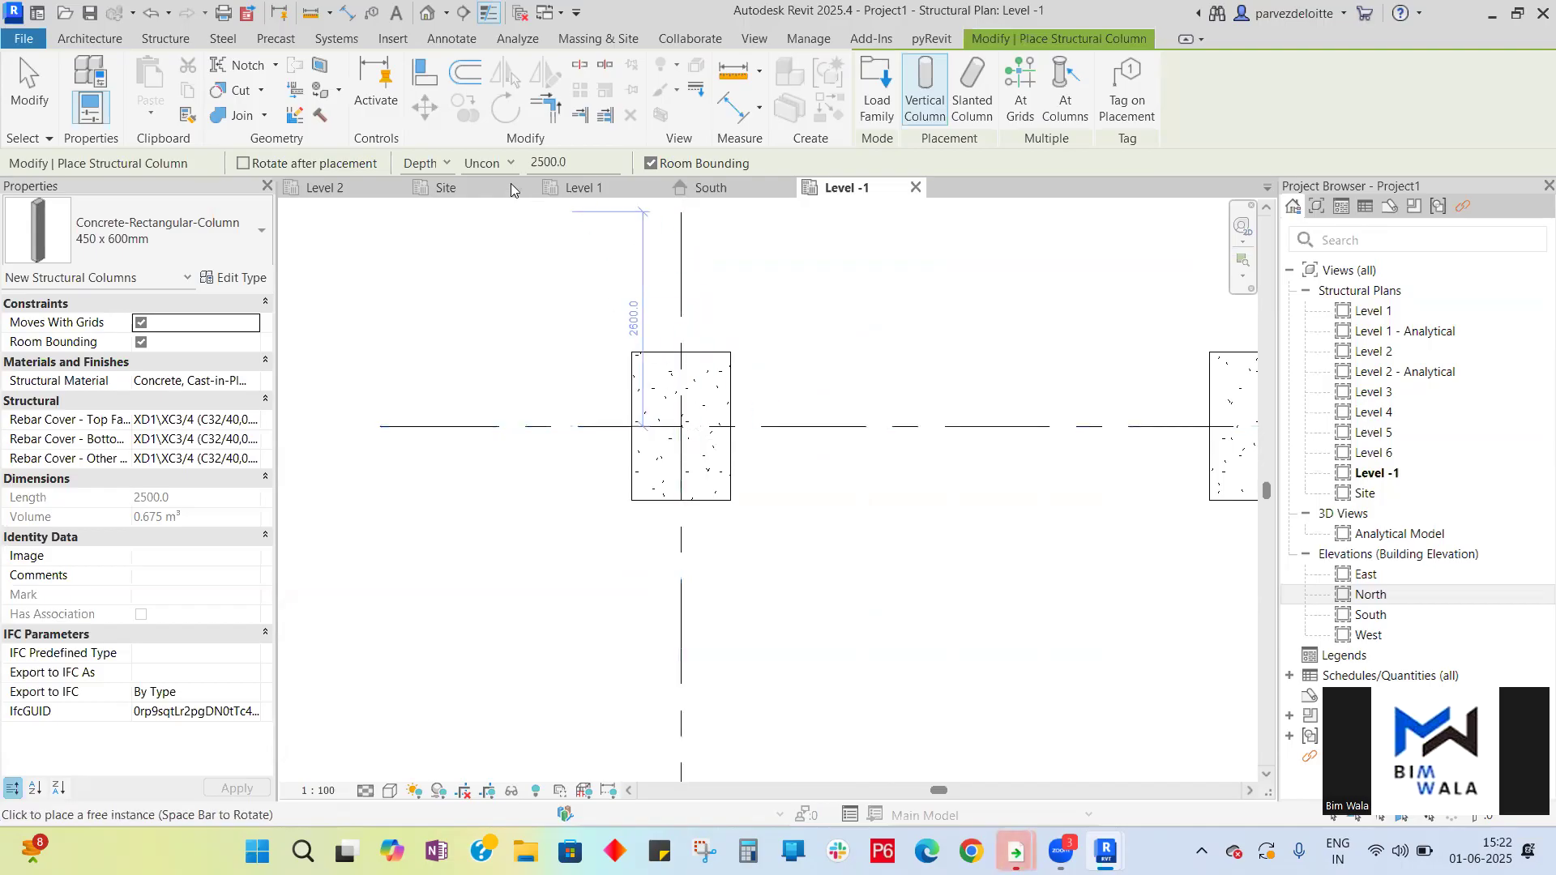
- Place 450 x 600mm concrete columns with the Depth option along grid 1, at intersections B1 and C1 and beside A1
key("ctrl")
left_click(445, 166)
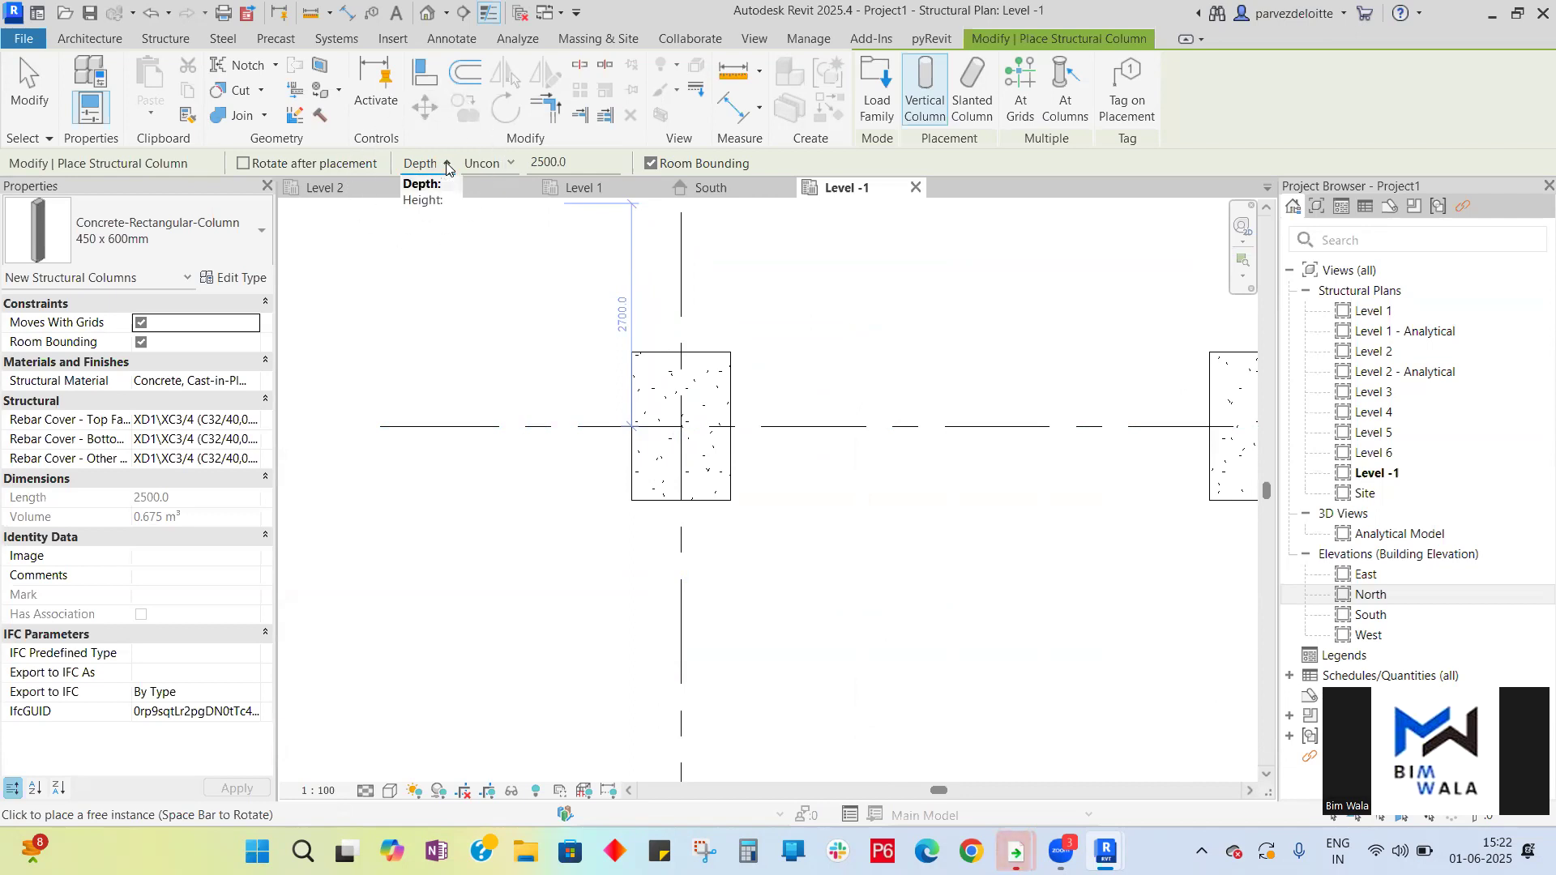
key("ctrl")
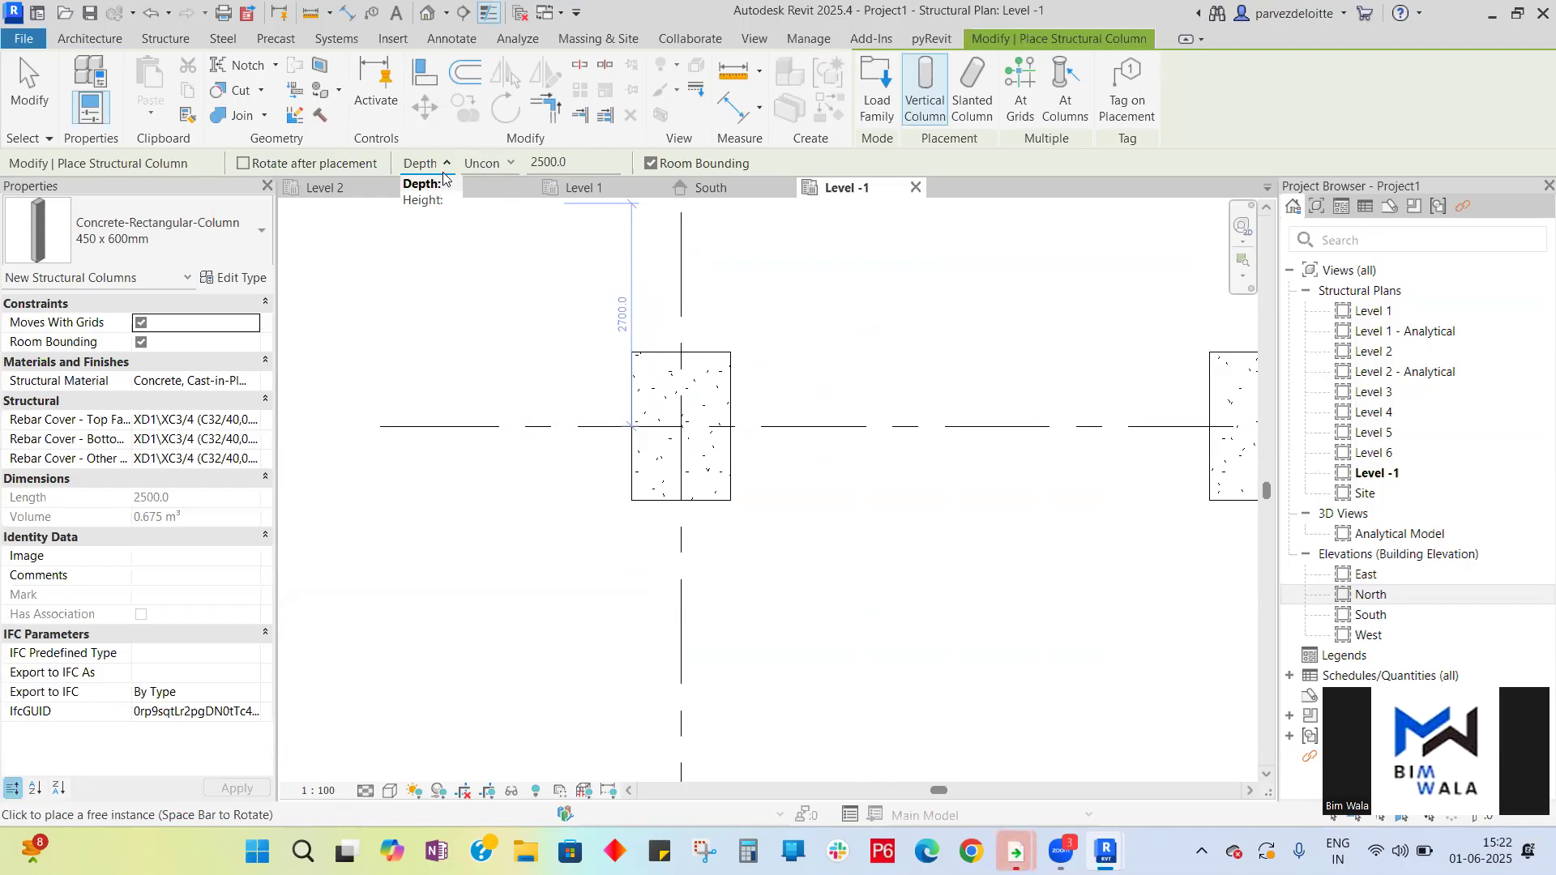
left_click(679, 423)
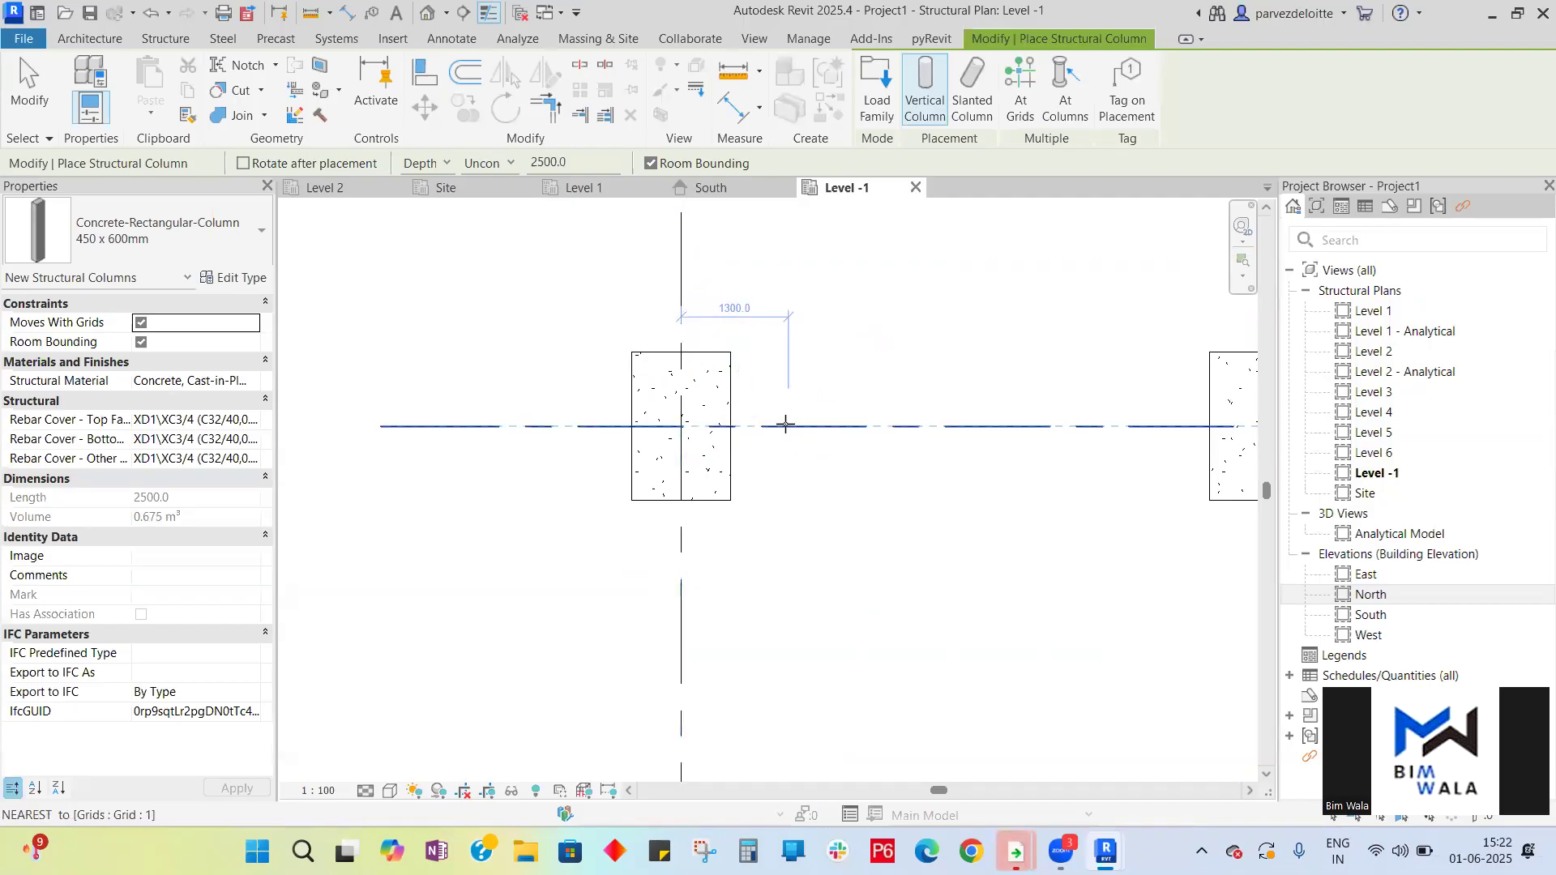
left_click(796, 426)
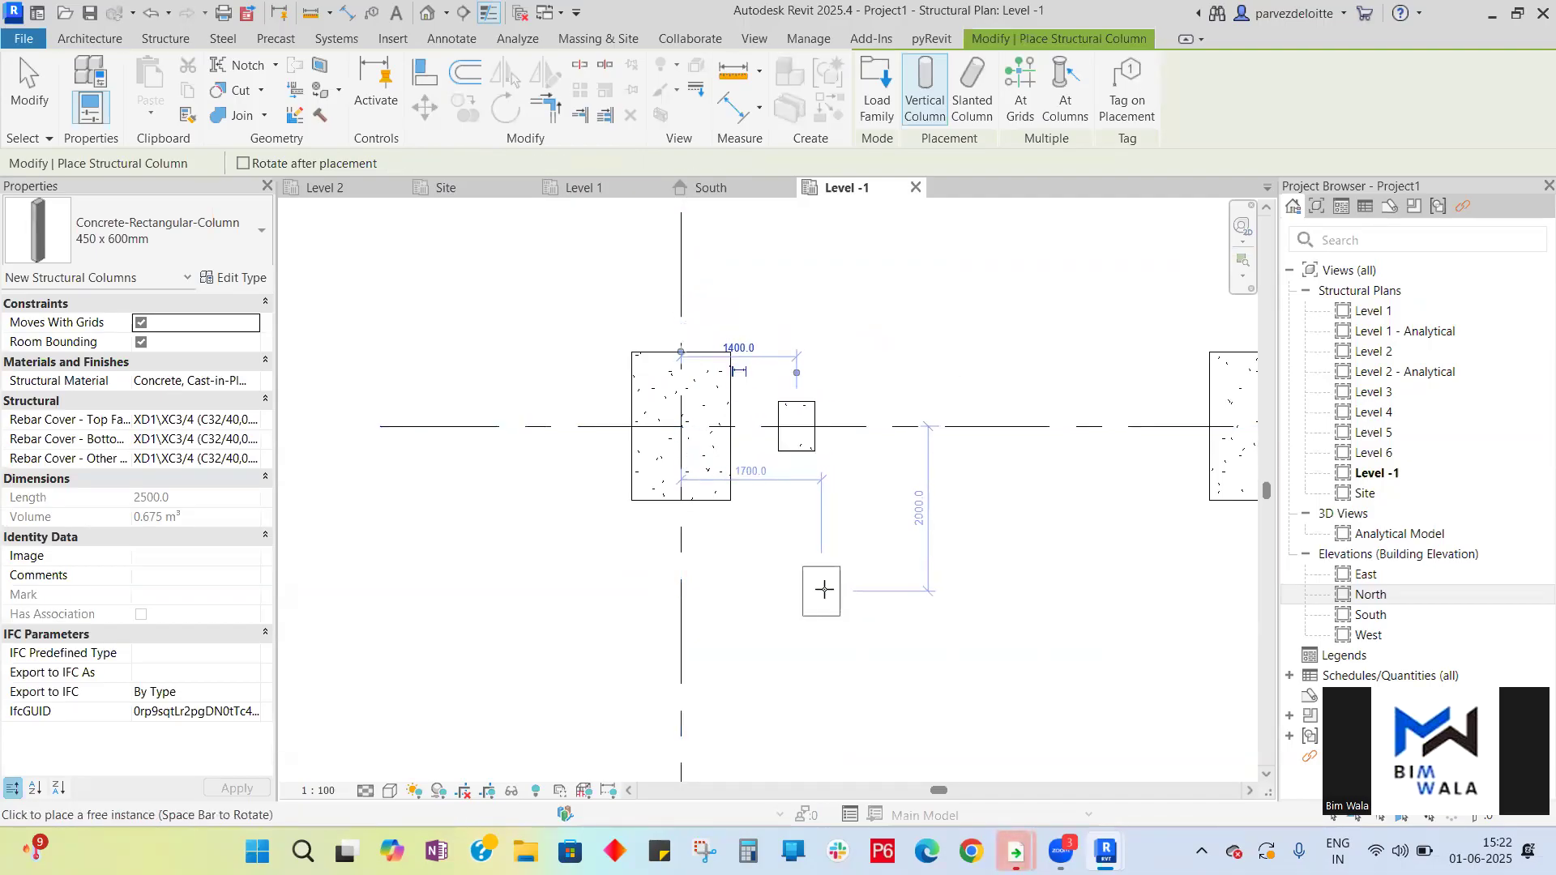
scroll(558, 453, "down", 3)
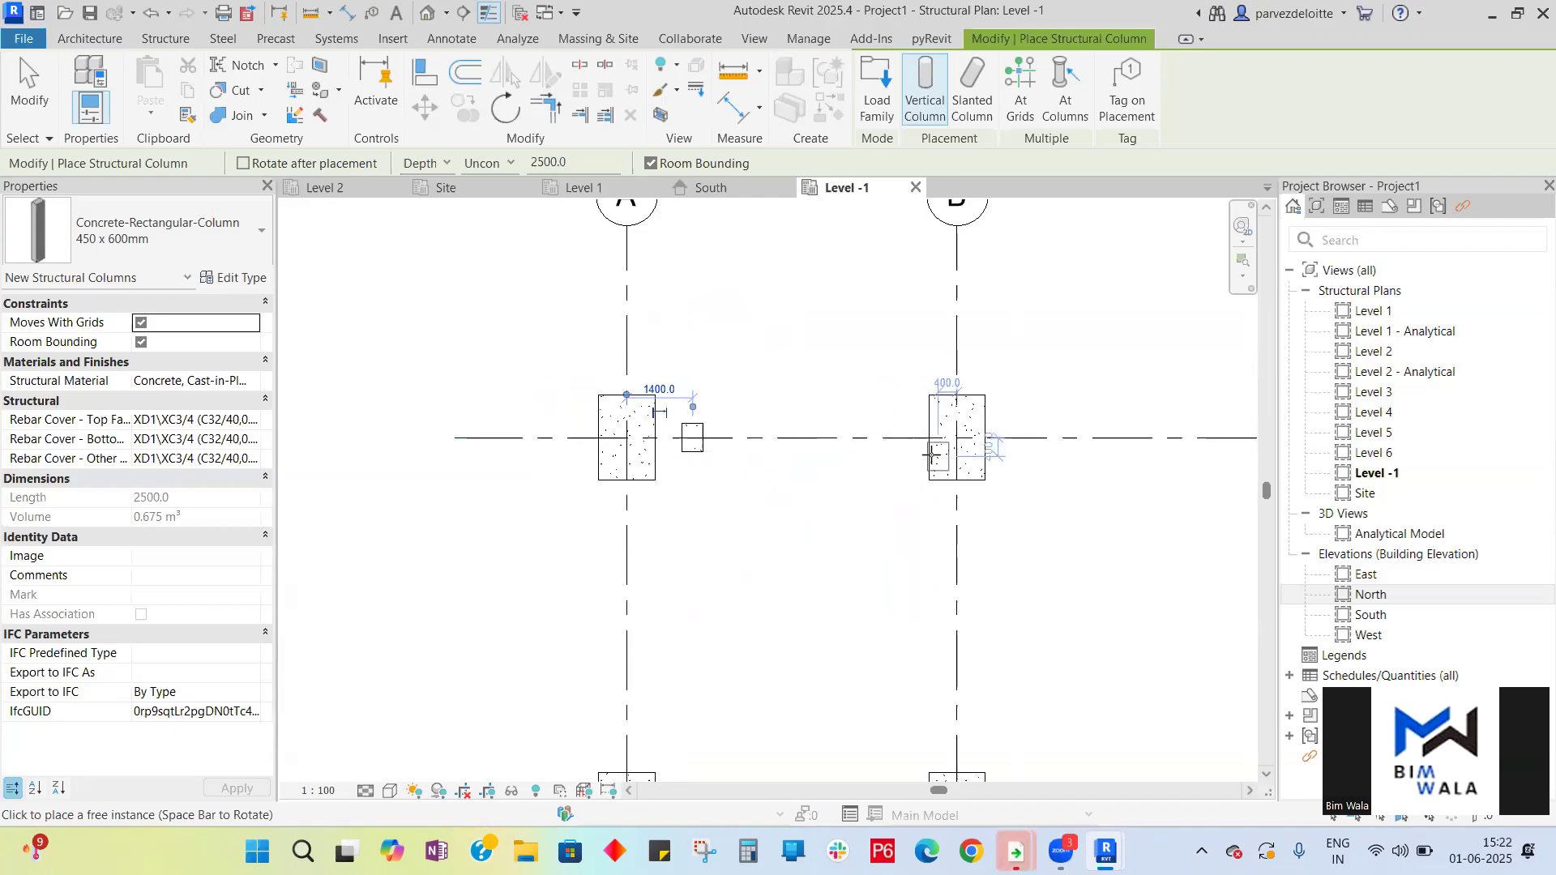
left_click(960, 444)
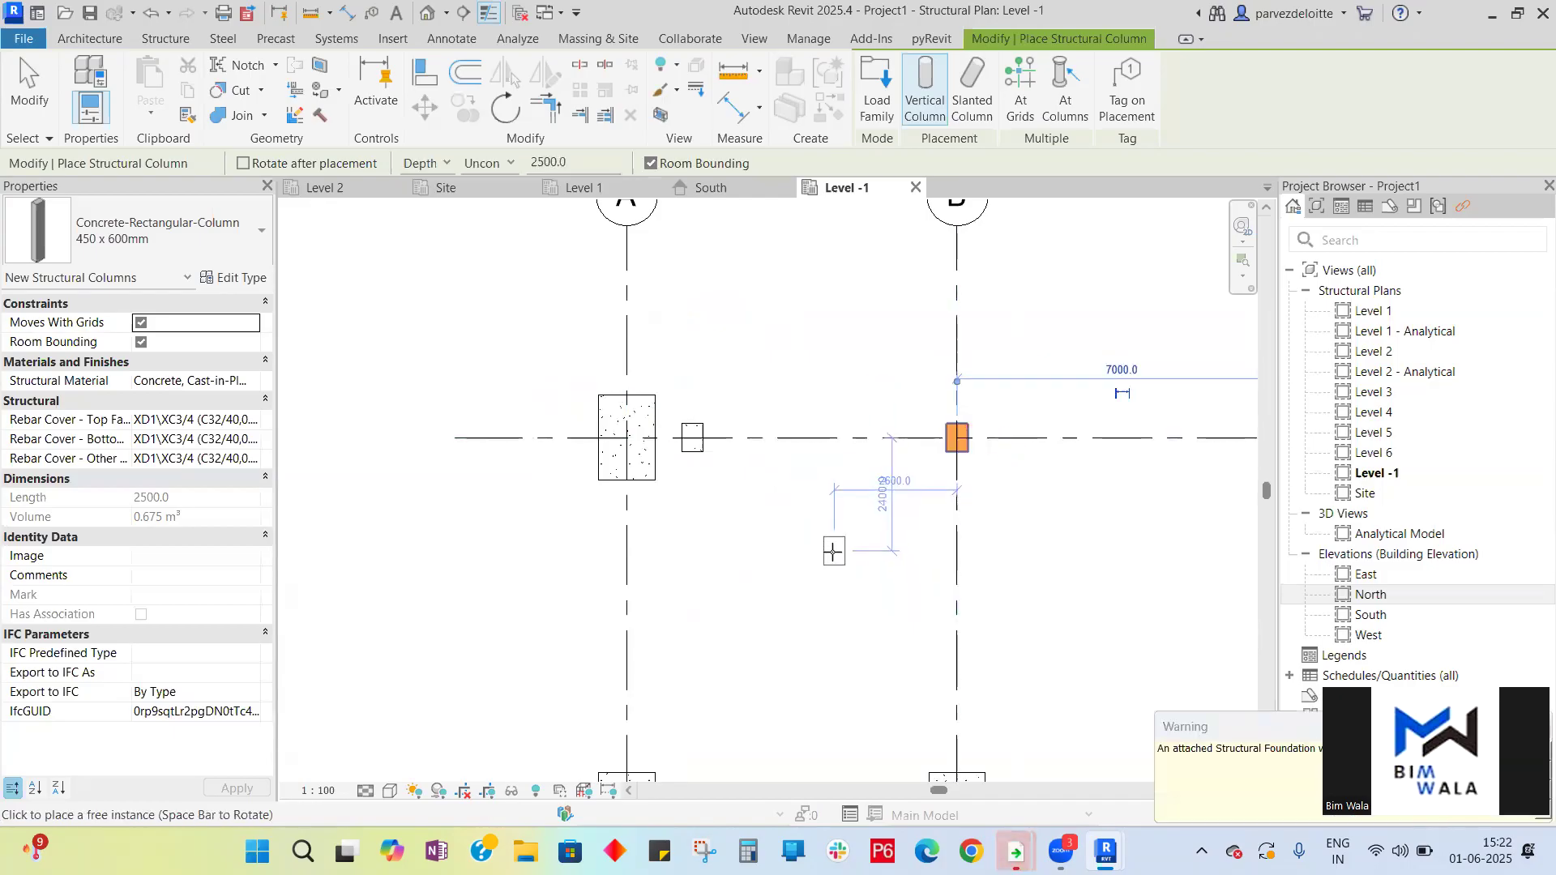
scroll(790, 474, "down", 2)
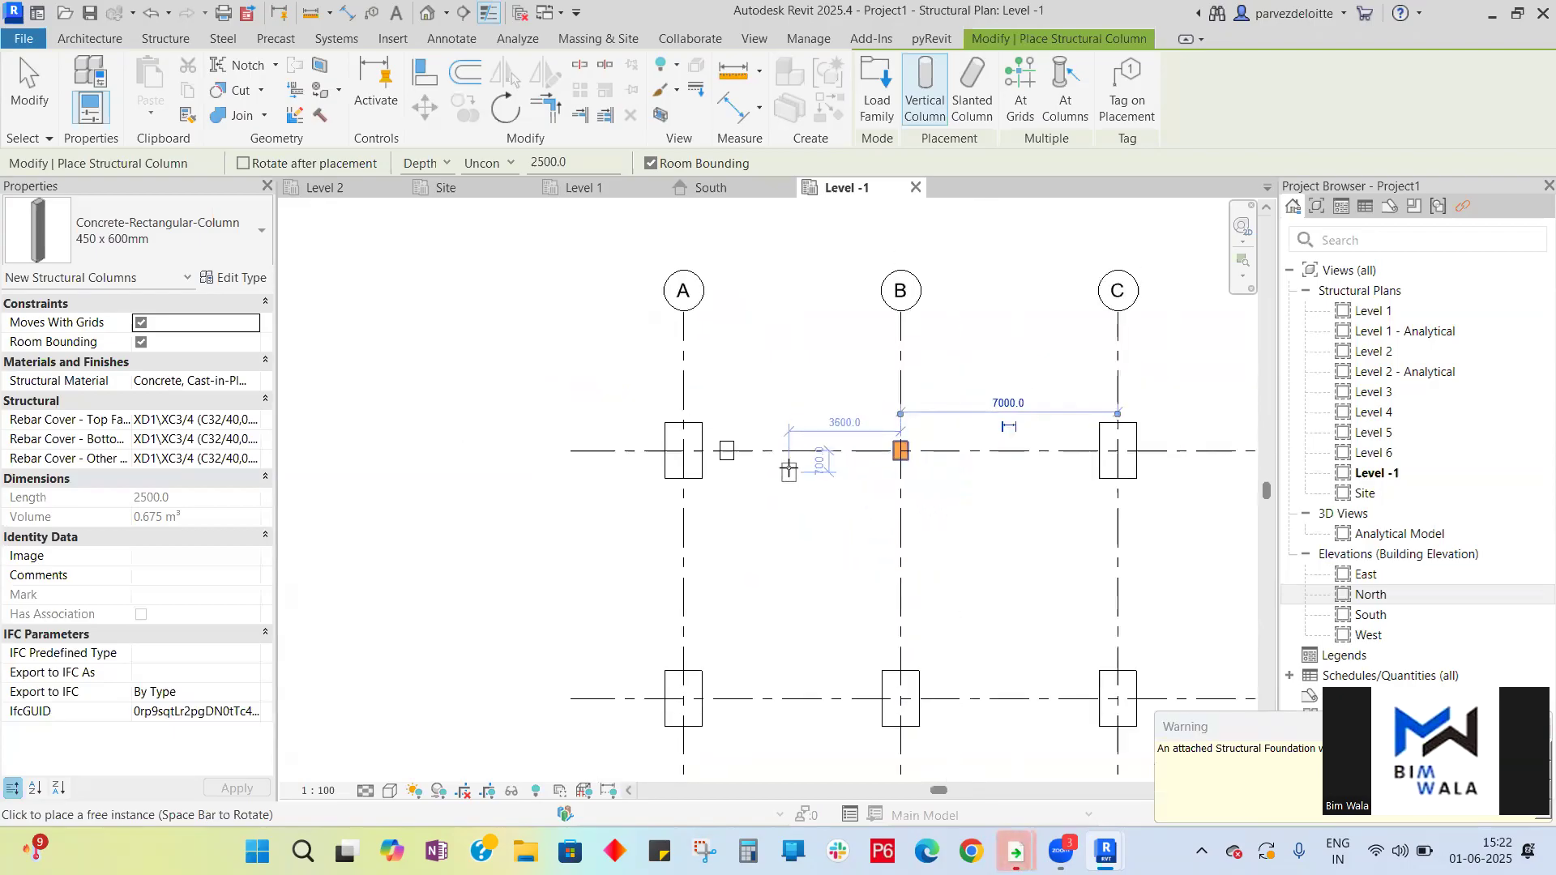
left_click(1117, 451)
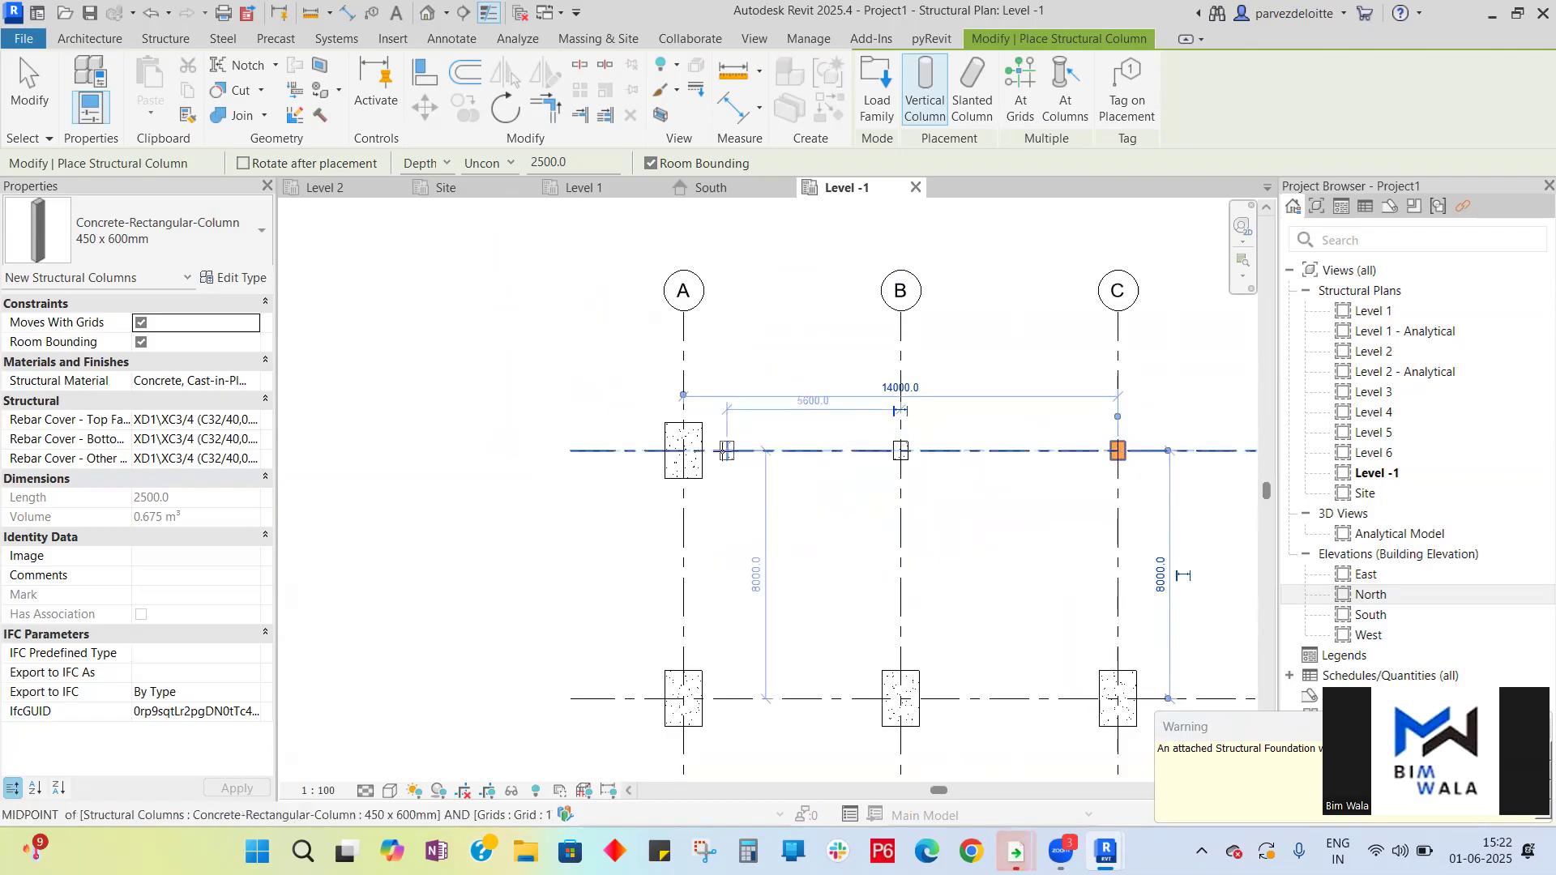
left_click(724, 466)
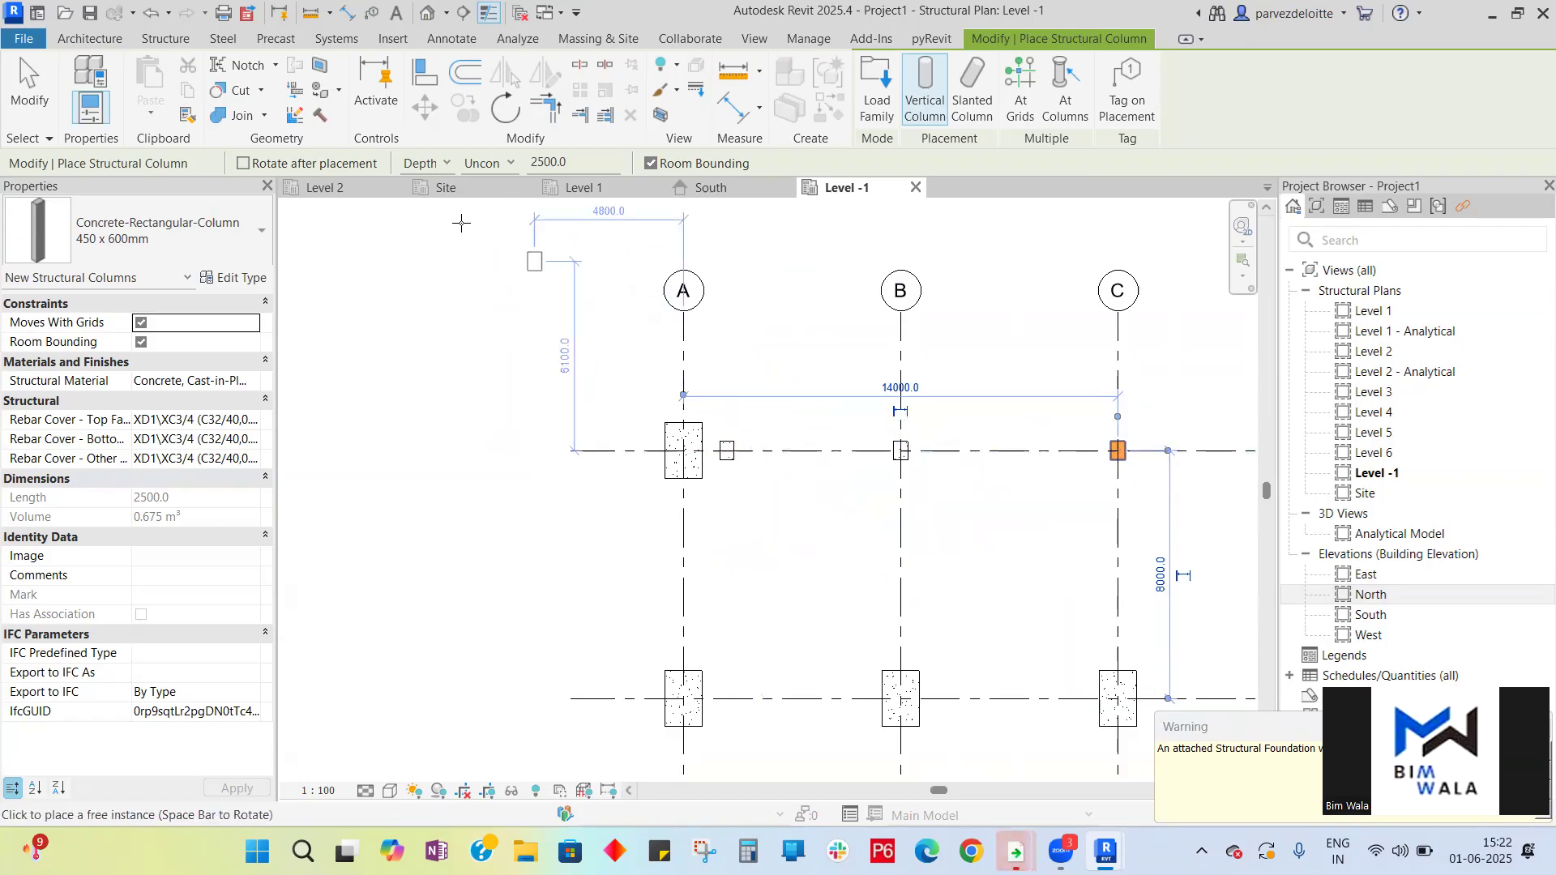
- Switch the column placement option from Depth to Height and place further columns near grid intersection A1
left_click(445, 165)
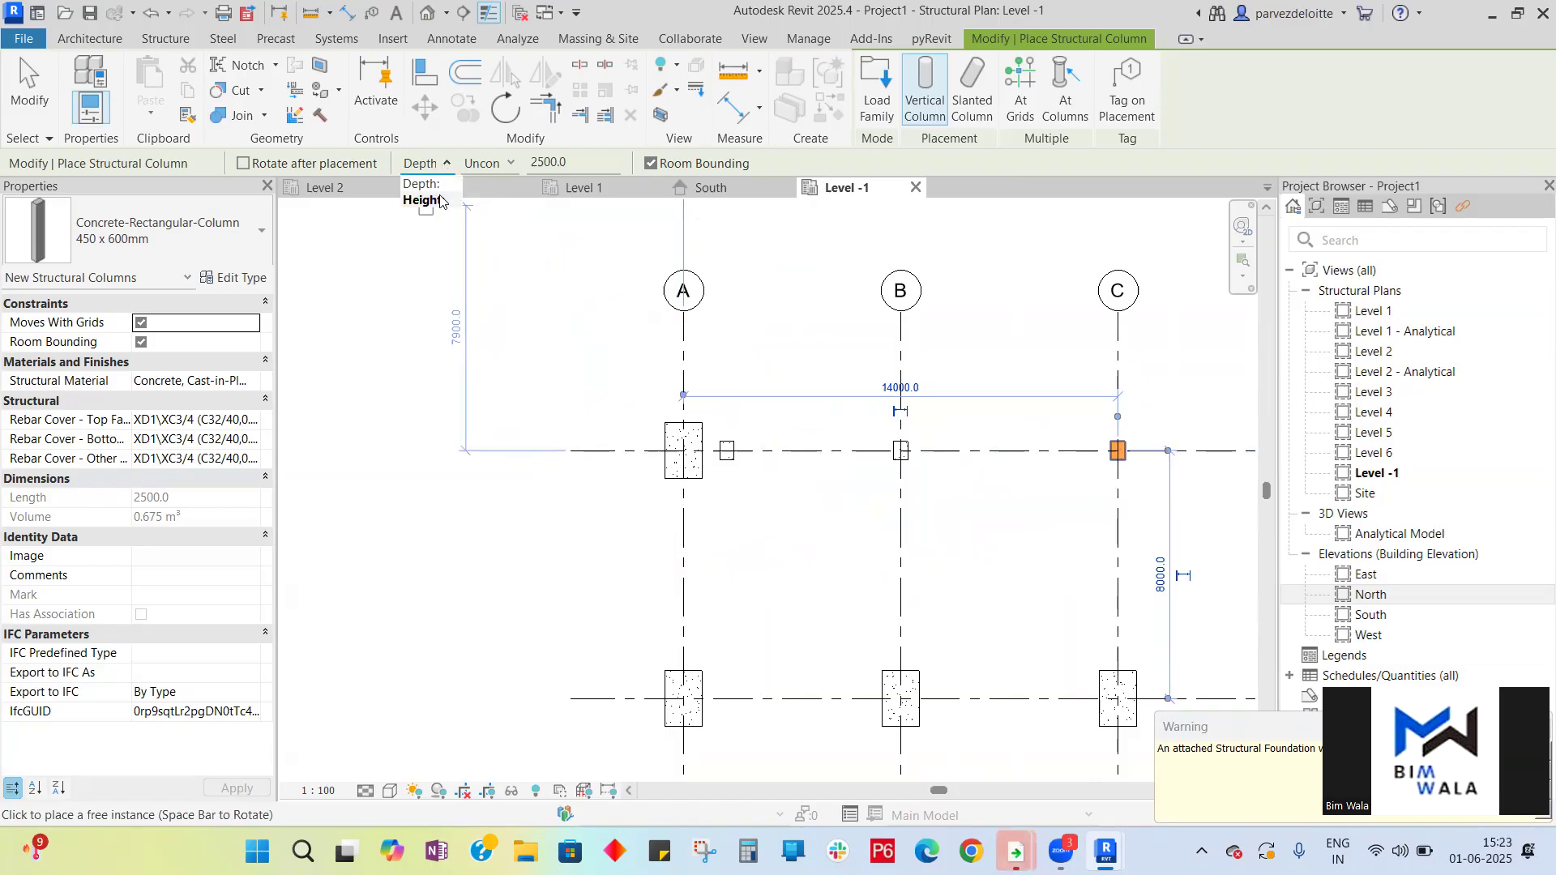
left_click(440, 201)
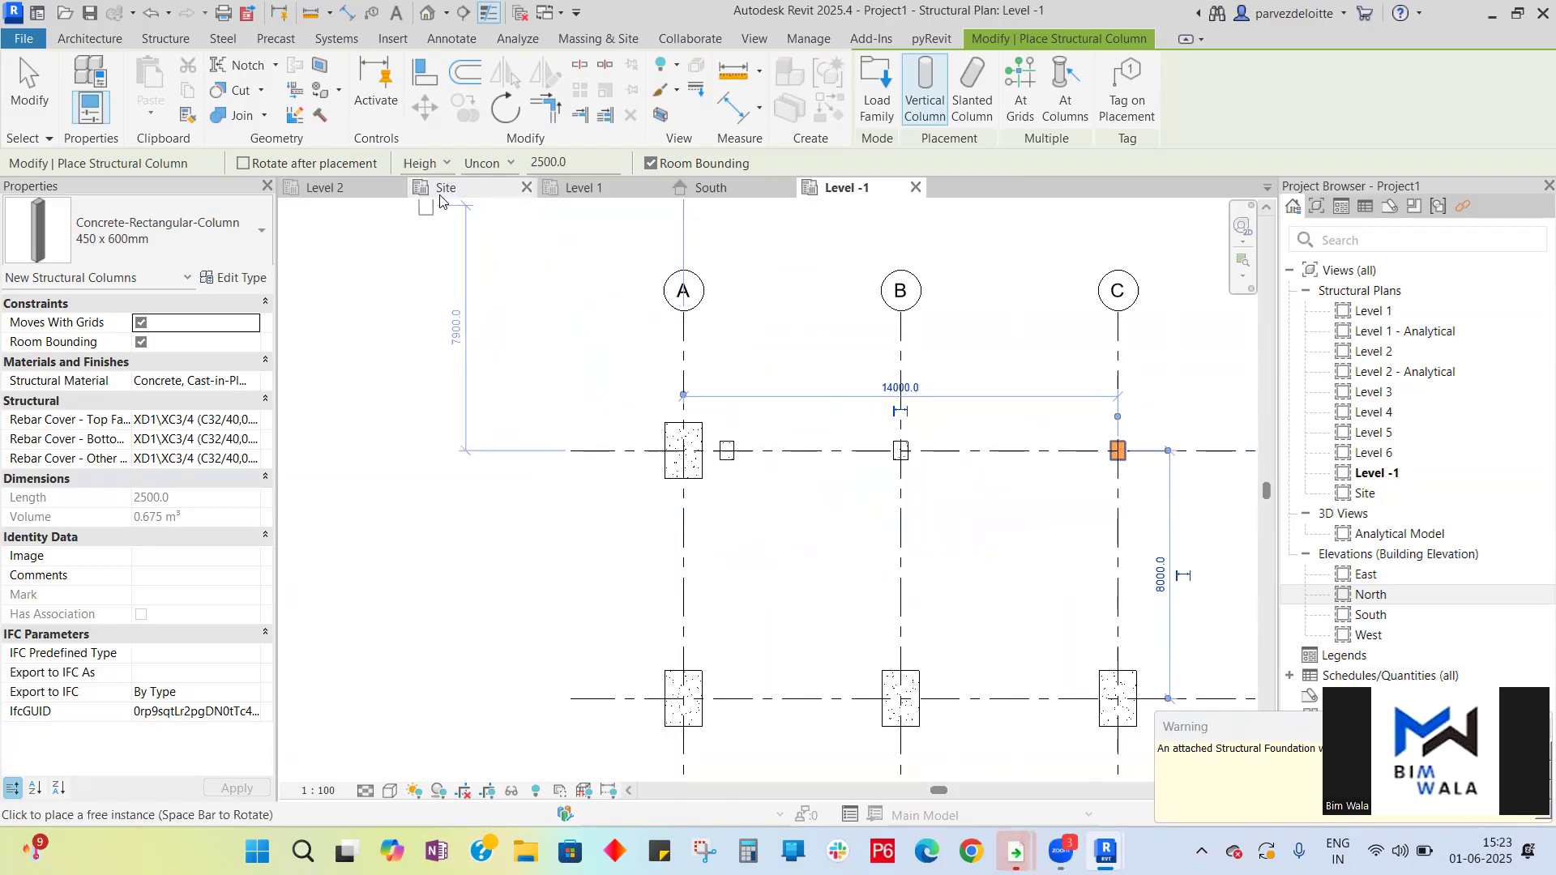
left_click(683, 450)
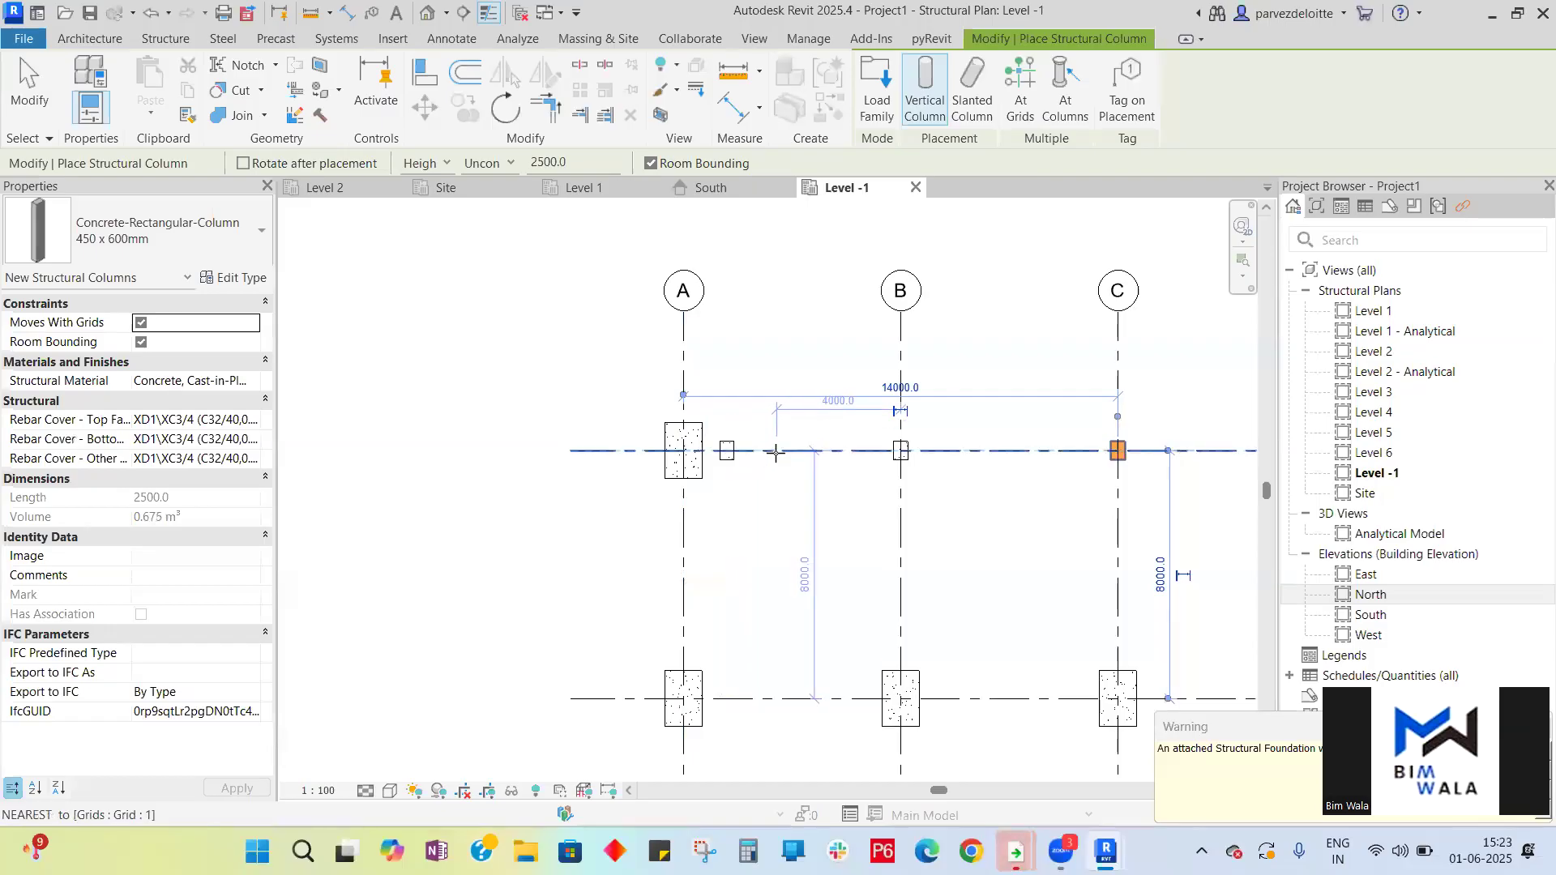
key("Escape")
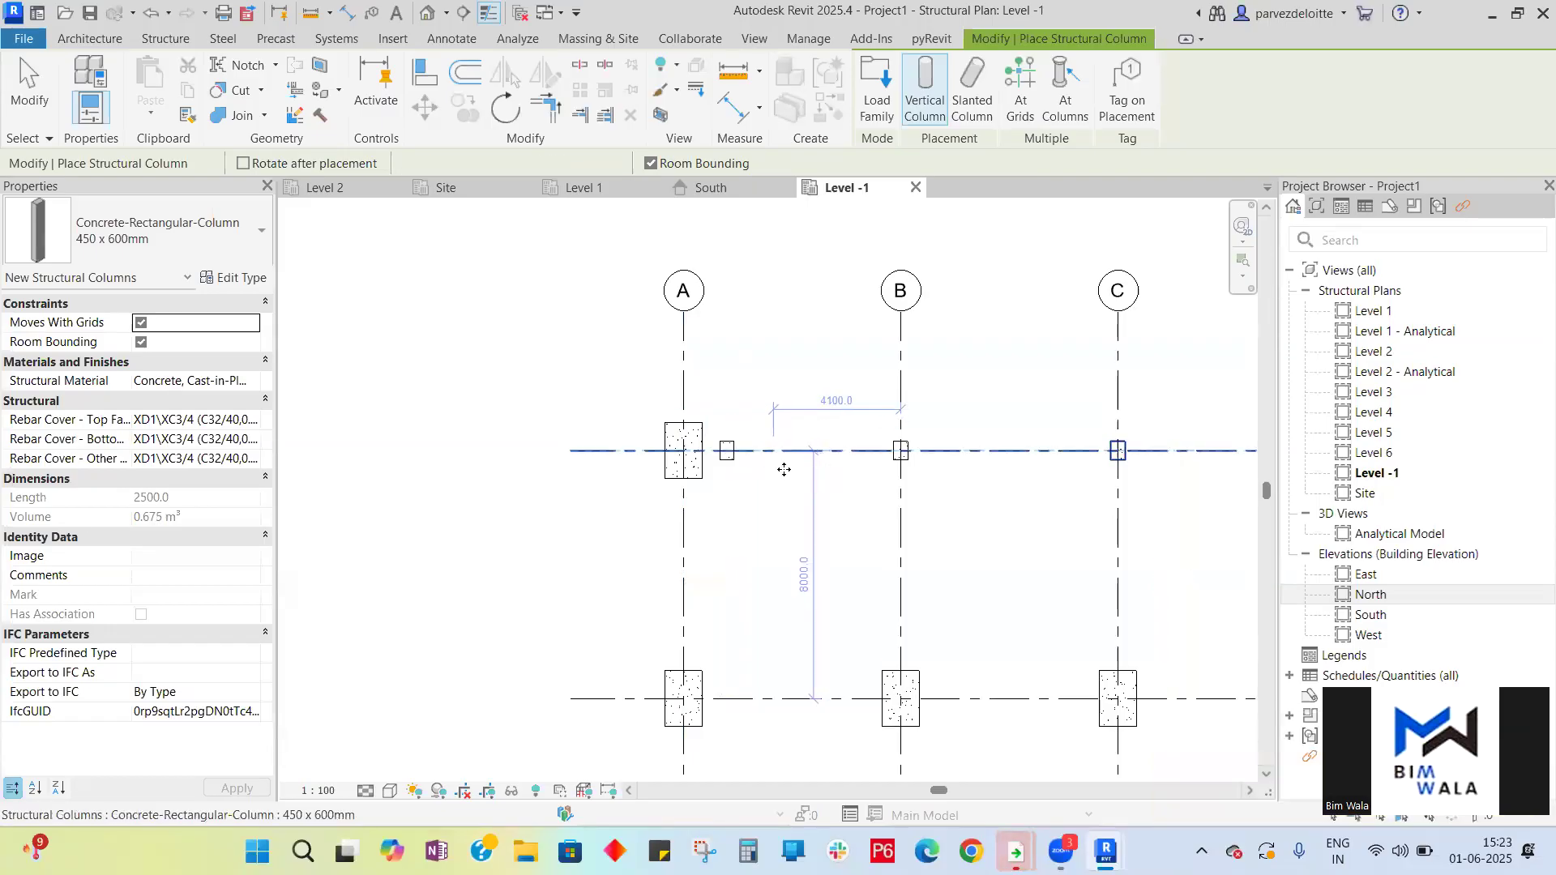
left_click(779, 461)
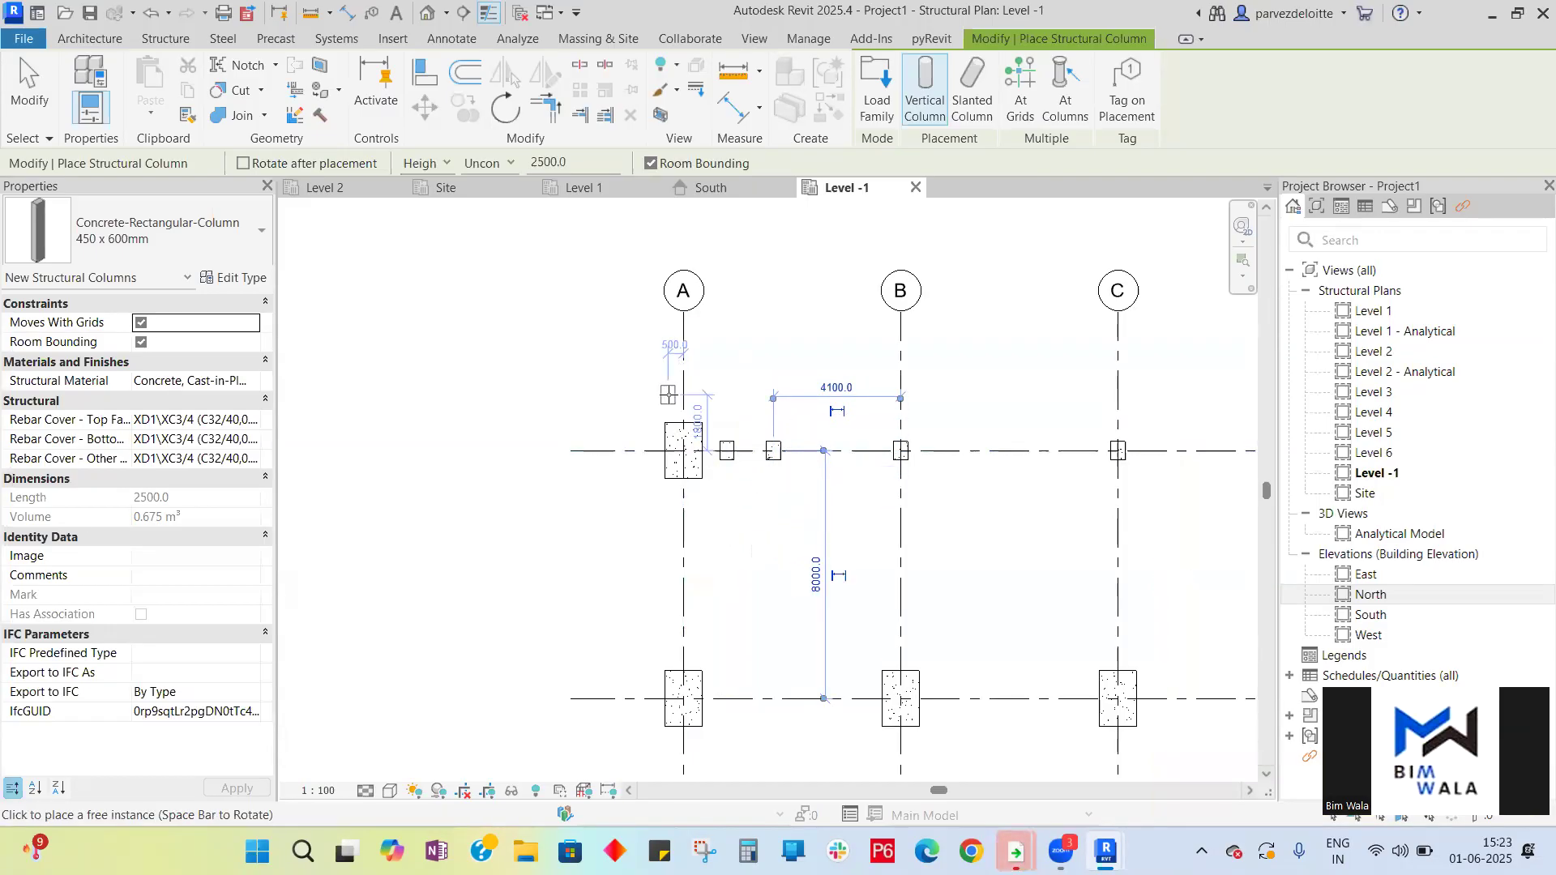
- Exit the Structural Column tool and check the placed columns in the South elevation
scroll(658, 363, "down", 2)
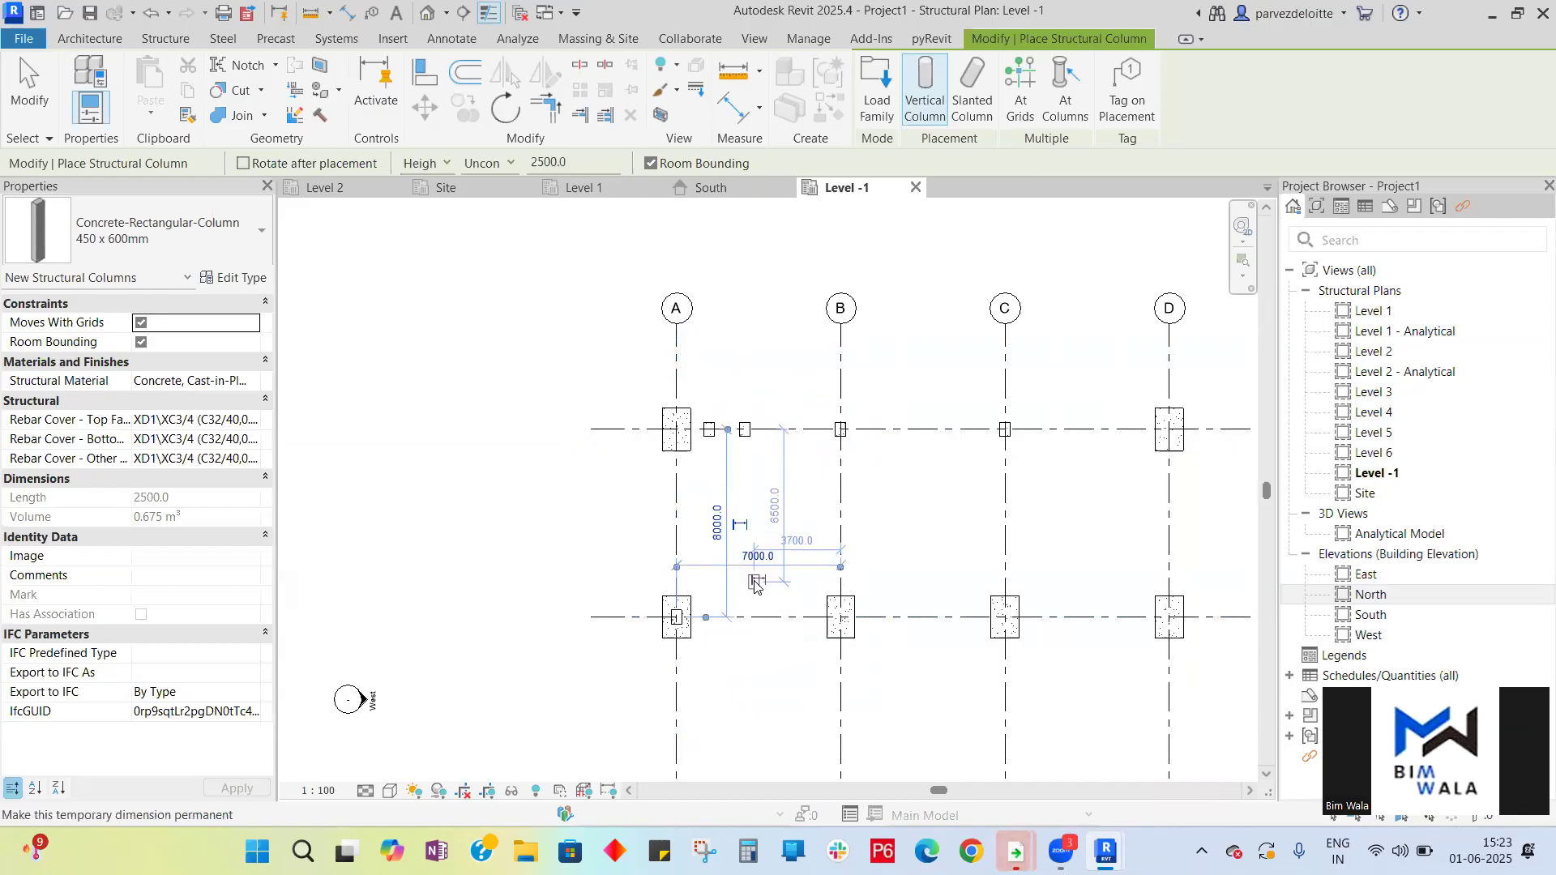
key("Escape")
key("Escape")
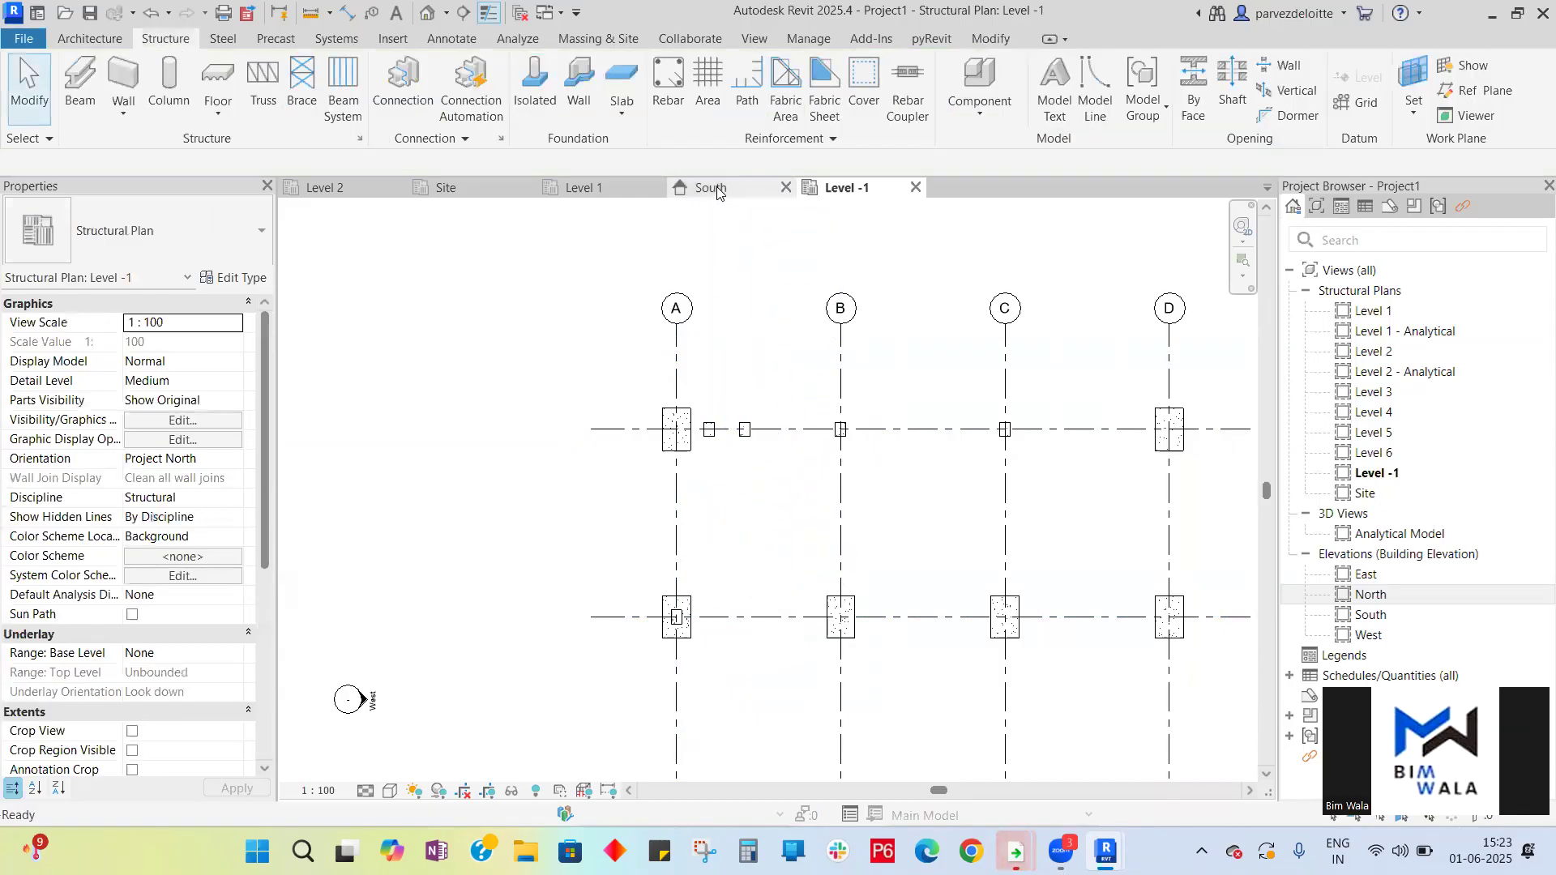
left_click(713, 188)
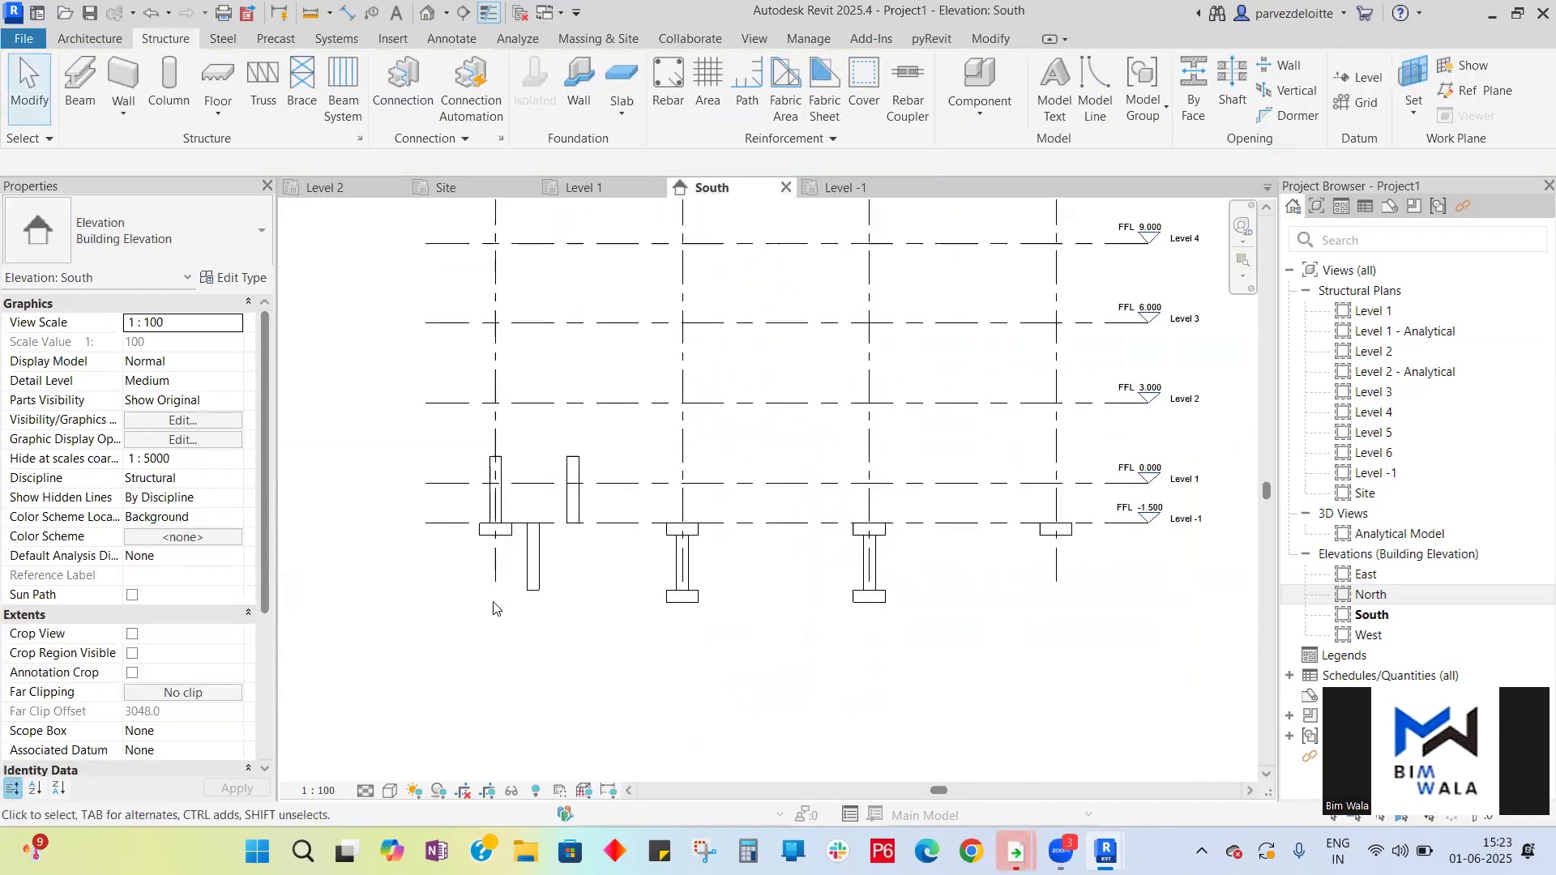
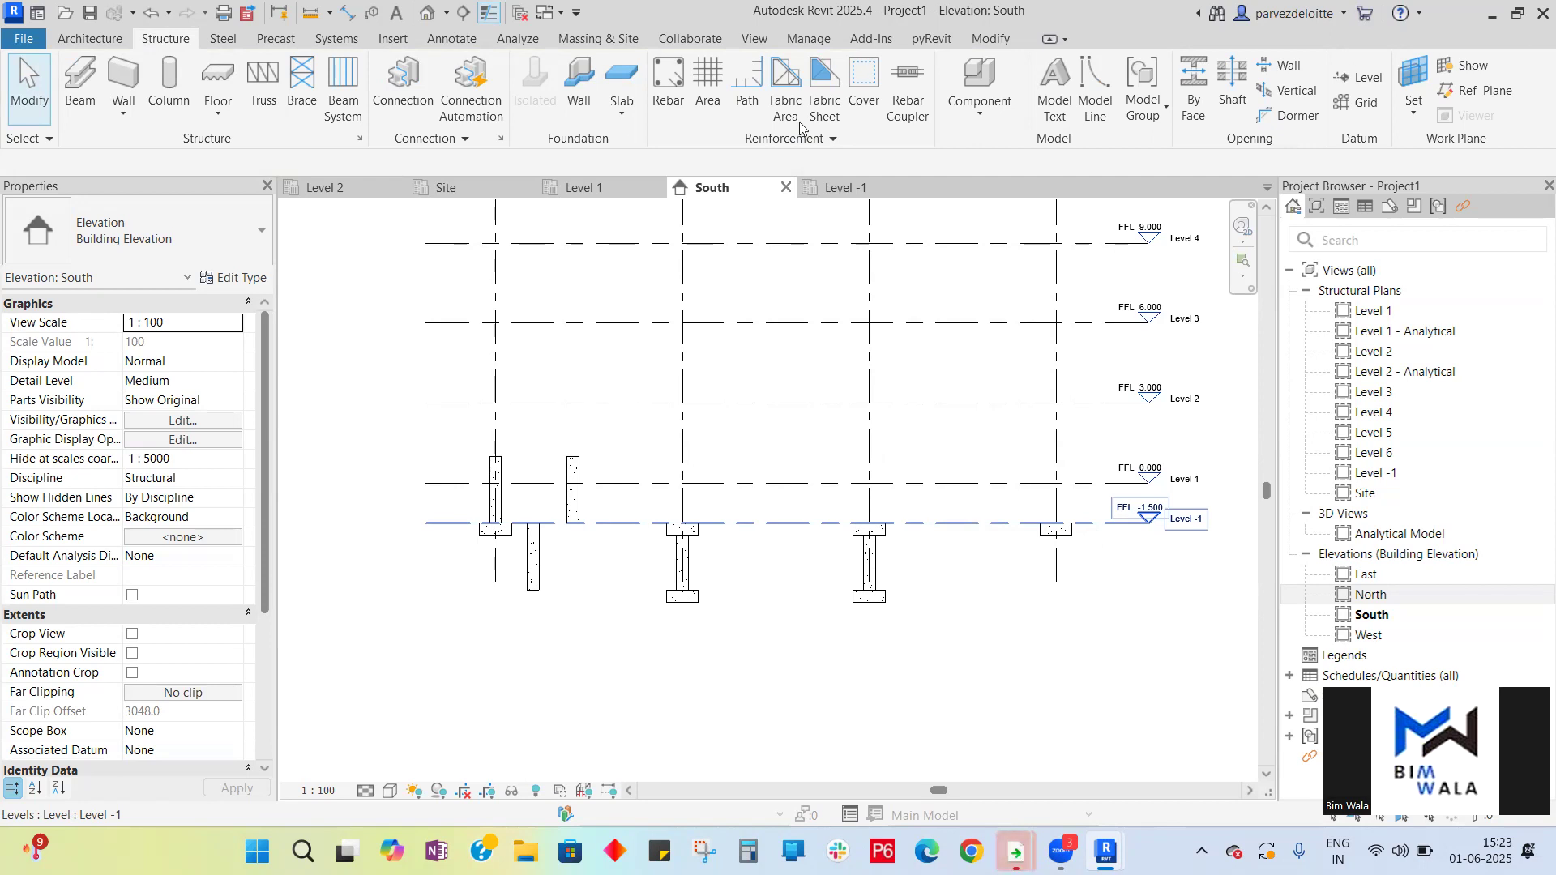
- Delete all previously placed columns from the South elevation, leaving only the footings
left_click_drag(946, 641, 538, 601)
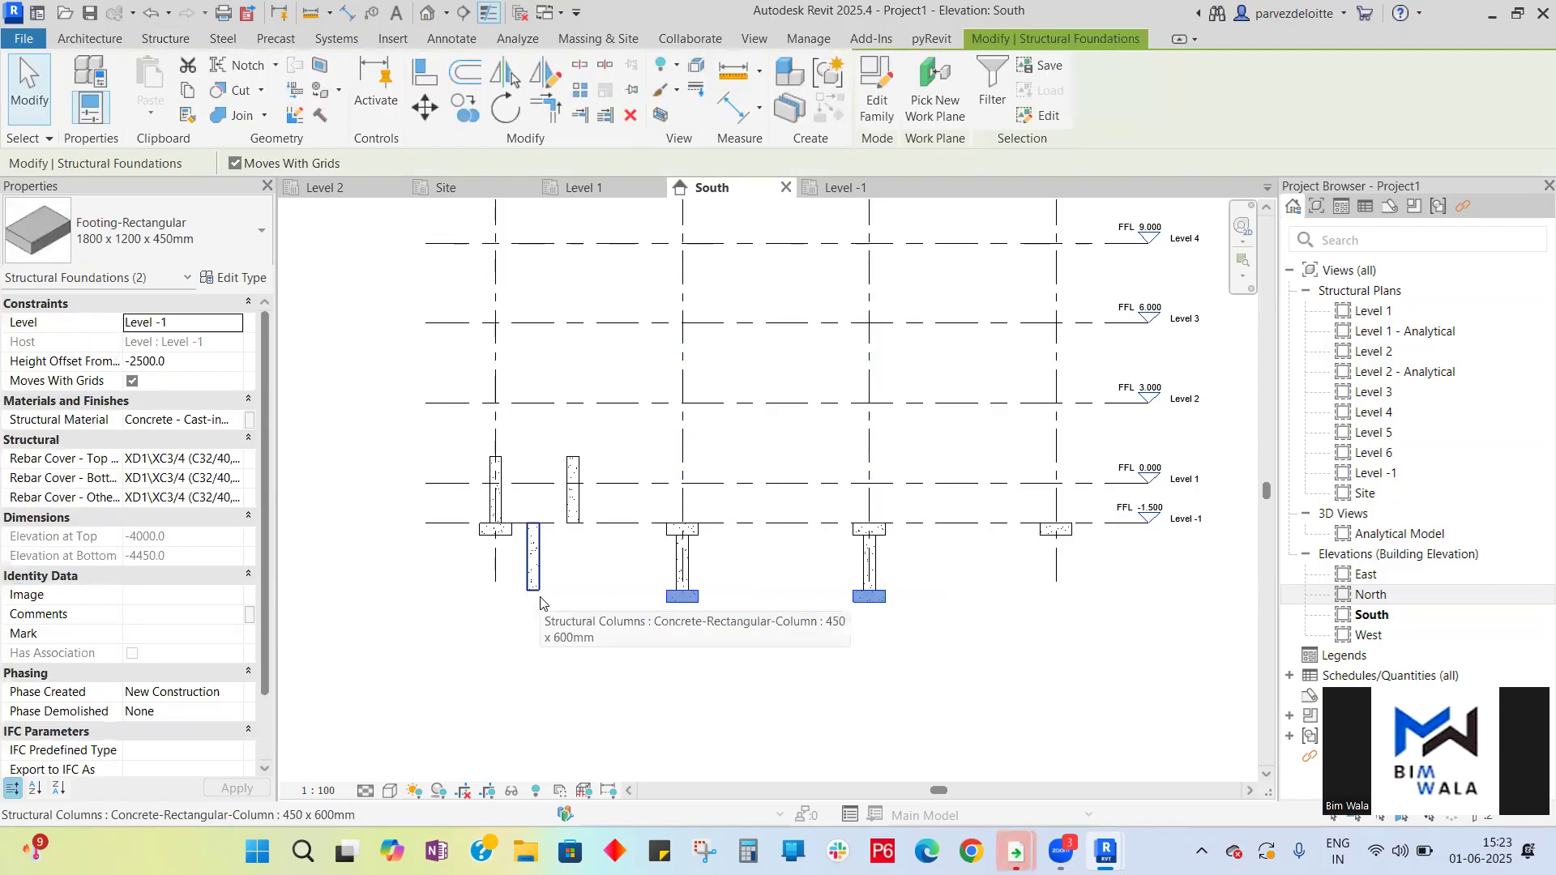
key("Escape")
left_click_drag(950, 589, 849, 605)
key("Escape")
key("Delete")
left_click(532, 559)
key("Delete")
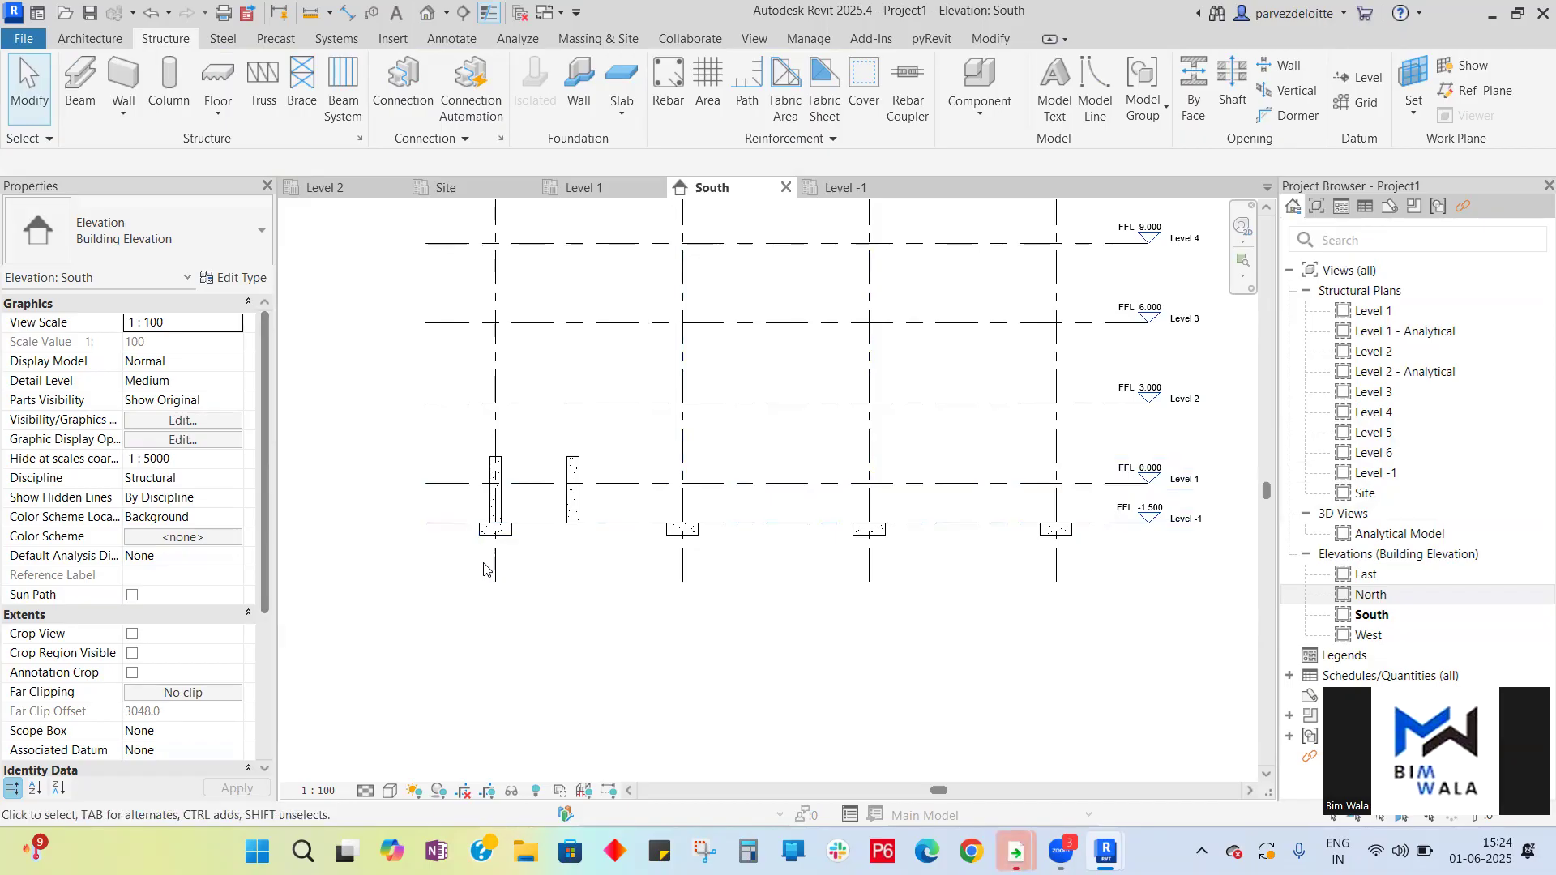
left_click(573, 498)
key("Delete")
left_click(495, 498)
key("Delete")
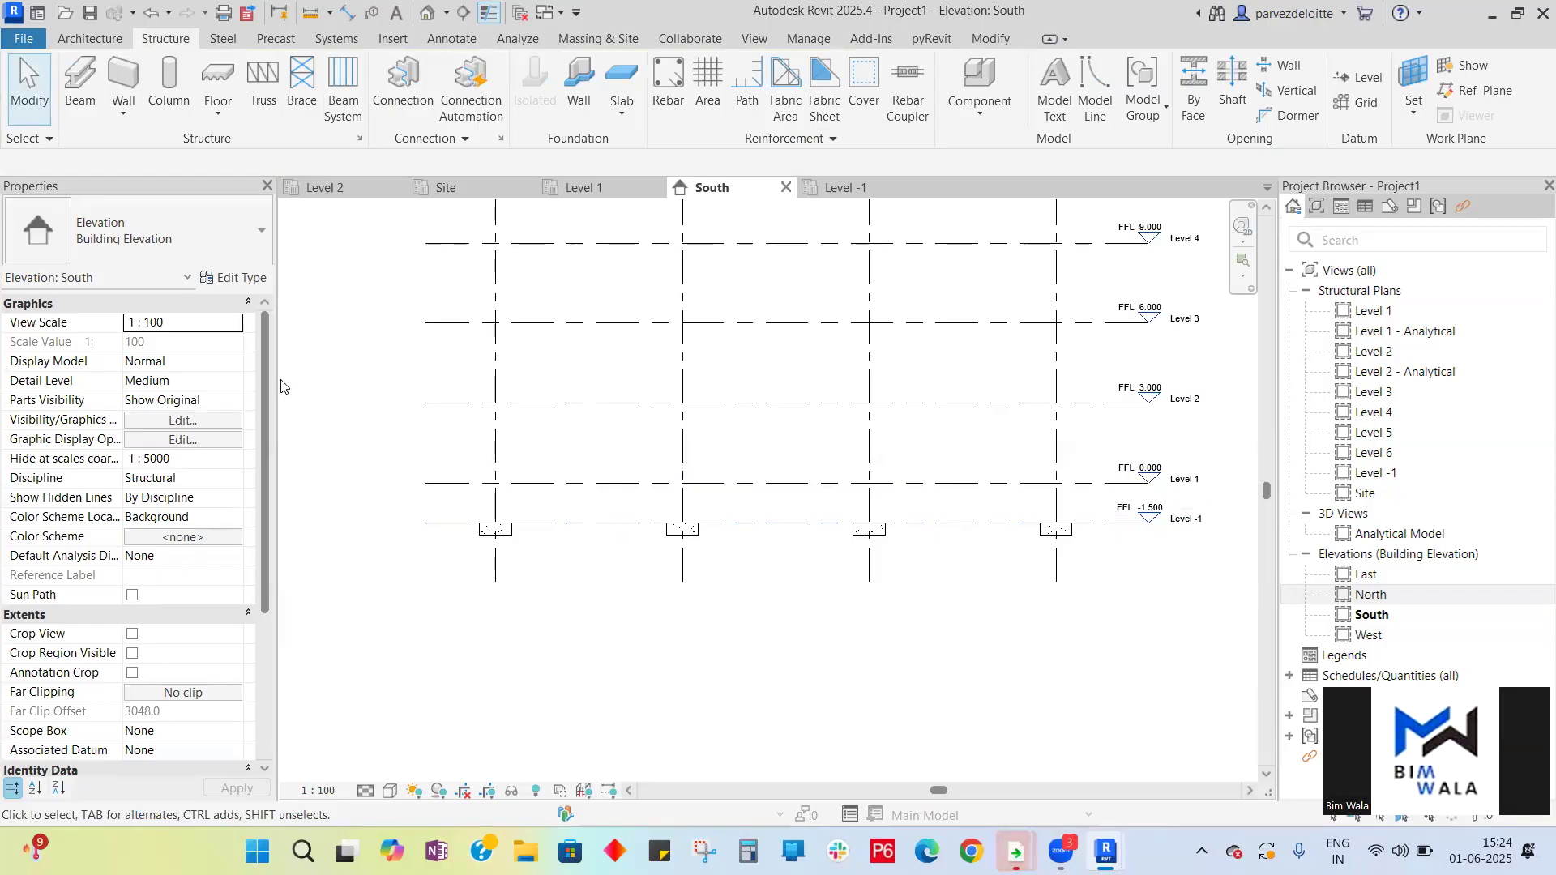
left_click(865, 190)
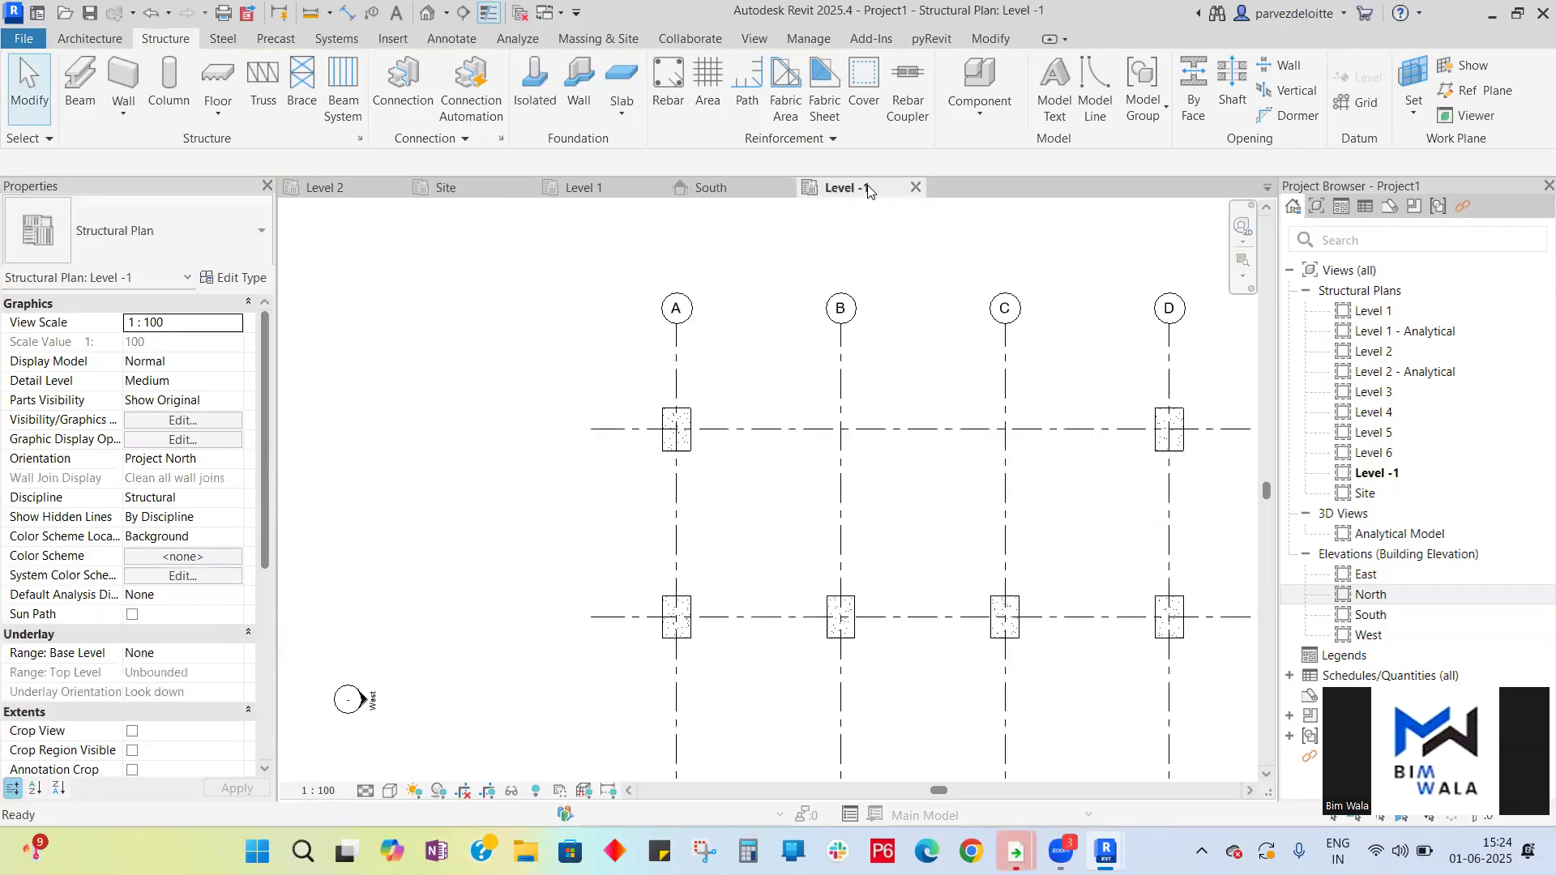
scroll(478, 405, "down", 2)
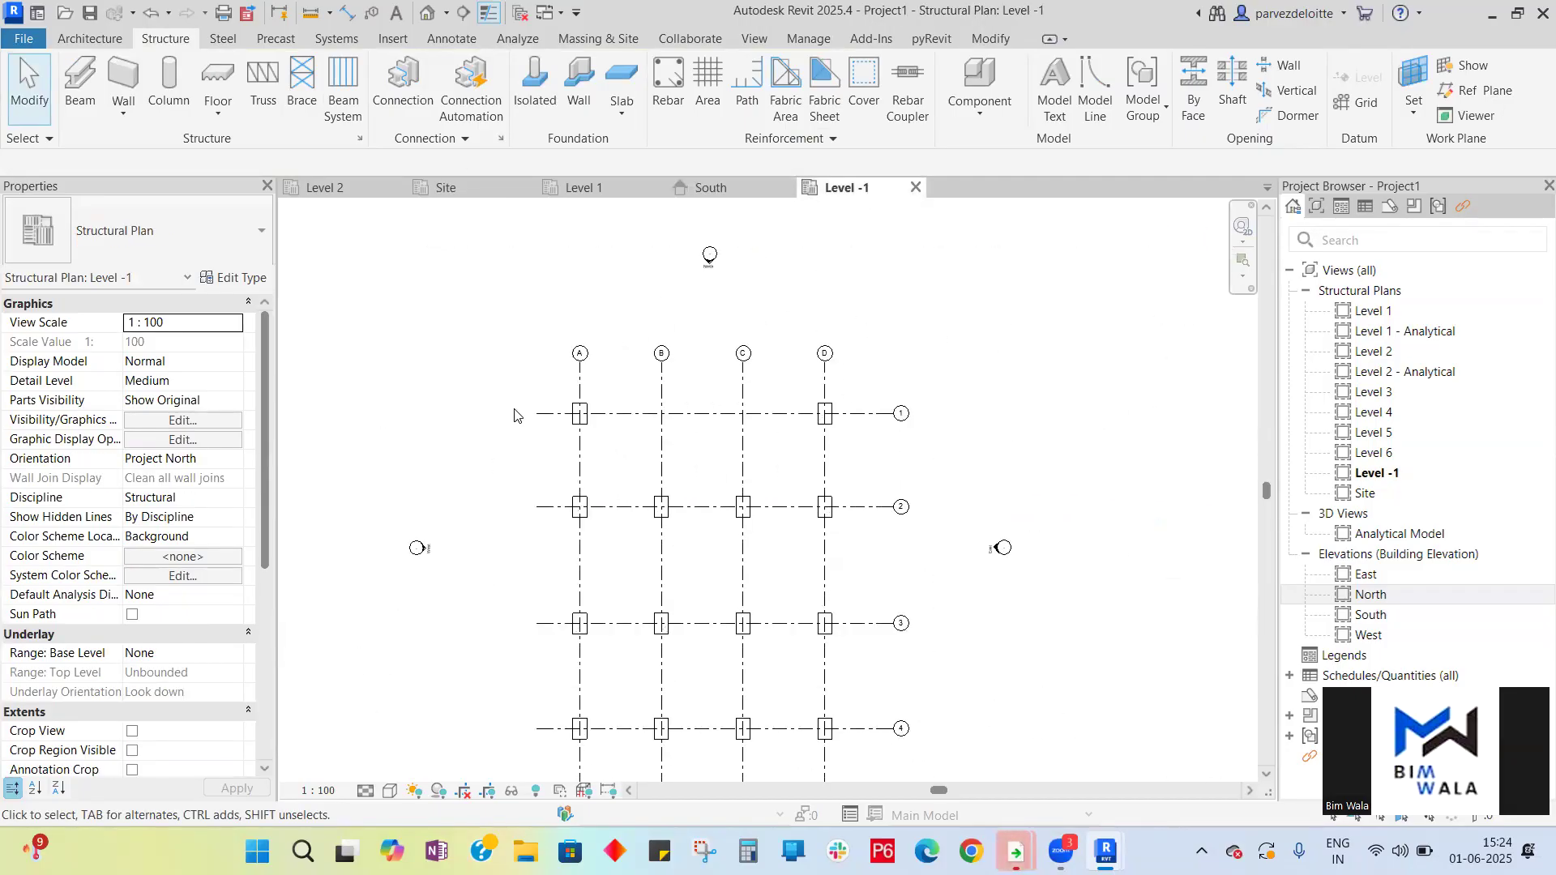
left_click(535, 81)
left_click(660, 410)
left_click(741, 413)
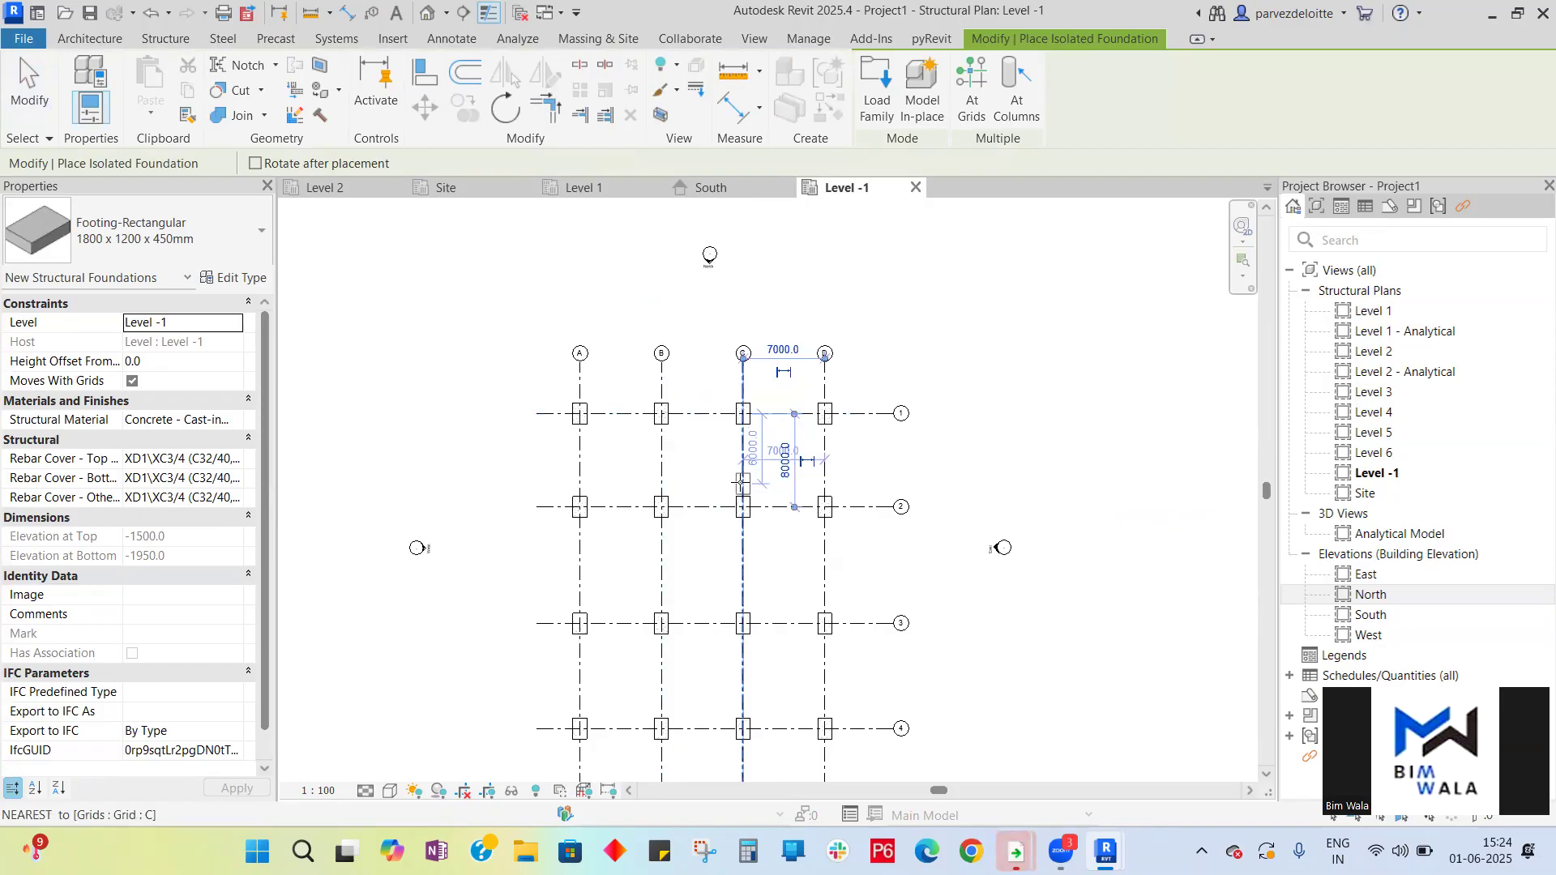
key("Escape")
key("Escape")
- Close the Site view and open the East elevation
left_click(713, 188)
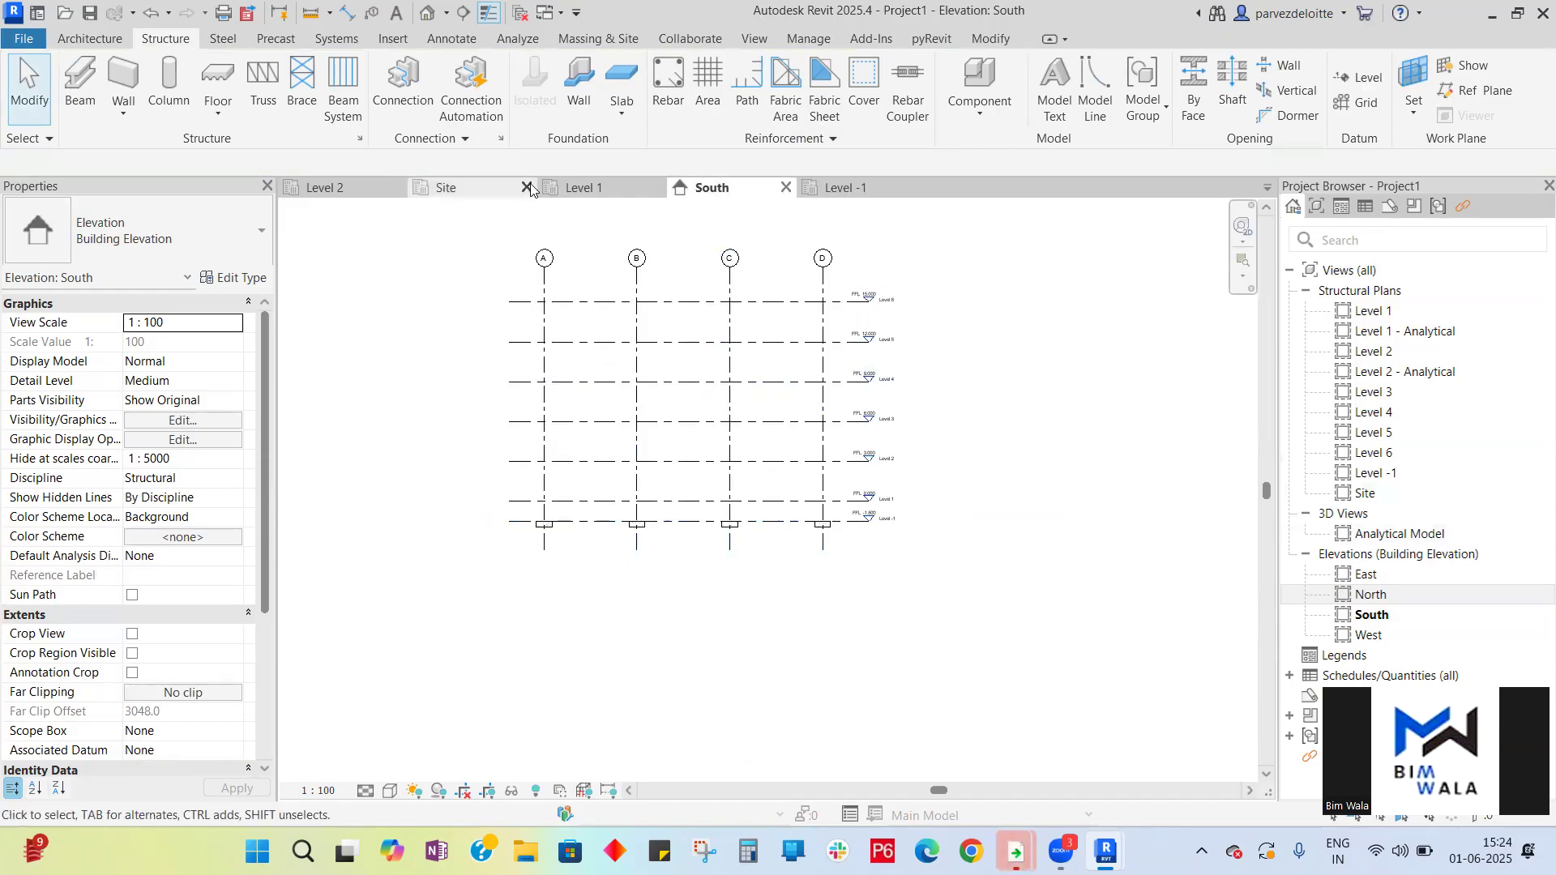
left_click(527, 188)
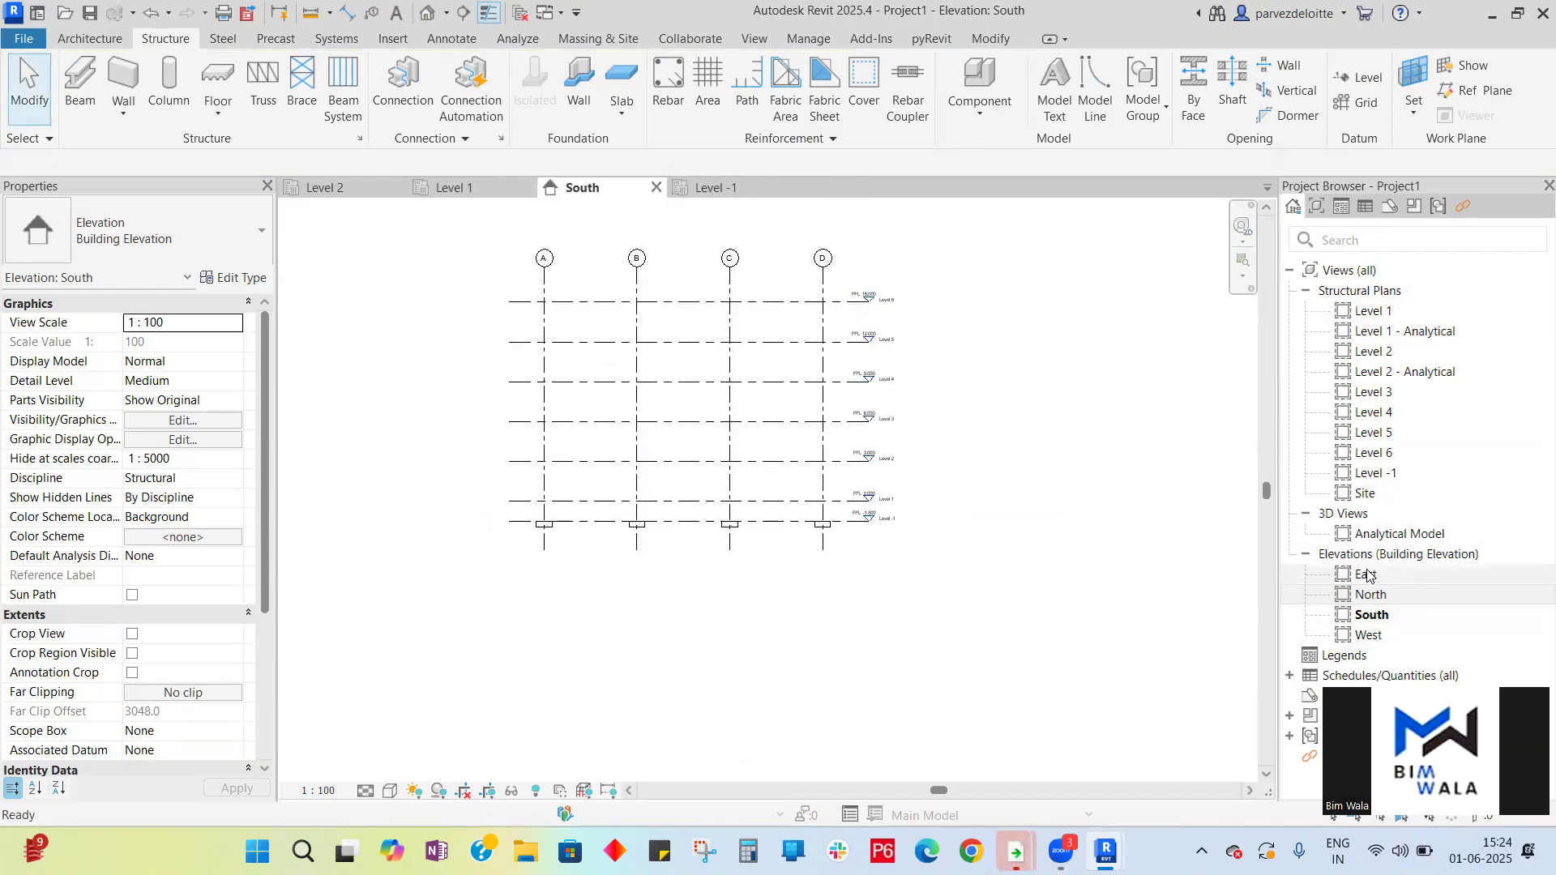
double_click(1367, 575)
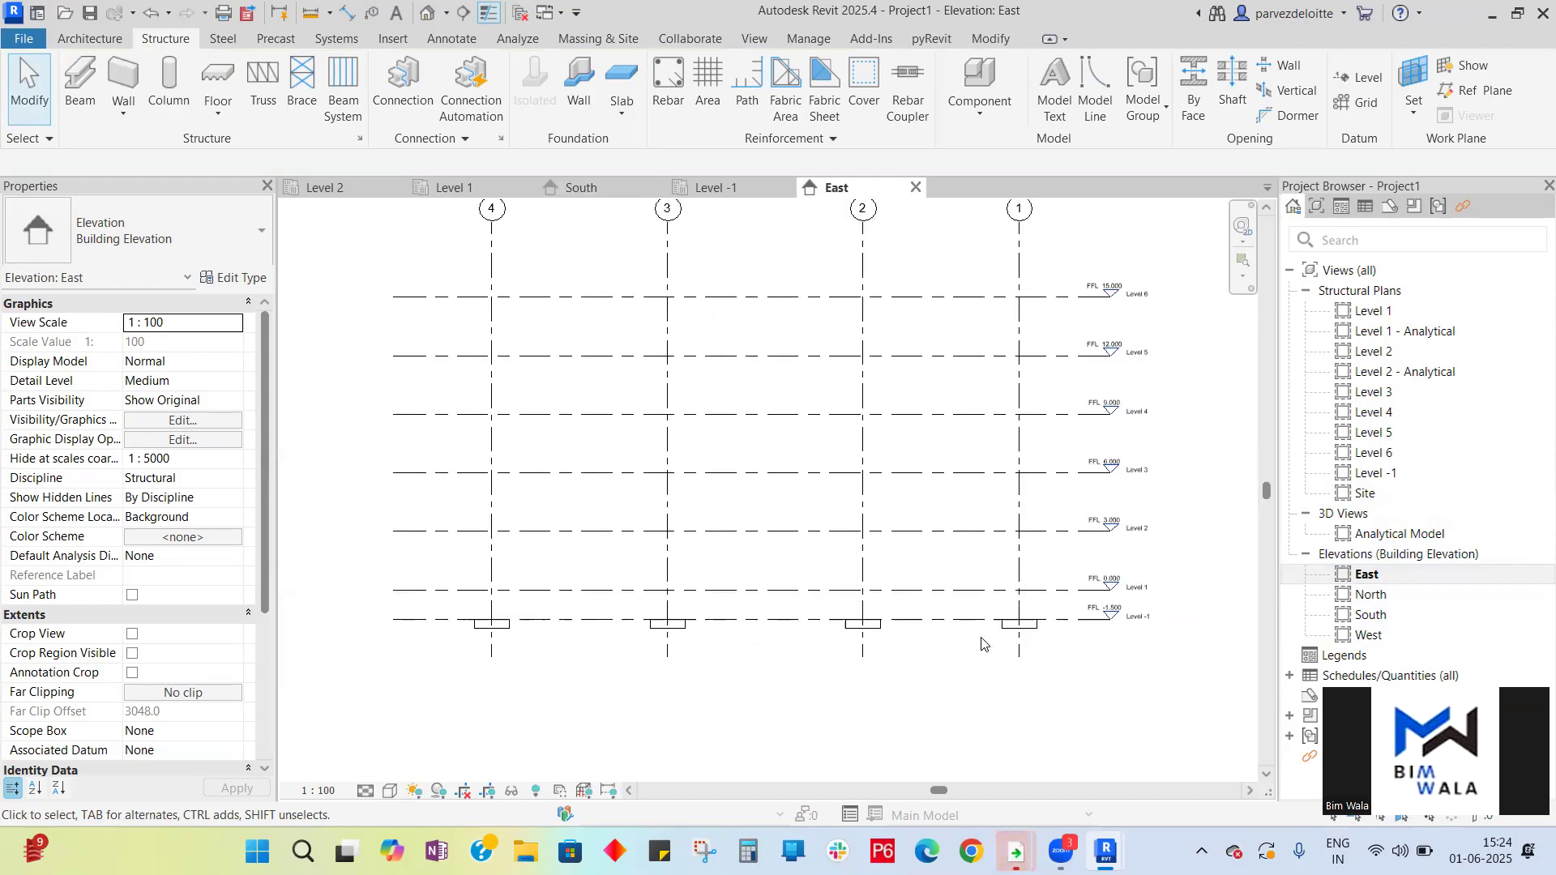
- Place a Concrete-Rectangular-Column 450 x 600mm at grid intersection A1 on Level -1
left_click(729, 190)
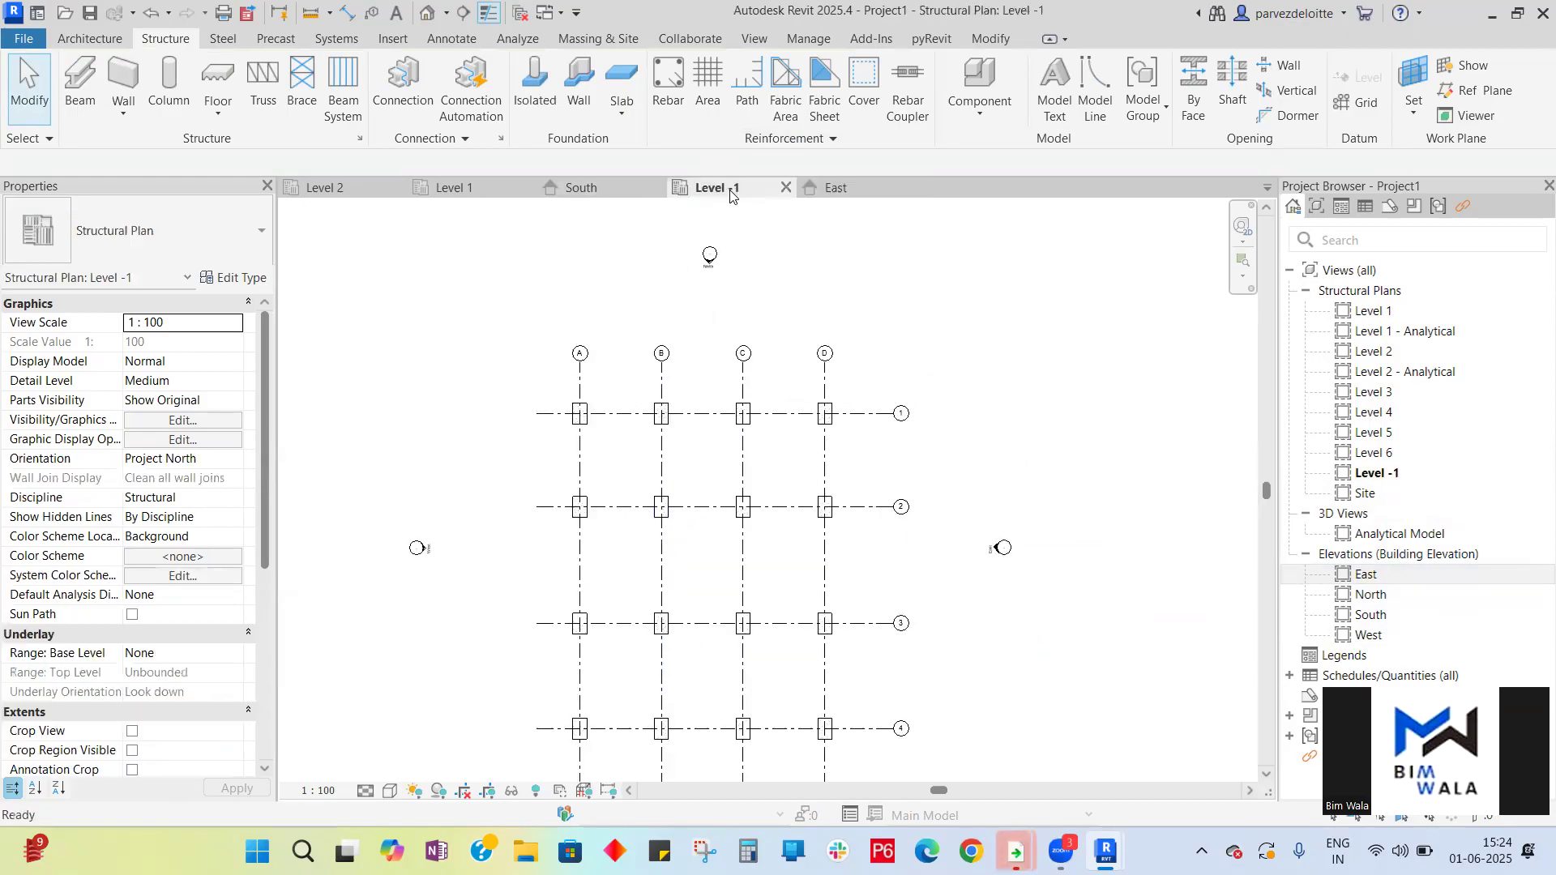
left_click(164, 109)
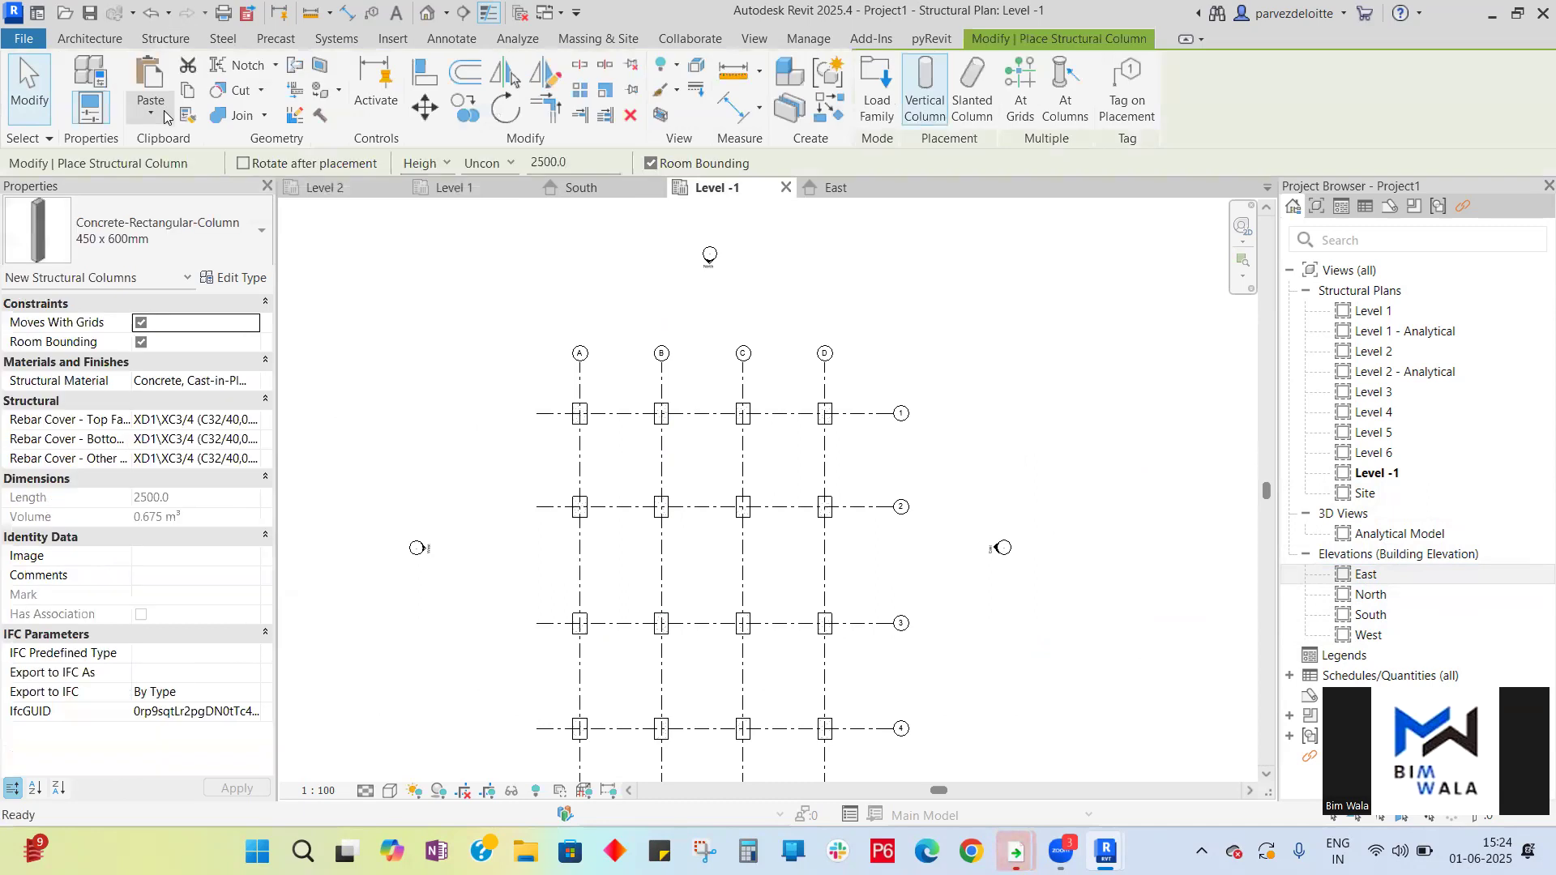
left_click(231, 243)
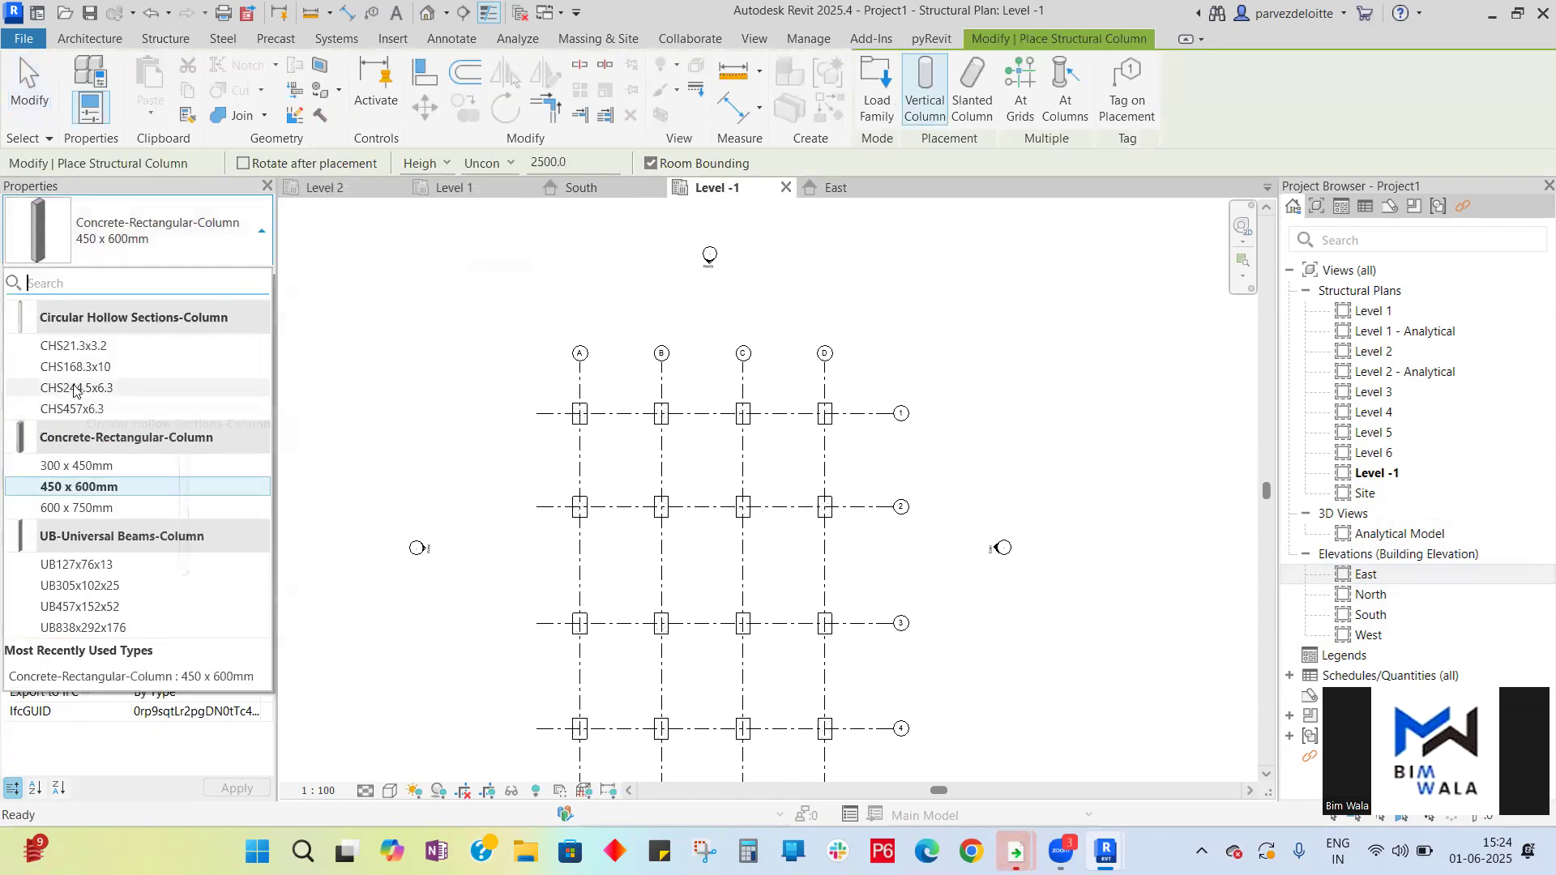
left_click(91, 487)
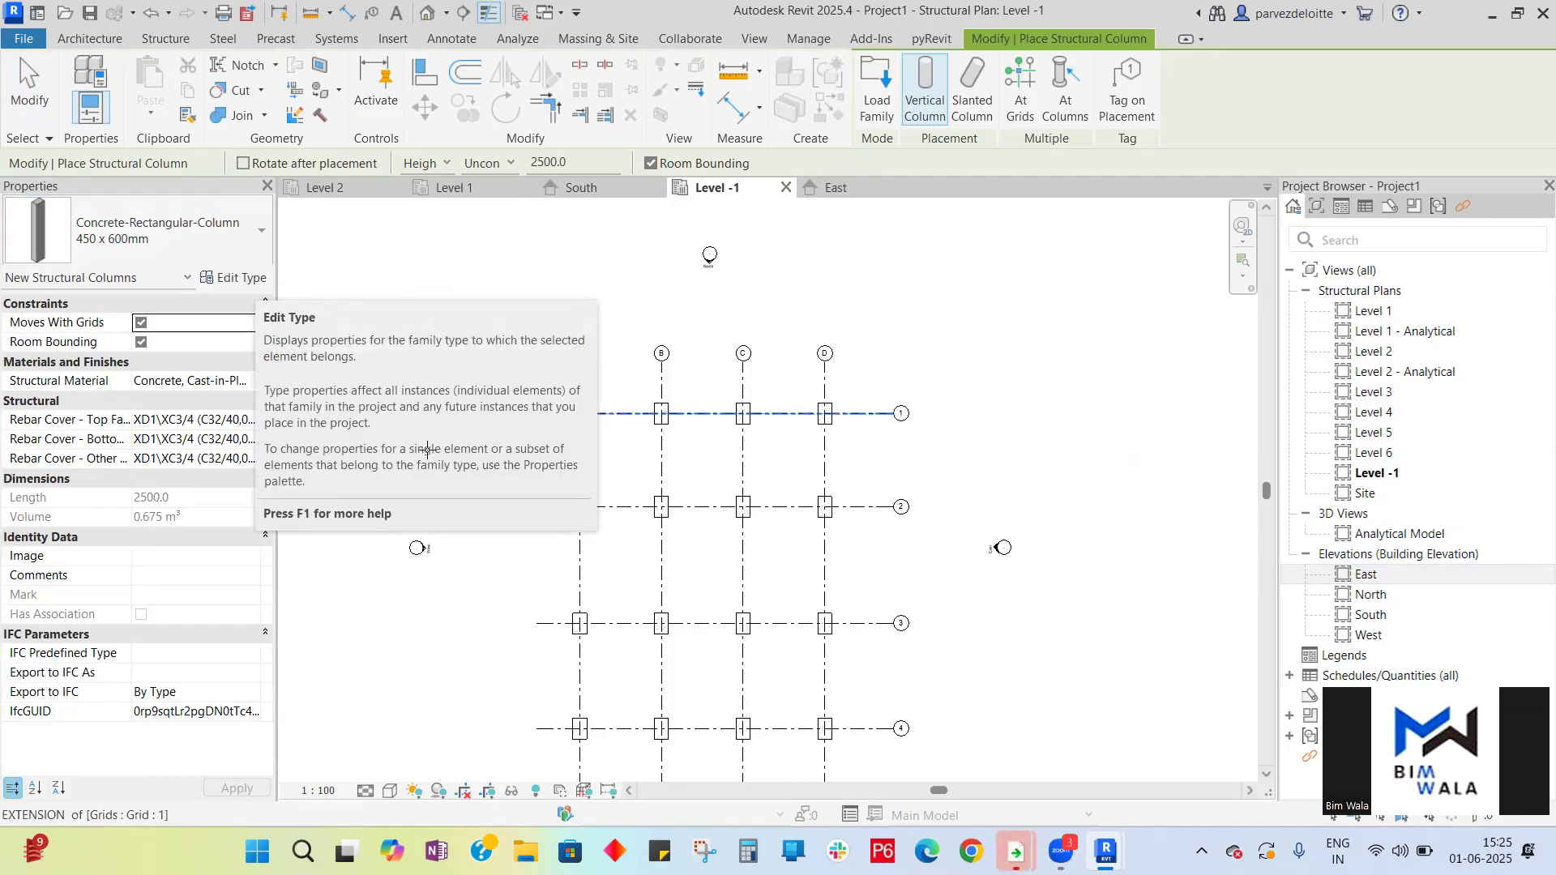
scroll(576, 413, "up", 1)
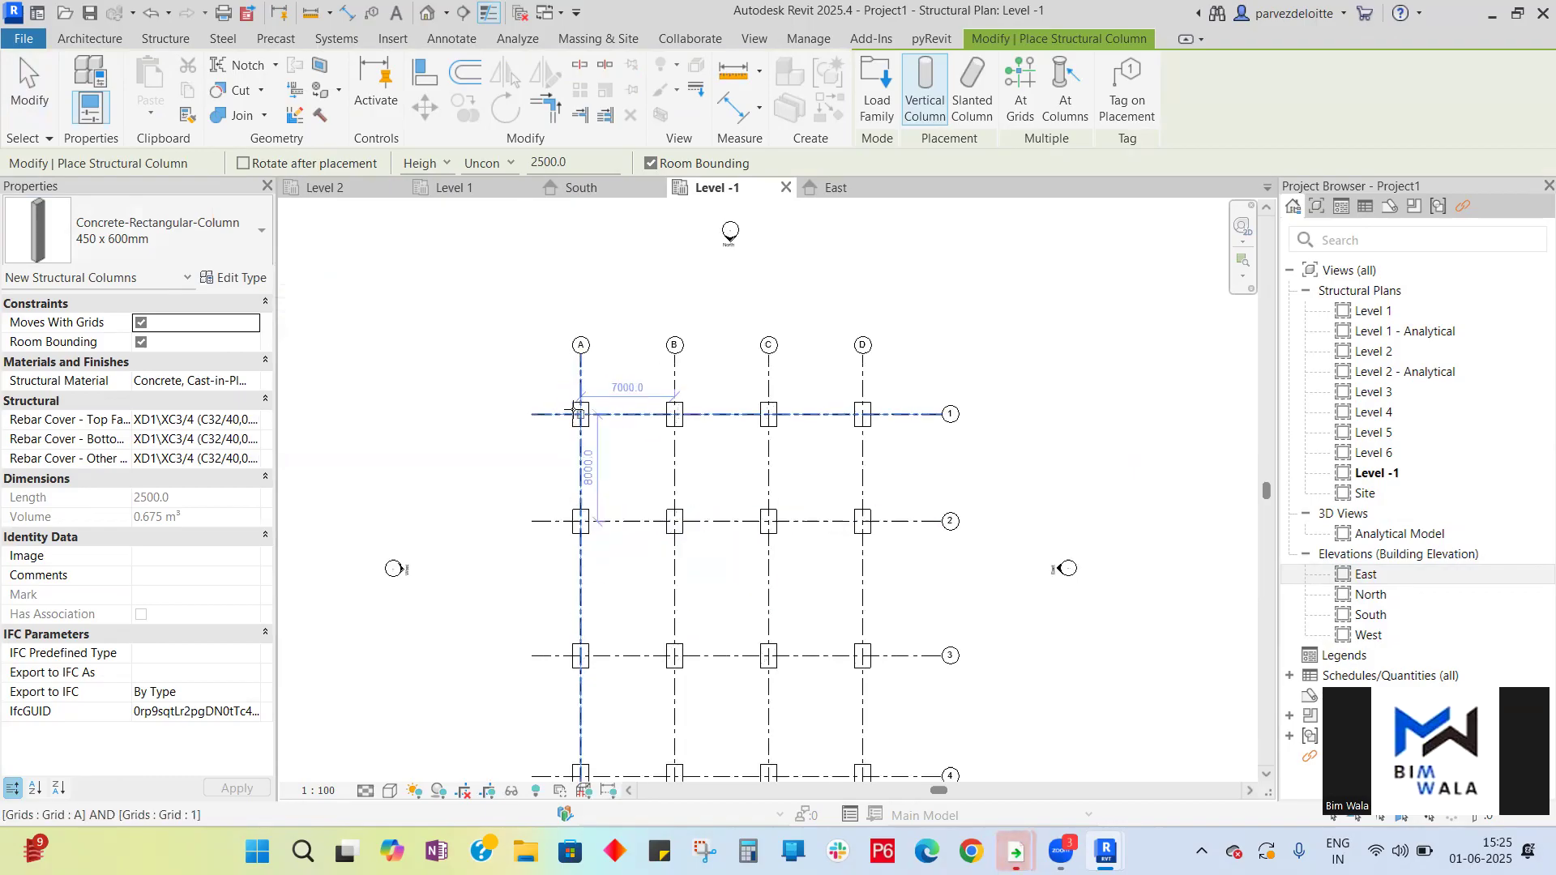
scroll(579, 418, "up", 3)
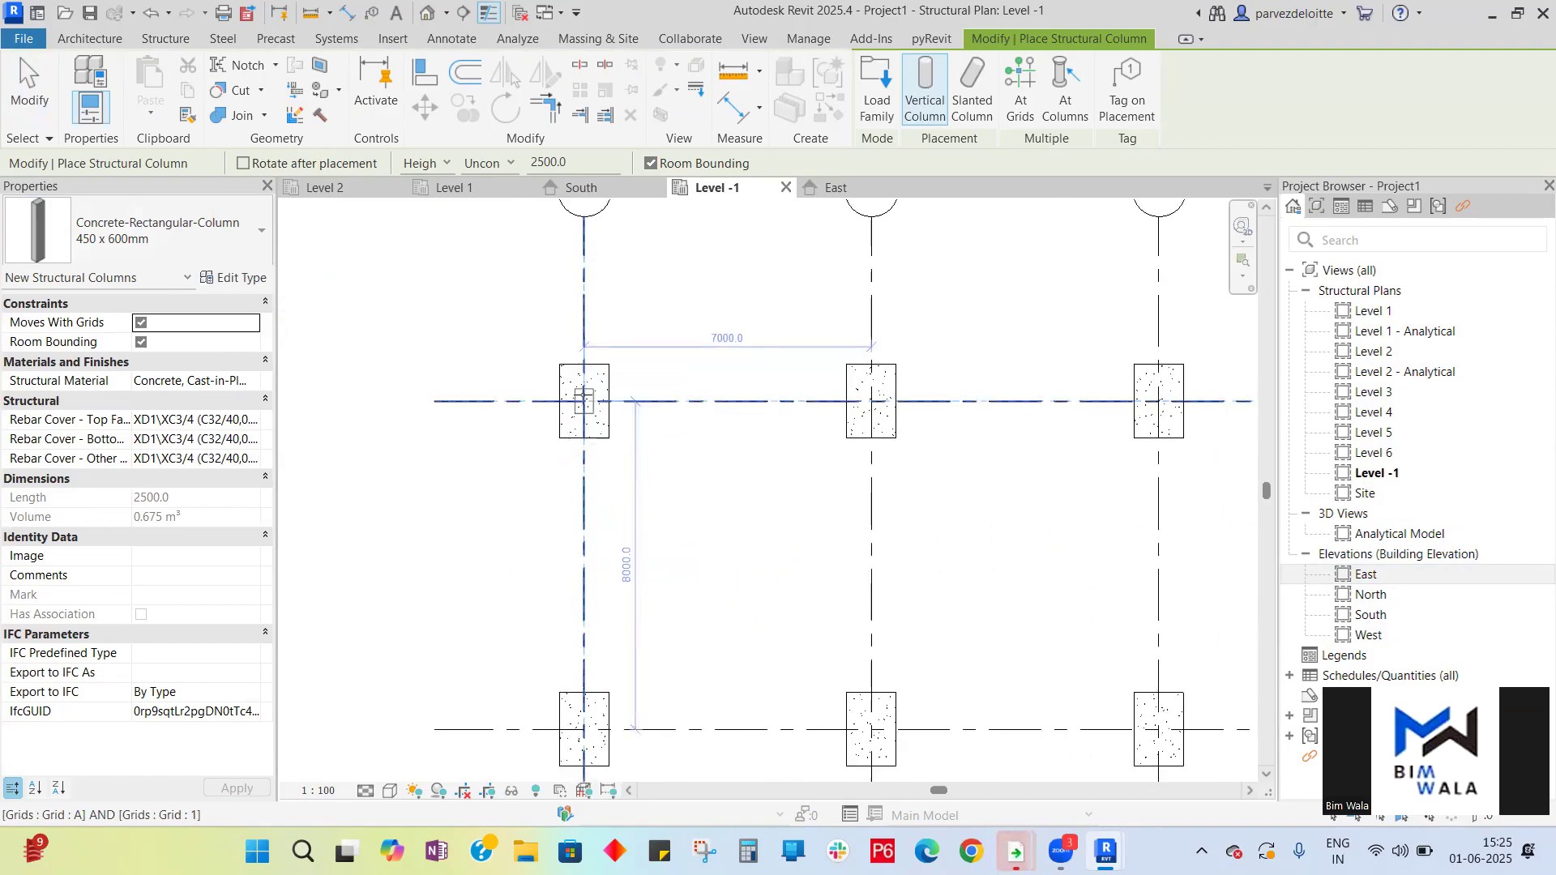
left_click(583, 400)
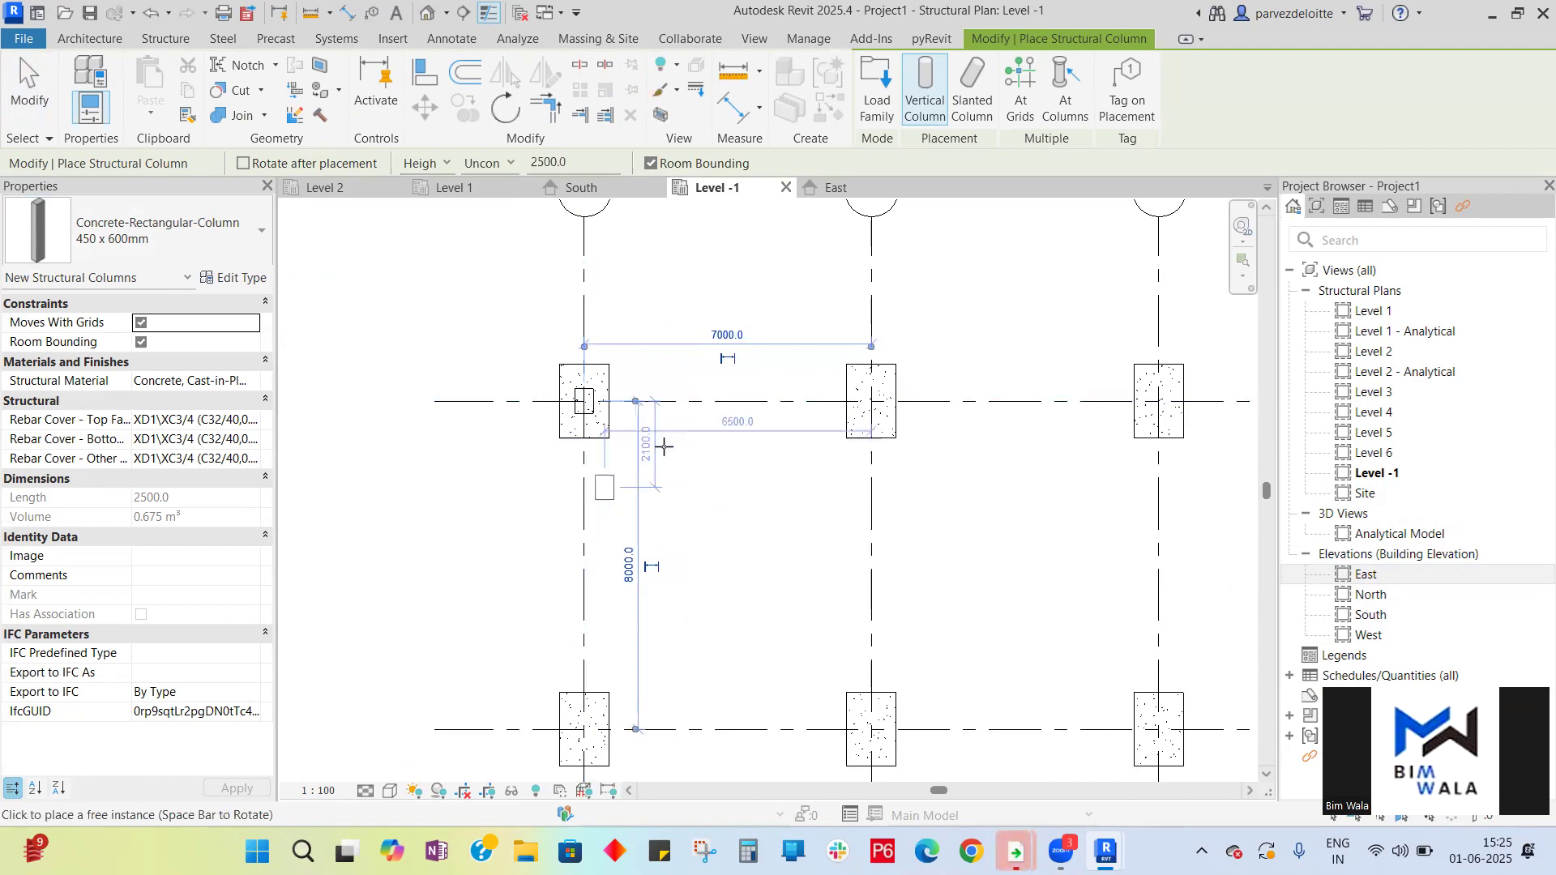
left_click(881, 402)
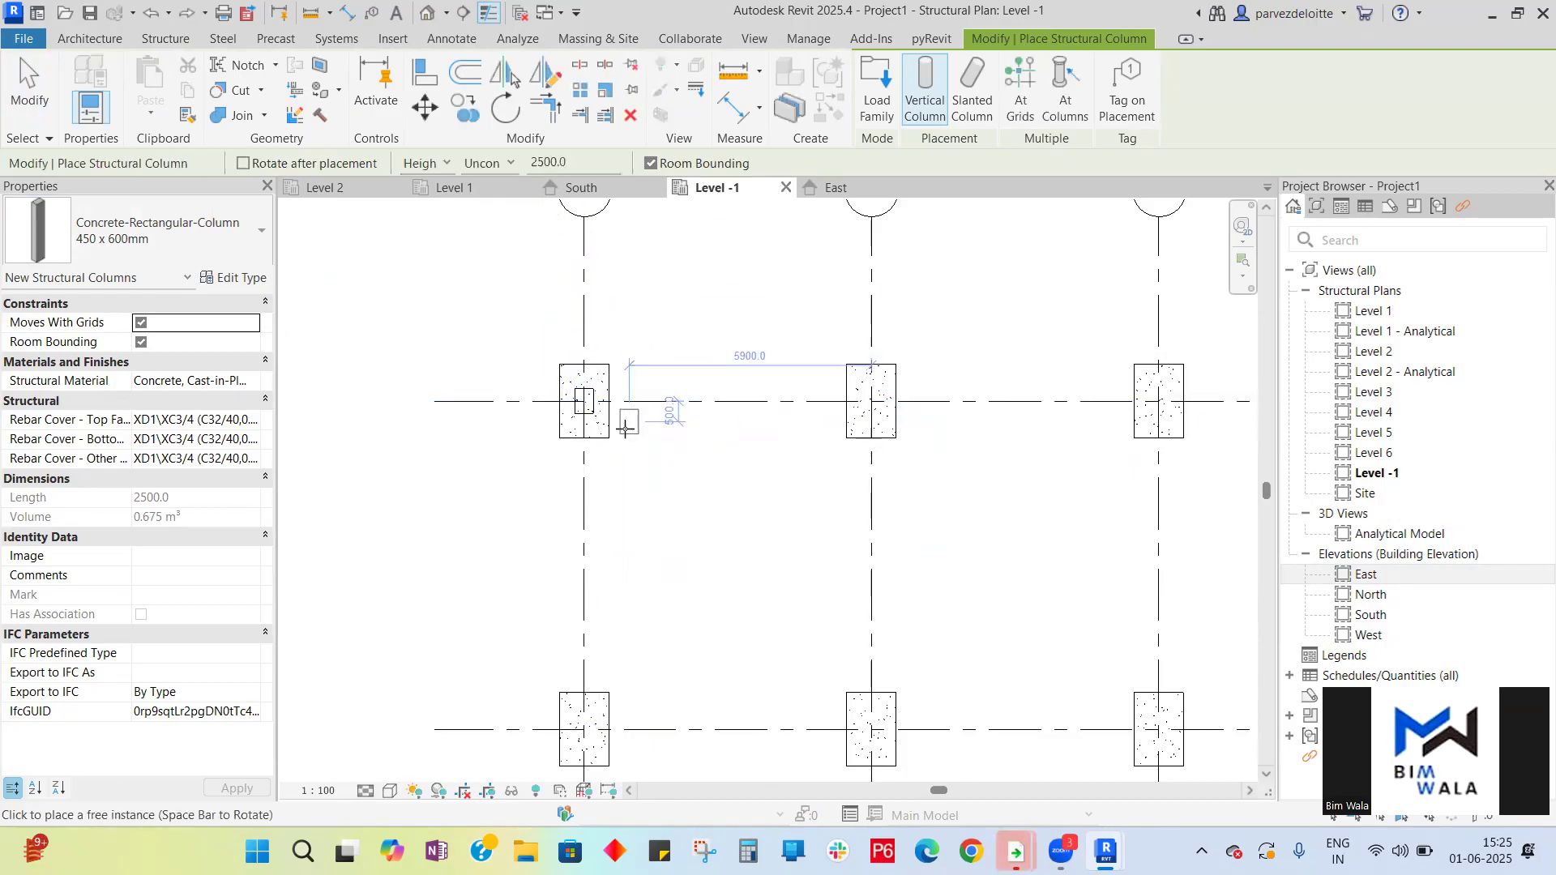
key("Escape")
key("Escape")
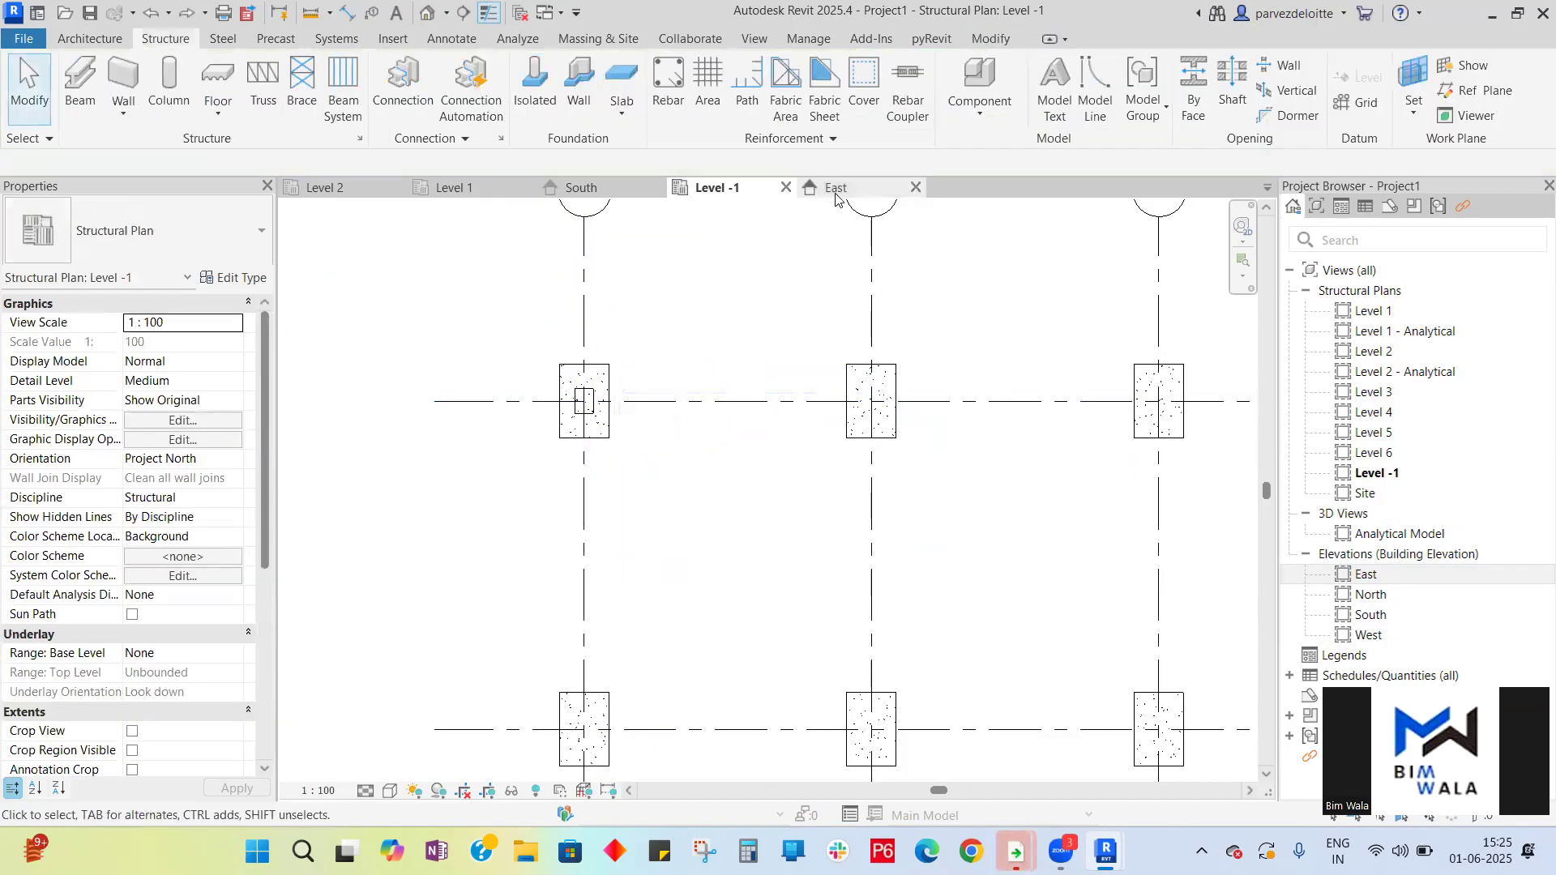
- Check the new column in the East elevation, then return to the Level -1 plan
left_click(834, 187)
scroll(1053, 608, "up", 5)
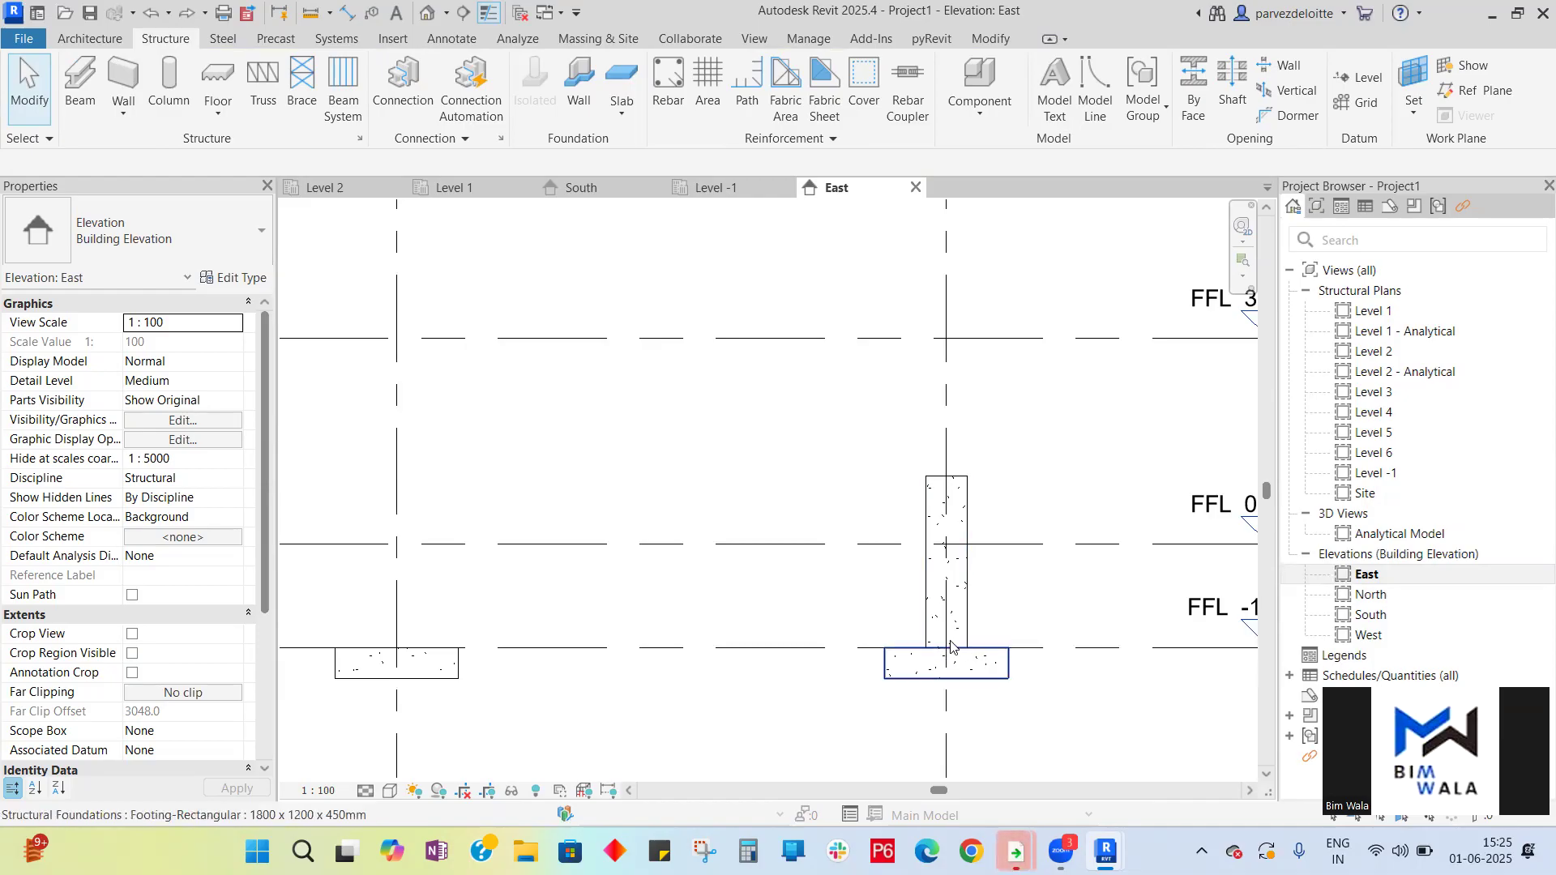
left_click(722, 193)
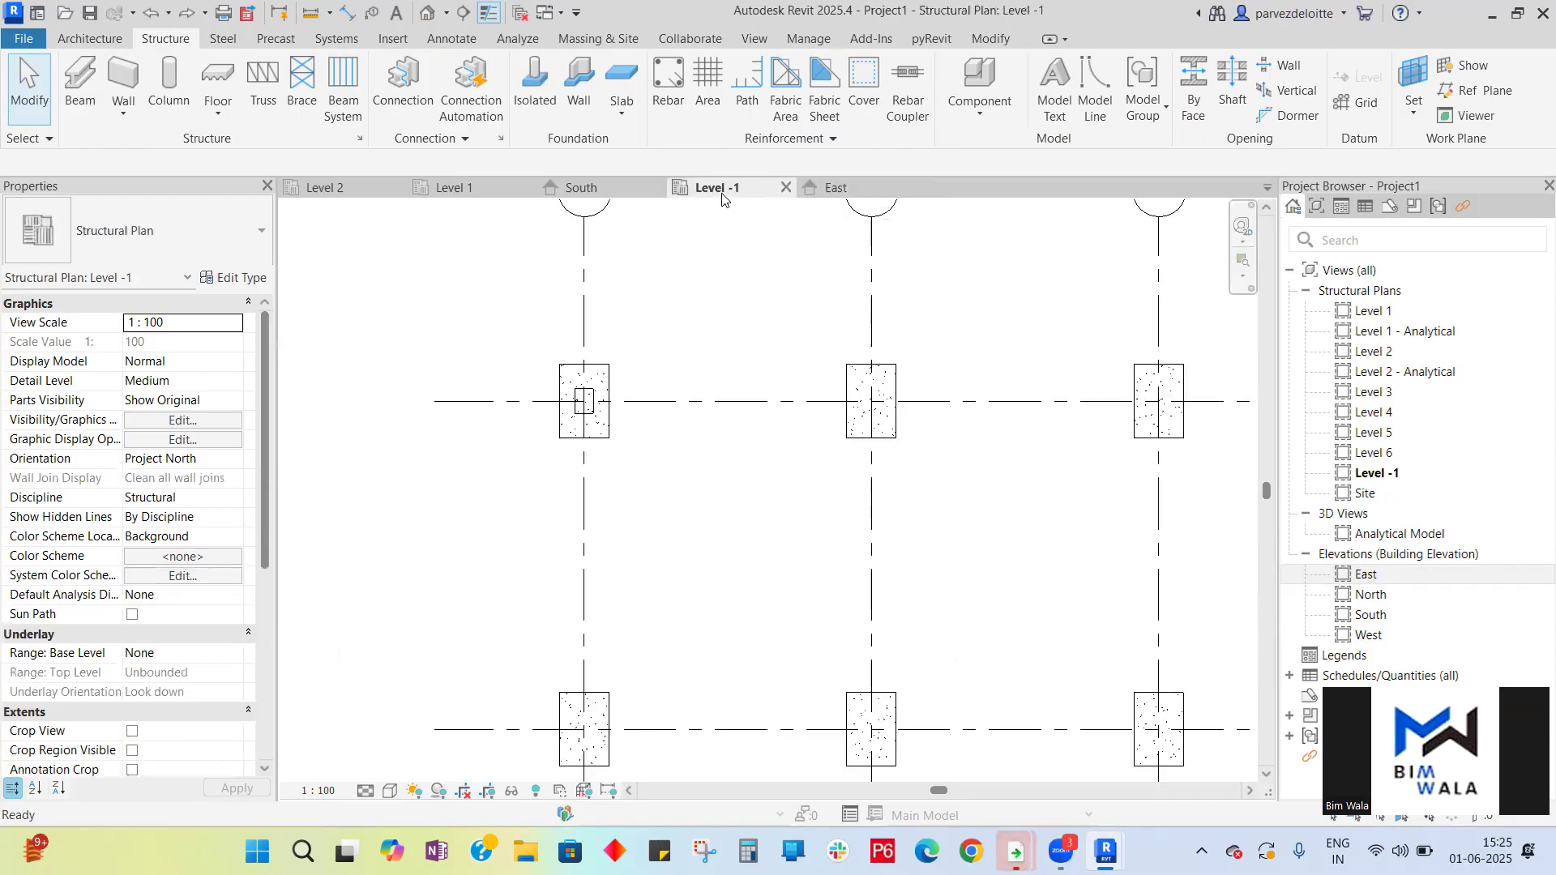
- Use At Grids to place columns at every intersection of grids B, C and D with grids 1 to 4
scroll(473, 278, "down", 5)
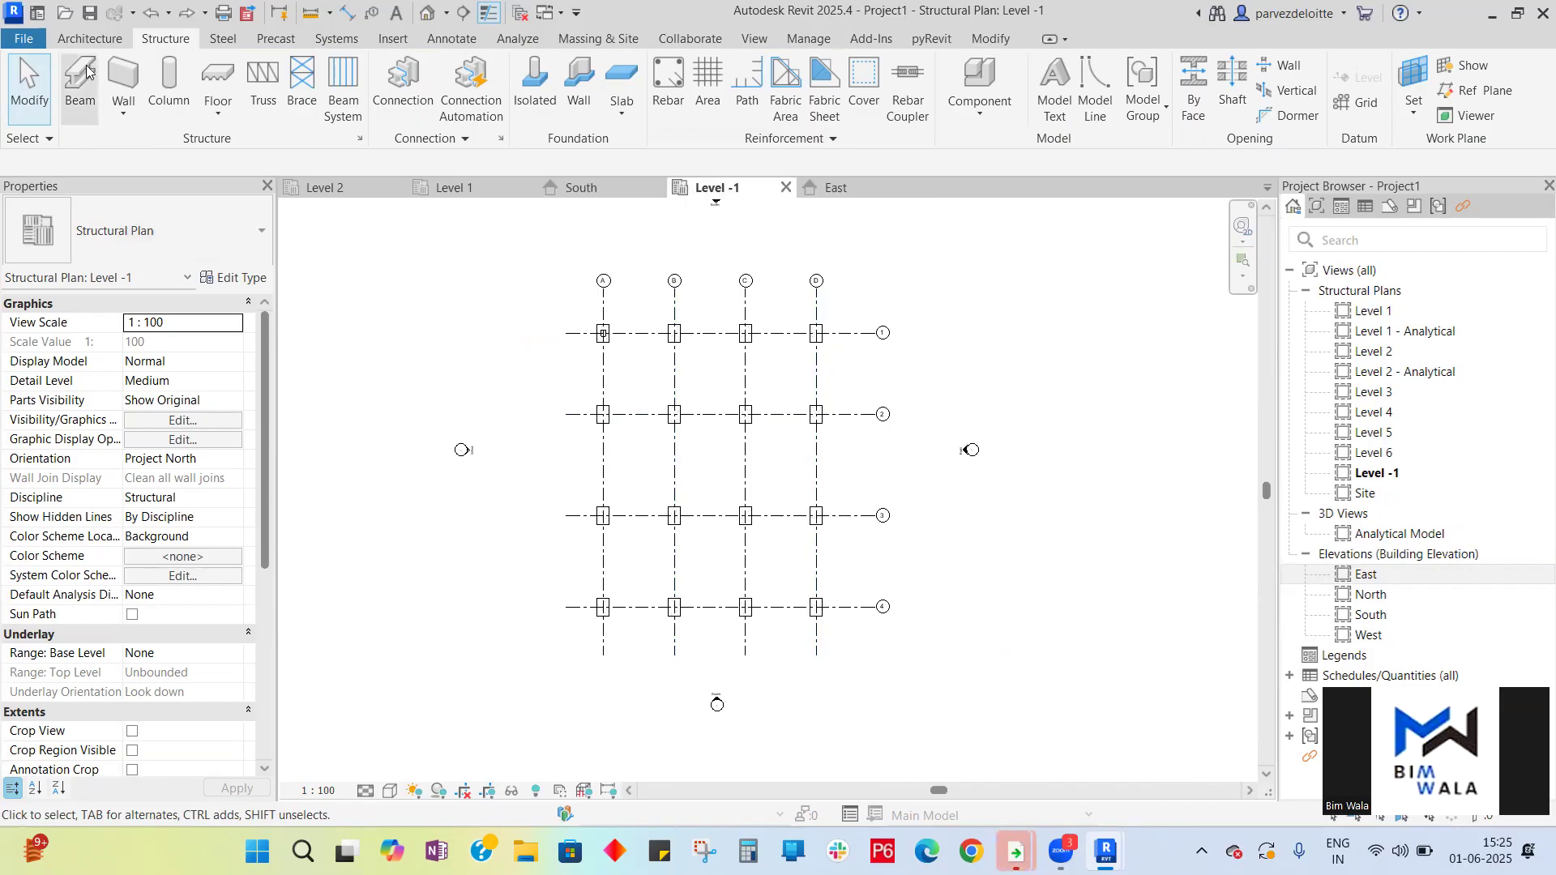
left_click(172, 95)
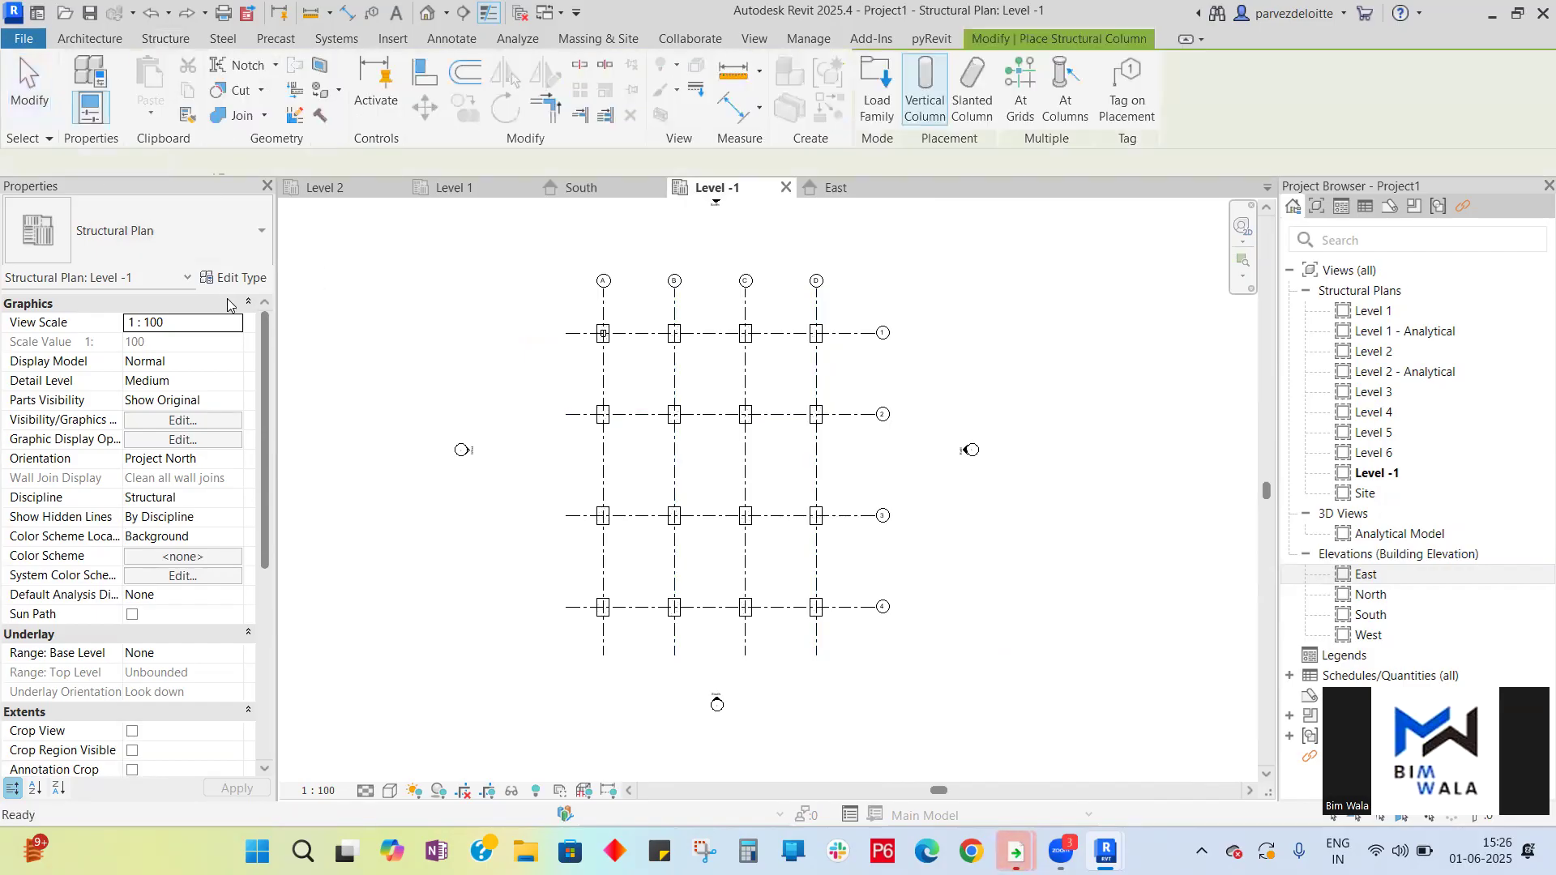
left_click(1021, 116)
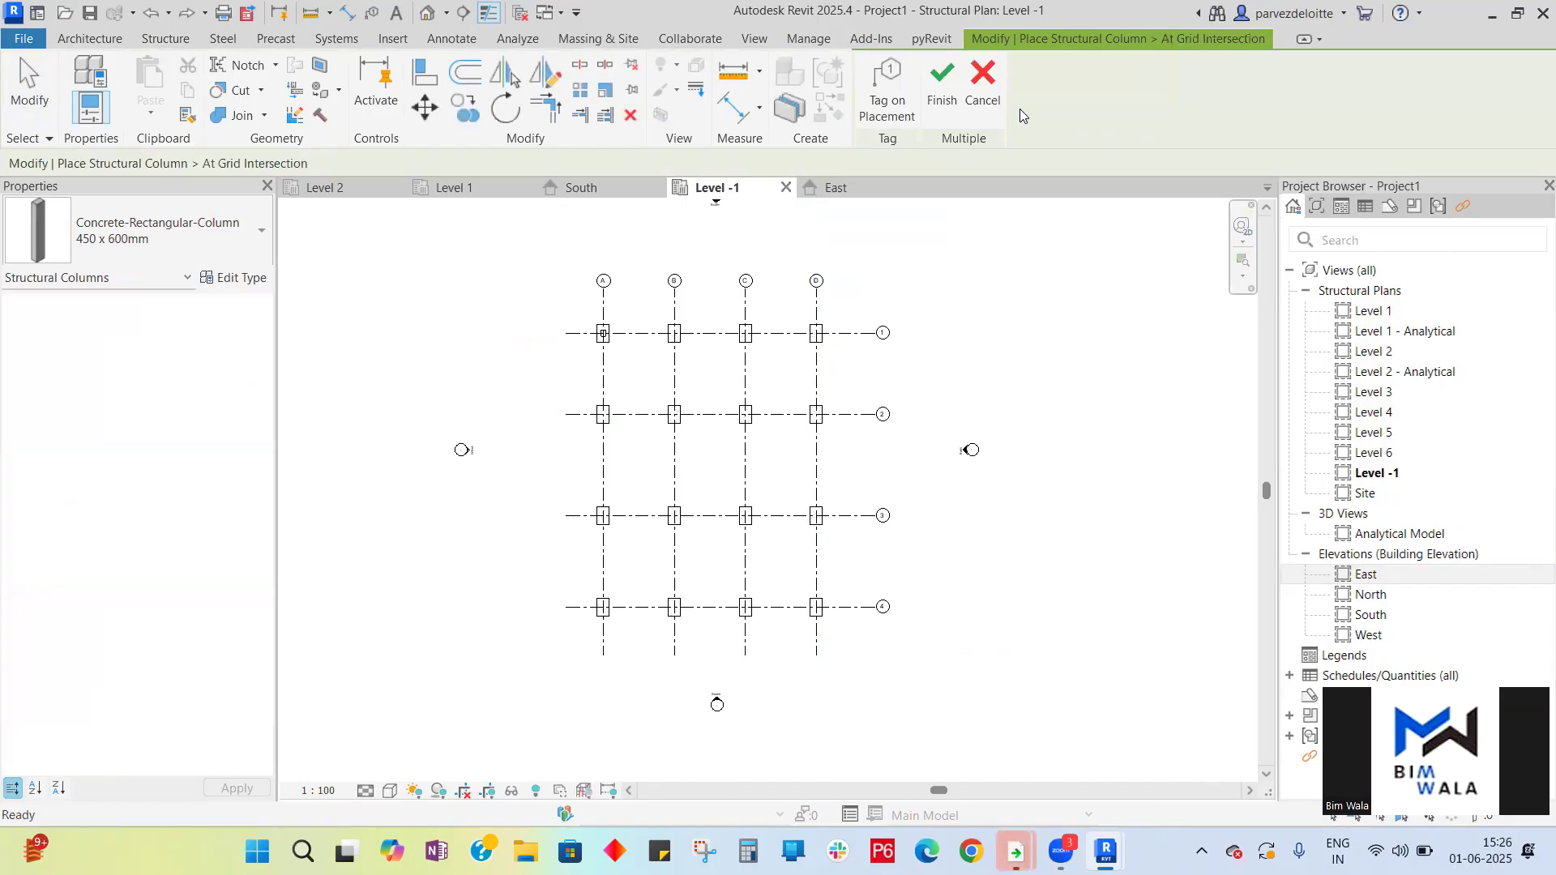
left_click_drag(847, 632, 641, 321)
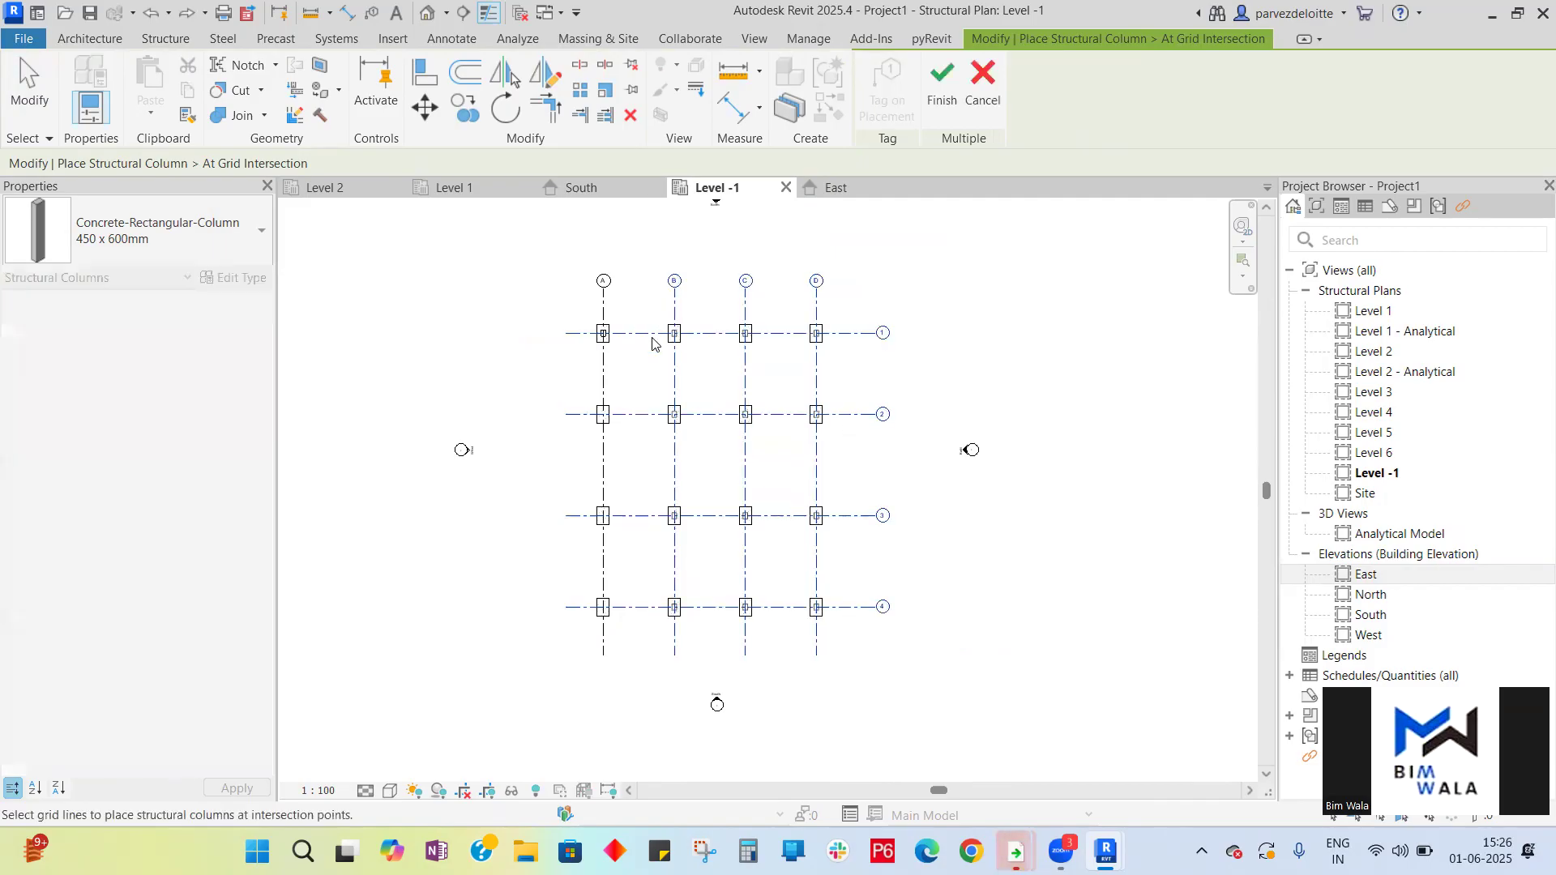
left_click(940, 81)
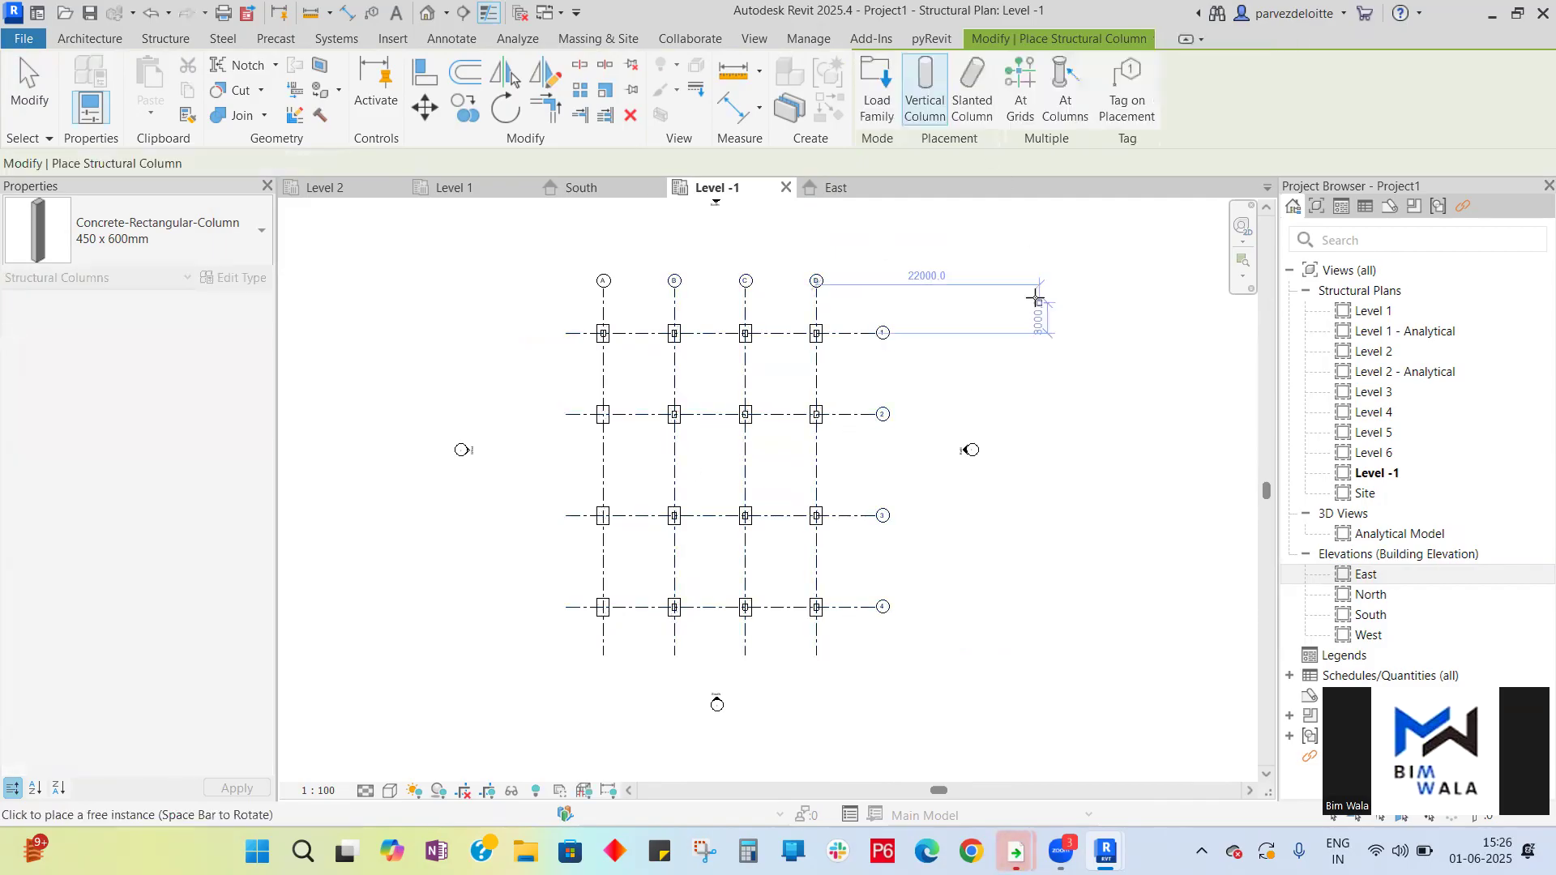
- Use At Grids again to place columns where grid A crosses grids 2, 3 and 4
left_click(1033, 110)
left_click_drag(641, 626, 581, 371)
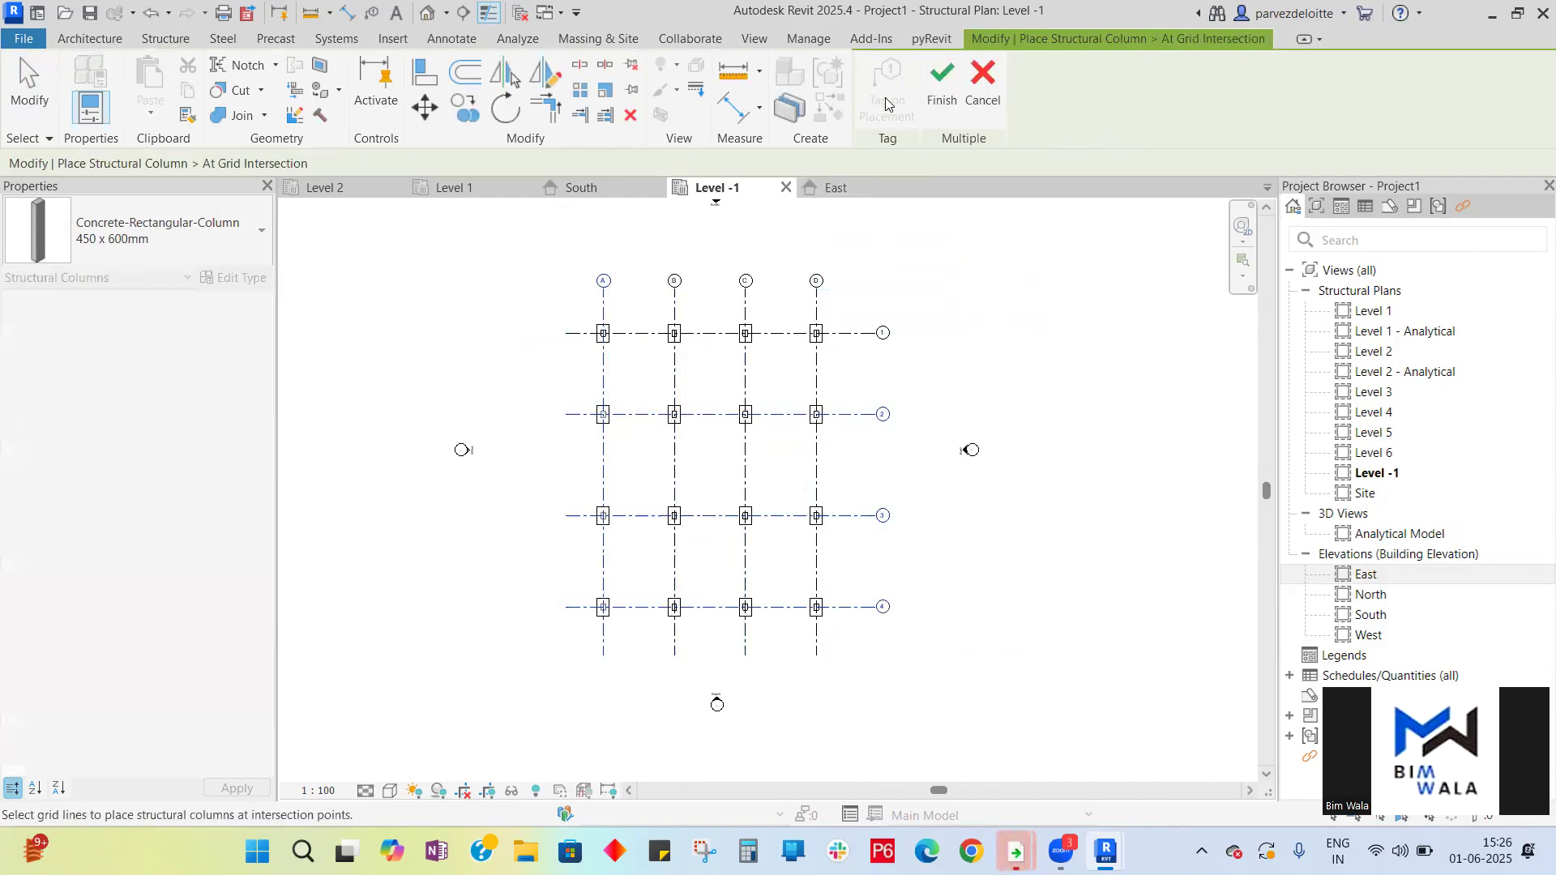
left_click(942, 85)
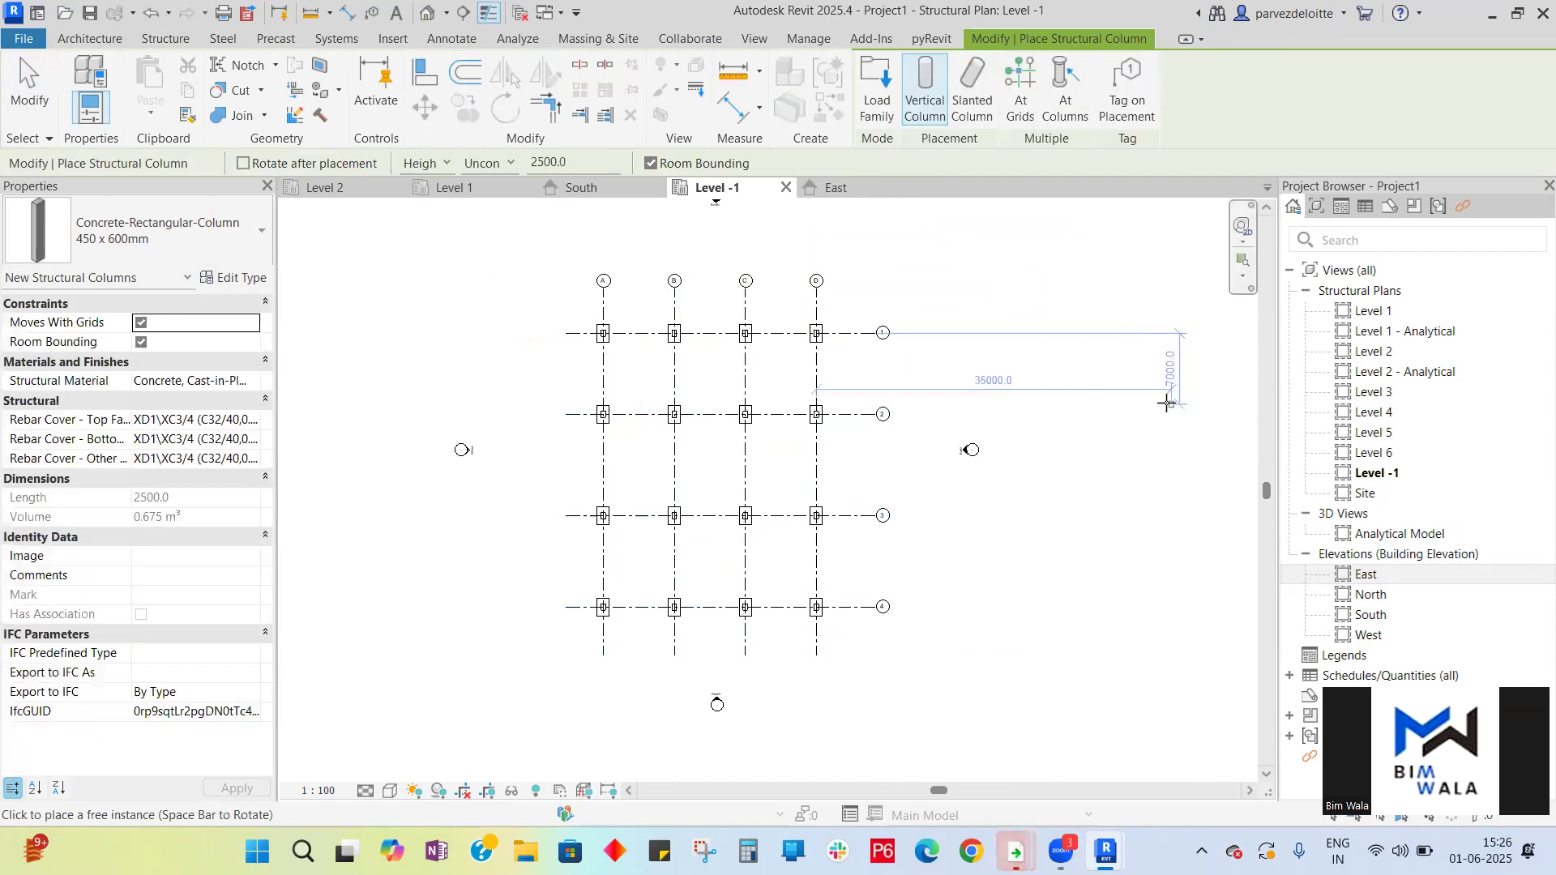
key("Escape")
key("Escape")
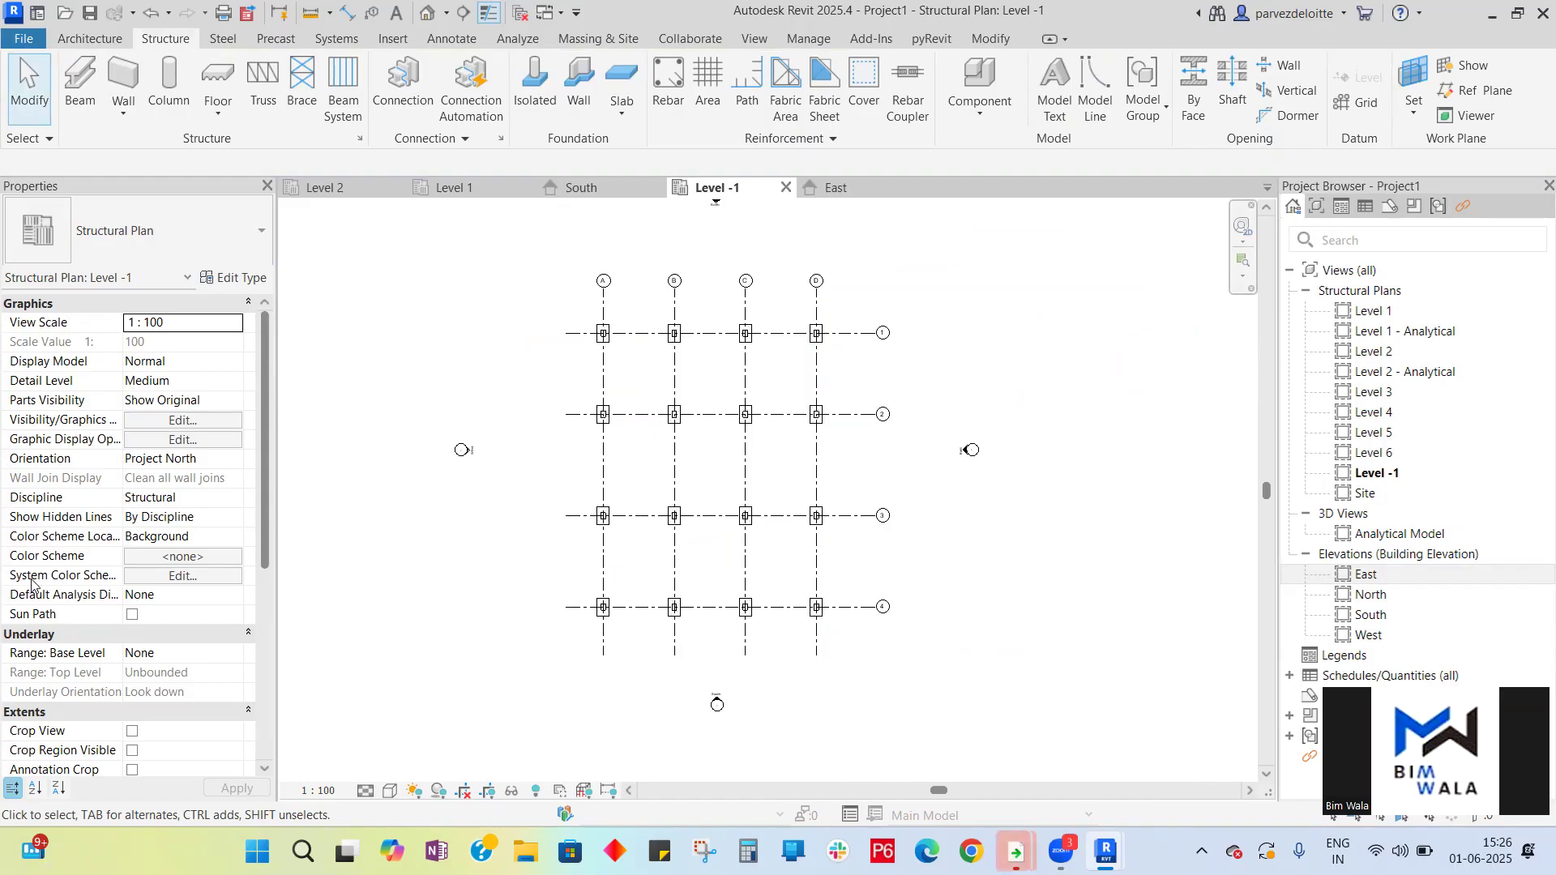
- Inspect the placed columns and footings in the East elevation
left_click(835, 192)
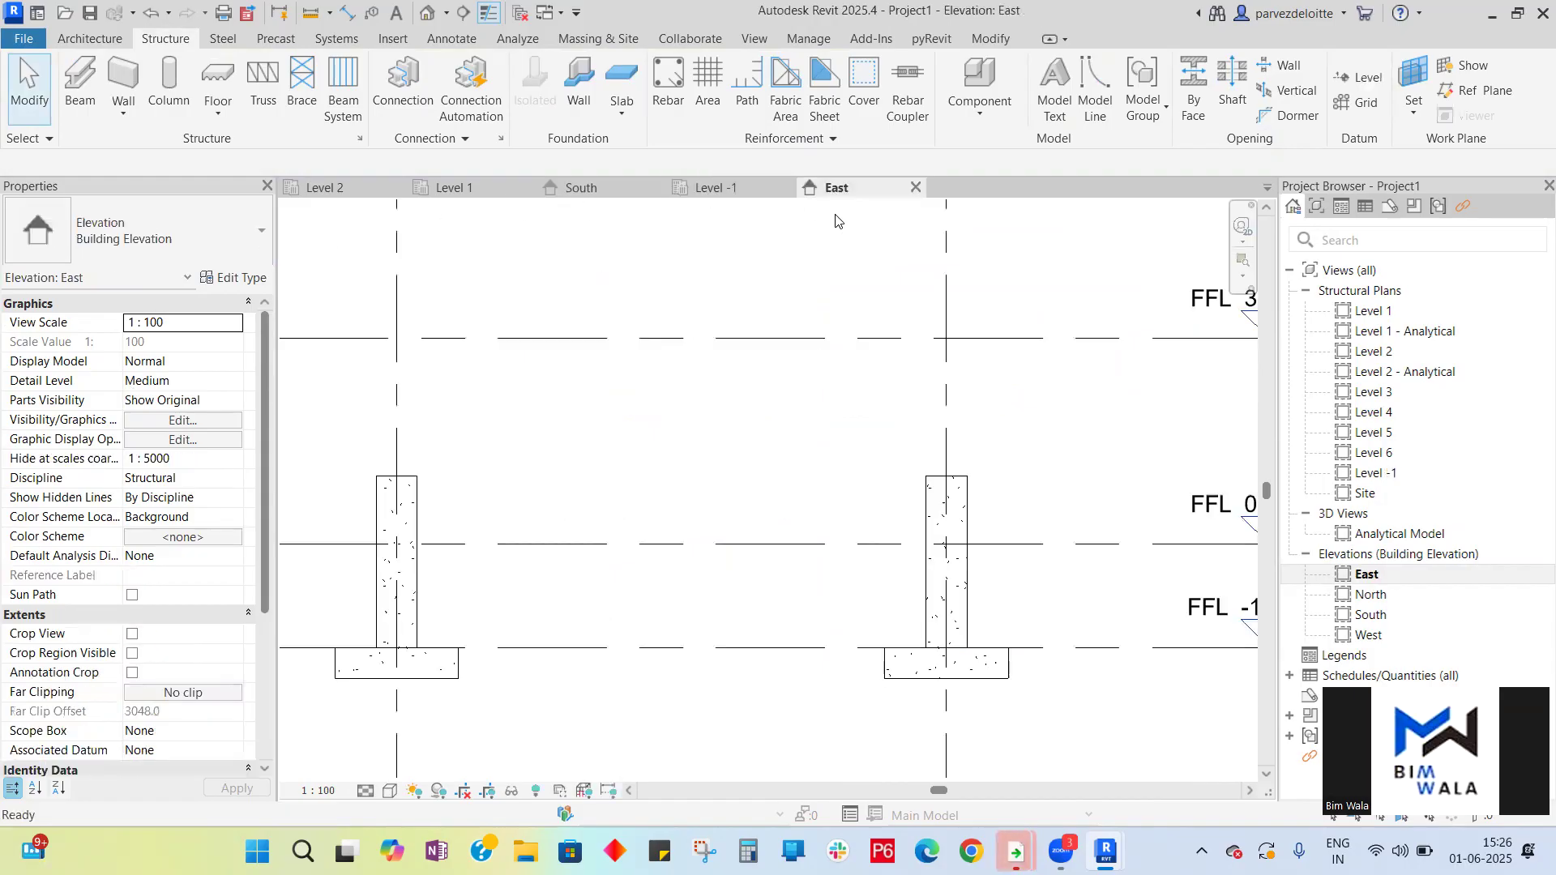
scroll(697, 405, "down", 6)
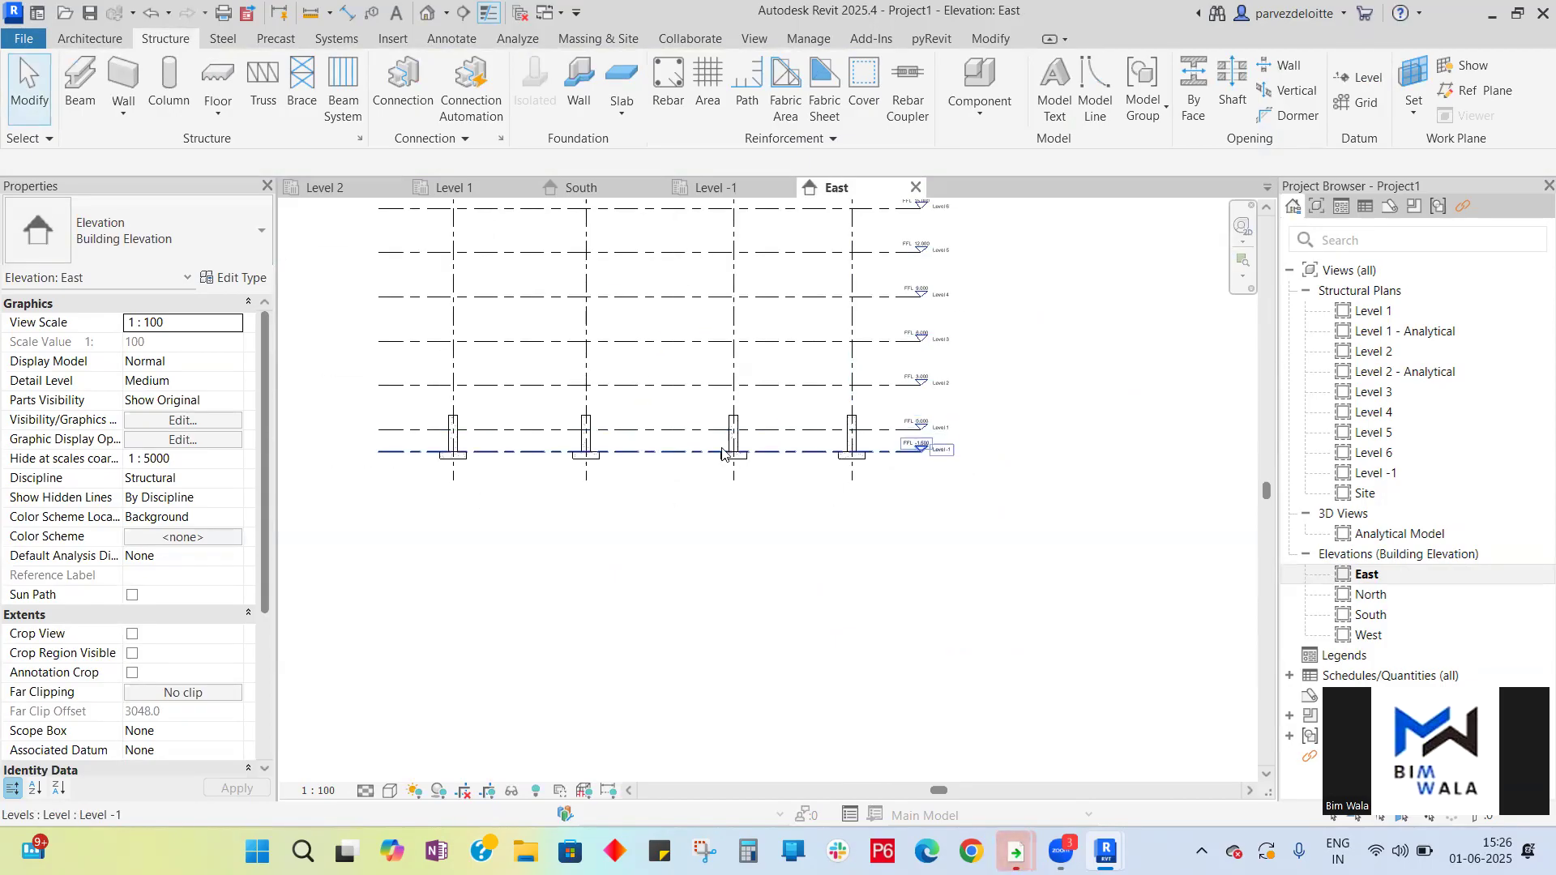
scroll(721, 441, "up", 5)
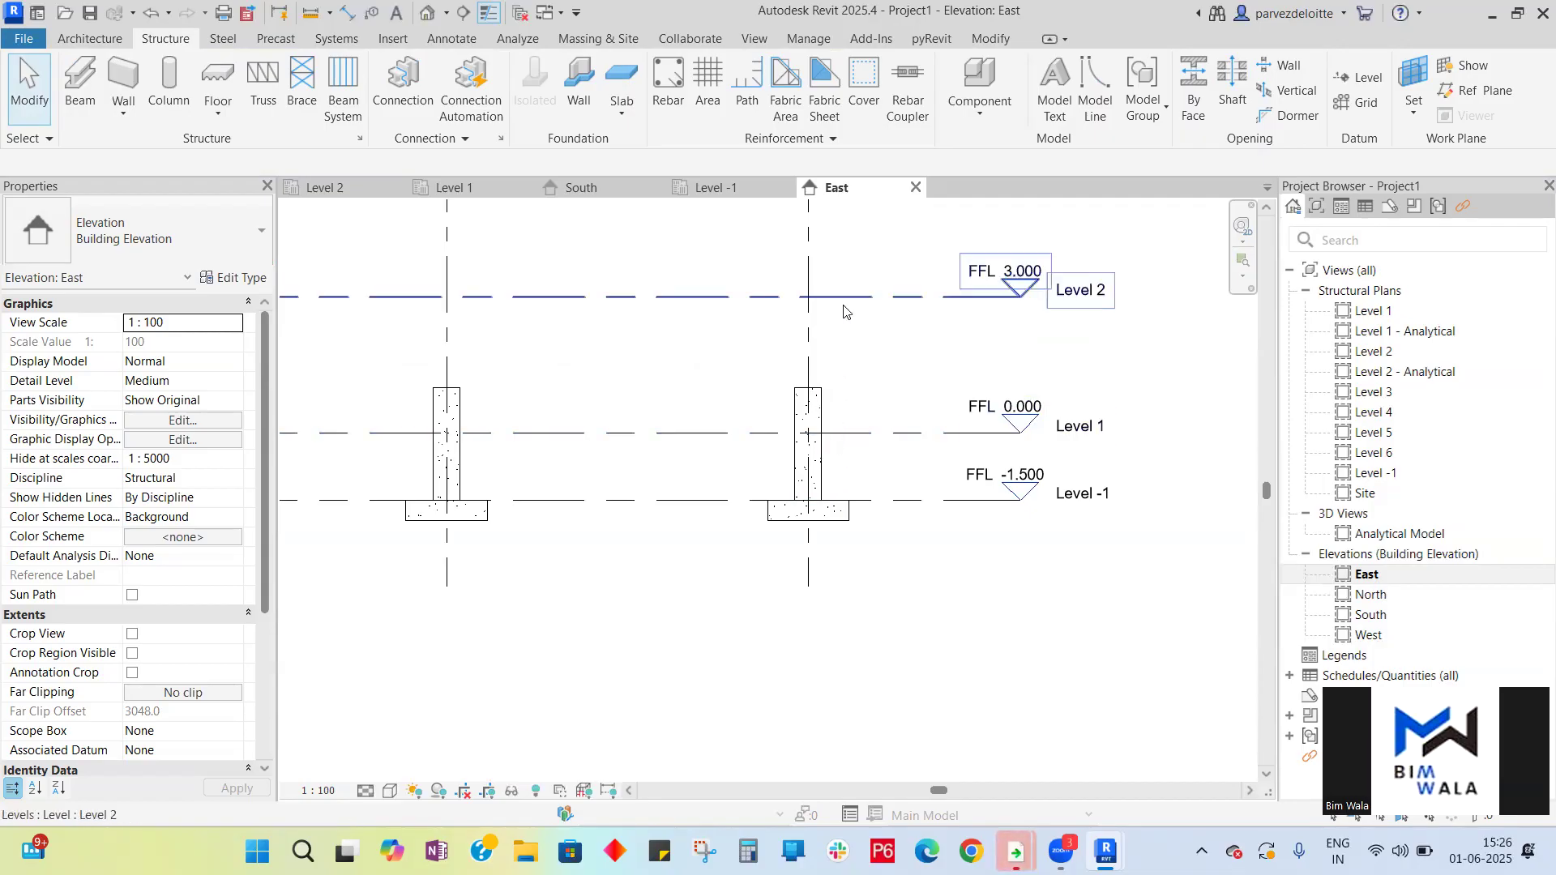
scroll(847, 357, "down", 2)
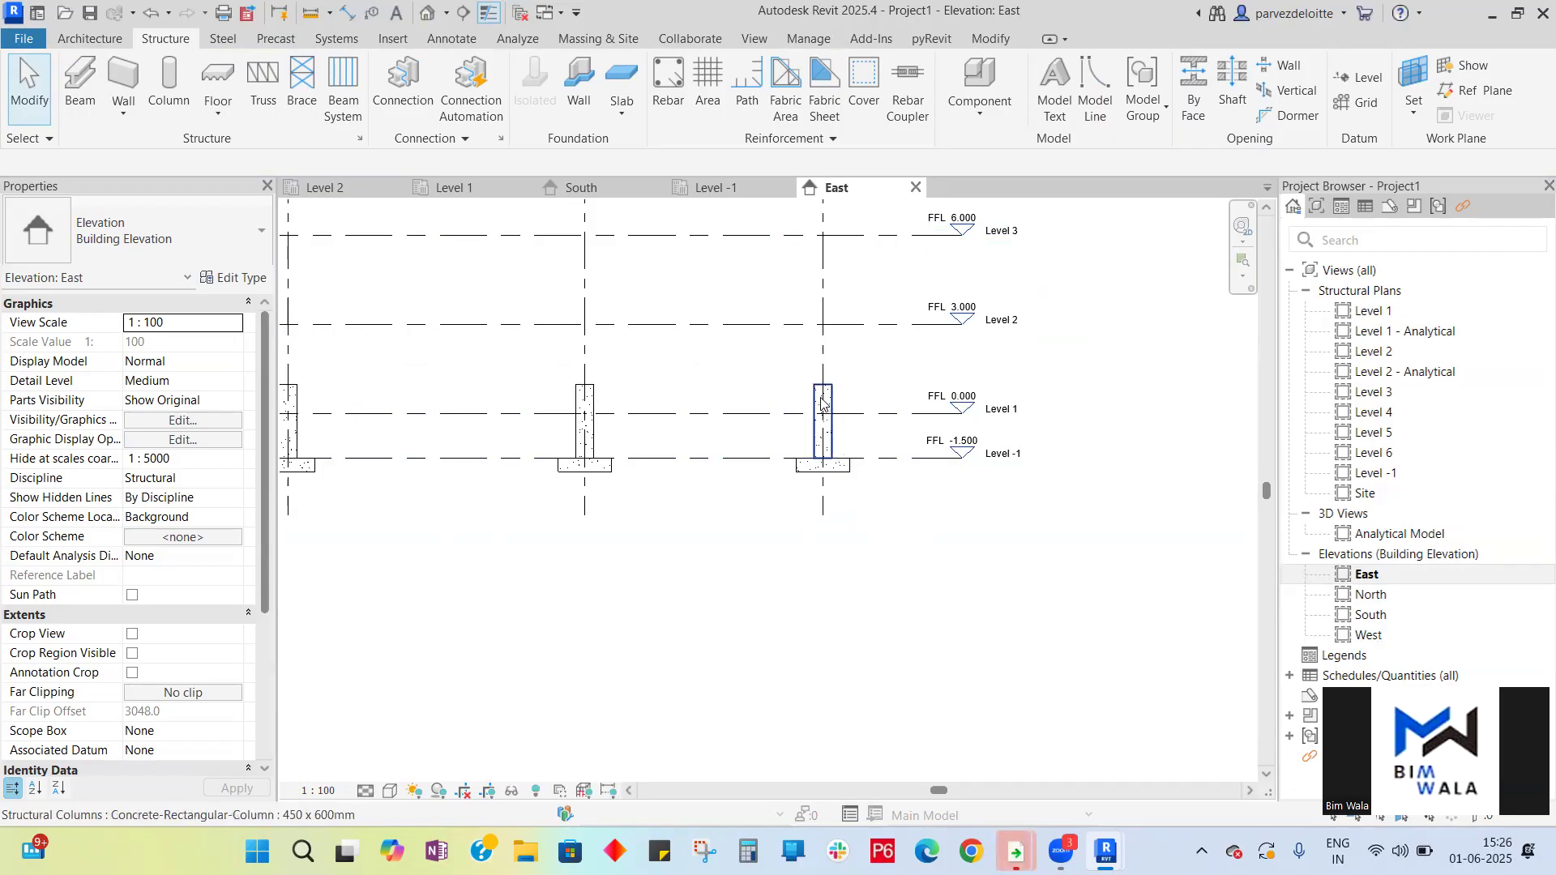
scroll(820, 403, "up", 3)
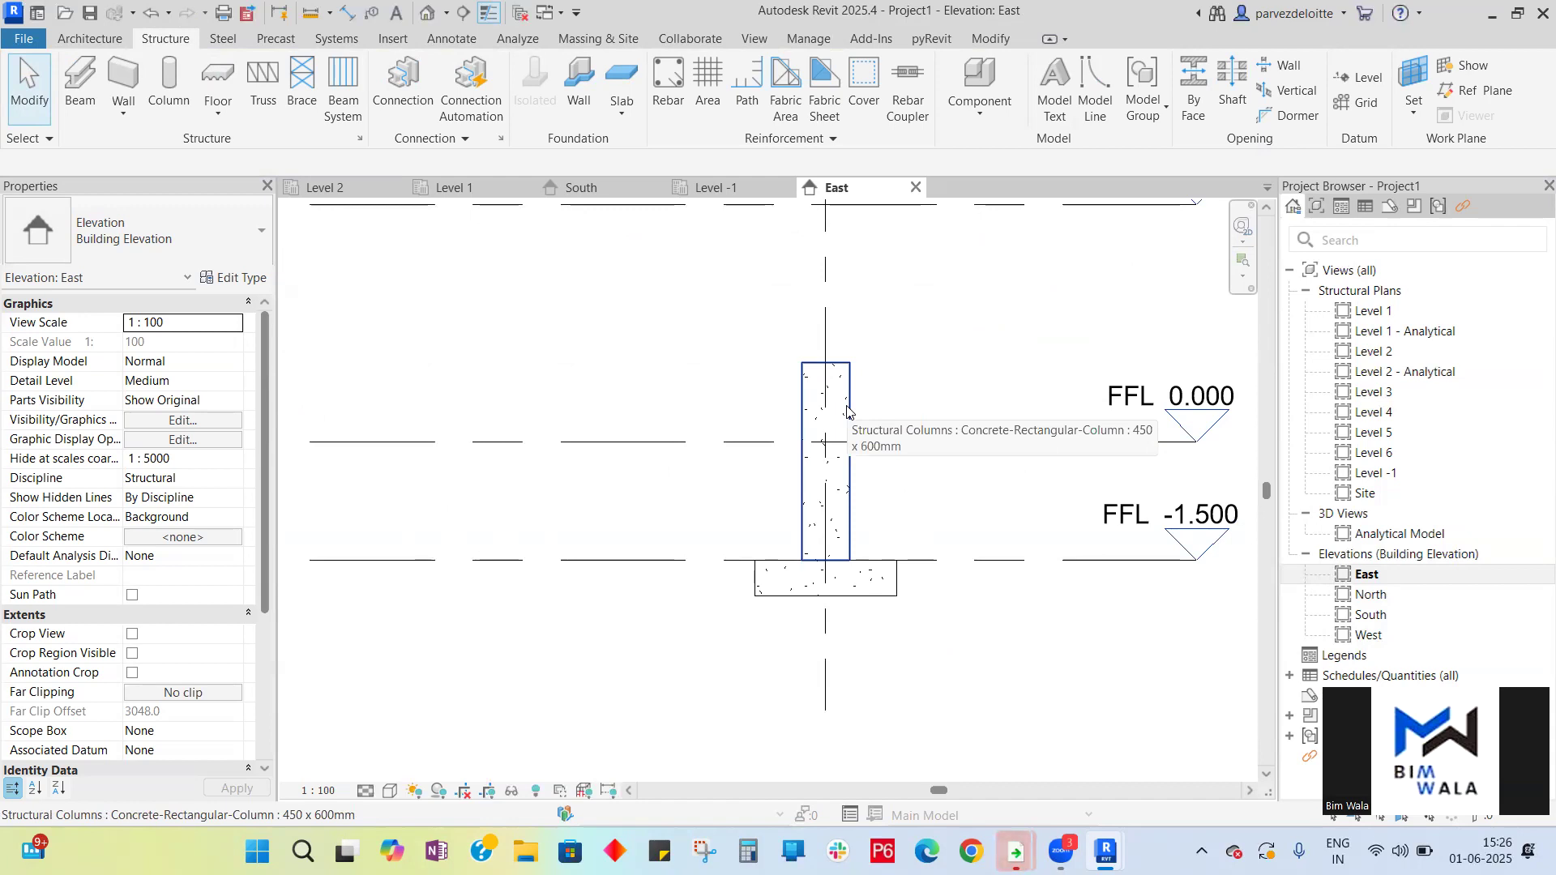
- Select the column in the East elevation and set its top level to Level 1
left_click(847, 412)
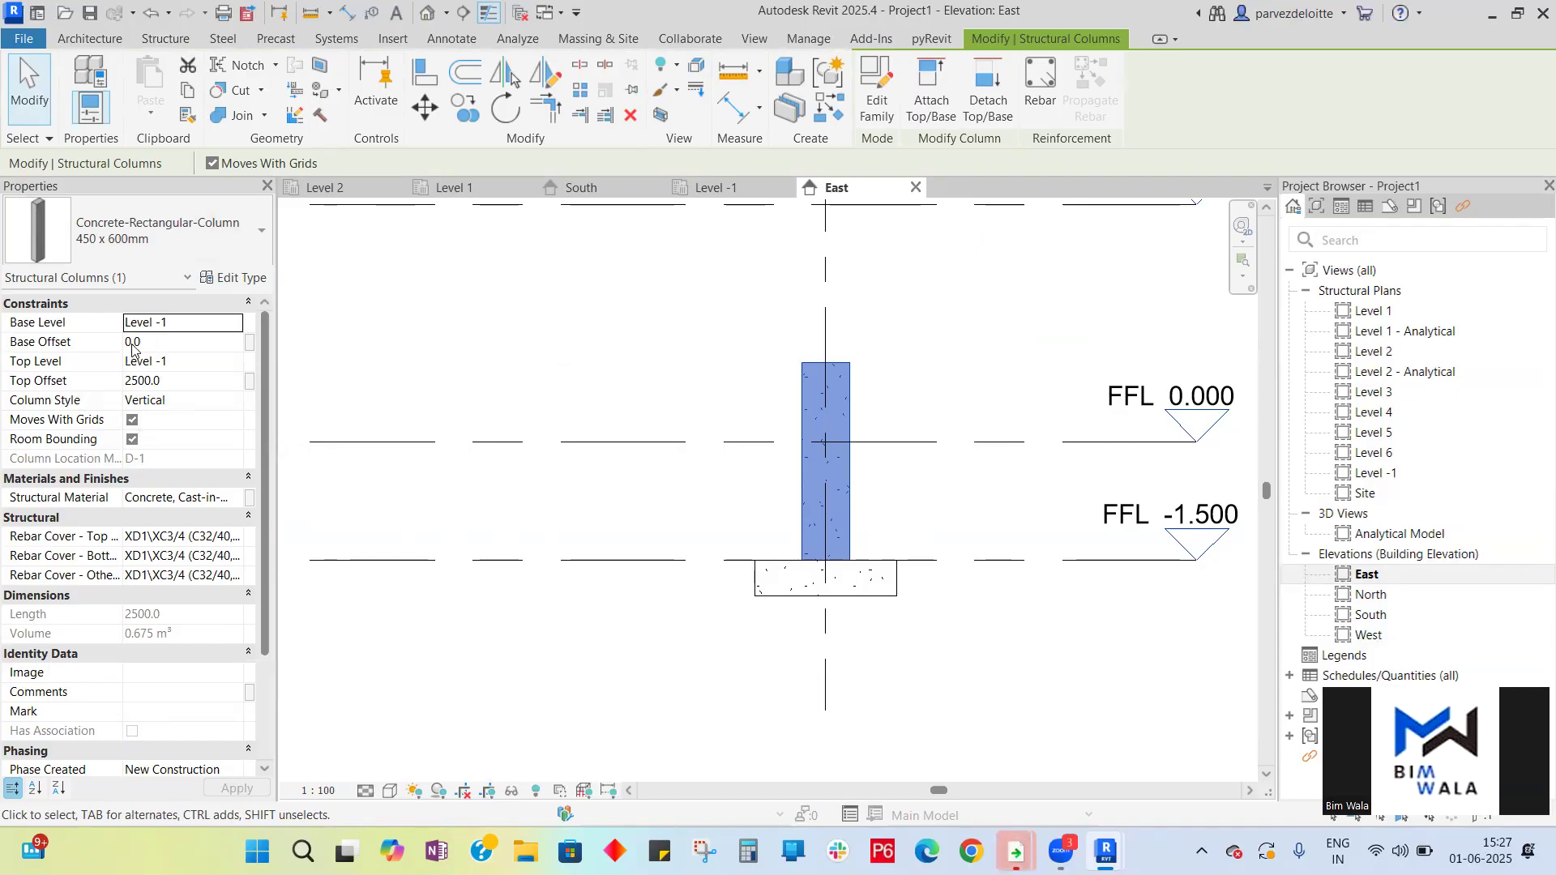
left_click(180, 362)
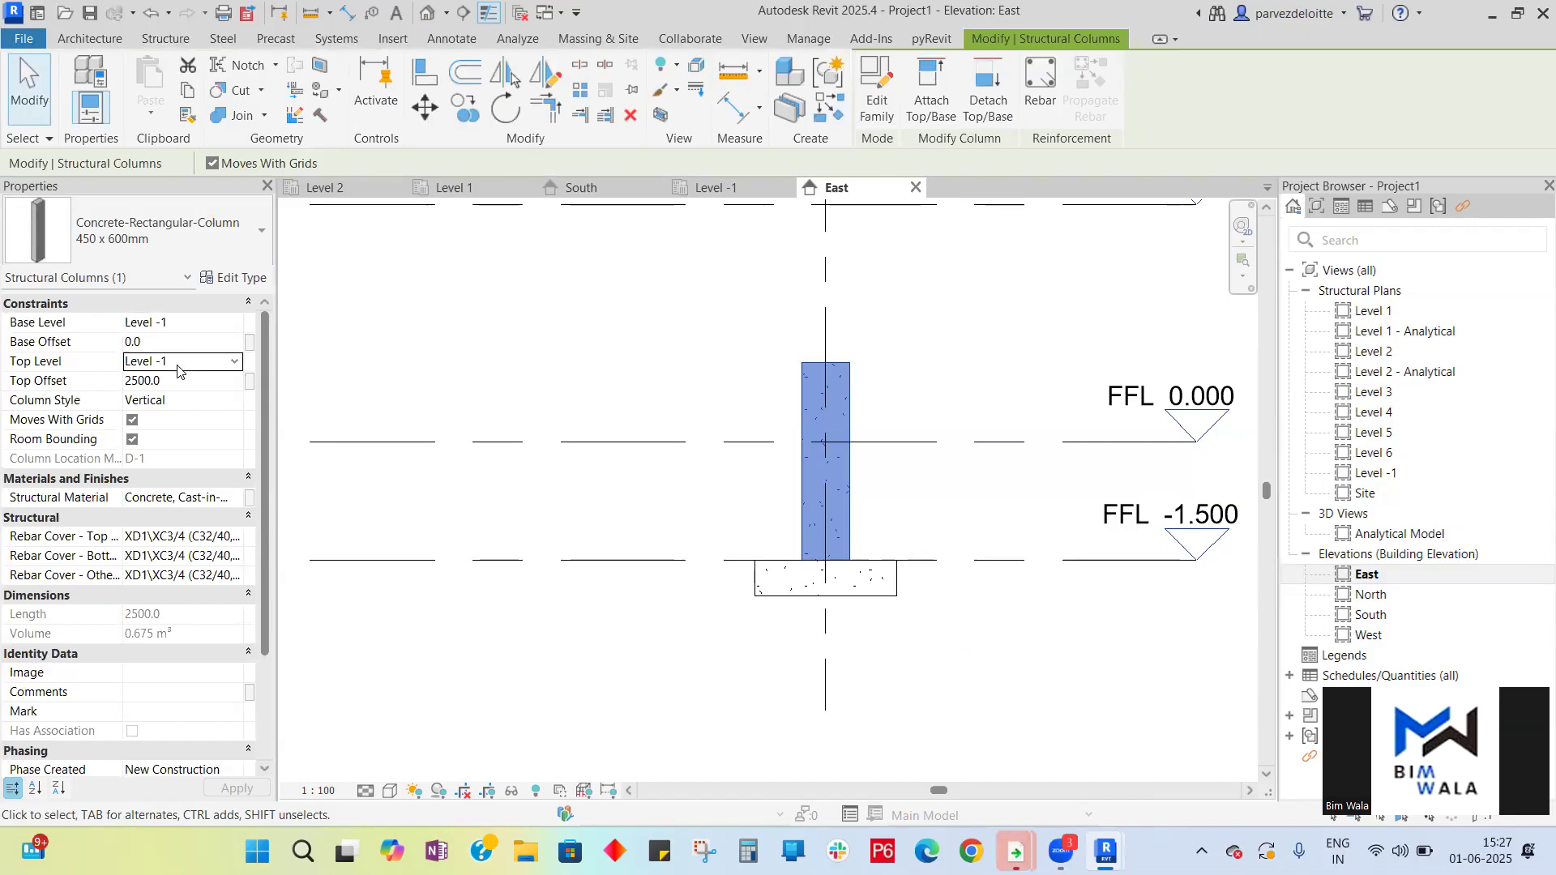
left_click(236, 364)
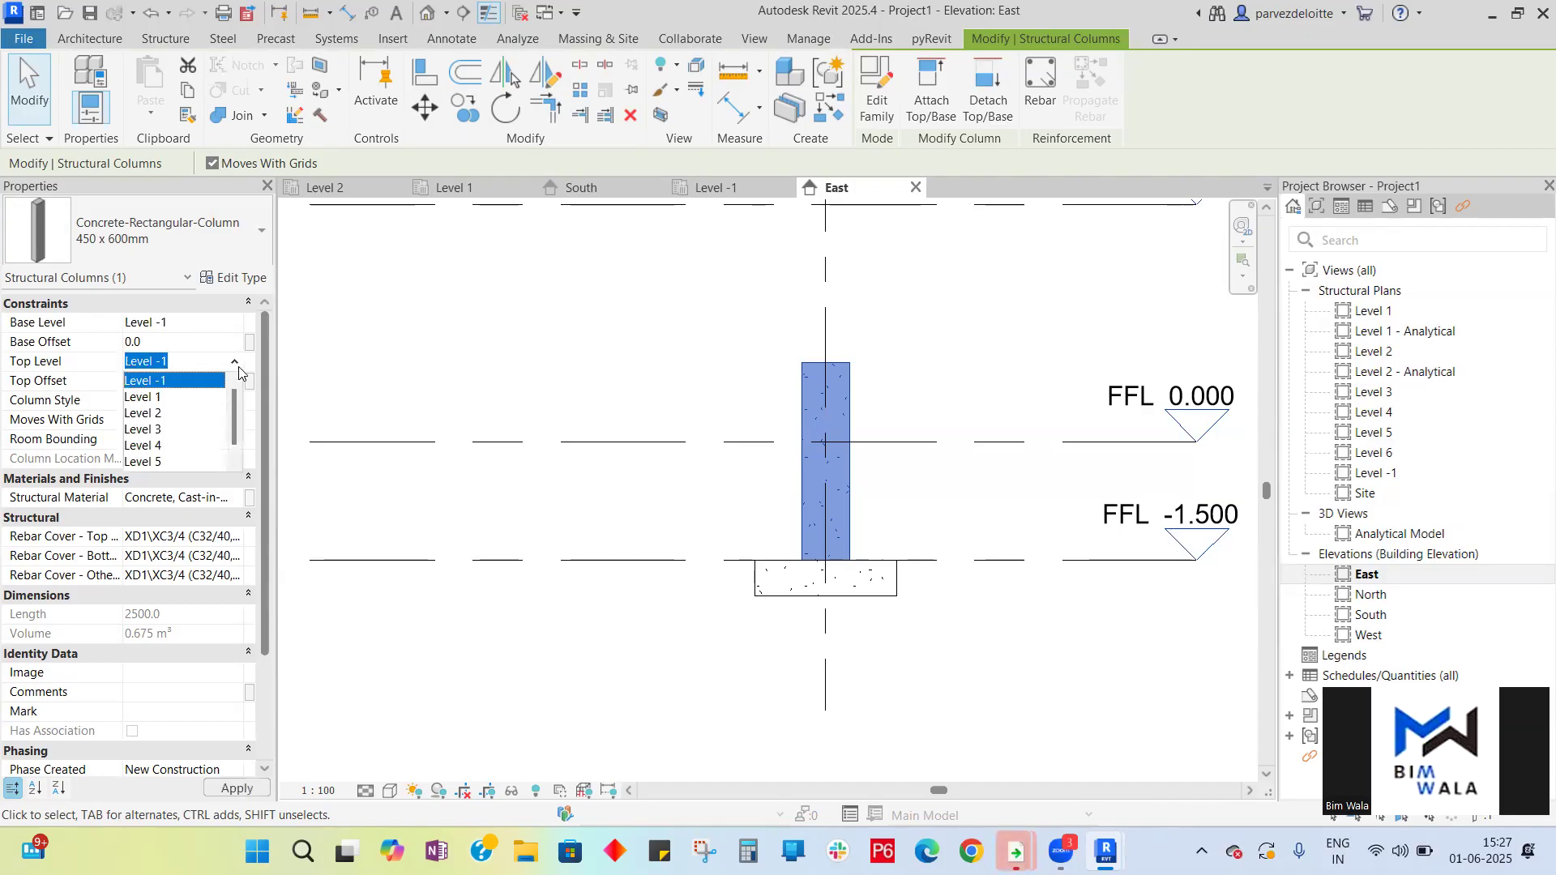
left_click(195, 400)
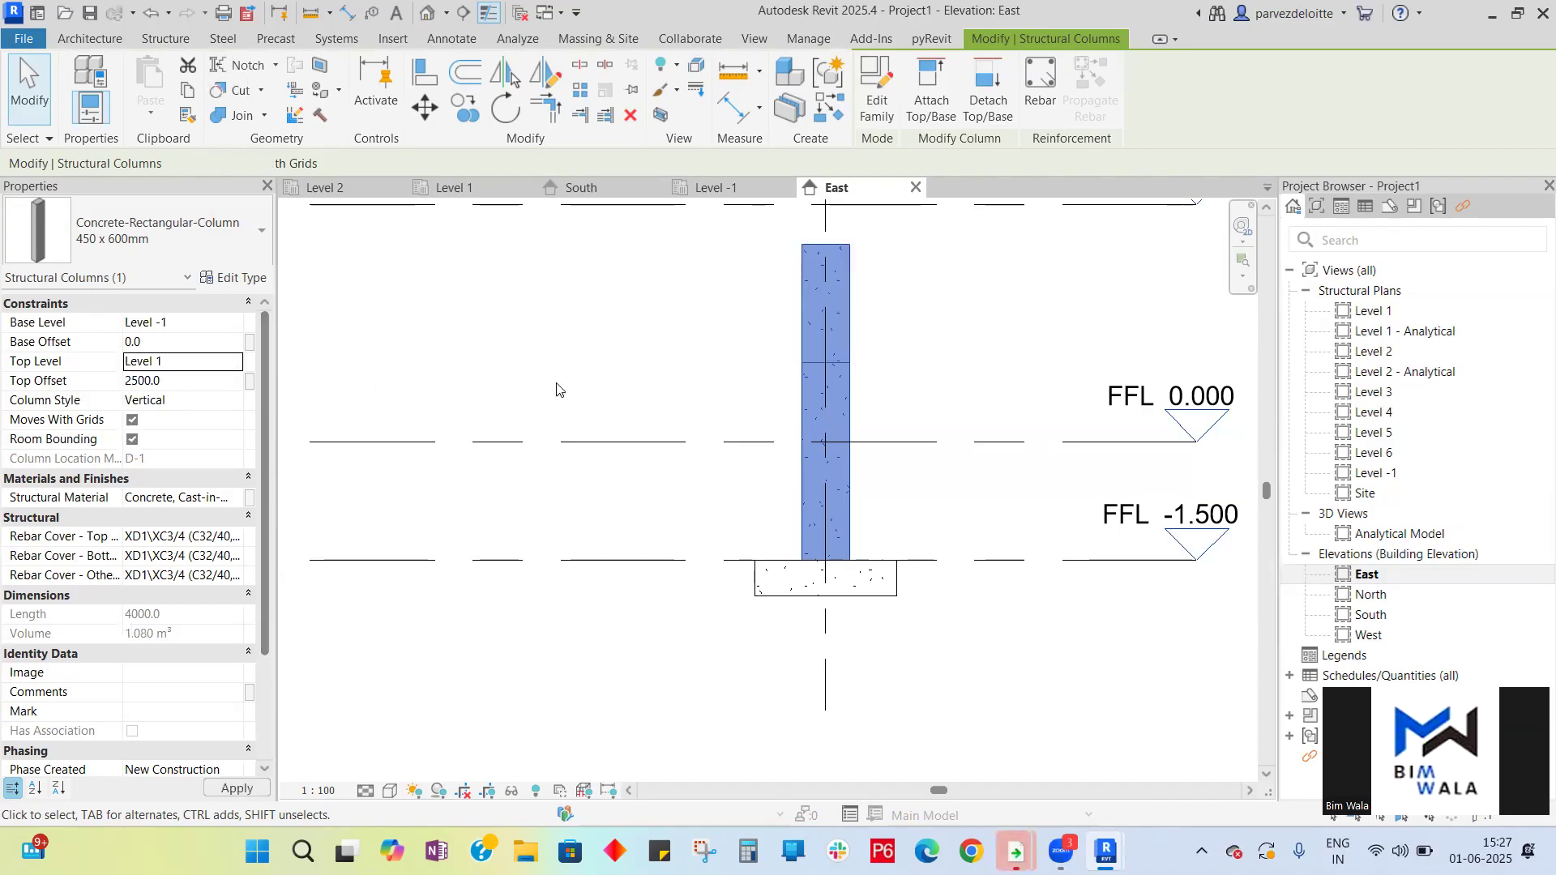
- Set the column's top offset to 0
scroll(540, 411, "down", 2)
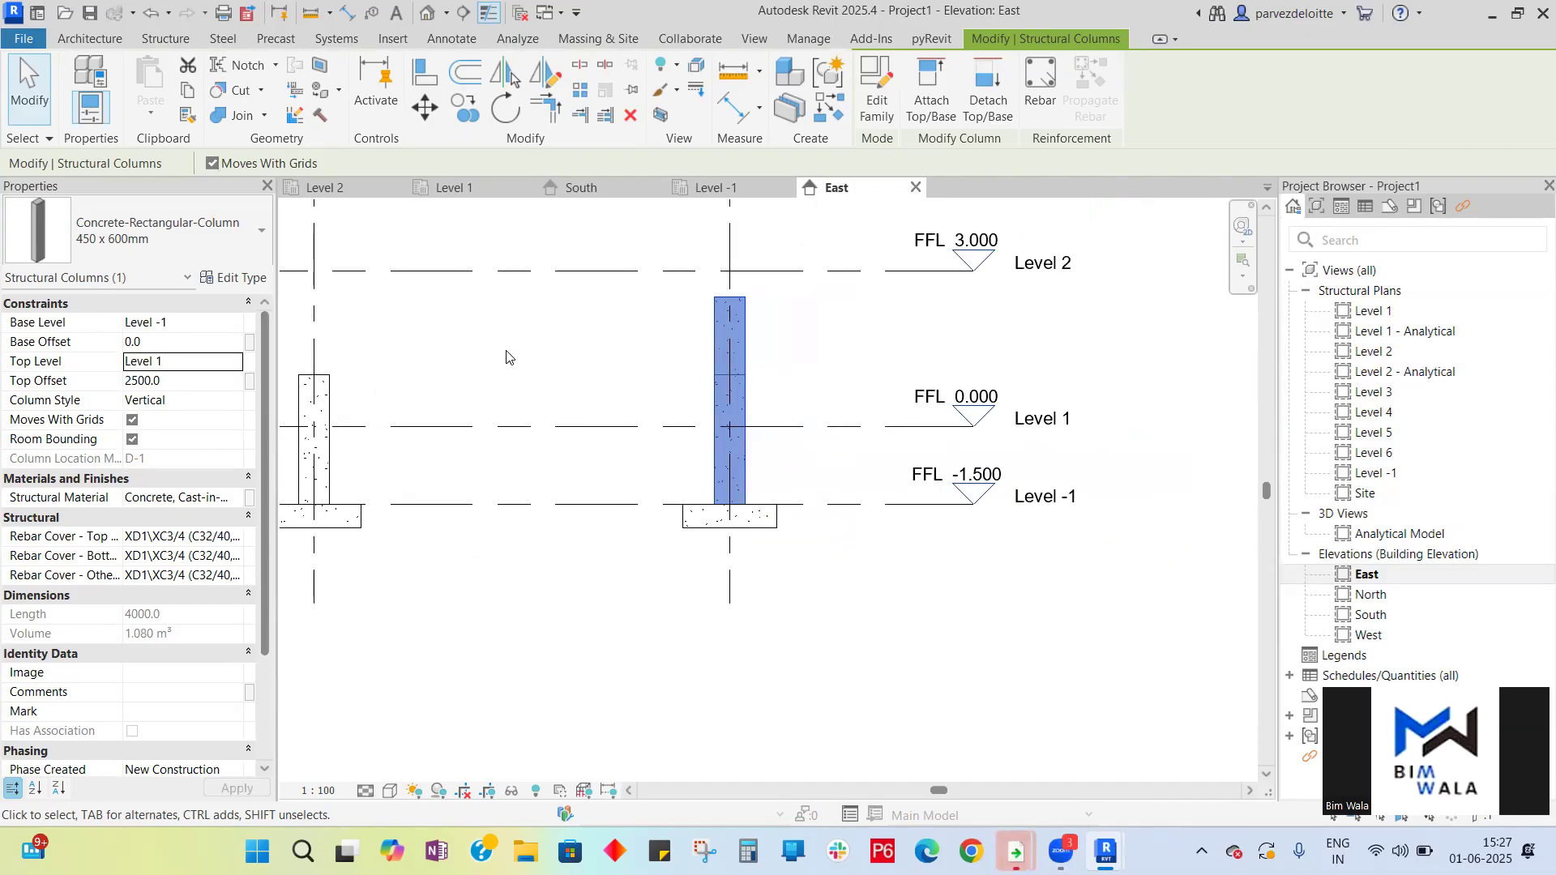
left_click(522, 354)
left_click(733, 397)
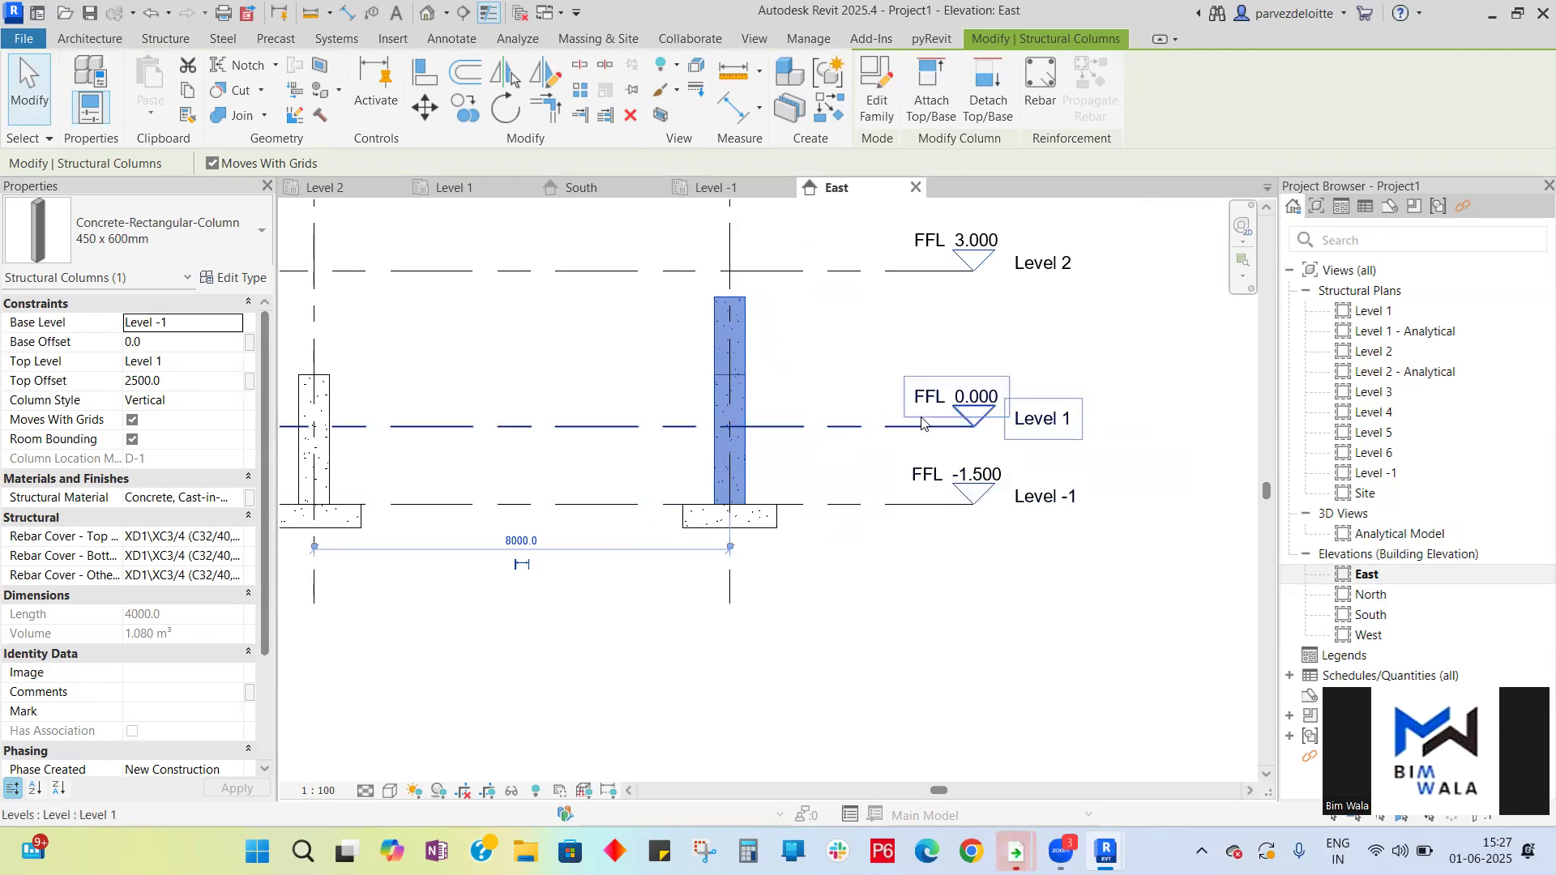
left_click(179, 382)
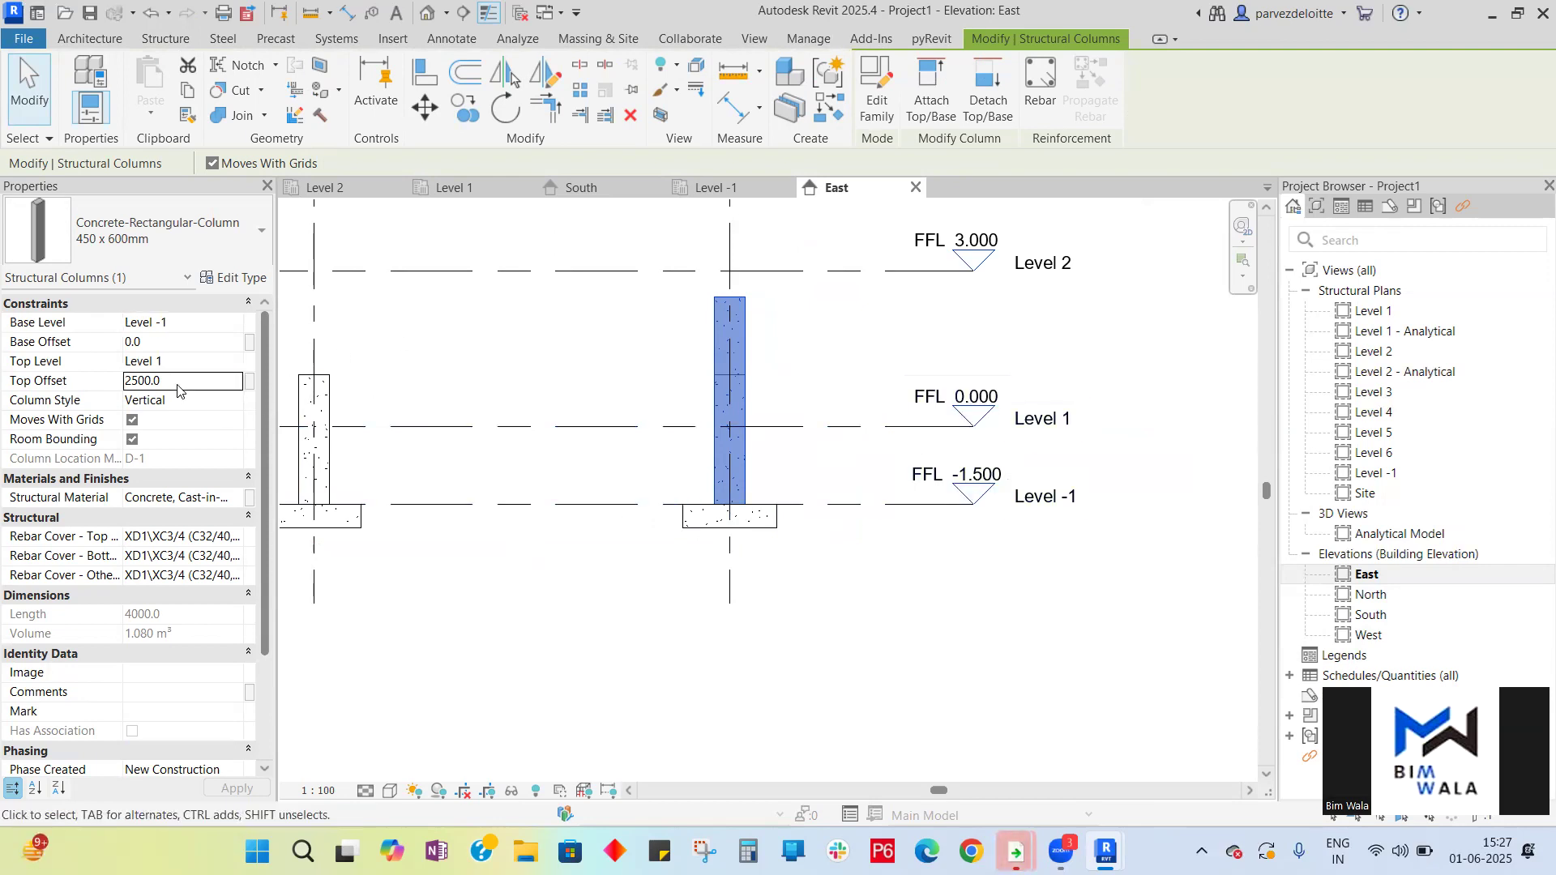
type("0")
key("Return")
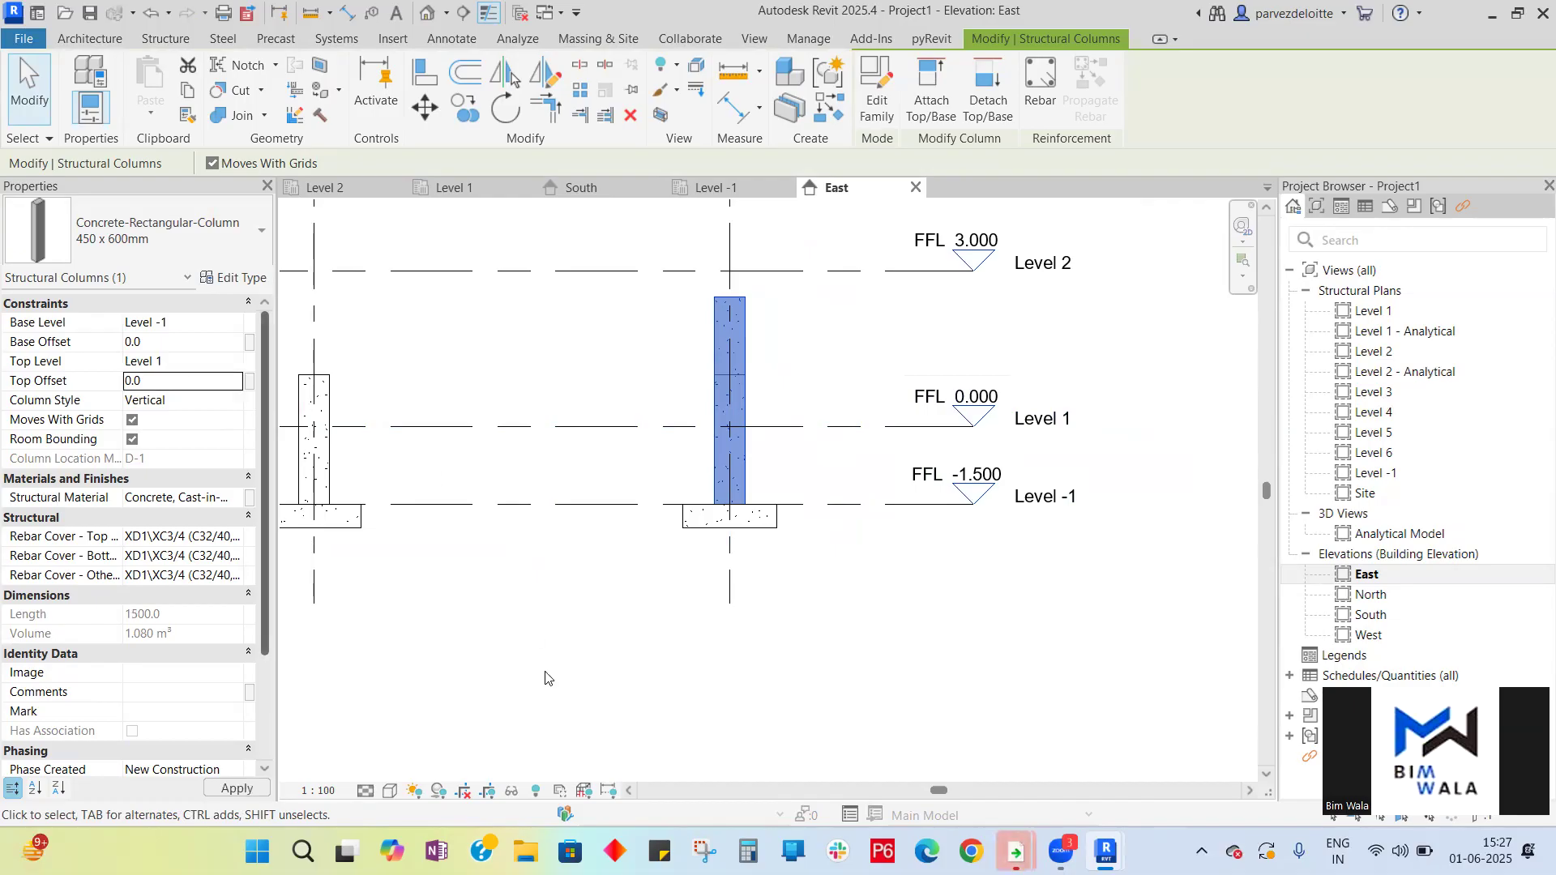
- Reselect the adjusted column to check its properties
left_click(834, 612)
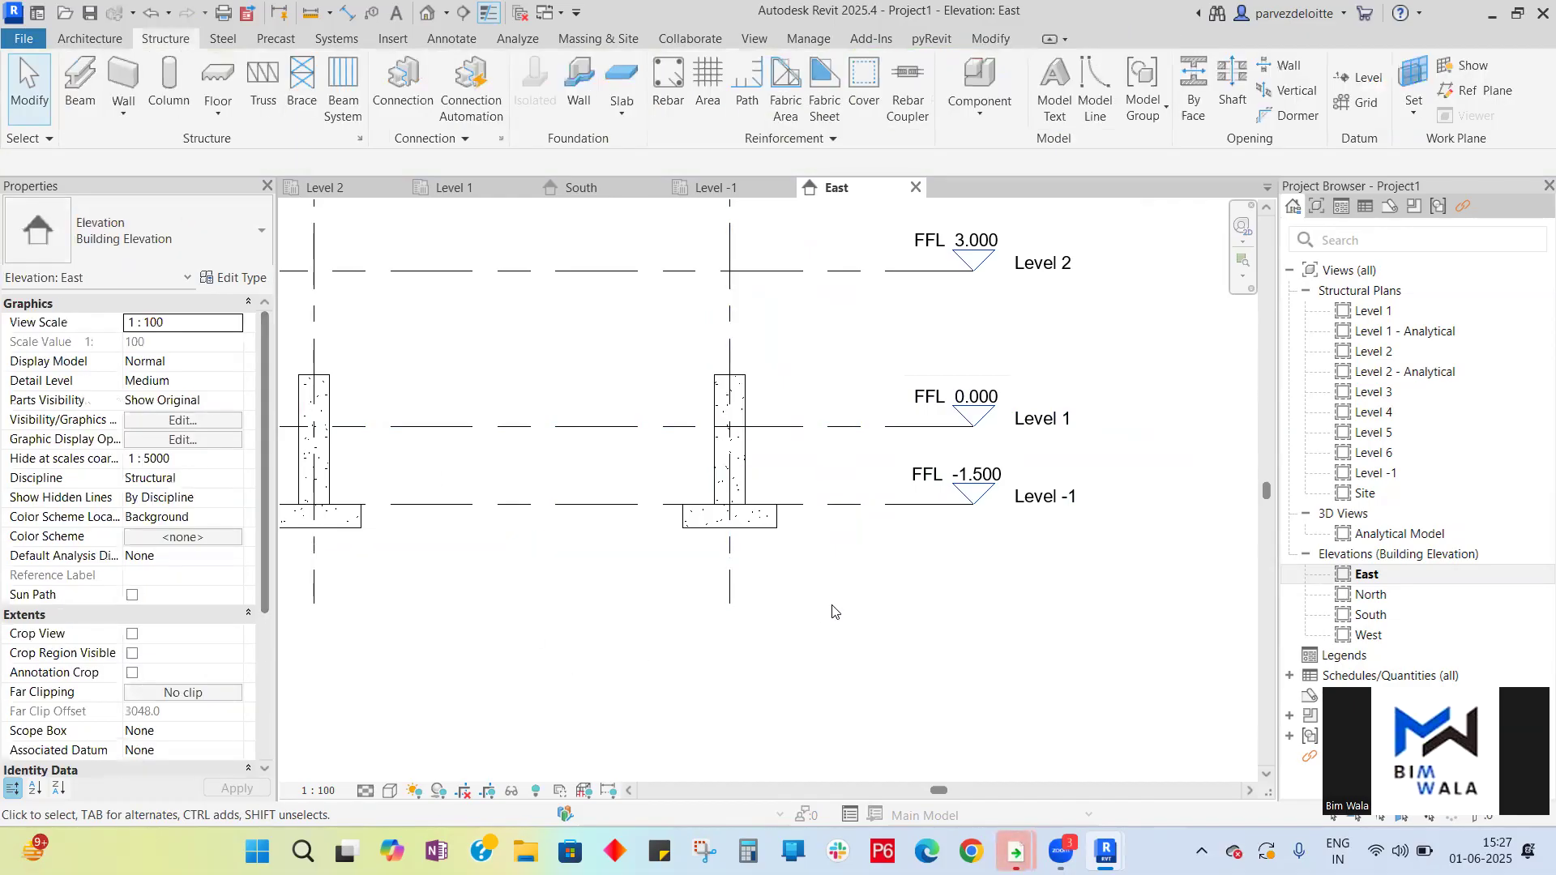
left_click(742, 407)
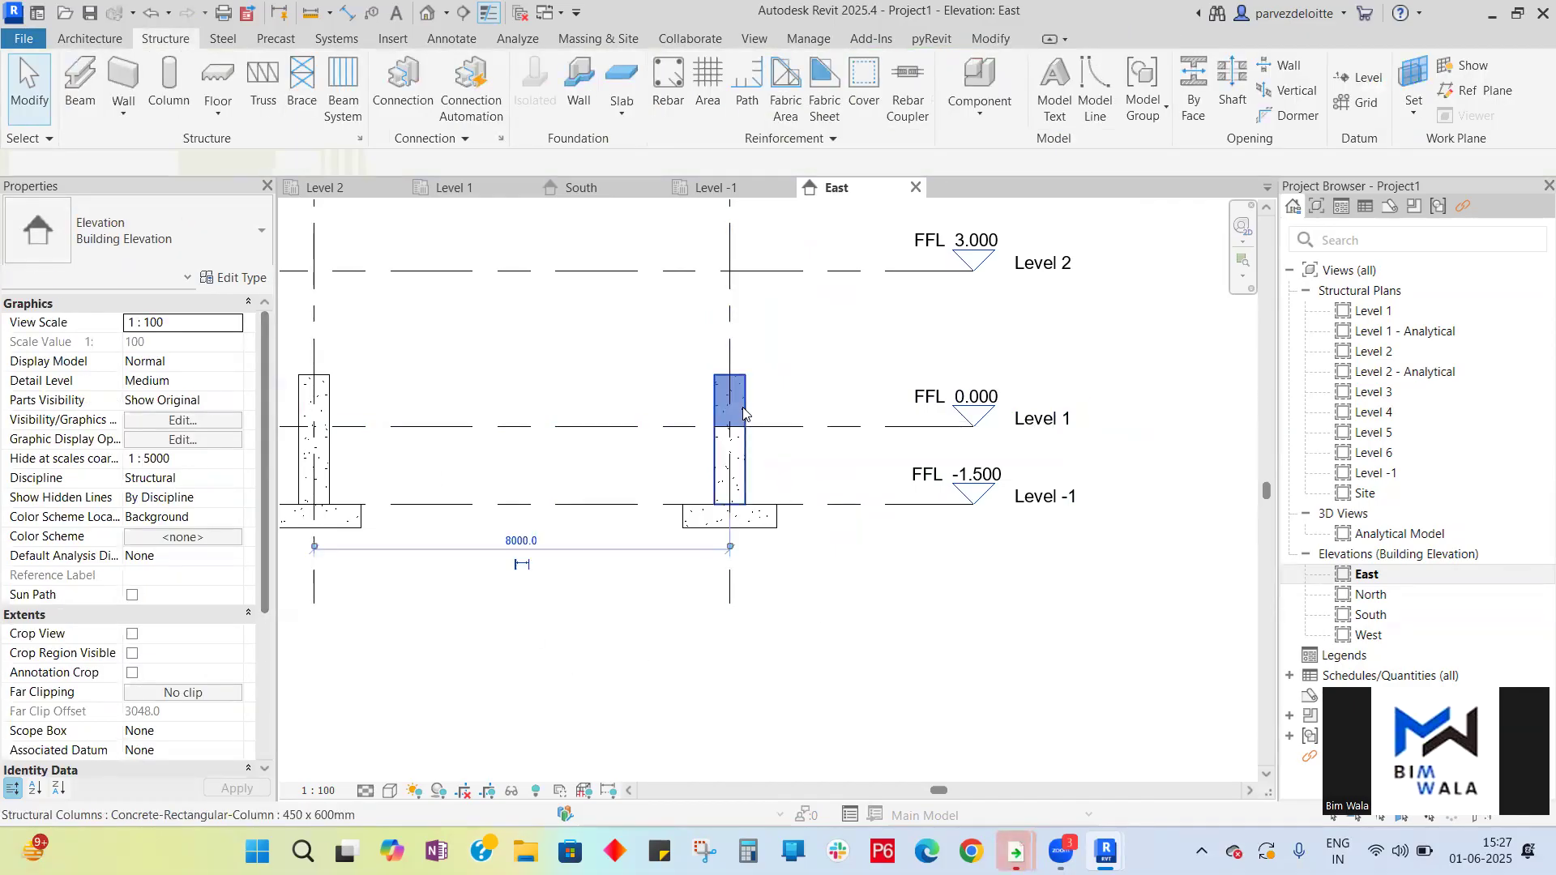
left_click(868, 667)
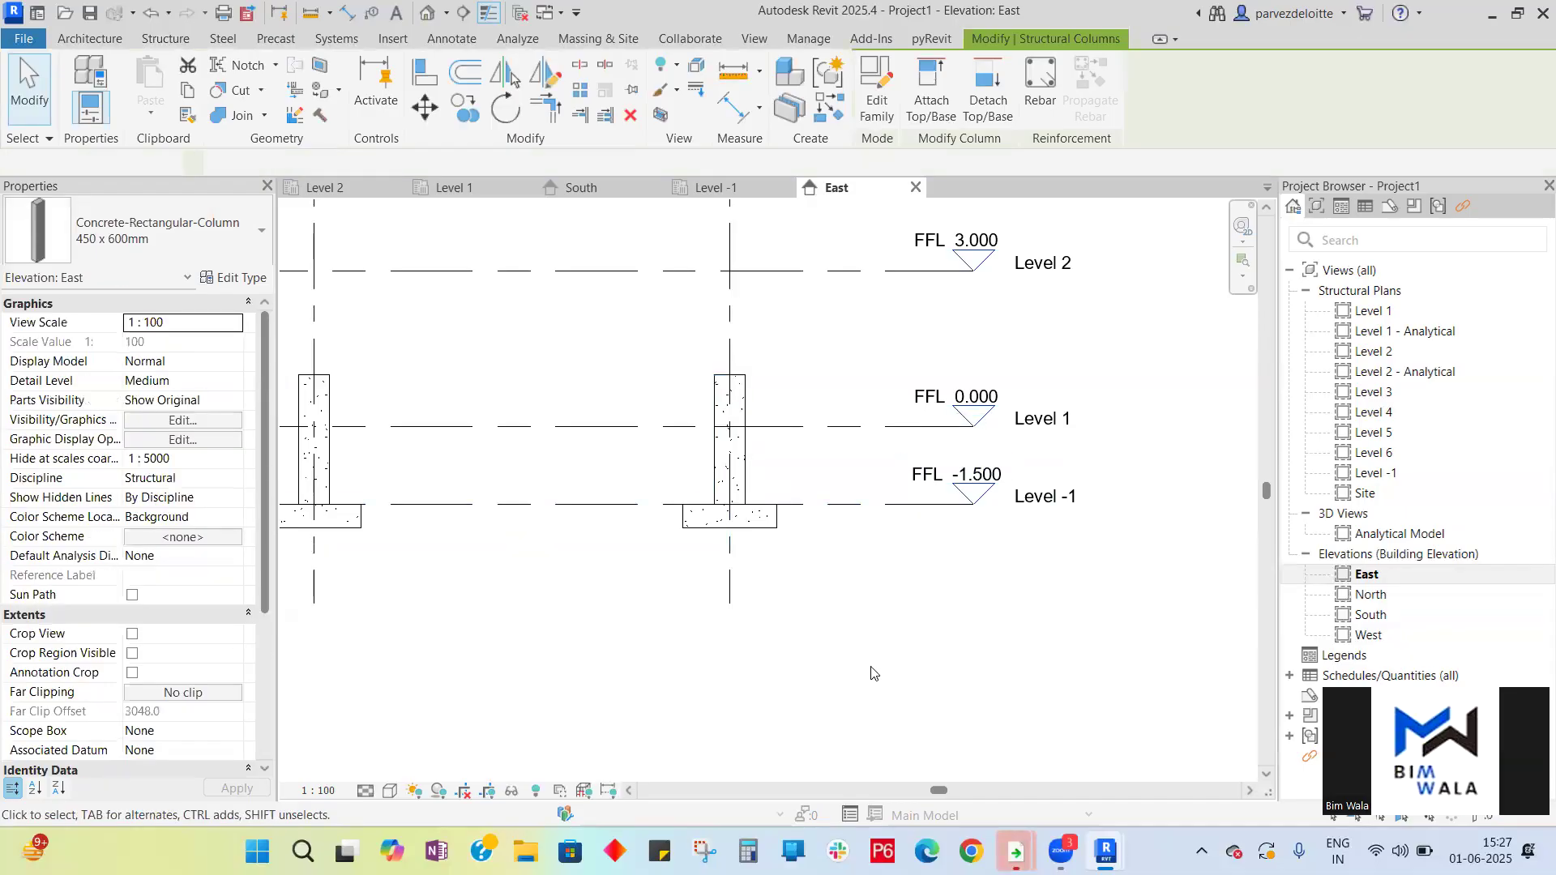
left_click(746, 477)
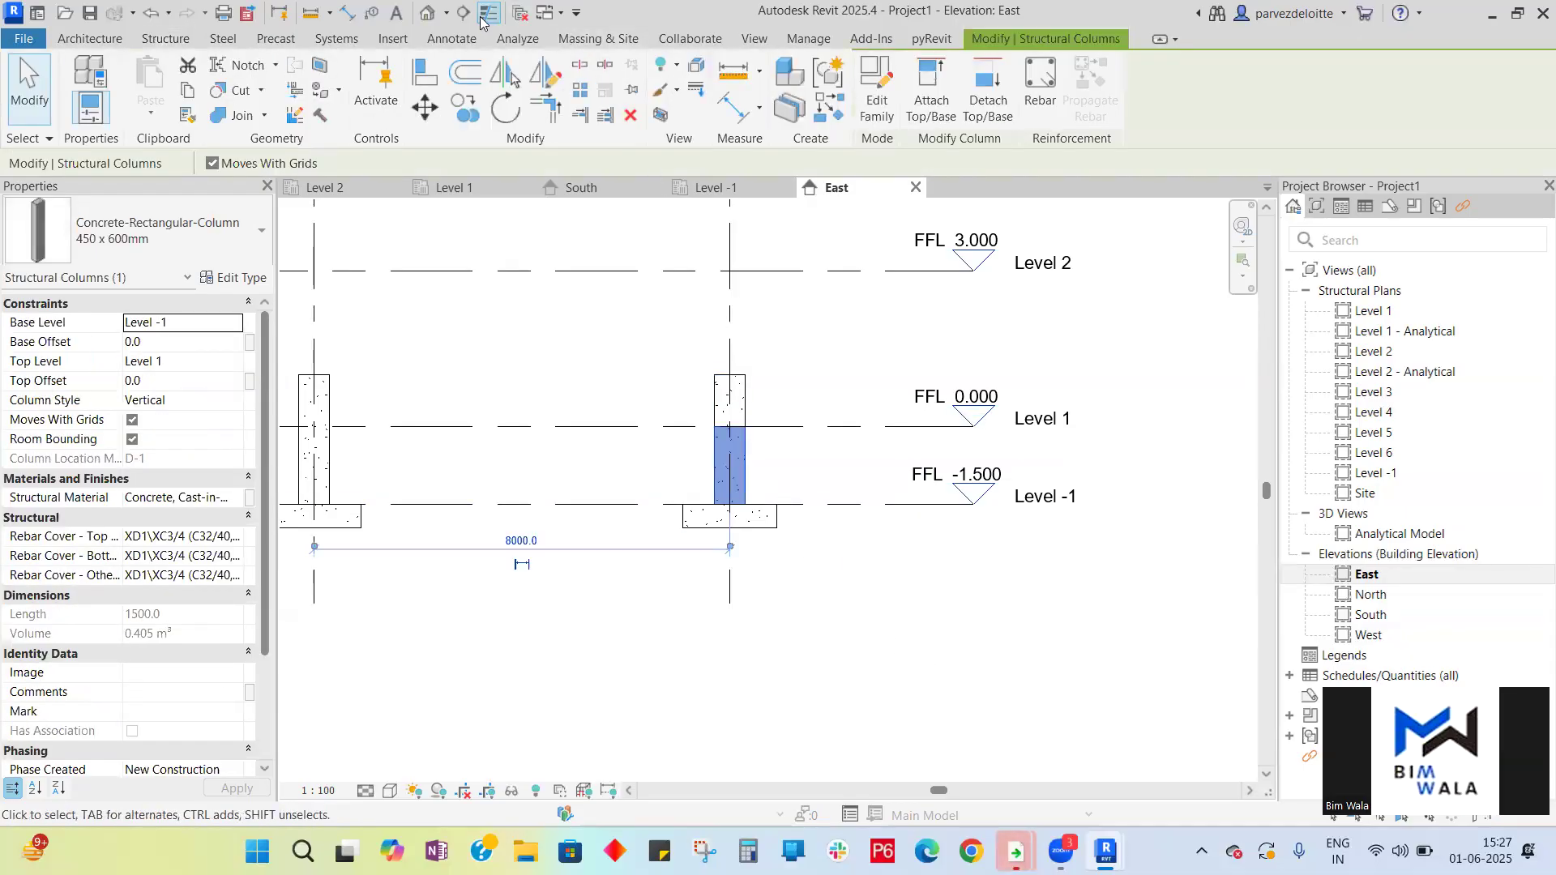
- Open the 3D view and inspect the adjusted column sitting on its footing
left_click(427, 14)
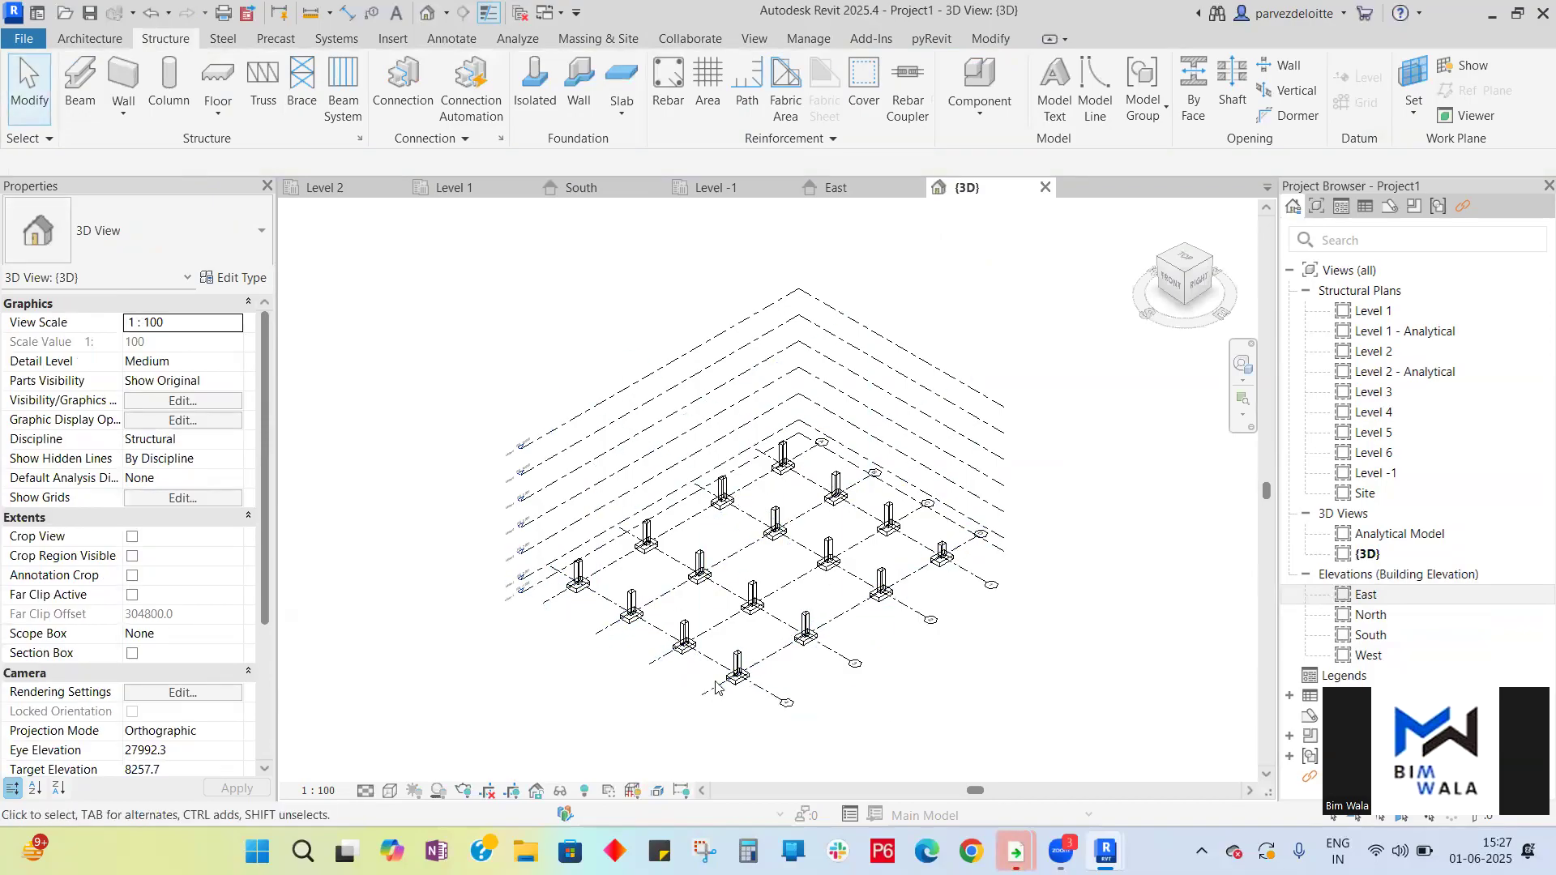
scroll(802, 661, "up", 4)
scroll(999, 543, "down", 3)
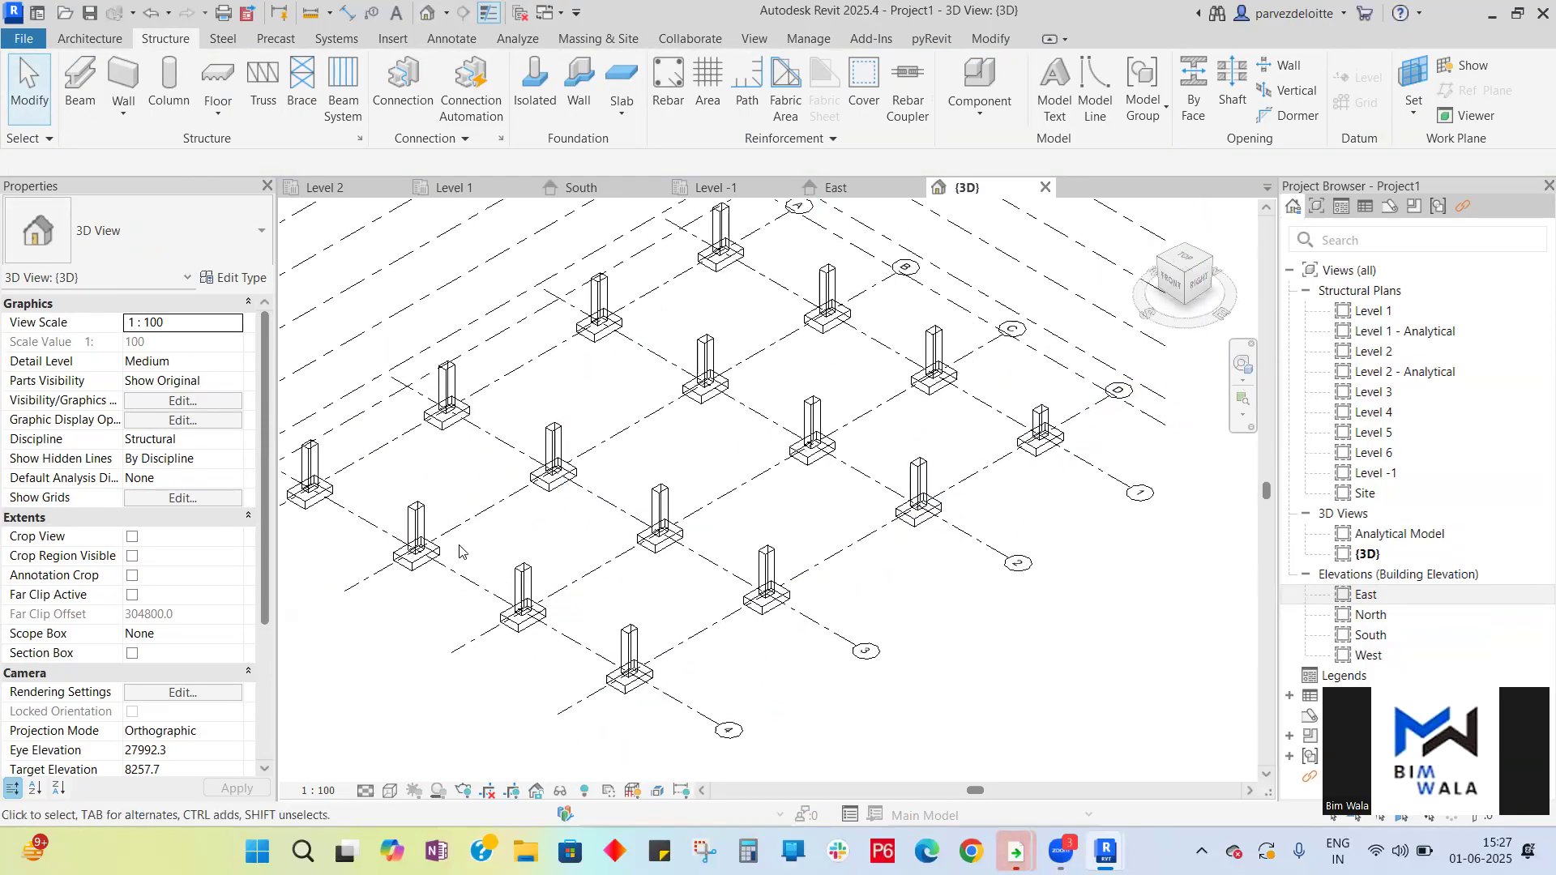
scroll(879, 444, "up", 6)
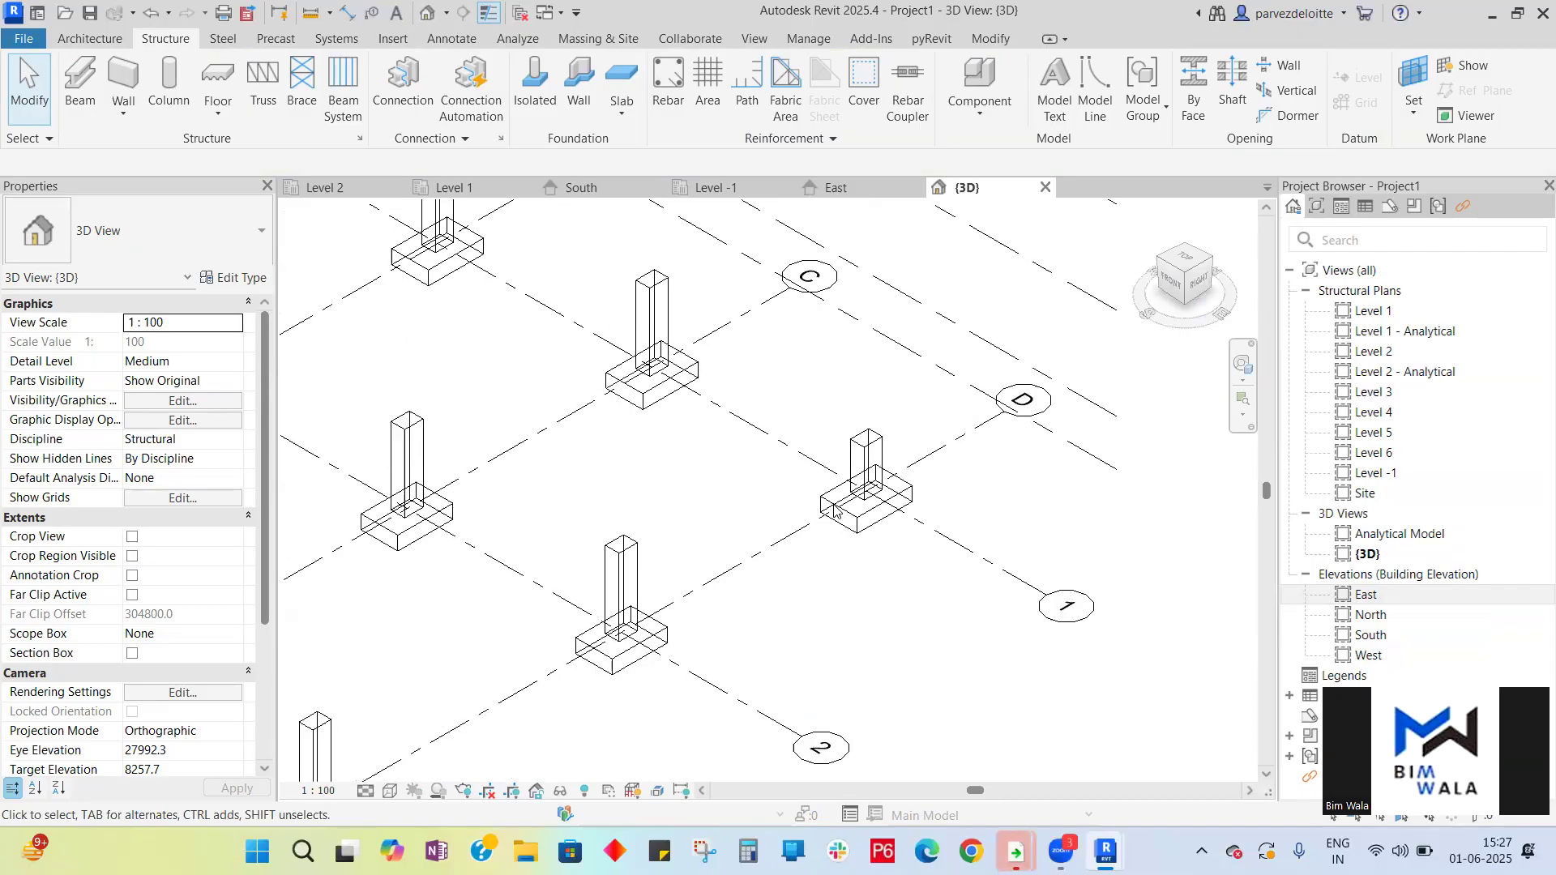
left_click(881, 441)
key("Escape")
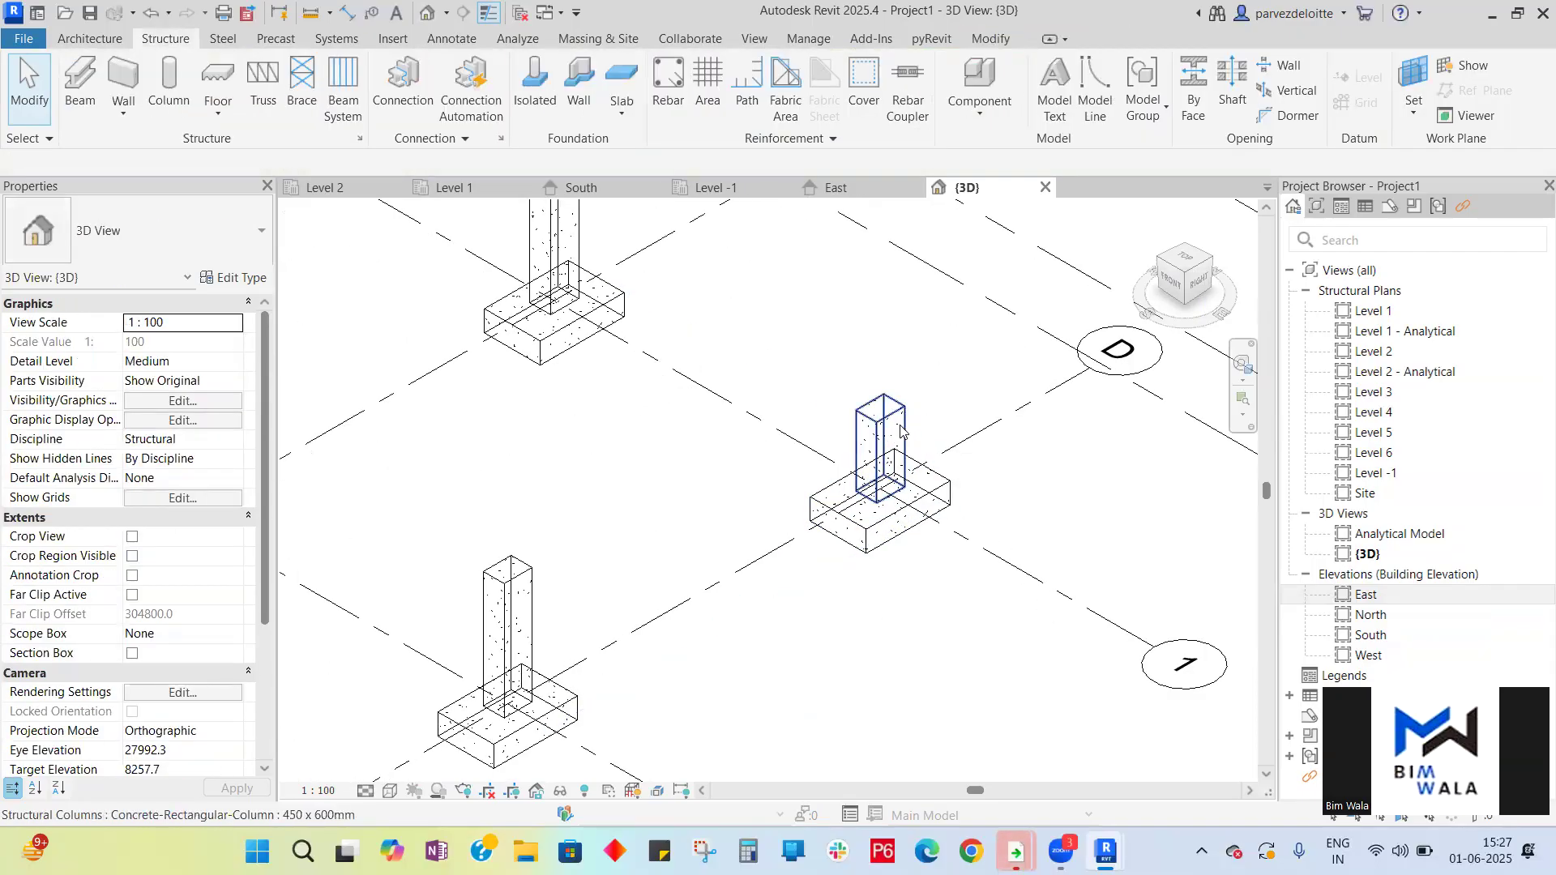
left_click(901, 431)
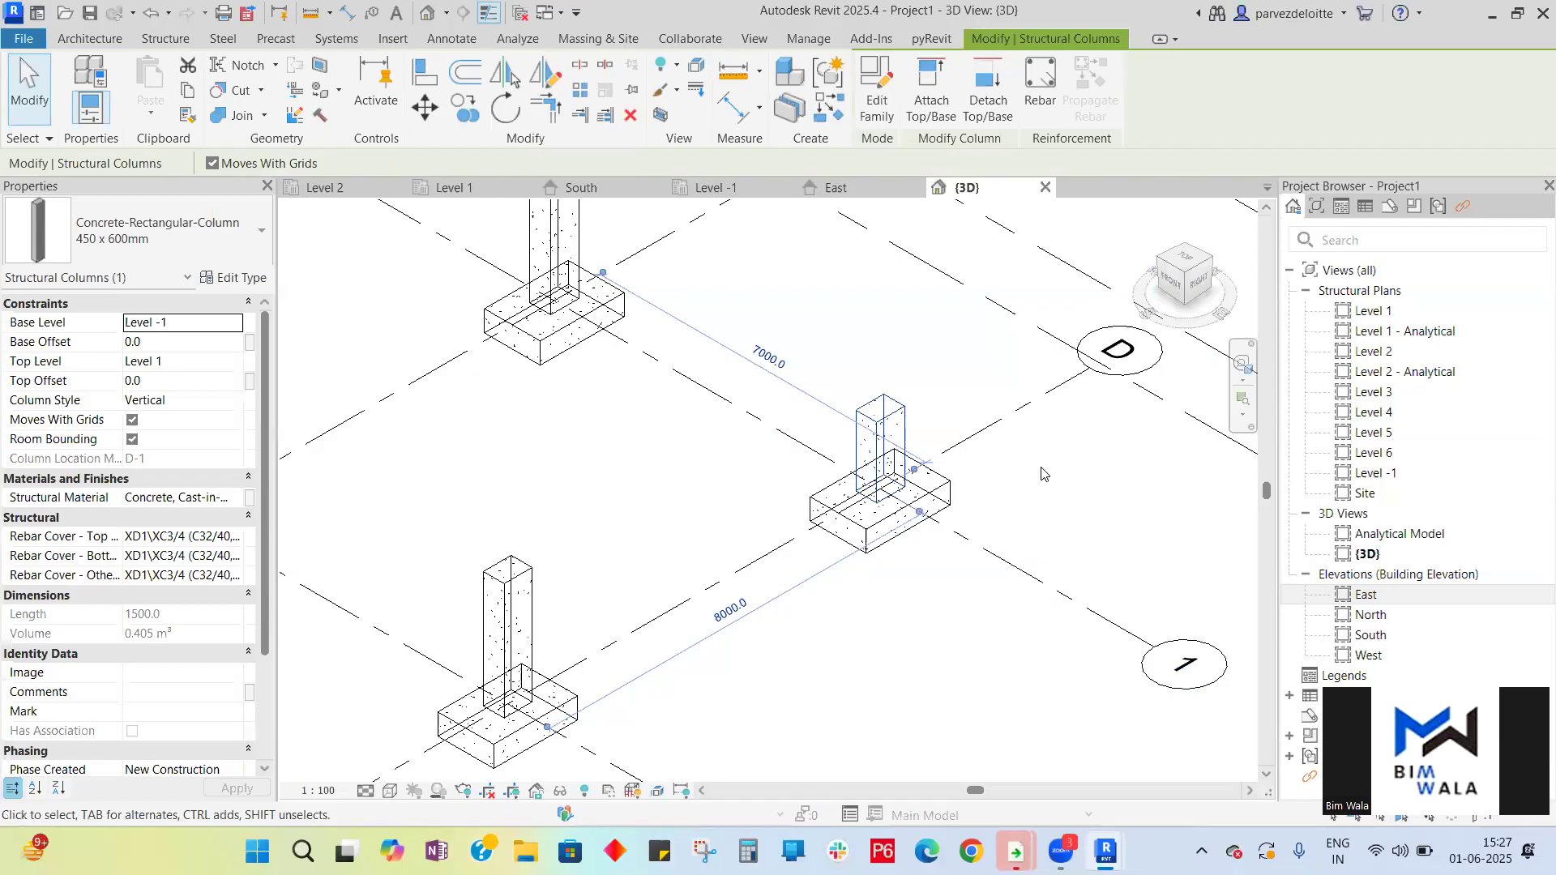
key("Escape")
left_click(881, 441)
key("Escape")
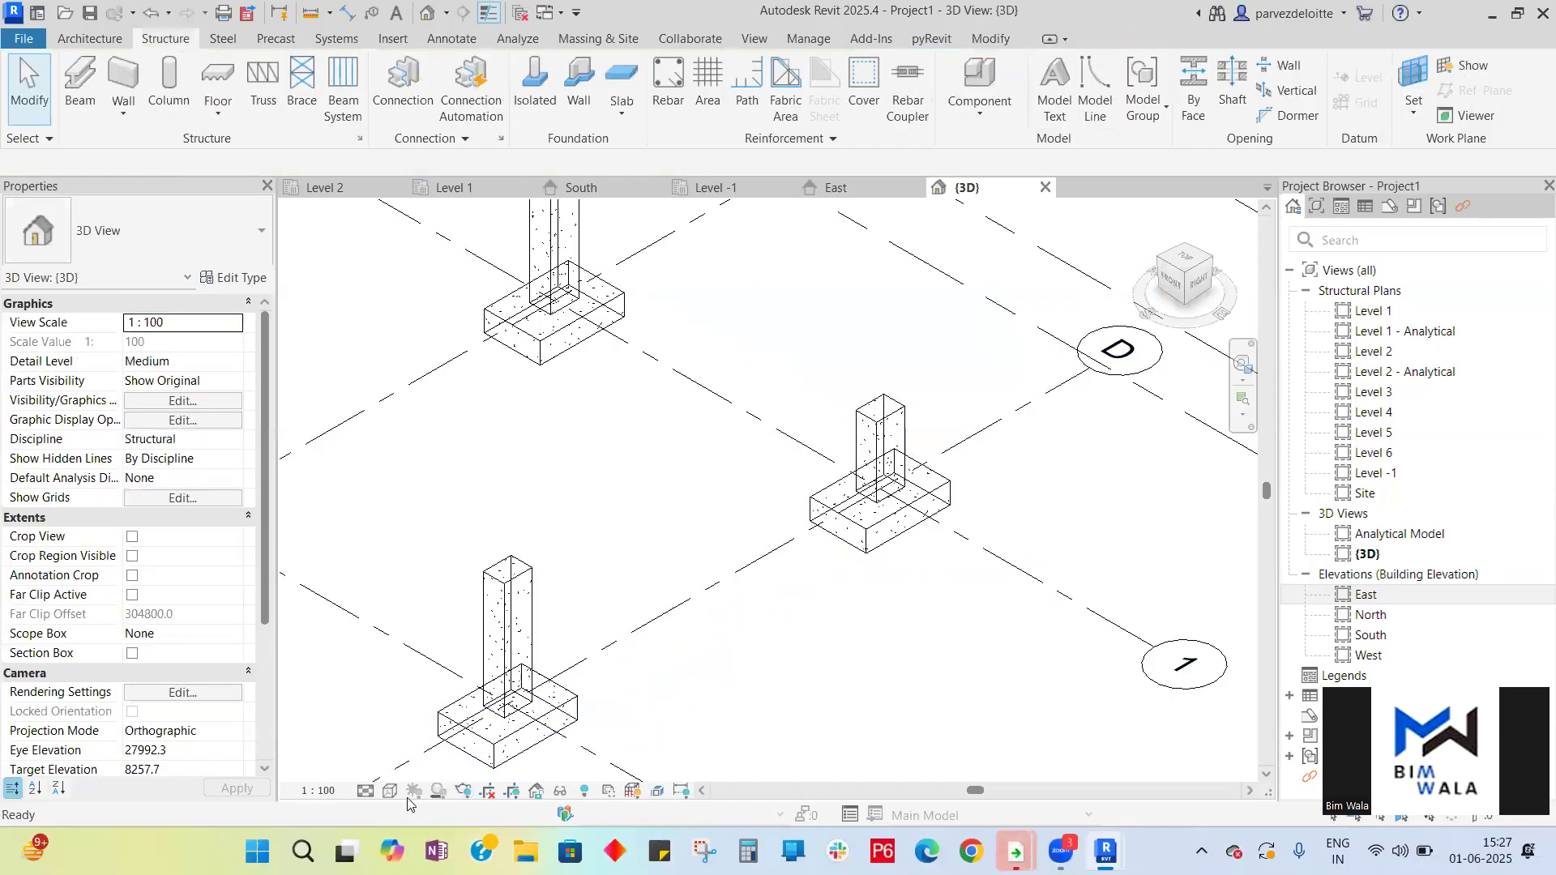
- Switch the 3D view to Fine detail level and a shaded visual style
left_click(366, 790)
left_click(388, 769)
left_click(387, 791)
left_click(551, 705)
scroll(891, 418, "down", 2)
scroll(891, 417, "down", 3)
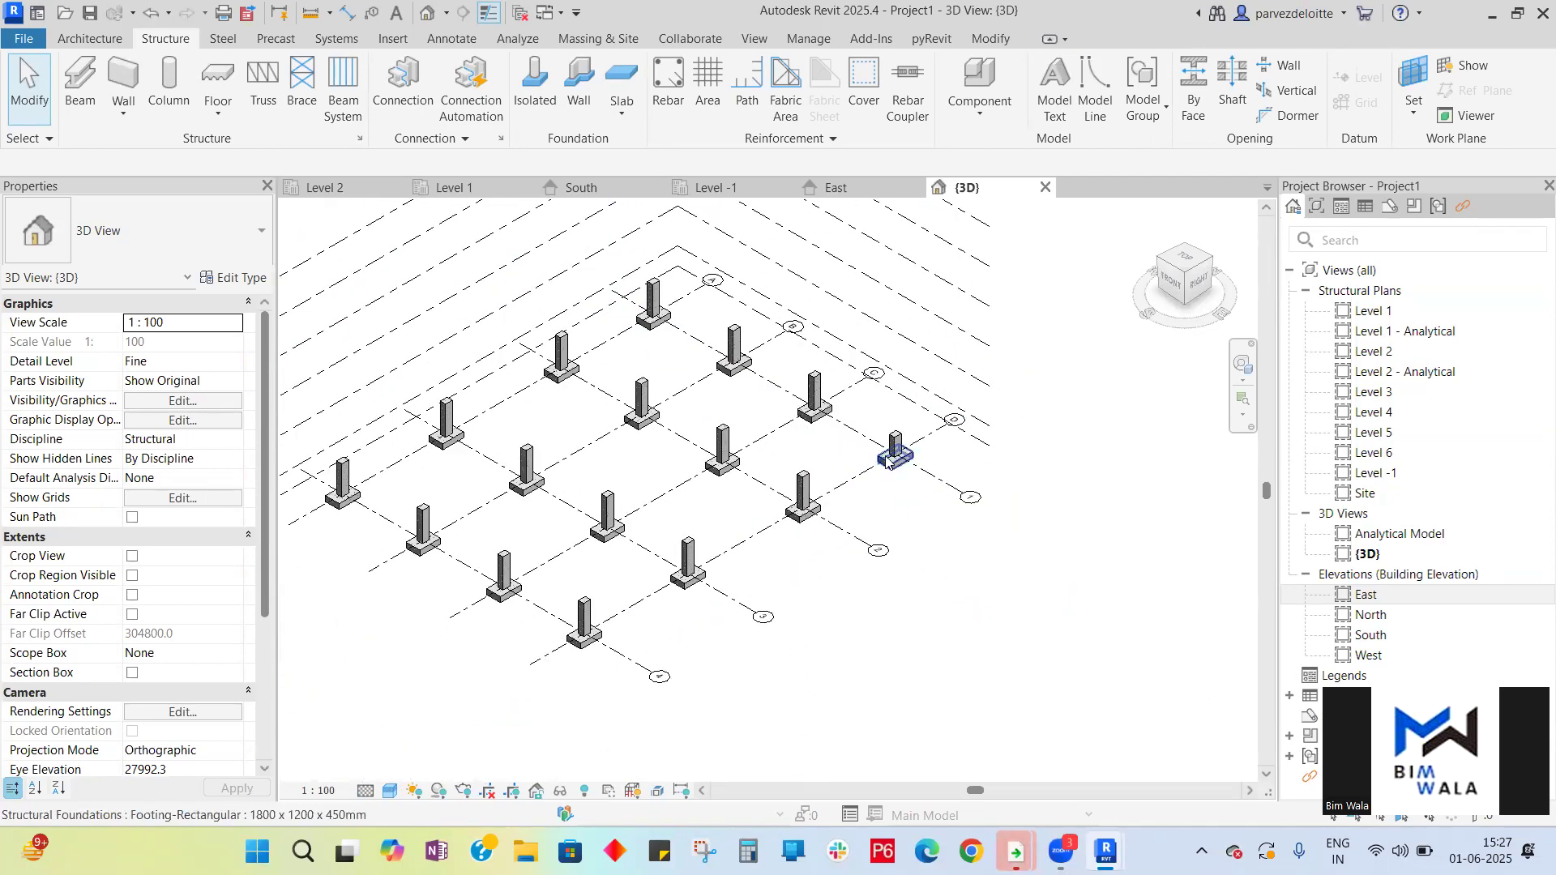
- Compare the adjusted column in the South and East elevations and the 3D view
left_click(588, 187)
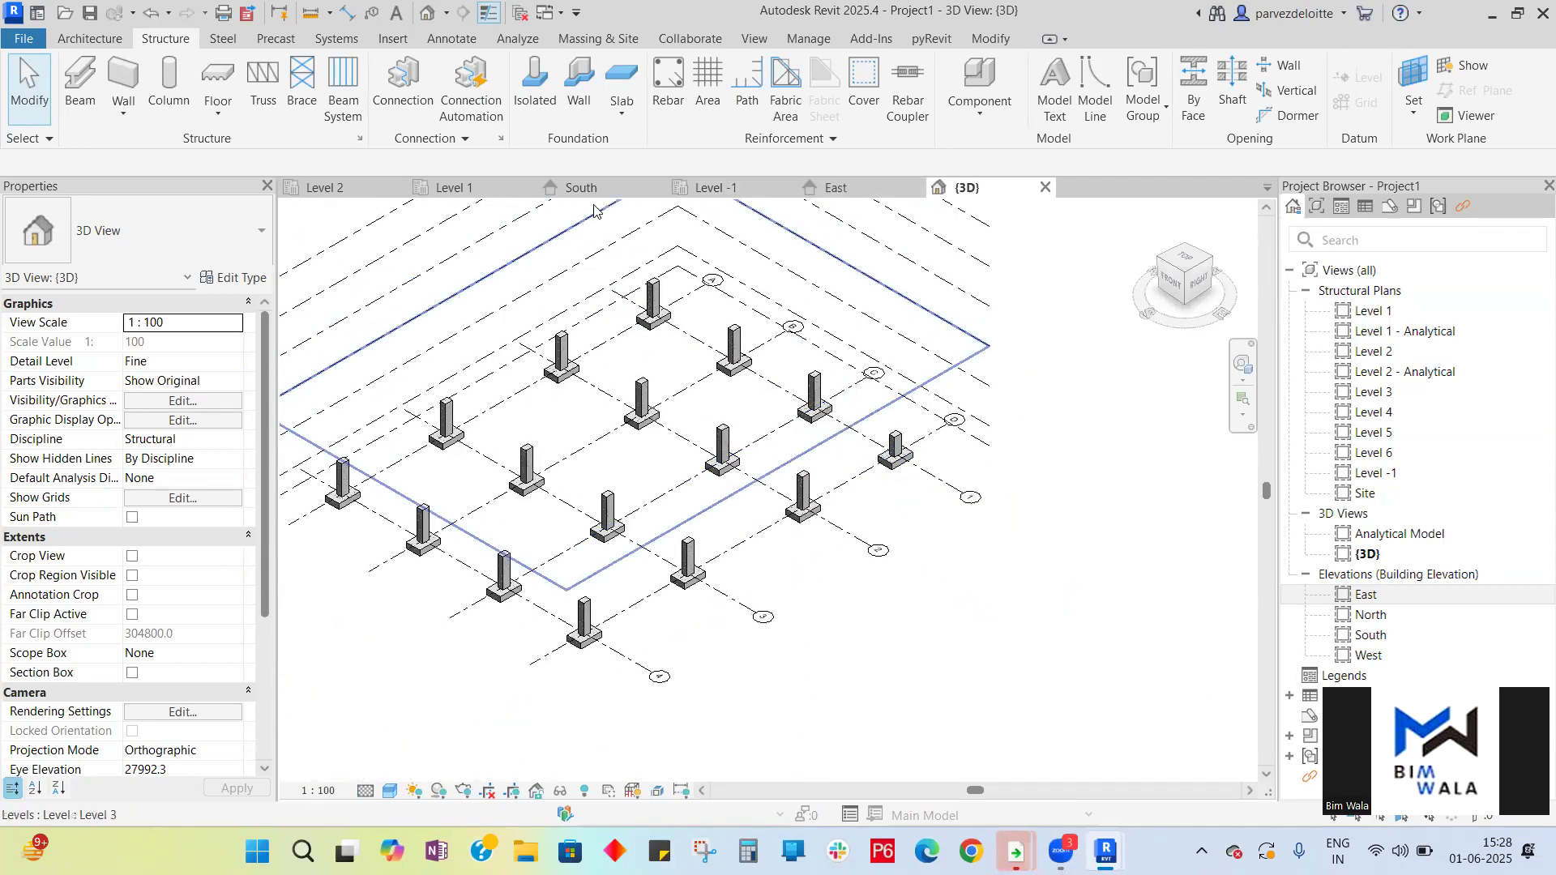
scroll(823, 515, "up", 5)
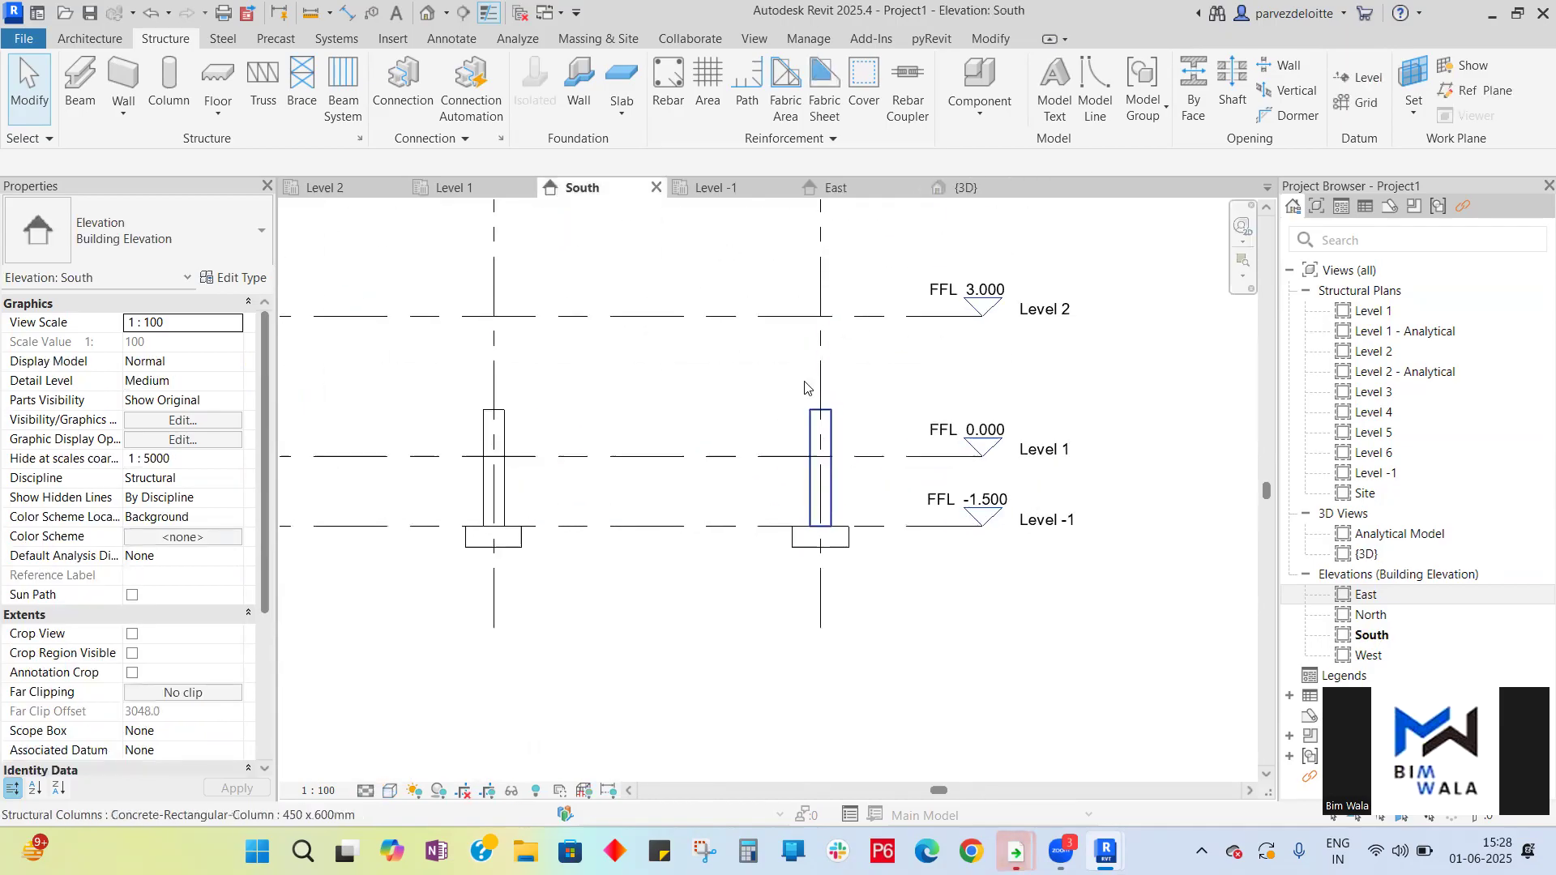
left_click(833, 187)
left_click(731, 466)
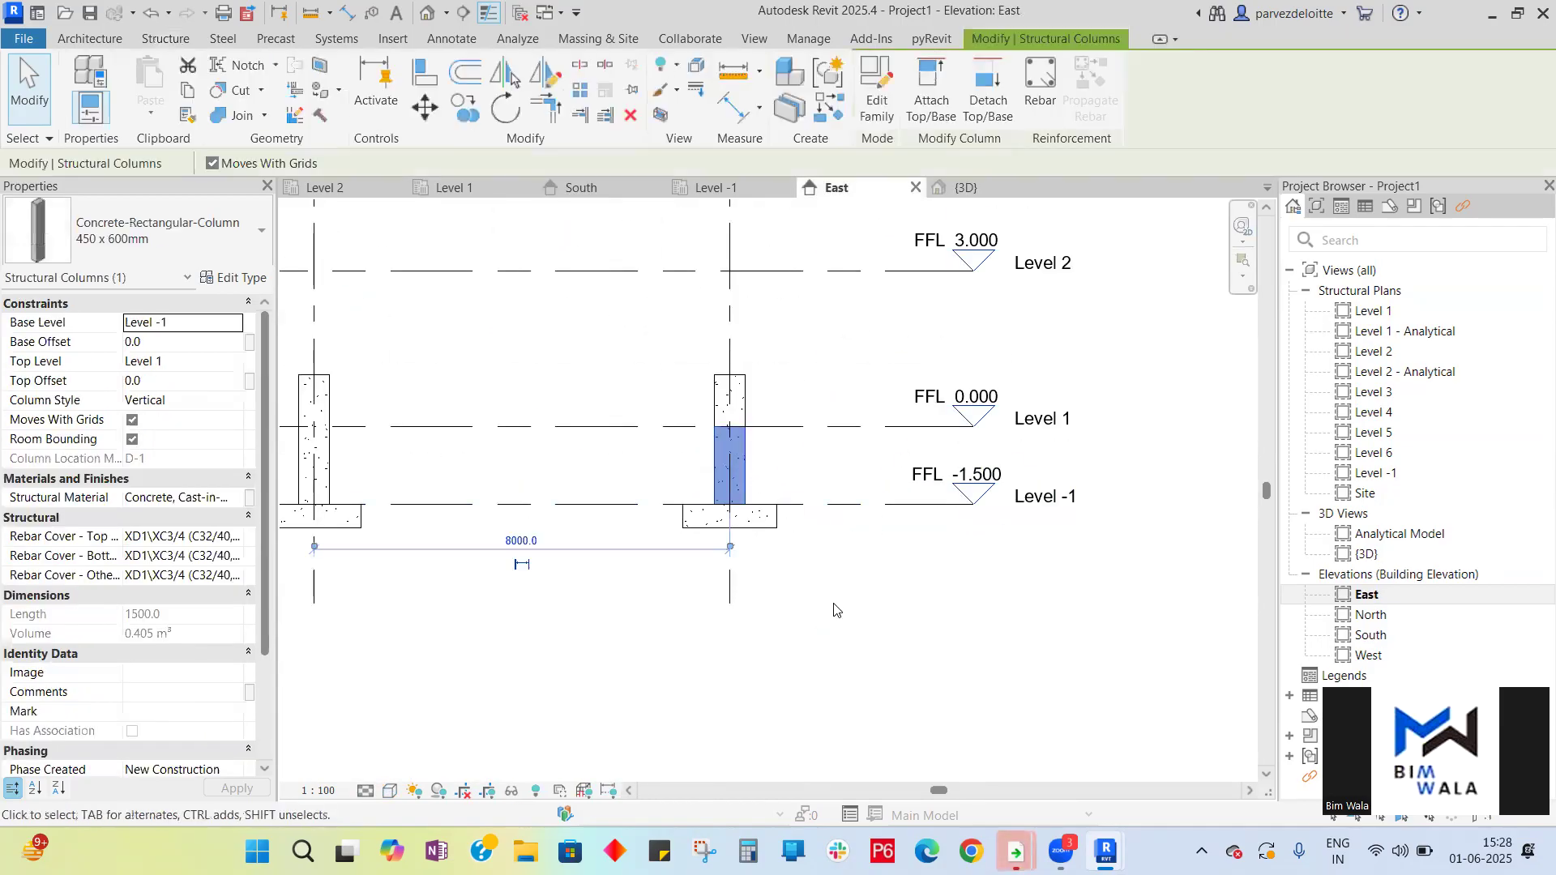
left_click(964, 187)
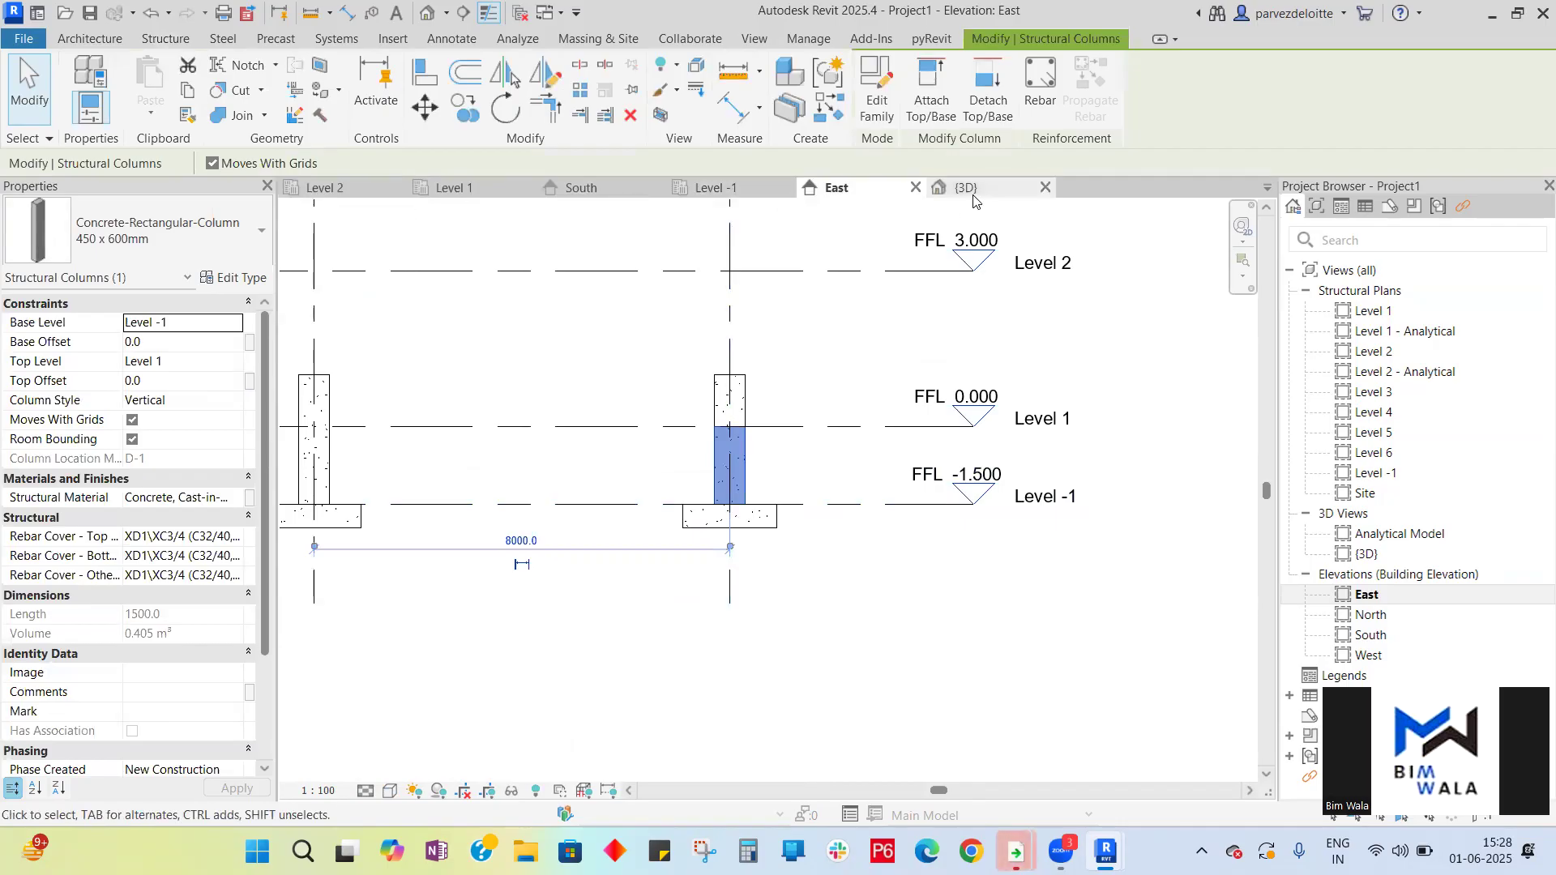
scroll(924, 454, "up", 5)
scroll(891, 454, "down", 4)
scroll(792, 429, "up", 2)
scroll(792, 429, "up", 3)
scroll(791, 430, "down", 5)
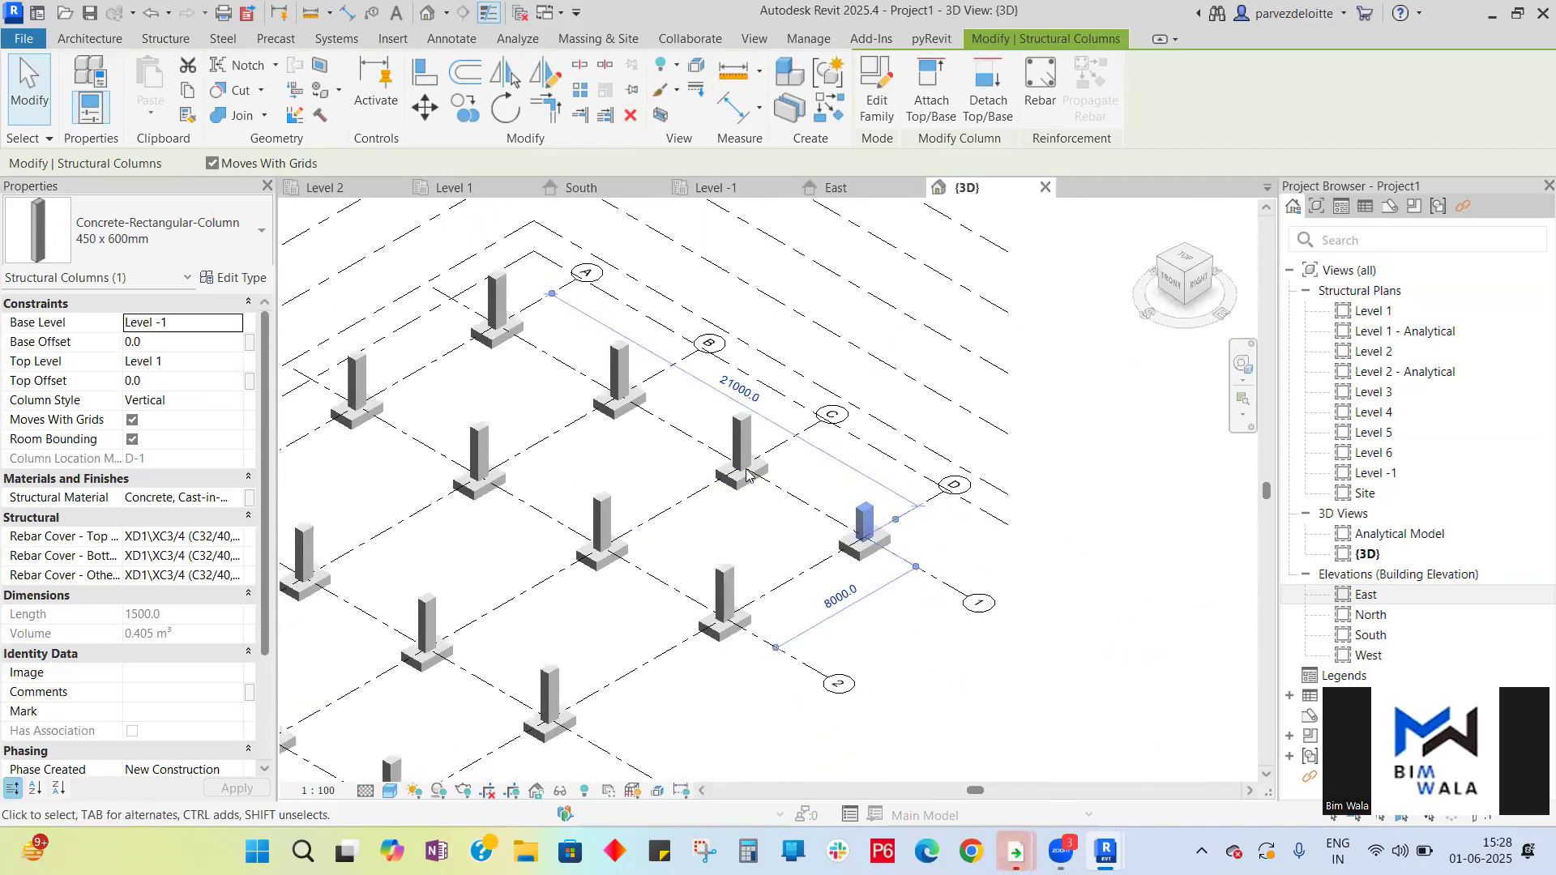
scroll(985, 564, "up", 1)
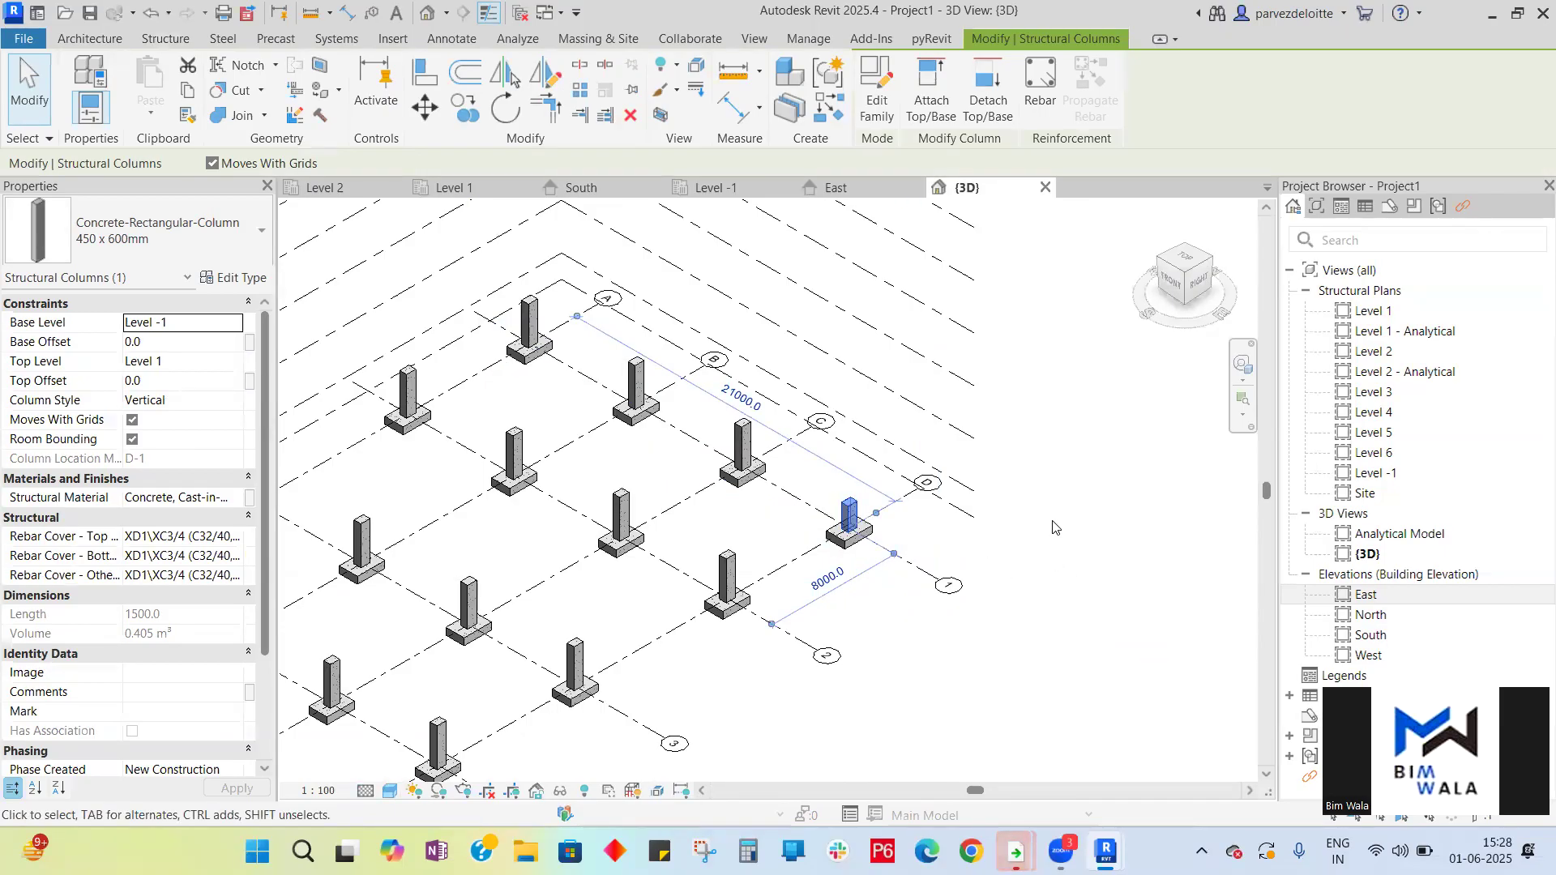
- Undo the 3D view's detail level and visual style changes
key("ctrl+z")
key("ctrl+z")
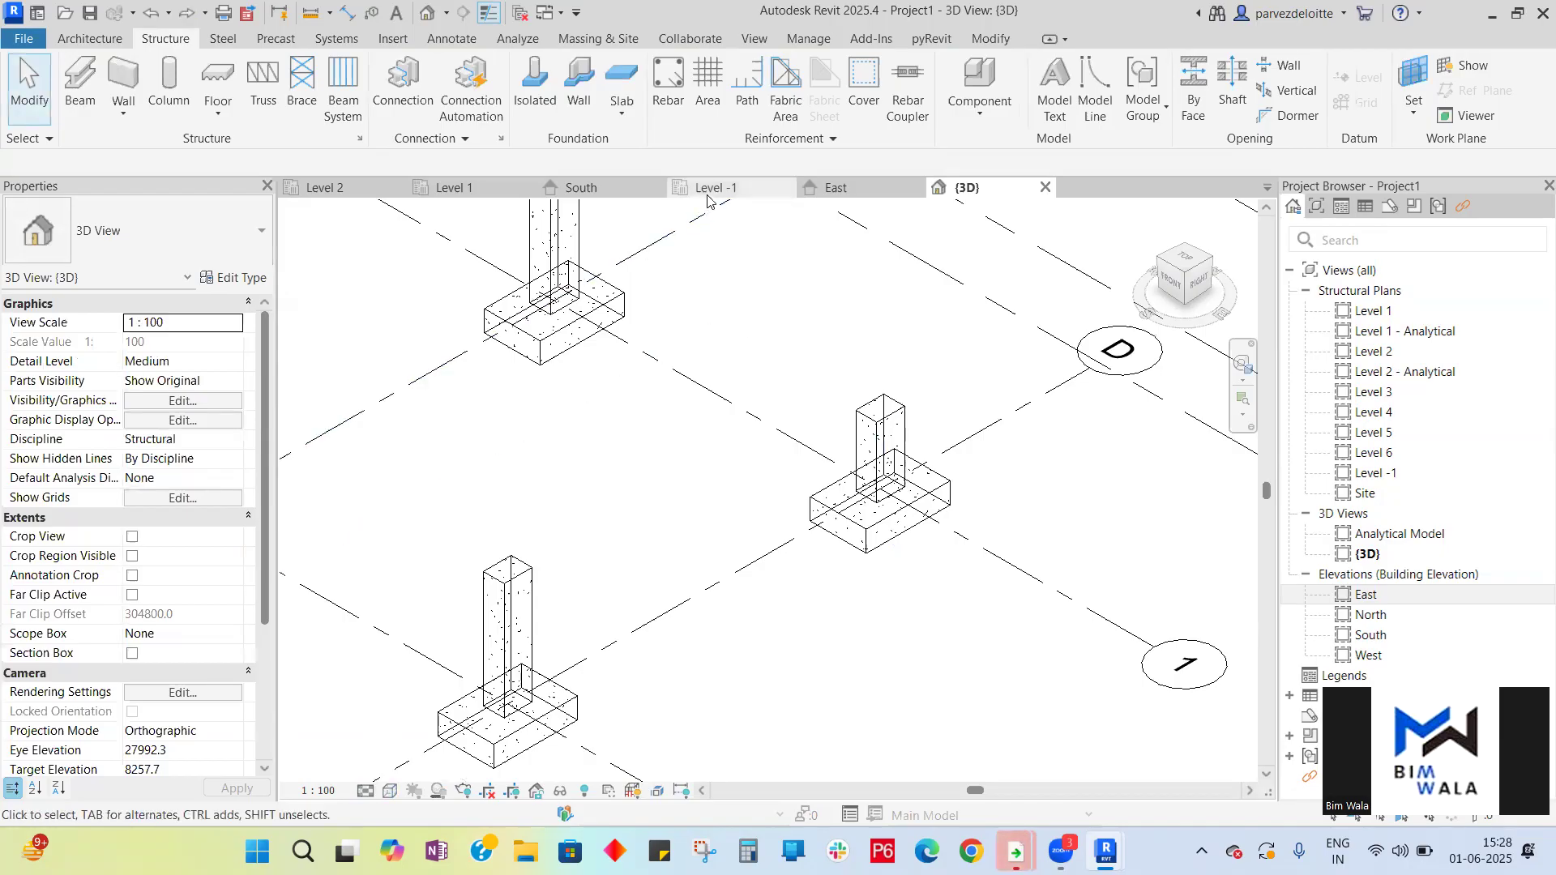
- In the East elevation, select all instances of the 450 x 600mm column in the entire project
left_click(836, 187)
scroll(986, 468, "down", 5)
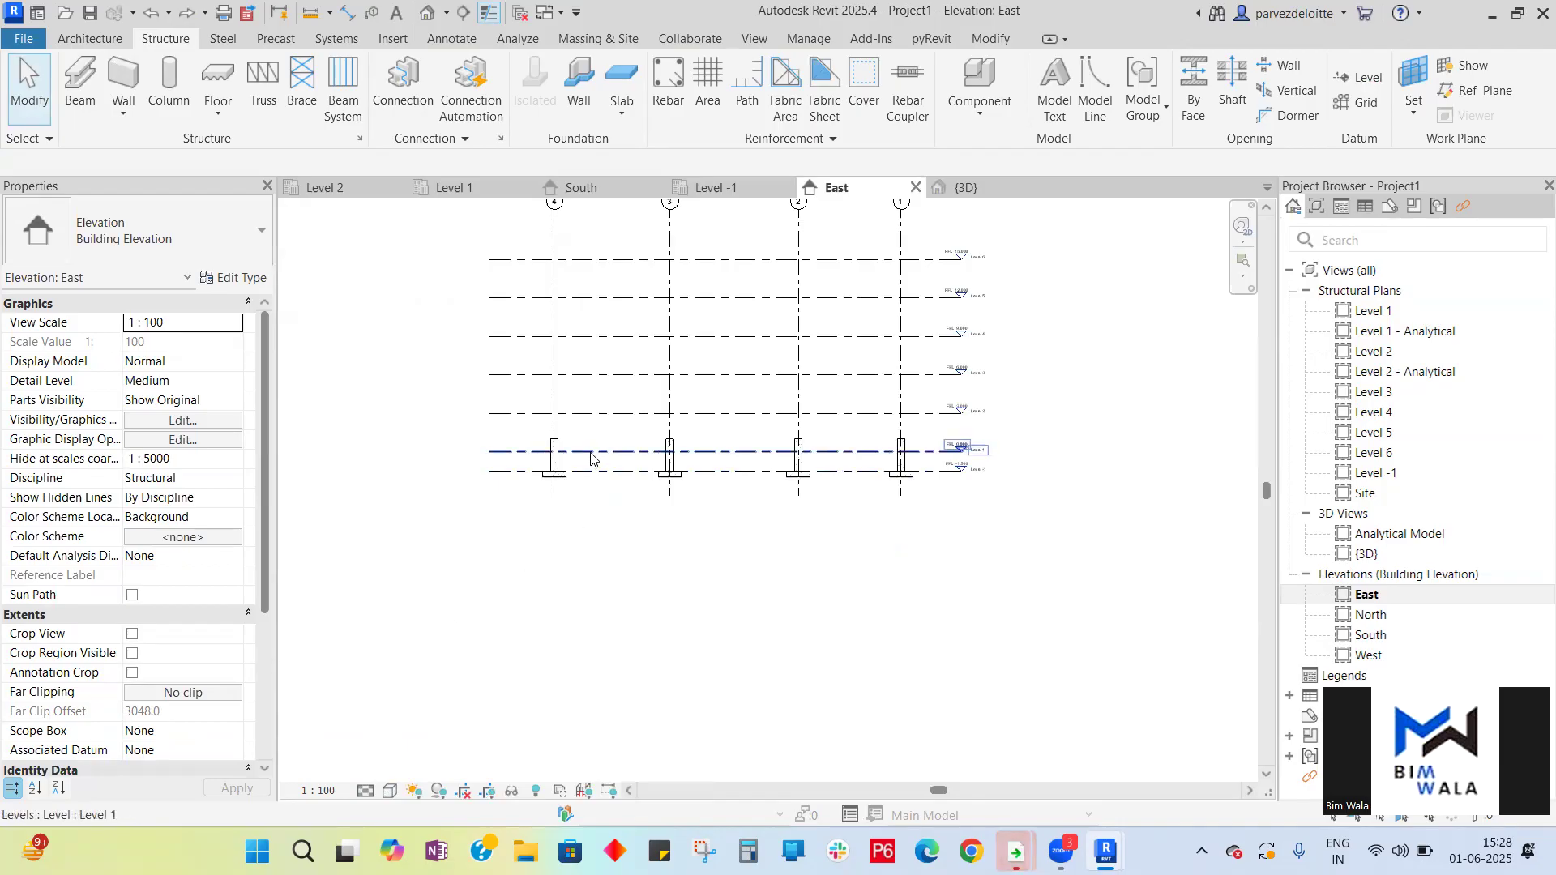
scroll(563, 472, "up", 6)
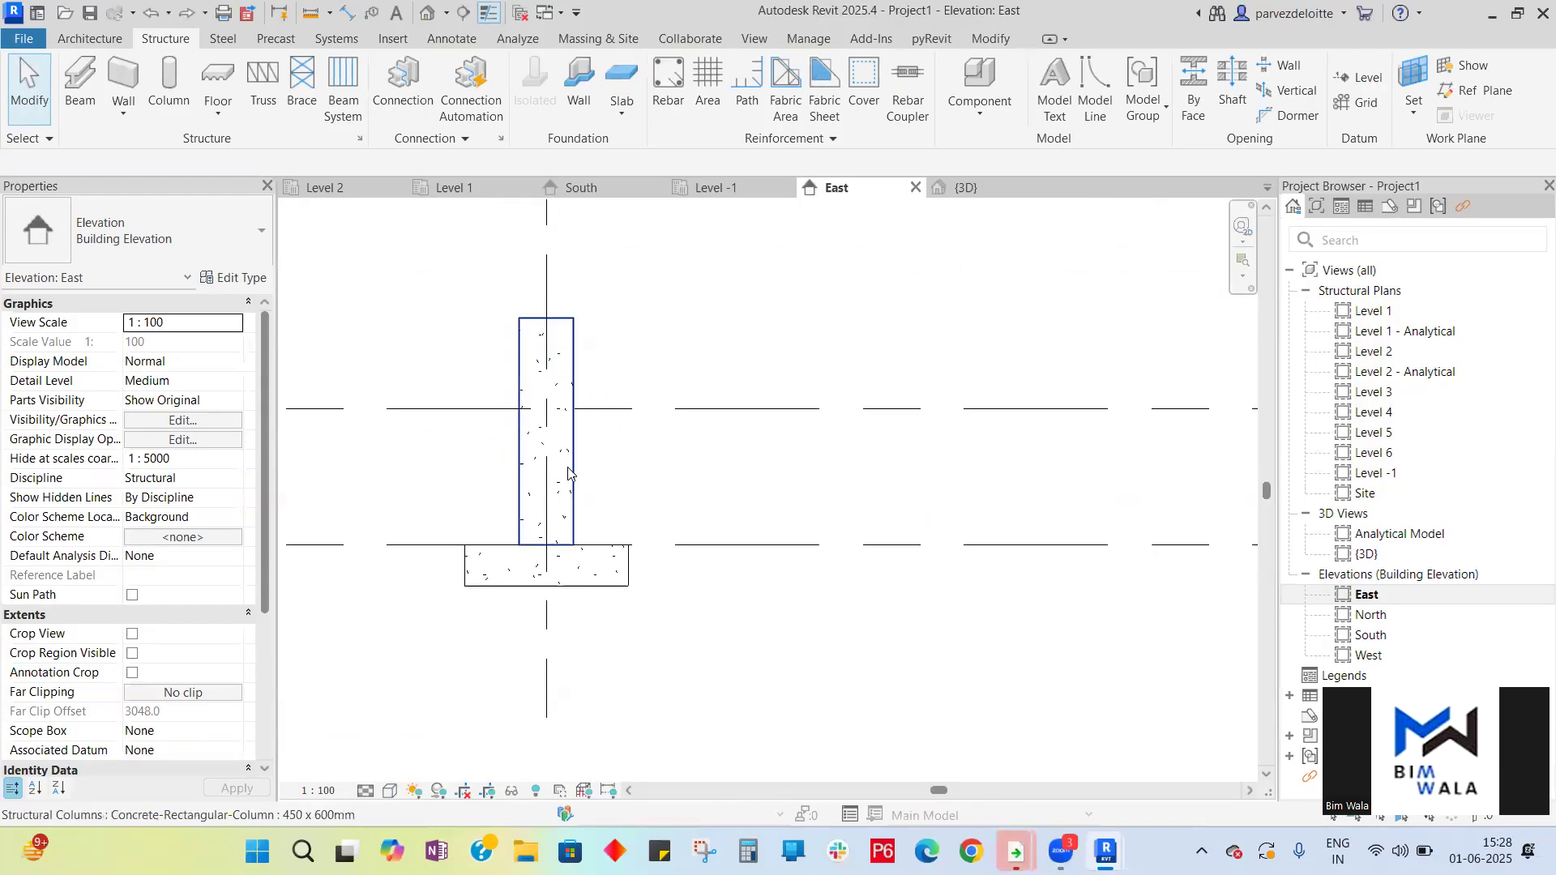
left_click(567, 468)
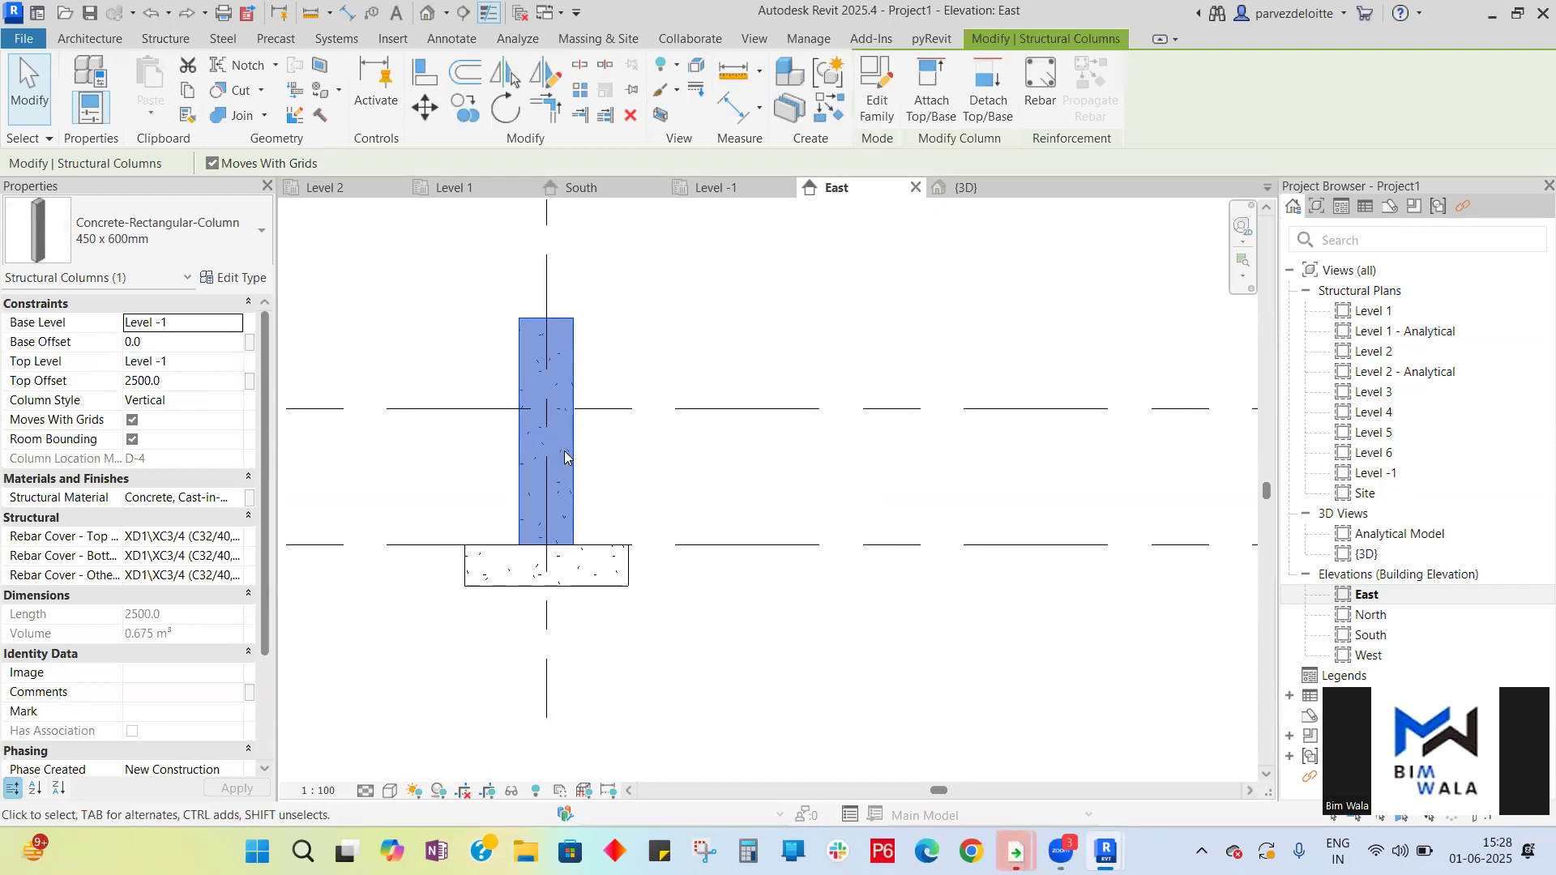
right_click(564, 456)
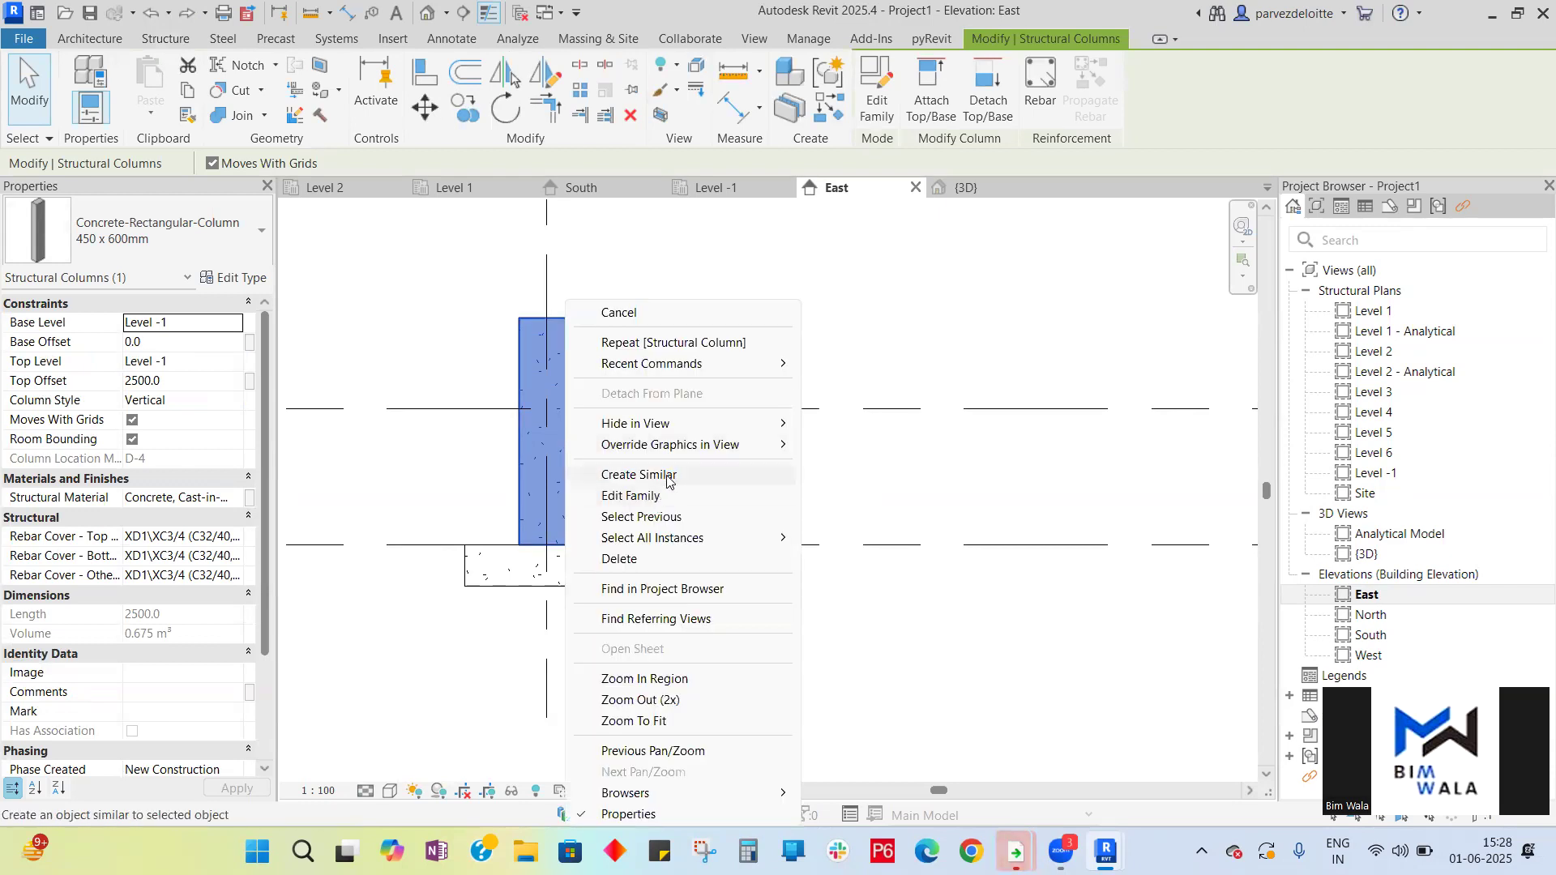
mouse_move(694, 537)
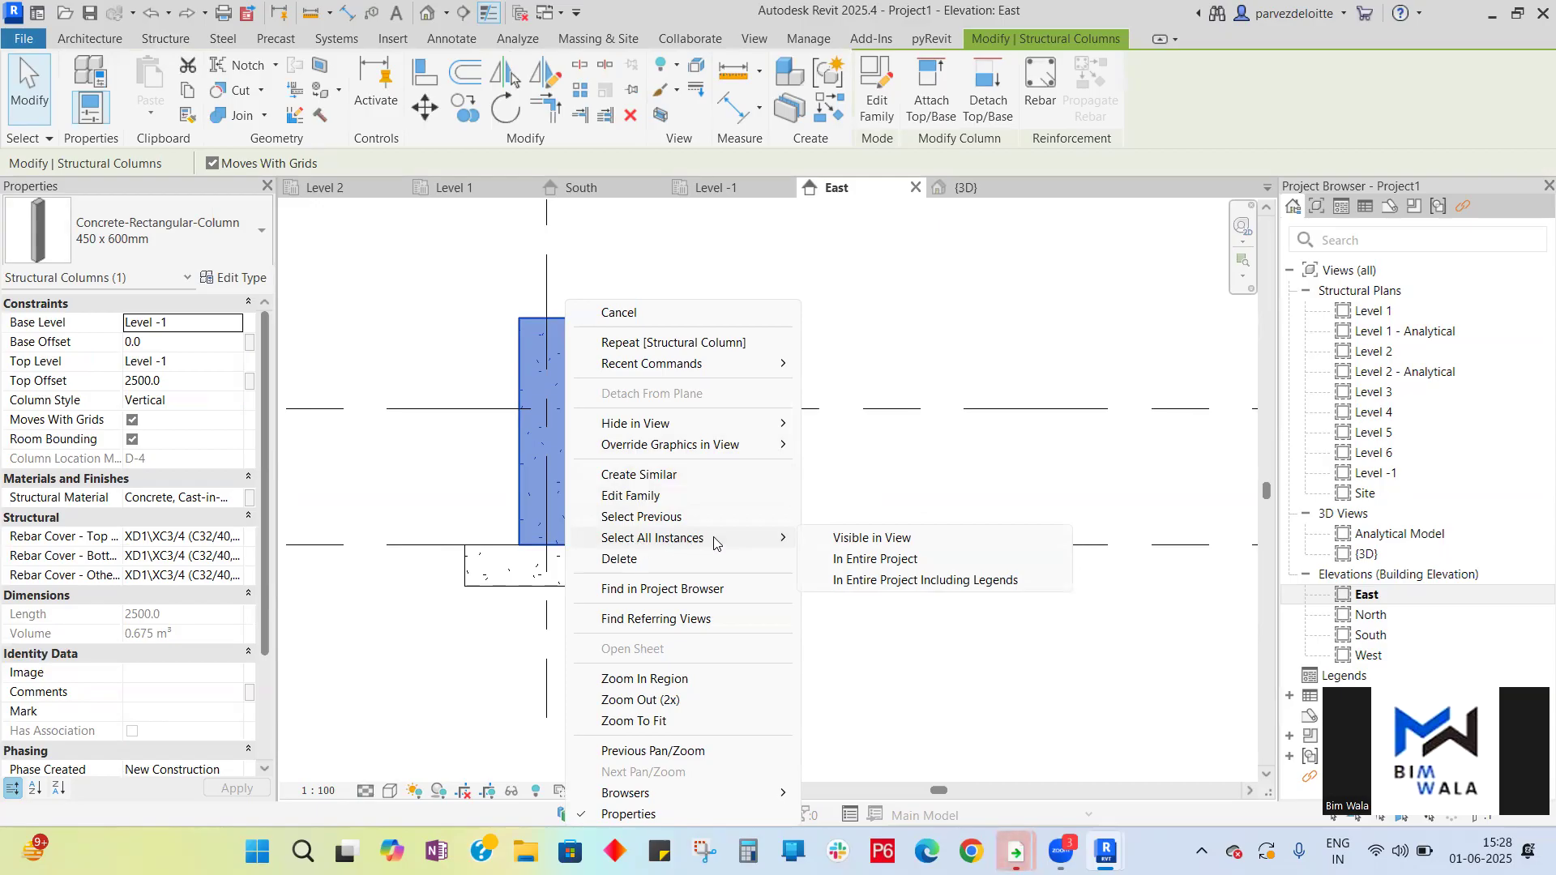
left_click(876, 560)
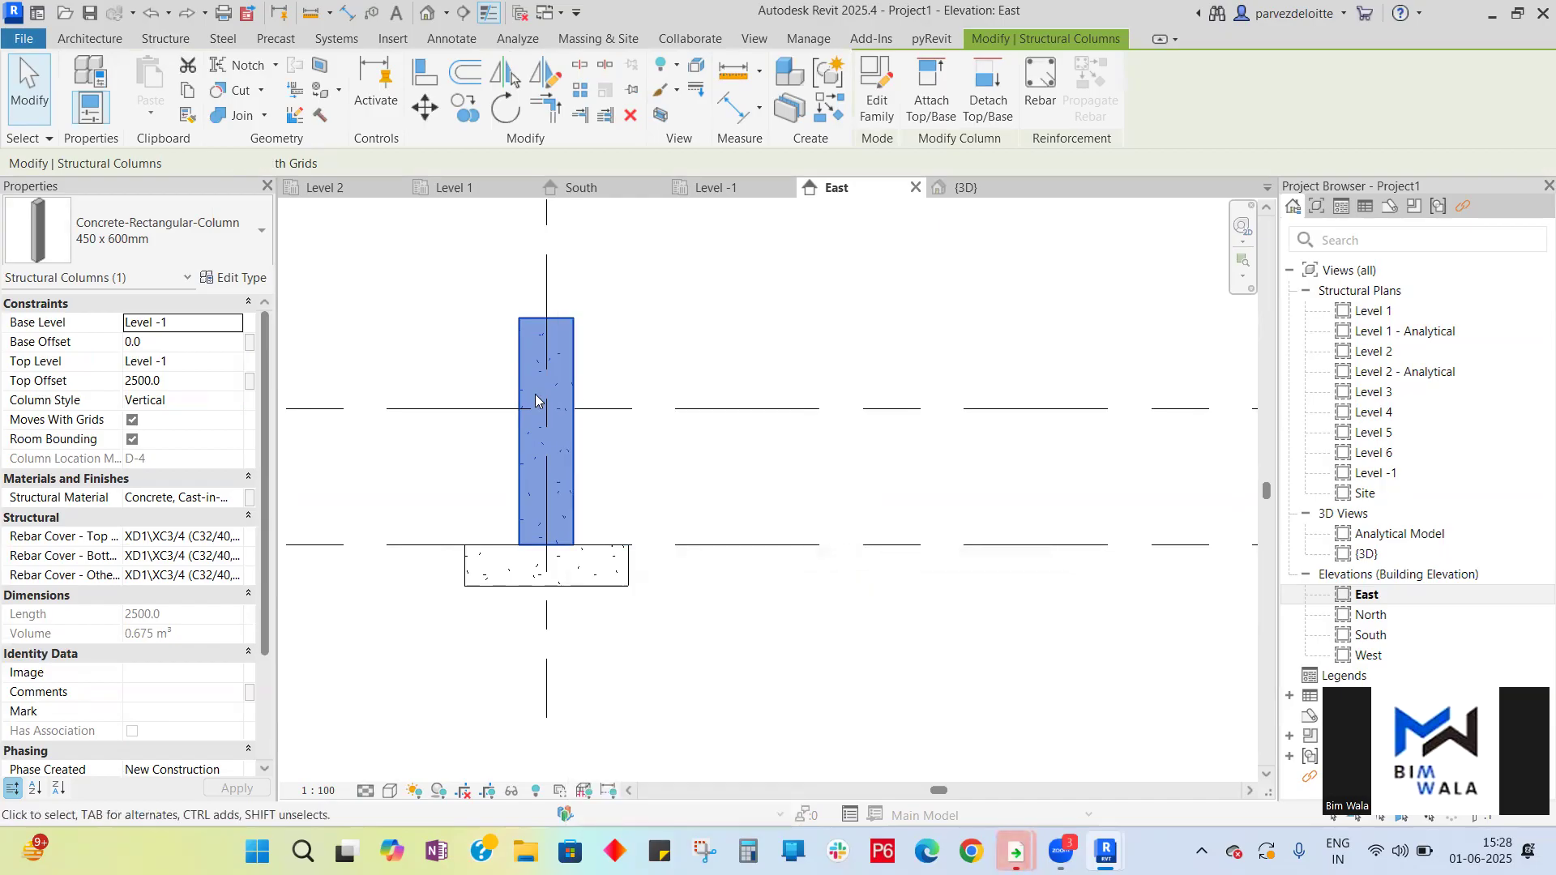
- Set the top level of all selected columns to Level 1
scroll(496, 410, "down", 4)
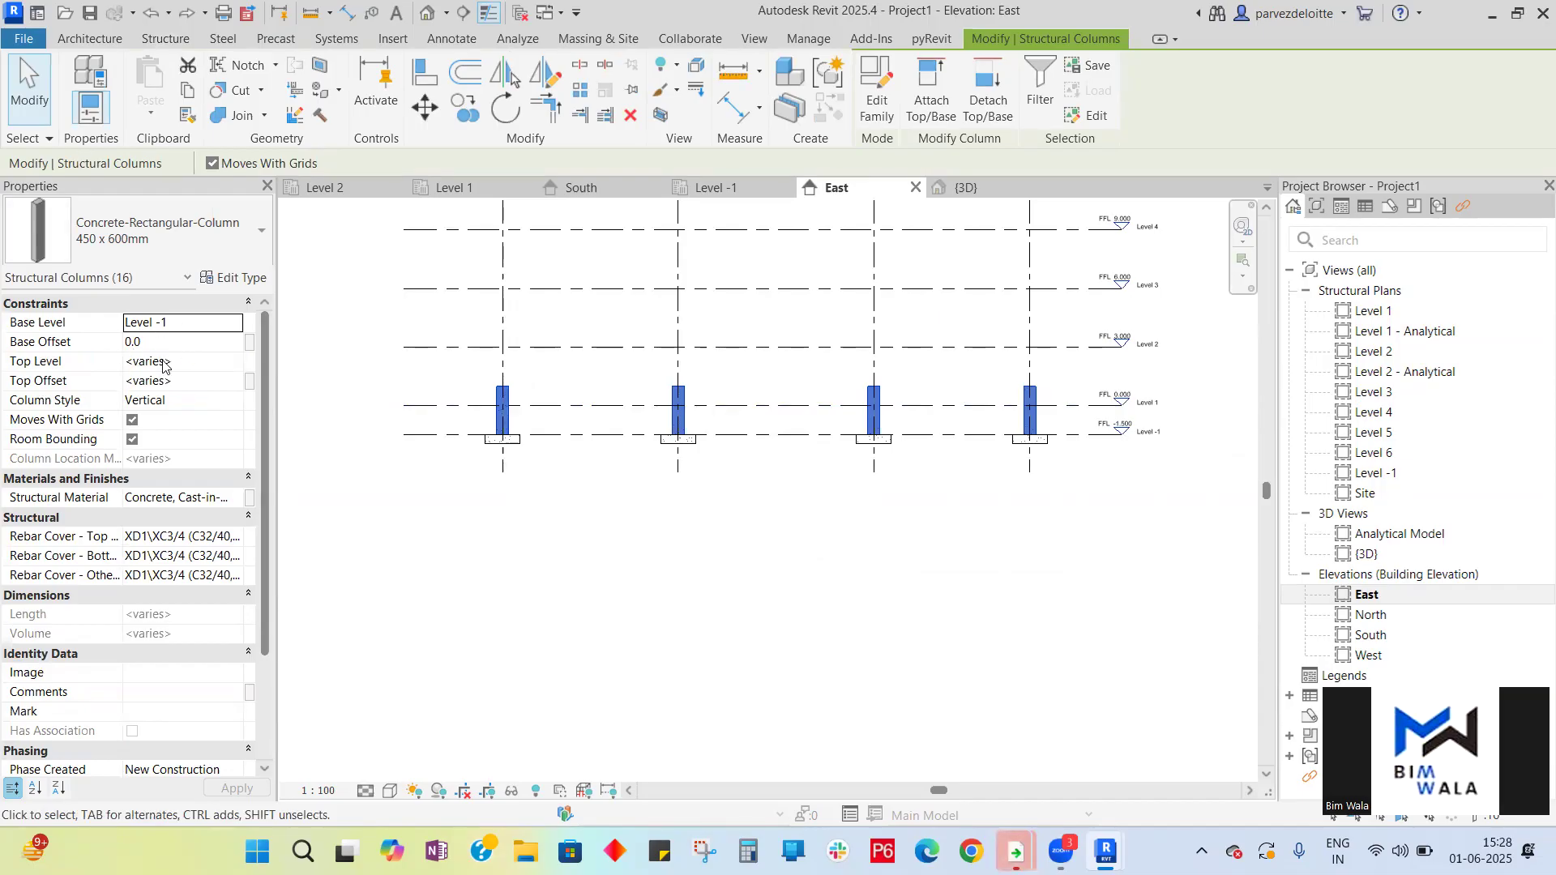
left_click(228, 359)
left_click(234, 361)
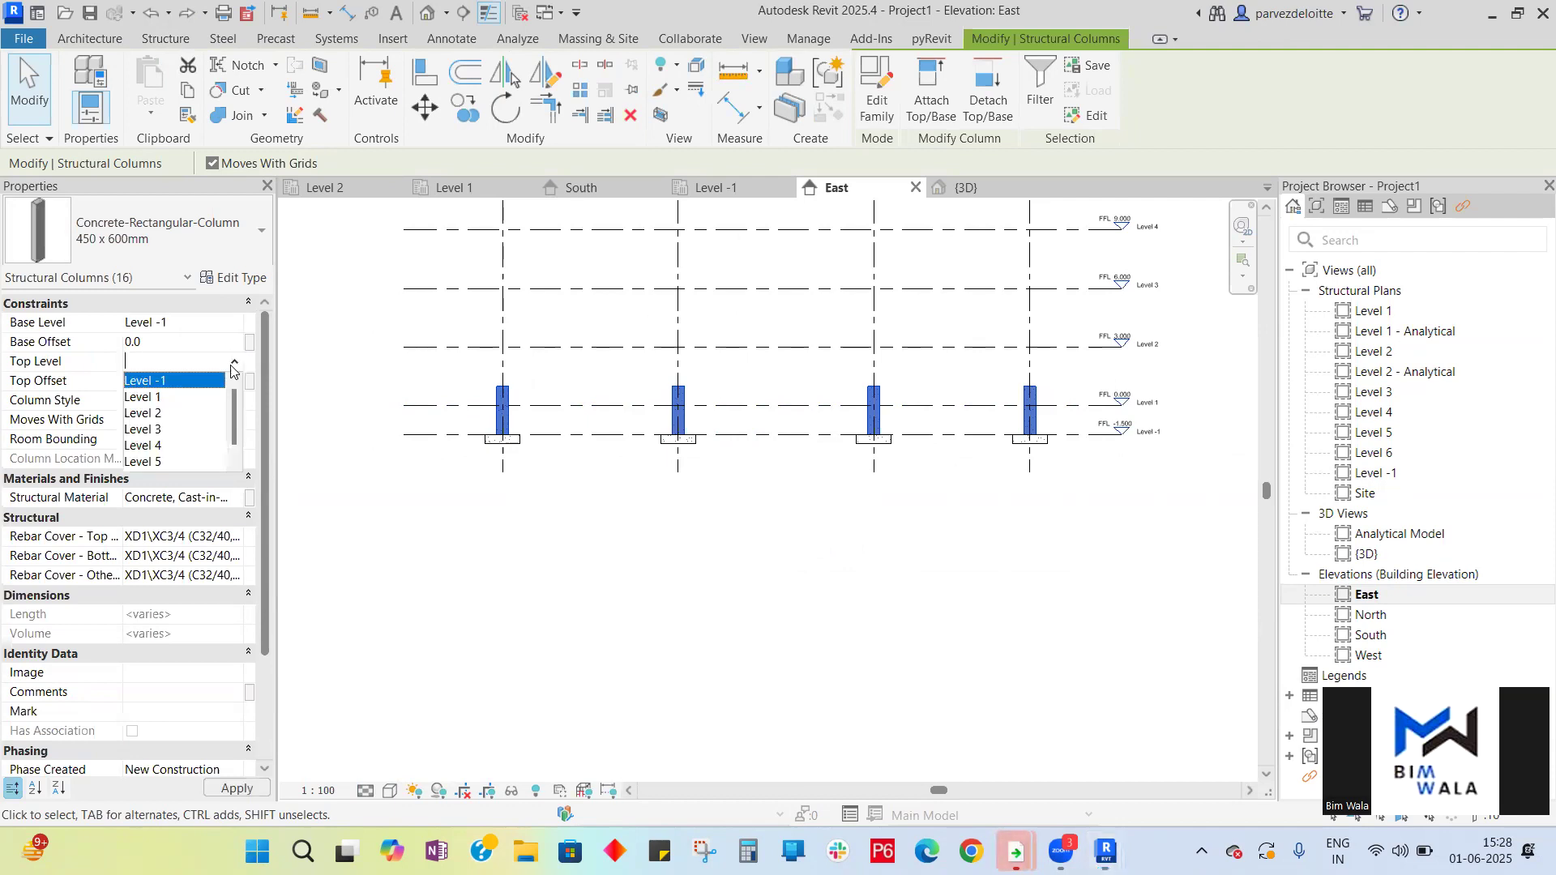
left_click(172, 397)
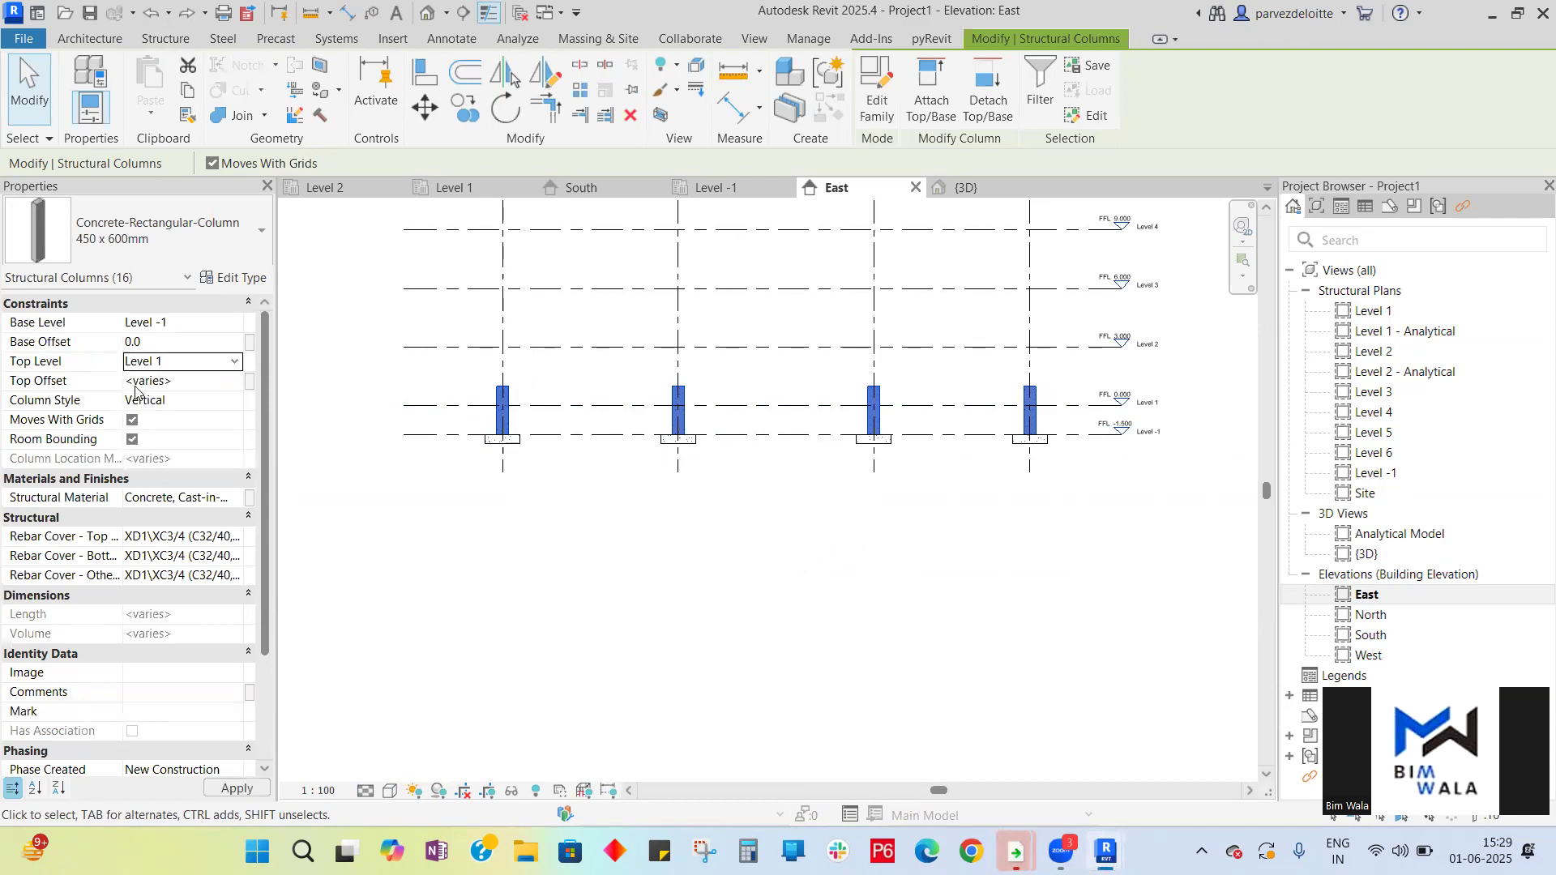
- Apply the Level 1 top level to the selected columns and clear the selection
left_click(232, 381)
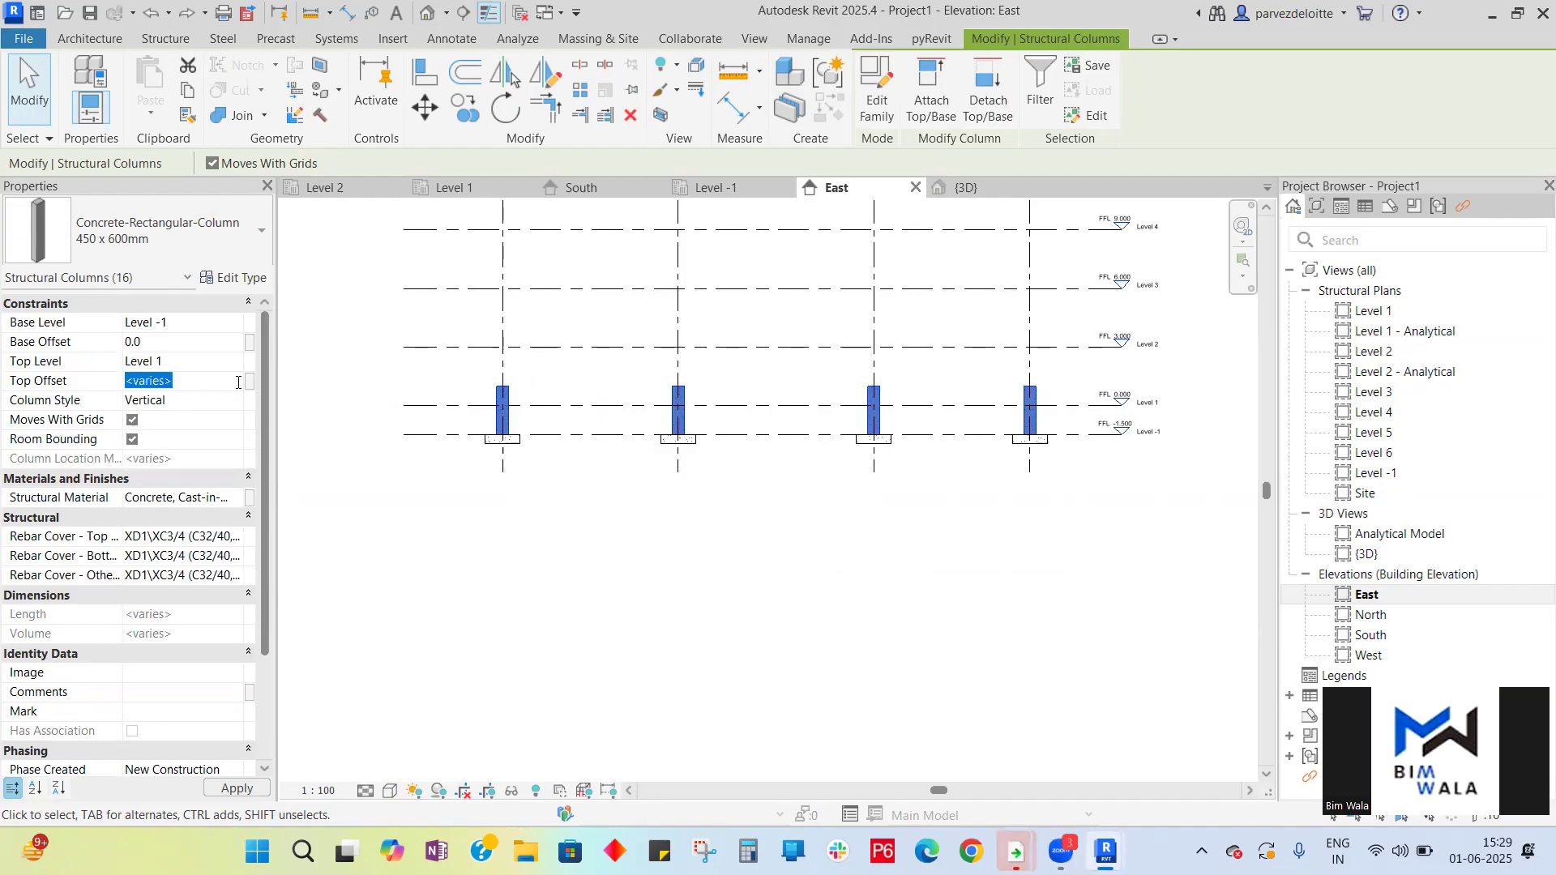
left_click(239, 383)
key("Return")
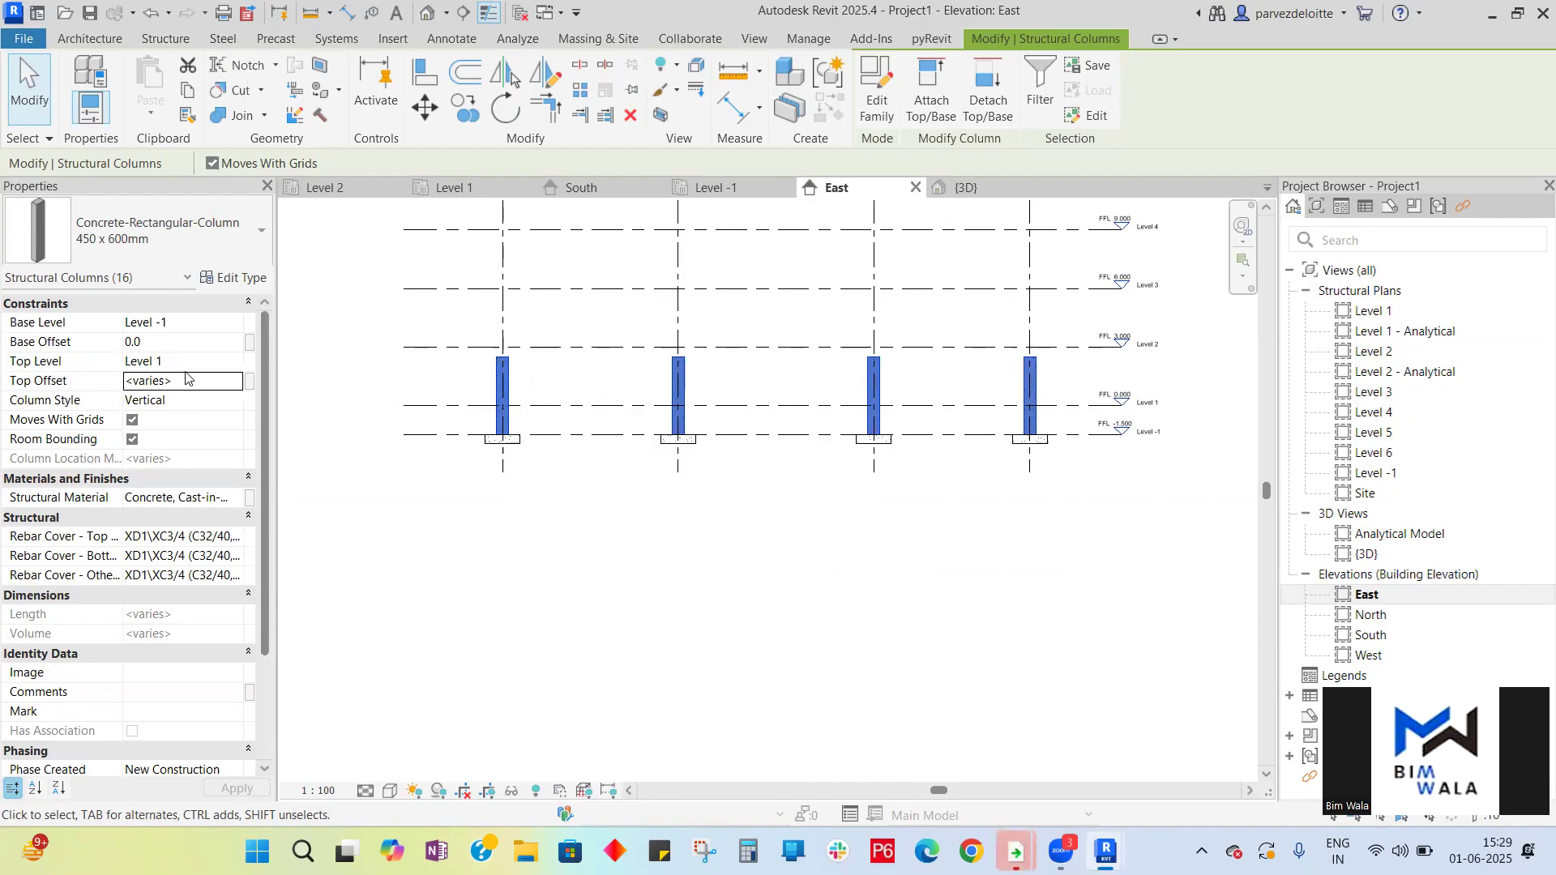
left_click(234, 387)
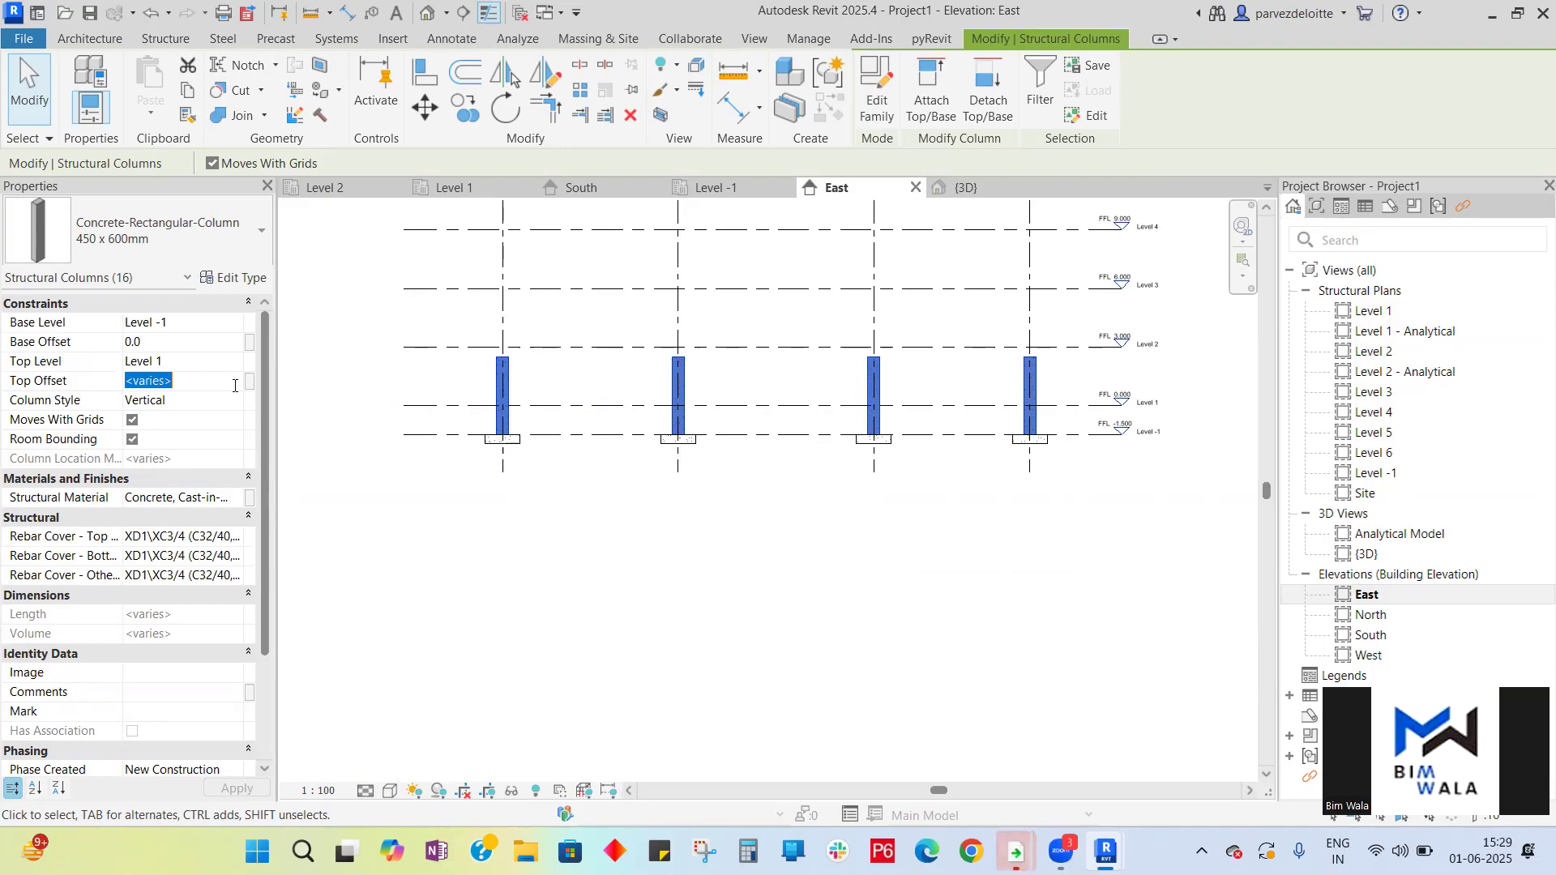
left_click(447, 666)
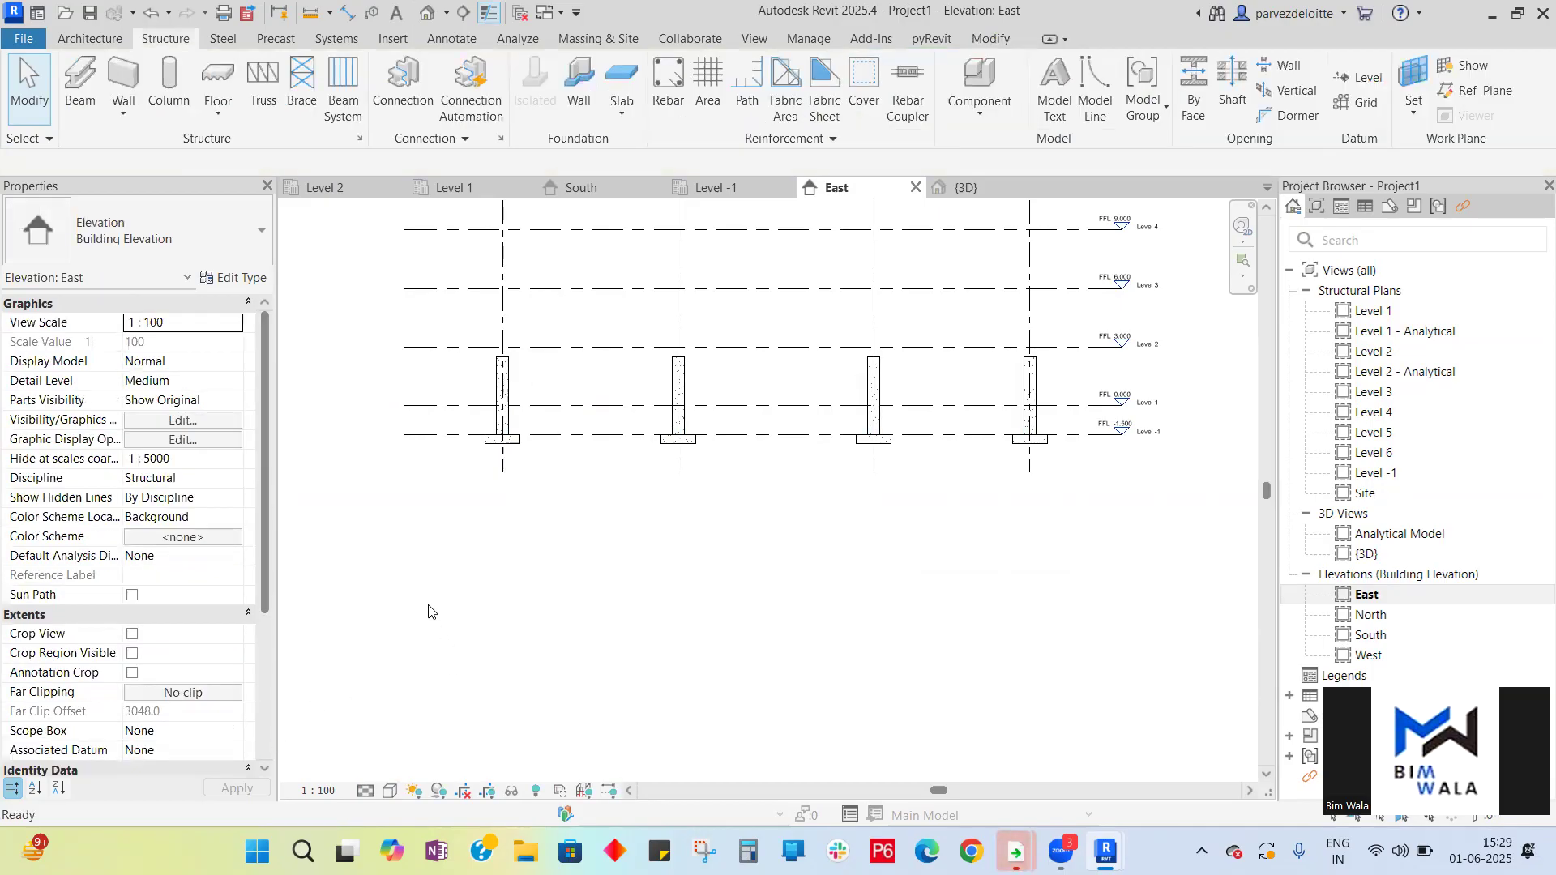
- Select all instances of the 450 x 600mm column in the entire project and set their top offset to 0
left_click(505, 390)
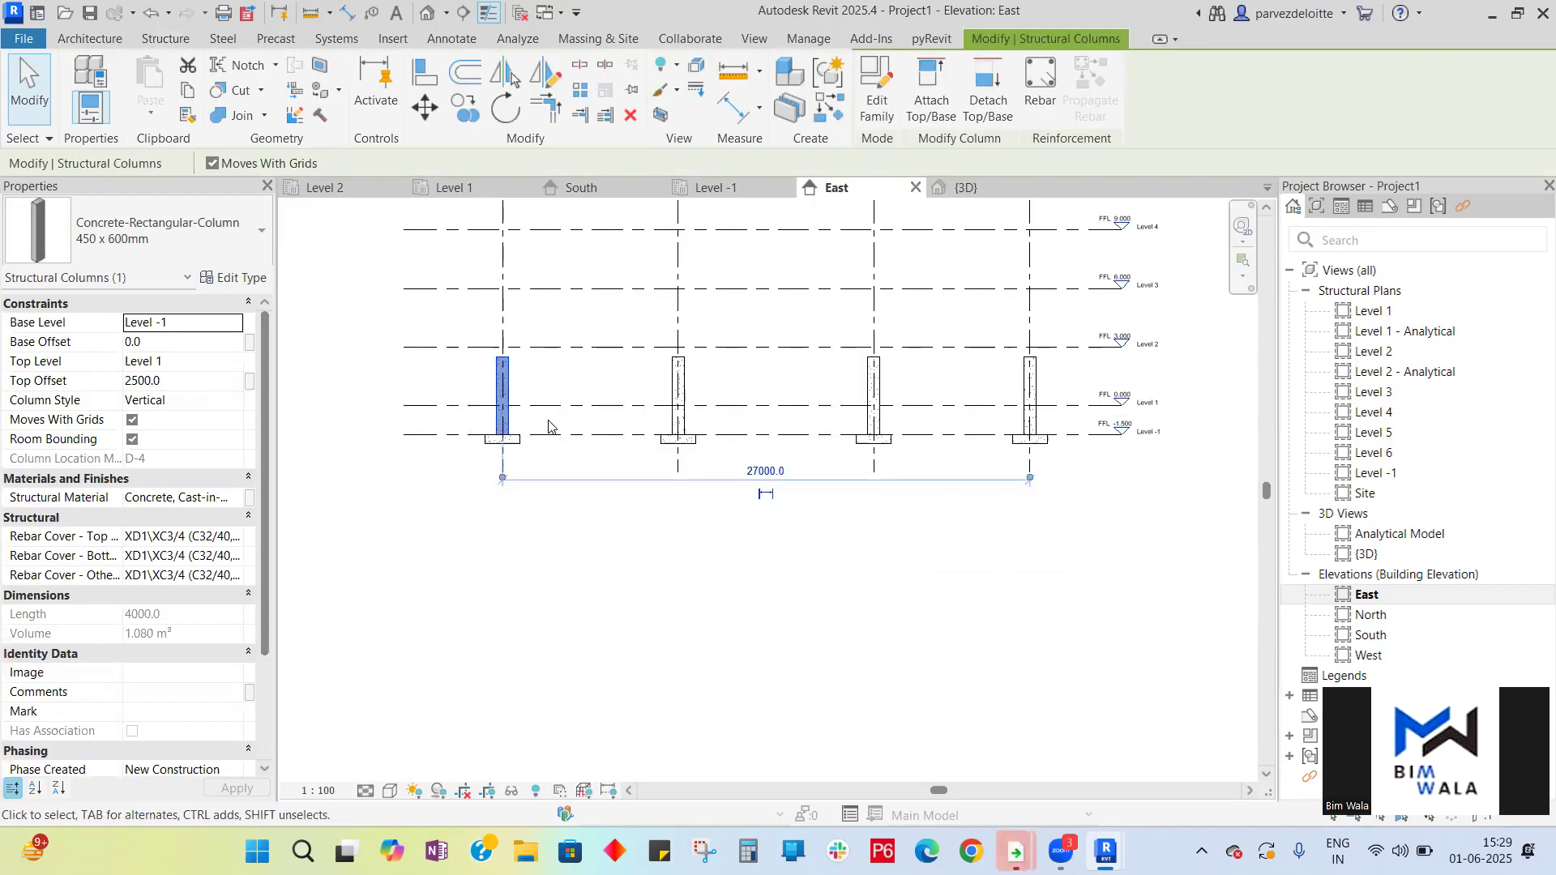
right_click(509, 380)
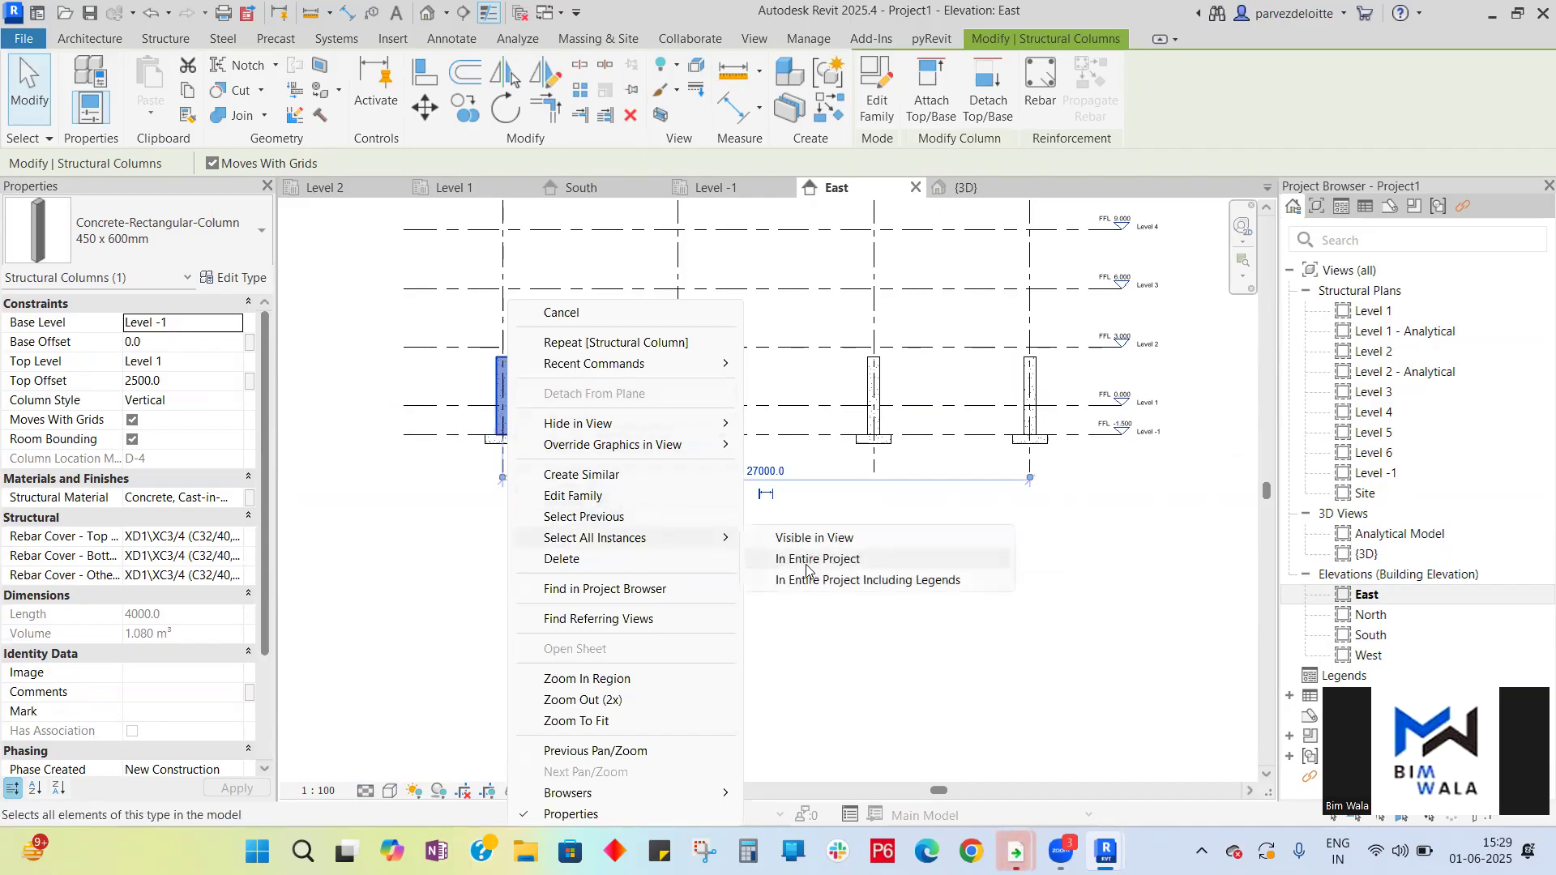
left_click(806, 559)
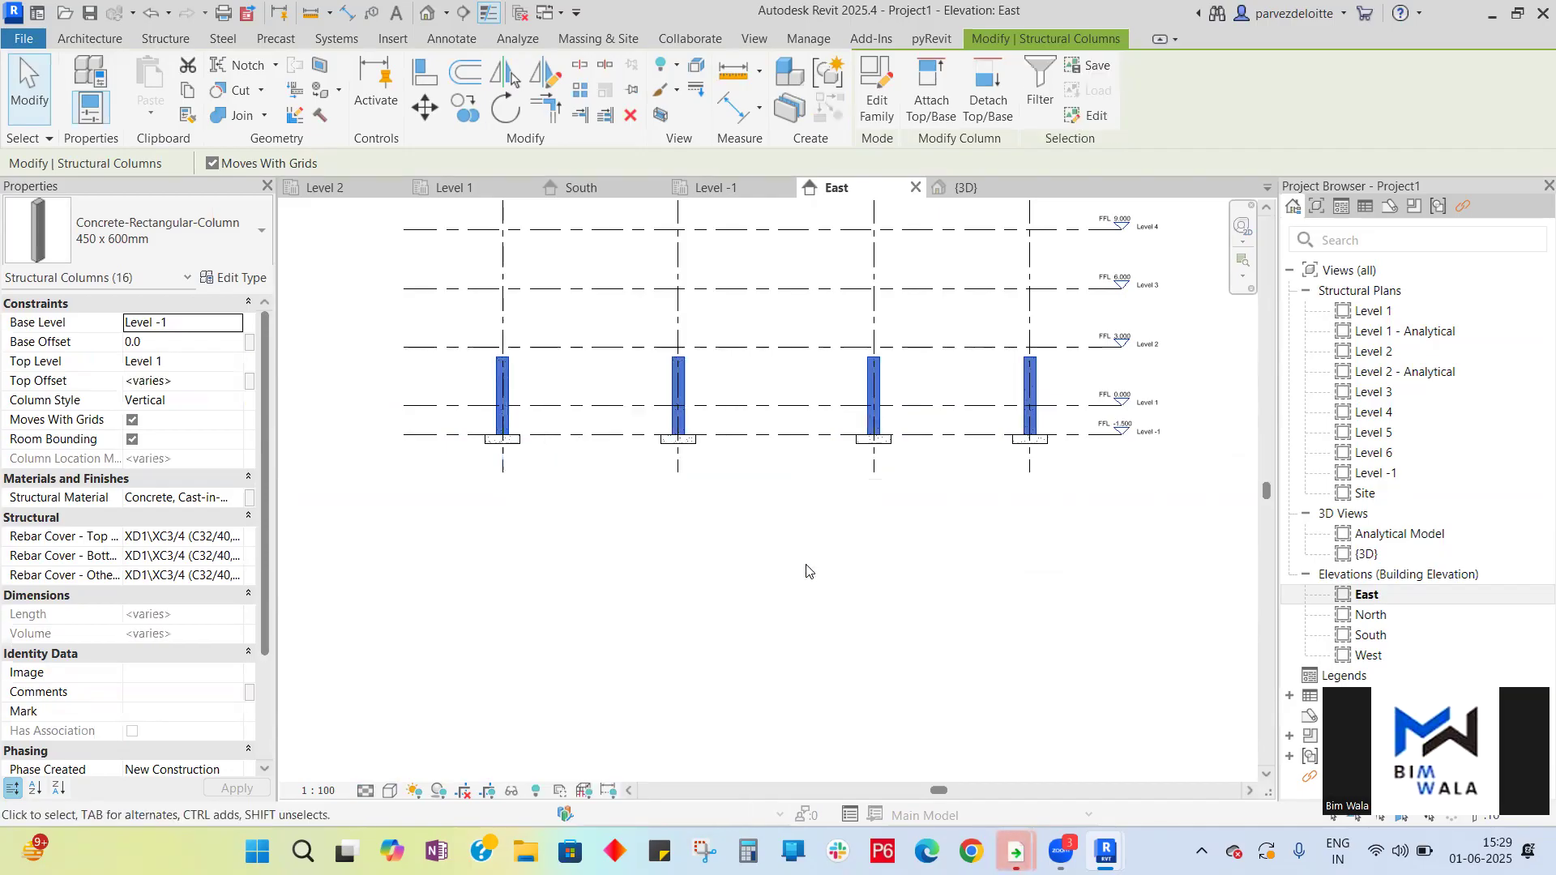
left_click(234, 383)
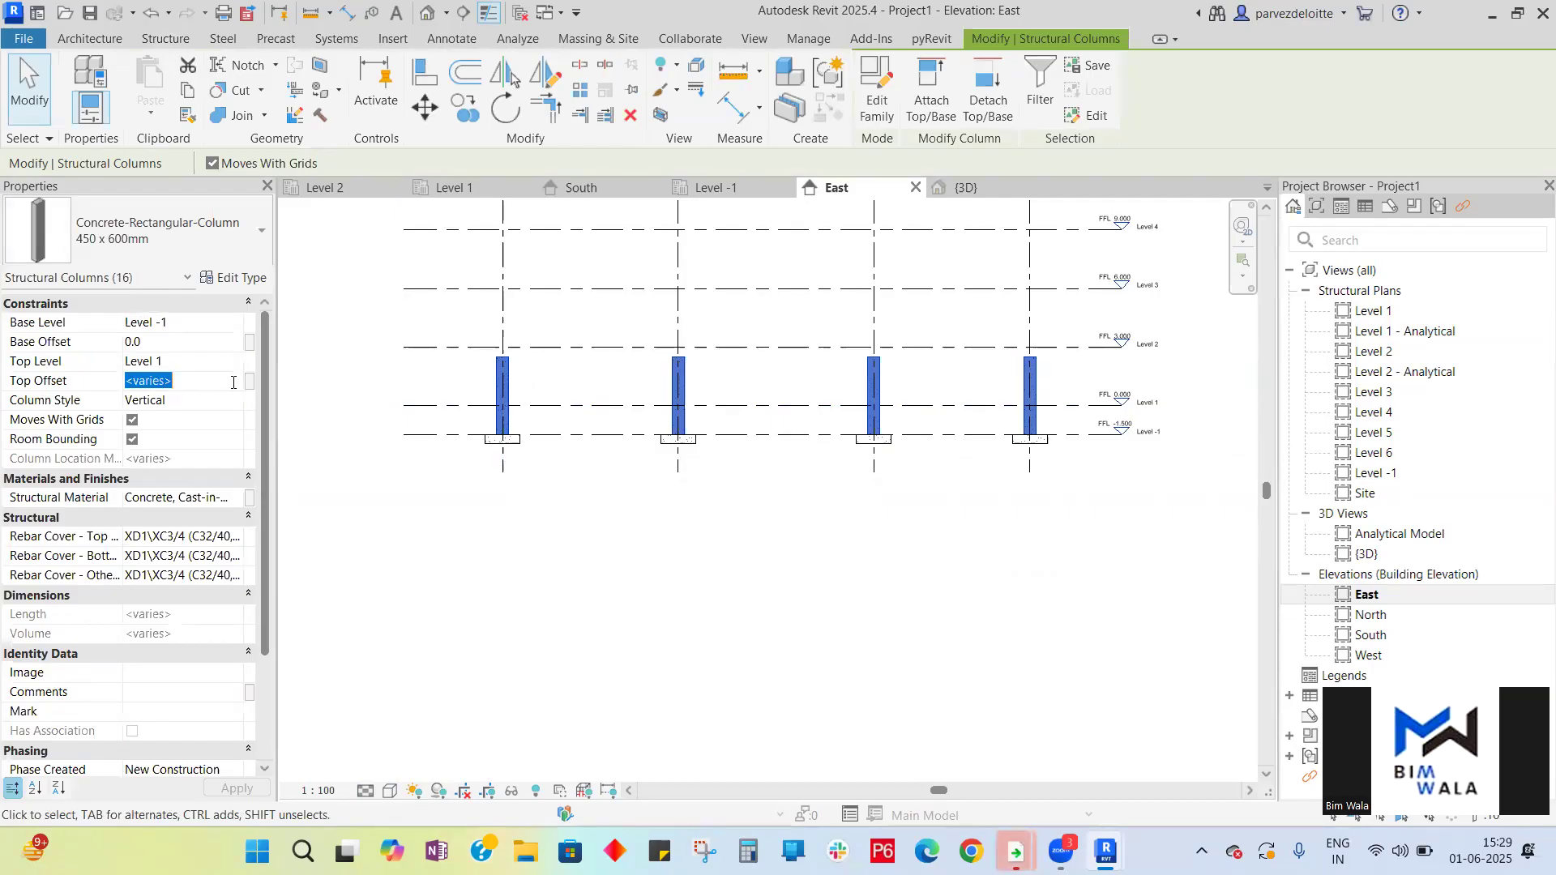
type("0")
key("Return")
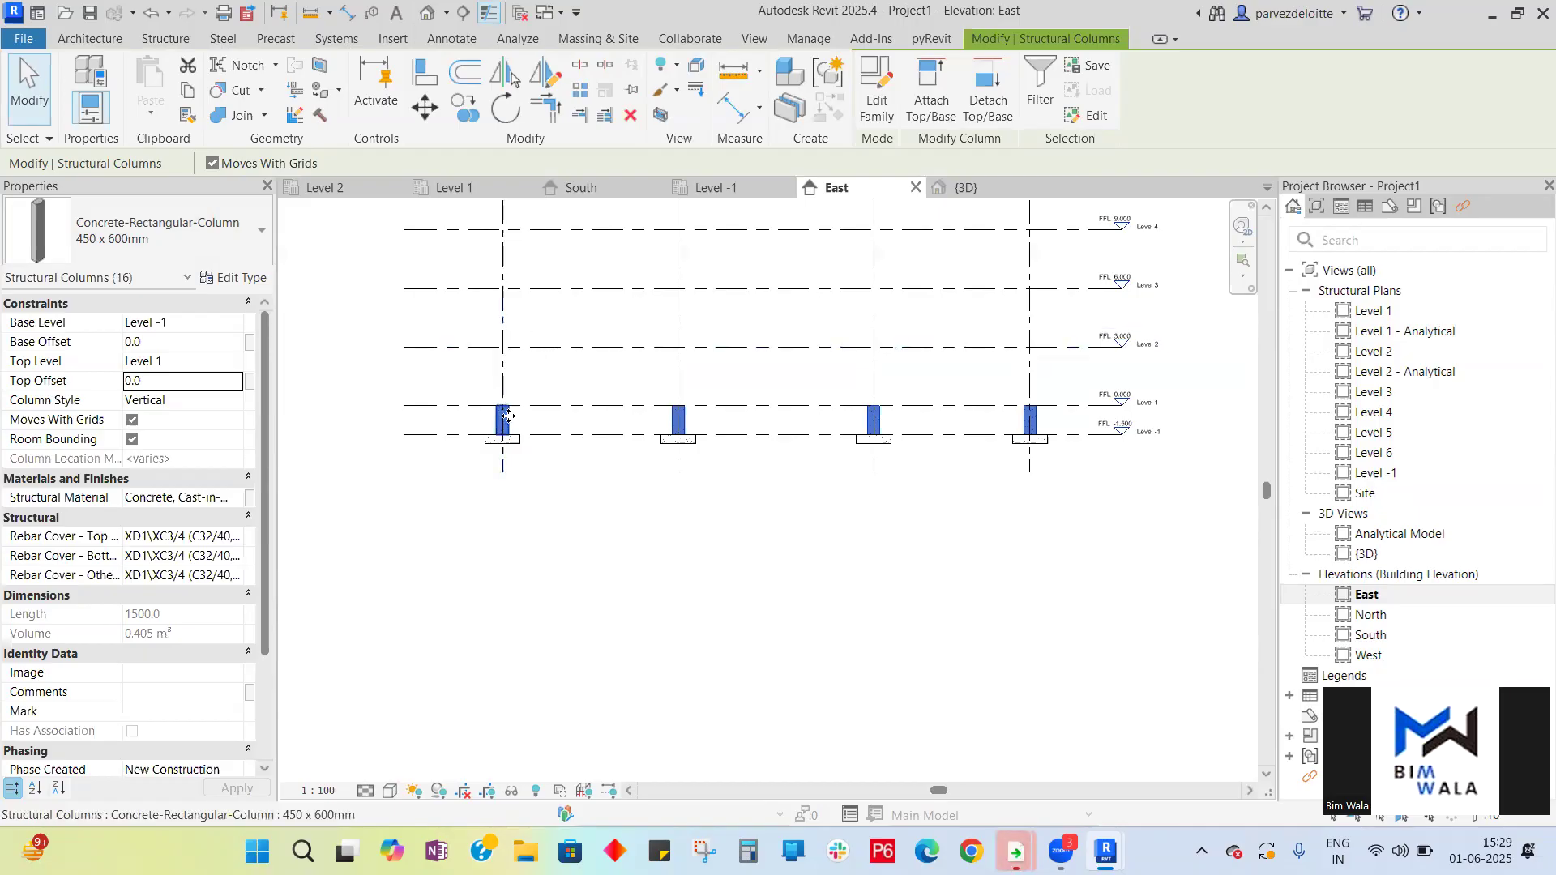
- Zoom in on the East elevation to examine the column bases and tops against the levels
scroll(507, 416, "up", 4)
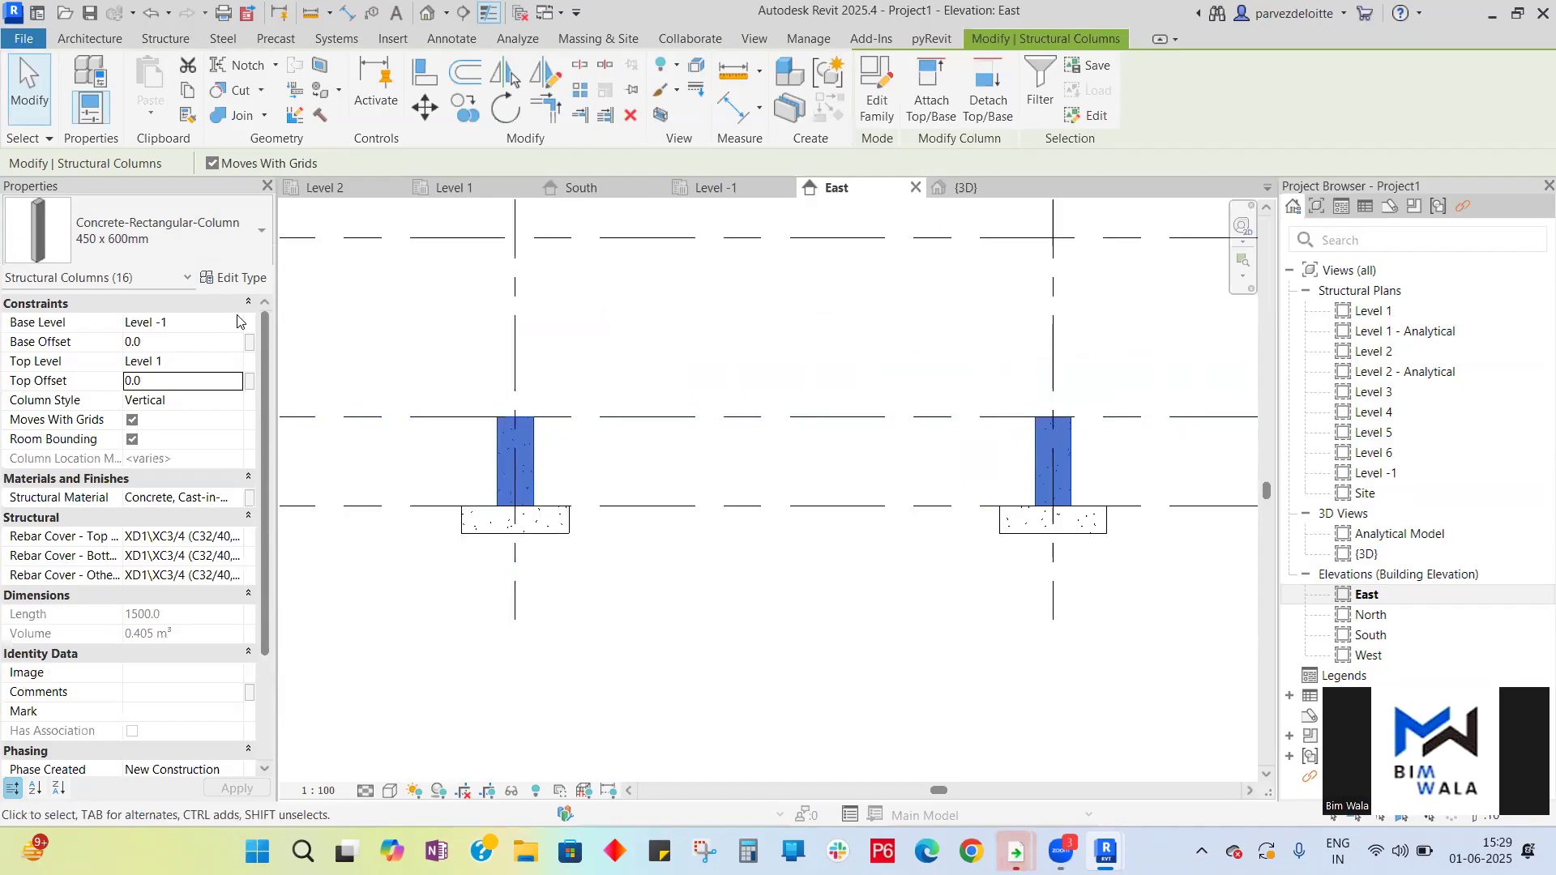
left_click(183, 344)
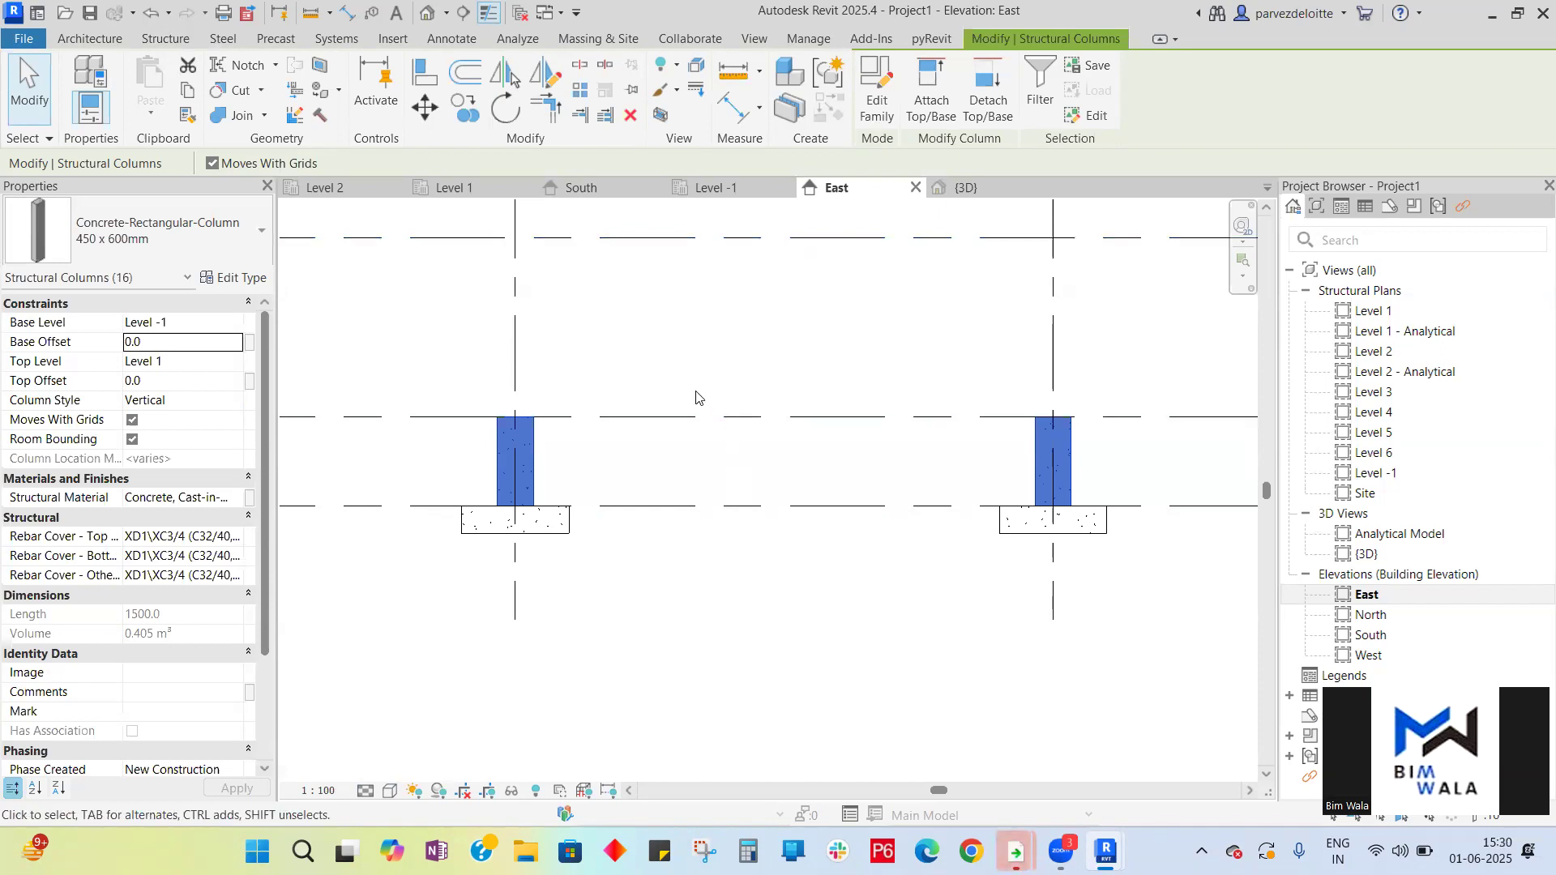
scroll(740, 557, "down", 3)
scroll(718, 294, "up", 3)
scroll(717, 299, "up", 1)
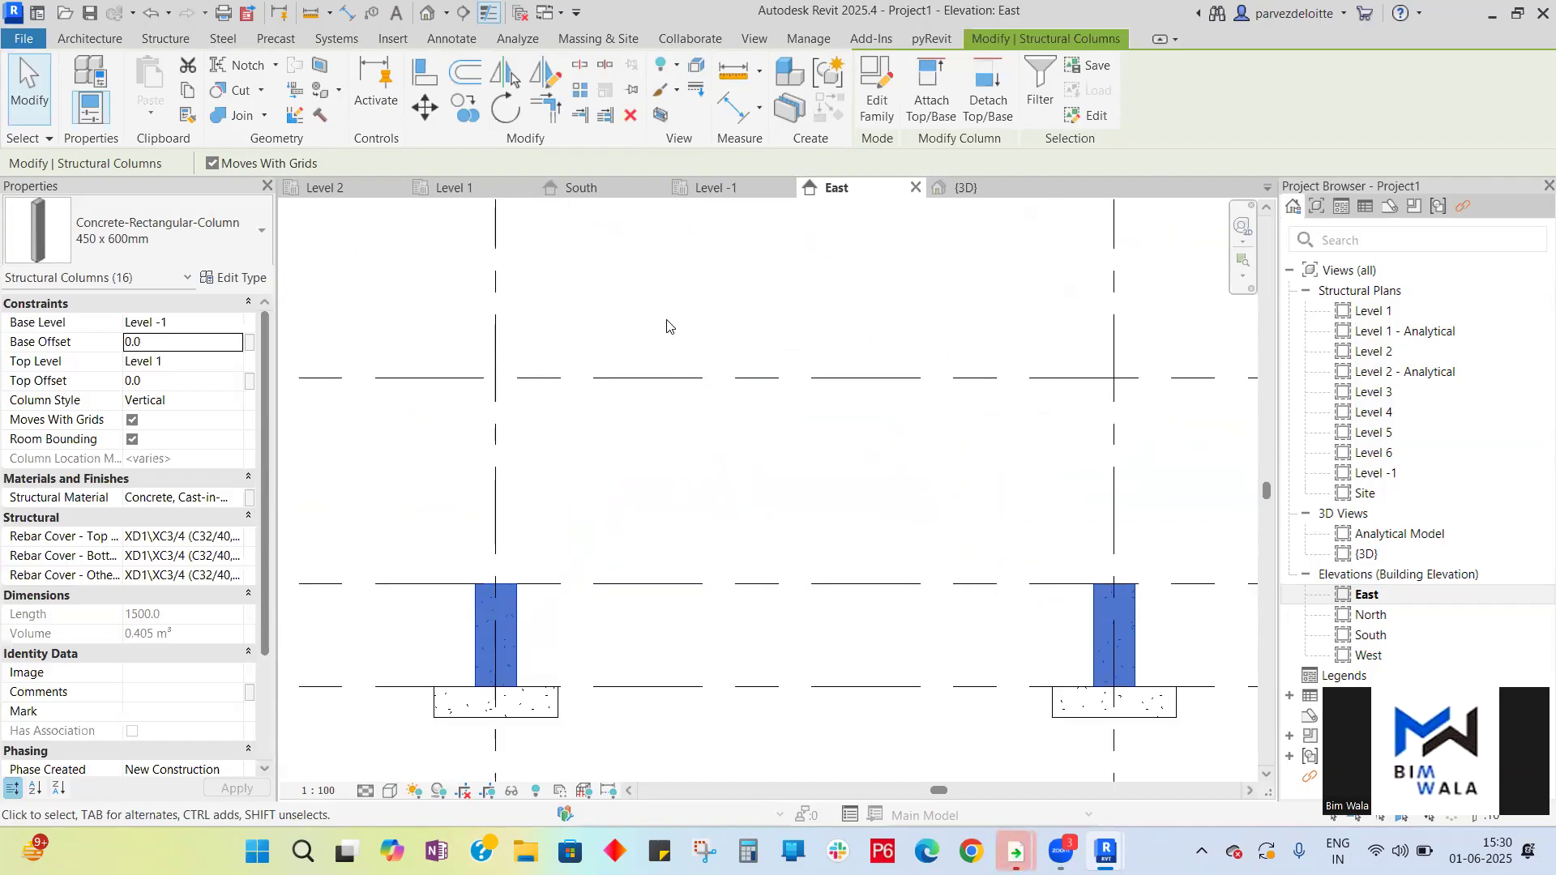
mouse_move(34, 854)
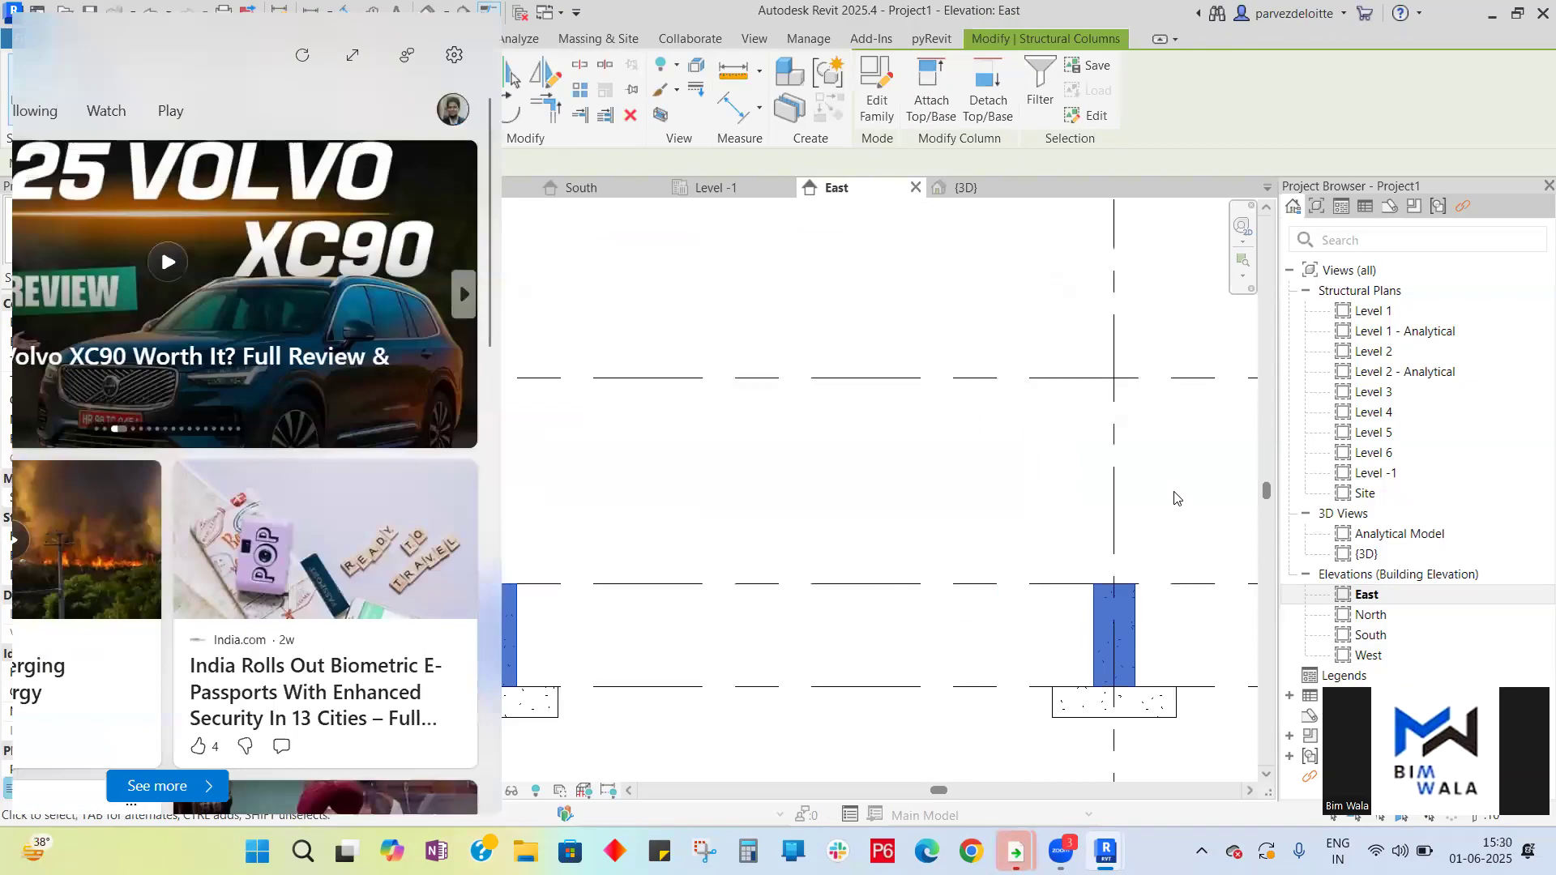
scroll(749, 449, "down", 5)
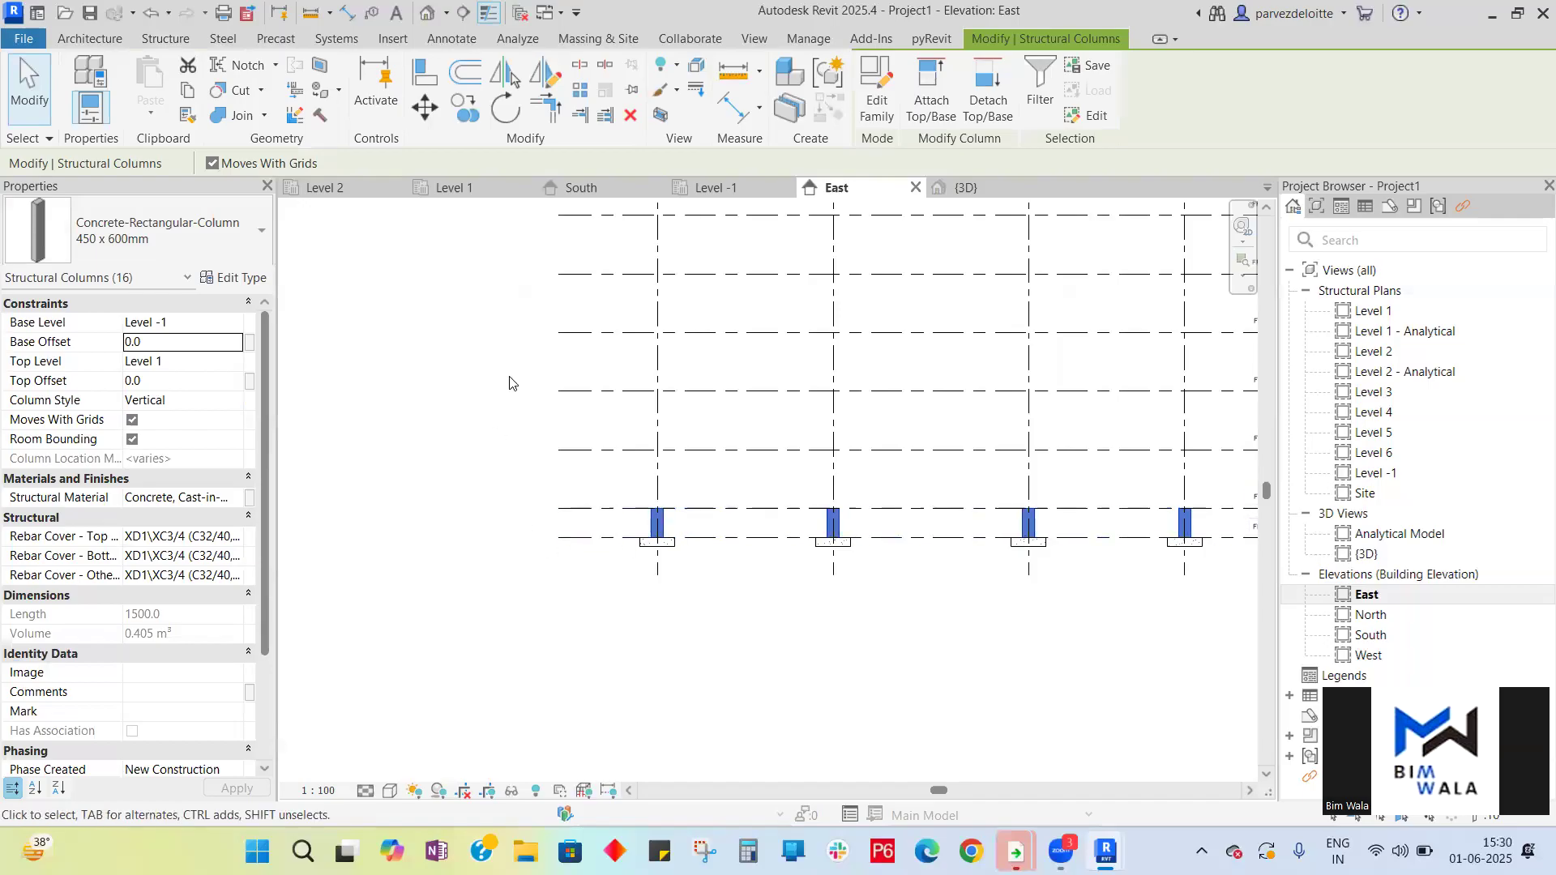
scroll(555, 587, "down", 1)
scroll(531, 592, "up", 1)
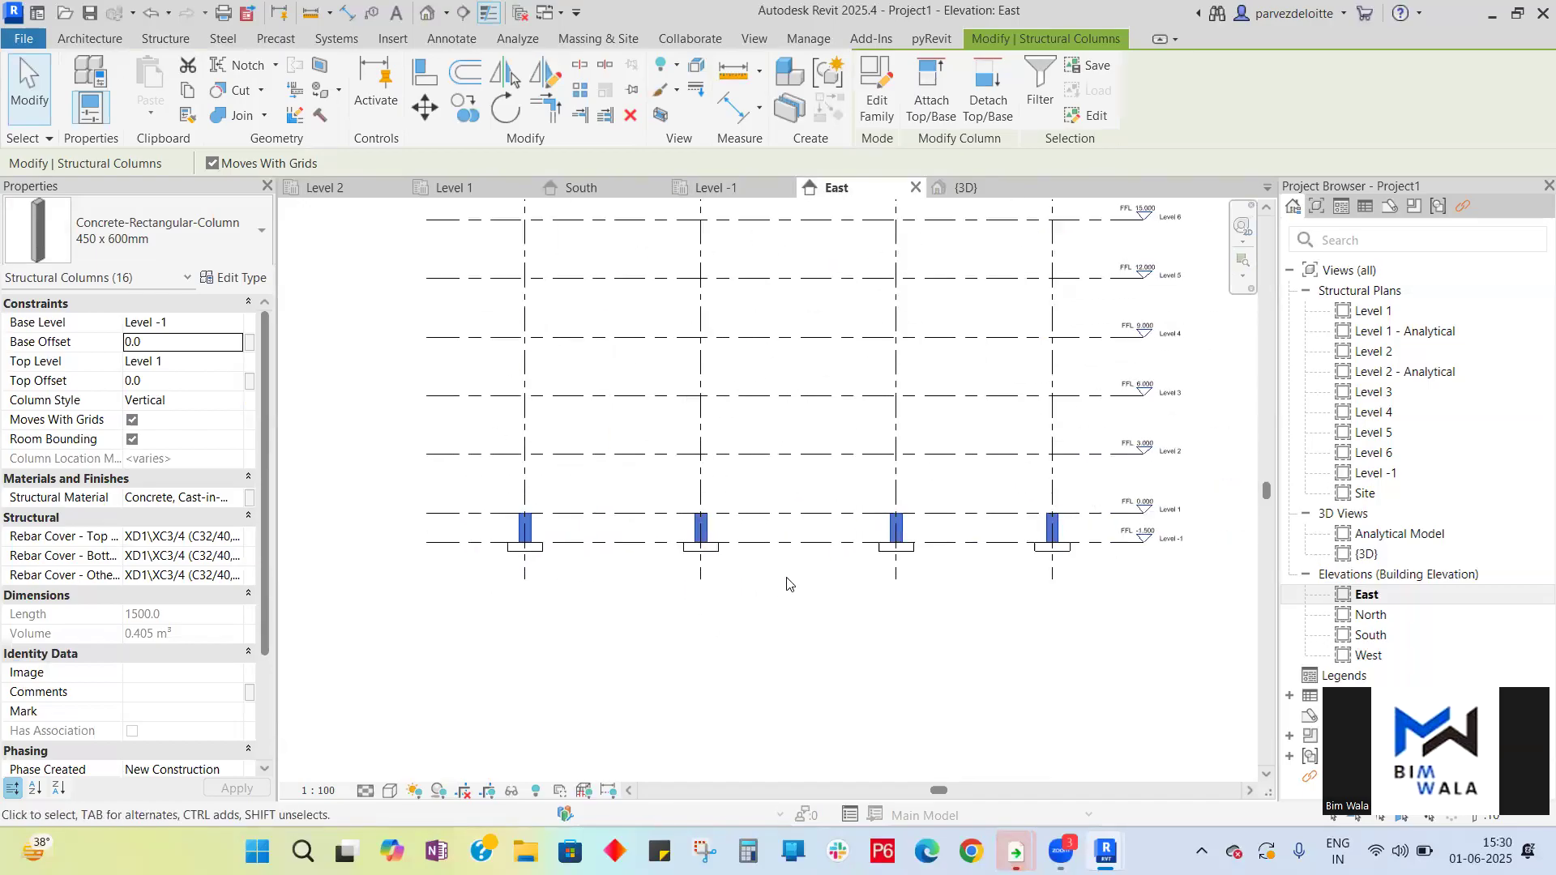
- In the 3D view, set the detail level to Fine and the visual style to Shaded
left_click(932, 626)
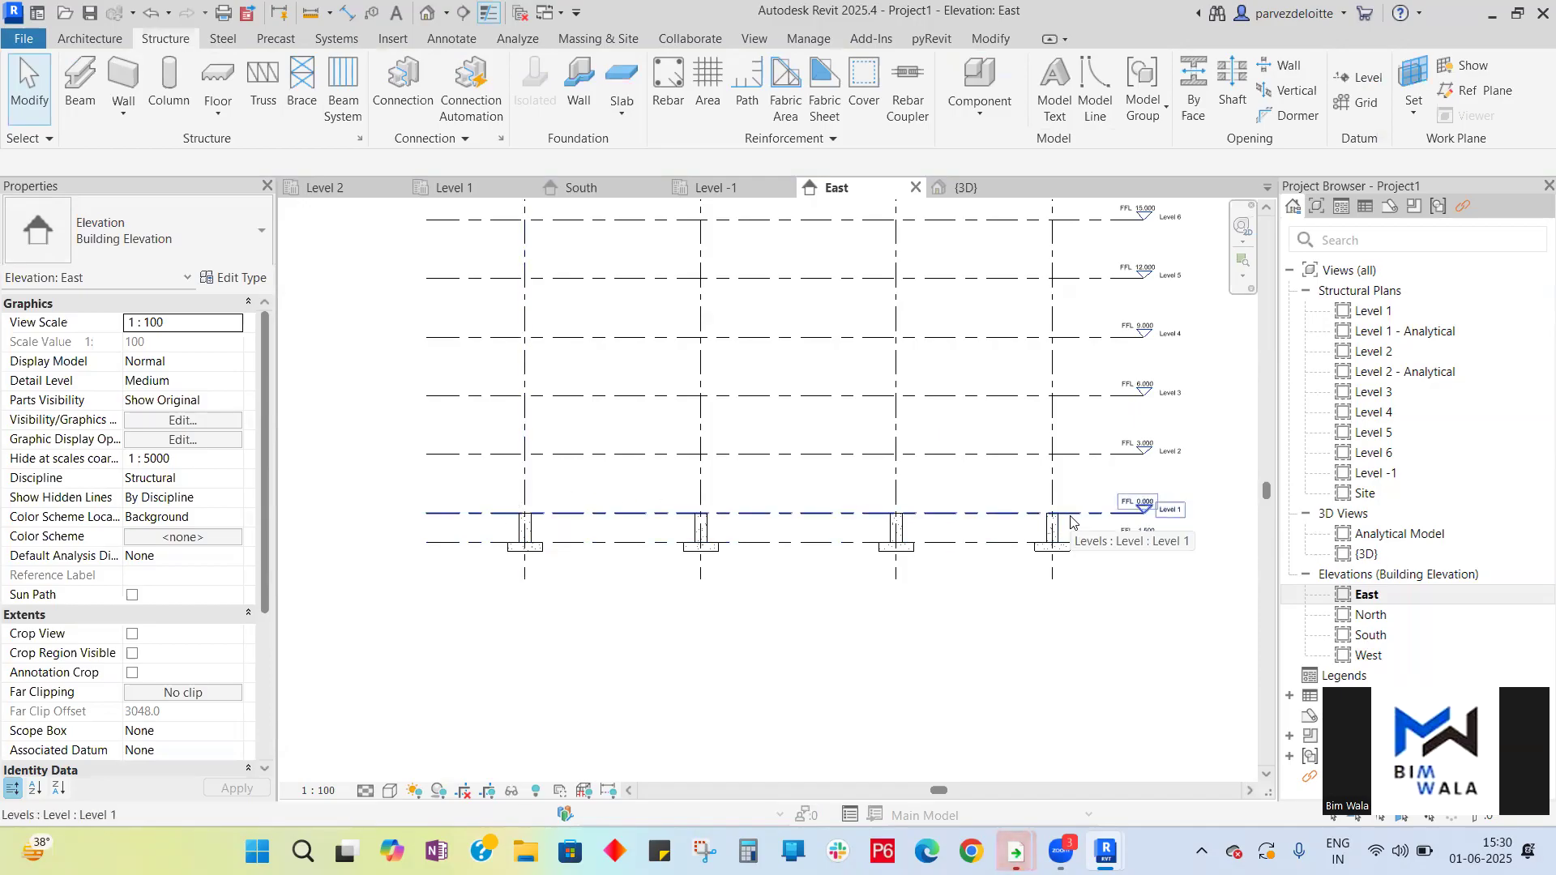
left_click(964, 187)
scroll(985, 397, "down", 4)
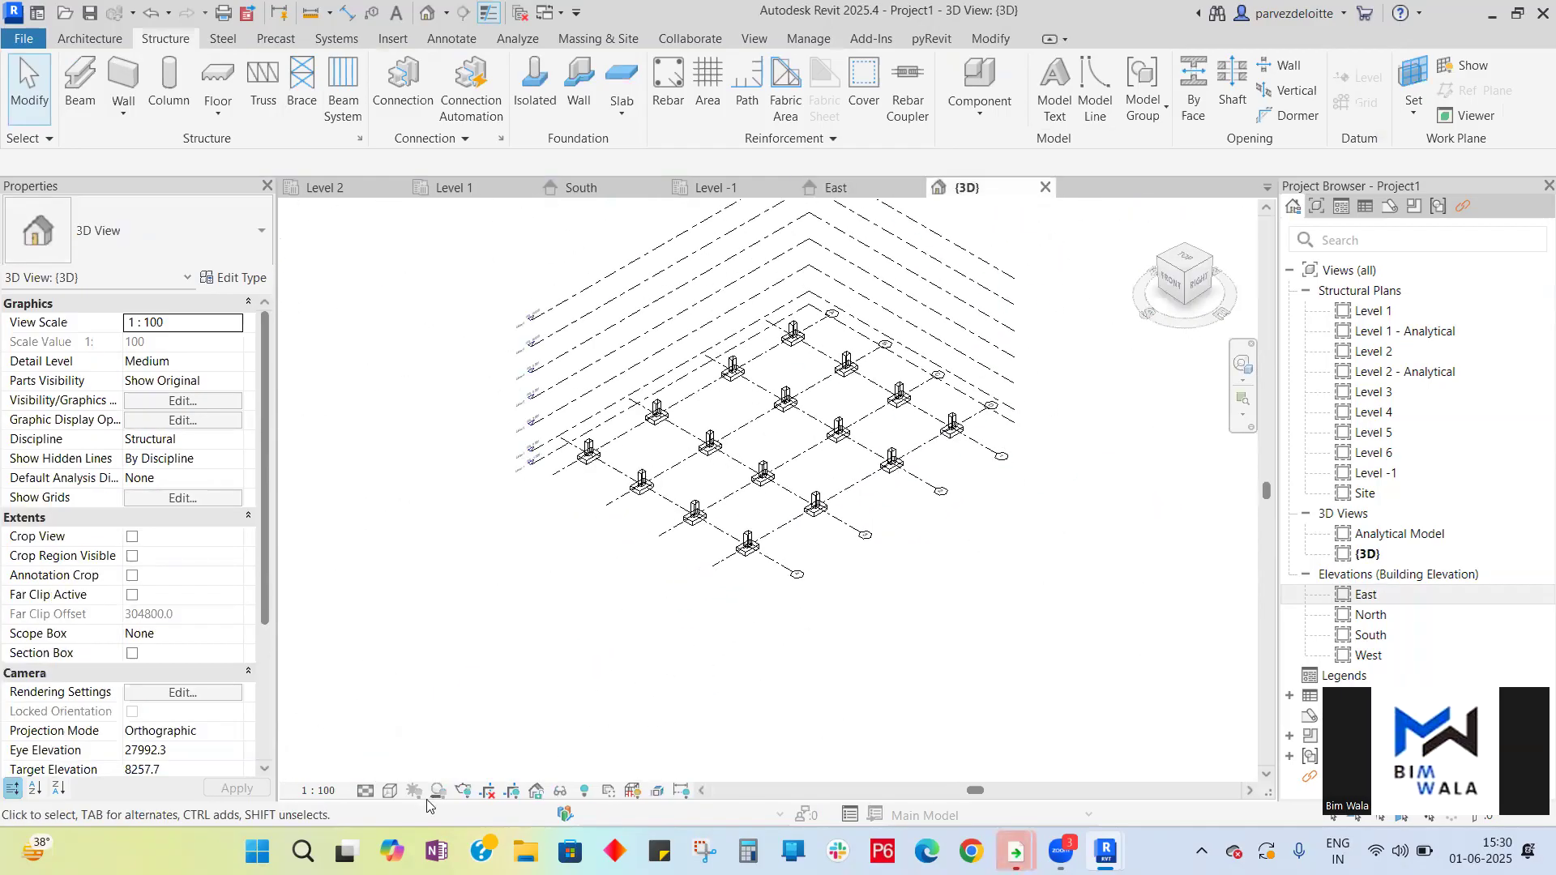
left_click(366, 783)
left_click(379, 769)
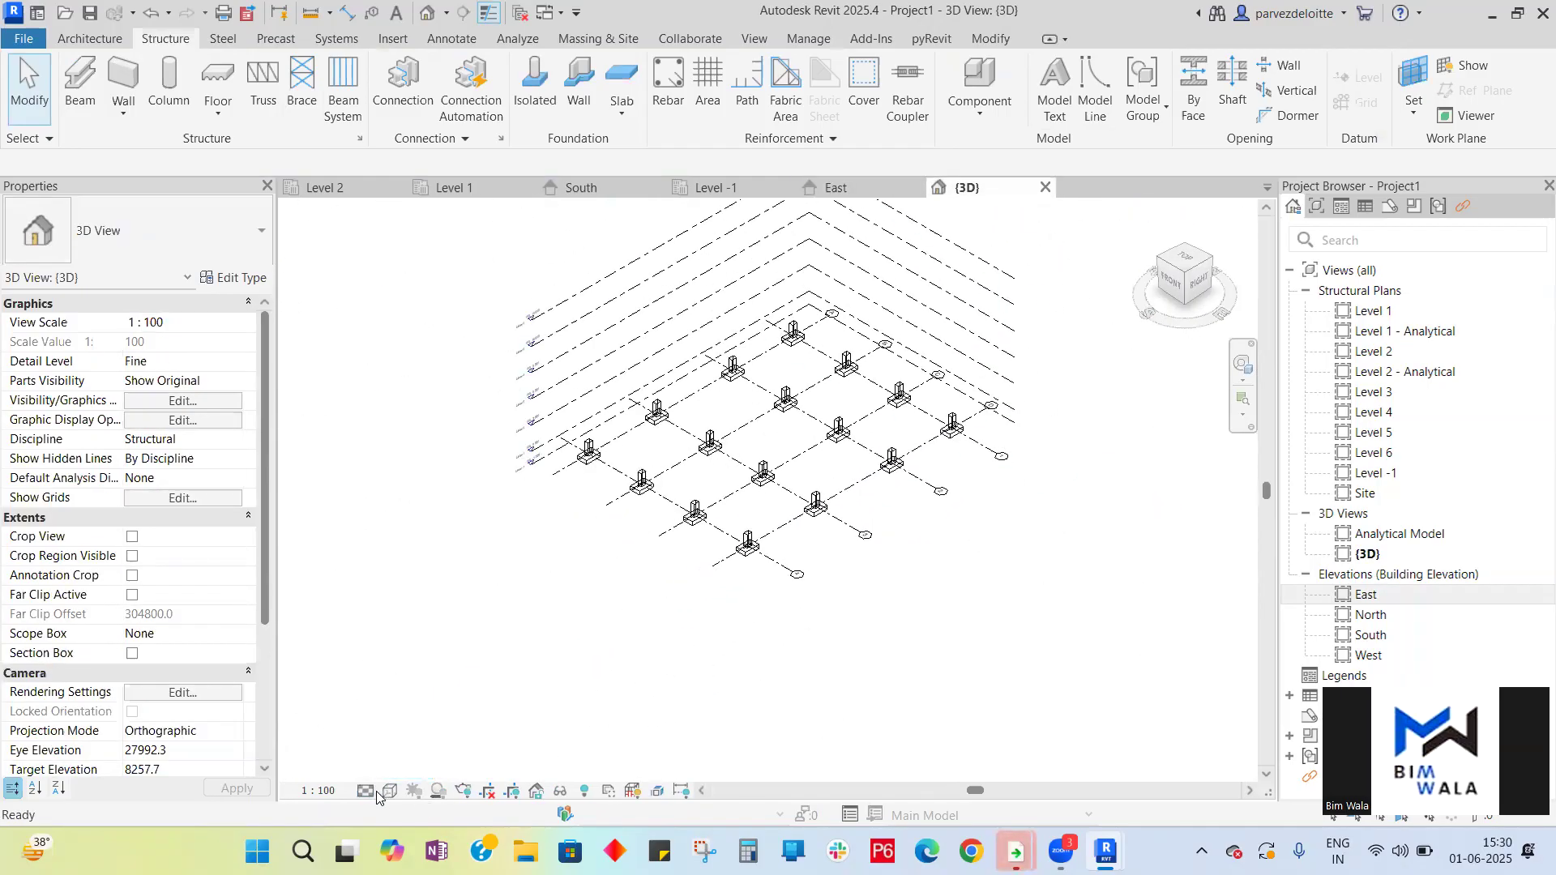
left_click(392, 792)
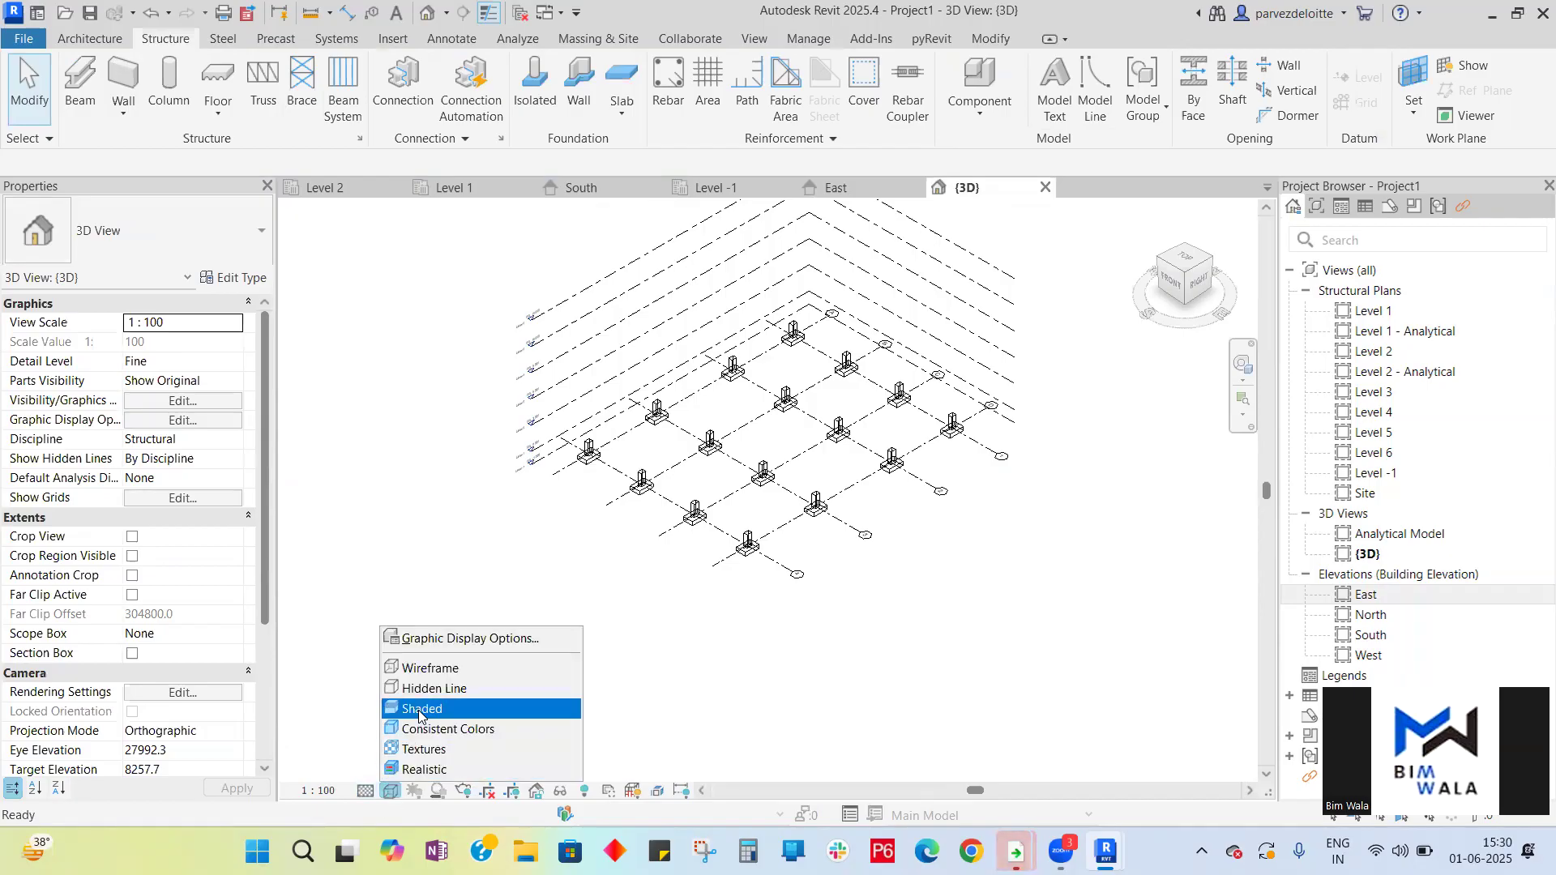
left_click(420, 710)
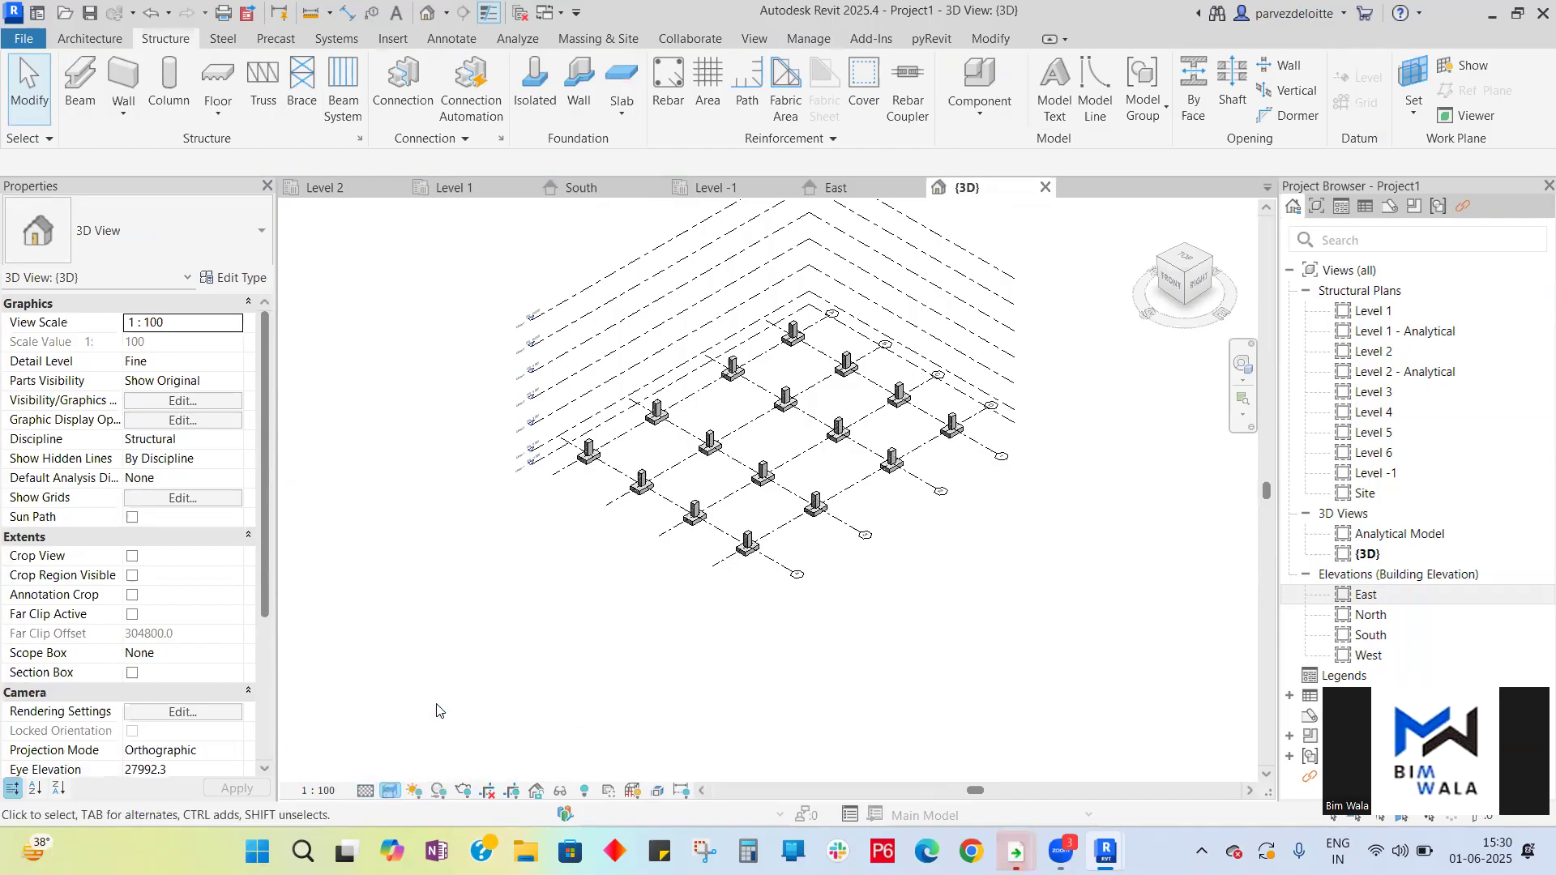
- Zoom in on the 3D view to examine the columns standing on the footings
scroll(707, 472, "up", 3)
scroll(706, 473, "up", 4)
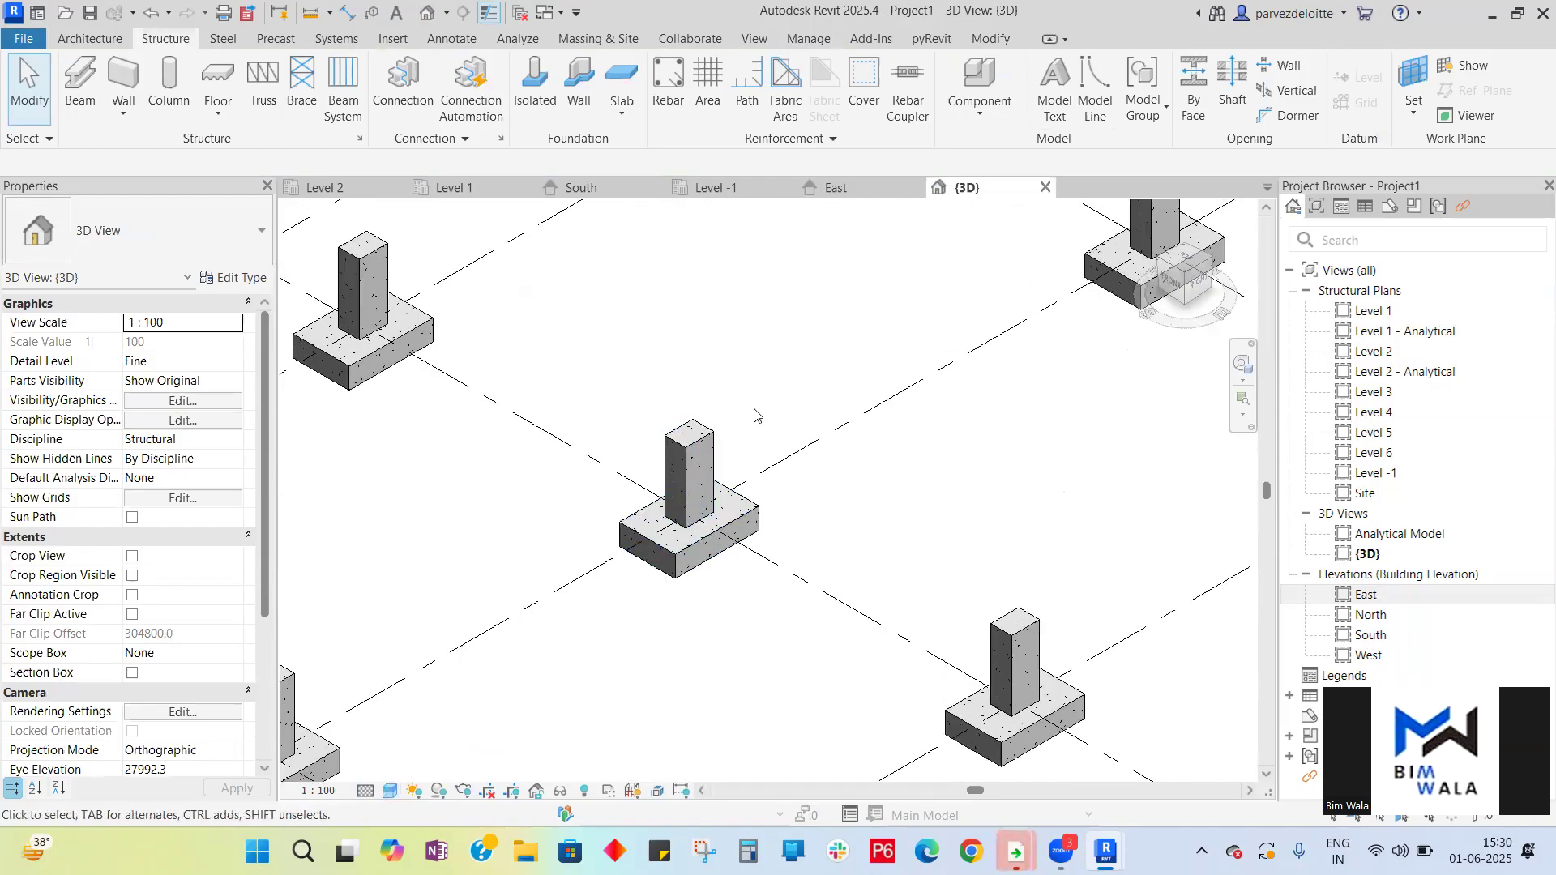
scroll(756, 415, "down", 3)
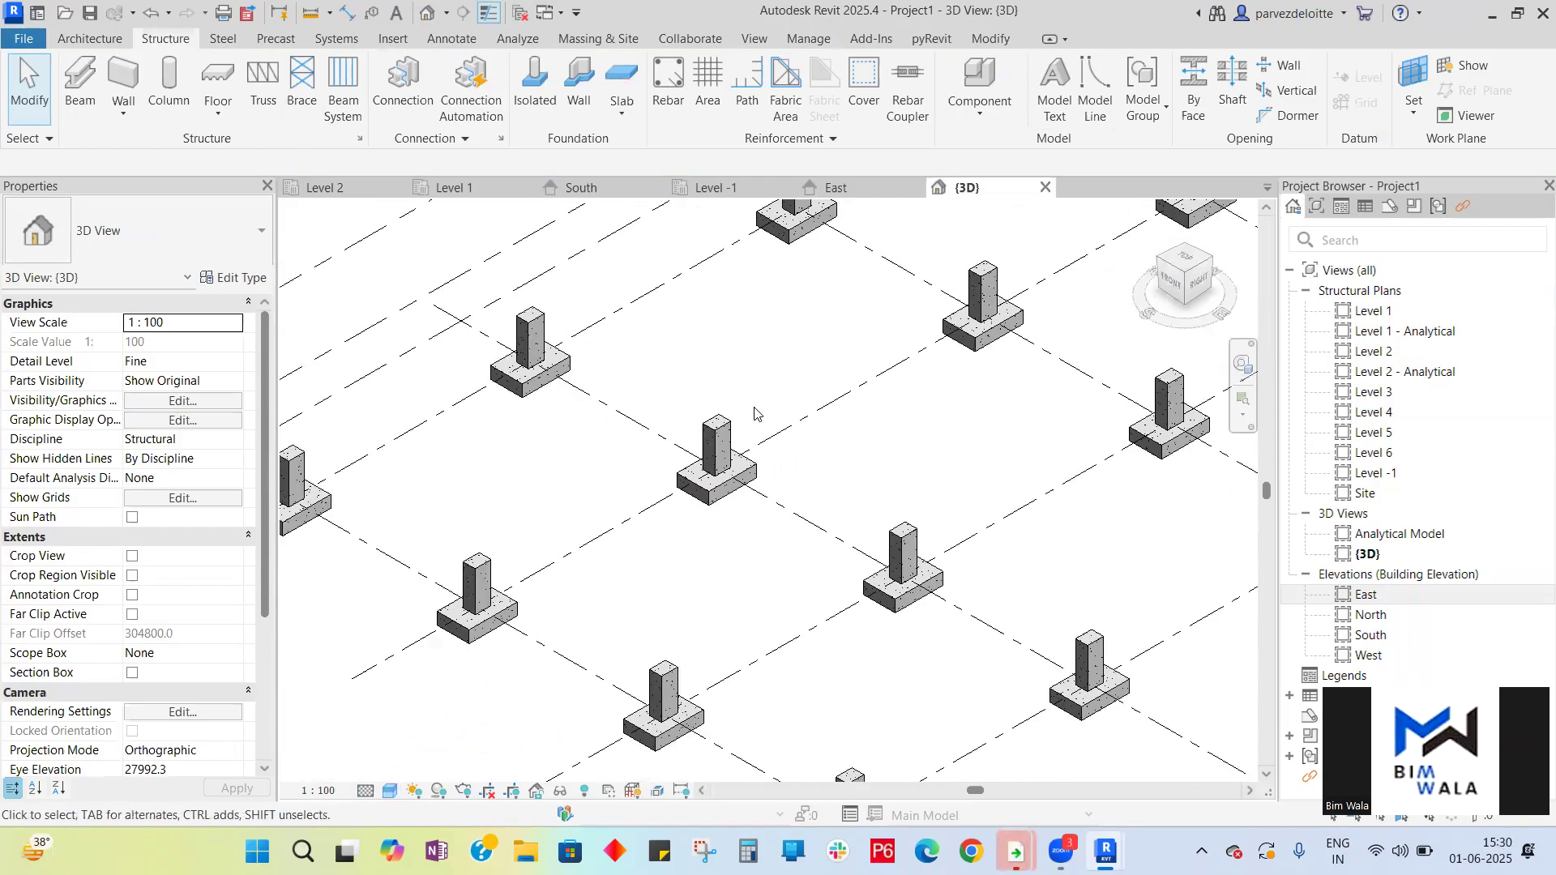
left_click(366, 791)
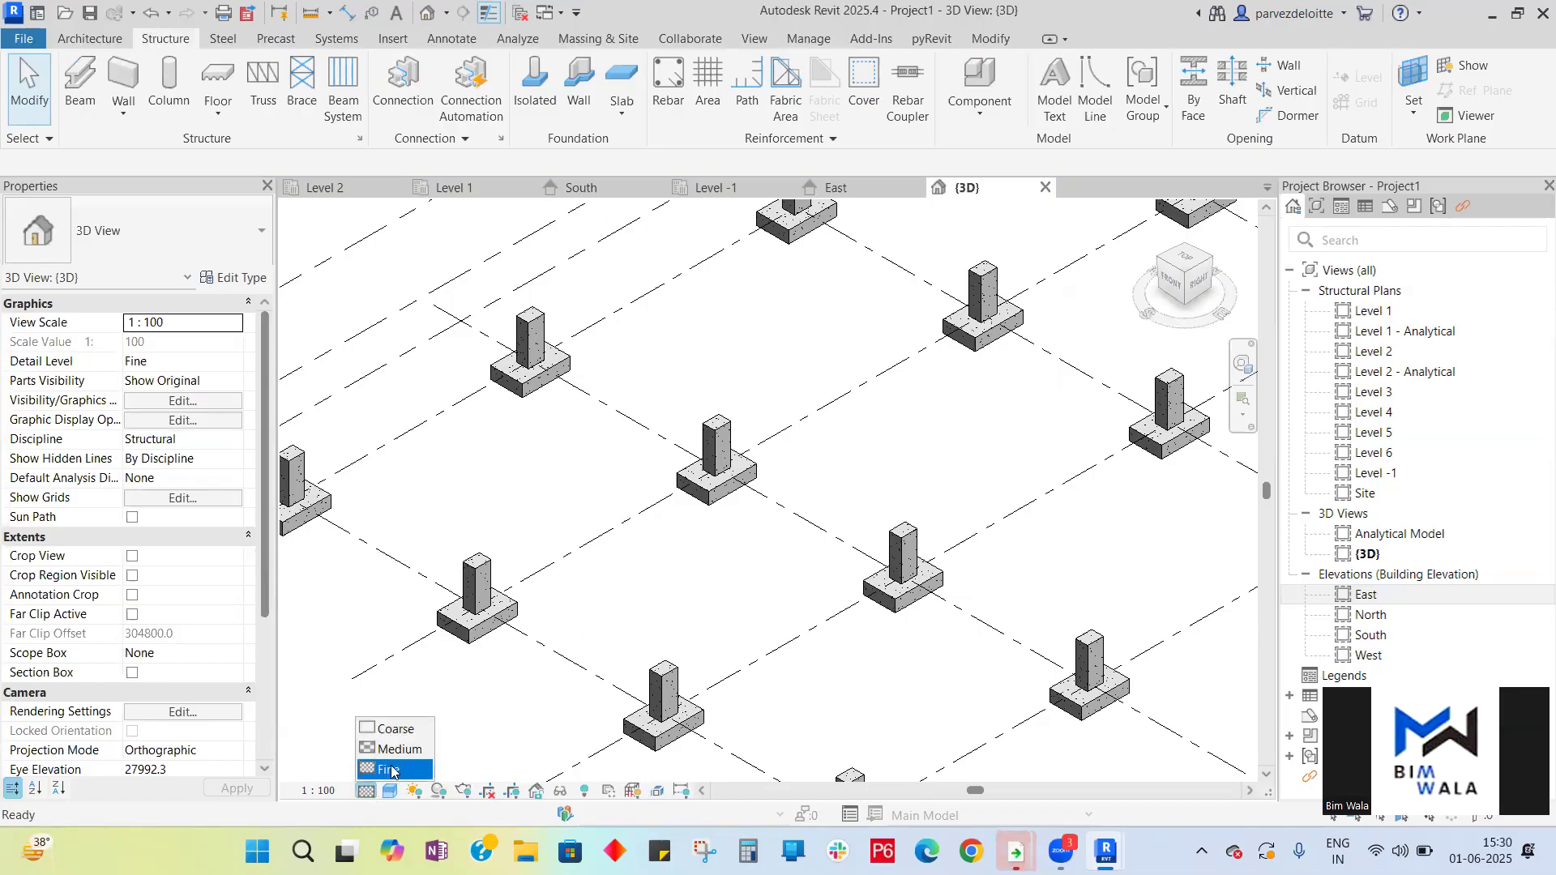
left_click(393, 770)
scroll(688, 592, "down", 4)
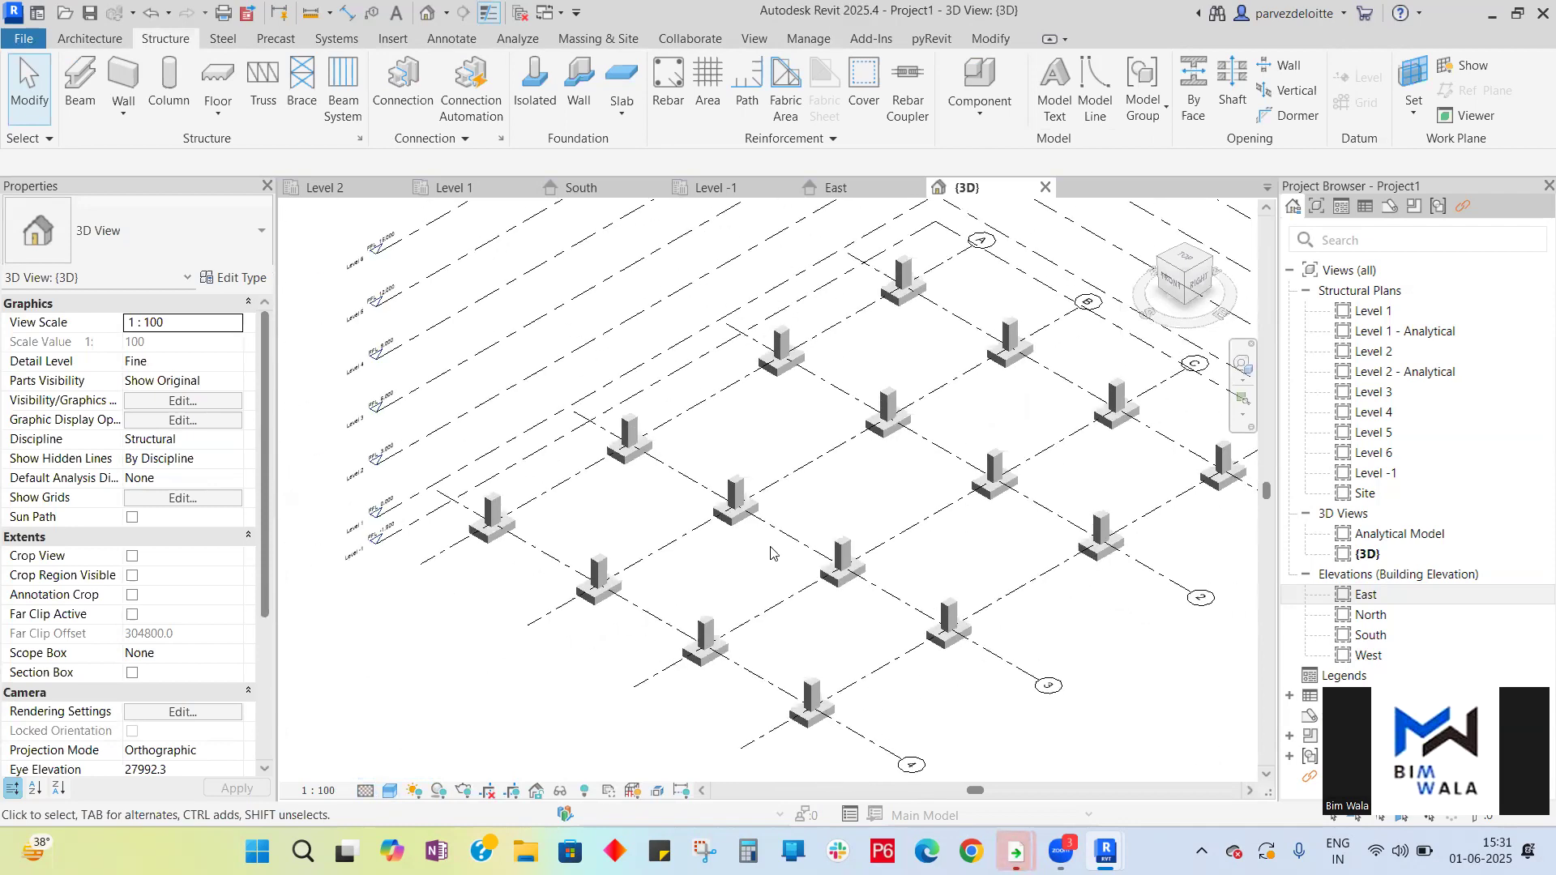
- In the Level 1 plan, start the Beam tool with the Concrete-Rectangular Beam 300 x 600mm type
left_click(449, 187)
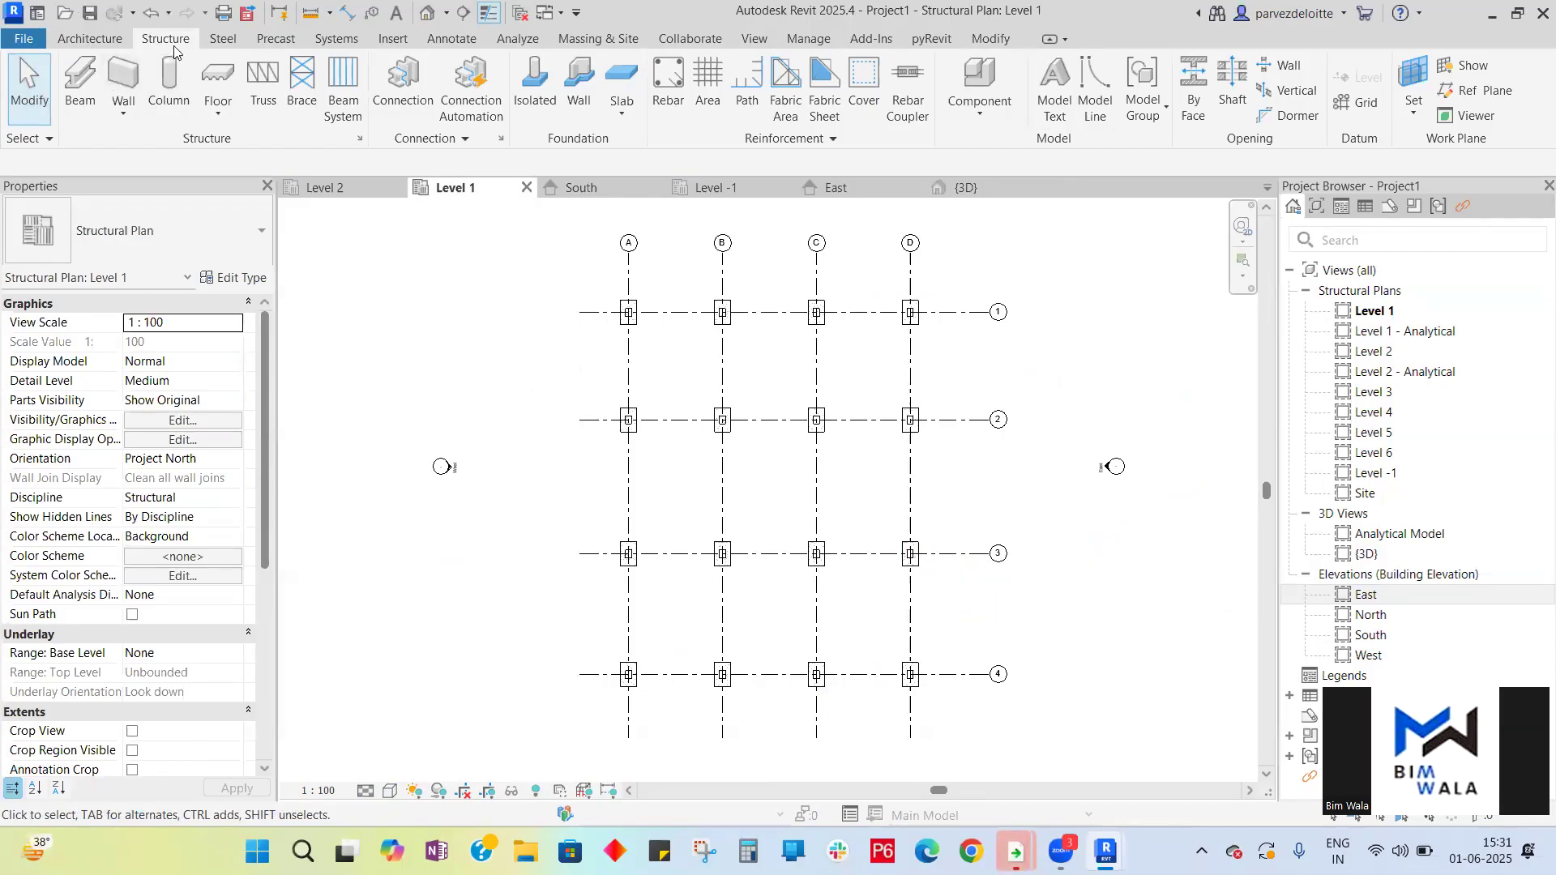
left_click(81, 103)
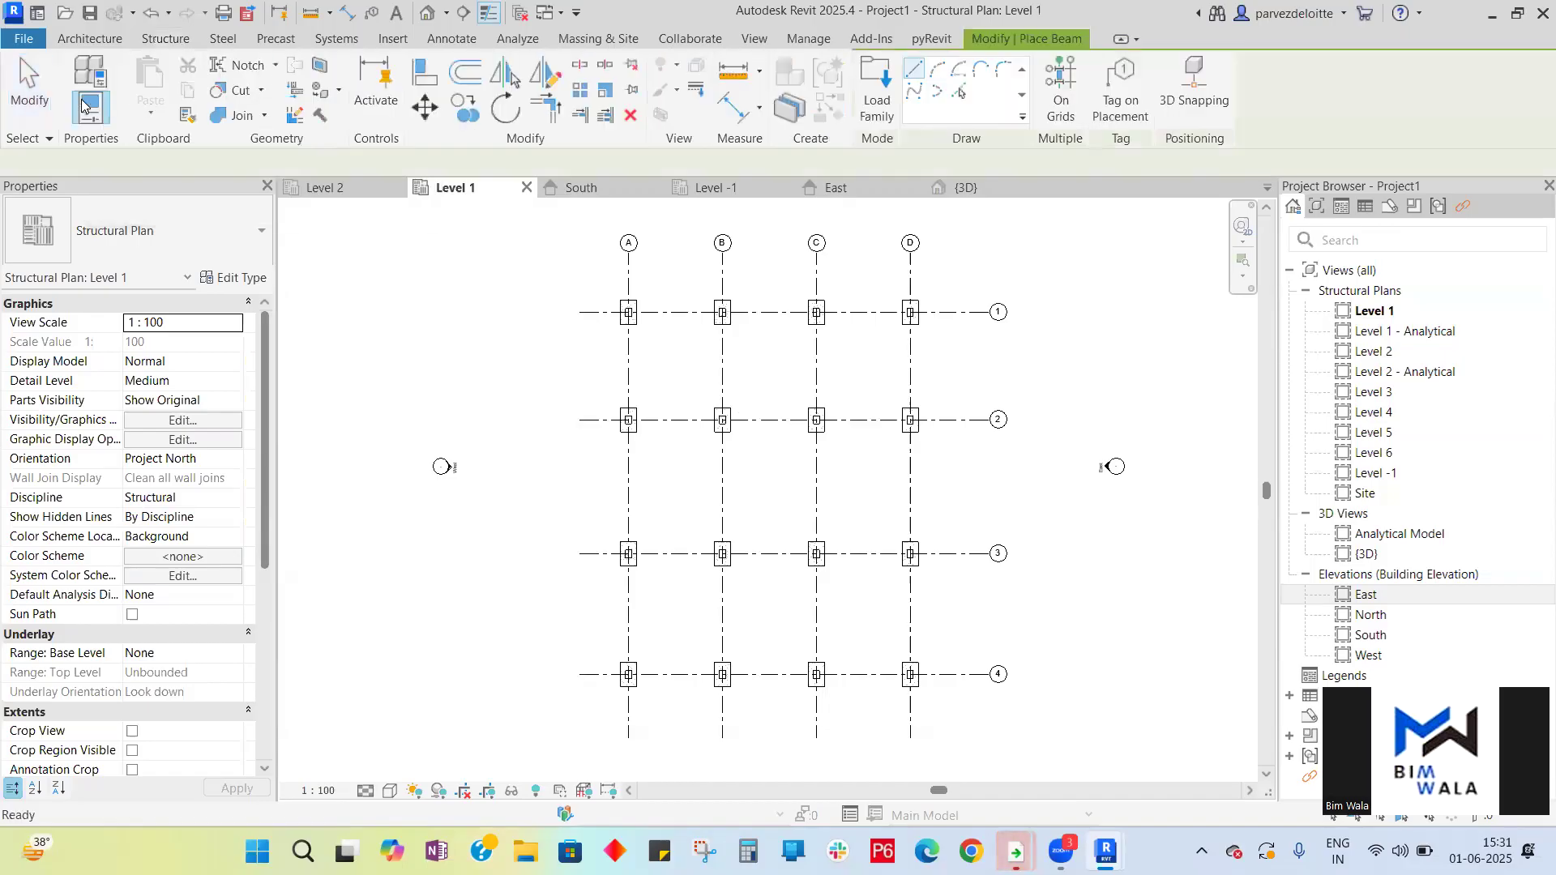
left_click(262, 235)
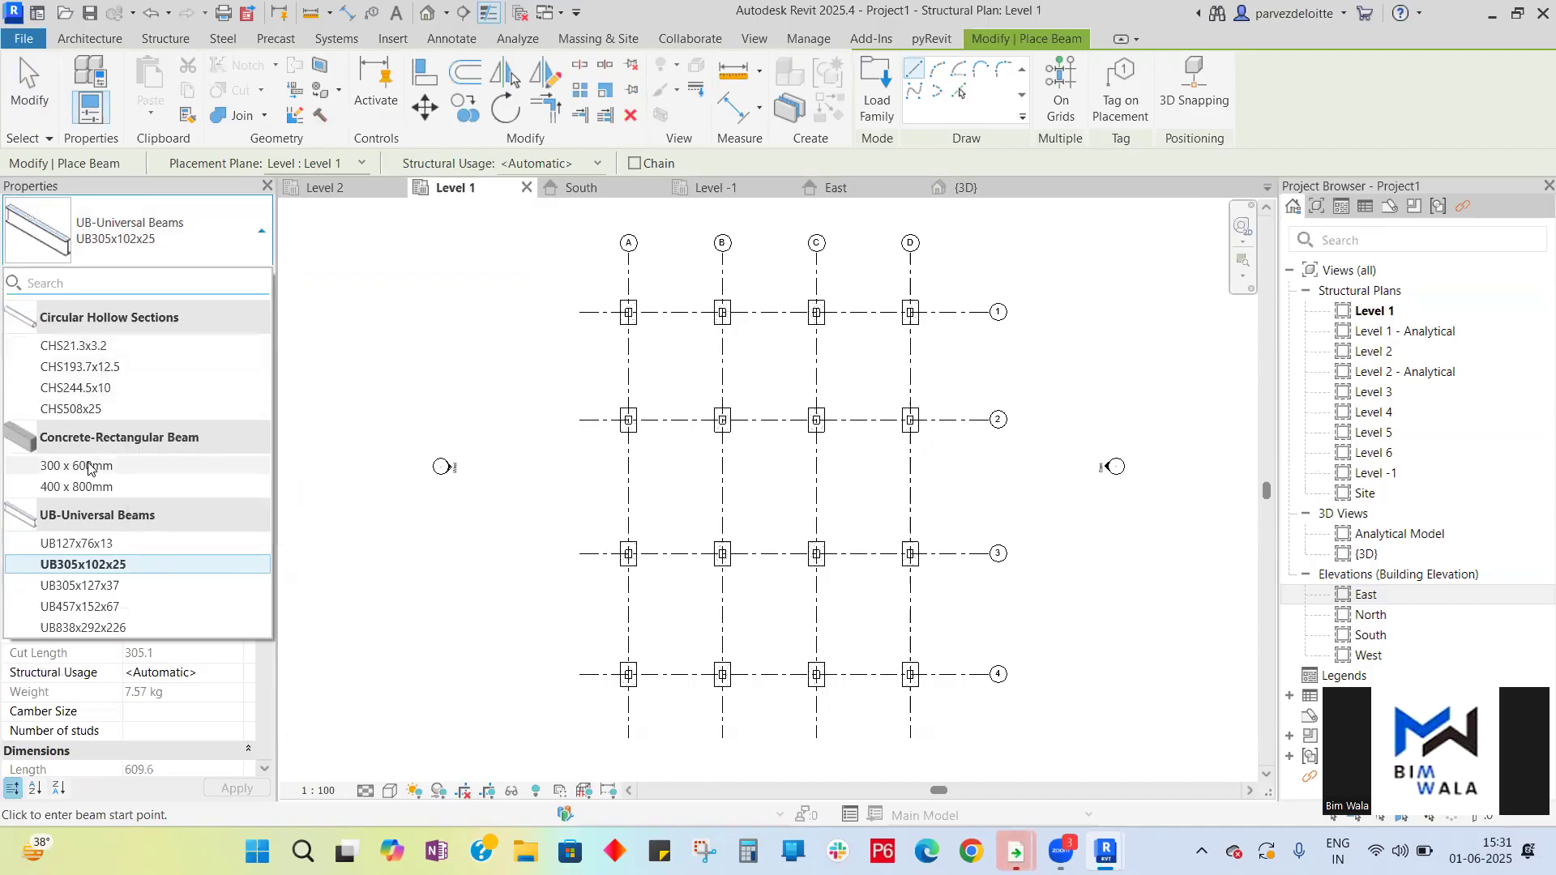
mouse_move(97, 468)
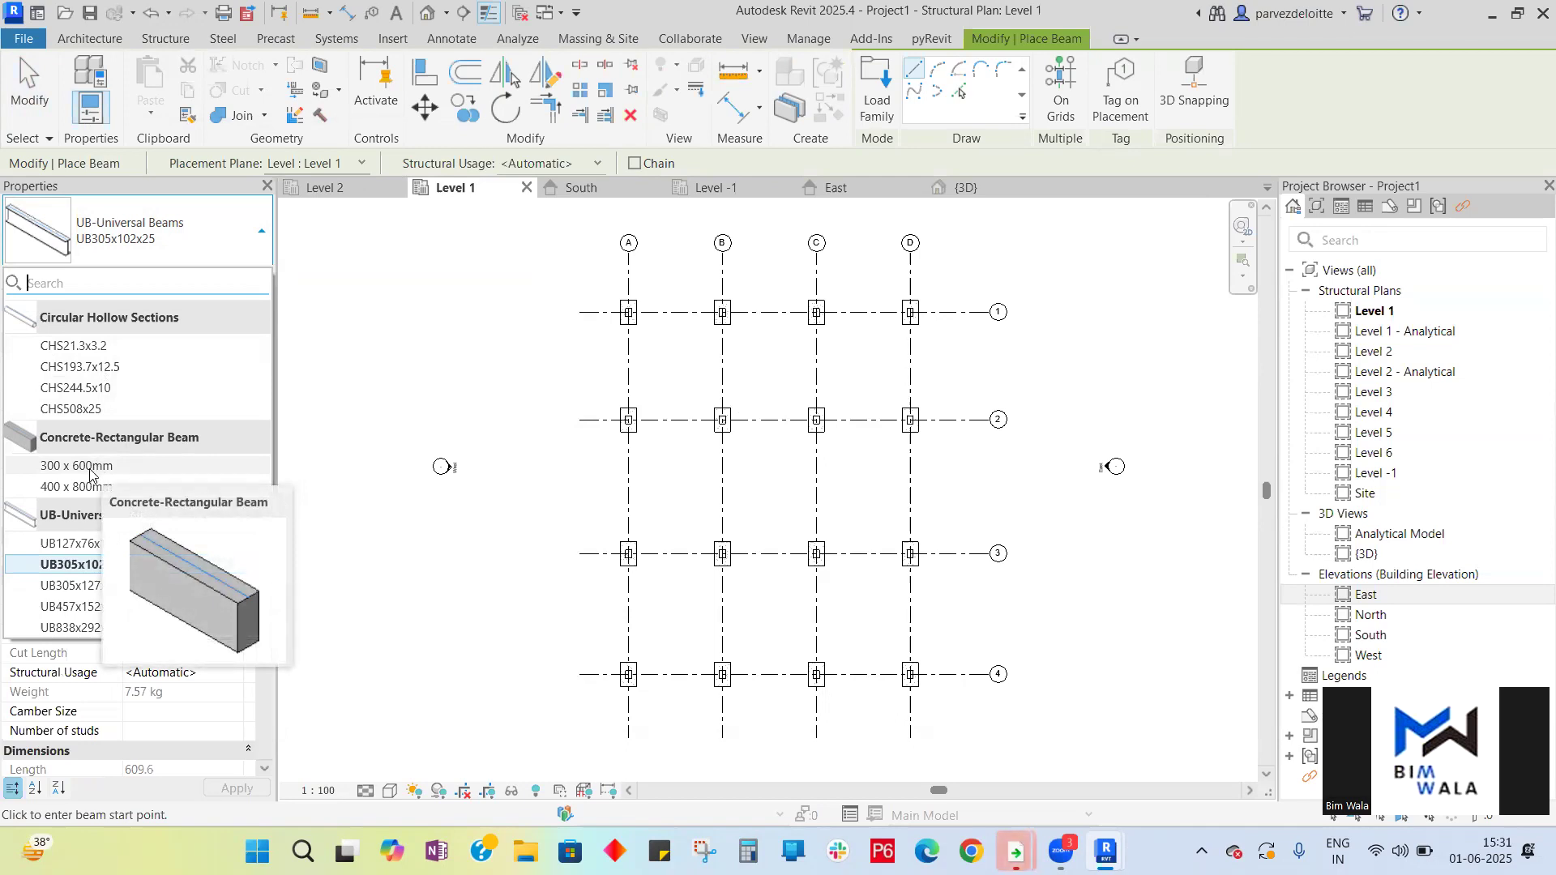
left_click(89, 468)
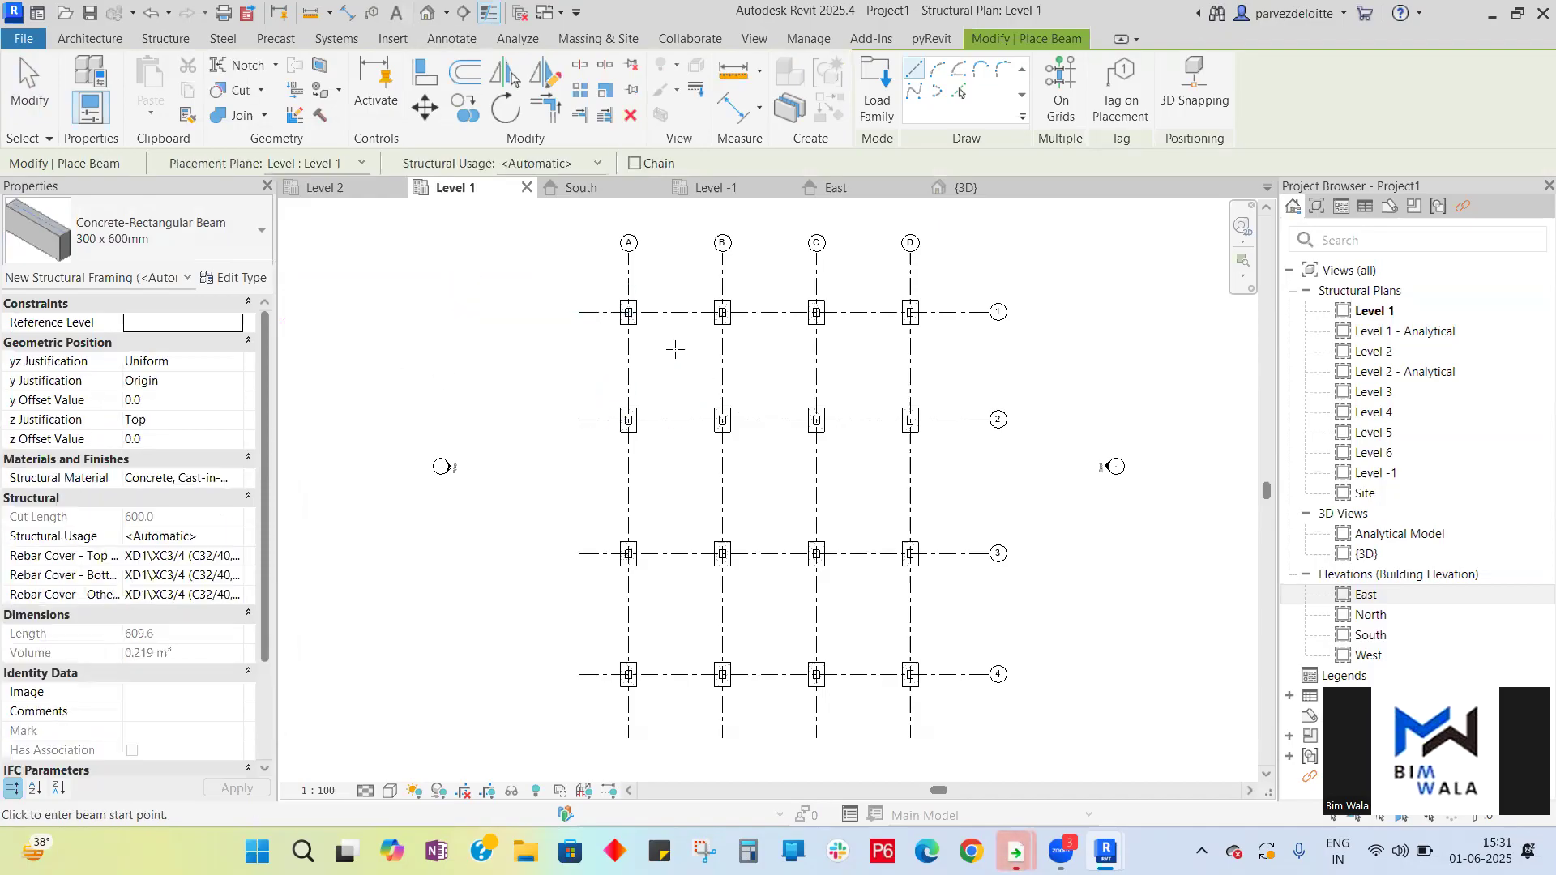
- Draw beams along grid 1 connecting the columns from grid A to grid D, and open the 3D view
scroll(755, 302, "up", 1)
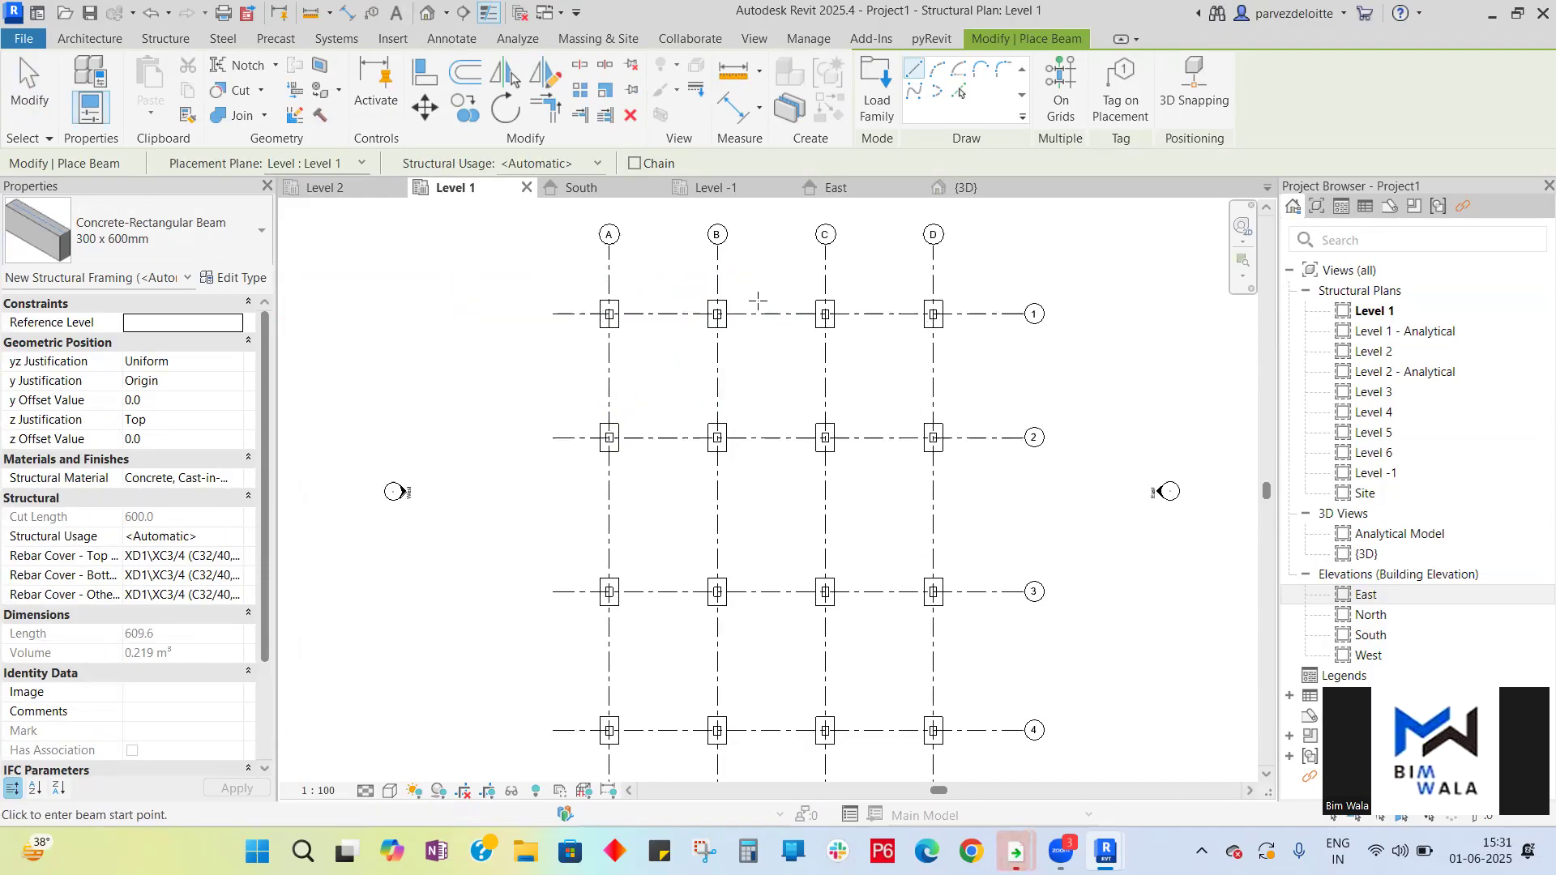
scroll(758, 302, "up", 2)
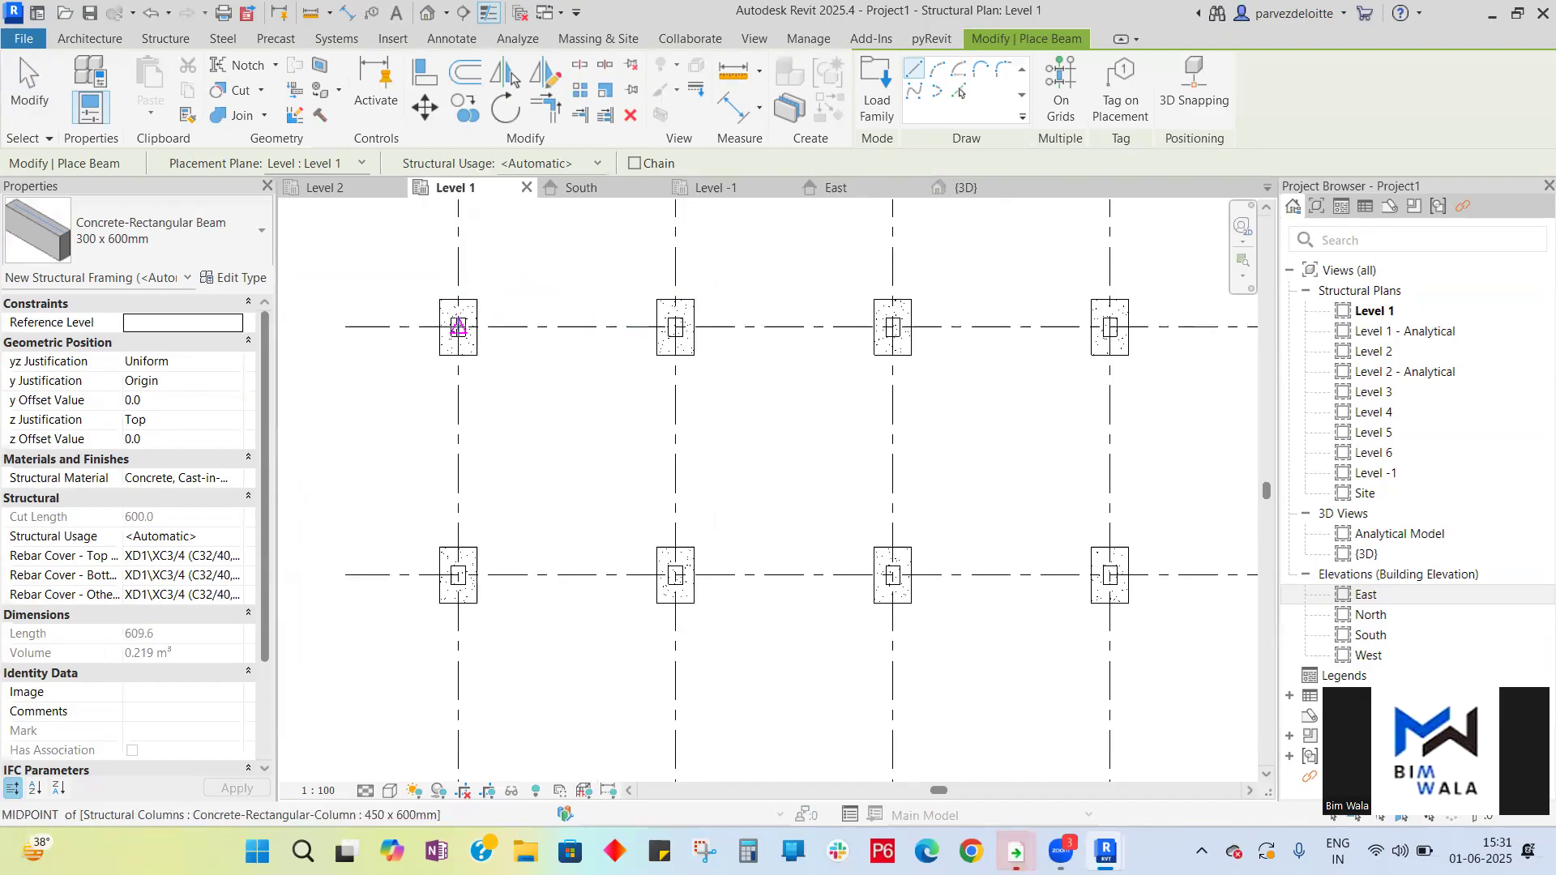
left_click(459, 326)
left_click(676, 327)
left_click(676, 327)
left_click(893, 326)
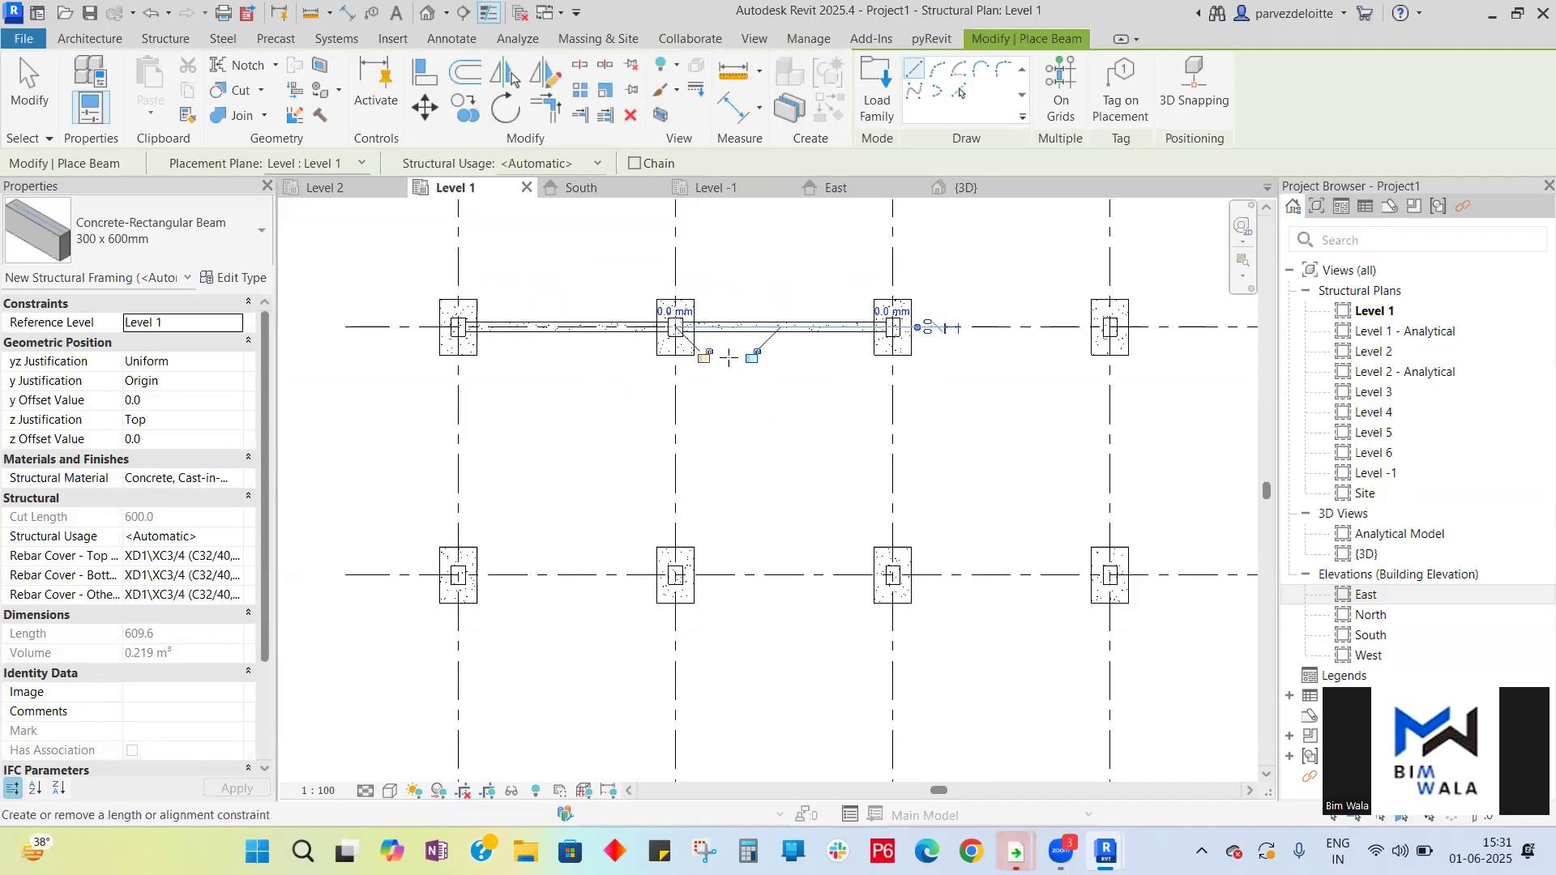
scroll(408, 340, "down", 1)
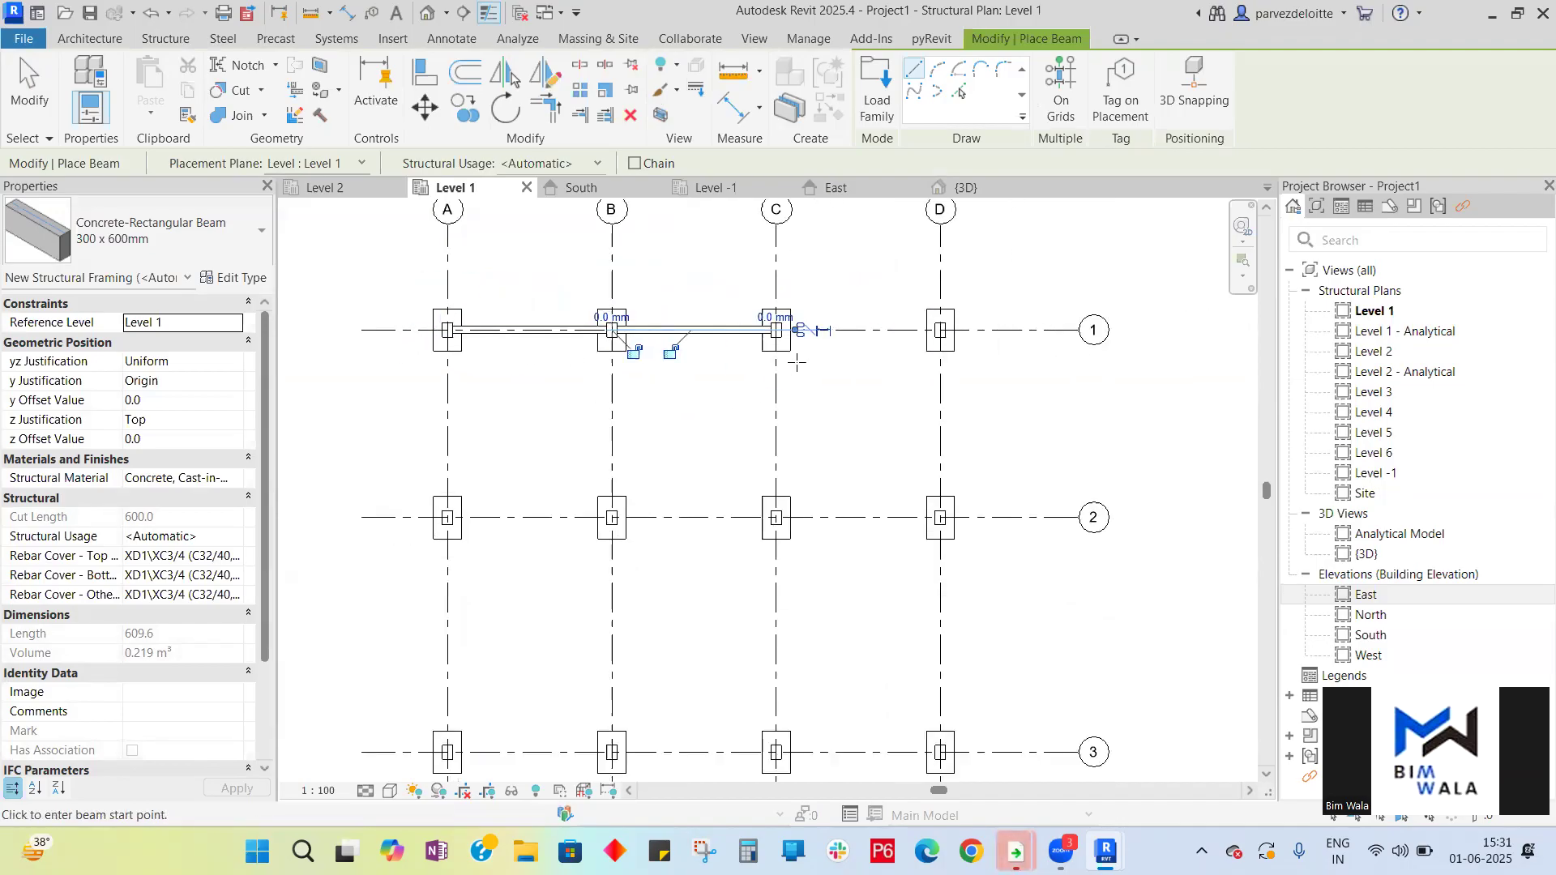
scroll(881, 328, "up", 2)
left_click(697, 331)
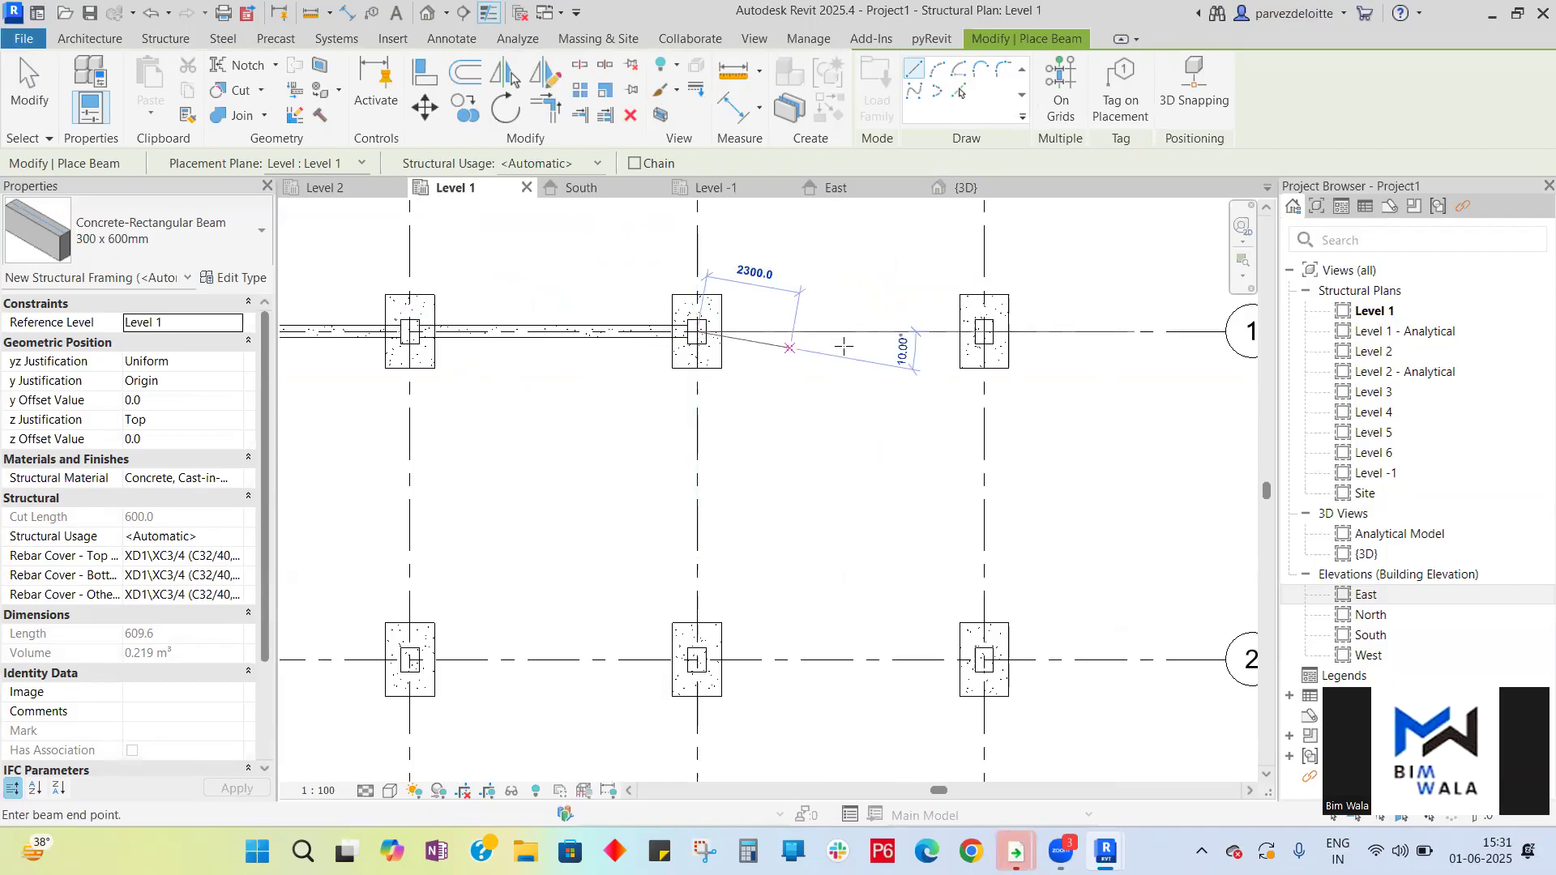
left_click(984, 332)
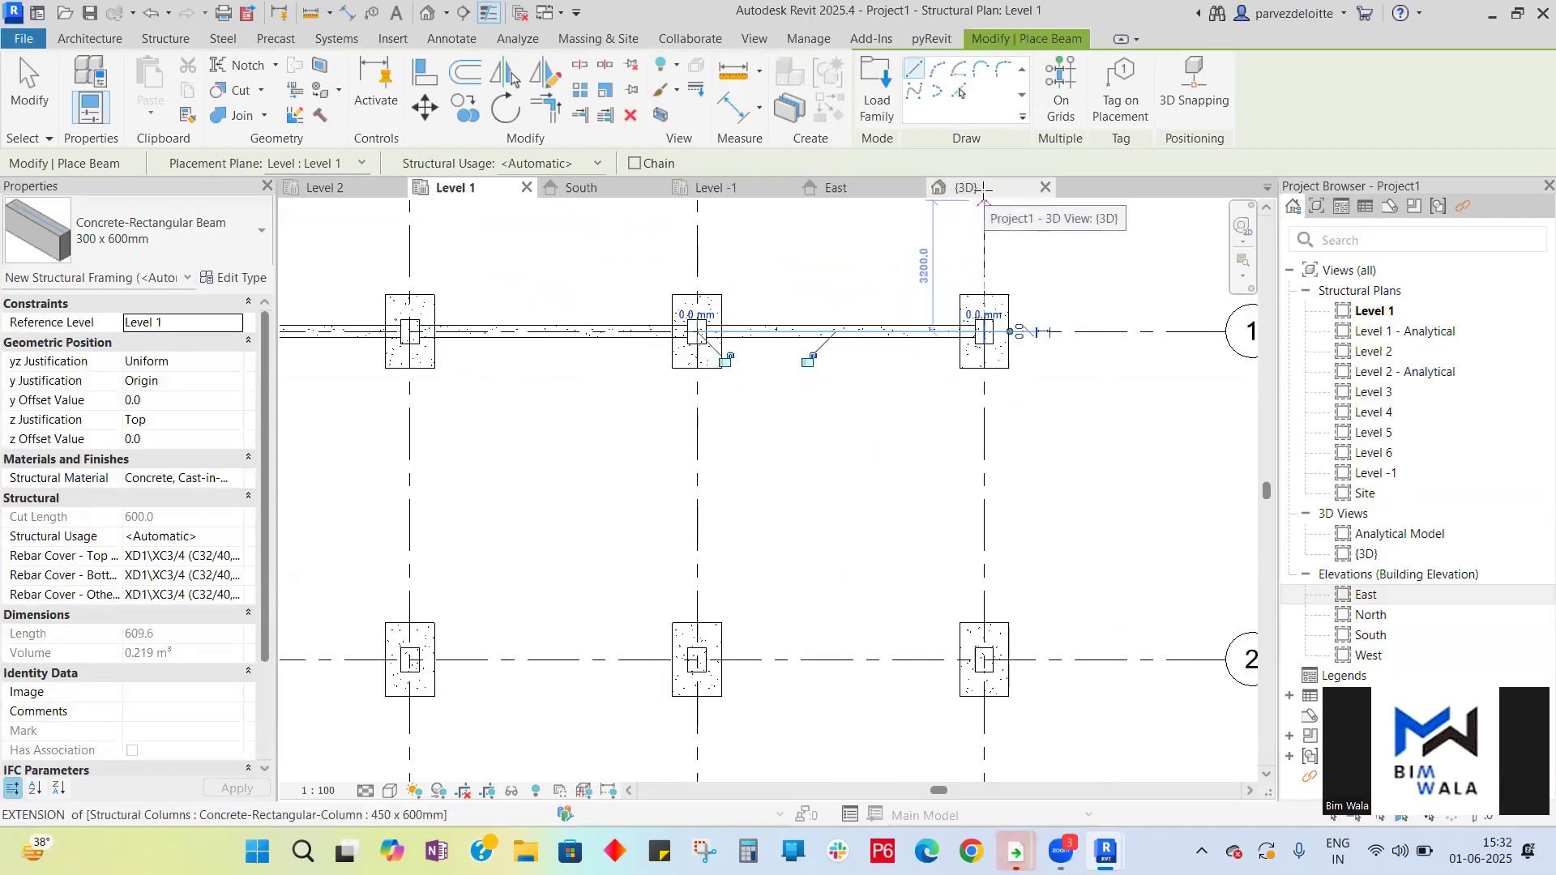
key("Escape")
key("Escape")
left_click(985, 194)
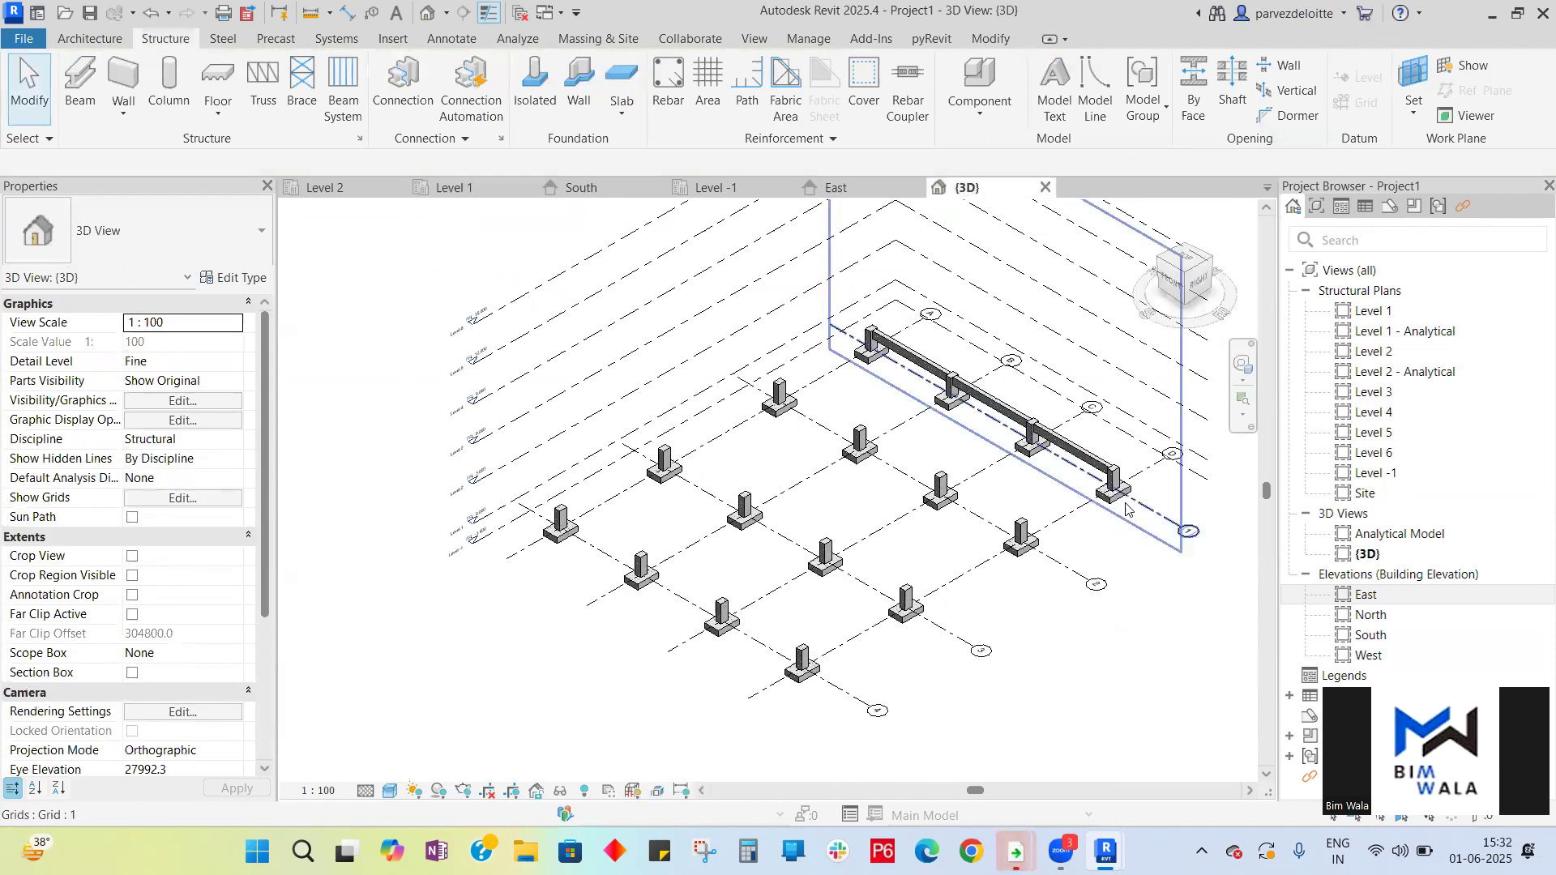
- Zoom around the 3D view to examine the beams along grid 1 sitting on the columns
scroll(1115, 450, "up", 5)
scroll(1114, 449, "down", 2)
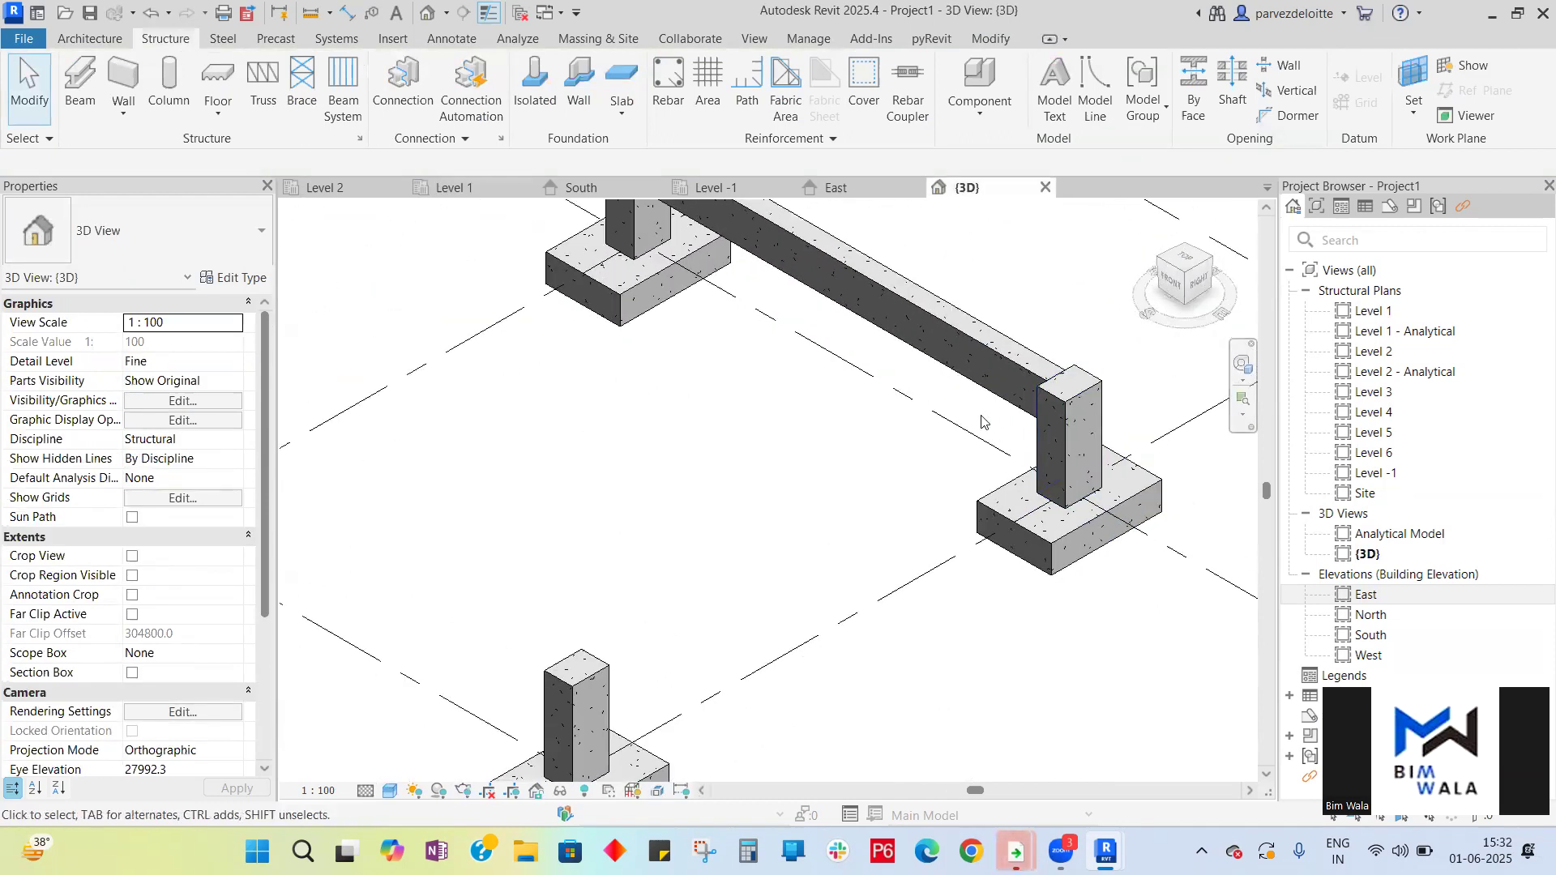
scroll(982, 419, "down", 3)
scroll(889, 408, "up", 5)
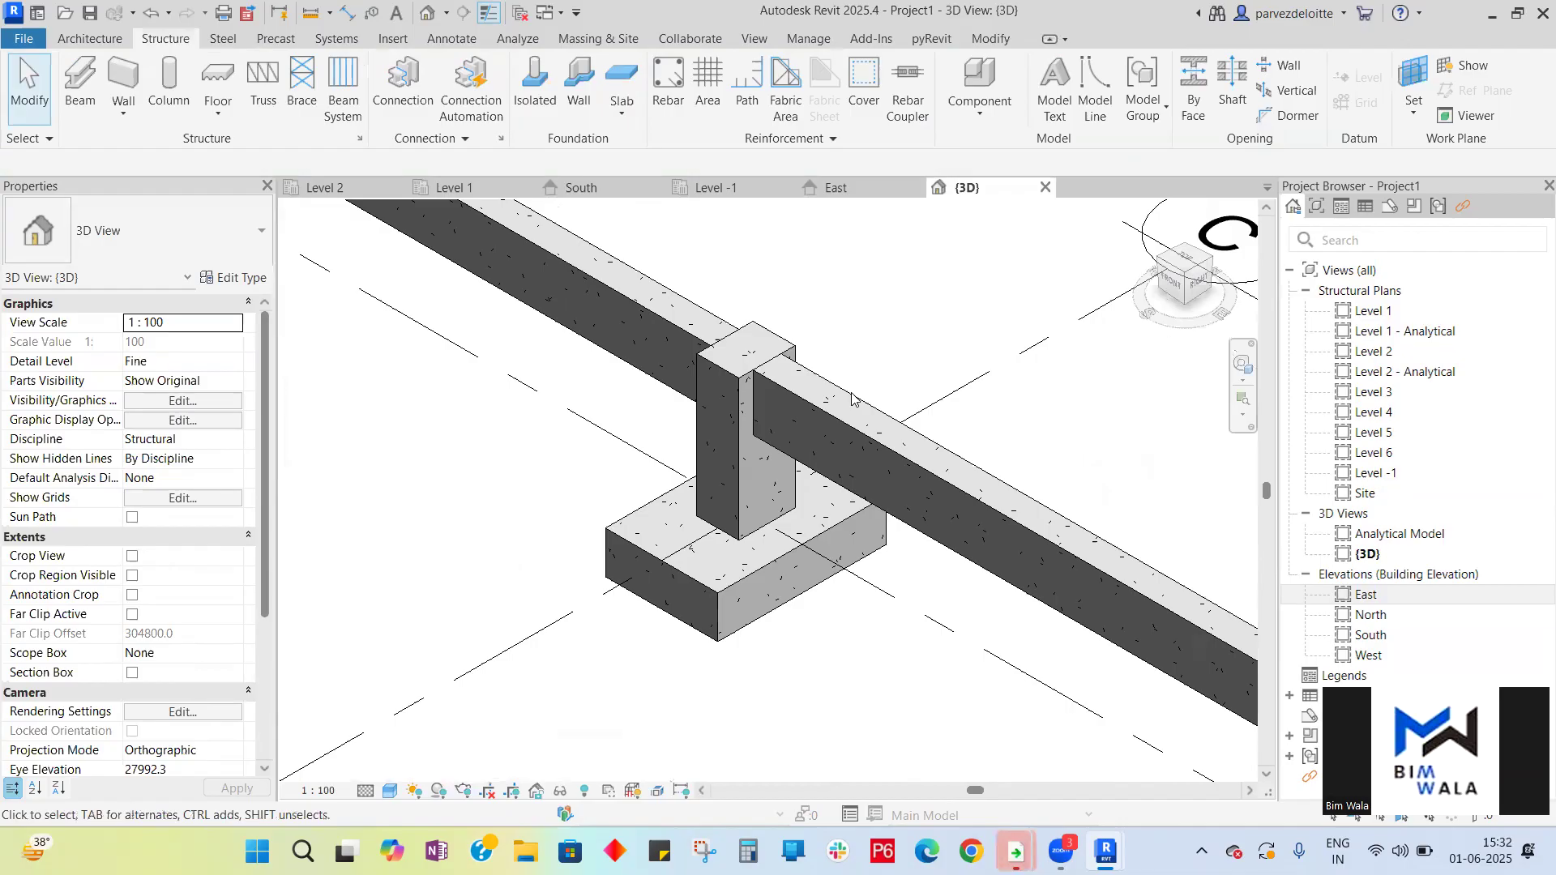
scroll(843, 409, "down", 6)
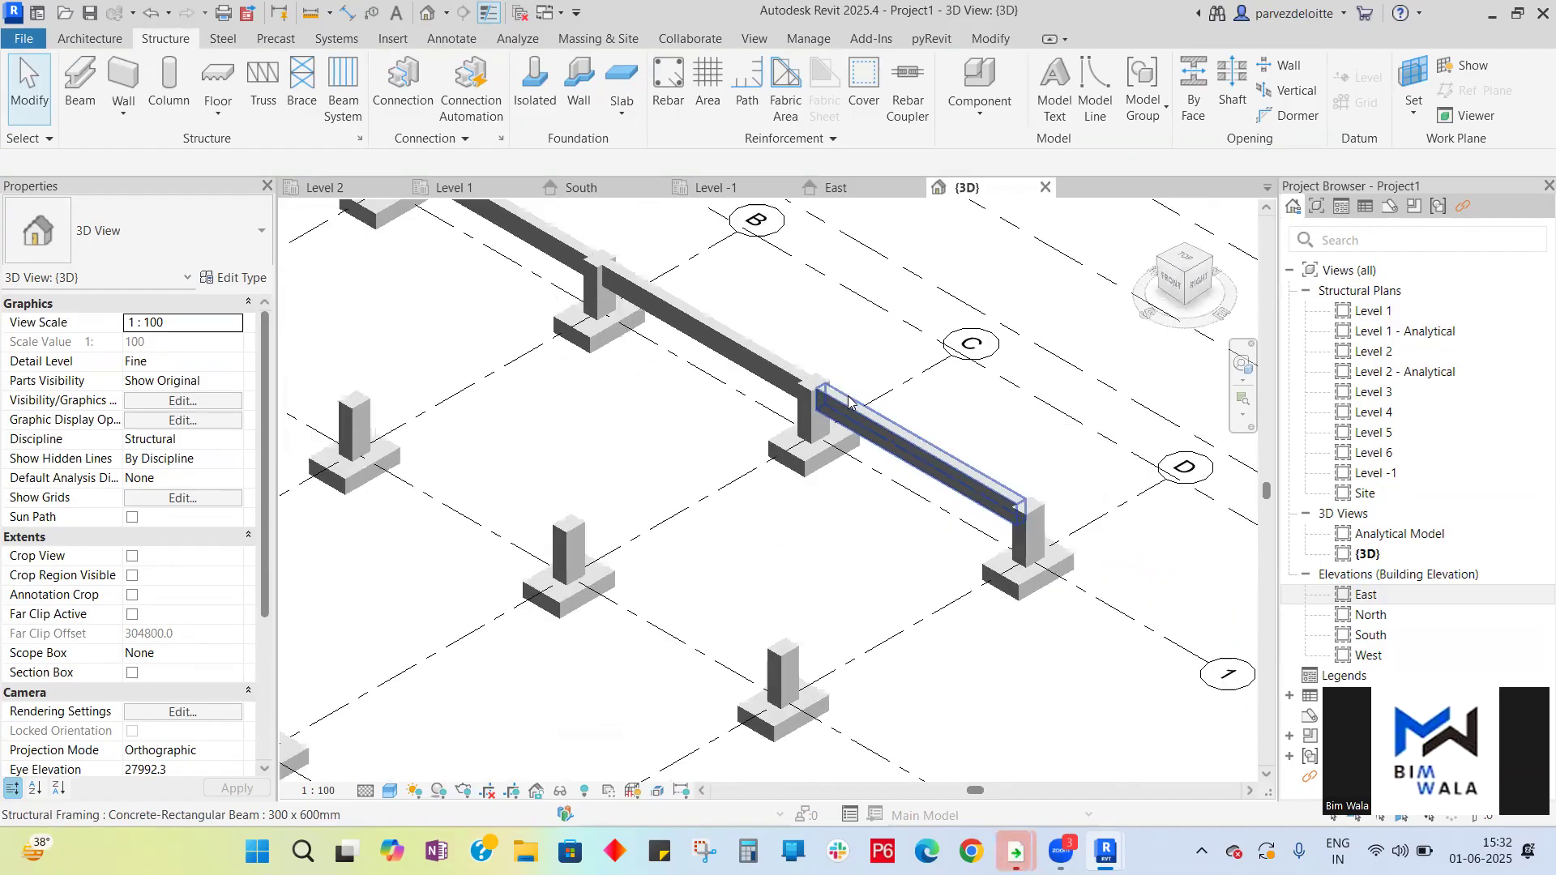
scroll(663, 339, "up", 7)
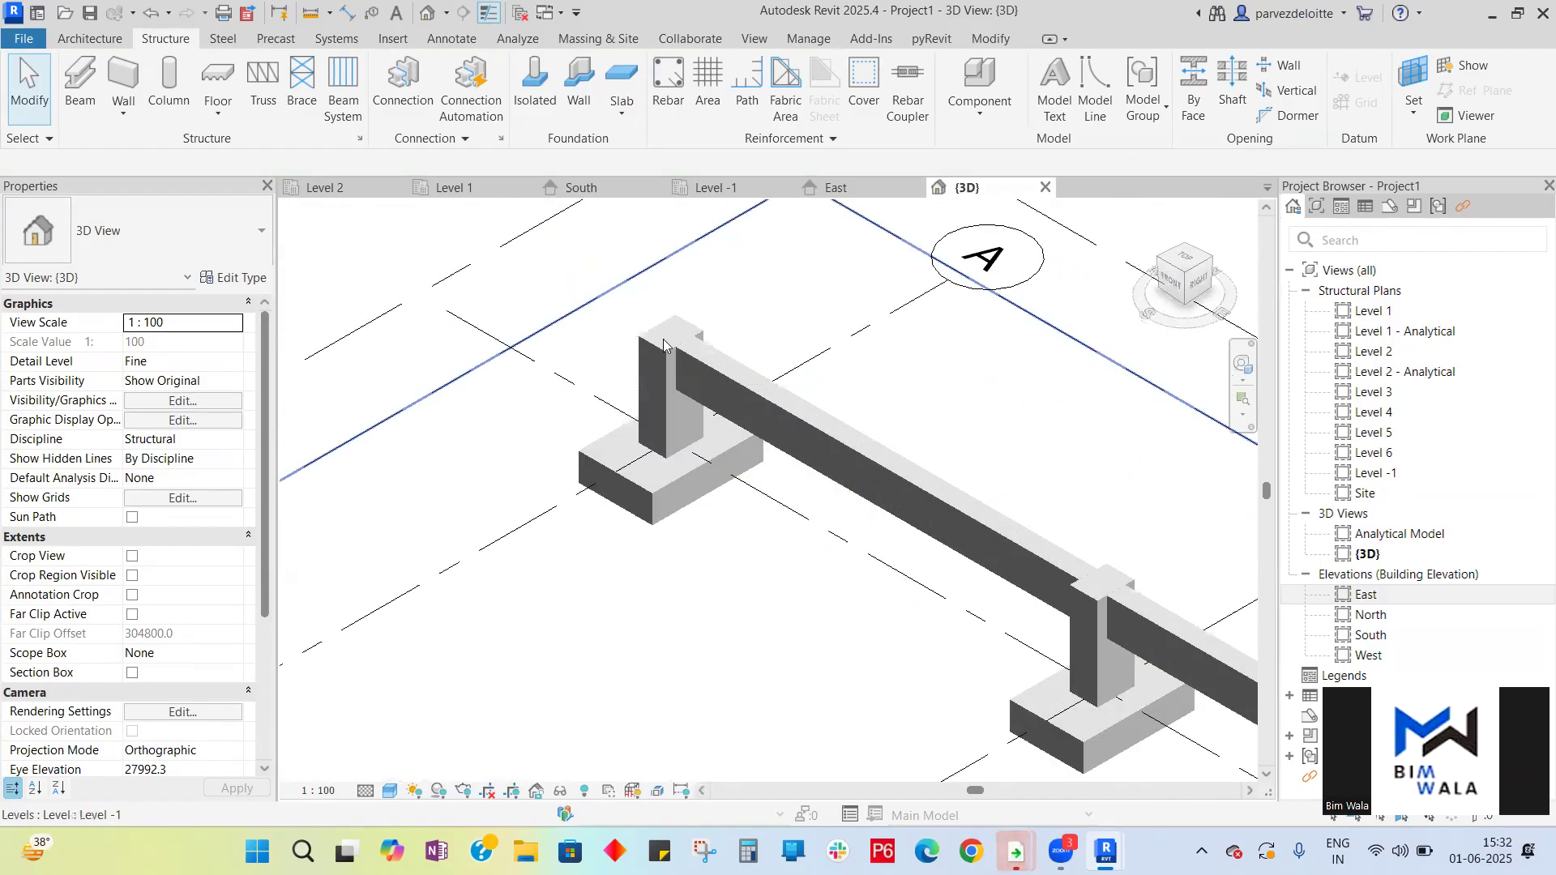
scroll(726, 375, "down", 5)
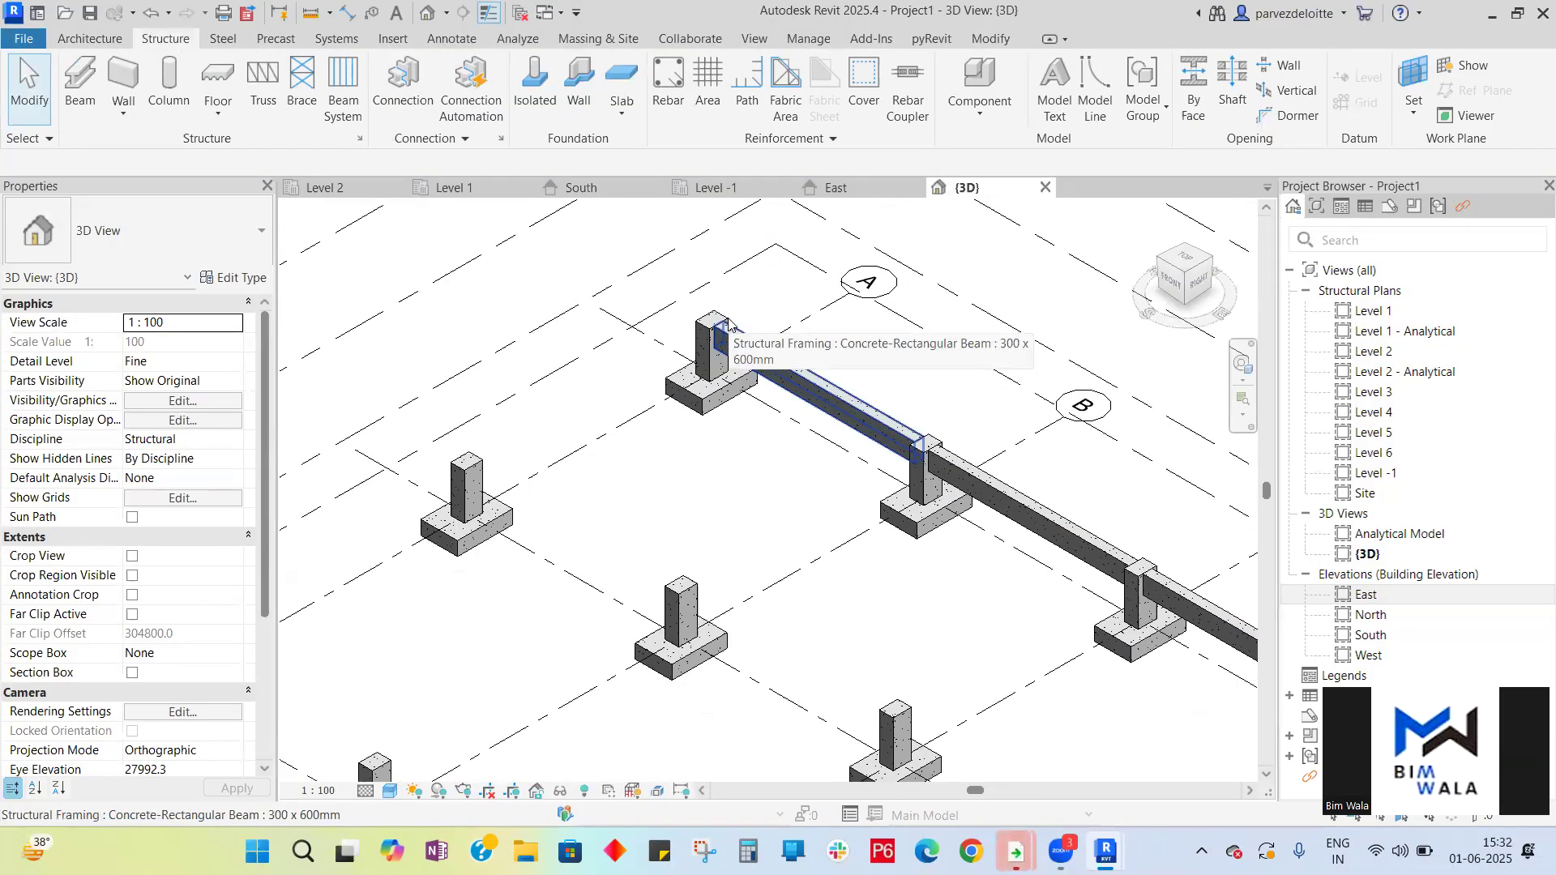
scroll(728, 324, "down", 3)
scroll(918, 341, "down", 2)
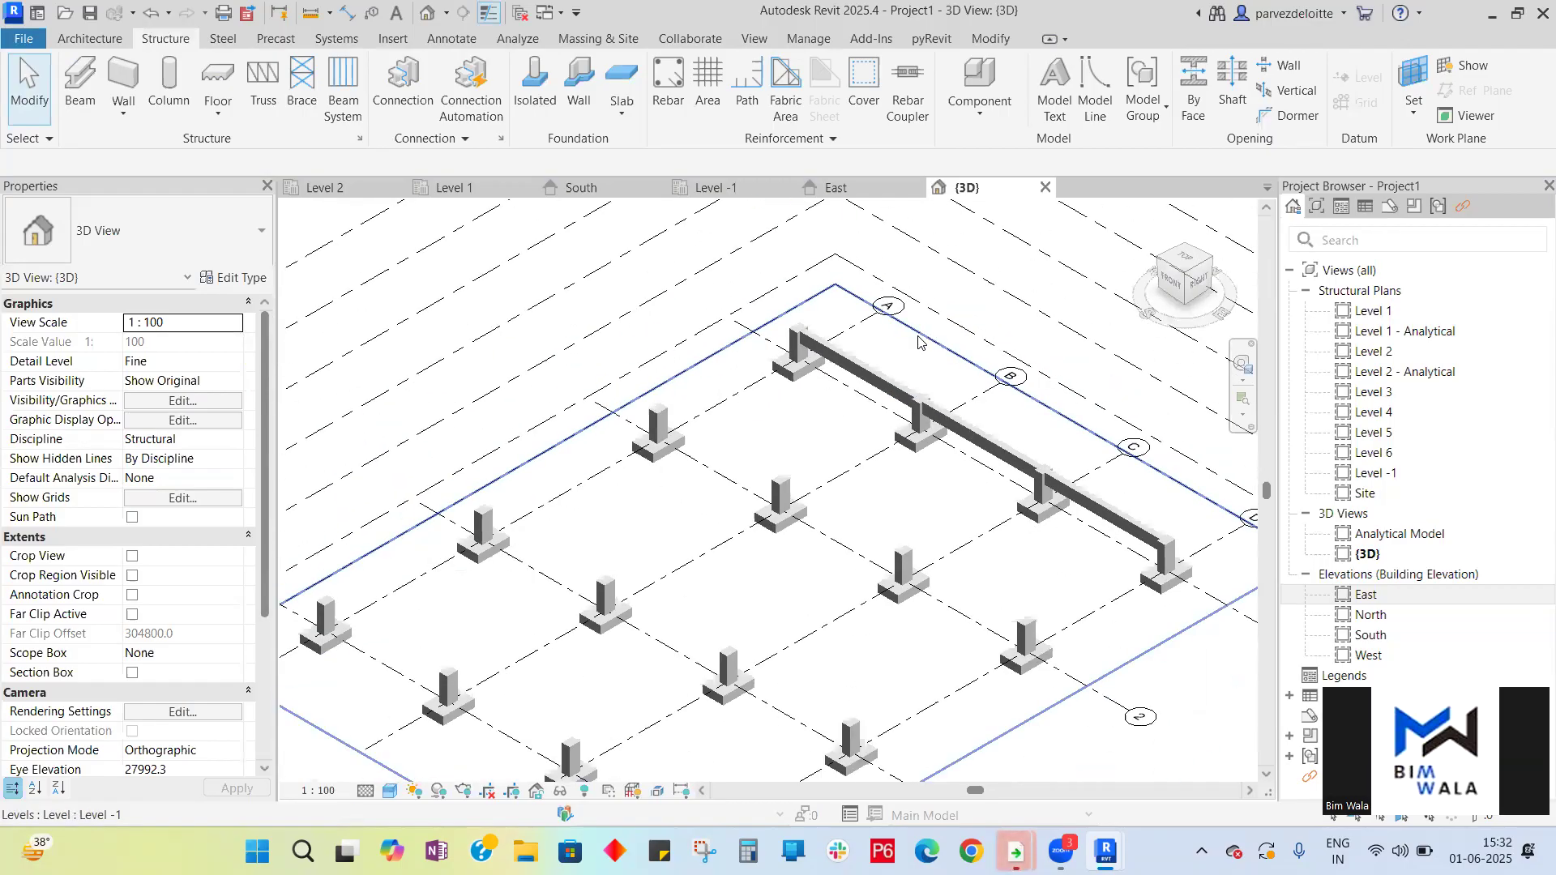
- In the Level 1 plan, start the Beam tool and place beams along grid A using the On Grids option
left_click(836, 187)
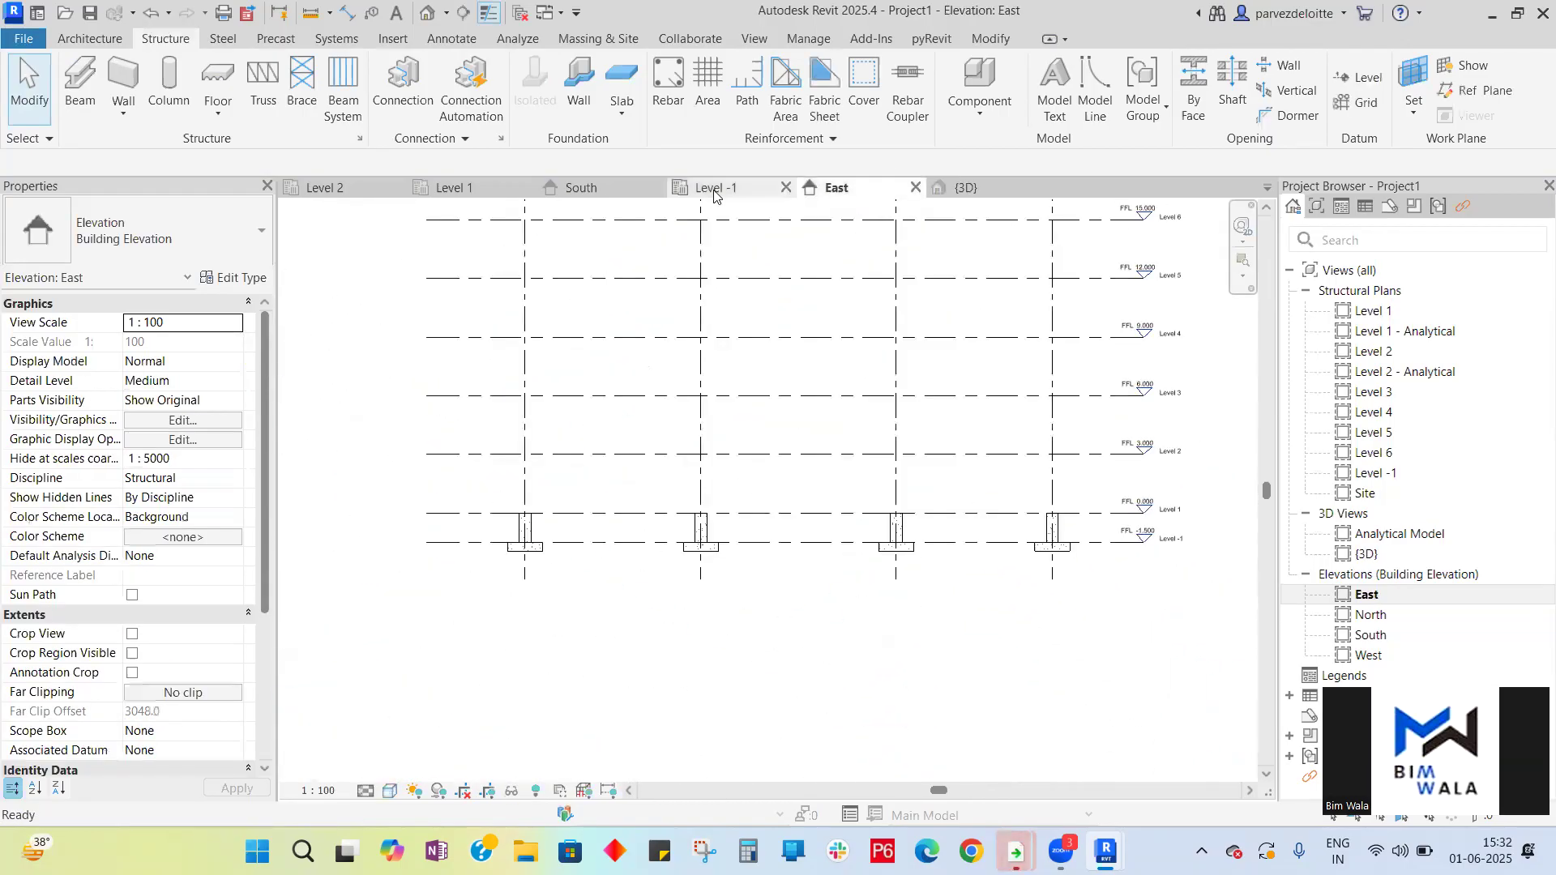
left_click(477, 192)
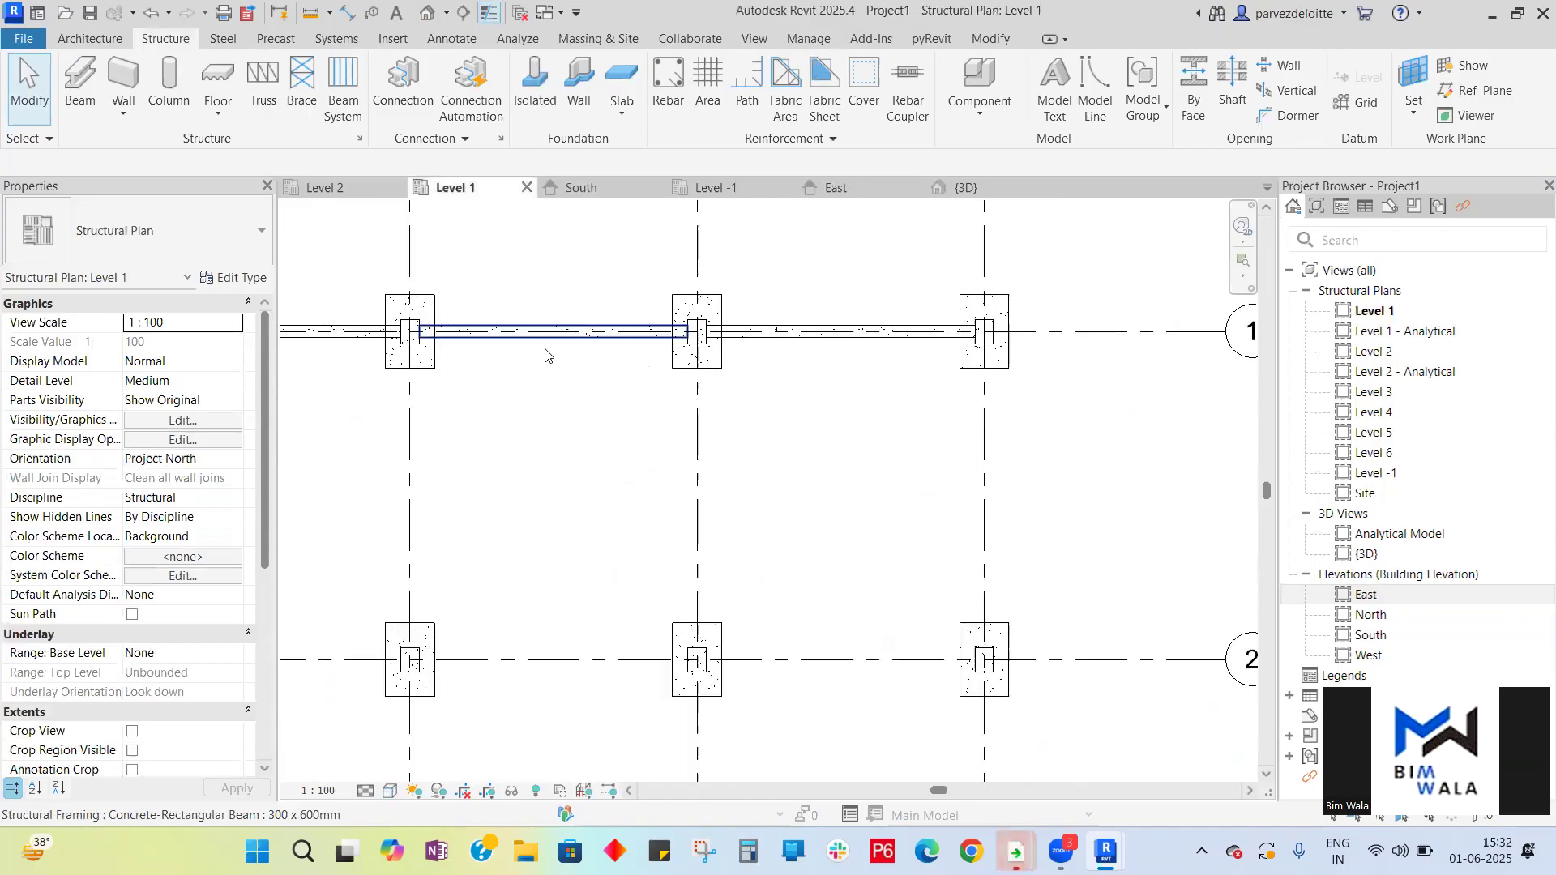
scroll(567, 332, "down", 3)
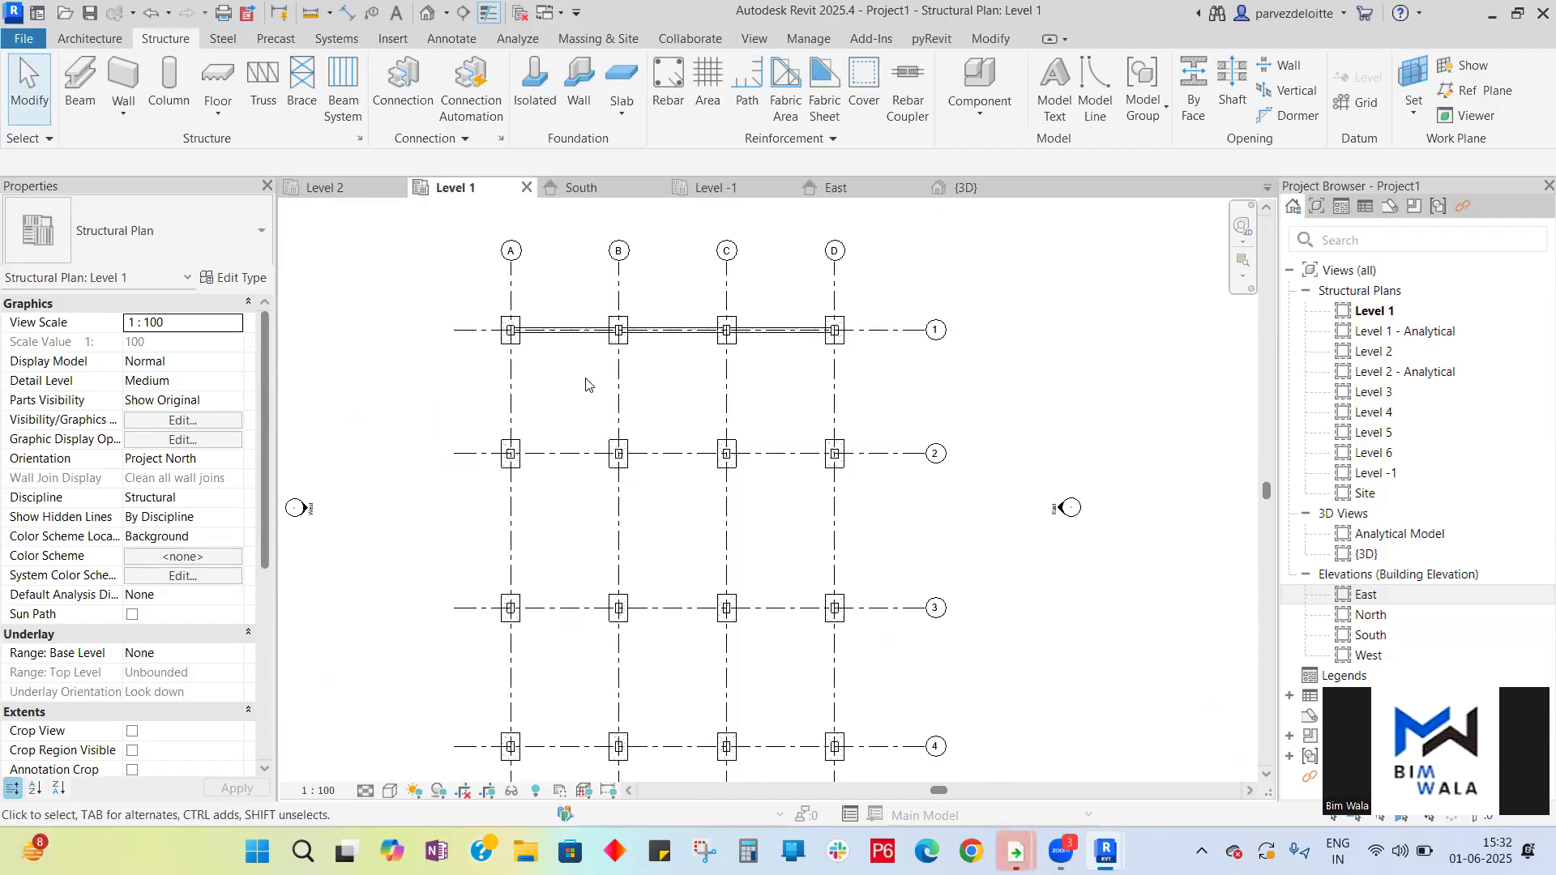
left_click(567, 332)
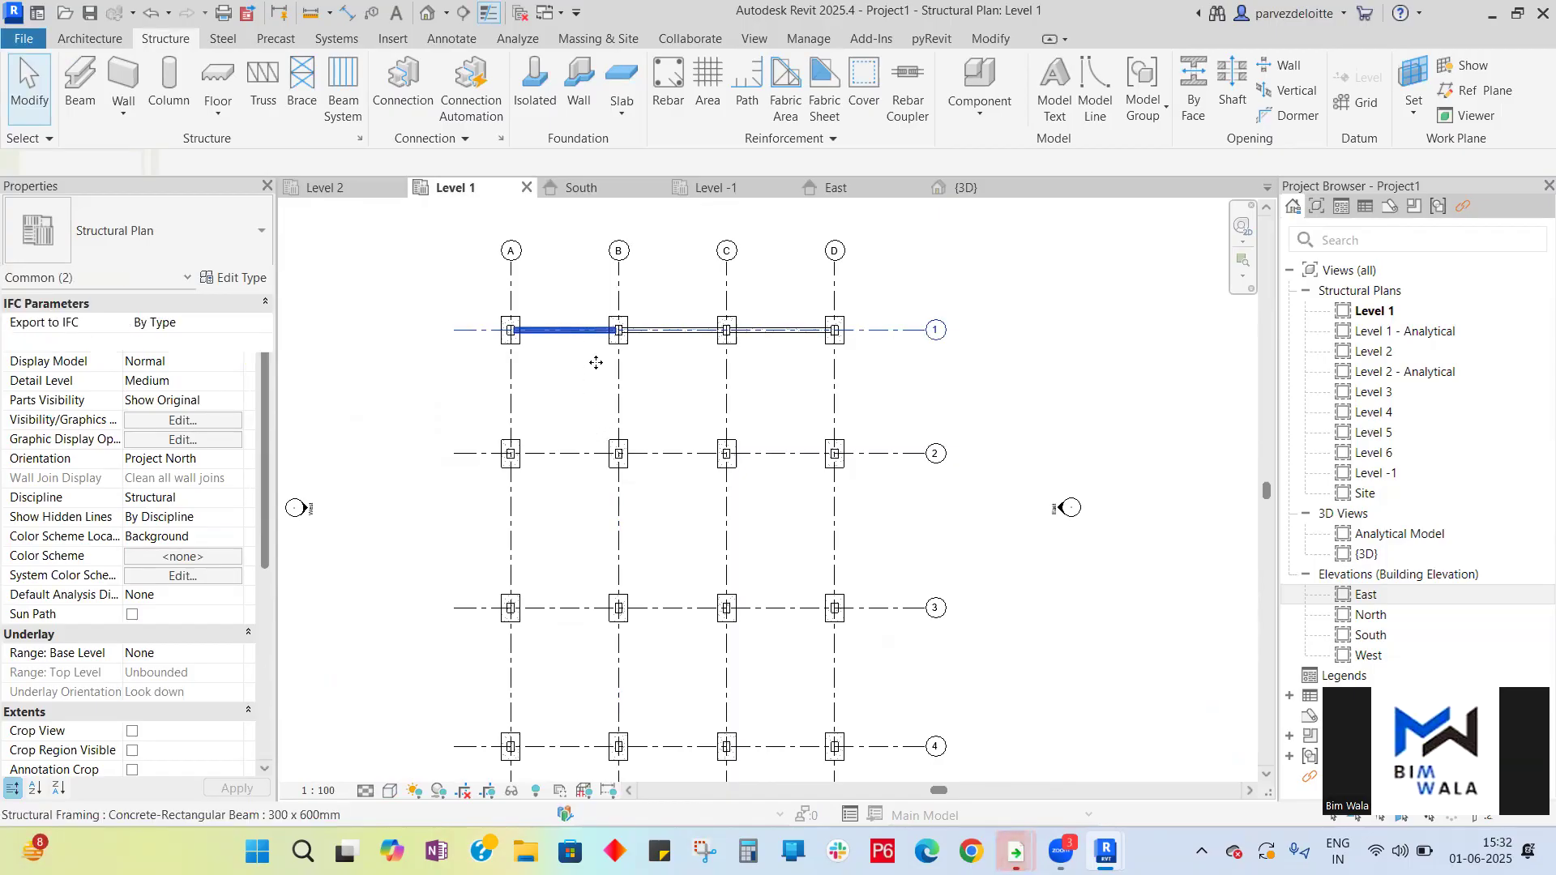
key("Escape")
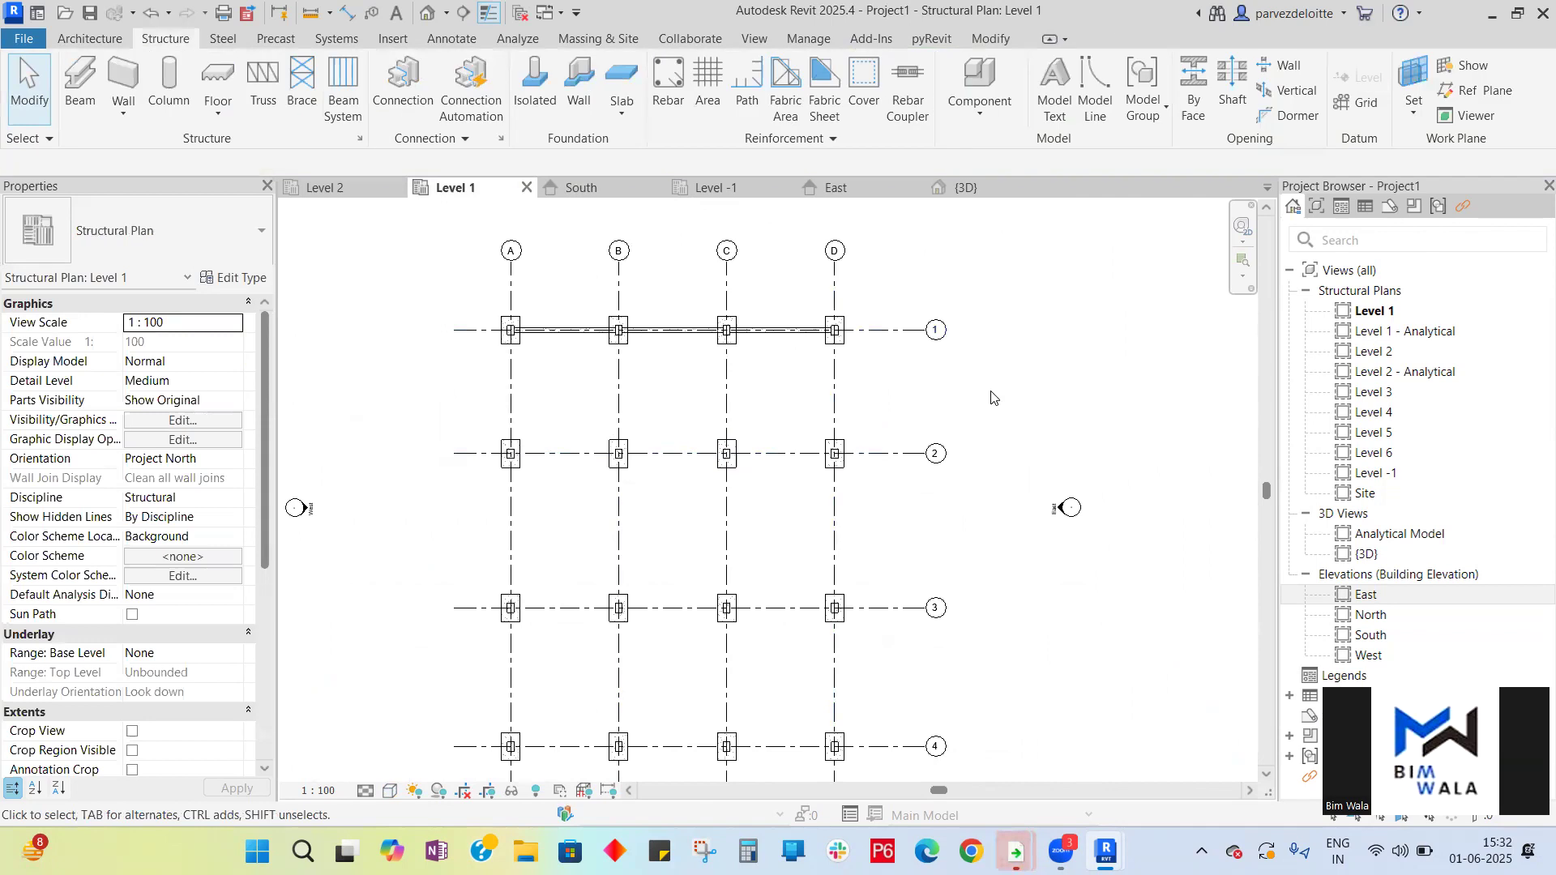
left_click(79, 89)
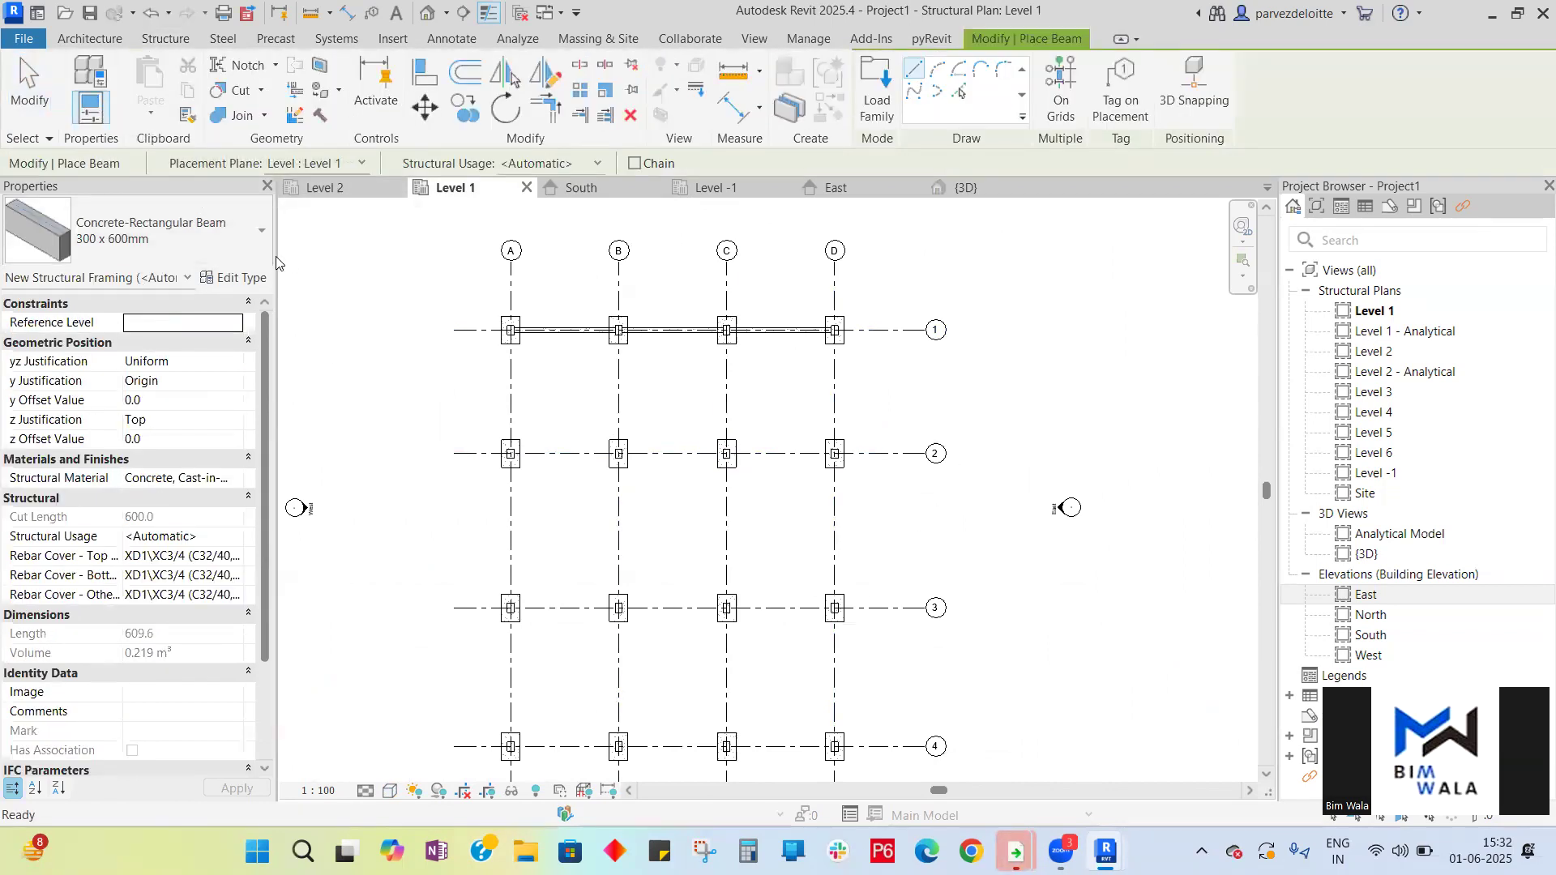
left_click(1061, 97)
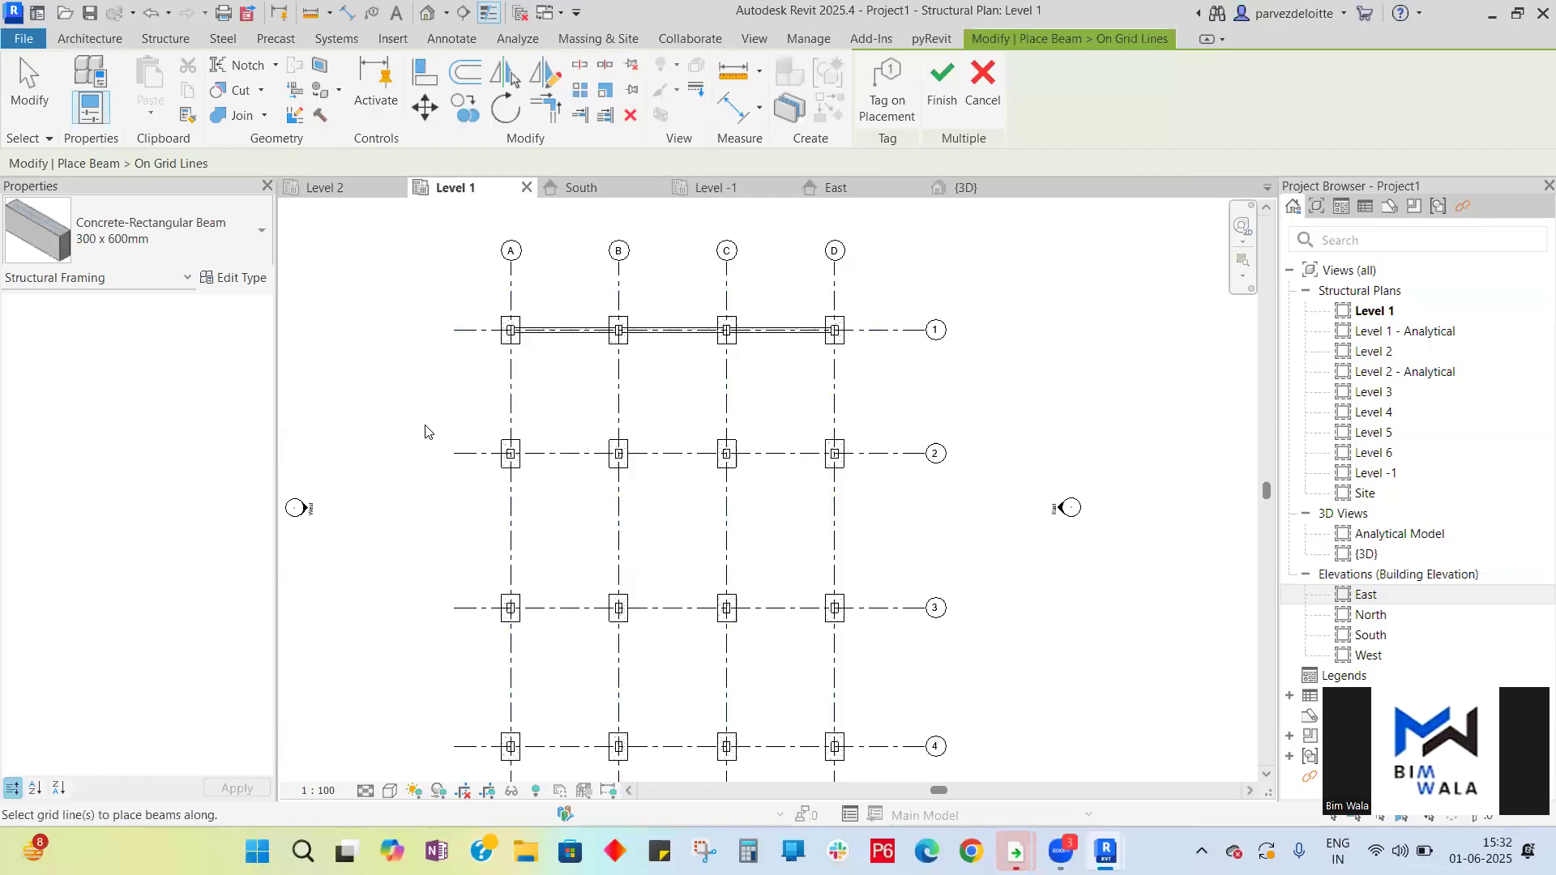
left_click(511, 409)
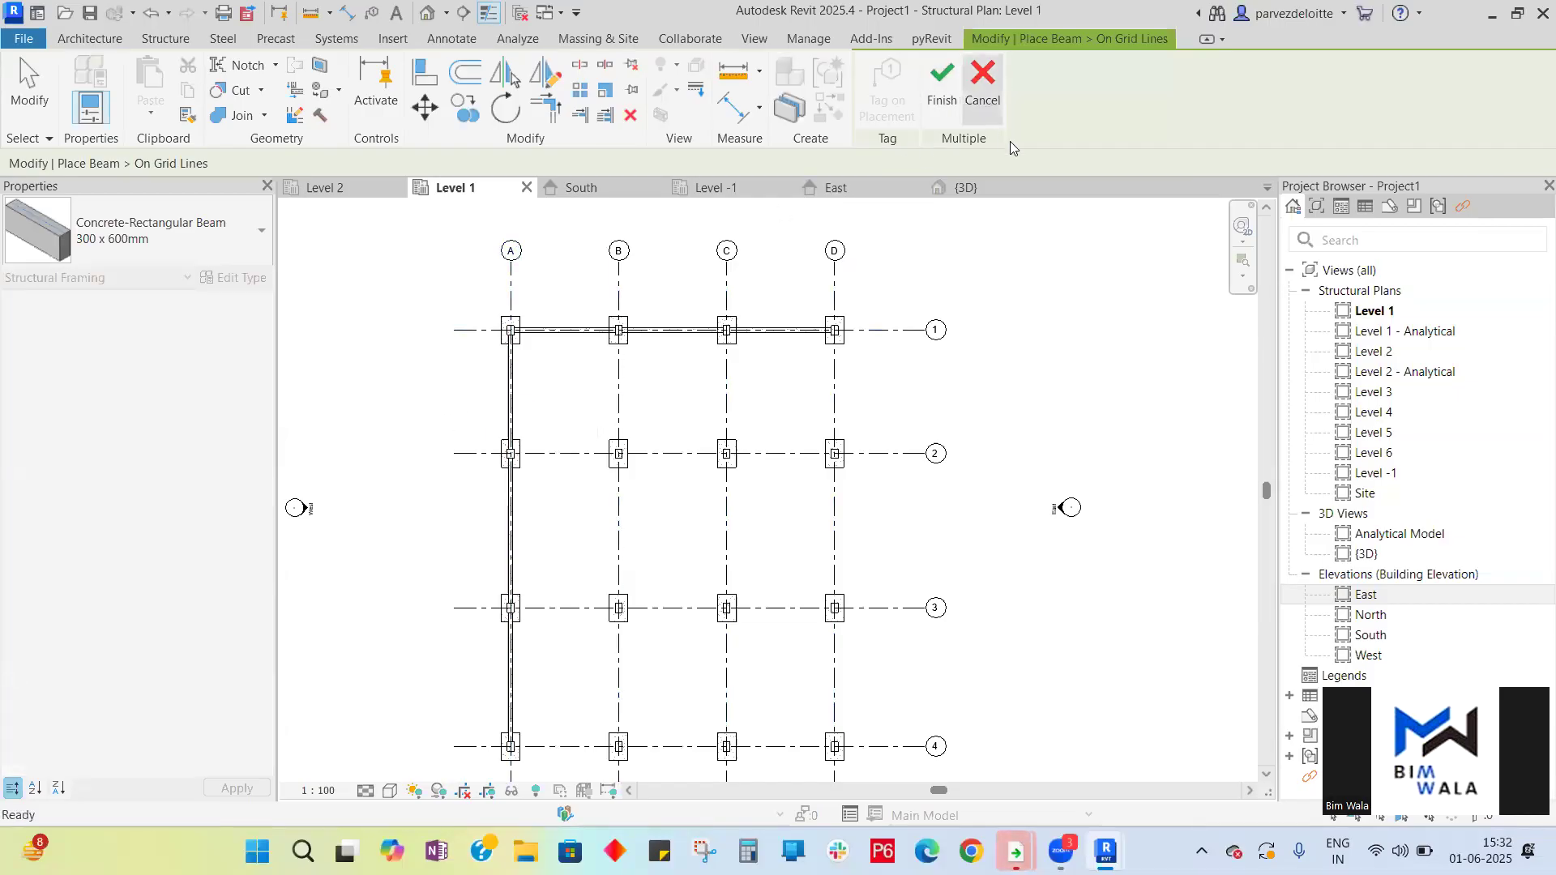
left_click(940, 88)
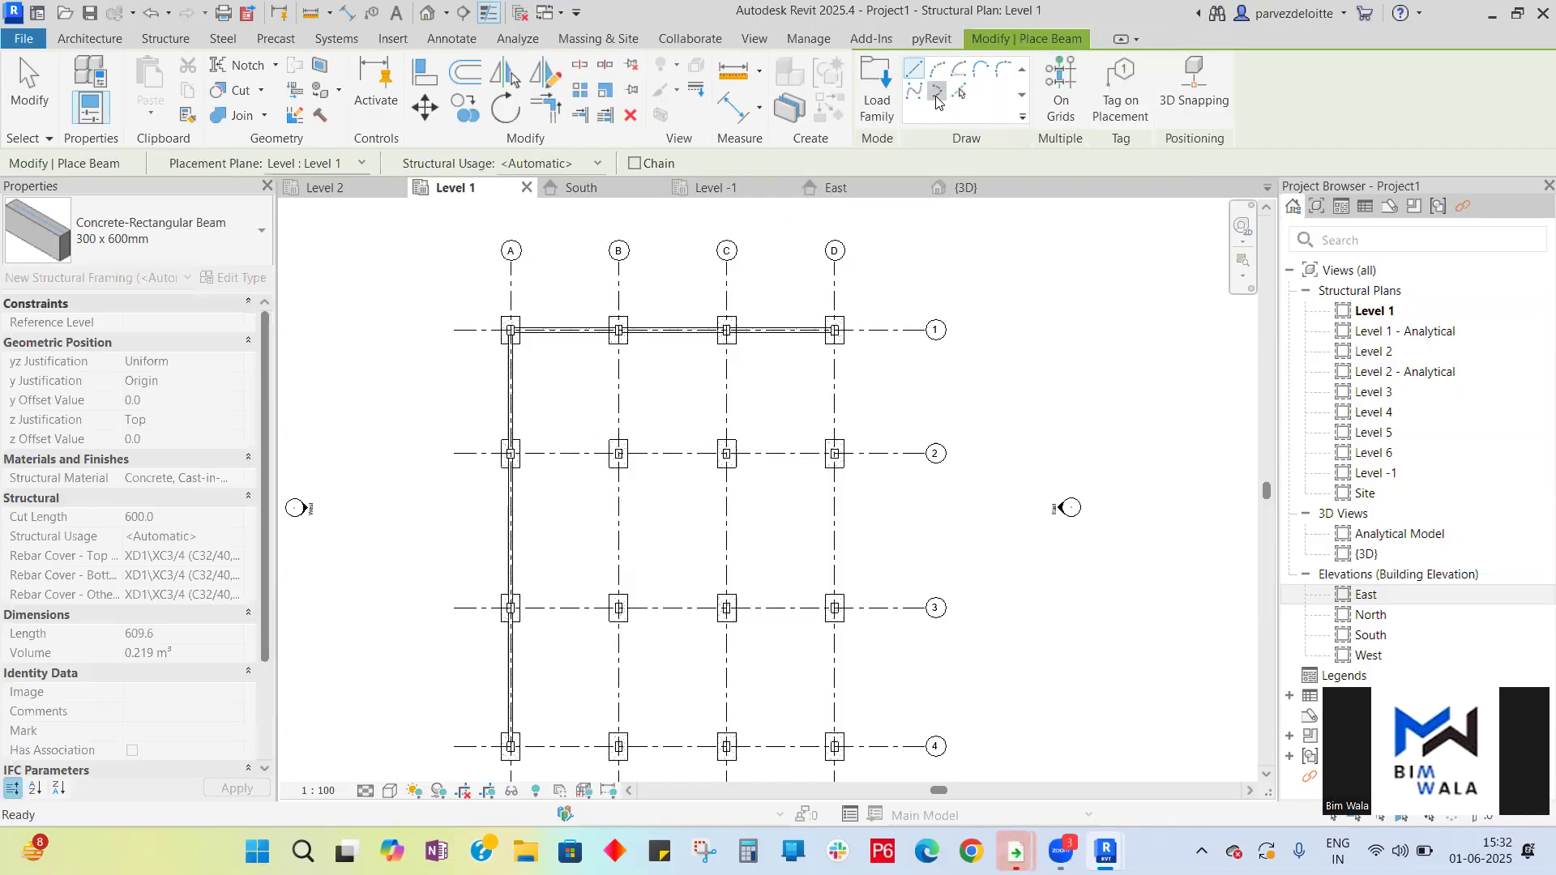
- Place beams along grids B, C and D using the On Grids option
left_click(1061, 87)
left_click(620, 402)
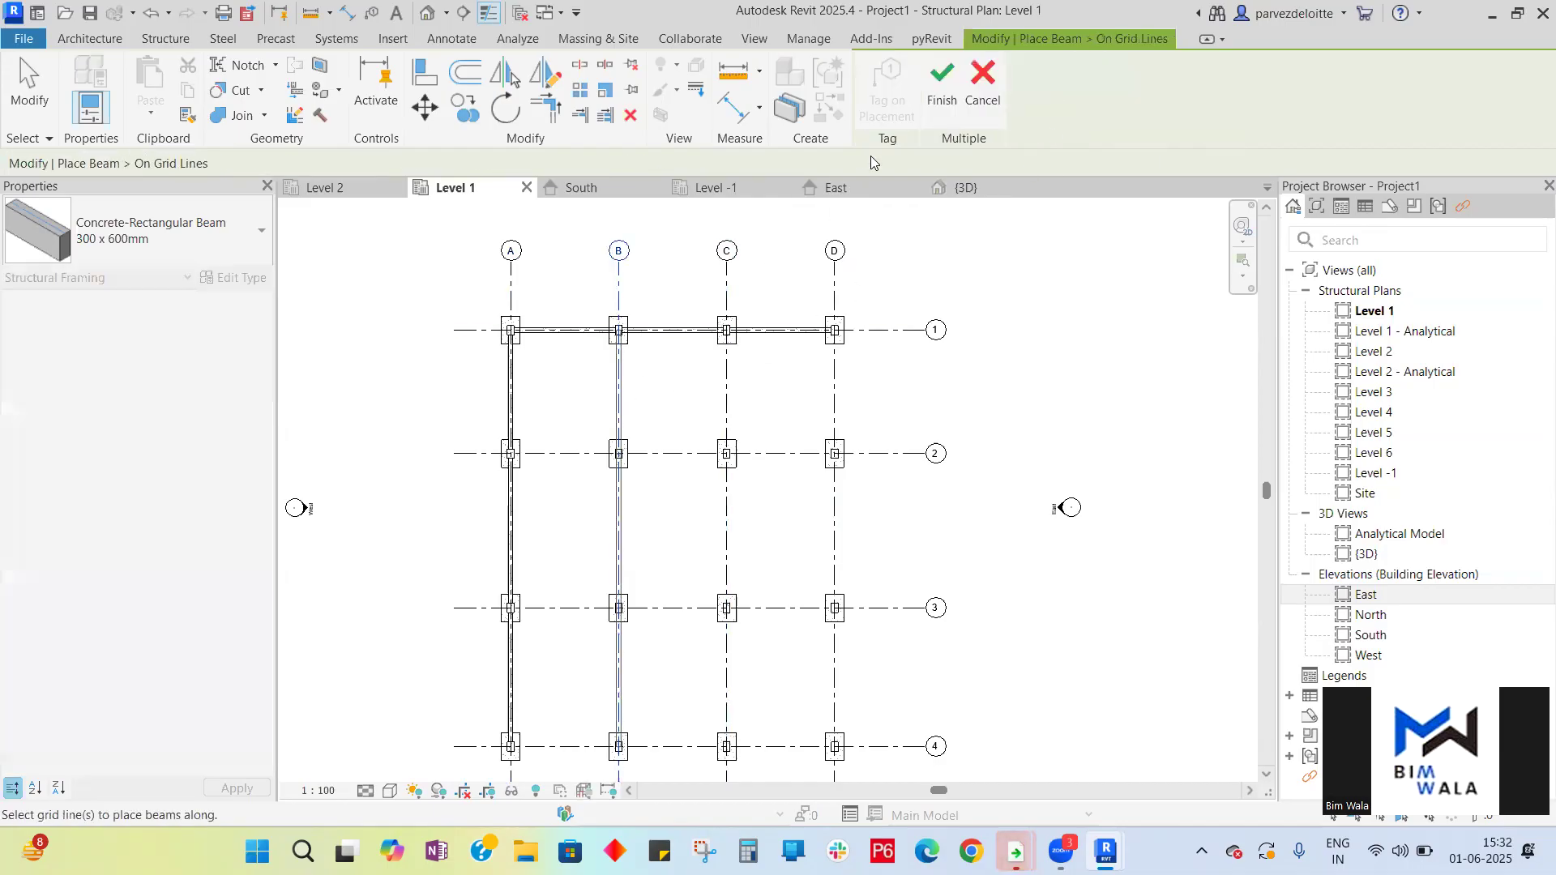
left_click(940, 88)
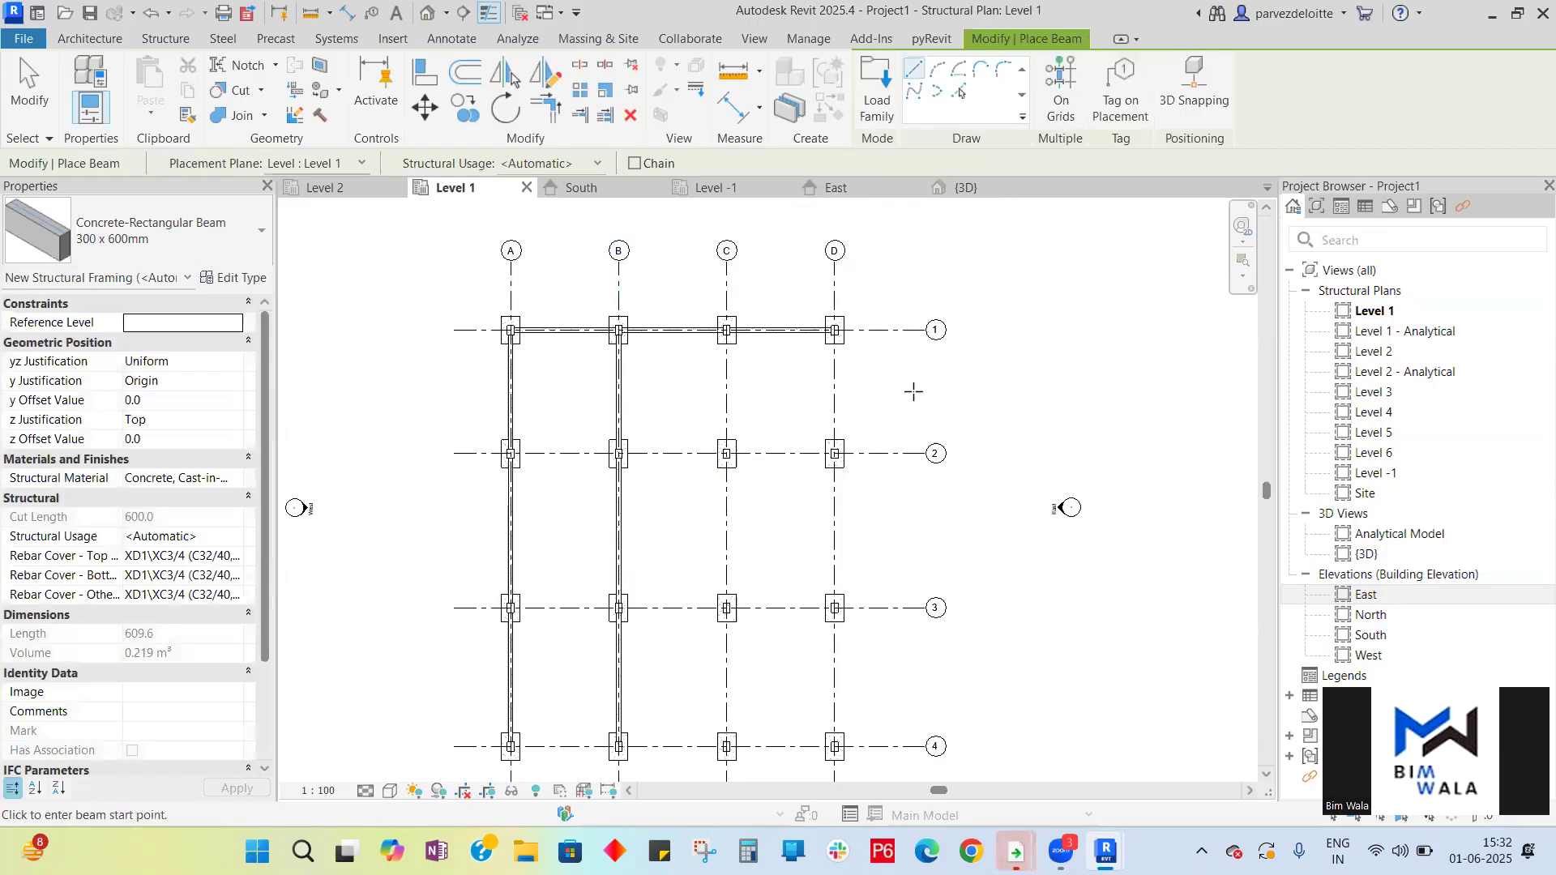
left_click(1061, 87)
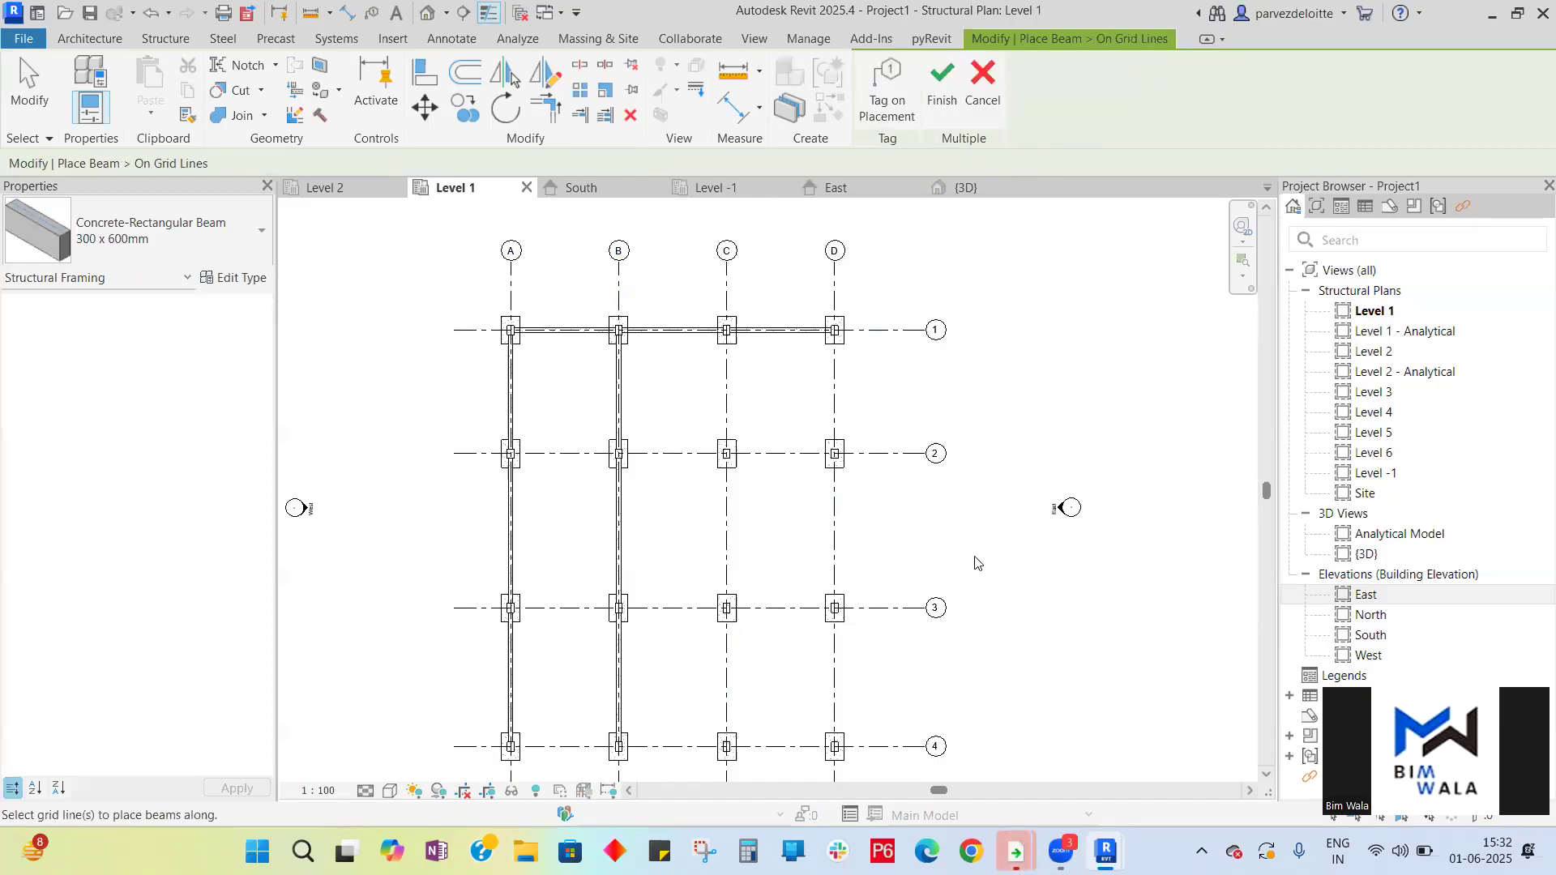
left_click_drag(738, 519, 709, 490)
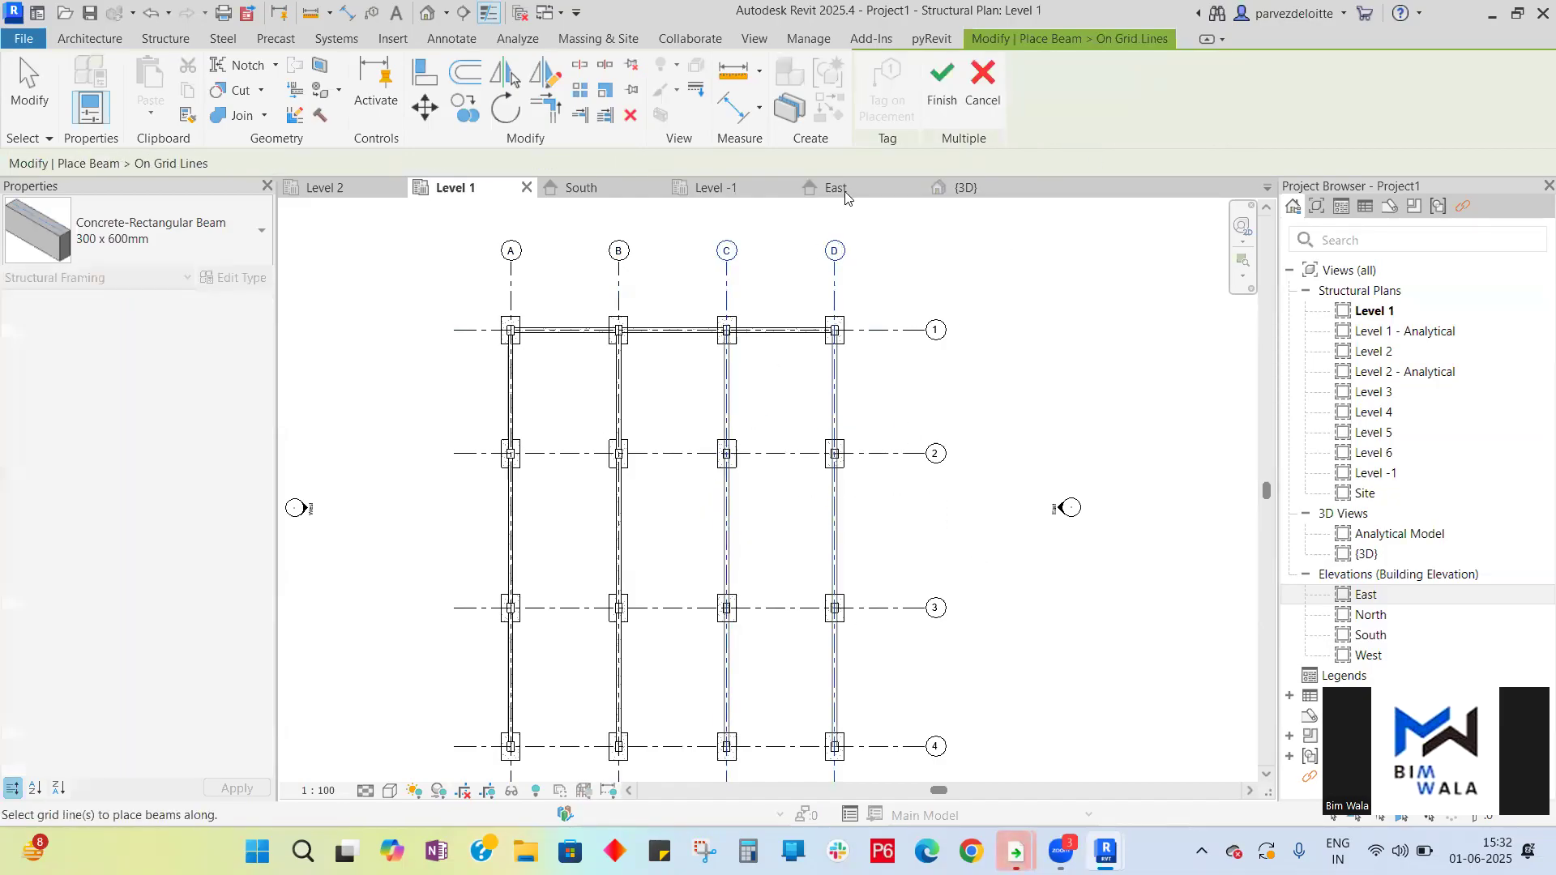
left_click(944, 81)
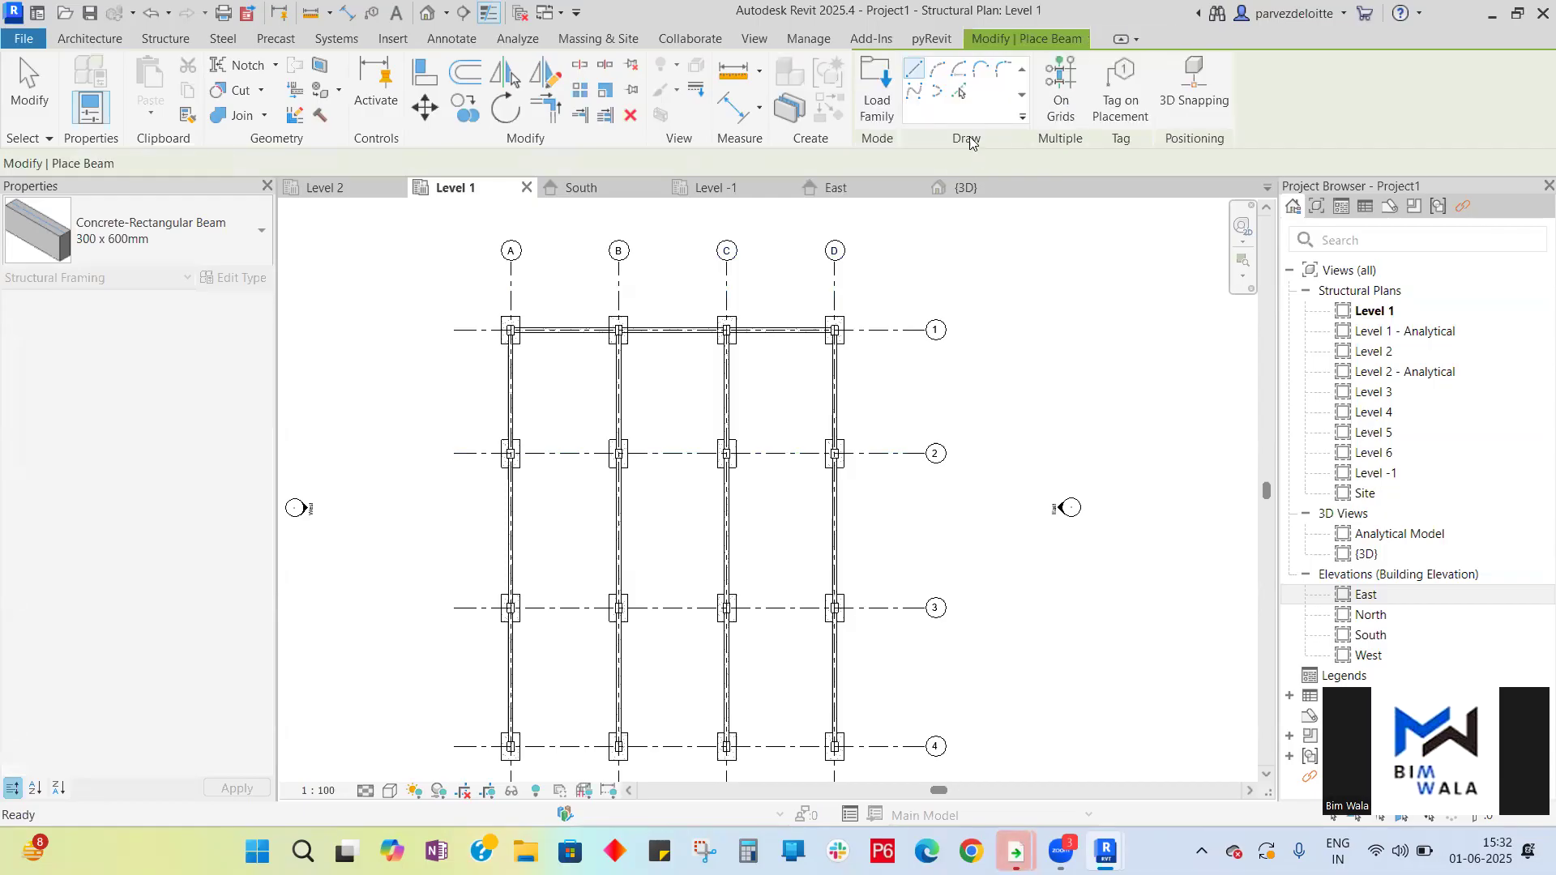
- Place beams along grids 2, 3 and 4 using the On Grids option, then exit the Beam tool
scroll(811, 243, "down", 3)
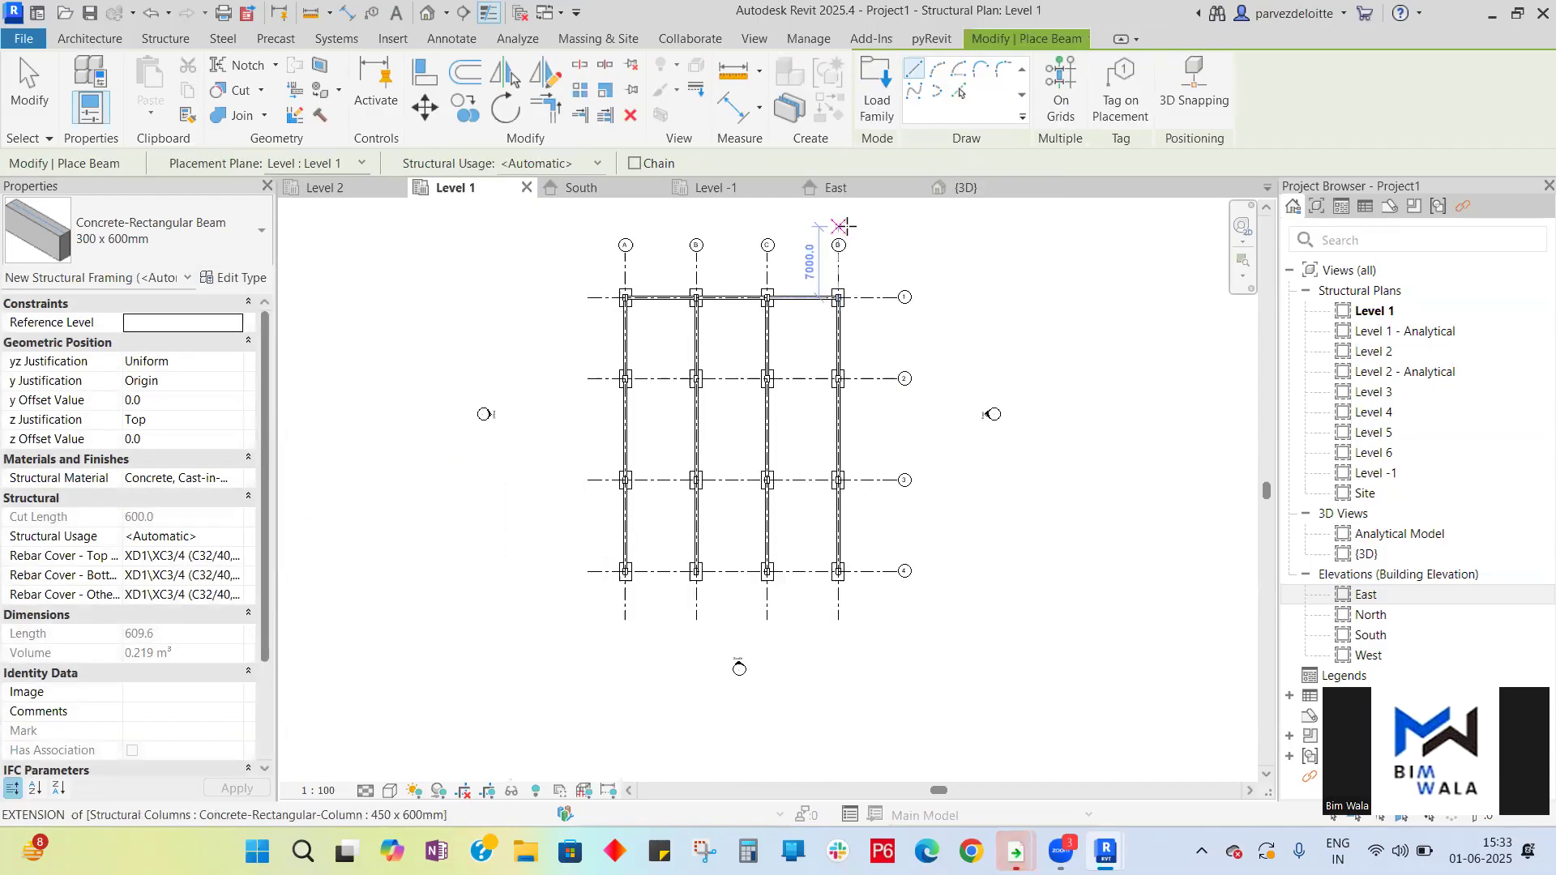
left_click(1061, 85)
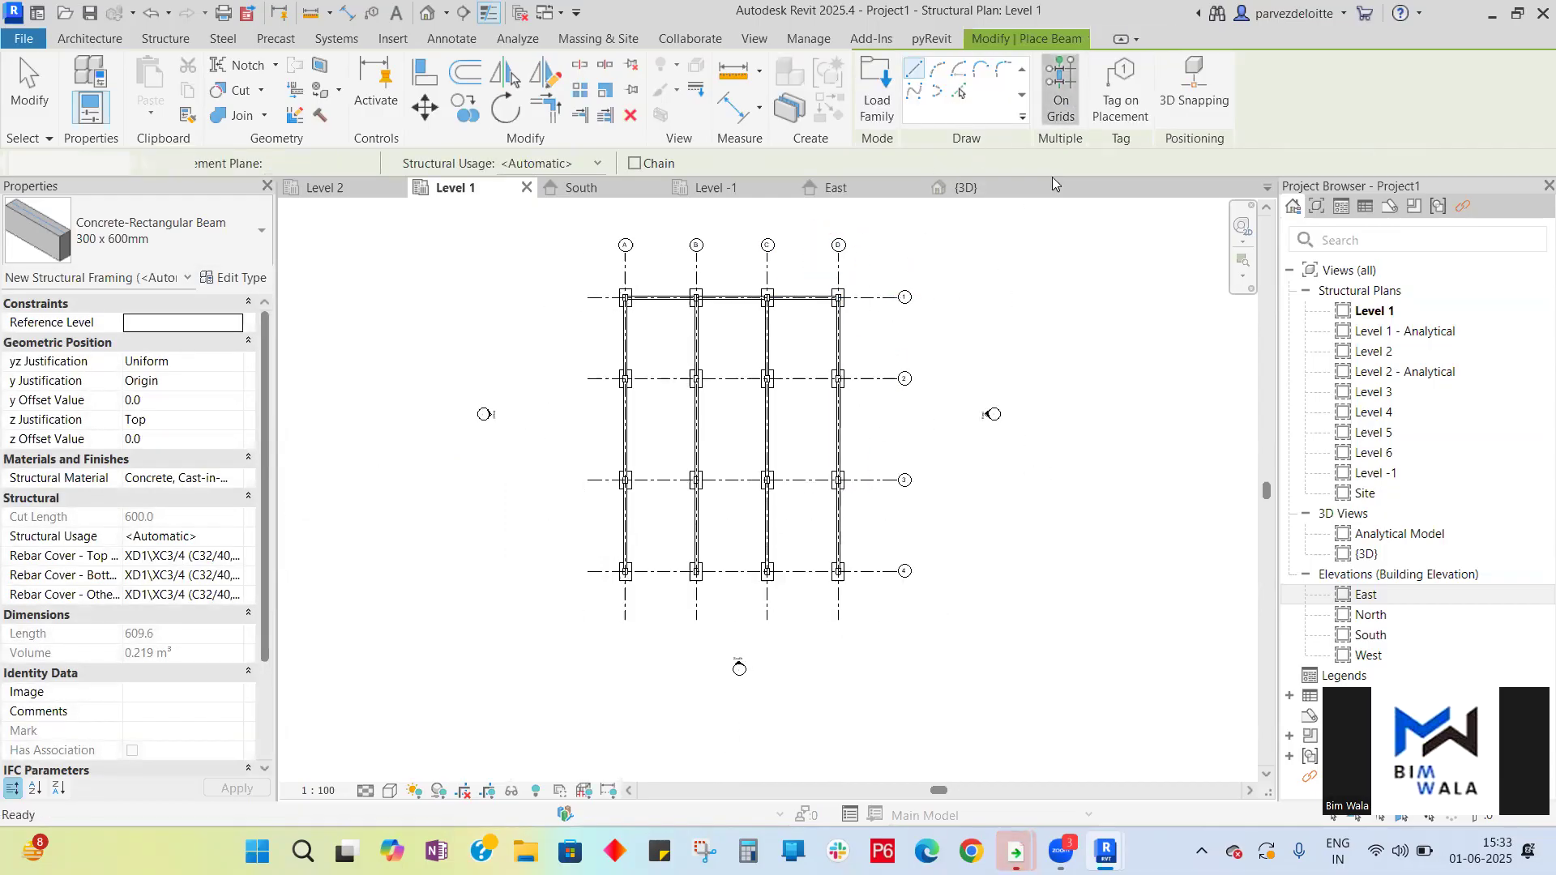
left_click_drag(869, 598, 852, 362)
left_click(940, 92)
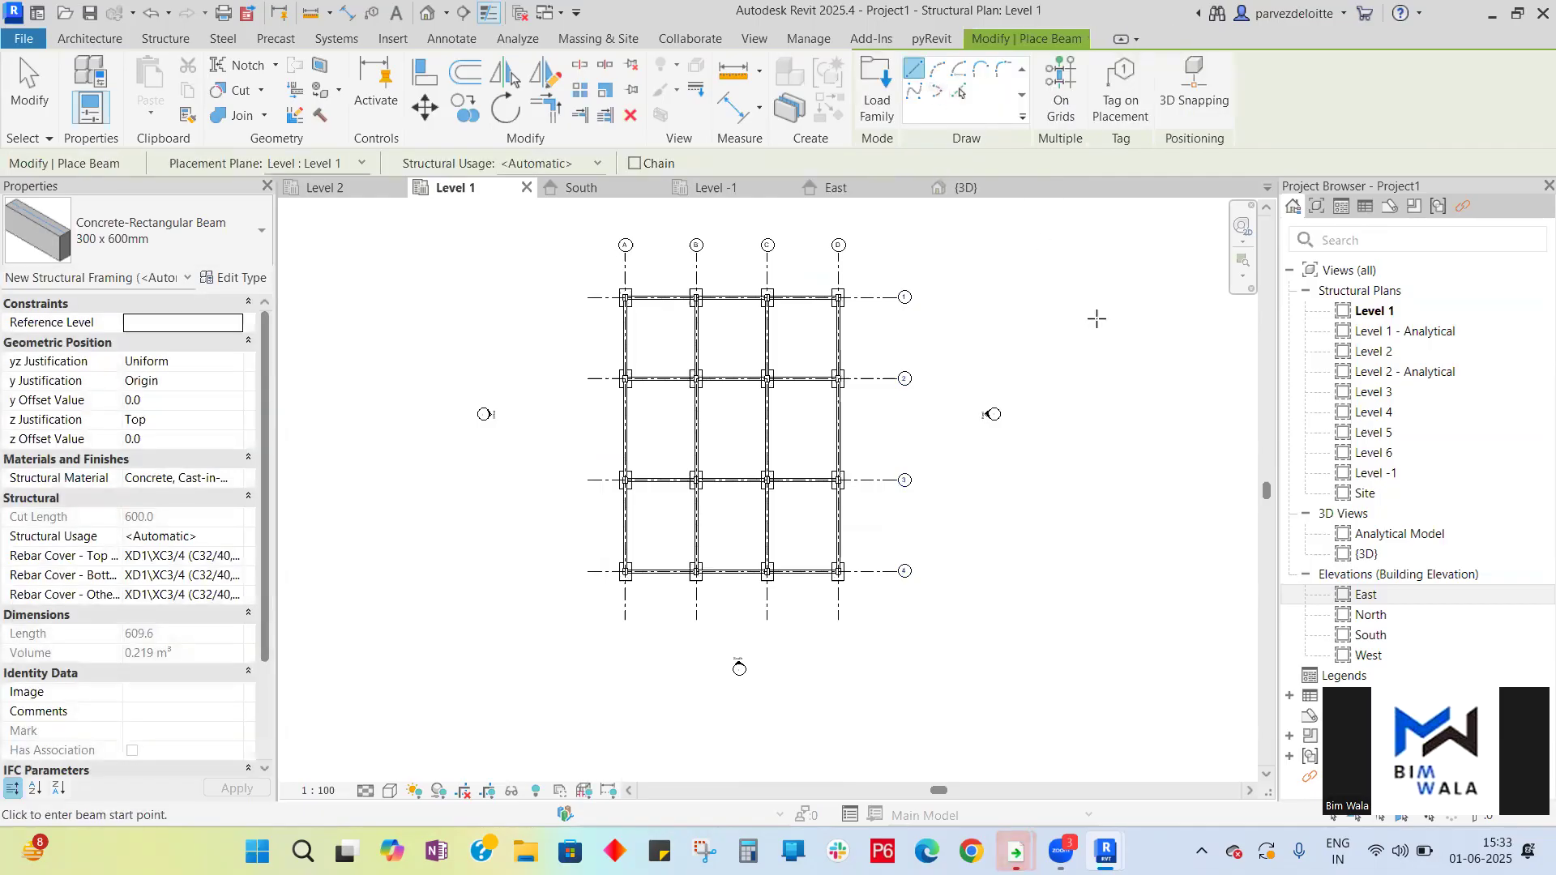
key("Escape")
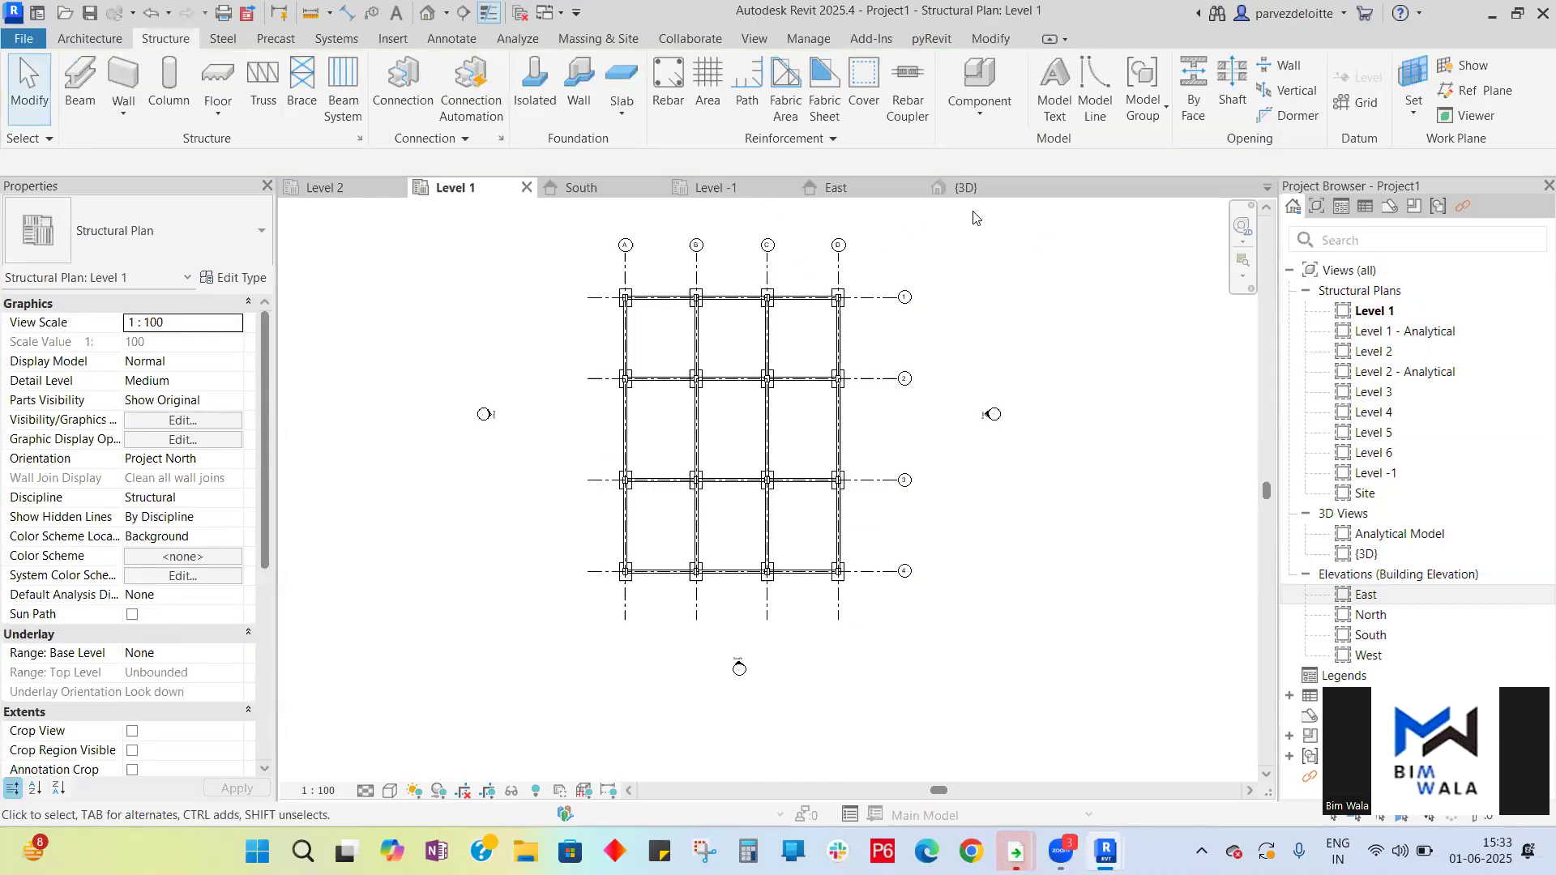
- Open the 3D view and zoom around to examine the completed beam grid
left_click(981, 189)
scroll(805, 551, "up", 2)
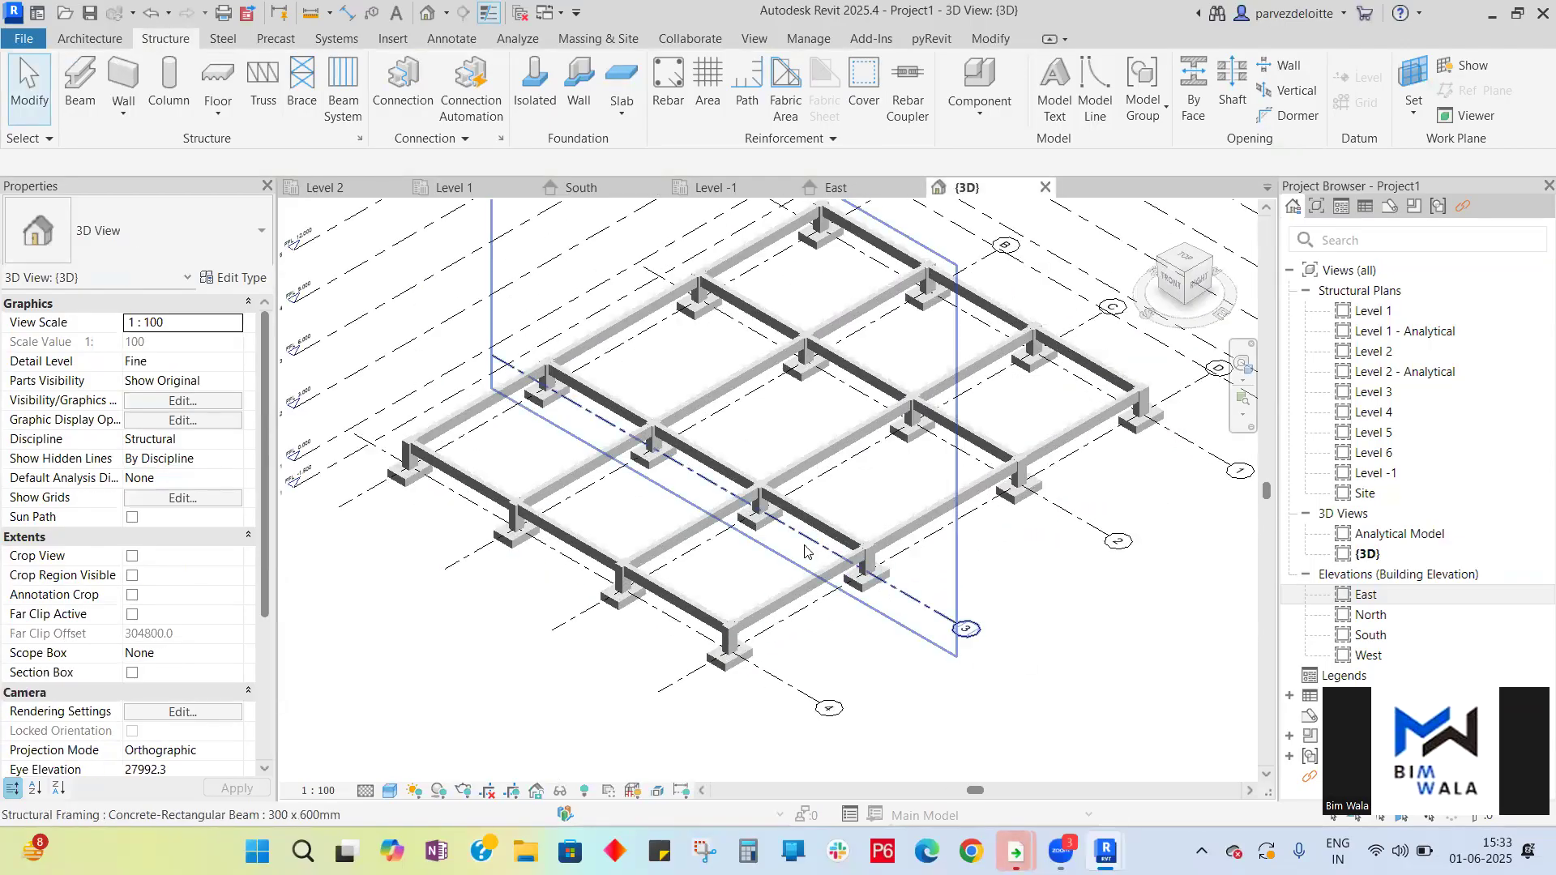
scroll(805, 551, "up", 3)
scroll(790, 502, "down", 1)
scroll(785, 486, "down", 4)
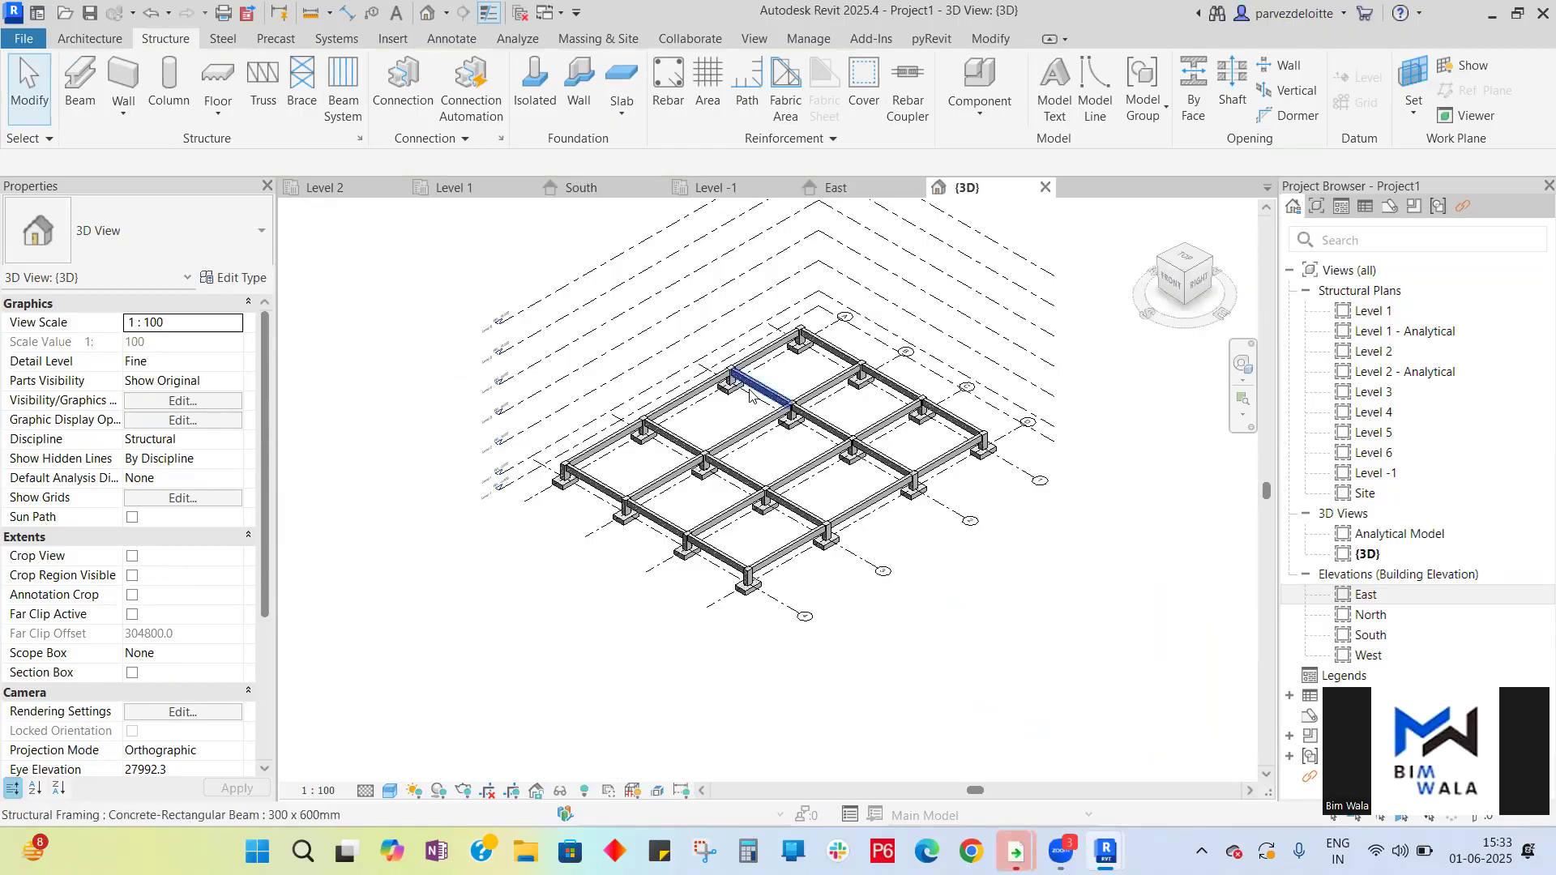
scroll(750, 397, "up", 5)
scroll(662, 474, "down", 6)
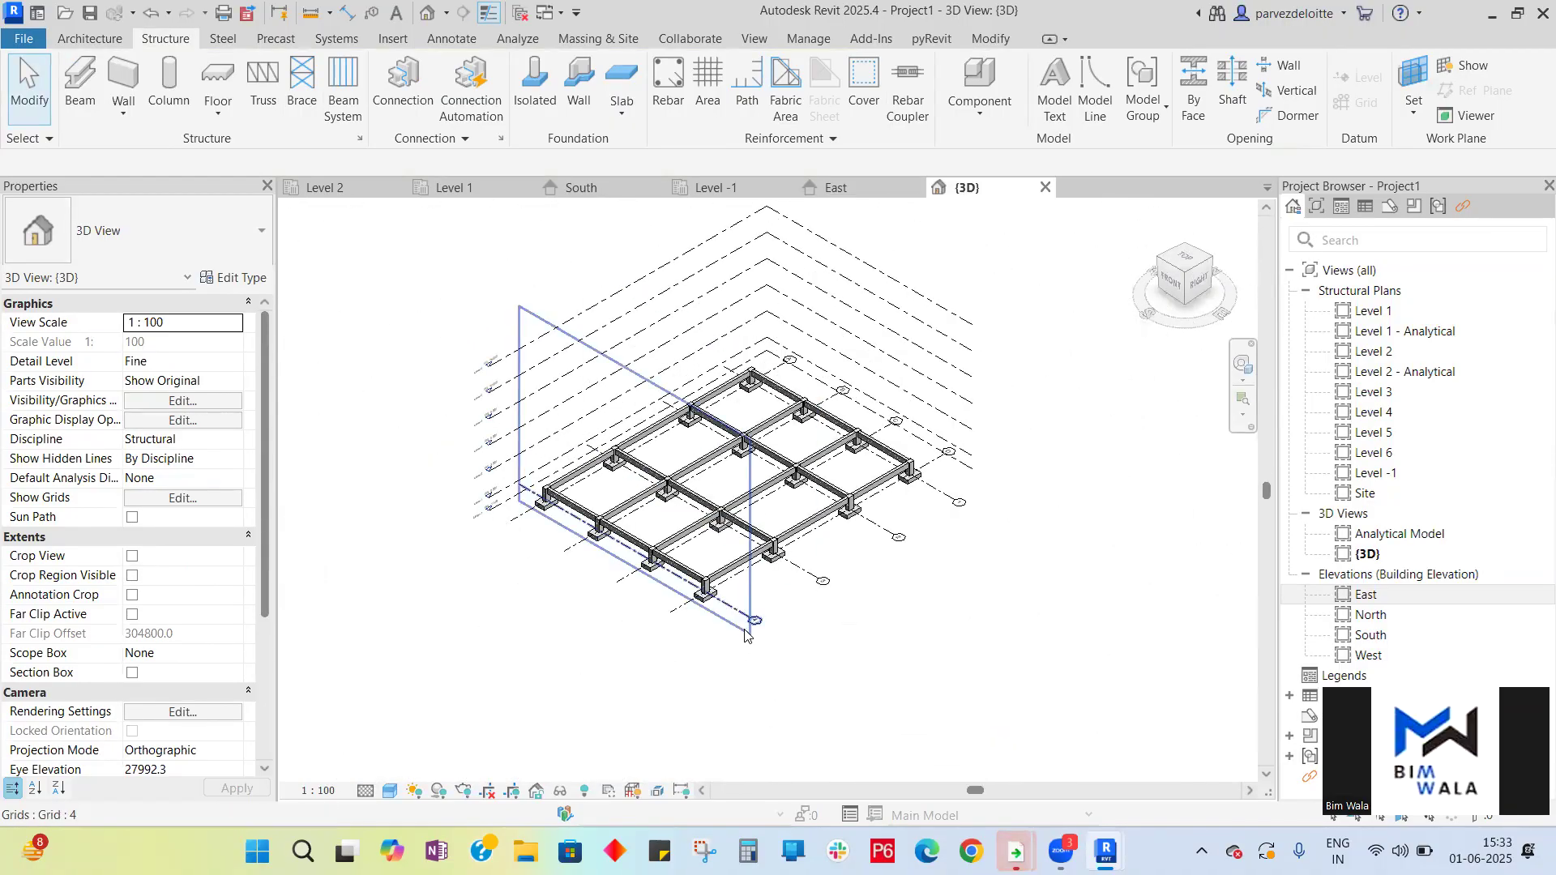
scroll(830, 584, "up", 5)
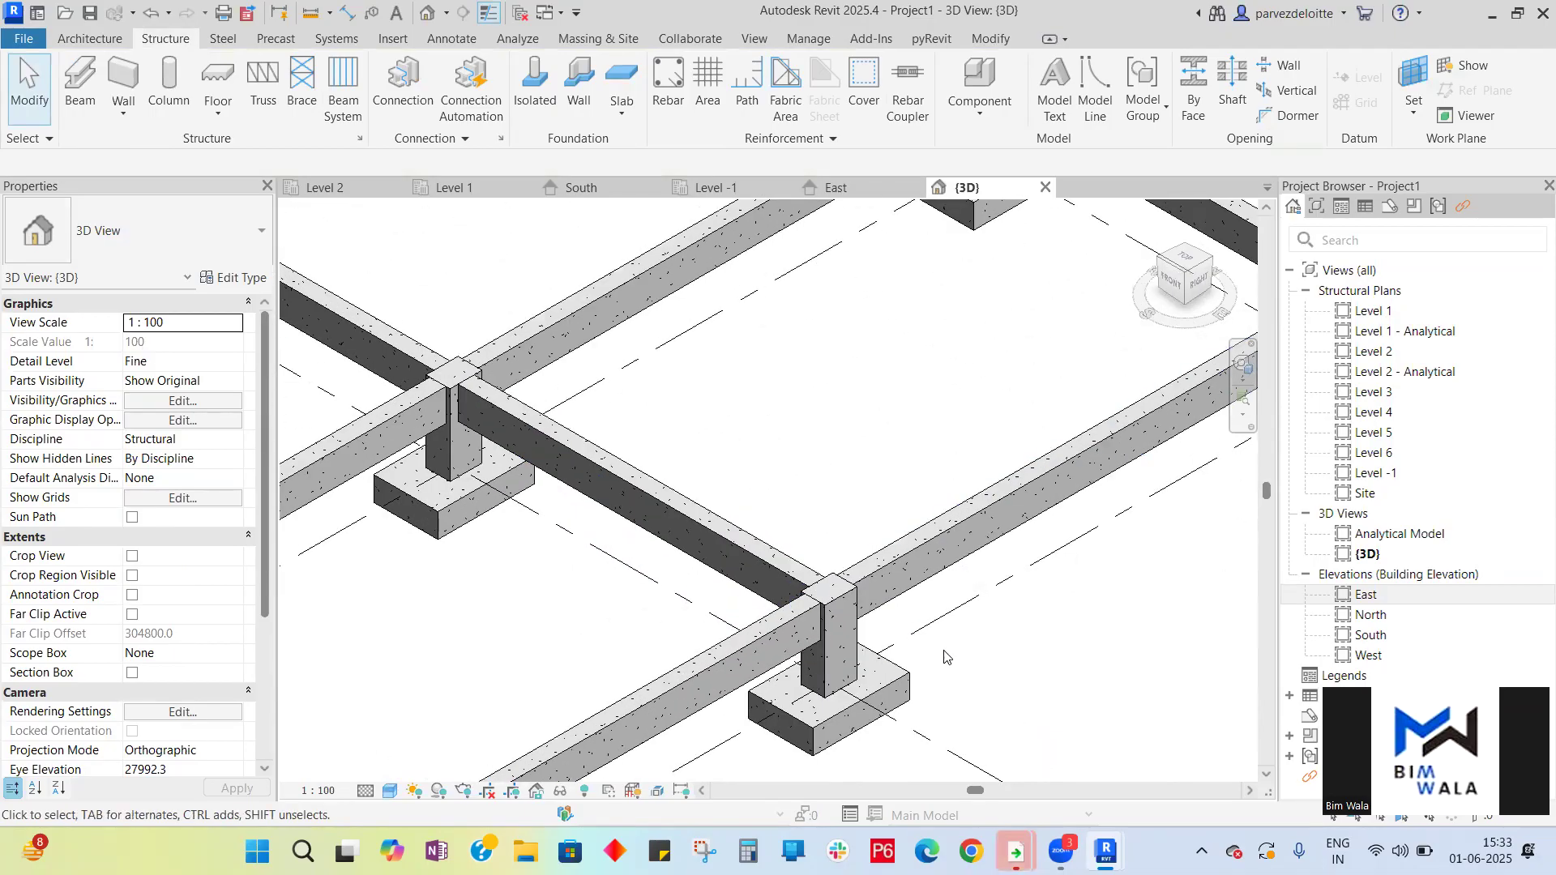
scroll(880, 445, "down", 6)
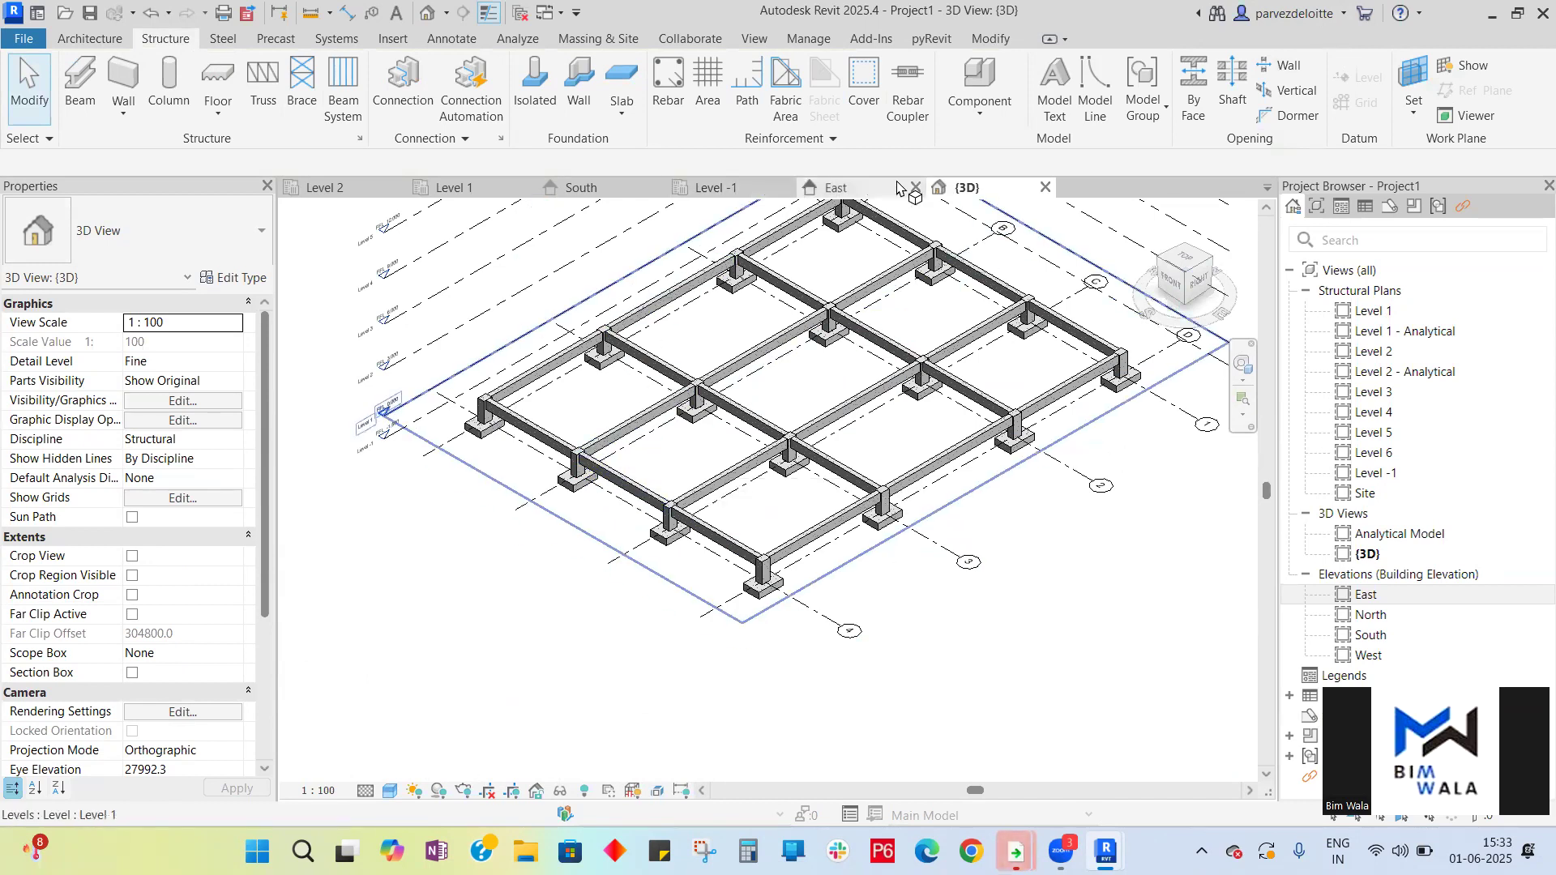
- In the Level 1 plan, start a structural floor and choose the Generic 300mm floor type
left_click(454, 188)
scroll(931, 395, "up", 1)
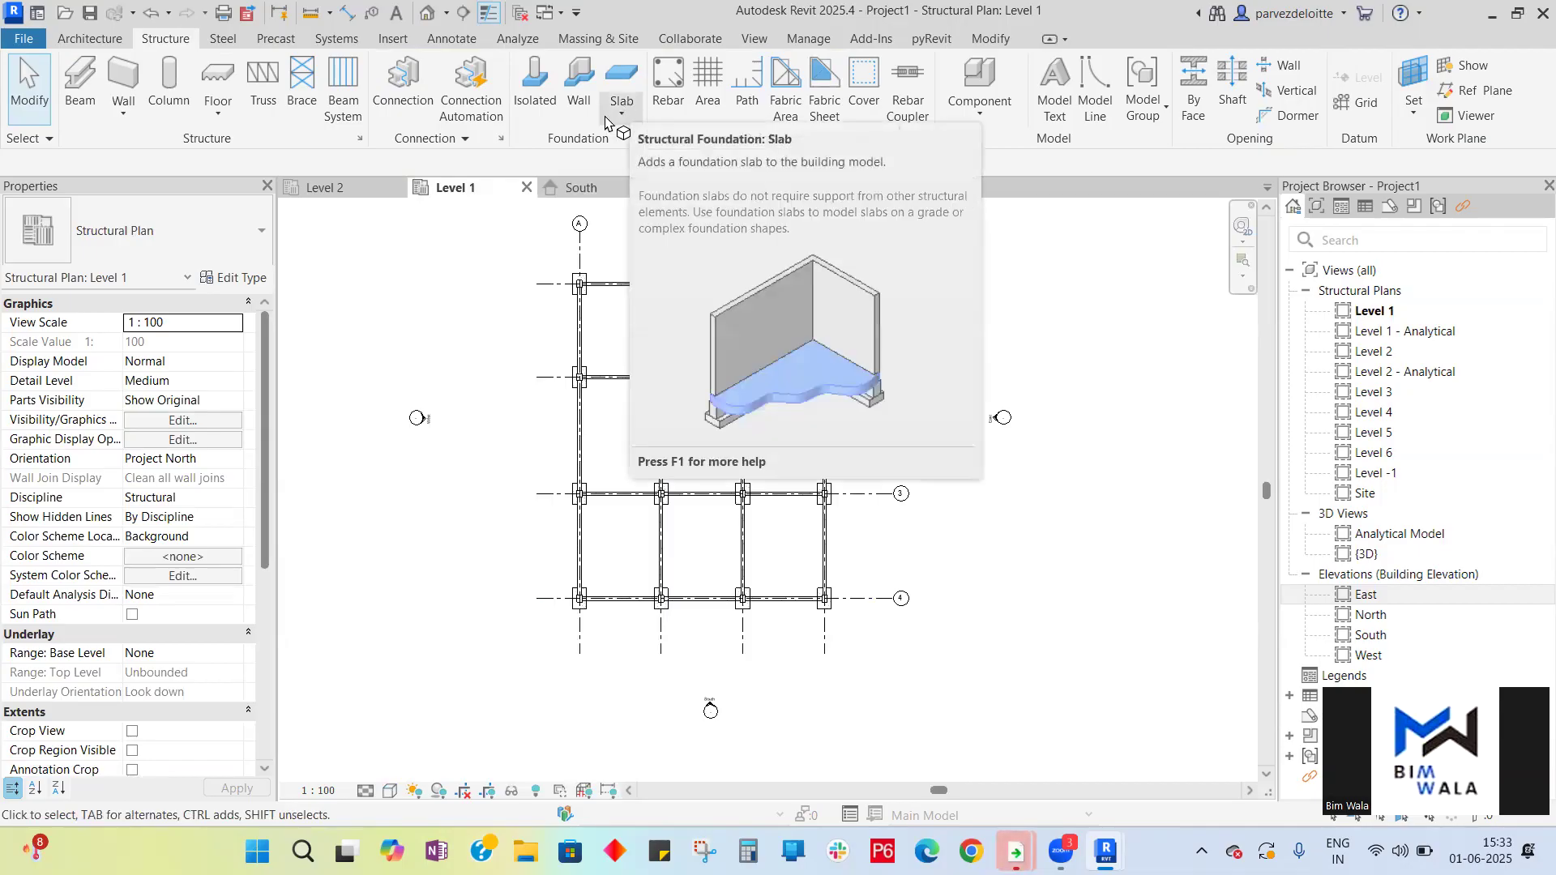
left_click(215, 115)
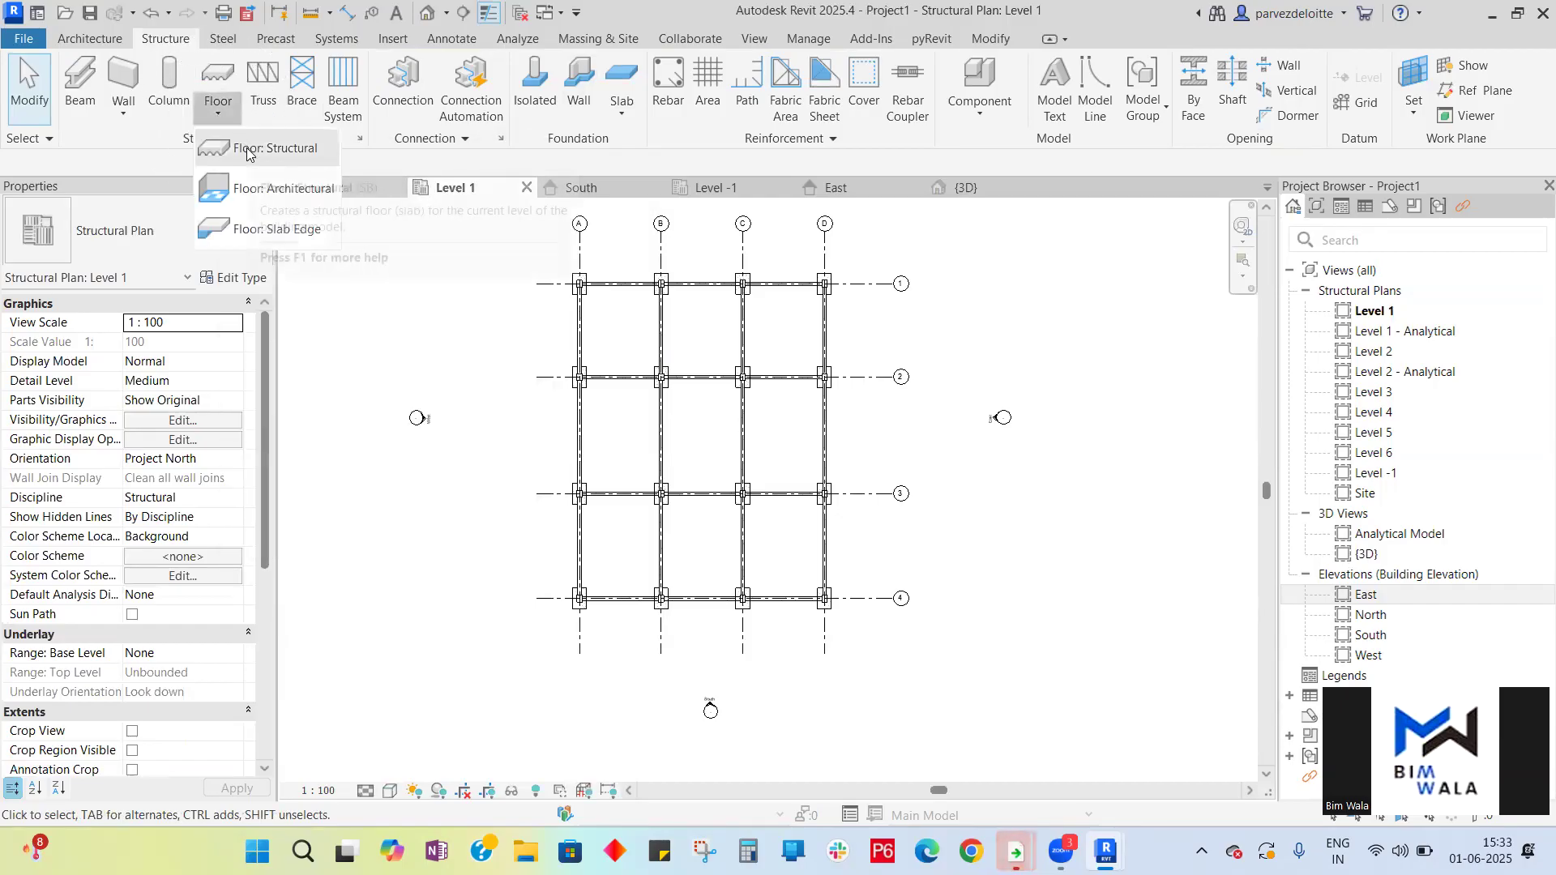
left_click(248, 151)
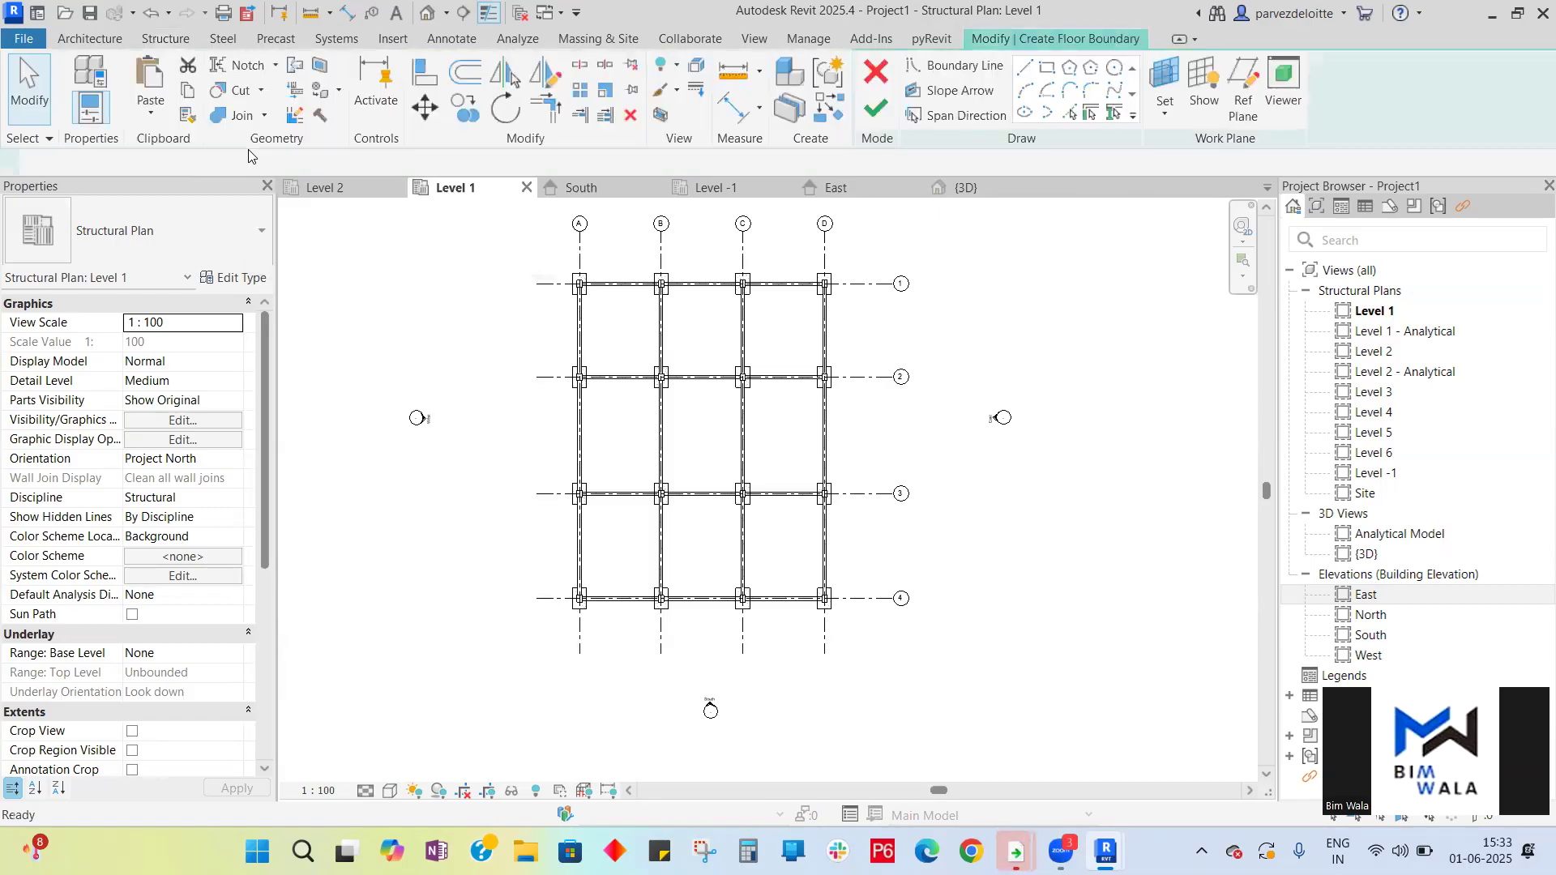
left_click(255, 238)
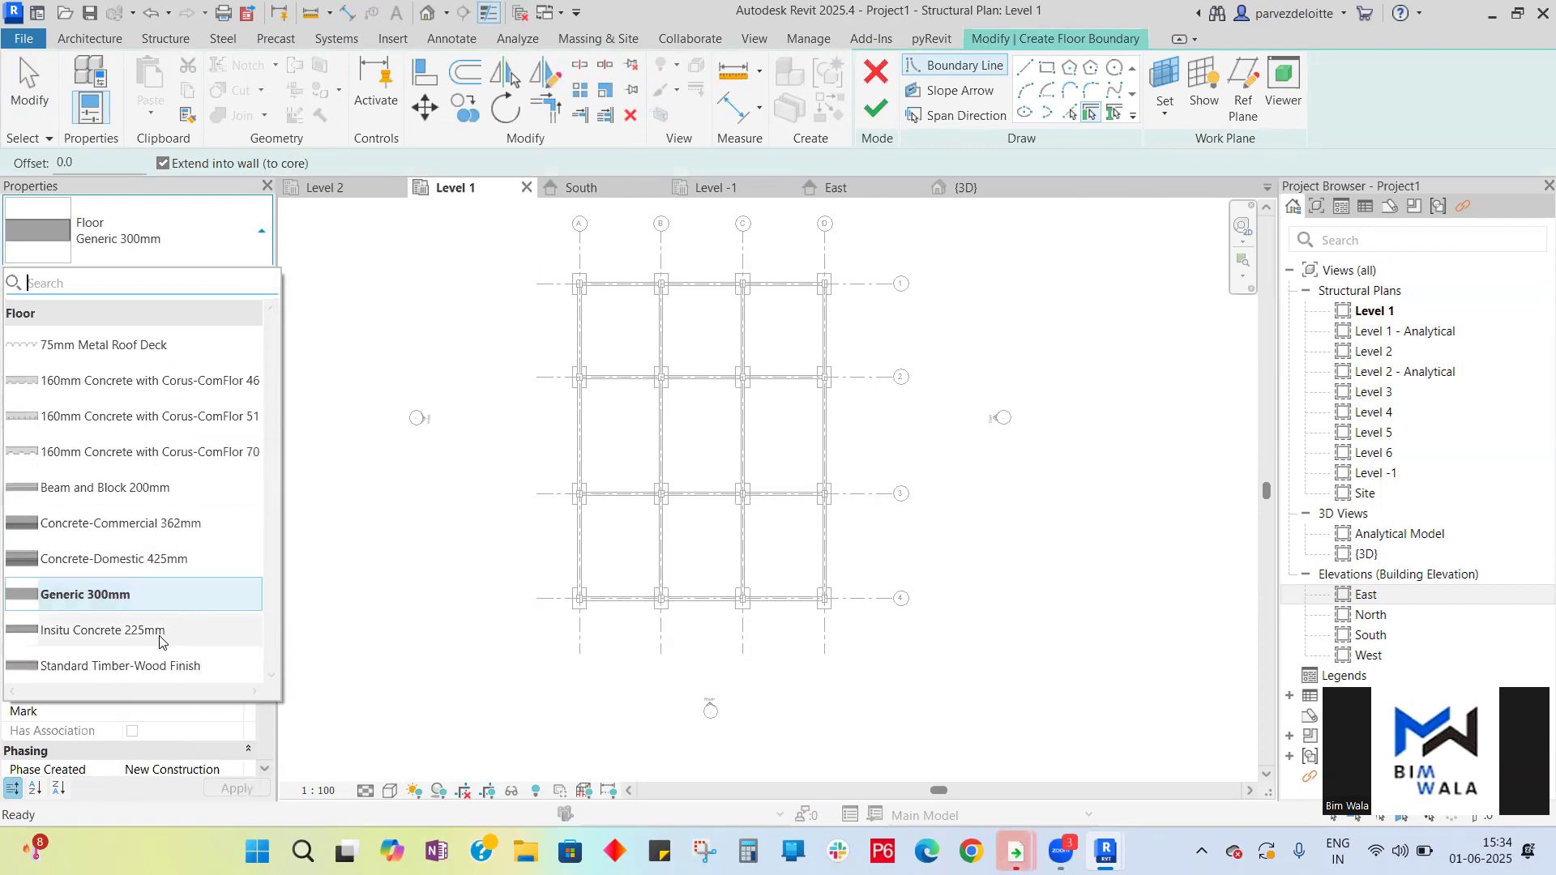
left_click(152, 631)
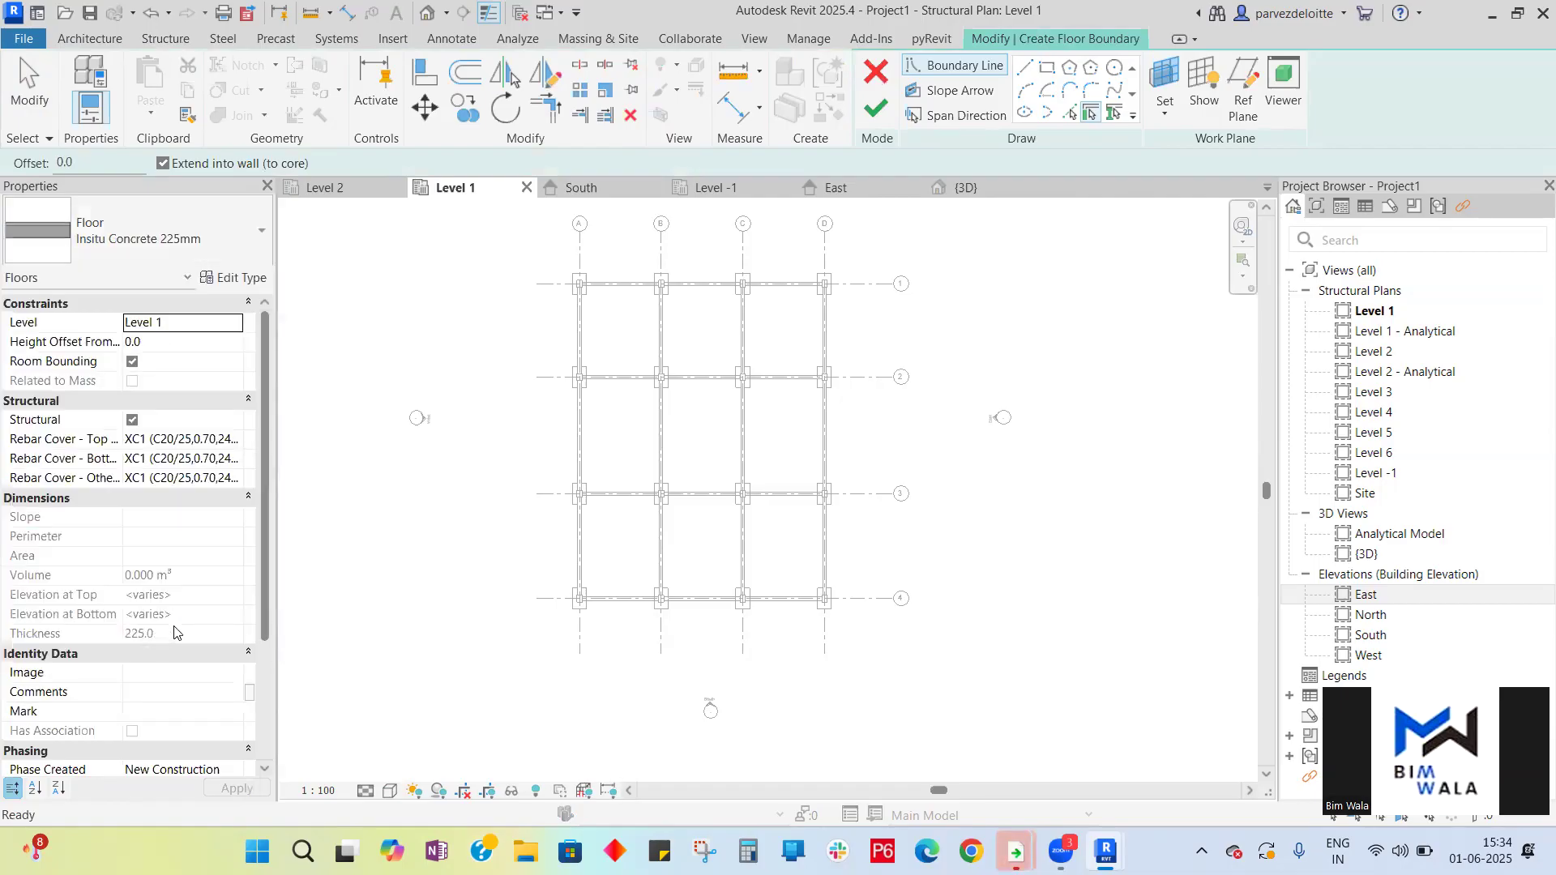
left_click(257, 233)
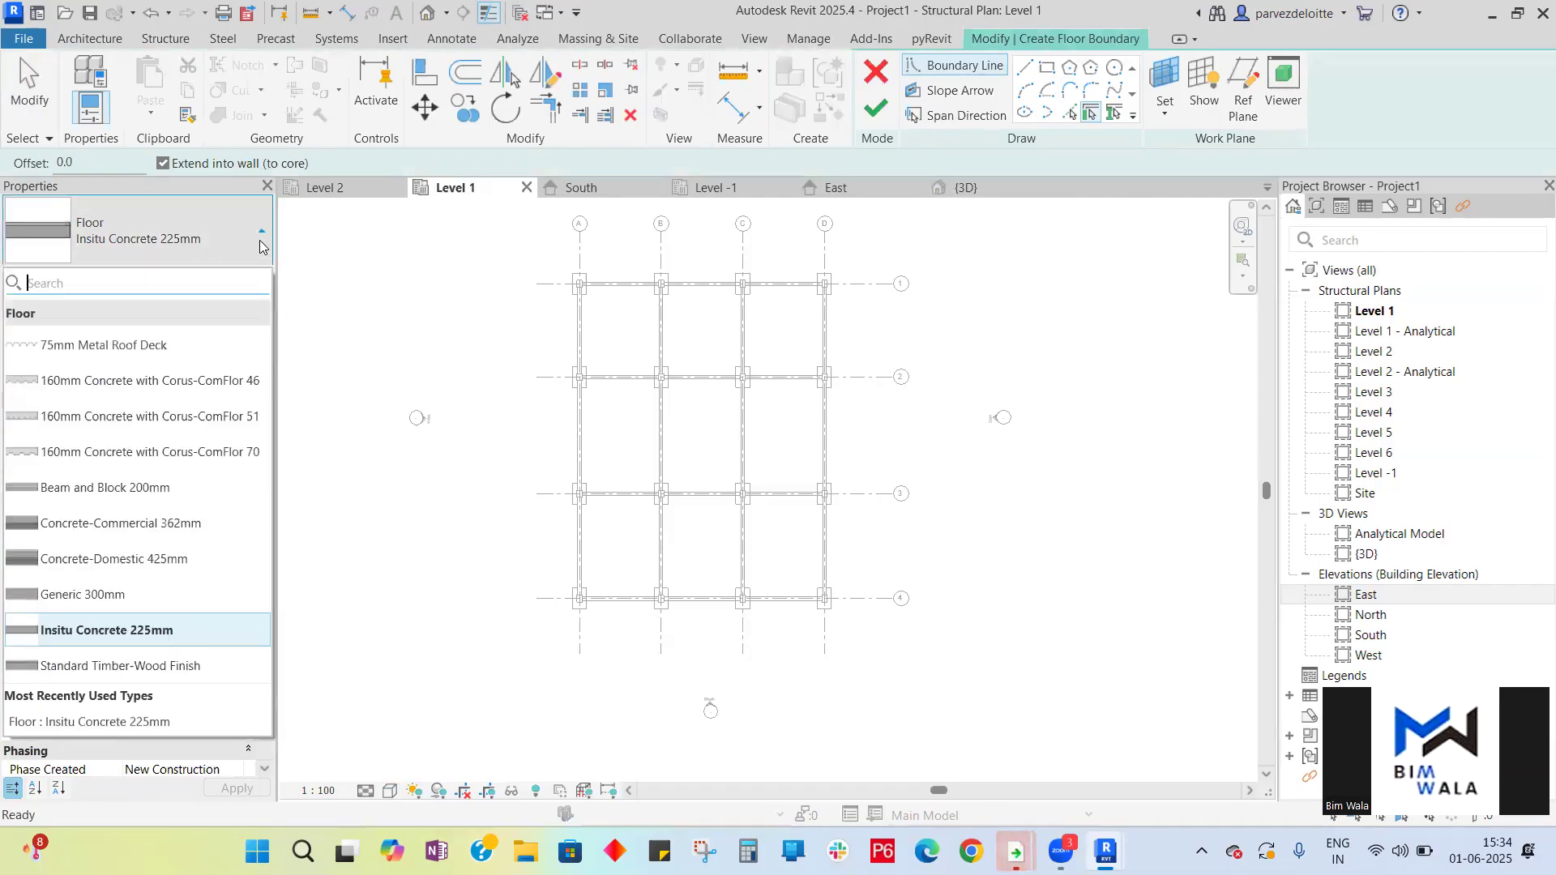
left_click(109, 597)
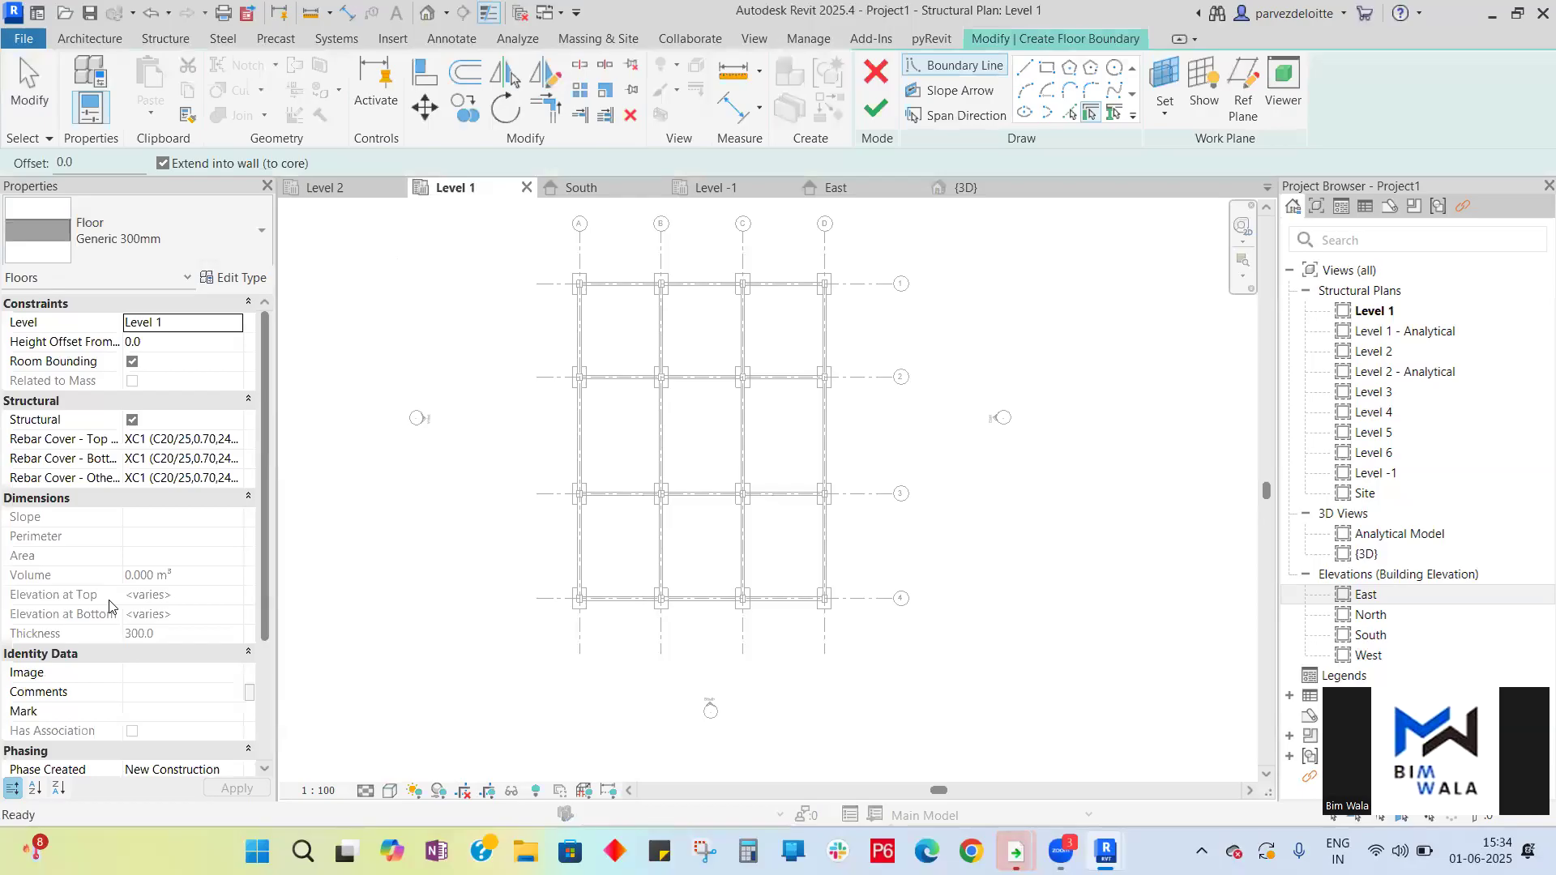
- Sketch a rectangular floor boundary between the outer column corners at grid A1 and D4, then finish the floor
left_click(1046, 66)
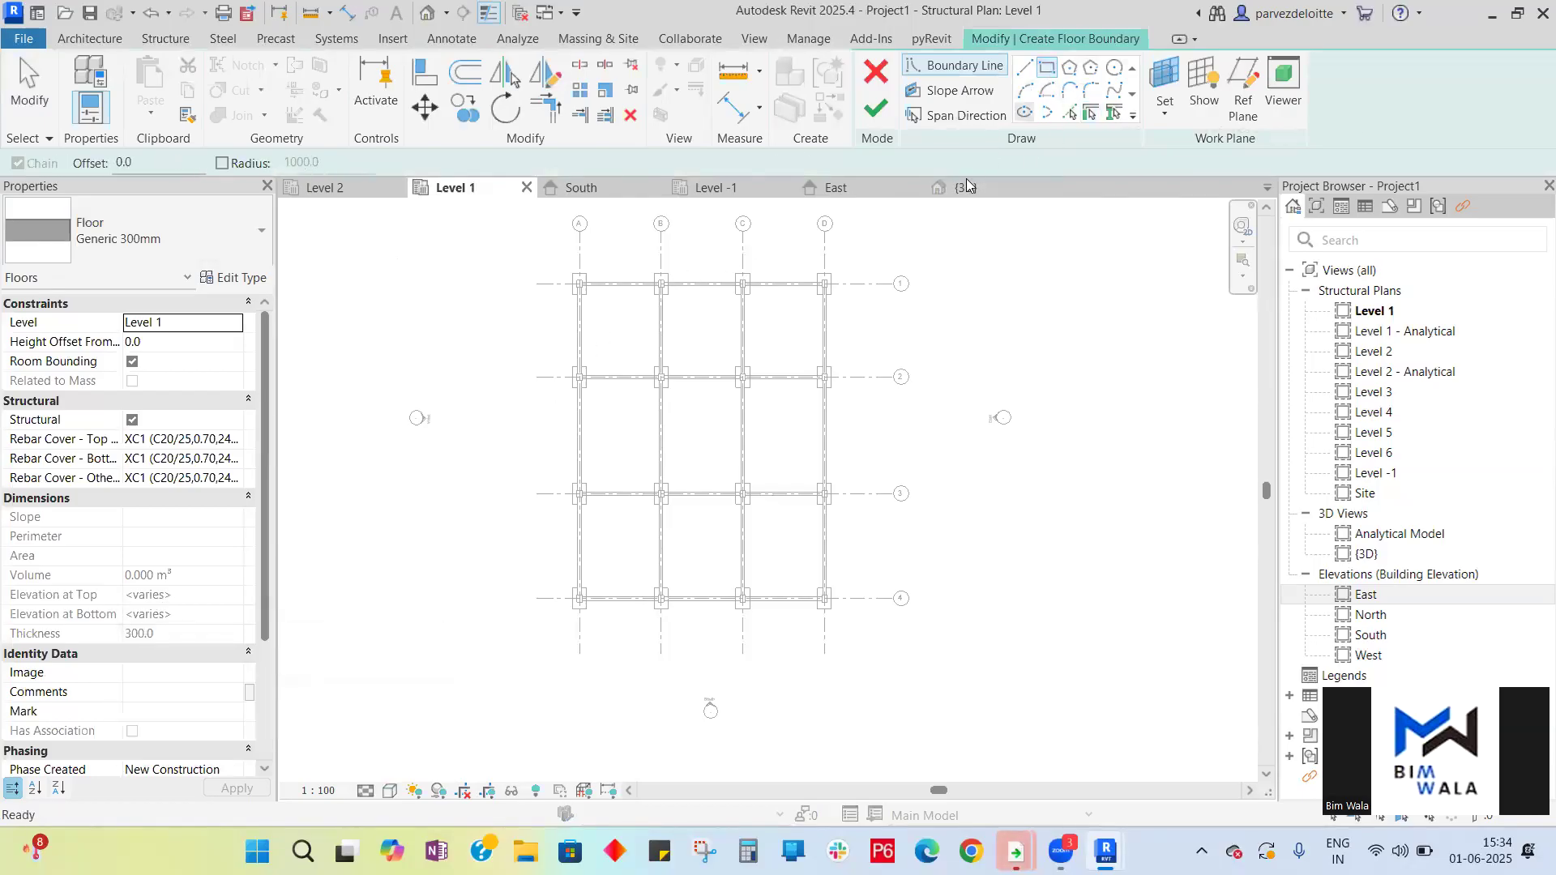
scroll(590, 284, "up", 5)
scroll(582, 304, "up", 2)
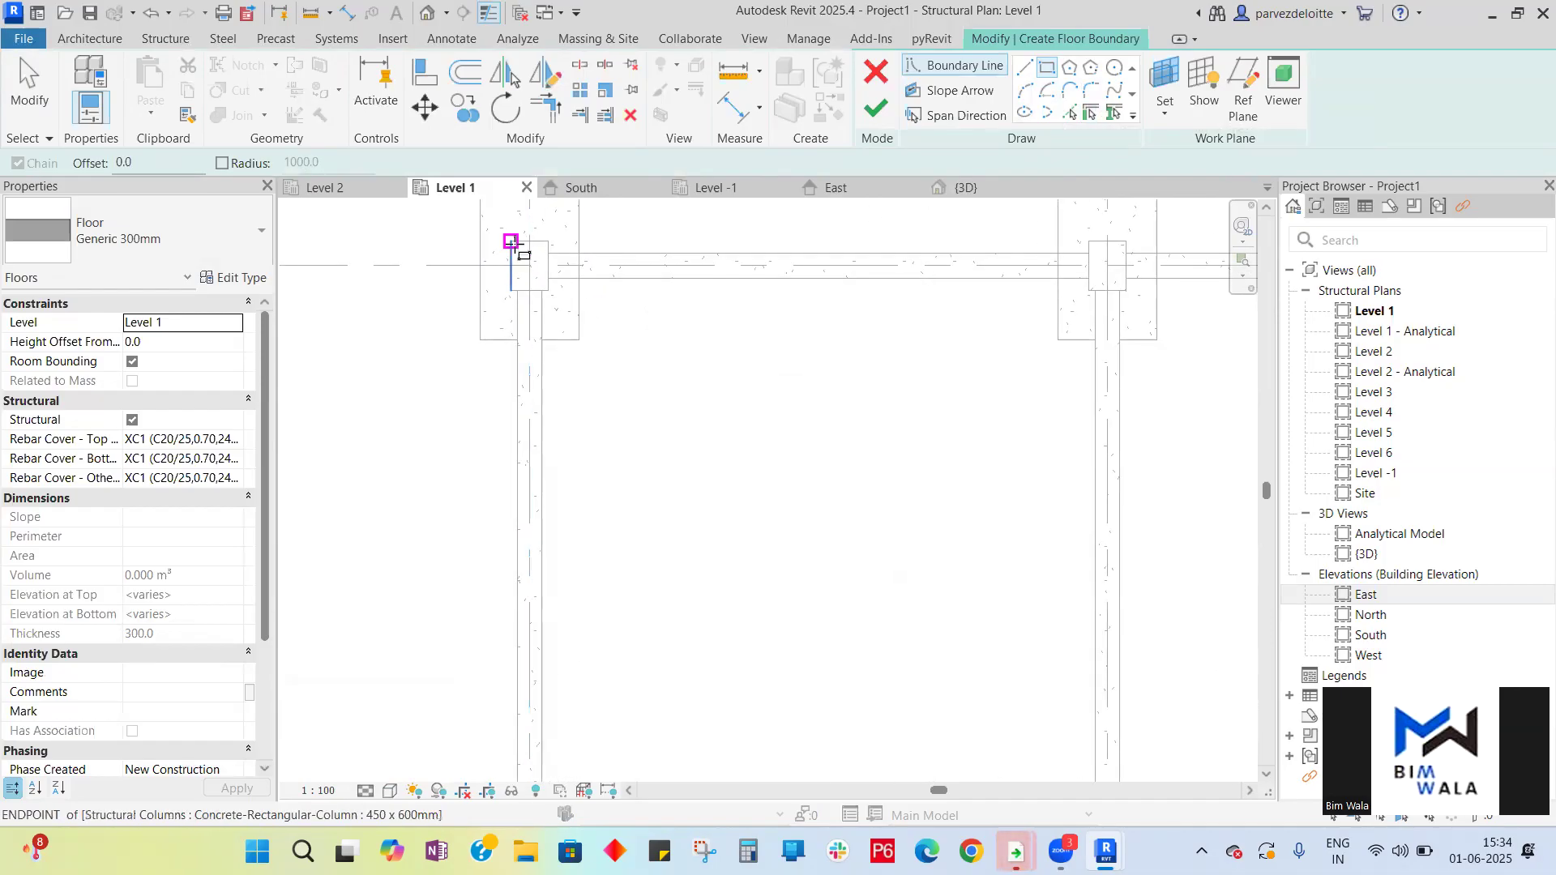
left_click(511, 241)
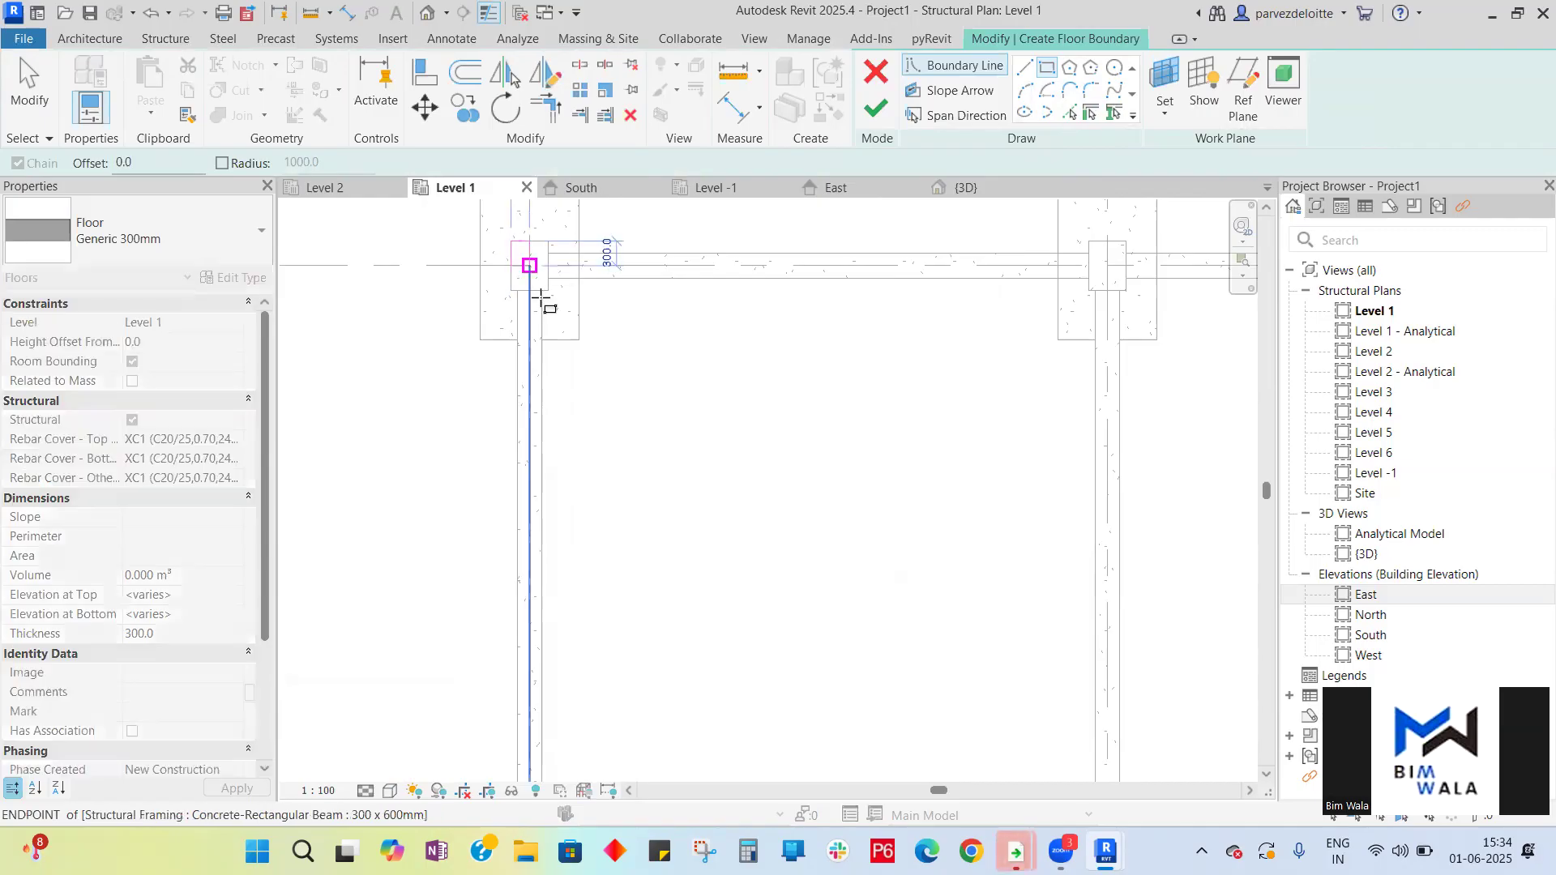
scroll(476, 275, "down", 3)
scroll(482, 273, "down", 3)
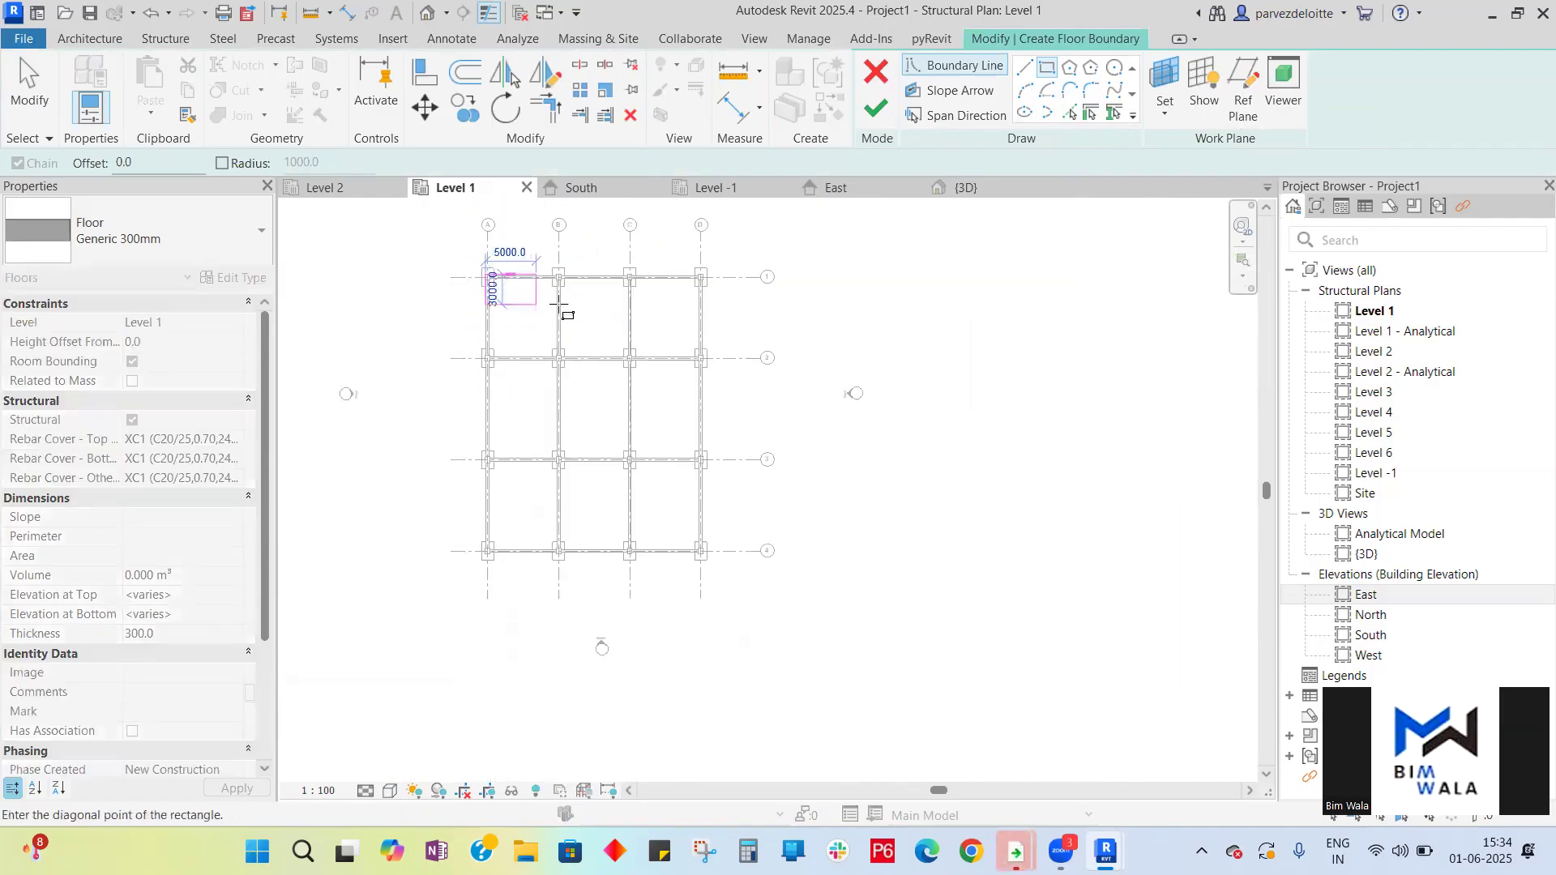
scroll(703, 559, "up", 3)
scroll(702, 561, "up", 4)
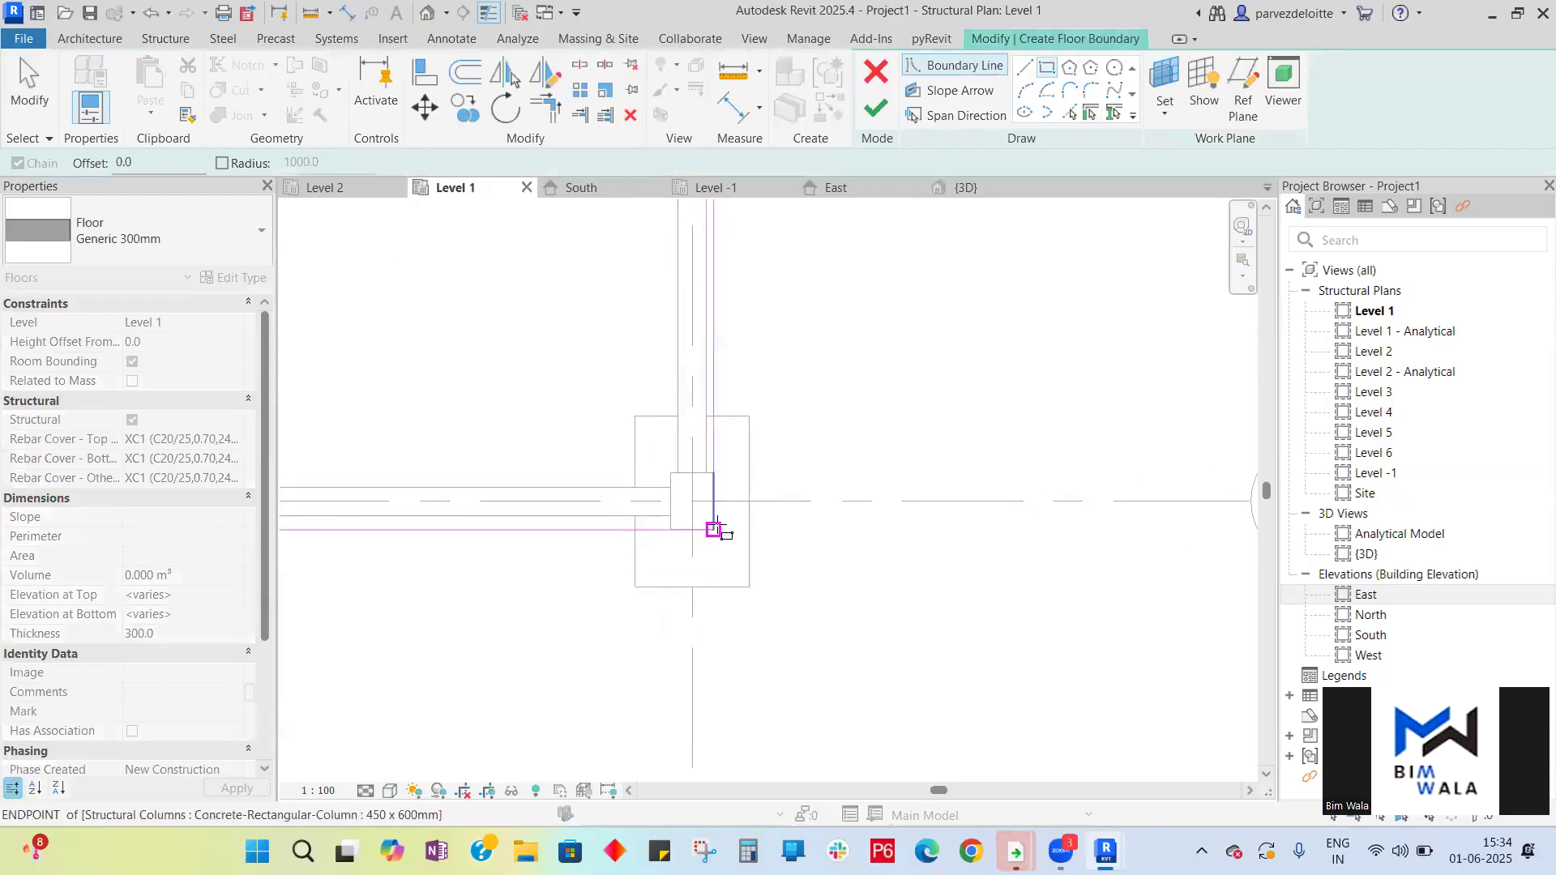
left_click(713, 529)
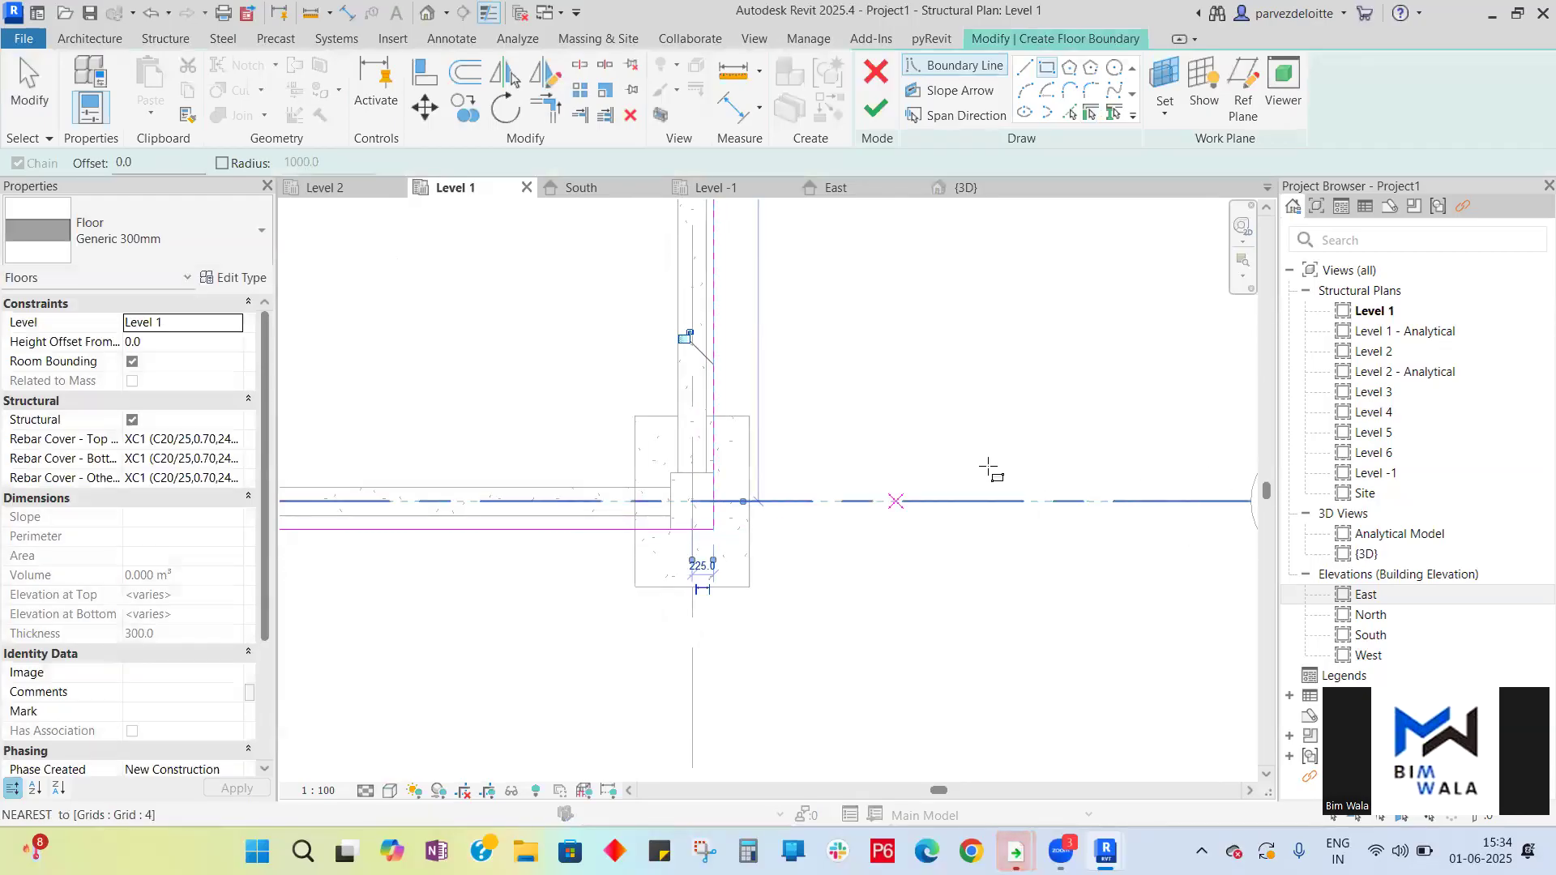
left_click(876, 109)
- Open the 3D view and zoom around to examine the new floor slab
scroll(1013, 535, "down", 6)
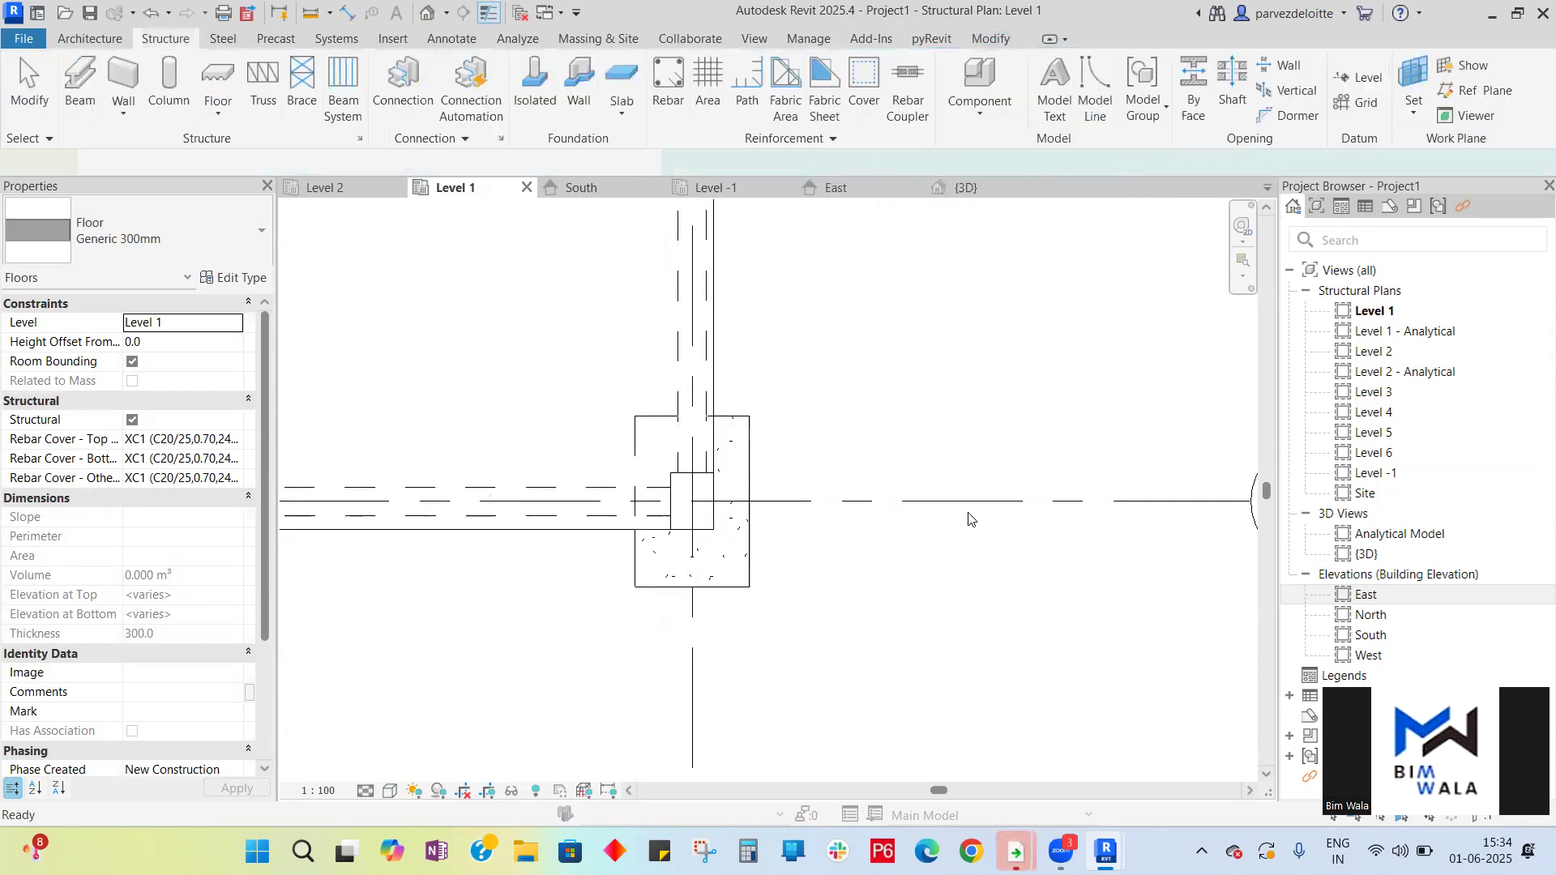
scroll(955, 611, "down", 3)
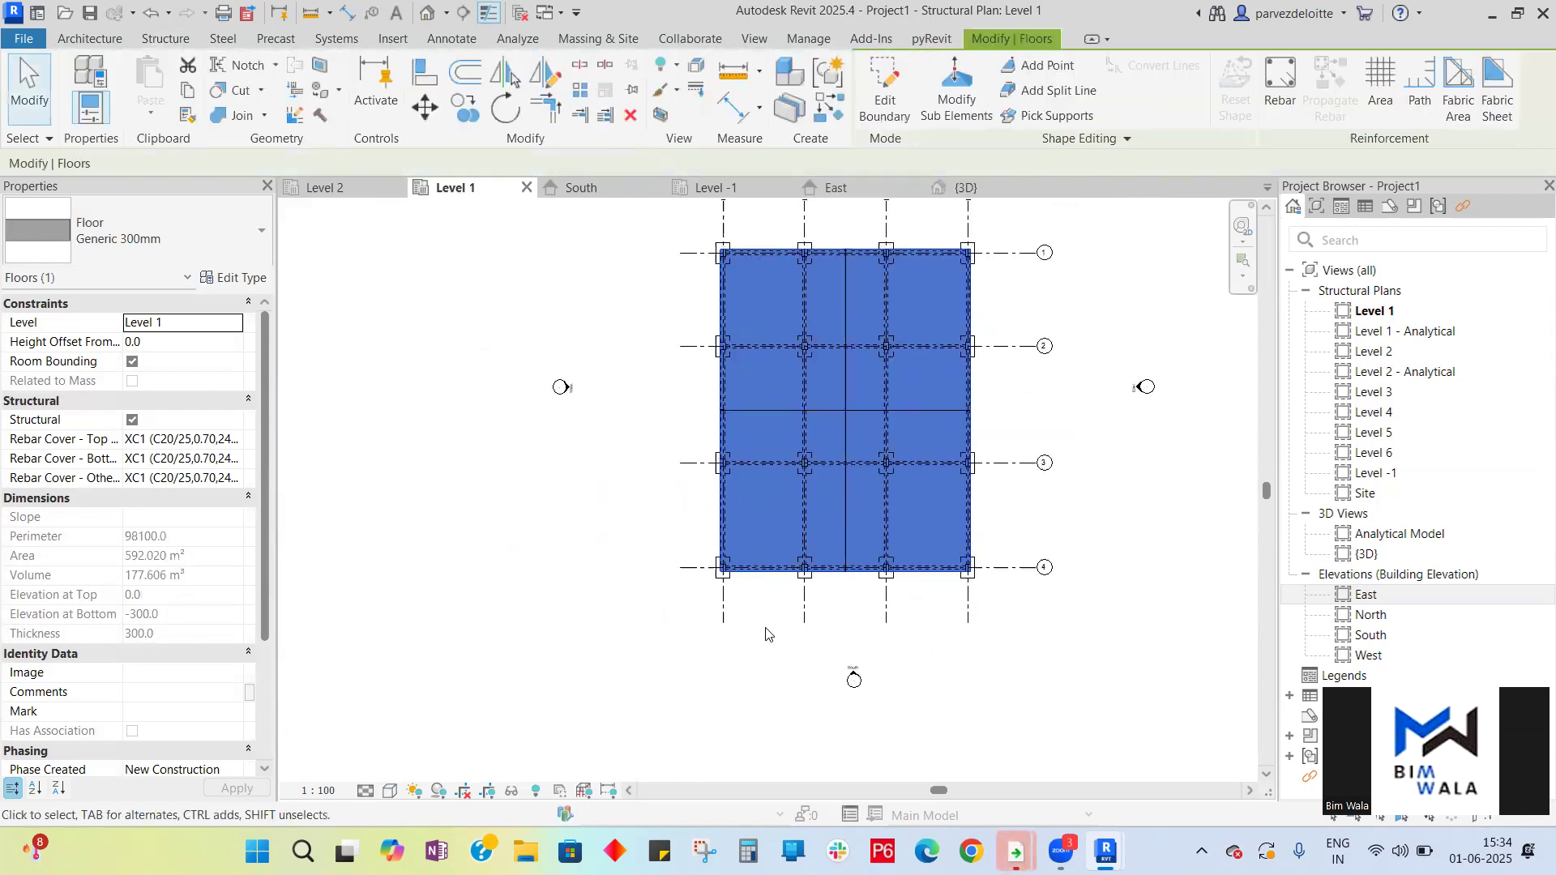
left_click(1181, 531)
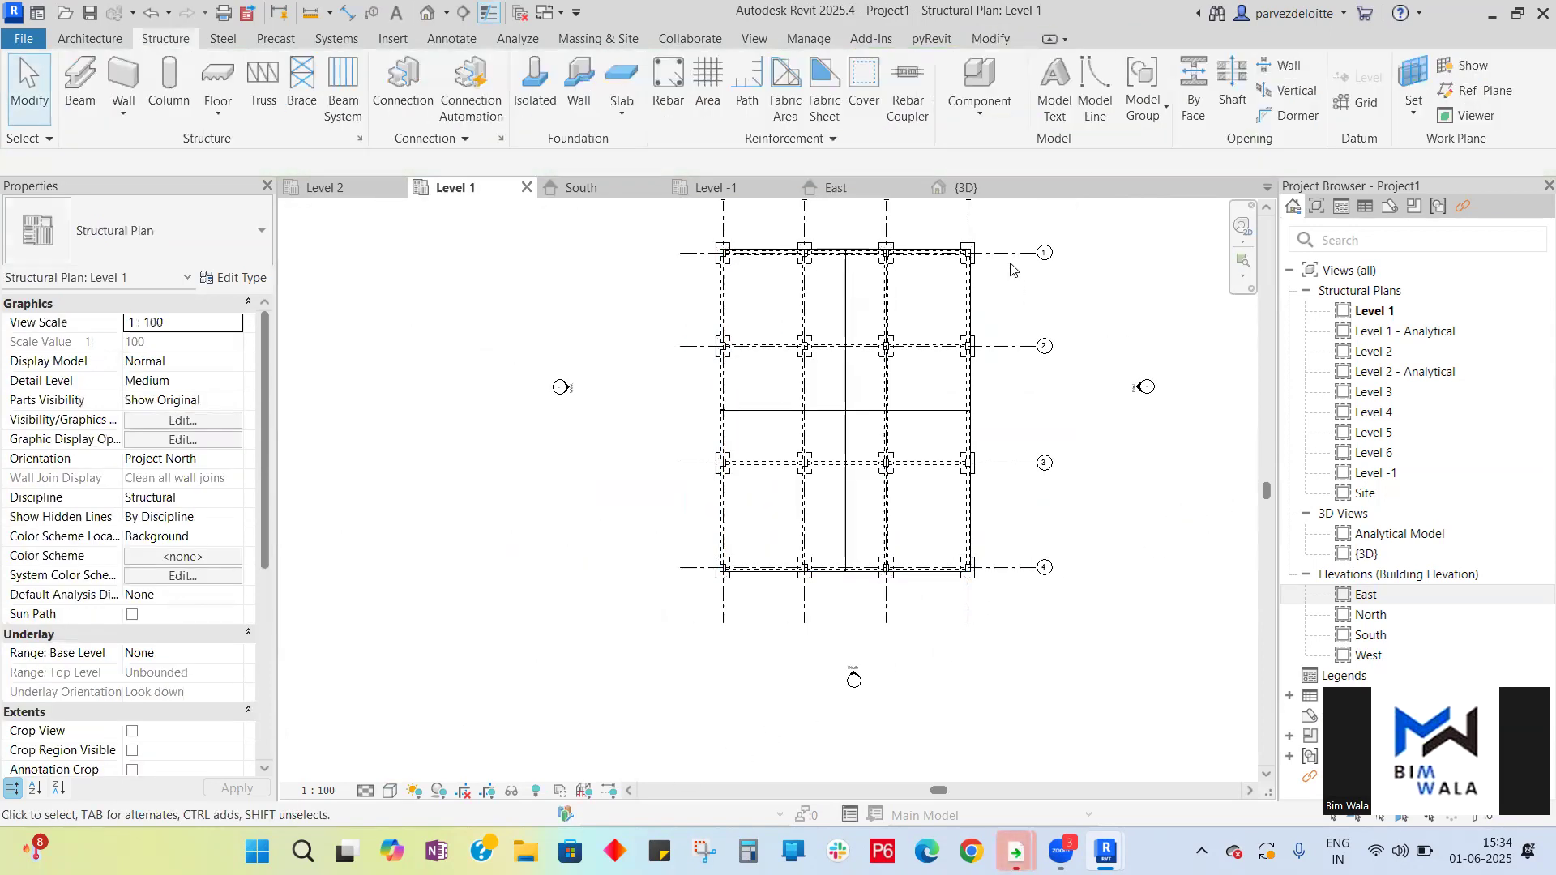
left_click(989, 187)
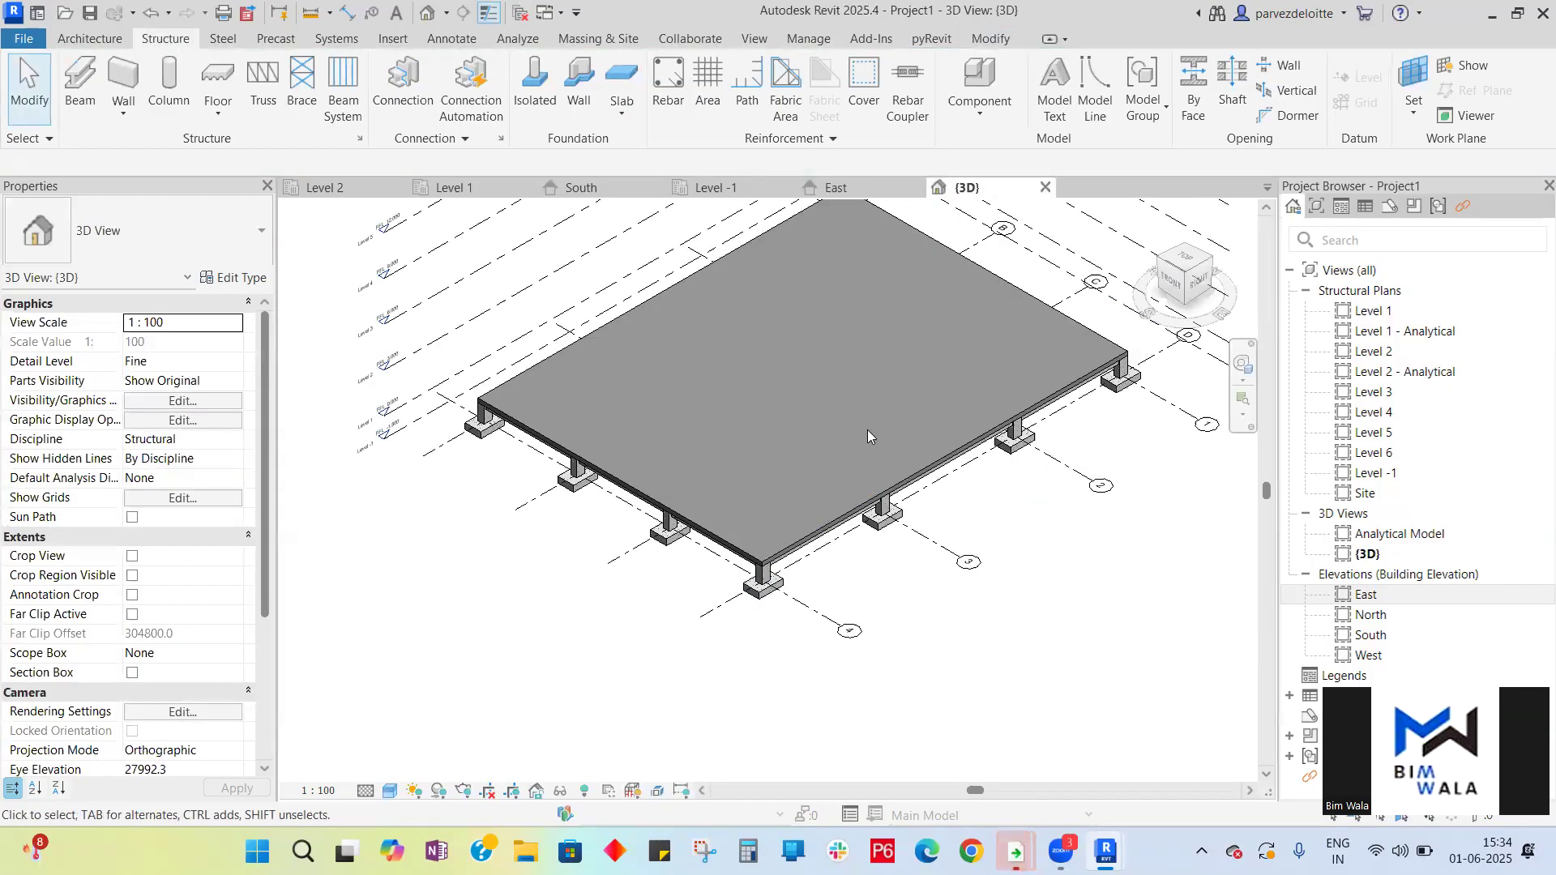
scroll(810, 470, "down", 4)
scroll(802, 467, "up", 5)
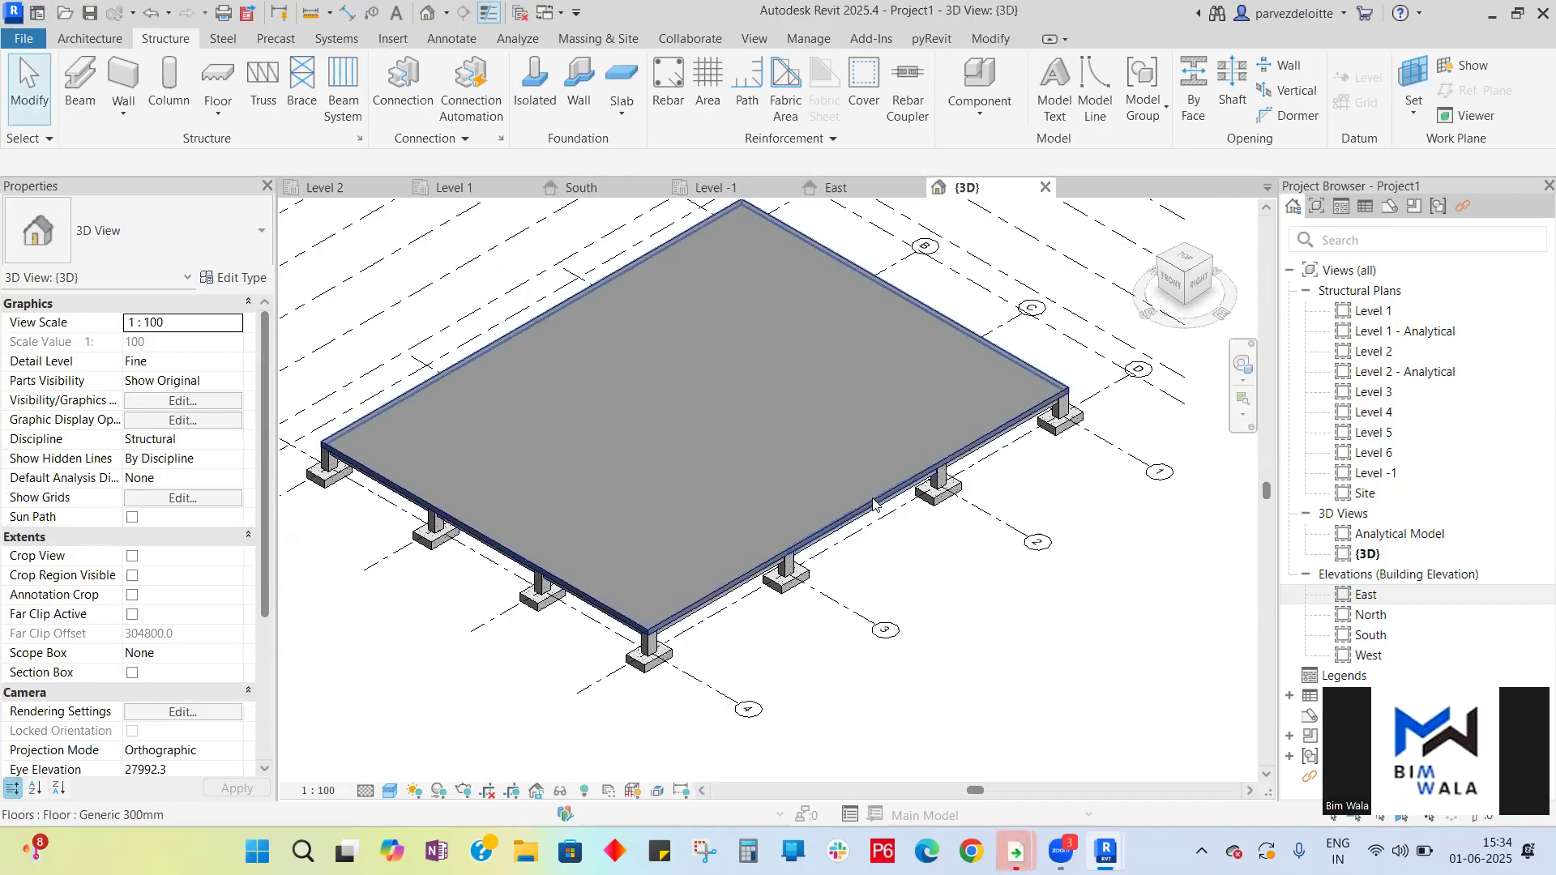
- Edit the floor's boundary, then quit the sketch and discard the floor
double_click(939, 440)
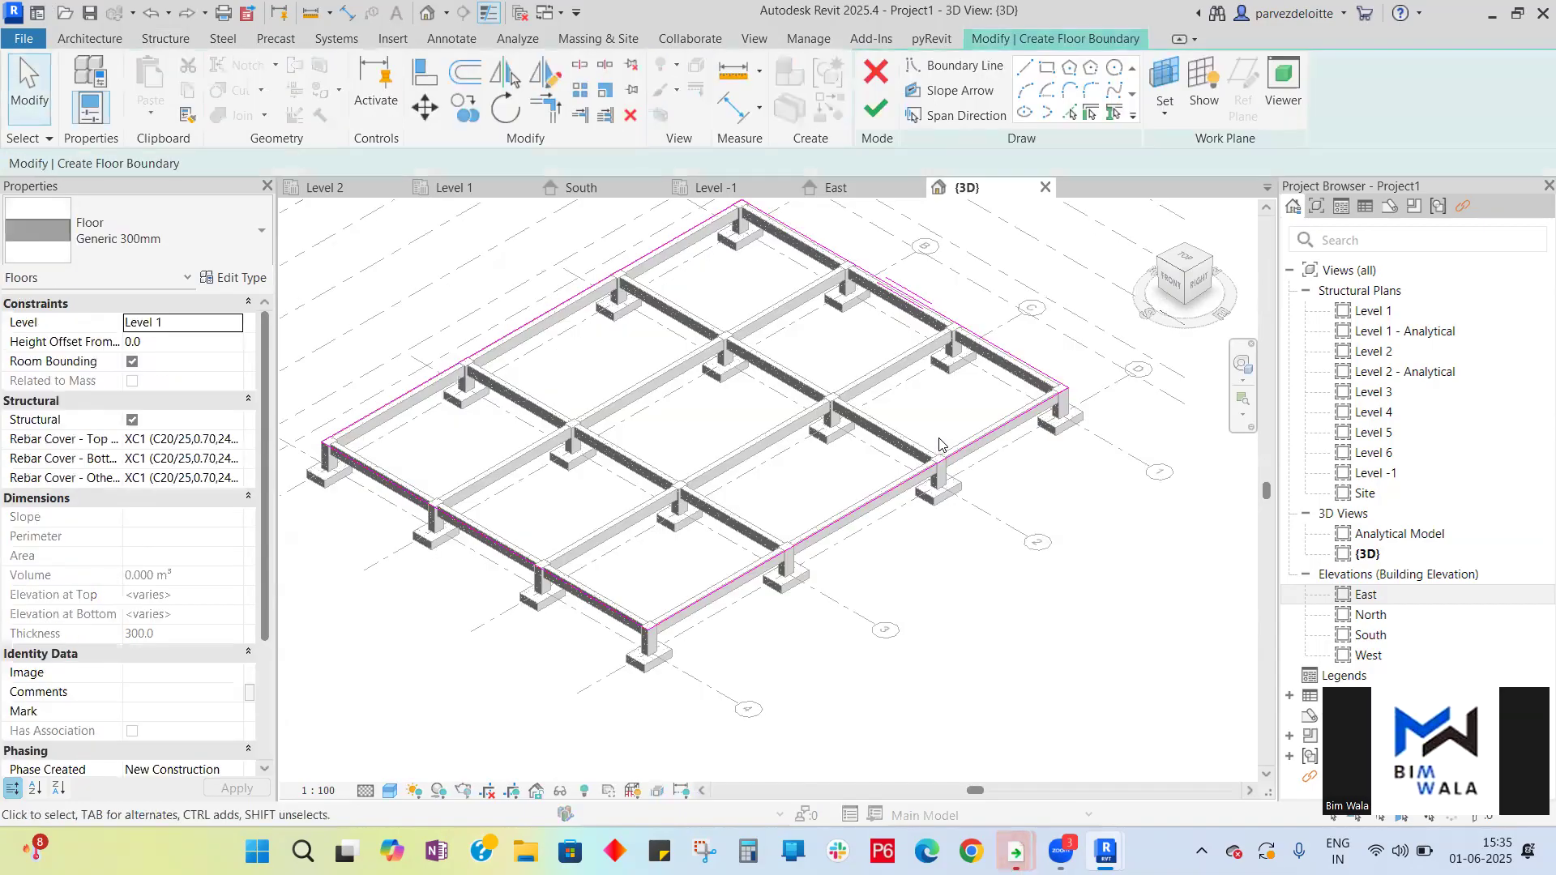
left_click(875, 71)
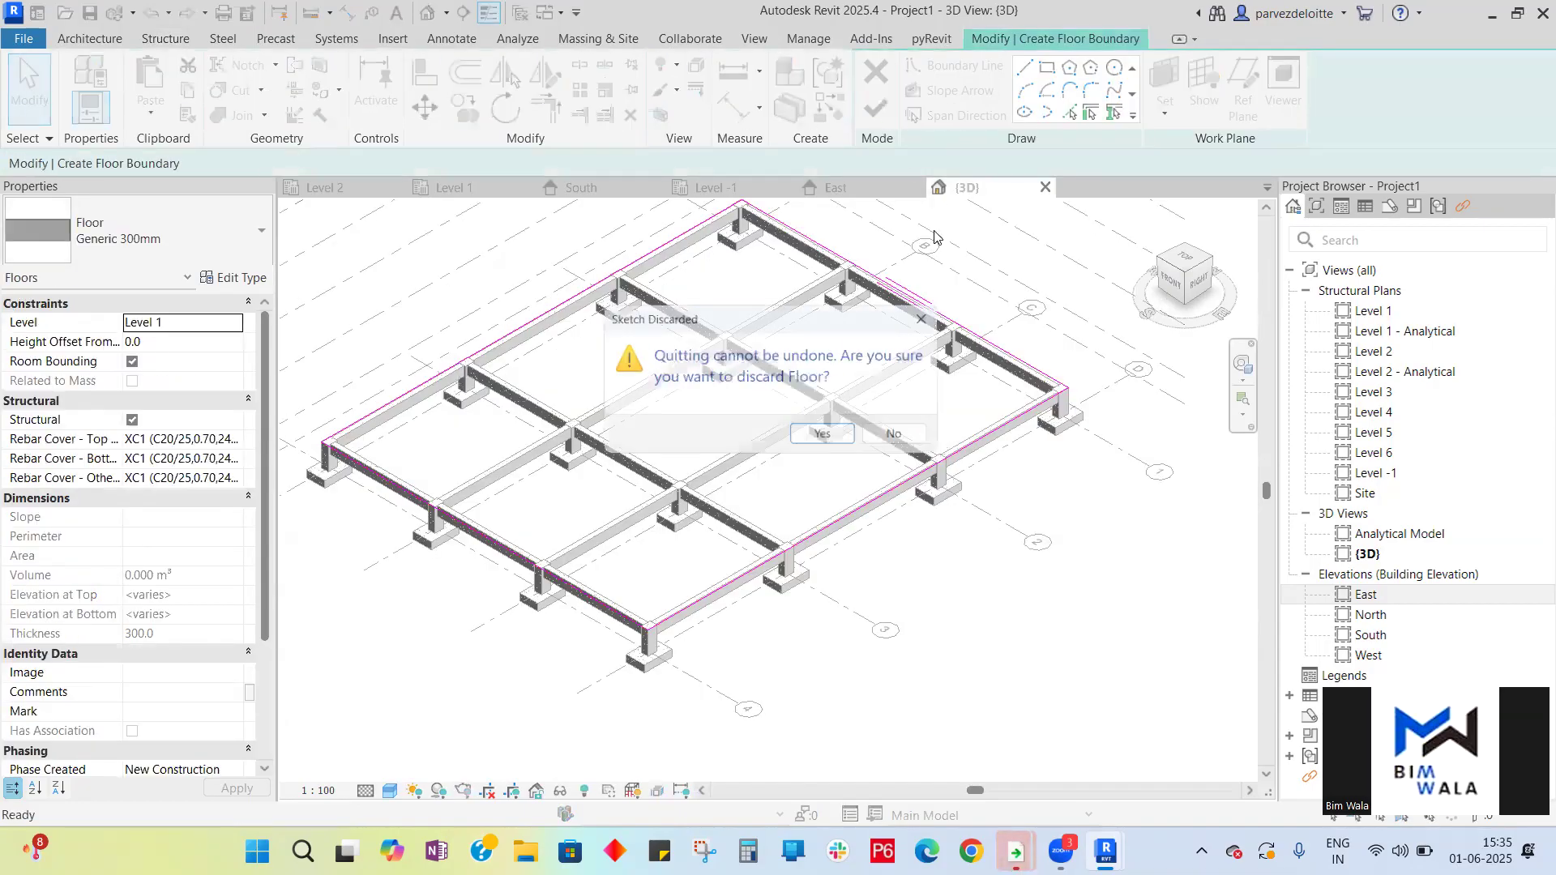
left_click(823, 436)
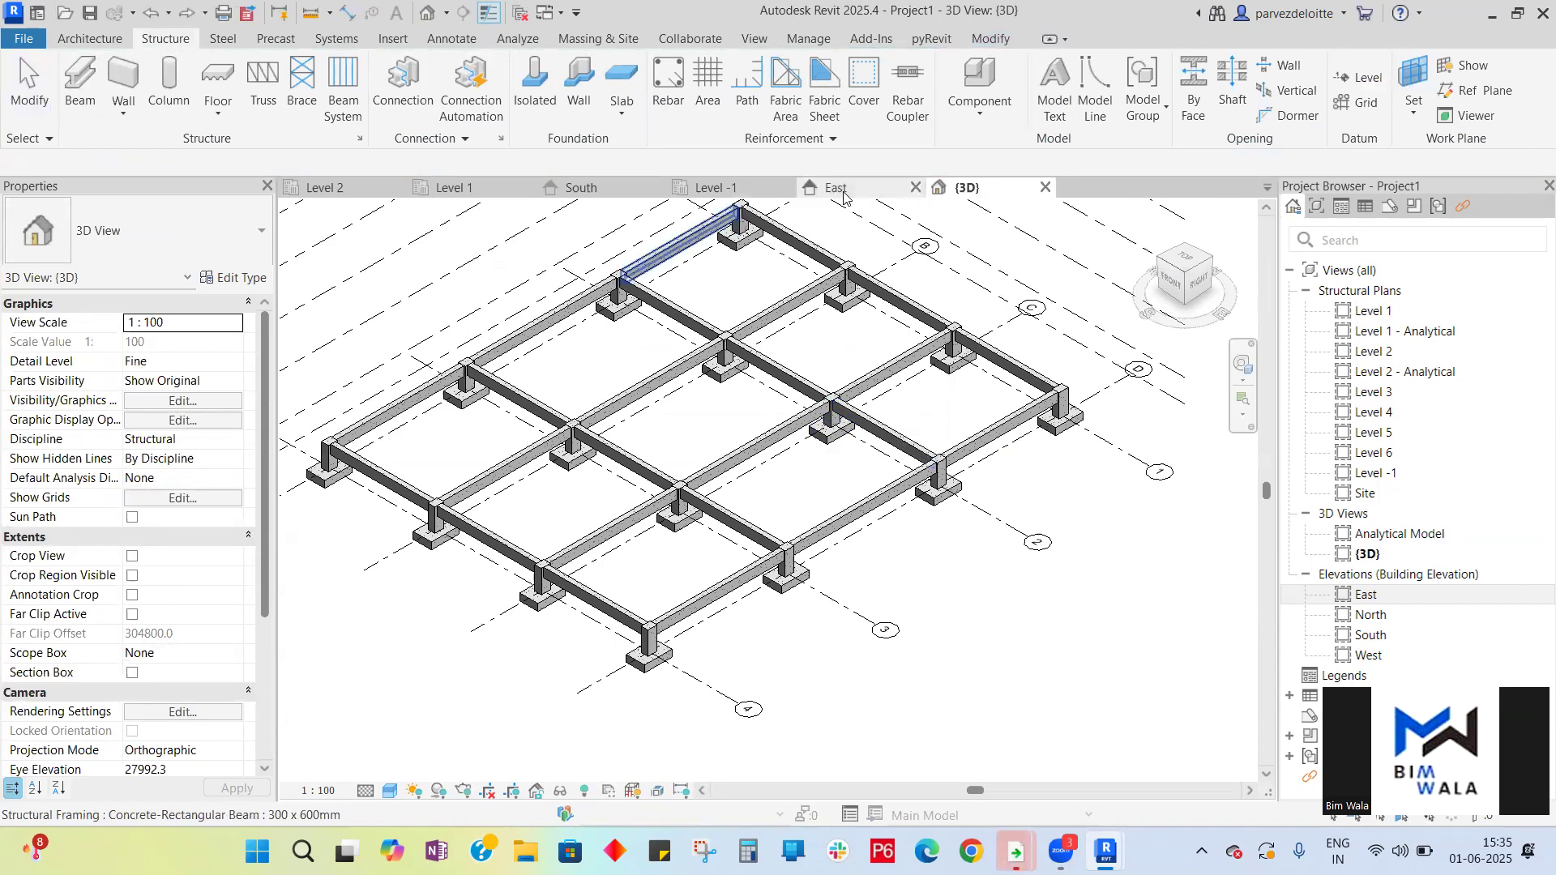
- Return to the Level 1 plan and start a new structural floor, dismissing the save reminder
left_click(493, 194)
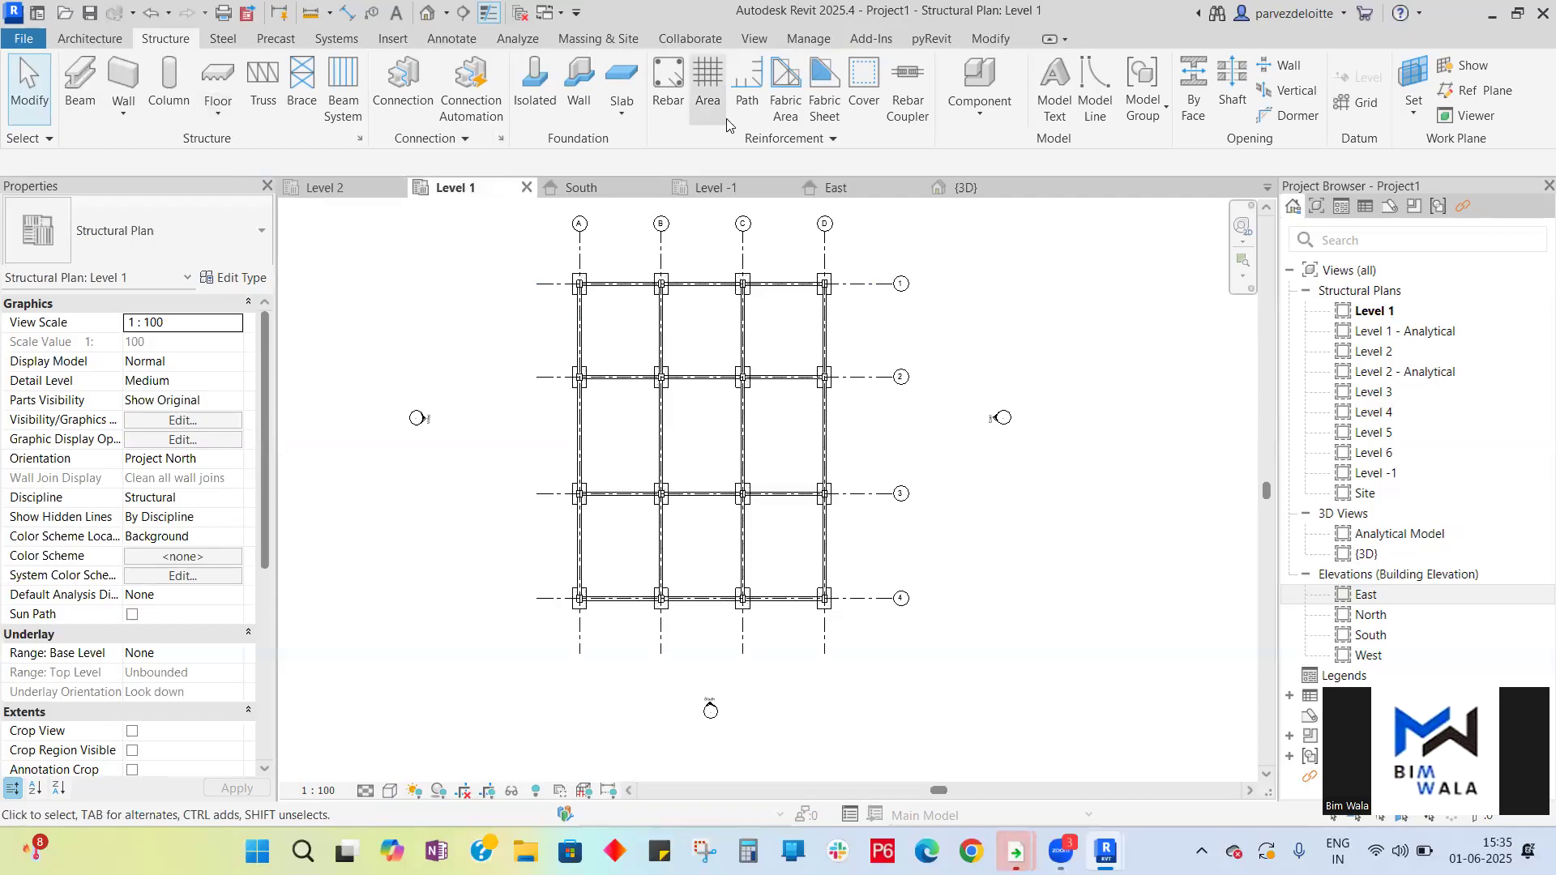
left_click(622, 119)
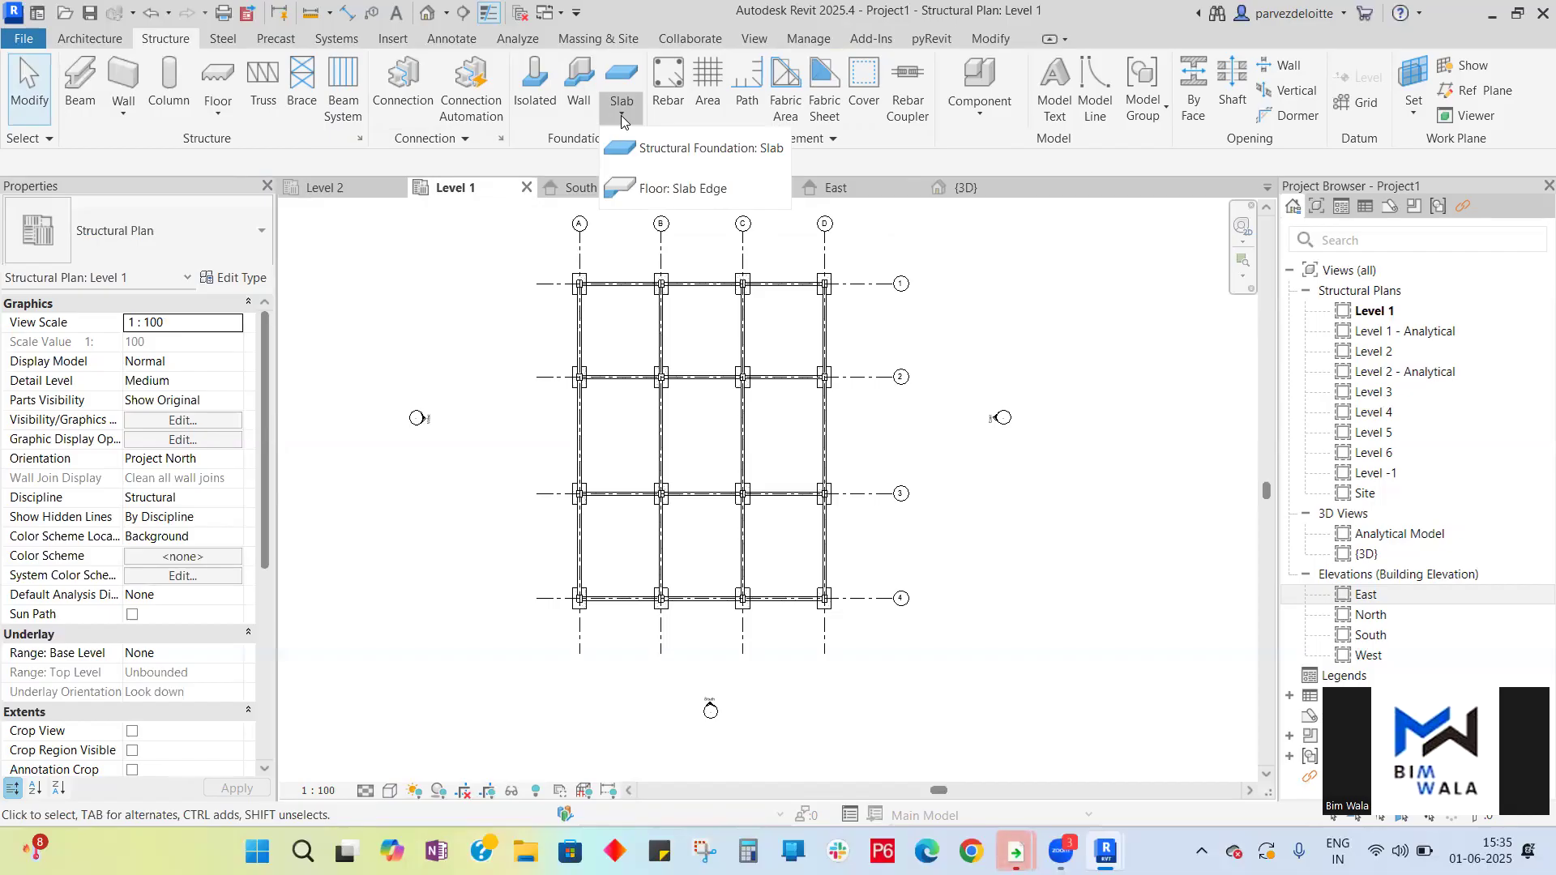
left_click(217, 115)
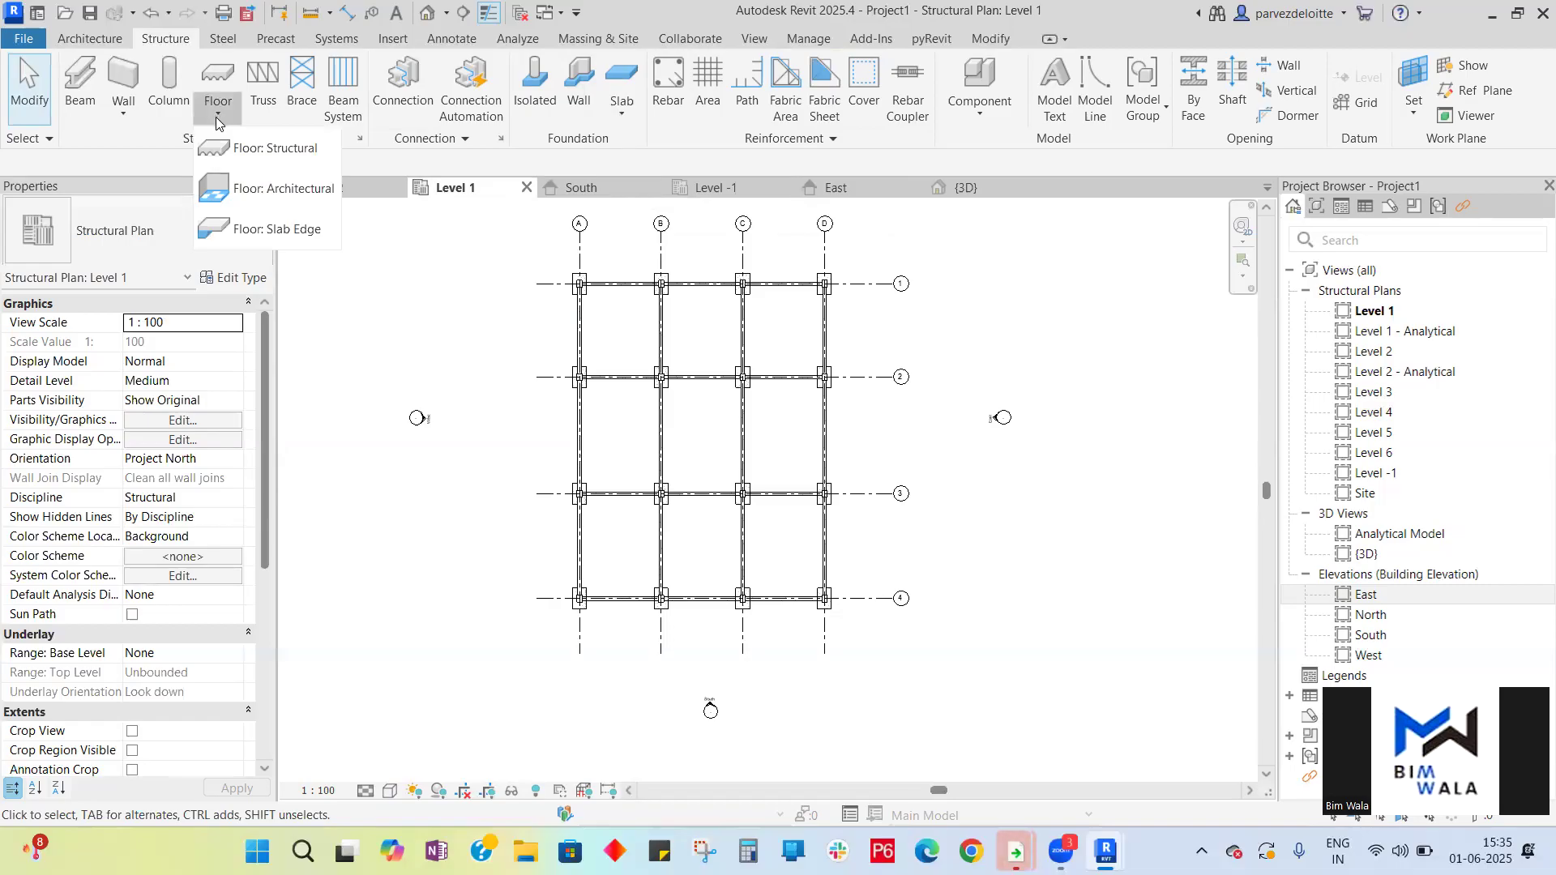
left_click(251, 162)
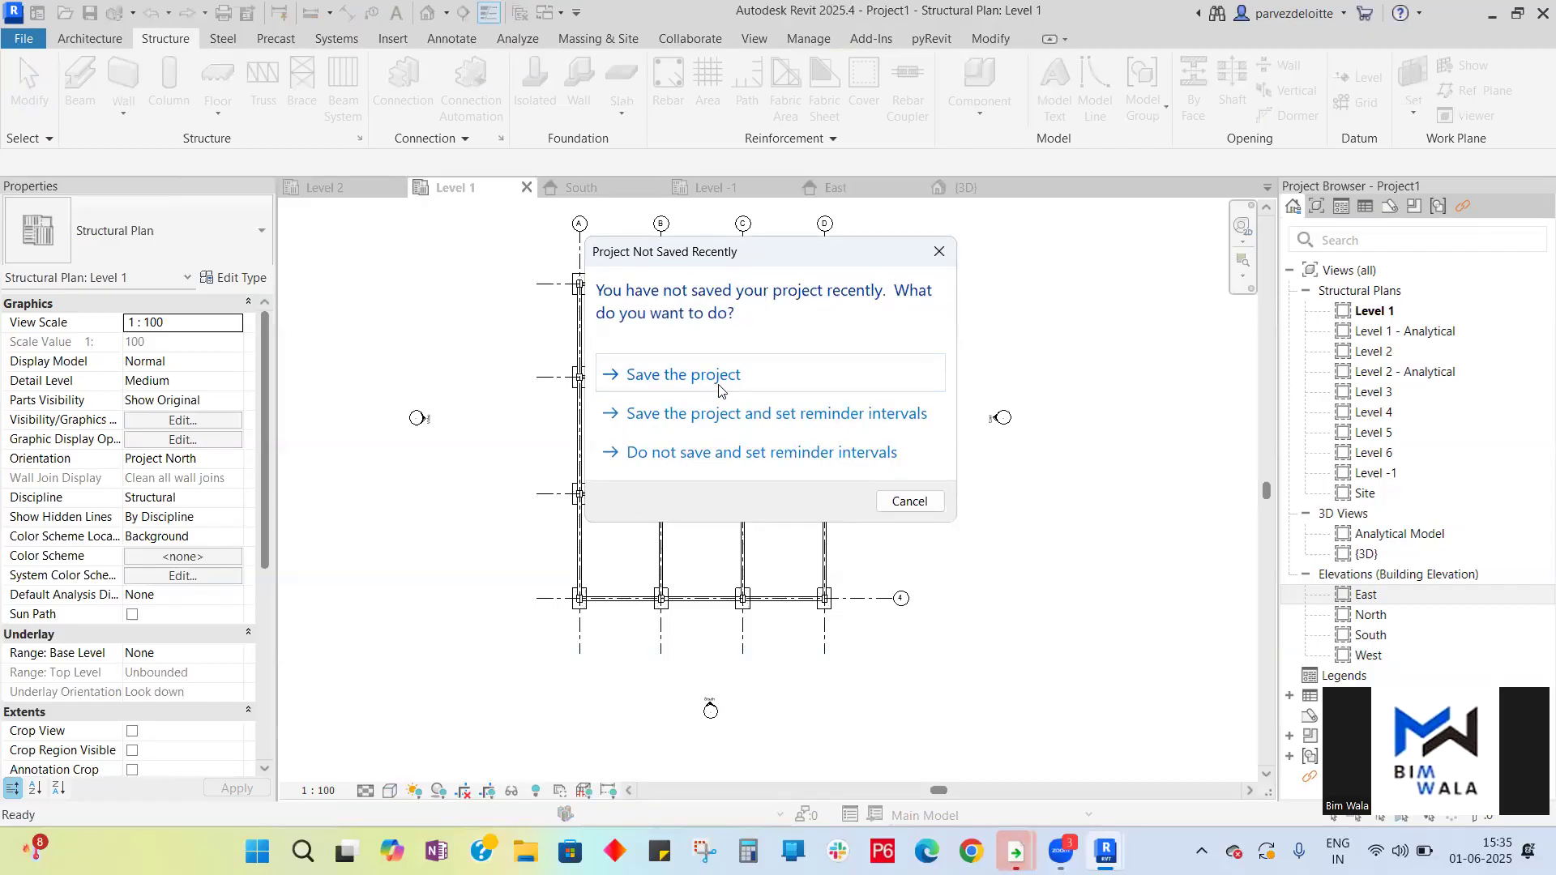
left_click(906, 501)
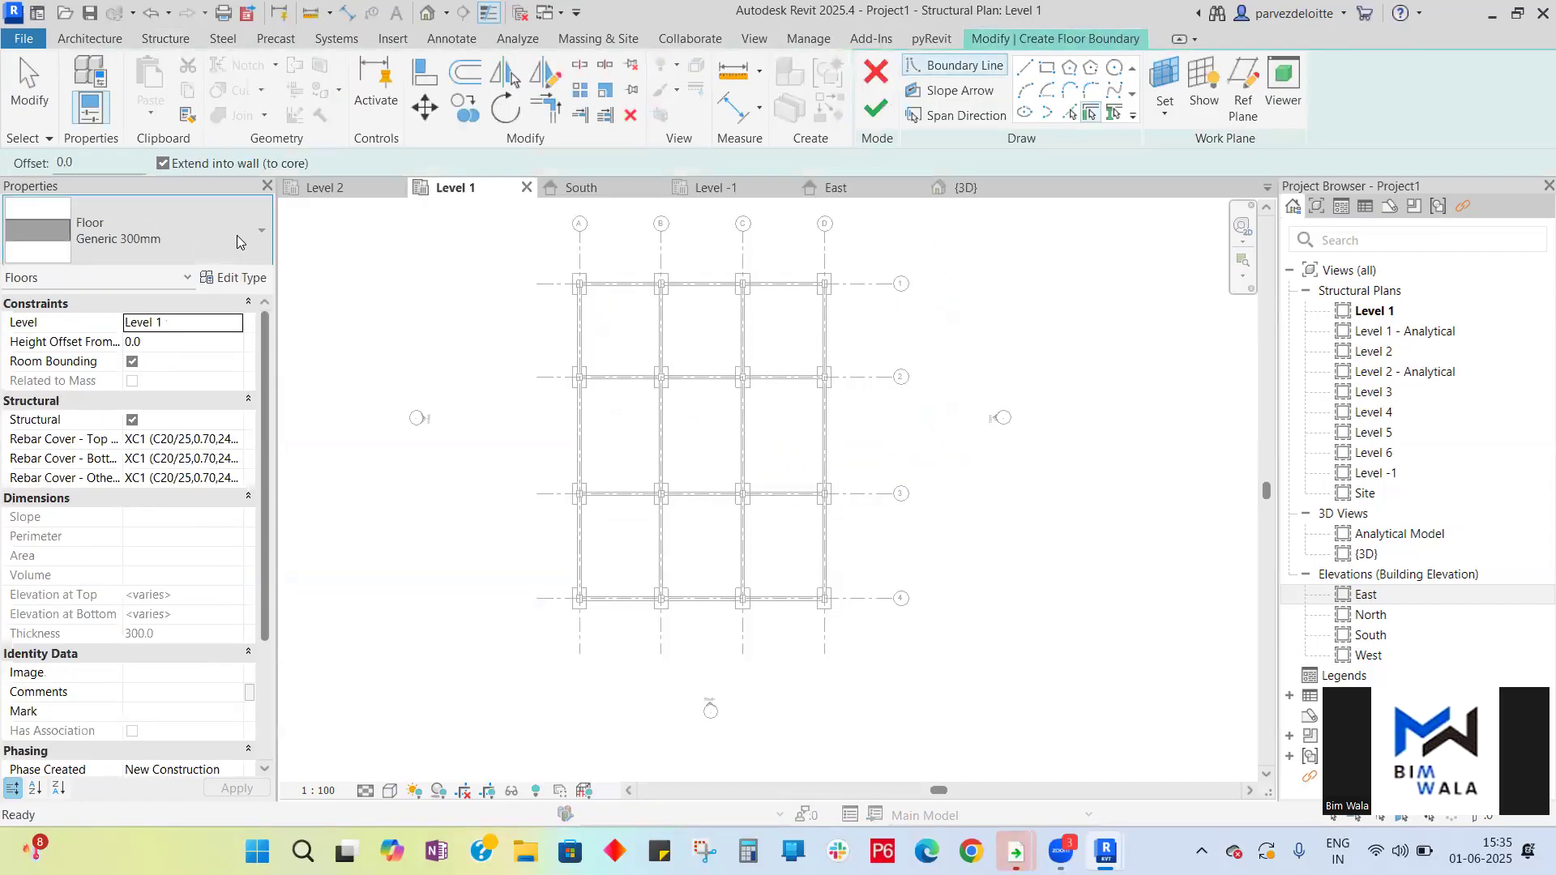
- Choose the Generic 300mm floor type and duplicate it as a new type named 150 mm
left_click(240, 241)
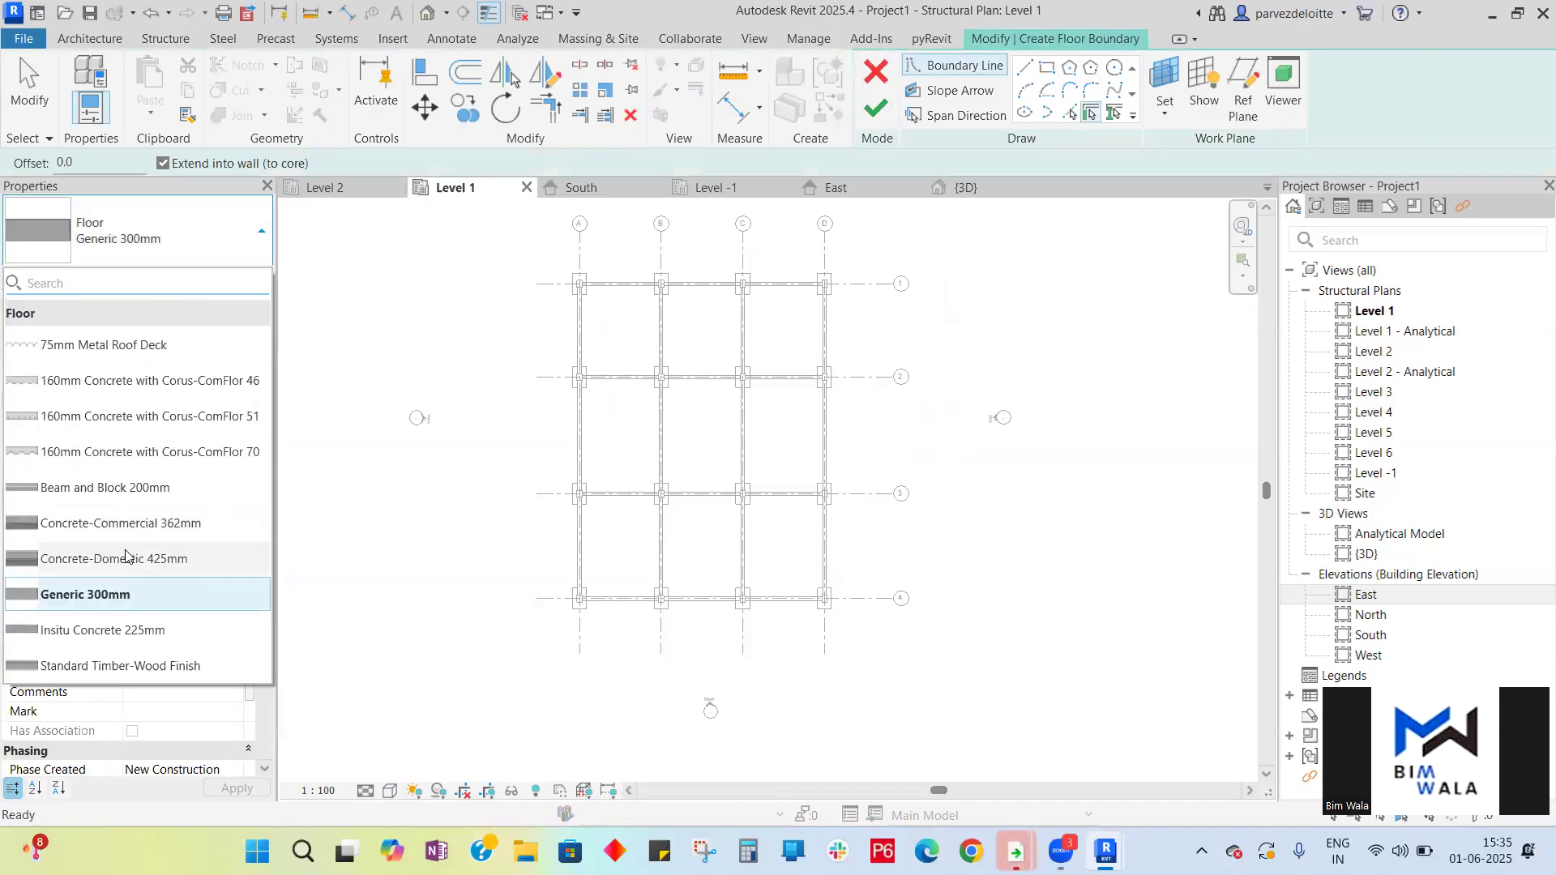
left_click(132, 596)
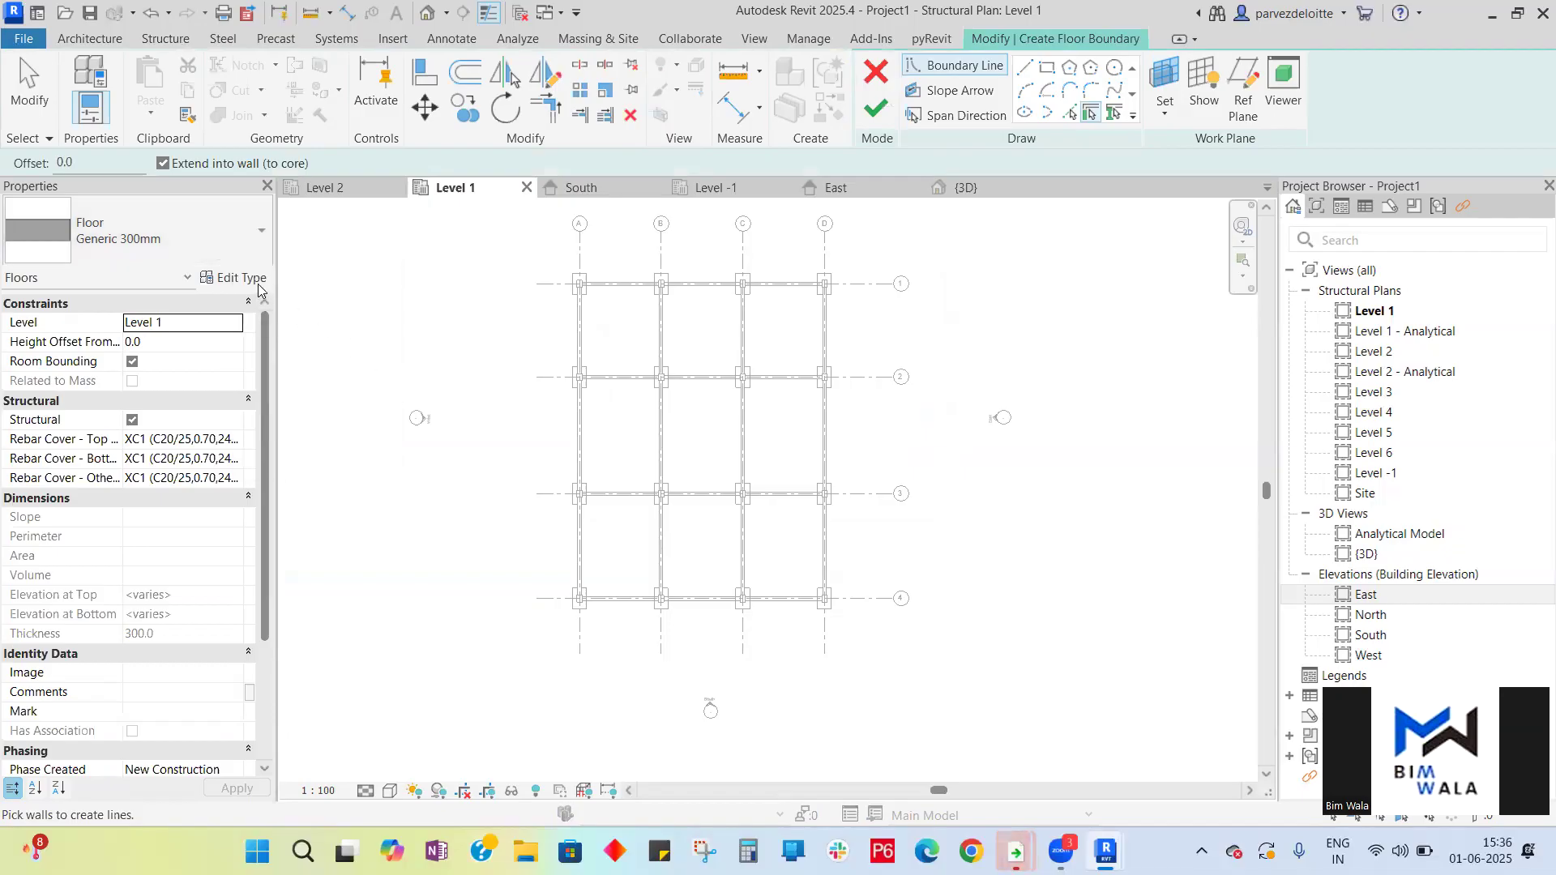
left_click(240, 278)
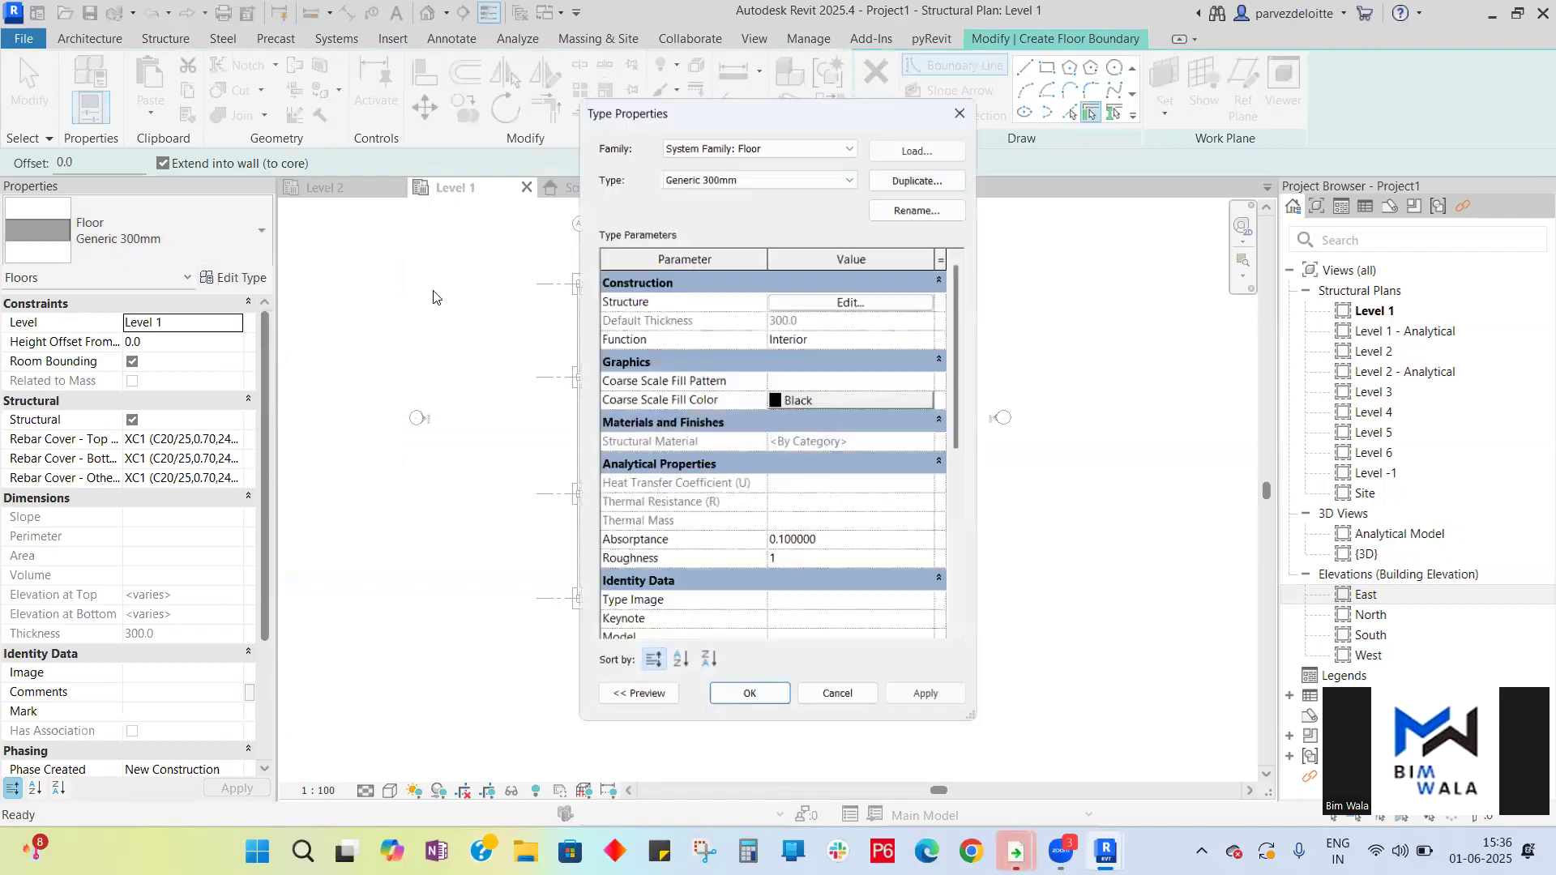
left_click(920, 173)
type("150")
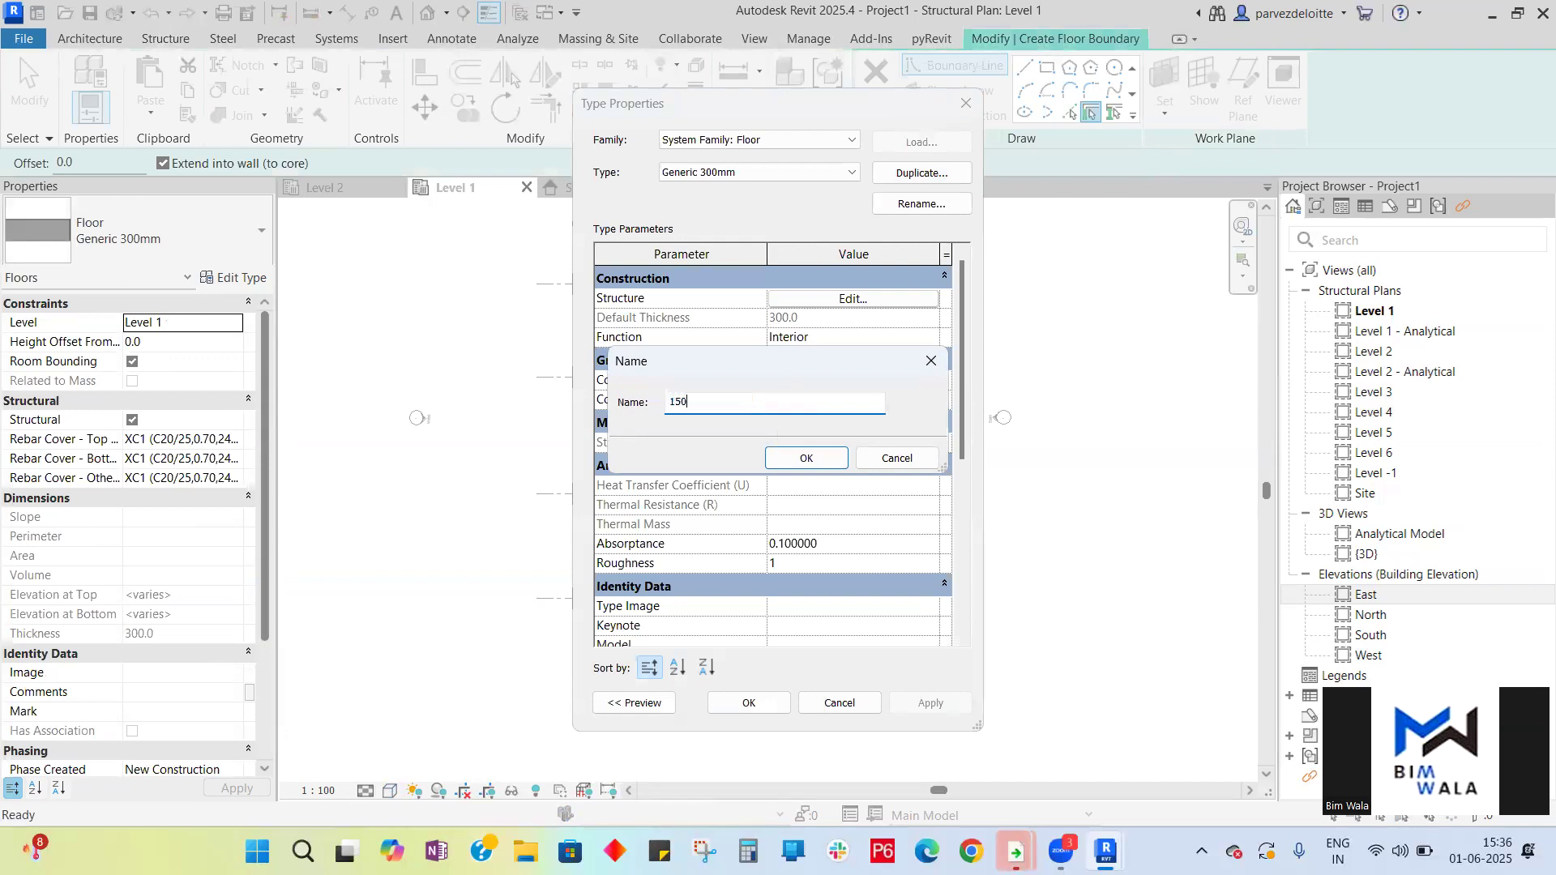
type(" mm")
left_click(814, 461)
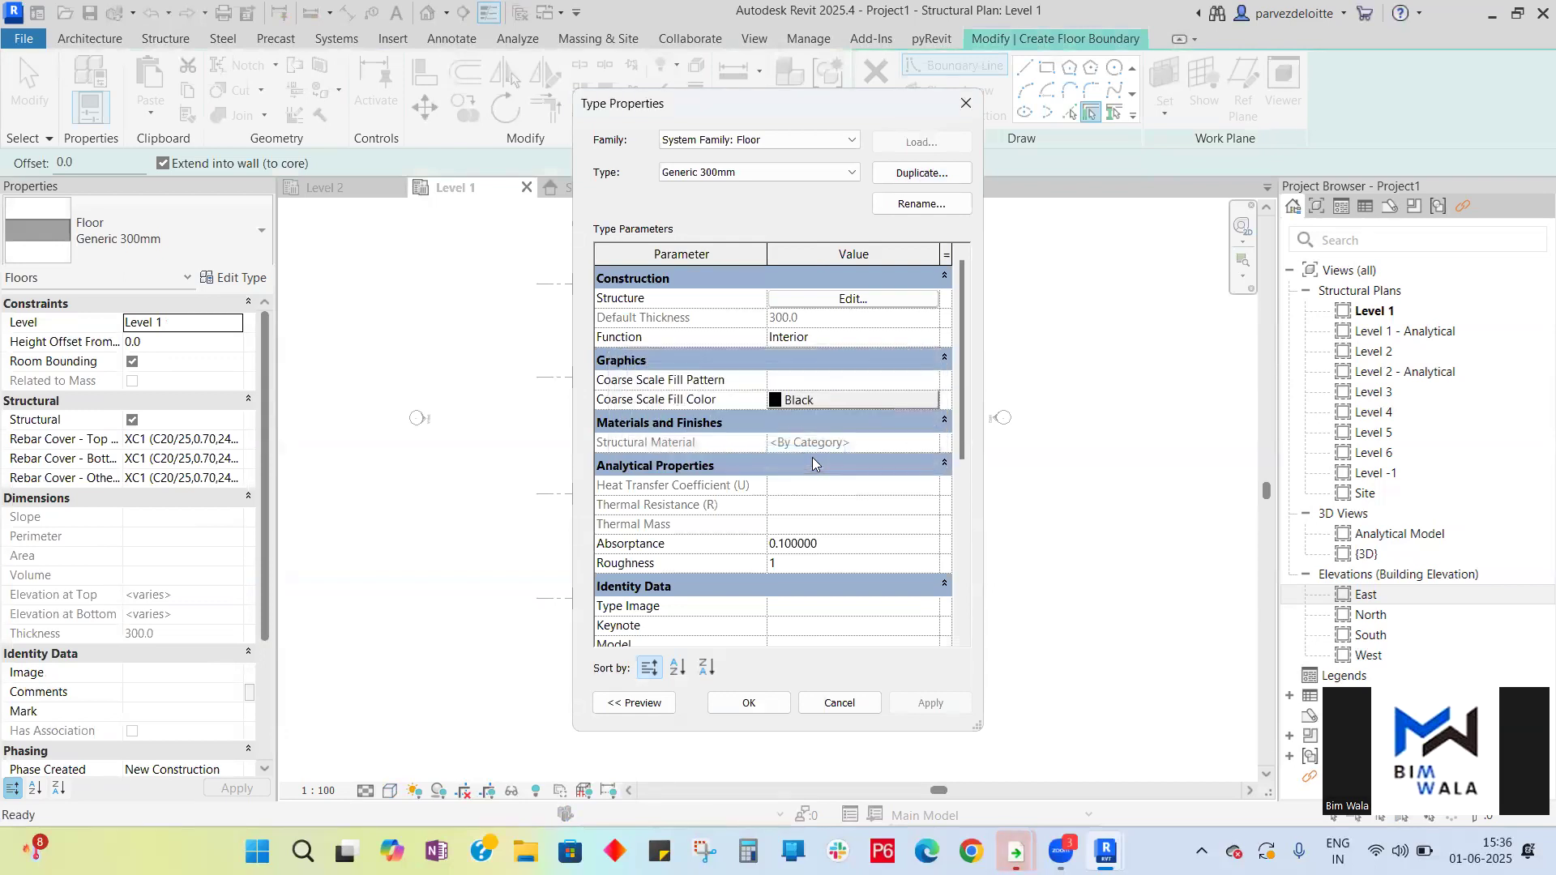
- Set the structure layer thickness of the 150 mm floor type to 150 and confirm the type properties
left_click(856, 302)
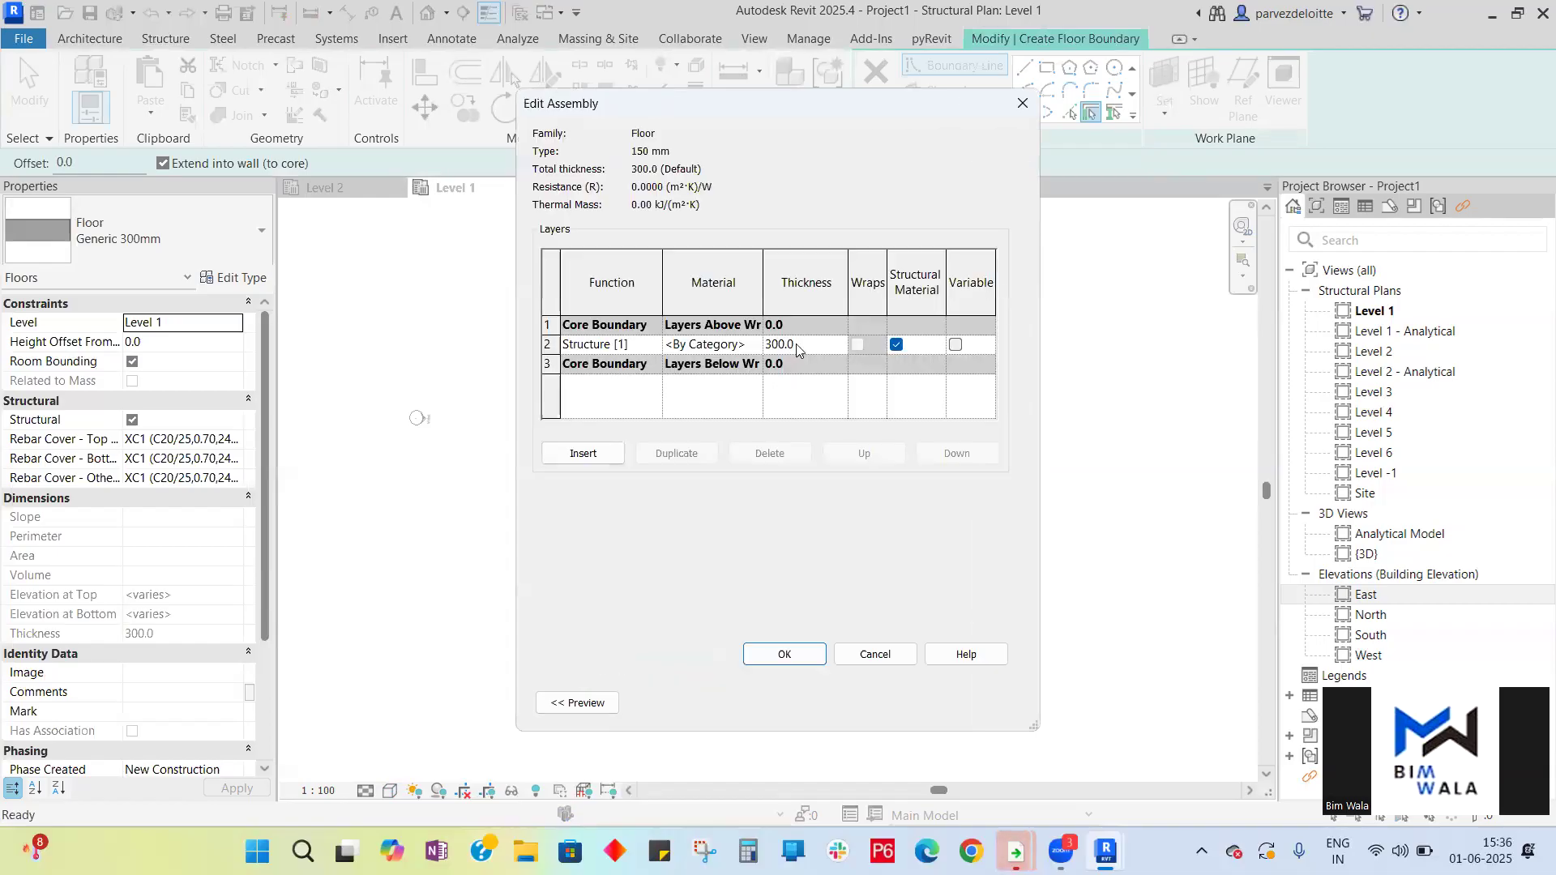
left_click(807, 347)
type("15")
left_click(817, 659)
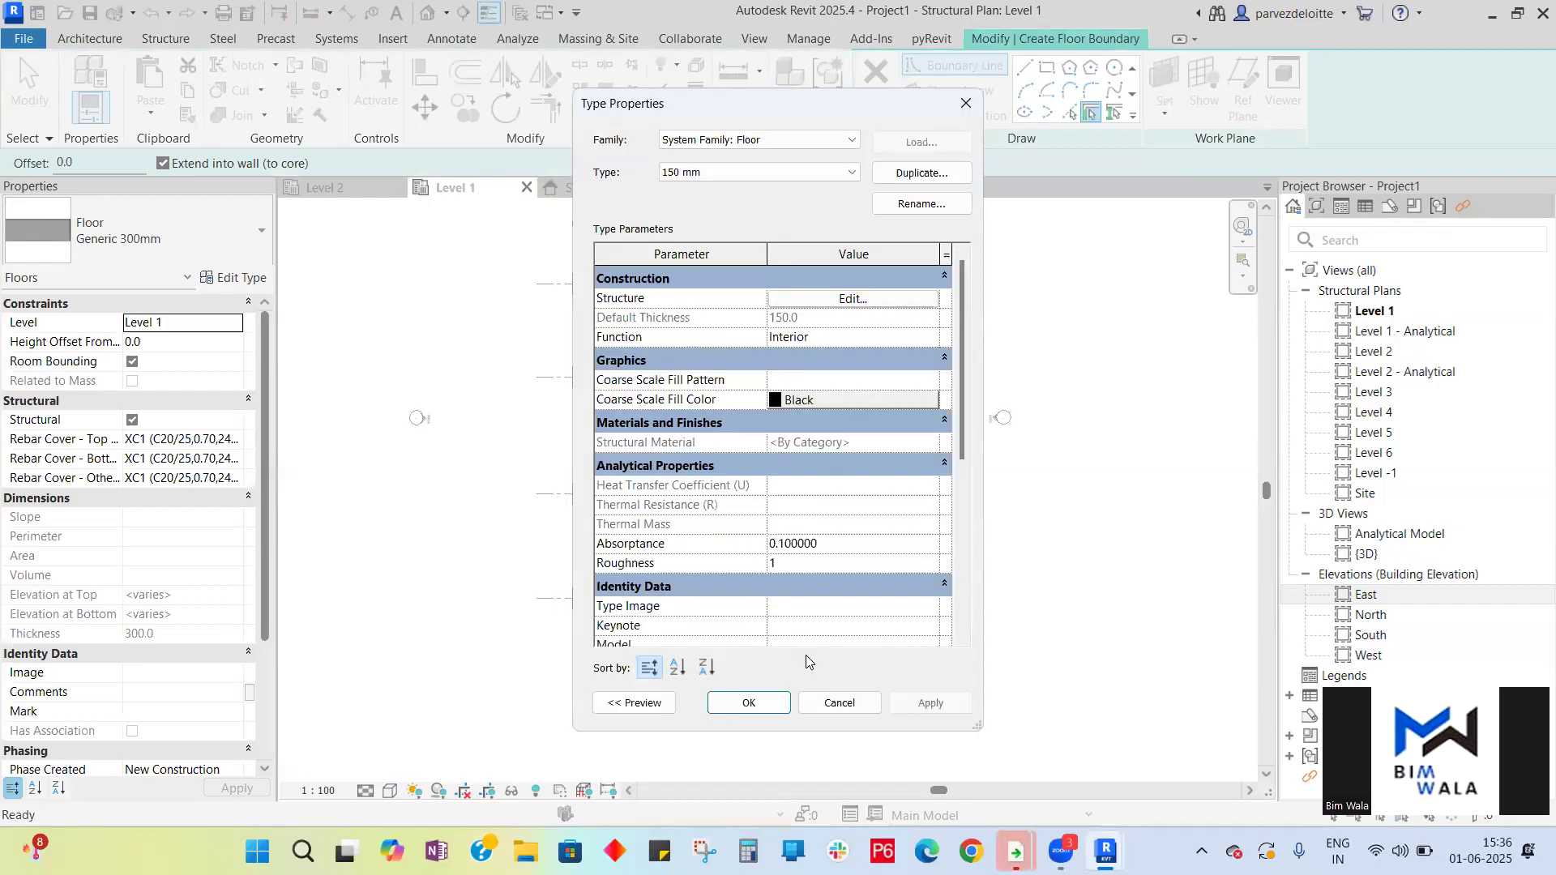
left_click(771, 701)
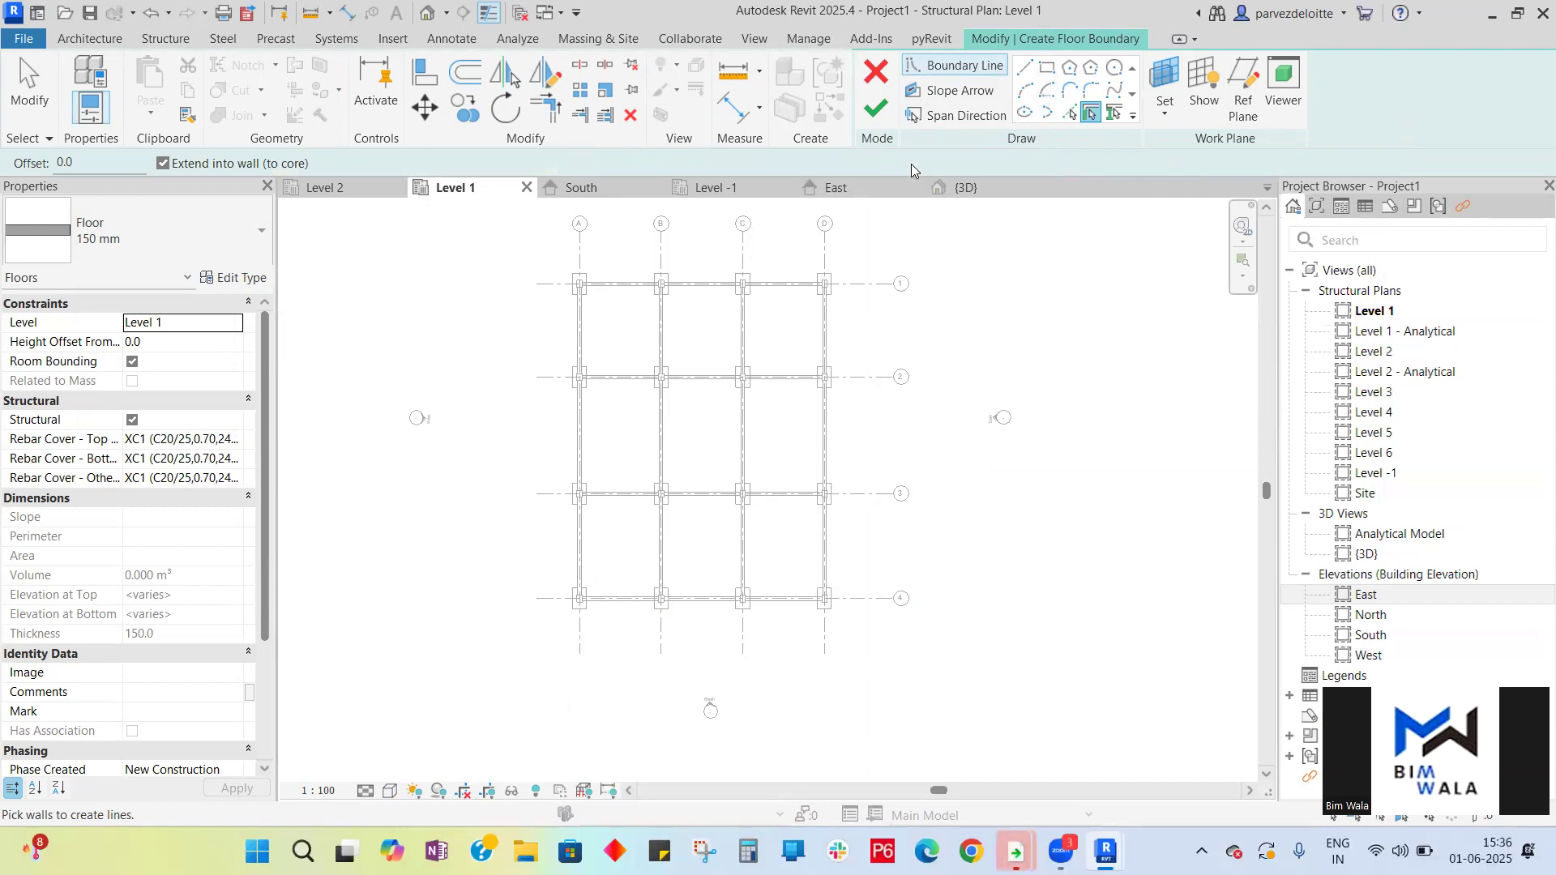
- Sketch a rectangular floor boundary from the outer corner at grid A1 to the column corner at grid D4, and finish the floor
left_click(1049, 72)
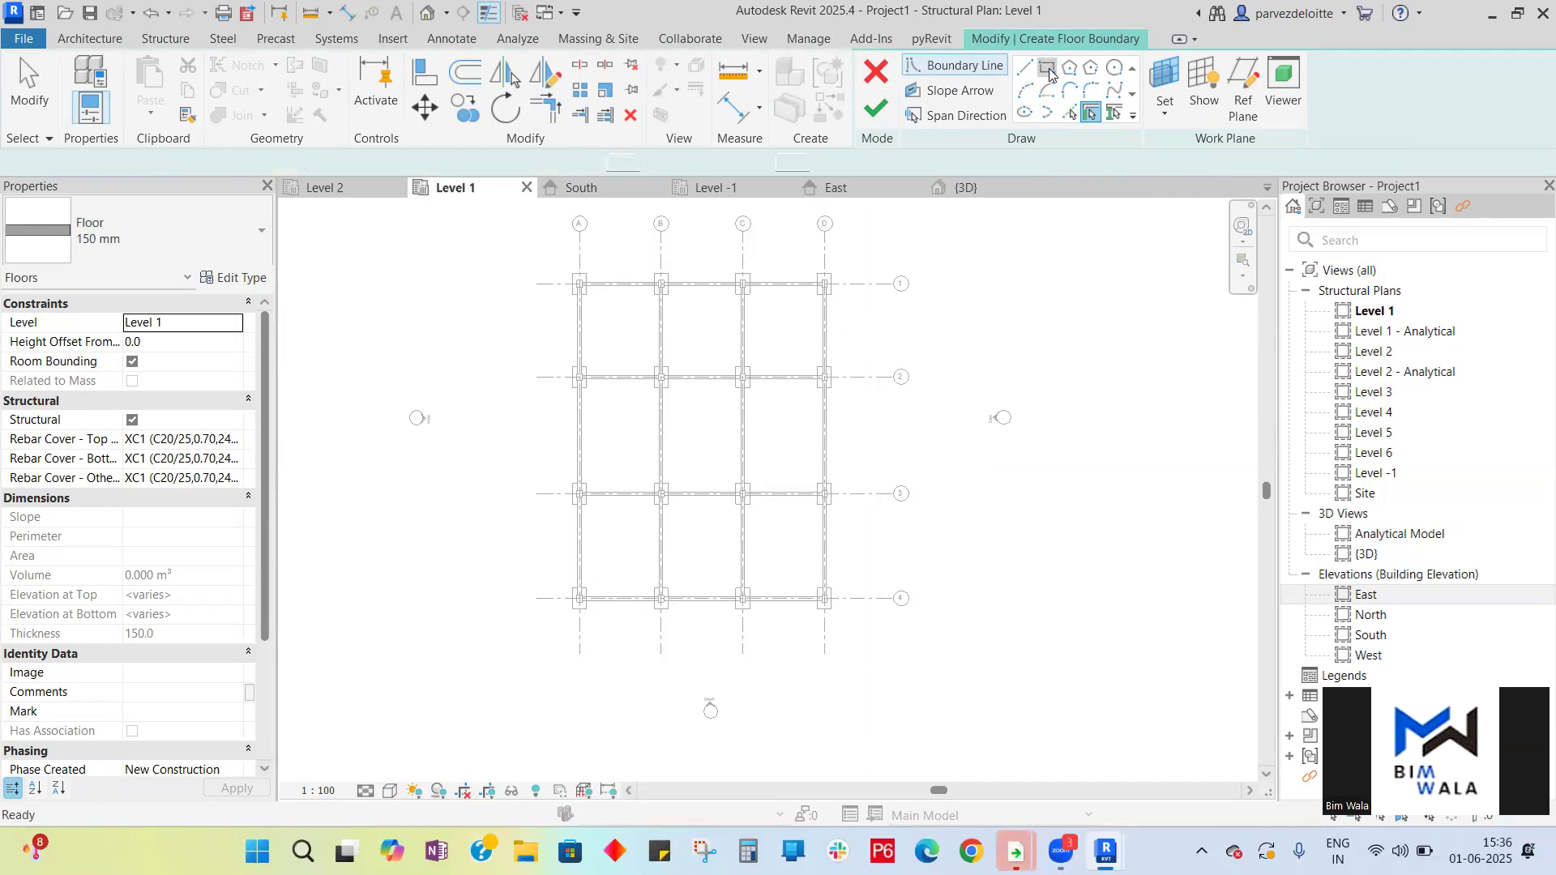
scroll(579, 283, "up", 5)
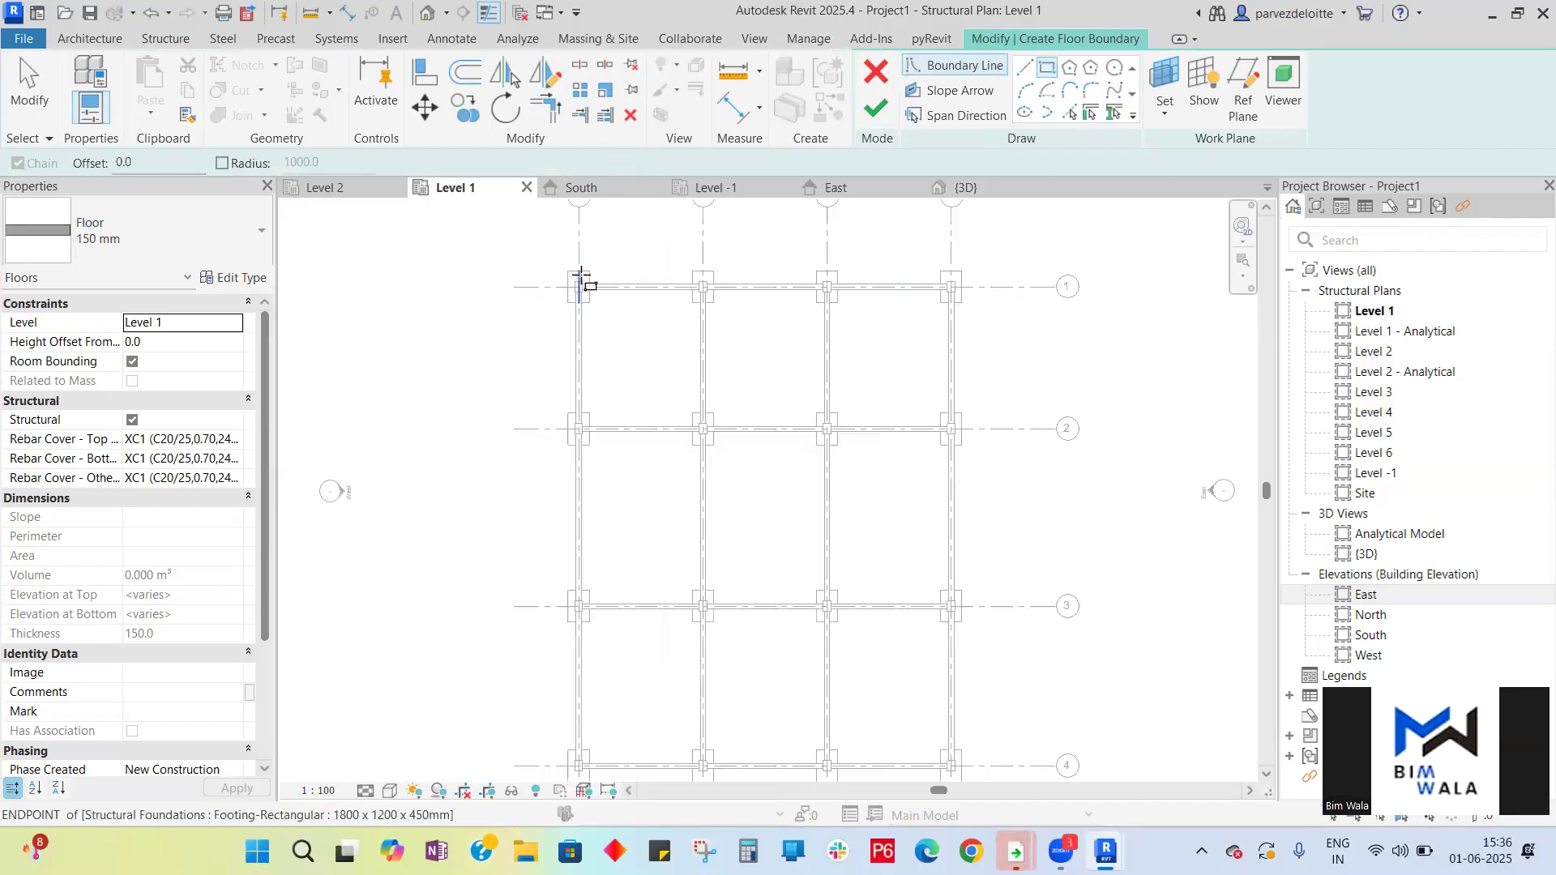
scroll(577, 285, "up", 3)
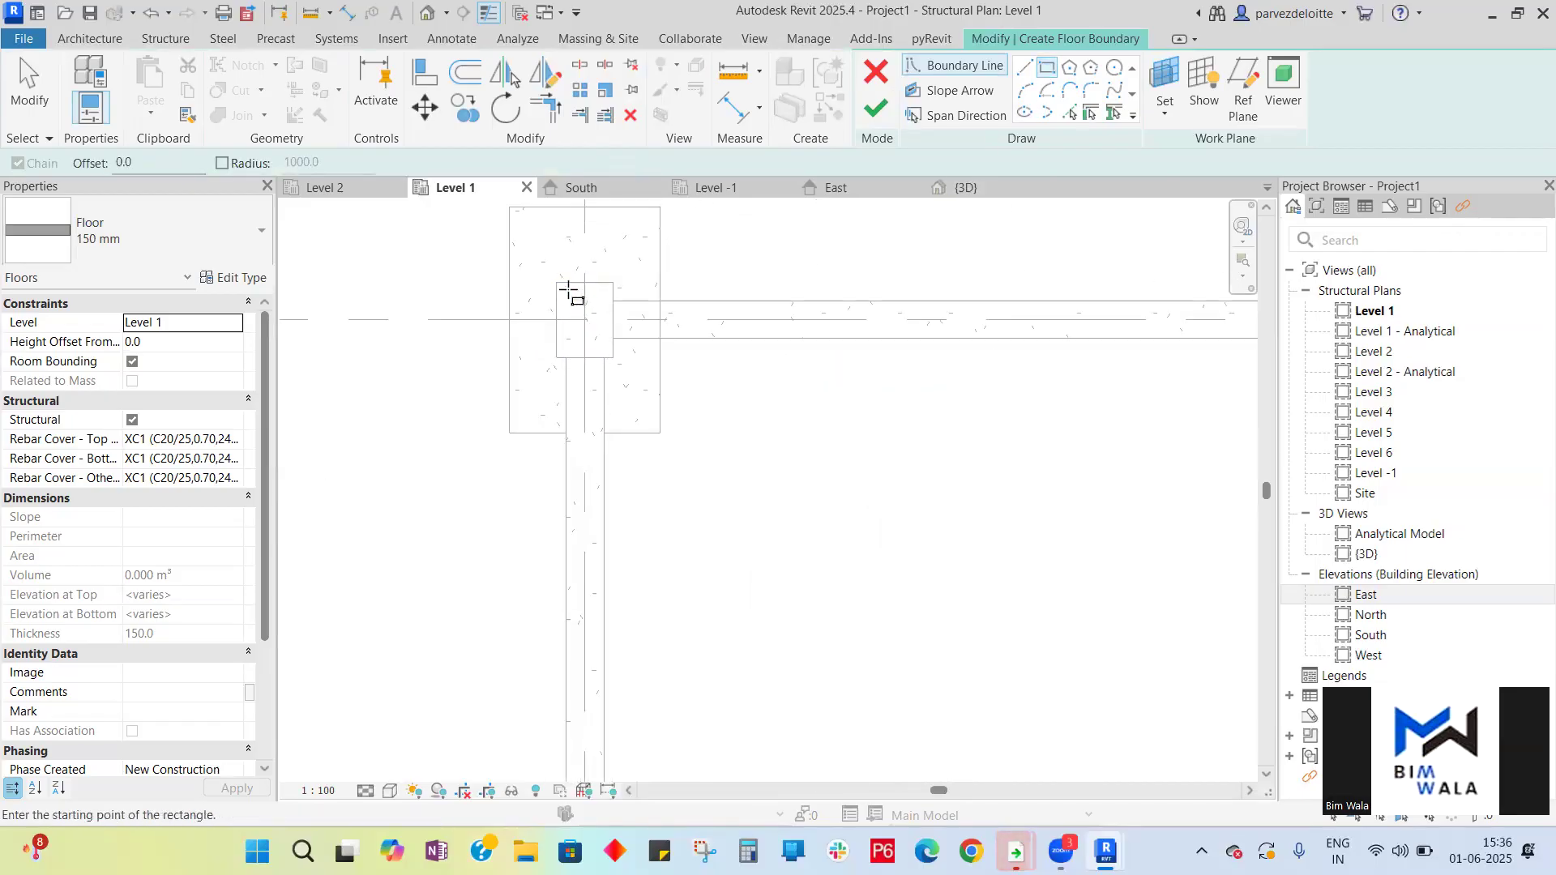
left_click(555, 283)
scroll(567, 316, "down", 5)
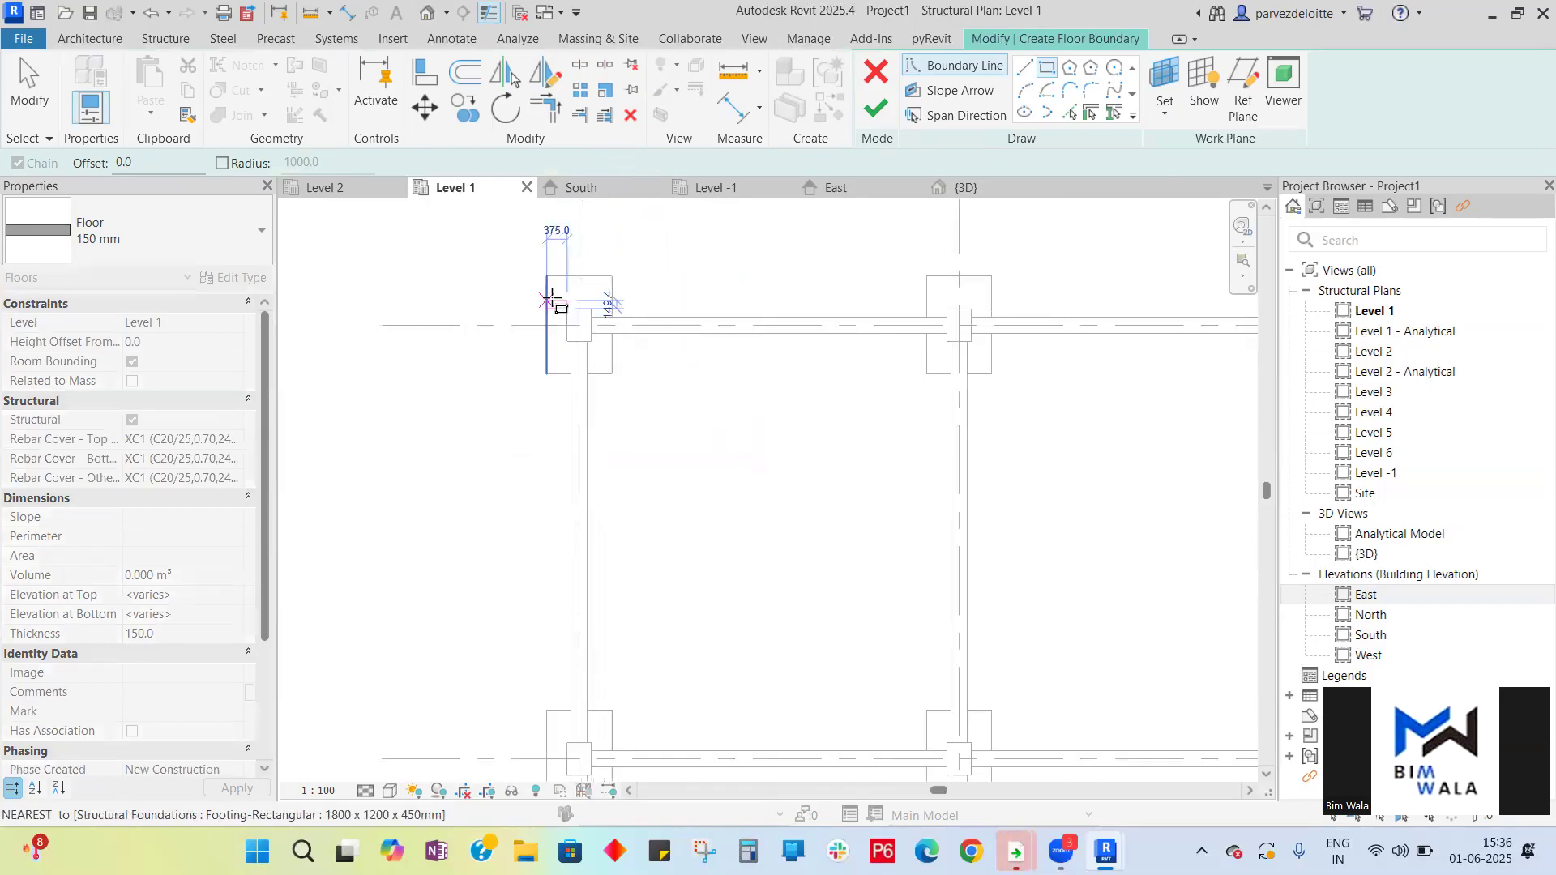
scroll(719, 523, "down", 5)
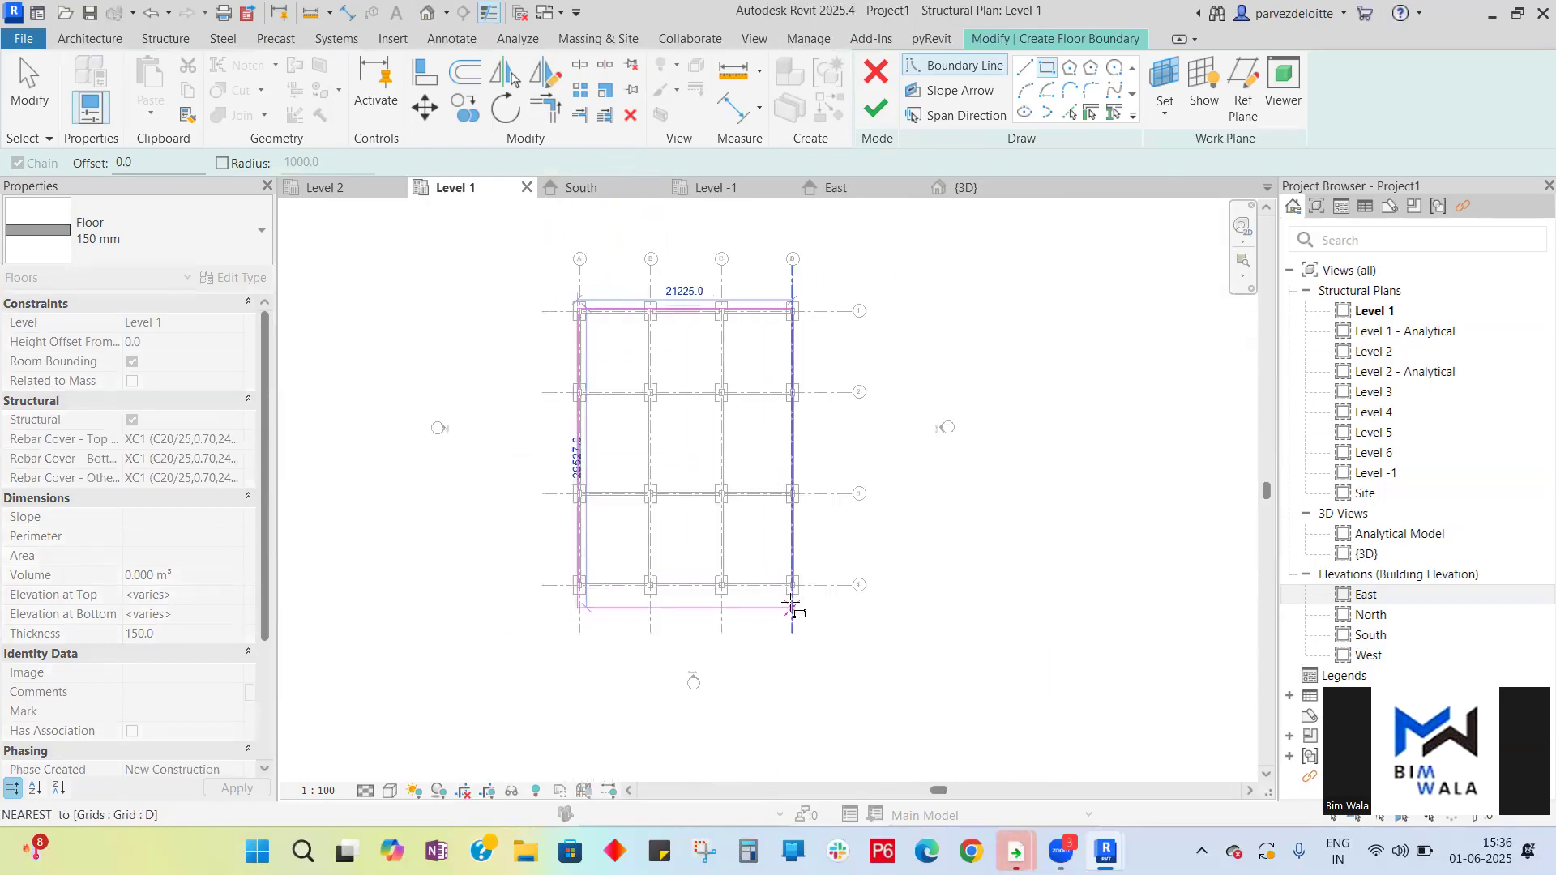
scroll(802, 588, "up", 5)
scroll(812, 576, "up", 2)
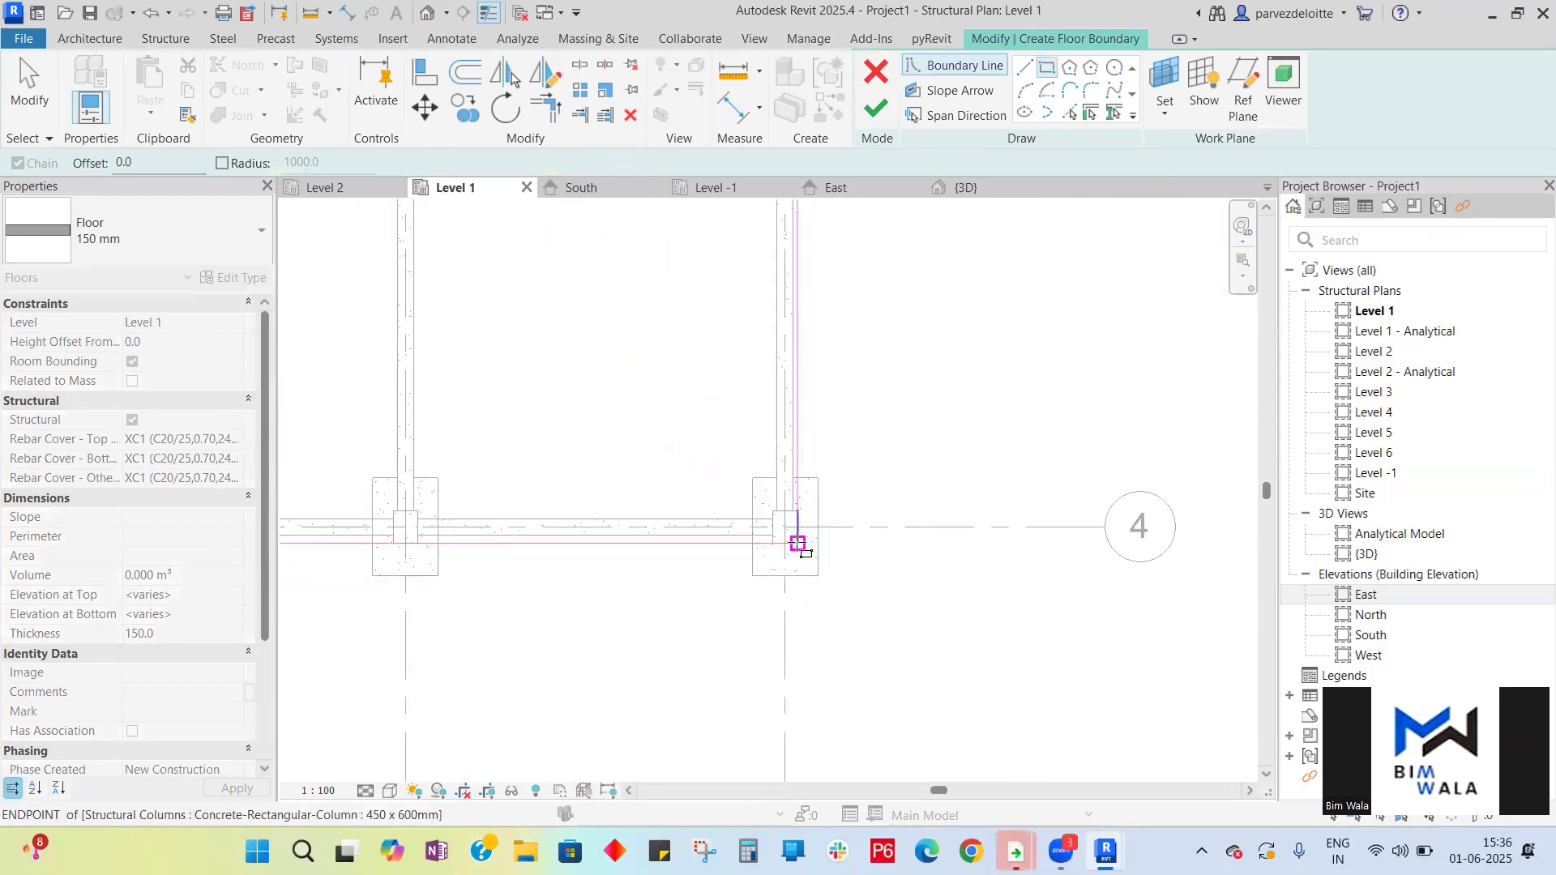
scroll(794, 567, "up", 3)
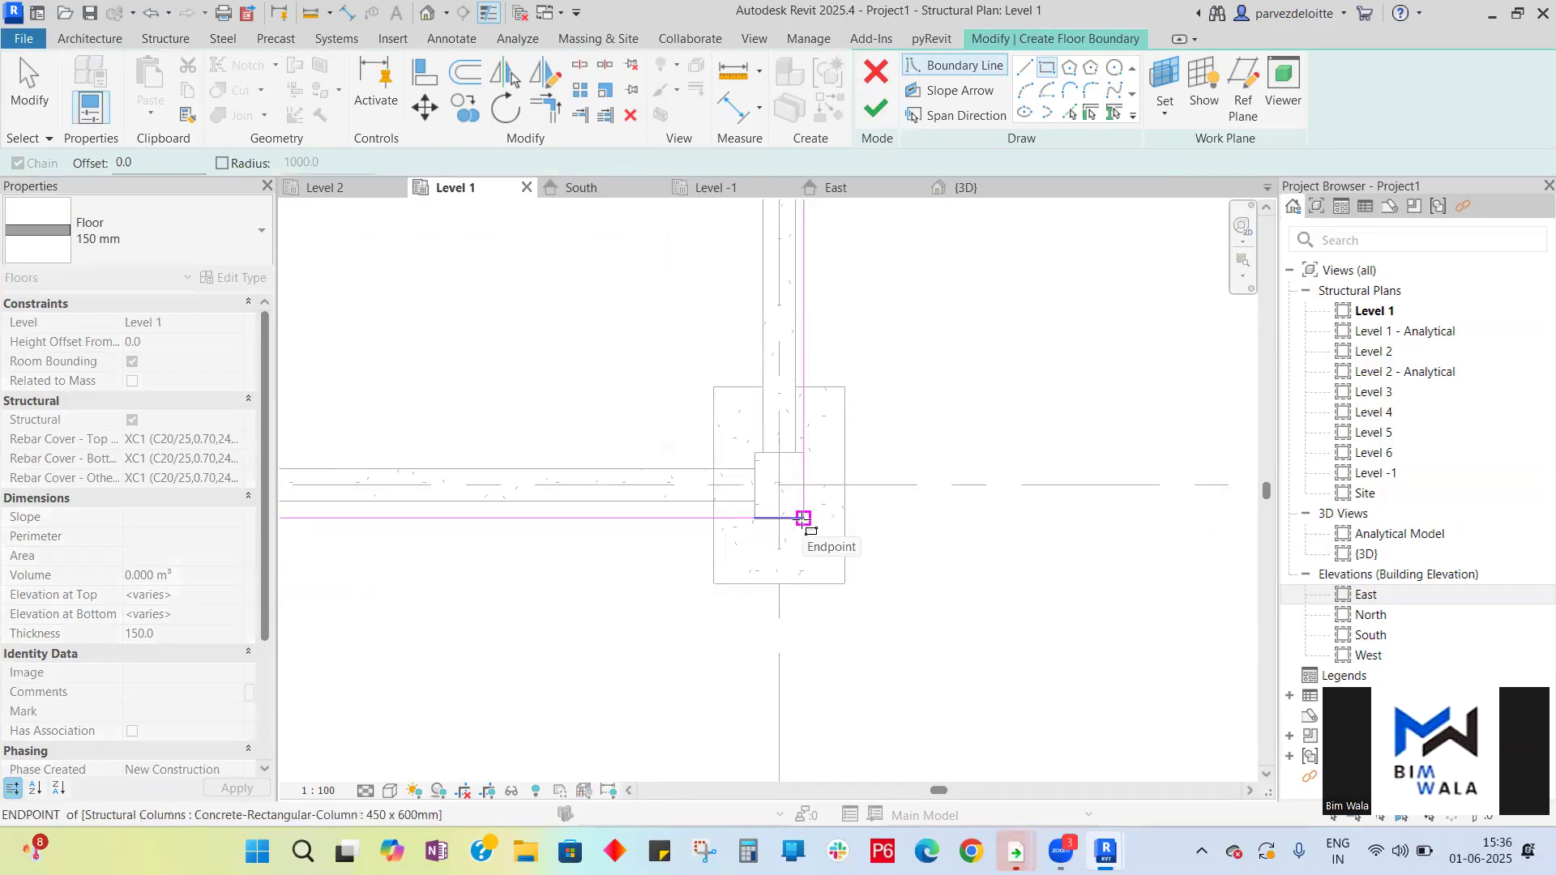
left_click(803, 517)
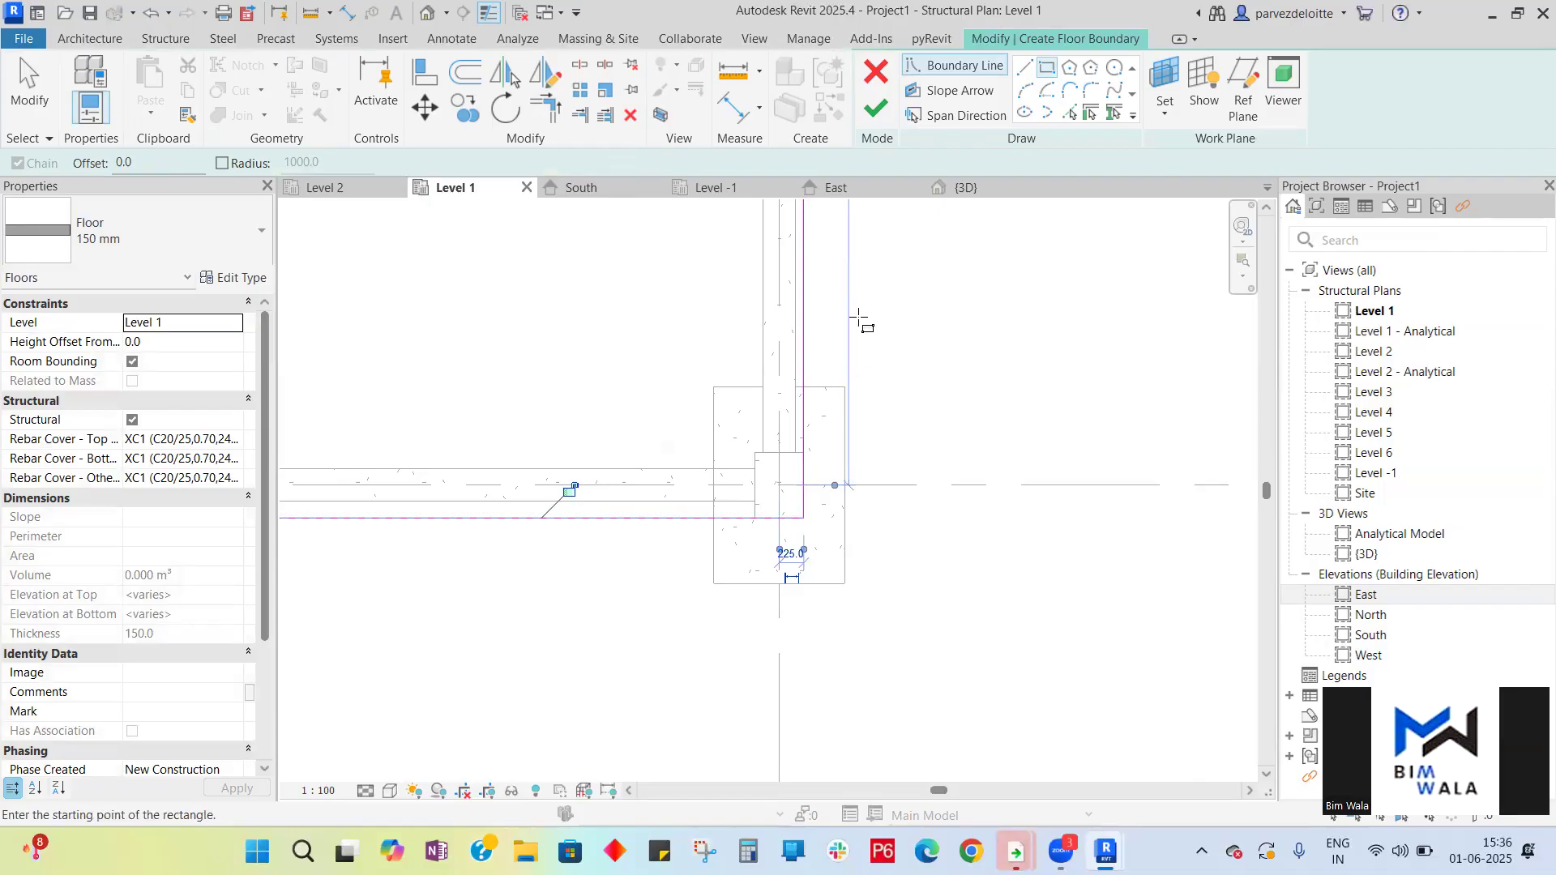
left_click(882, 116)
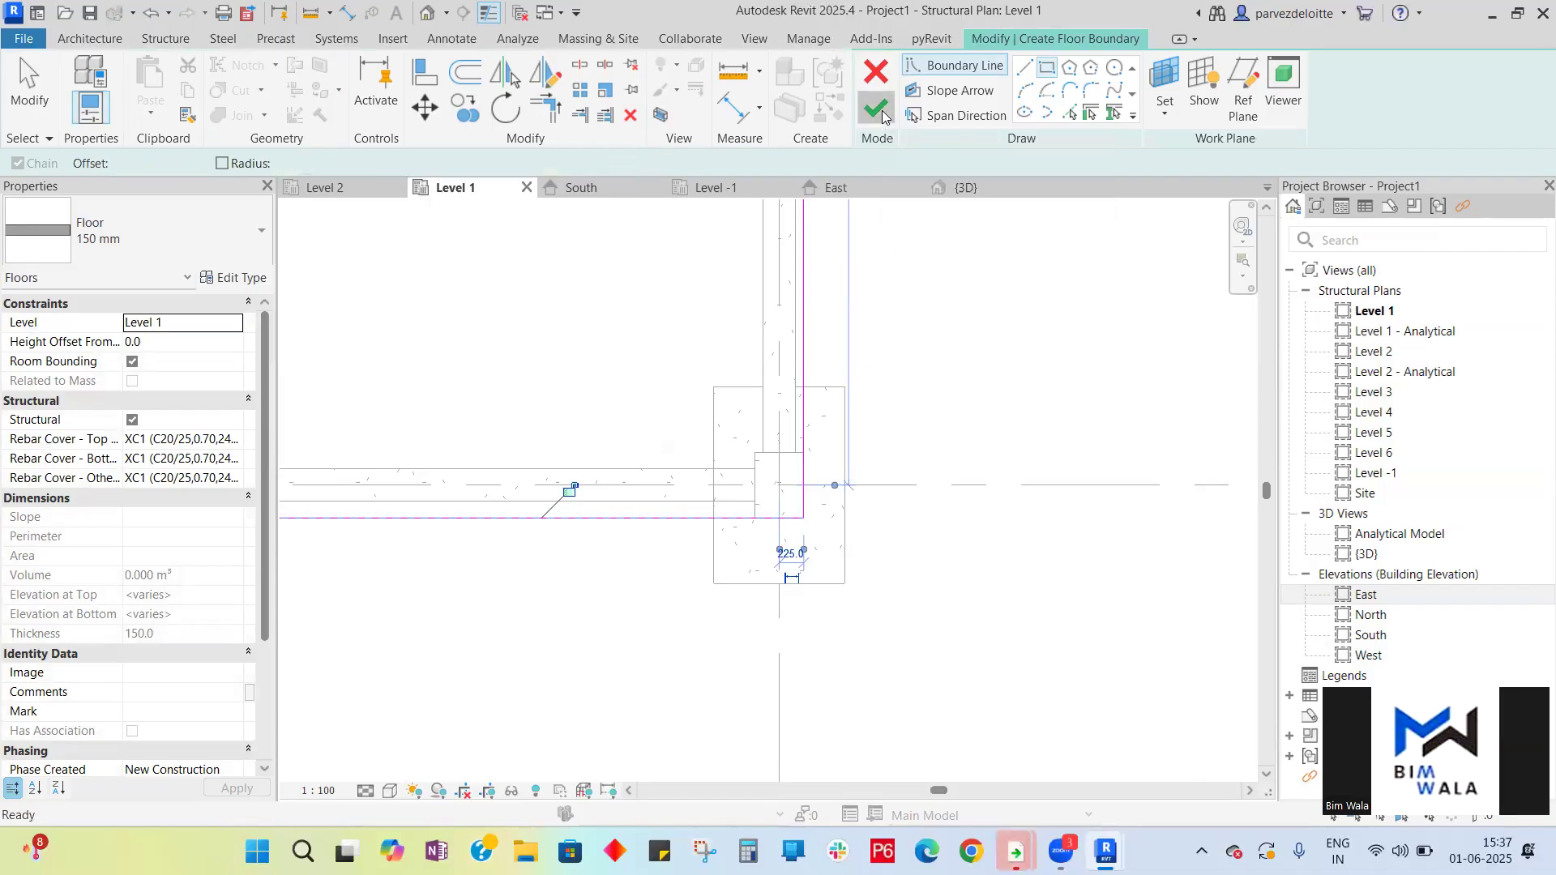
scroll(964, 519, "down", 2)
scroll(976, 534, "down", 3)
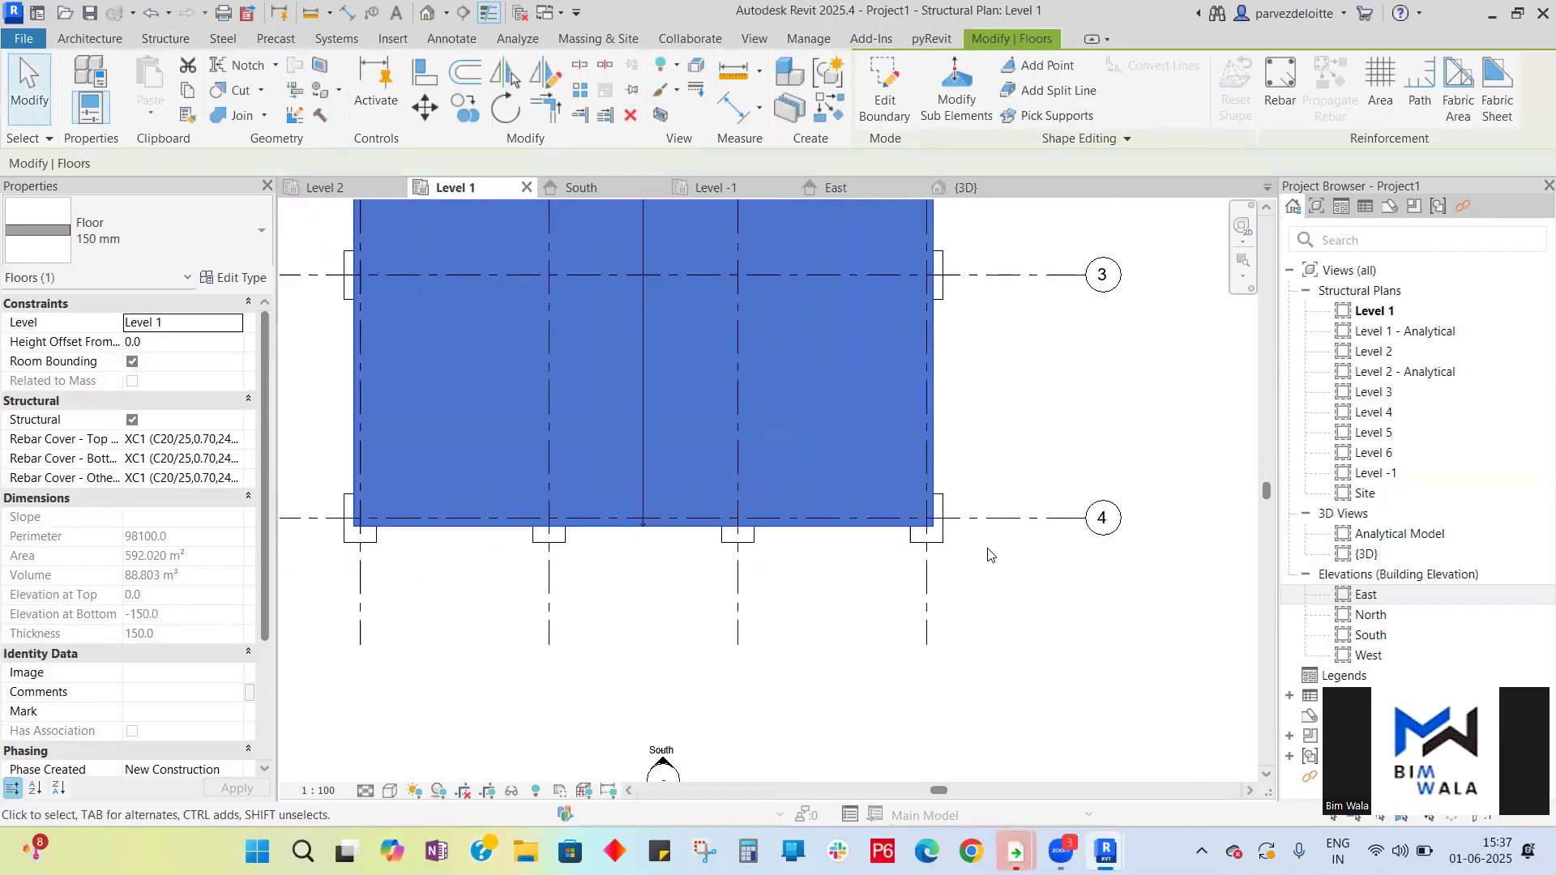
- Inspect the new 150 mm floor in the 3D view and the South elevation
left_click(962, 188)
left_click(1029, 636)
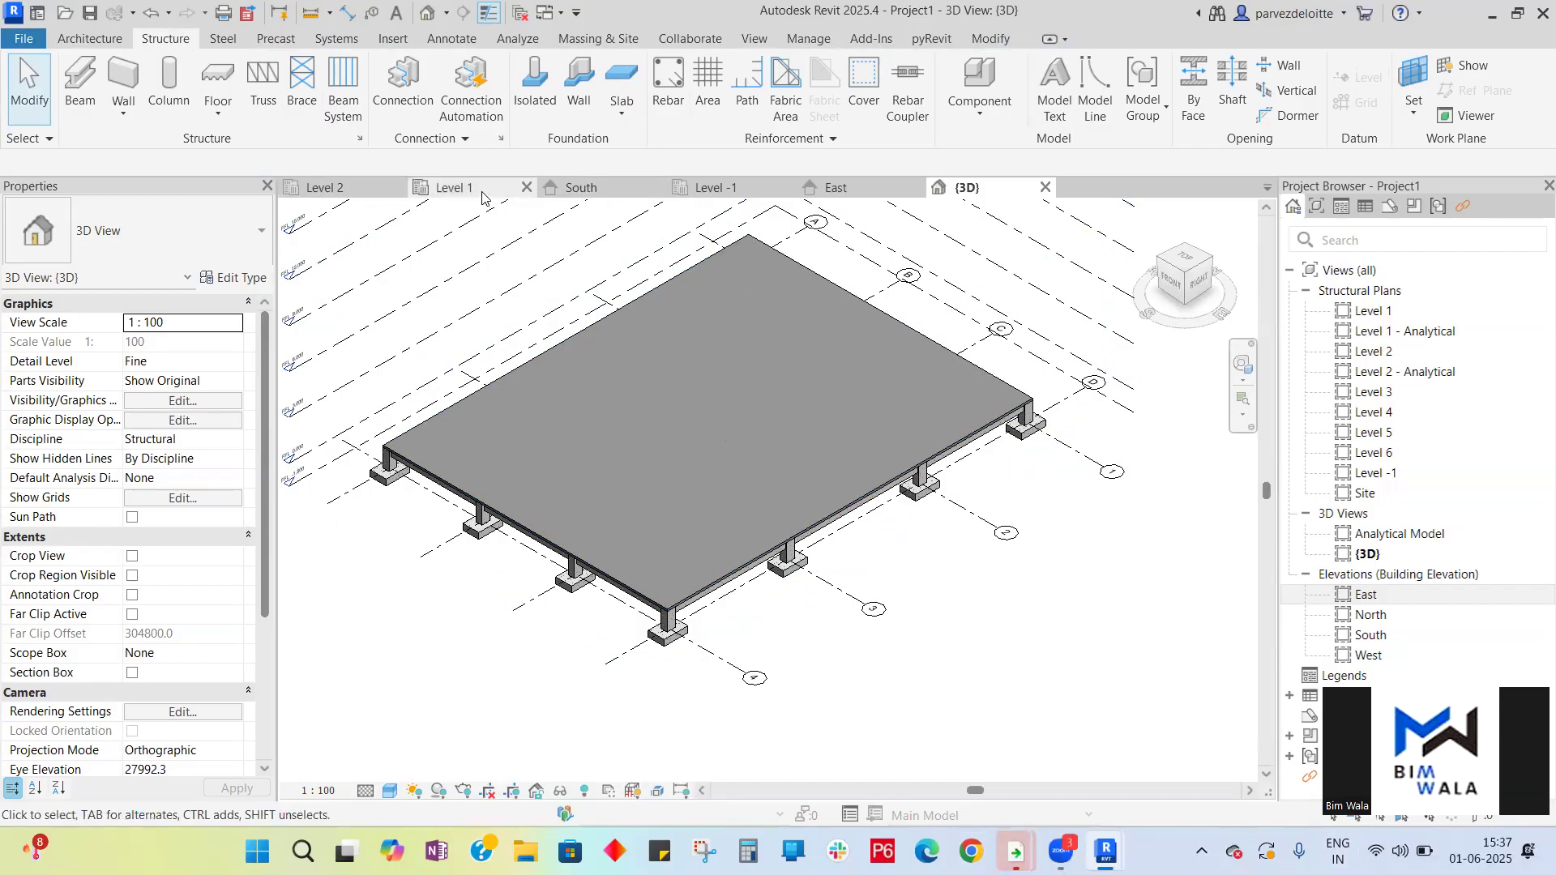
left_click(577, 188)
scroll(1053, 429, "down", 4)
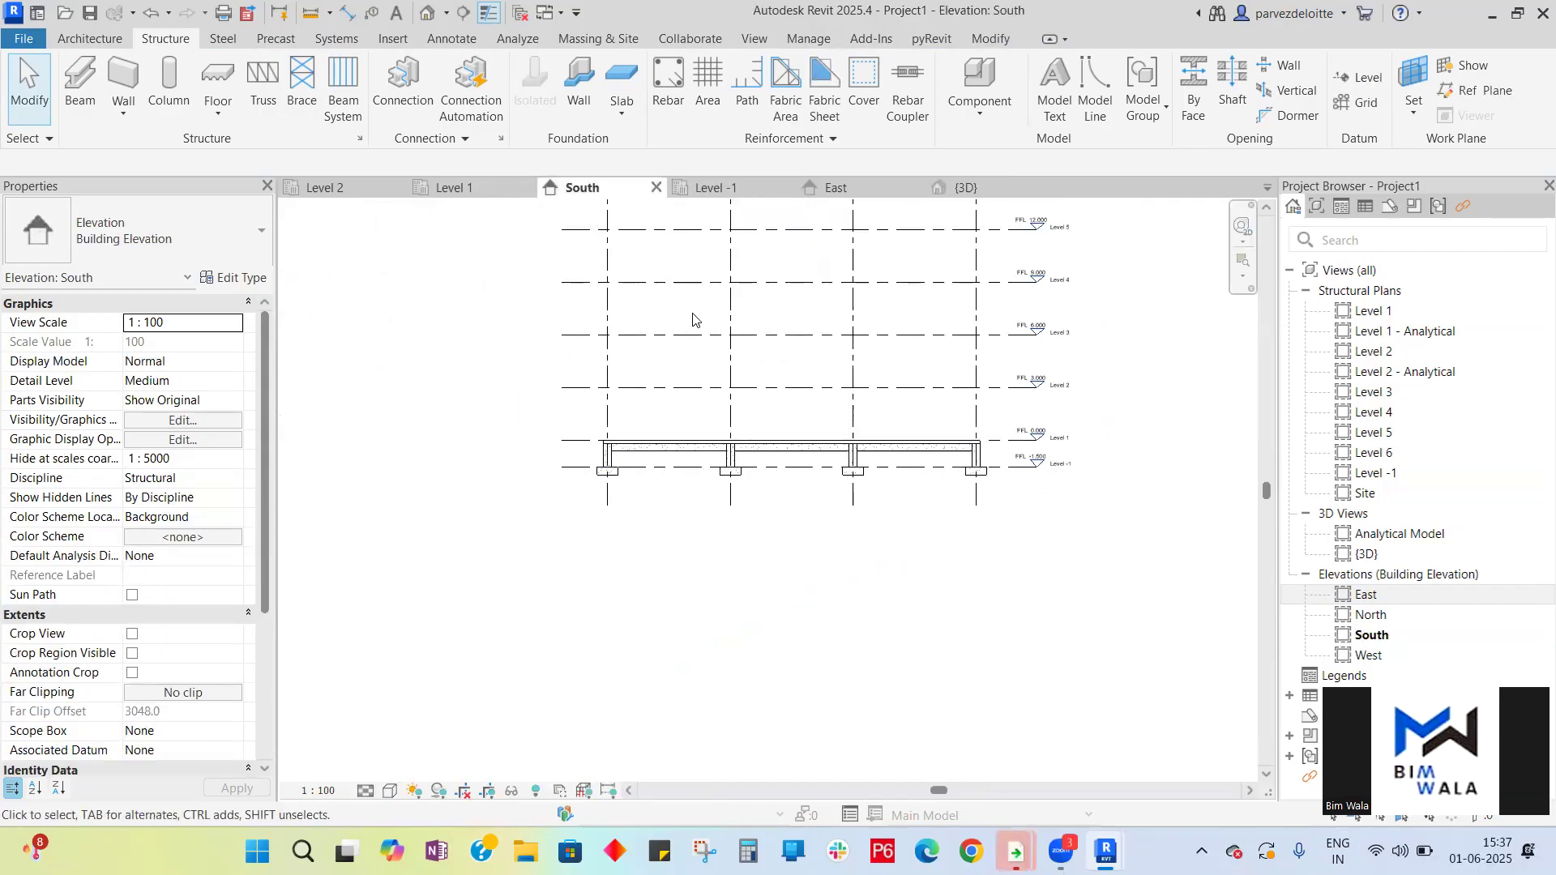
scroll(725, 652, "up", 3)
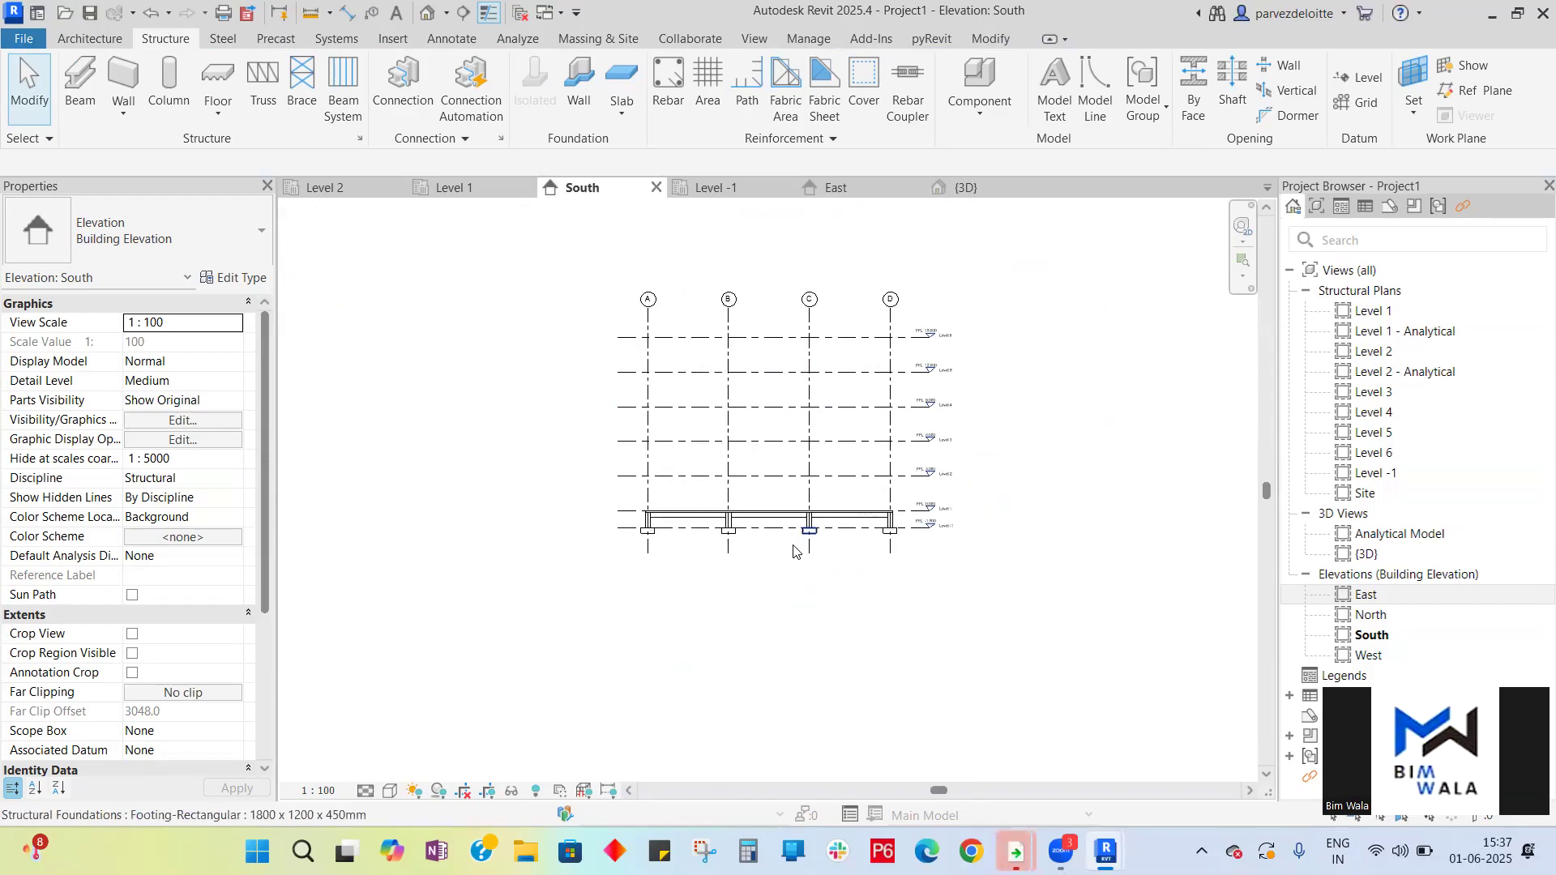
scroll(766, 650, "down", 1)
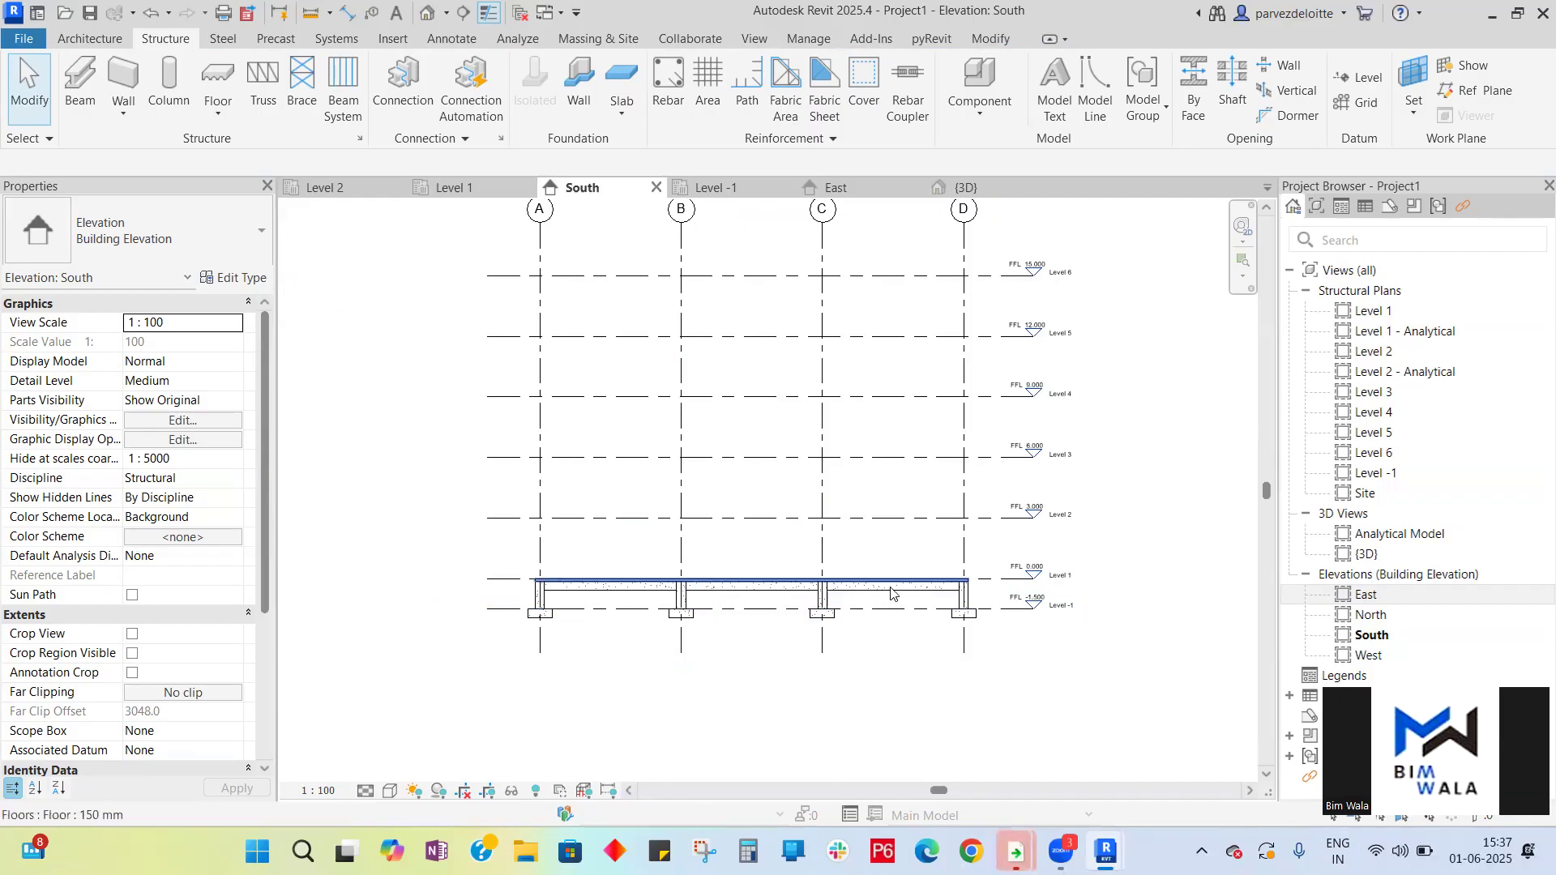
scroll(747, 577, "up", 2)
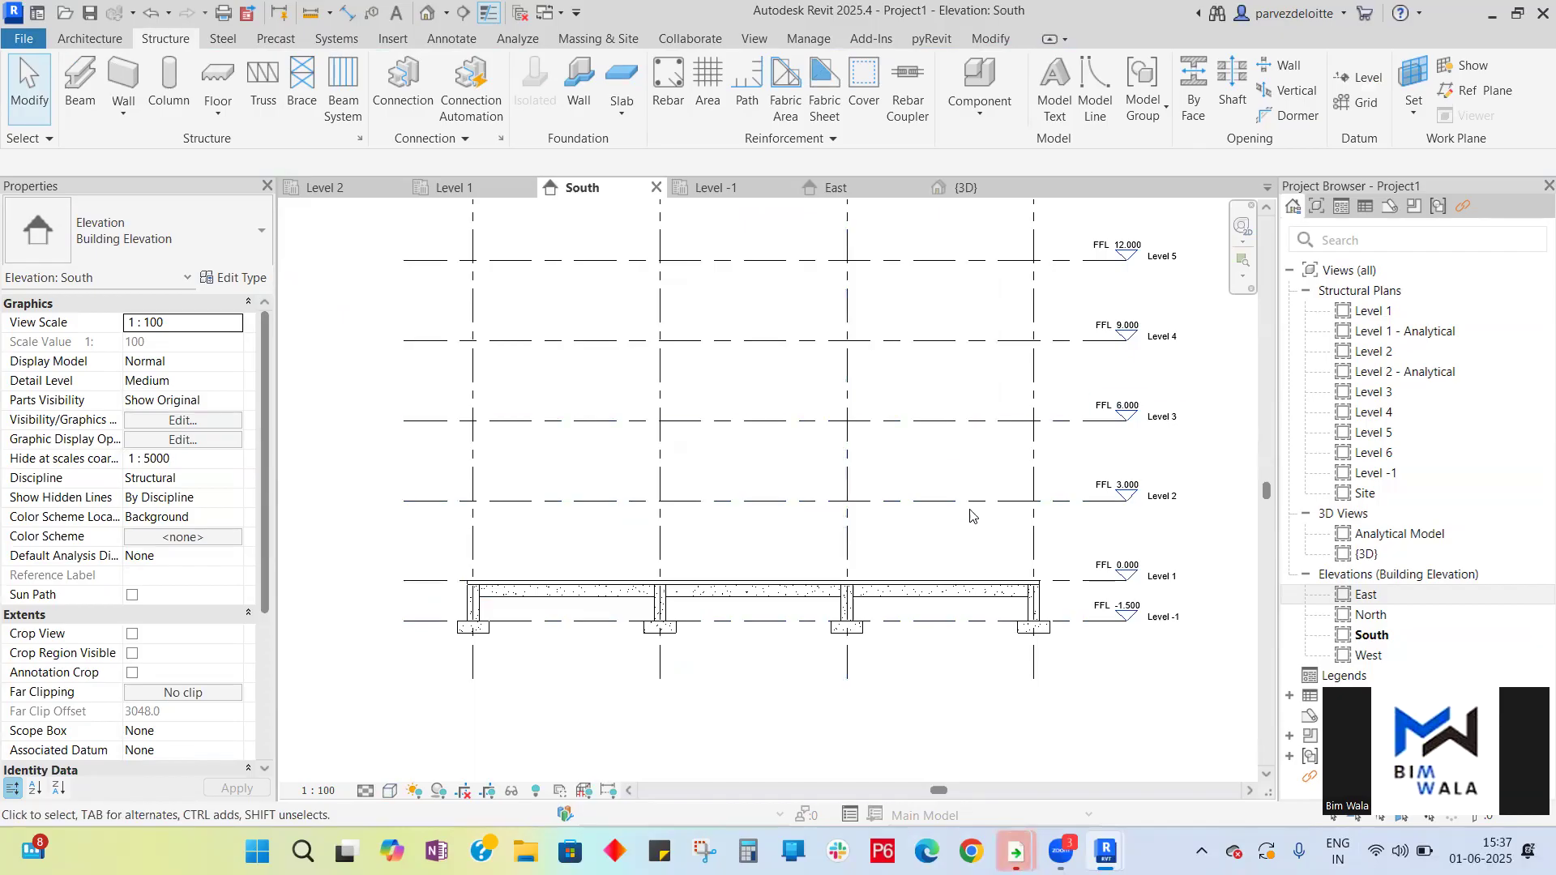
scroll(971, 543, "down", 2)
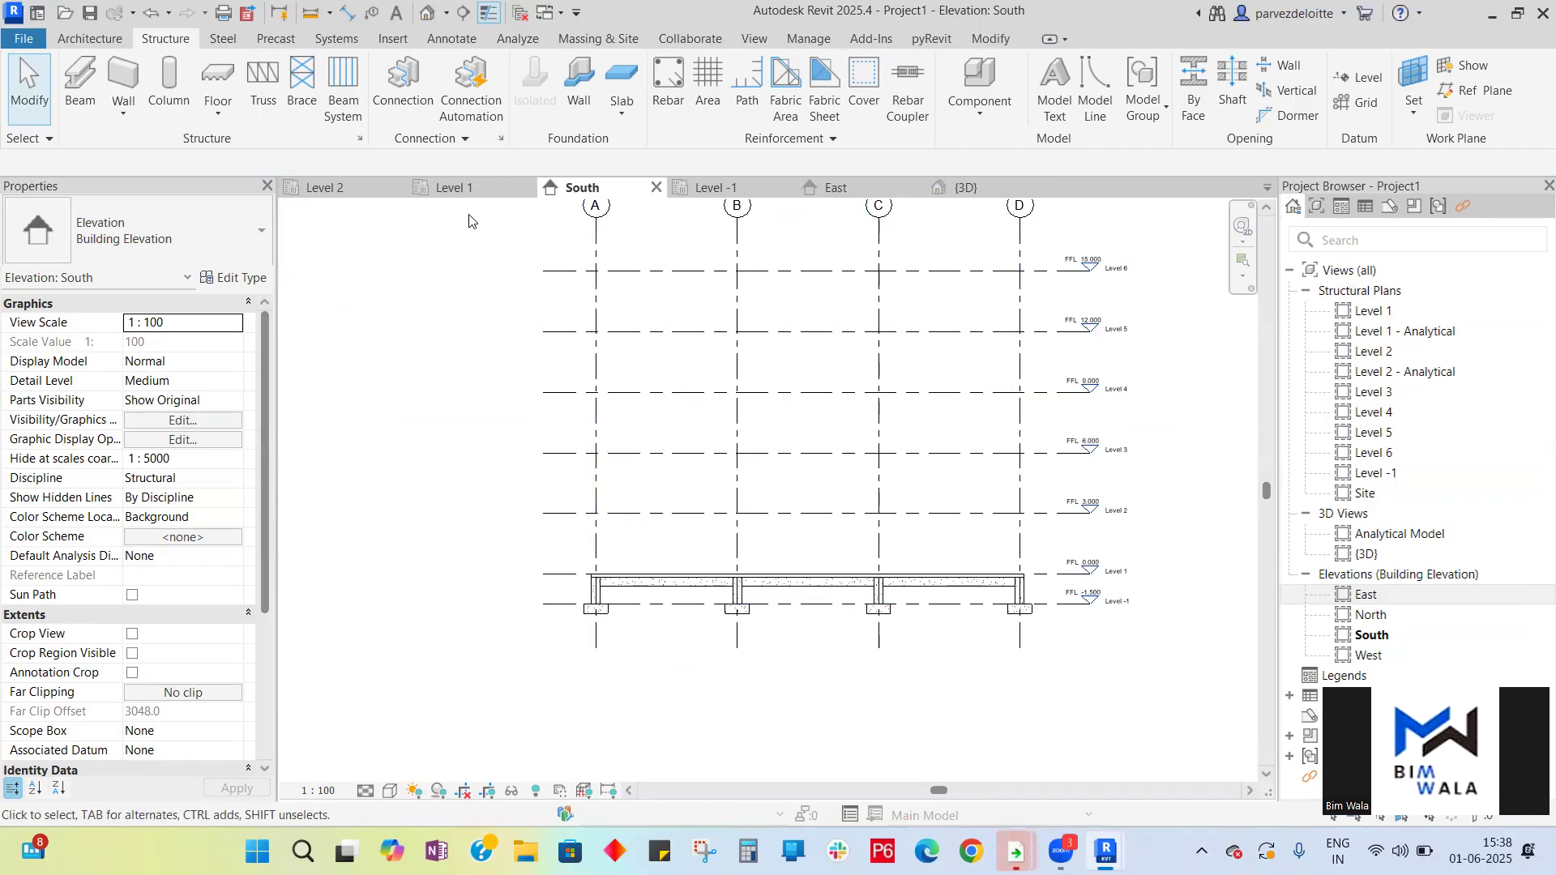
- On Level 2, place 450 x 600mm concrete columns at all grid intersections
left_click(324, 187)
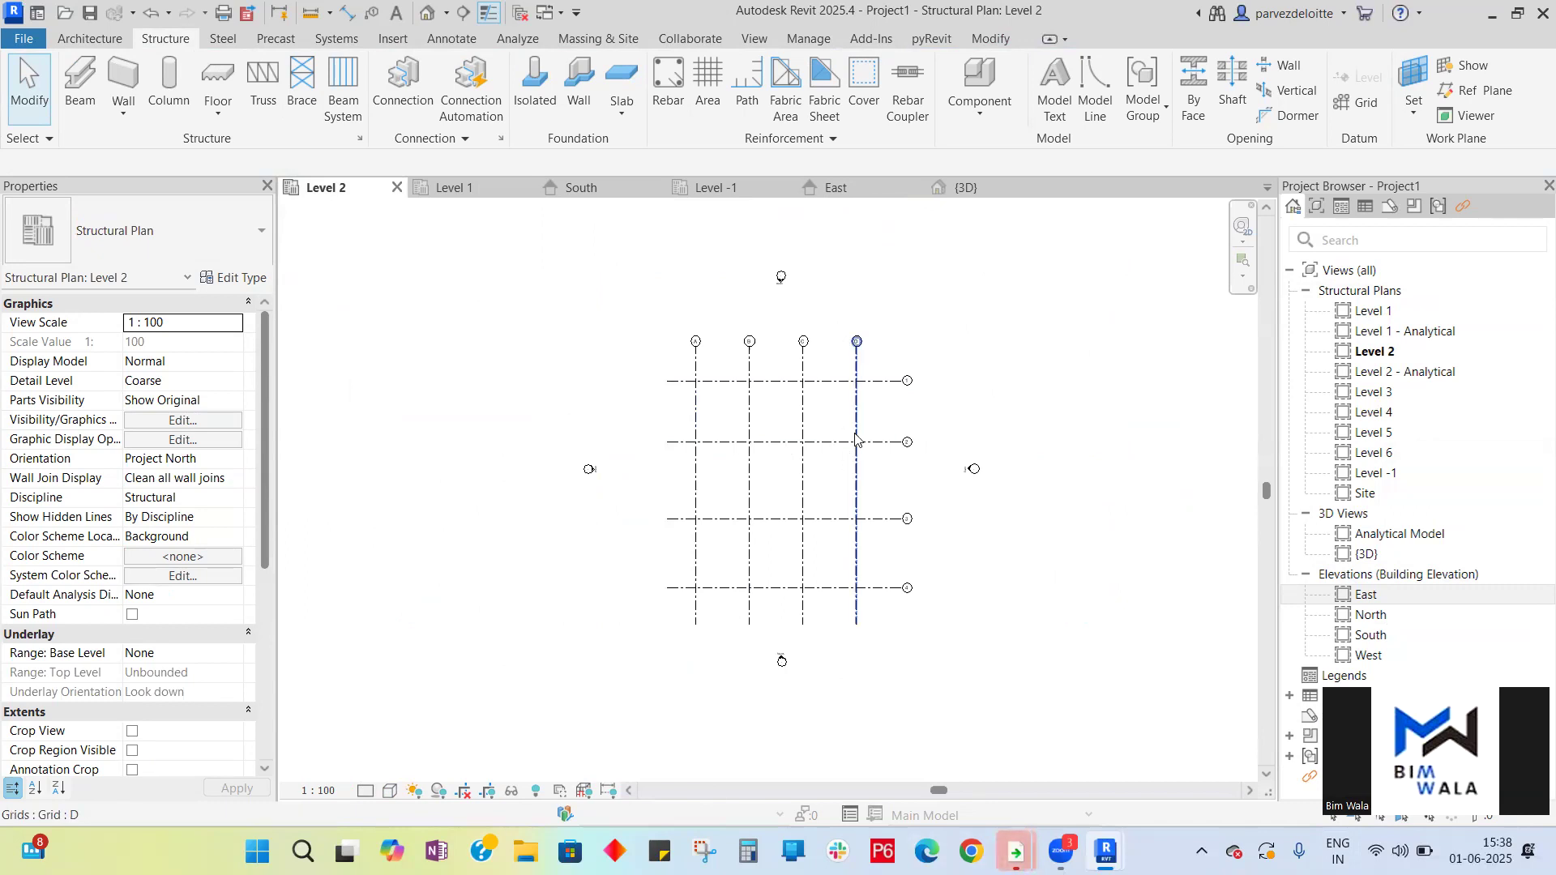
left_click(184, 94)
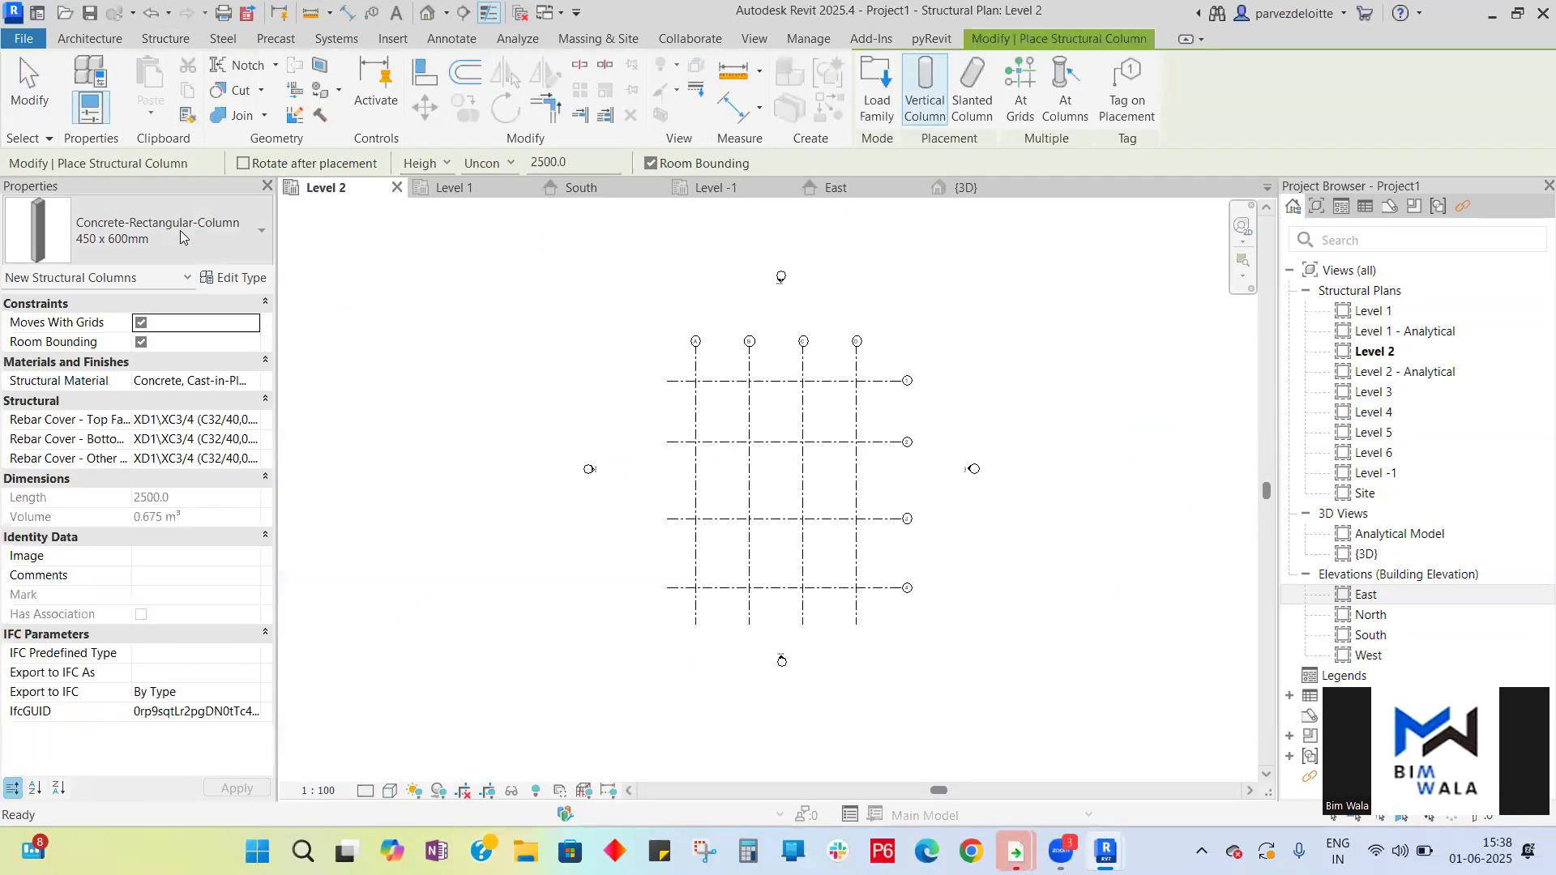
left_click(1014, 101)
left_click_drag(876, 606, 679, 373)
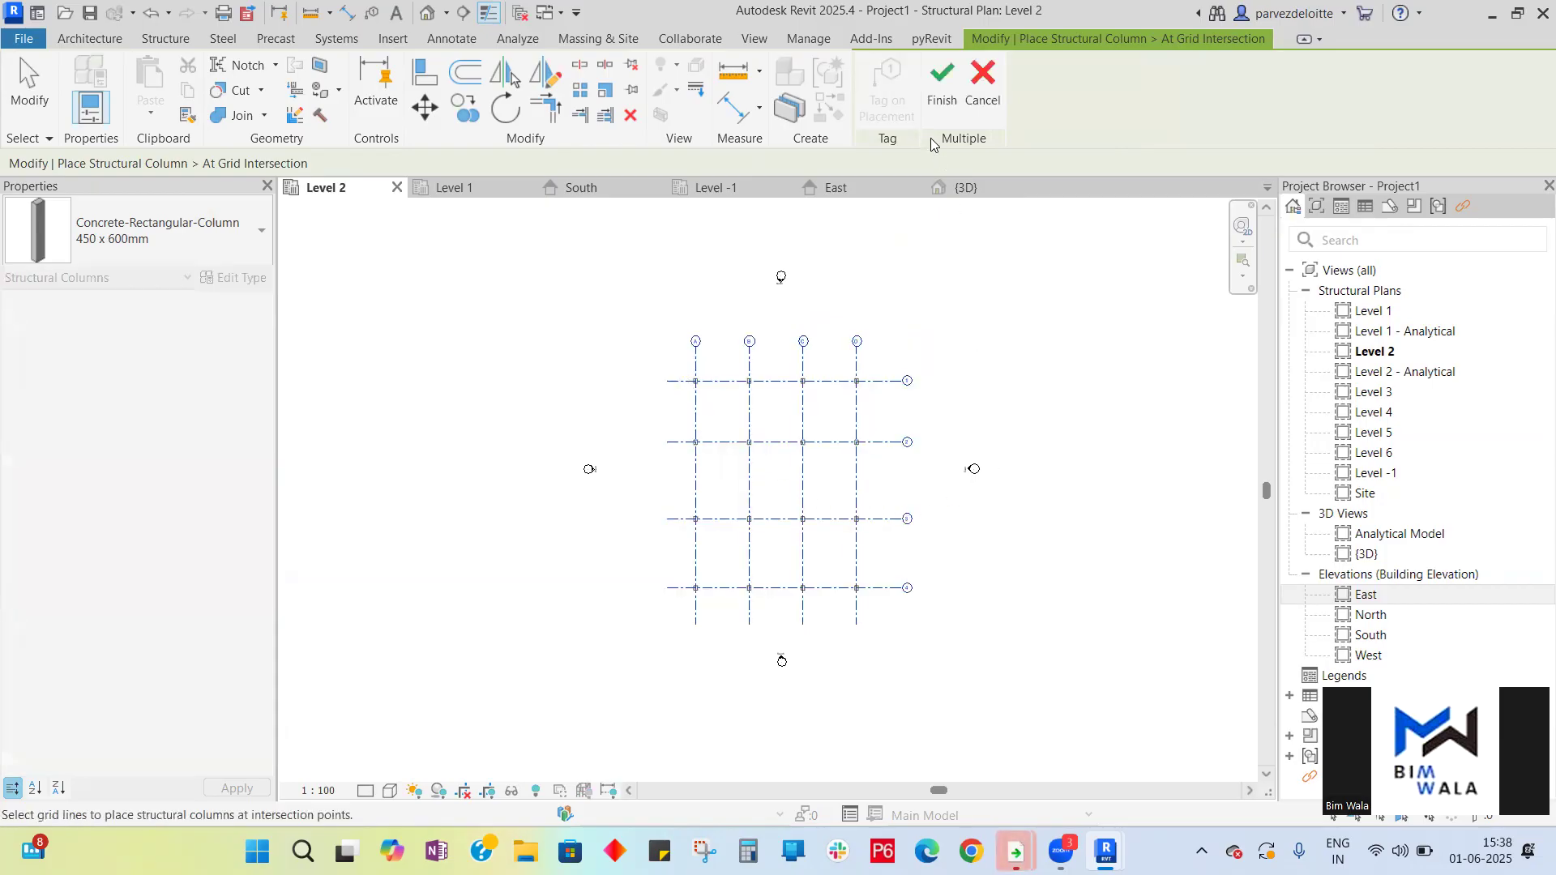
left_click(941, 87)
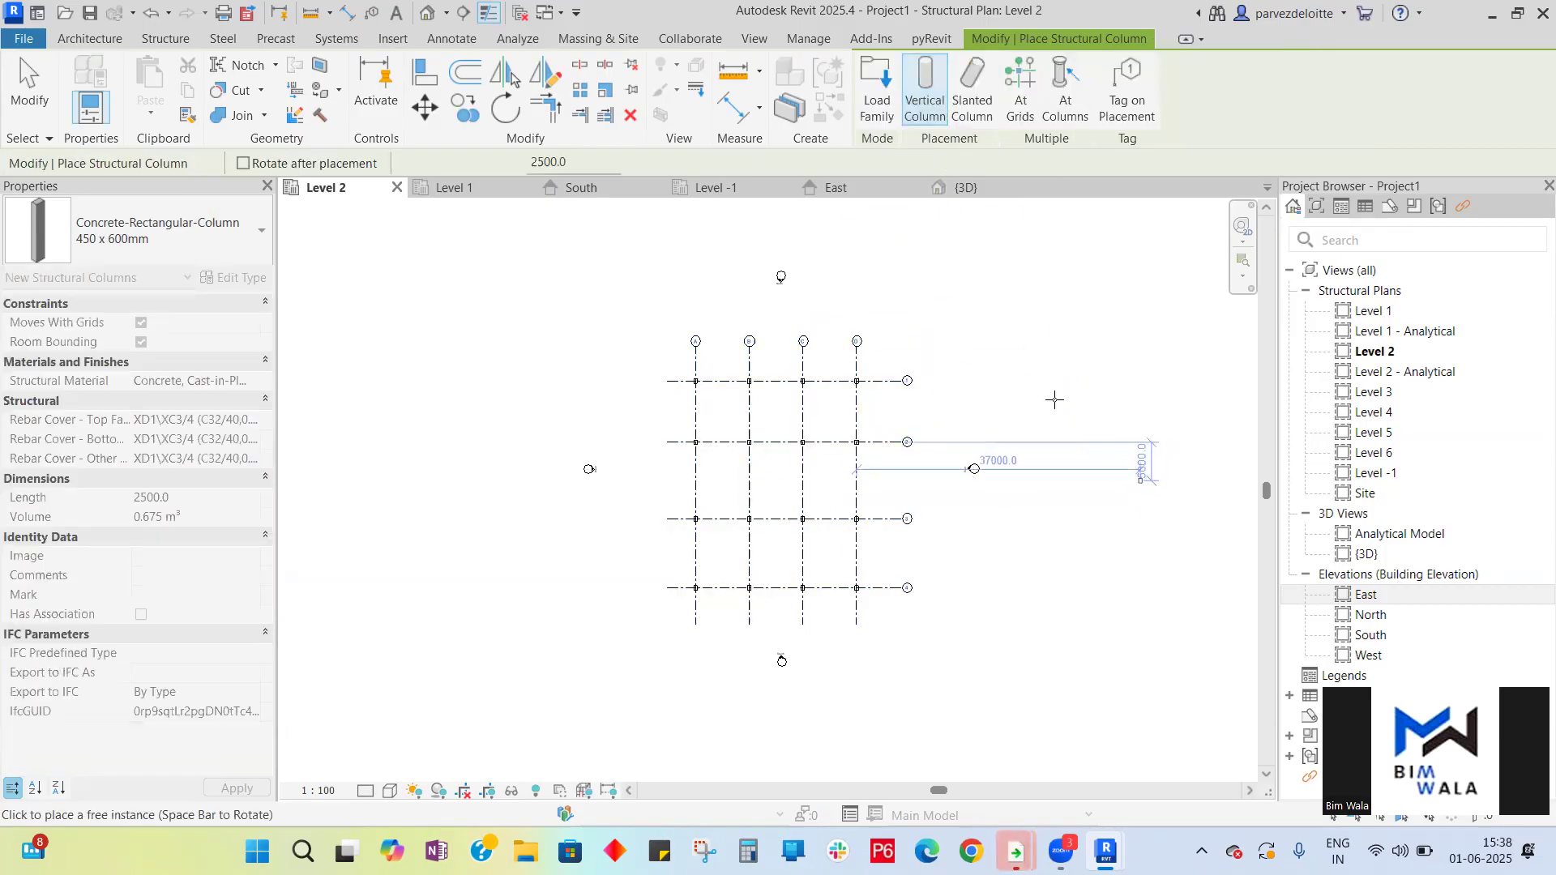
key("Escape")
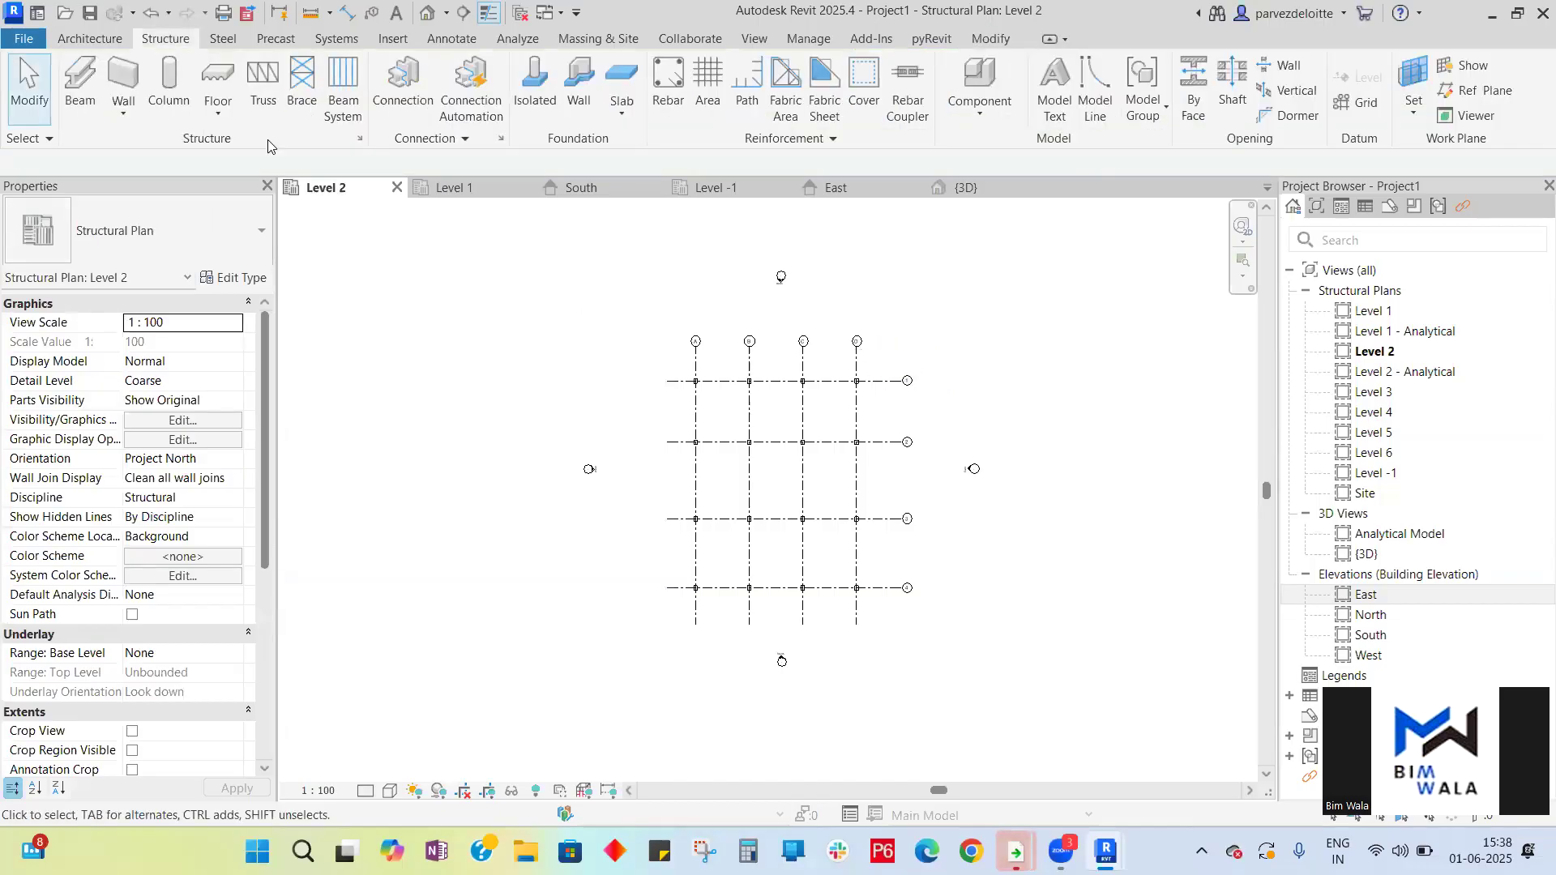
- Place 300 x 600mm concrete beams along all grid lines on Level 2
left_click(80, 84)
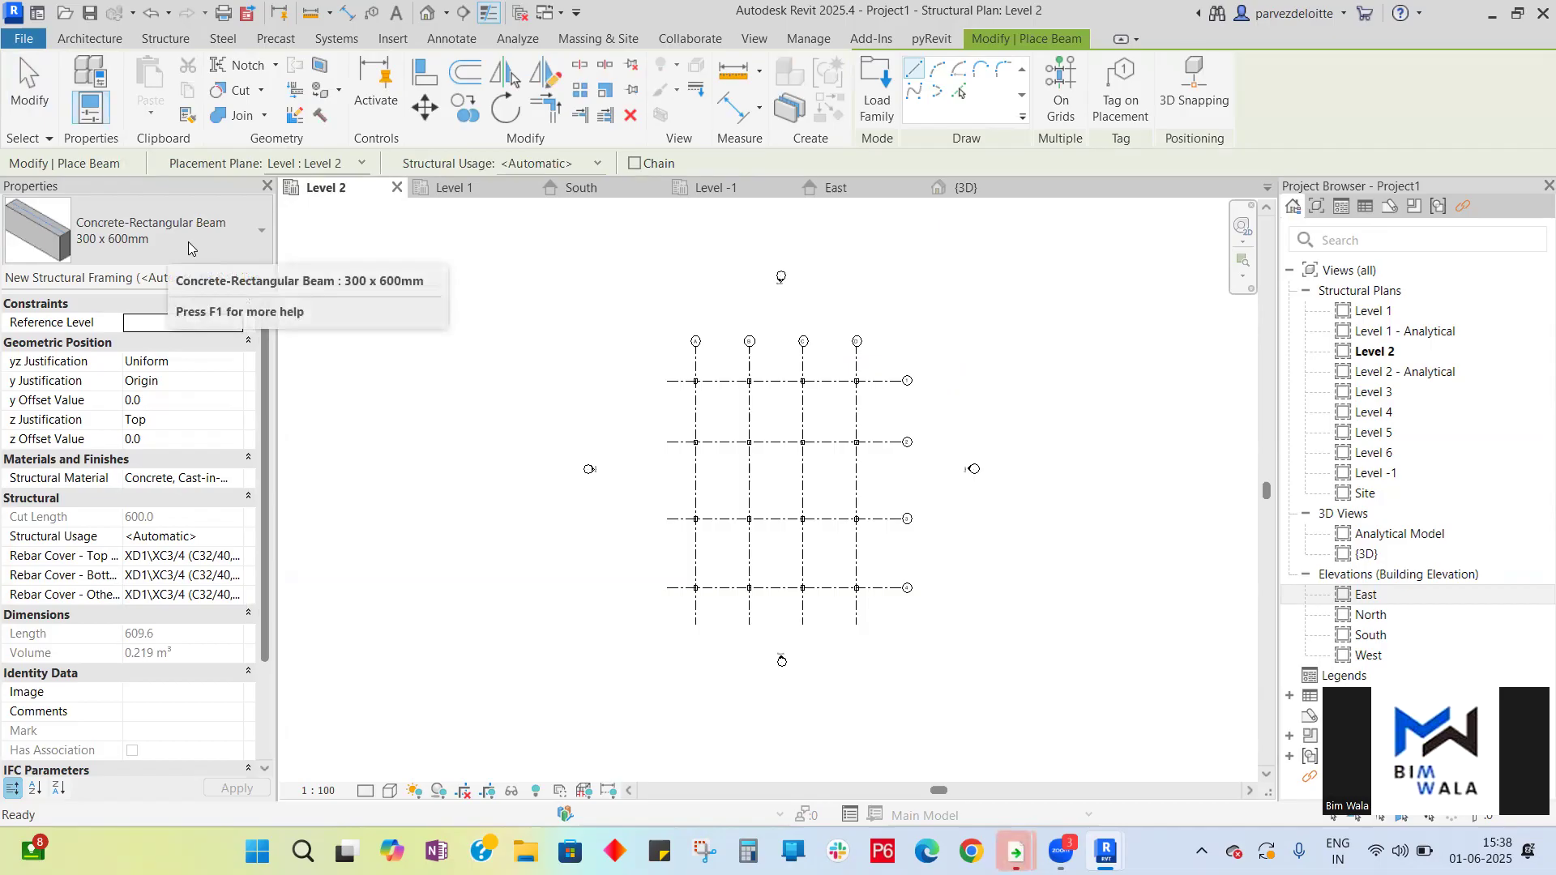
left_click(1071, 110)
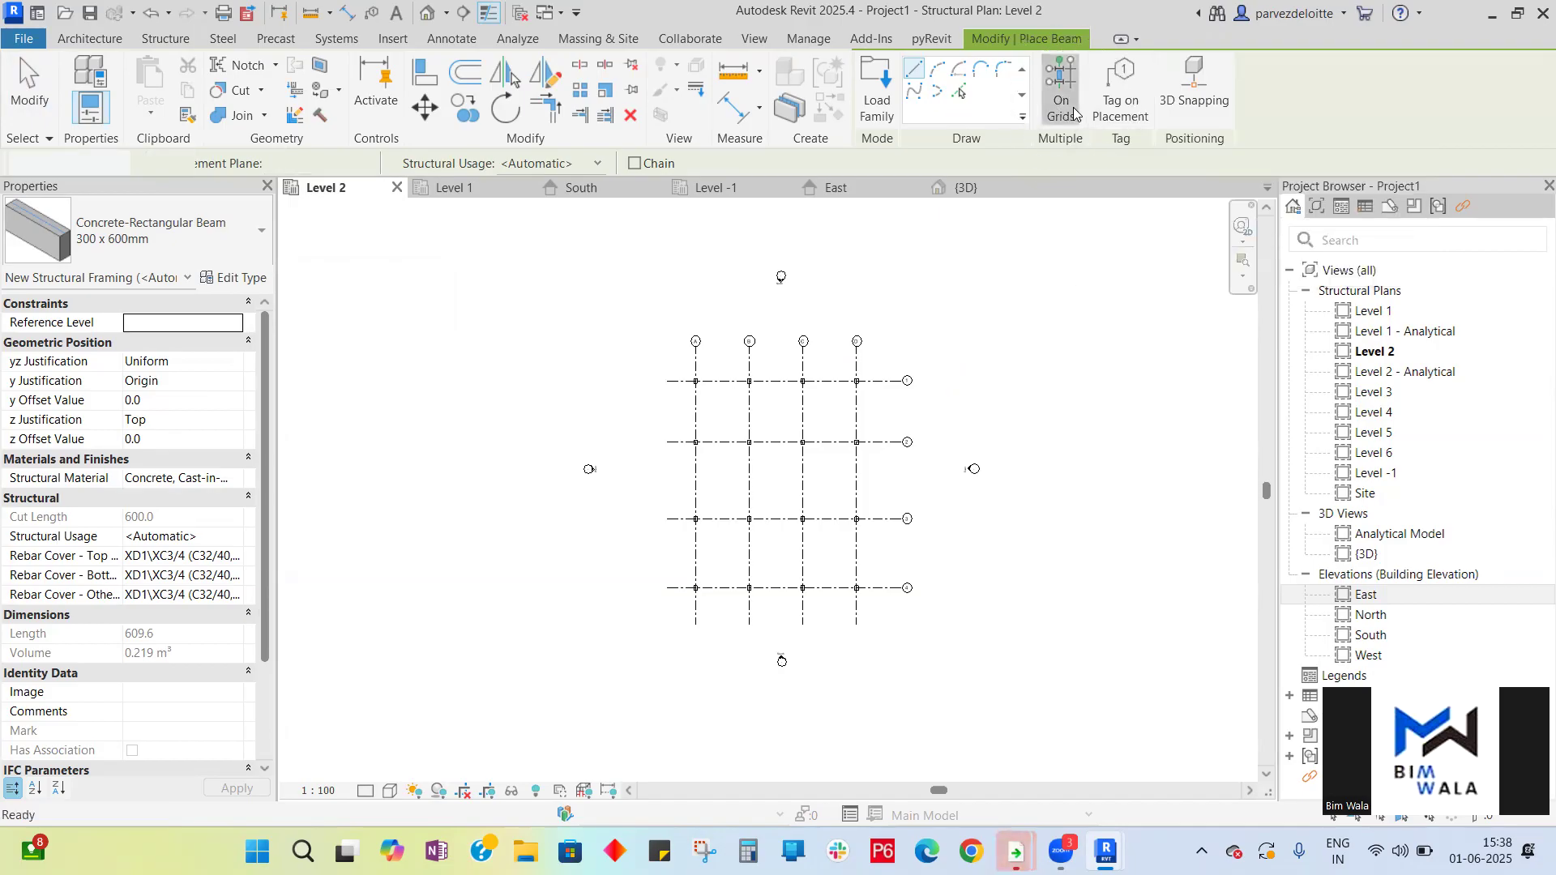
left_click_drag(879, 613, 685, 375)
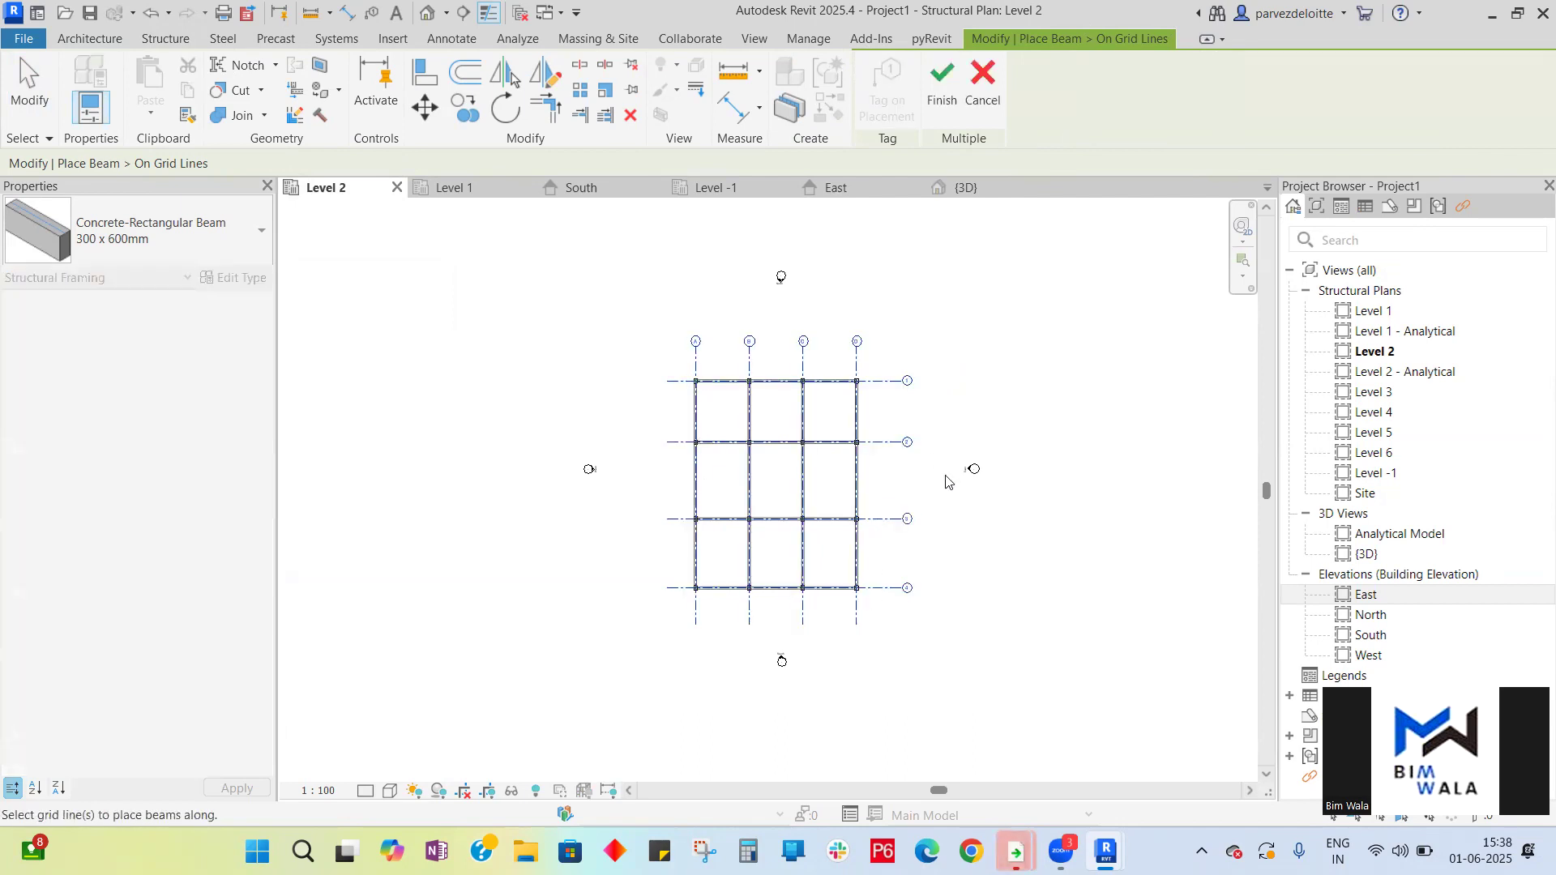
left_click(944, 113)
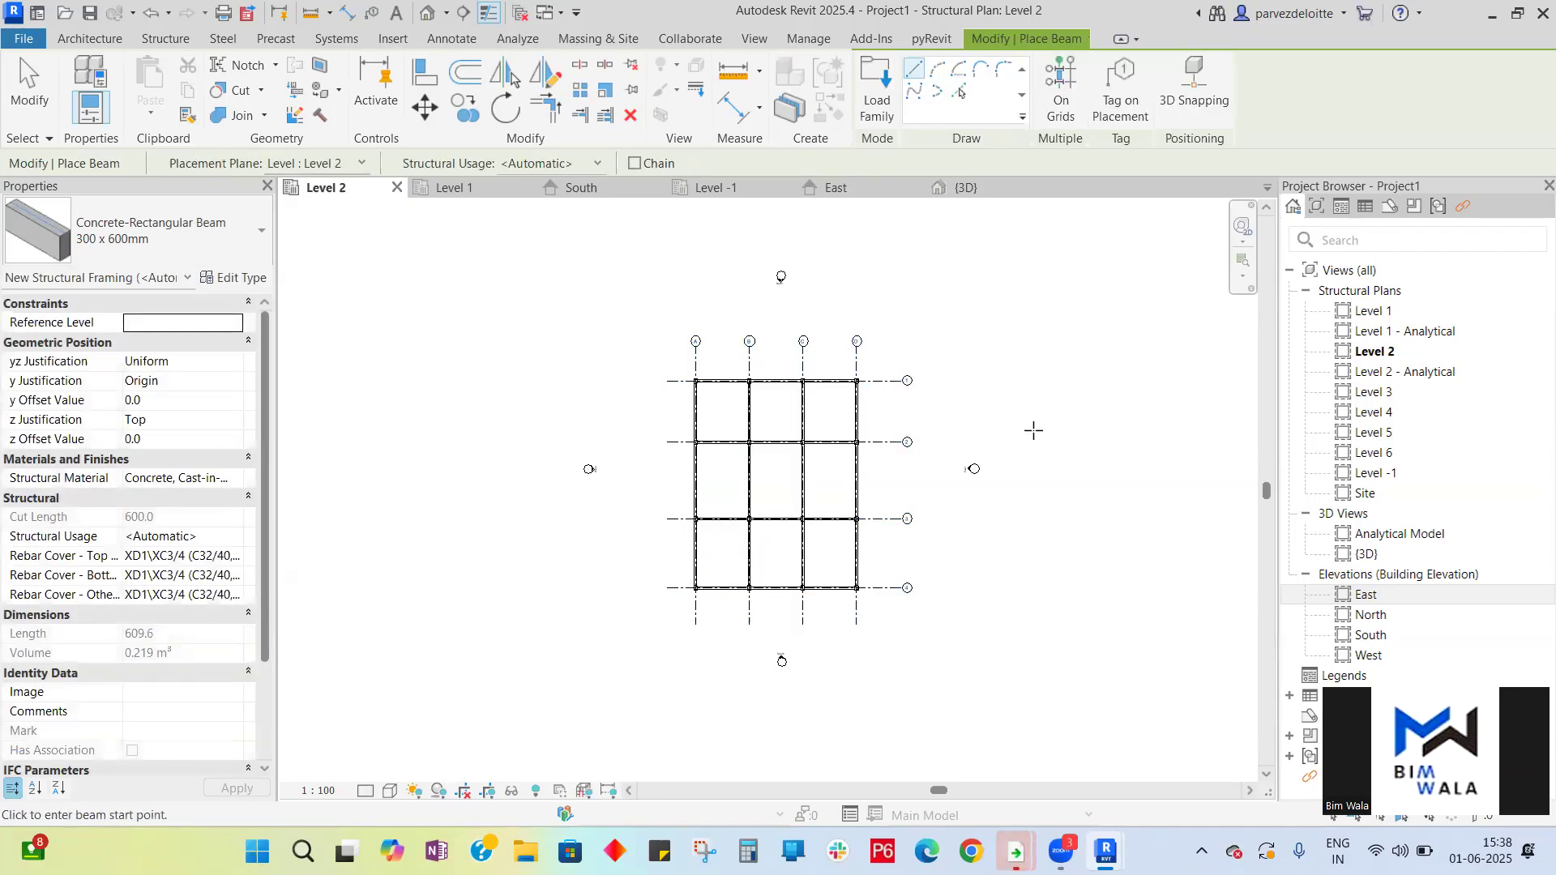
- Review the Level 2 columns and beams in the 3D view, the East and South elevations, and the plans
left_click(965, 187)
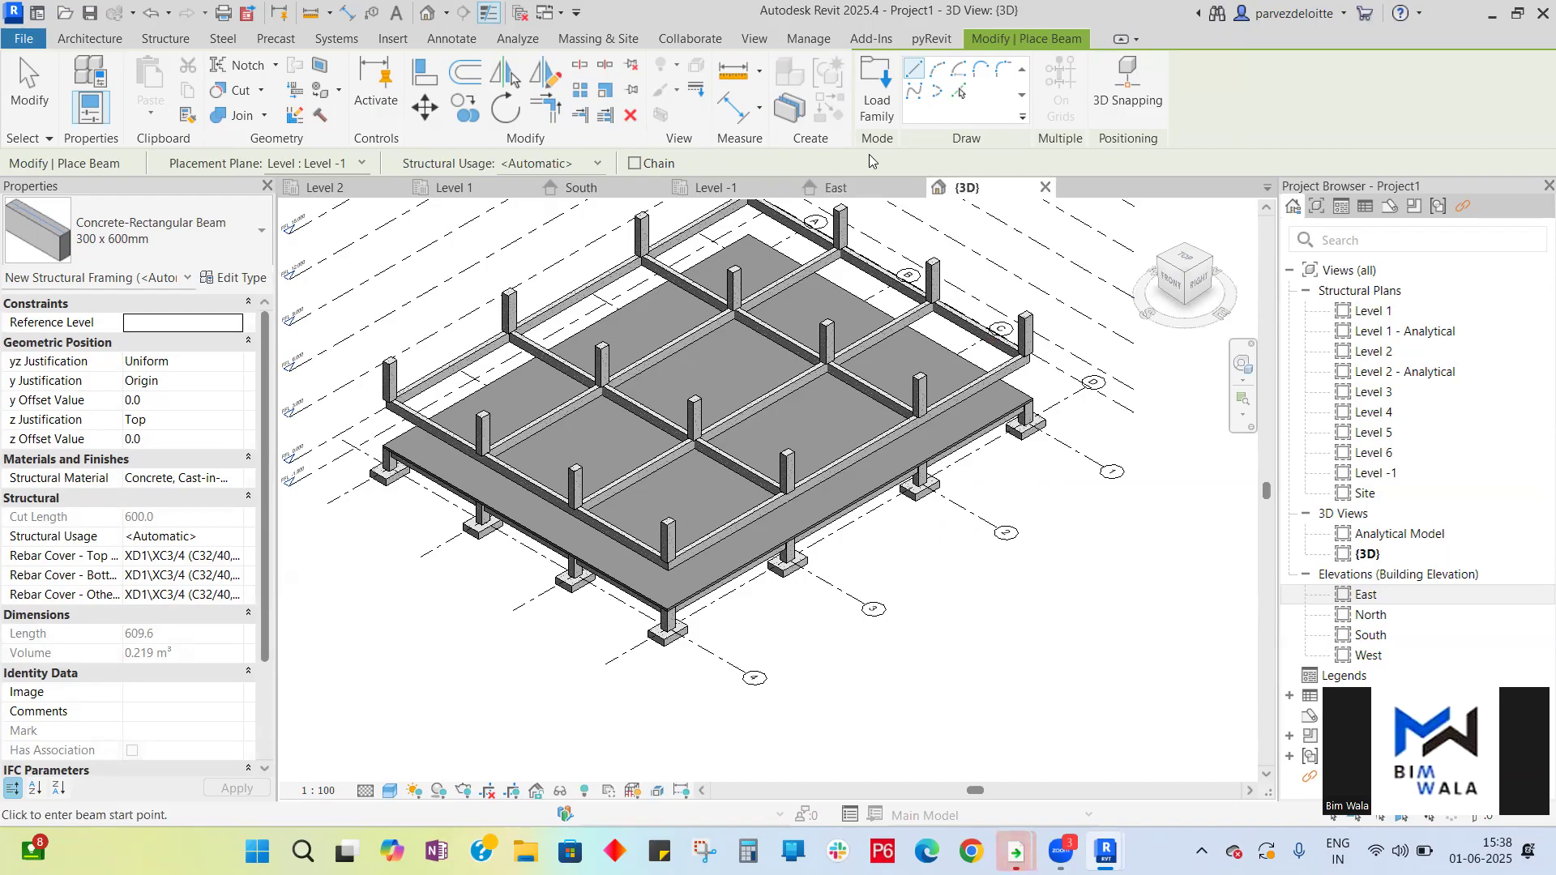
left_click(851, 193)
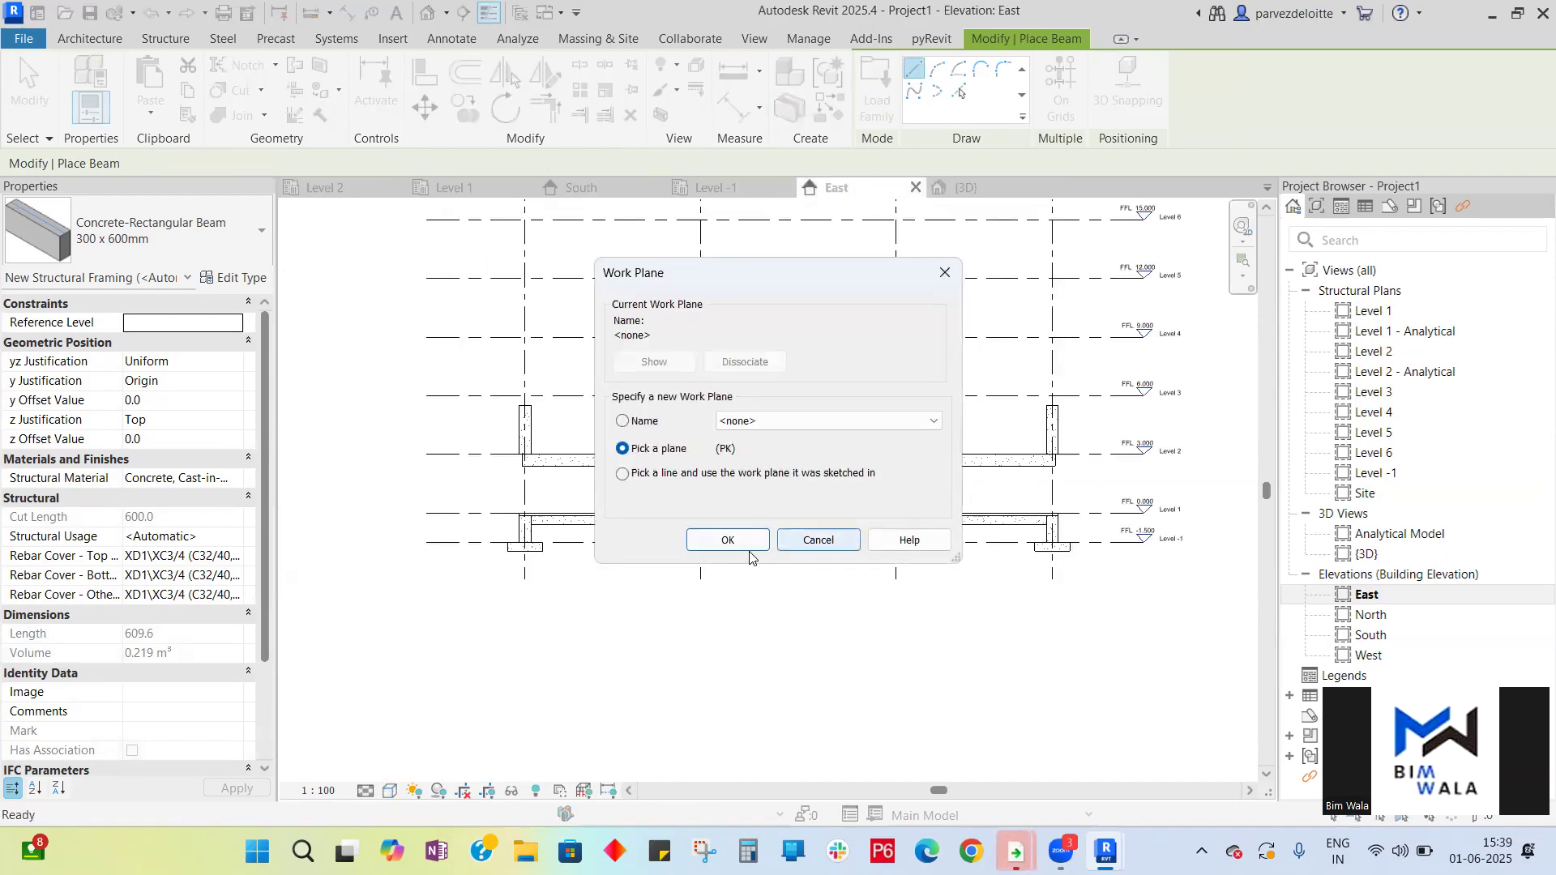
left_click(733, 539)
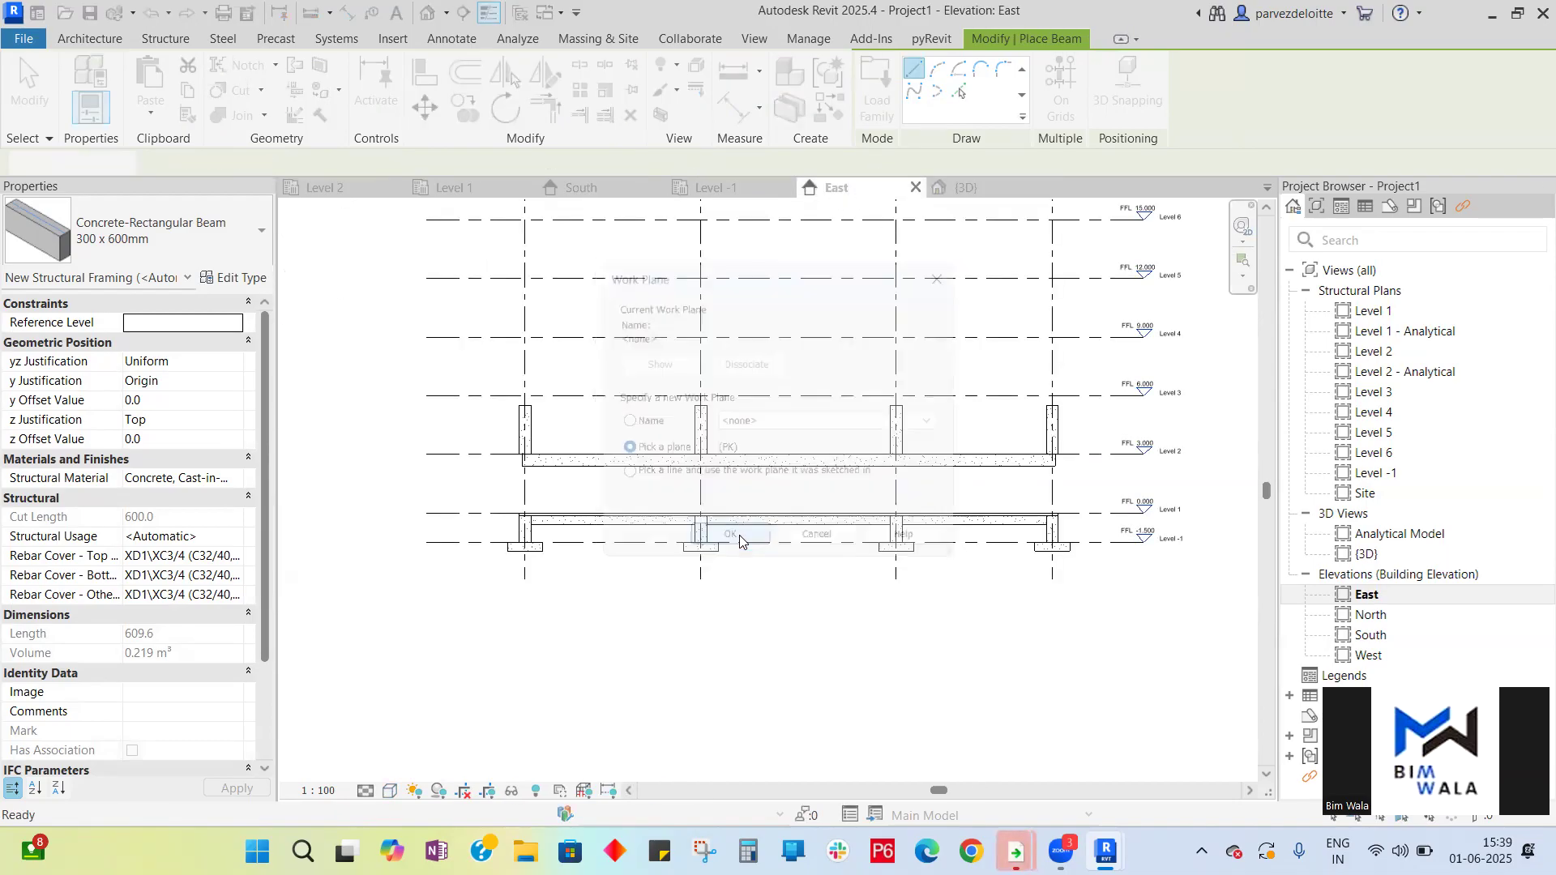
left_click(581, 188)
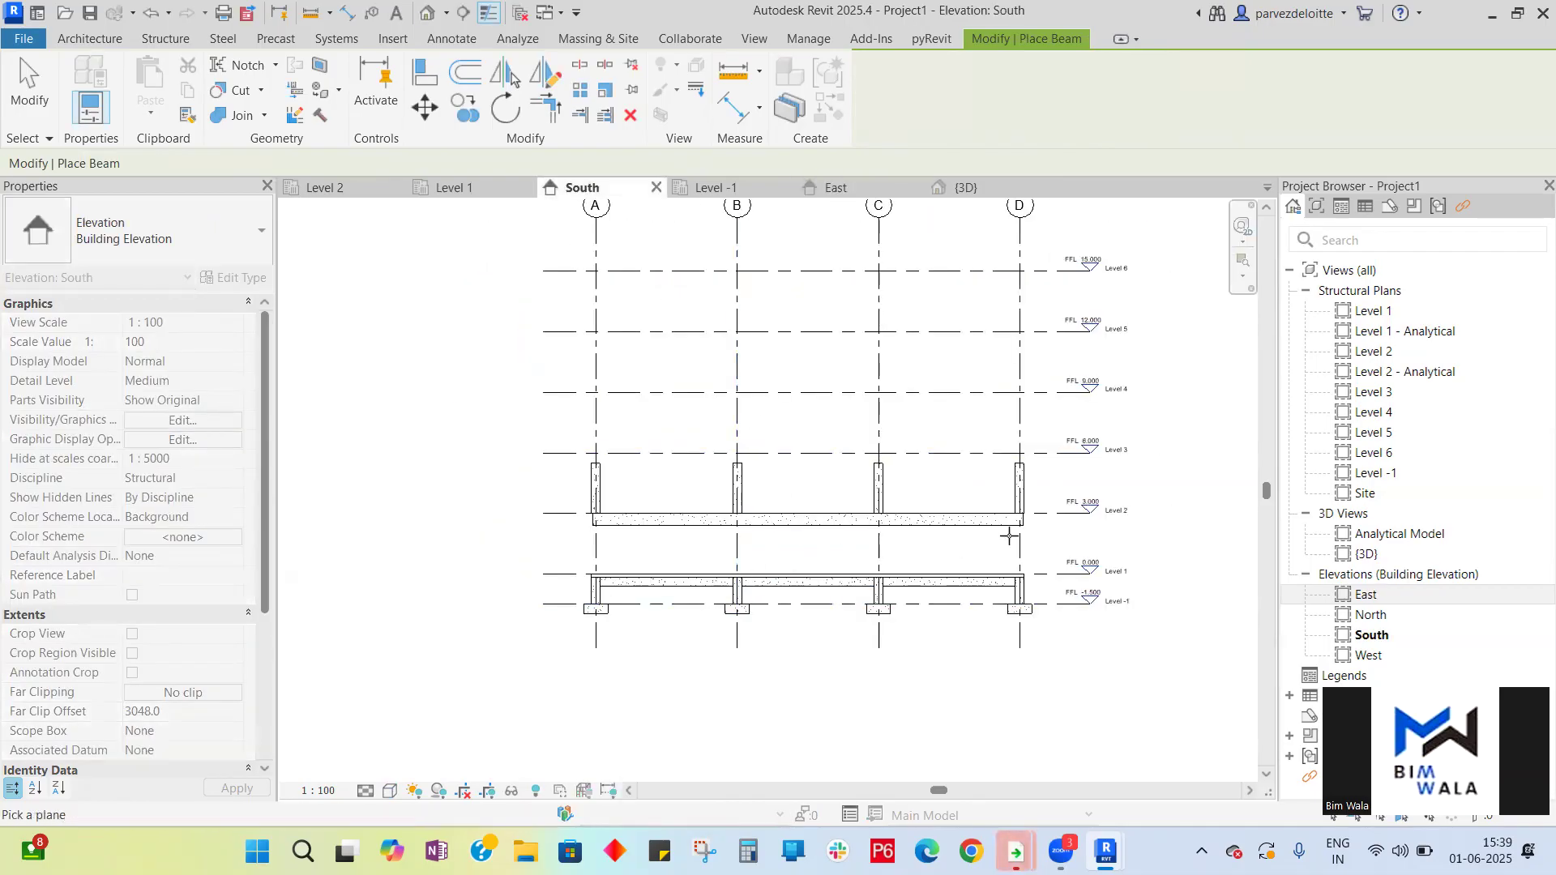
scroll(1045, 511, "up", 5)
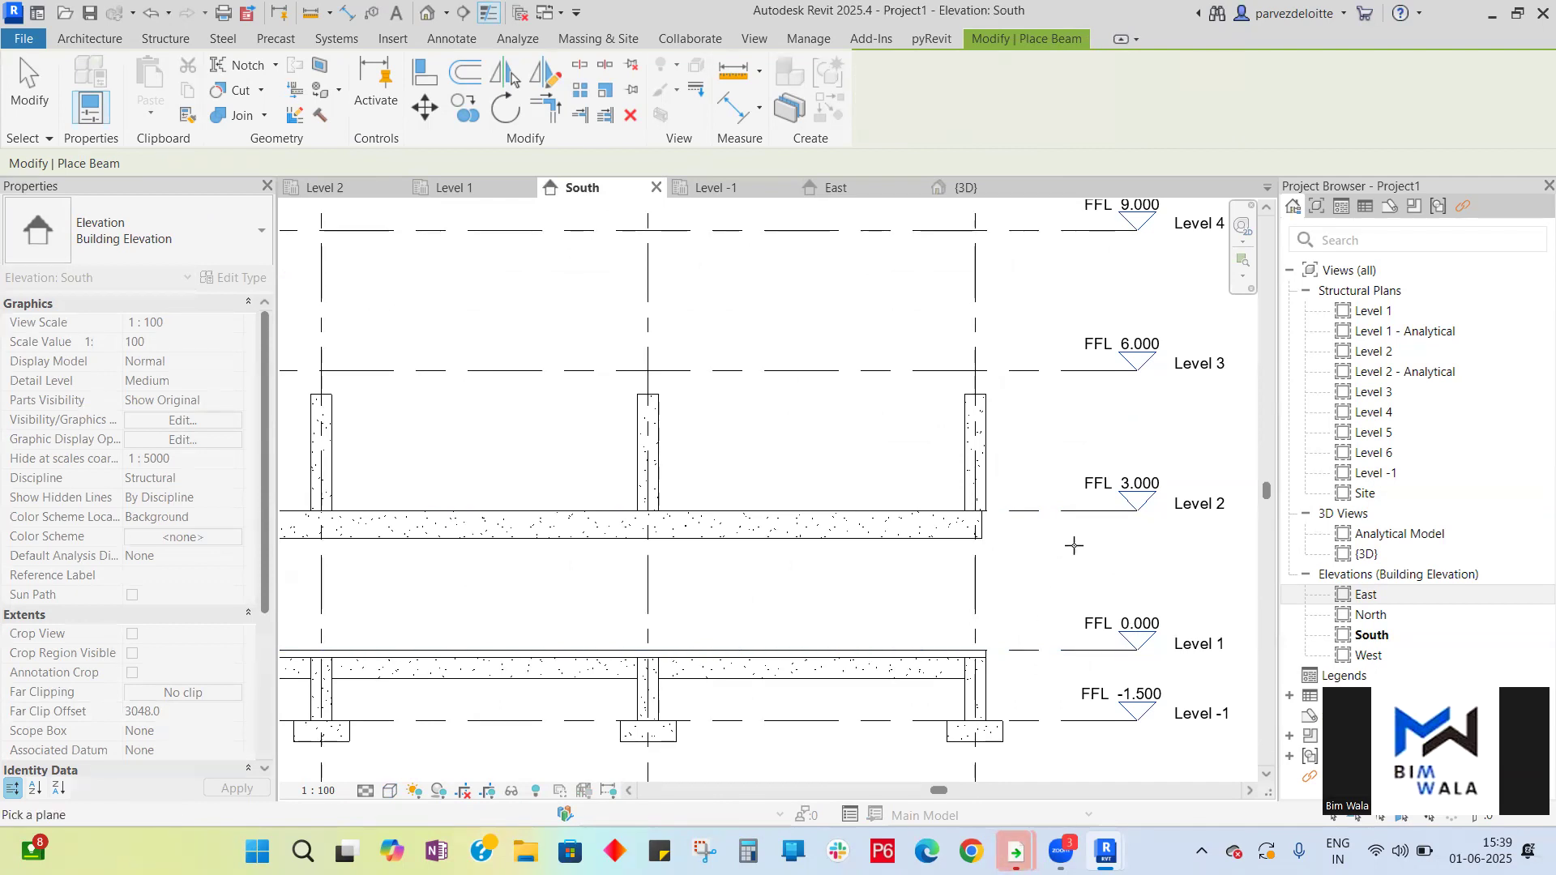
scroll(1036, 434, "down", 3)
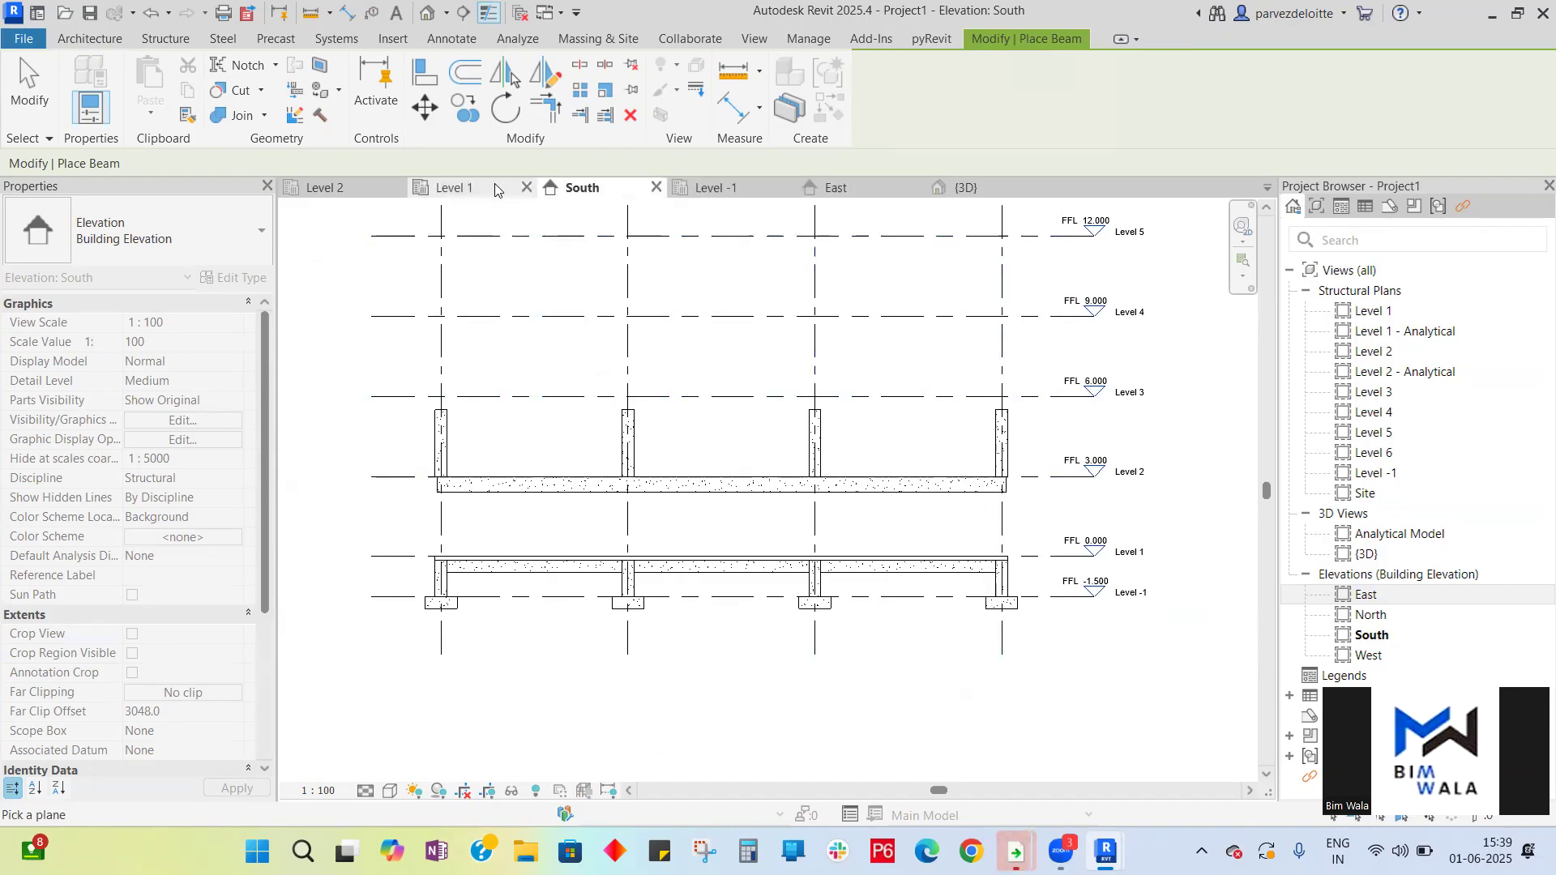
left_click(452, 188)
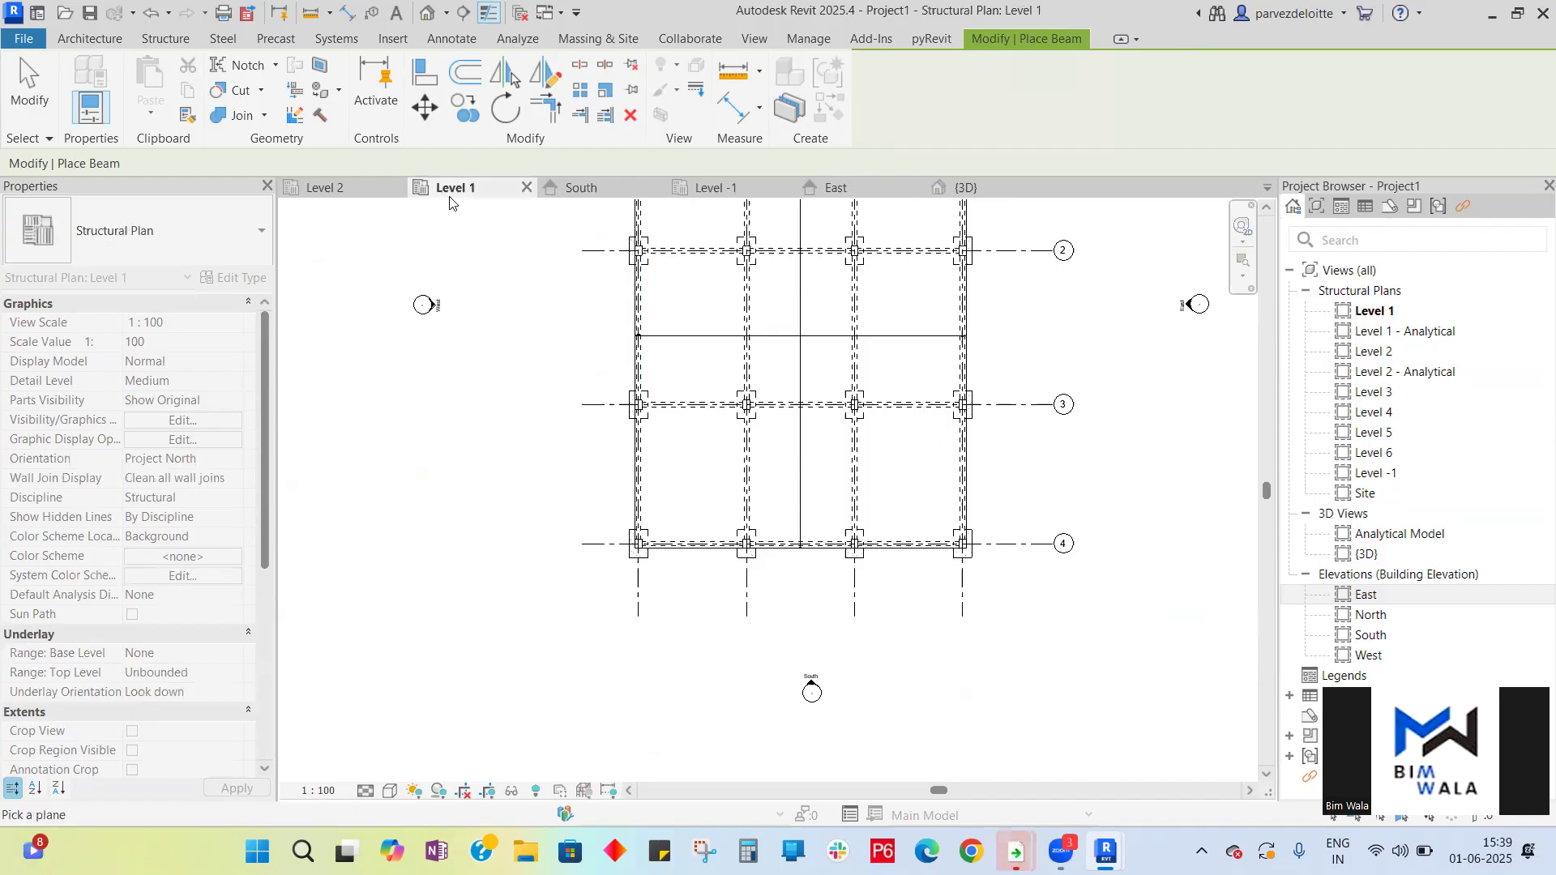
left_click(325, 187)
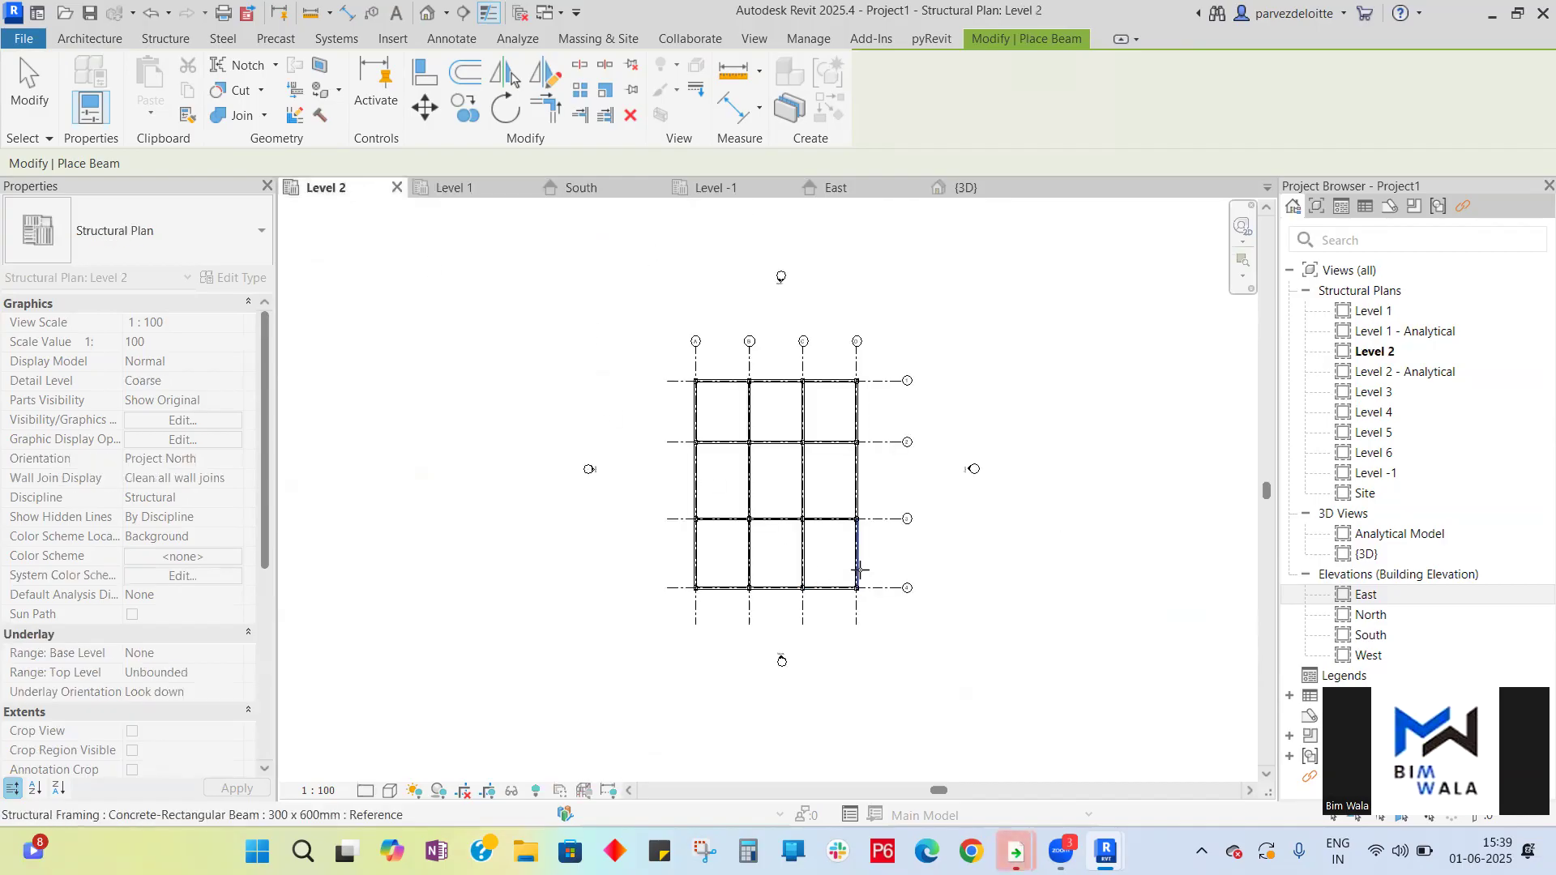
key("Escape")
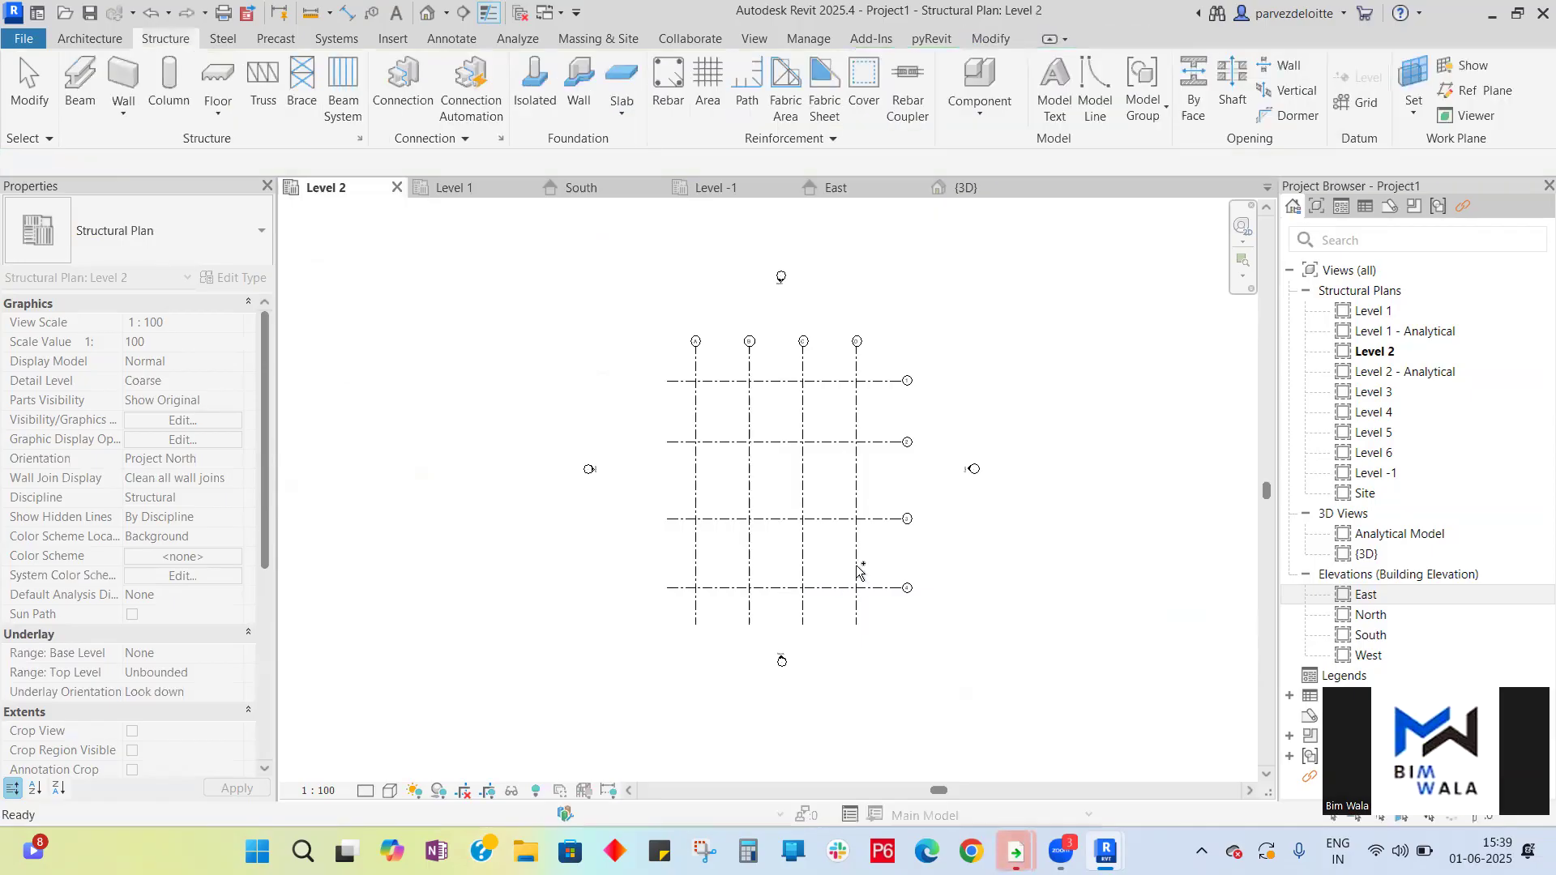
left_click(456, 188)
scroll(803, 512, "down", 4)
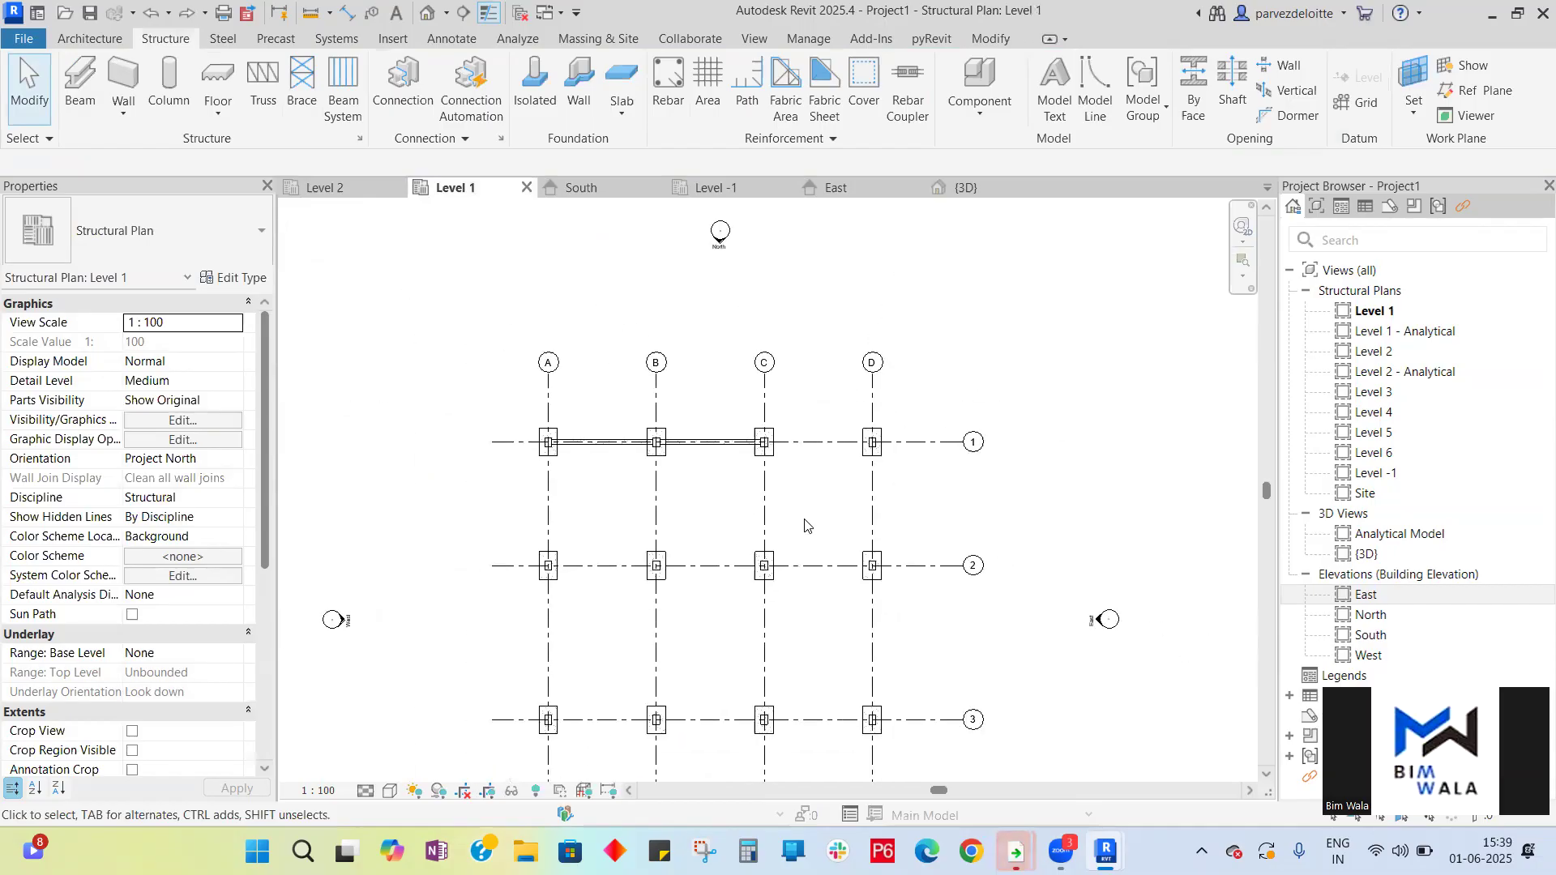
- Restore the 150 mm floor slab on Level 1 by redoing its boundary sketch and finishing the floor
scroll(805, 518, "up", 3)
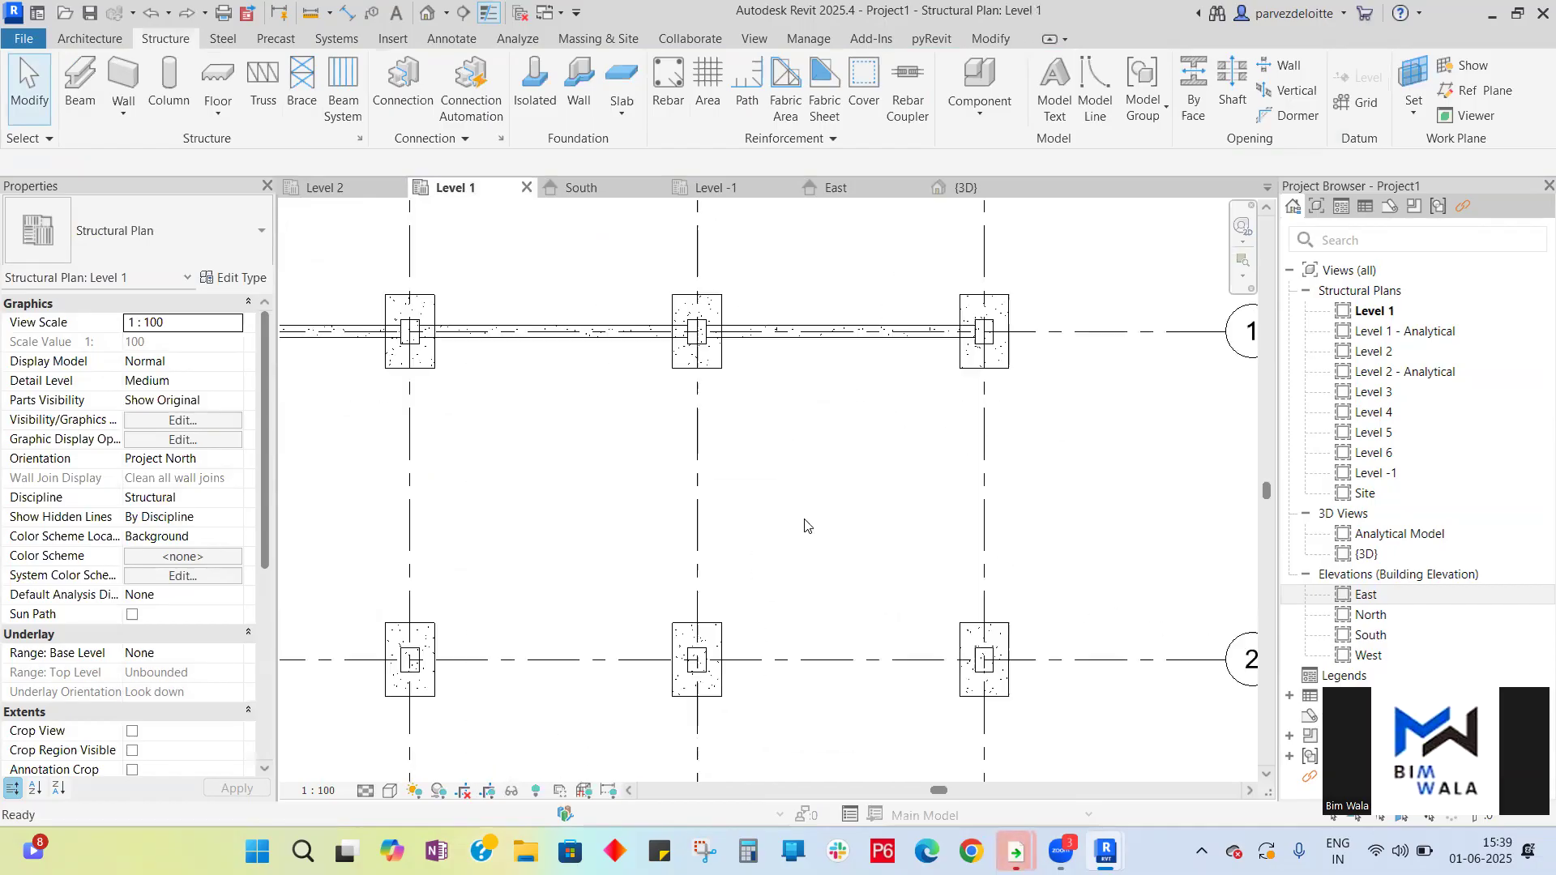
scroll(805, 519, "down", 3)
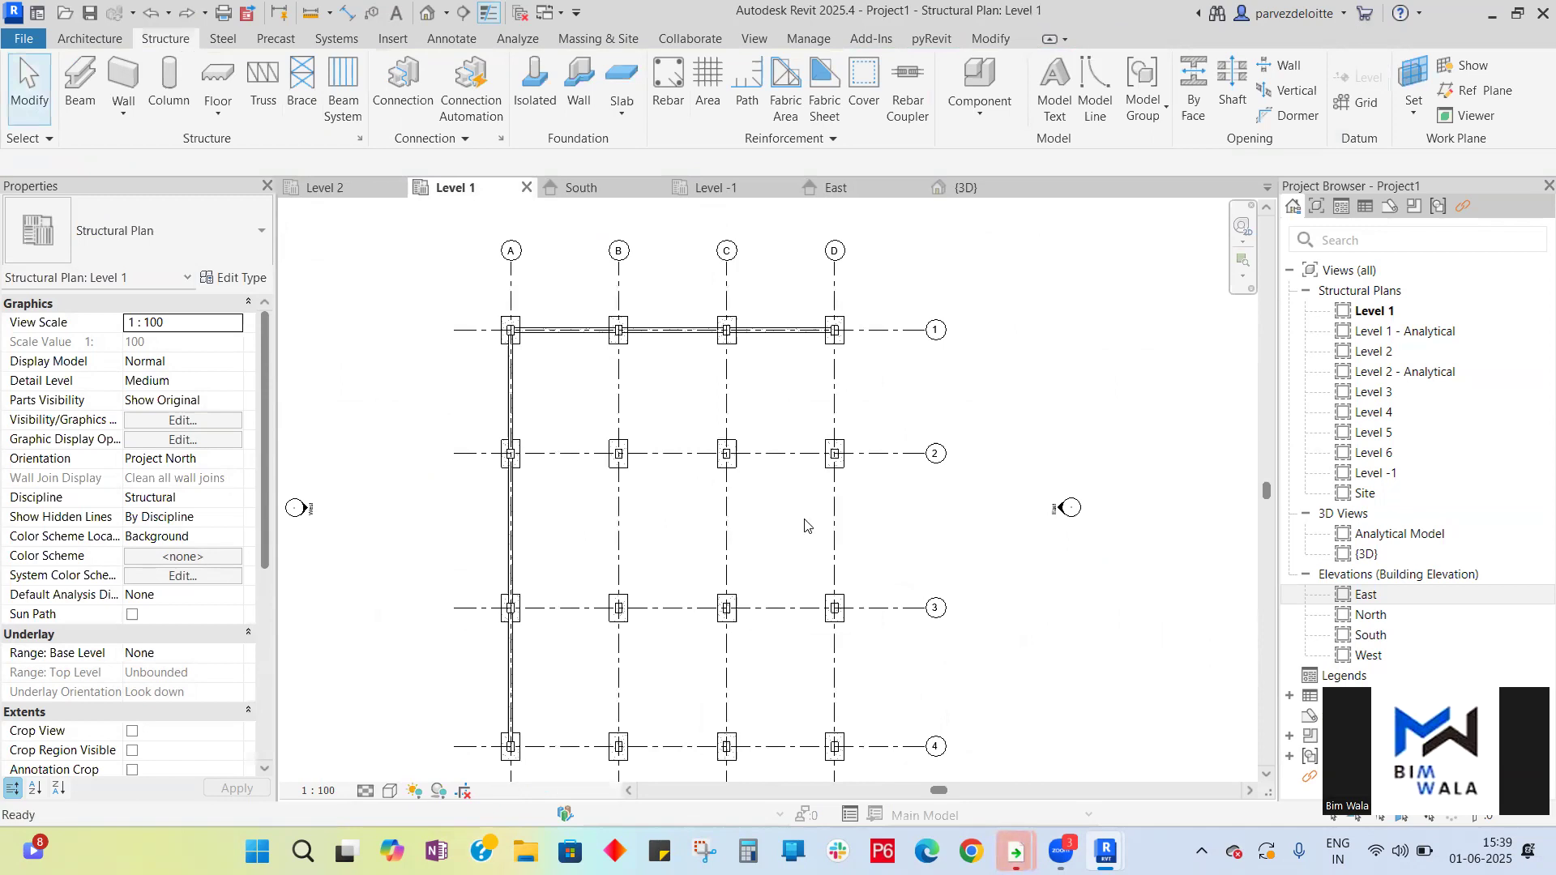
scroll(807, 524, "down", 2)
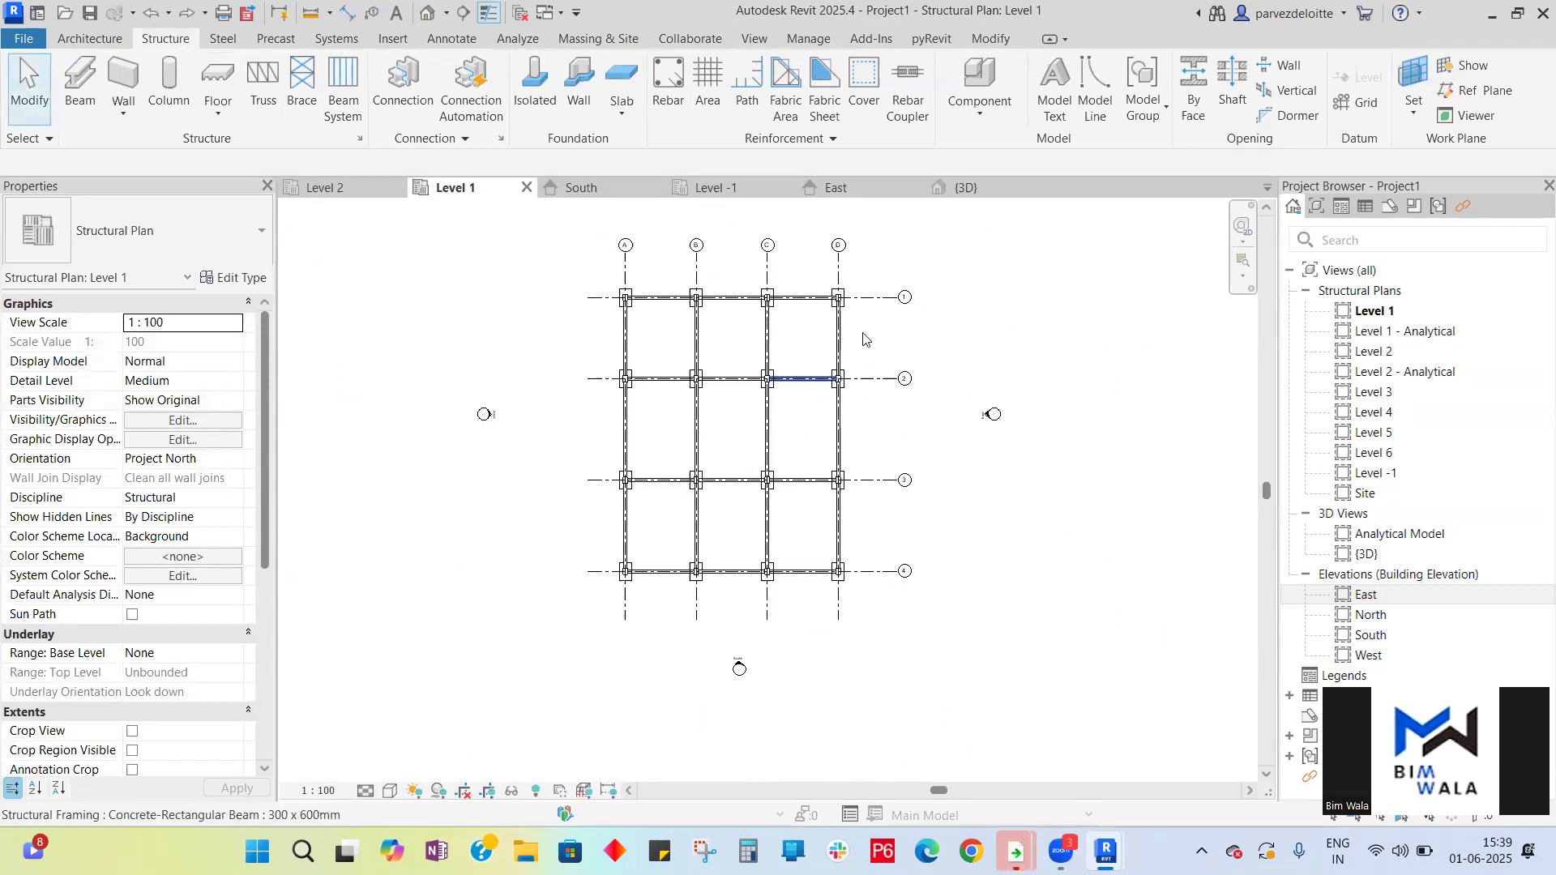
left_click(964, 188)
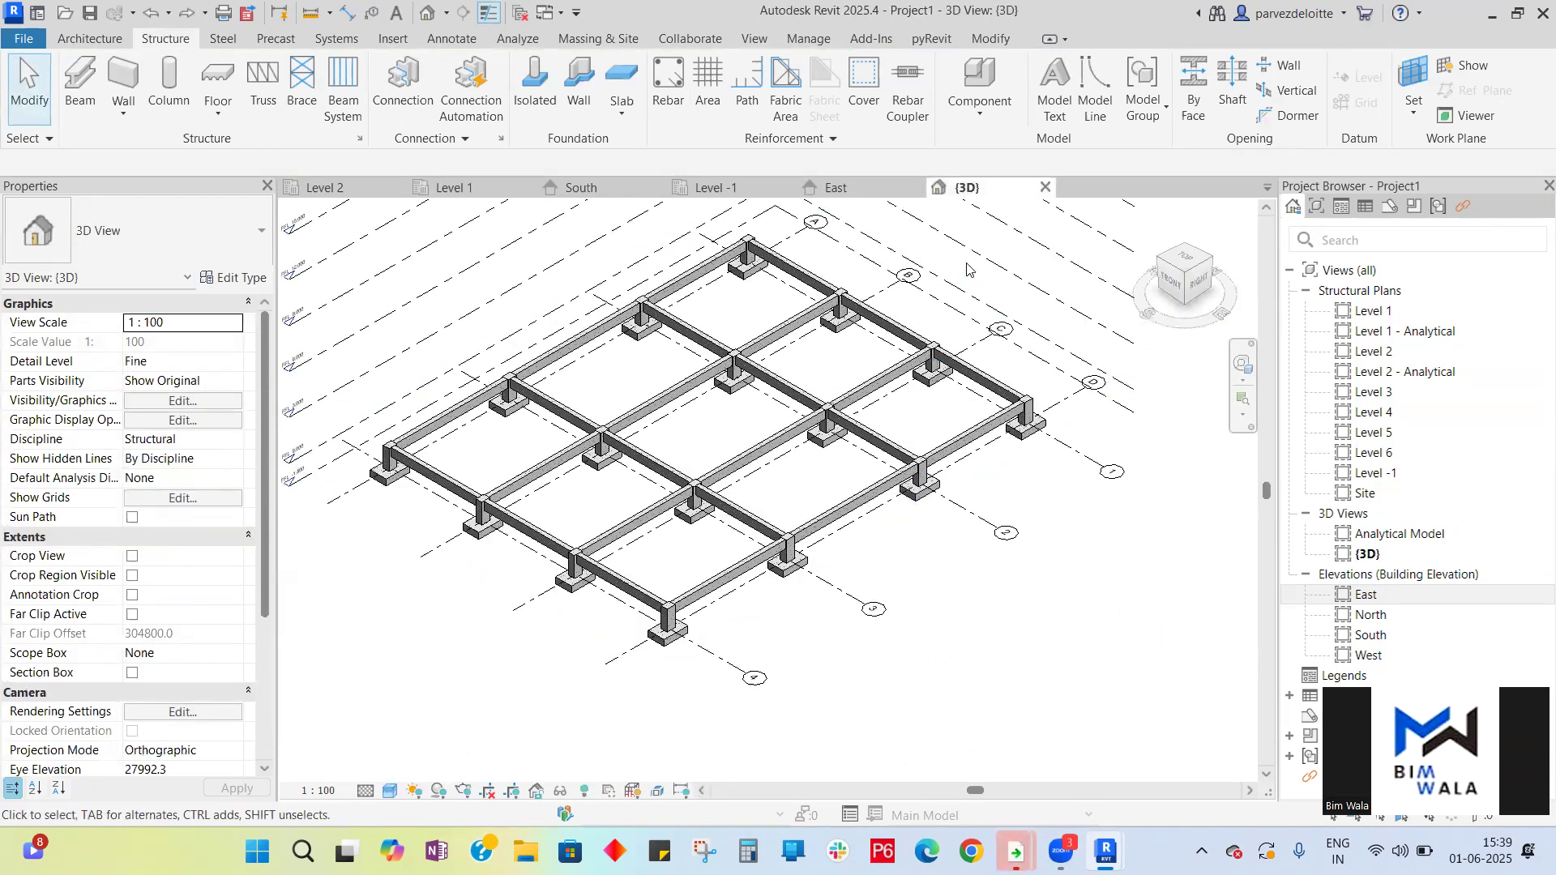
key("s")
key("b")
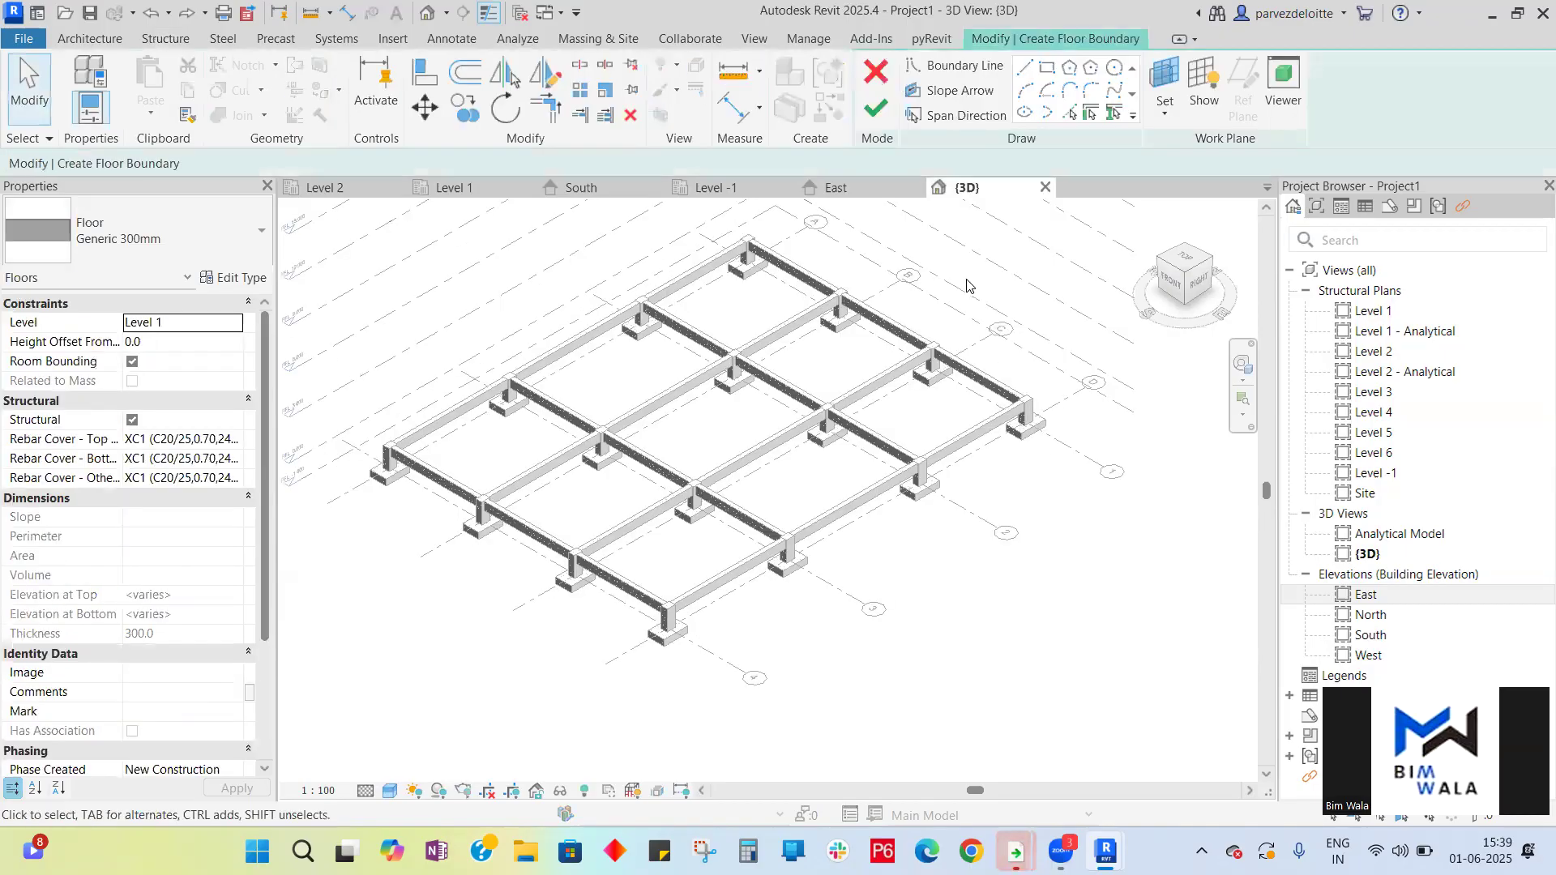
key("ctrl+y")
key("ctrl+y")
key("ctrl+y")
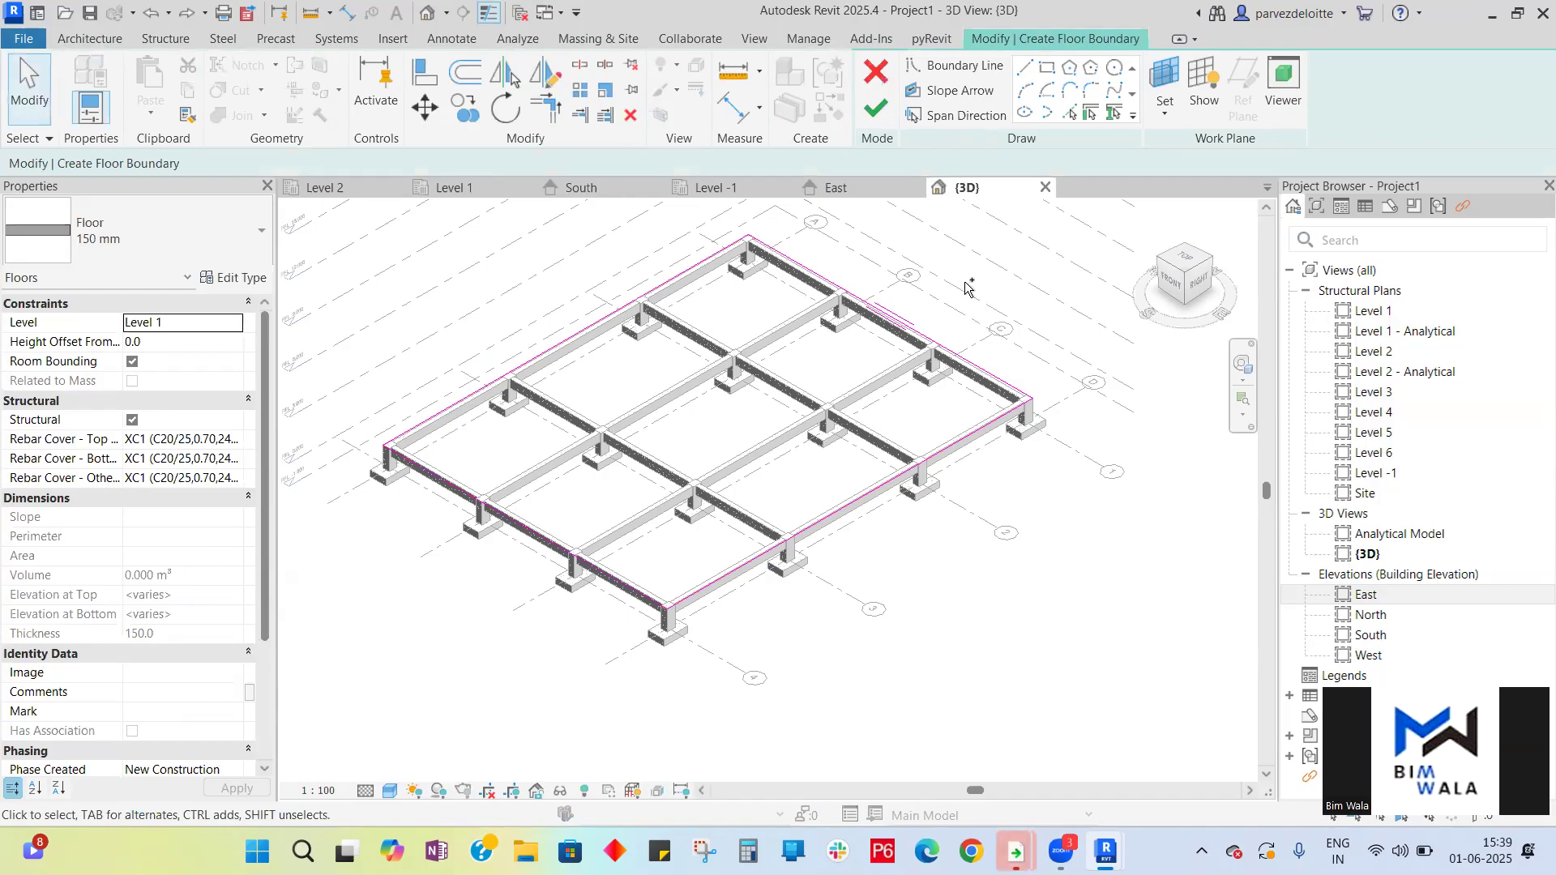
left_click(876, 108)
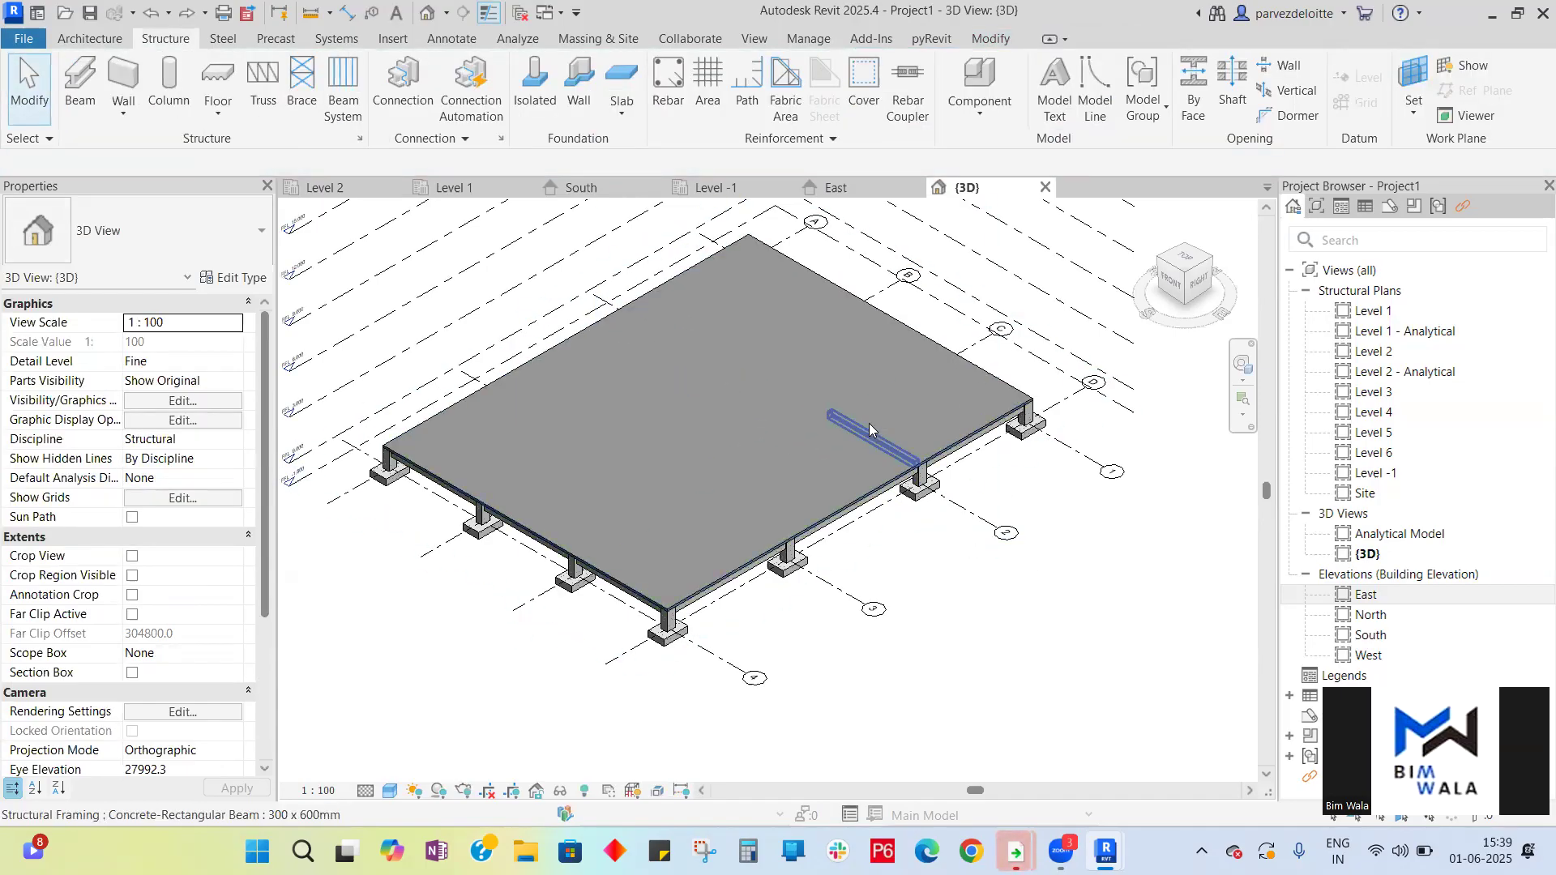
- On Level 1, place 450 x 600mm concrete columns at all grid intersections
left_click(465, 191)
scroll(909, 538, "down", 8)
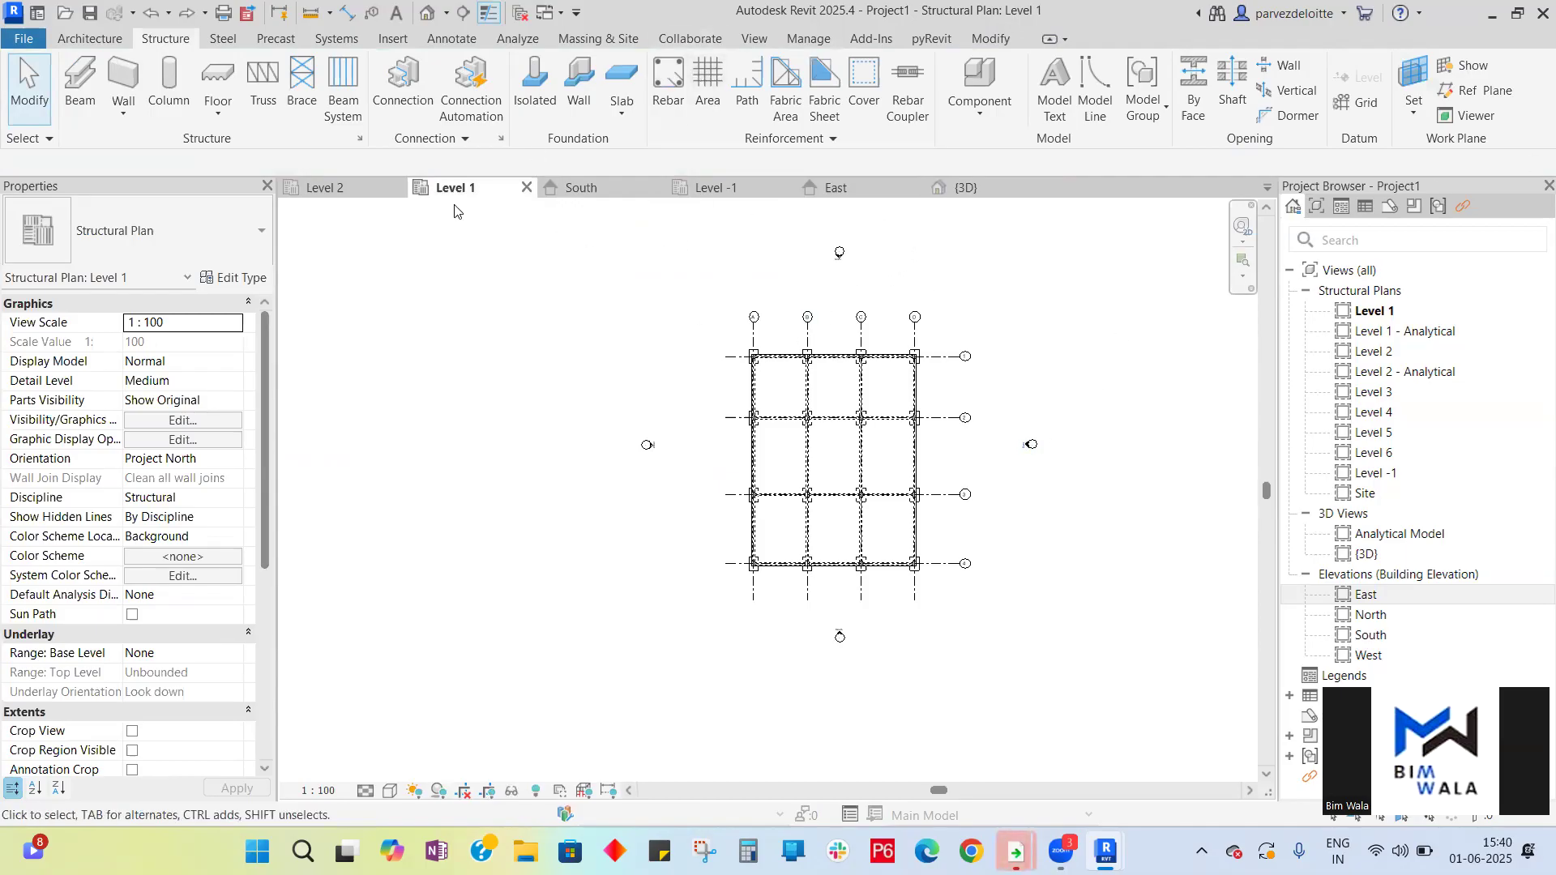
left_click(157, 117)
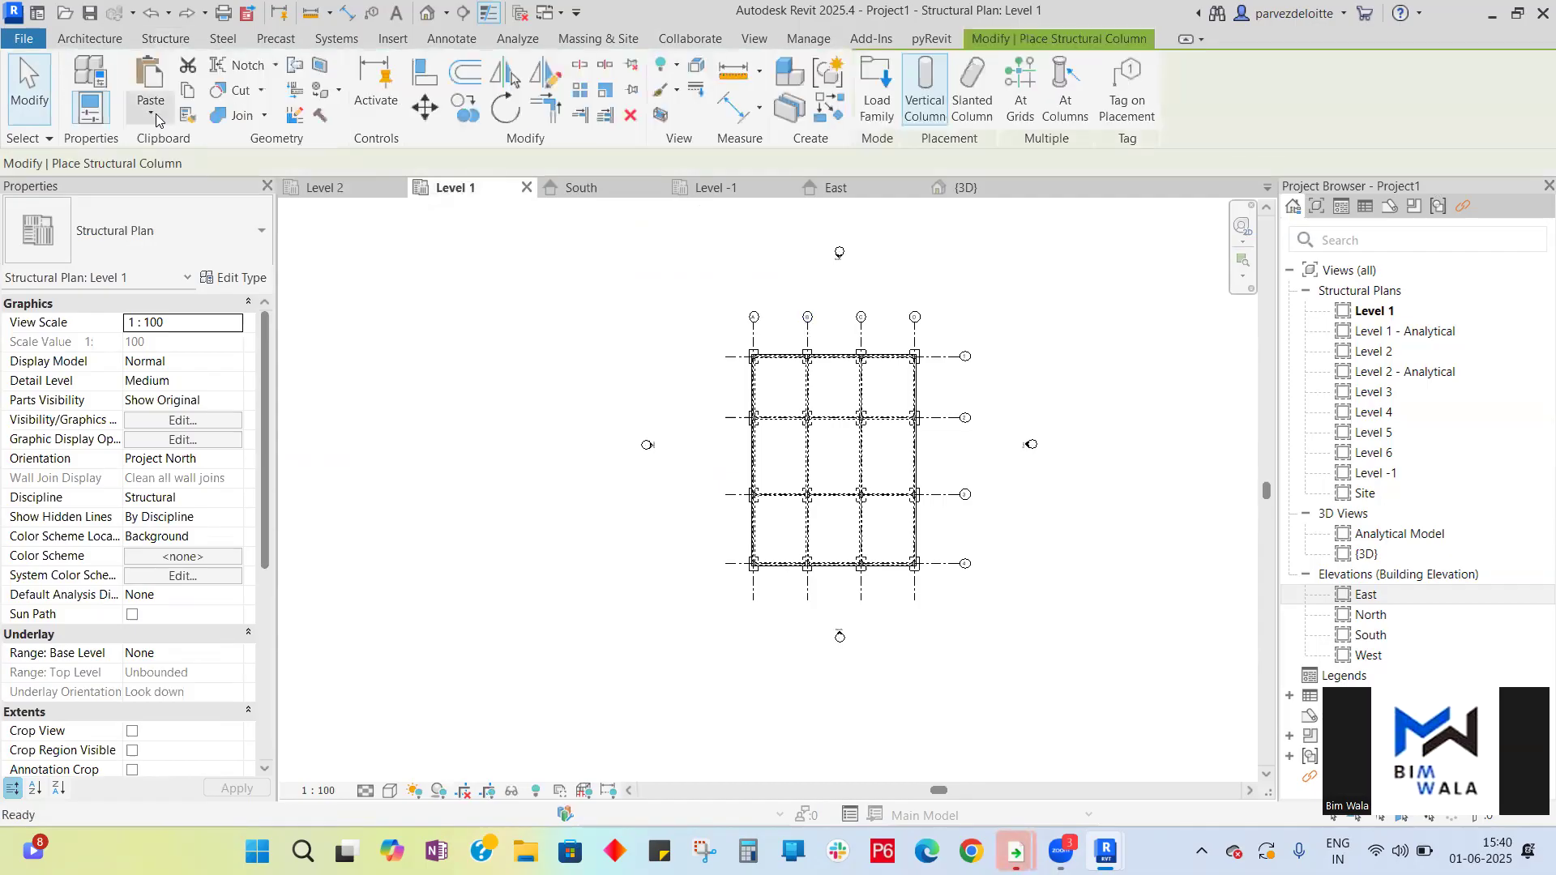
left_click(1023, 99)
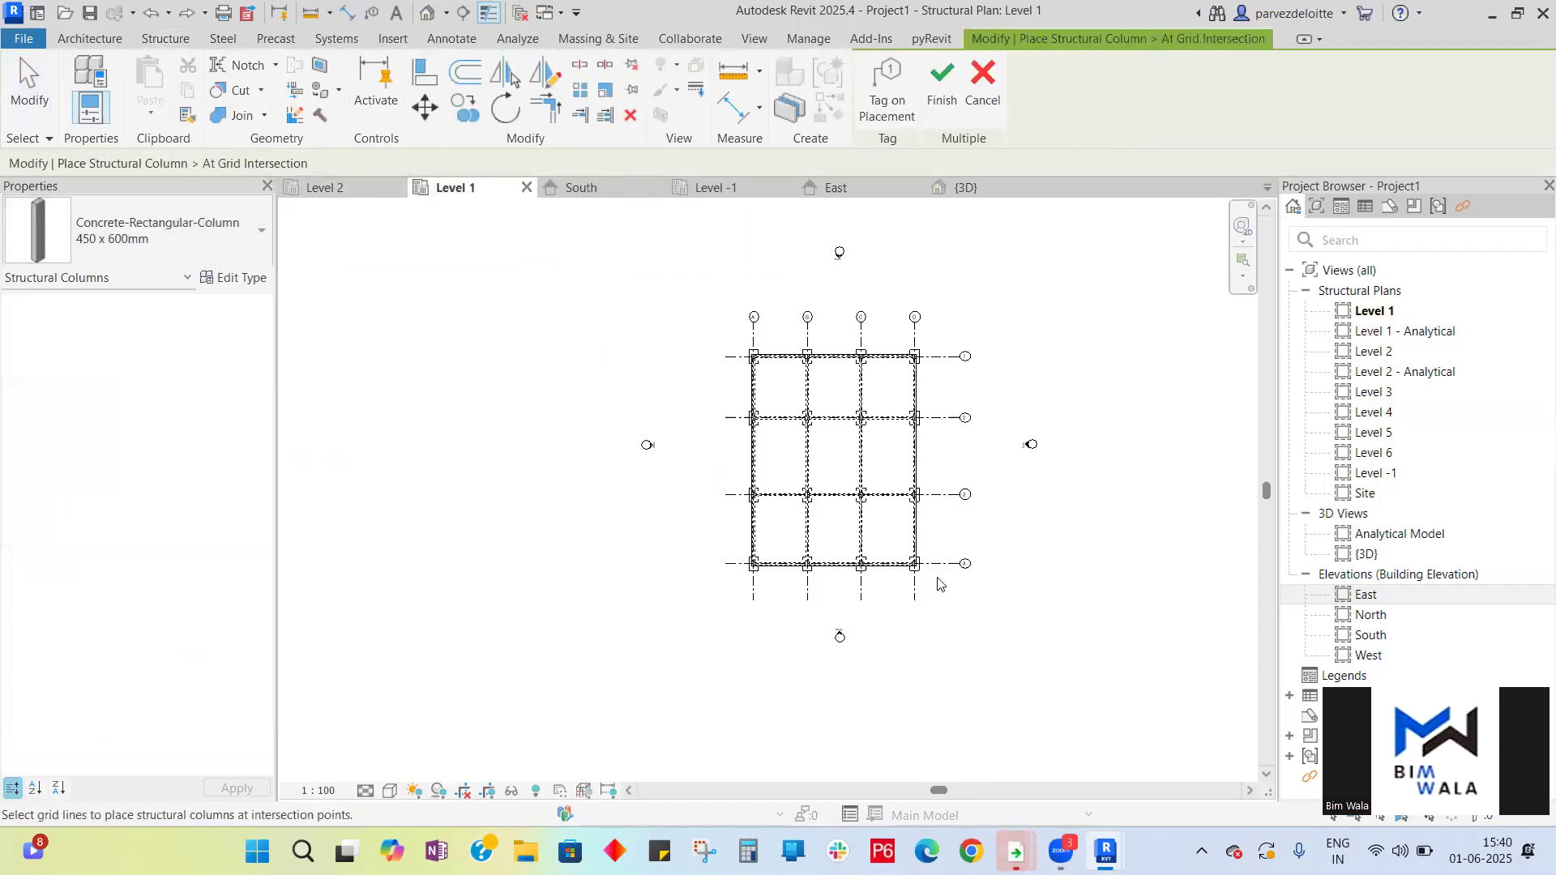
left_click_drag(936, 579, 743, 349)
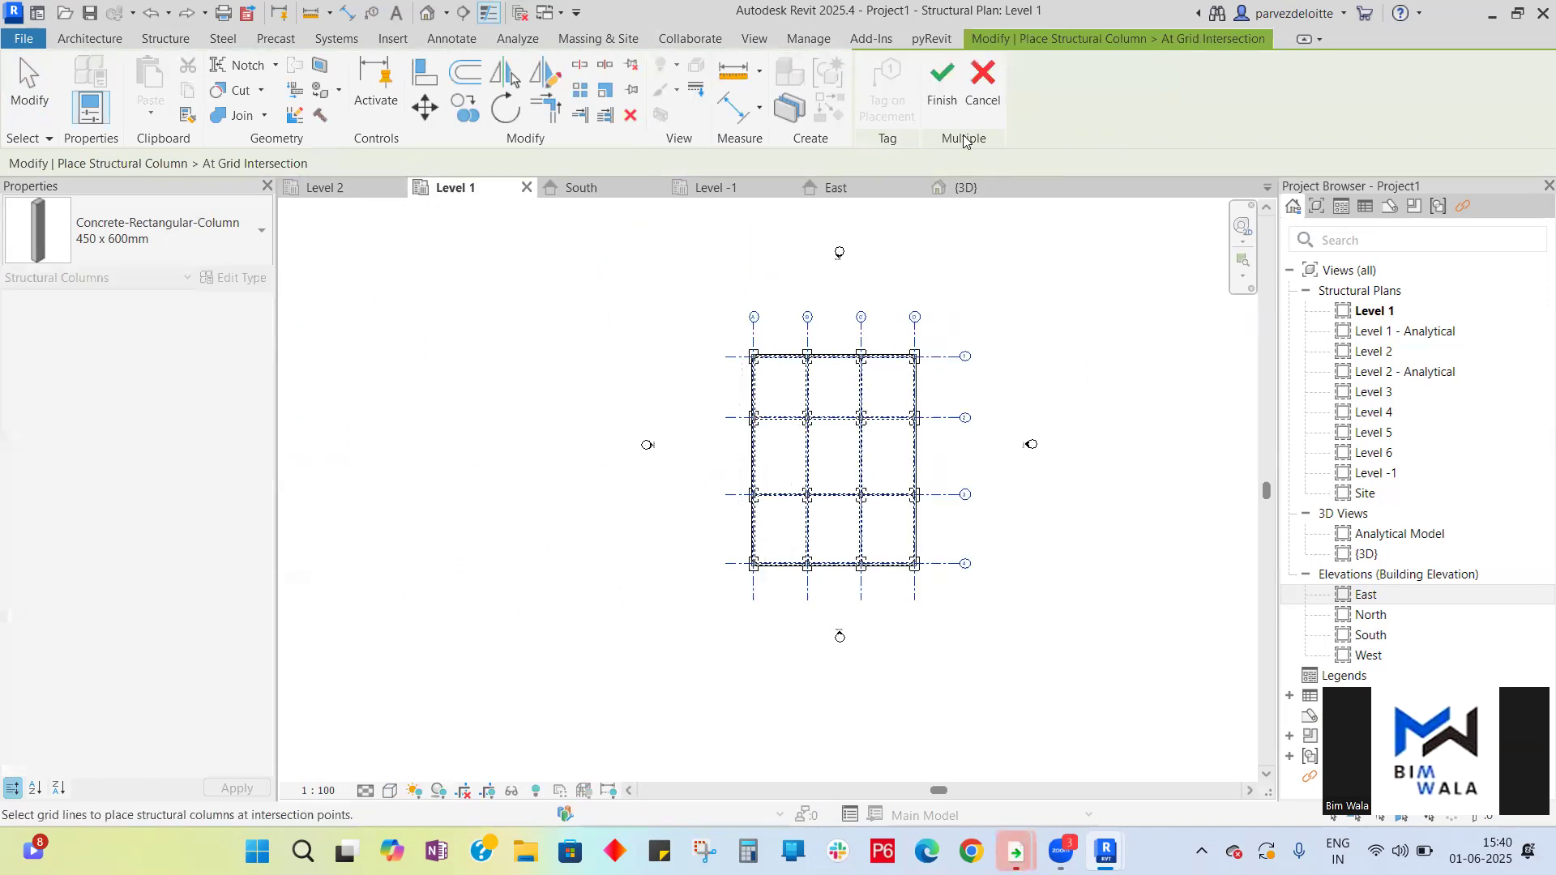
left_click(943, 89)
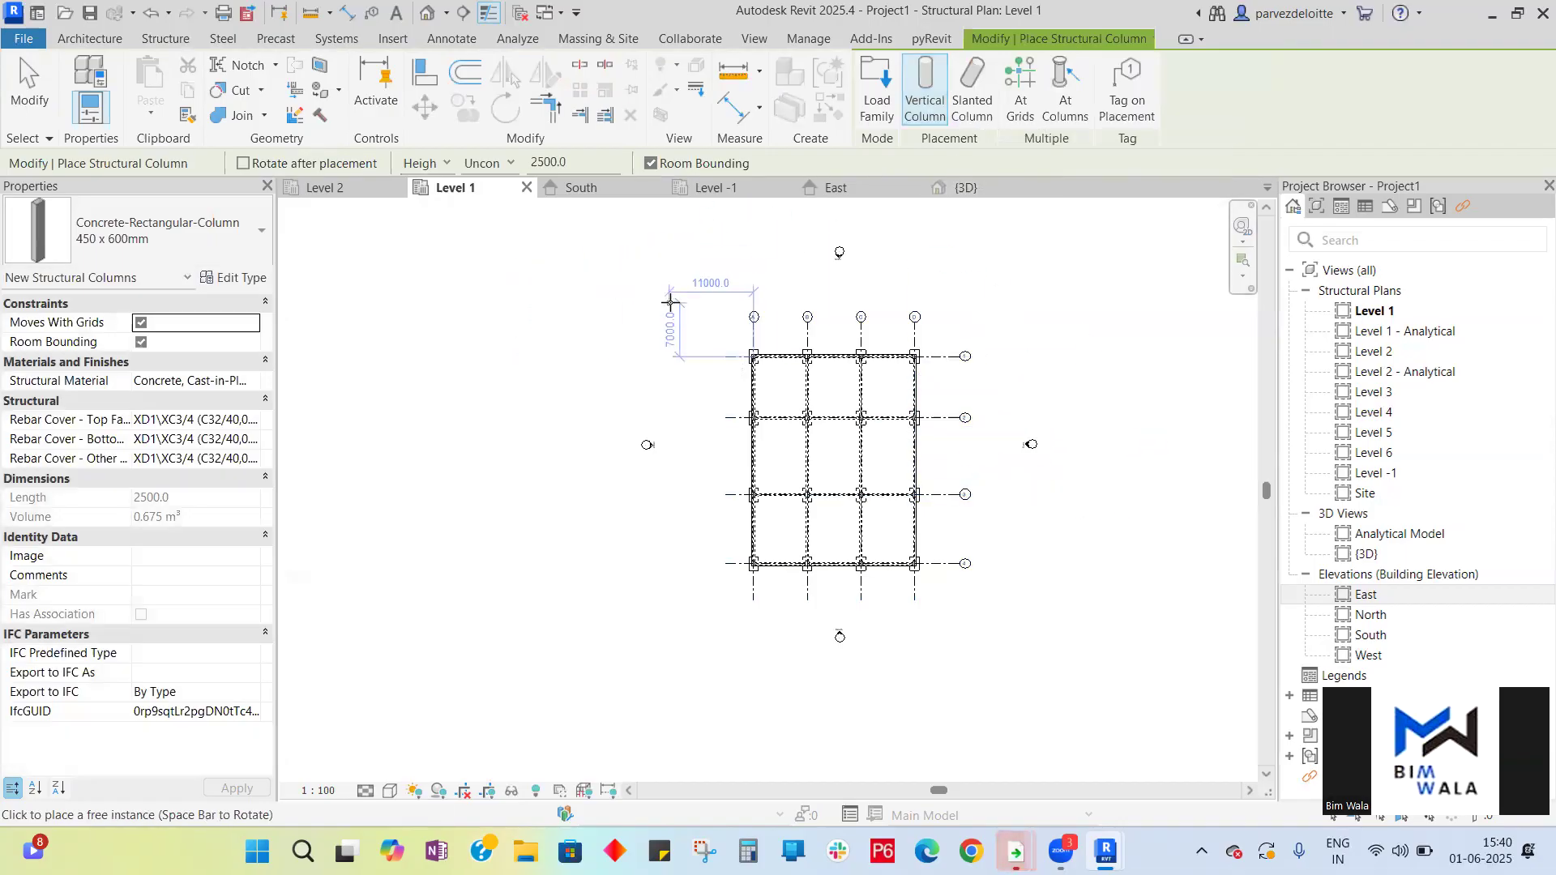
key("Escape")
key("Escape")
- Select all structural column instances in the project and try setting their base level to Level 1
left_click(966, 187)
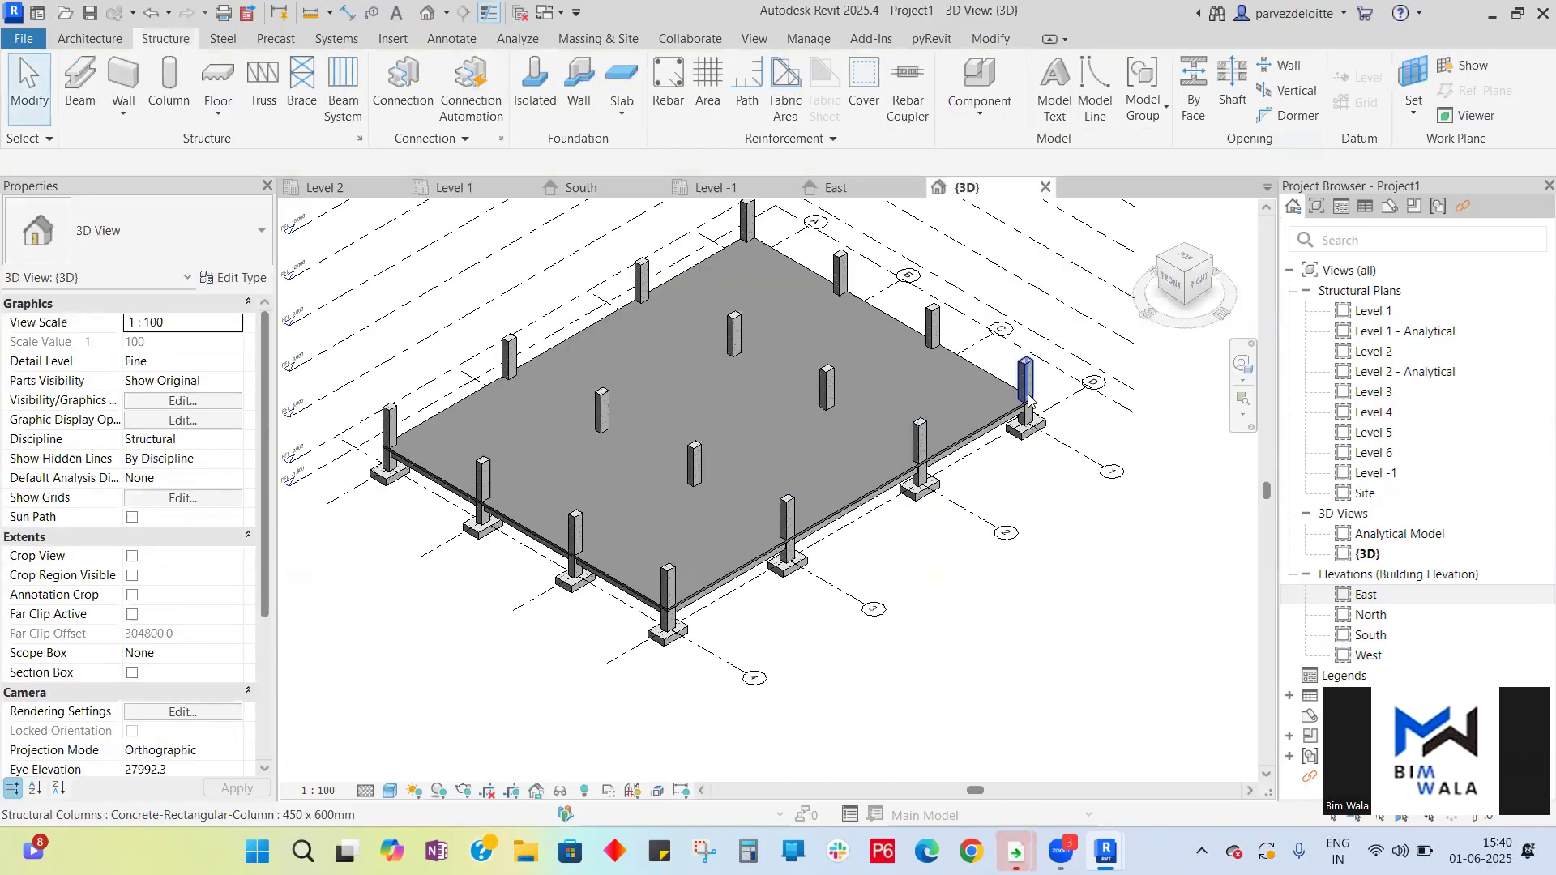
left_click(616, 189)
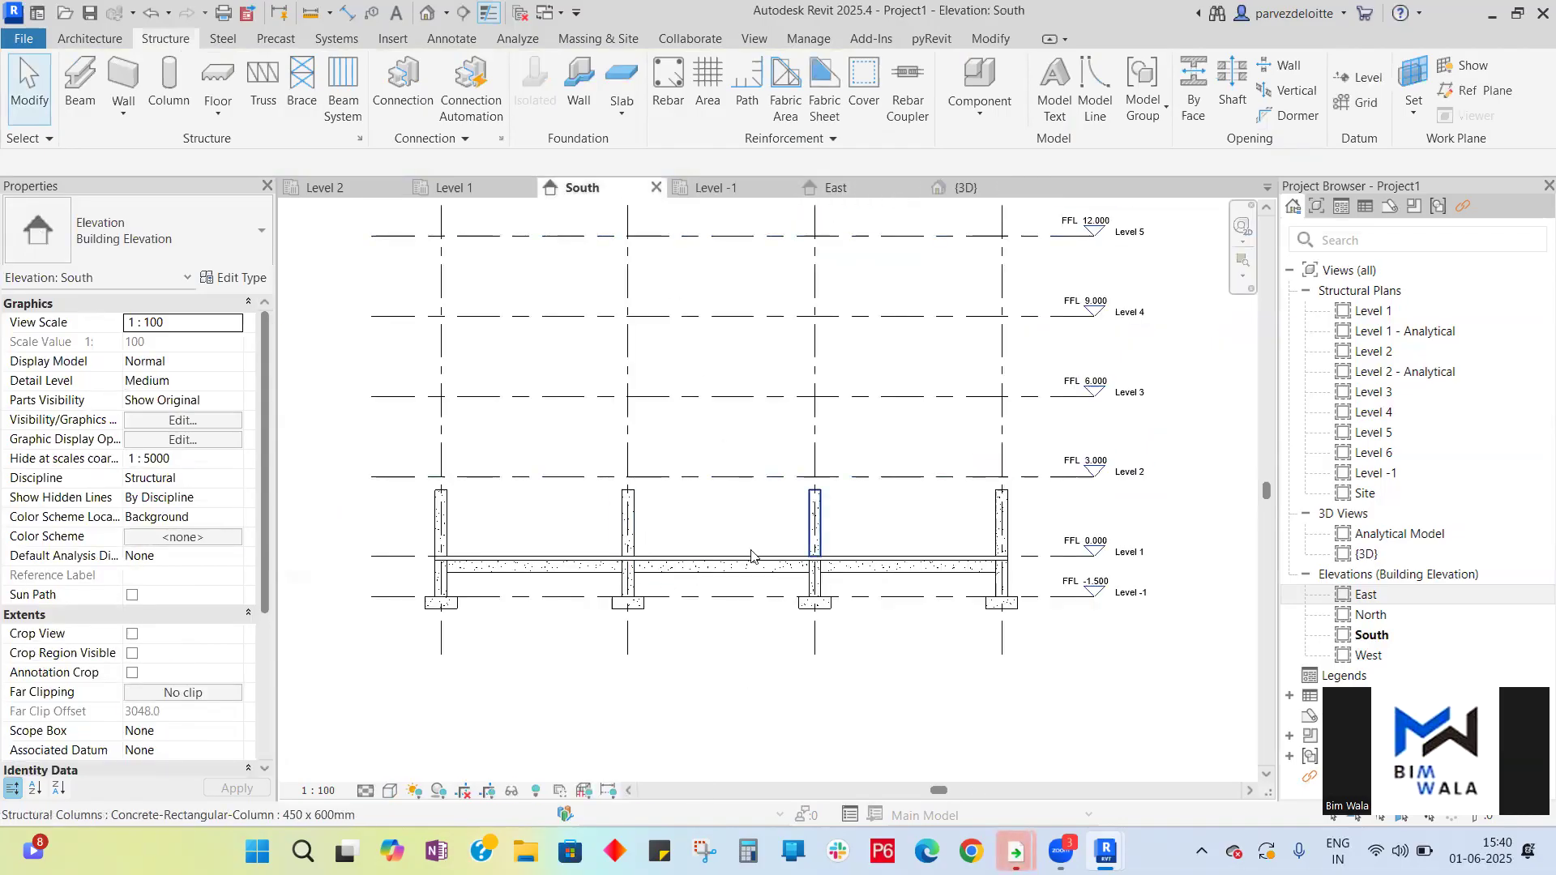
scroll(438, 486, "up", 2)
scroll(444, 473, "up", 4)
scroll(494, 493, "down", 4)
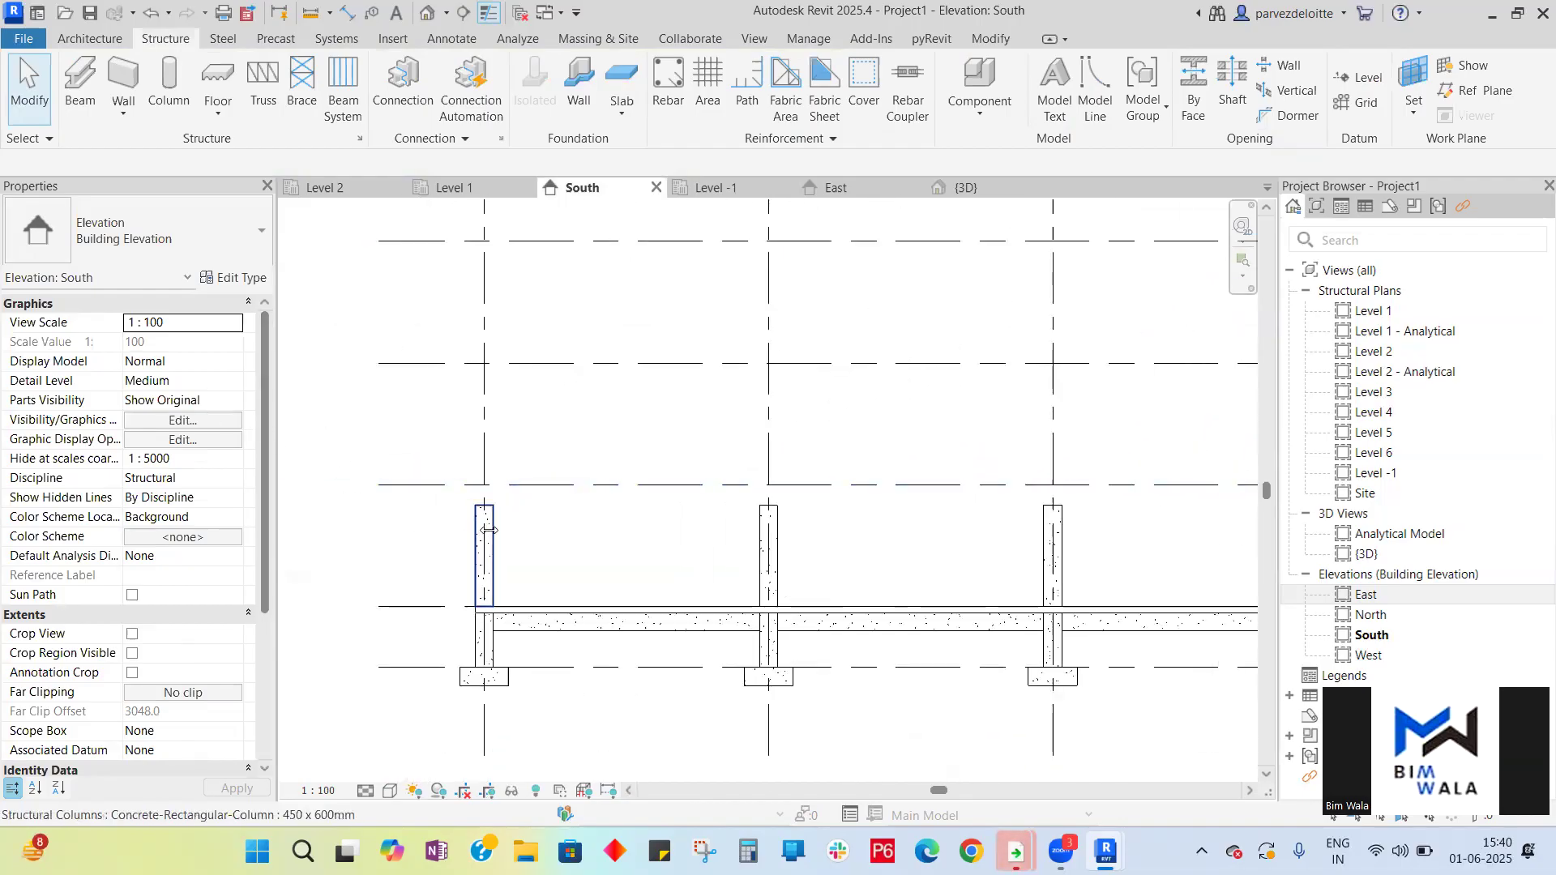
left_click(489, 531)
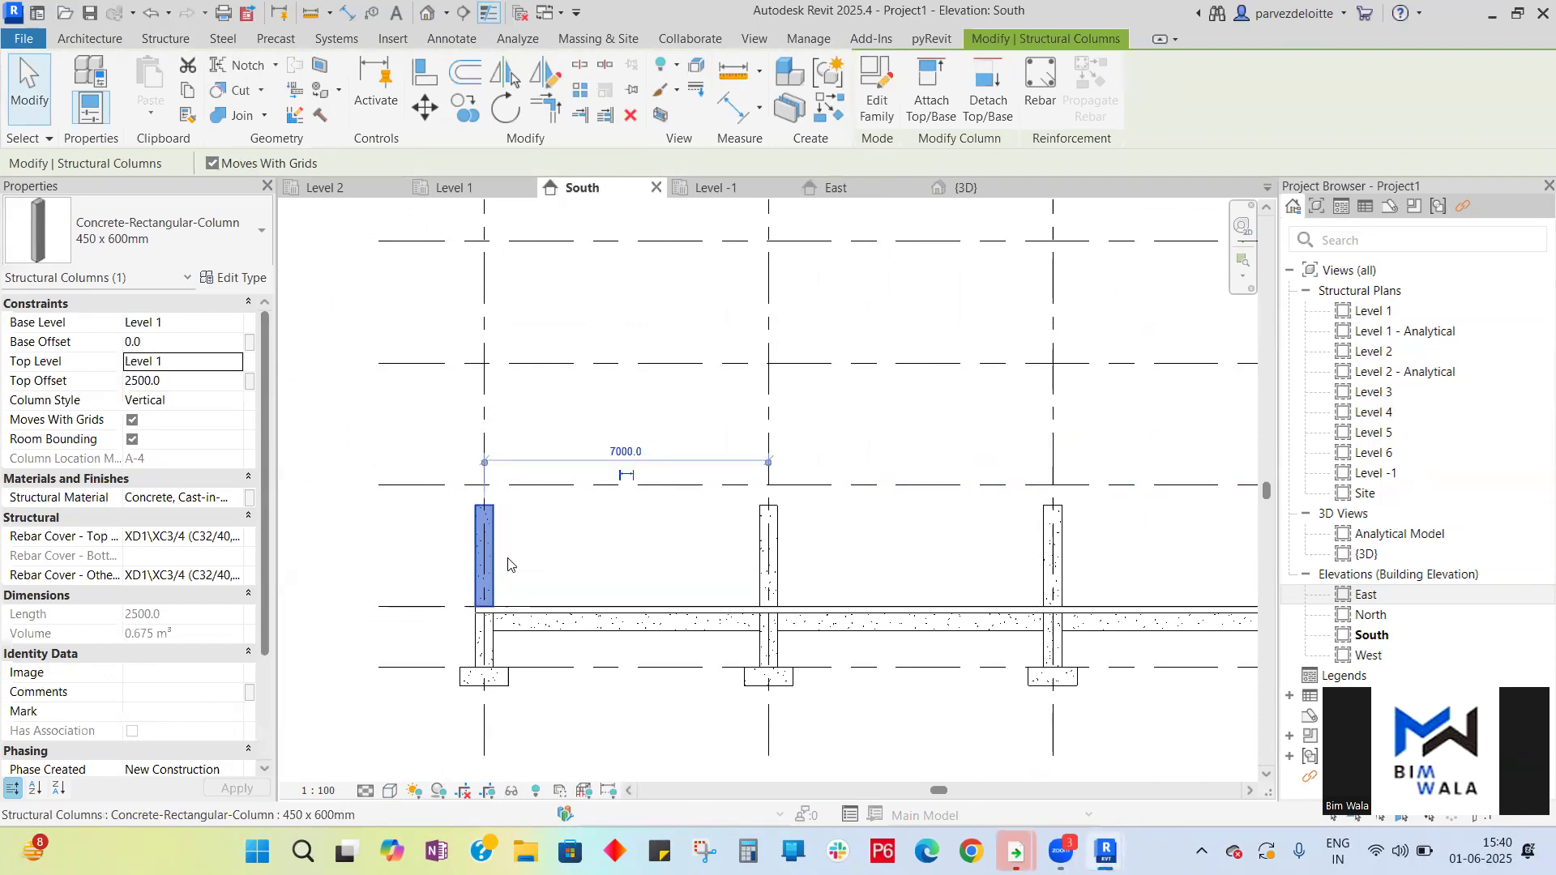
right_click(486, 543)
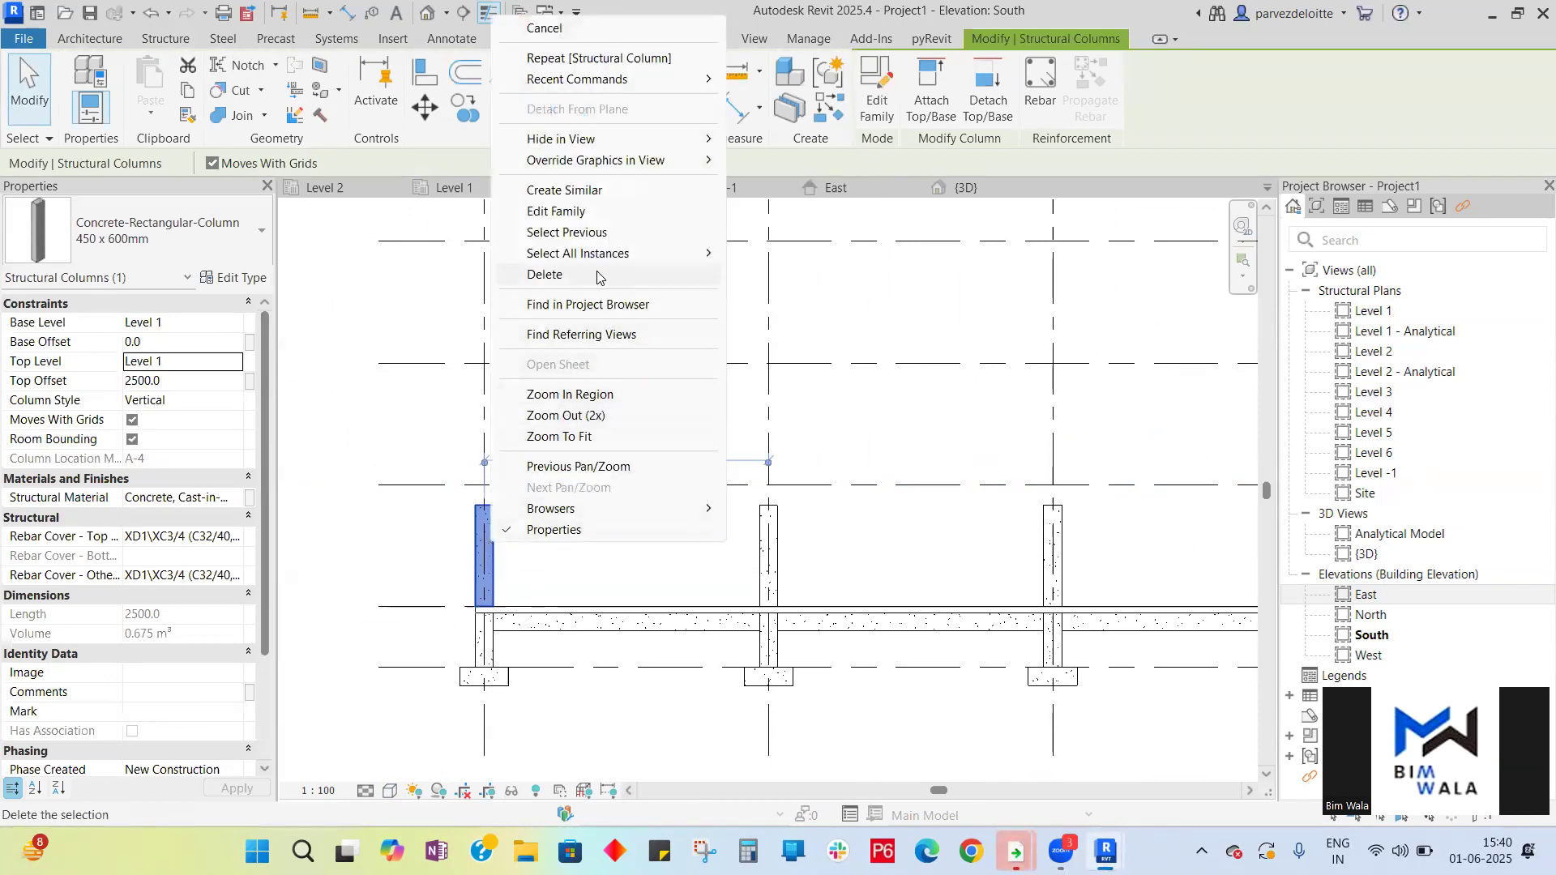
mouse_move(601, 256)
left_click(806, 276)
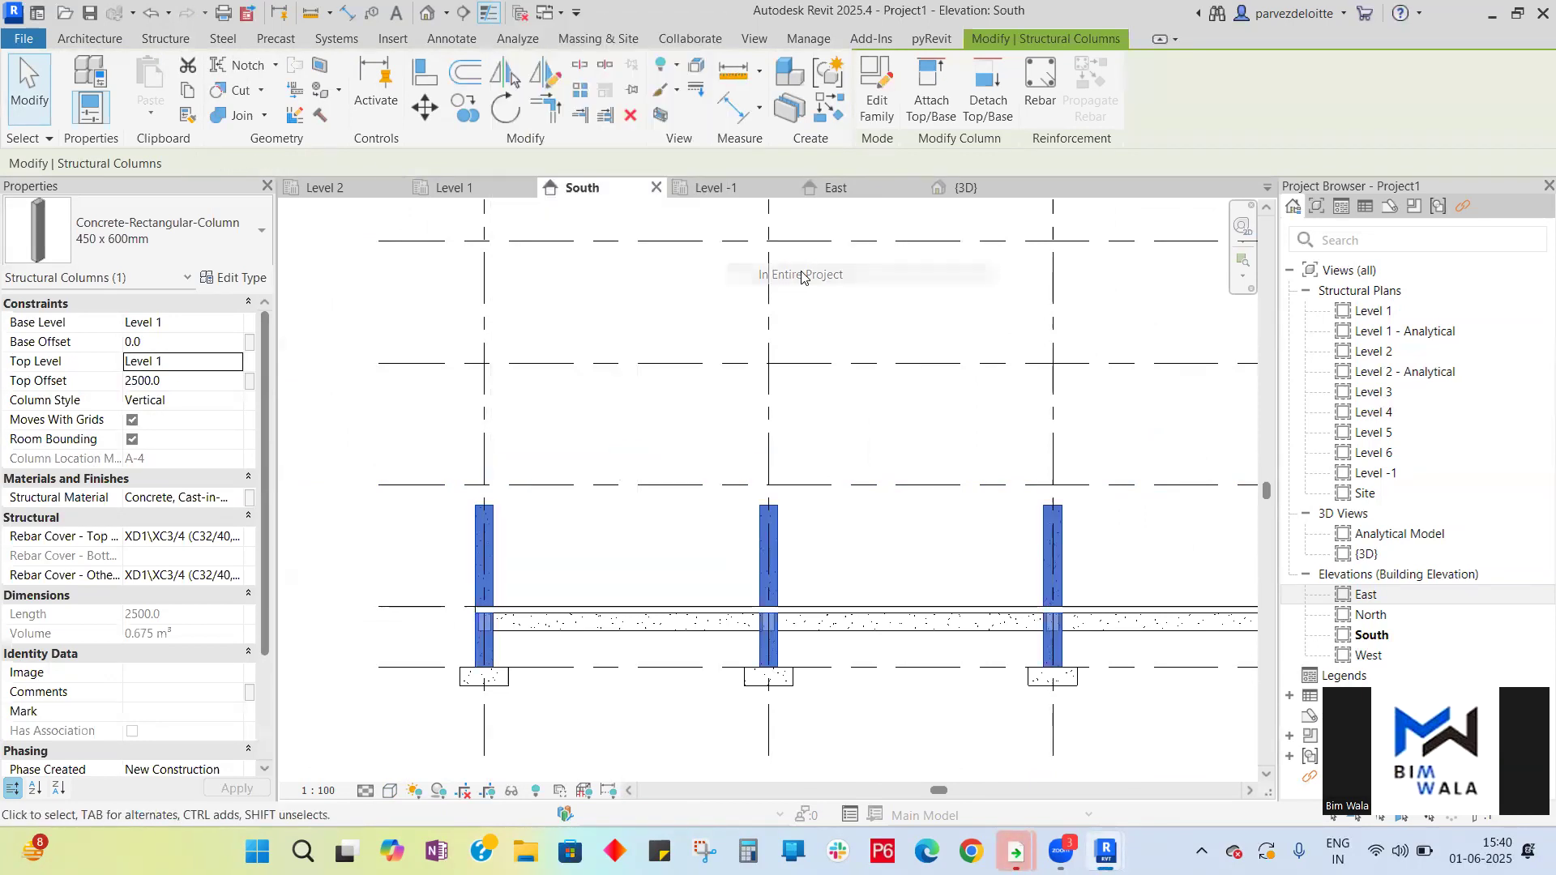
scroll(363, 600, "down", 2)
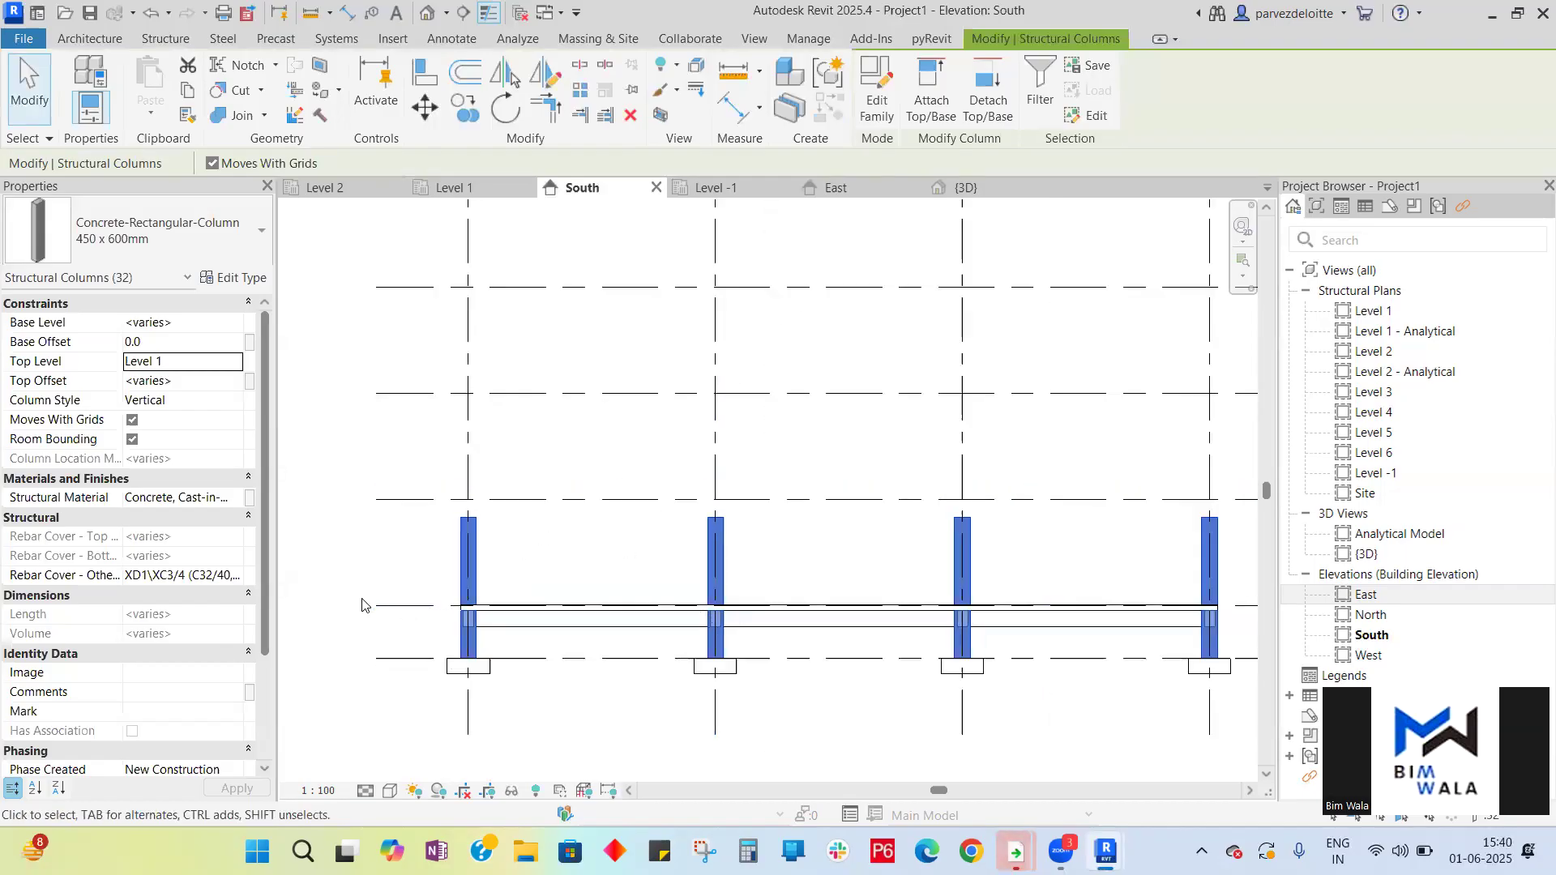
left_click(217, 323)
left_click(233, 324)
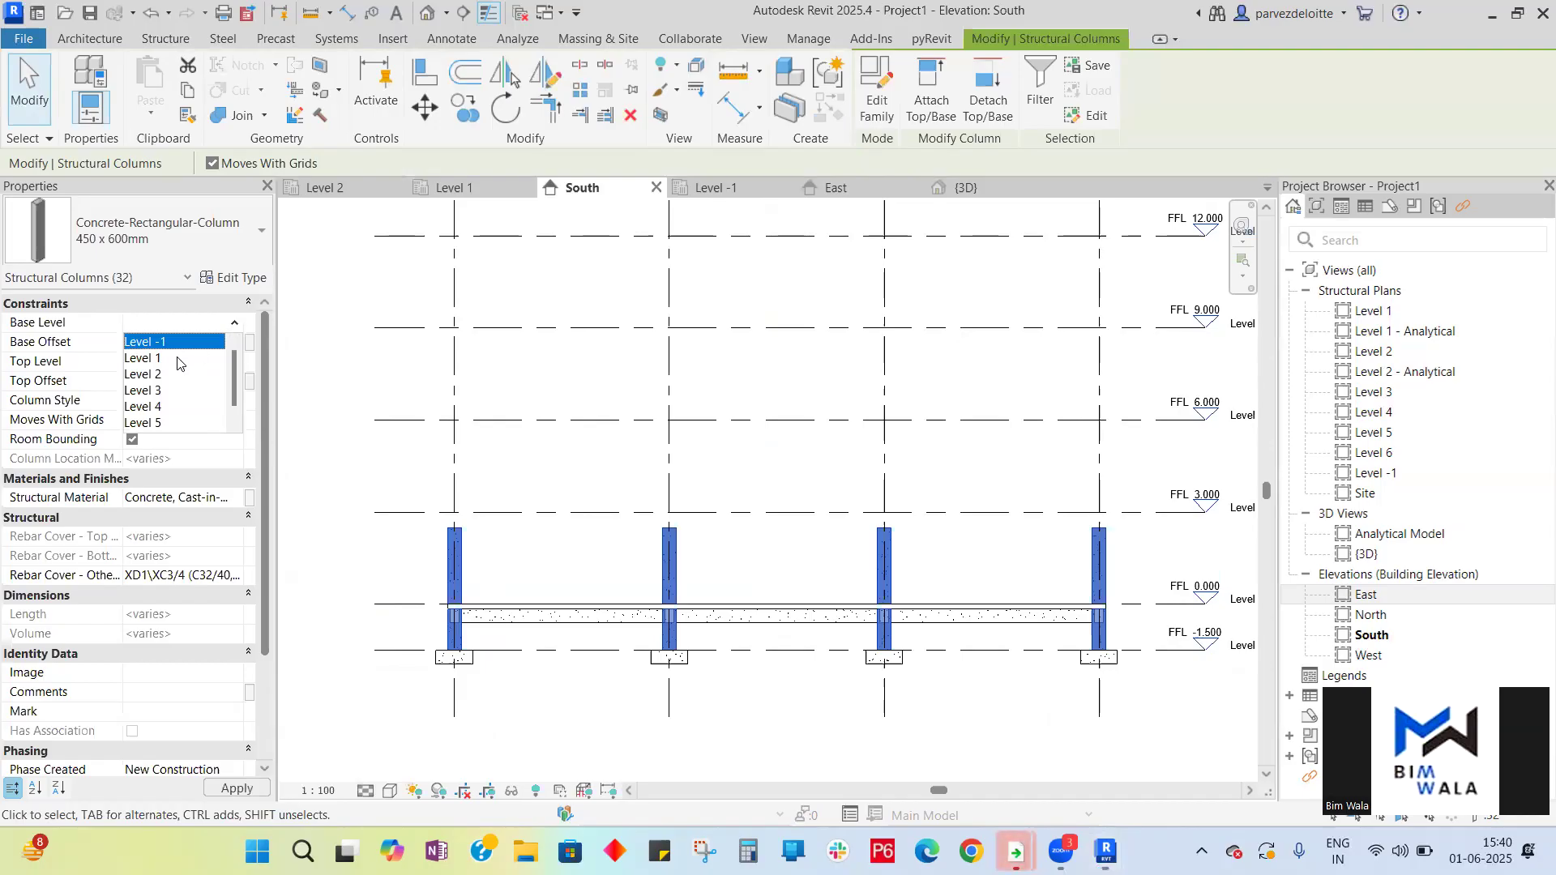
left_click(176, 362)
left_click(89, 360)
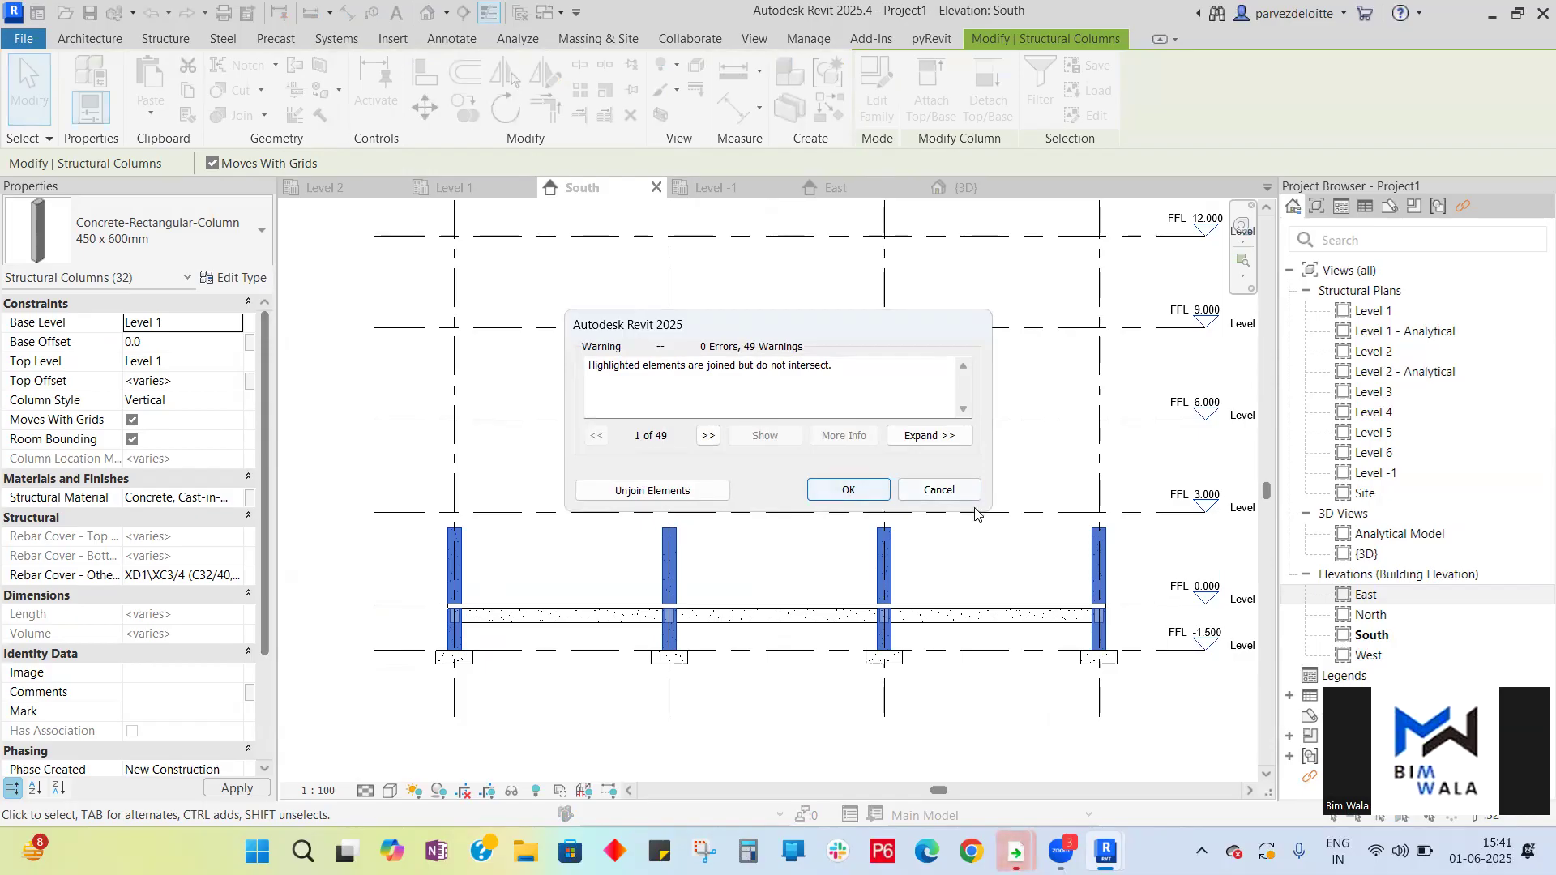
left_click(938, 490)
- Set the selected columns' top level to Level 2, base level to Level 1, and top offset to 0
left_click(211, 361)
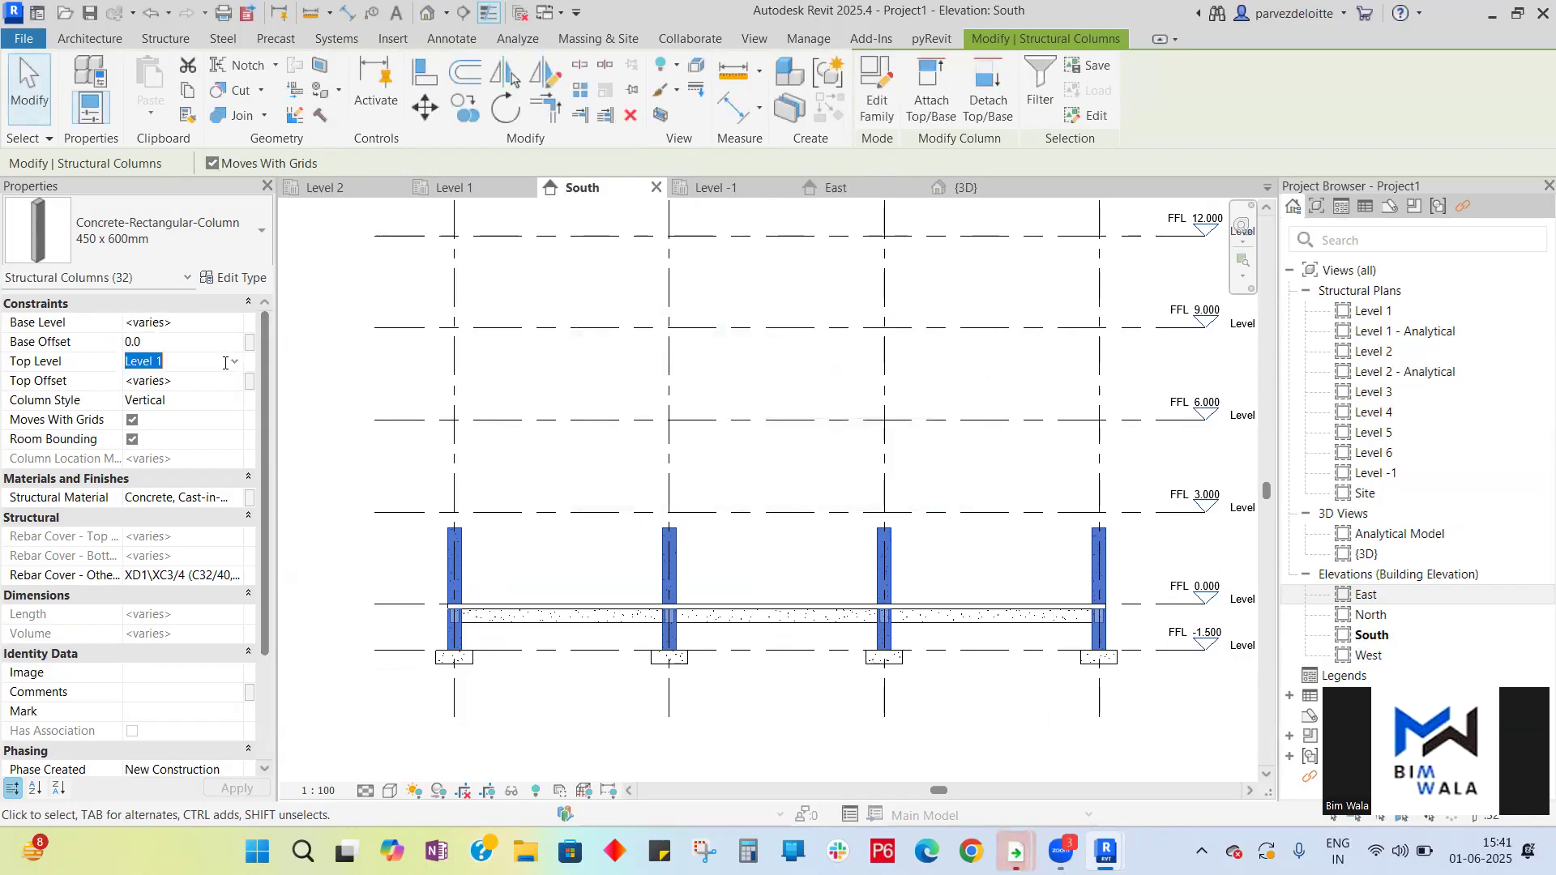
left_click(234, 362)
left_click(161, 413)
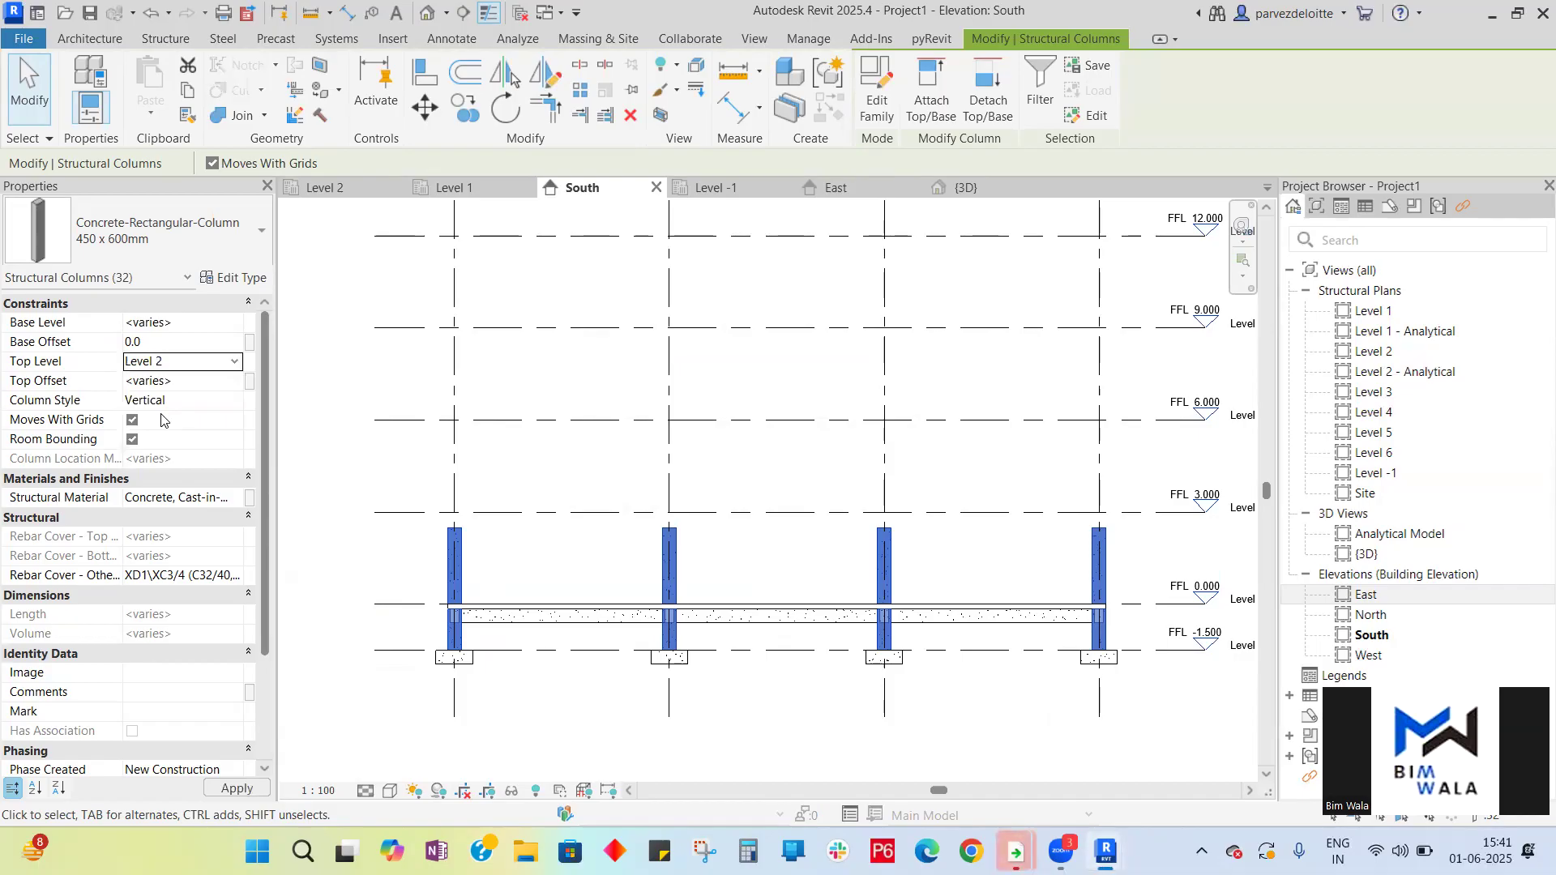
left_click(187, 323)
left_click(234, 322)
left_click(171, 359)
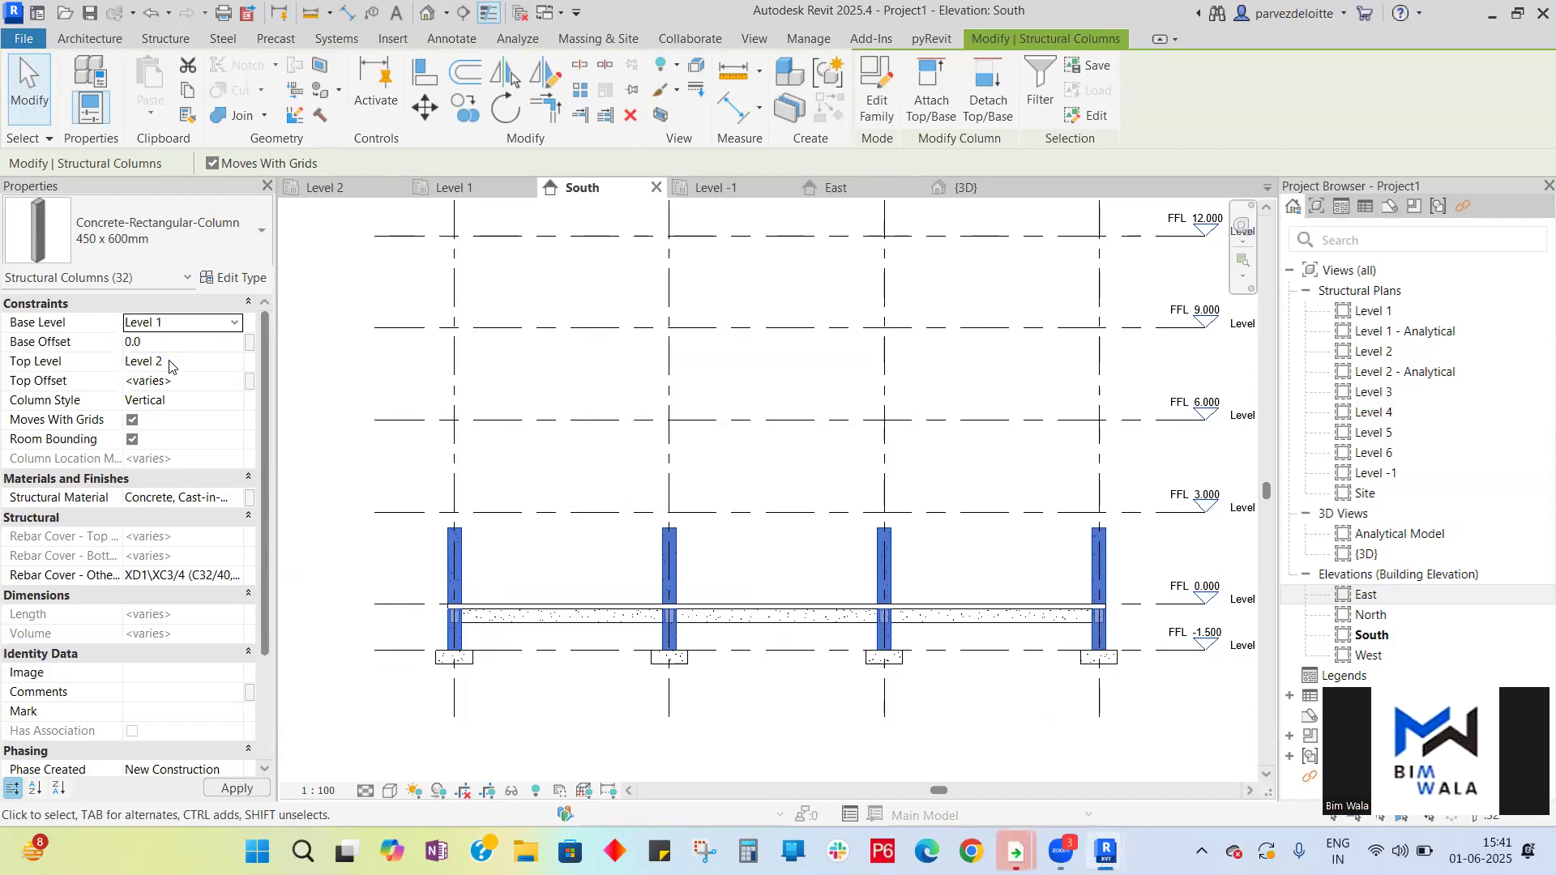
left_click(222, 386)
type("0")
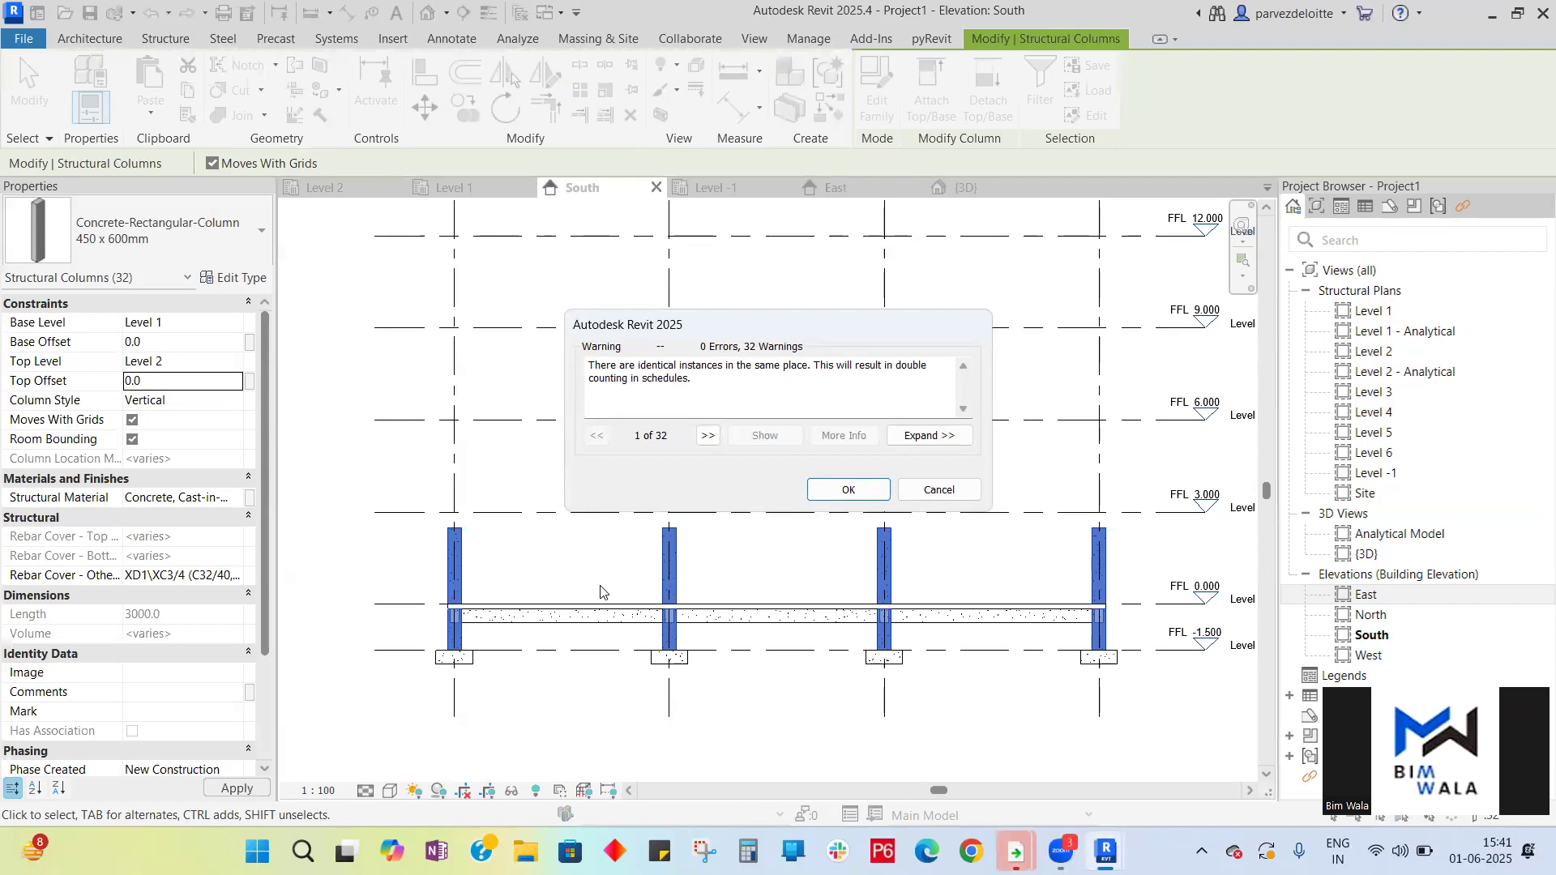
left_click(835, 491)
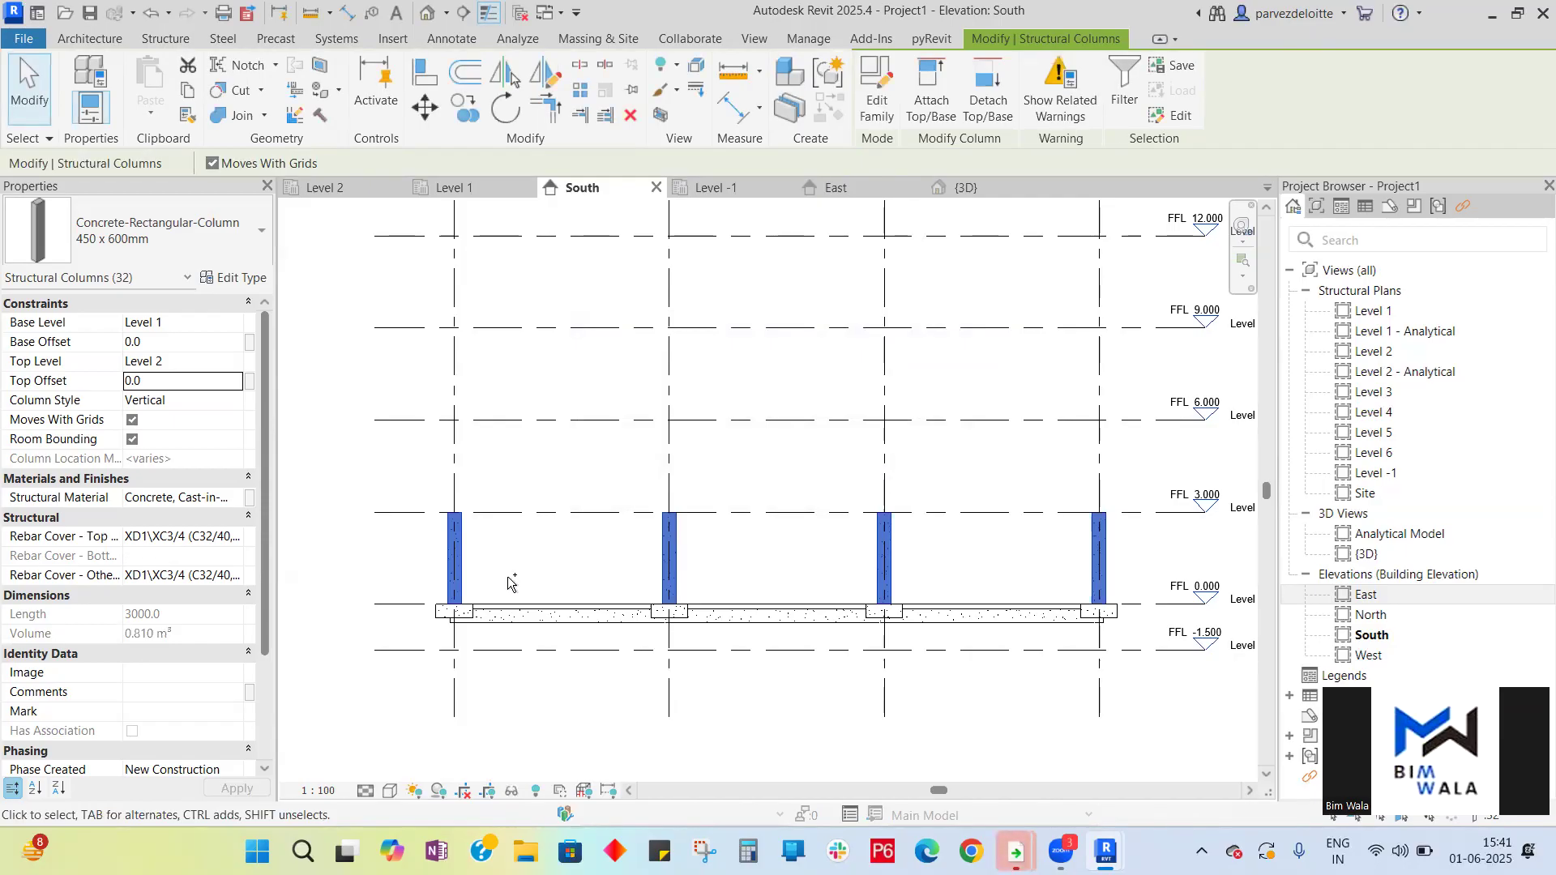
key("Escape")
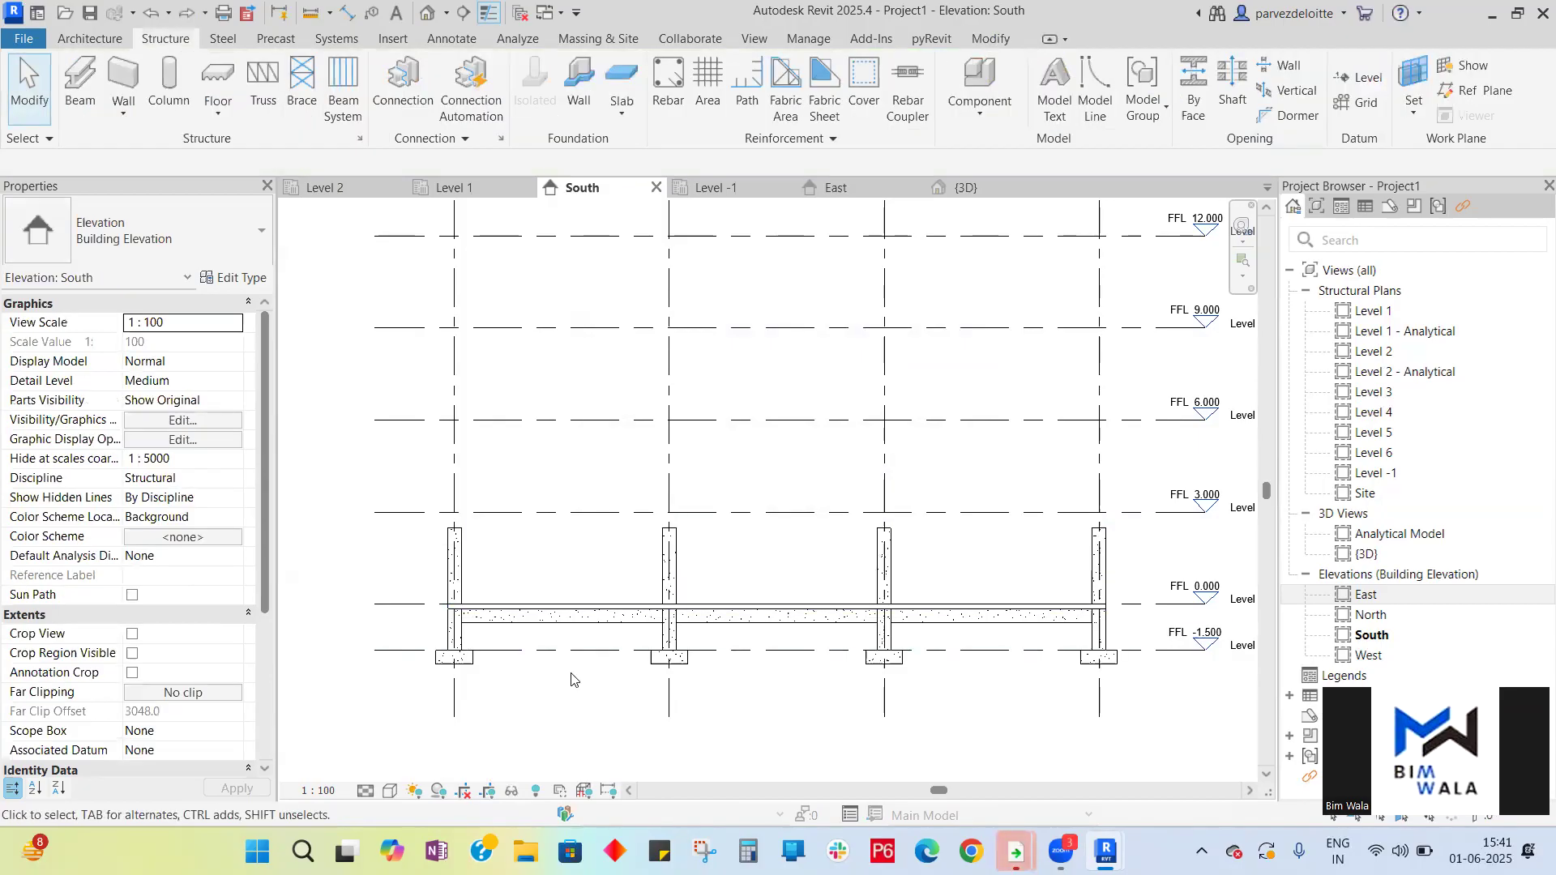
- Select every structural column instance in the project and set their base level to Level 1, top level to Level 2, top offset 0
left_click(1103, 577)
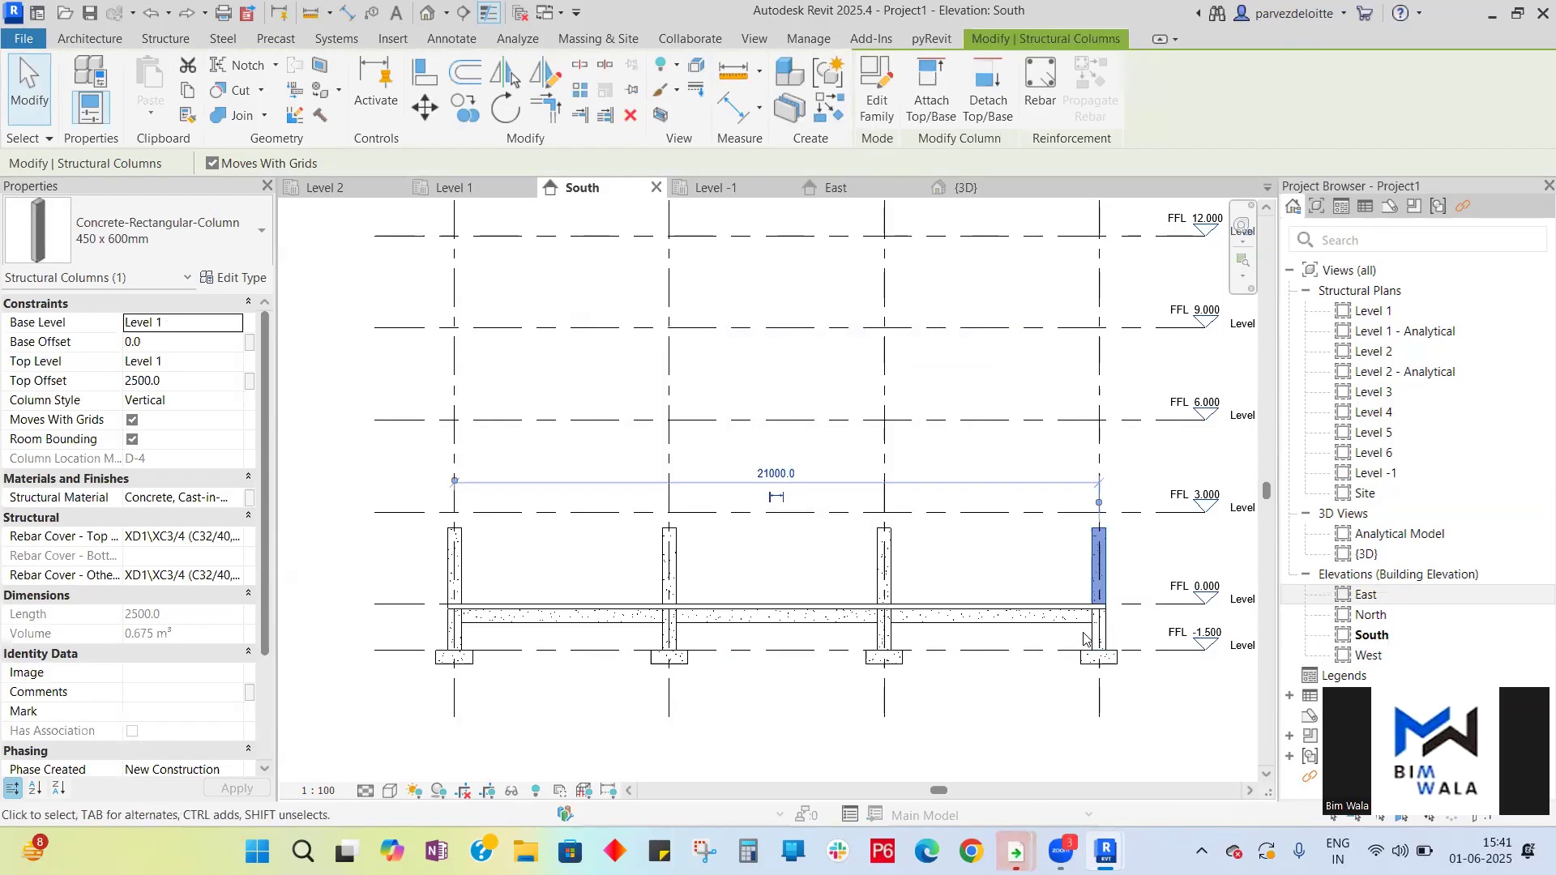
scroll(1124, 571, "up", 3)
scroll(826, 523, "down", 3)
scroll(1014, 561, "up", 4)
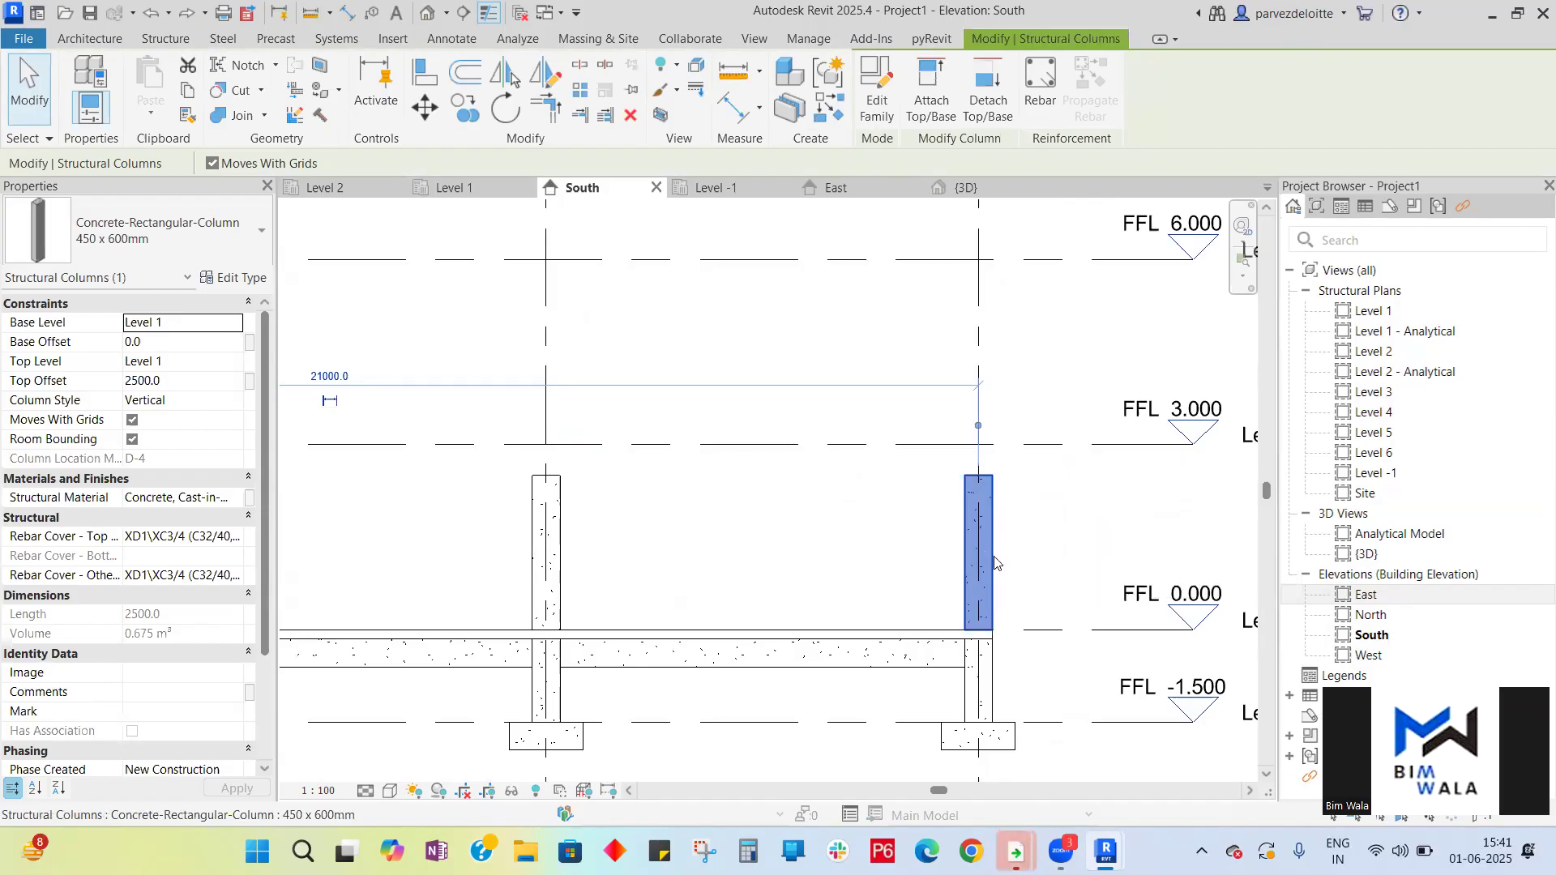
right_click(991, 554)
mouse_move(1123, 270)
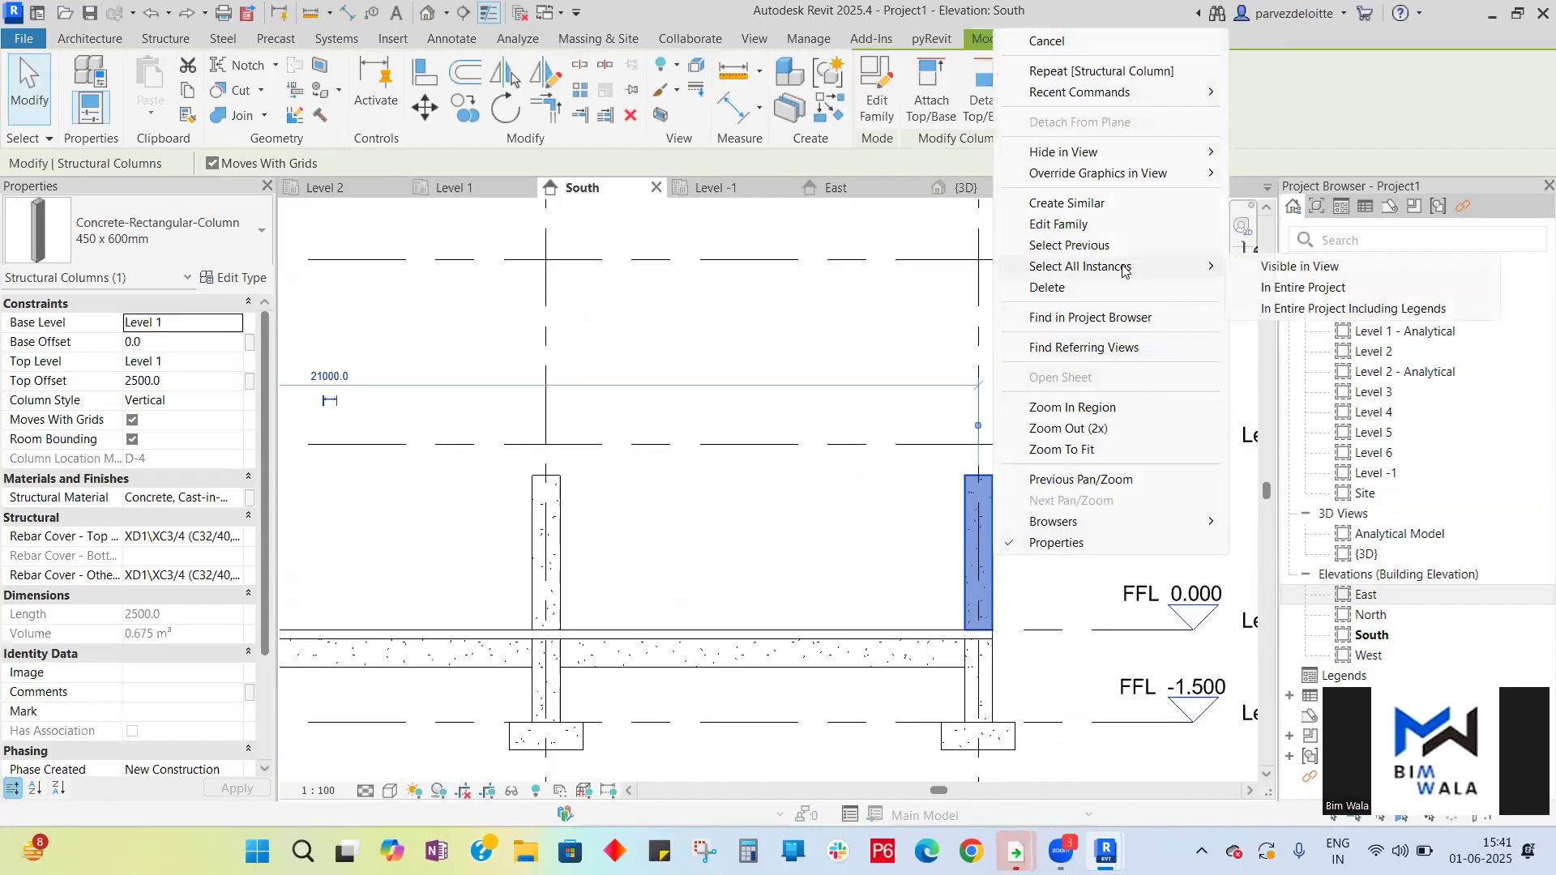
left_click(1312, 289)
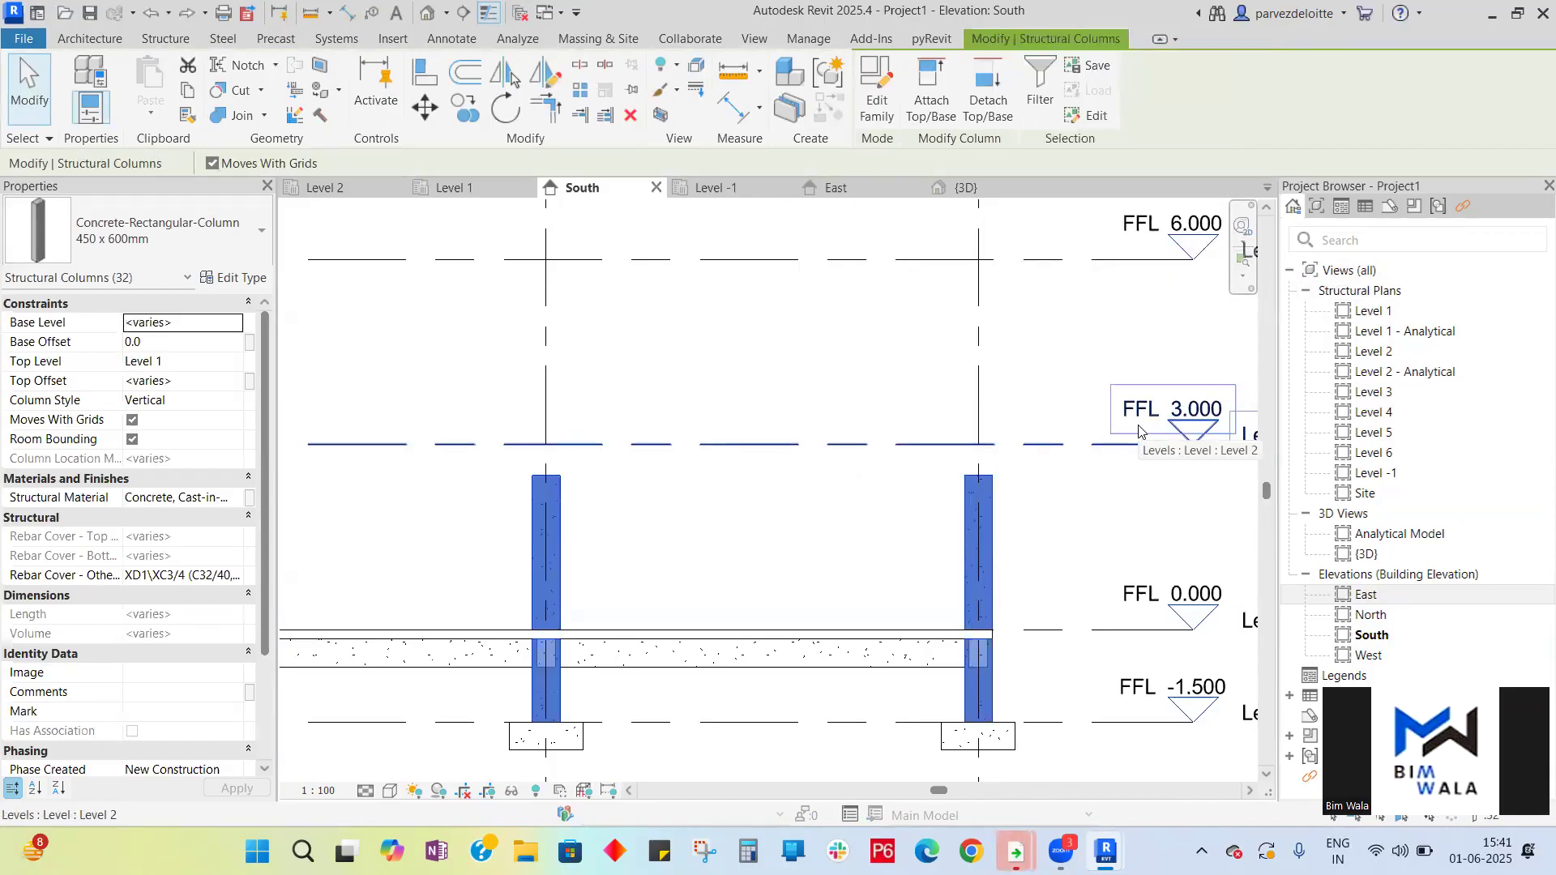
scroll(1139, 431, "down", 2)
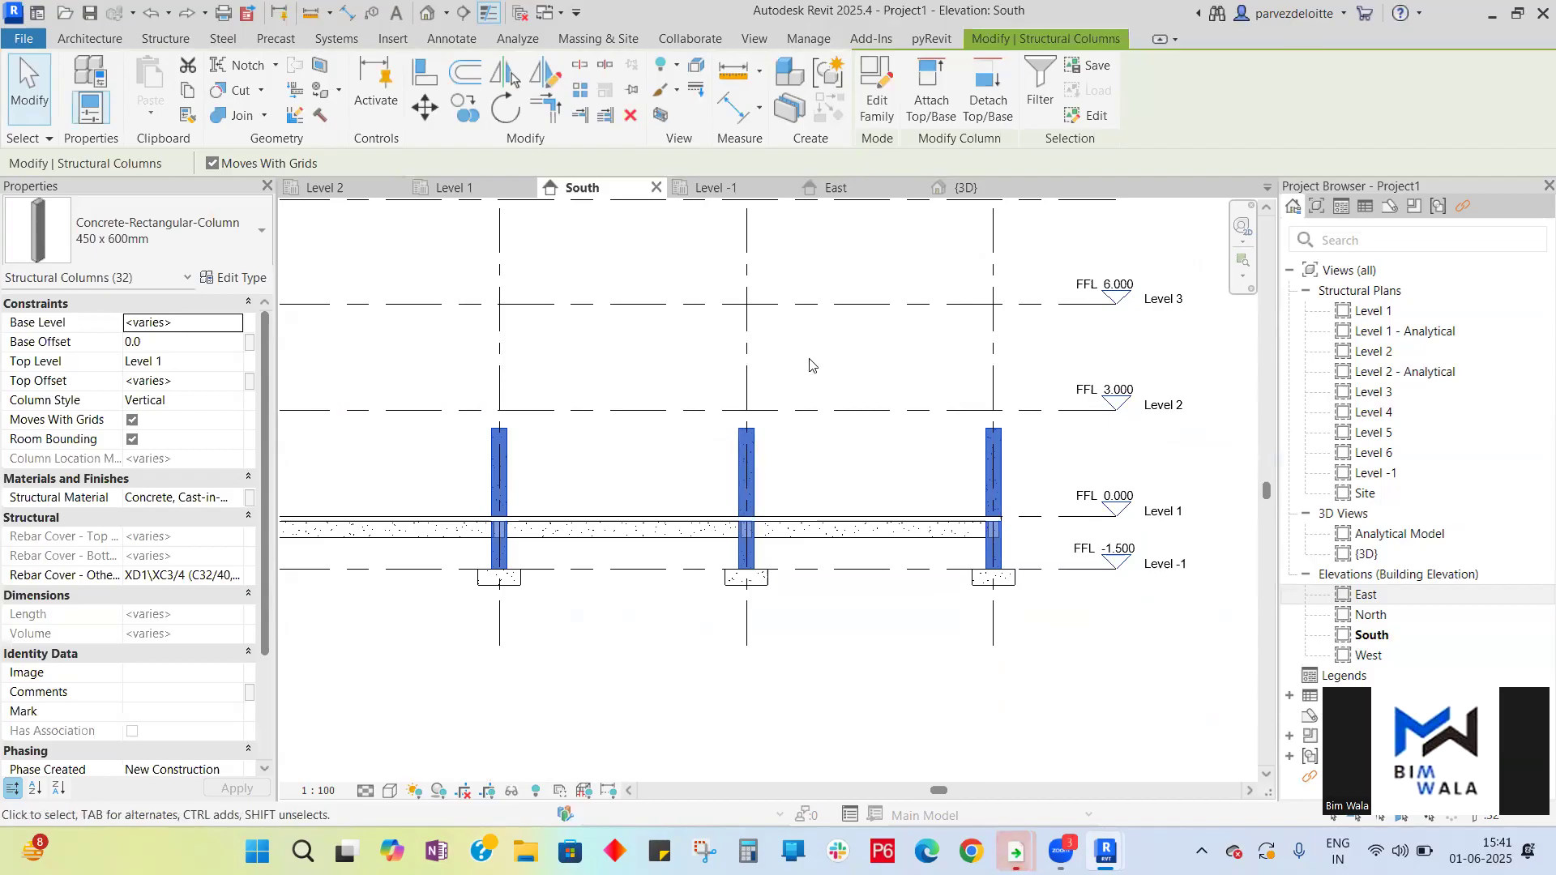
left_click(226, 324)
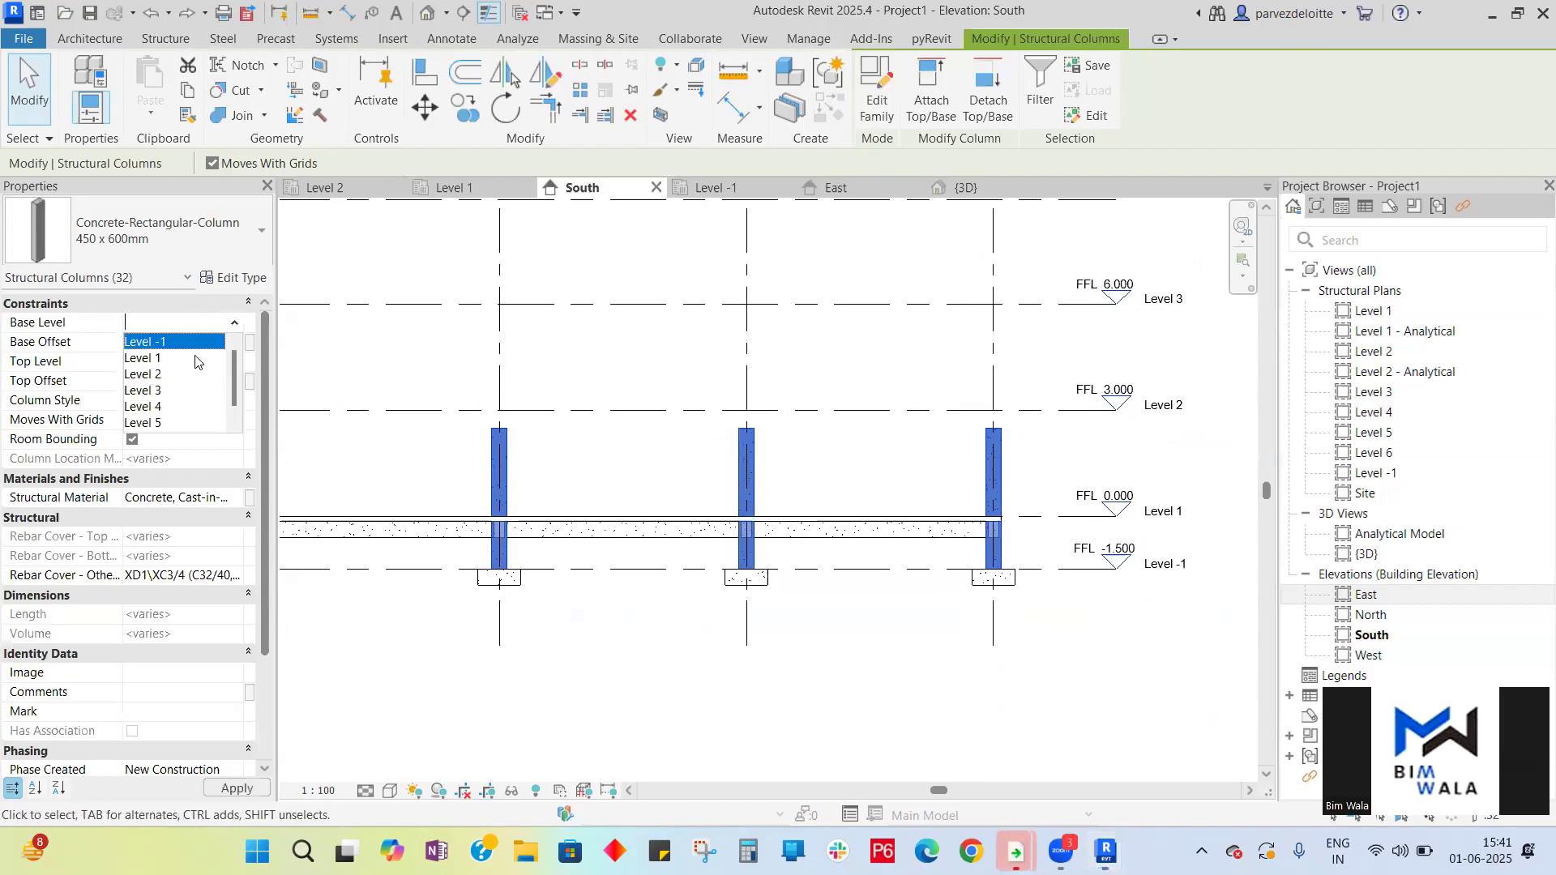
left_click(159, 359)
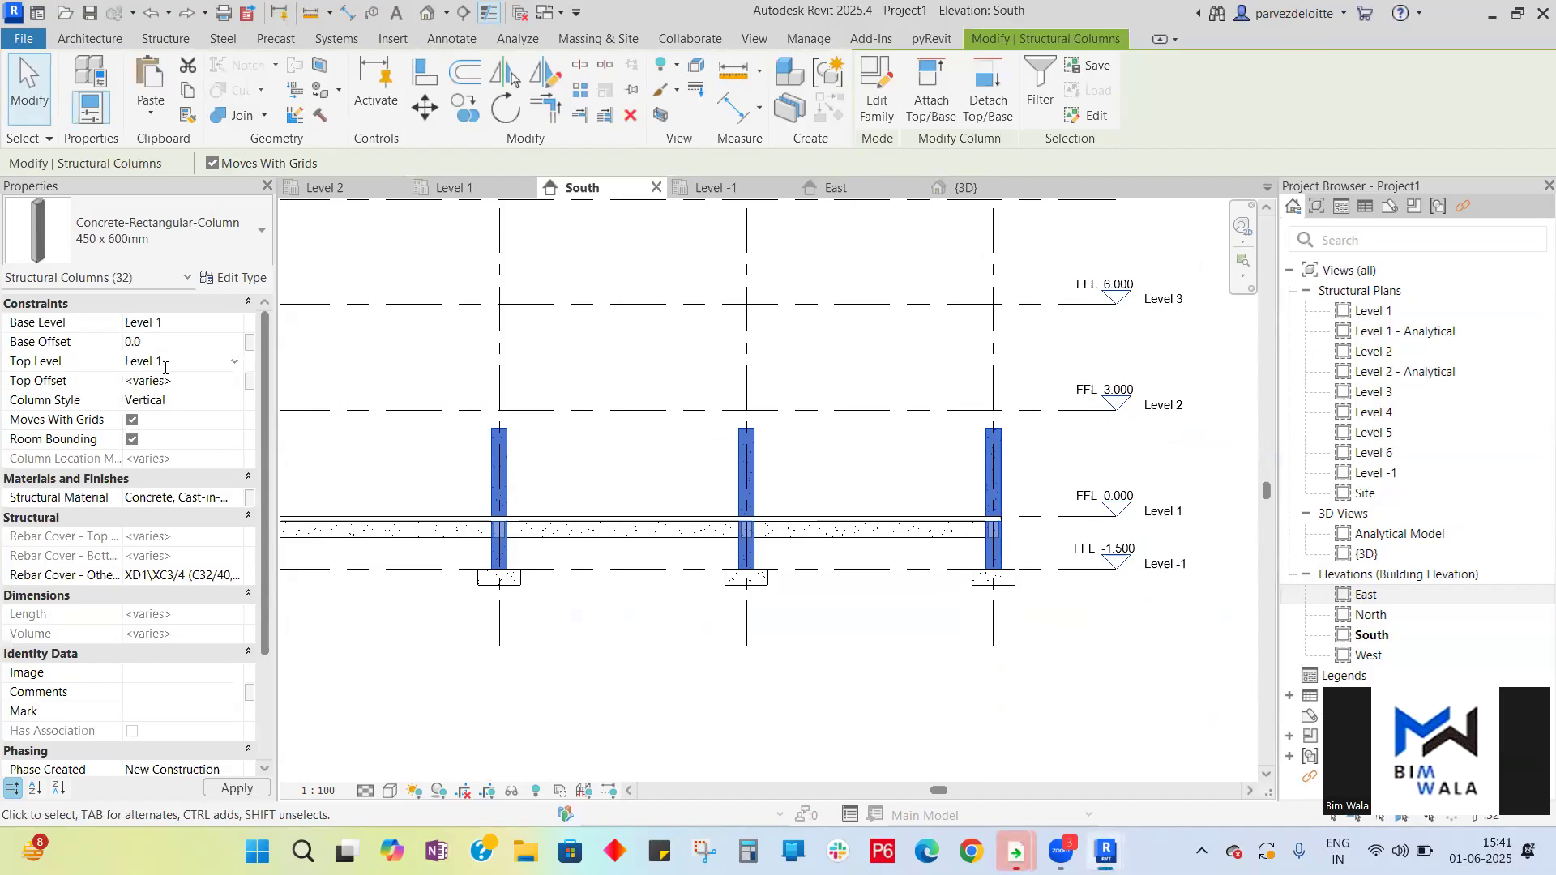
left_click(232, 363)
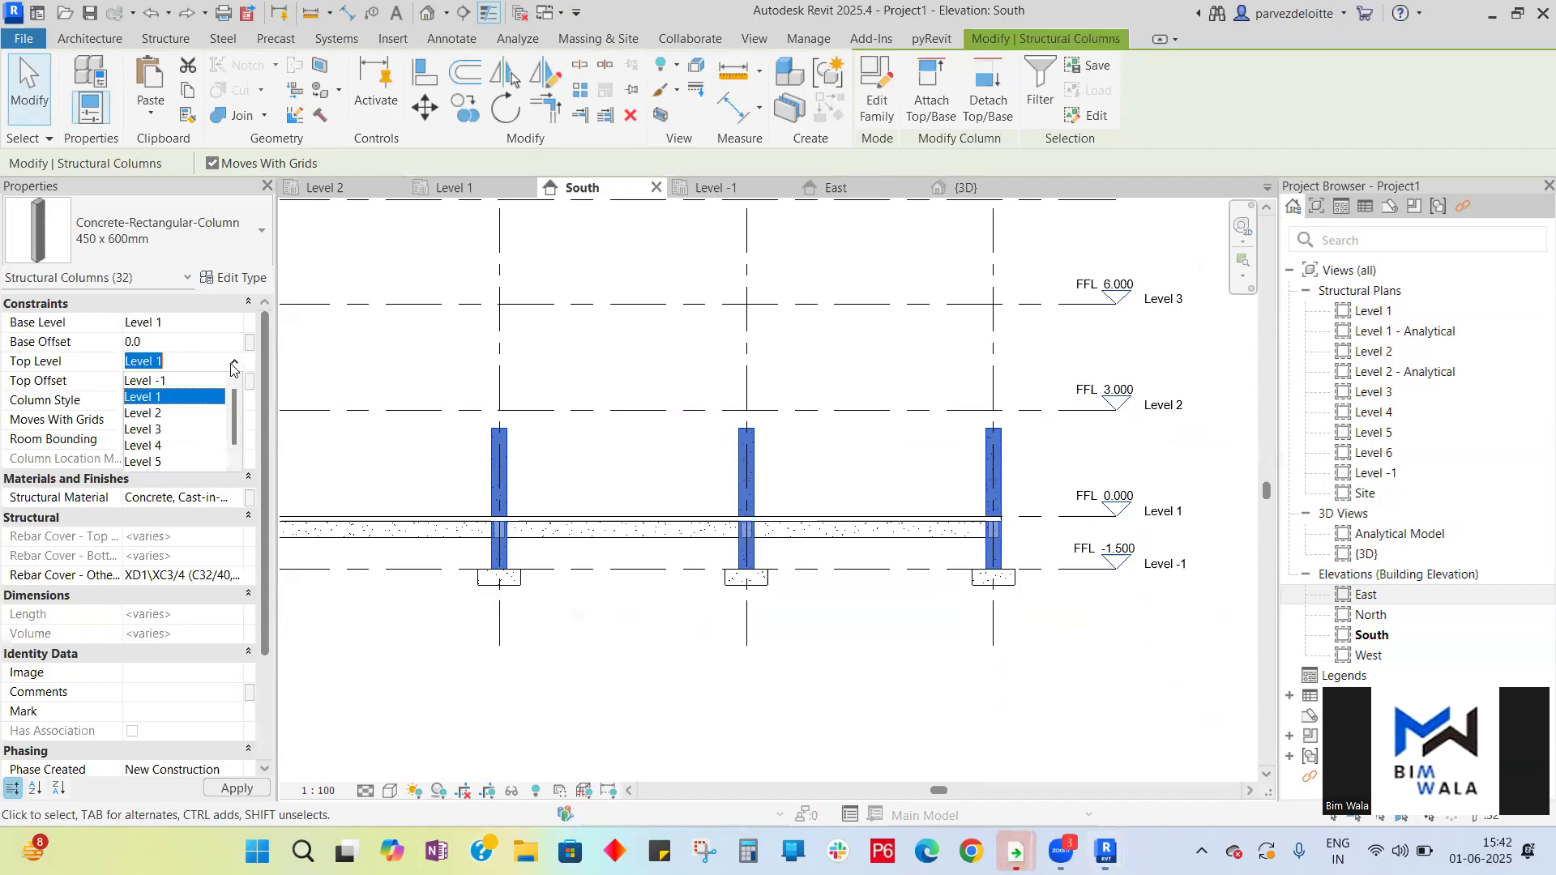
left_click(146, 413)
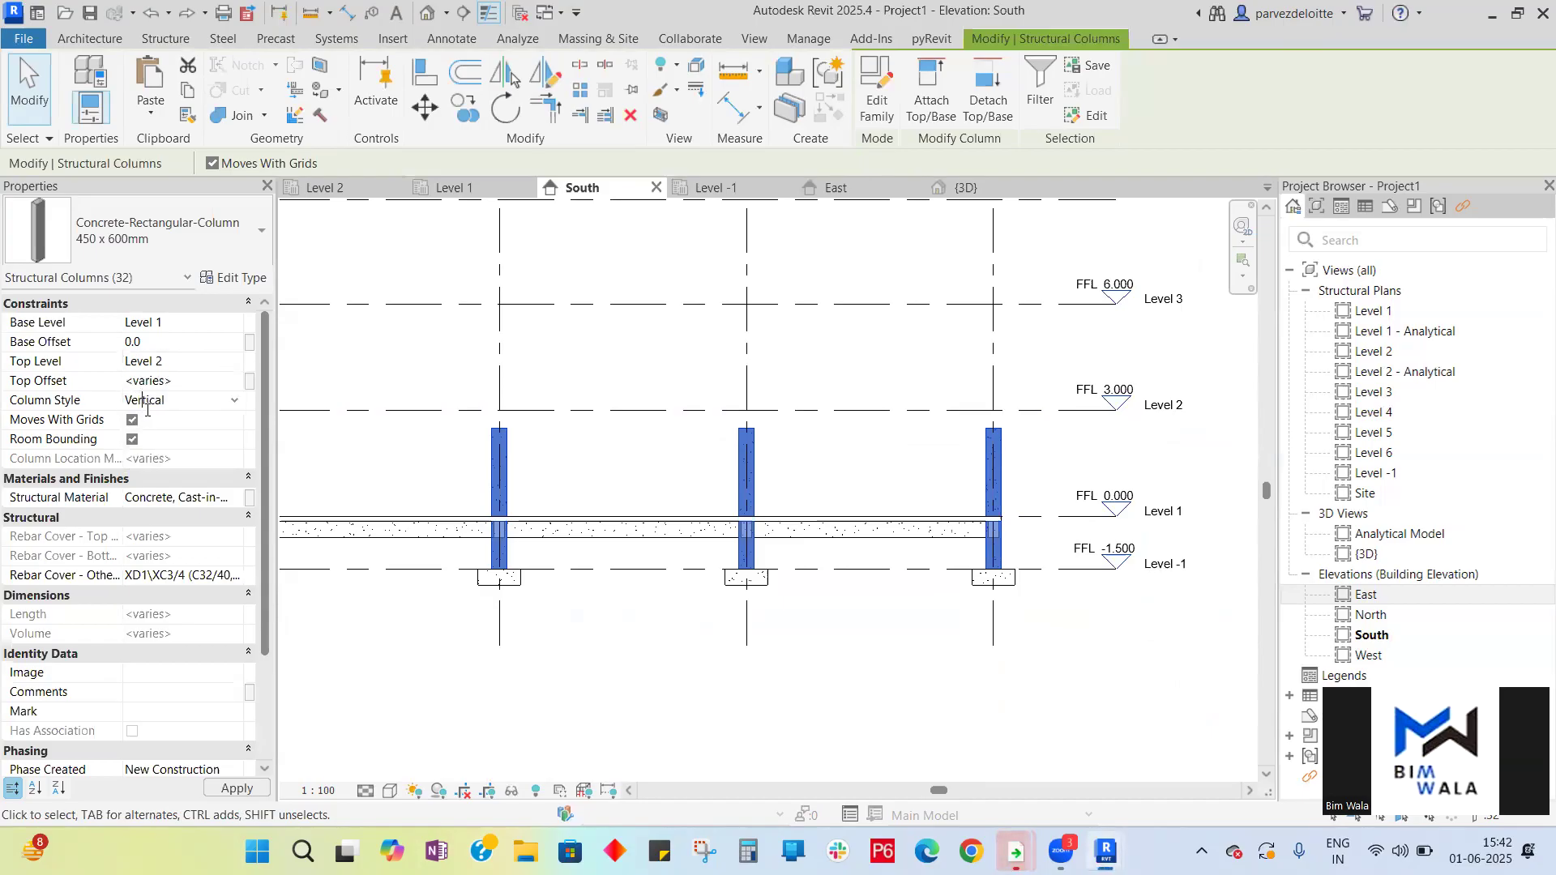
left_click(223, 382)
type("0")
key("Return")
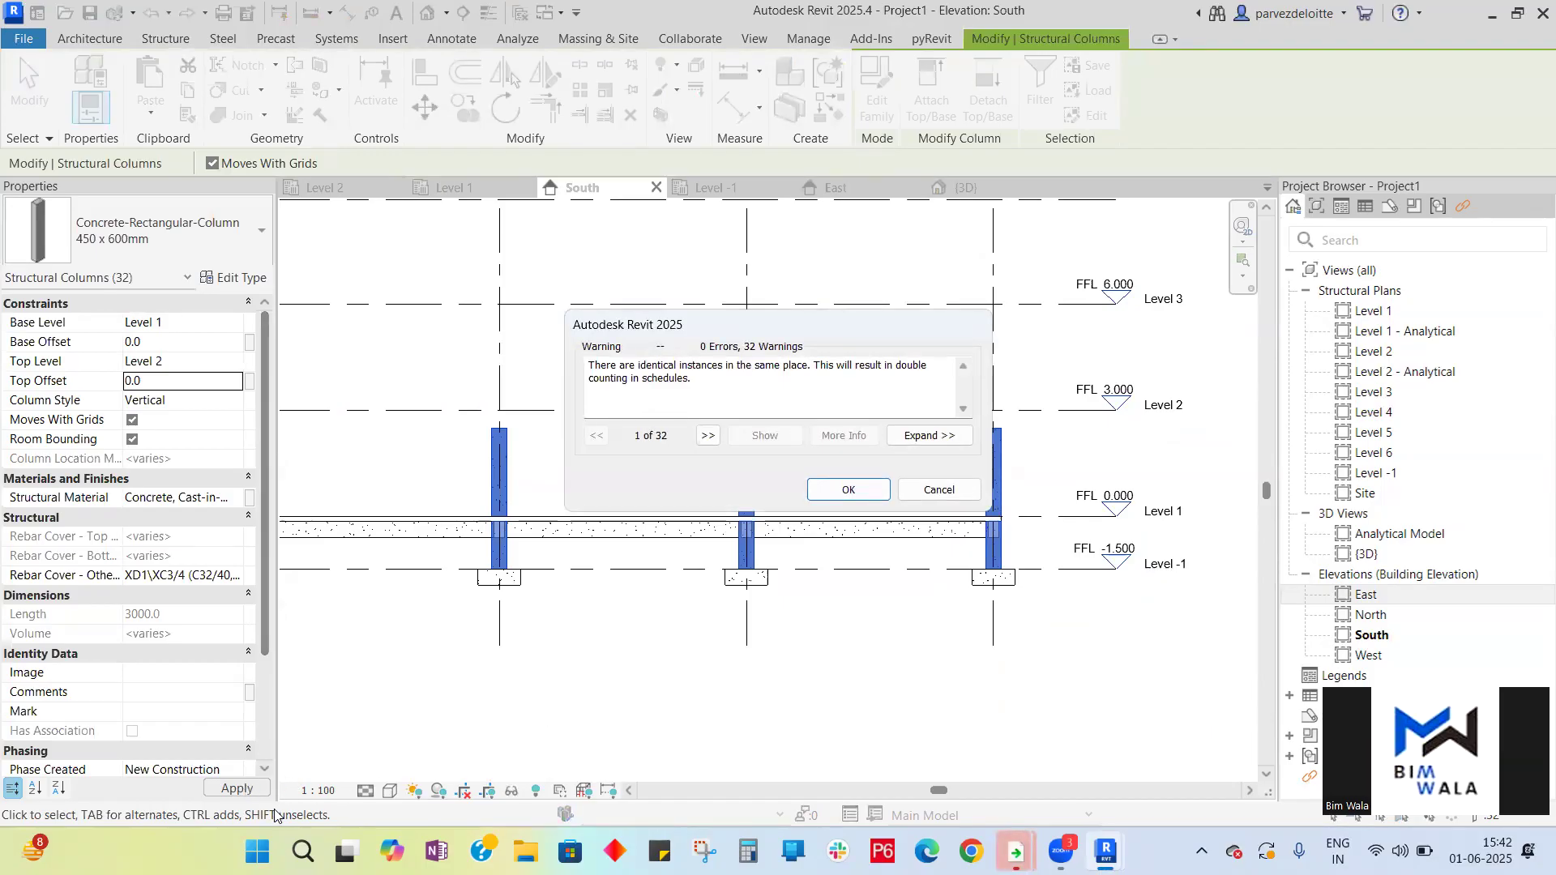
left_click(846, 488)
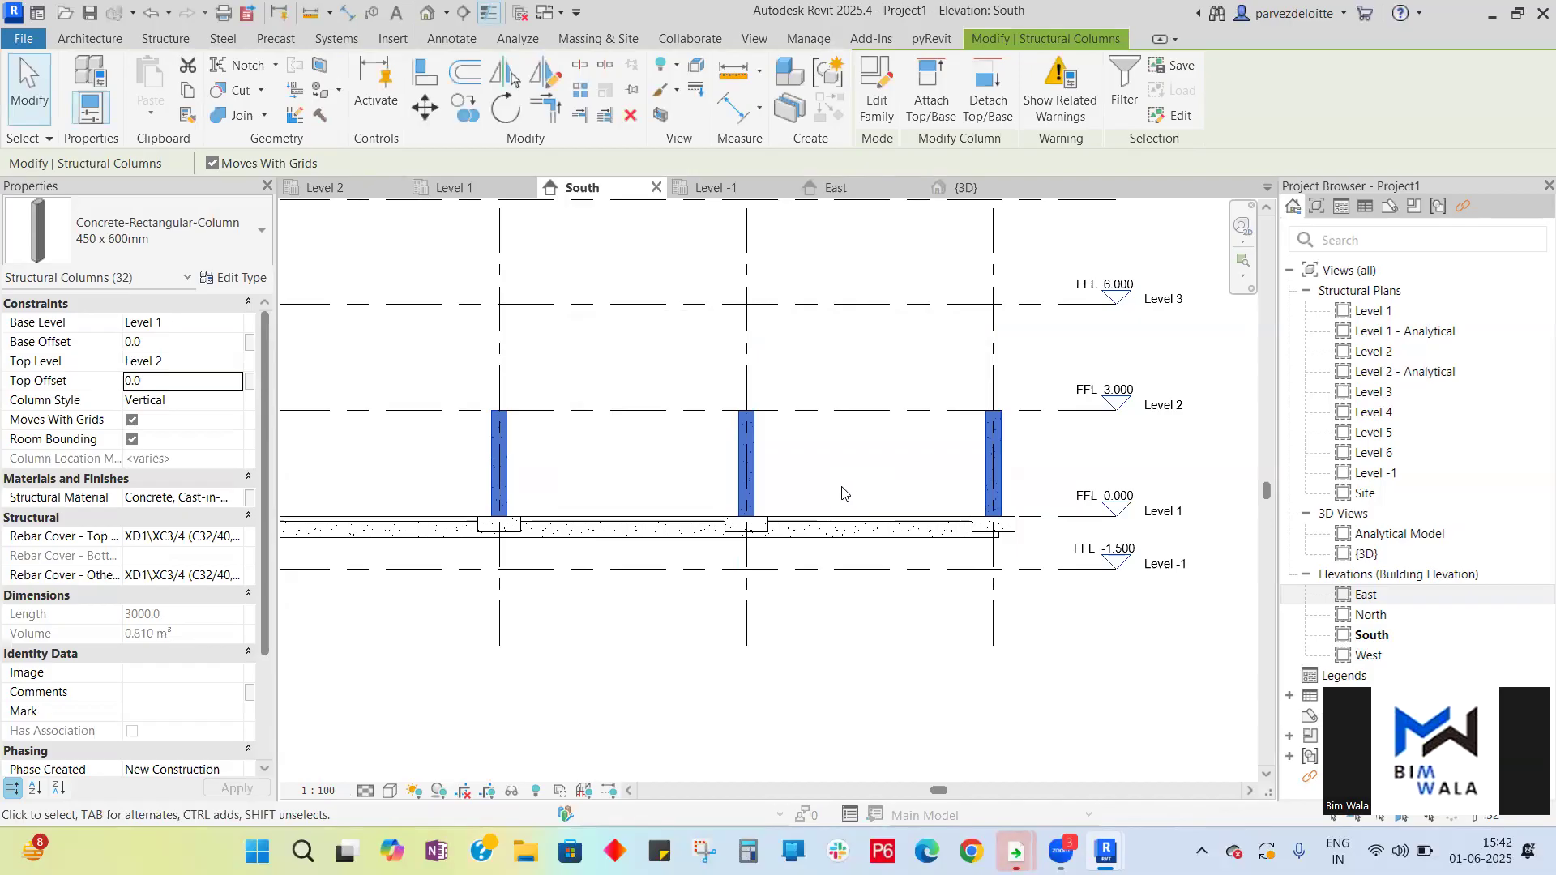
- Select the column at grid D-4 and set its top level to Level 2 with a top offset of 0
left_click(842, 495)
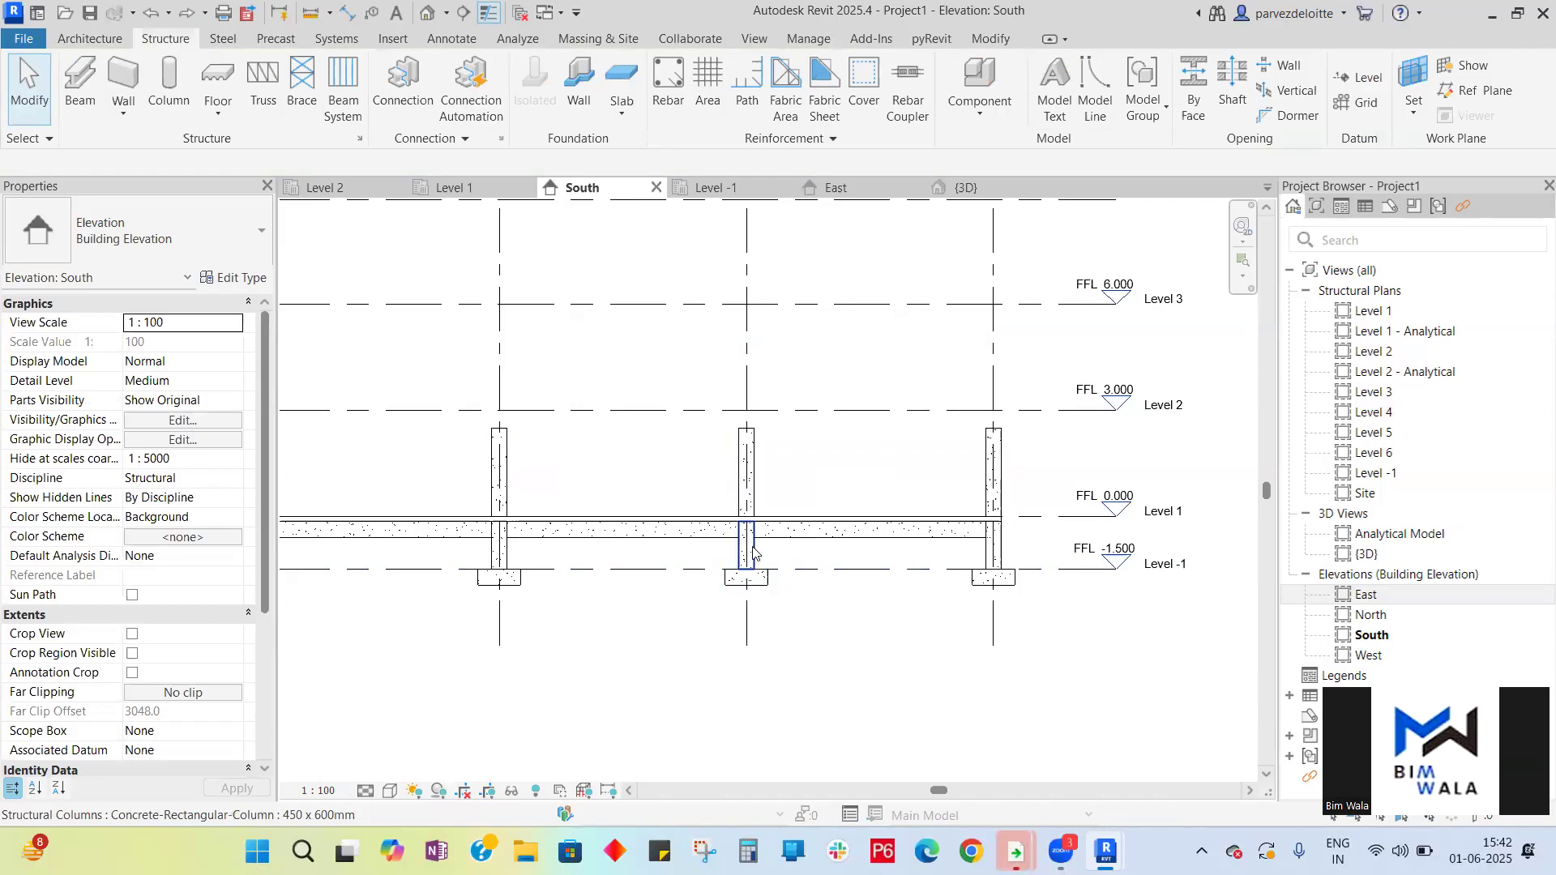
left_click(993, 486)
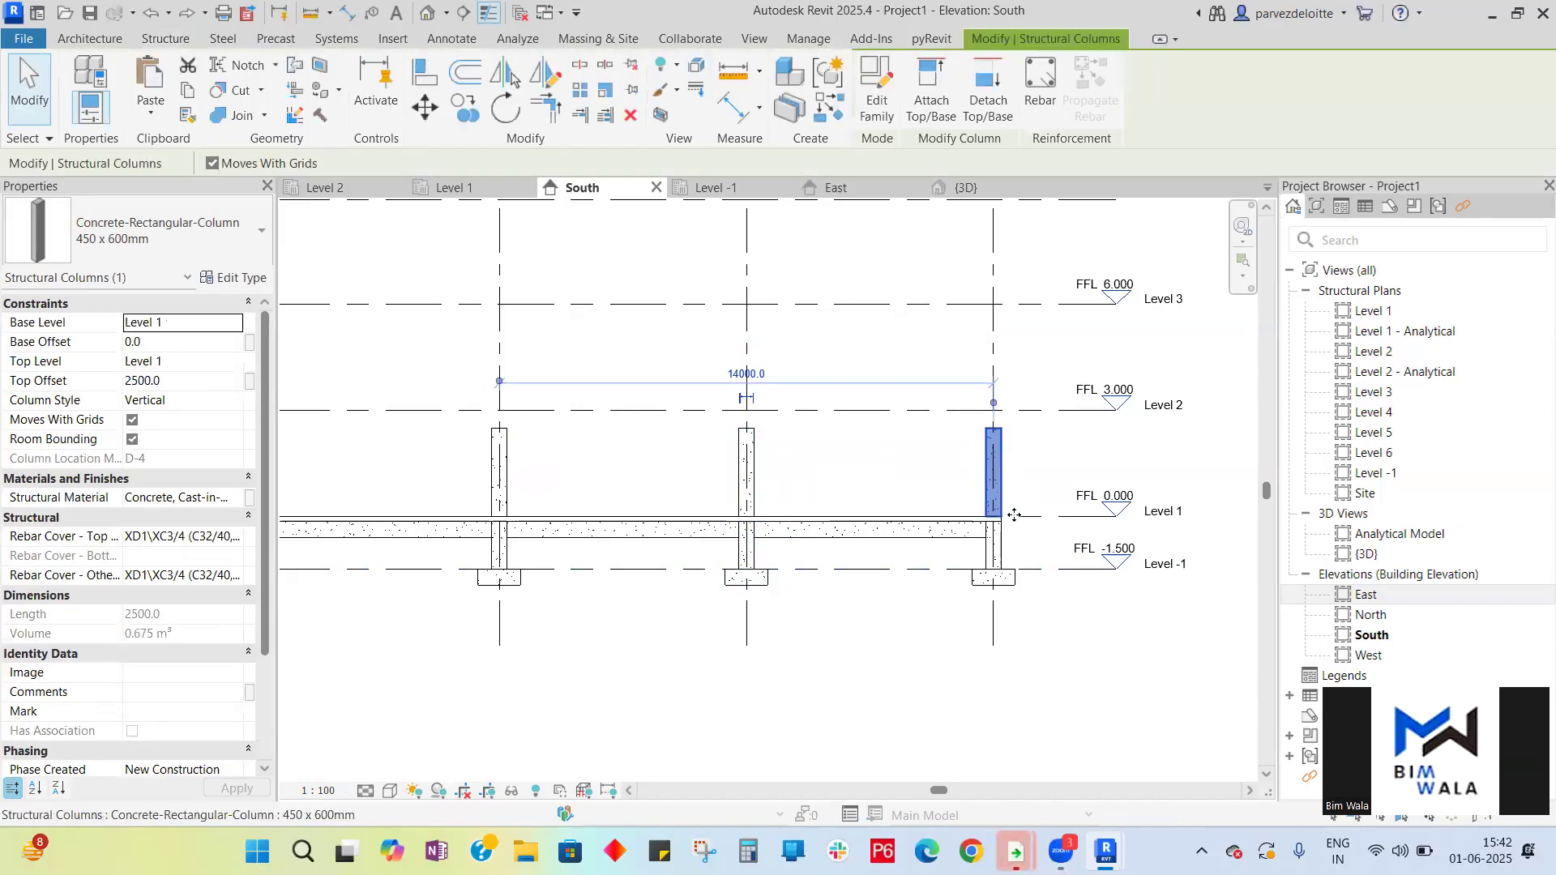
left_click(227, 364)
left_click(234, 362)
left_click(175, 414)
left_click(195, 381)
type("0")
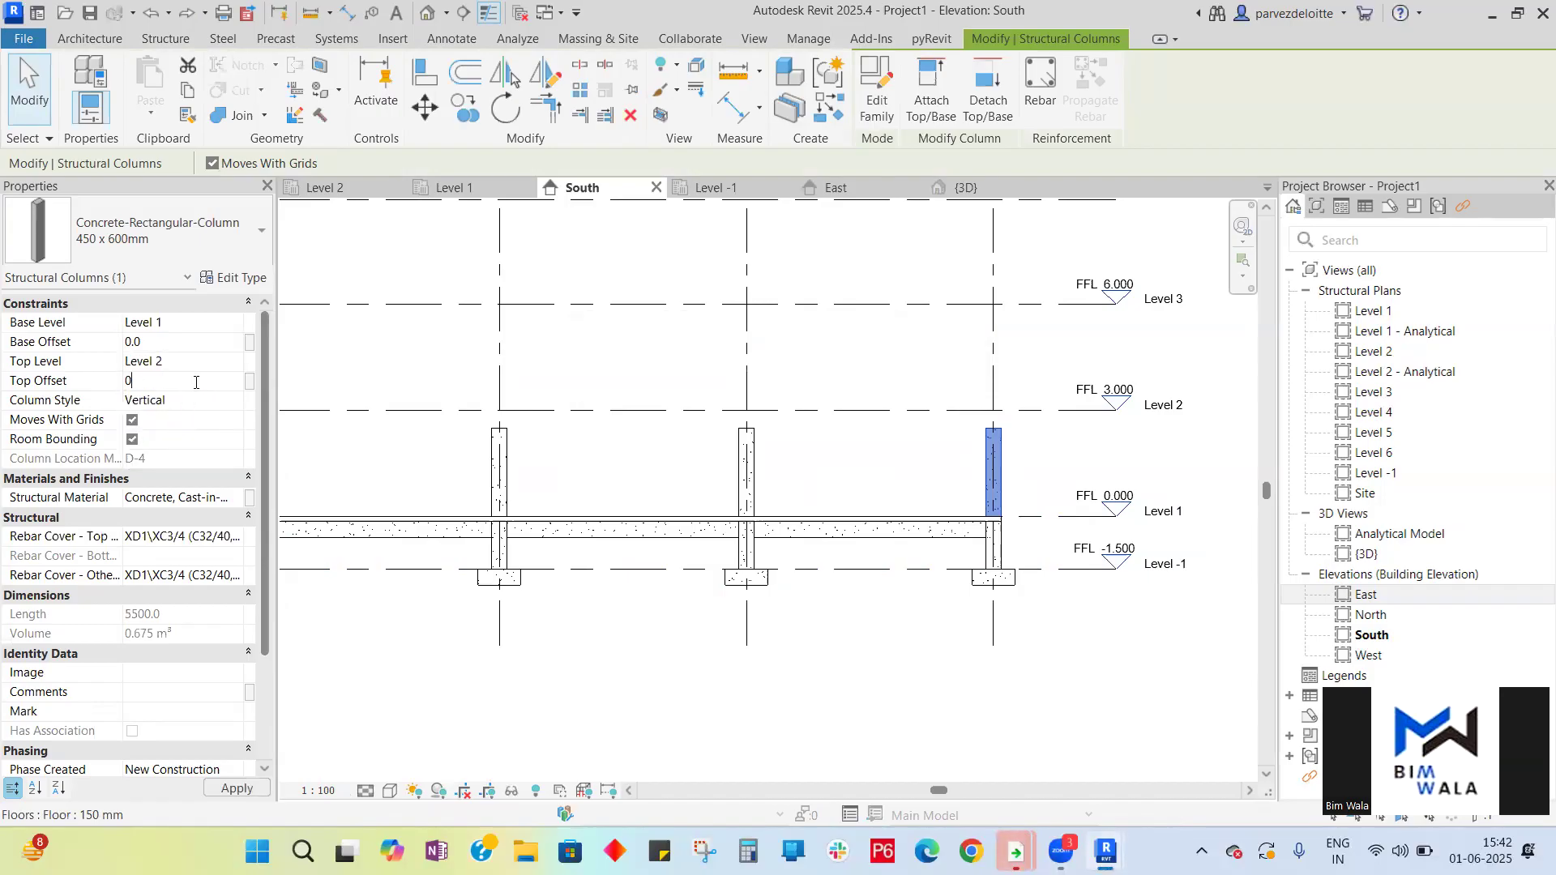
key("Return")
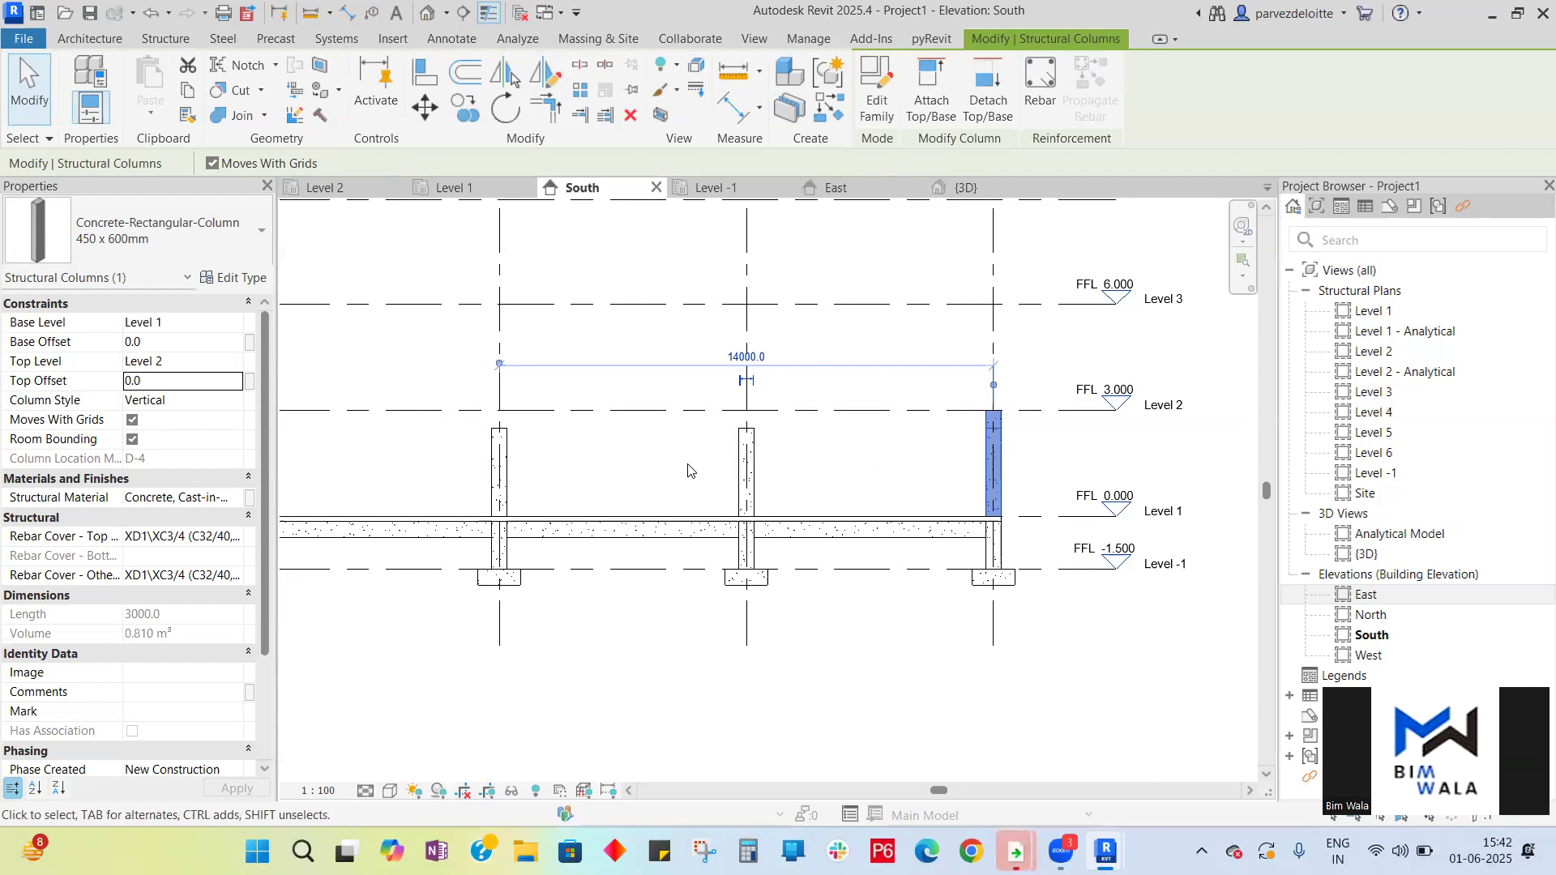
right_click(999, 465)
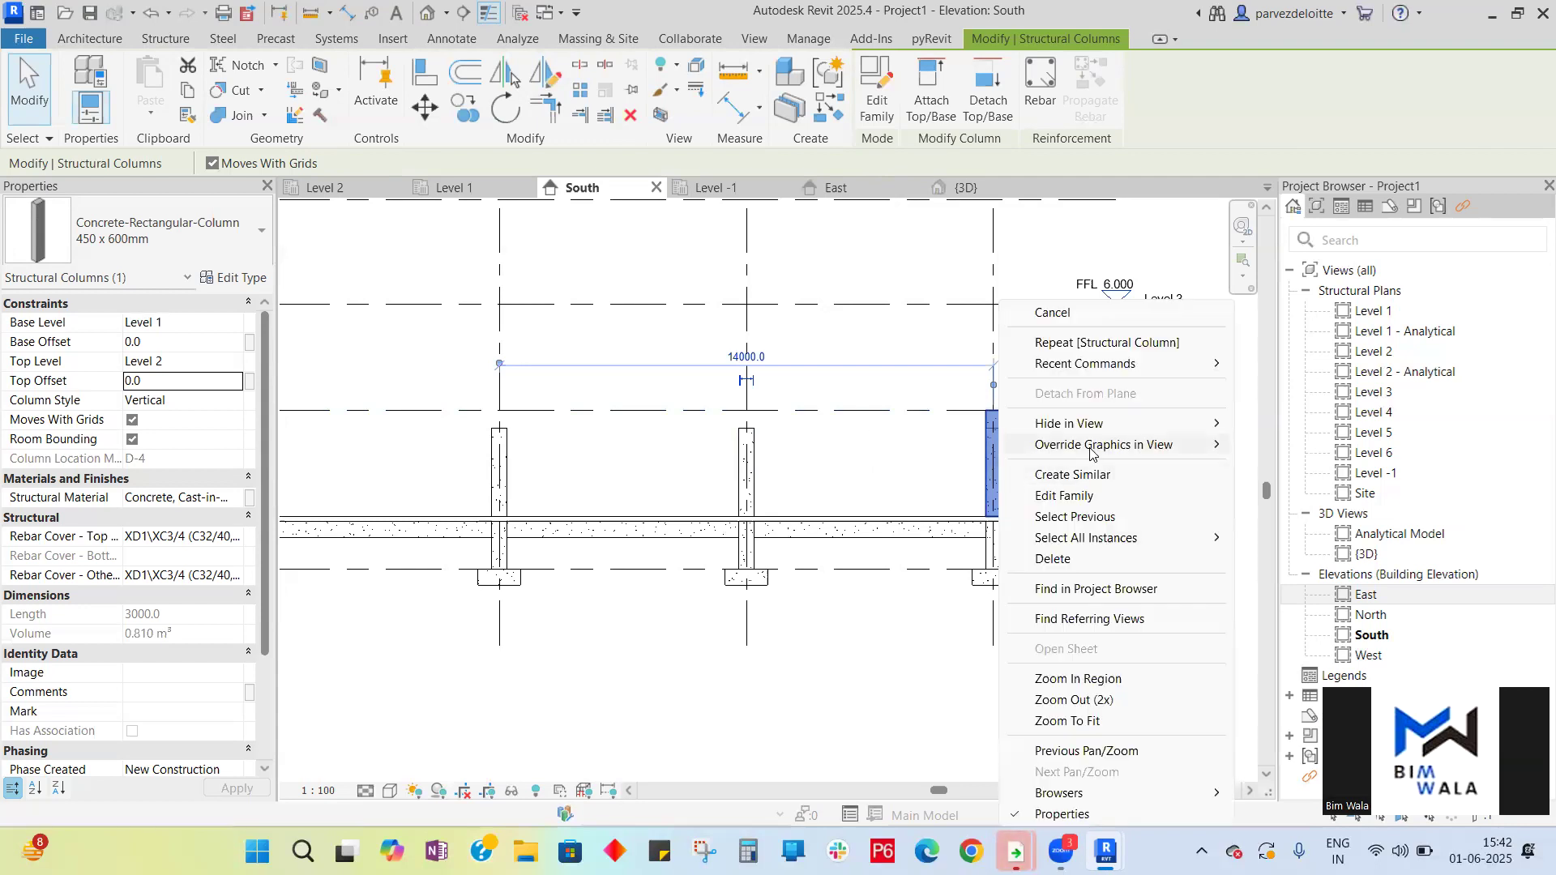
mouse_move(1121, 543)
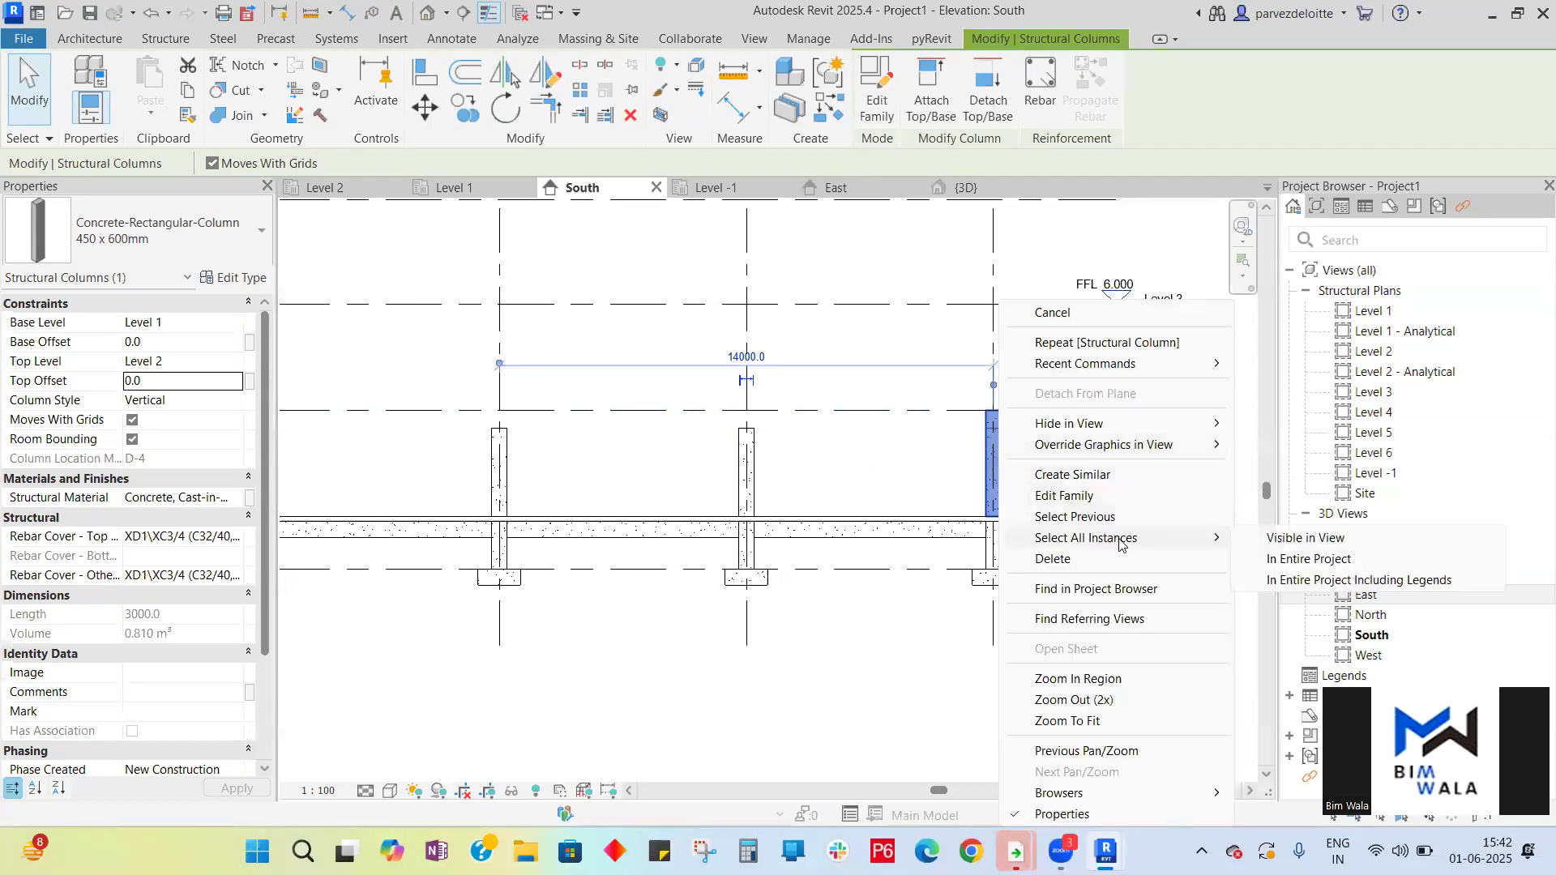
left_click(1289, 559)
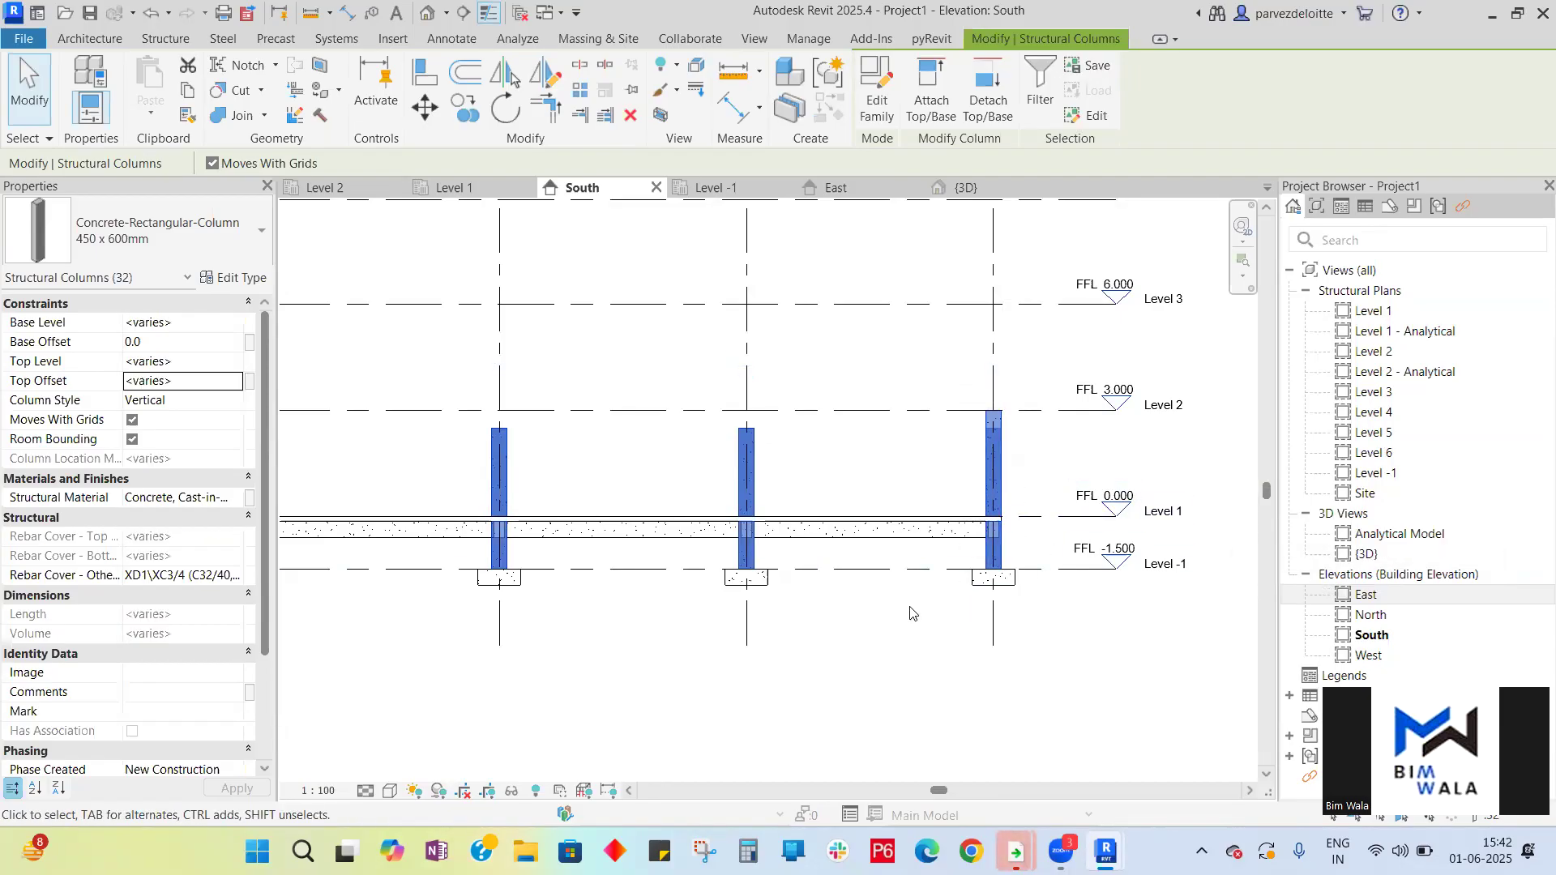
left_click(894, 677)
scroll(895, 679, "down", 2)
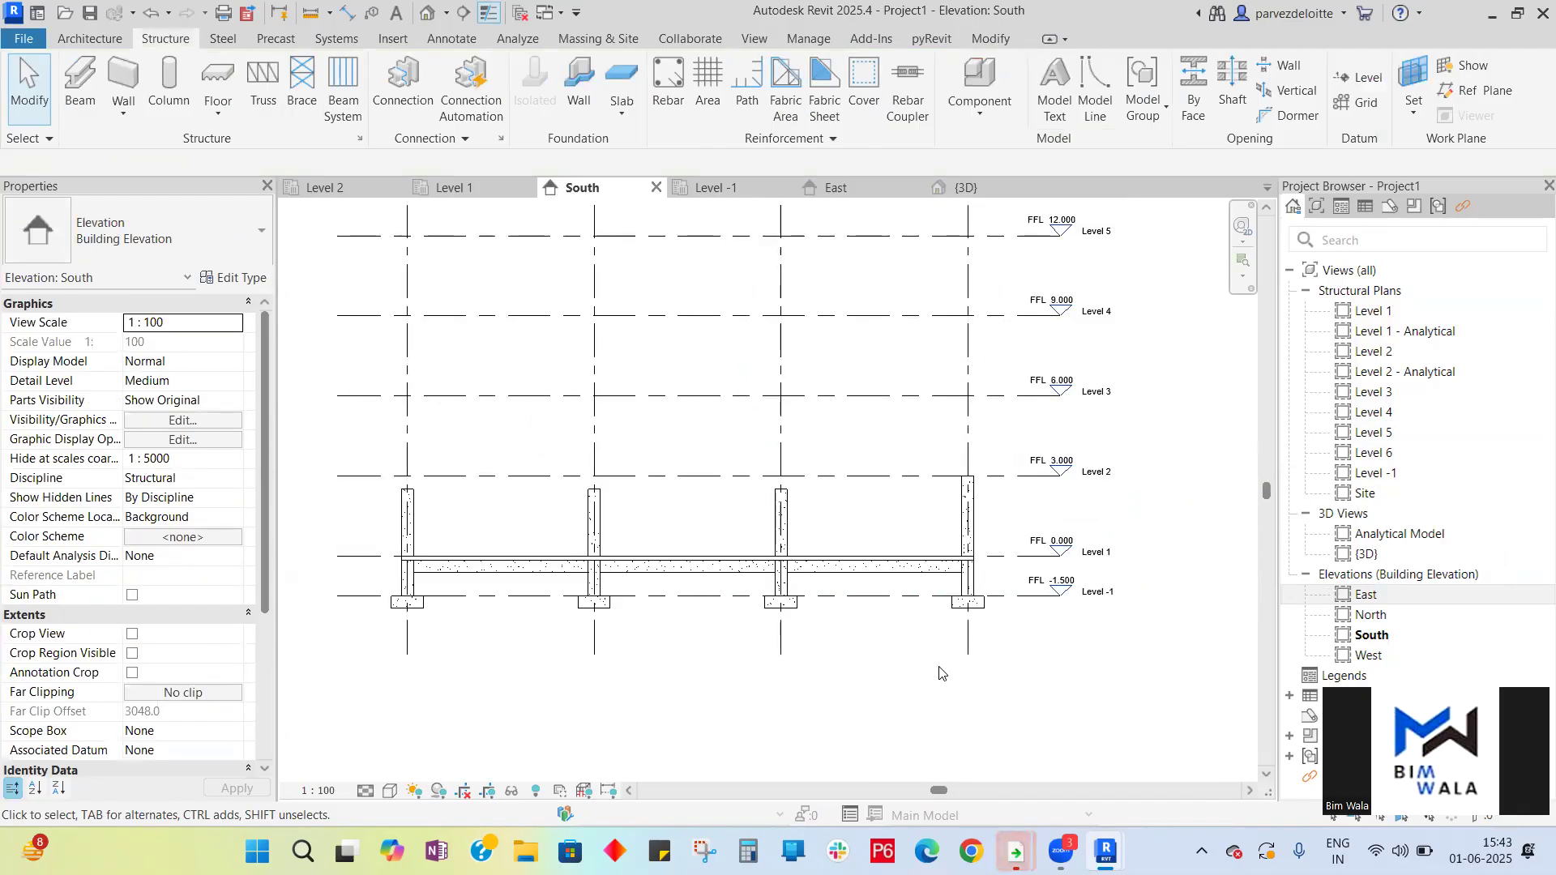
scroll(1098, 522, "down", 1)
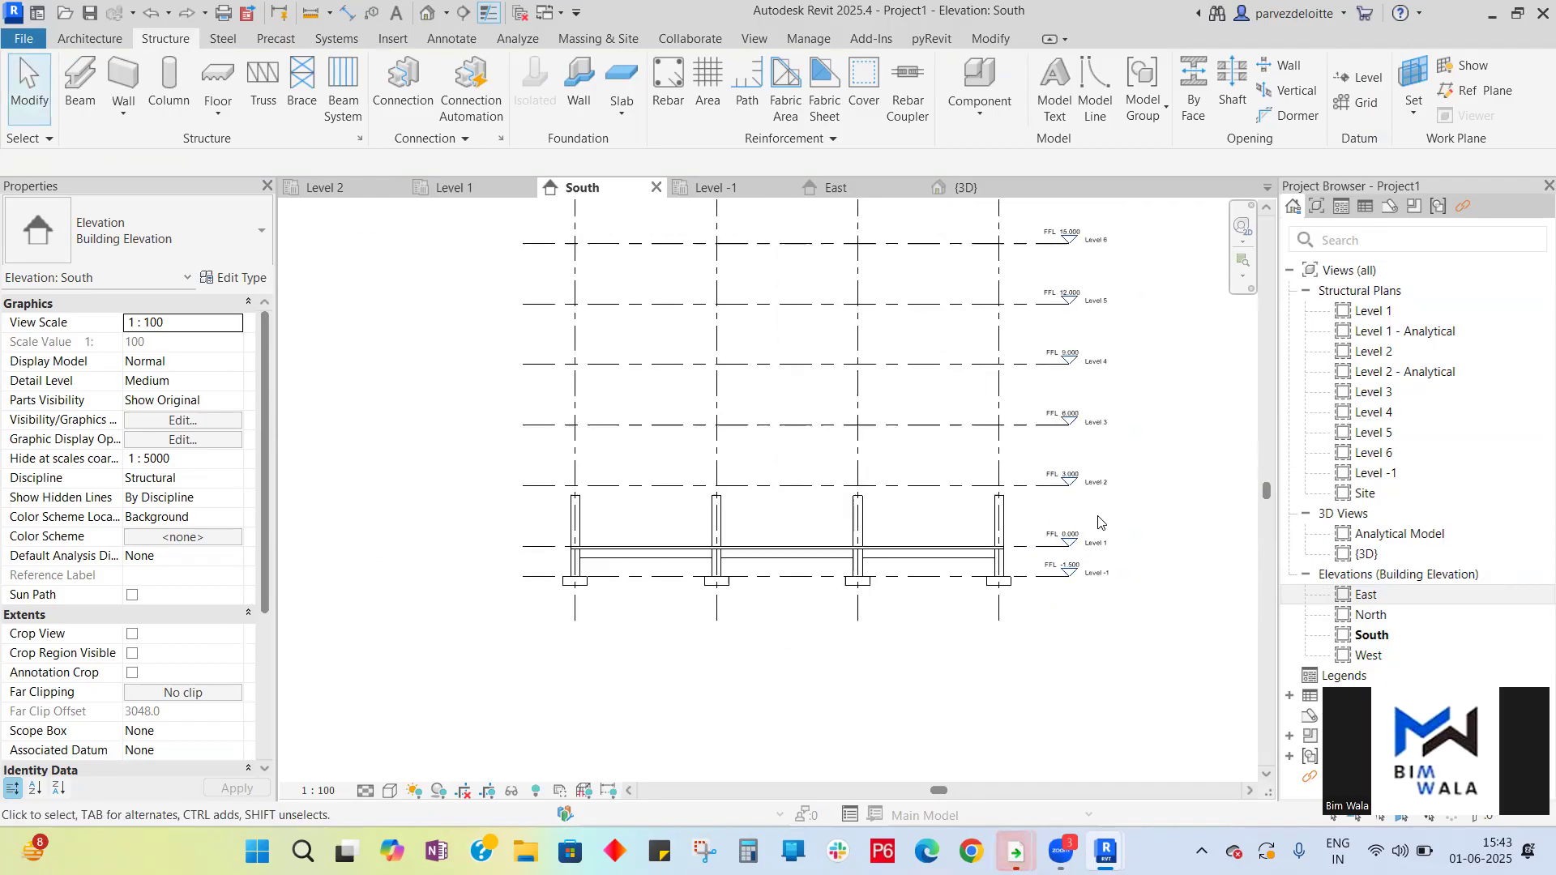
left_click_drag(1027, 519, 521, 515)
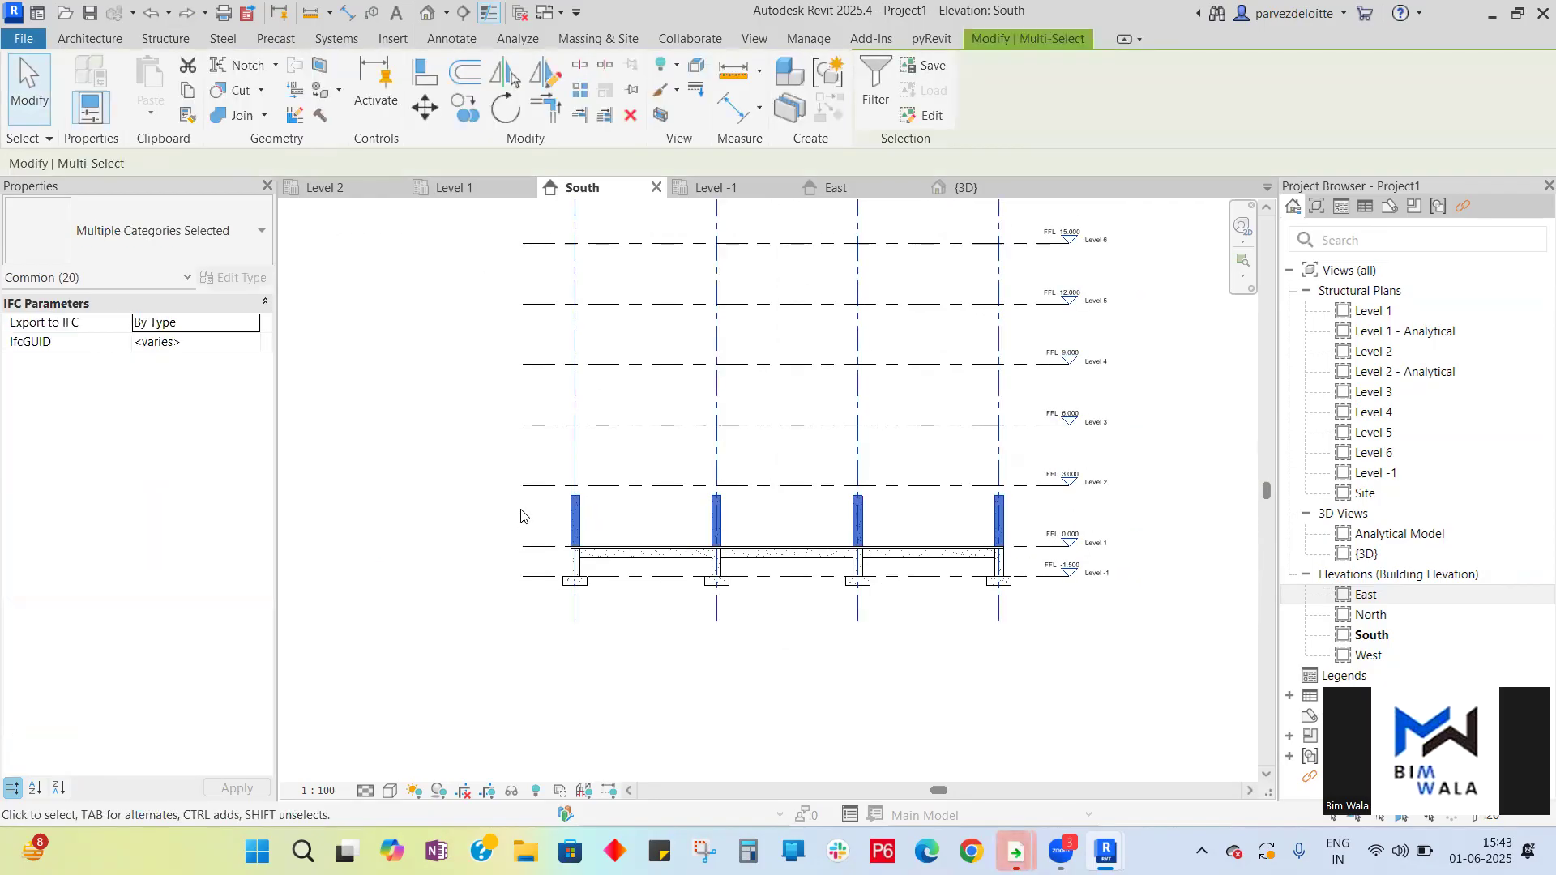
left_click(684, 679)
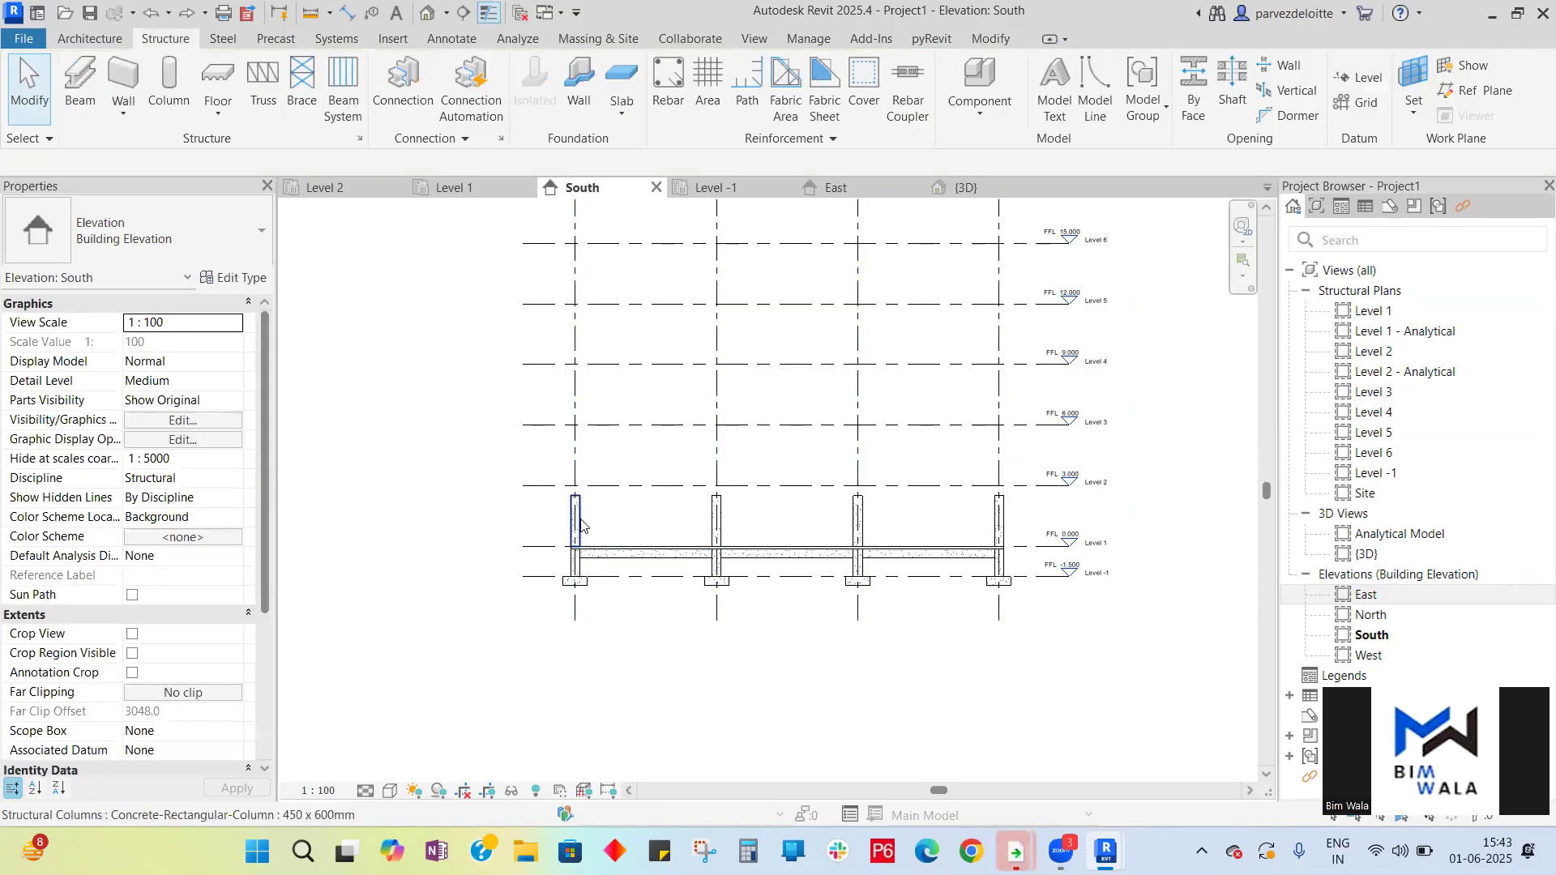
- Select the column at grid A-4 and inspect its extent in the 3D view
left_click(583, 523)
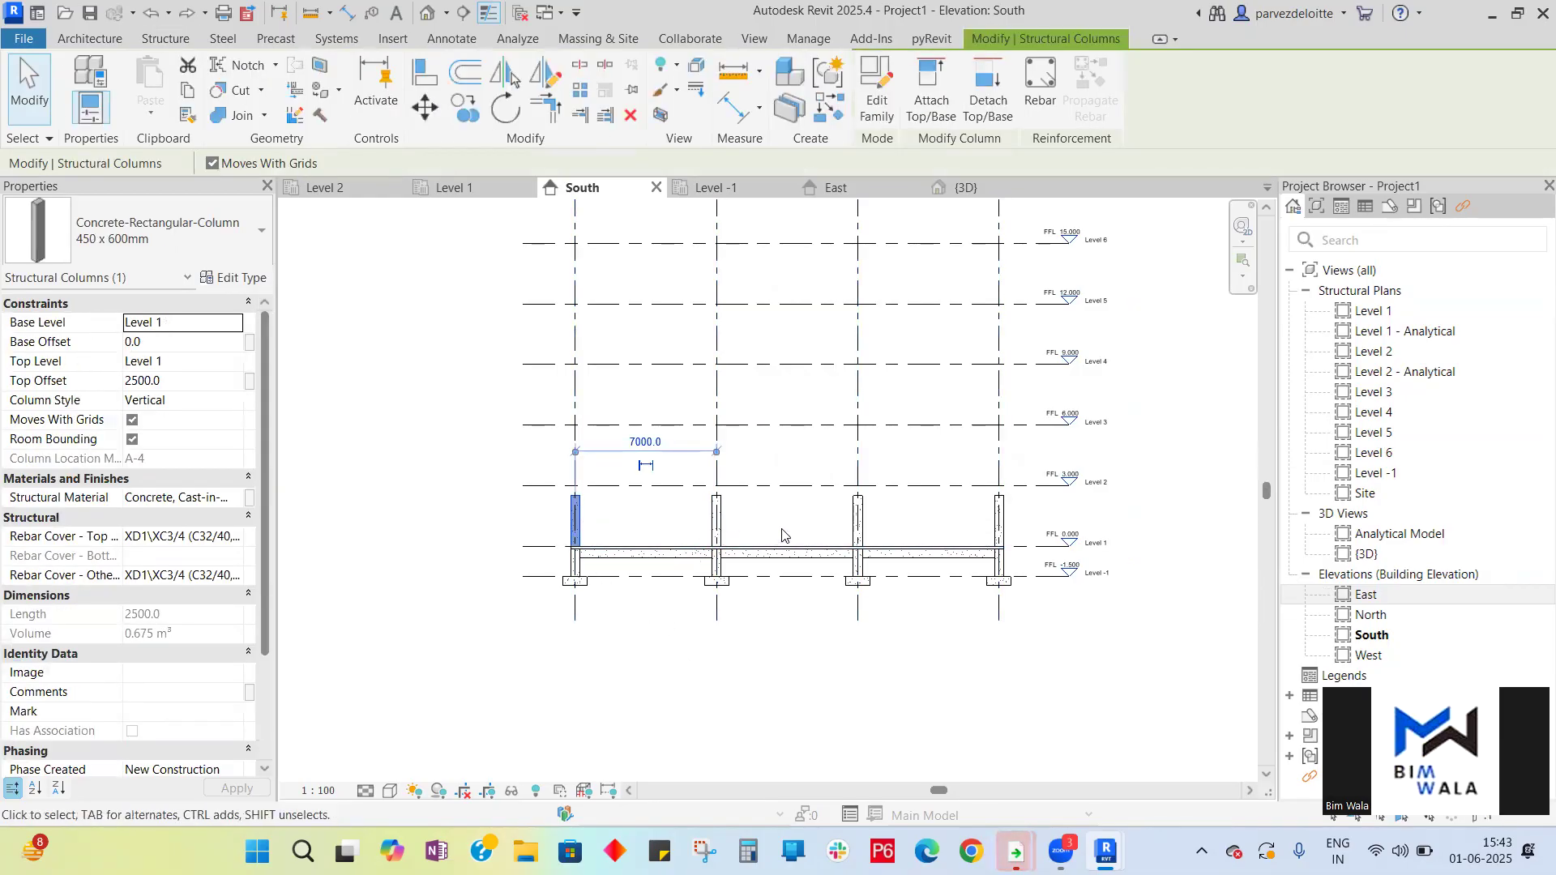
left_click(966, 187)
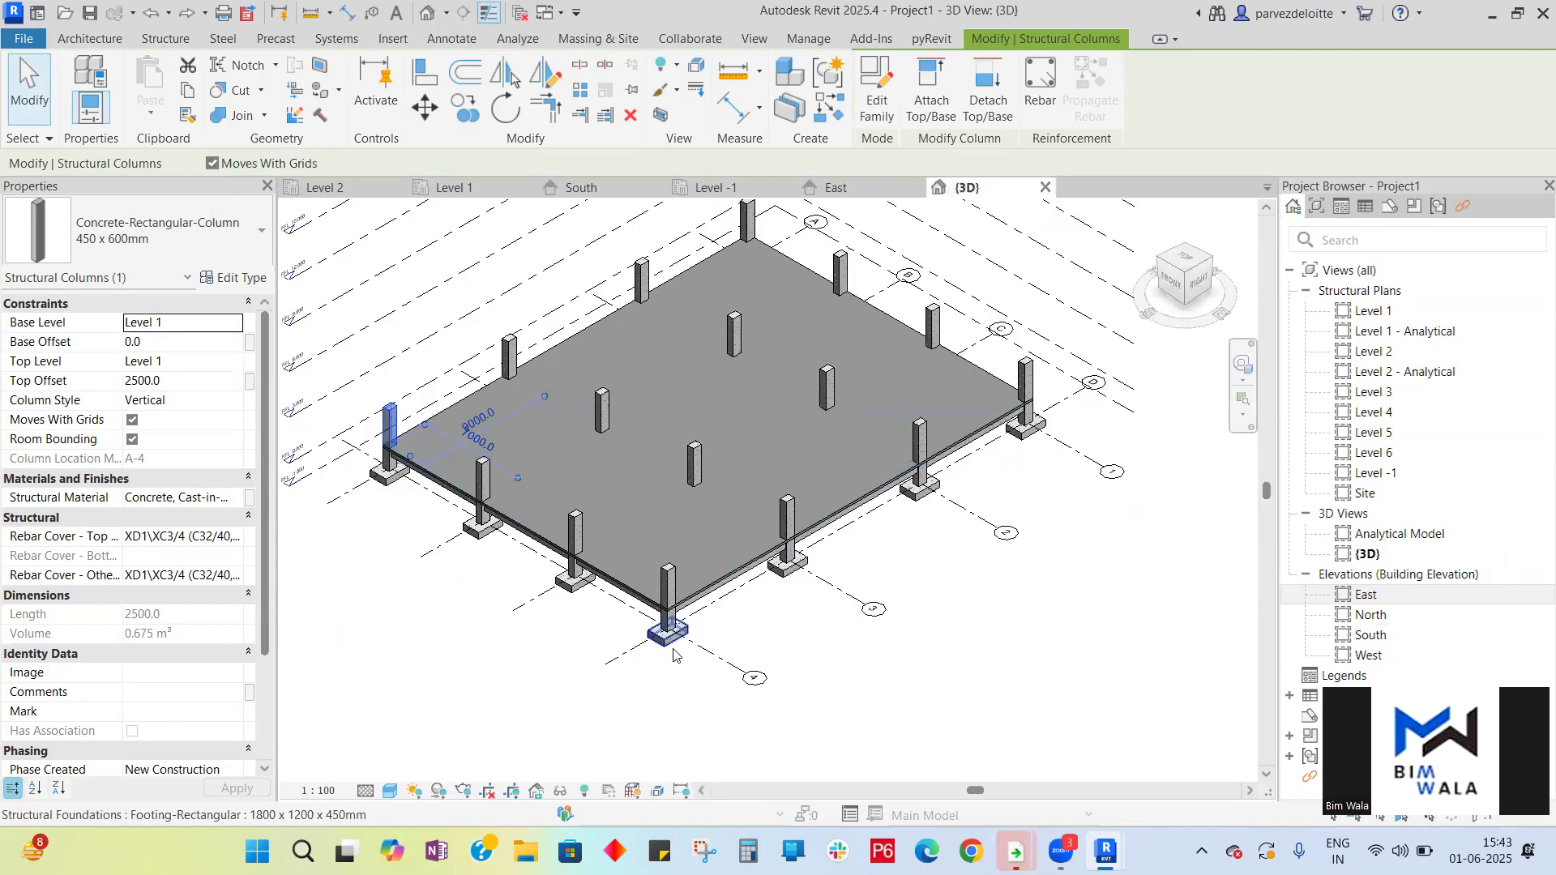
key("Escape")
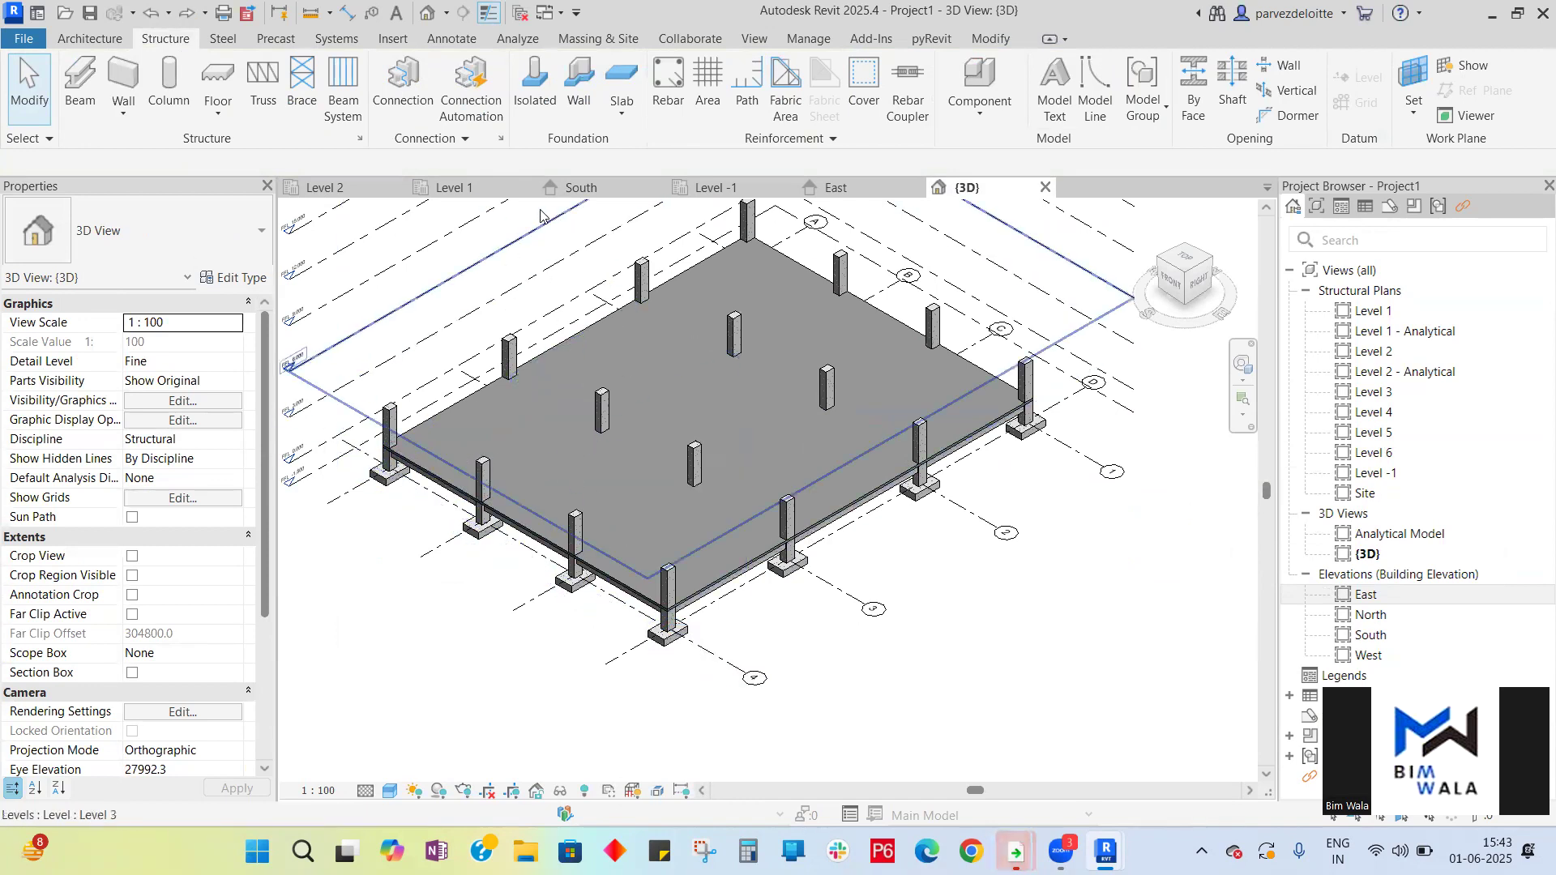
- Select the four Level 1 columns in the South elevation plus three in the East elevation and set their top level to Level 2
left_click(572, 190)
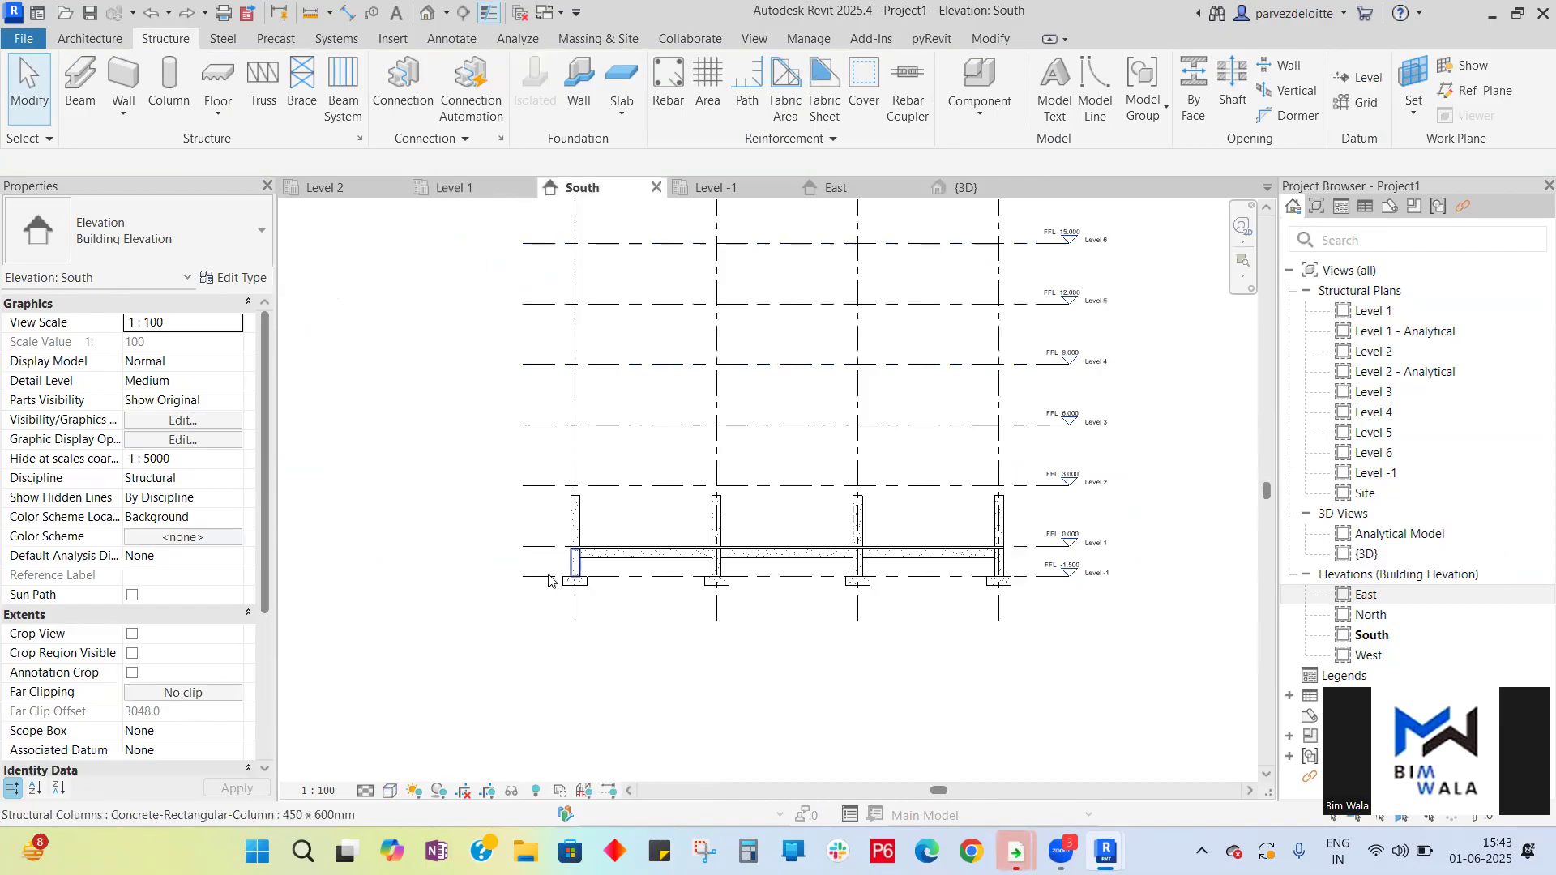
left_click(580, 525)
left_click(717, 523, "ctrl")
left_click(859, 523, "ctrl")
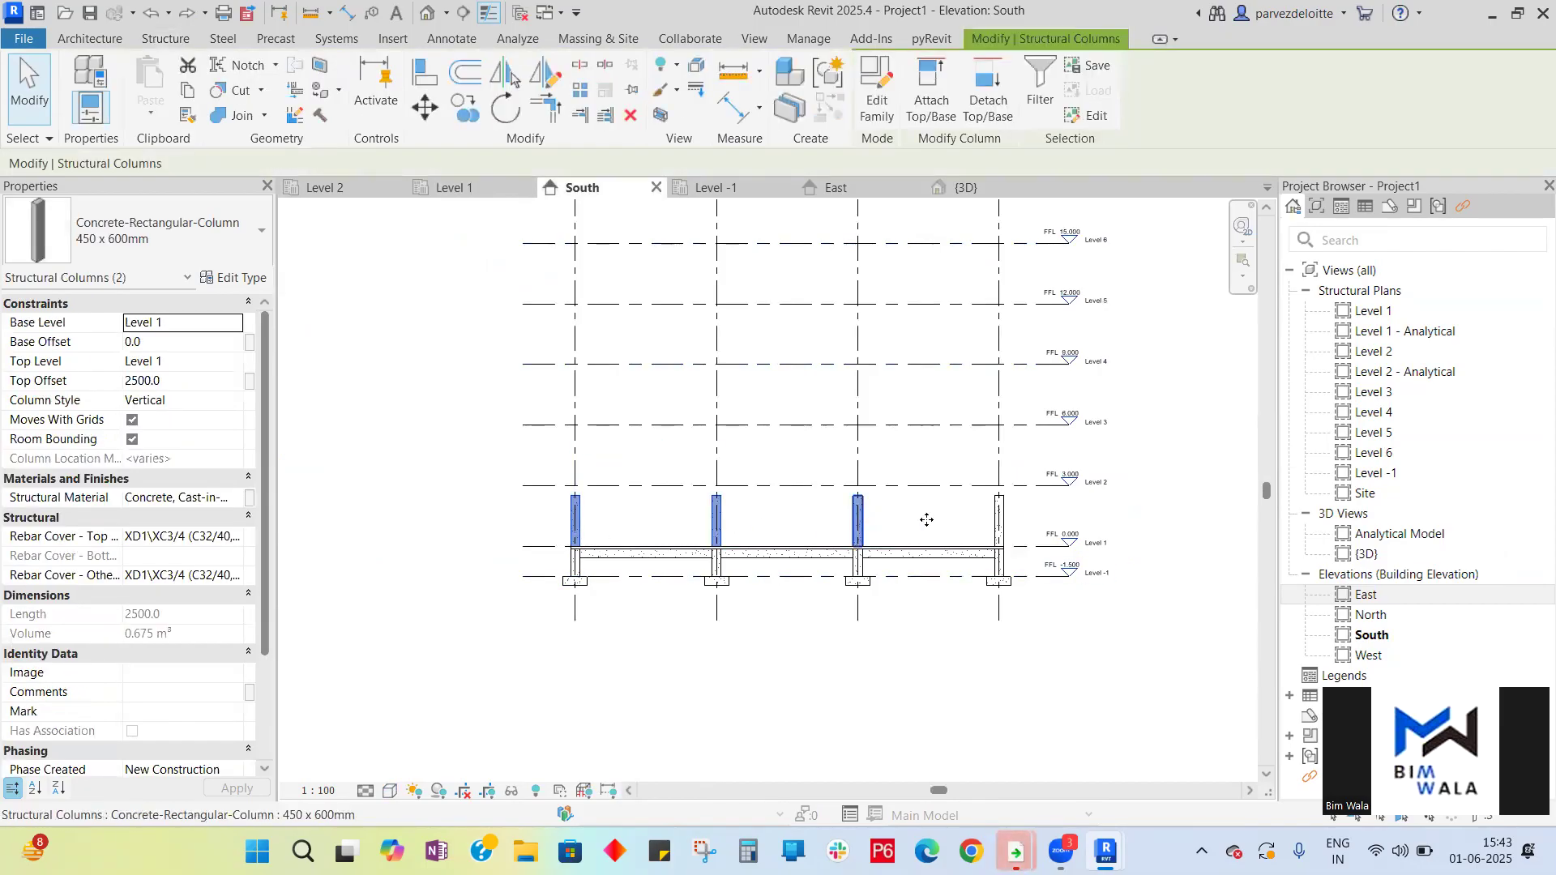
left_click(1000, 519, "ctrl")
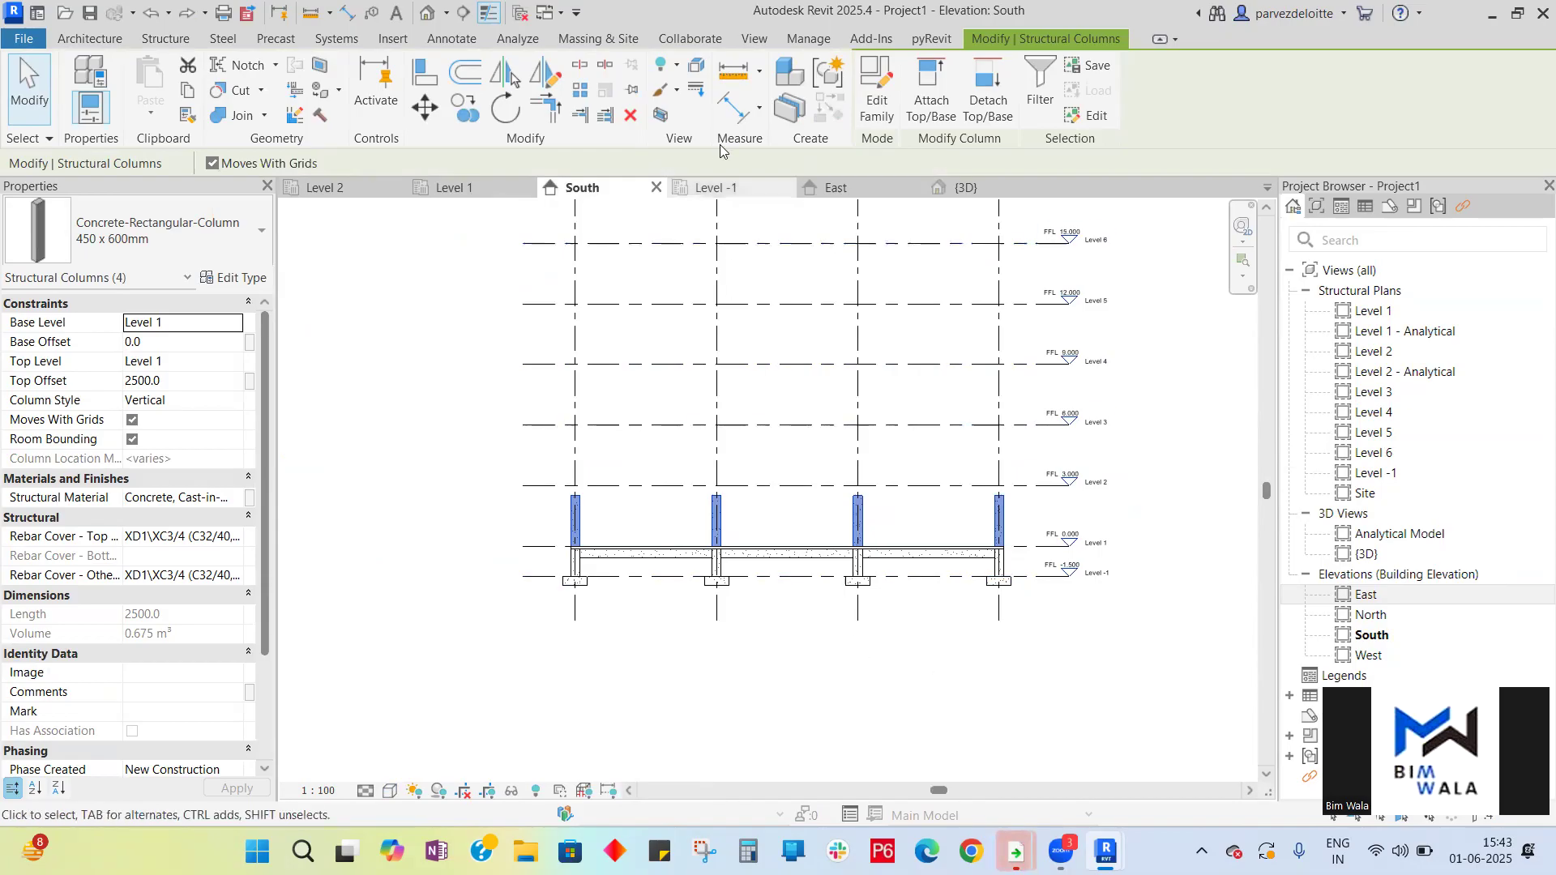
left_click(863, 189)
left_click(702, 489, "ctrl")
left_click(896, 489, "ctrl")
left_click(1053, 489, "ctrl")
scroll(511, 548, "down", 2)
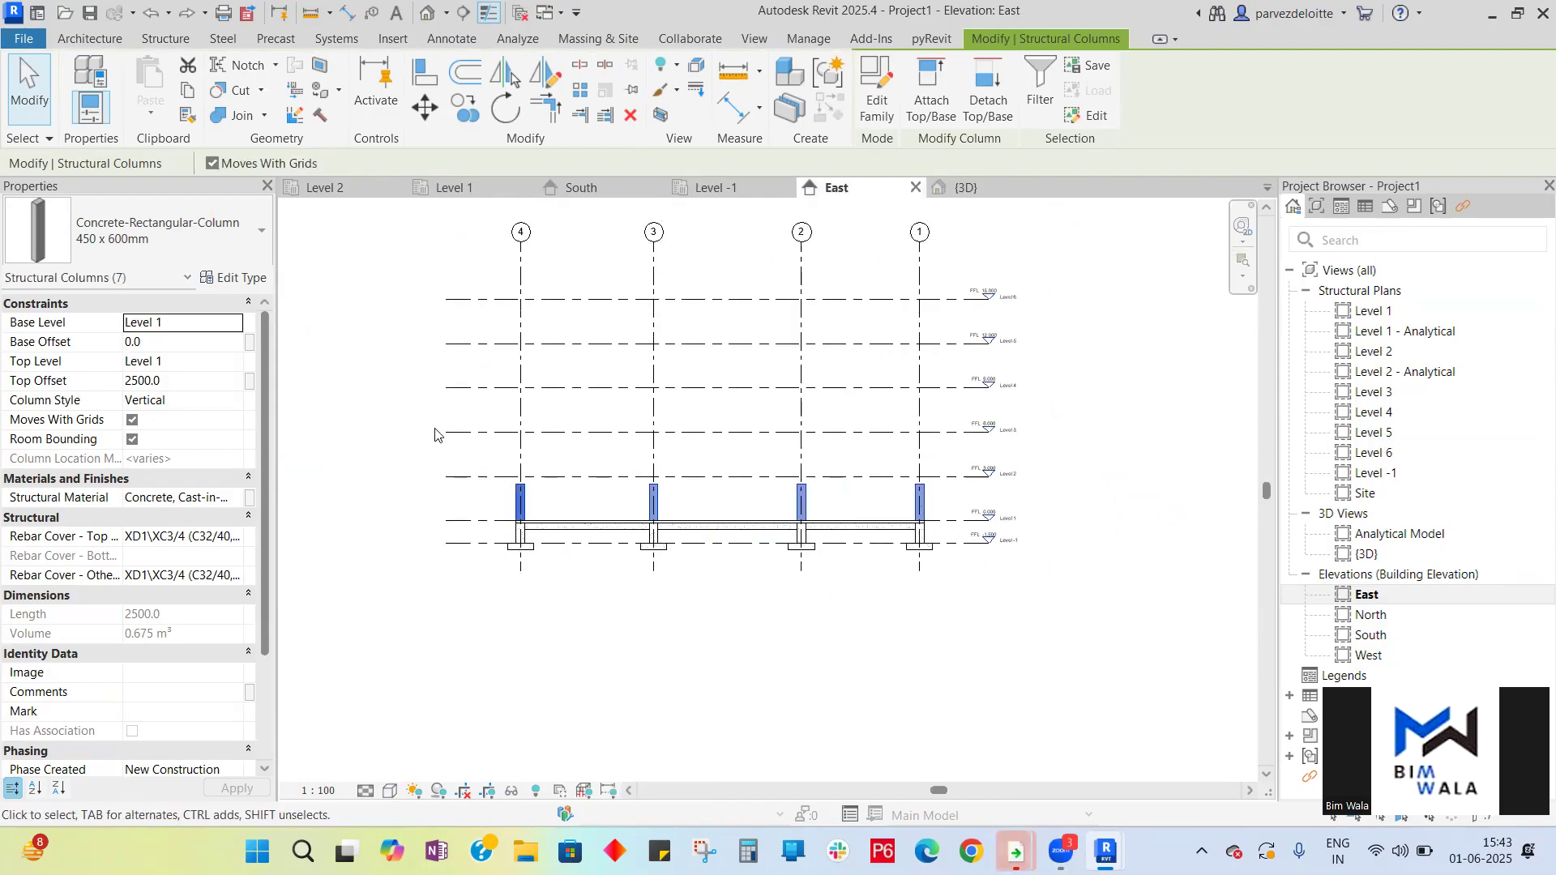
left_click(238, 365)
left_click(167, 414)
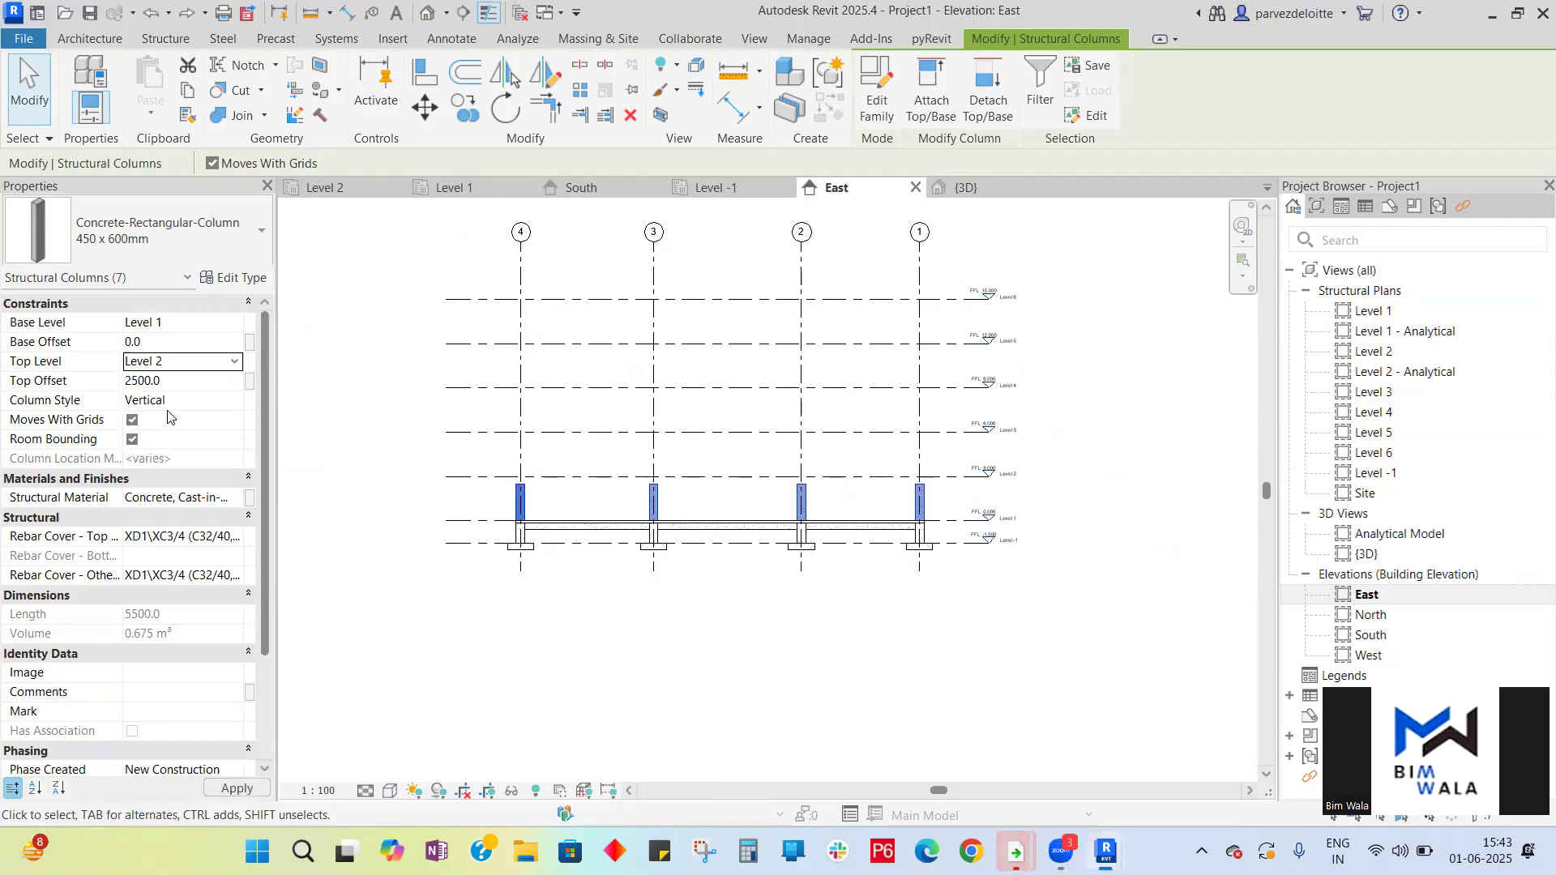
- Set the seven selected columns' top offset to 0
left_click(223, 382)
key("Return")
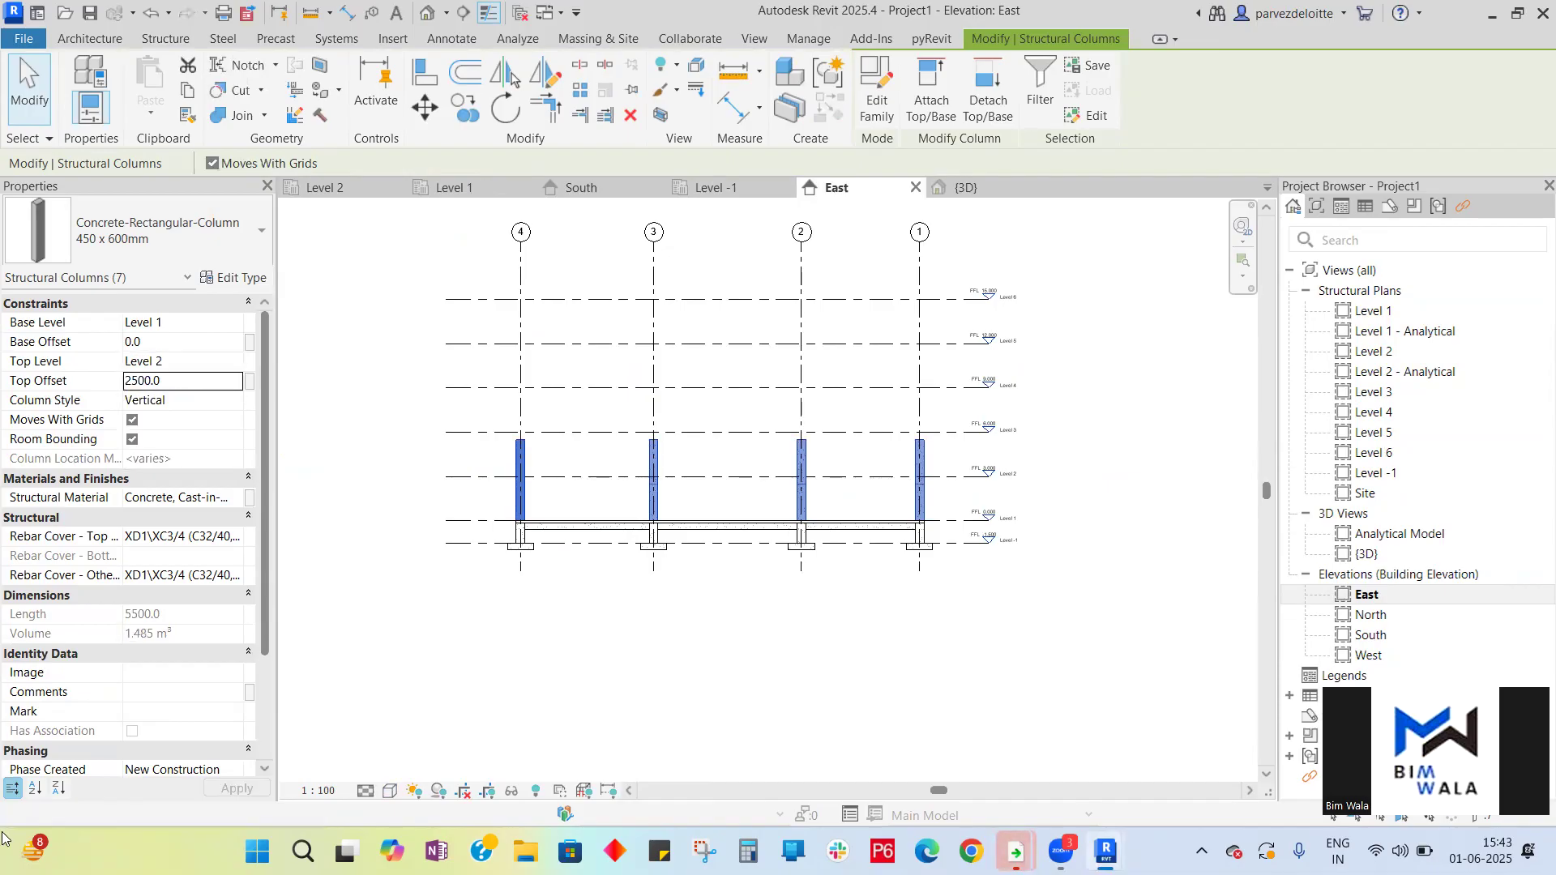
left_click(222, 381)
type("0")
key("Return")
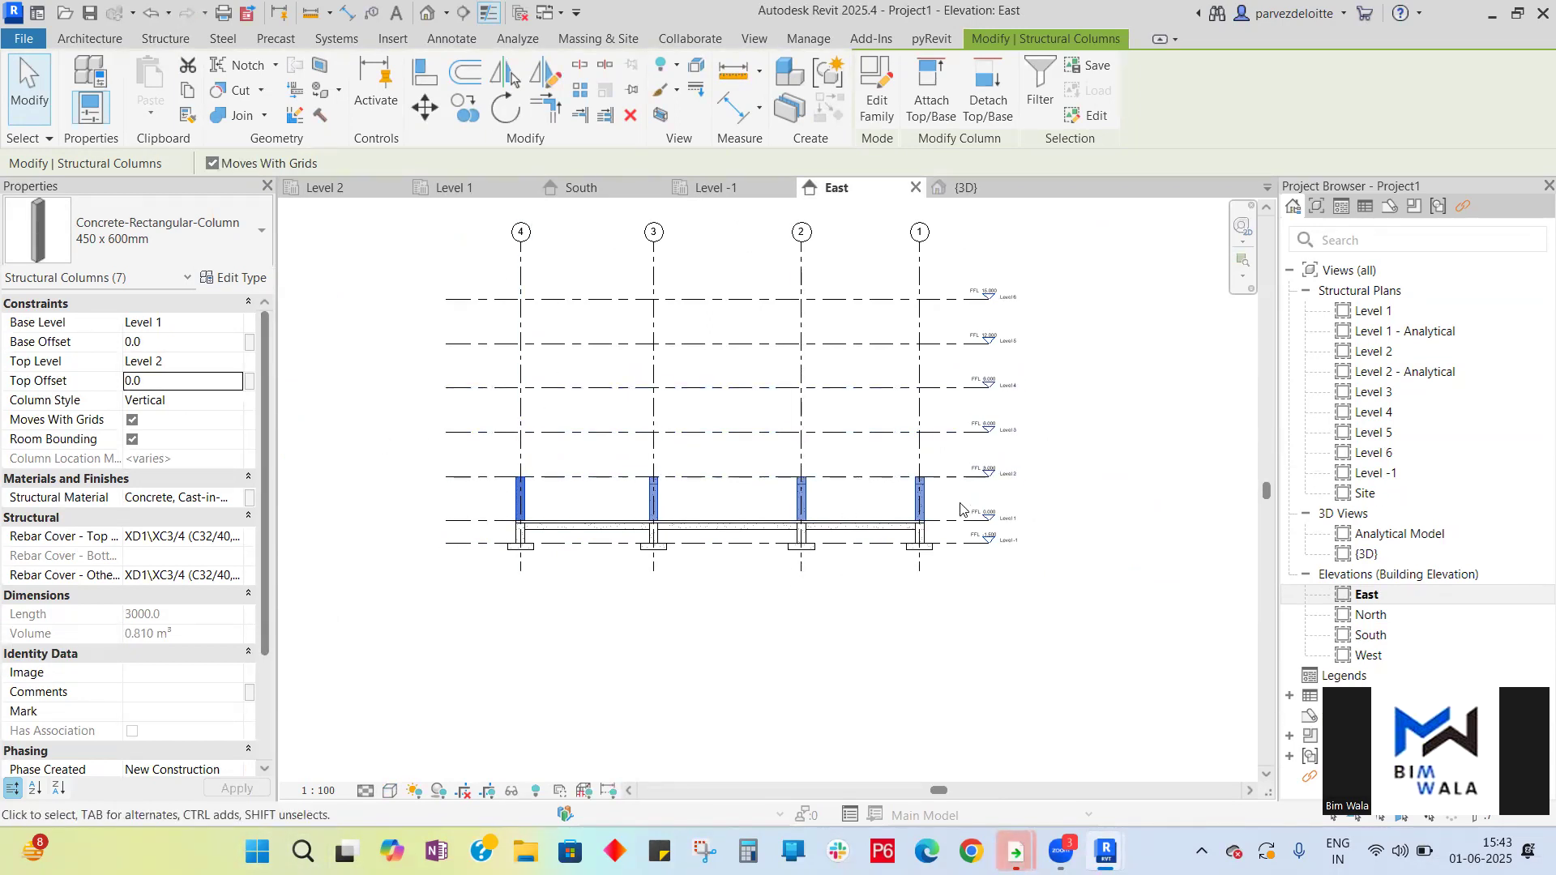
- Review the extended columns in the South and East elevations
scroll(851, 502, "up", 4)
scroll(947, 586, "down", 2)
scroll(946, 586, "down", 2)
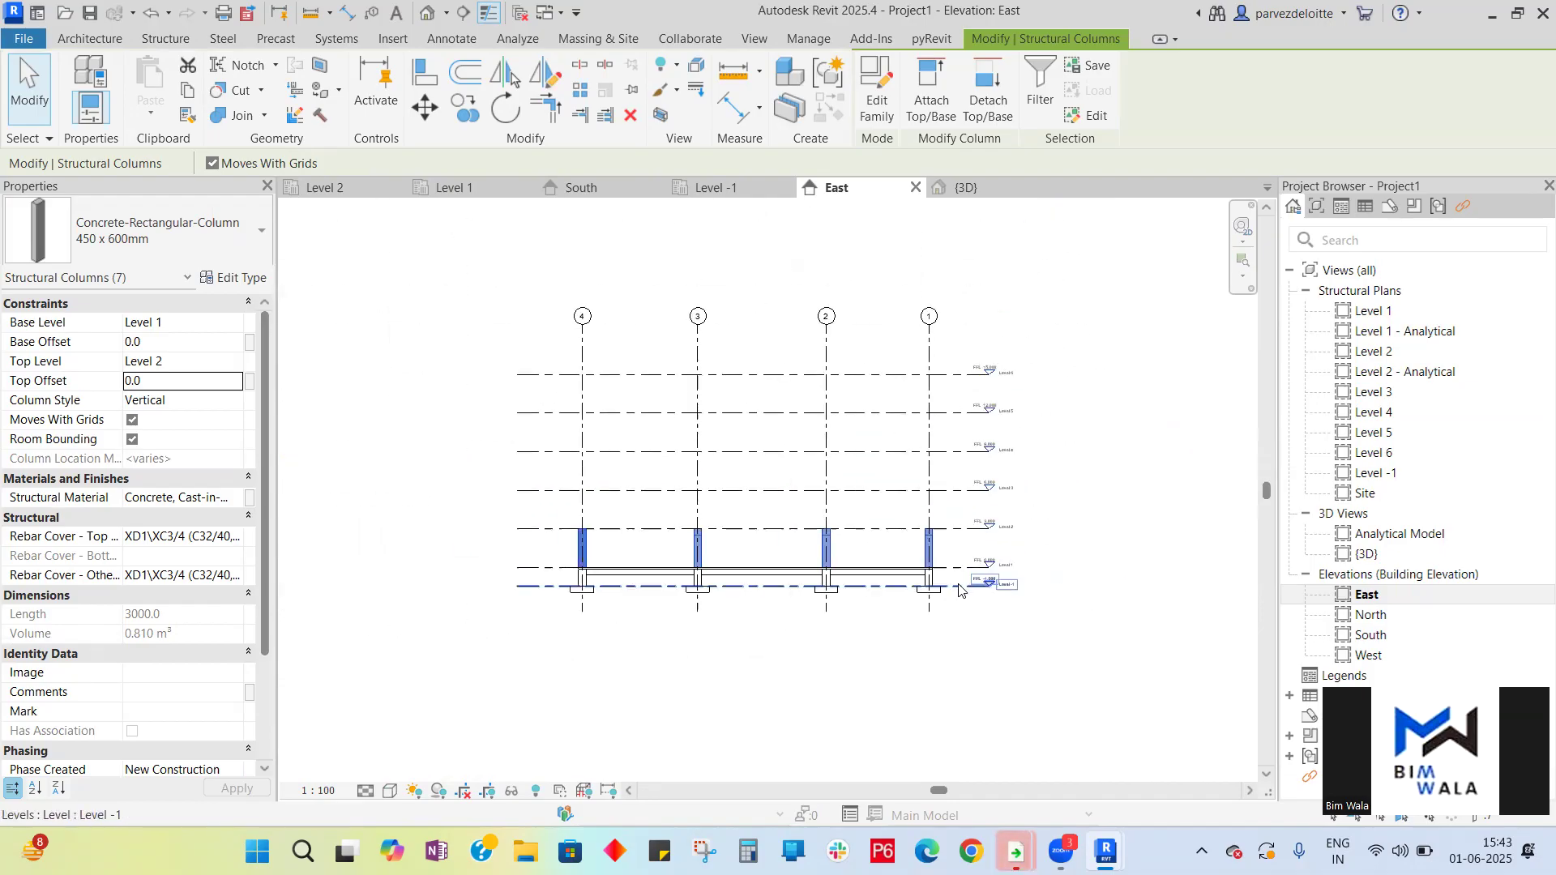
left_click(612, 192)
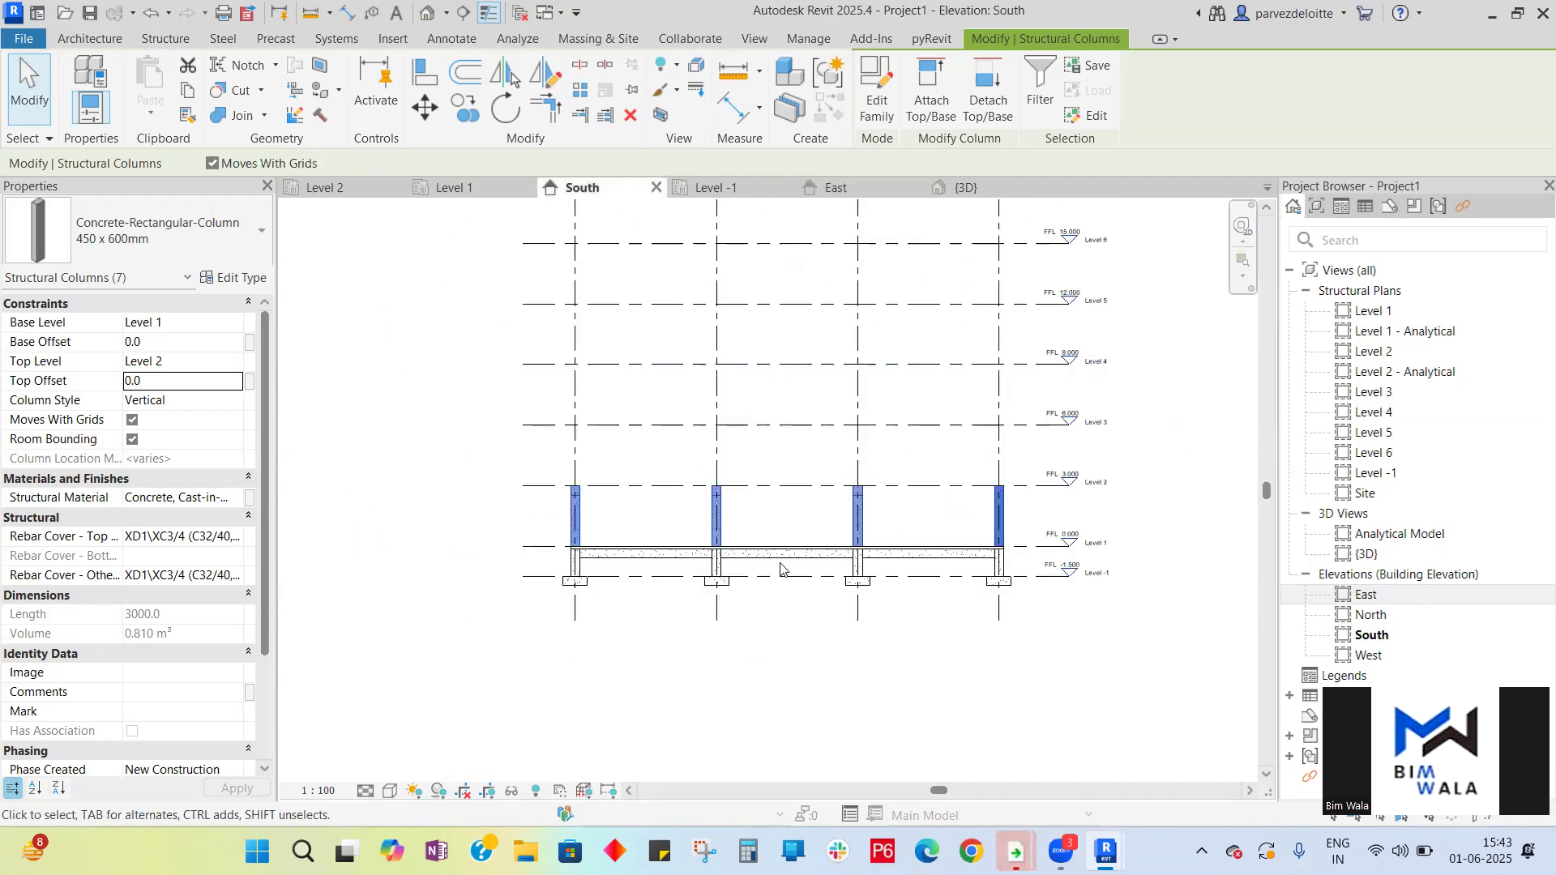
left_click(851, 633)
scroll(724, 516, "up", 5)
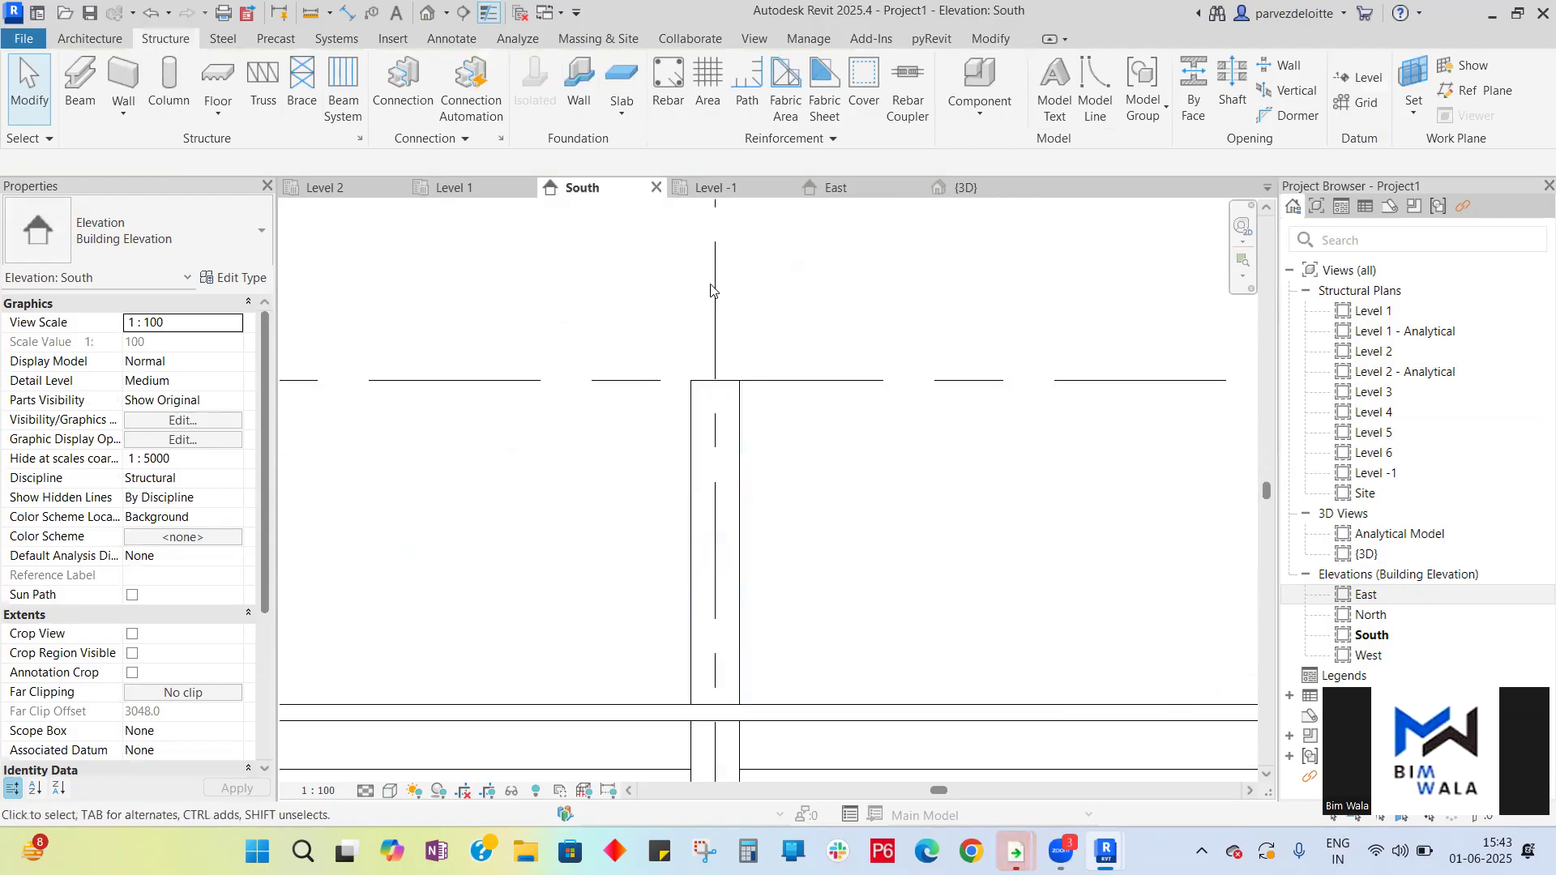
left_click(839, 187)
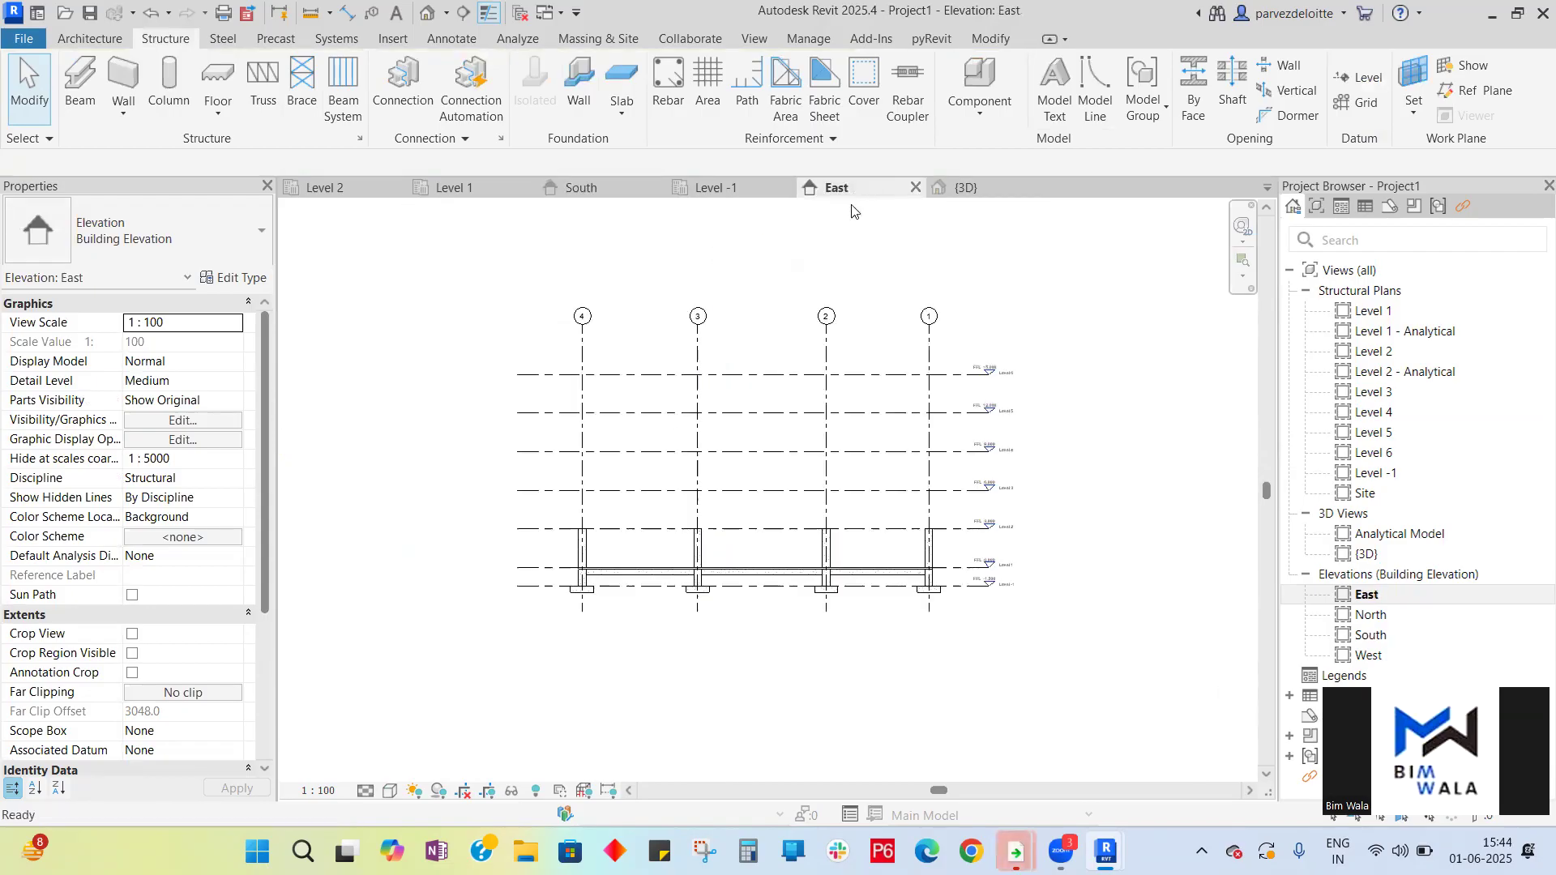
scroll(713, 571, "up", 4)
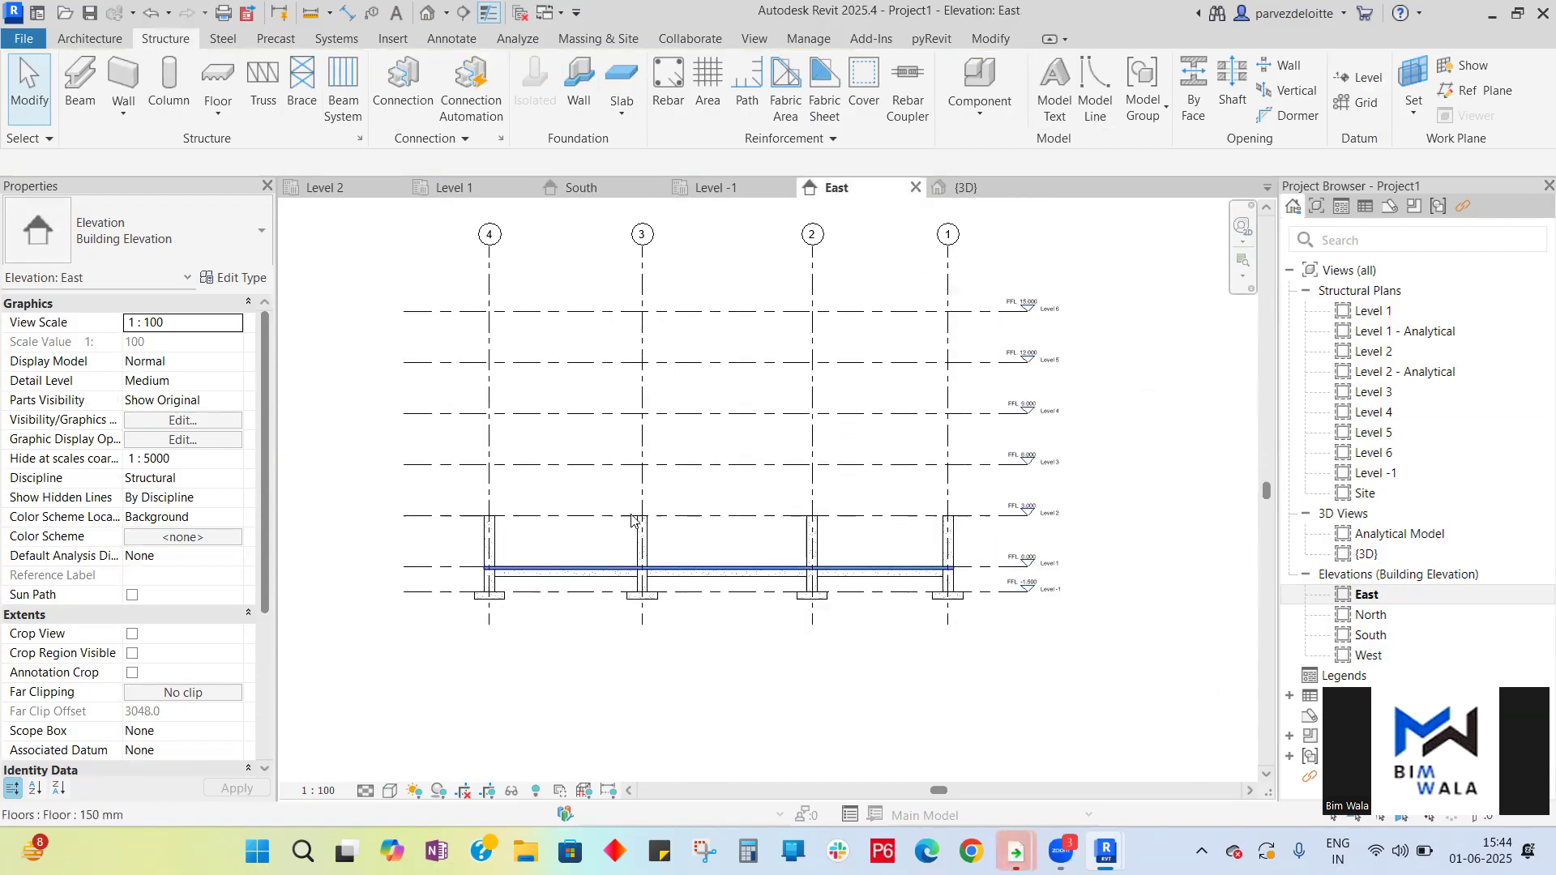
- Try to place 300 x 600mm concrete beams on all Level 2 grid lines using On Grids
left_click(345, 192)
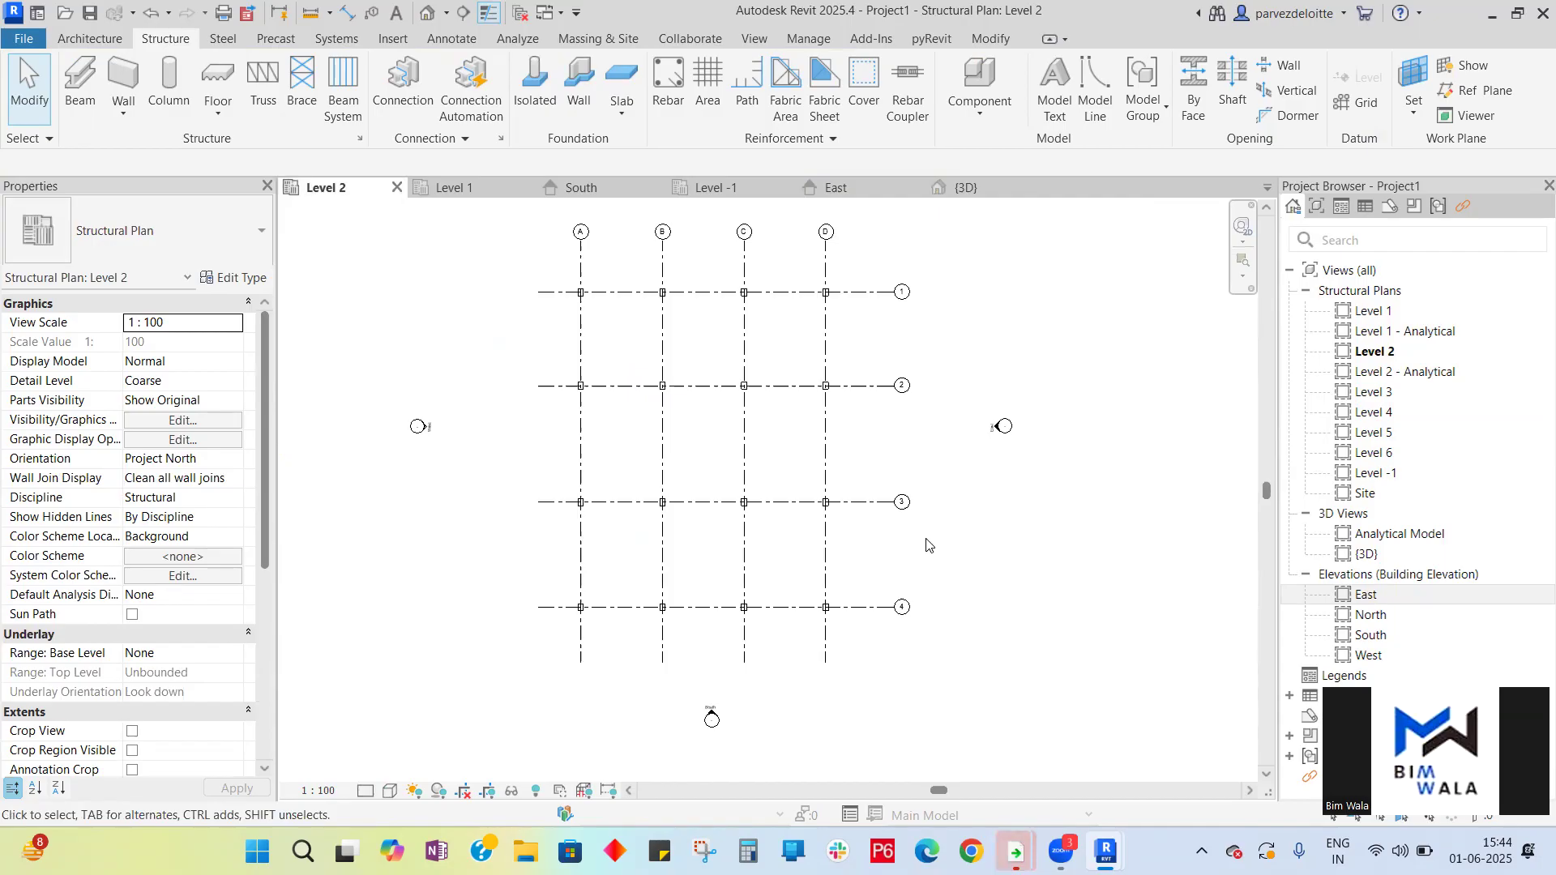
left_click(91, 110)
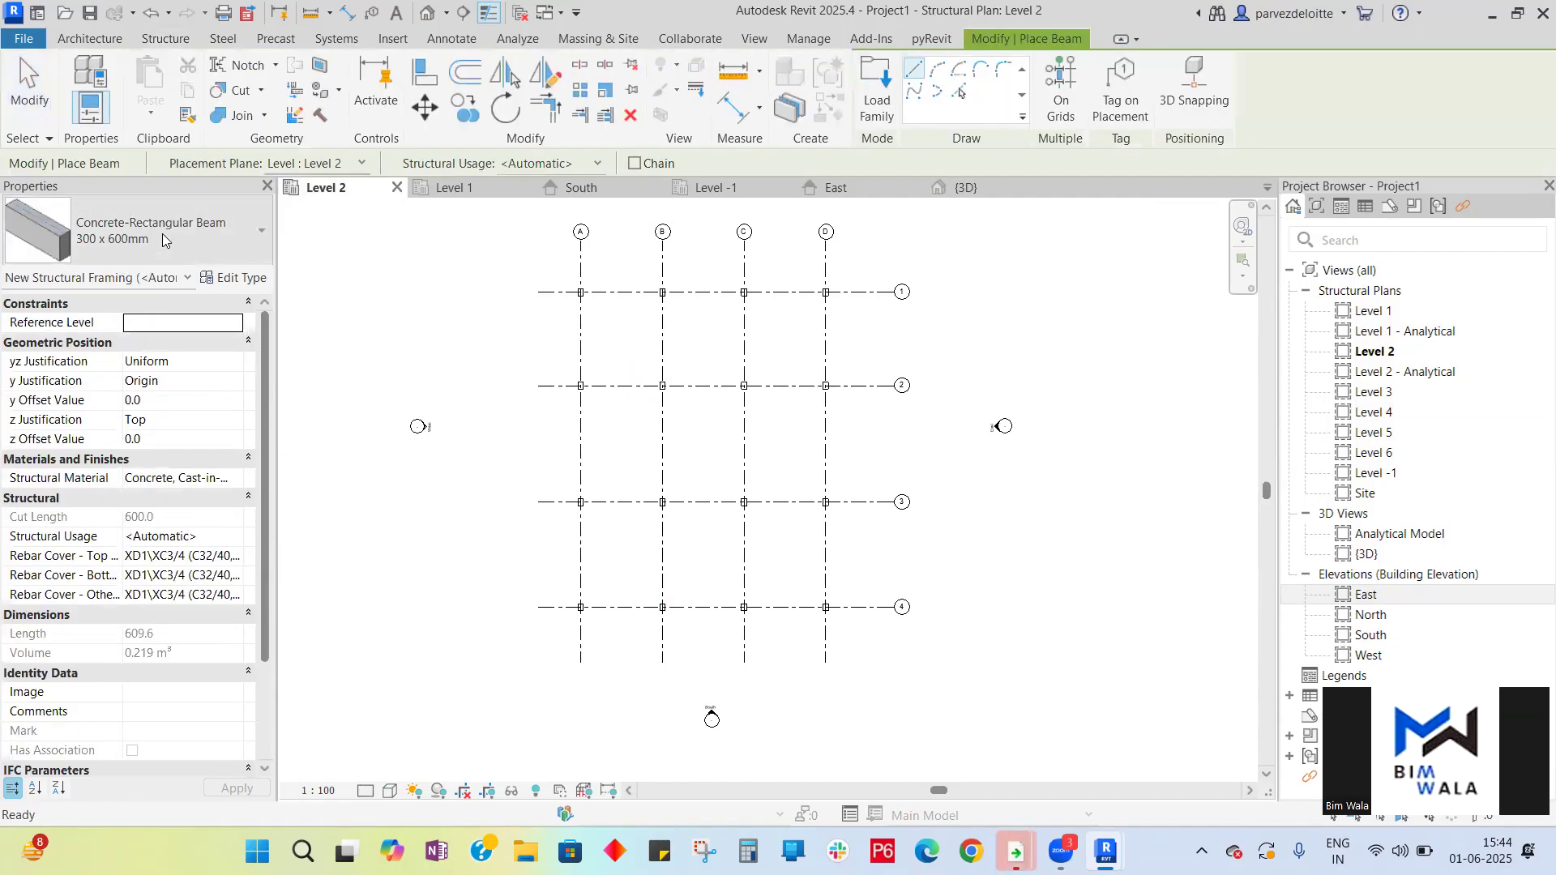
left_click(1047, 97)
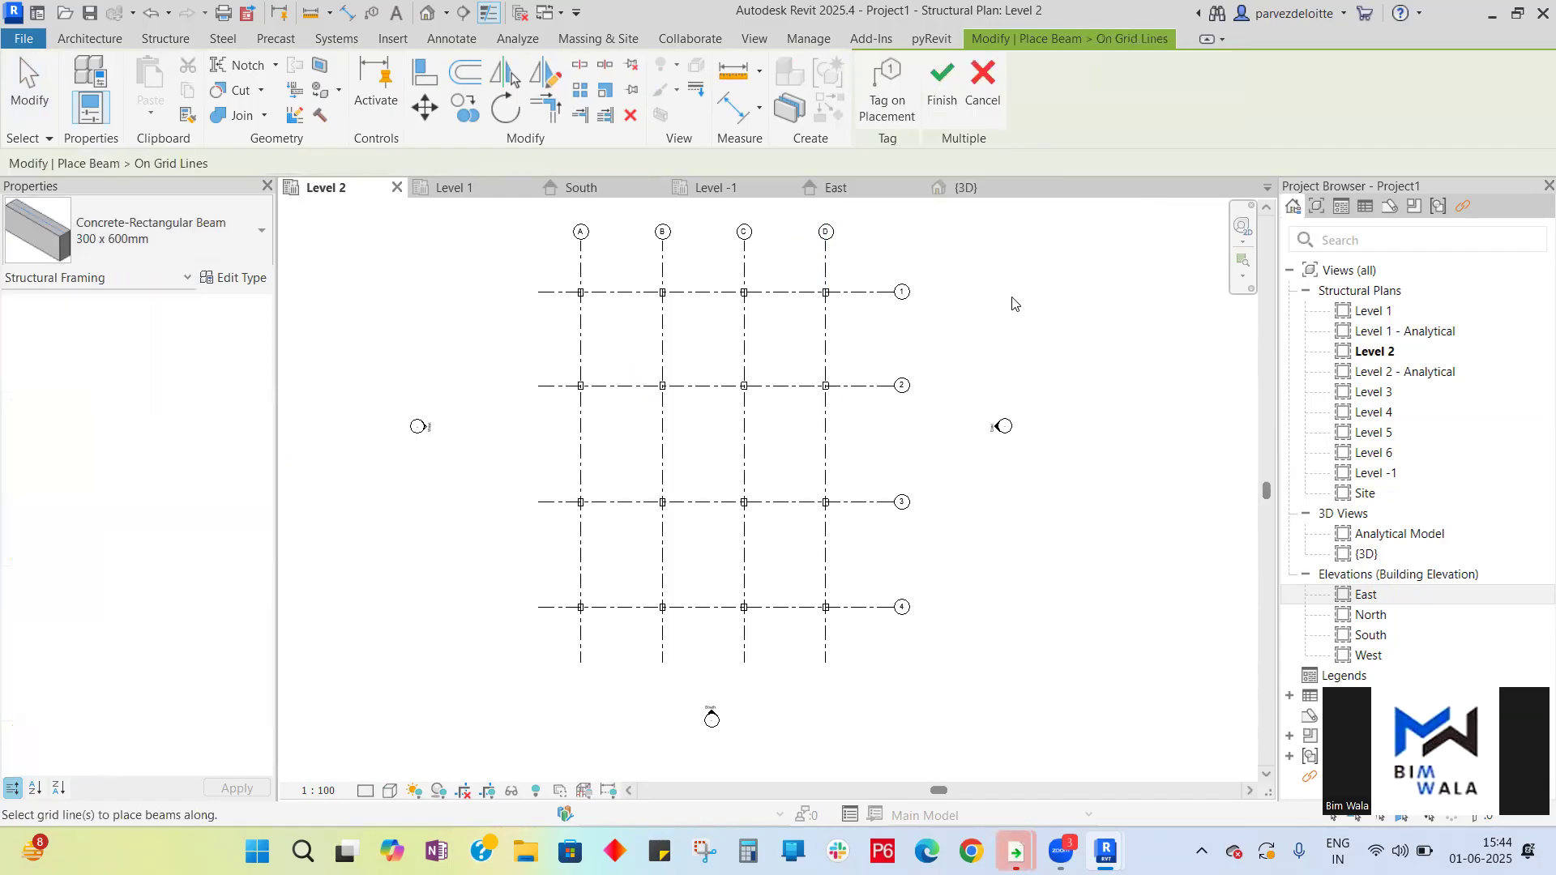
left_click_drag(852, 631, 565, 271)
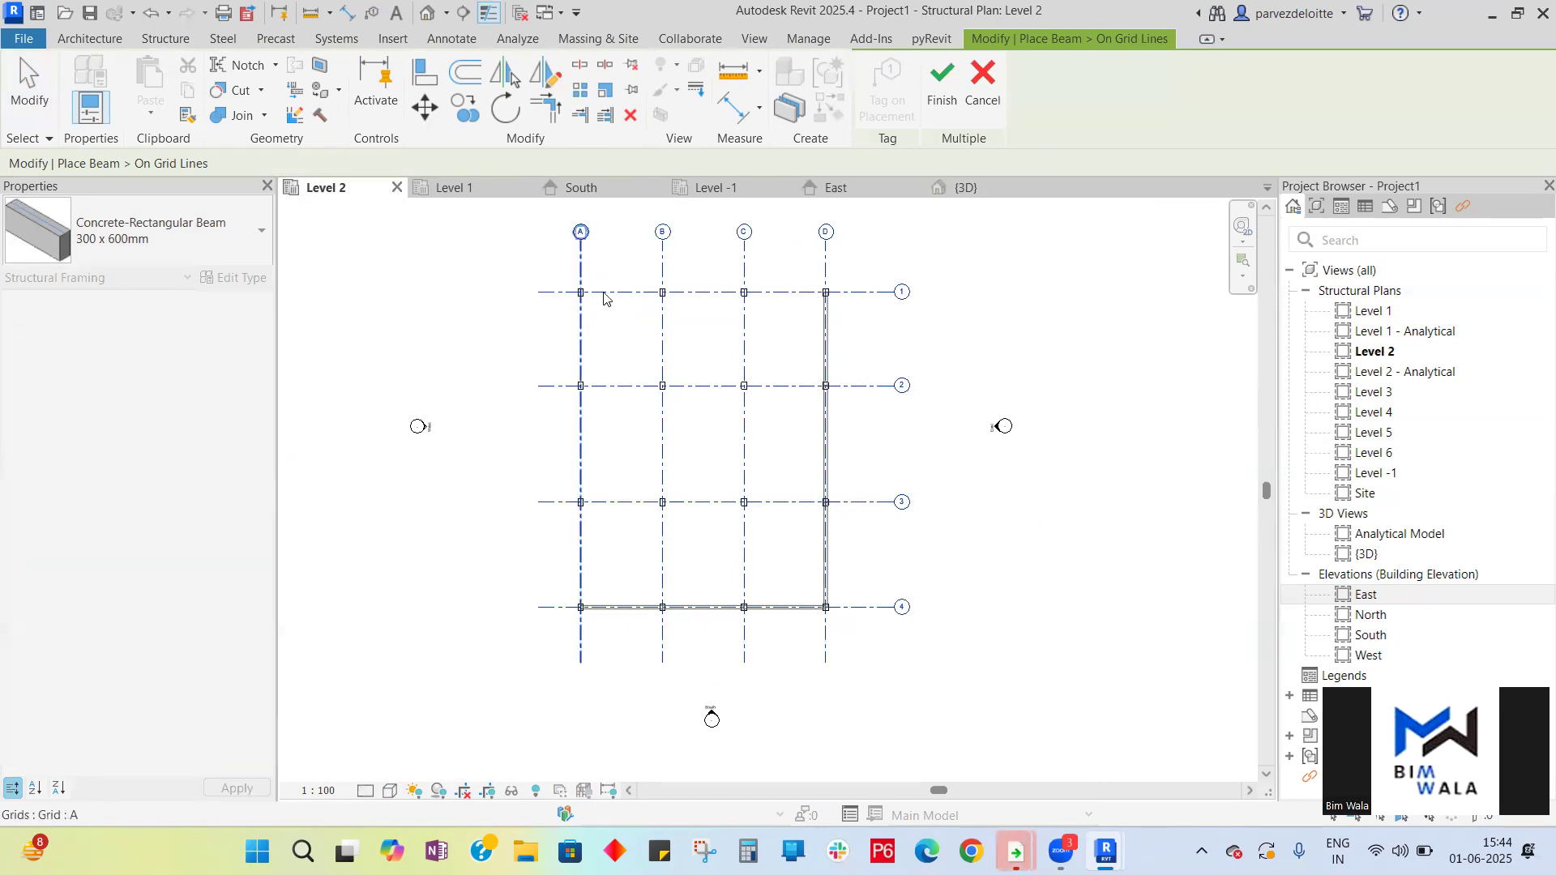
left_click(940, 93)
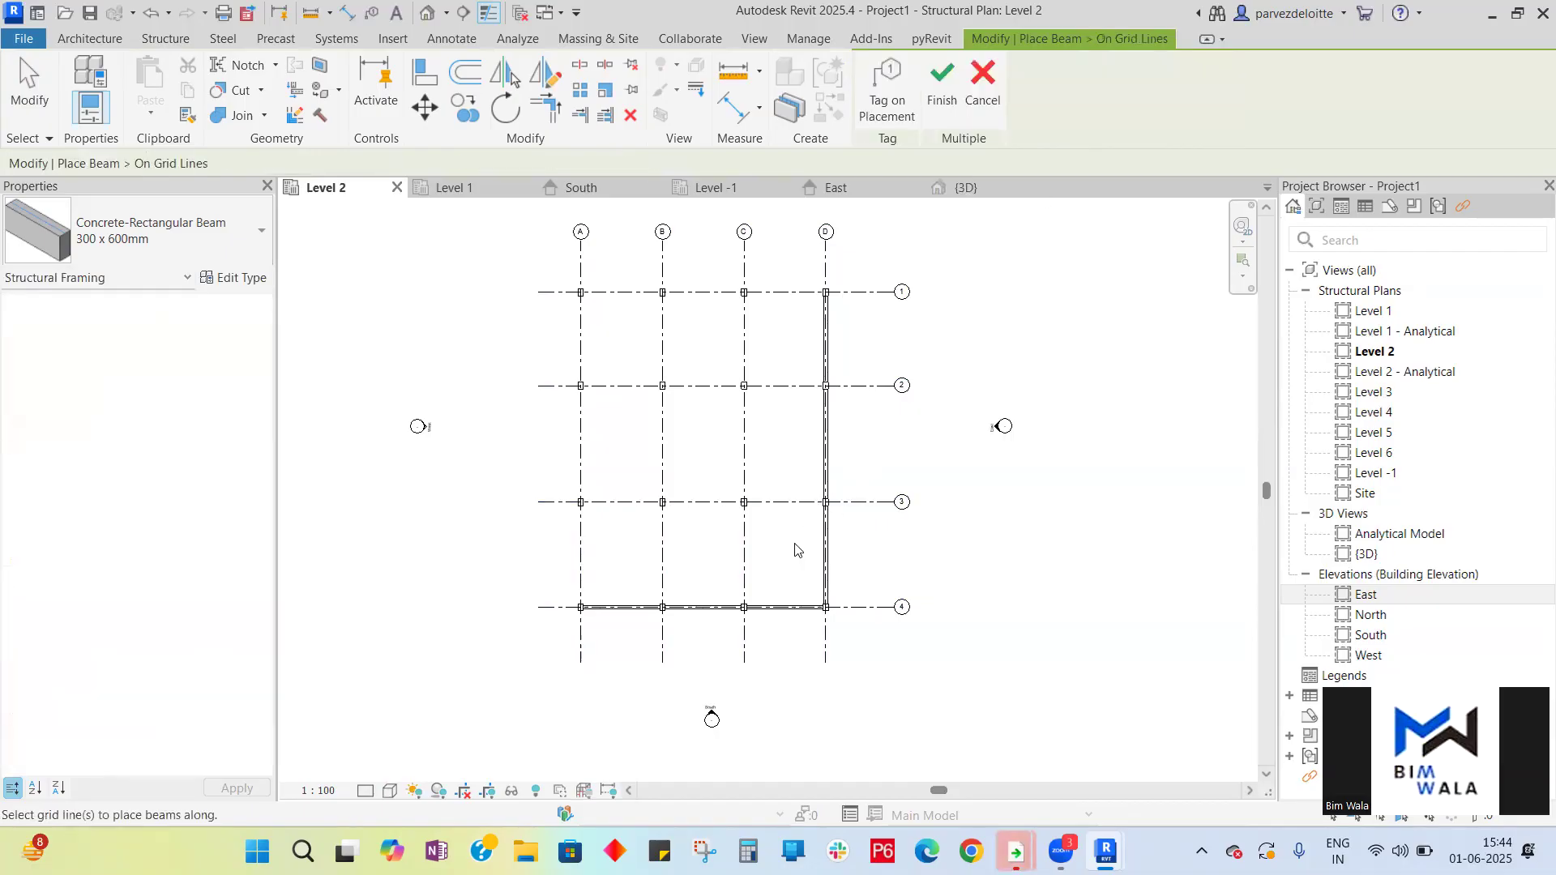
left_click_drag(792, 567, 571, 280)
left_click(942, 85)
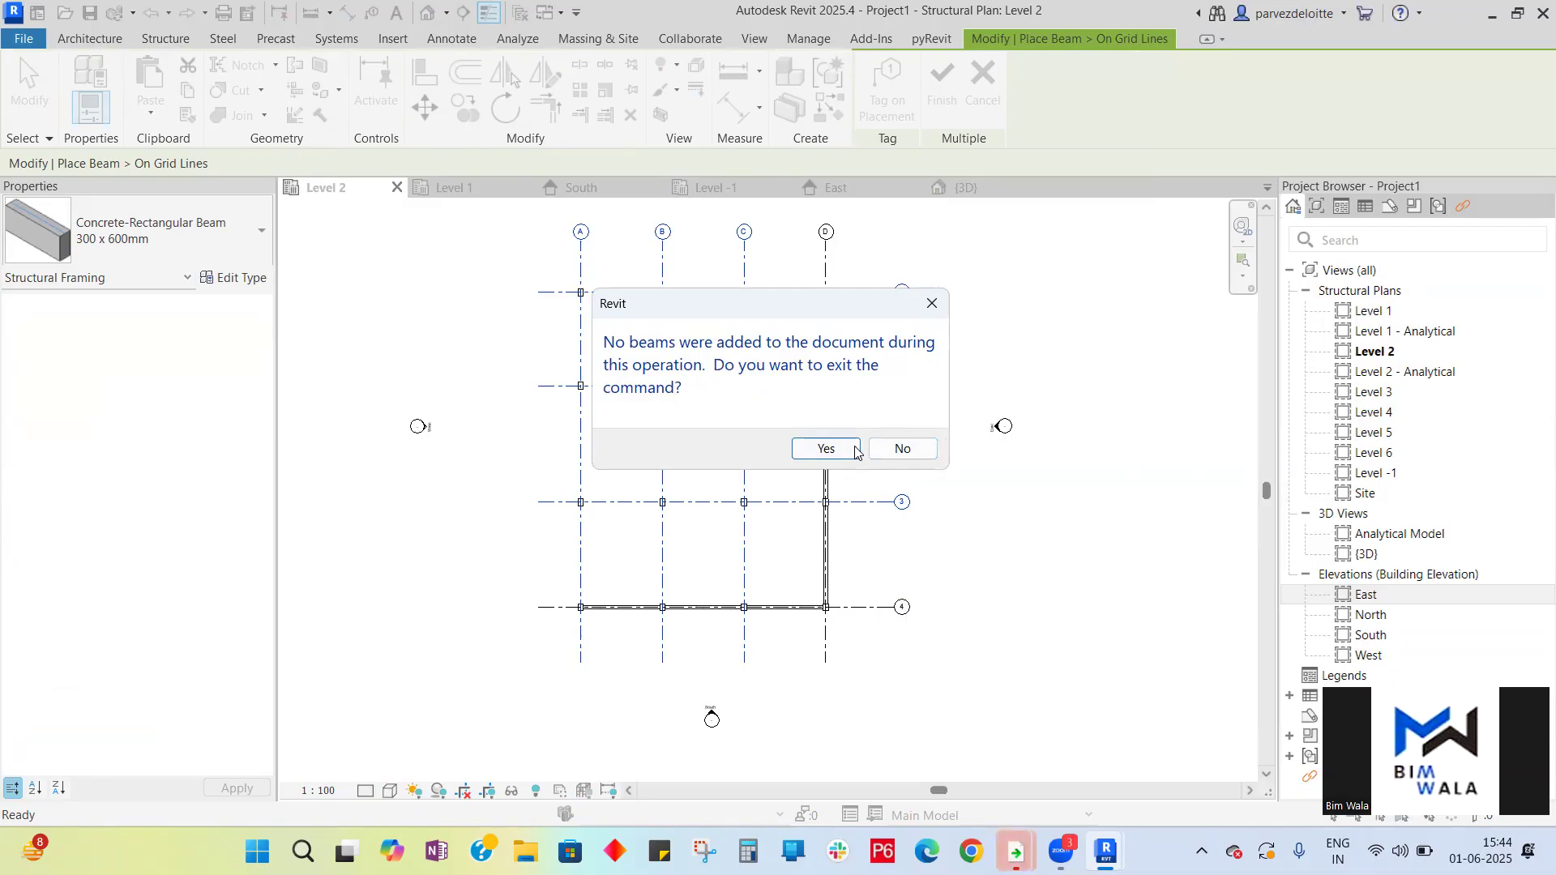
left_click(900, 449)
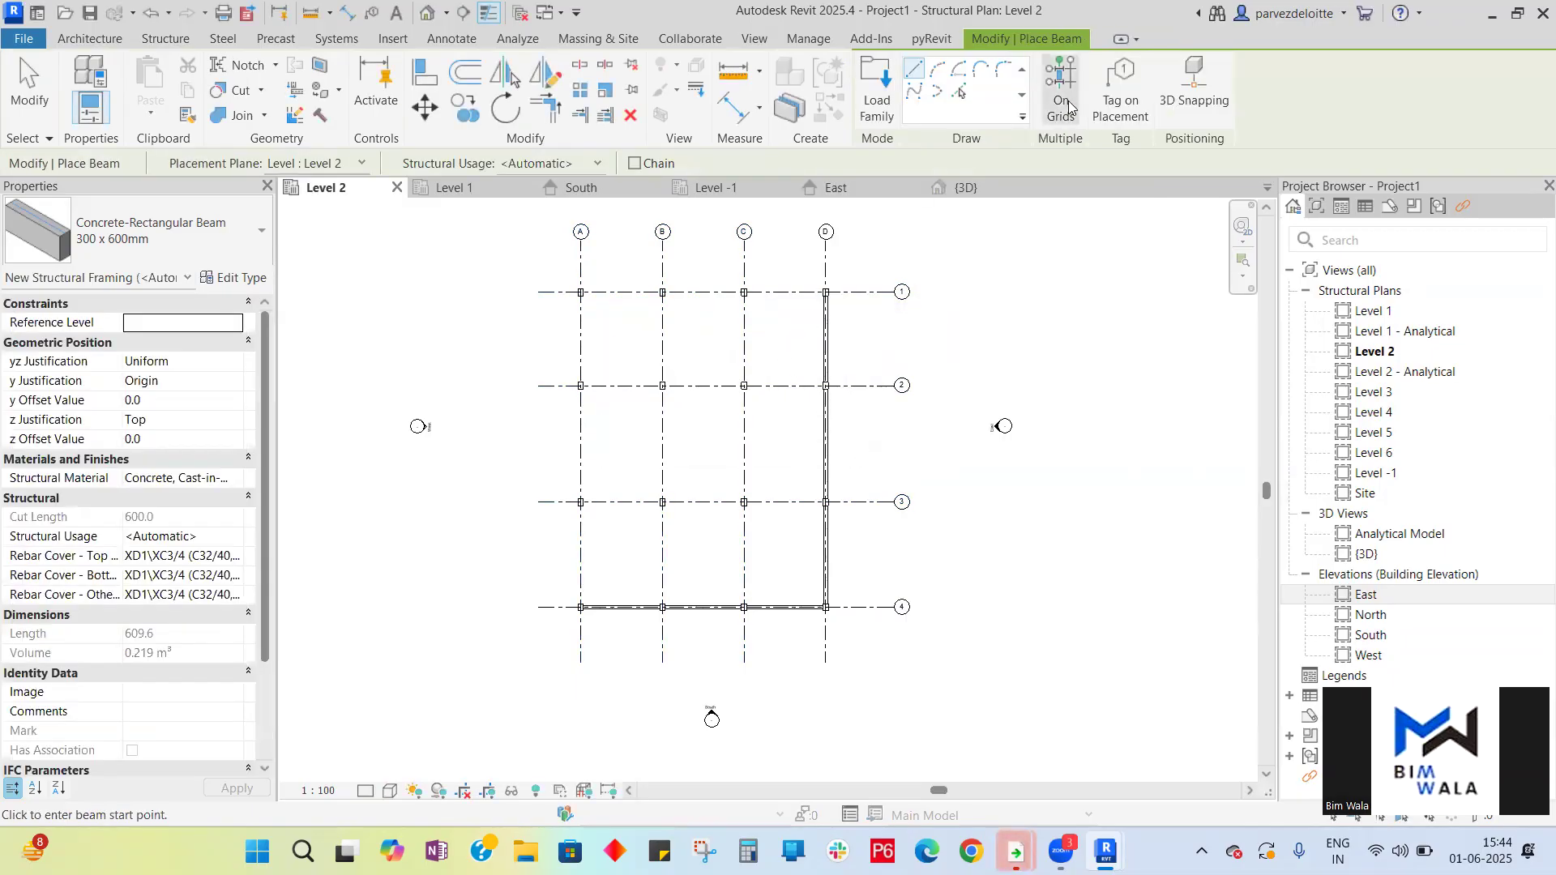
mouse_move(783, 562)
left_mouse_down()
mouse_move(673, 454)
mouse_move(555, 278)
mouse_move(775, 562)
left_mouse_up()
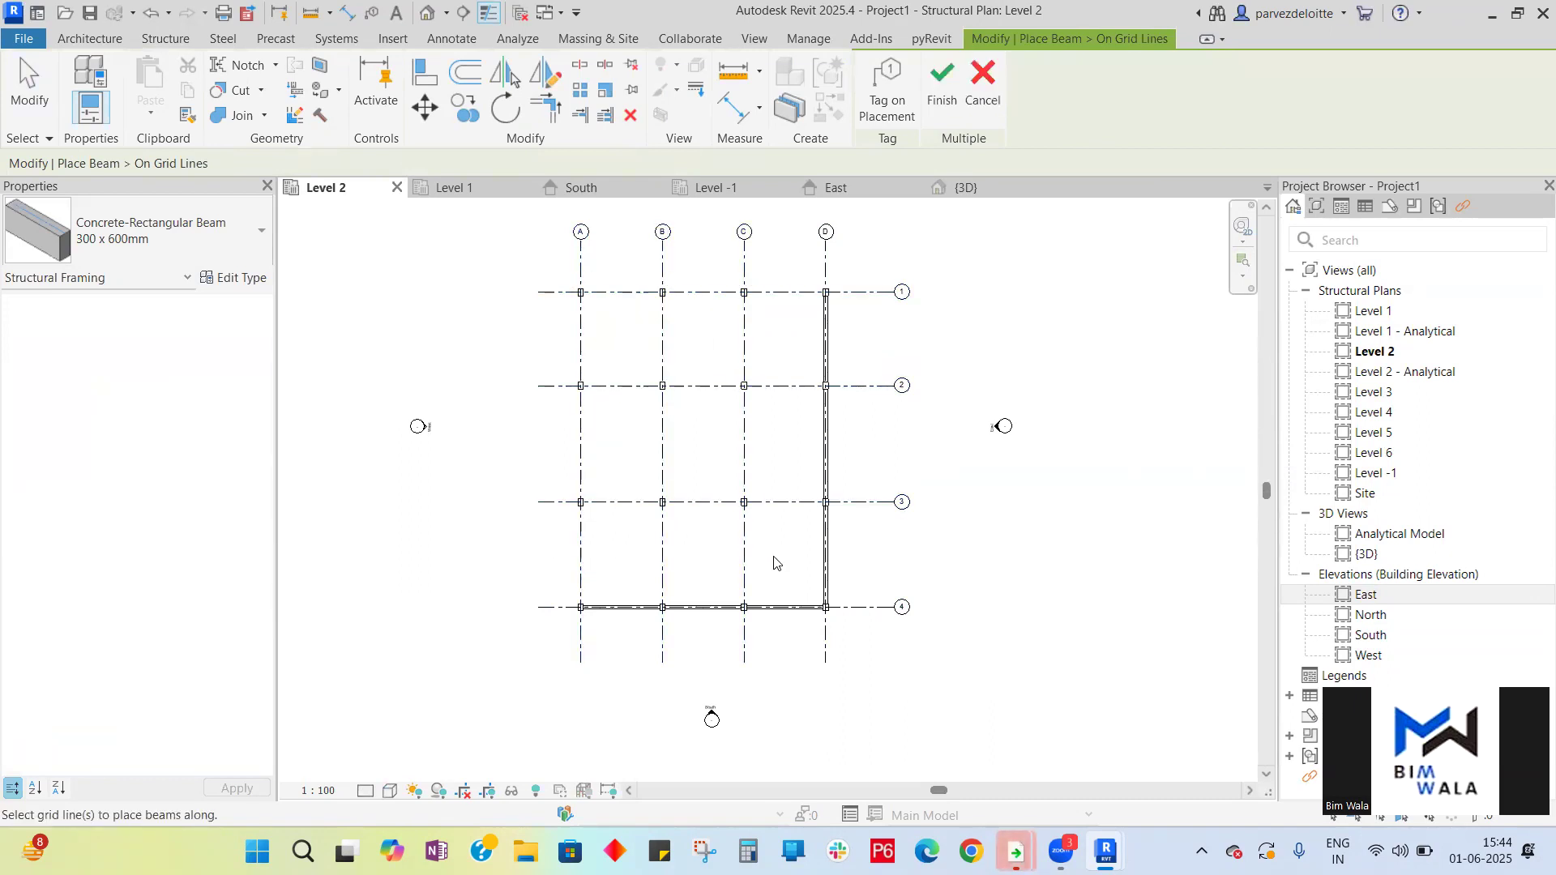
left_click(996, 91)
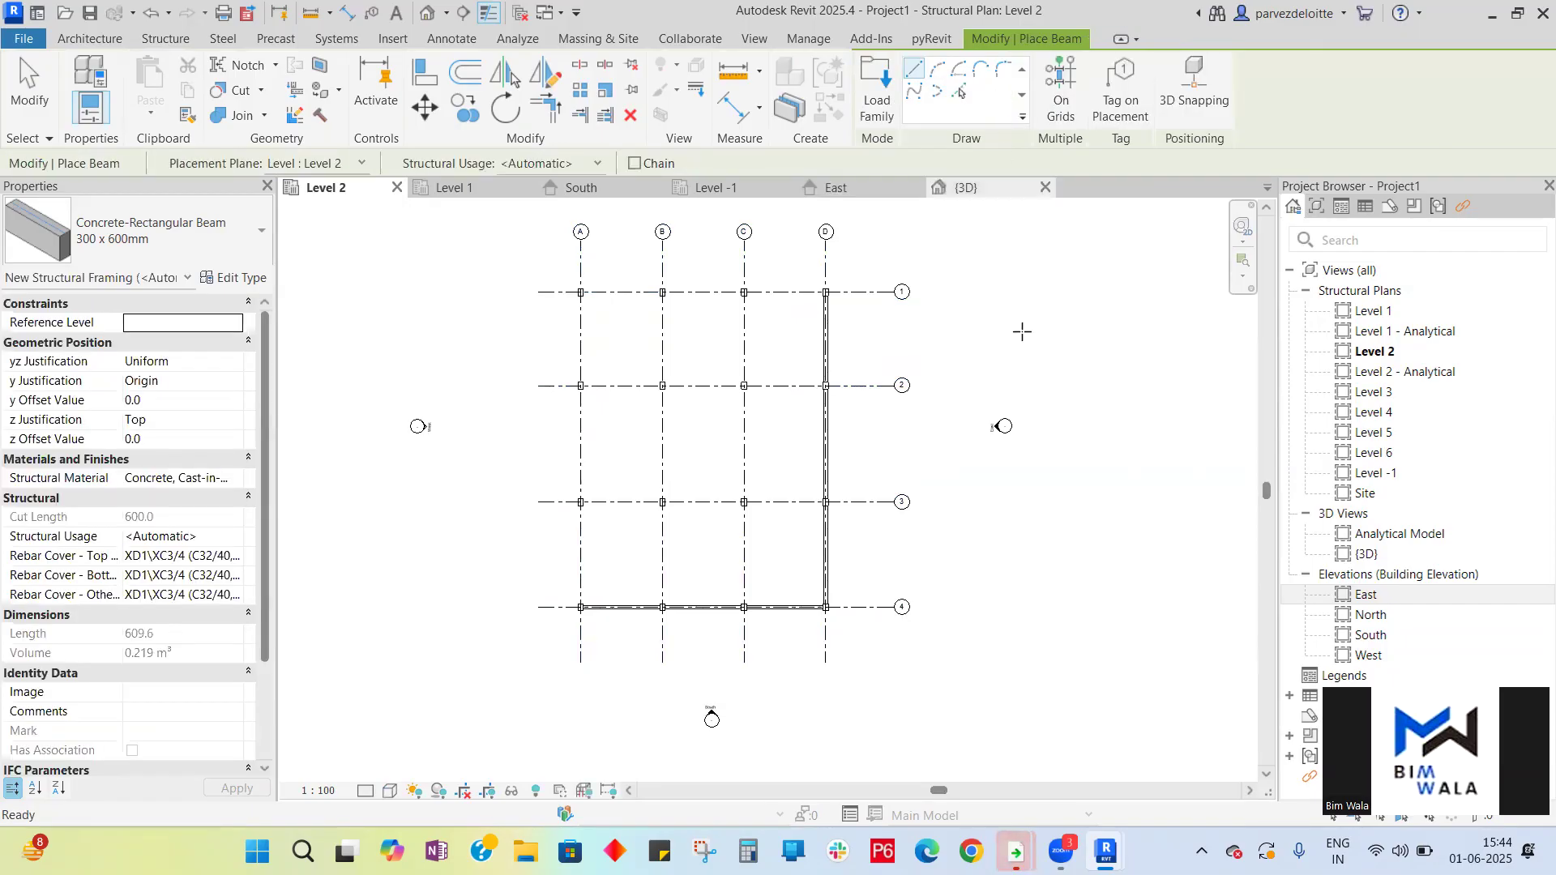
key("Escape")
key("Escape")
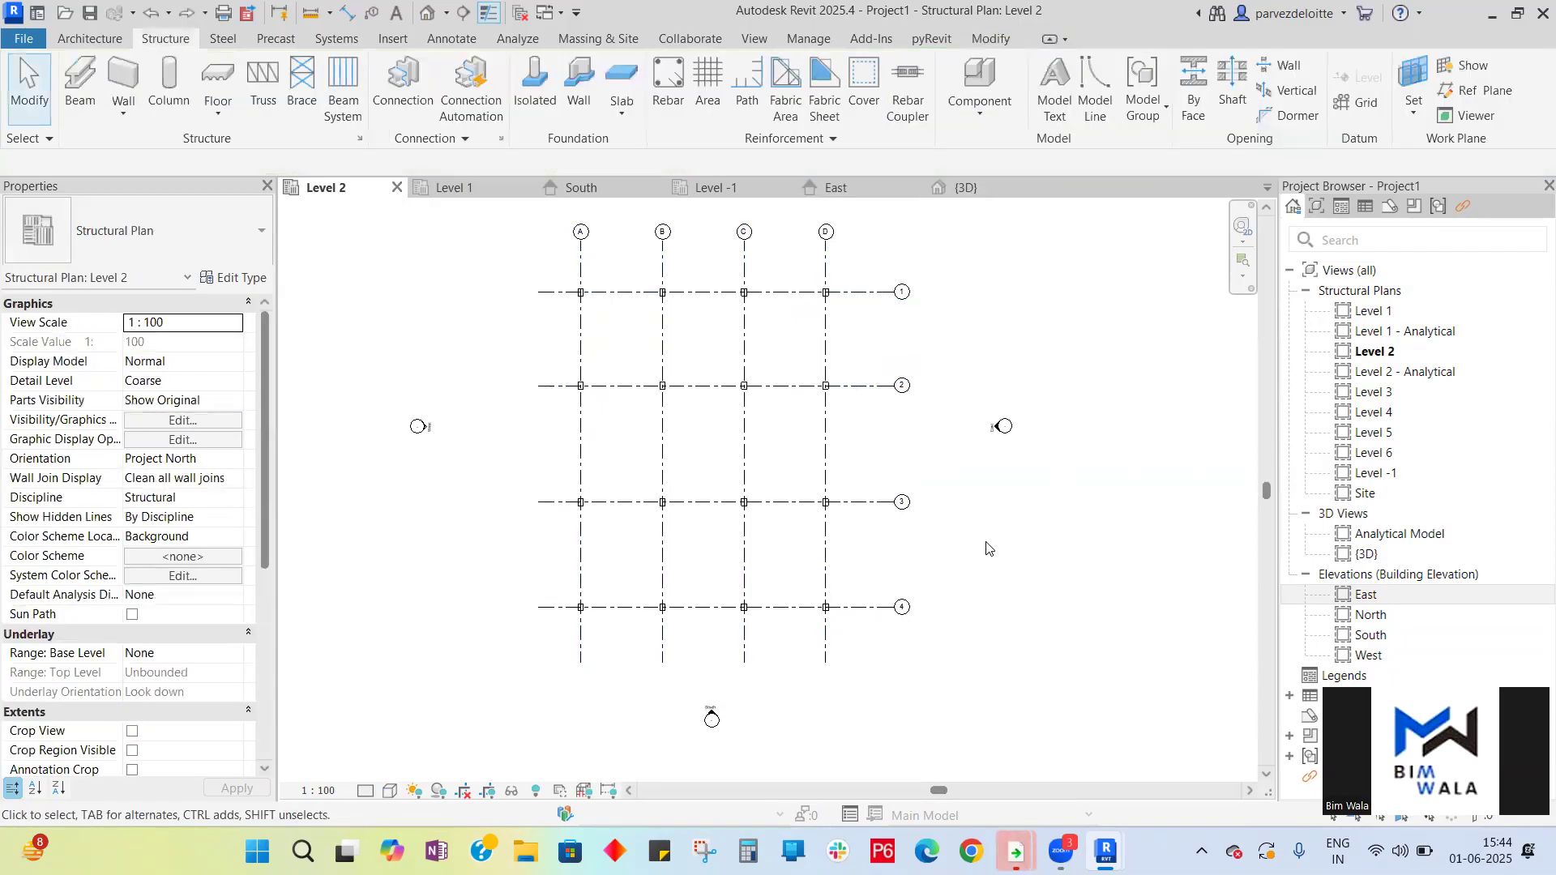
- Attempt again to place concrete beams along the selected Level 2 grid lines using On Grids
scroll(983, 533, "down", 2)
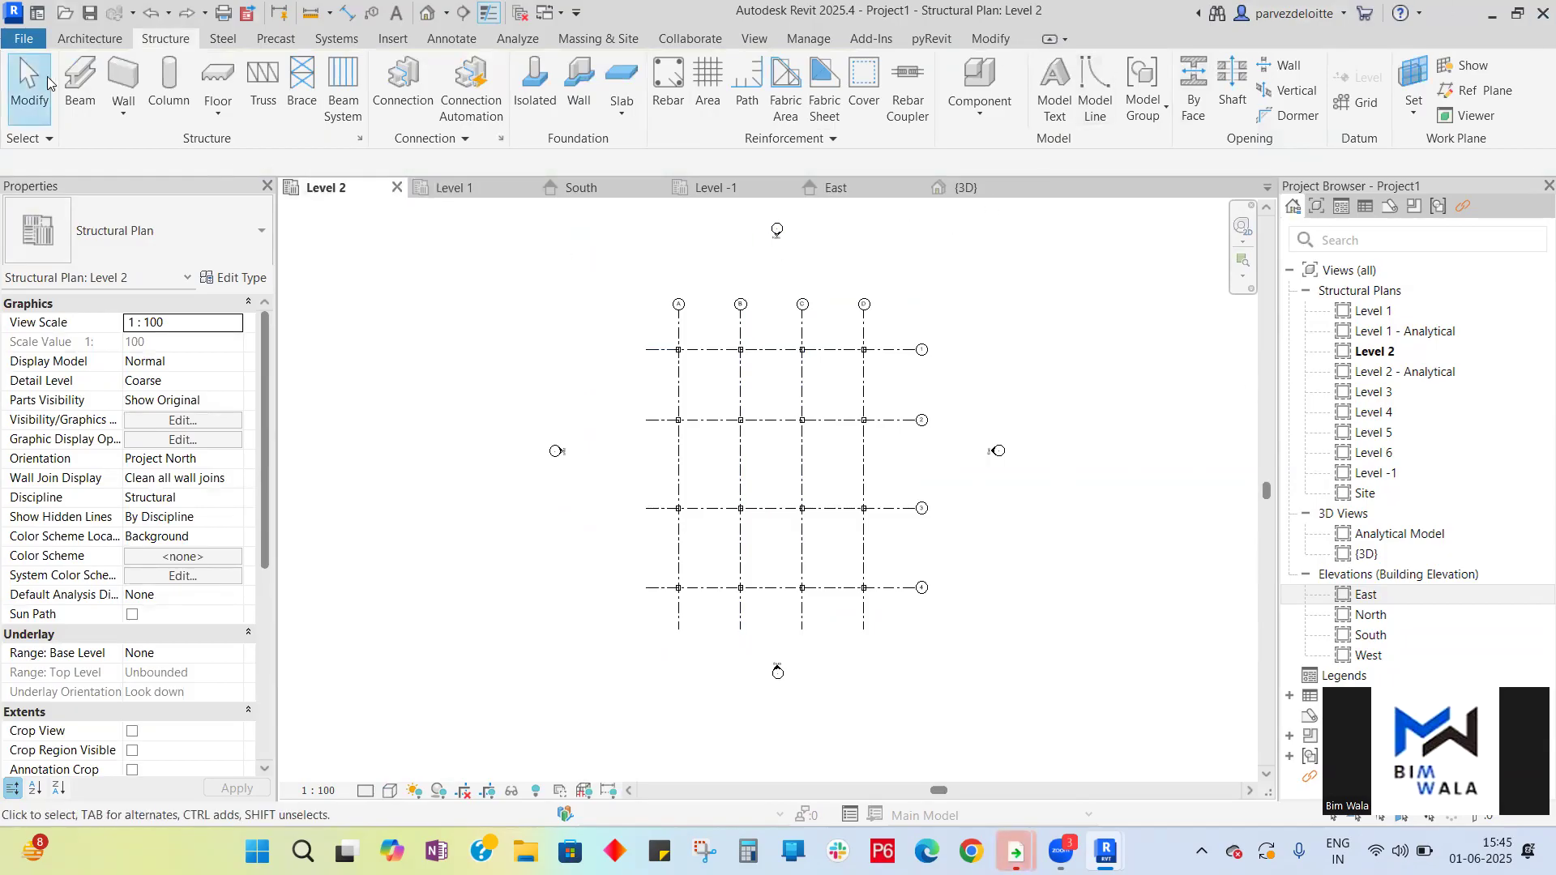
left_click(80, 81)
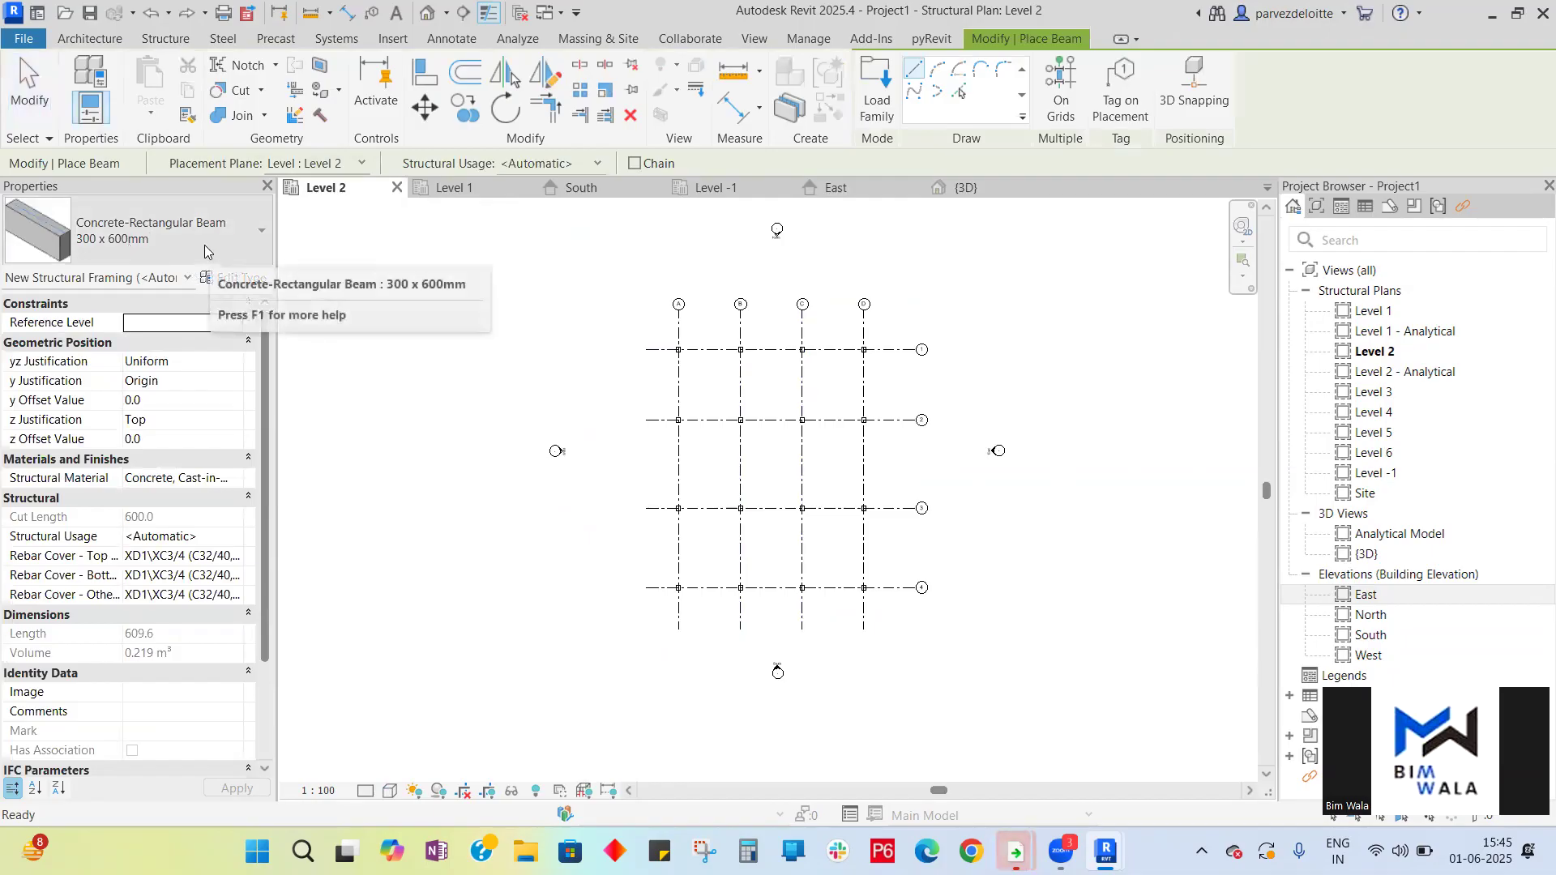
left_click(1061, 91)
left_click_drag(889, 611, 657, 338)
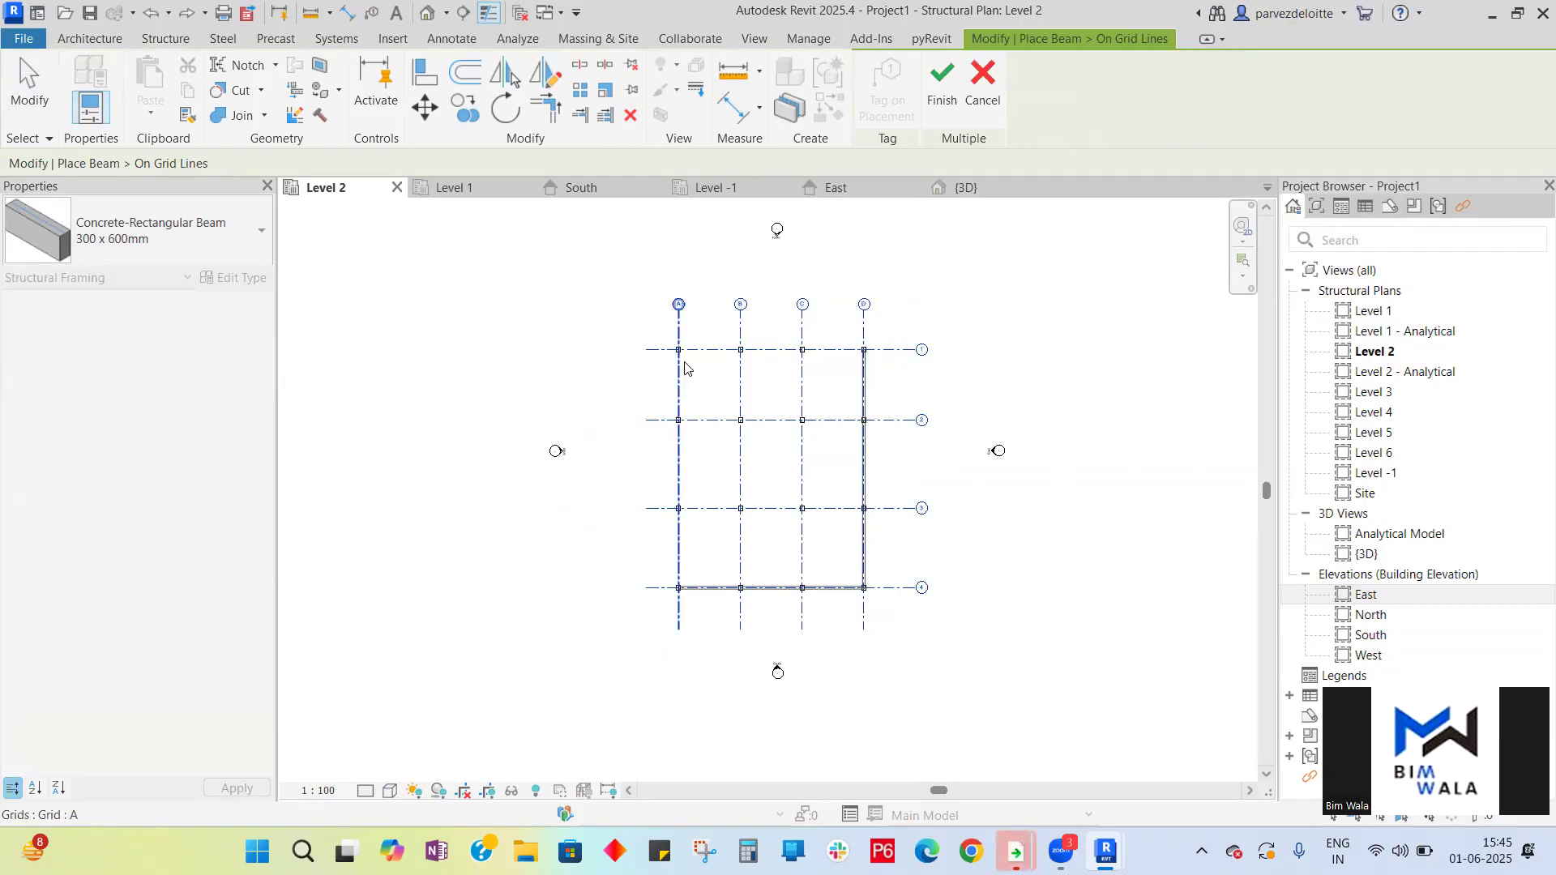
- Check the 3D view and the South and East elevations for the beams on Level 2
left_click(964, 187)
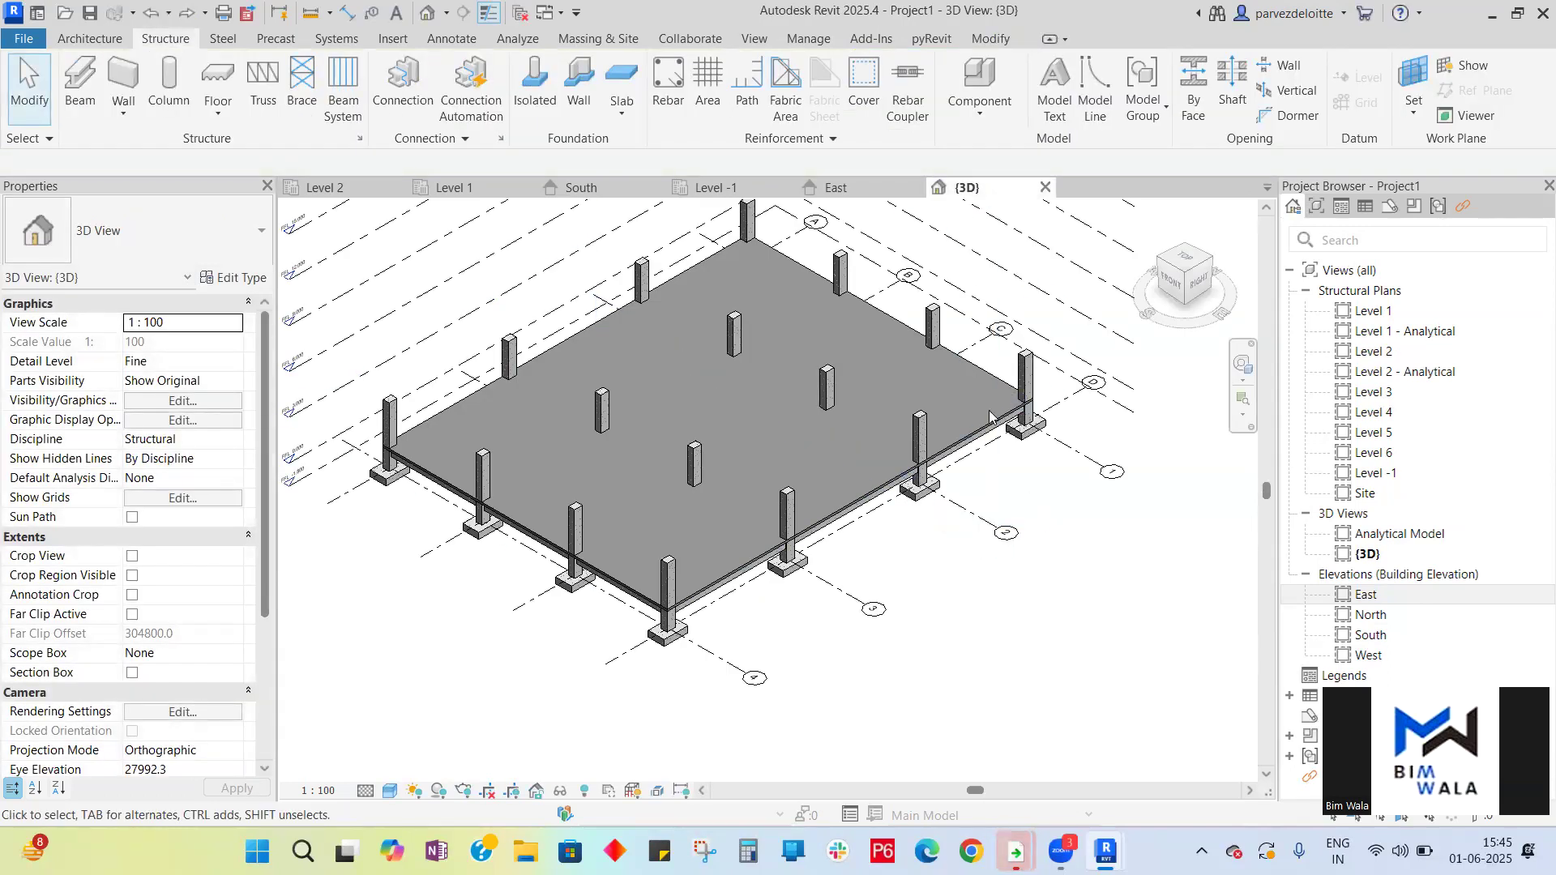
left_click(579, 187)
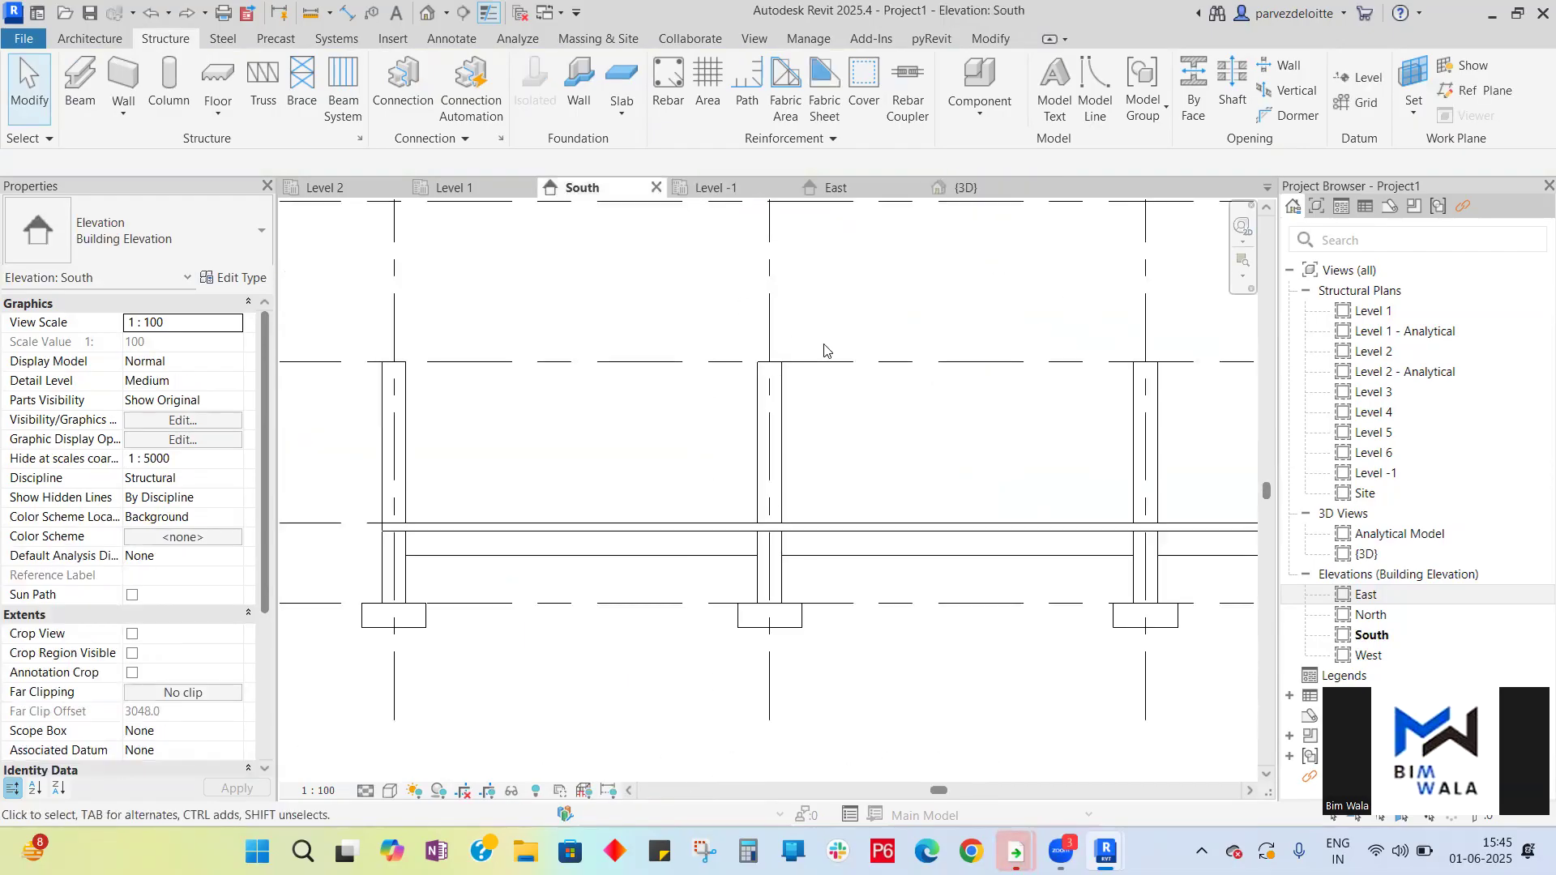
scroll(824, 350, "down", 4)
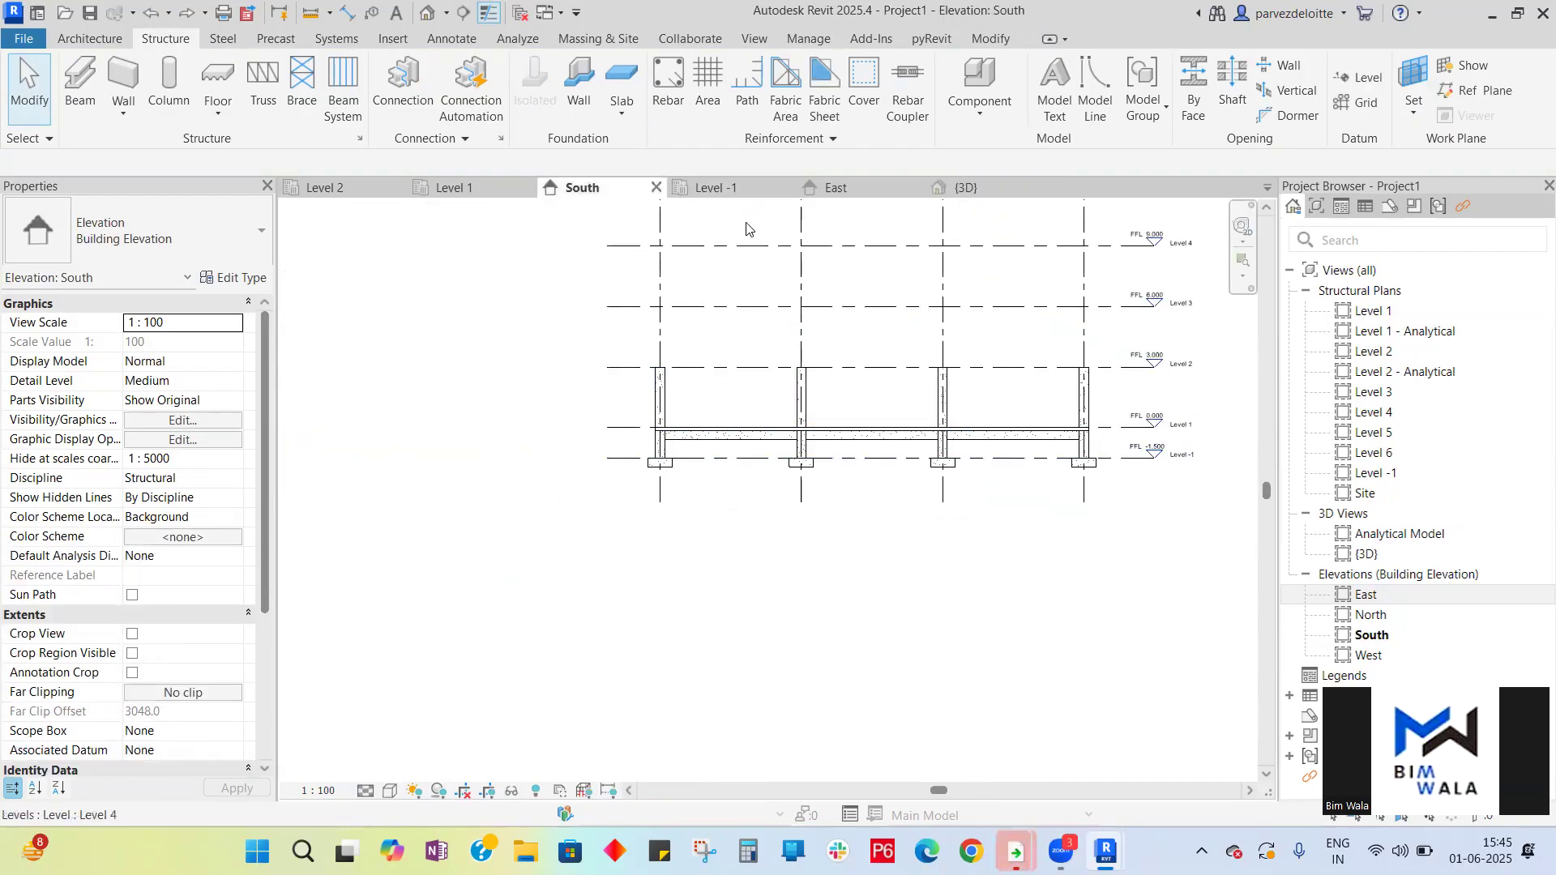
left_click(835, 187)
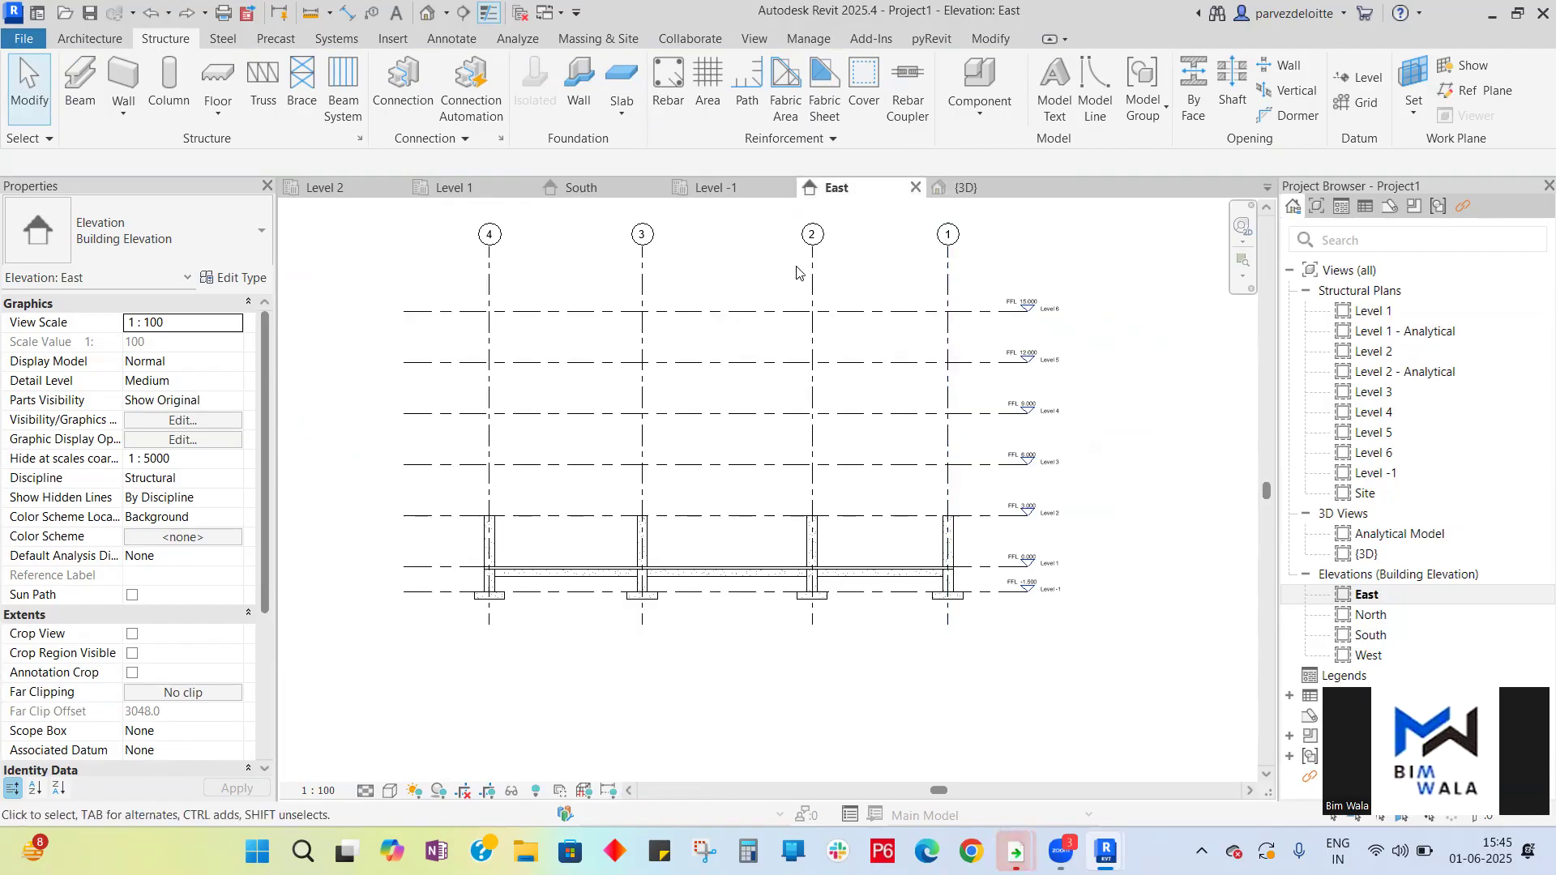
left_click(320, 189)
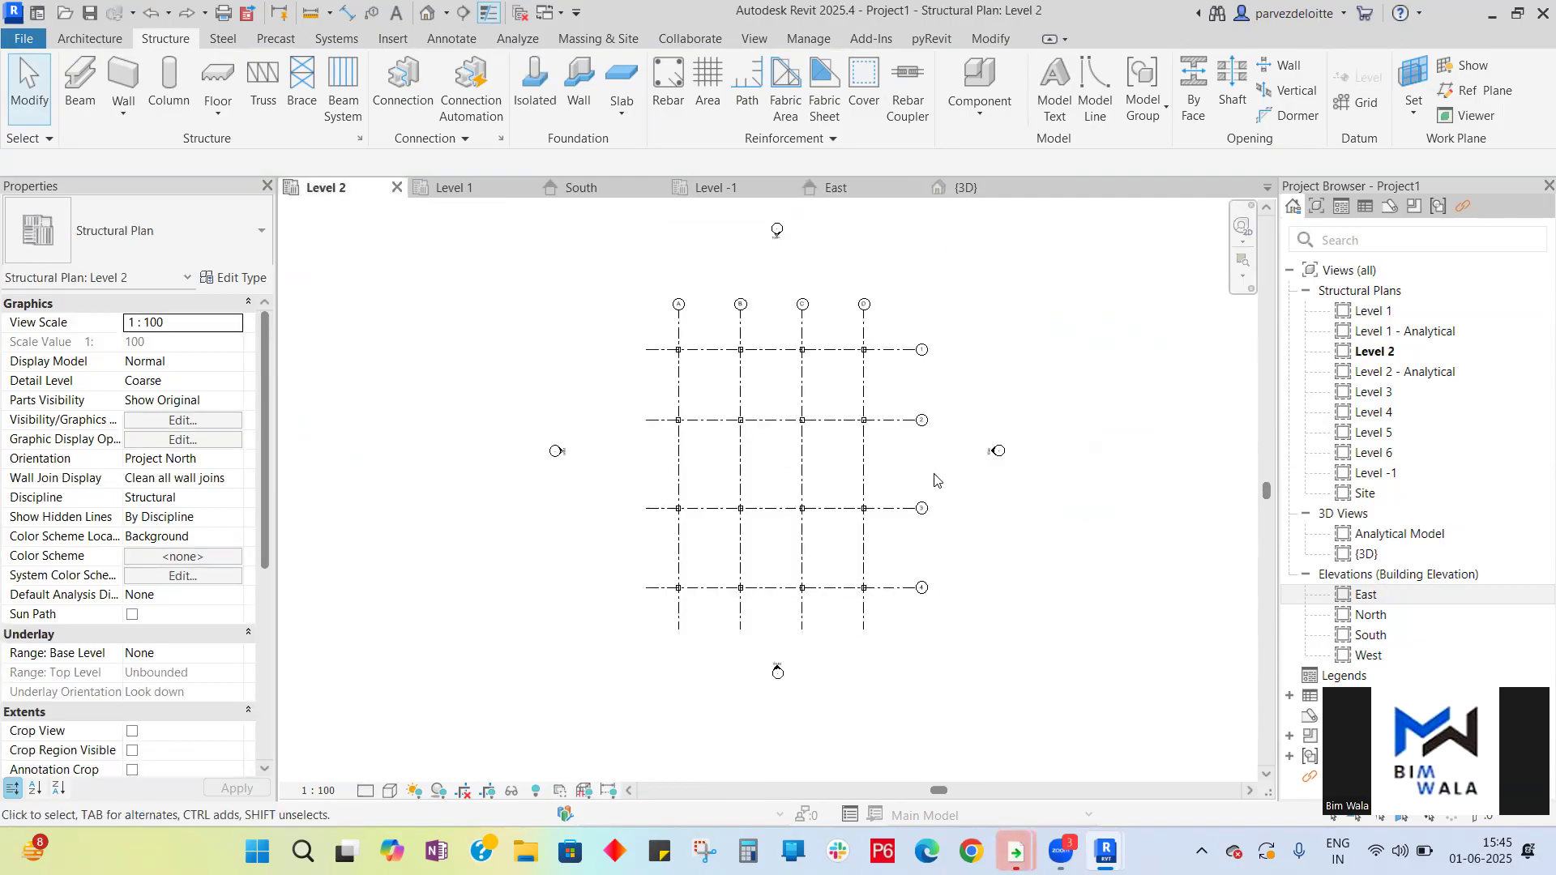
left_click(80, 88)
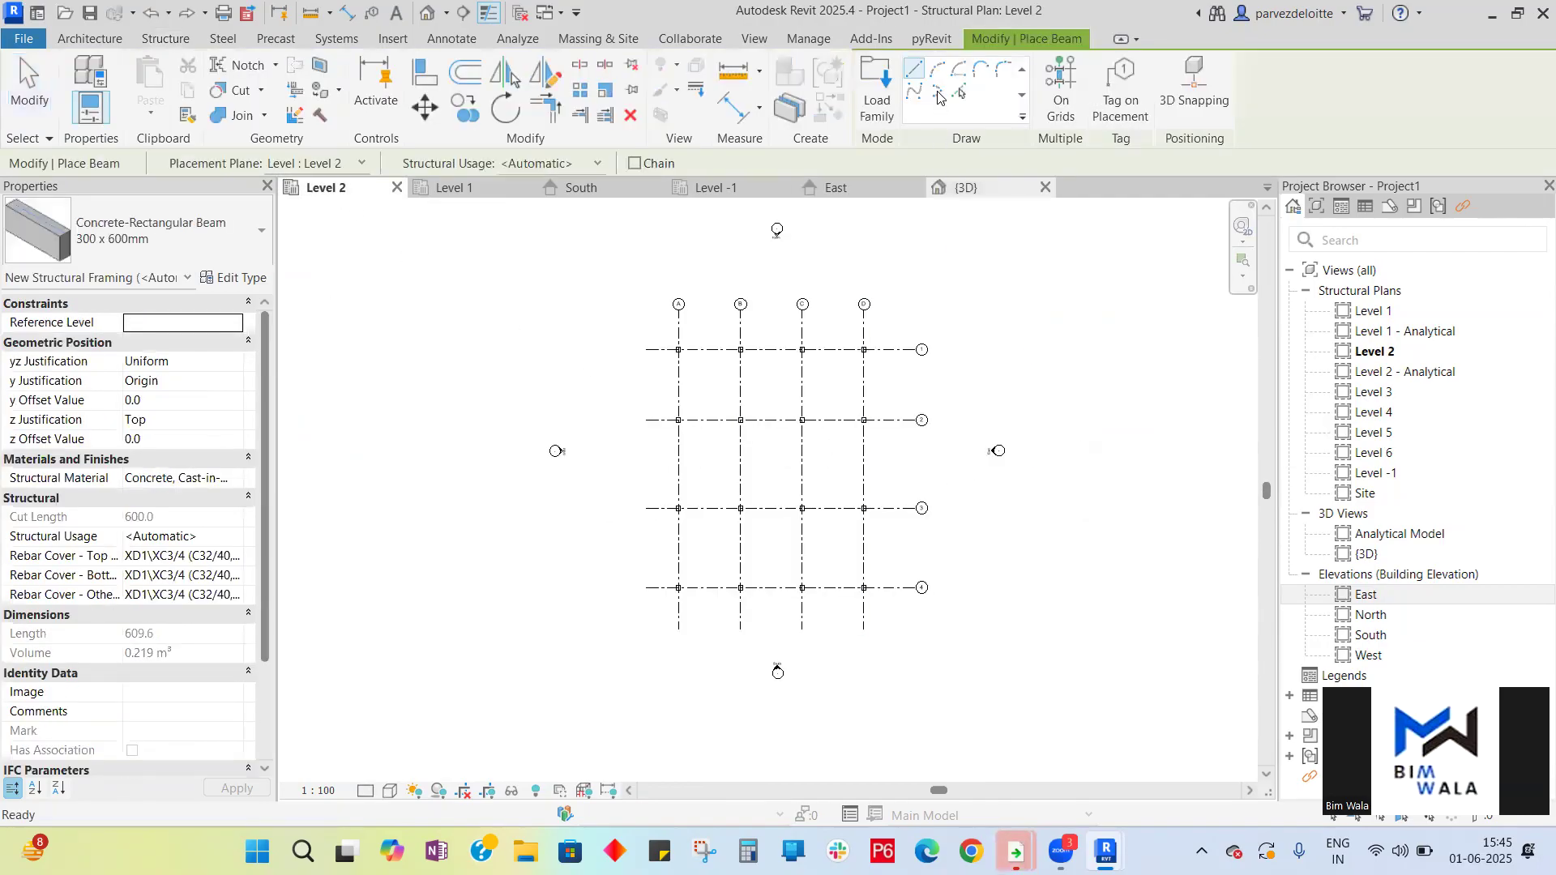
left_click(1060, 90)
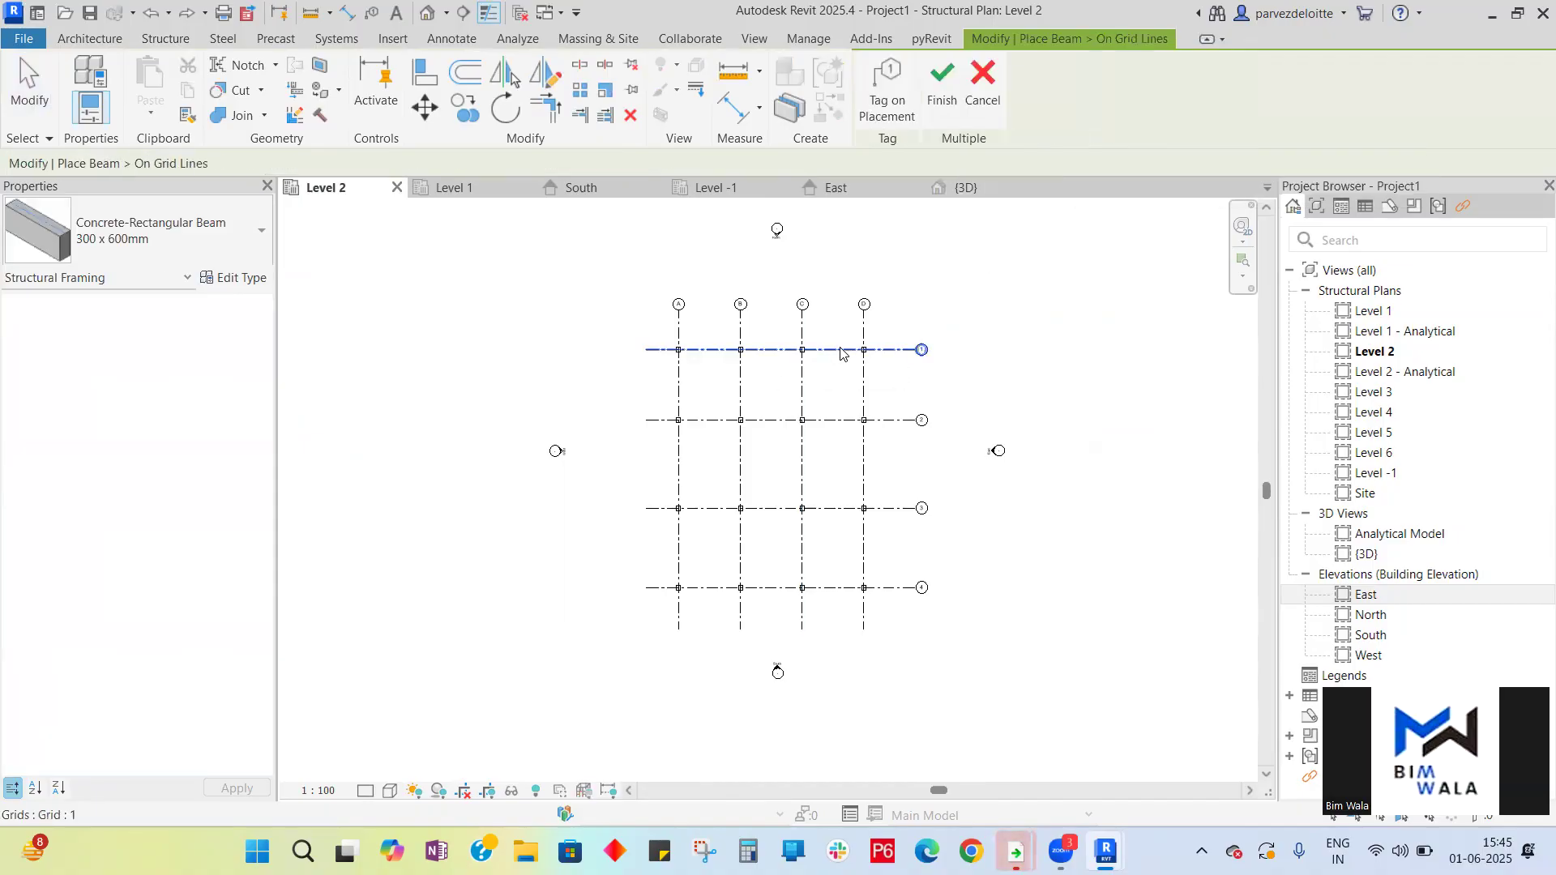
left_click(861, 390)
left_click(797, 466)
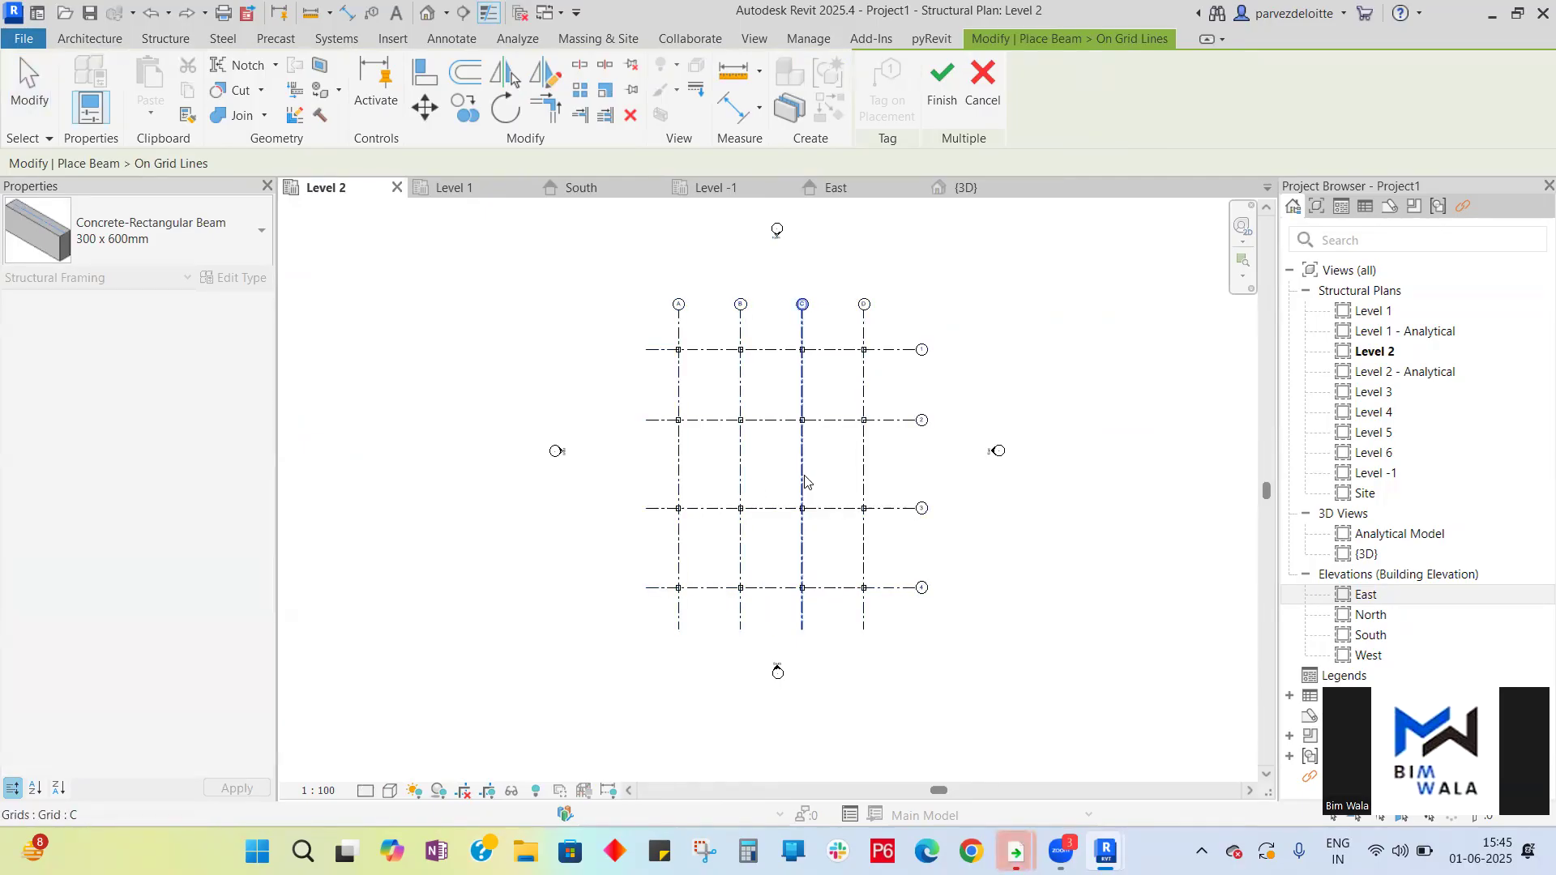
key("Escape")
key("Escape")
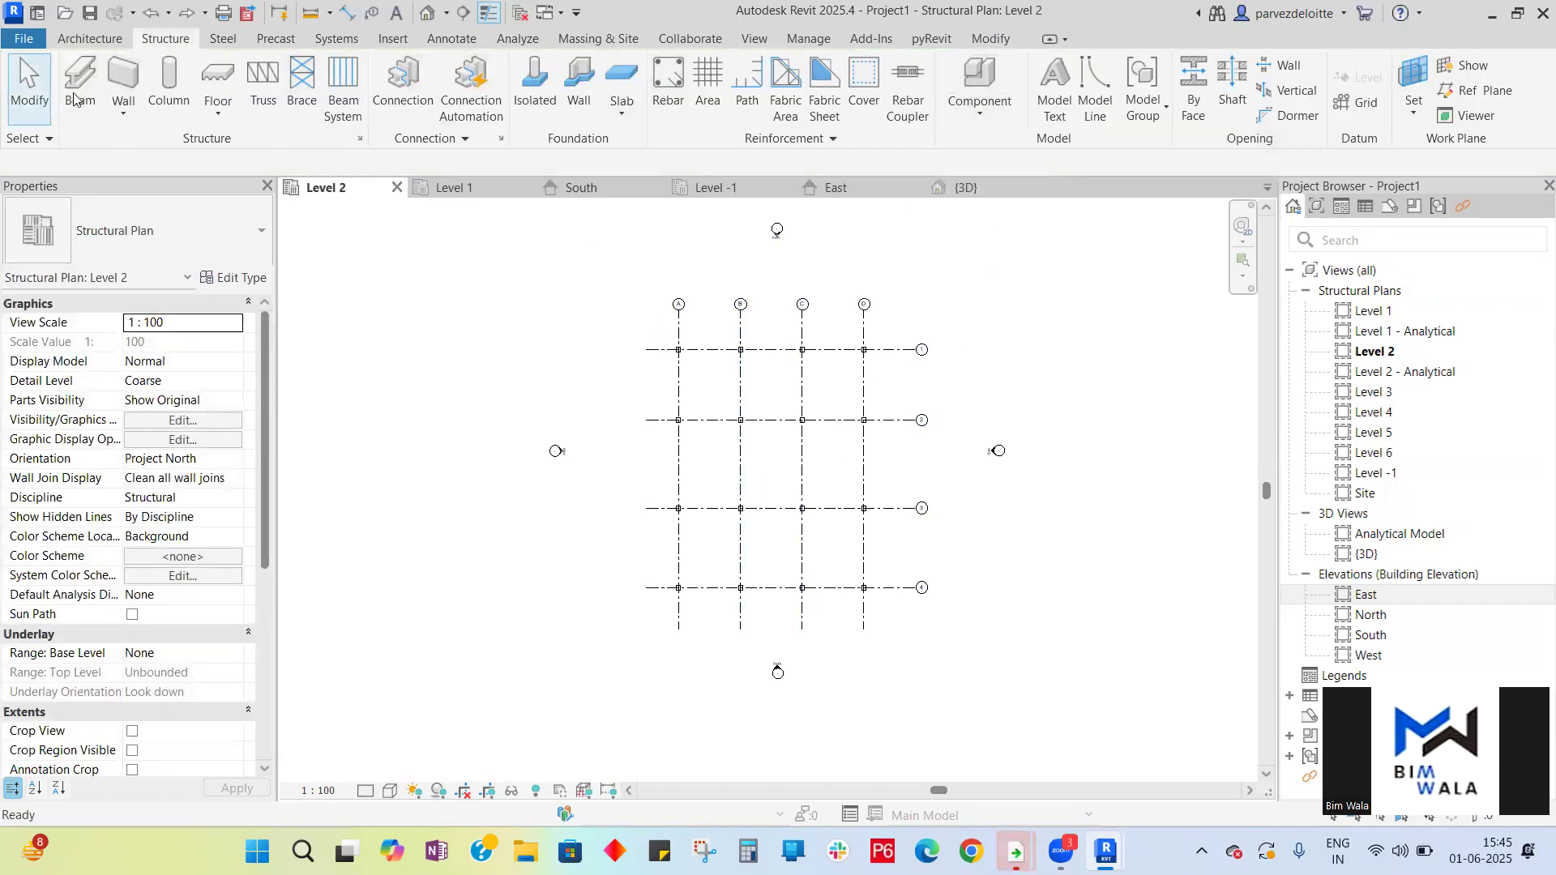
- Draw a beam along grid 1 between grids A and B
key("b")
key("m")
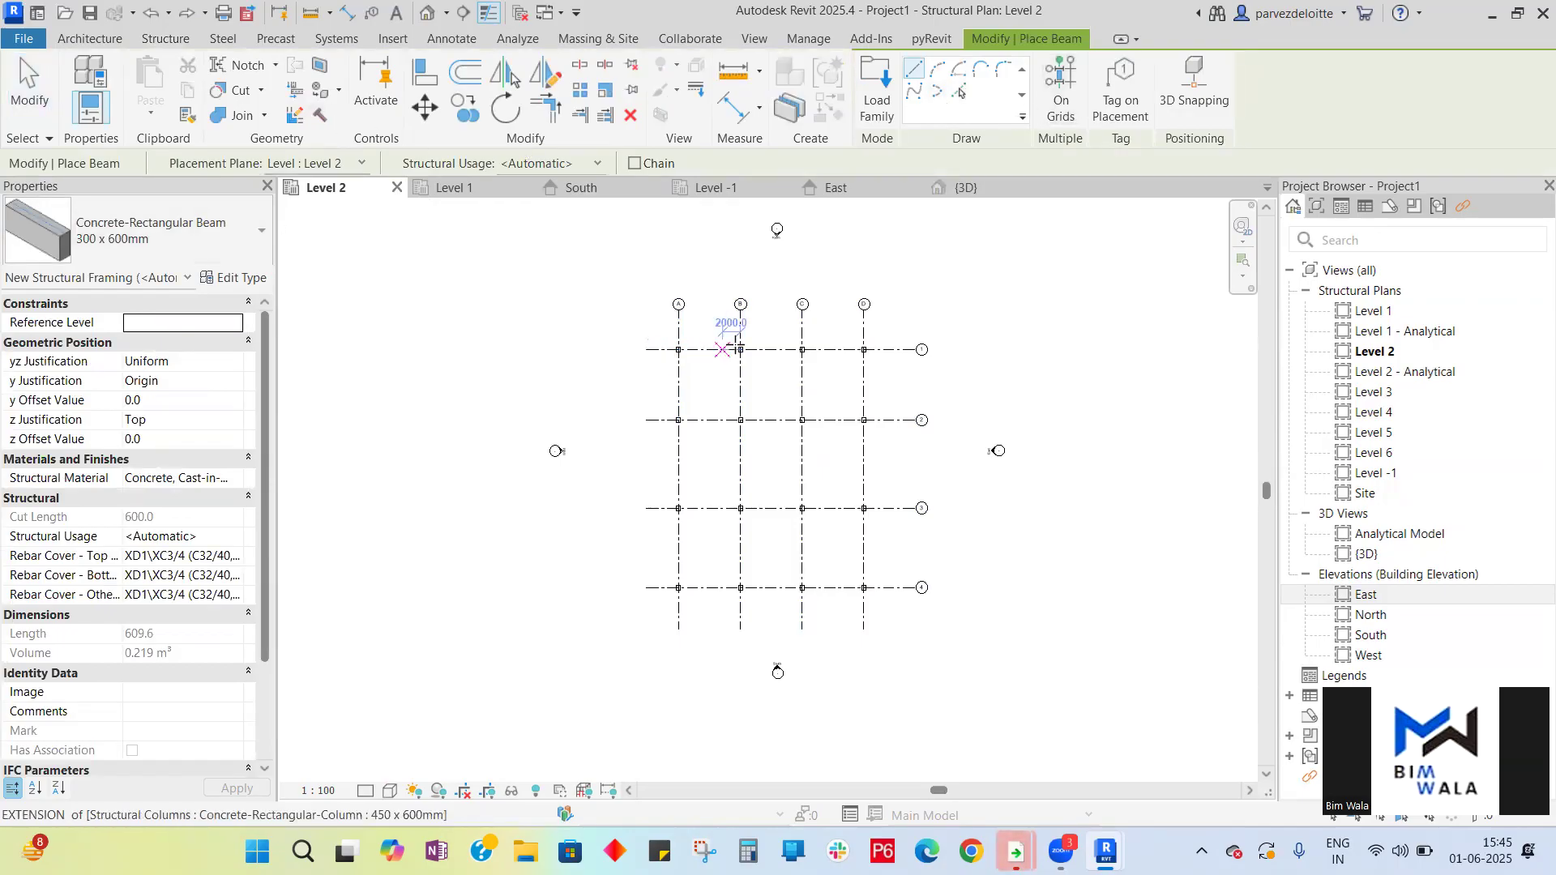
scroll(828, 391, "up", 2)
left_click(601, 327)
left_click(696, 327)
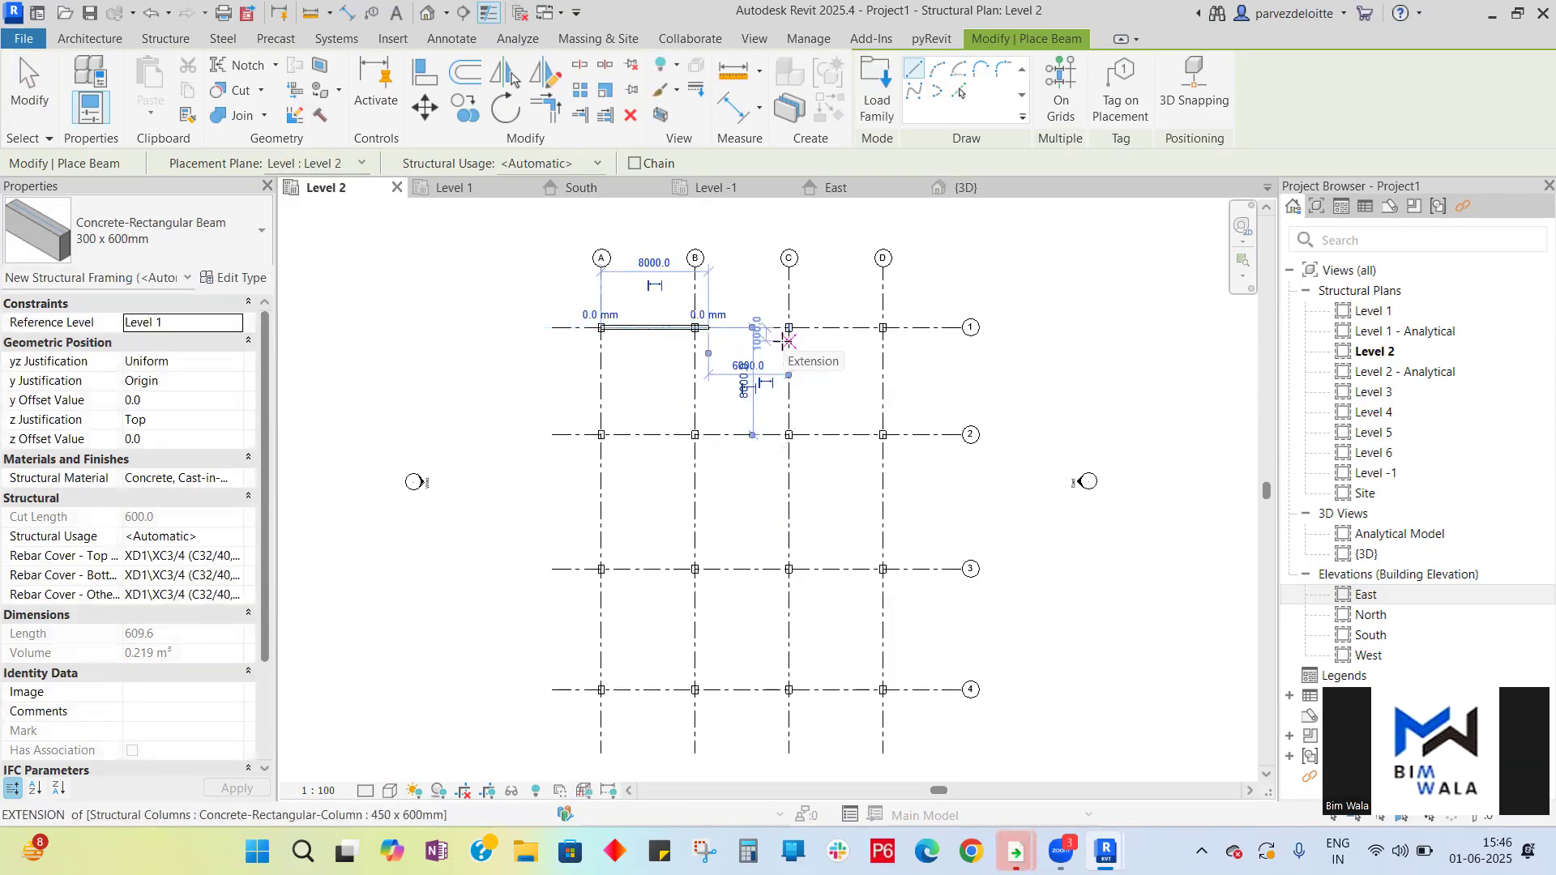
key("Escape")
key("Escape")
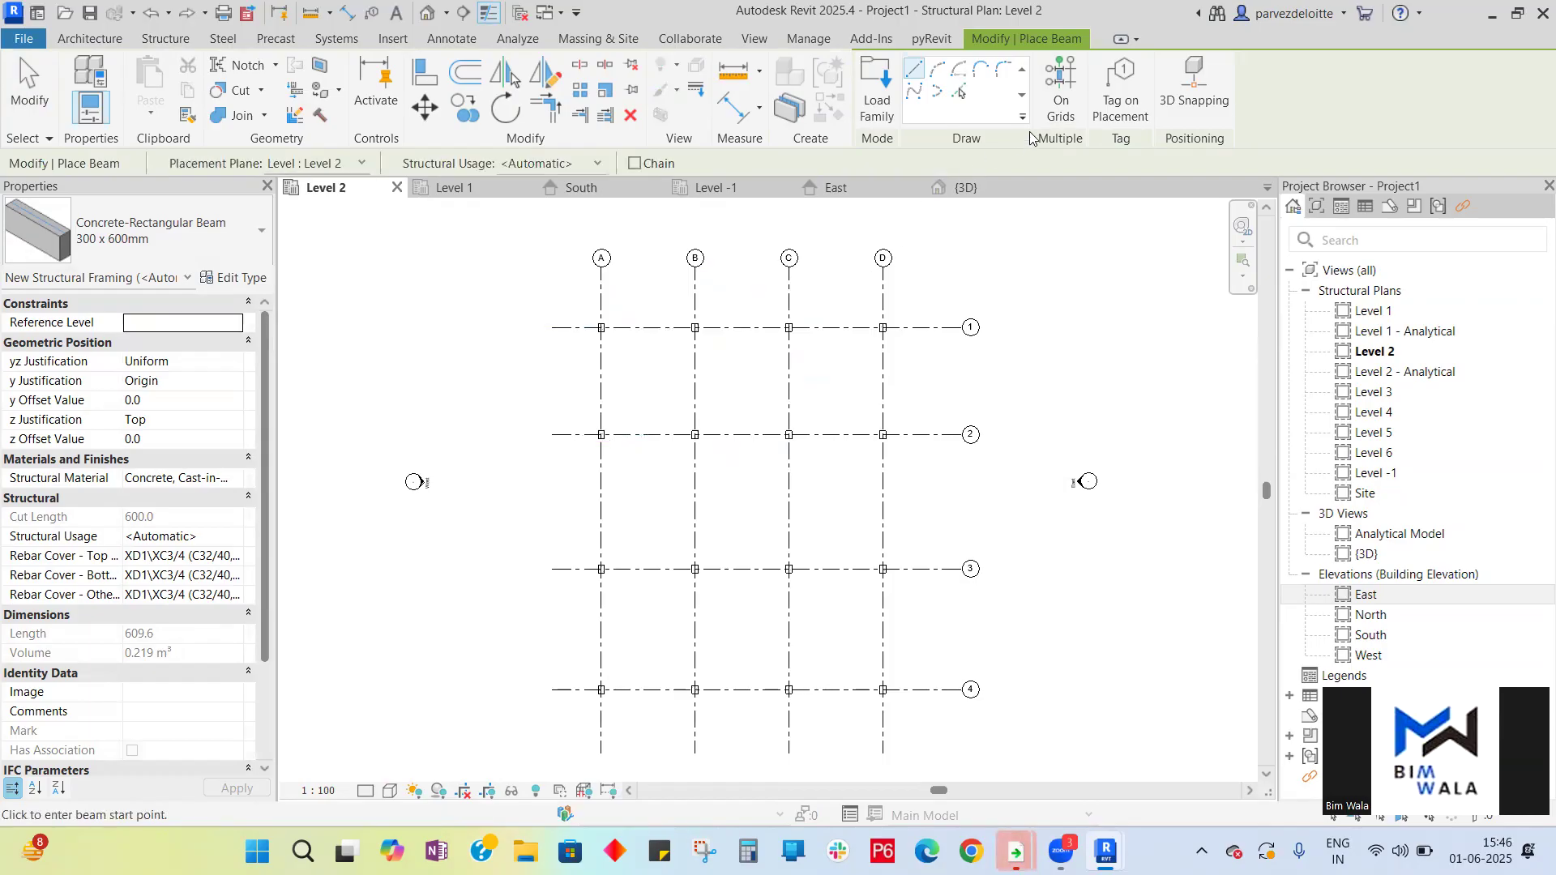
left_click(1060, 96)
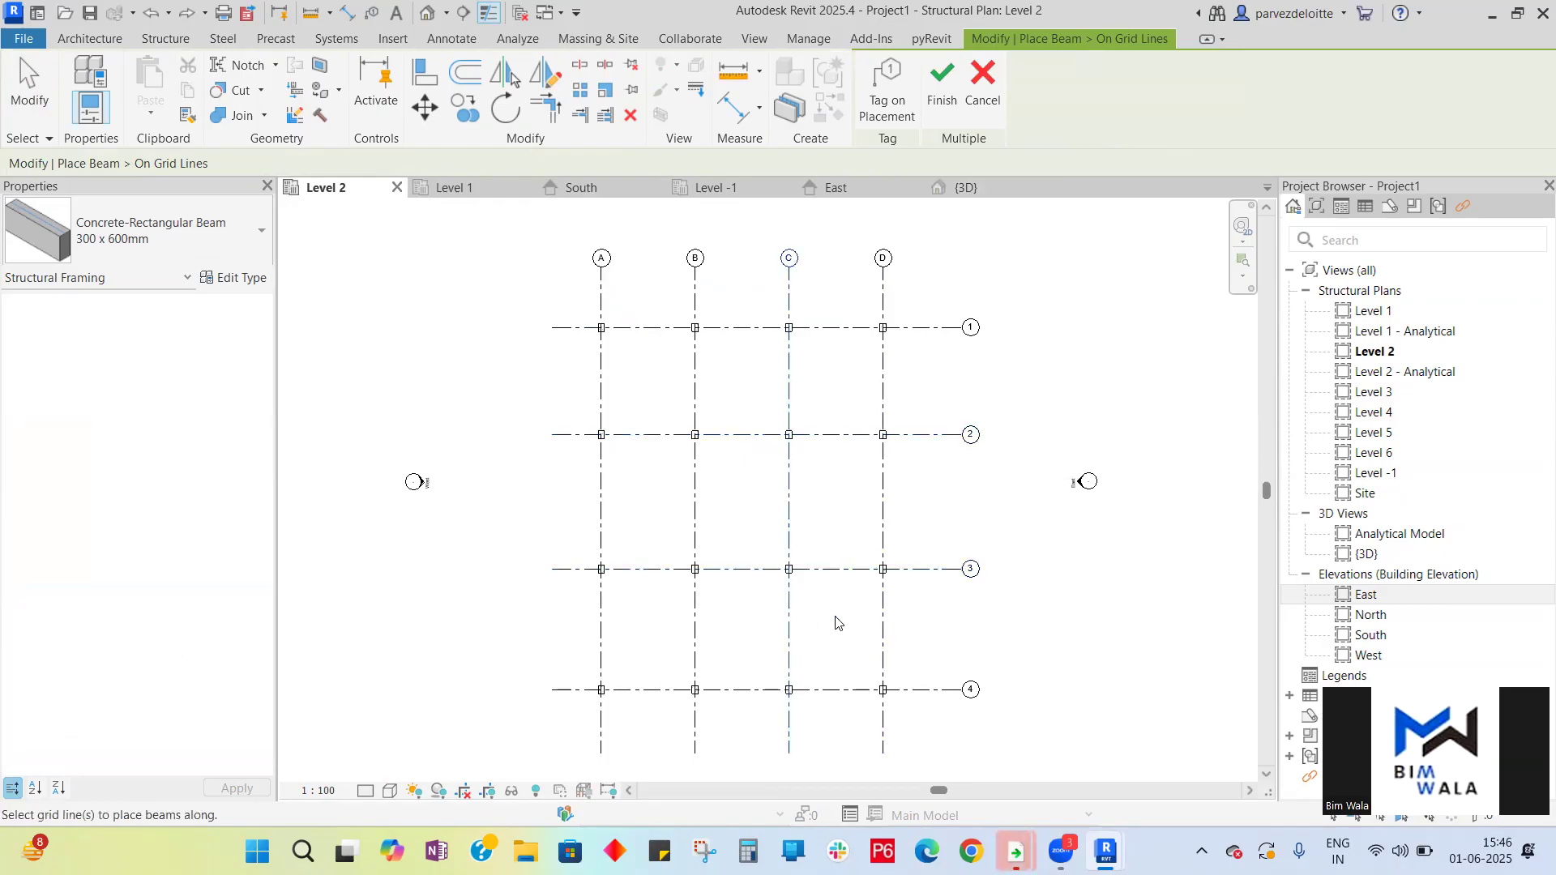
left_click(883, 618)
scroll(883, 560, "up", 3)
scroll(892, 510, "down", 5)
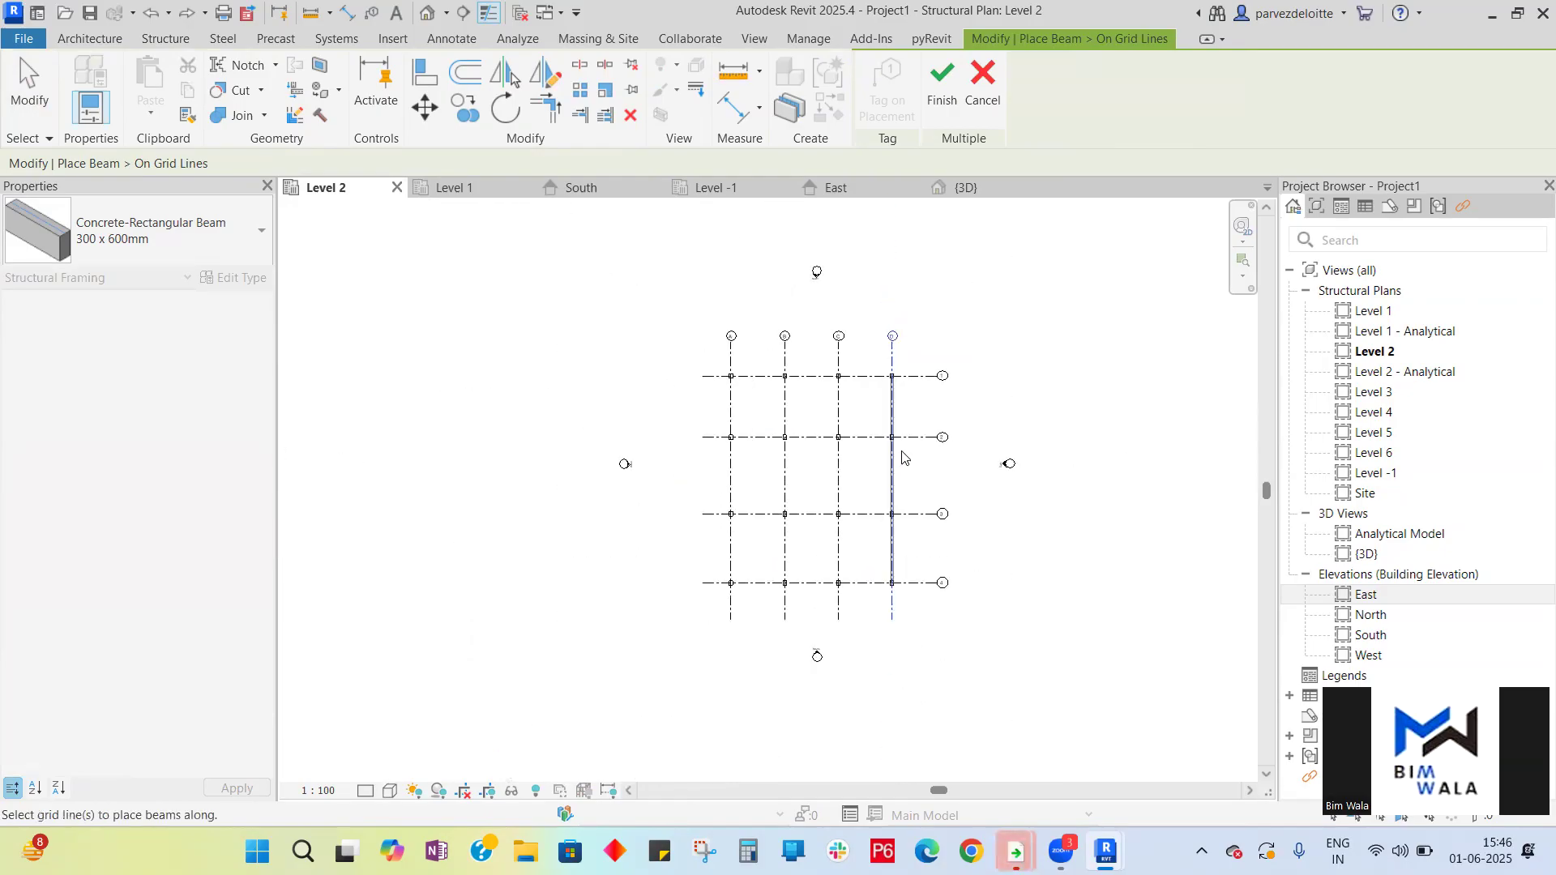
scroll(905, 456, "up", 2)
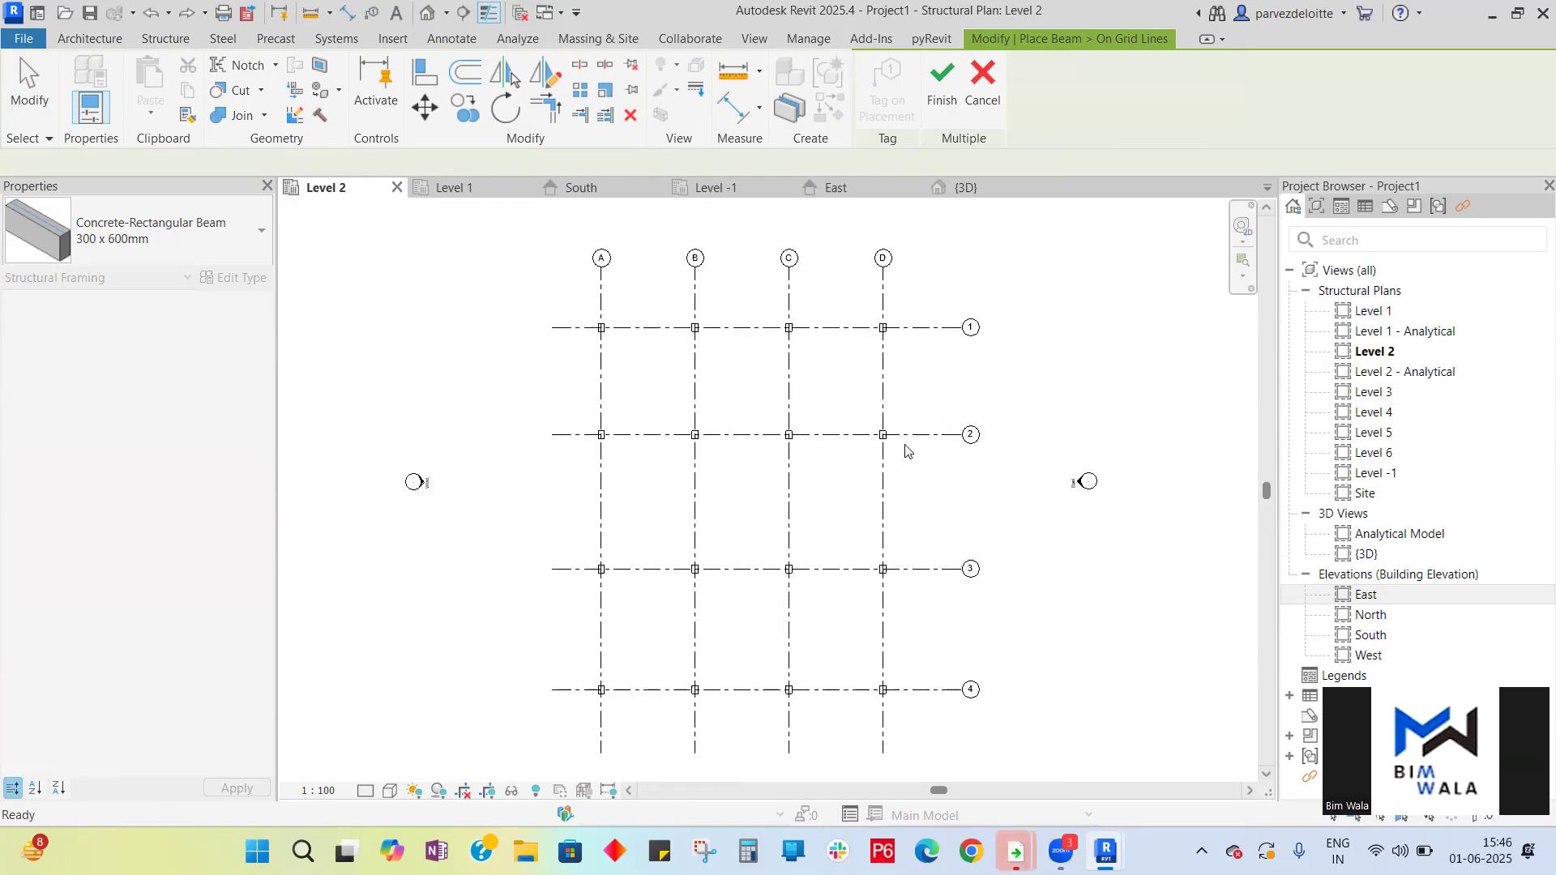
left_click(982, 80)
key("Escape")
left_click(980, 81)
key("Escape")
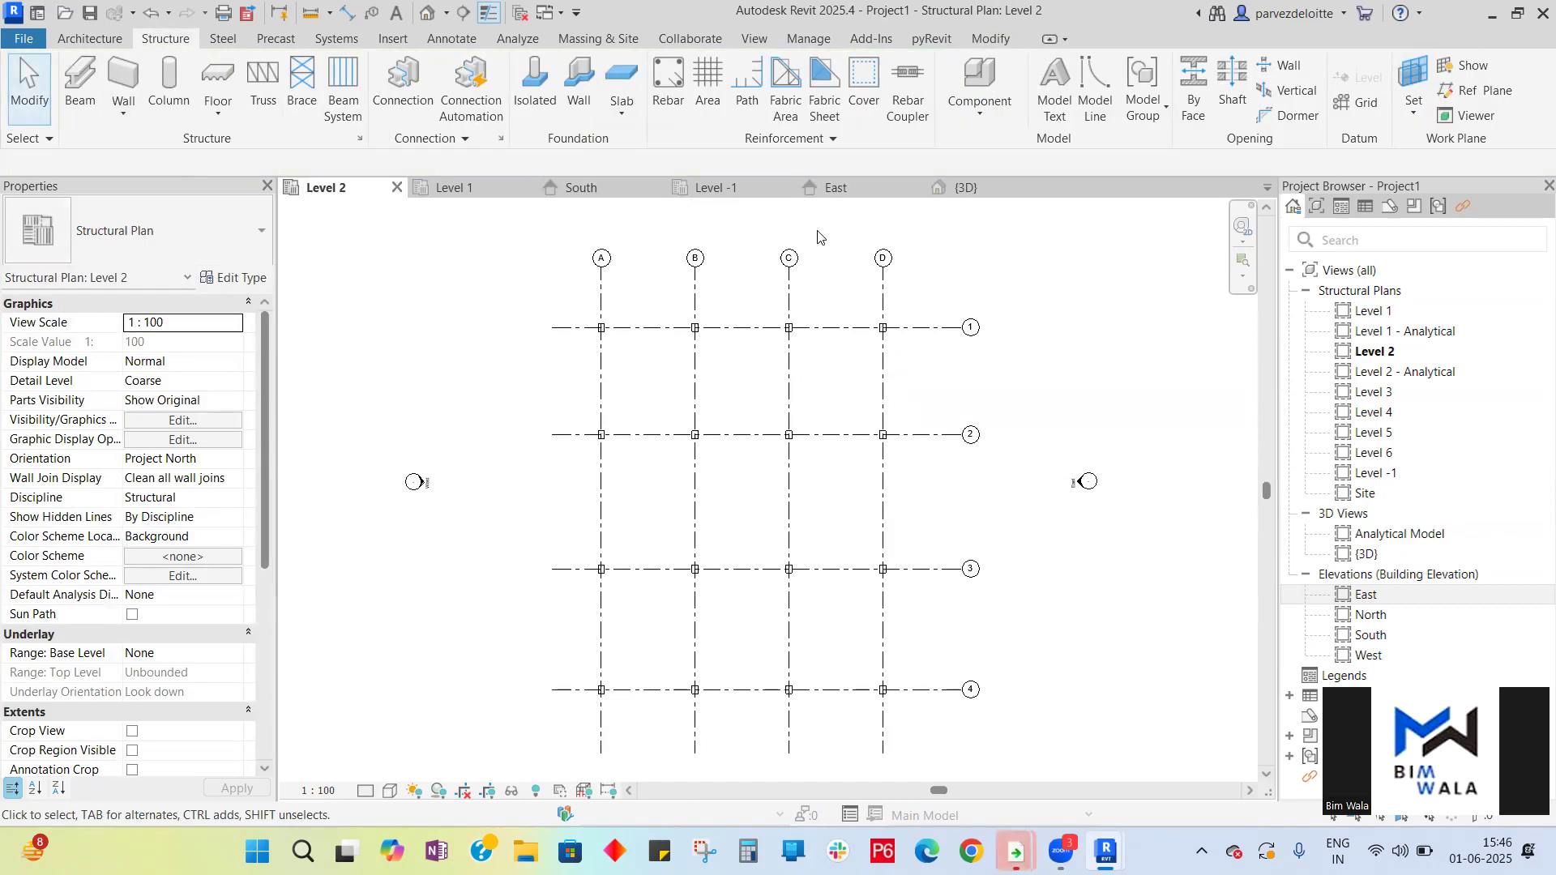
- Inspect the South elevation and the Level -1 and Level 1 plans for the placed beams
left_click(580, 188)
scroll(429, 518, "down", 2)
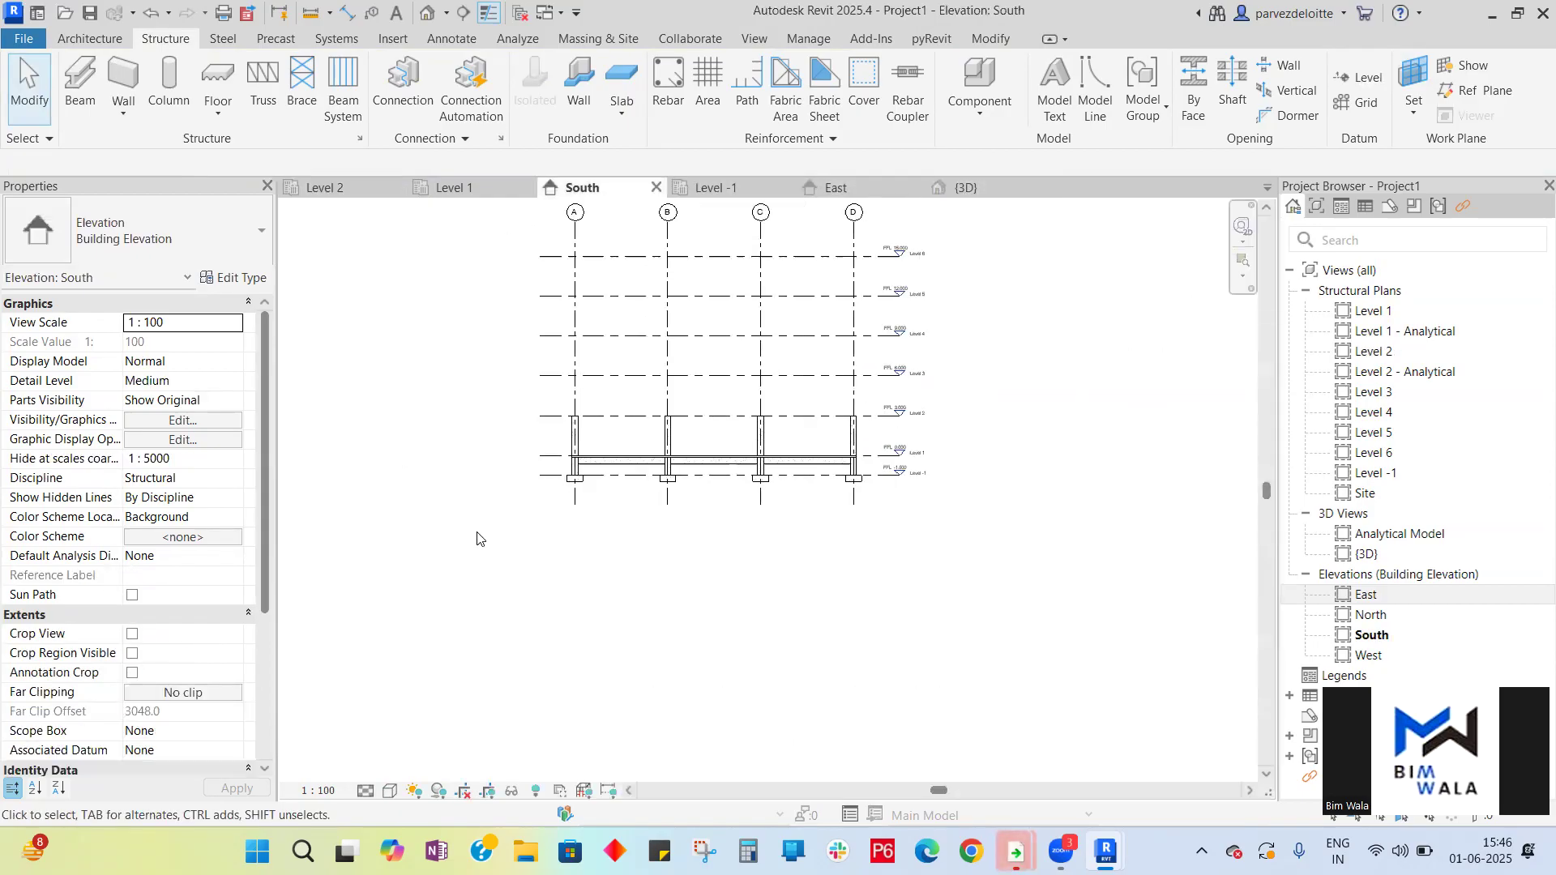
scroll(583, 336, "up", 2)
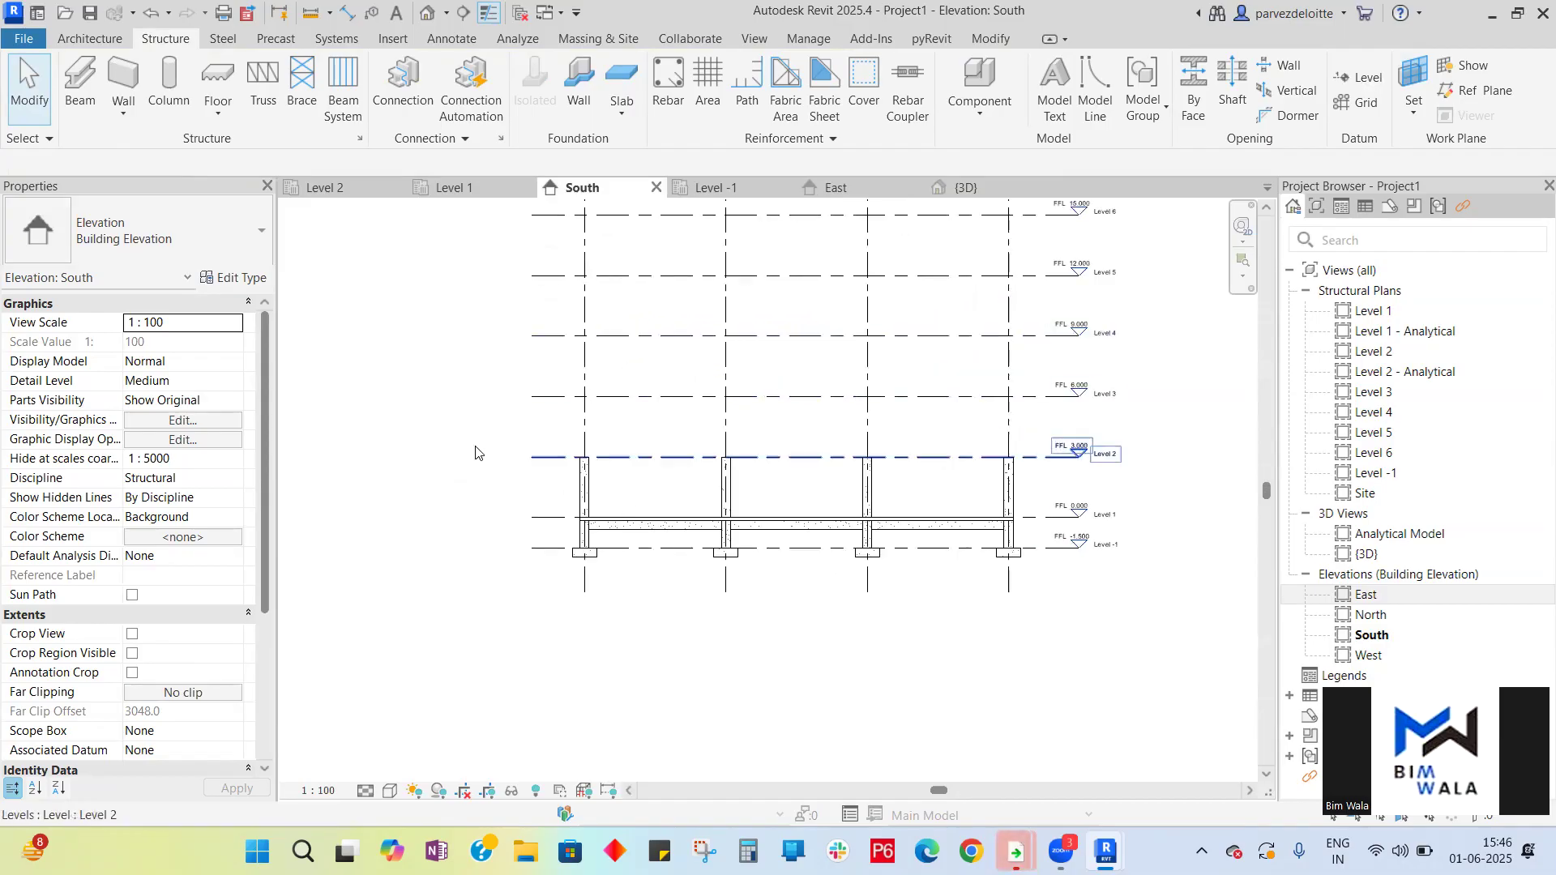
scroll(413, 480, "down", 1)
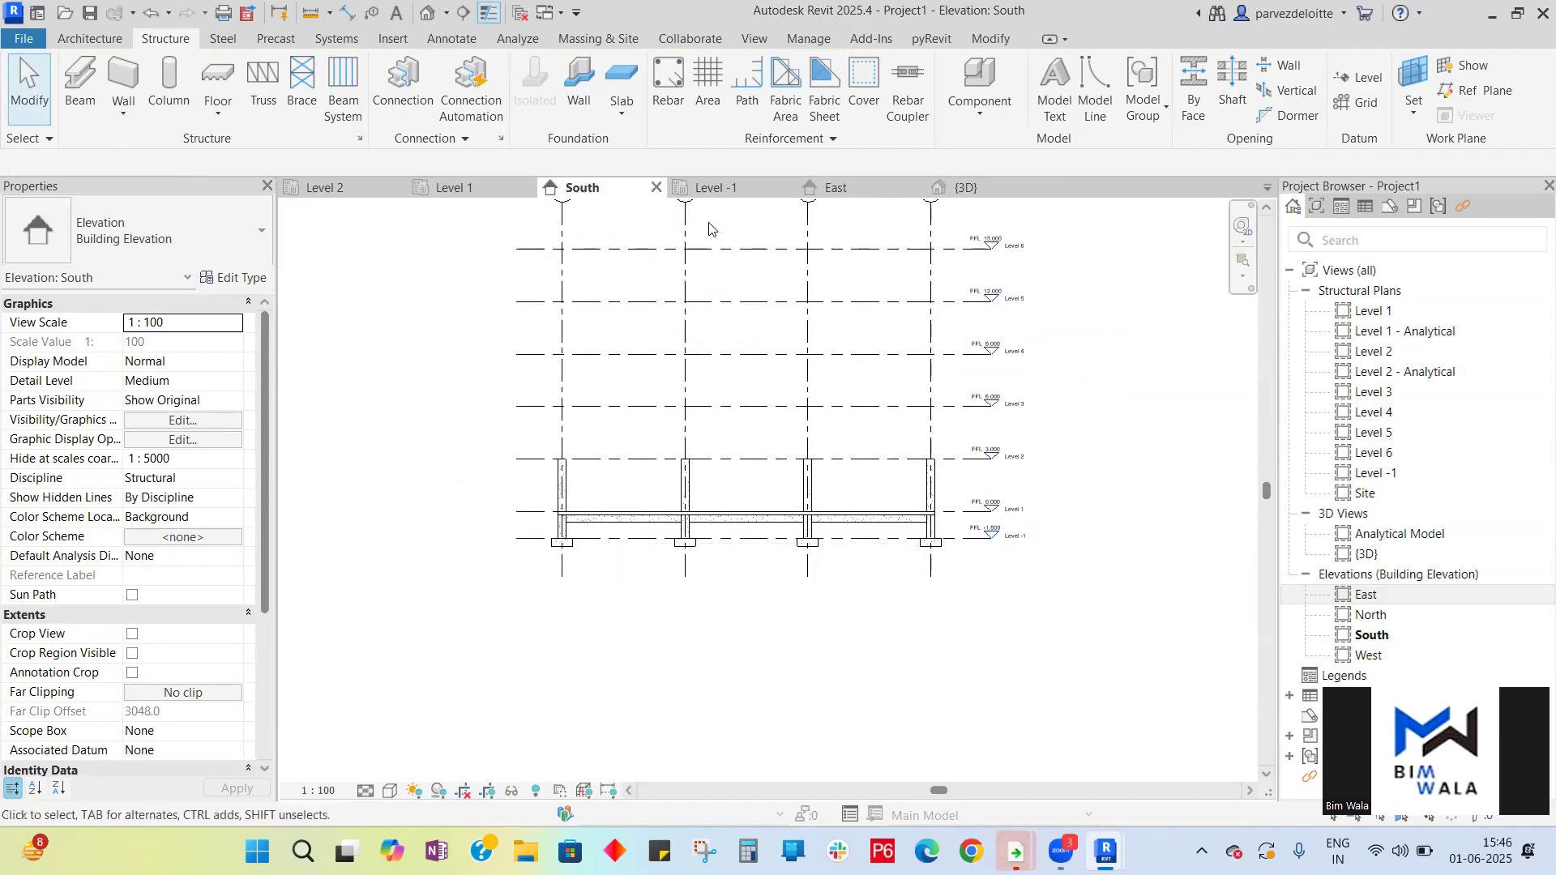
left_click(713, 189)
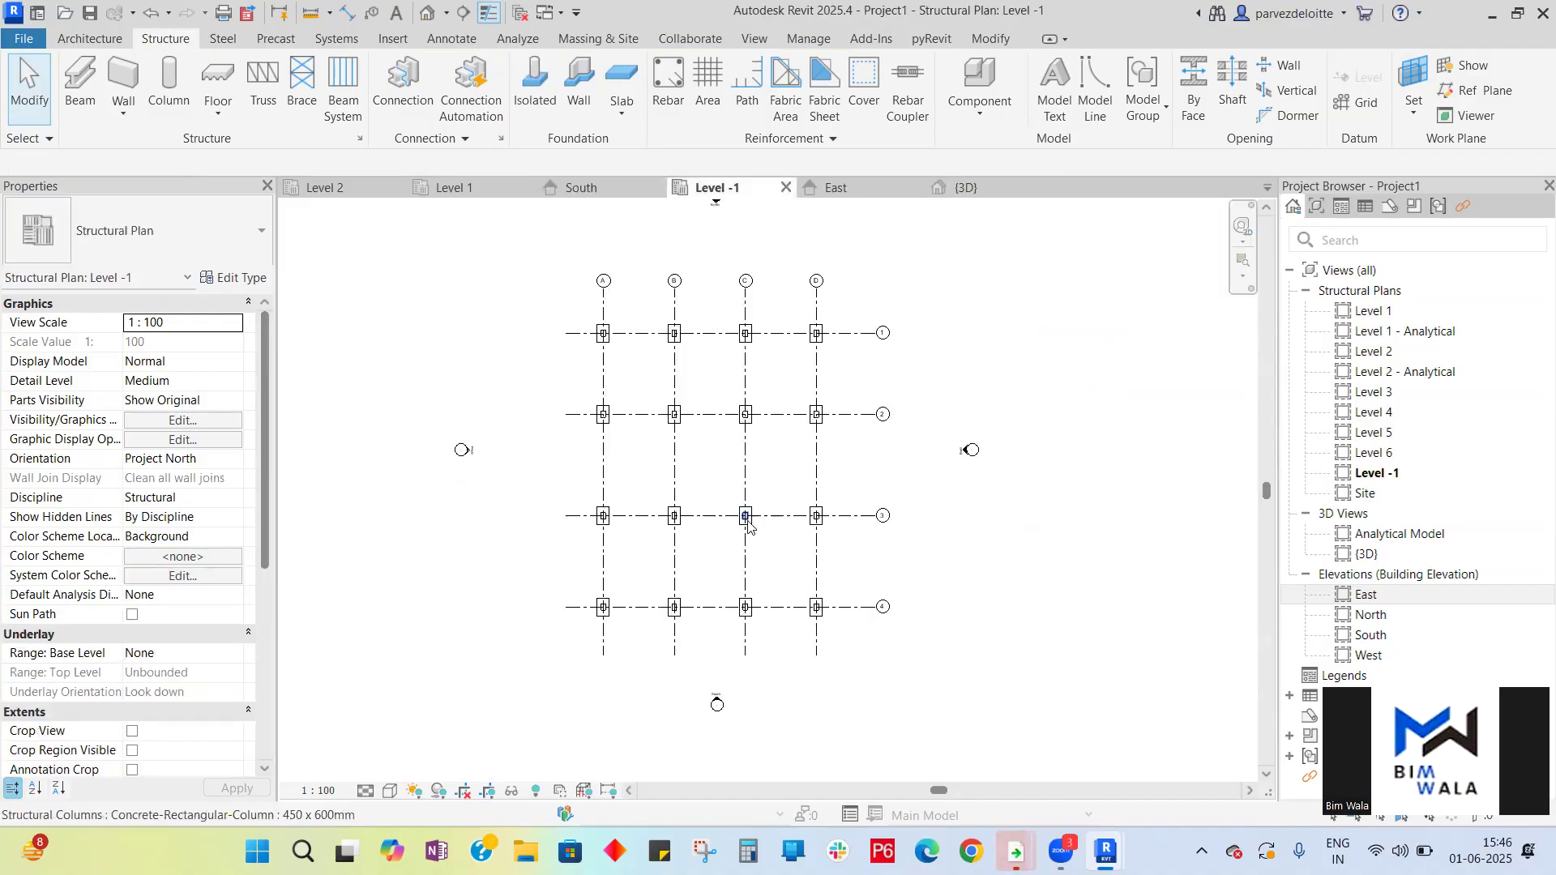
left_click(466, 188)
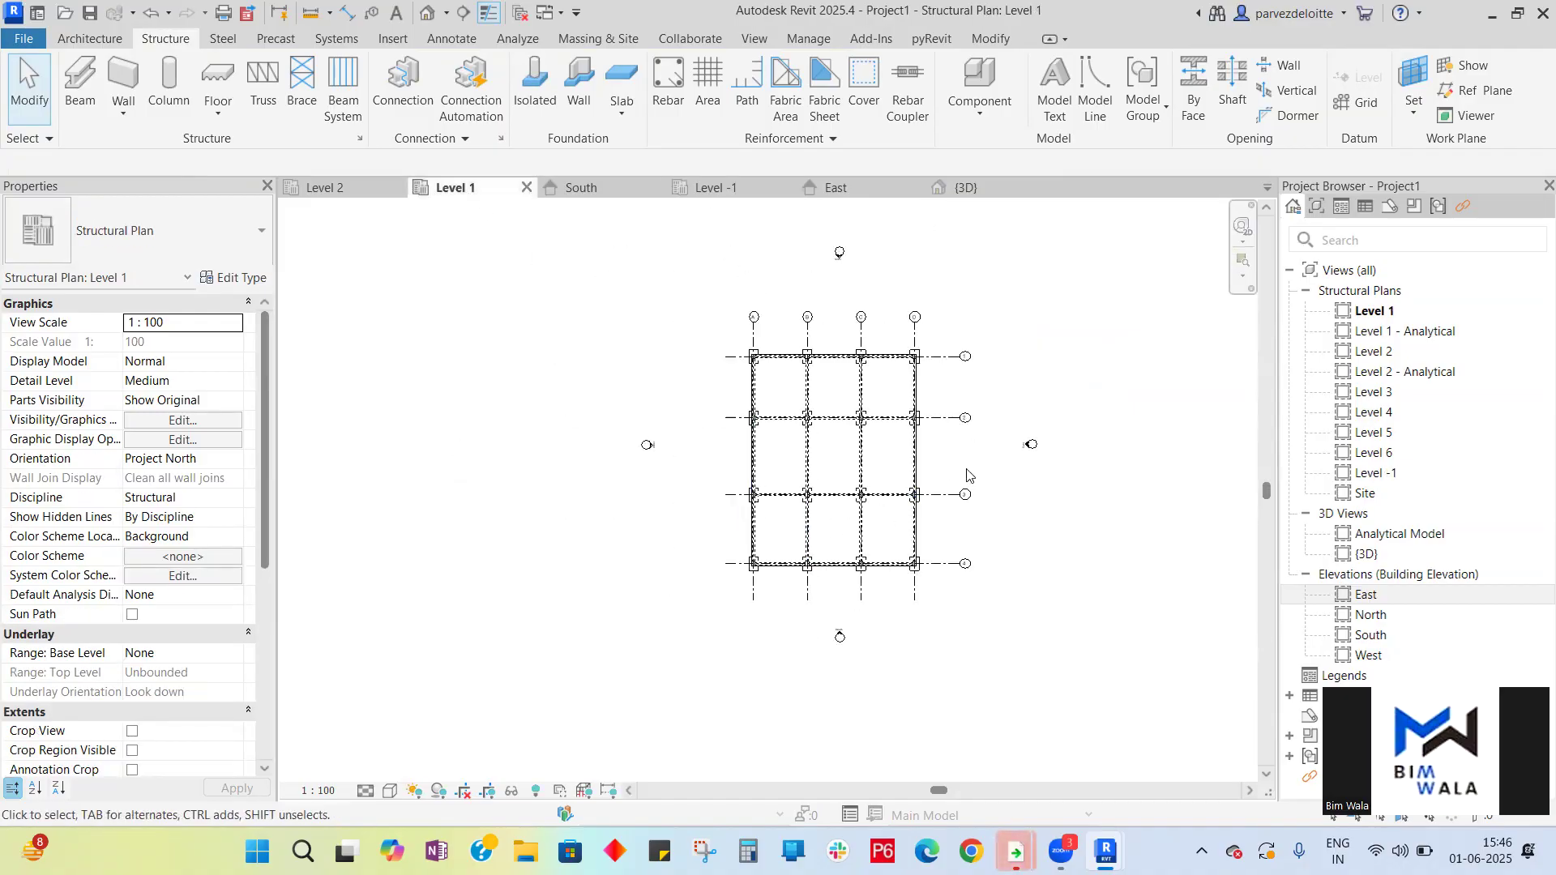
scroll(869, 432, "up", 2)
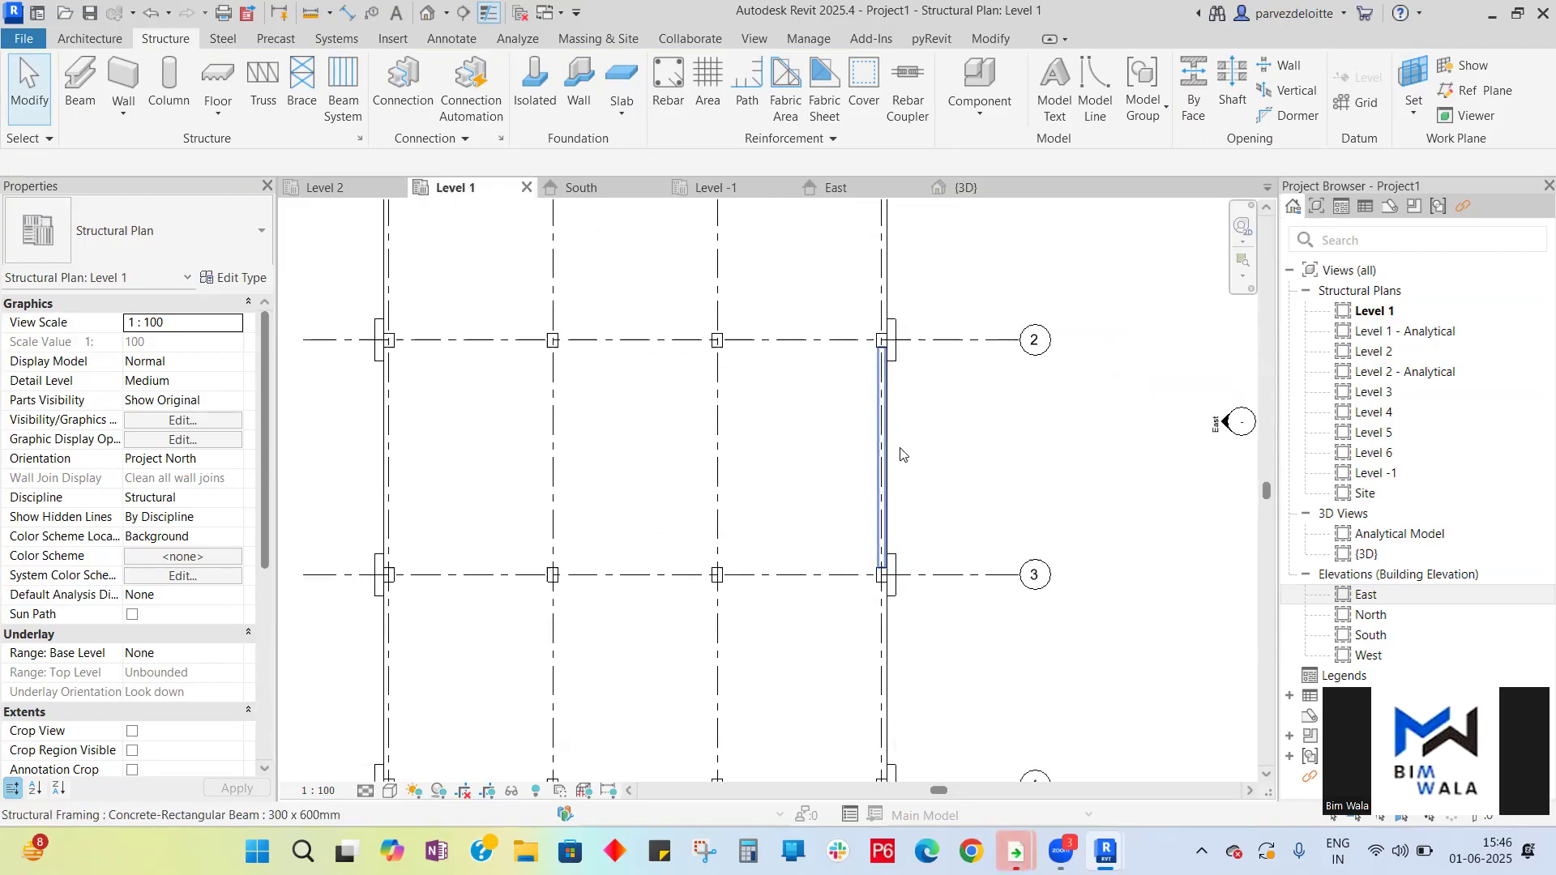
scroll(1023, 452, "down", 2)
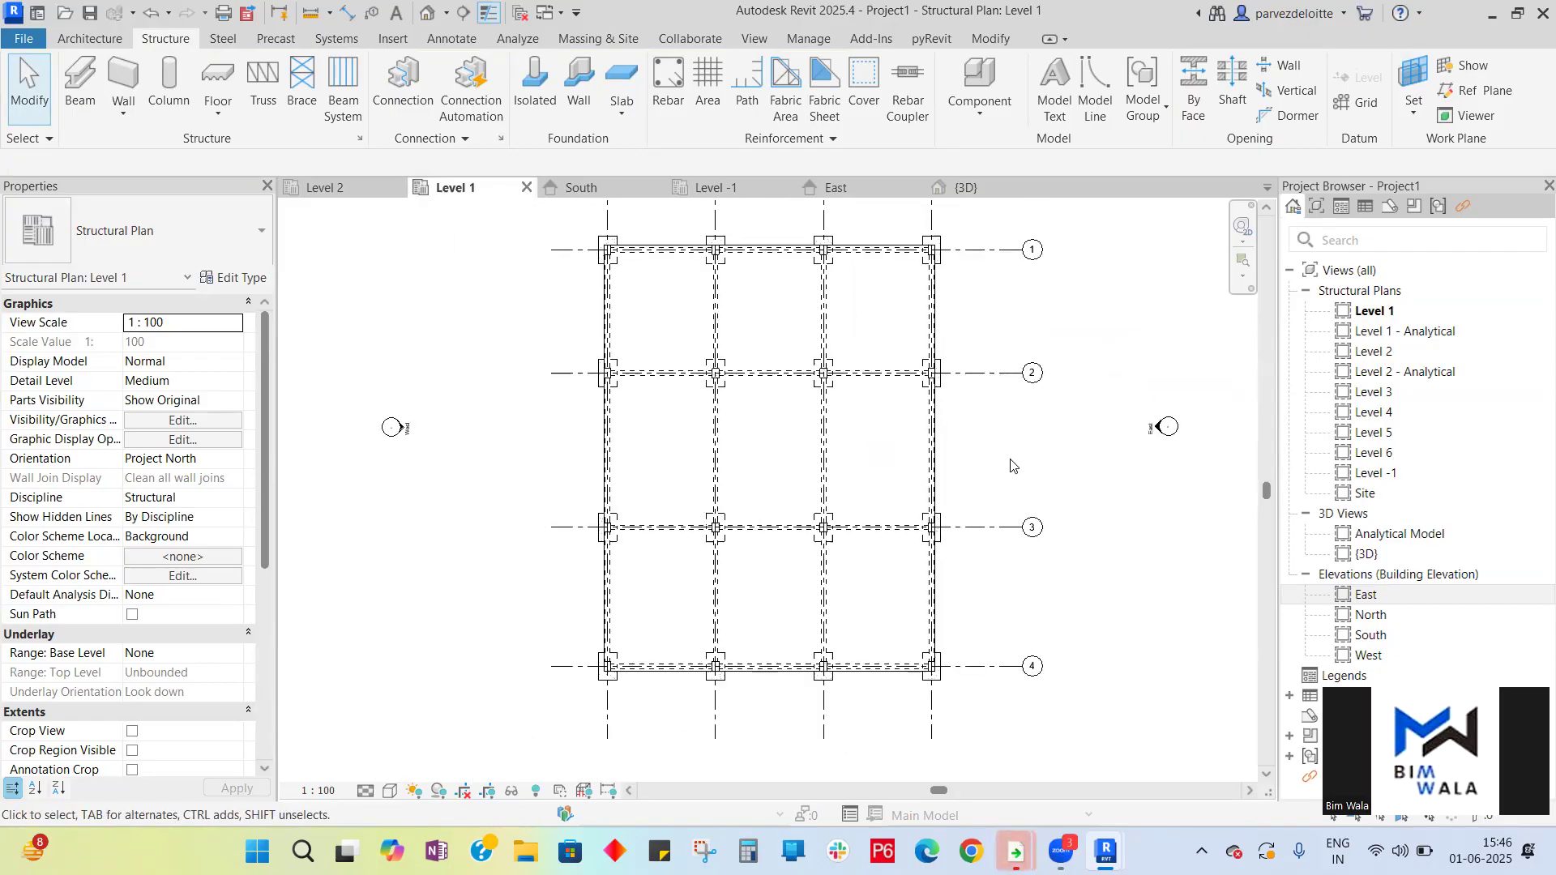
- Select the three Level 1 beams in the South elevation and three in the East elevation, and copy them to the clipboard
left_click(583, 188)
left_click(649, 532)
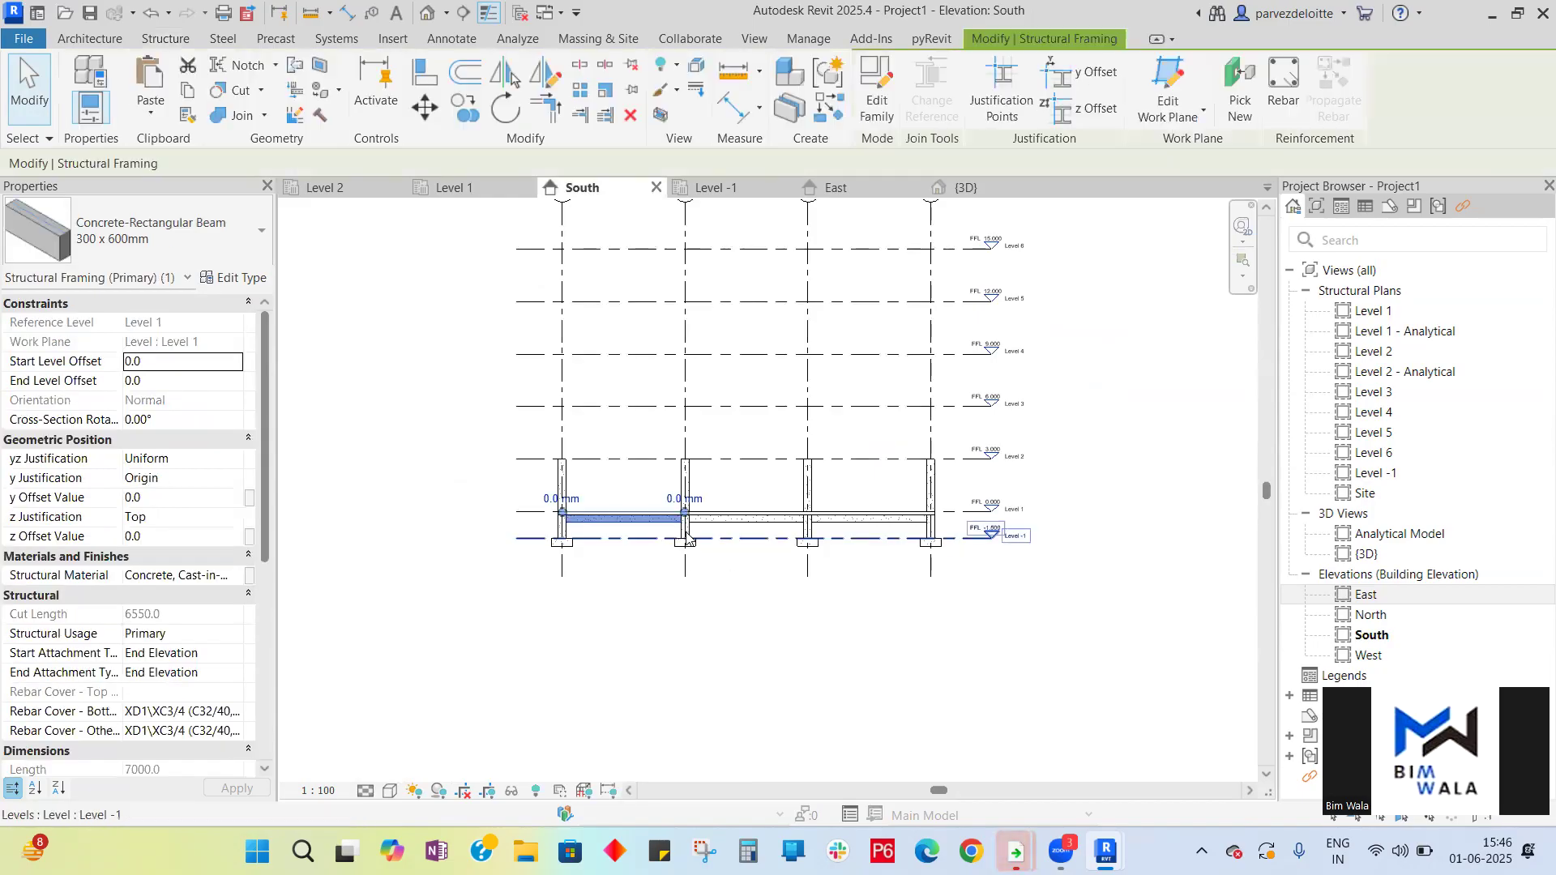
scroll(729, 537, "up", 3)
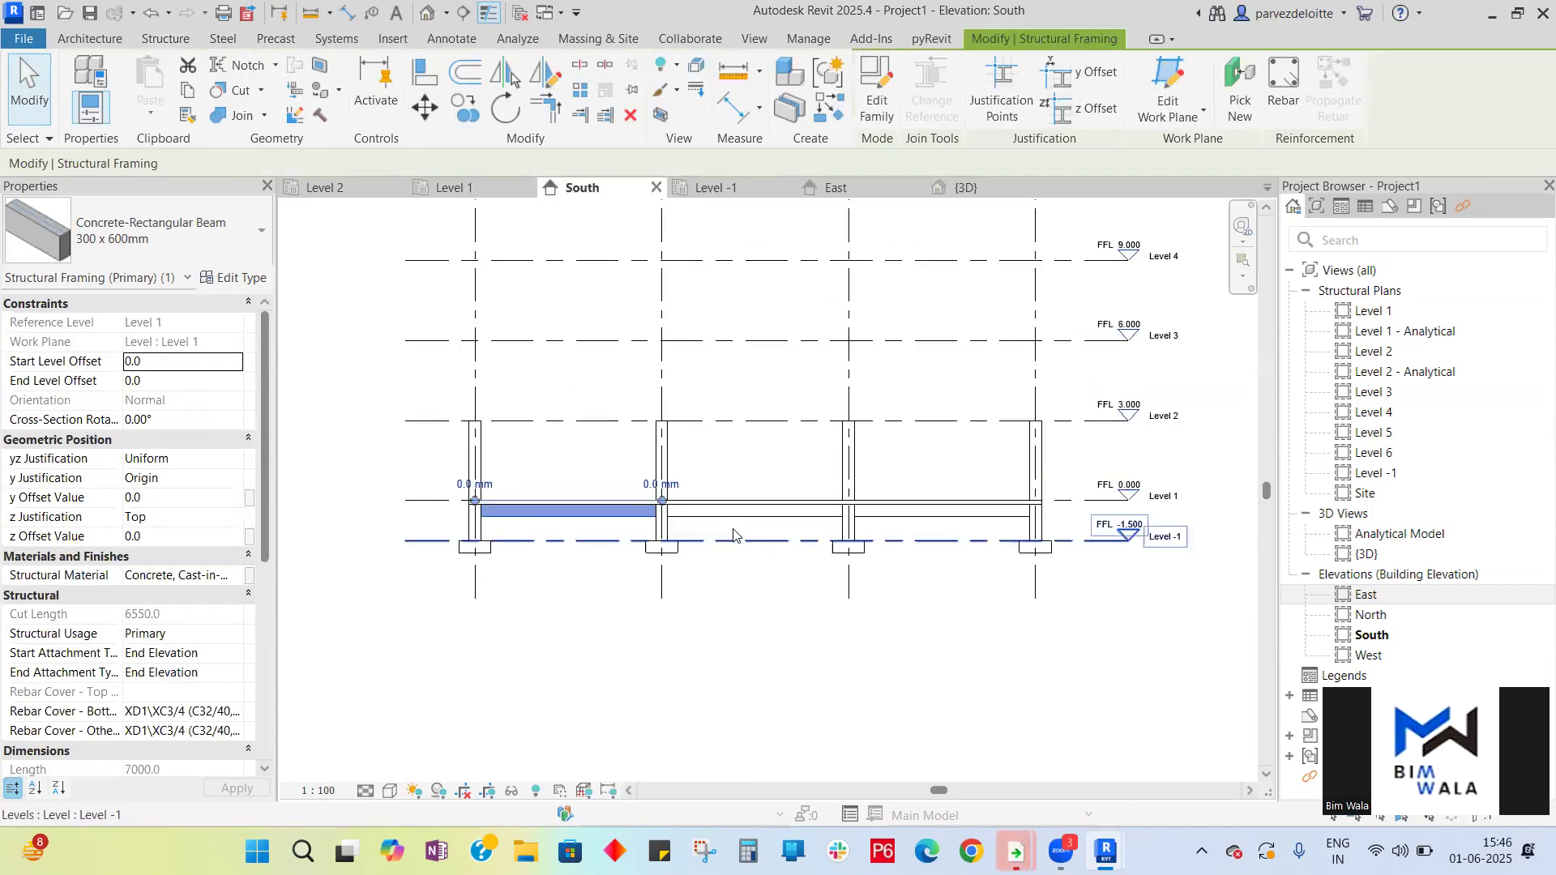
left_click(737, 519, "ctrl")
left_click(959, 522, "ctrl")
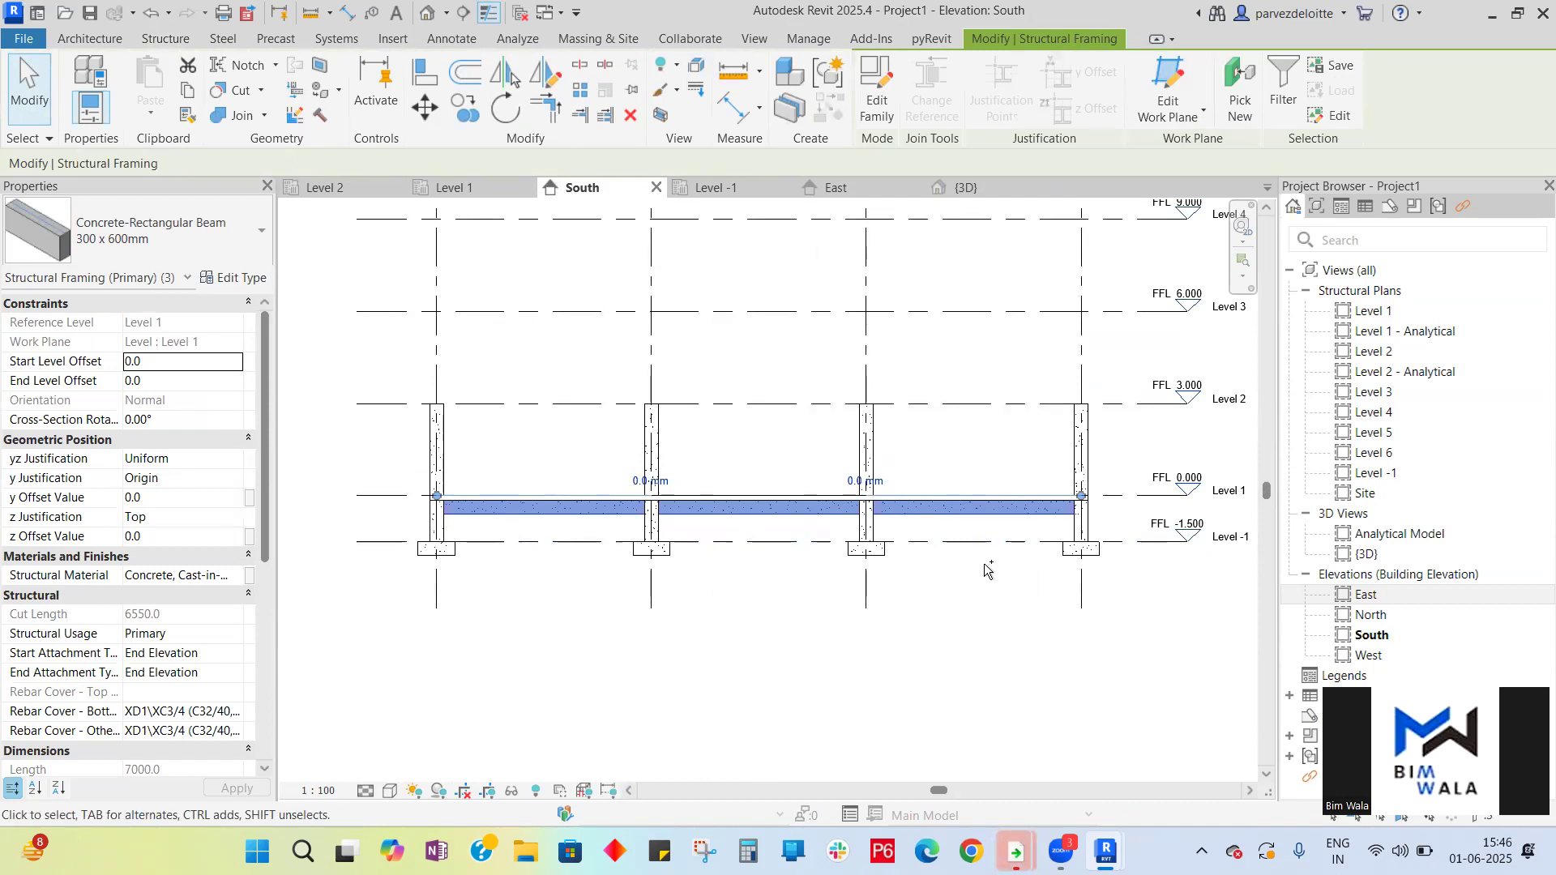
left_click(830, 188)
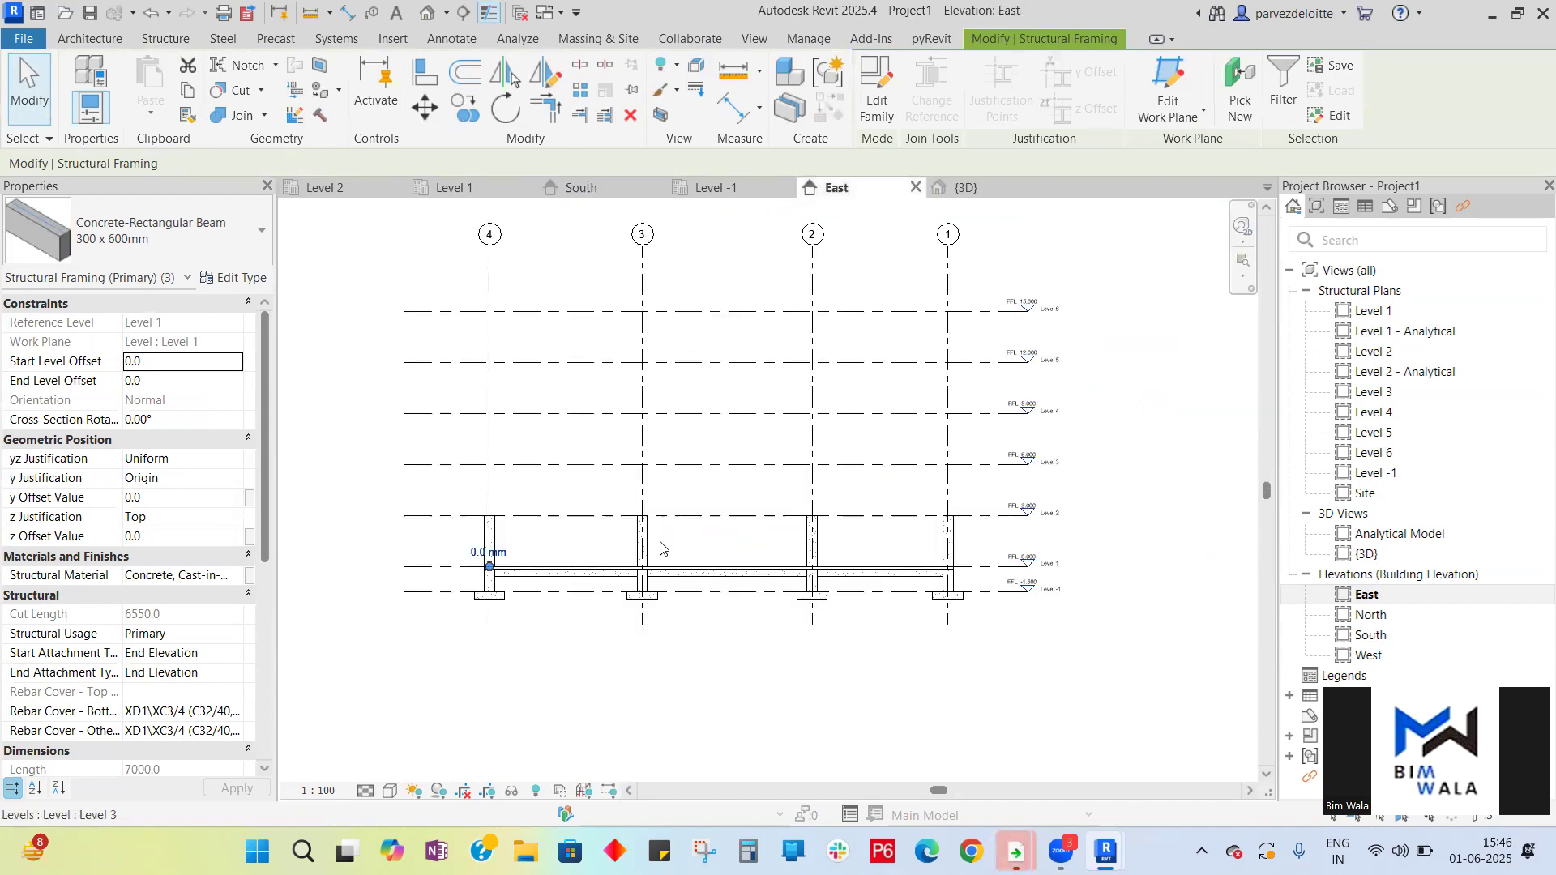
scroll(577, 587, "up", 2)
left_click(587, 559, "ctrl")
left_click(804, 559, "ctrl")
left_click(1095, 577, "ctrl")
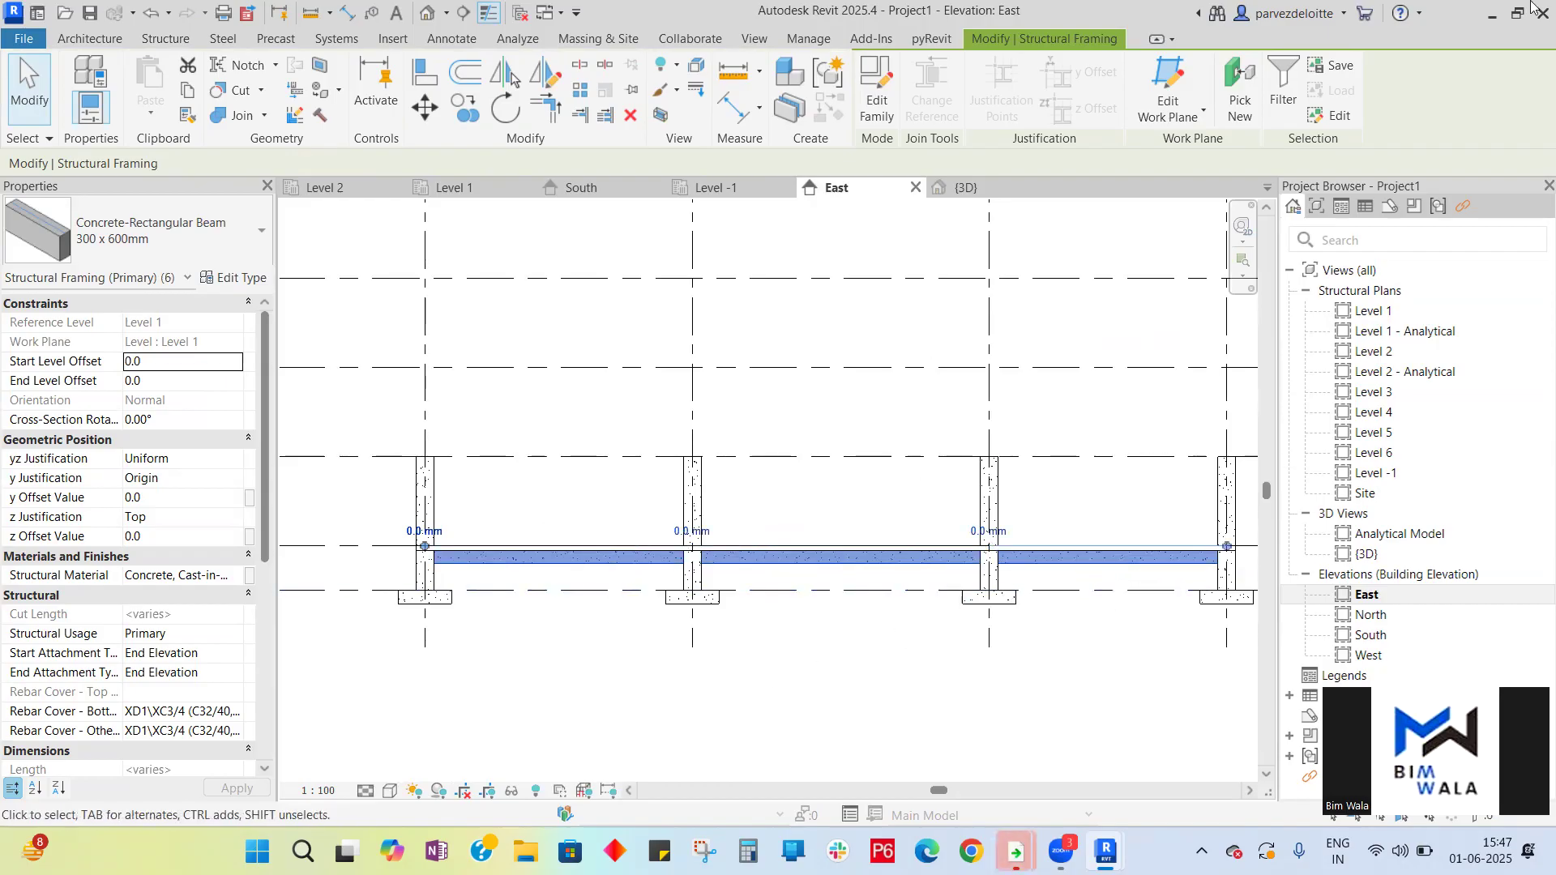
left_click(190, 96)
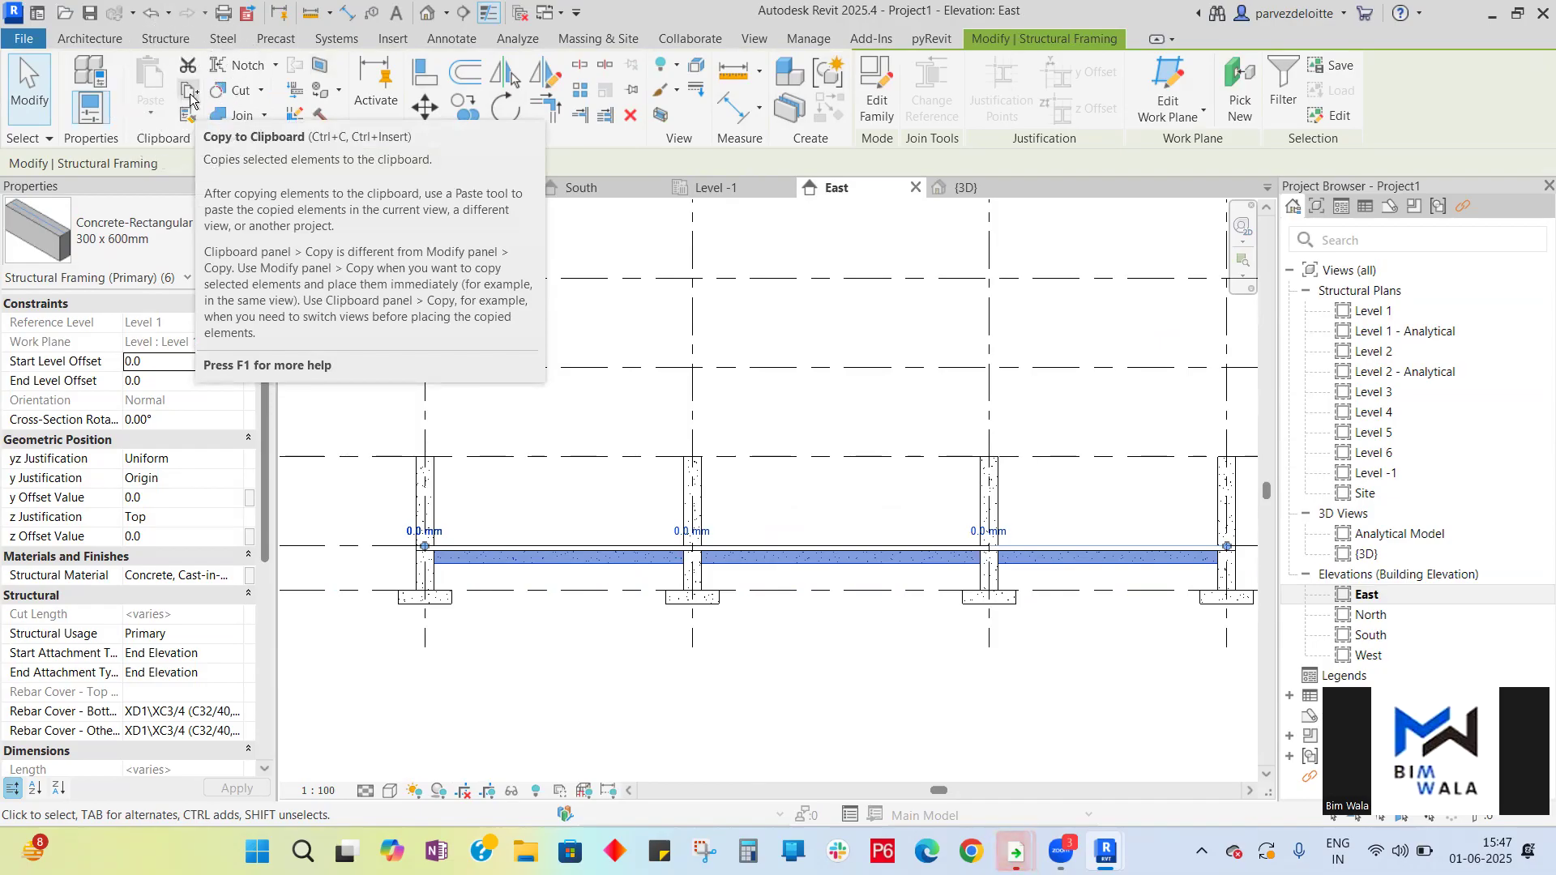
key("ctrl")
key("ctrl")
key("ctrl")
- Paste the copied Level 1 beams aligned to the selected levels Level 2 through Level 6
left_click(189, 92)
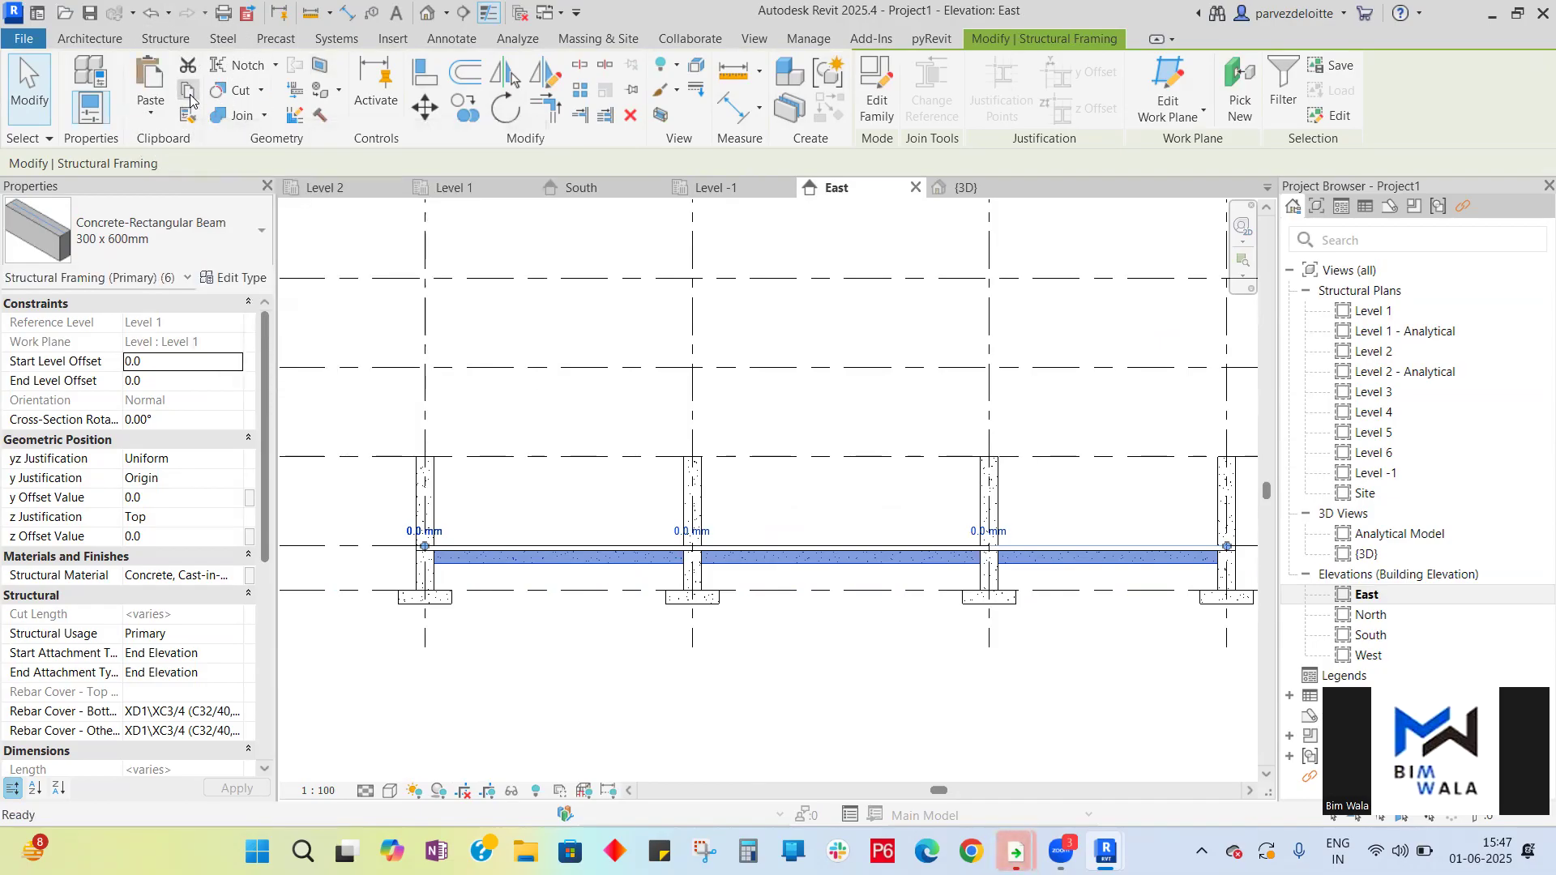
left_click(158, 121)
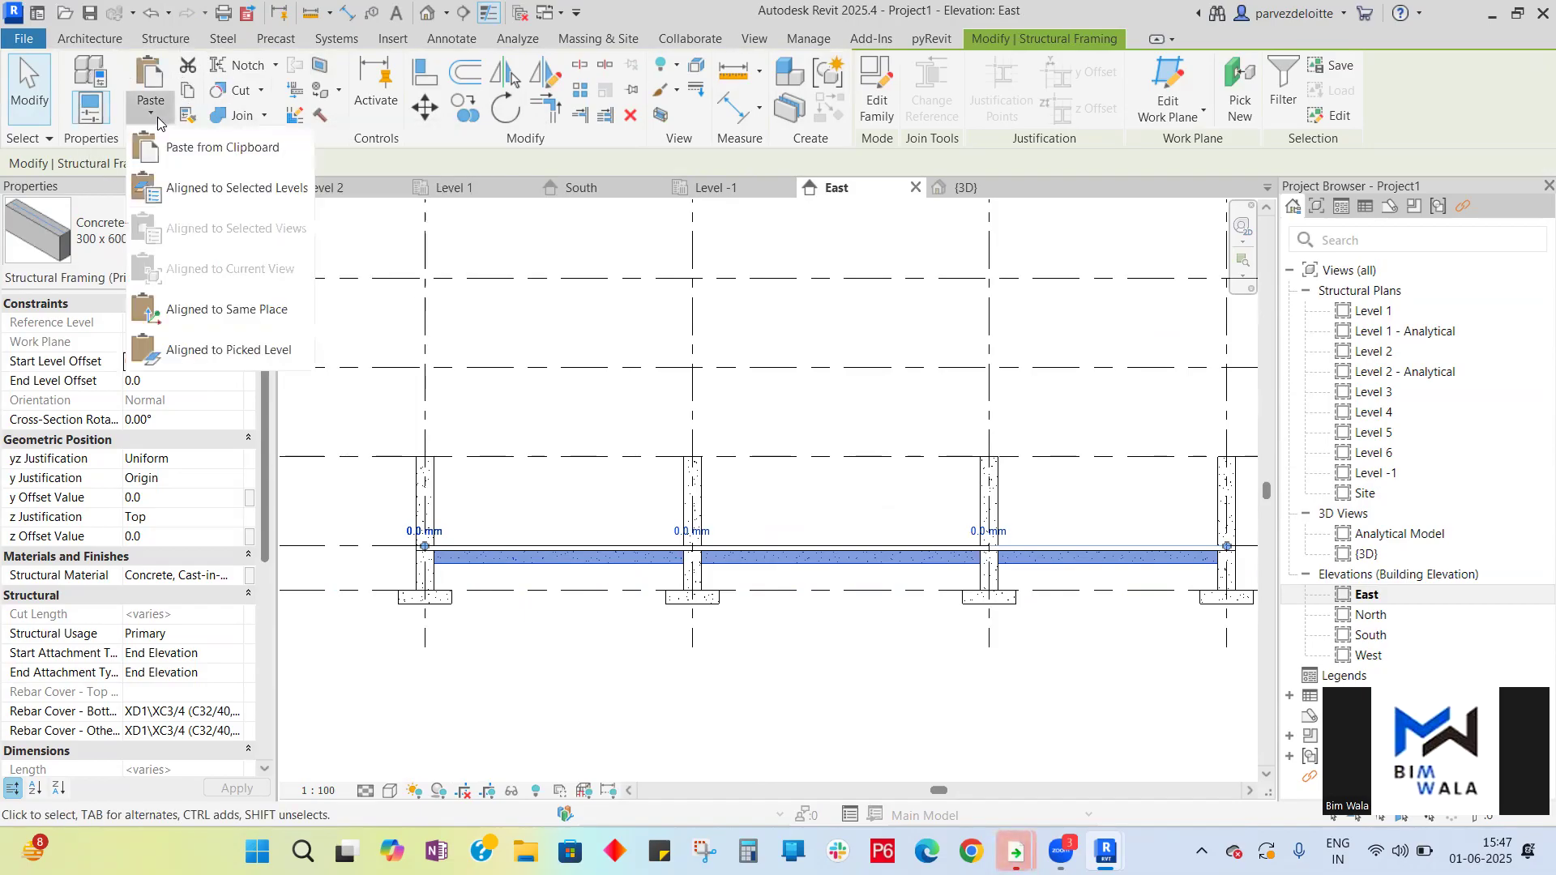
left_click(192, 189)
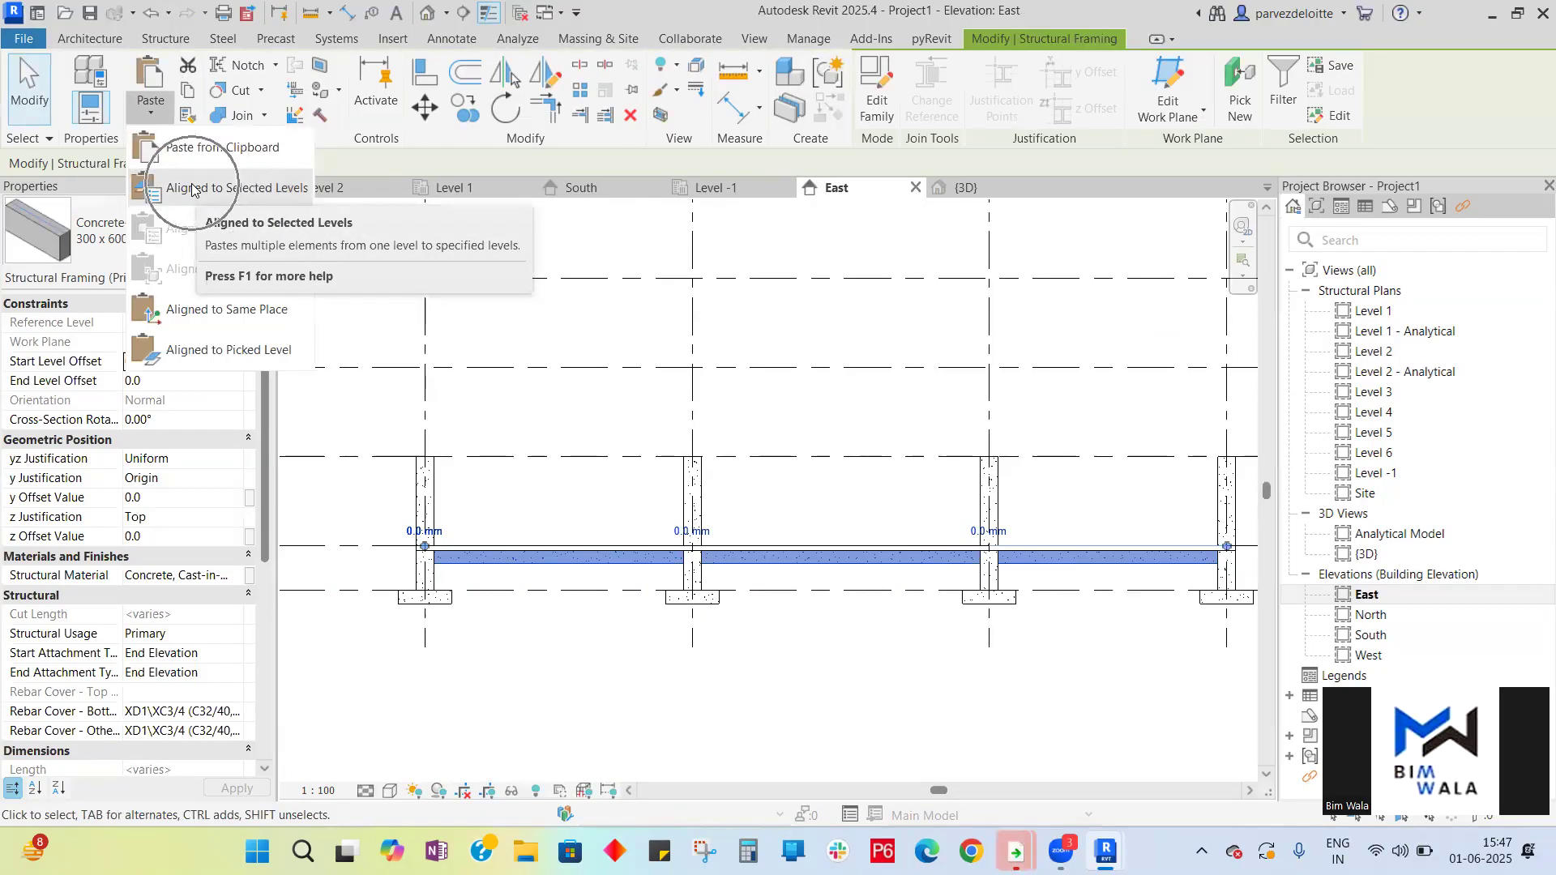
left_click(192, 189)
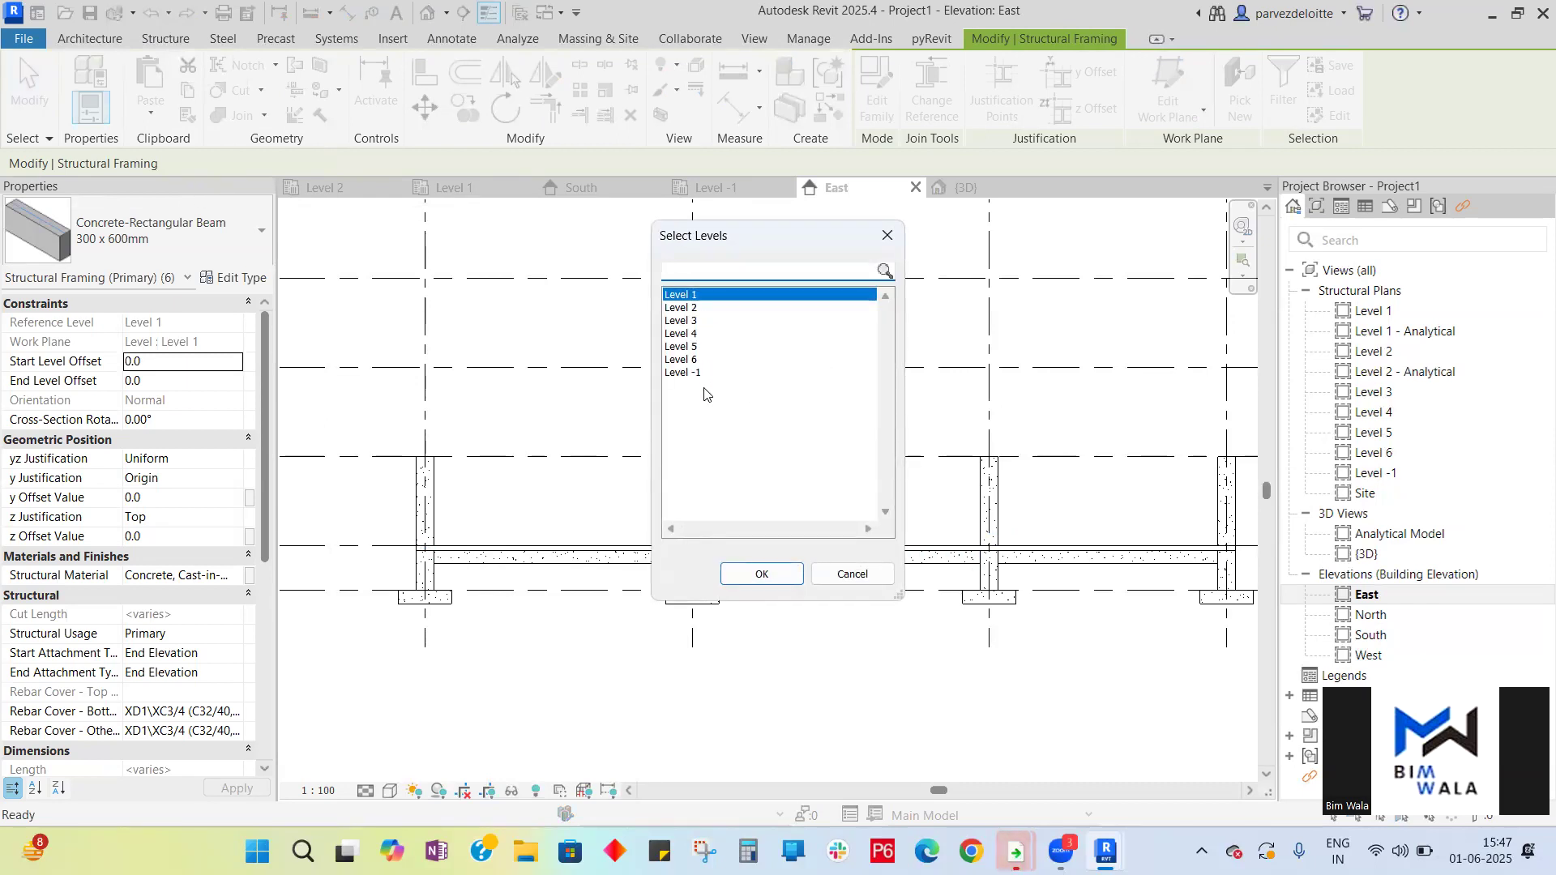
left_click(691, 310)
left_click(695, 323, "ctrl")
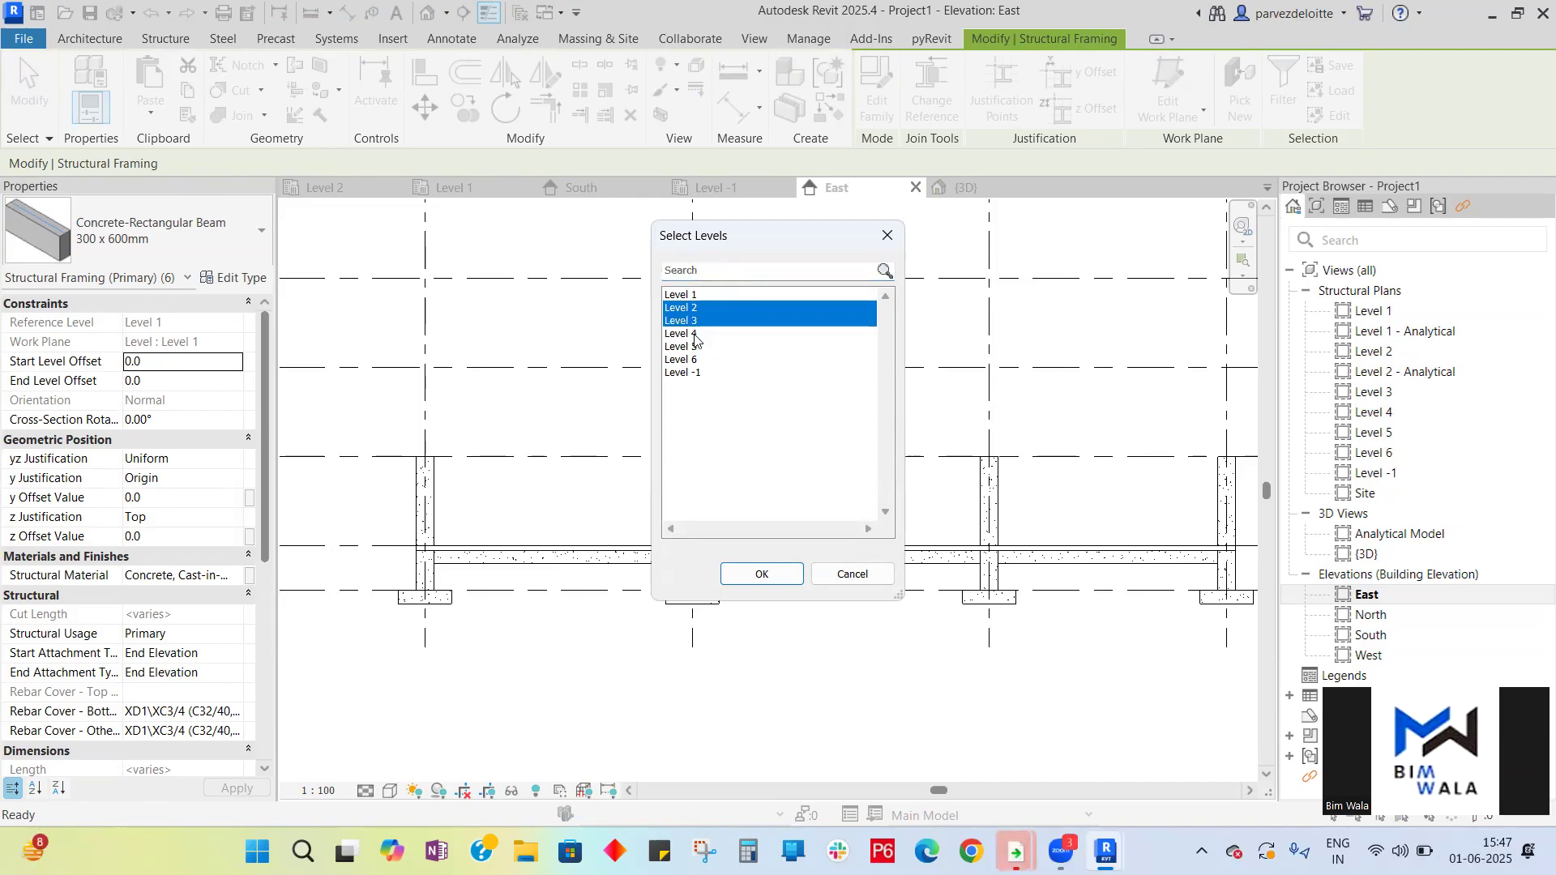
left_click(689, 333, "ctrl")
left_click(689, 347, "ctrl")
left_click(690, 359, "ctrl")
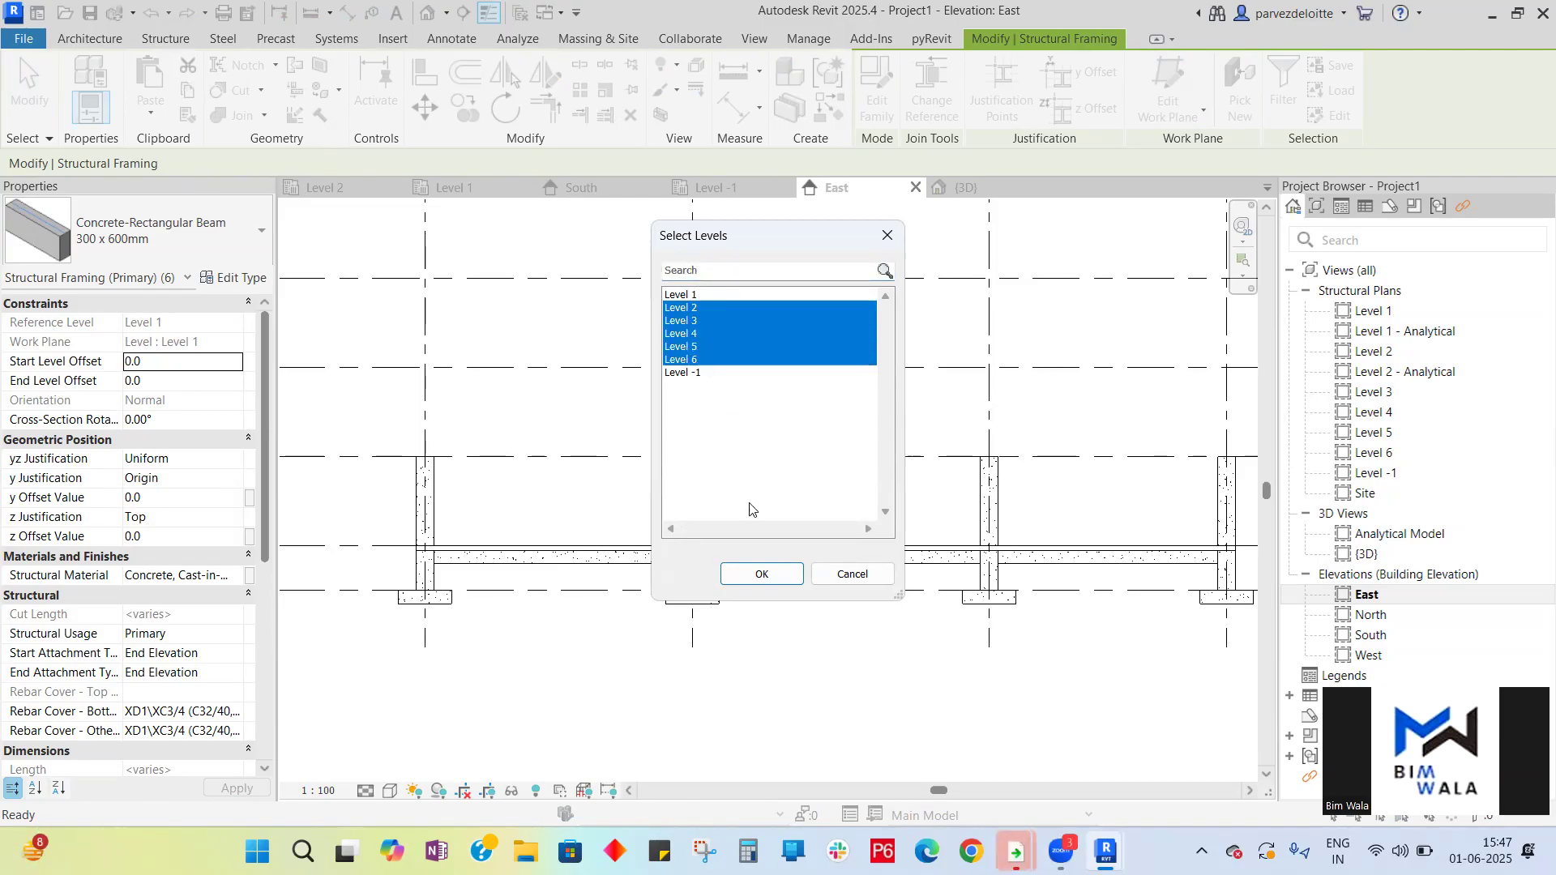
left_click(765, 575)
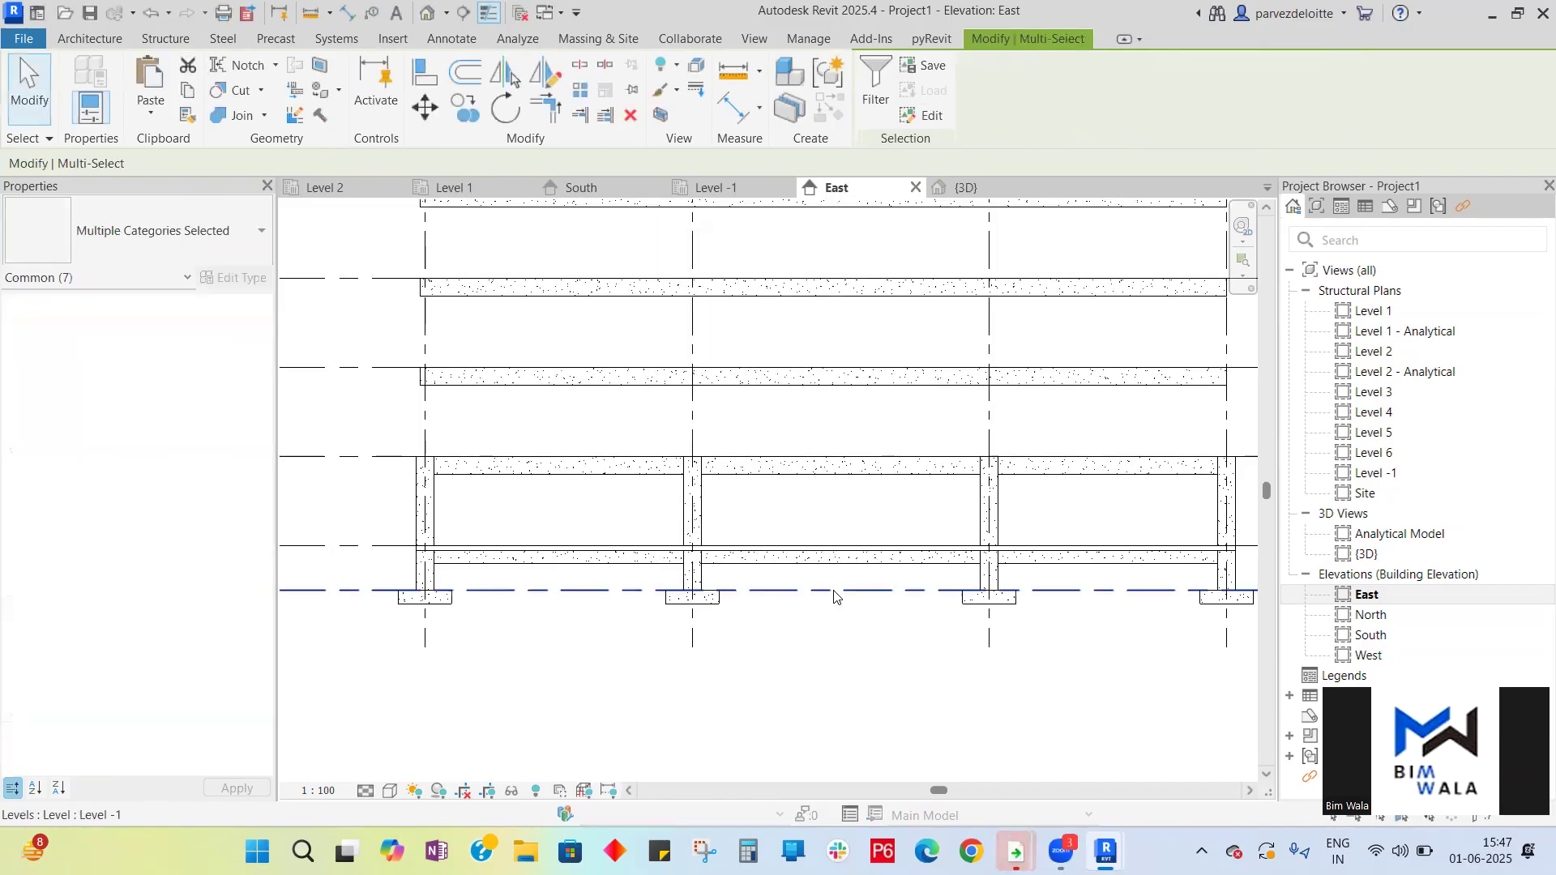
scroll(659, 642, "down", 3)
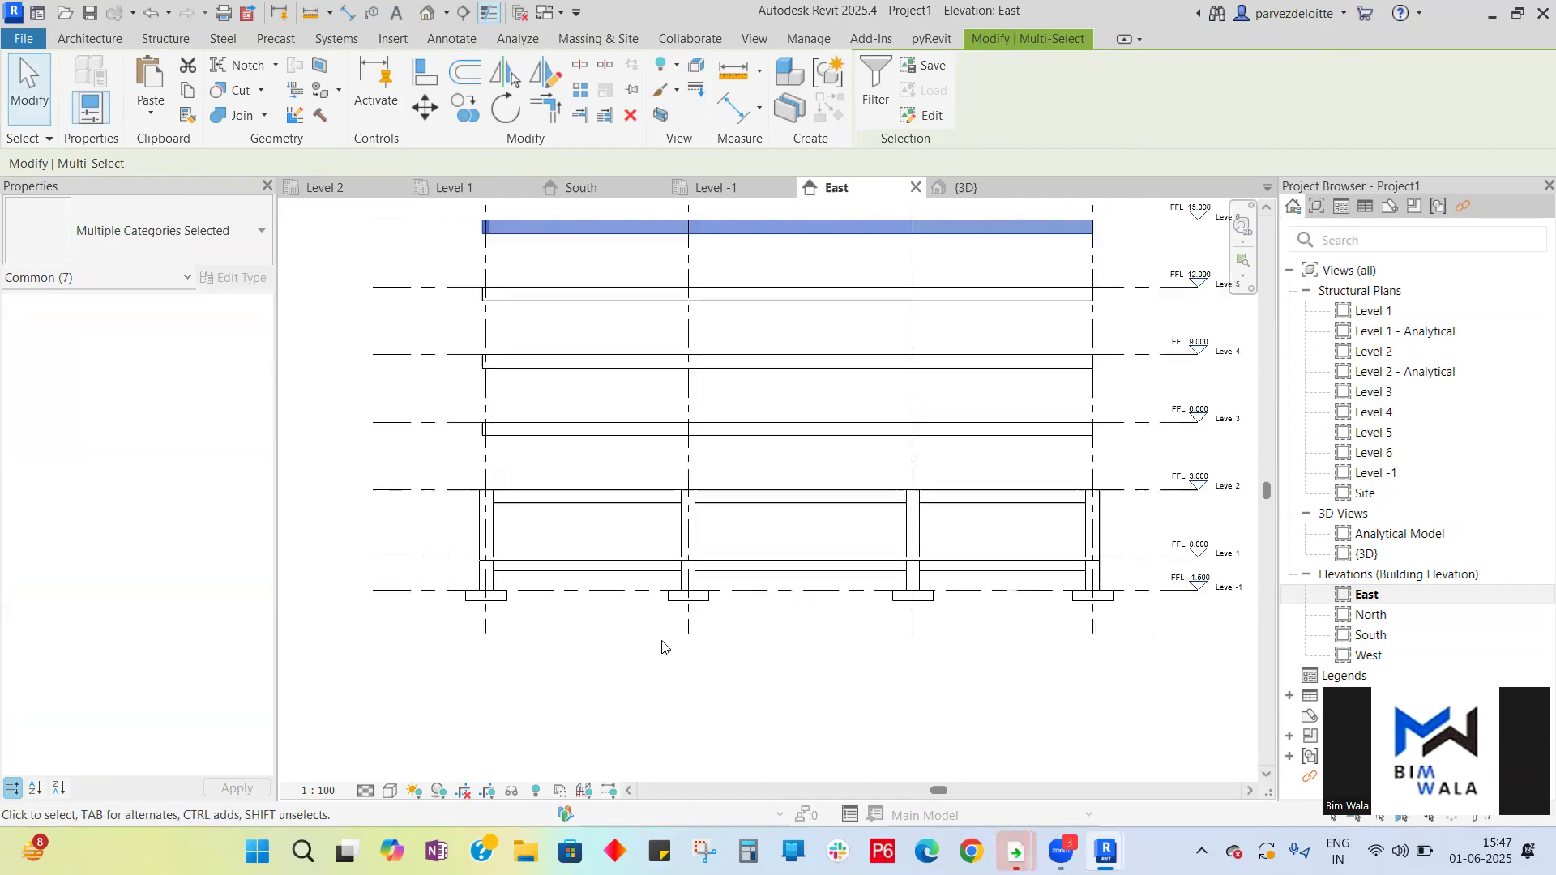
scroll(722, 604, "down", 1)
key("Escape")
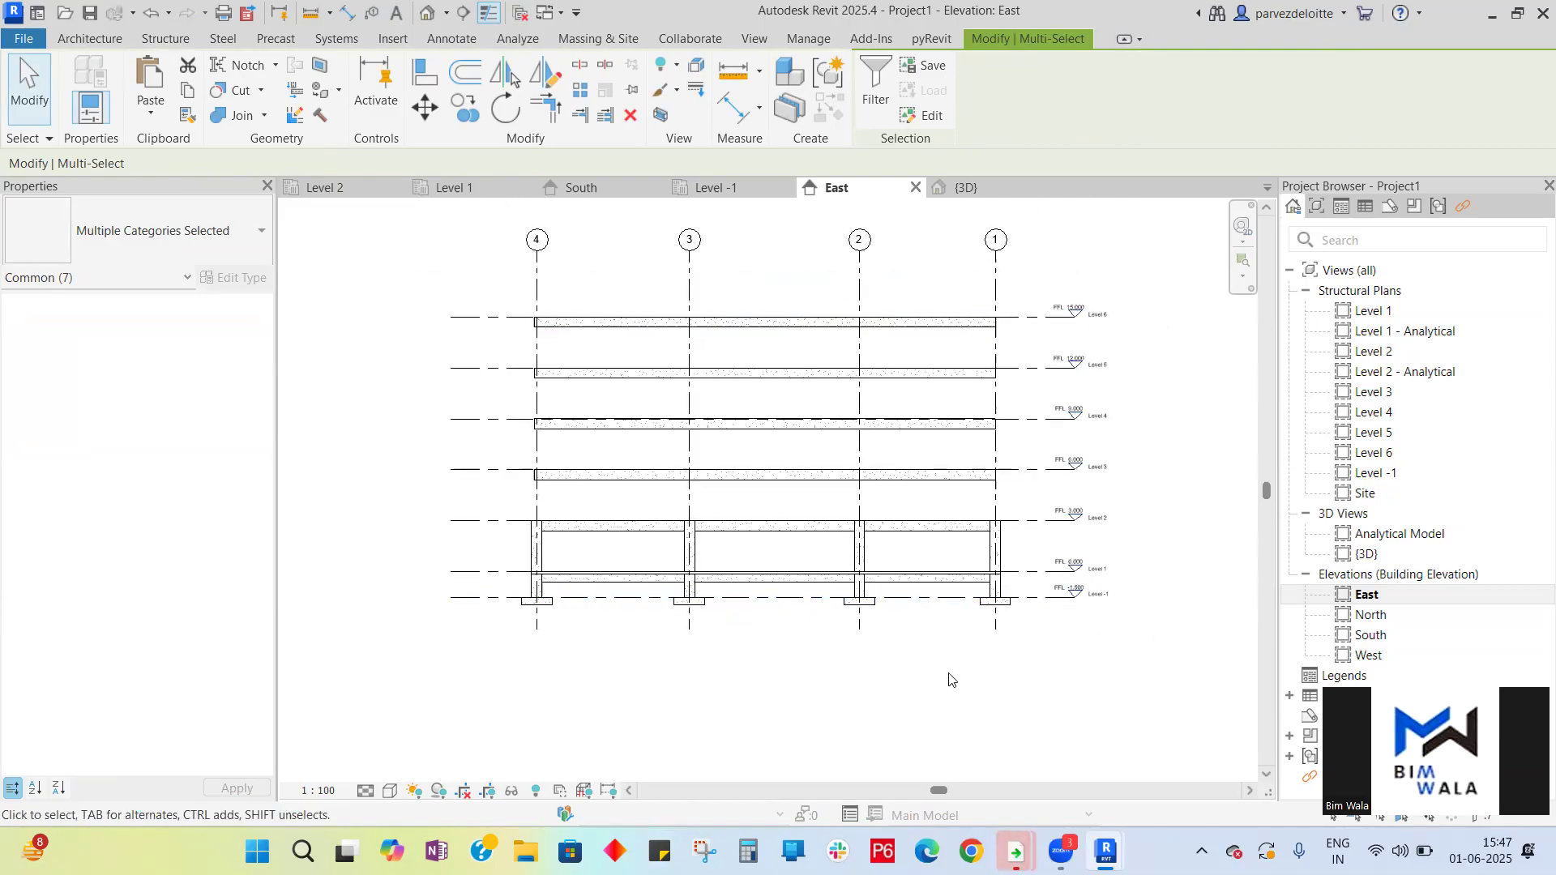
- Select the Level 1 columns in the East and South elevations and copy them to the clipboard
scroll(552, 577, "up", 3)
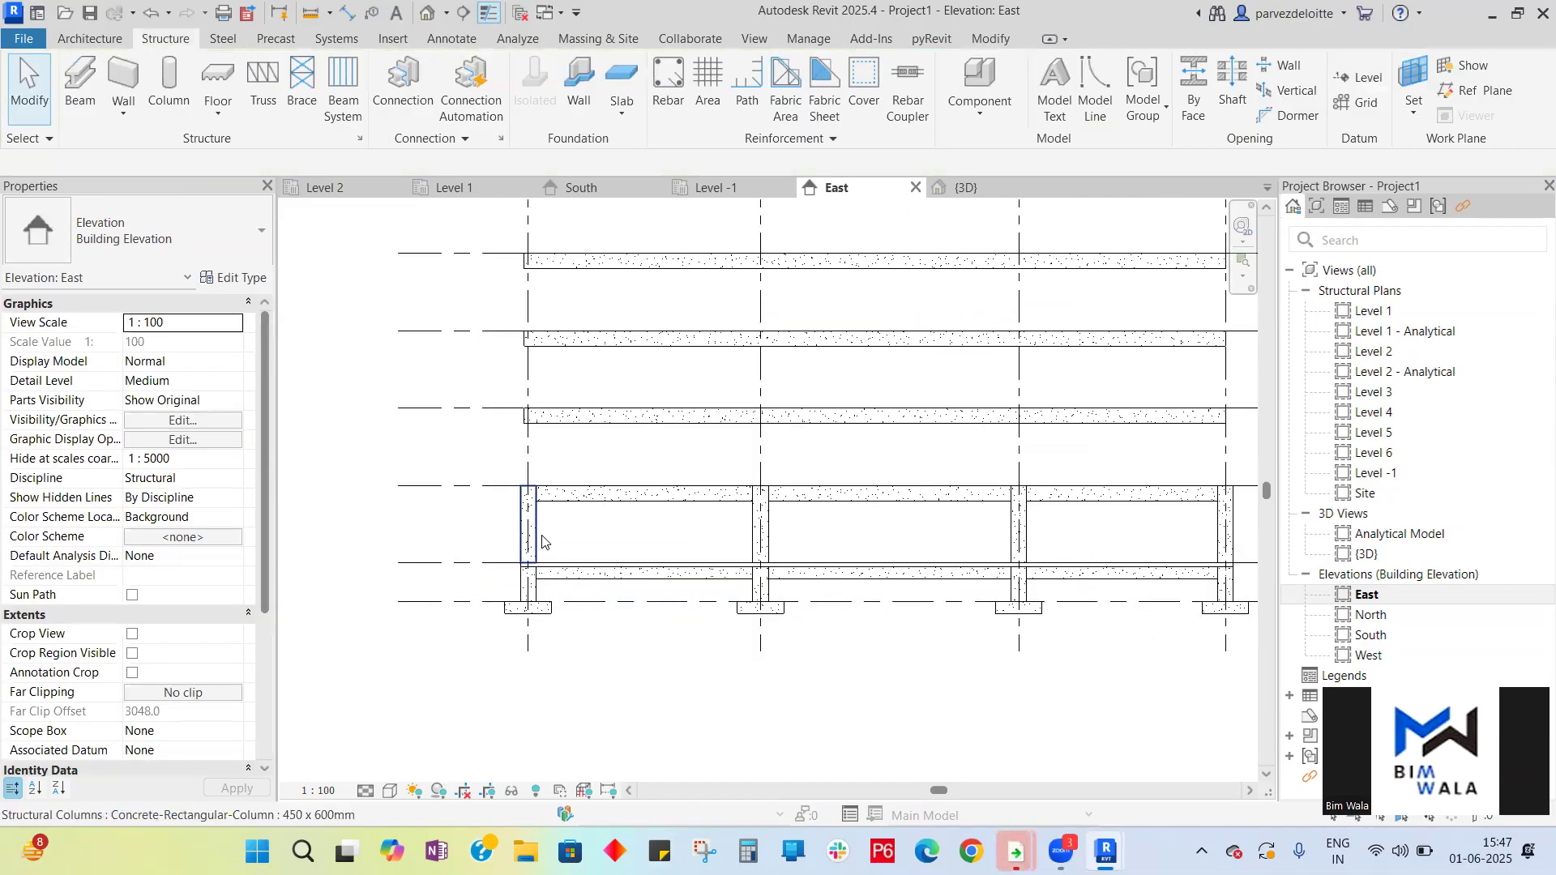
left_click(542, 541)
left_click(769, 541, "ctrl")
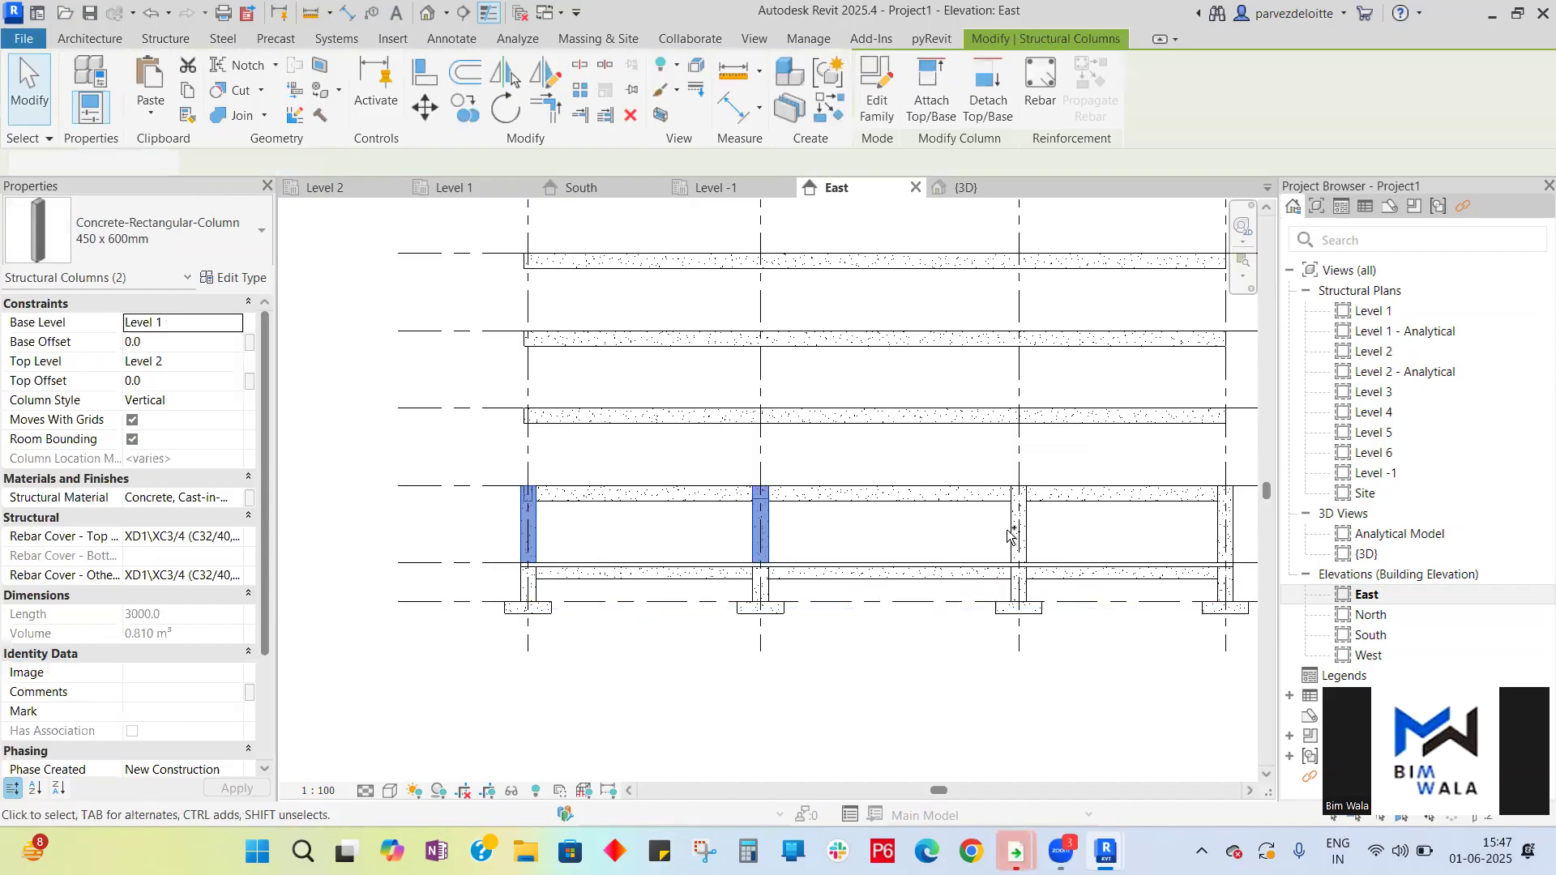
left_click(1022, 535, "ctrl")
left_click(1225, 531, "ctrl")
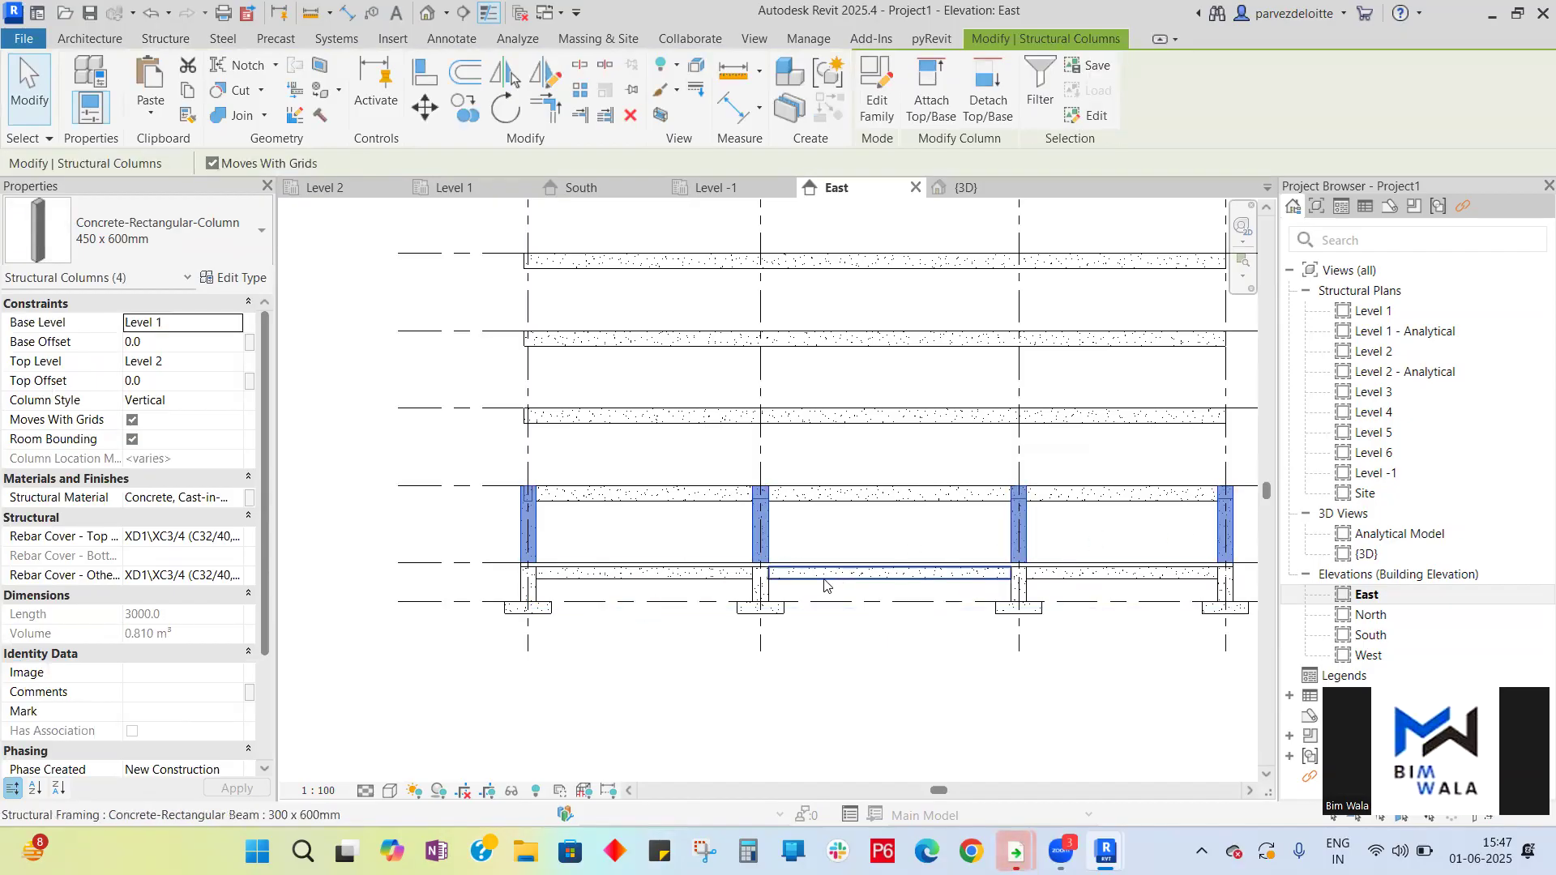
scroll(1224, 534, "down", 1)
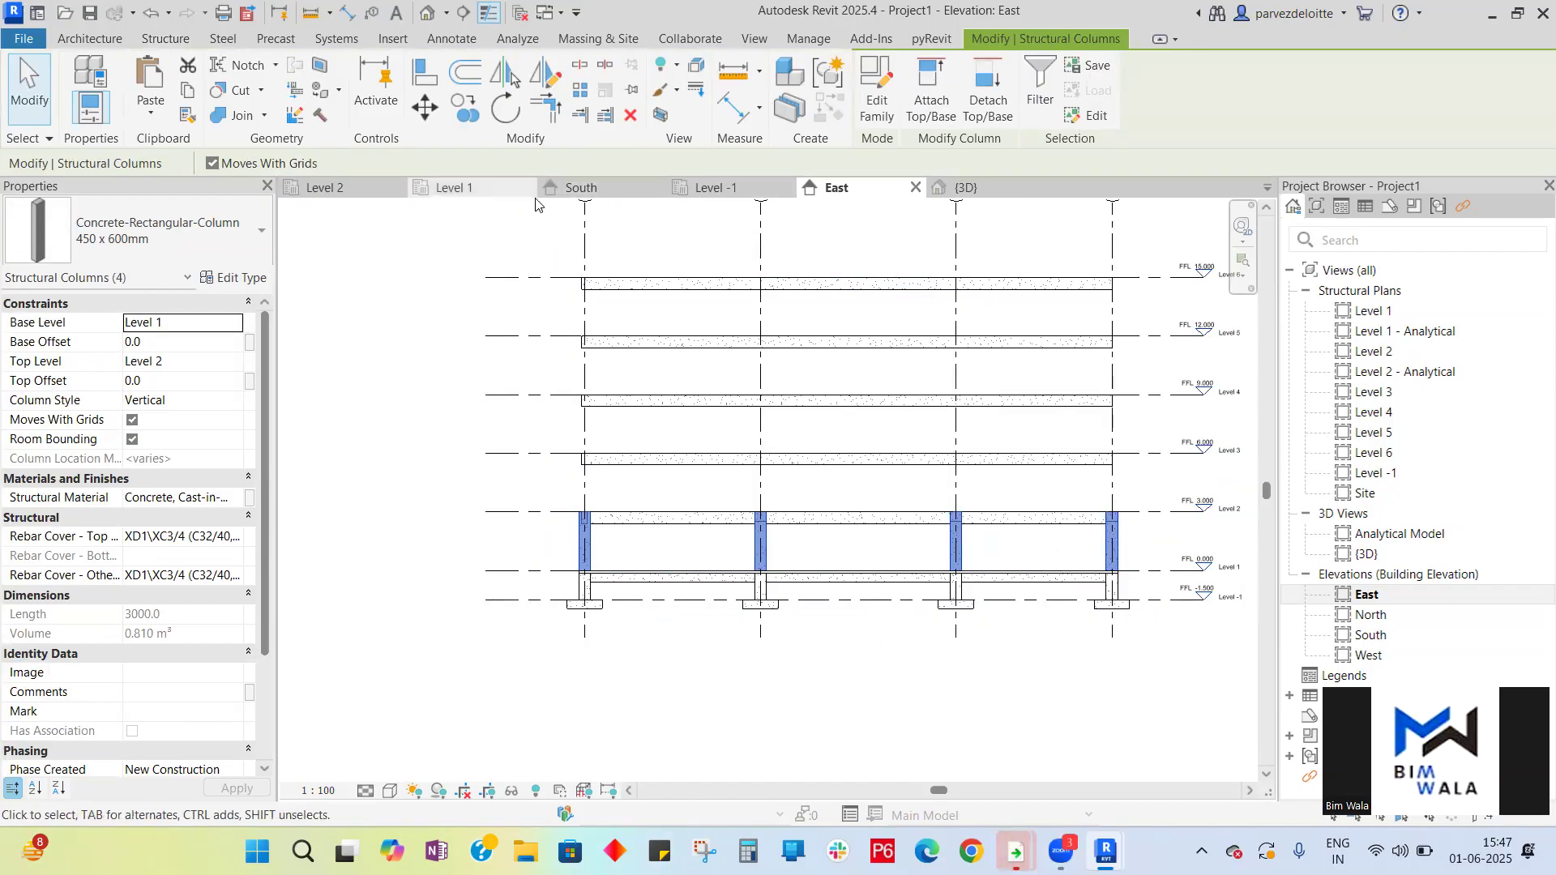
left_click(585, 187)
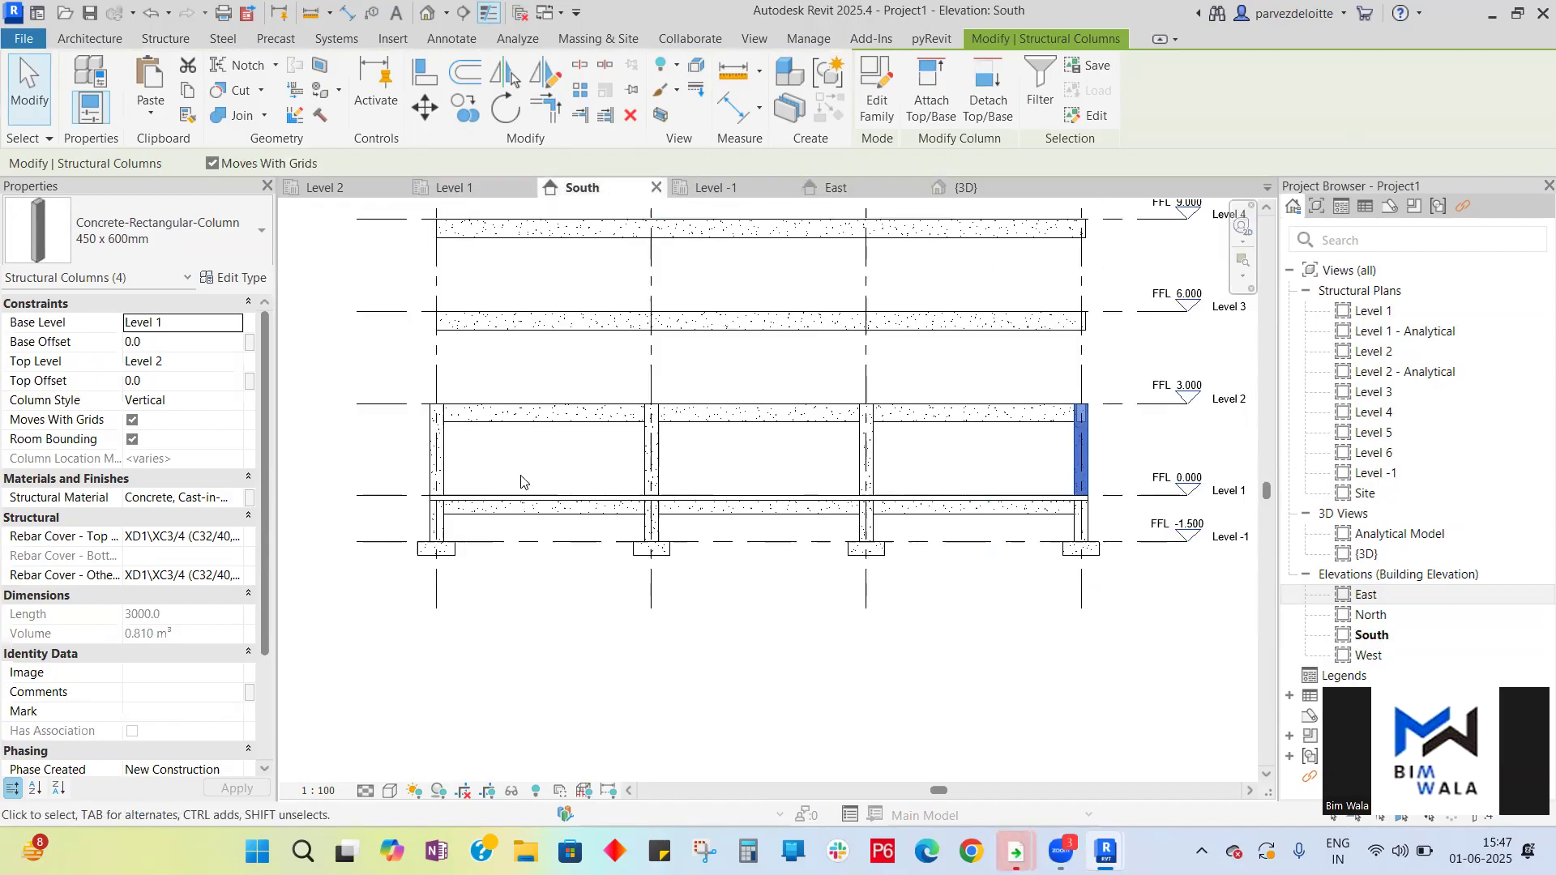
left_click(438, 469, "ctrl")
left_click(651, 469, "ctrl")
left_click(881, 474, "ctrl")
scroll(958, 661, "down", 2)
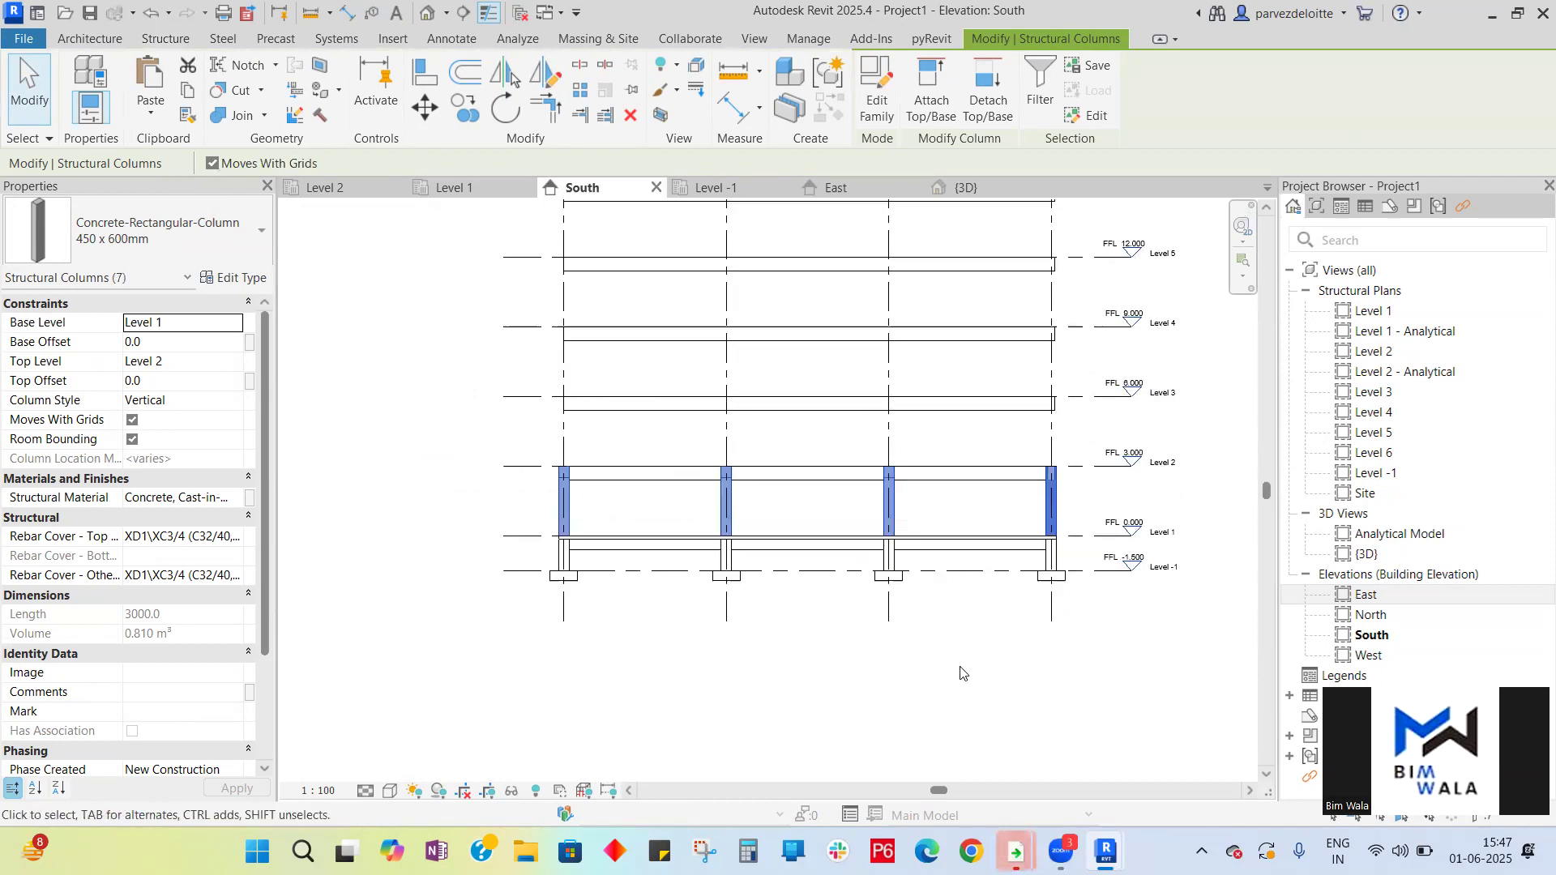
left_click(835, 187)
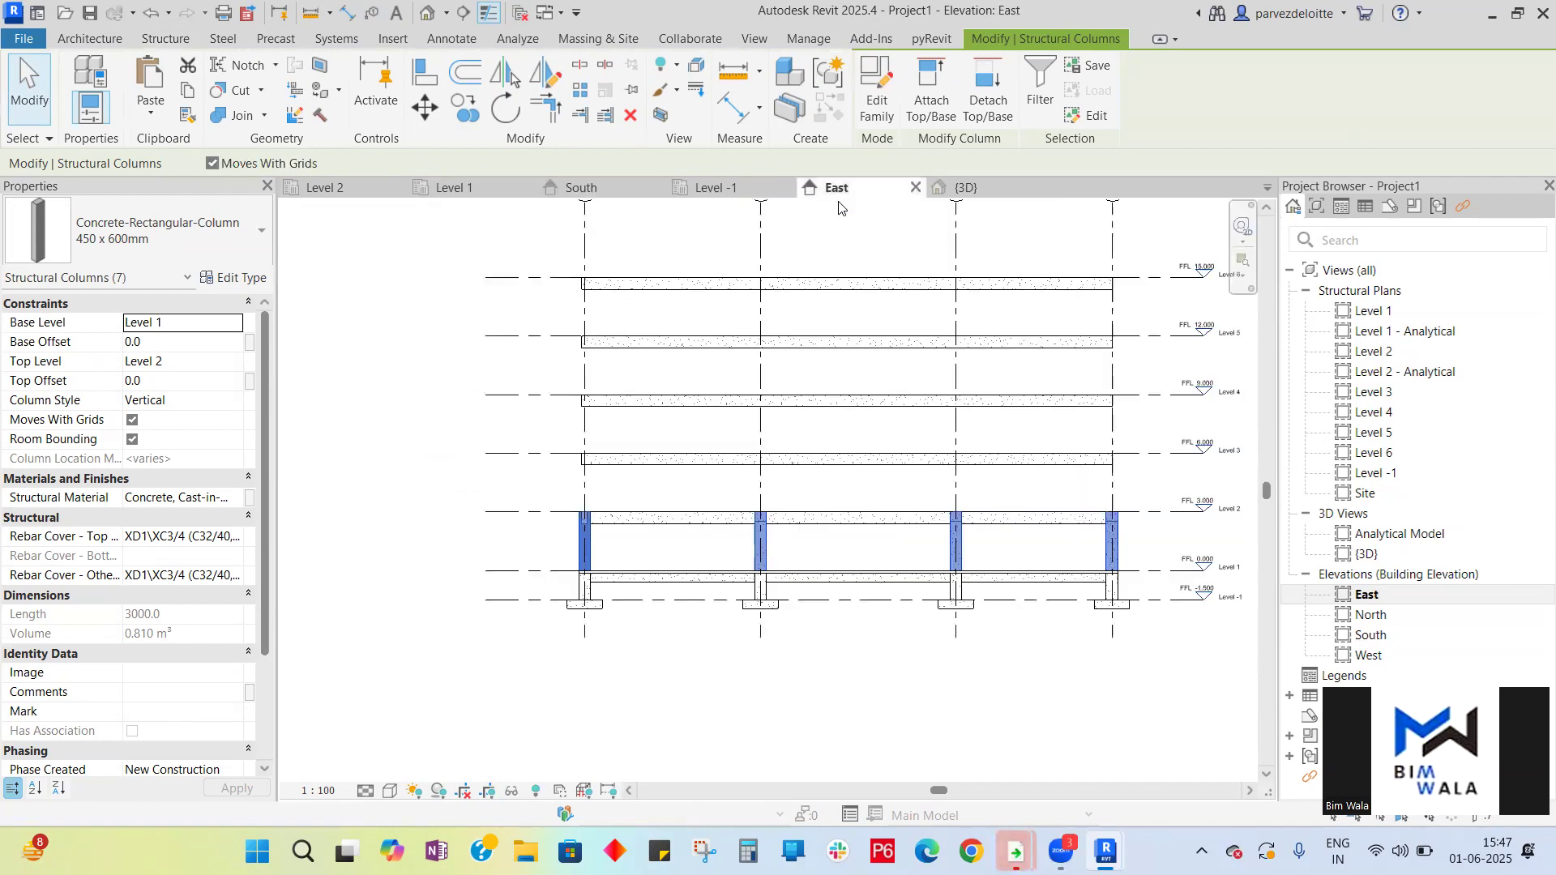
left_click(191, 94)
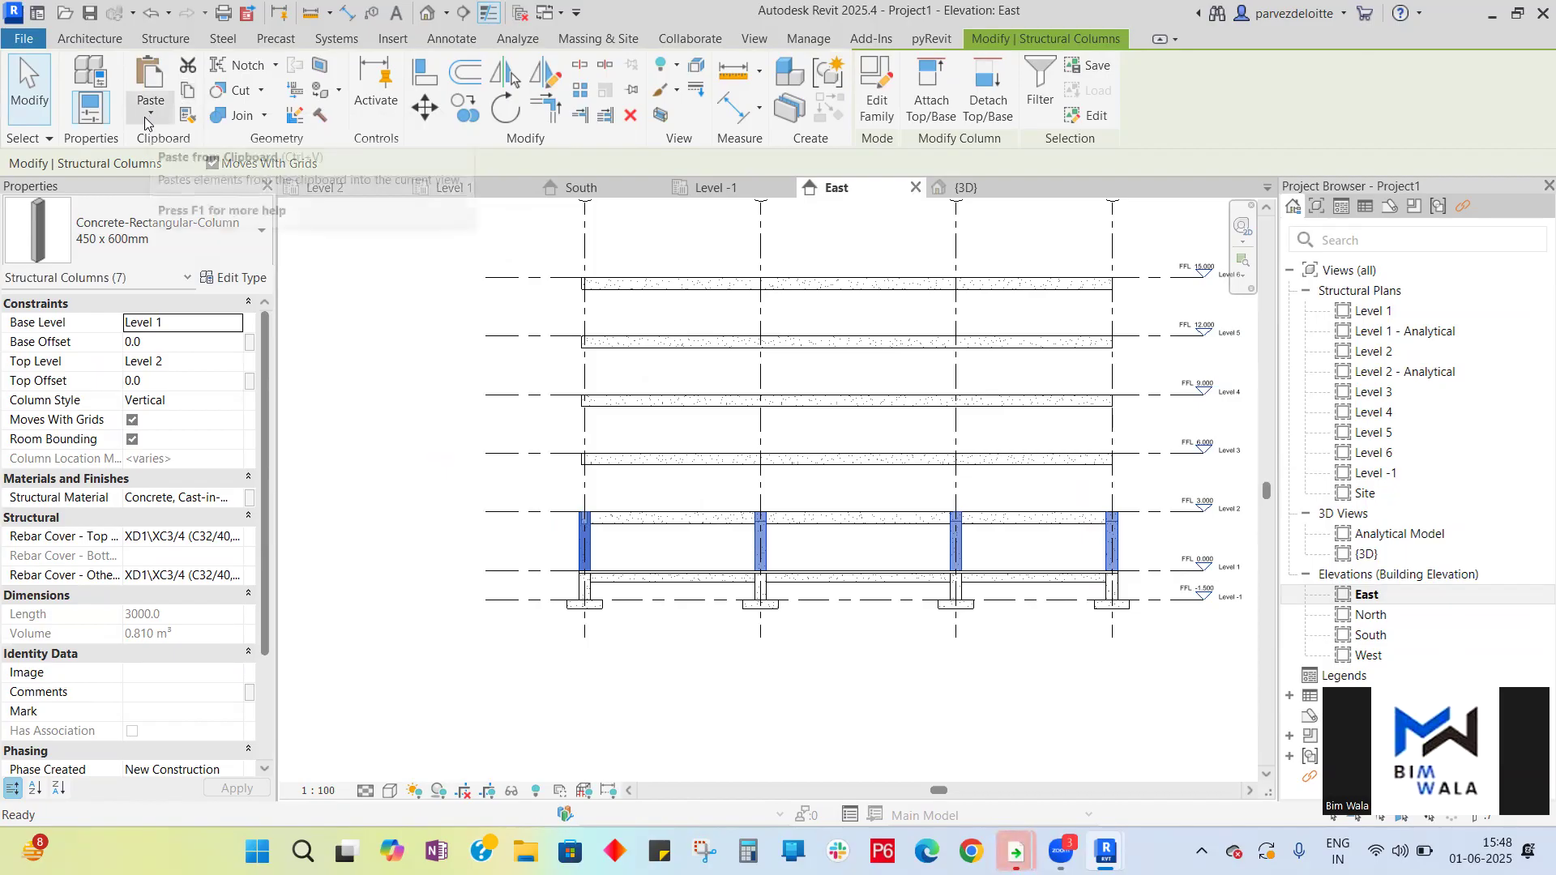
- Paste the copied columns aligned to the selected levels Level 2, Level 3, Level 4 and Level 5
left_click(149, 109)
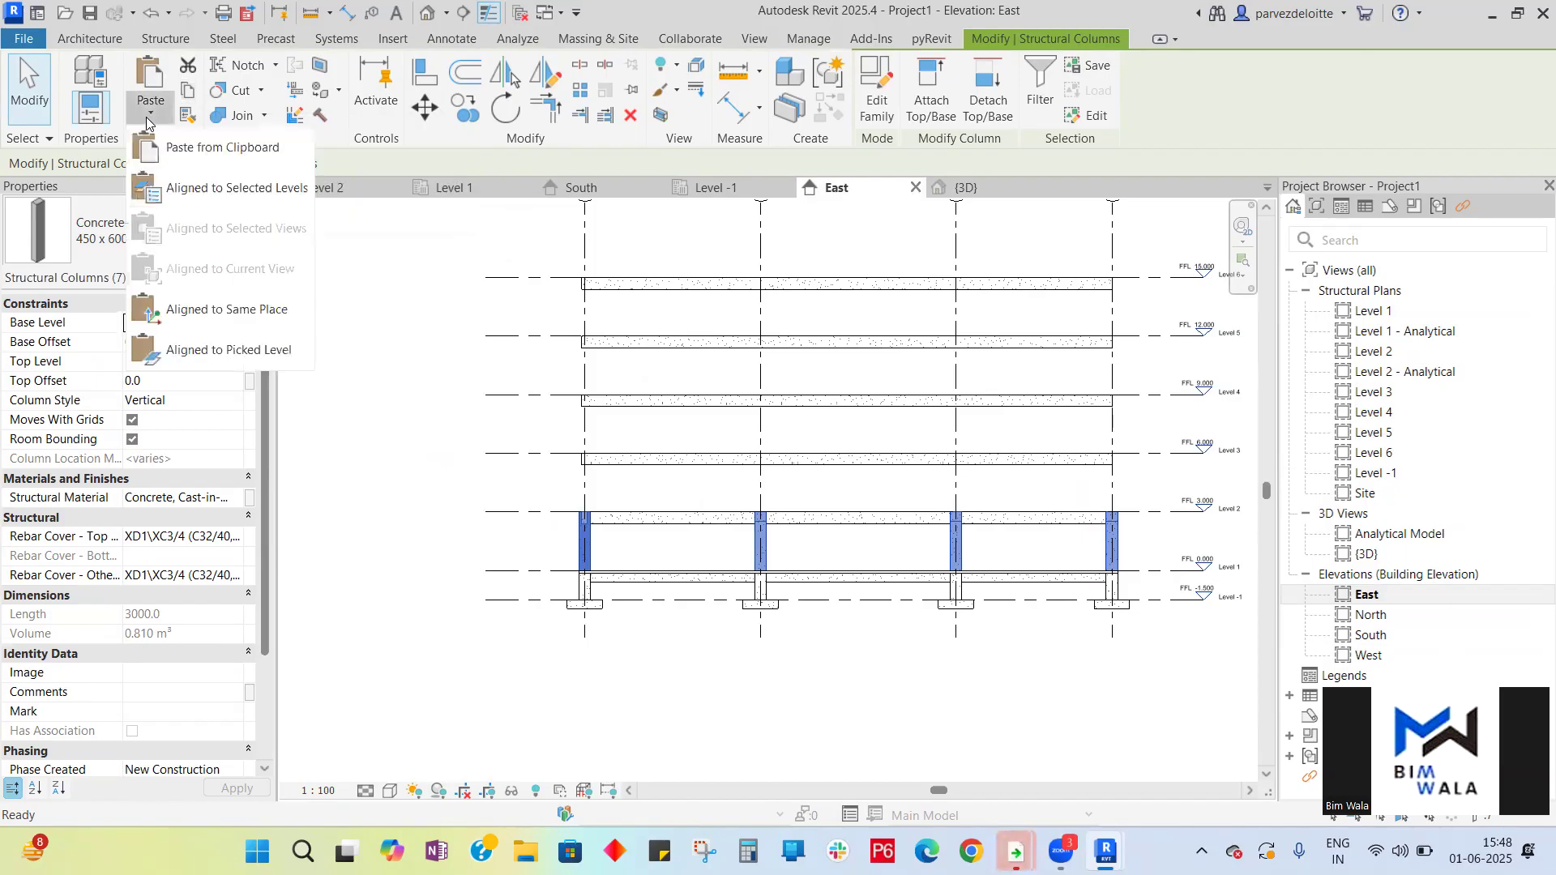
left_click(189, 189)
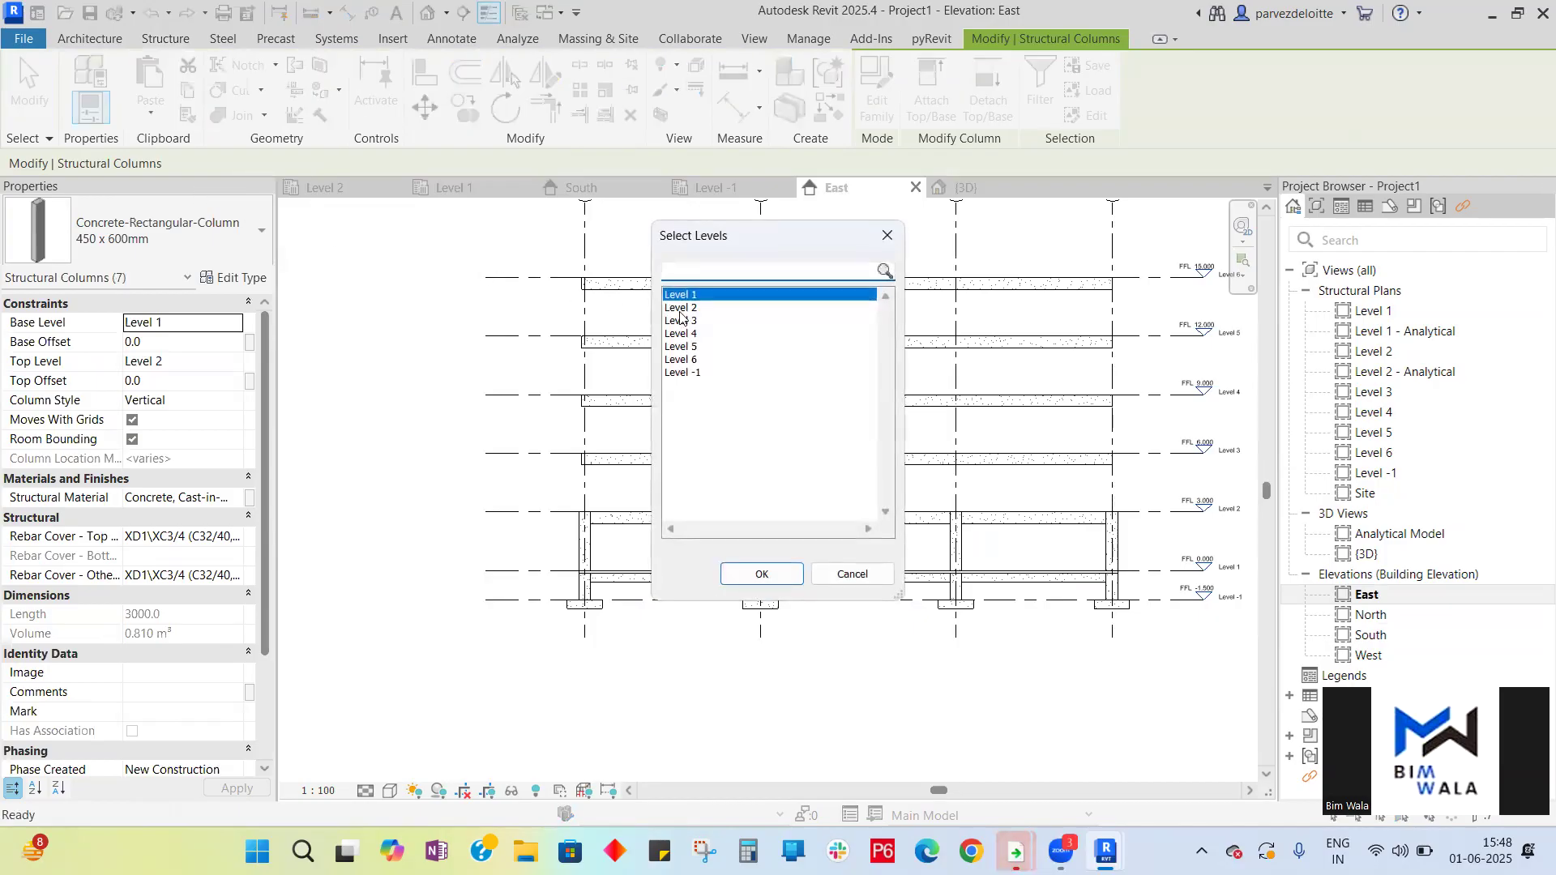
left_click(680, 311)
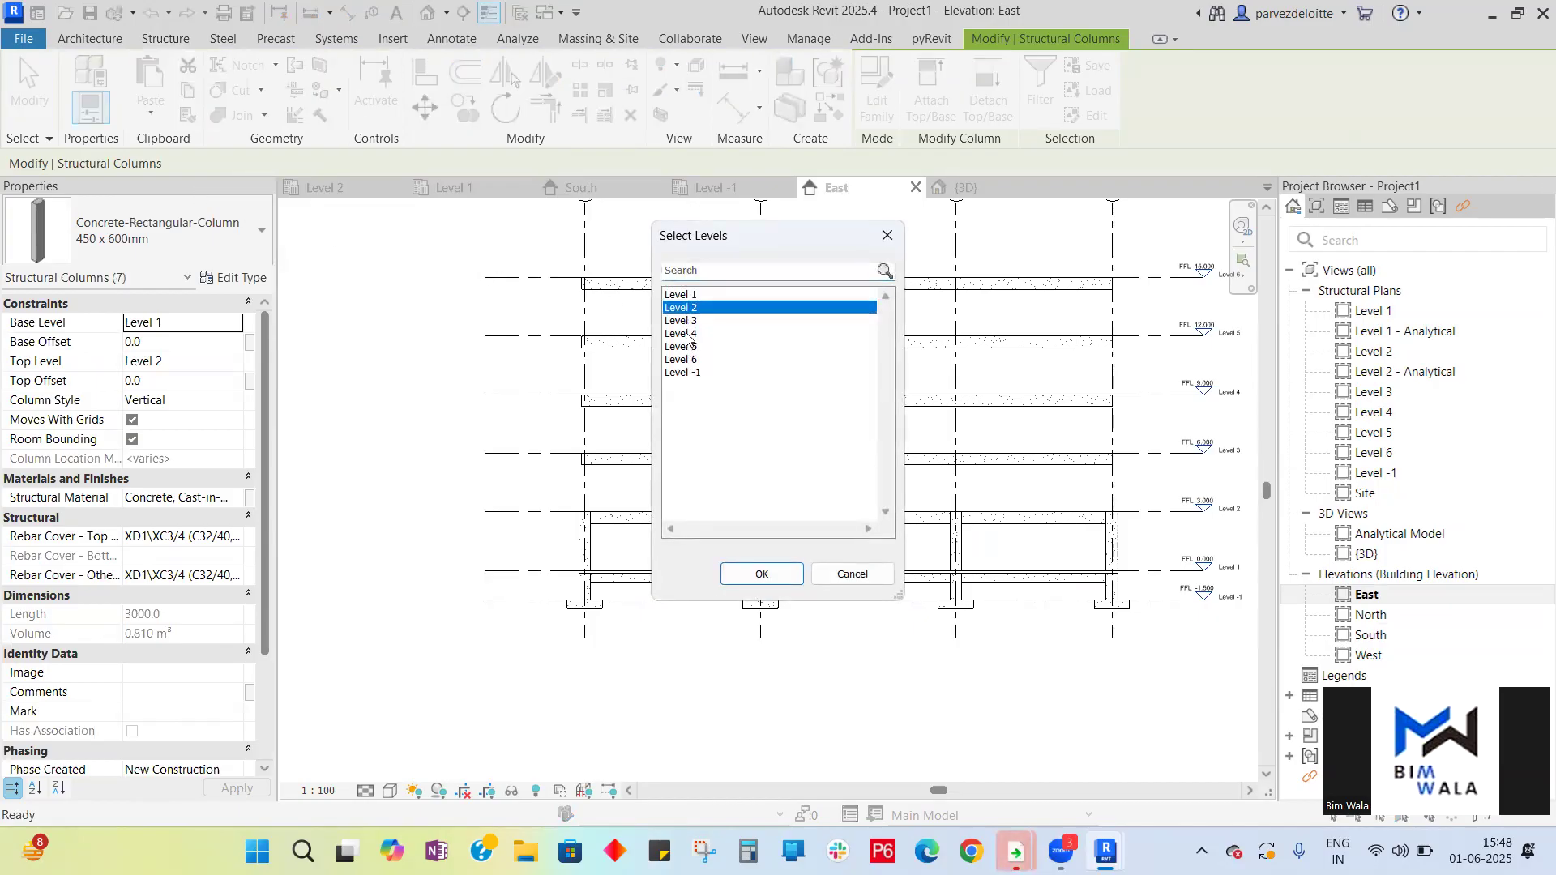
left_click(688, 324, "ctrl")
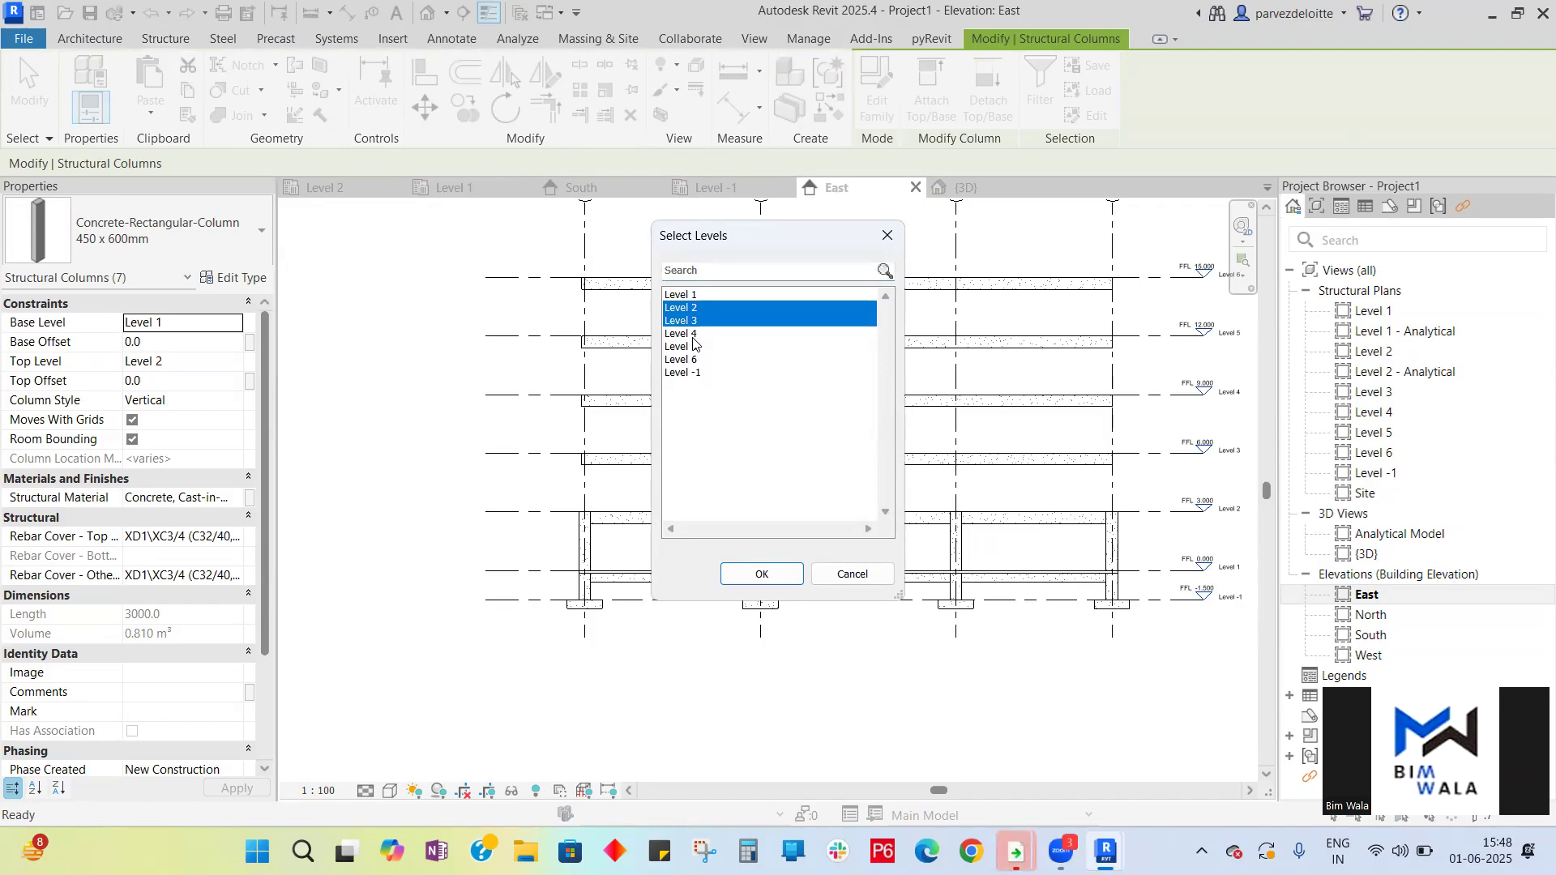
left_click(693, 336, "ctrl")
left_click(697, 348, "ctrl")
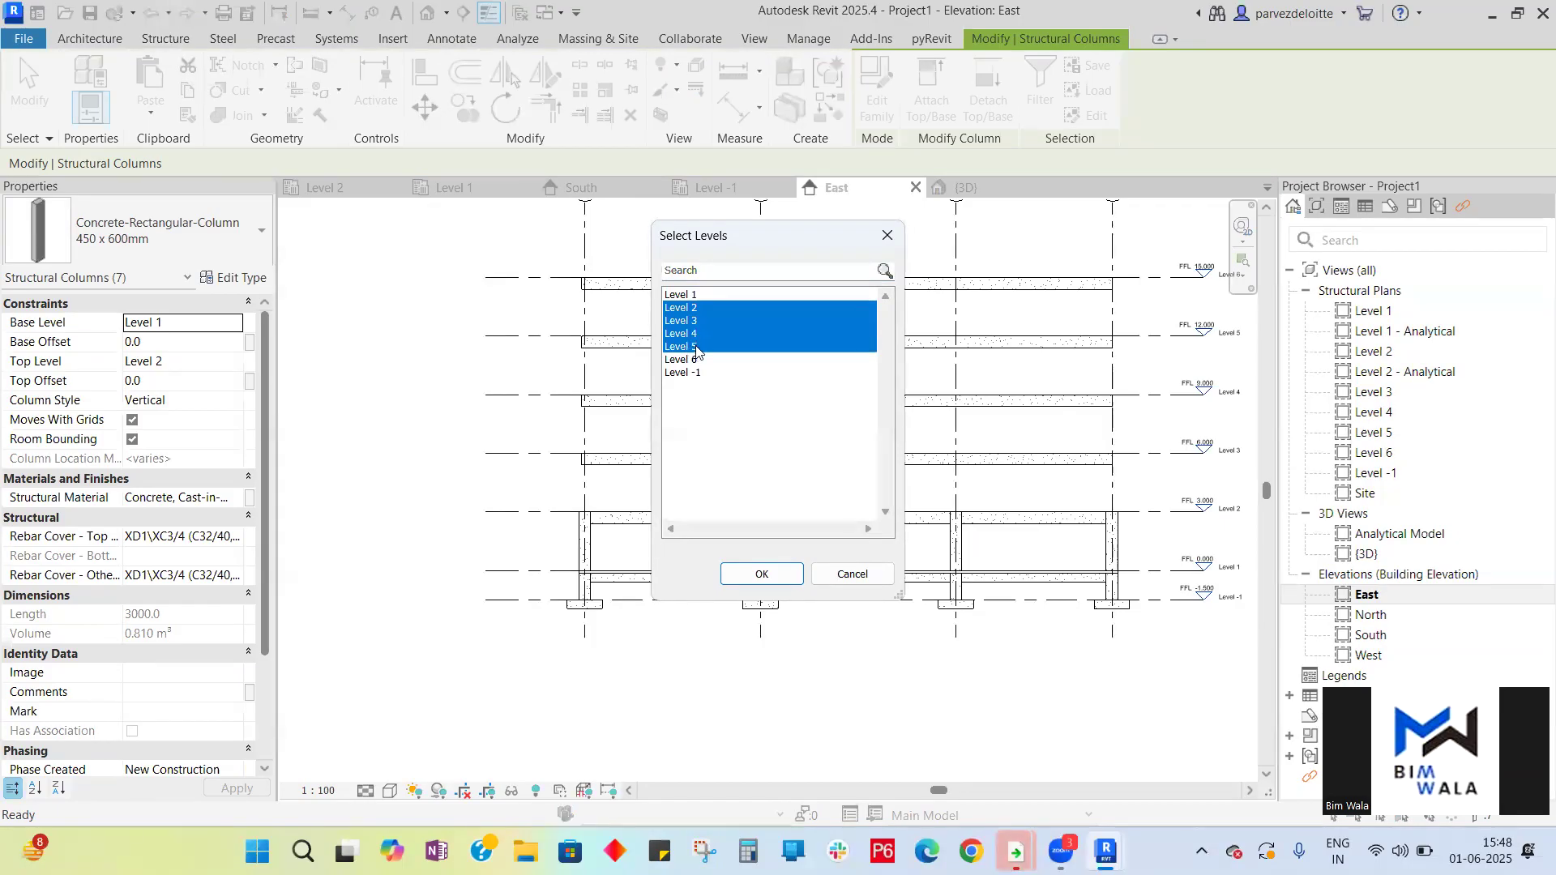
left_click(787, 575)
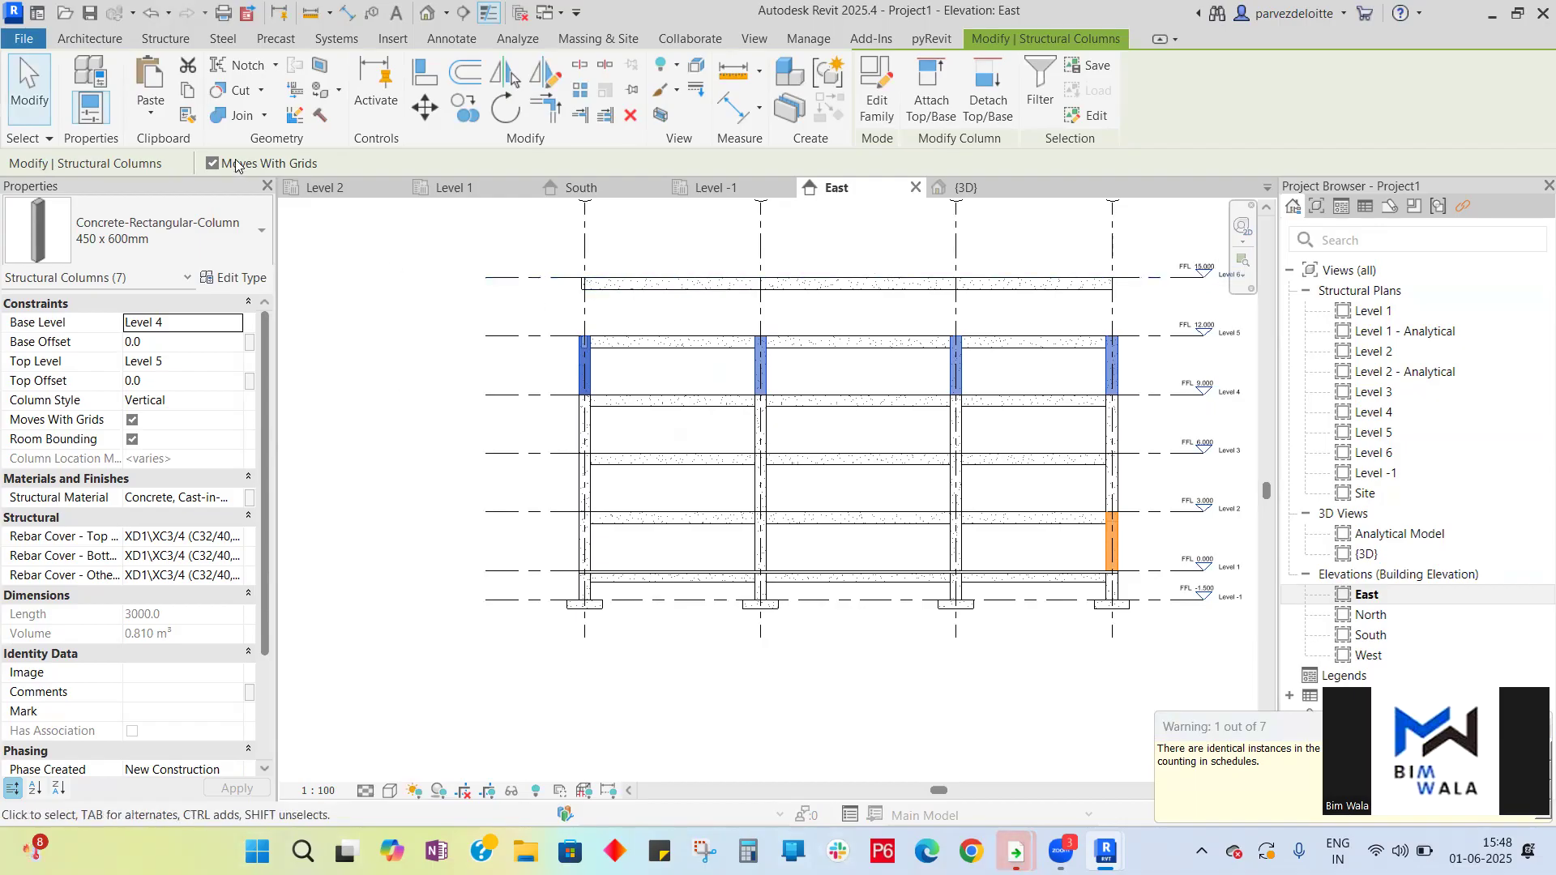
- Paste the copied columns again aligned to Level 5
left_click(150, 110)
left_click(214, 186)
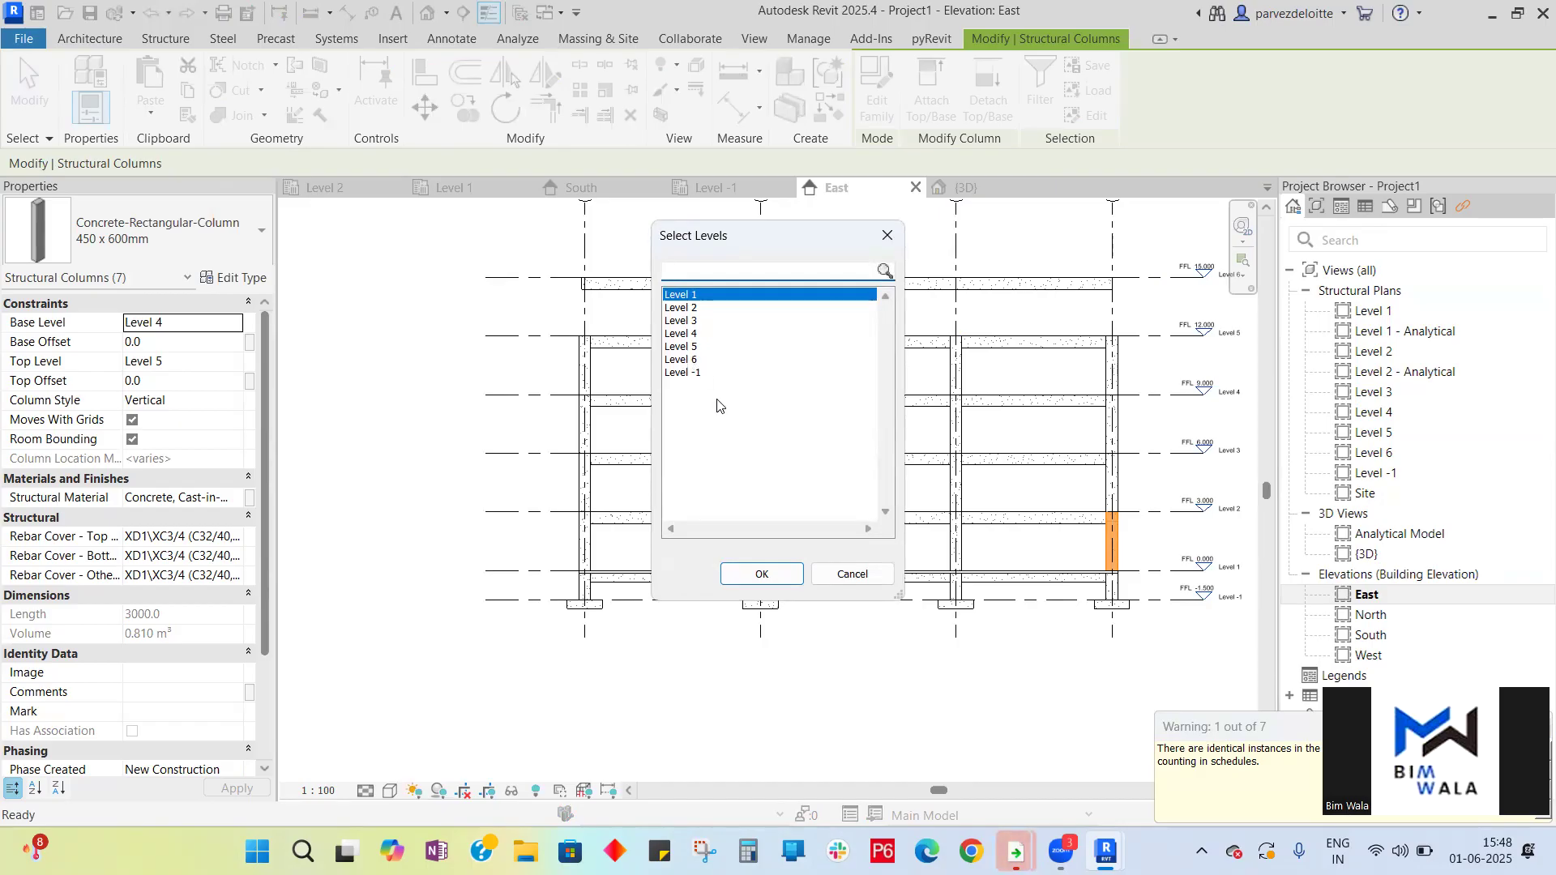
left_click(695, 349)
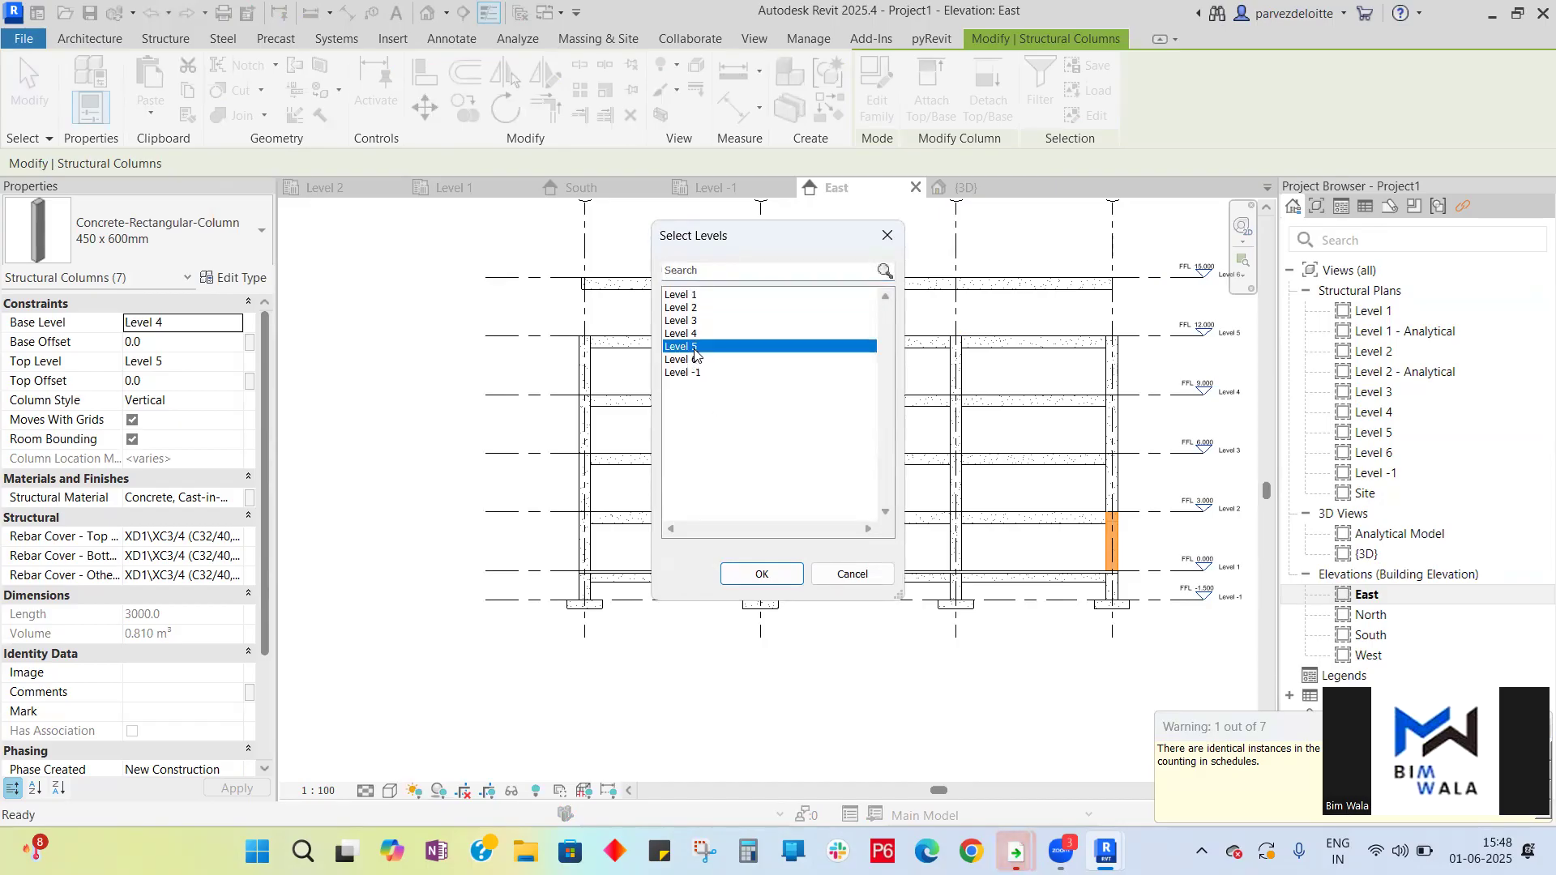
left_click(762, 577)
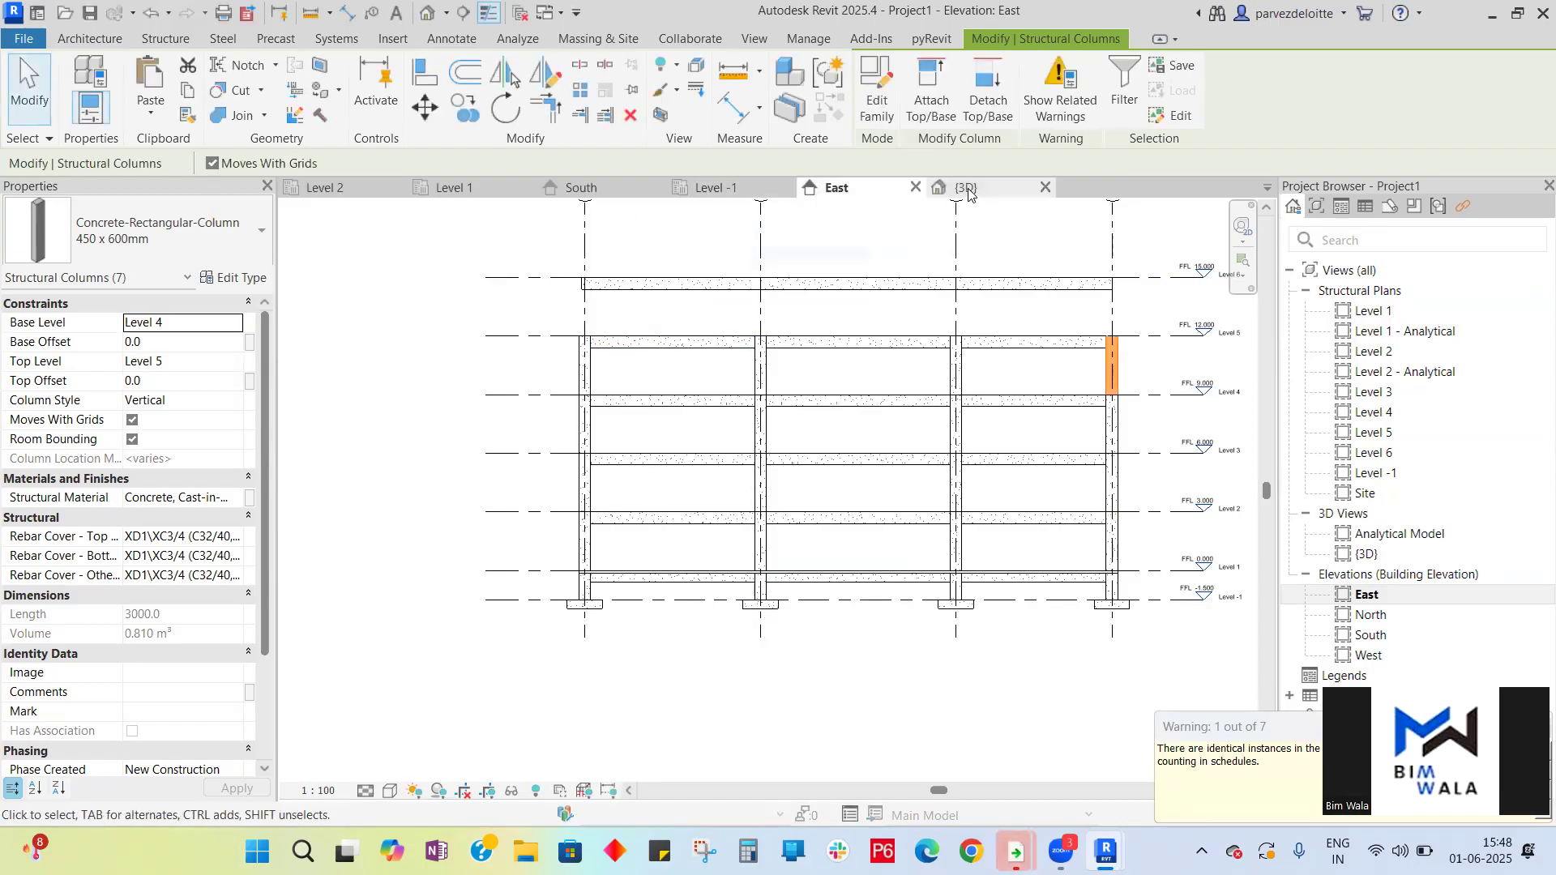
- Inspect the pasted columns in the 3D view and the East and South elevations, orbiting the 3D model
left_click(965, 187)
scroll(825, 576, "down", 3)
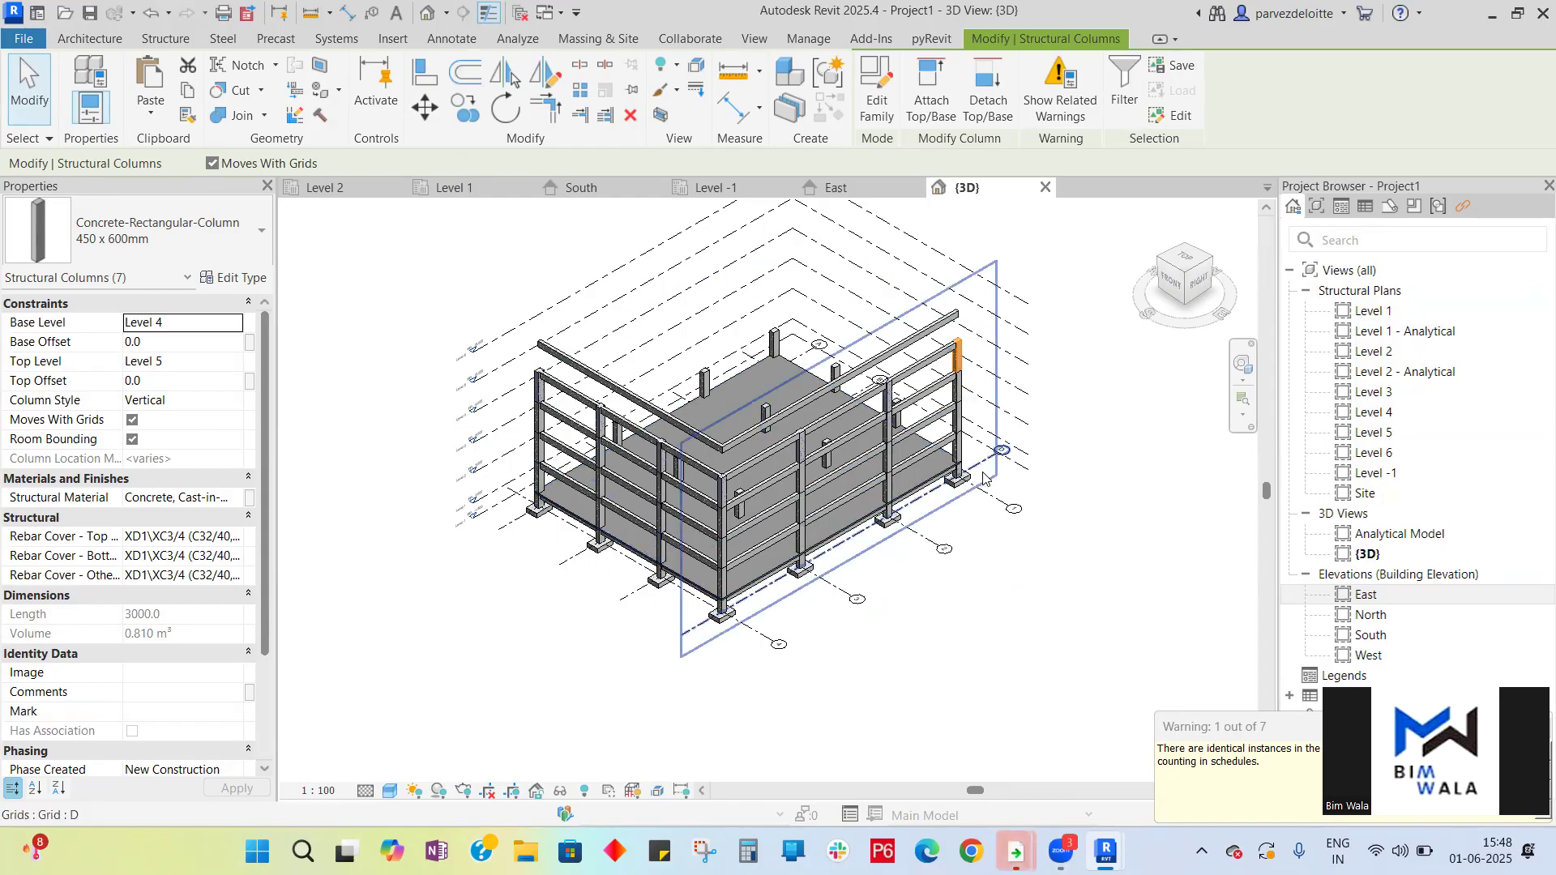
left_click(875, 187)
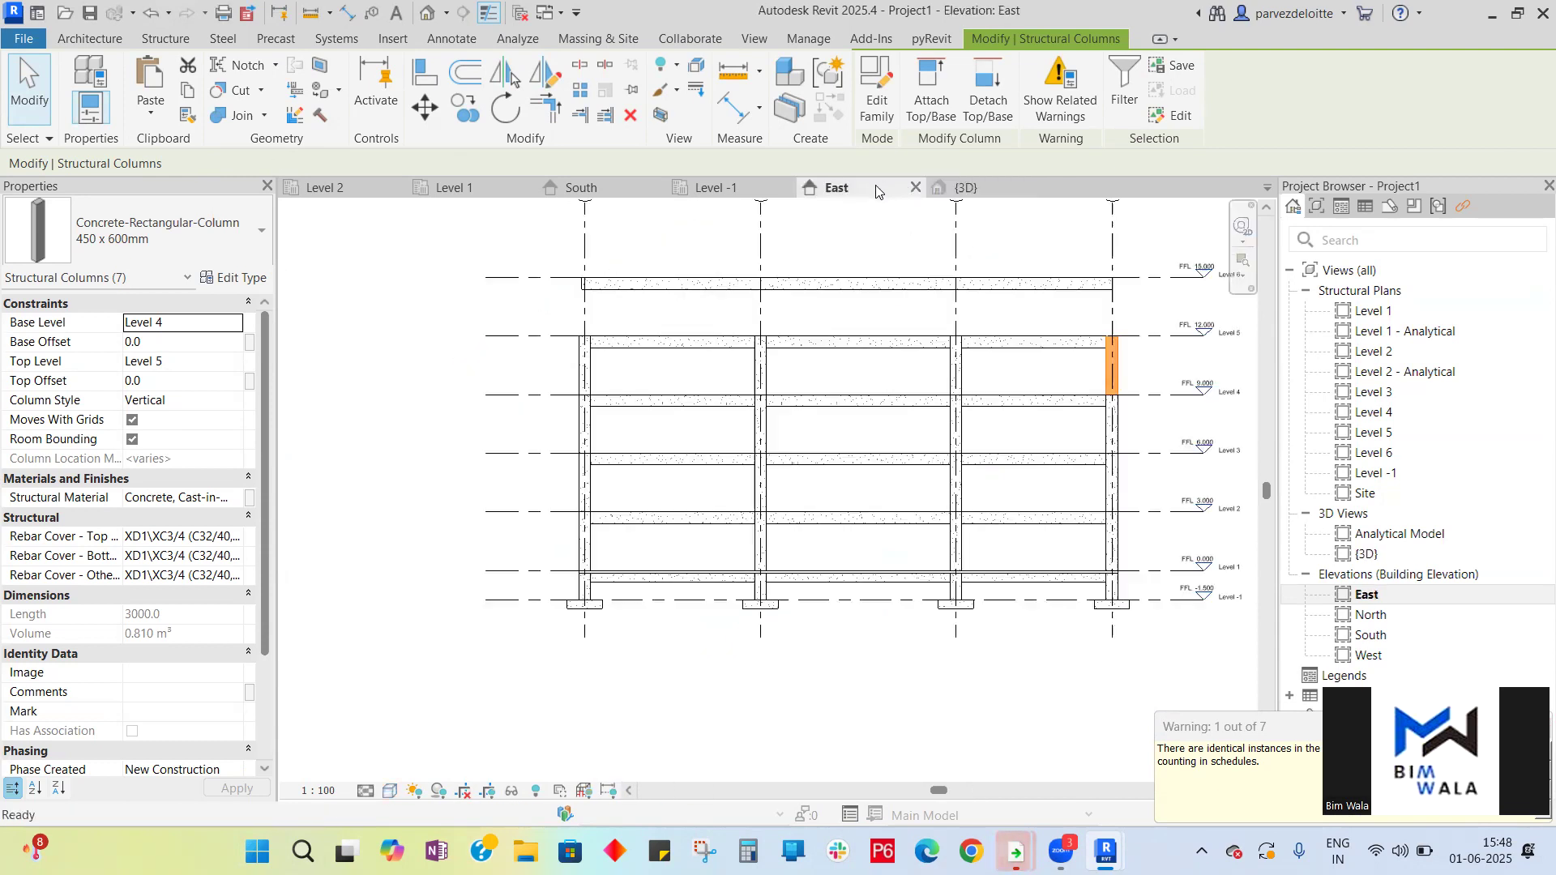
left_click(598, 182)
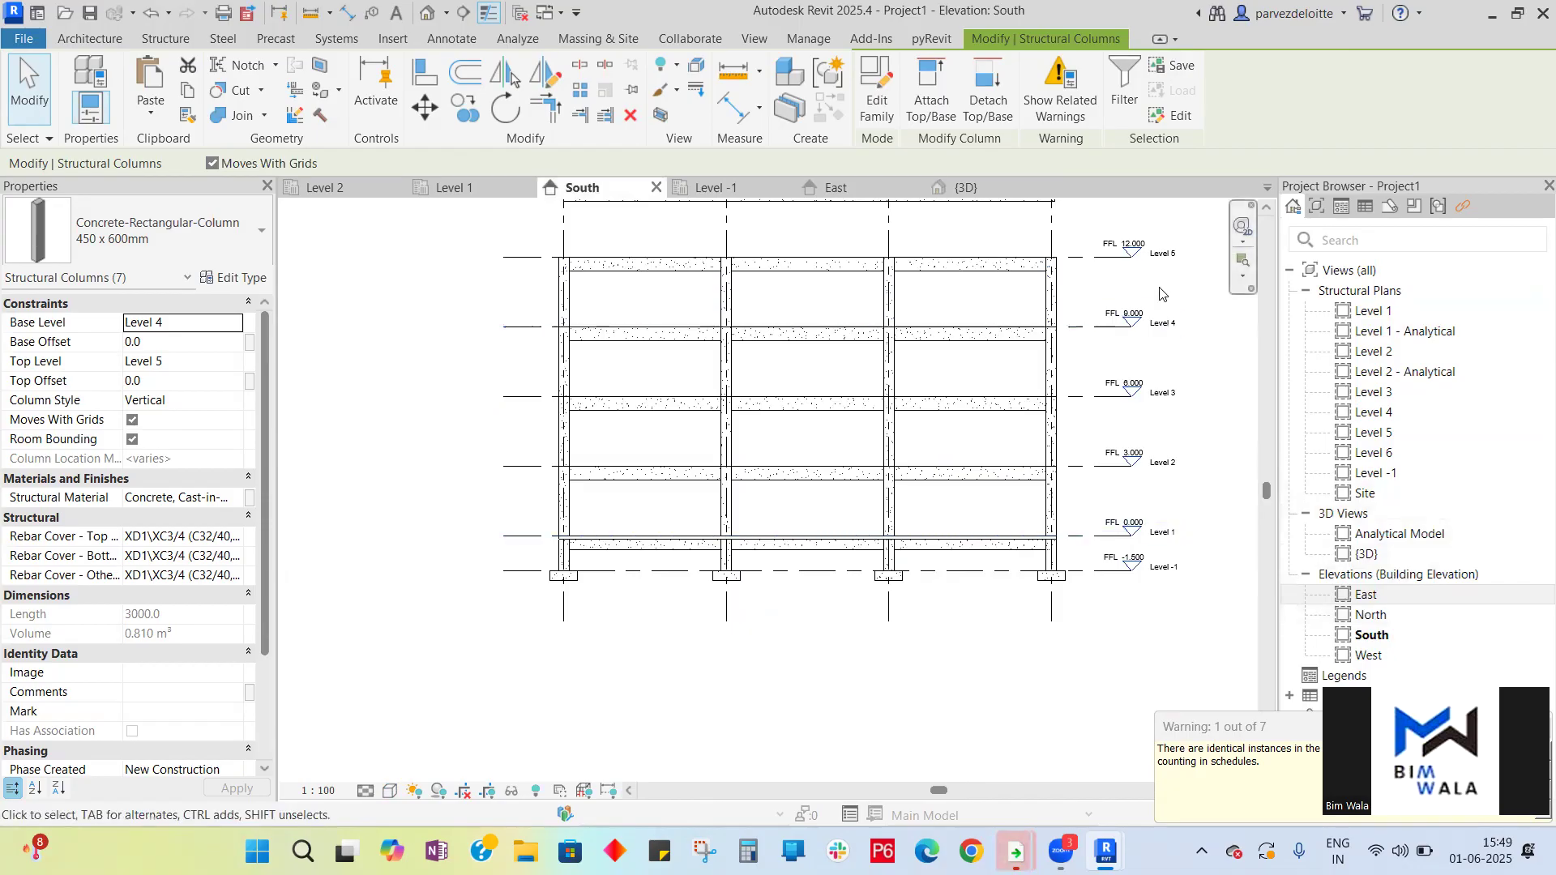
left_click(972, 189)
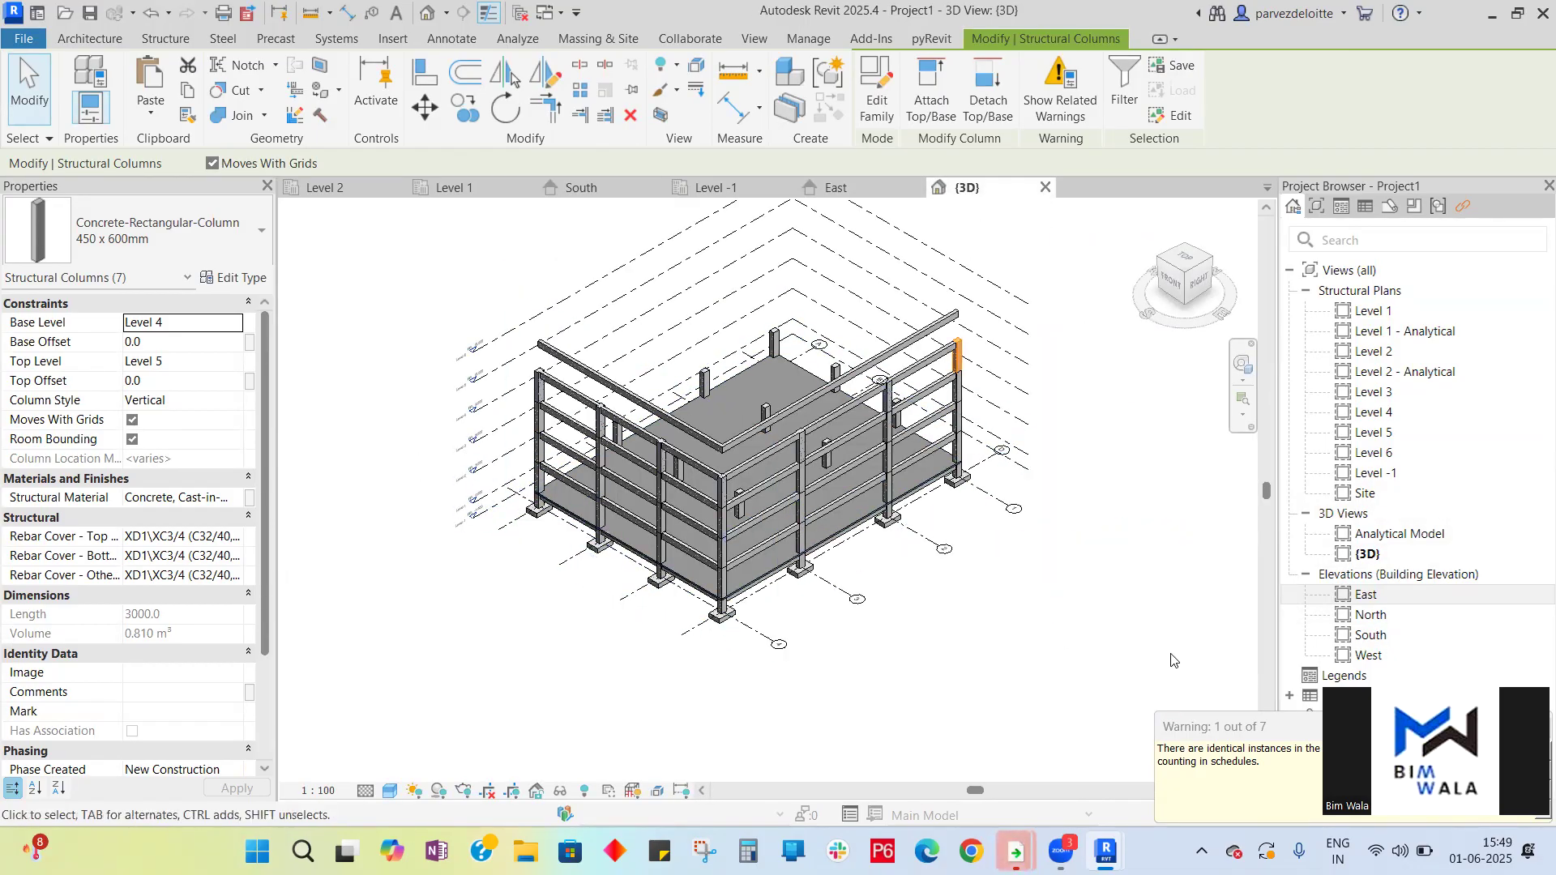
left_click(1238, 370)
left_click_drag(1085, 518, 842, 518)
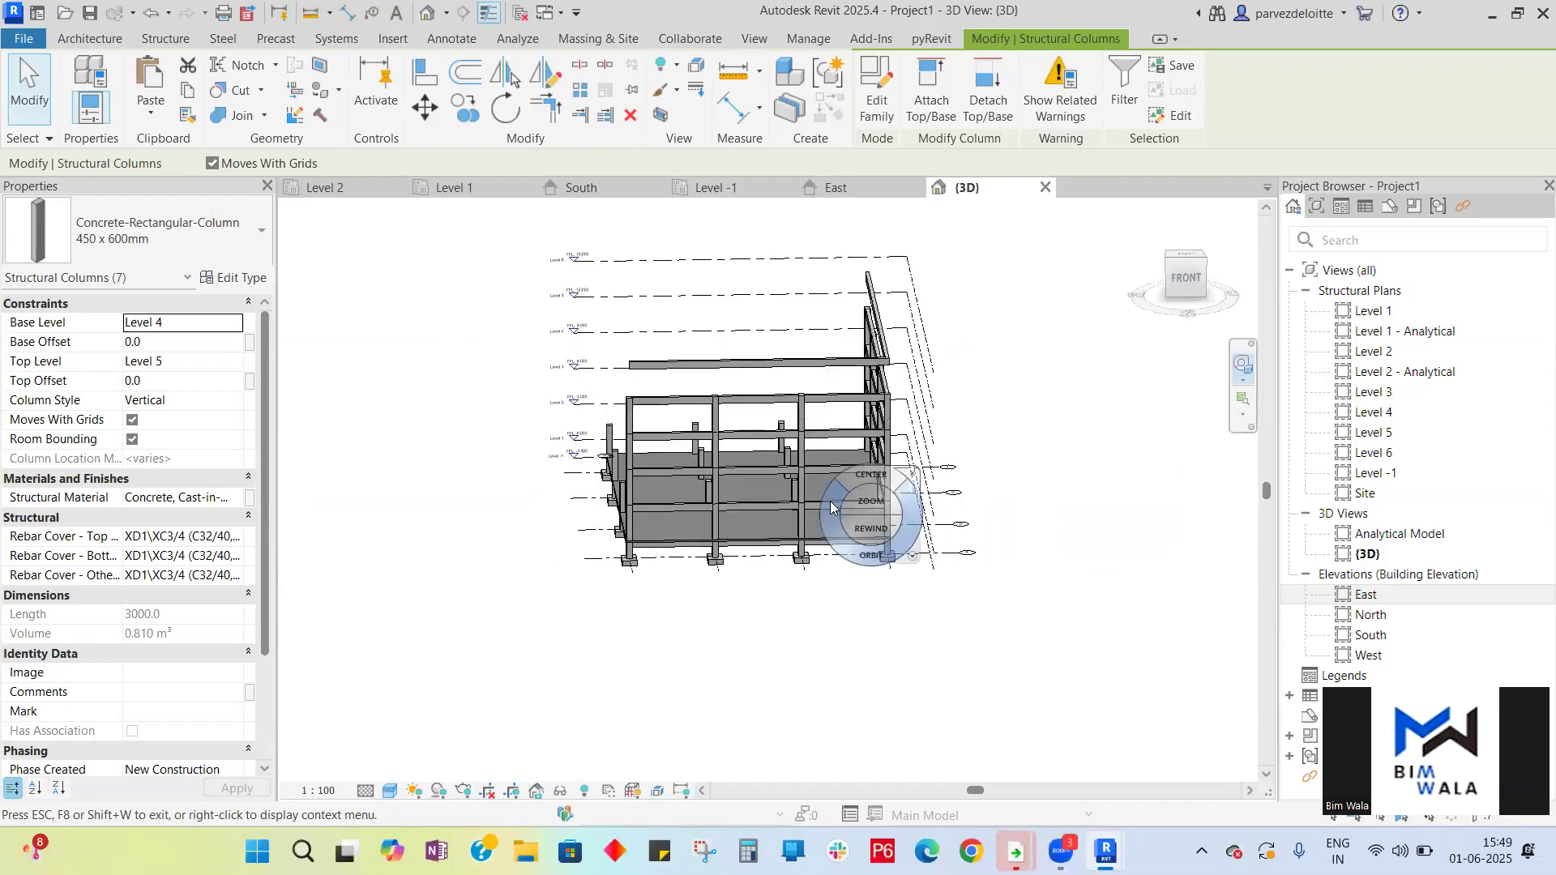
key("Escape")
key("Escape")
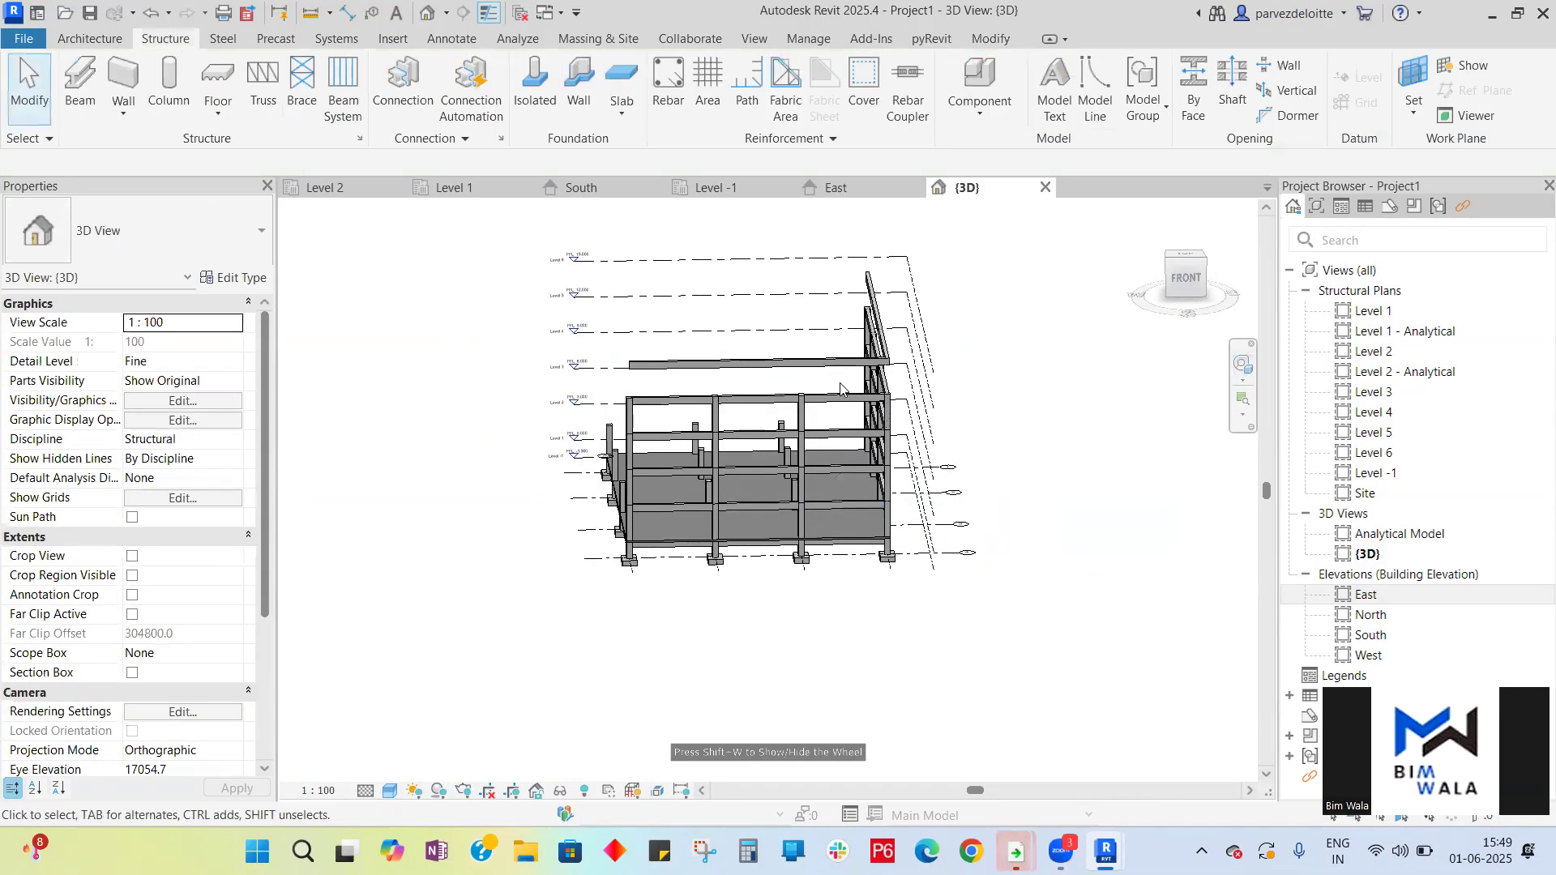
- Undo the last two paste operations
key("ctrl+z")
key("ctrl+z")
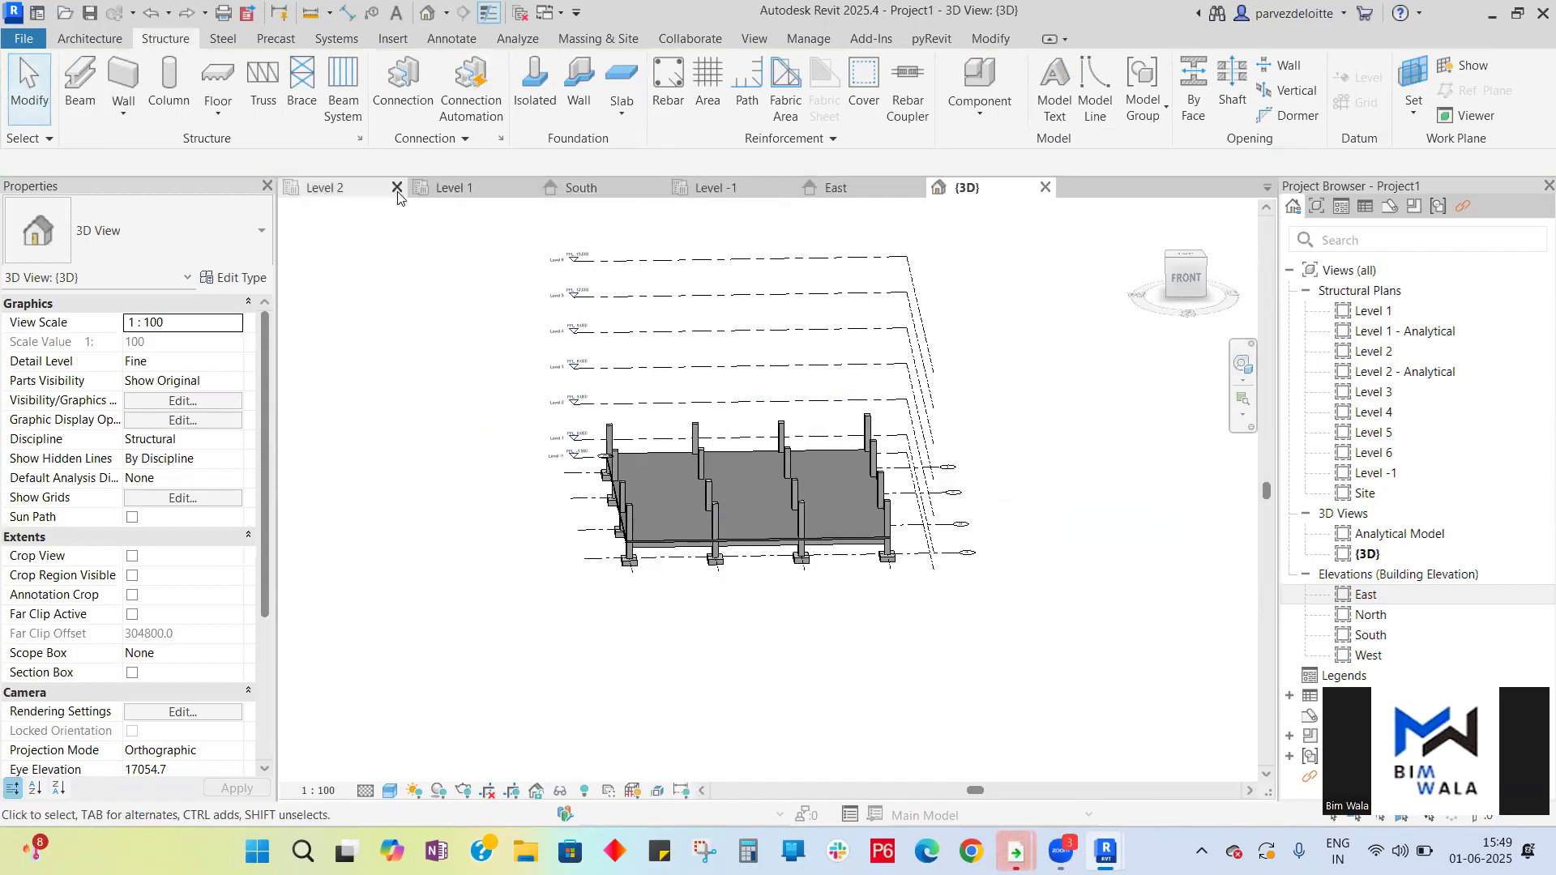
- Inspect the Level 2 and Level 1 plans, zooming in on the columns and beams at the grid intersections
left_click(357, 188)
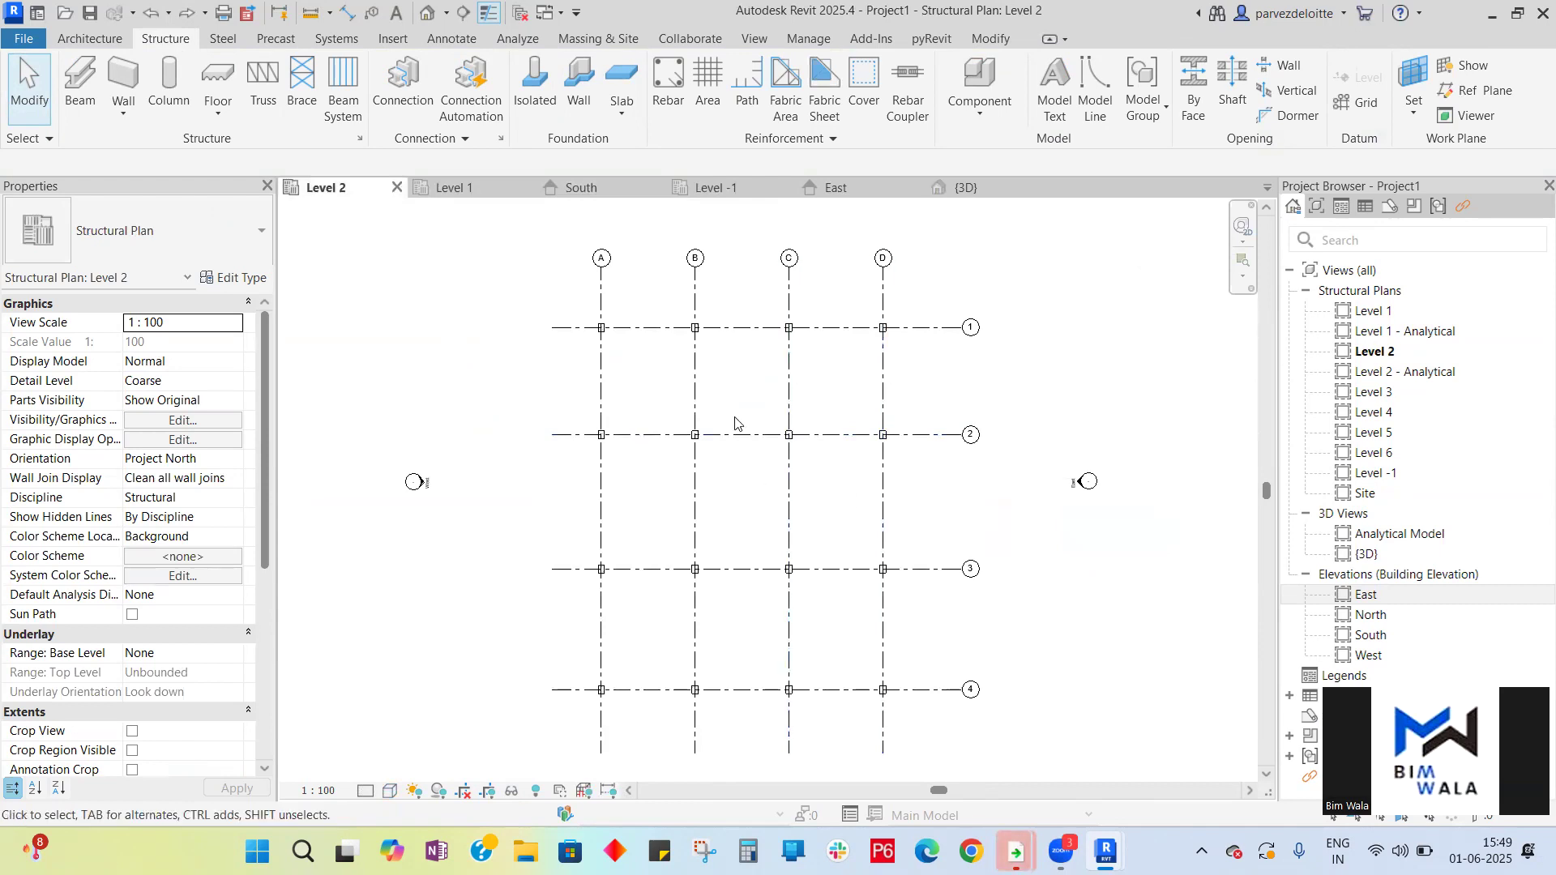
scroll(885, 441, "up", 8)
scroll(660, 537, "up", 3)
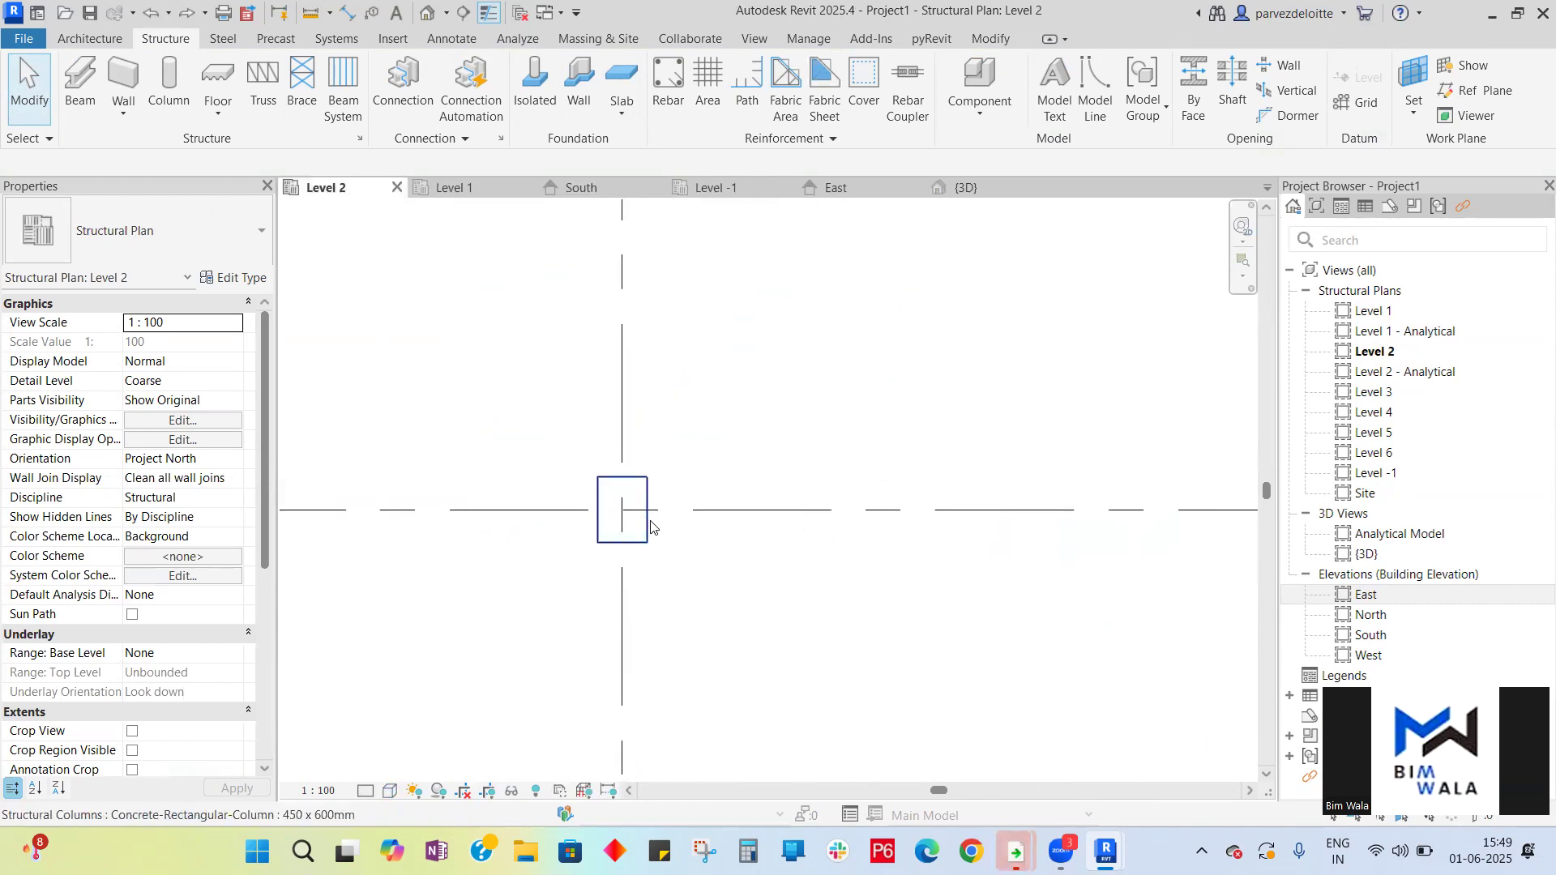
scroll(667, 519, "down", 2)
scroll(667, 519, "down", 3)
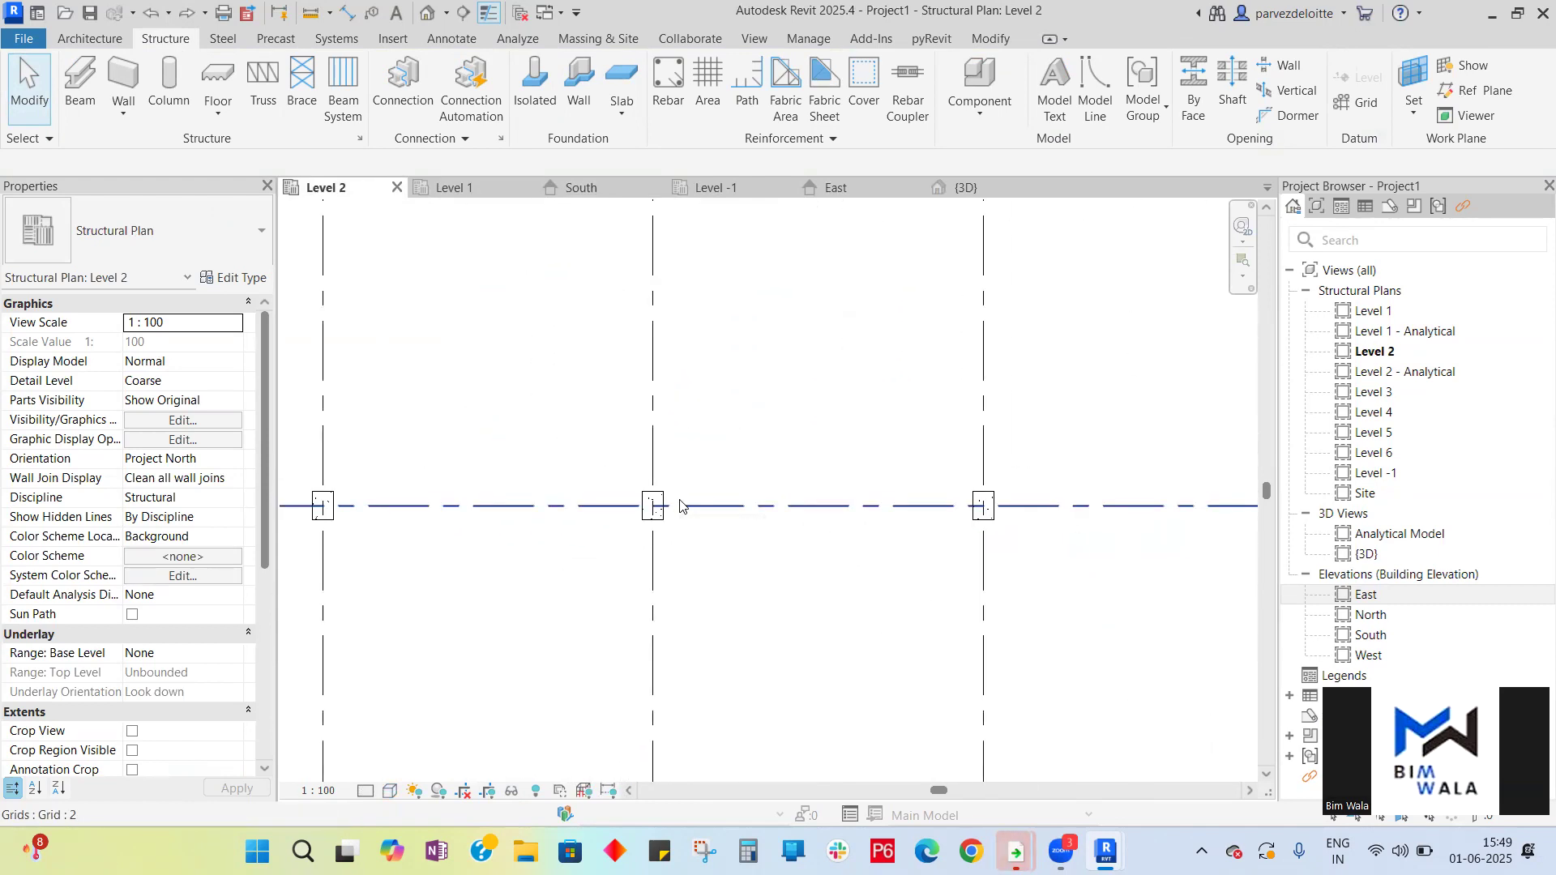
scroll(680, 507, "down", 5)
left_click(477, 191)
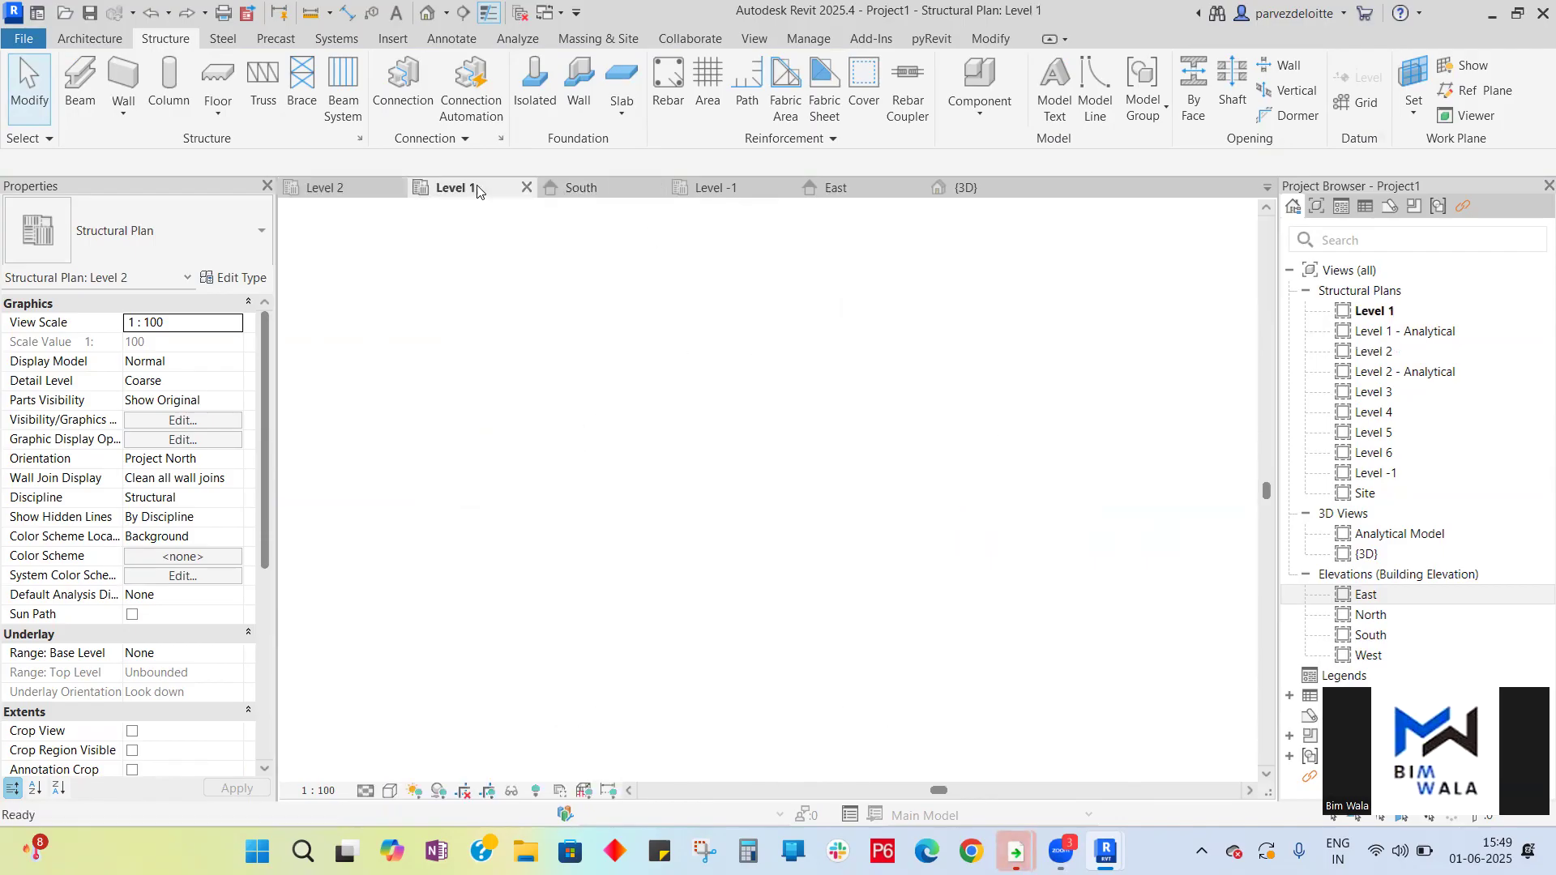
scroll(733, 442, "up", 5)
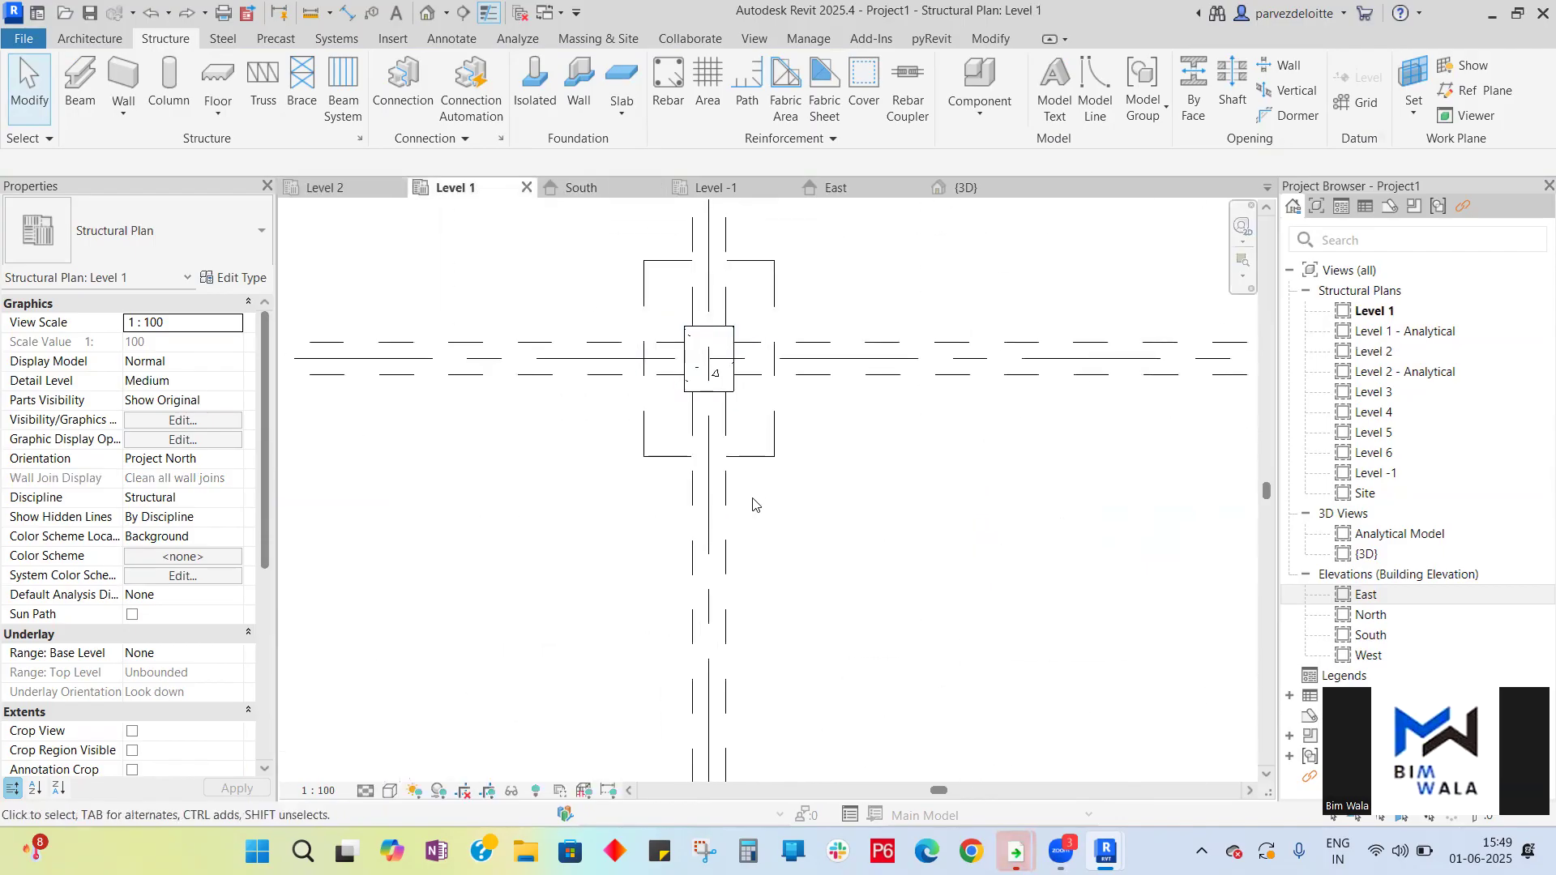
scroll(717, 537, "down", 5)
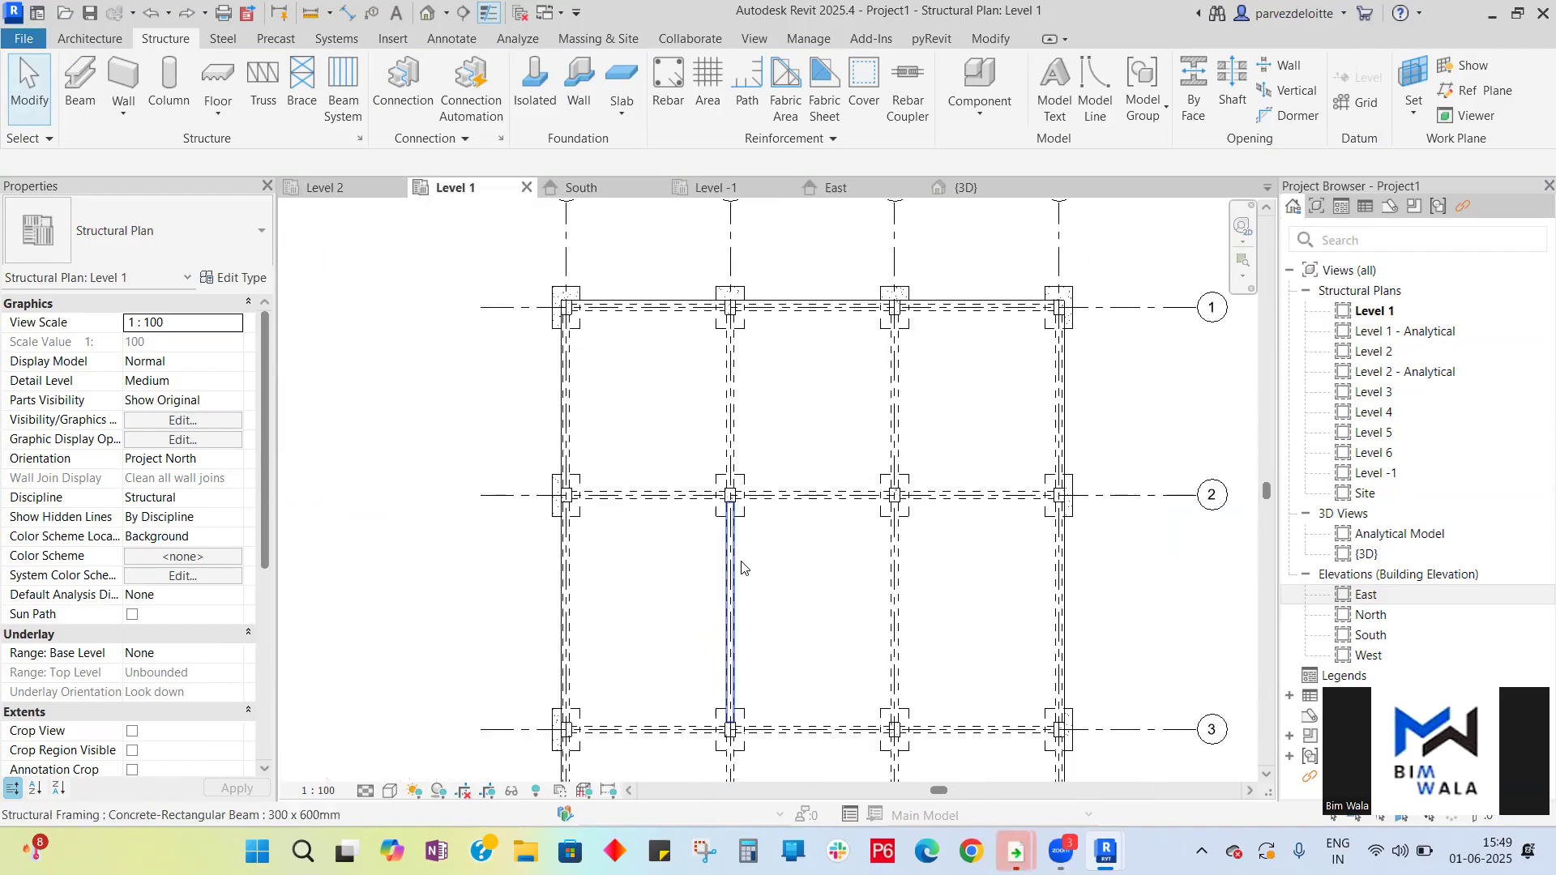
- Select all 300 x 600mm beams visible in Level 1, copy them, and paste aligned to Level 2 through Level 6
left_click(740, 566)
right_click(742, 567)
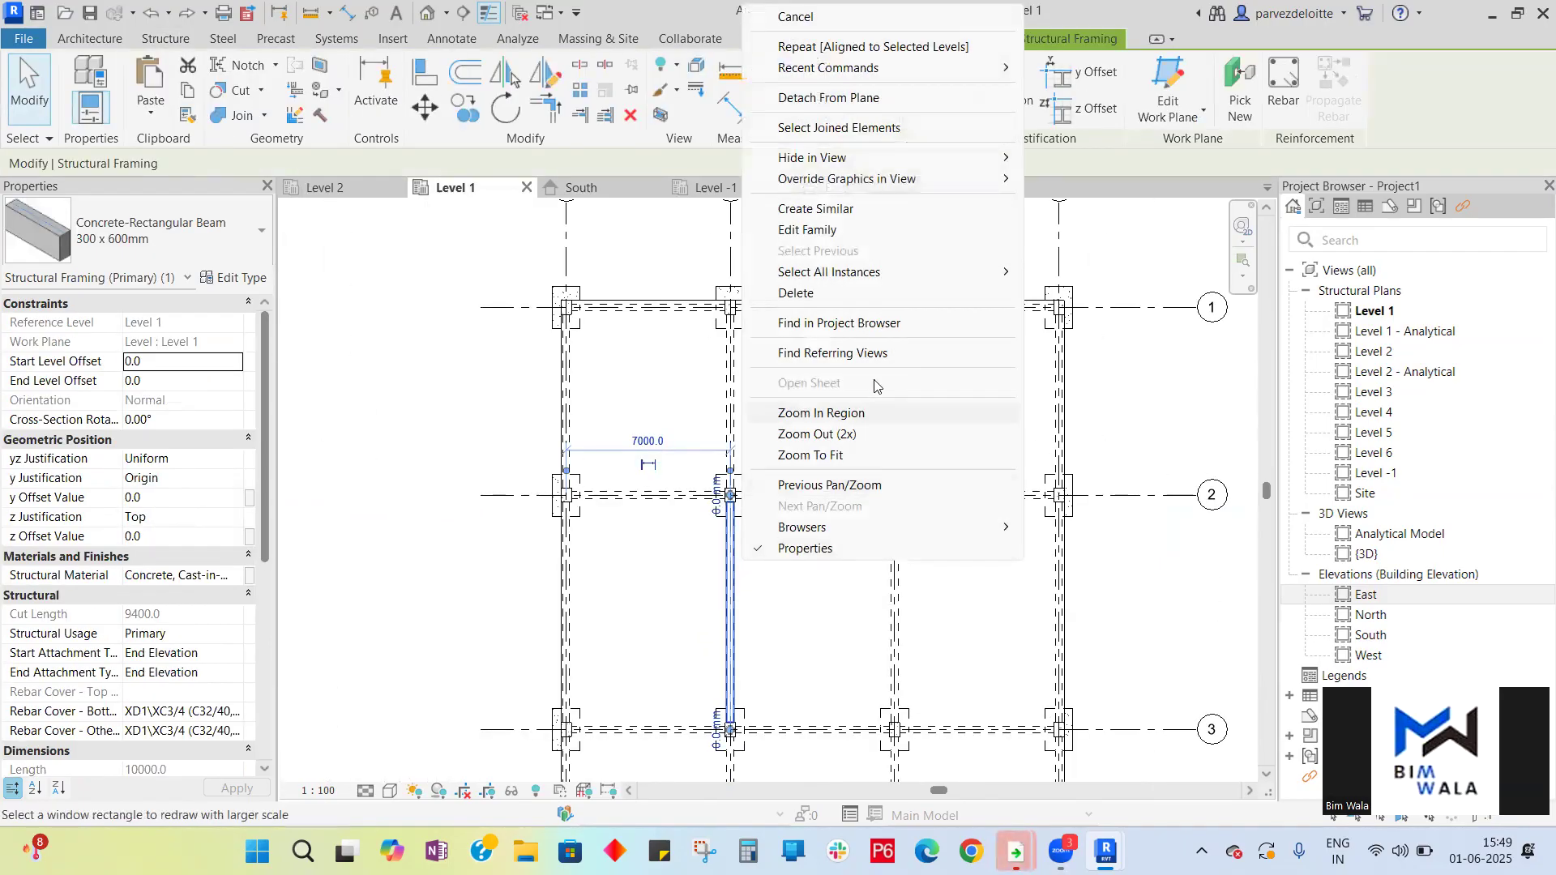
mouse_move(885, 276)
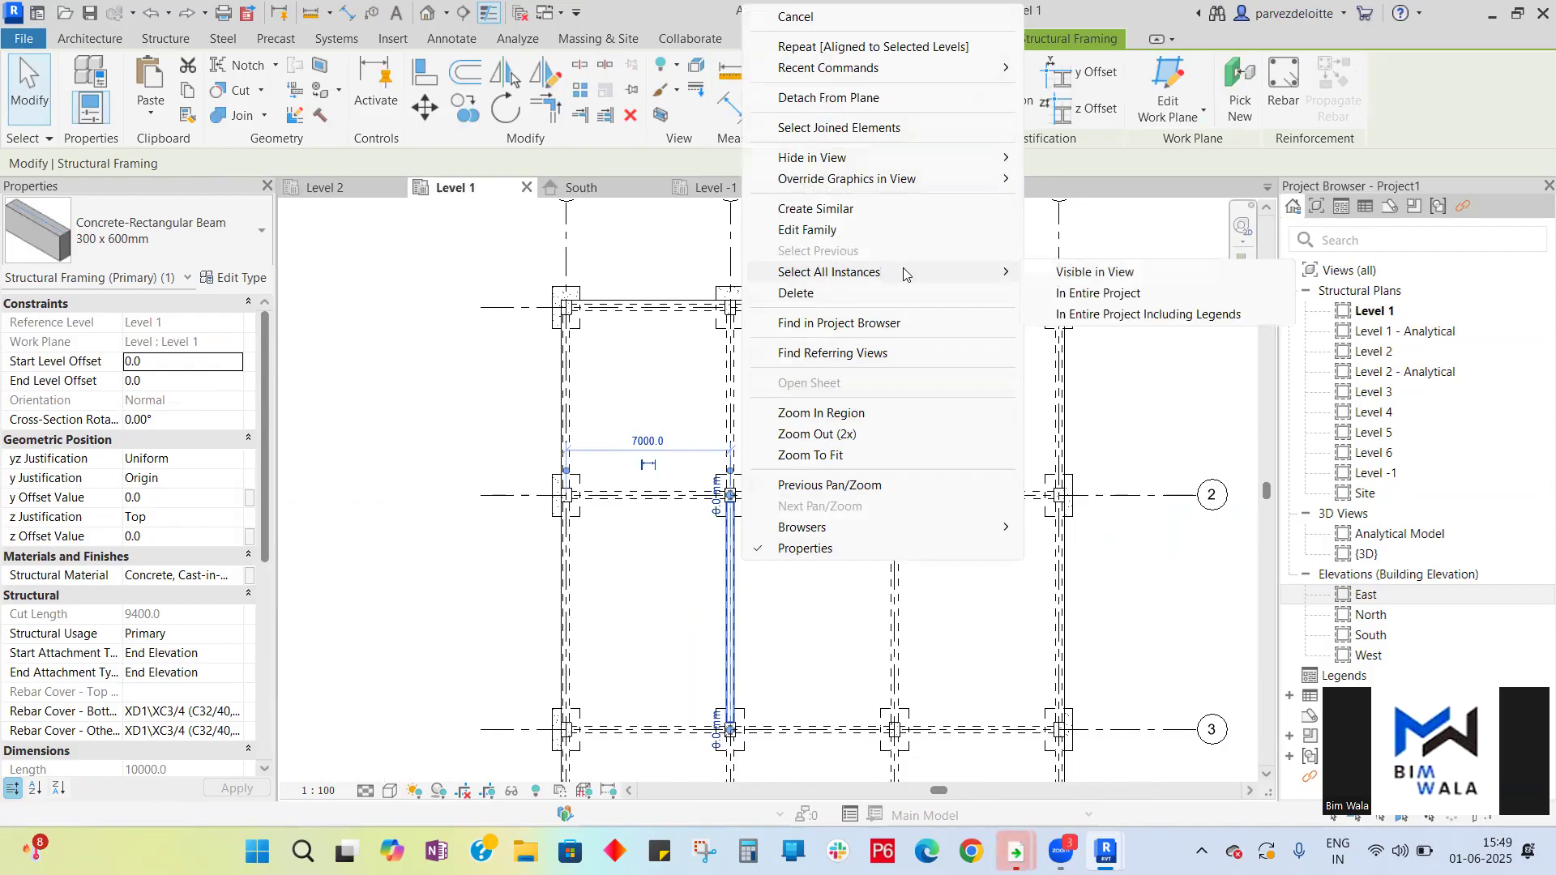
left_click(1109, 274)
scroll(734, 219, "down", 2)
scroll(734, 219, "down", 1)
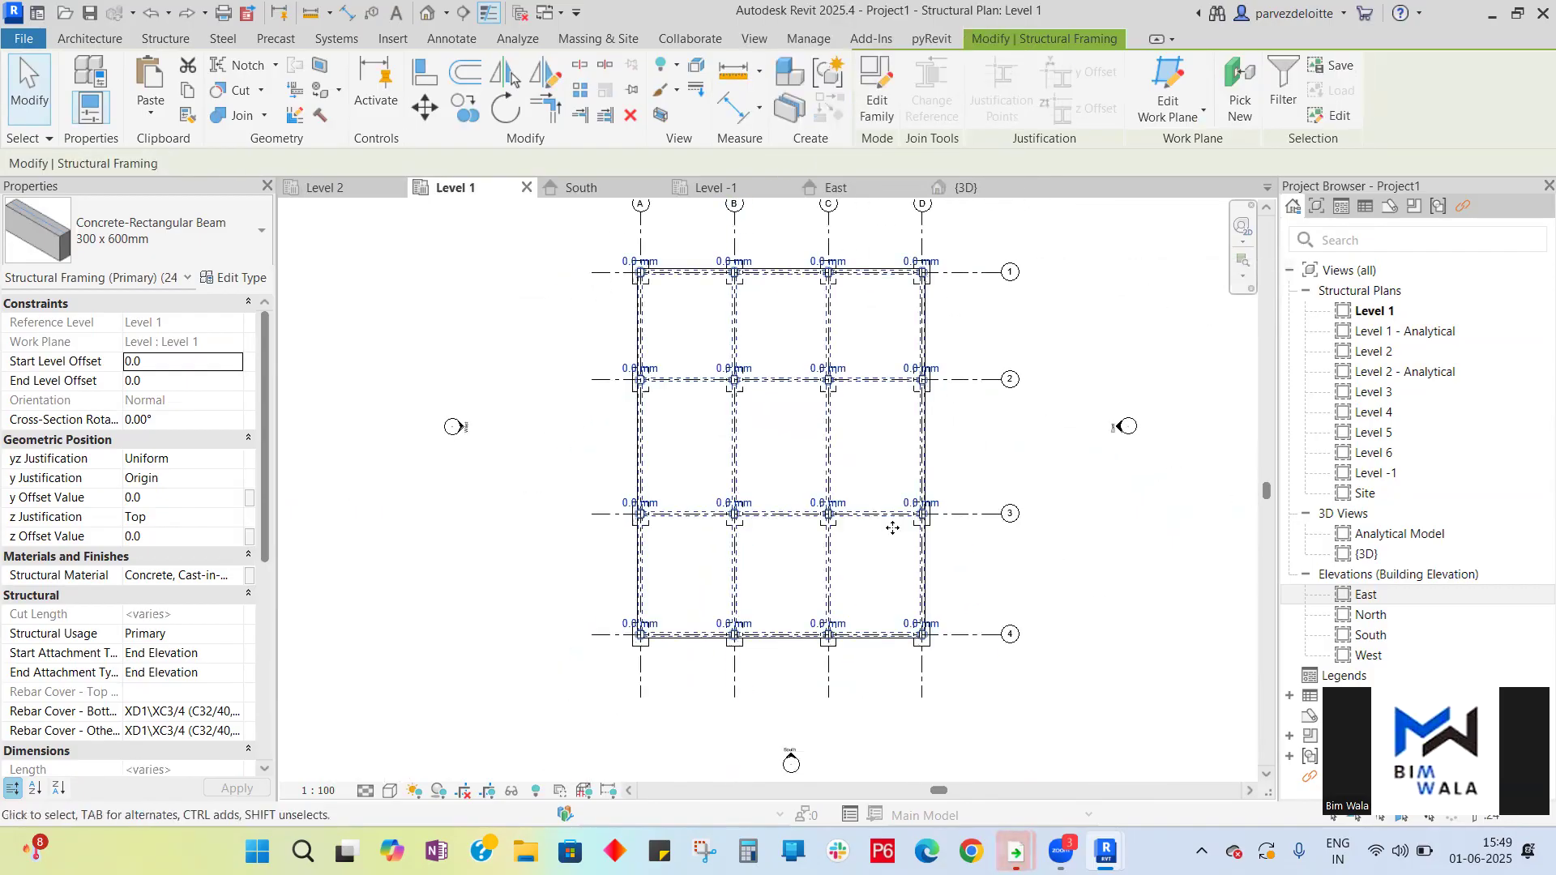
left_click(189, 96)
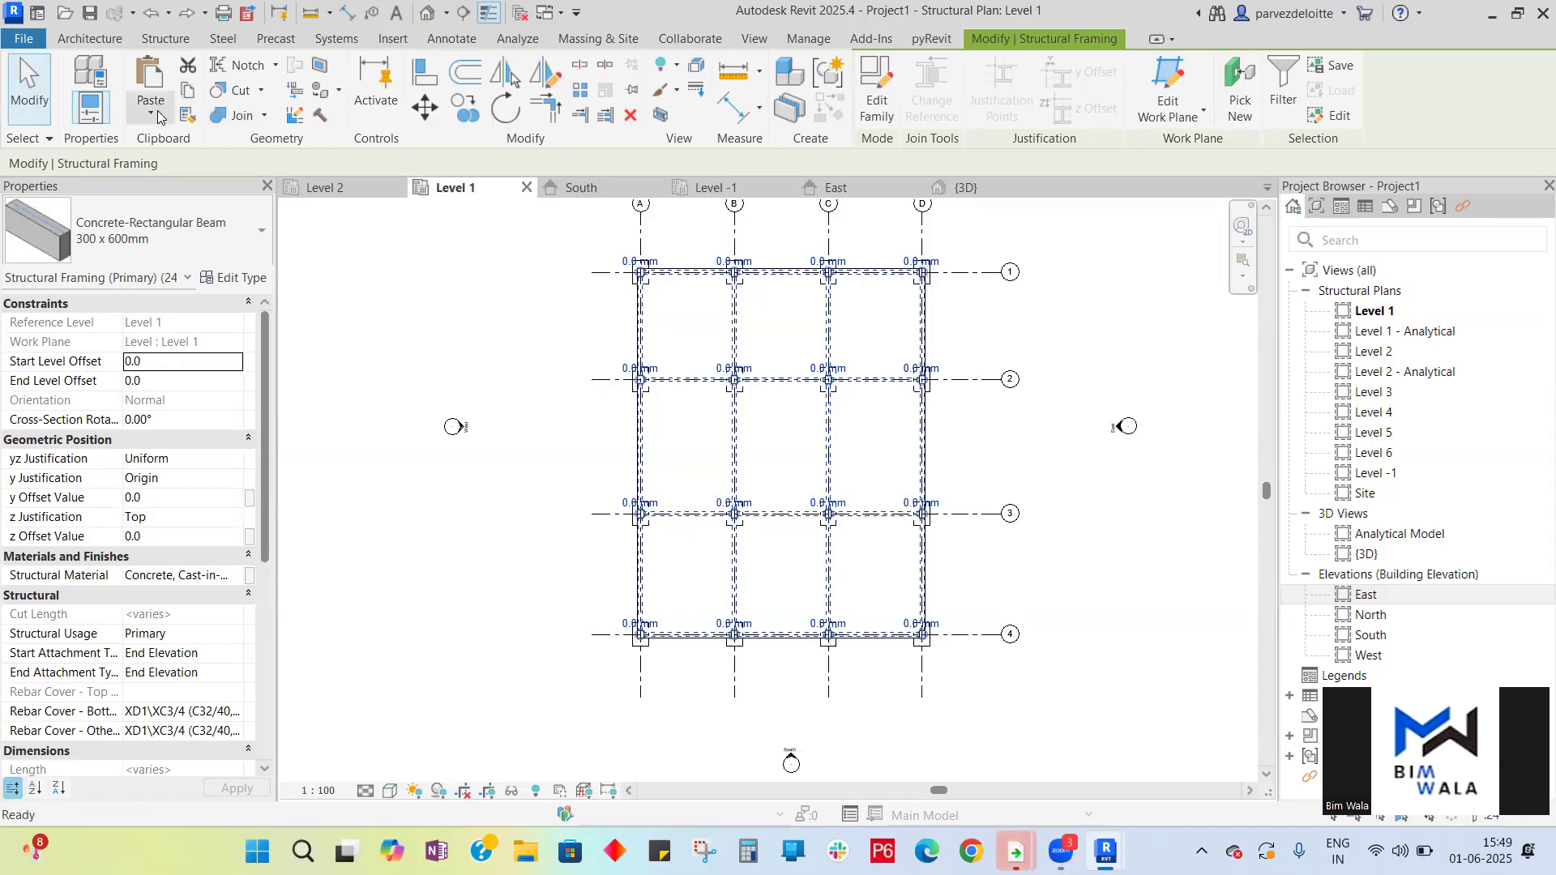
left_click(156, 116)
left_click(182, 188)
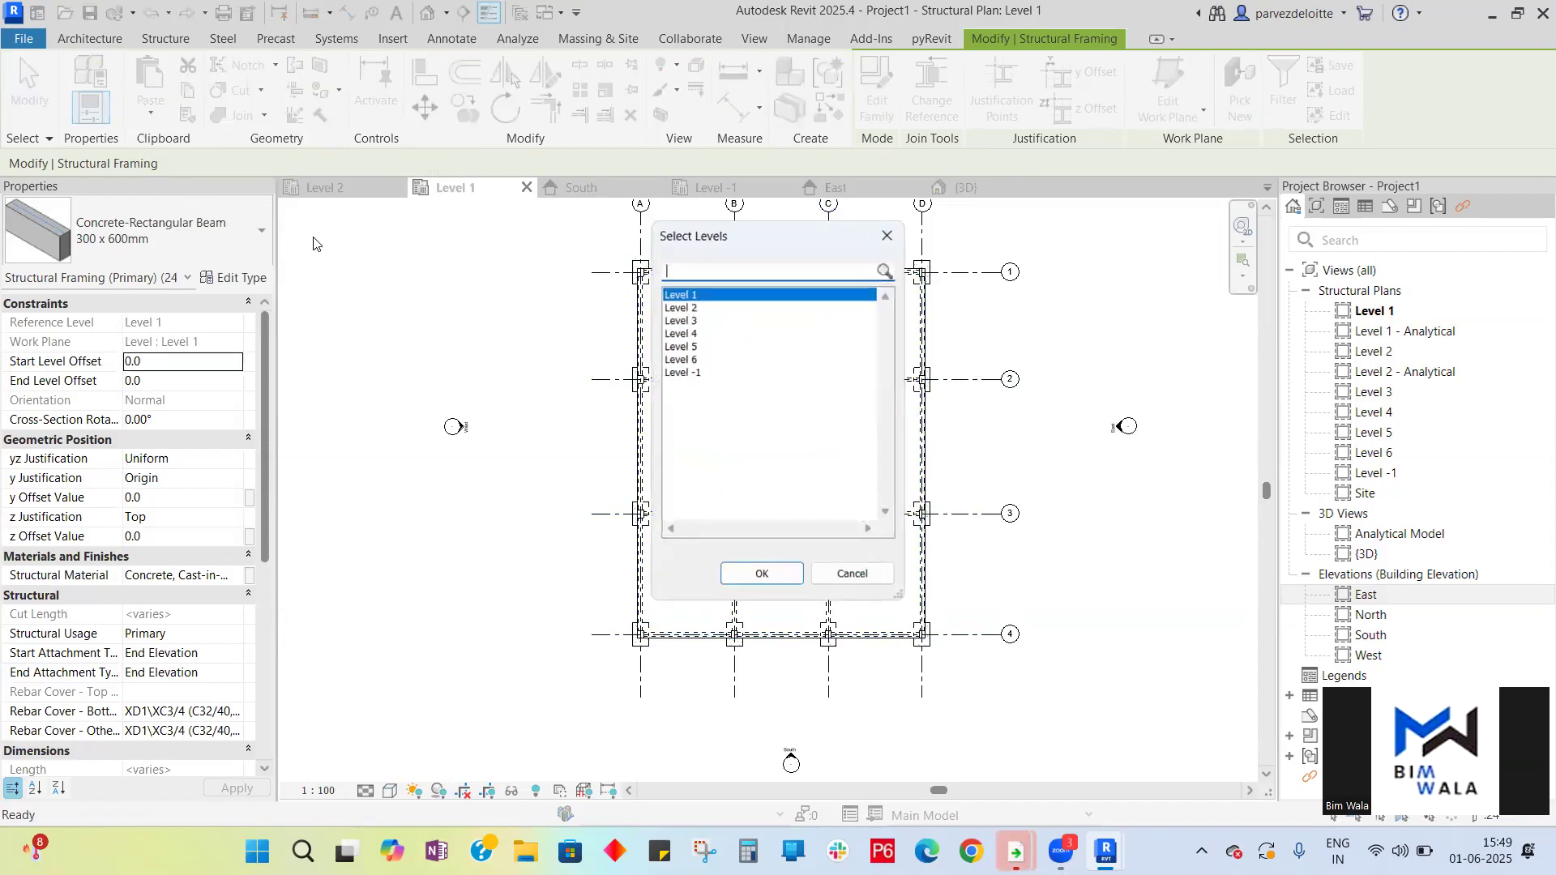
left_click(696, 308)
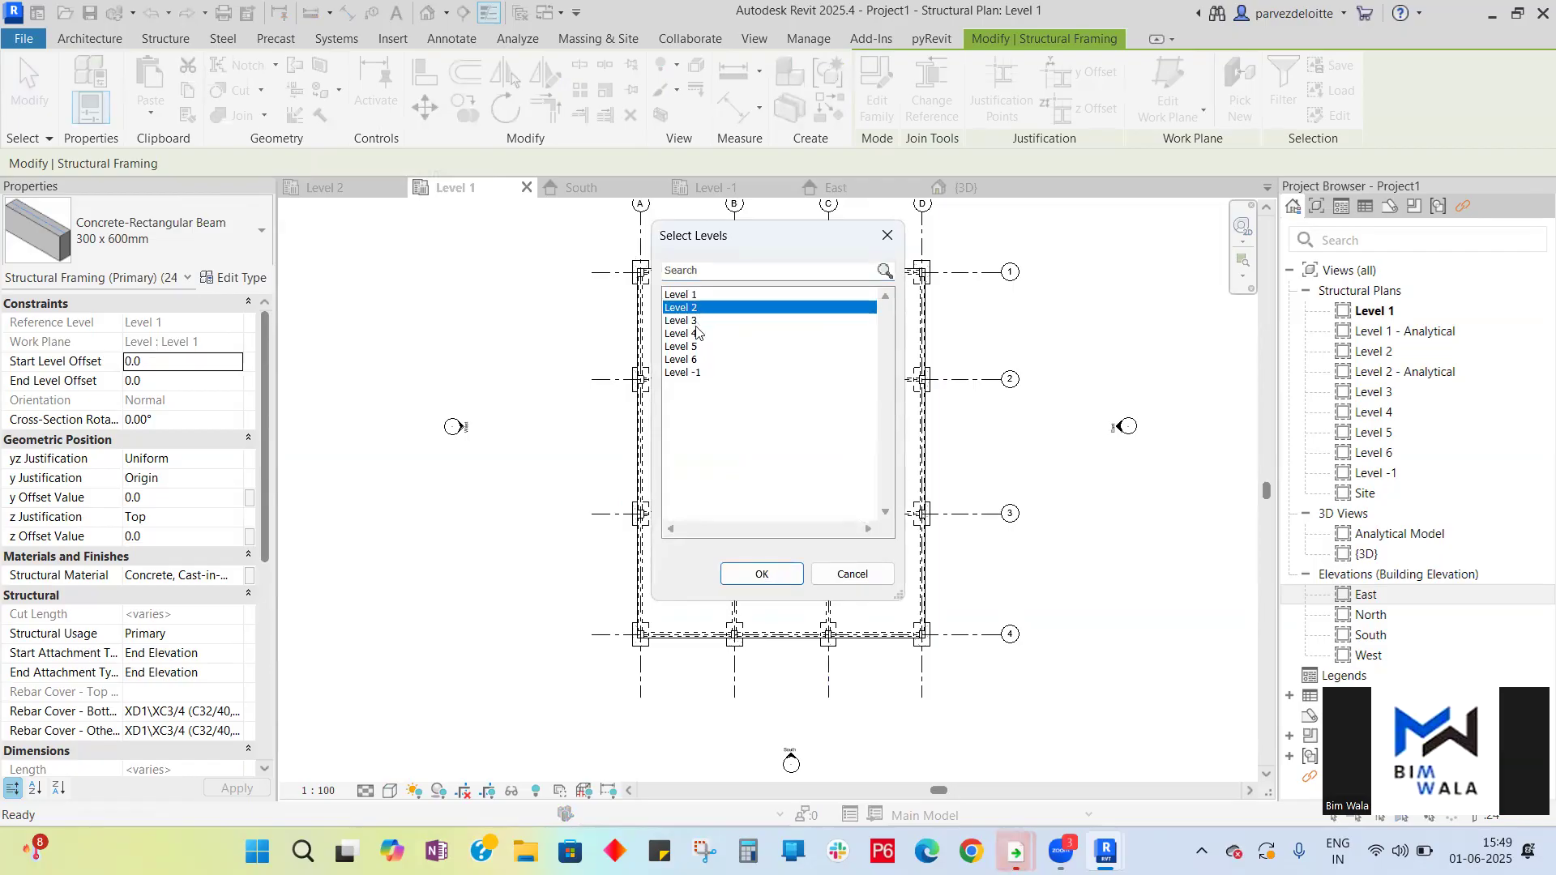
left_click(699, 362, "shift")
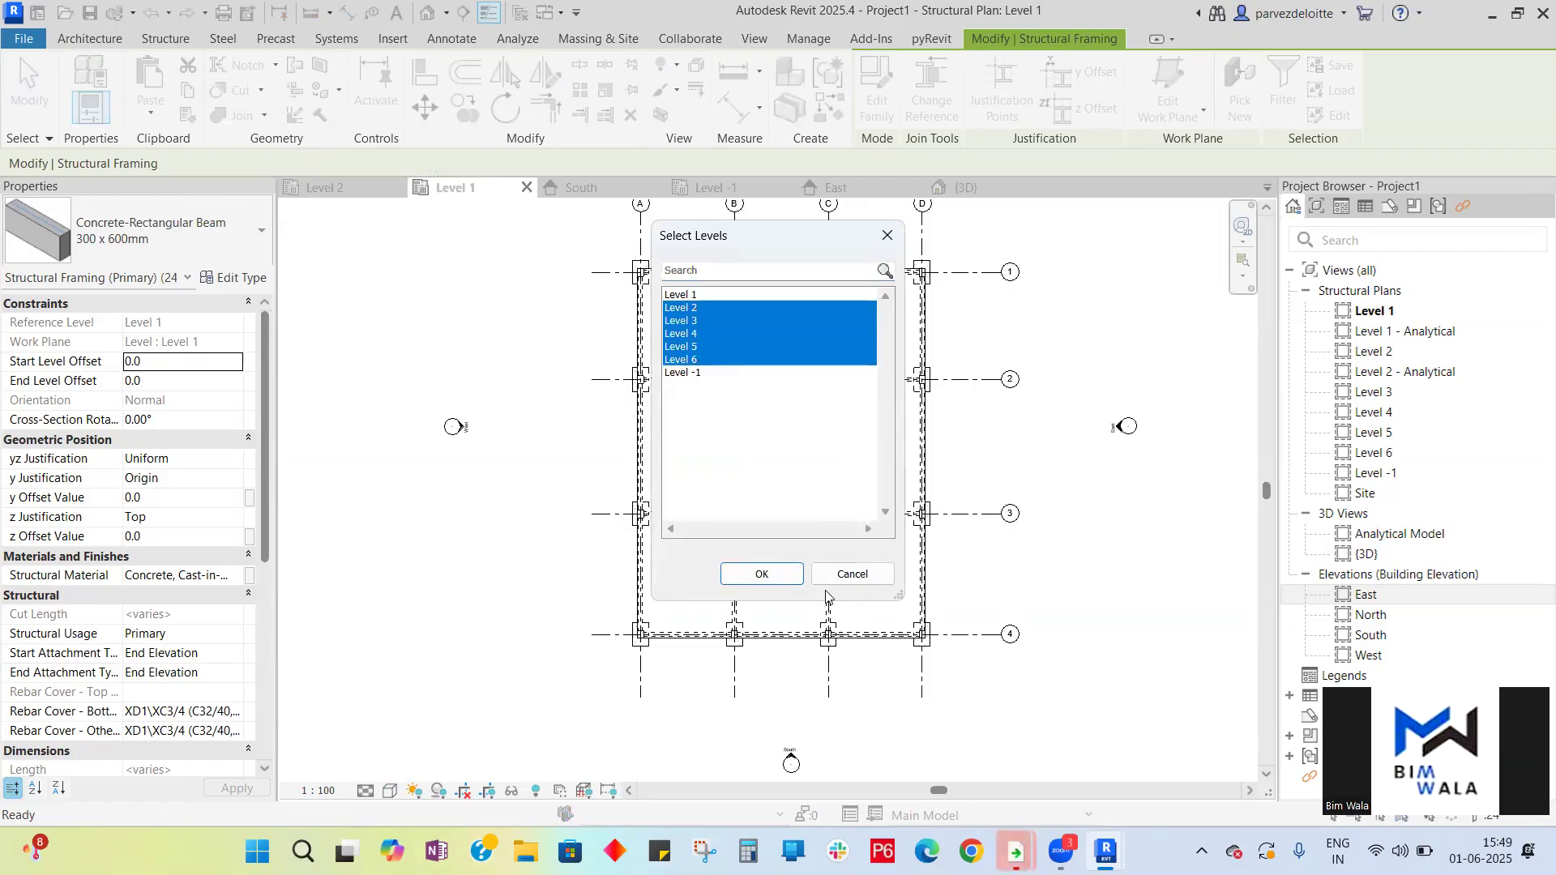
left_click(762, 574)
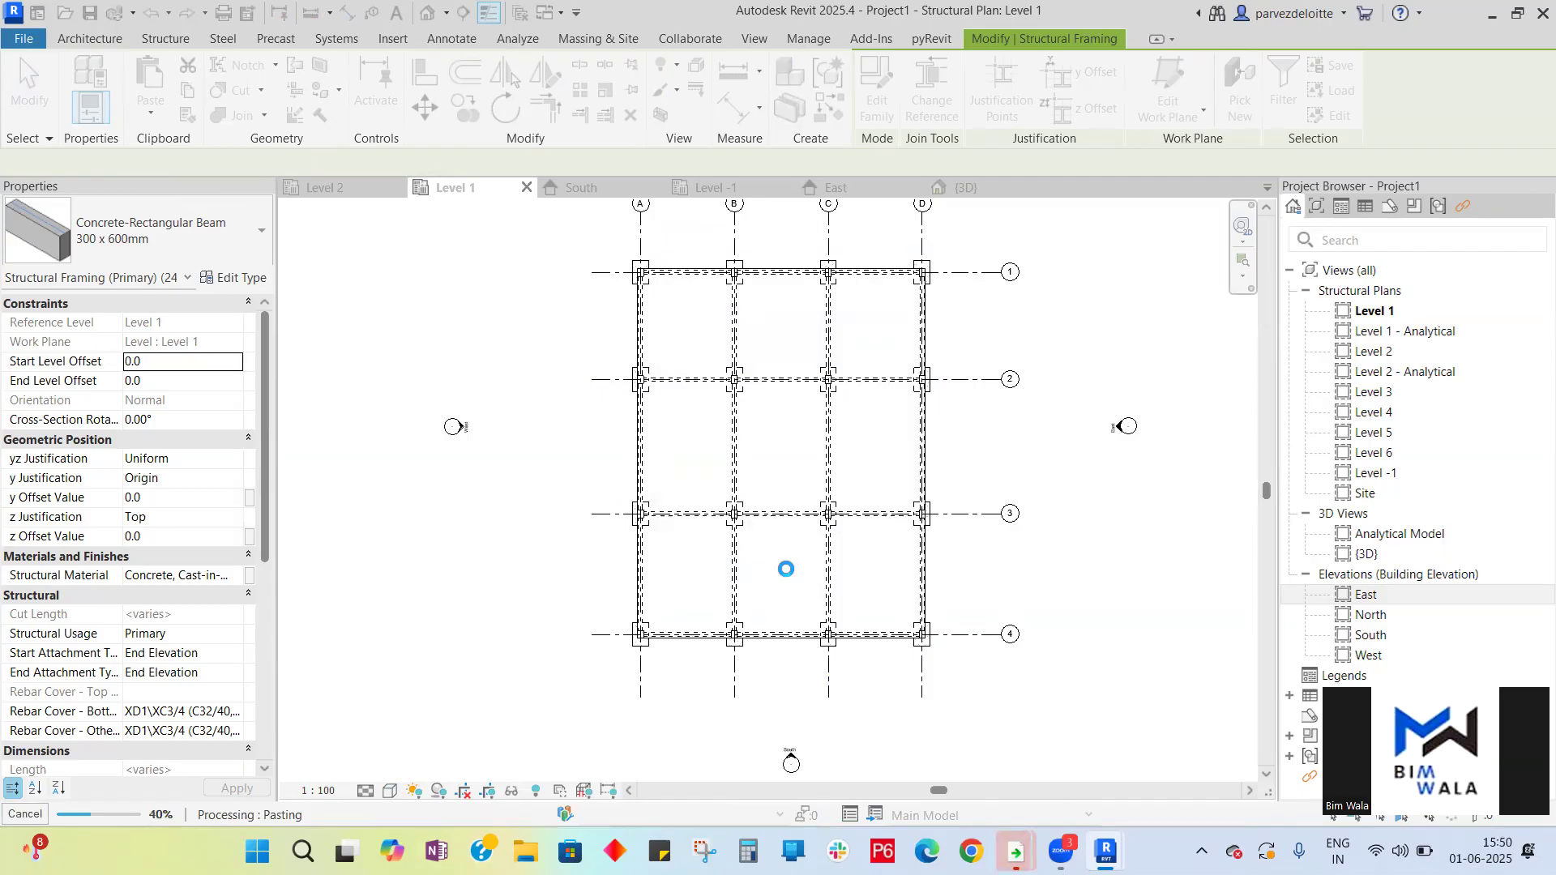
- Inspect the pasted beams in the 3D view from the front and the default orientation, then return to the plans
left_click(989, 190)
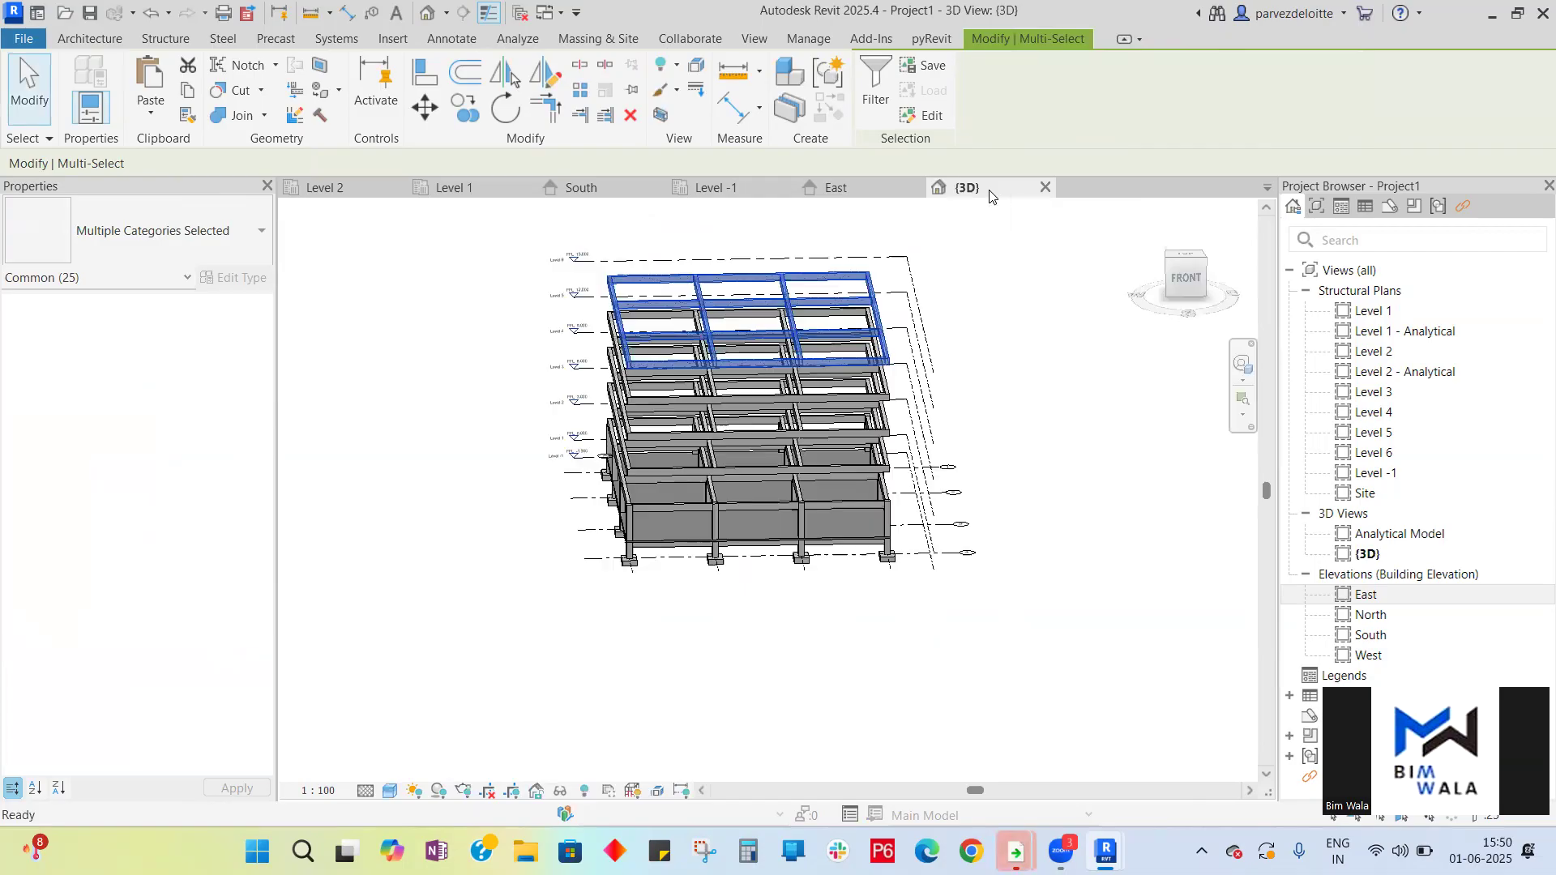
left_click(1184, 280)
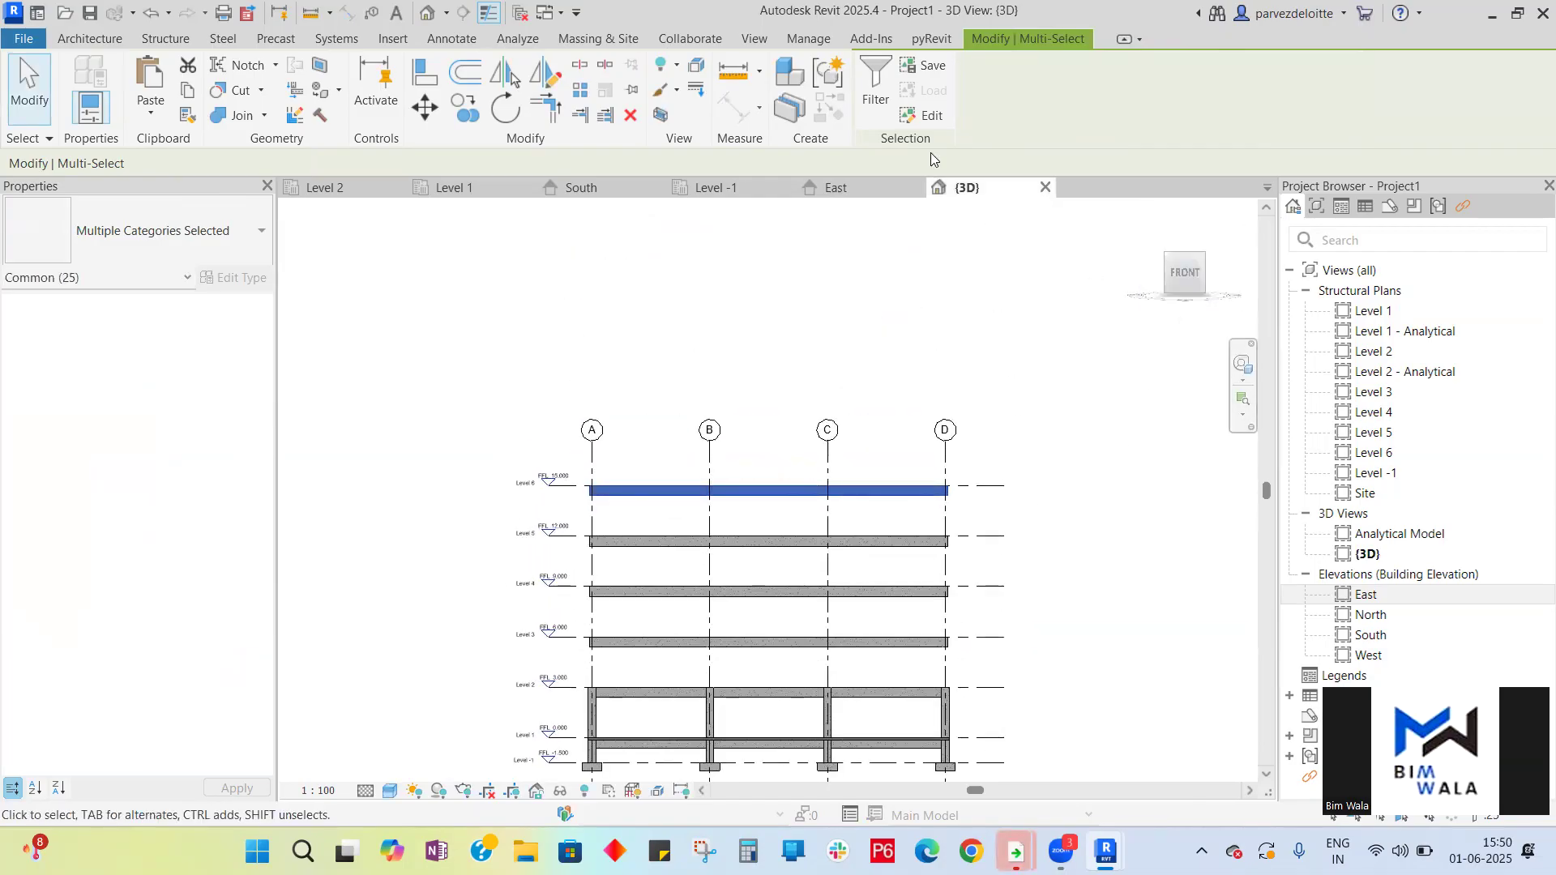
scroll(875, 269, "down", 2)
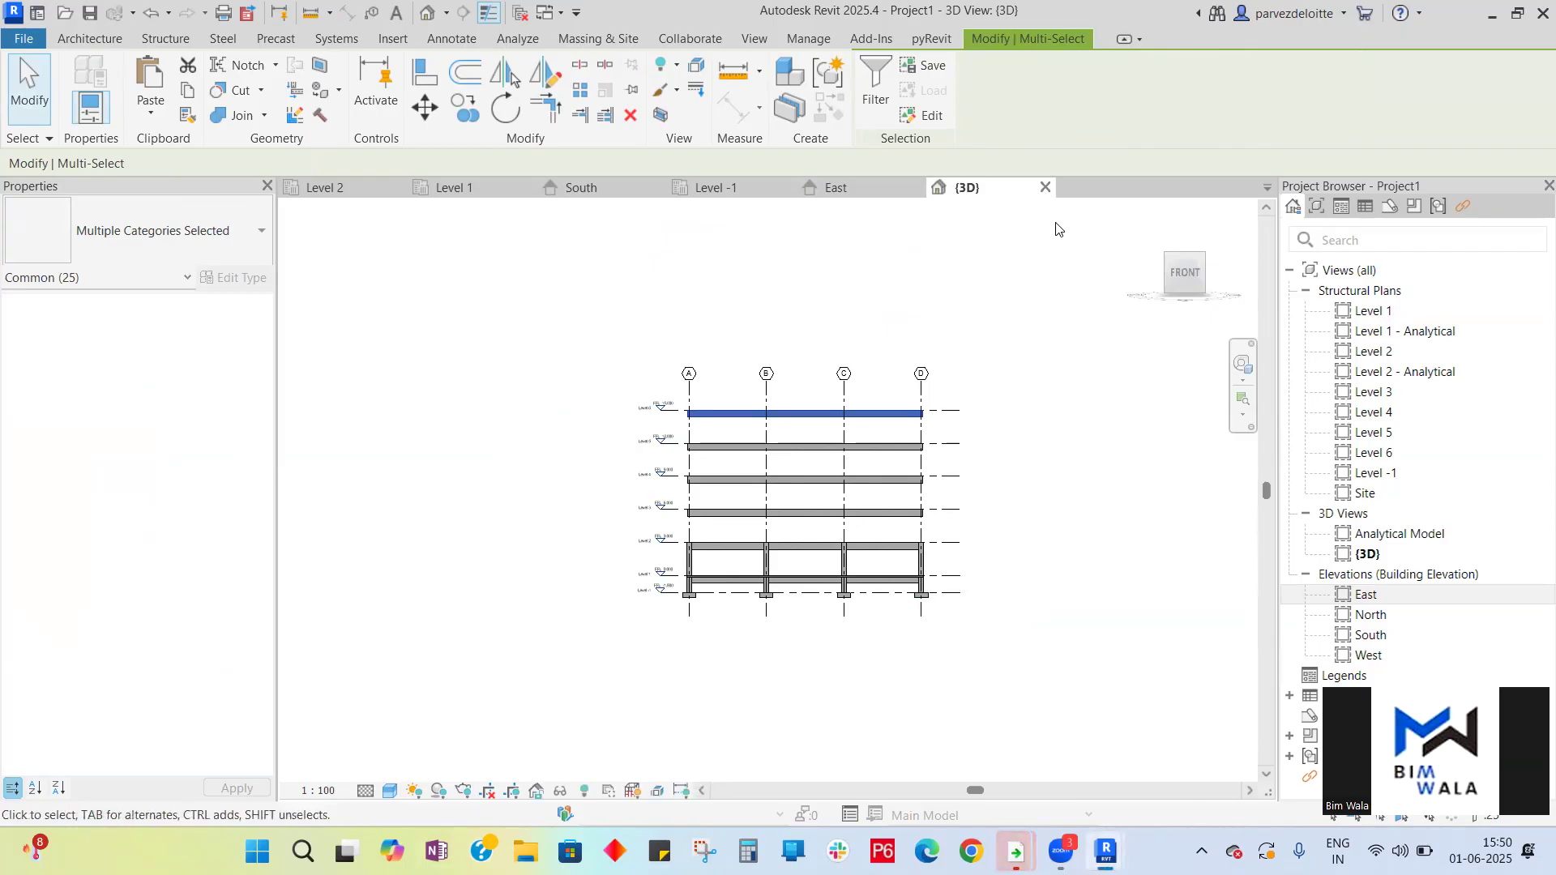
left_click(1149, 212)
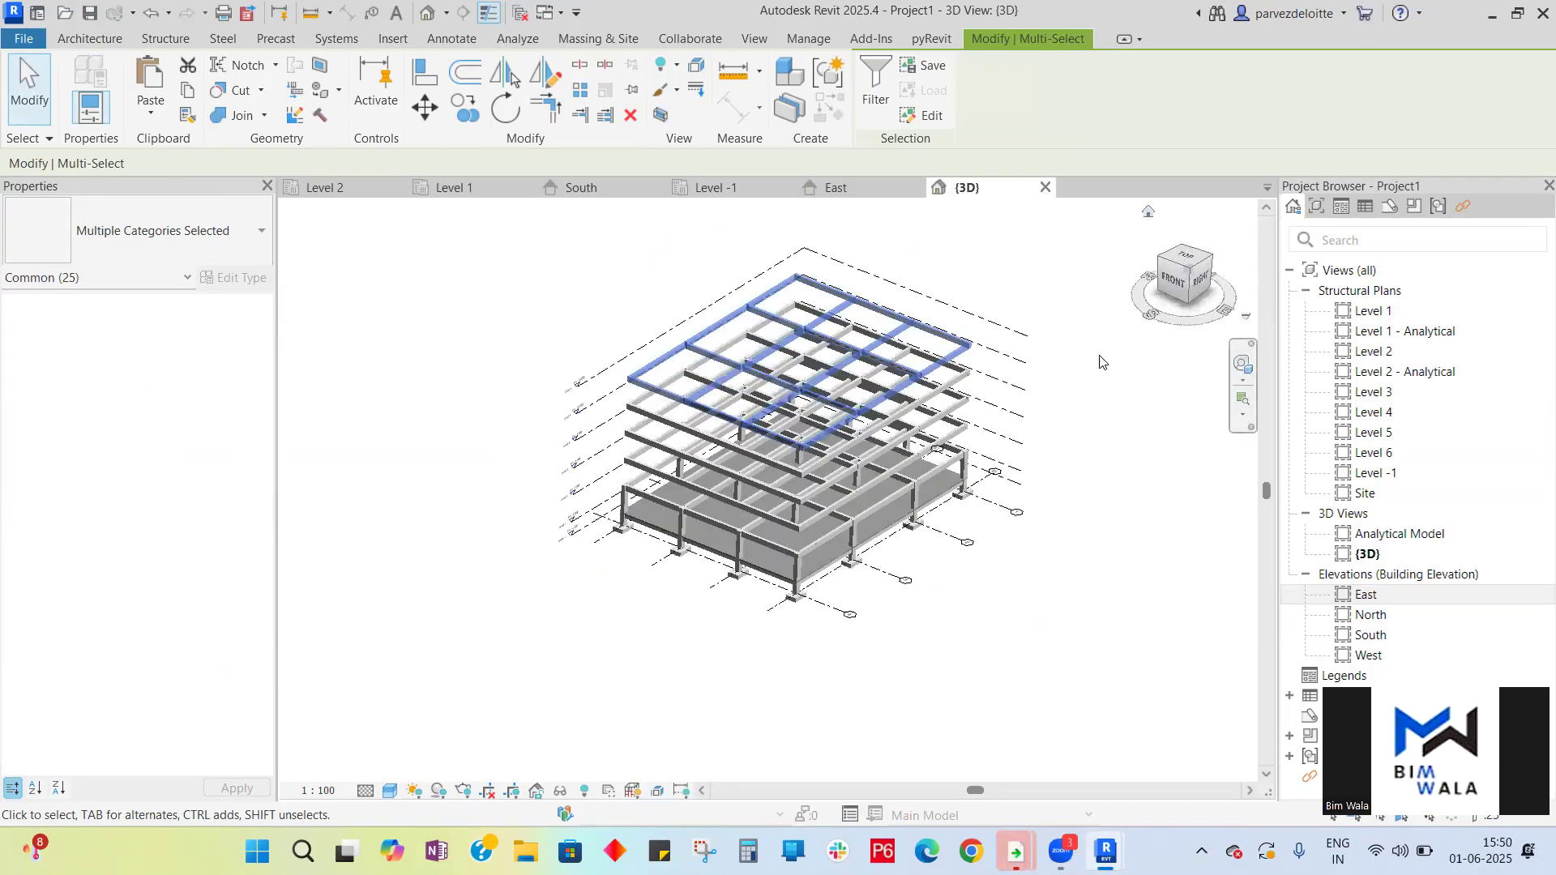
left_click(1134, 586)
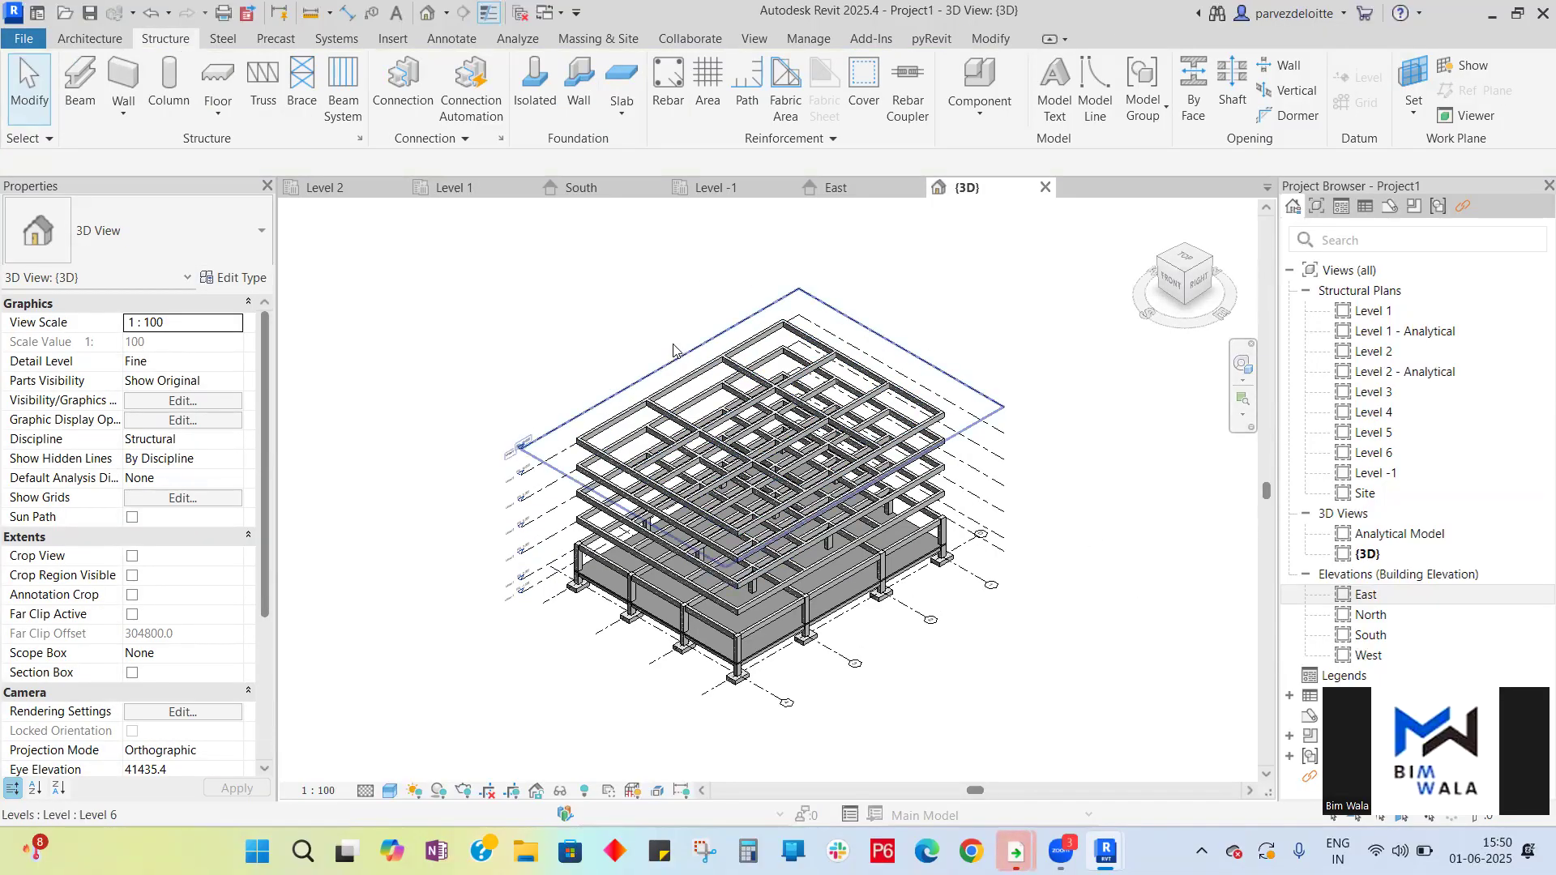
left_click(723, 184)
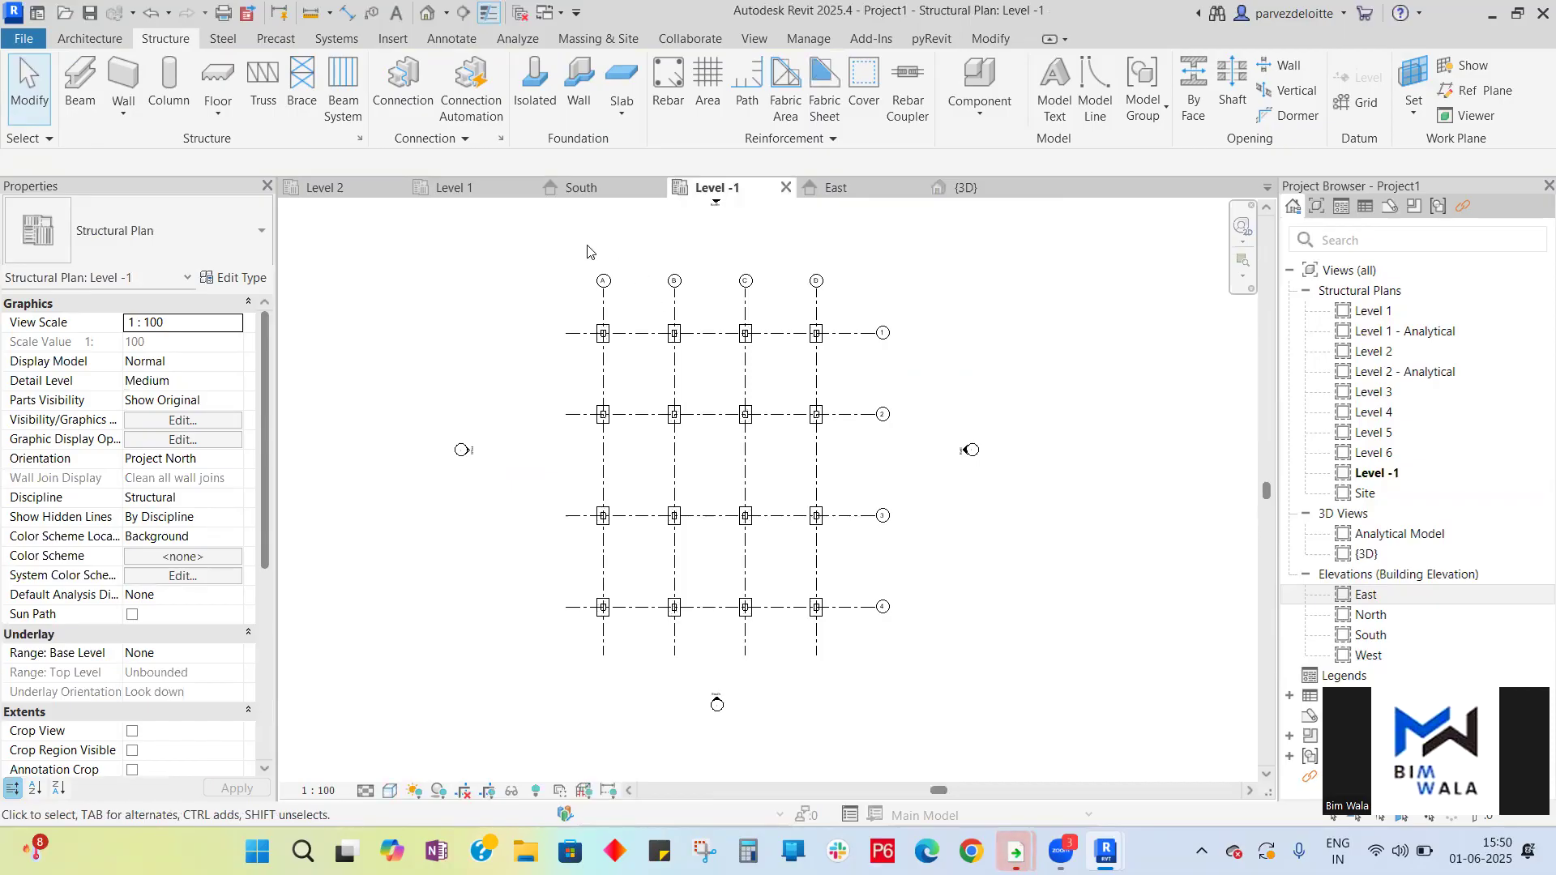
left_click(452, 187)
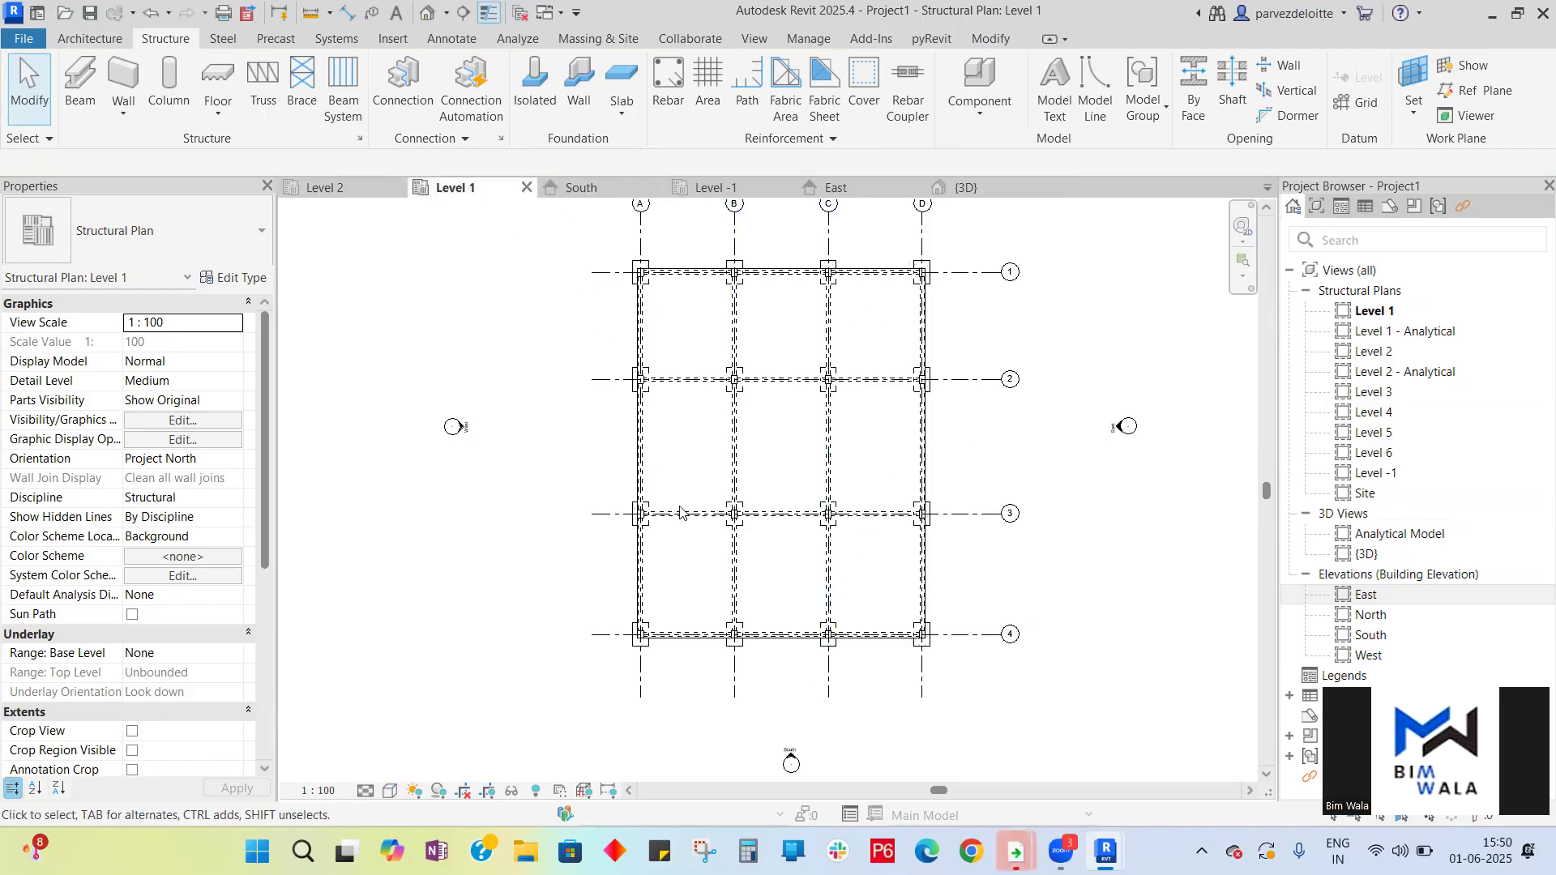
- Select all 450 x 600mm columns visible in Level 1, copy them, and paste aligned to Level 2 through Level 5
scroll(662, 535, "up", 8)
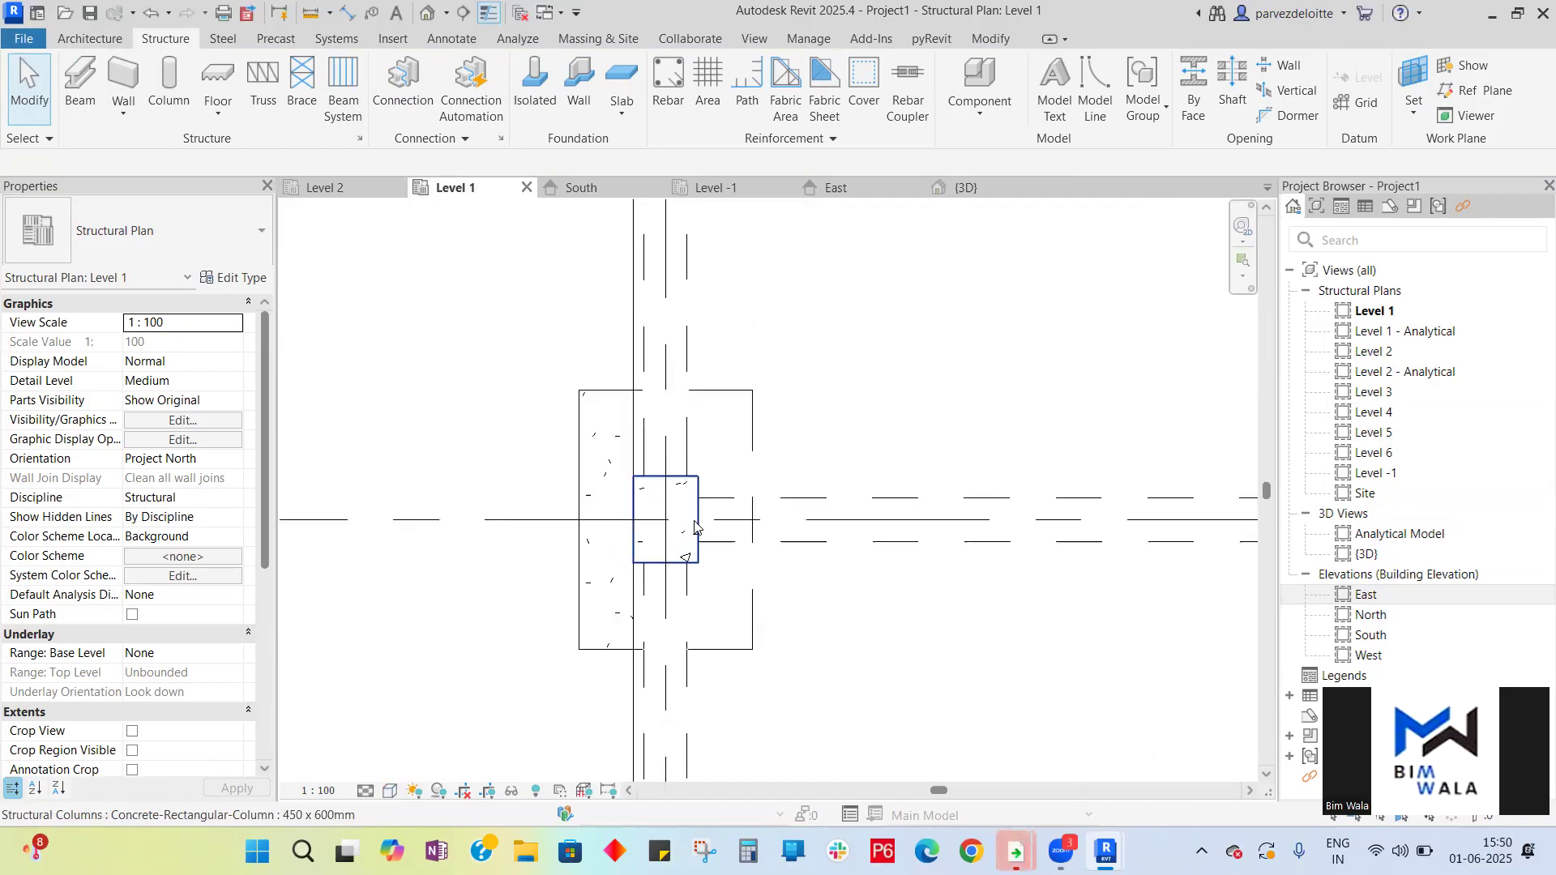
left_click(695, 526)
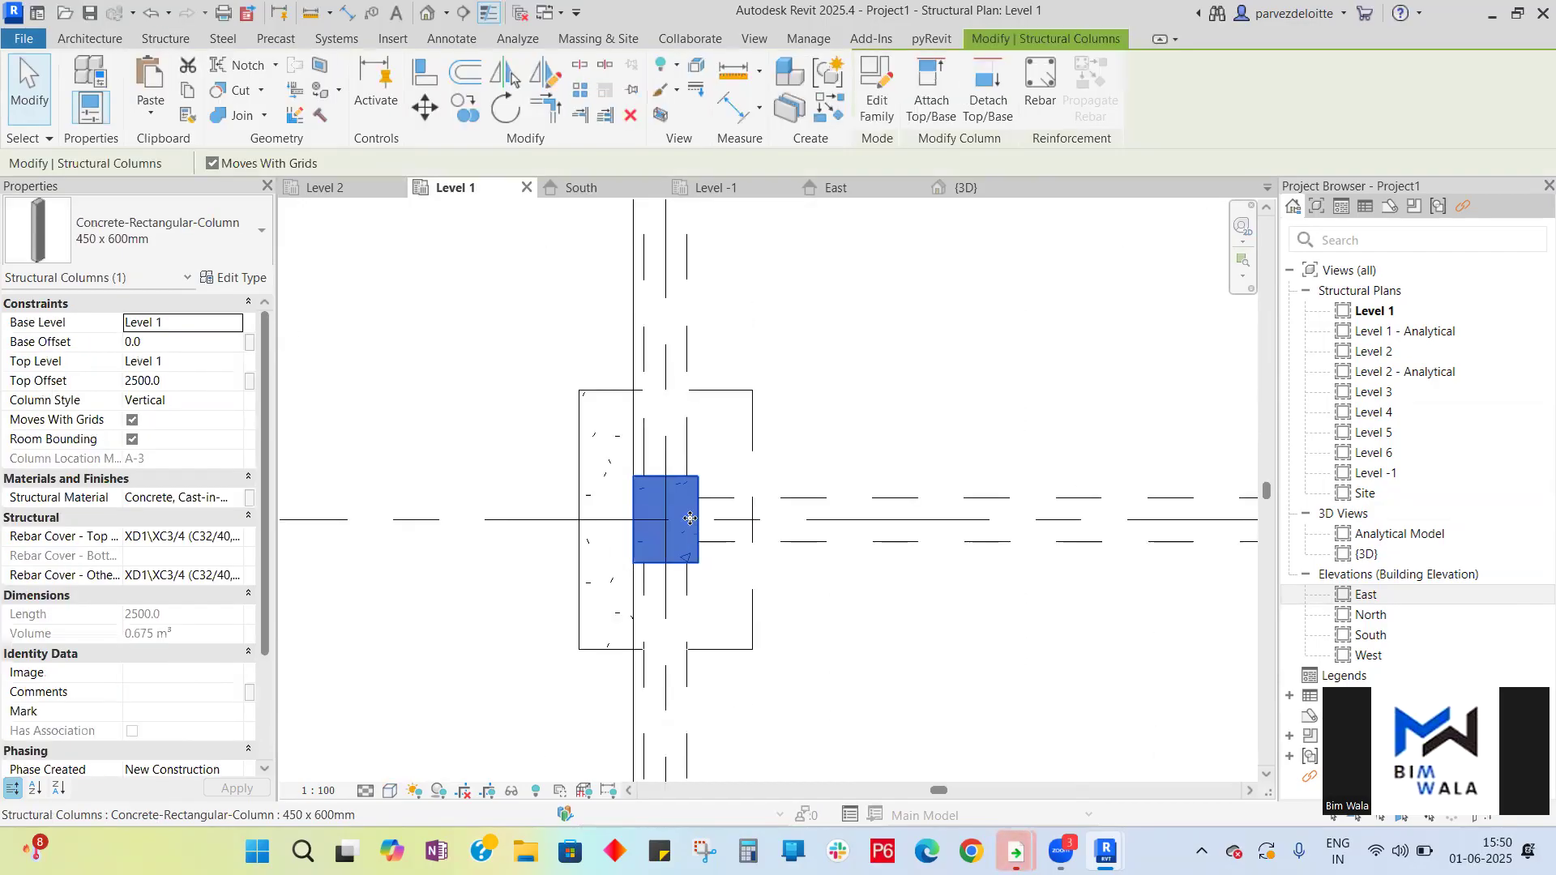
right_click(692, 523)
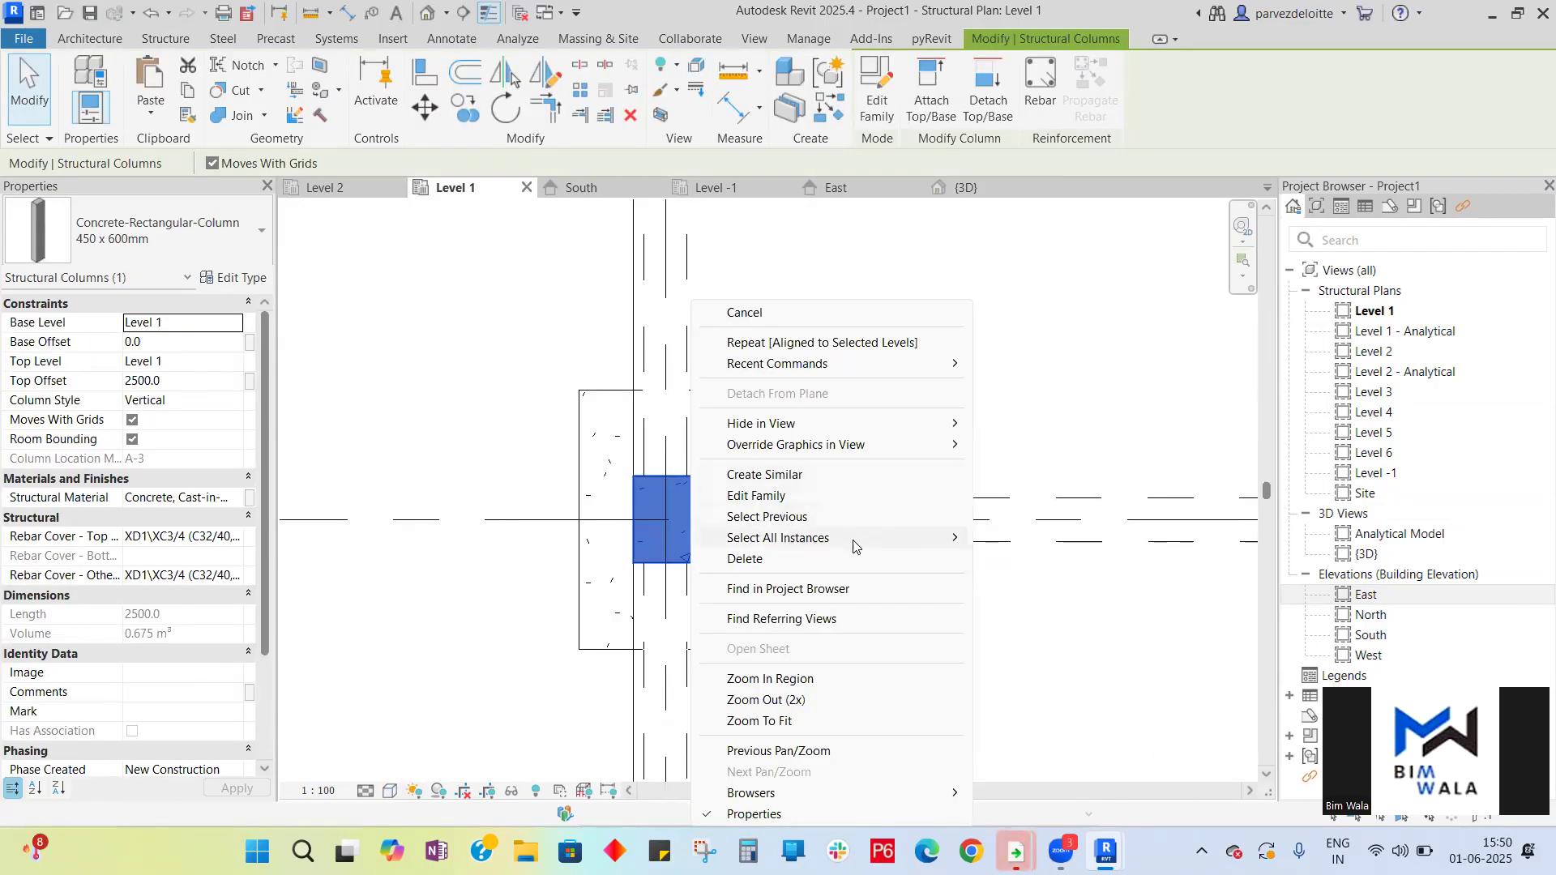
mouse_move(856, 540)
left_click(1064, 557)
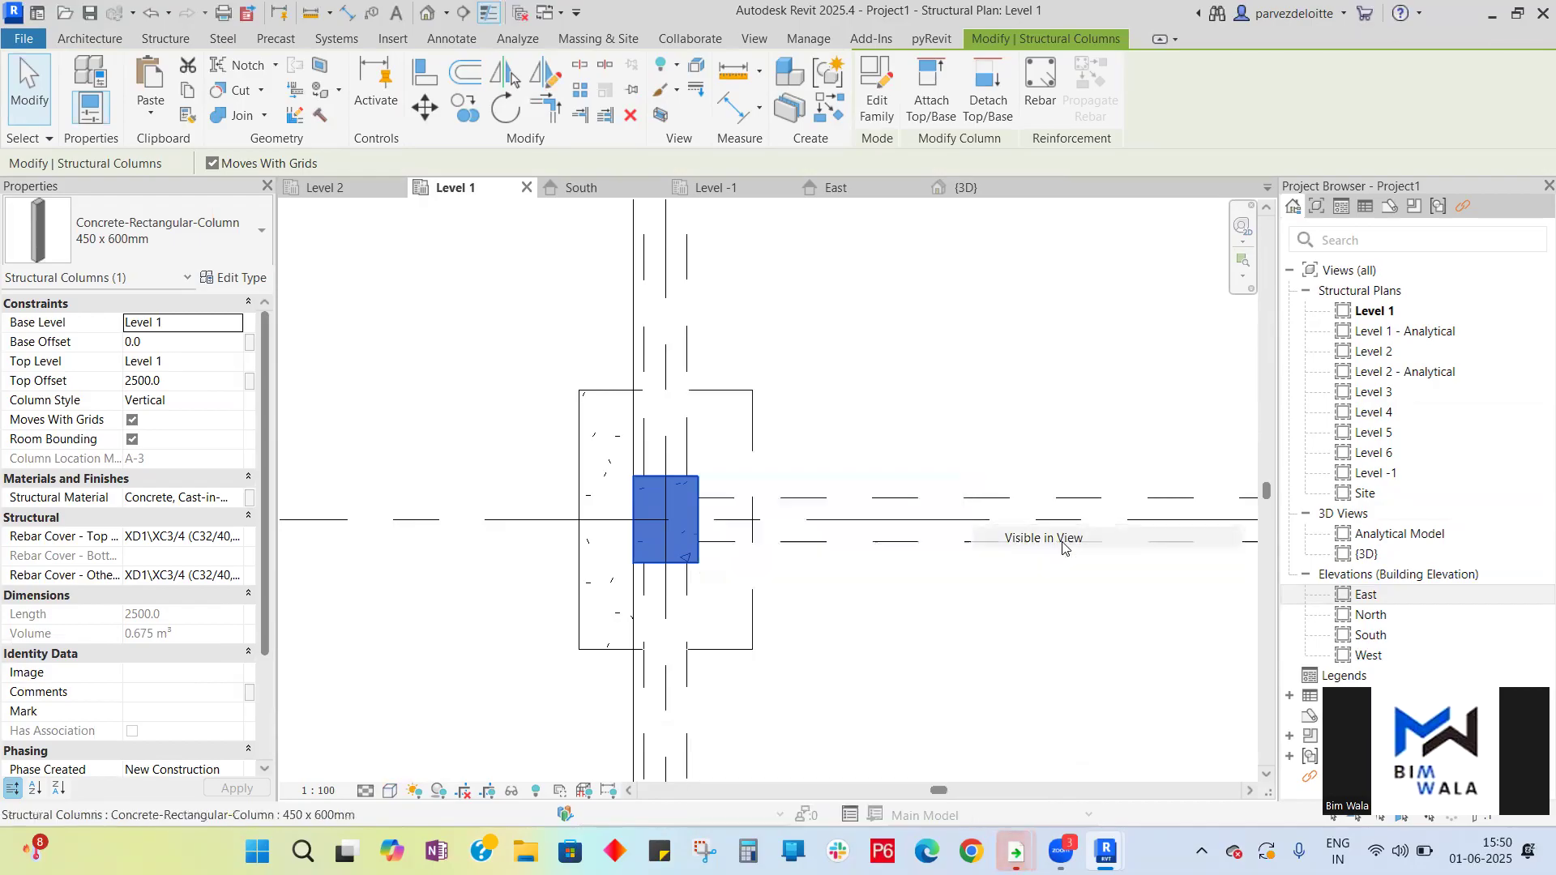
scroll(646, 521, "down", 8)
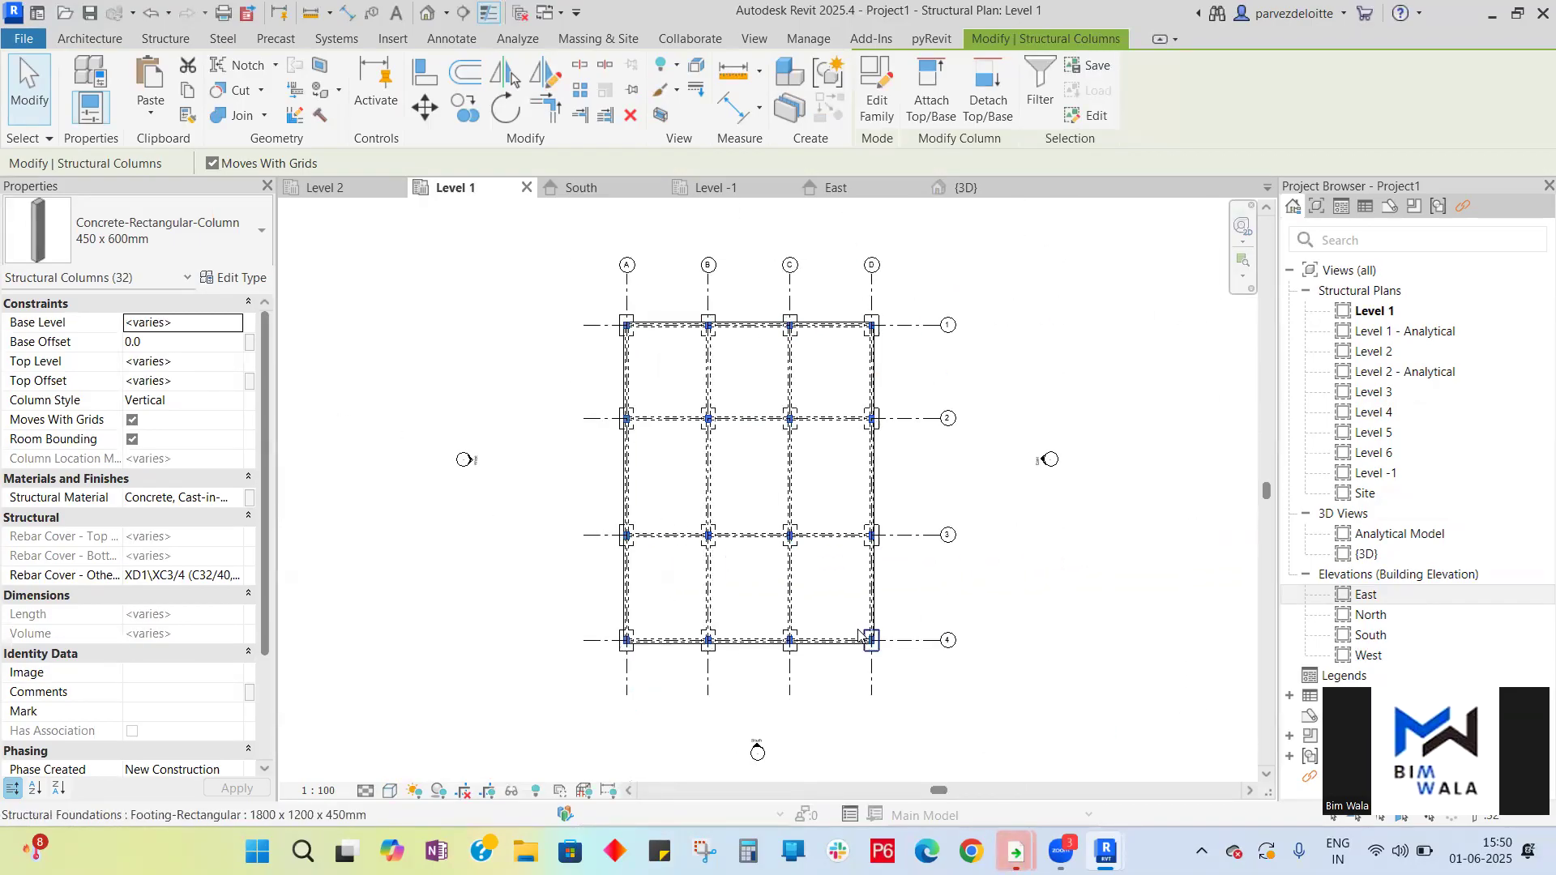
right_click(861, 635)
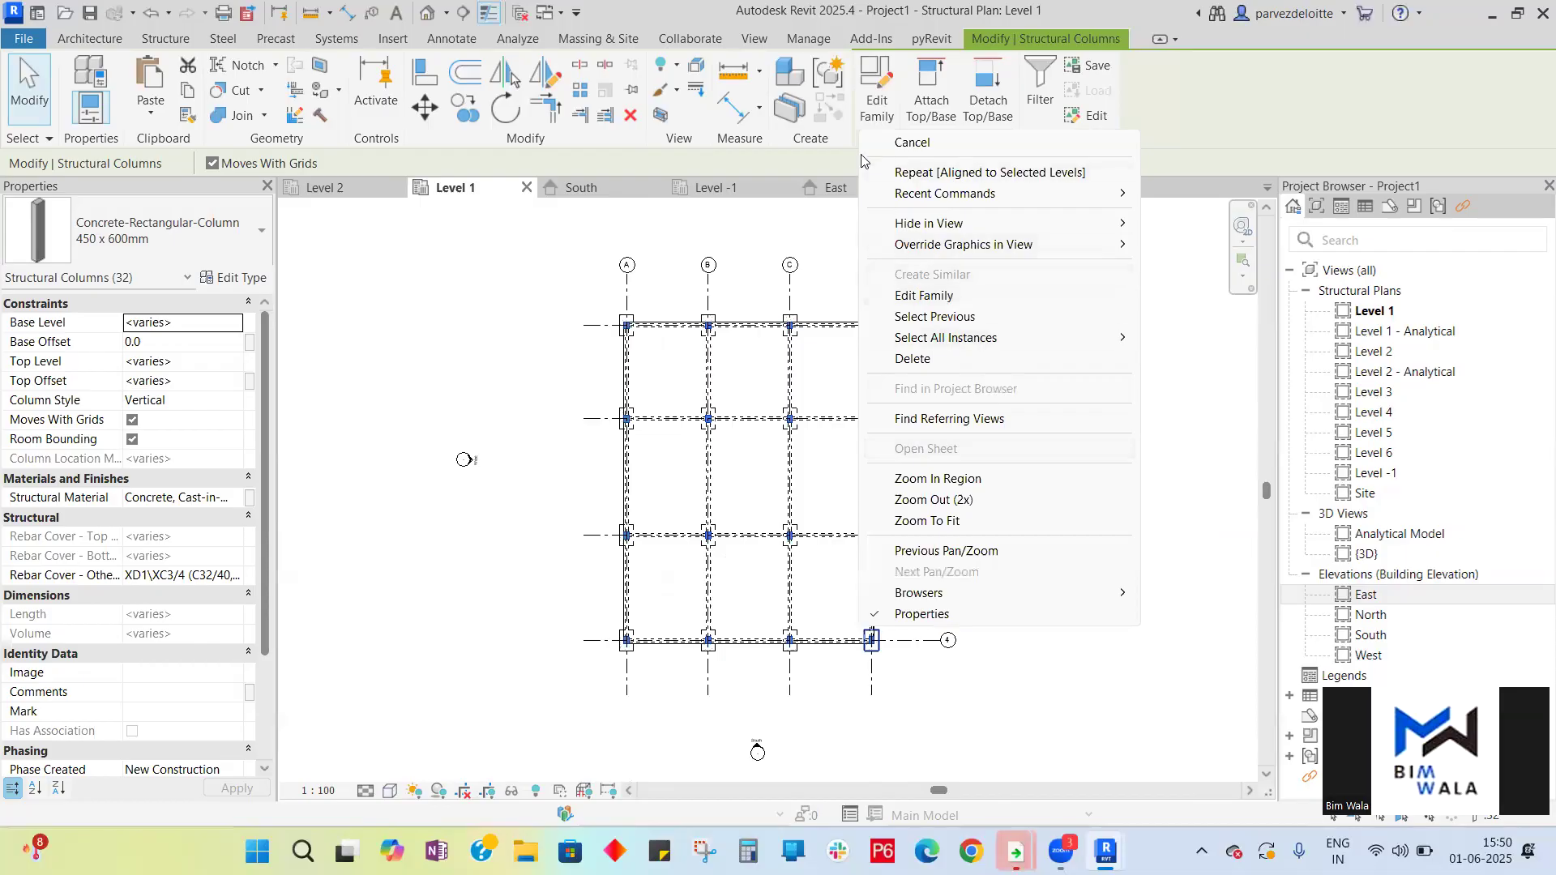
left_click(916, 140)
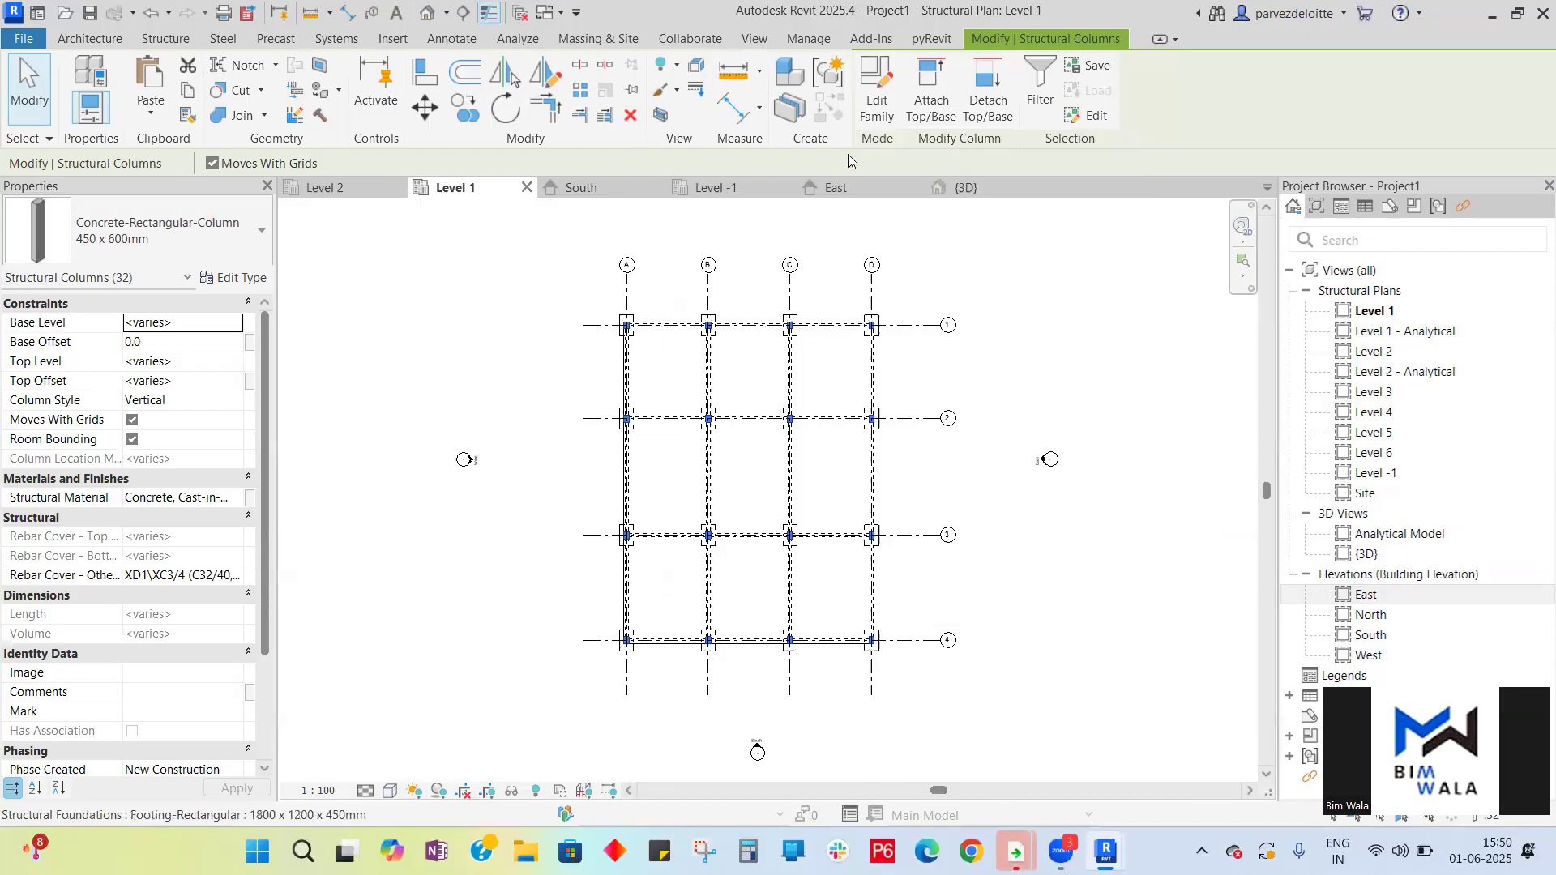
left_click(188, 96)
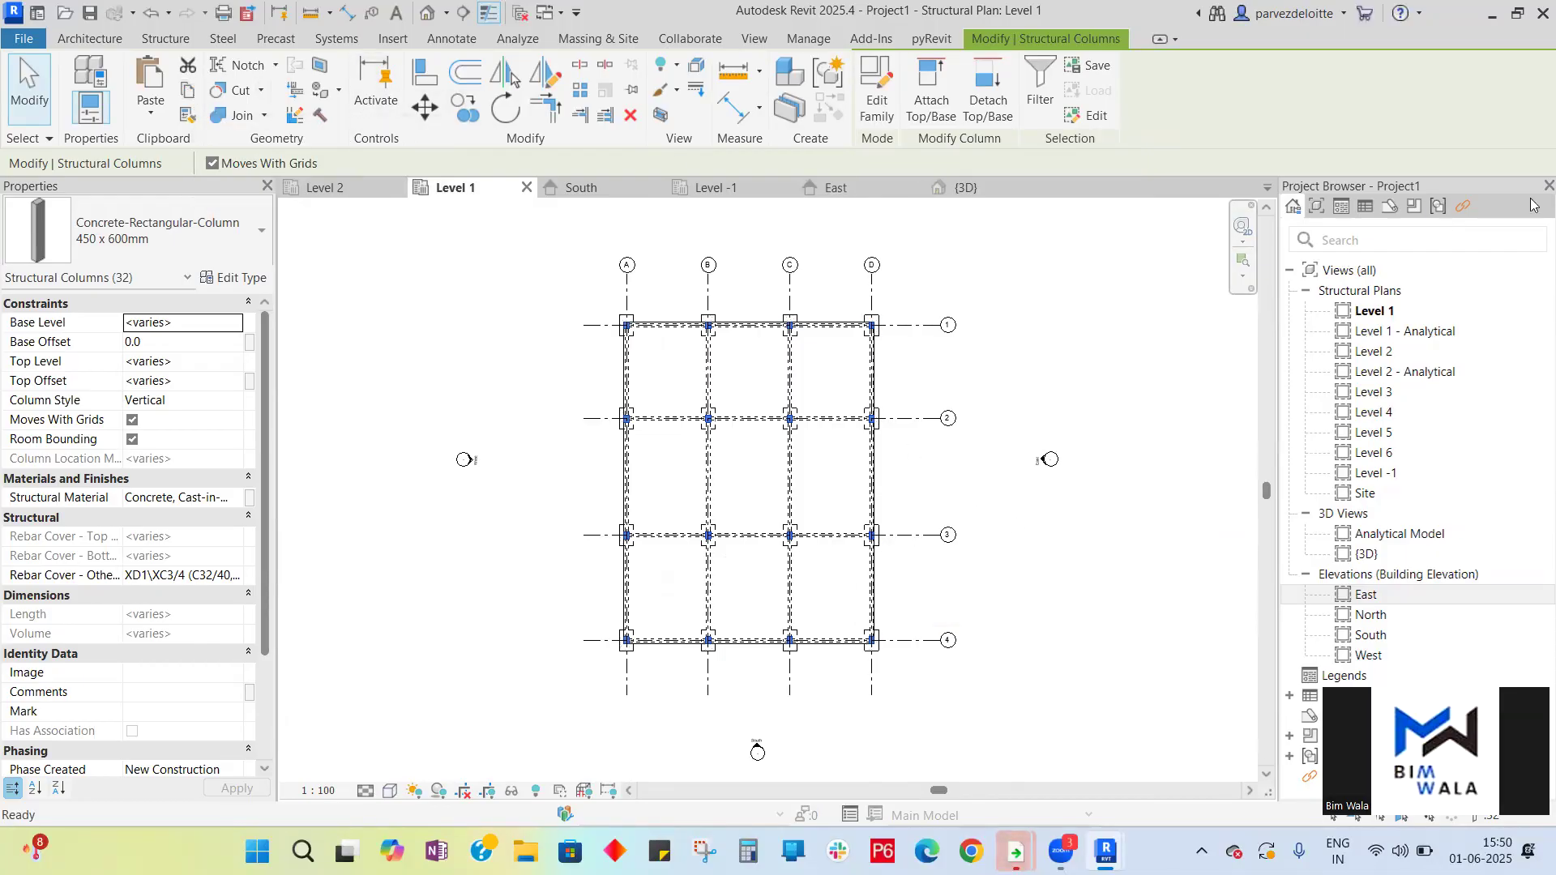
left_click(151, 108)
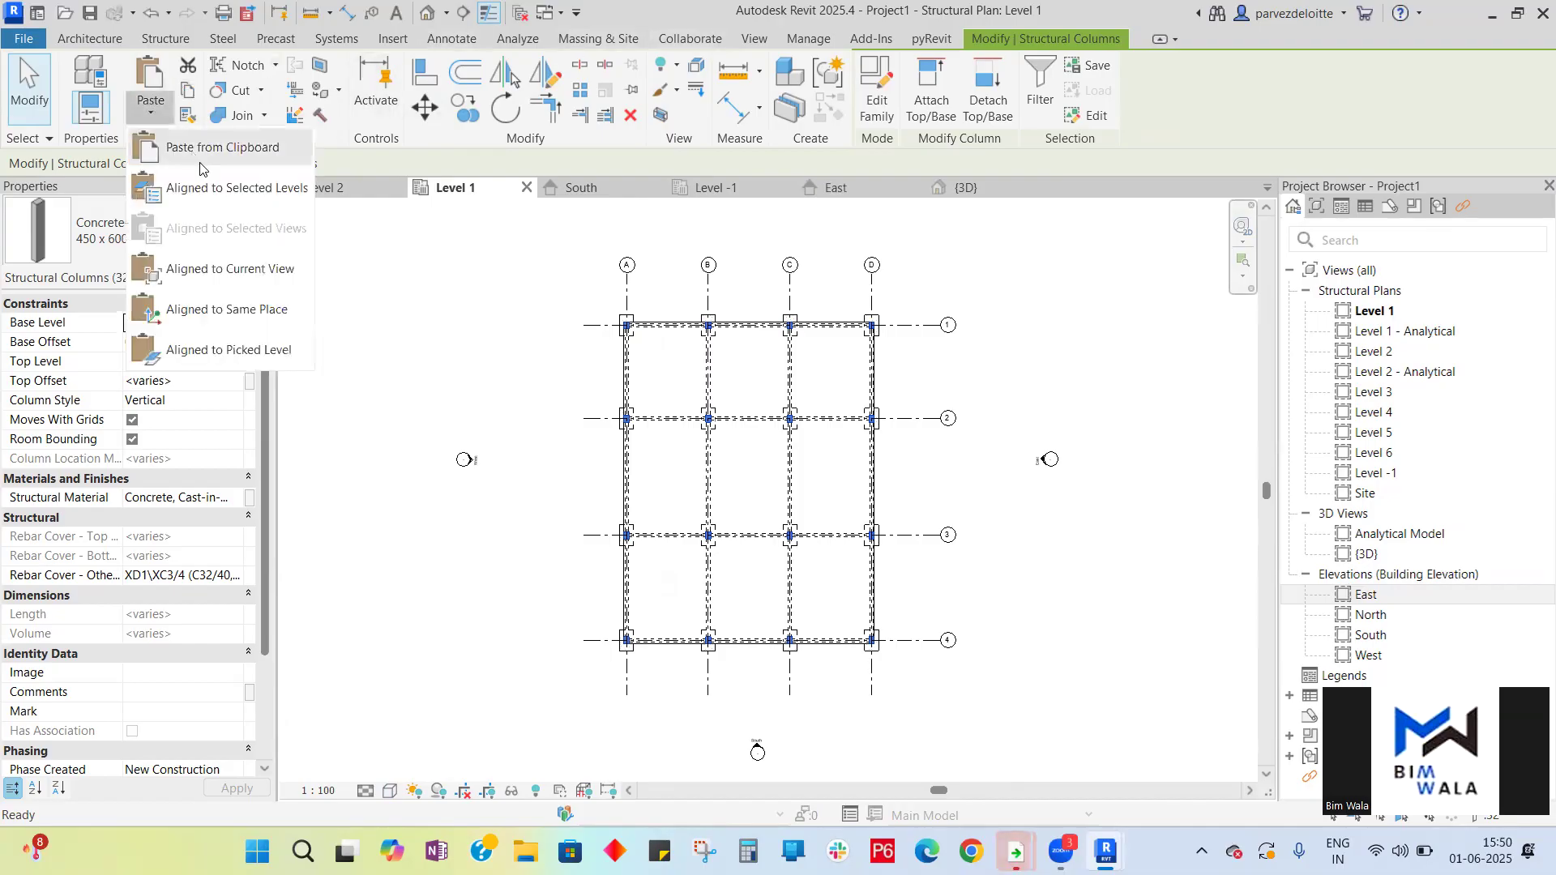
left_click(207, 186)
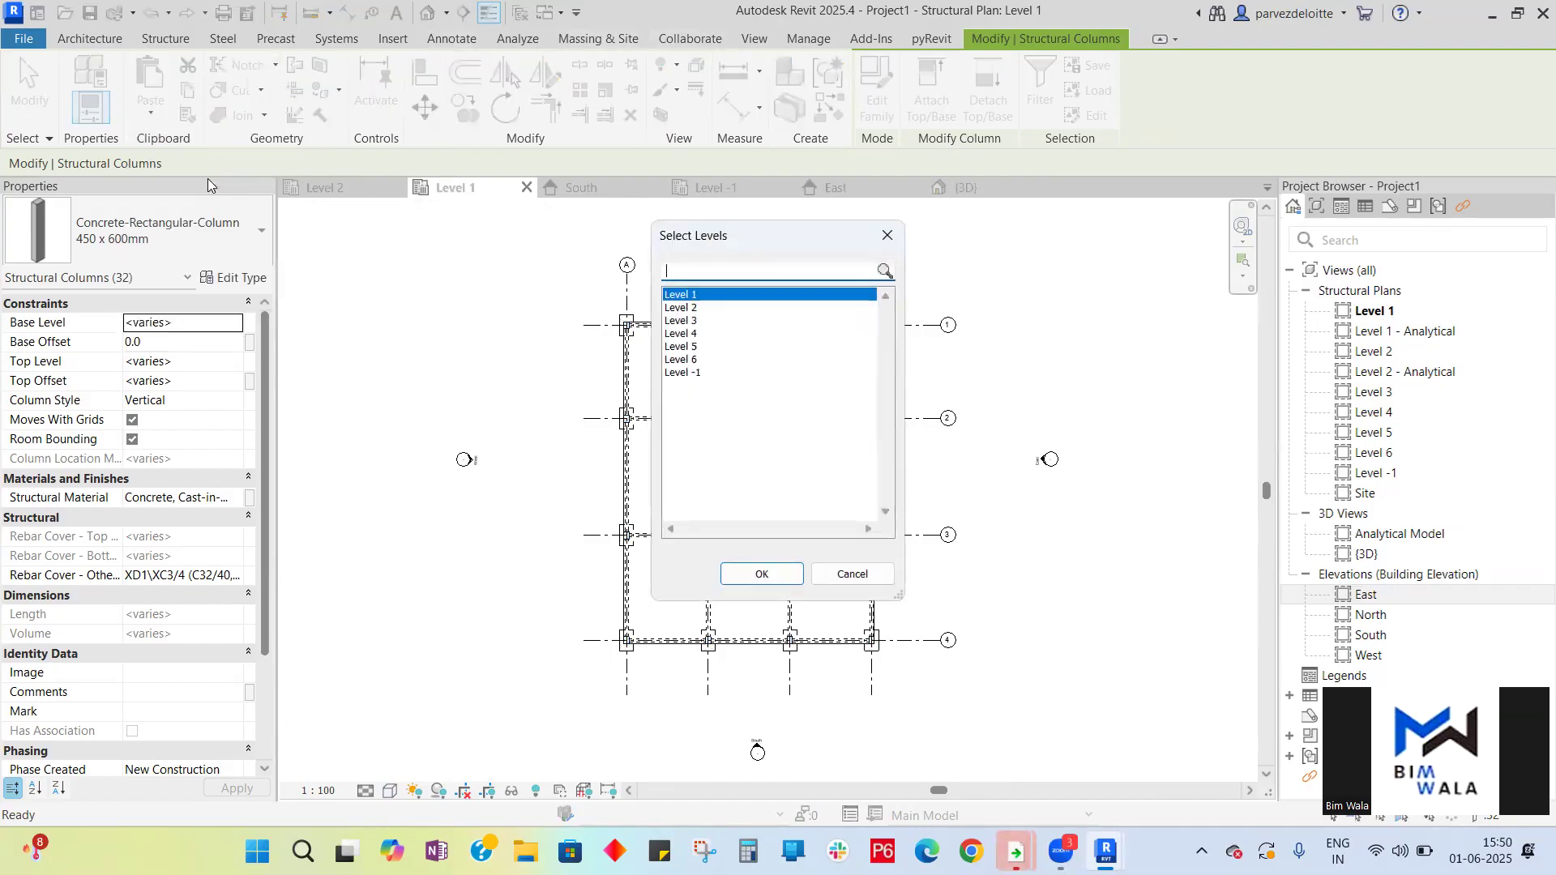
left_click(693, 308)
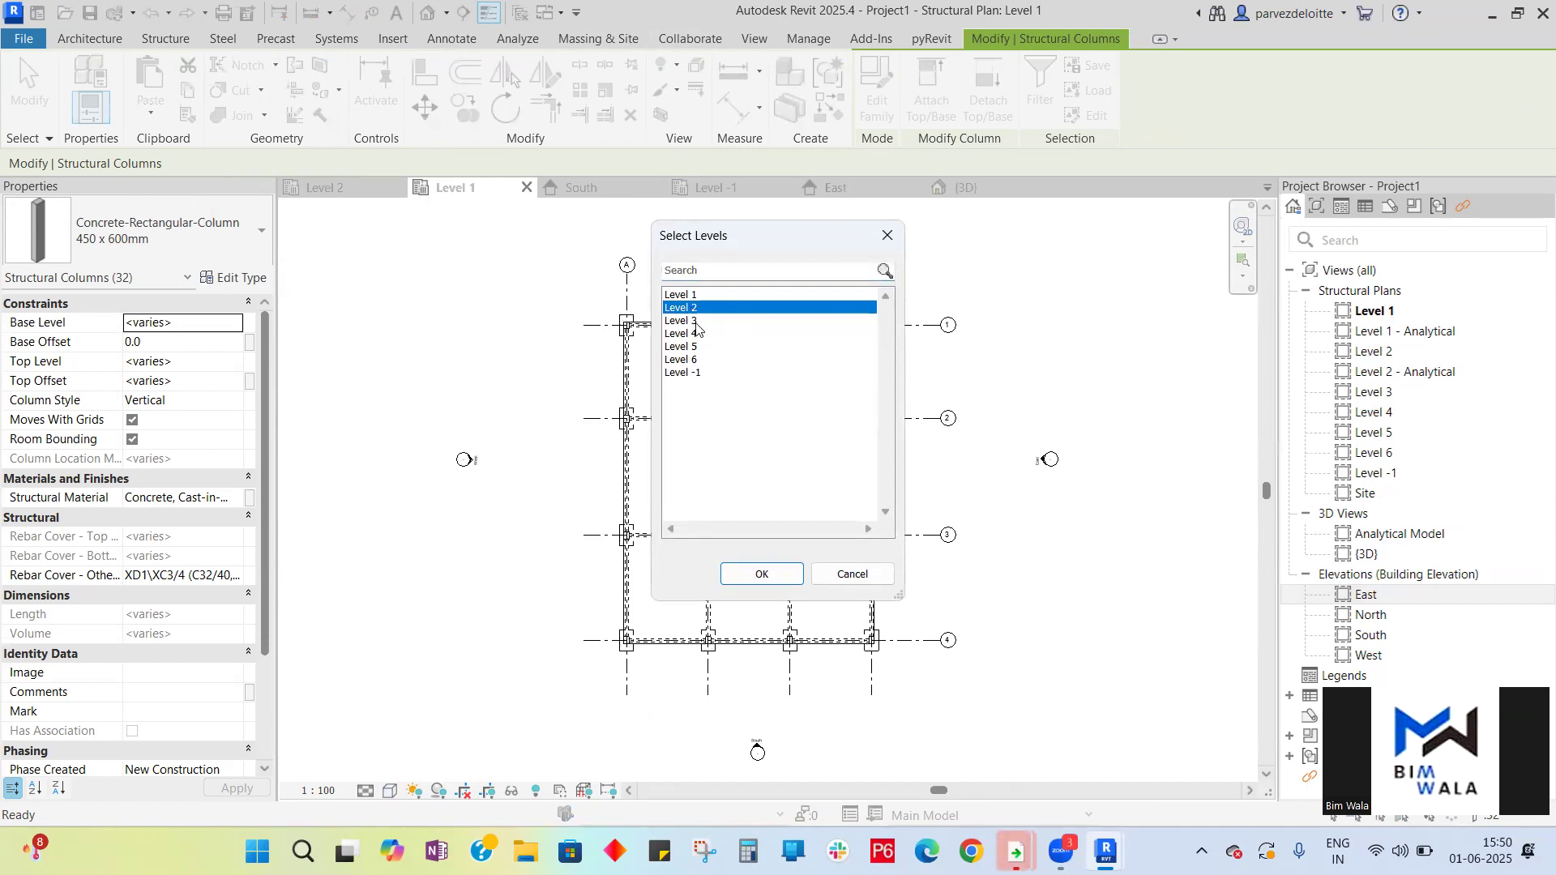
left_click(692, 348, "shift")
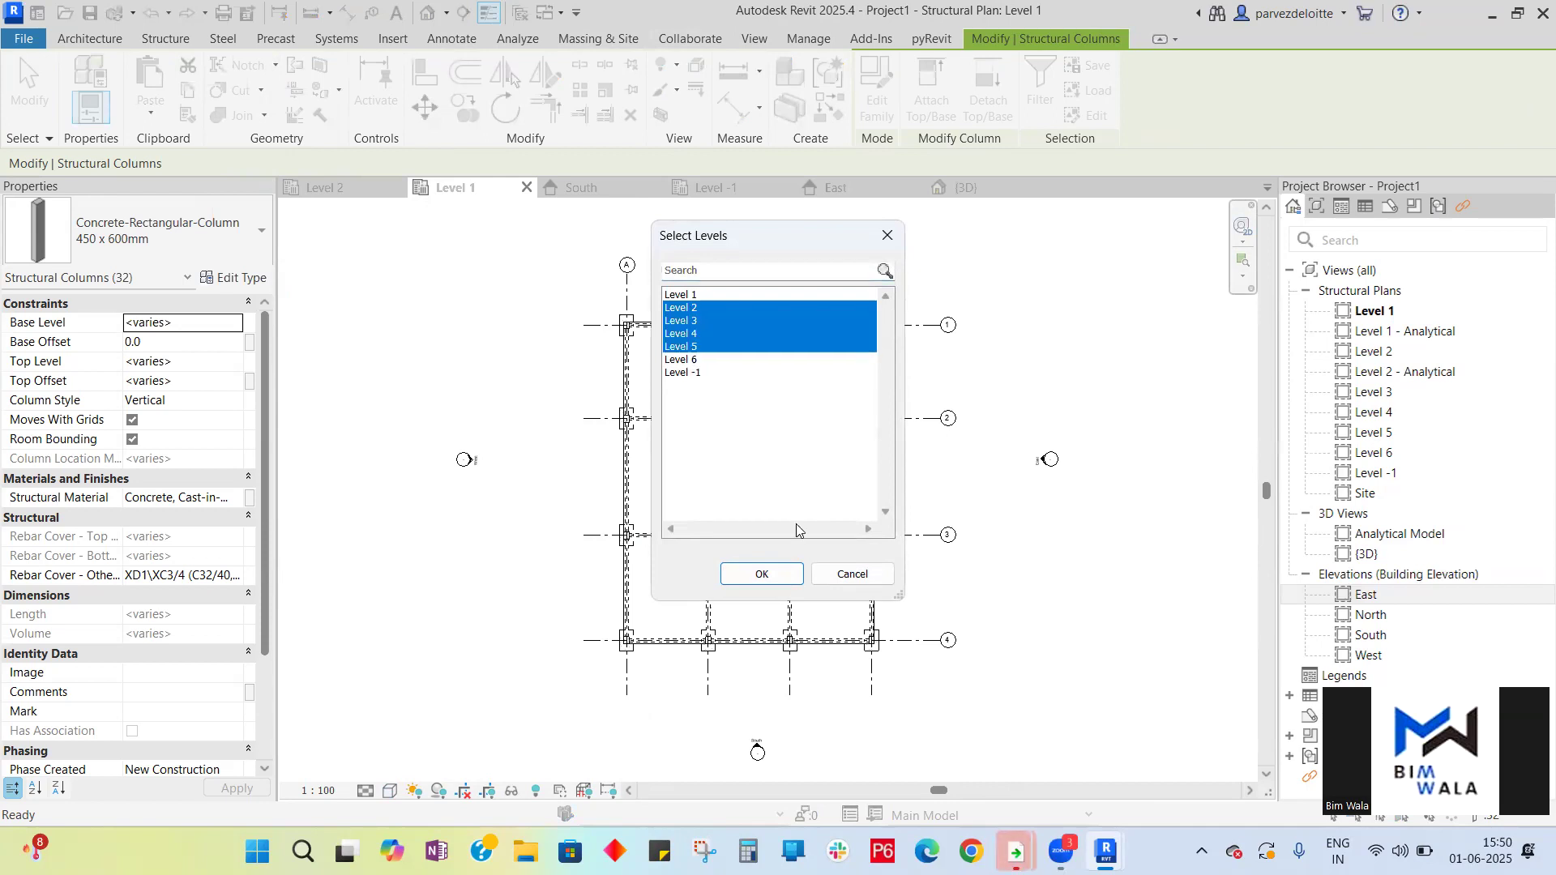
left_click(766, 572)
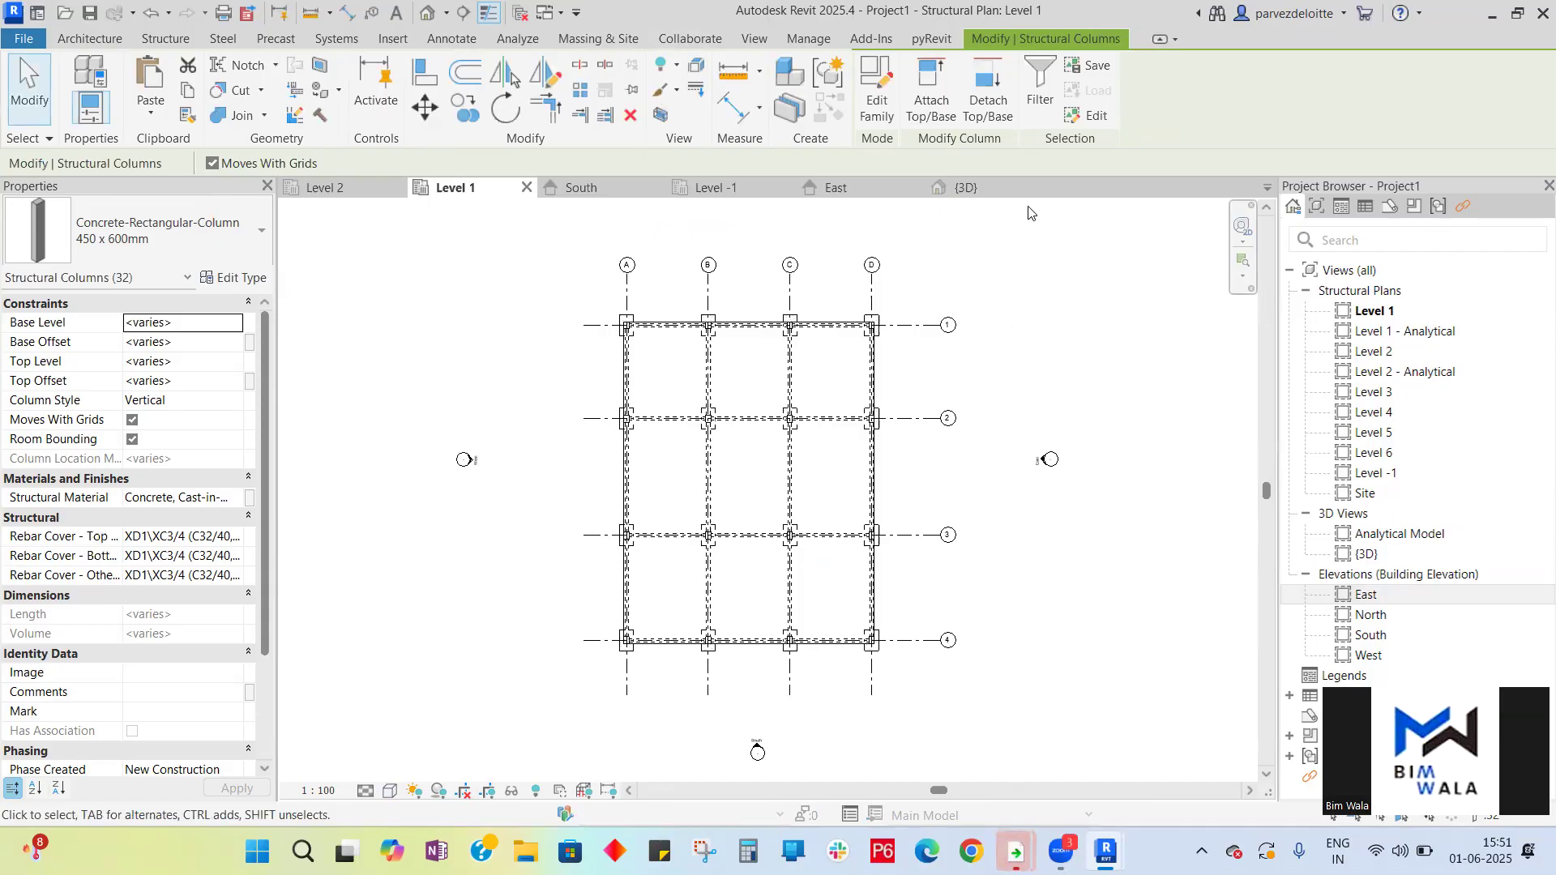
left_click(1007, 189)
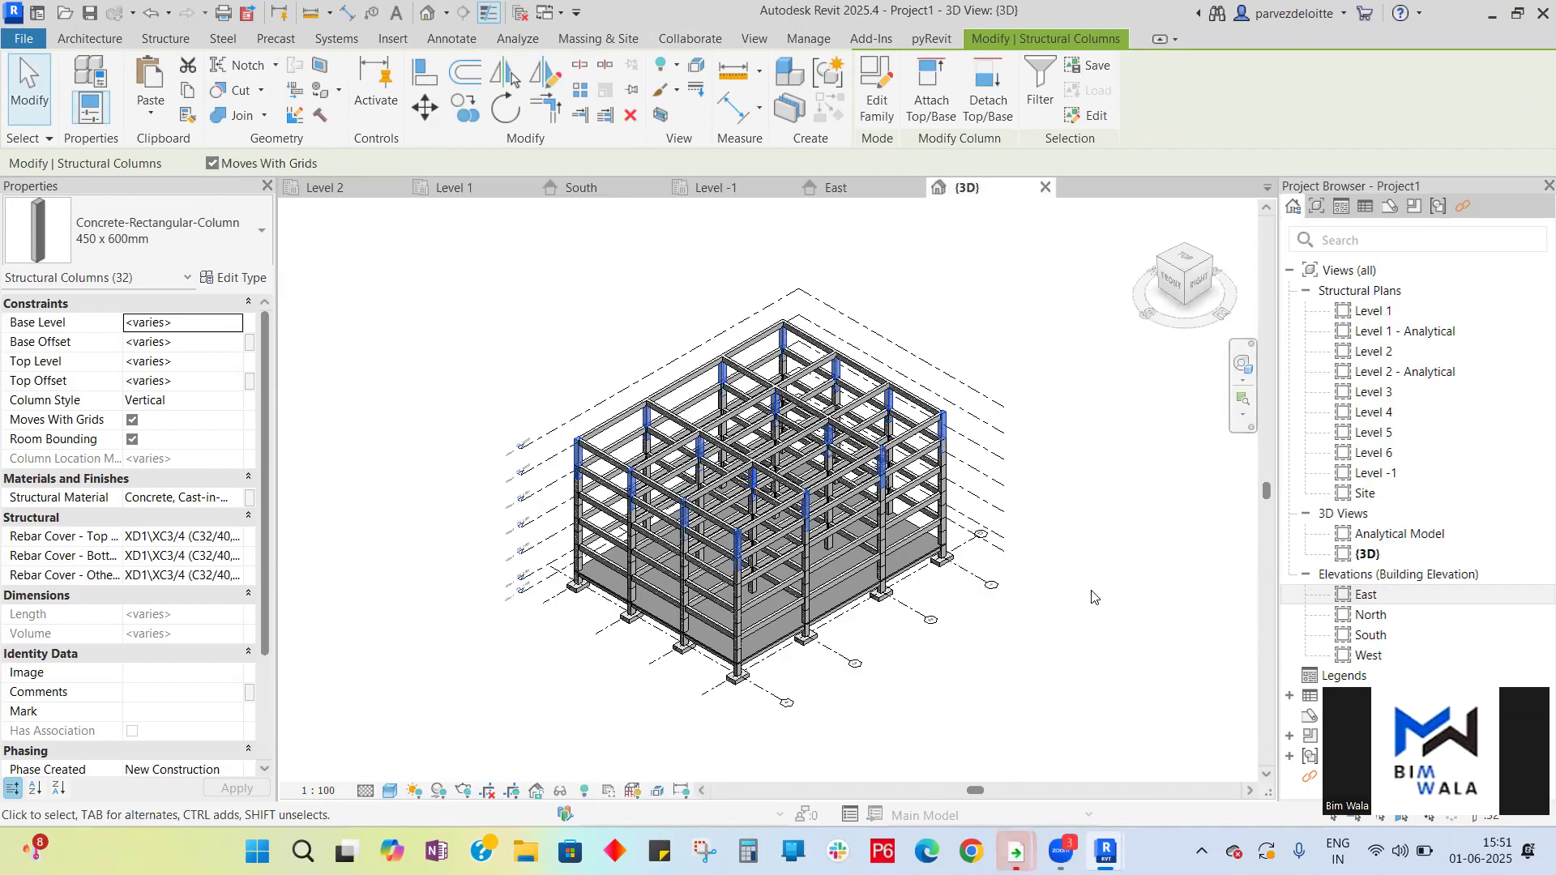
- Orbit the 3D view with the navigation wheel to inspect the copied columns from the side
left_click(1091, 597)
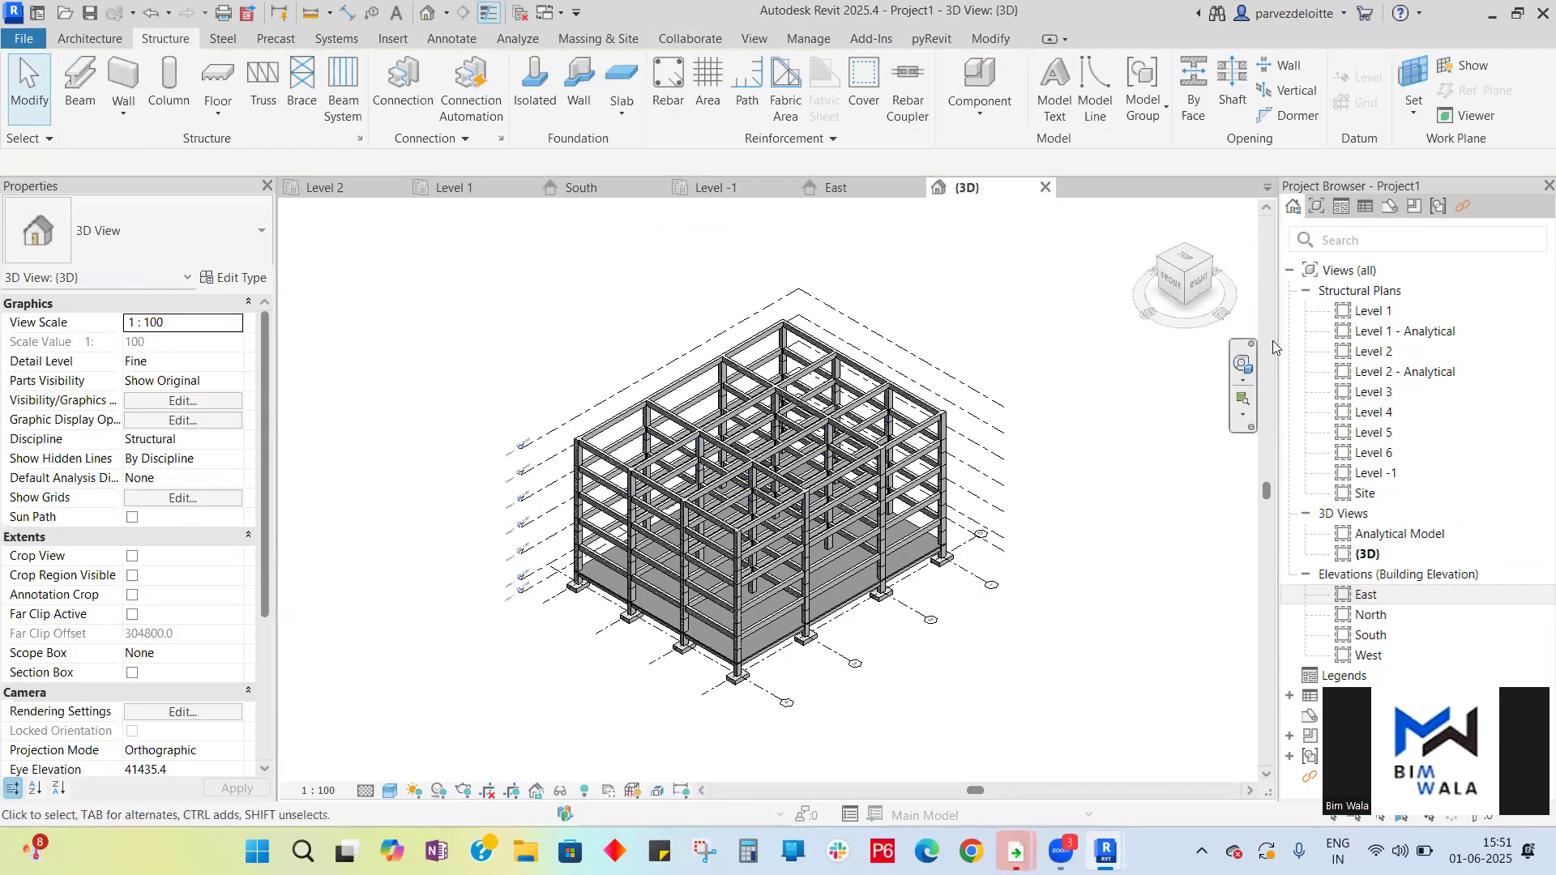
left_click(1242, 365)
left_click_drag(1086, 475, 1108, 498)
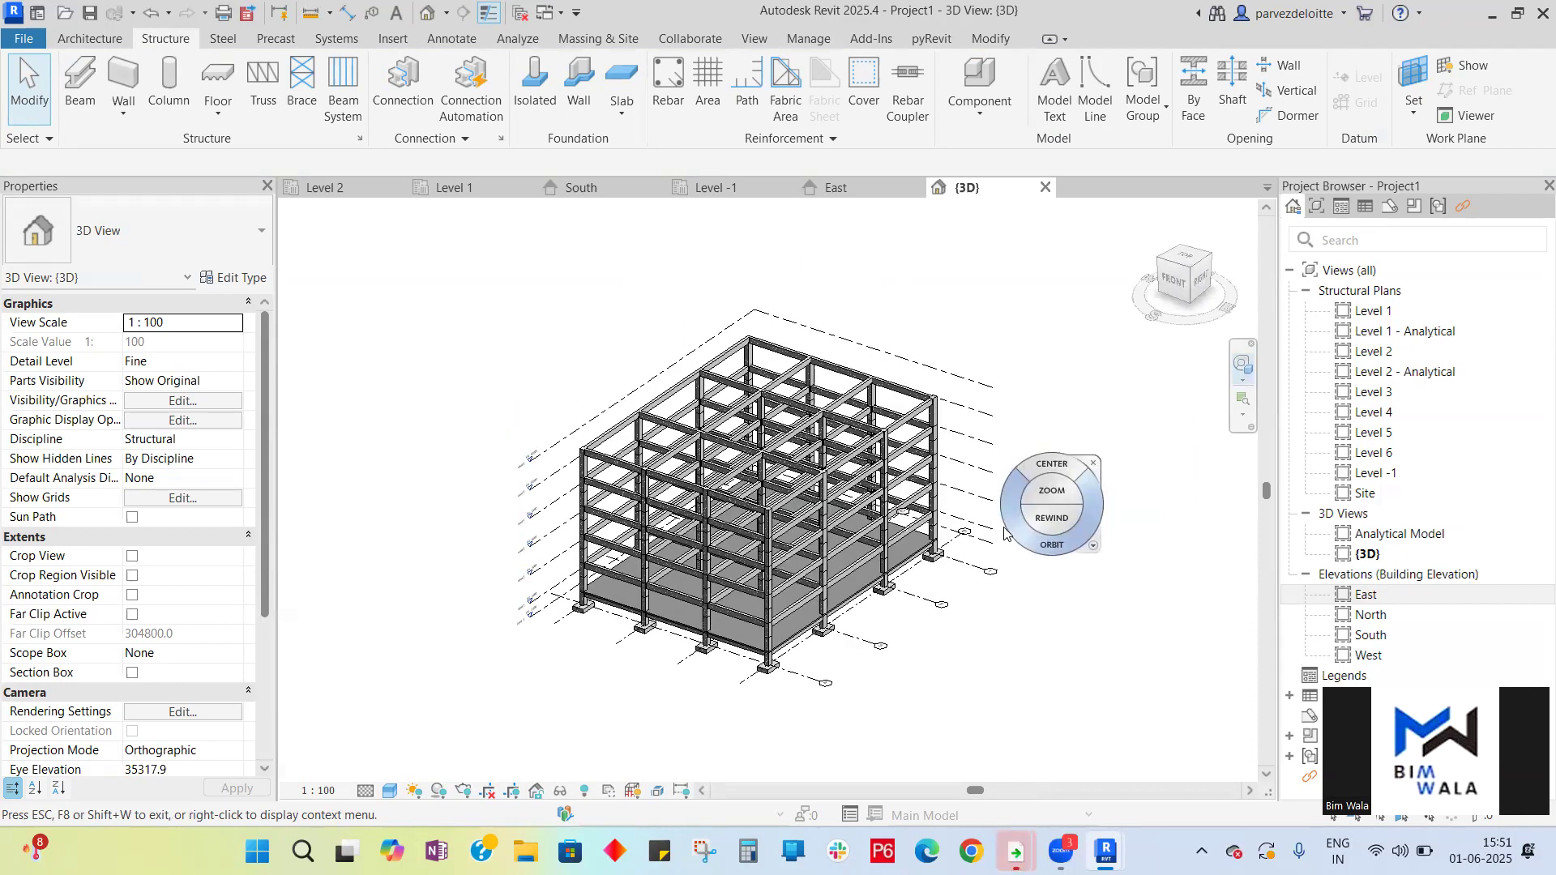
left_click_drag(887, 541, 1120, 478)
left_click_drag(591, 585, 907, 250)
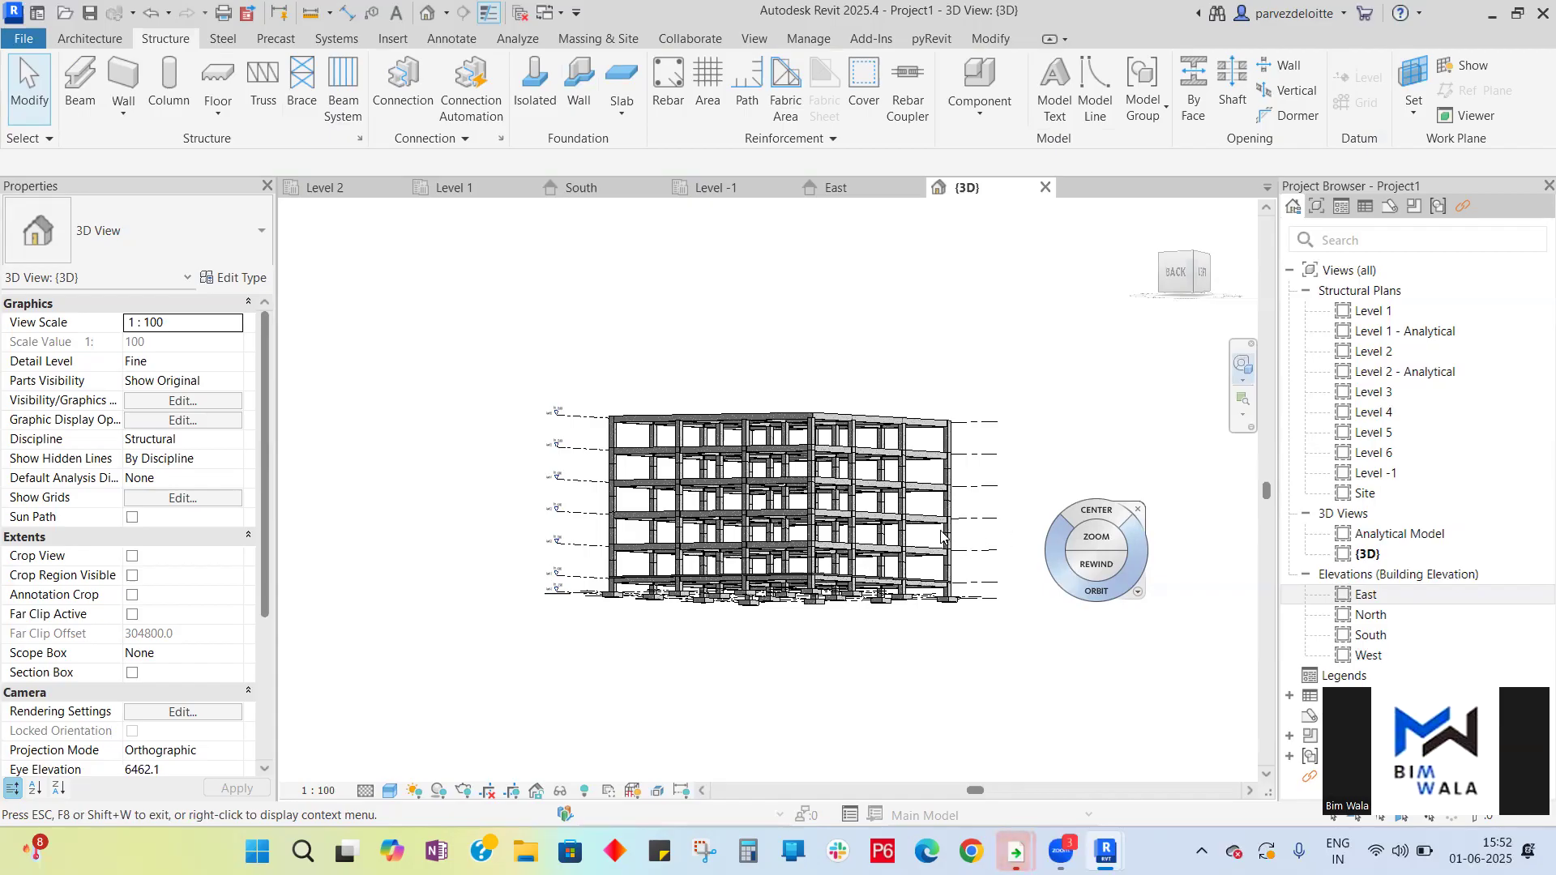
key("Escape")
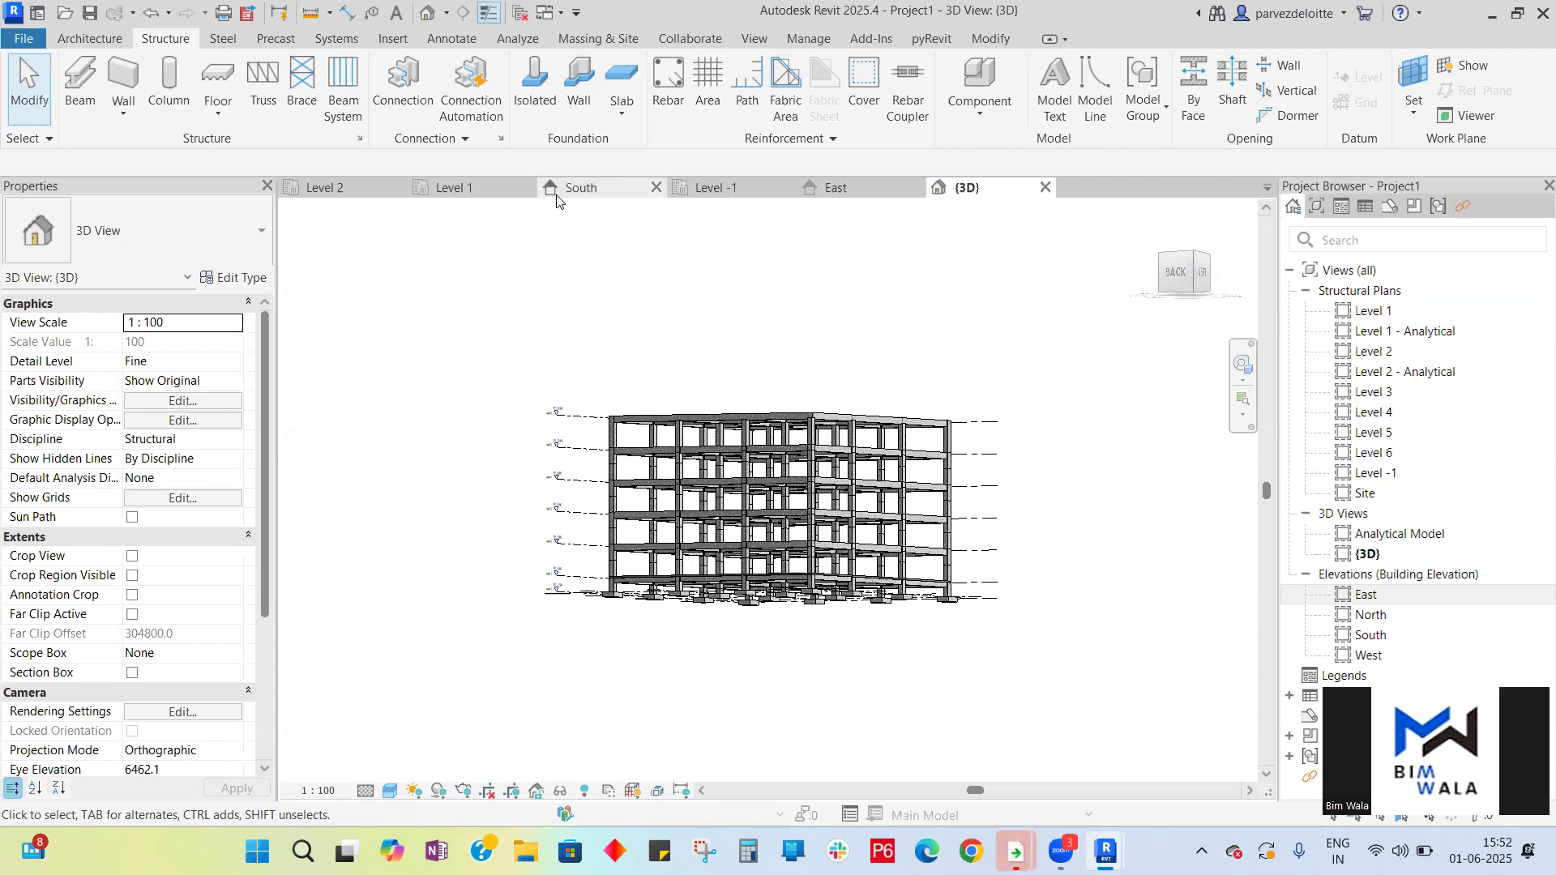
- Open the Level 6 plan and start a 150 mm structural floor sketch
double_click(1372, 453)
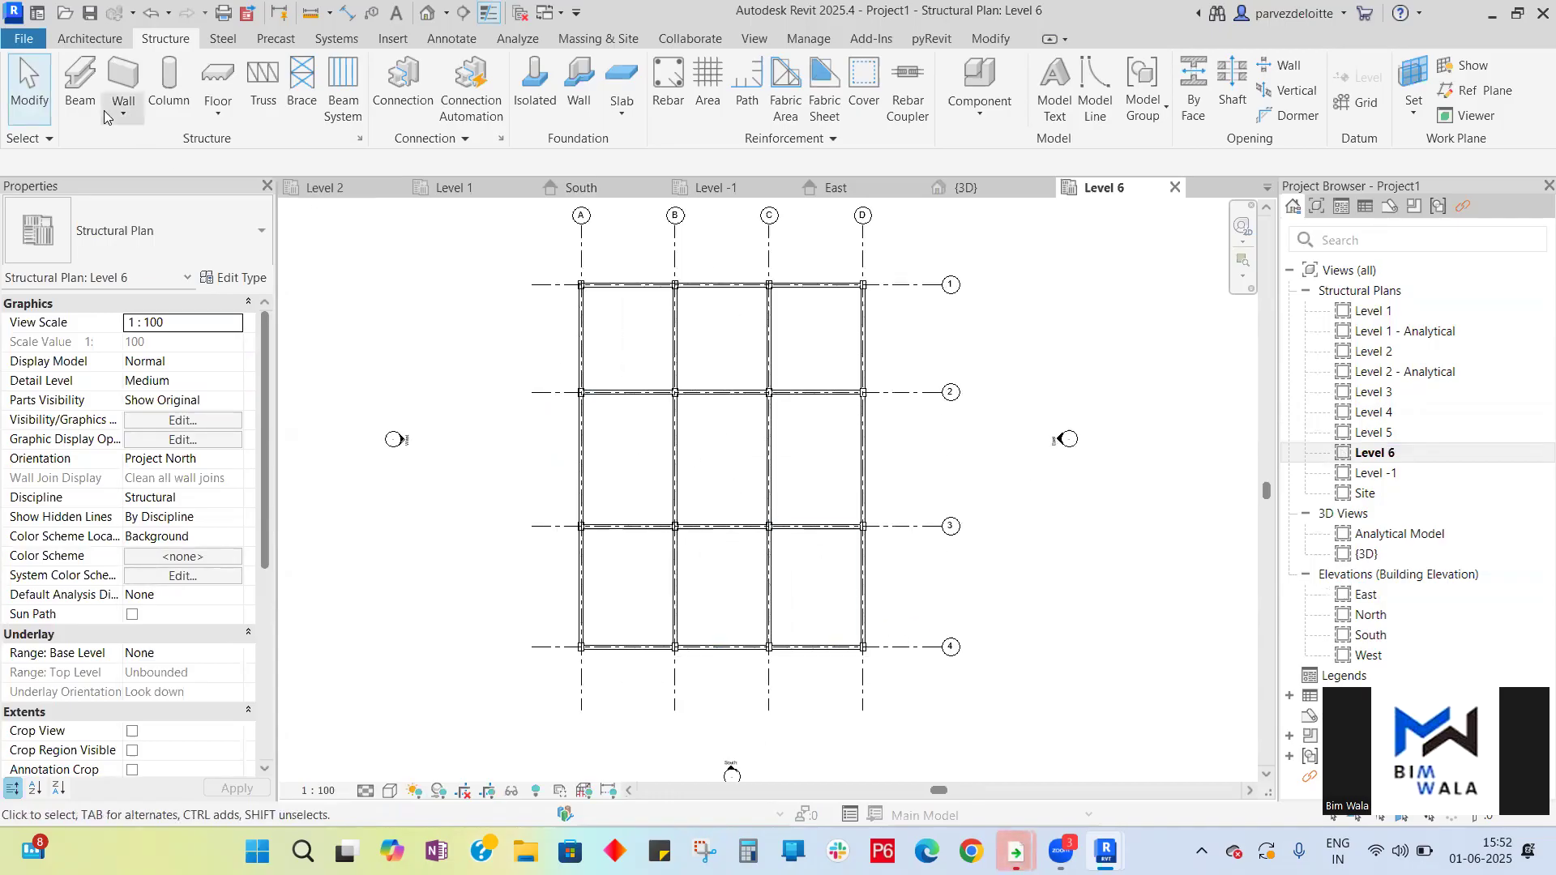
left_click(223, 122)
left_click(245, 148)
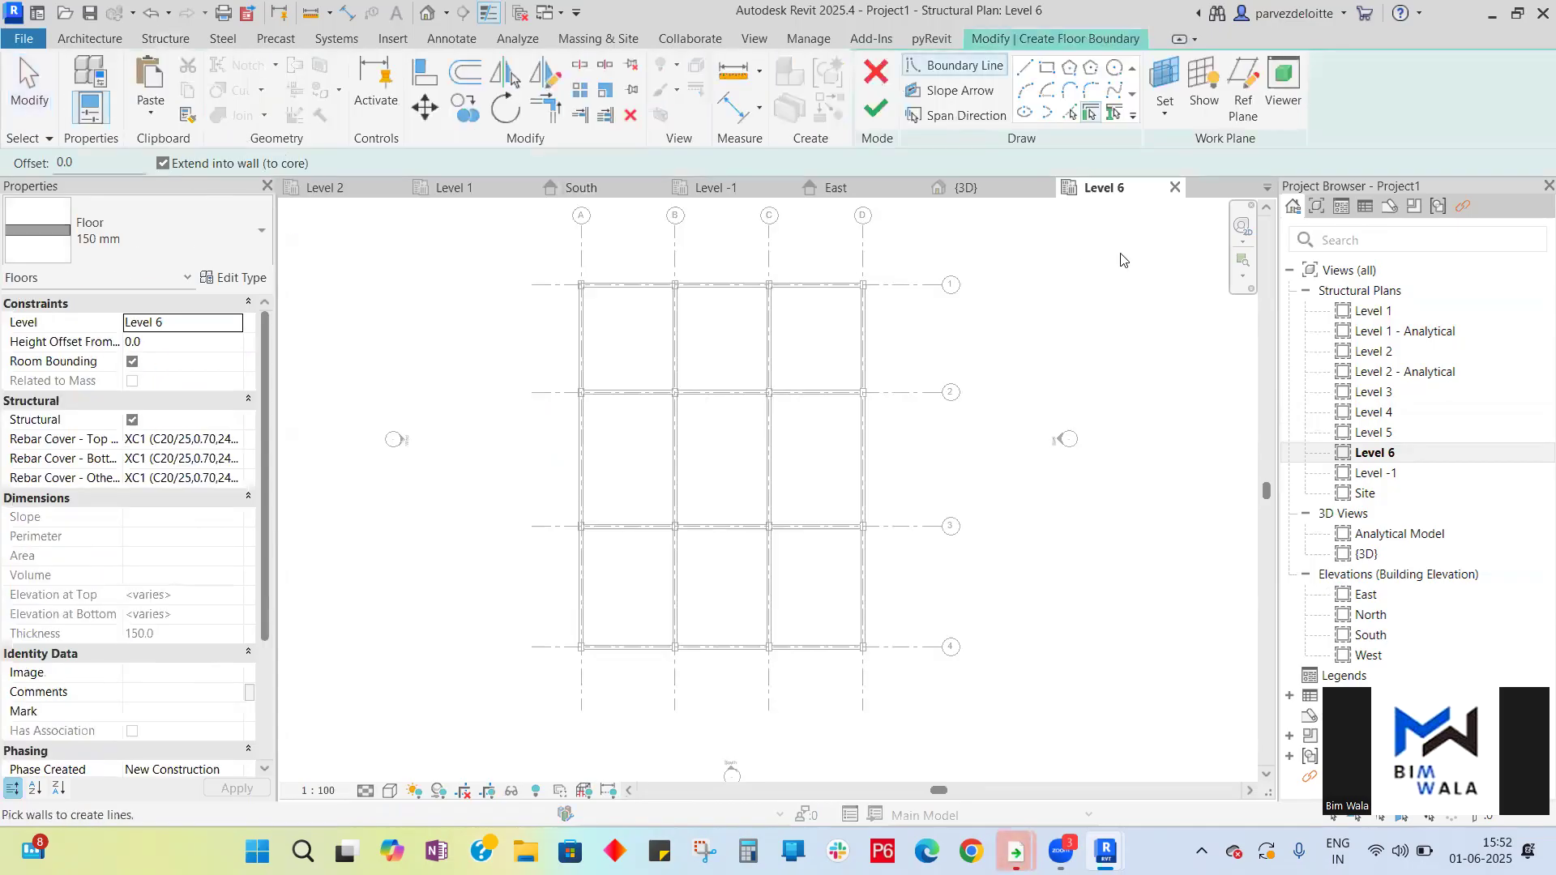
scroll(577, 237, "up", 5)
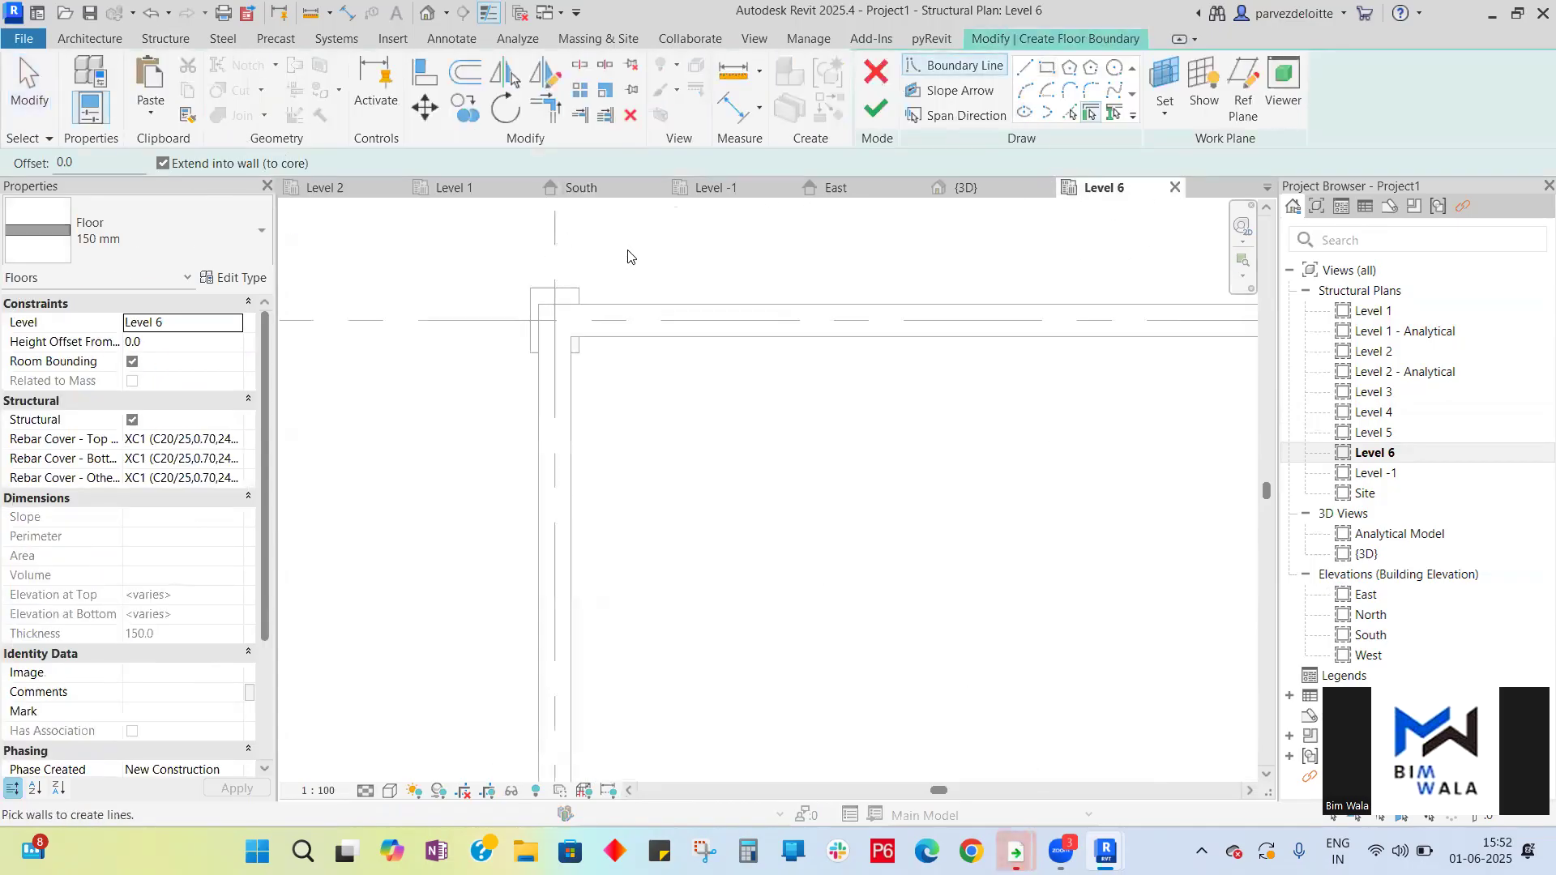
- Try picking the perimeter beams as floor boundary lines, then undo all the picks
left_click(1112, 115)
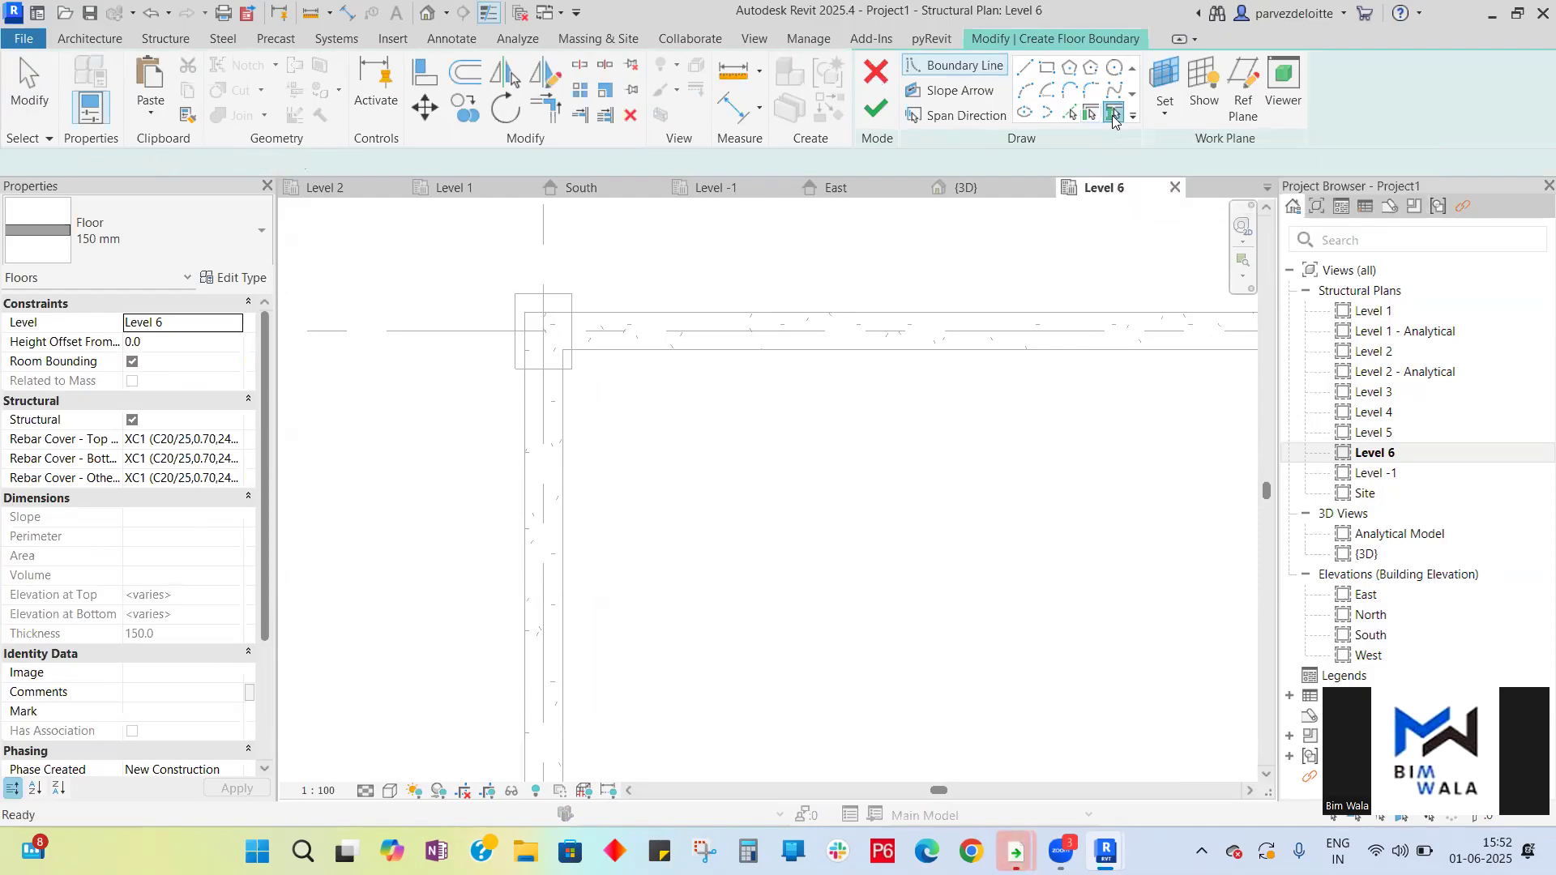
left_click(837, 320)
left_click(531, 438)
scroll(499, 231, "down", 5)
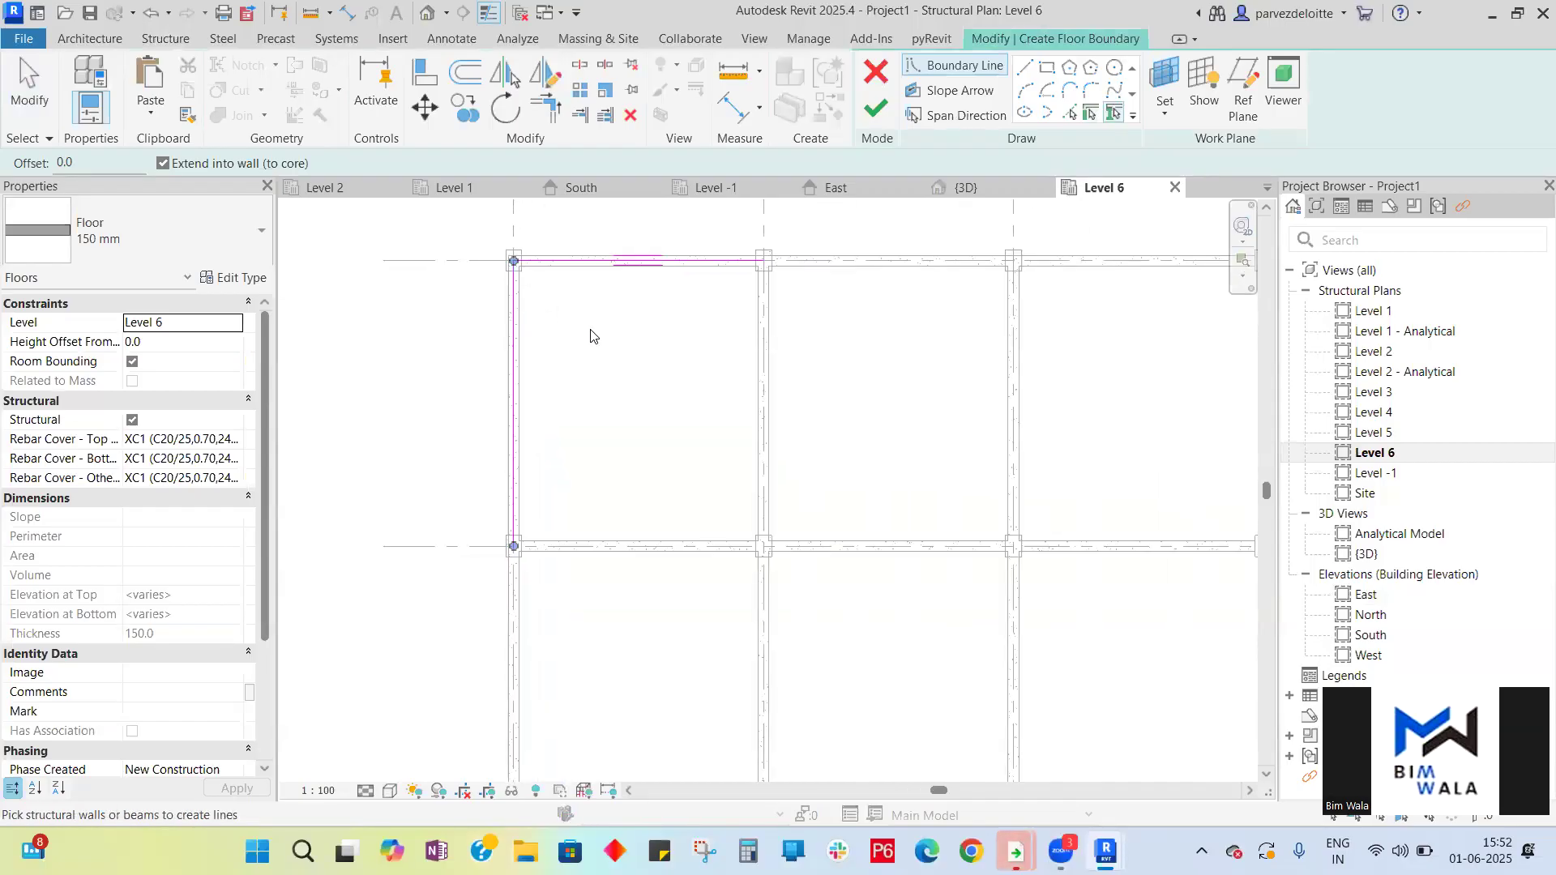
left_click(890, 274)
left_click(1064, 271)
scroll(536, 295, "down", 3)
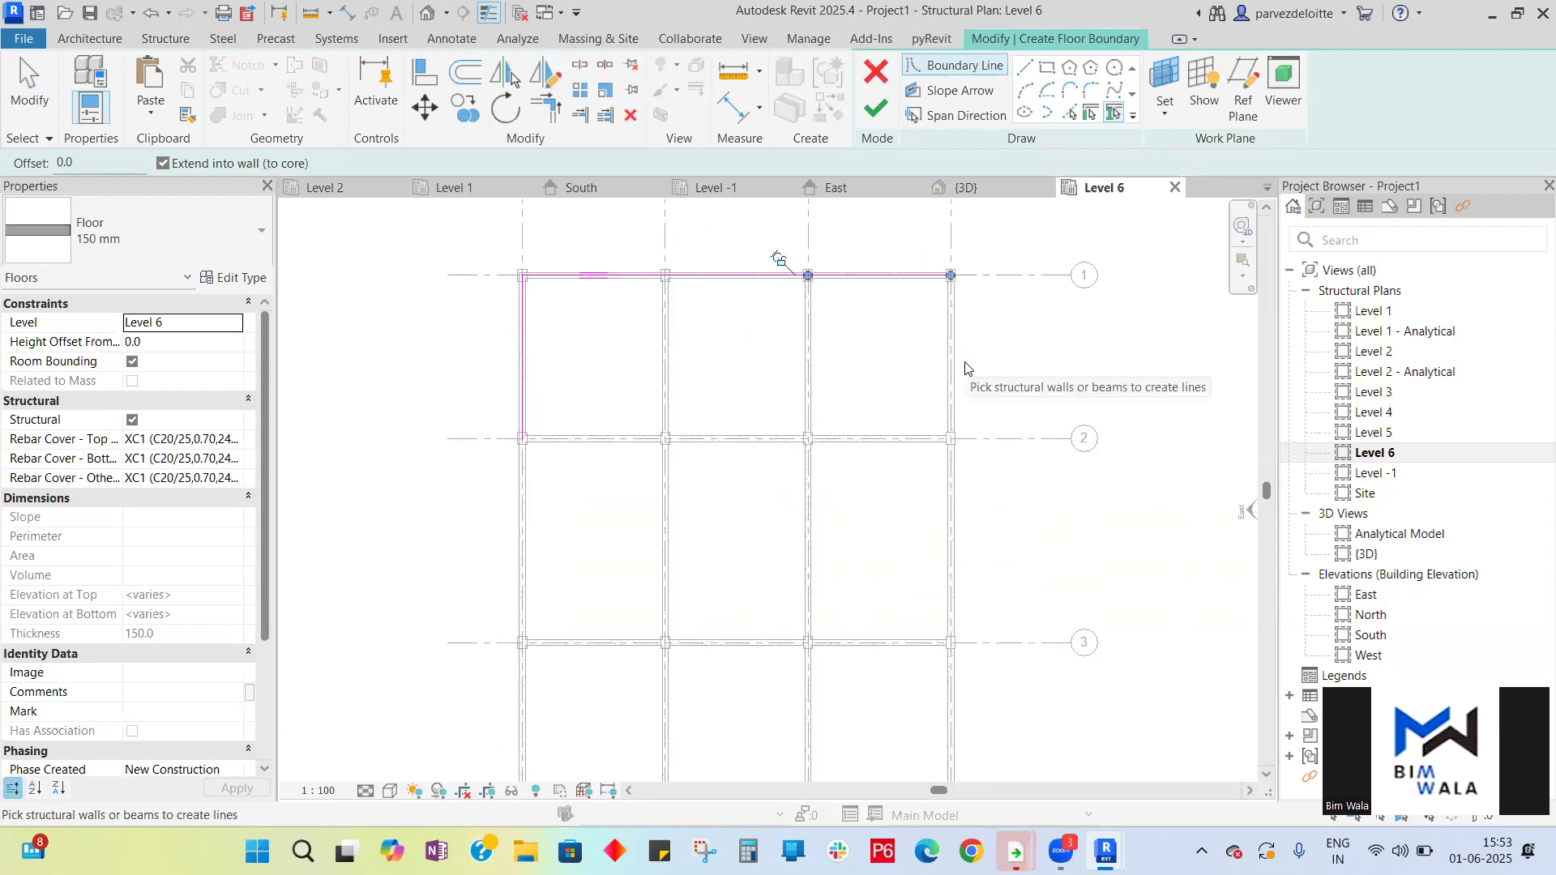
key("ctrl+z")
key("ctrl+z")
key("ctrl+z")
key("ctrl+z")
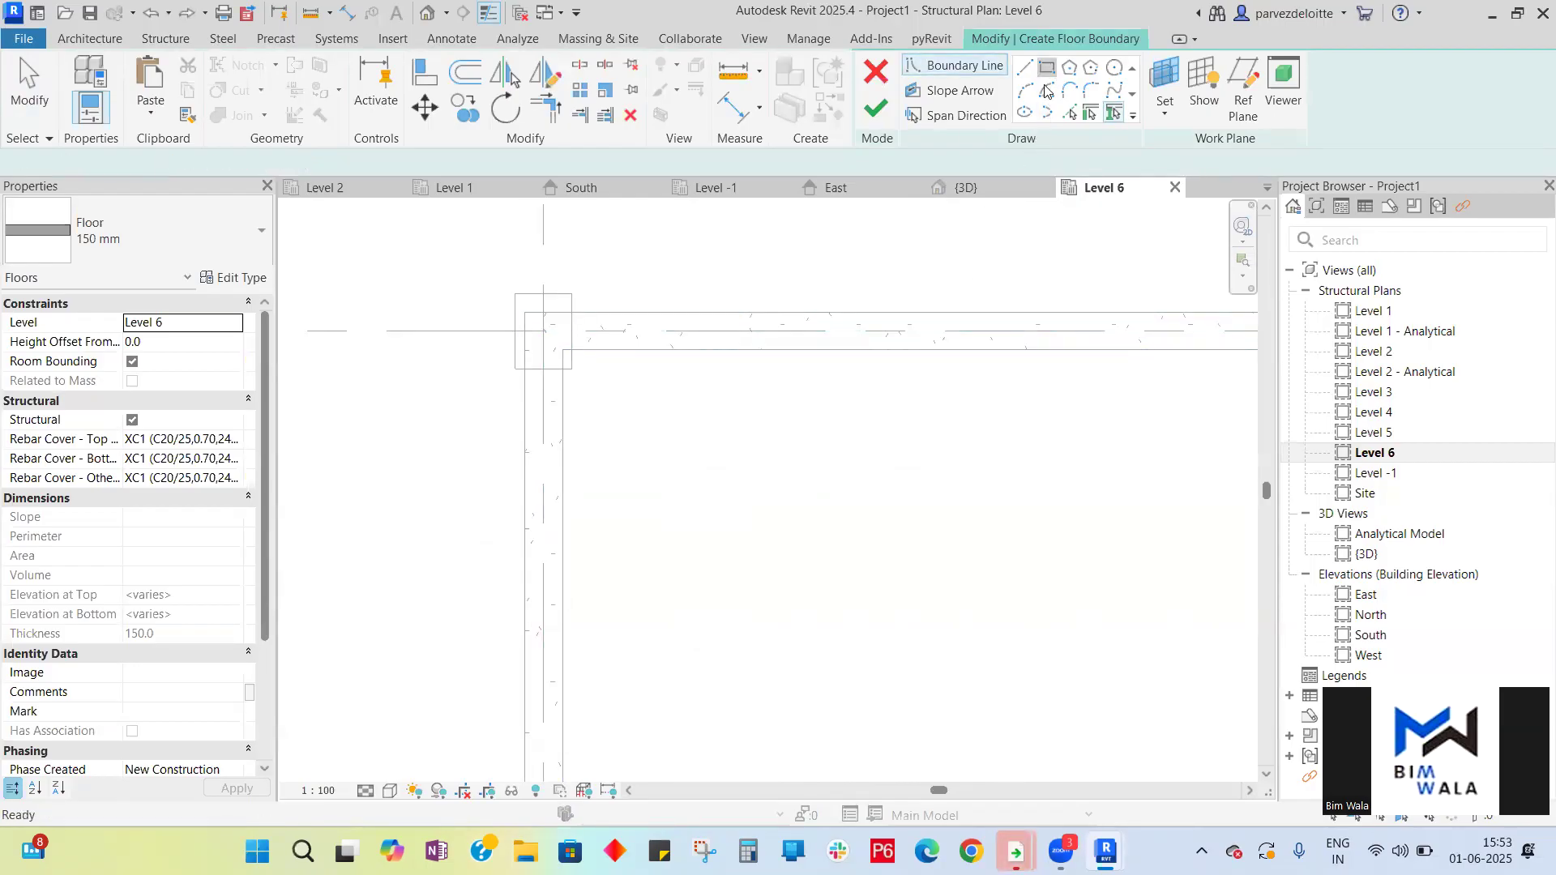
- Sketch a rectangular floor boundary from the outer corner at grid A/1 to the corner at grid D/4 and finish the floor
left_click(1047, 67)
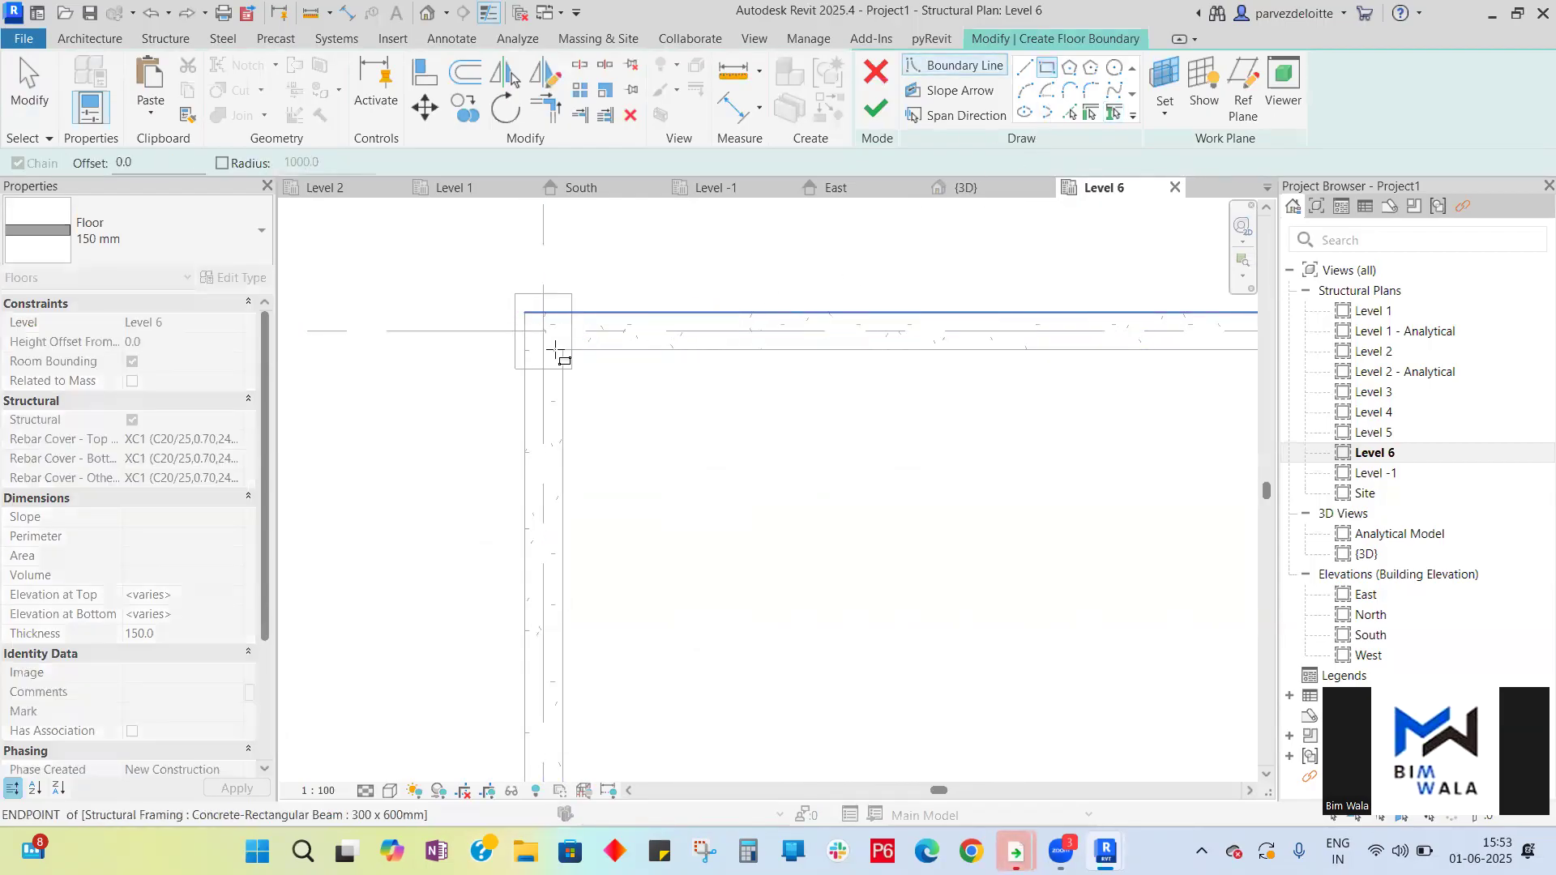
left_click(556, 350)
scroll(561, 360, "down", 5)
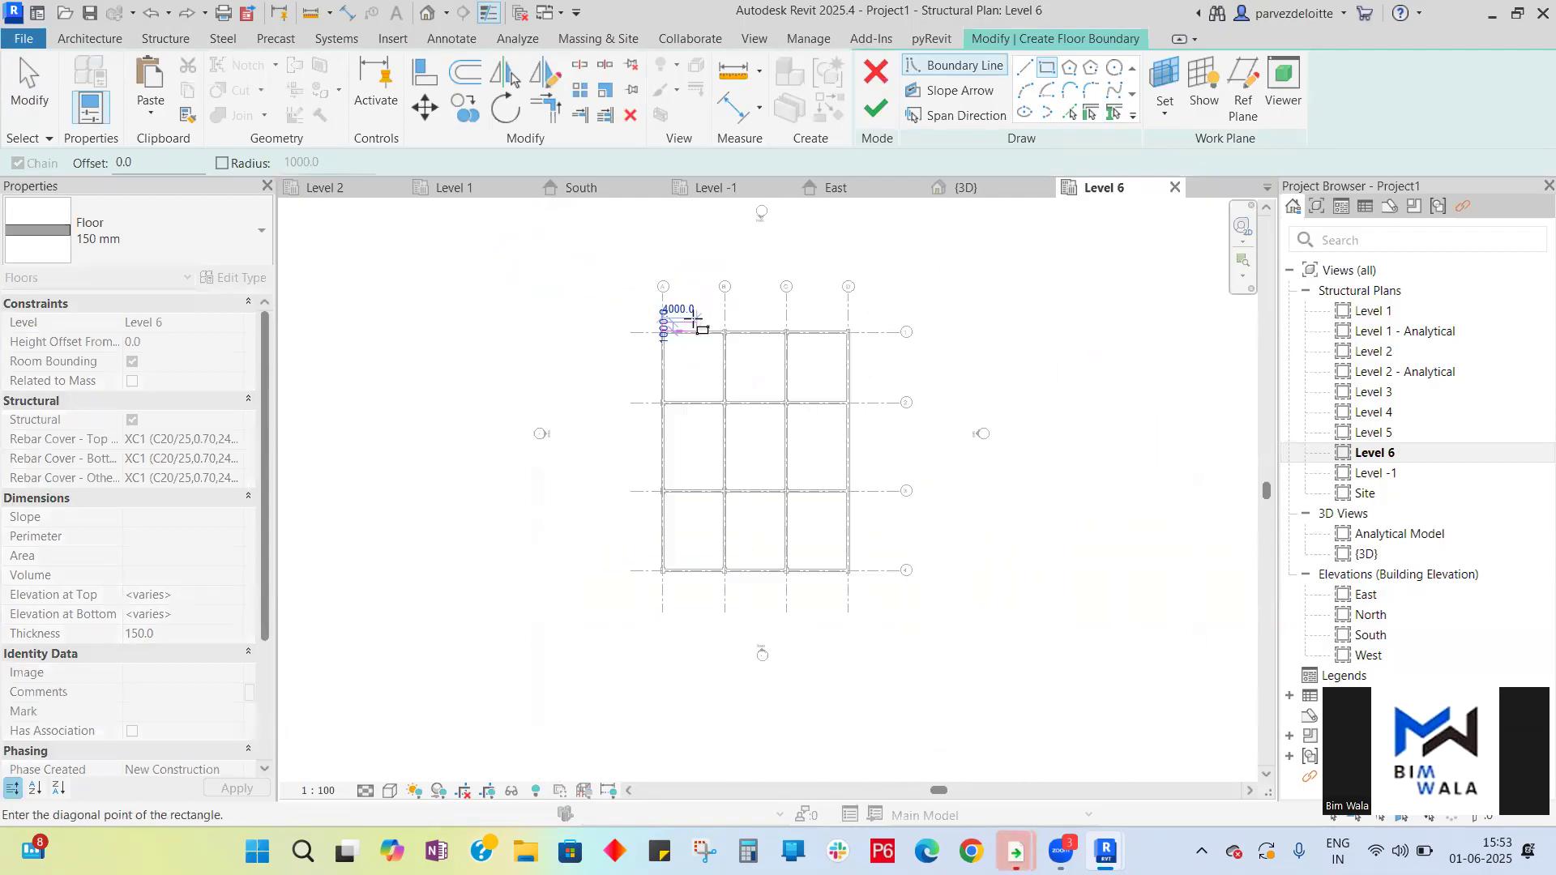
scroll(851, 559, "up", 5)
scroll(843, 496, "up", 3)
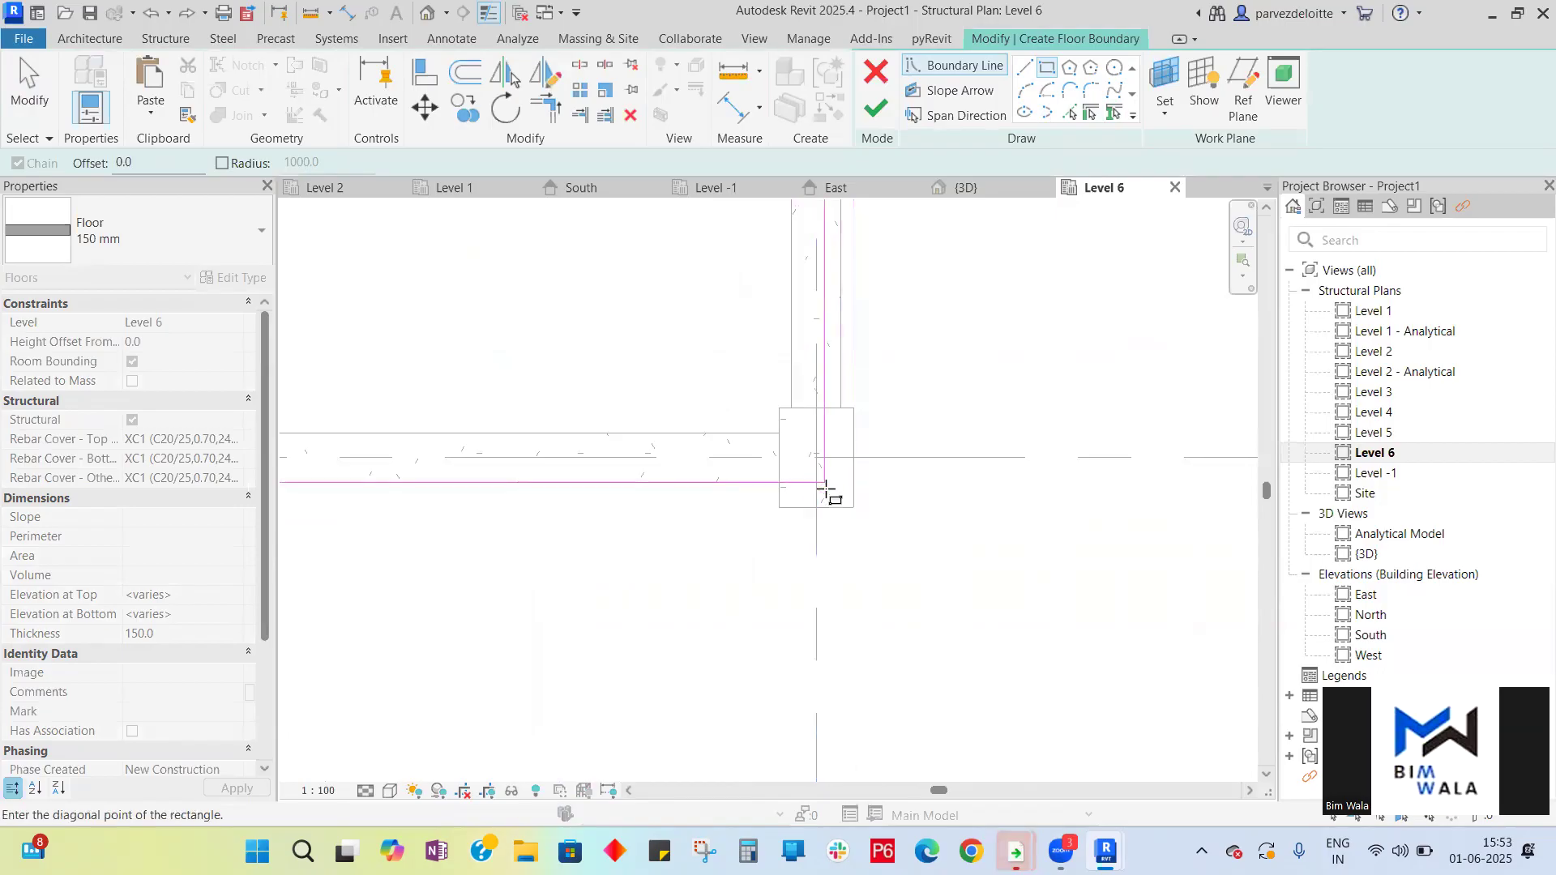
left_click(824, 483)
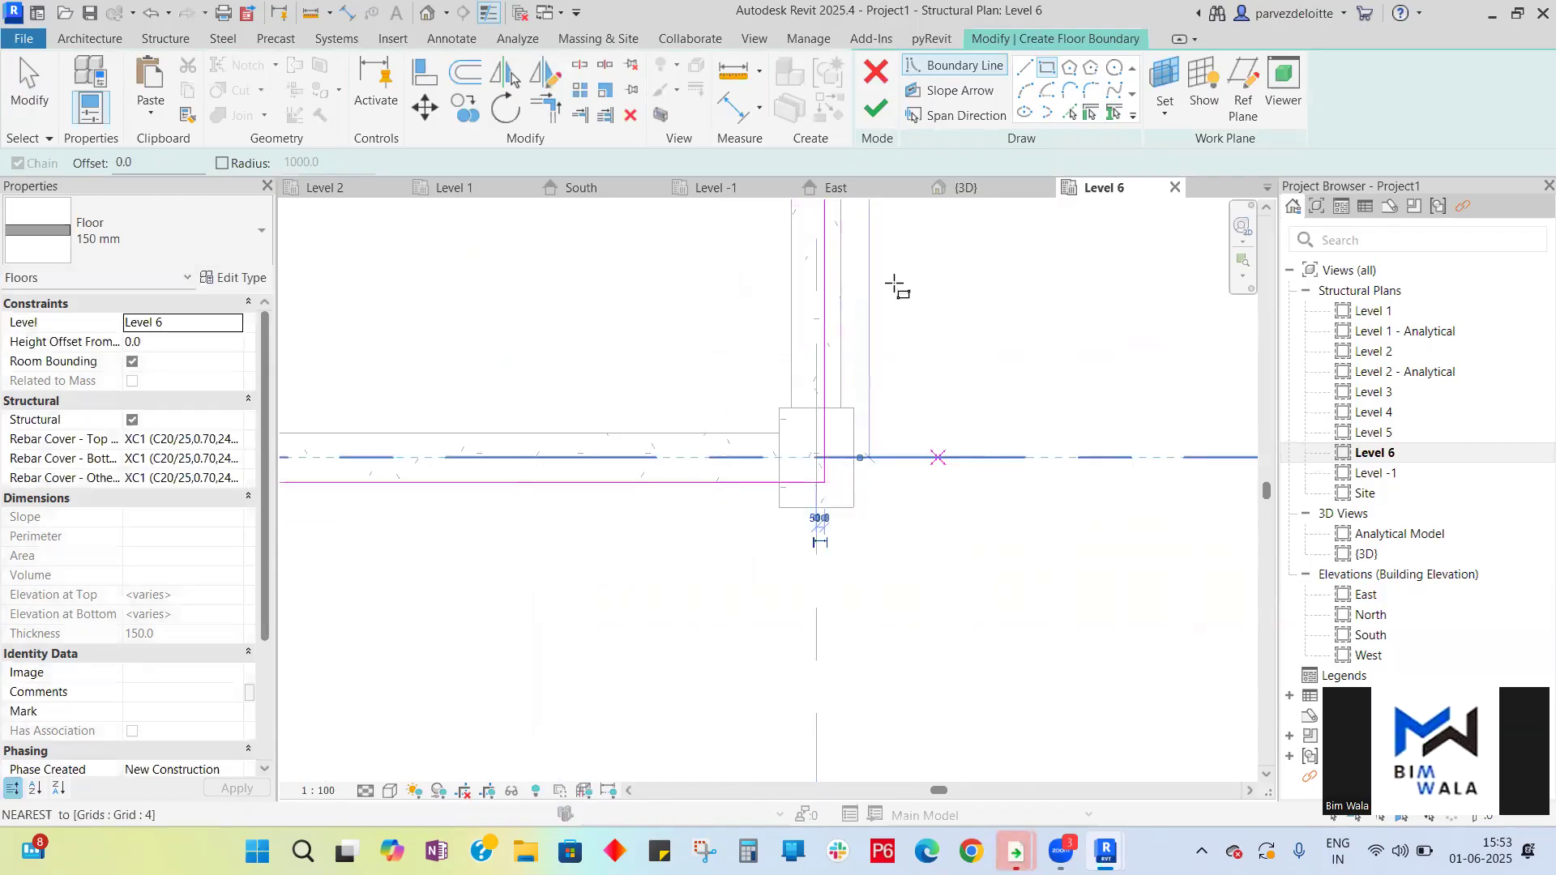
left_click(876, 107)
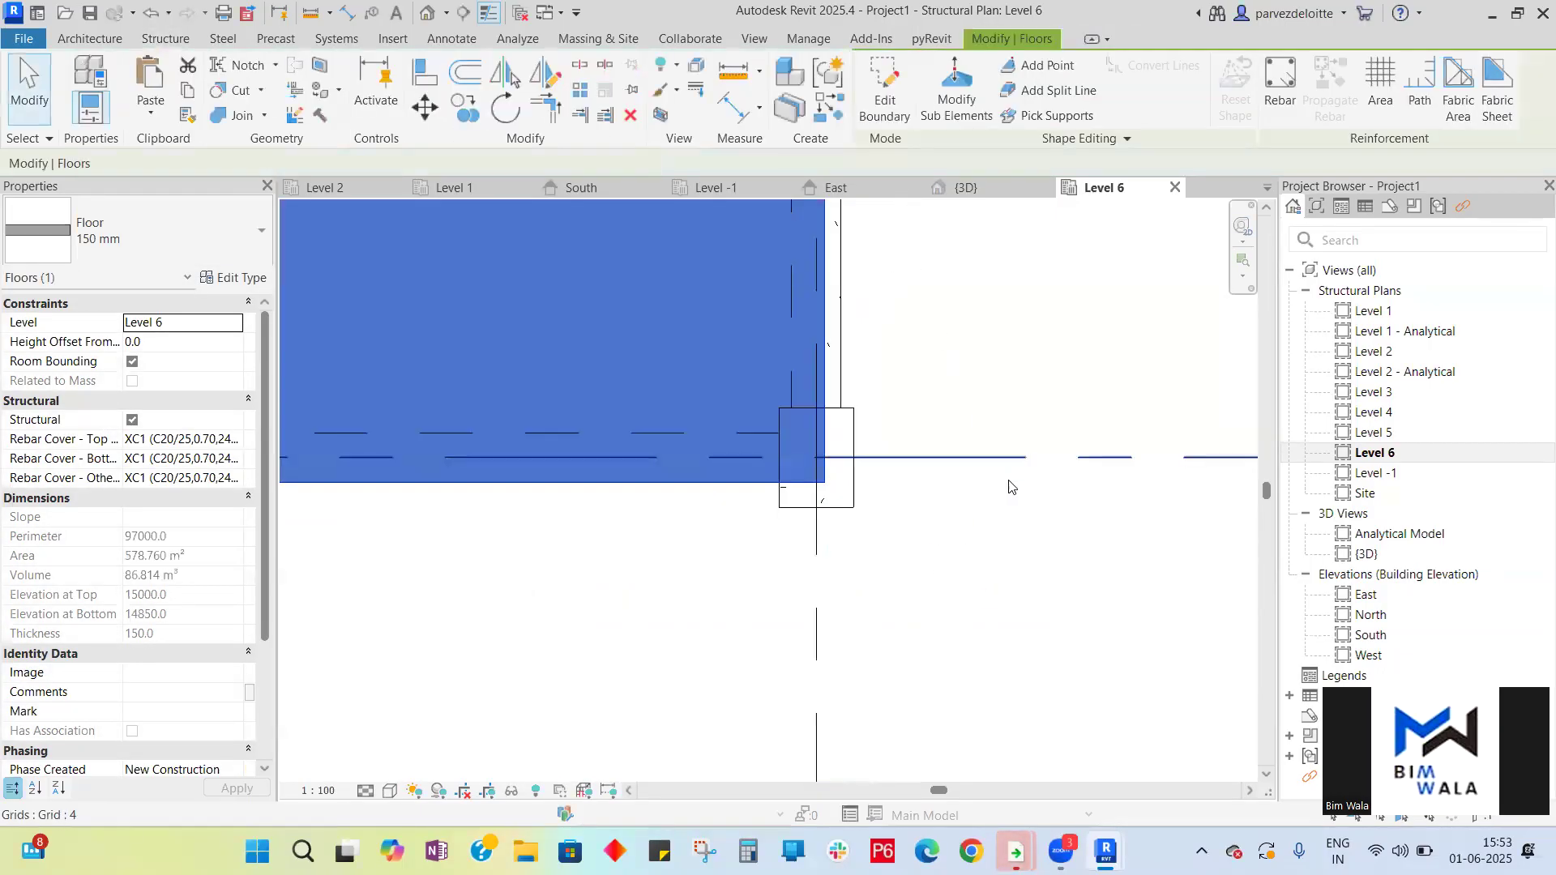
- Inspect the new Level 6 slab in the 3D view, zooming in on its edge over the beams
scroll(1009, 486, "down", 5)
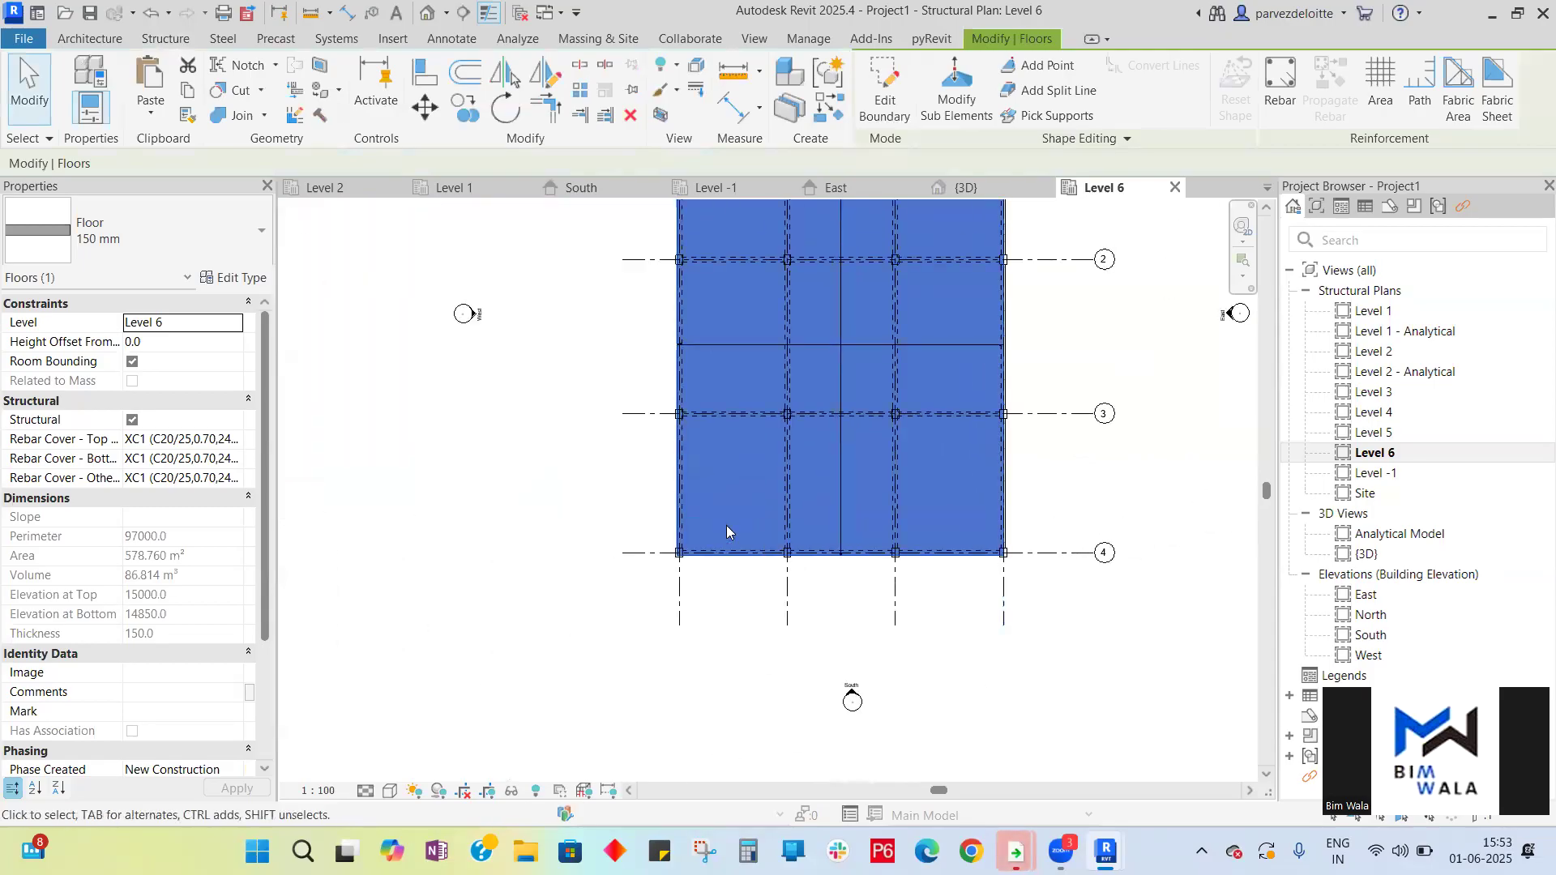
left_click(964, 188)
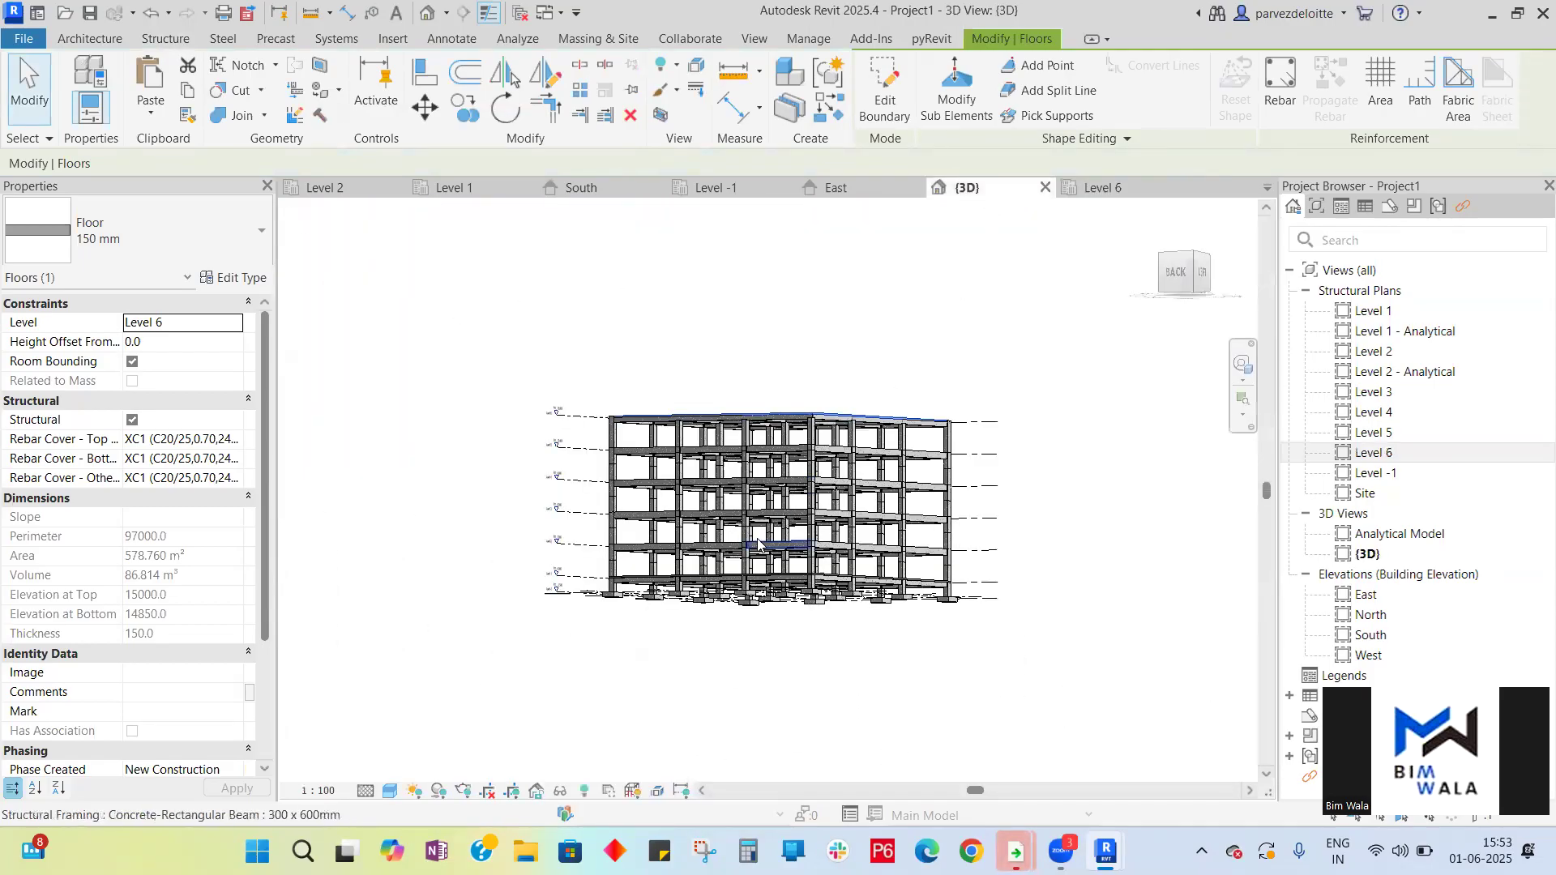
left_click(1157, 229)
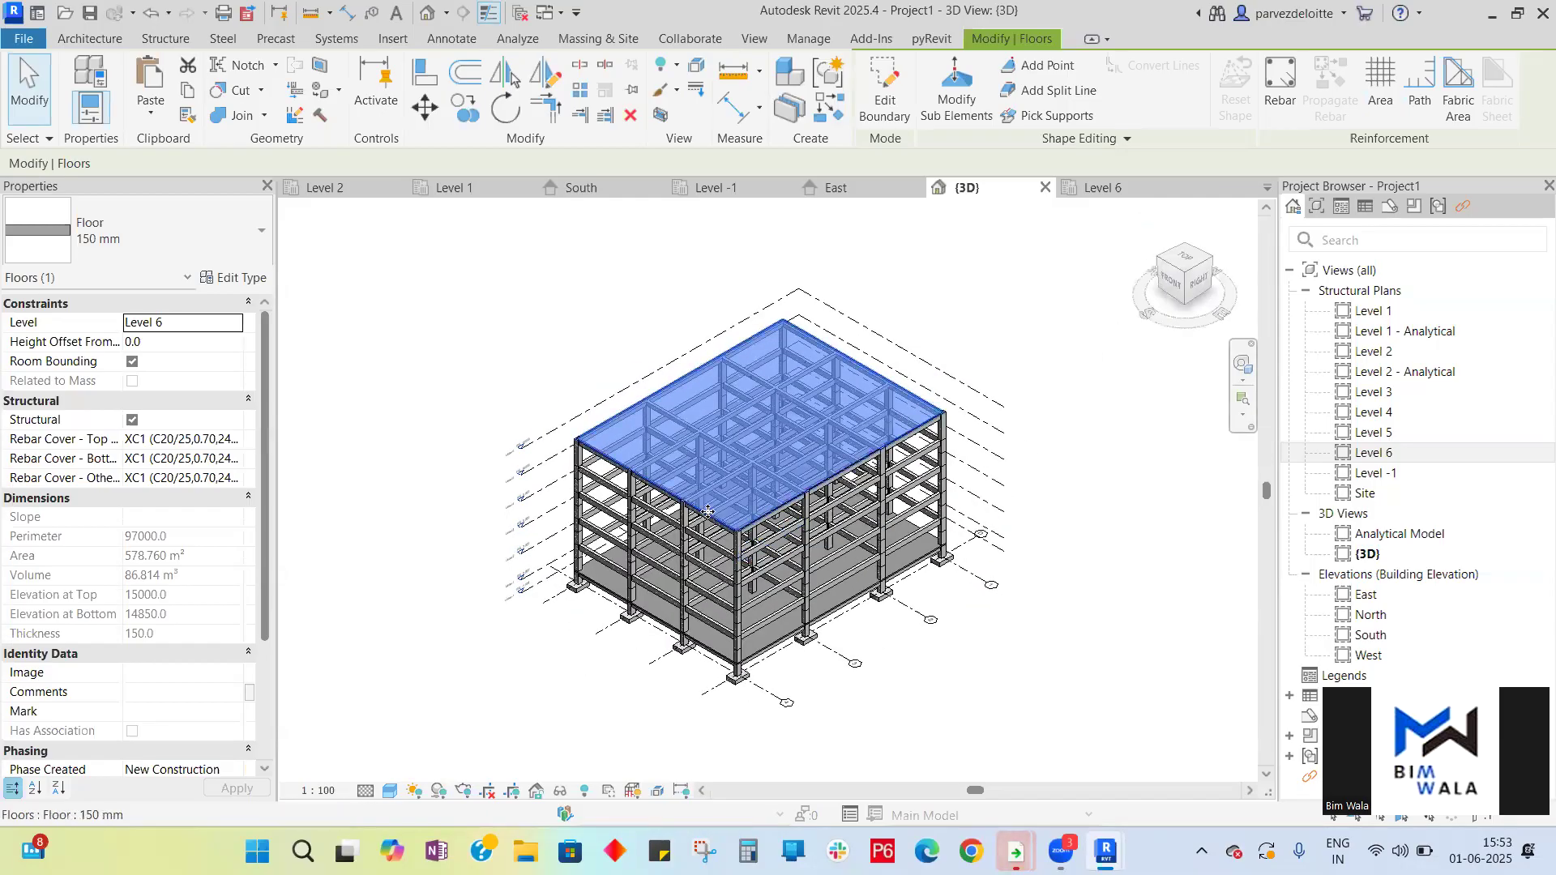
key("Escape")
scroll(775, 505, "up", 3)
scroll(775, 506, "up", 4)
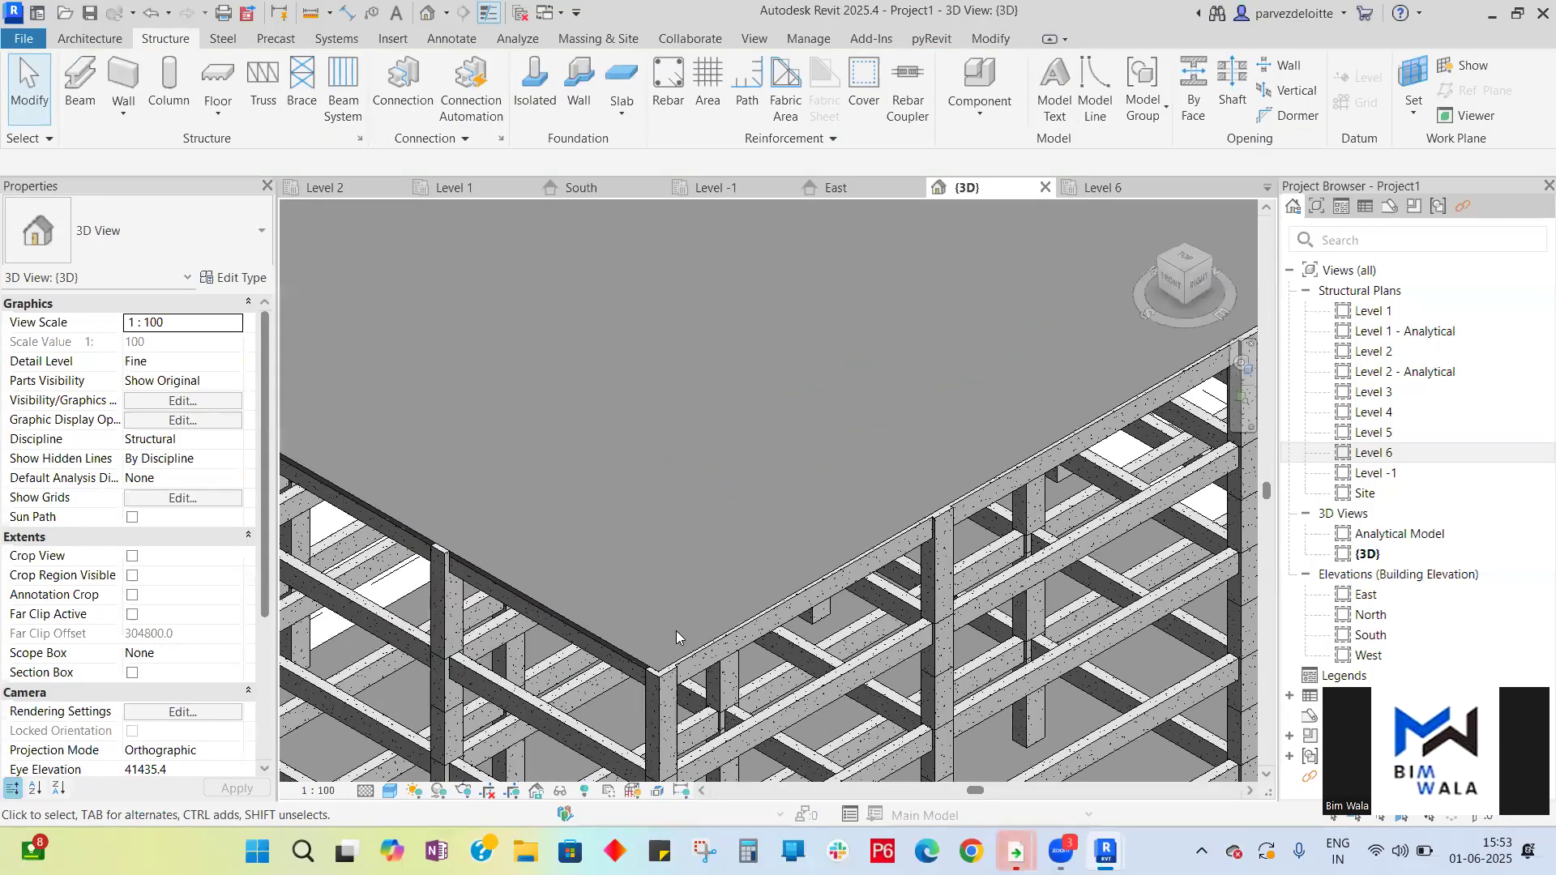
scroll(676, 631, "up", 3)
scroll(843, 628, "up", 2)
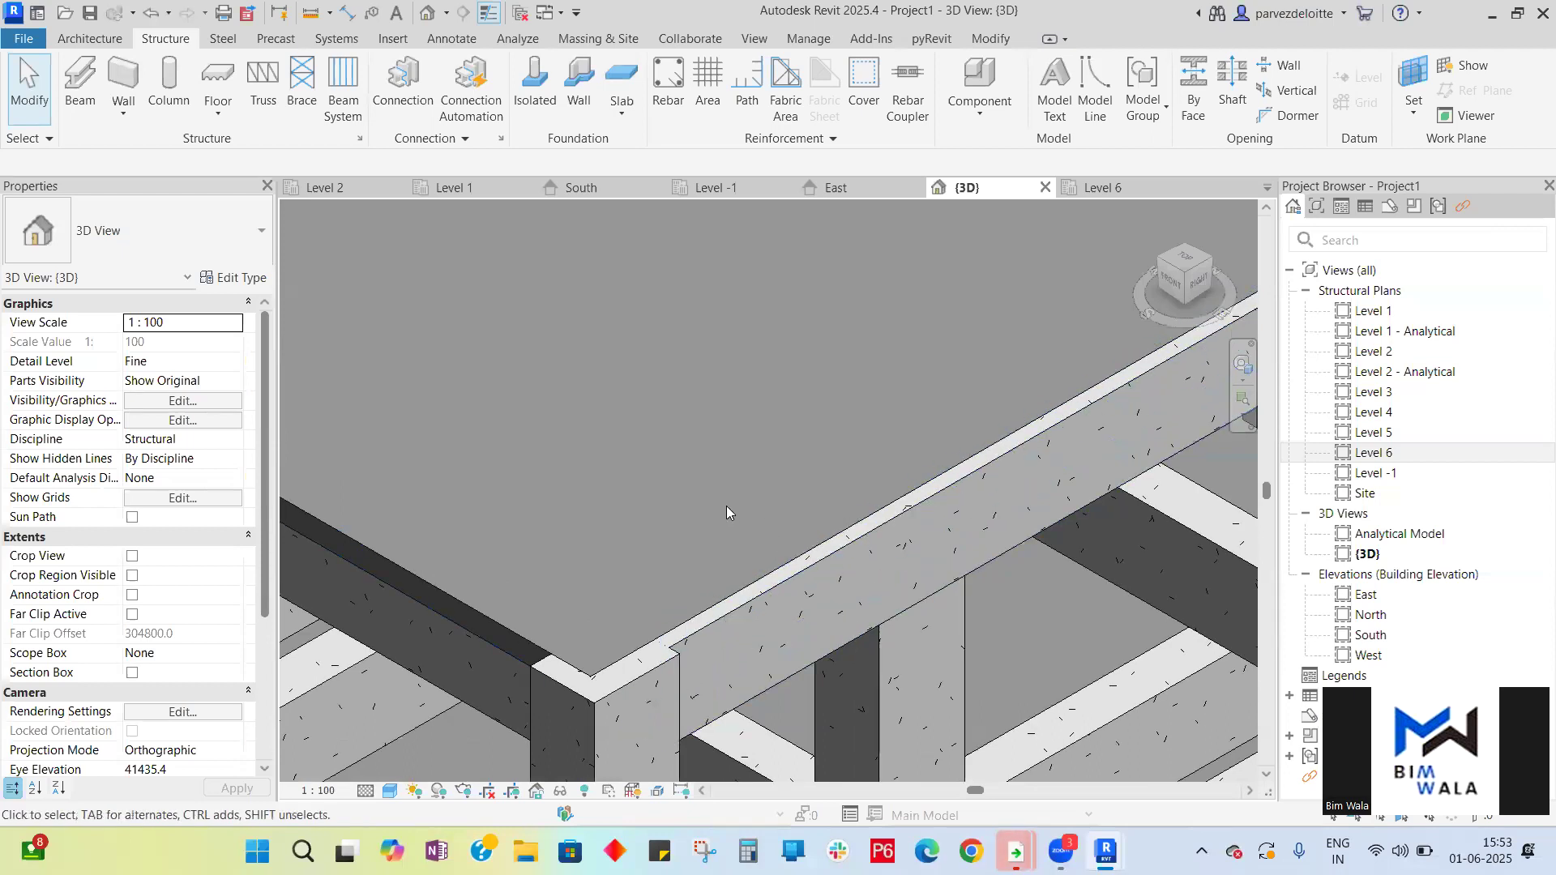
scroll(682, 551, "down", 8)
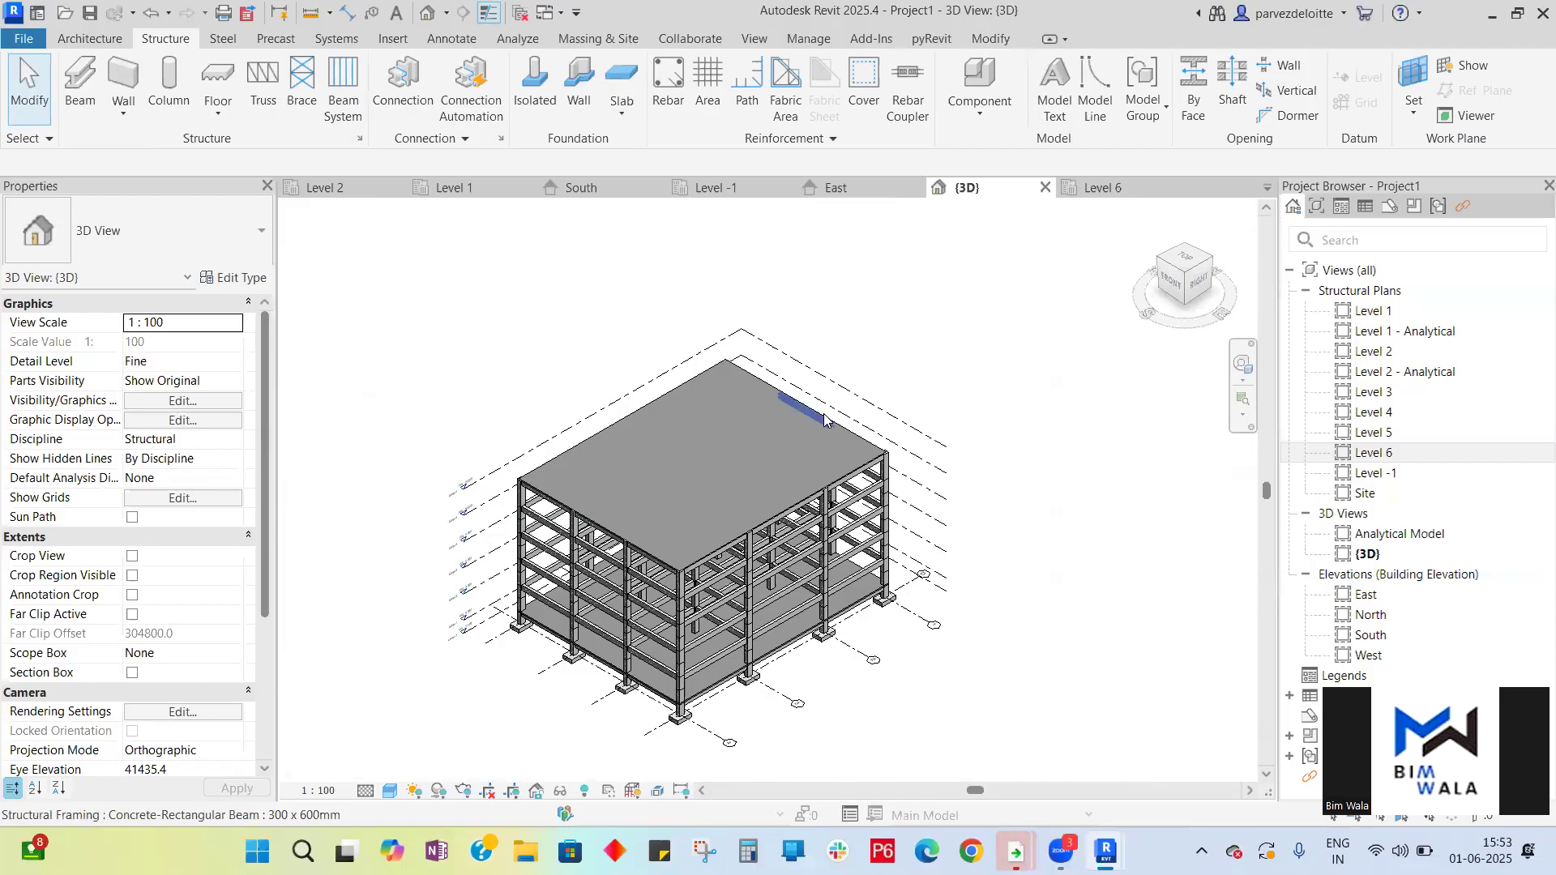
scroll(841, 427, "up", 4)
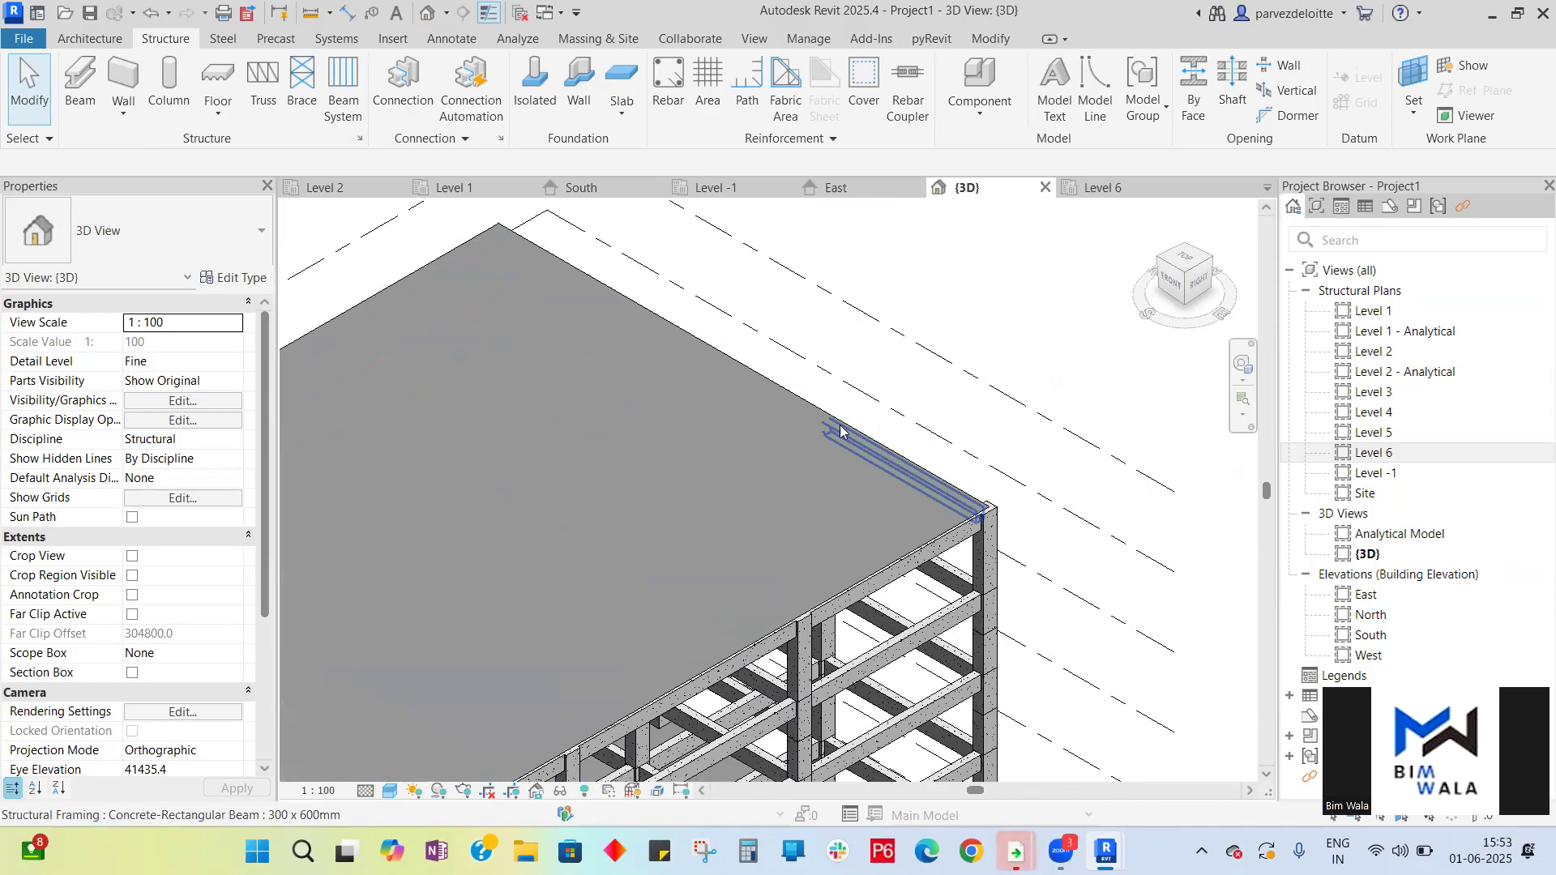
scroll(836, 437, "down", 2)
- Select the Level 6 slab, copy it, and paste aligned to Level 2 through Level 5
left_click(835, 434)
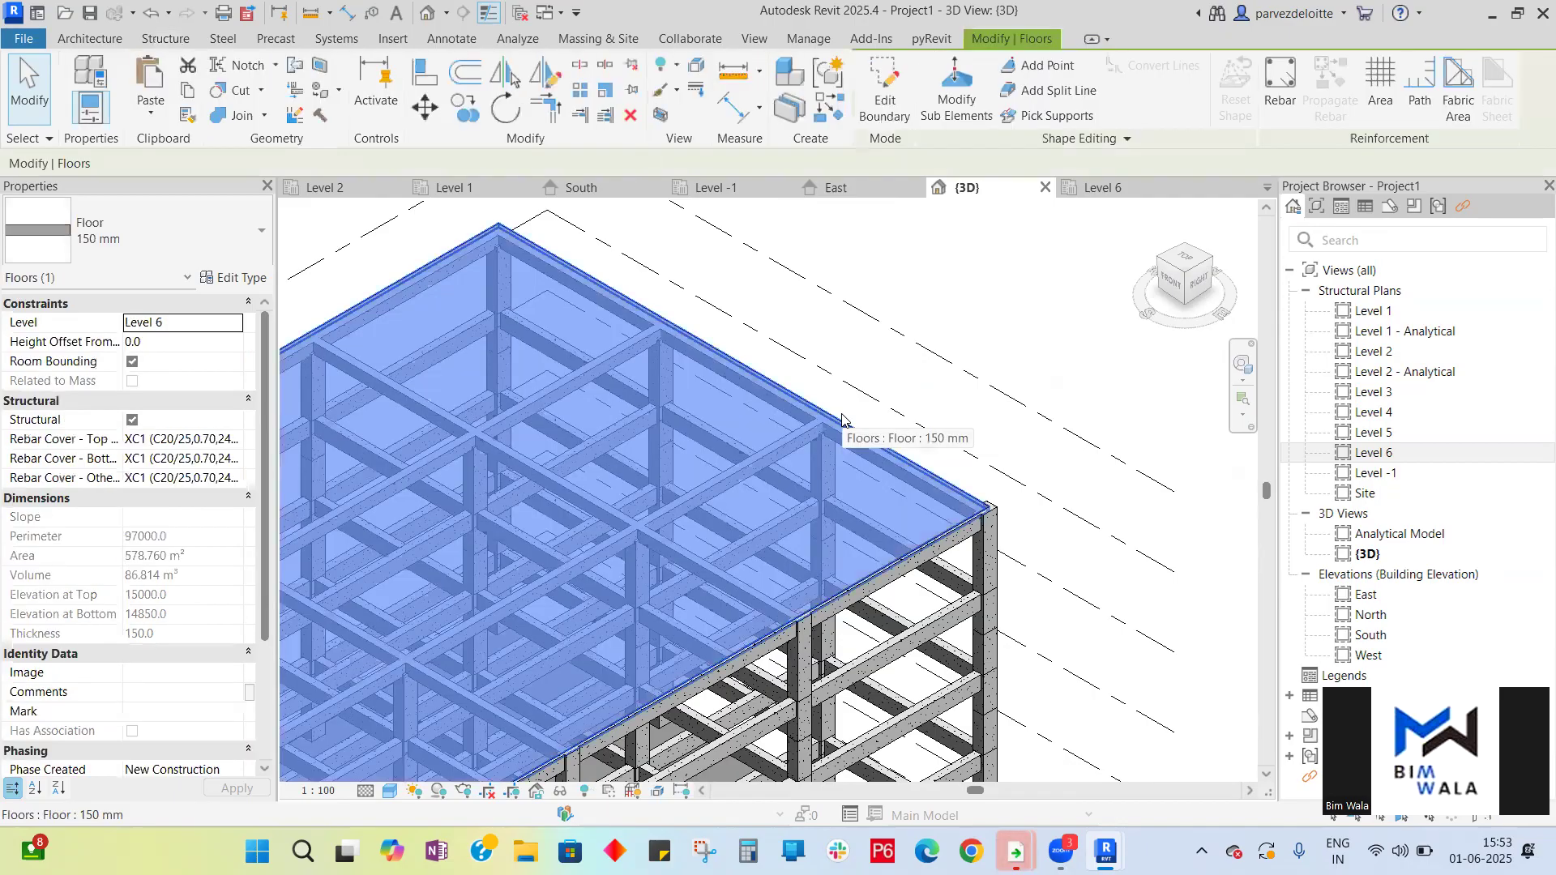
scroll(998, 339, "down", 3)
left_click(836, 187)
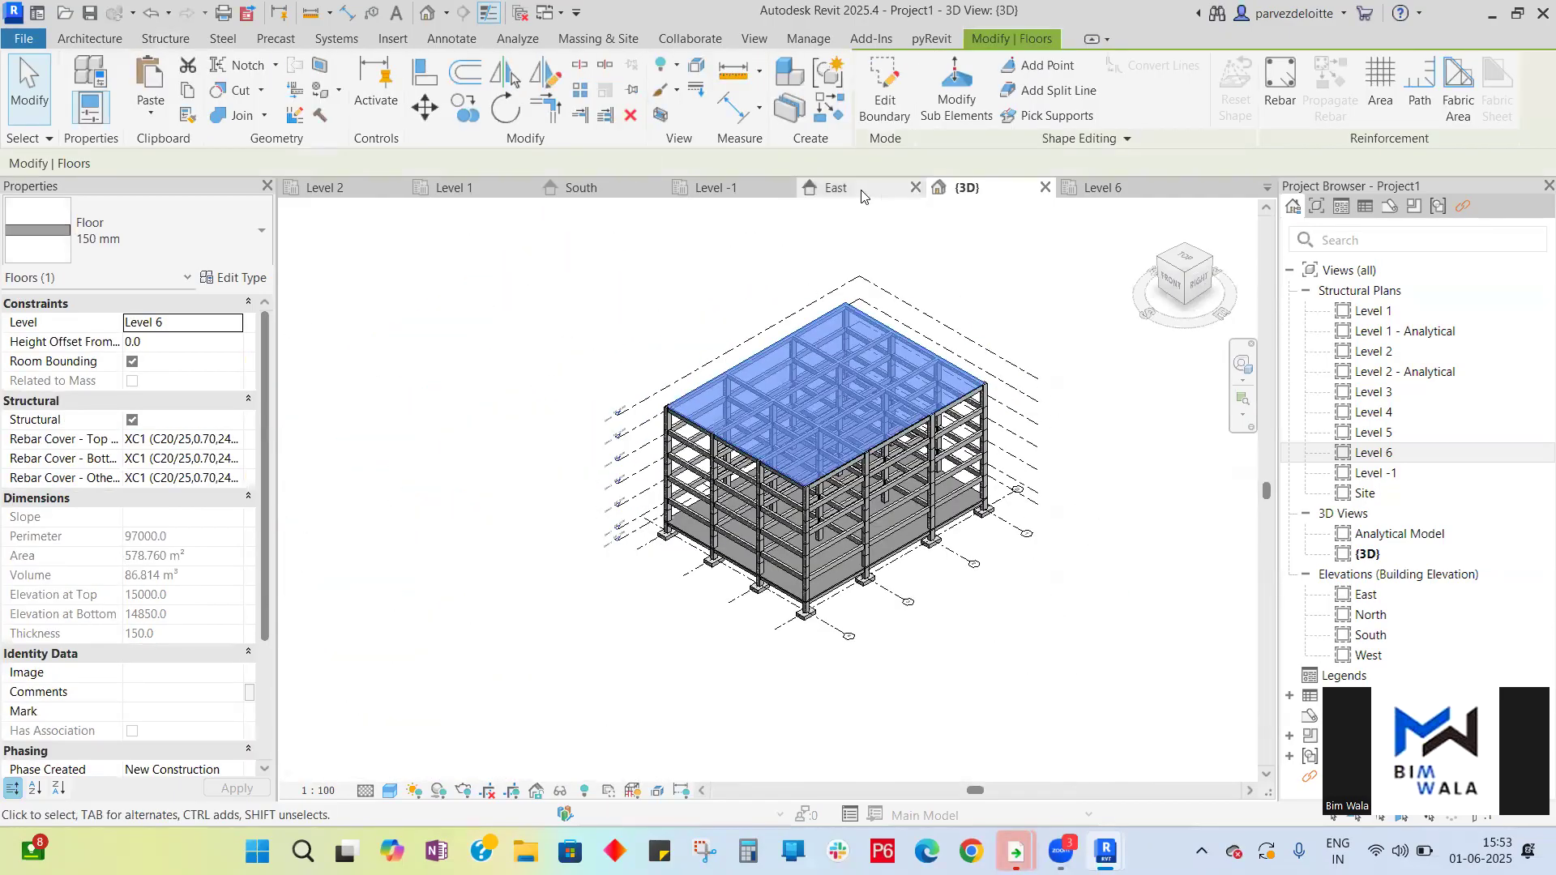
left_click(581, 187)
scroll(668, 287, "down", 3)
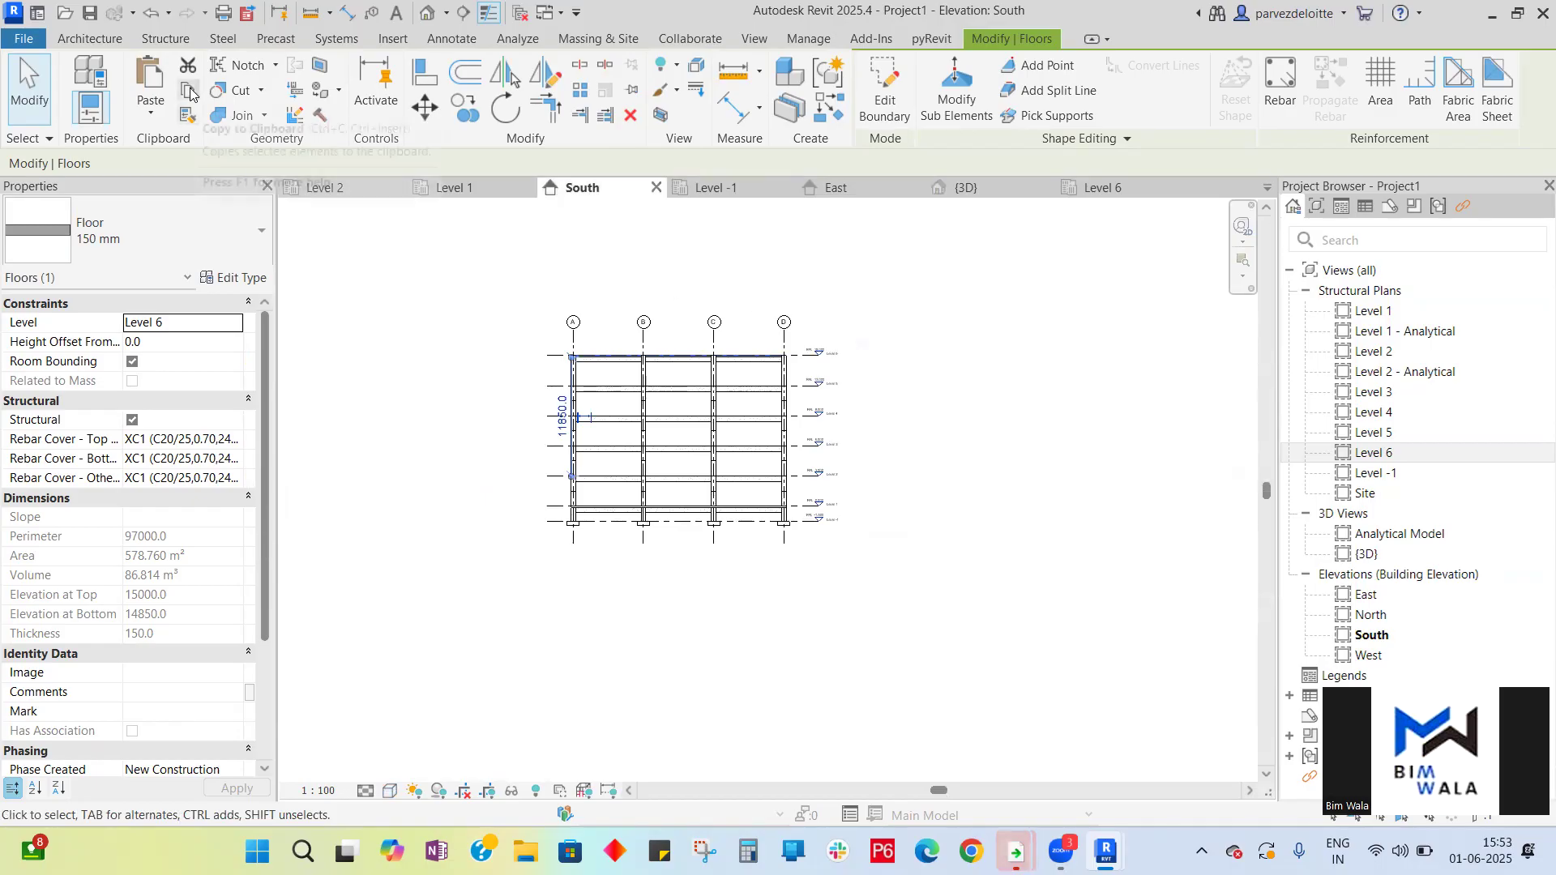
left_click(152, 107)
left_click(195, 188)
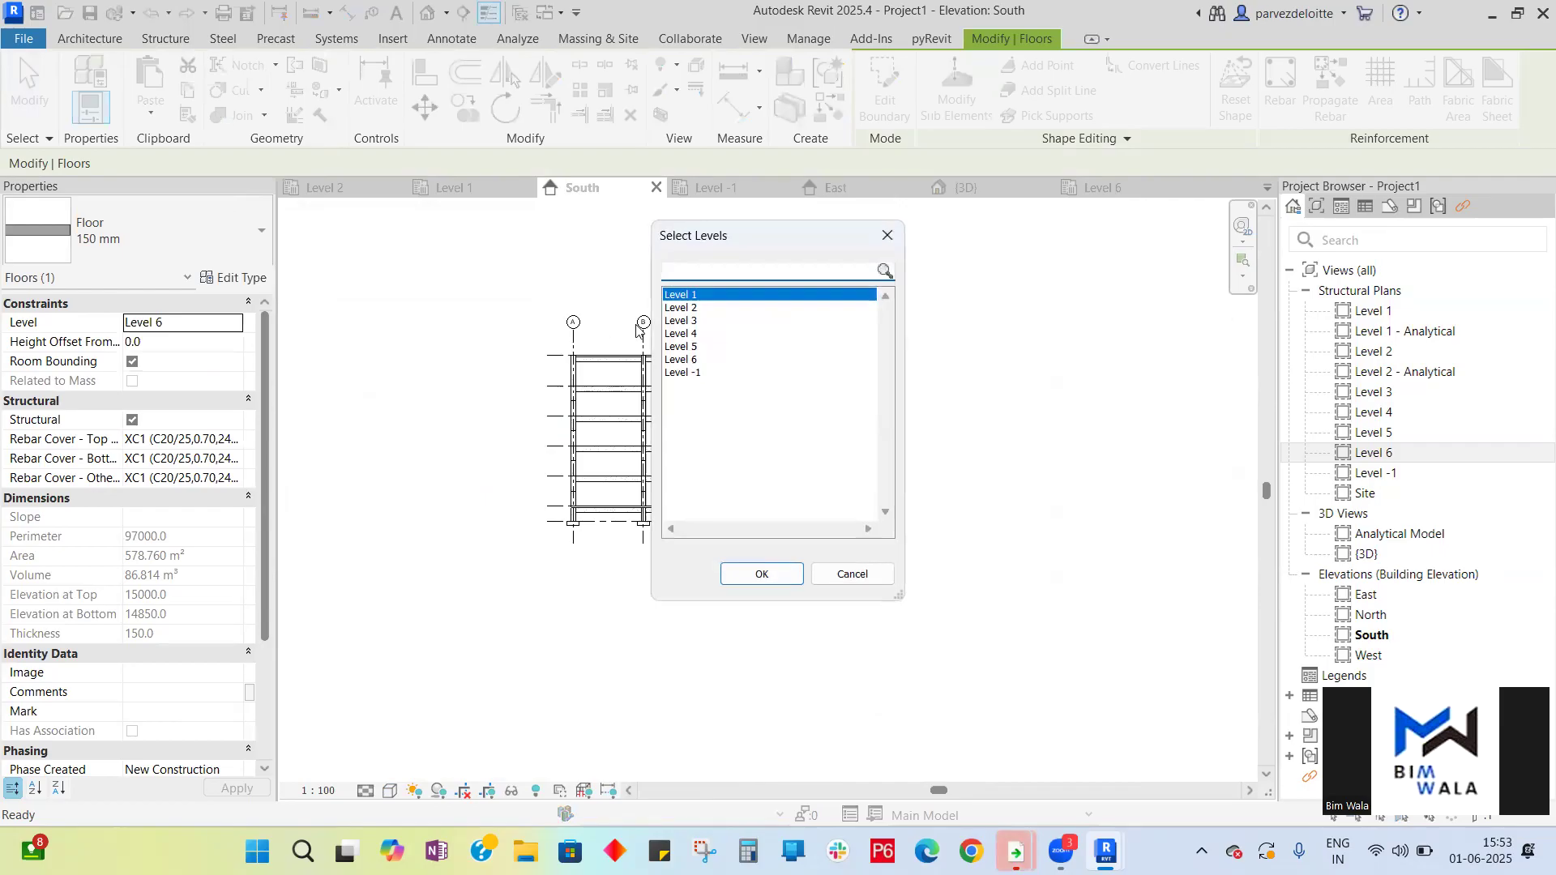
left_click(694, 310)
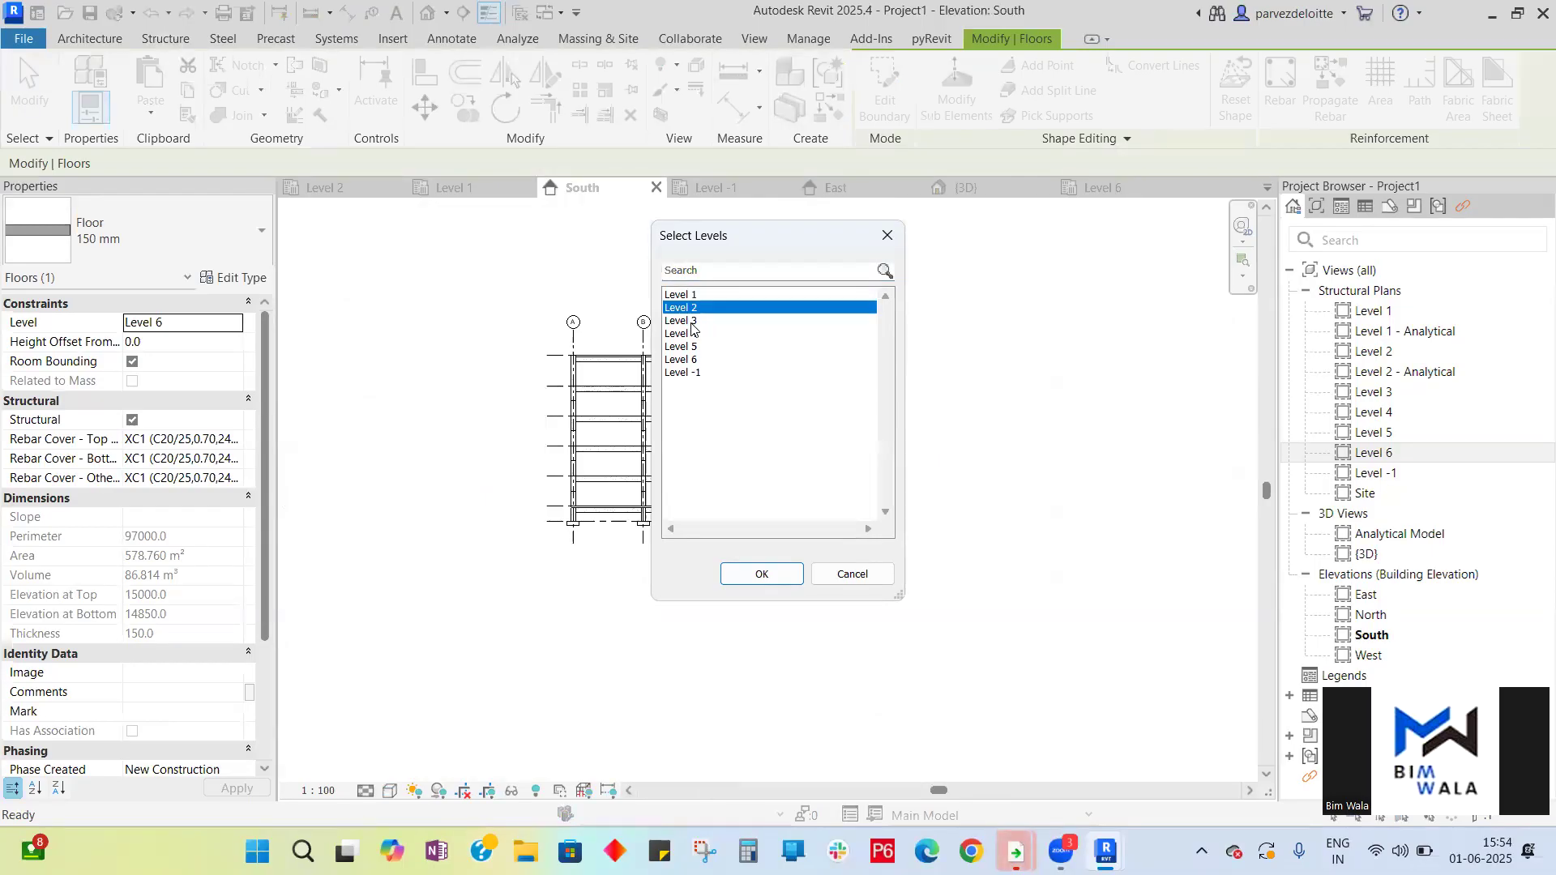
left_click(693, 321, "ctrl")
left_click(693, 335, "ctrl")
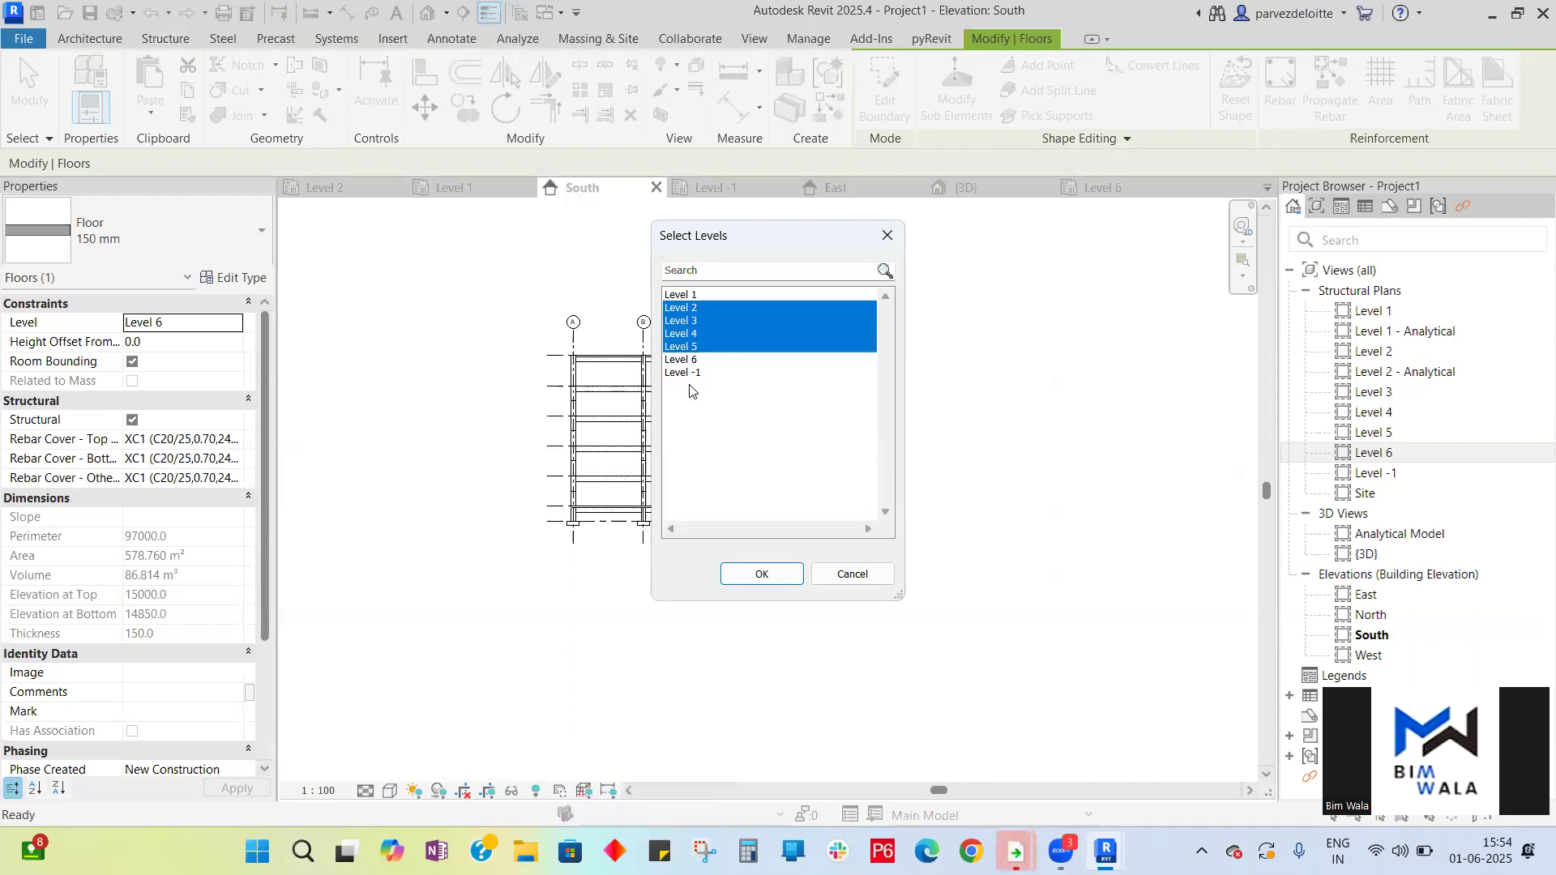
left_click(783, 575)
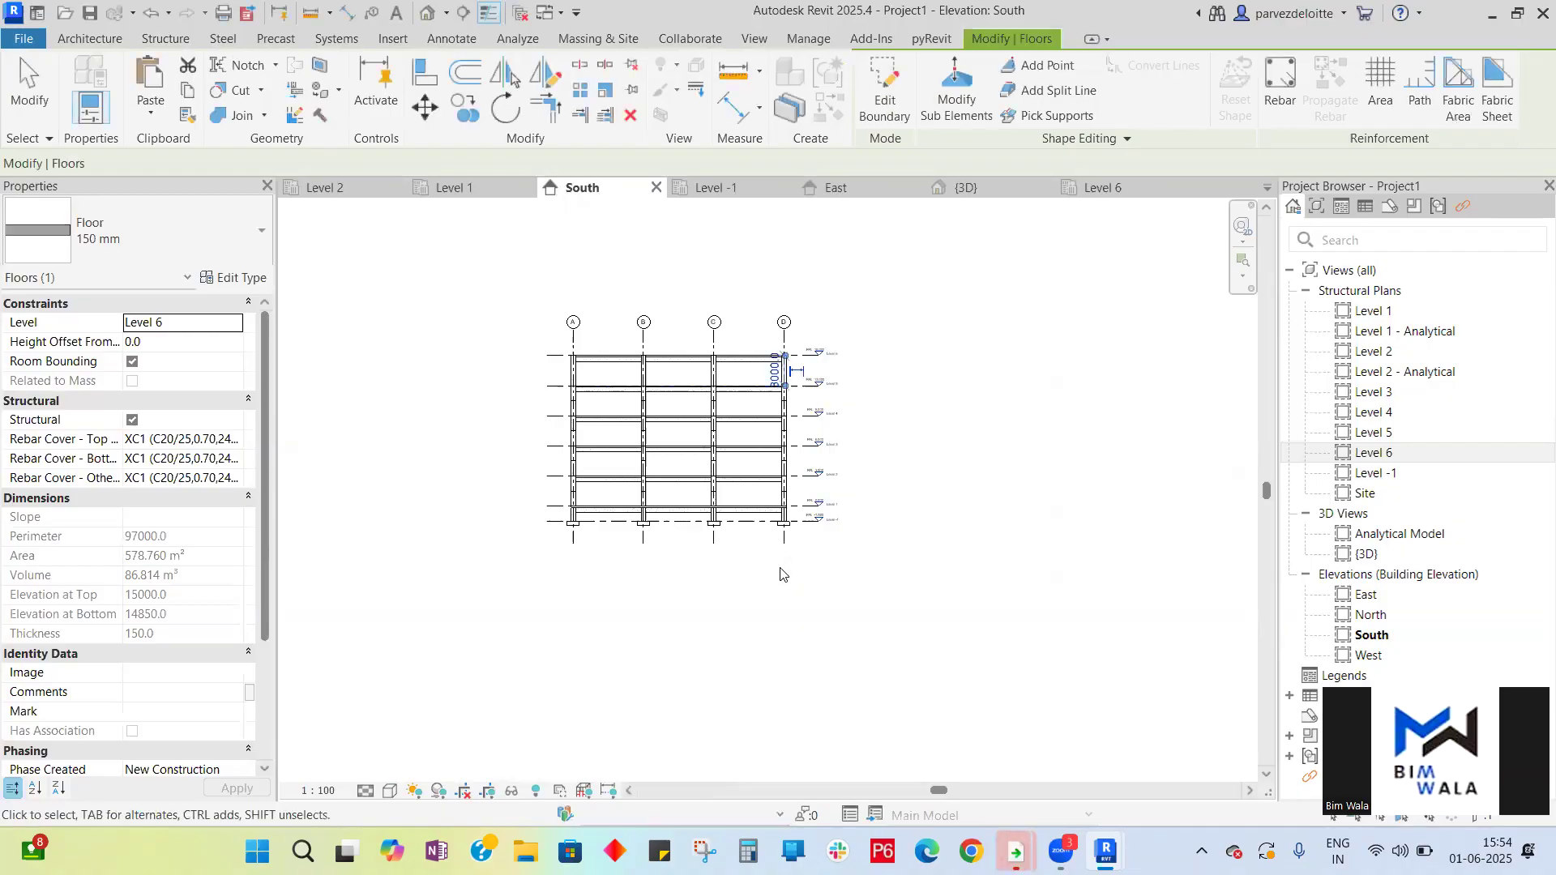
- Inspect the copied slabs in the South and East elevations, then orbit the 3D view
scroll(649, 382, "up", 5)
scroll(700, 320, "down", 3)
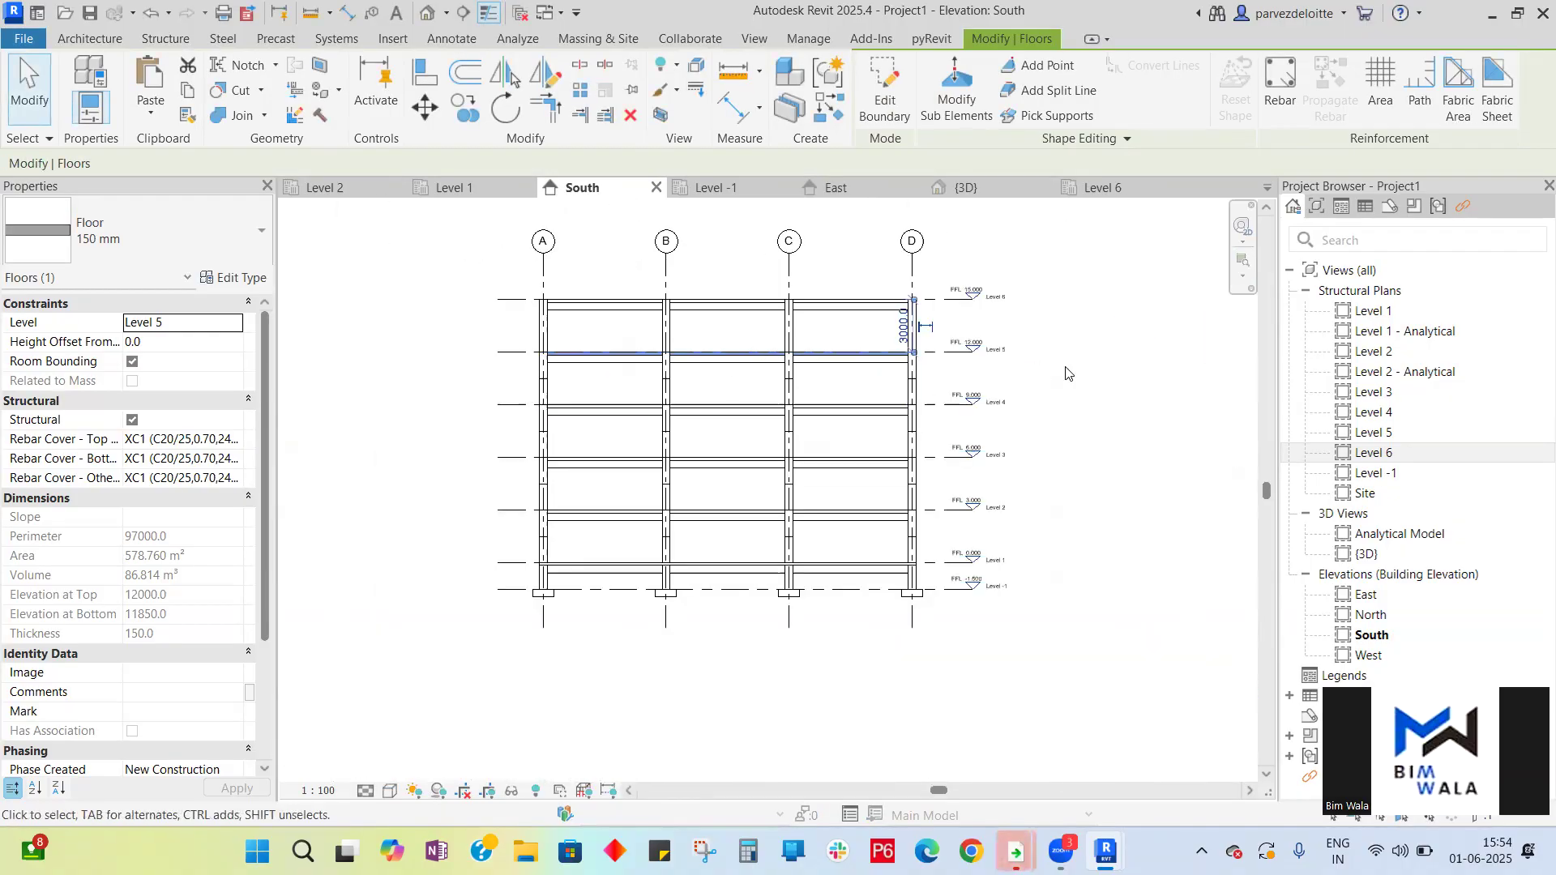
left_click(1066, 372)
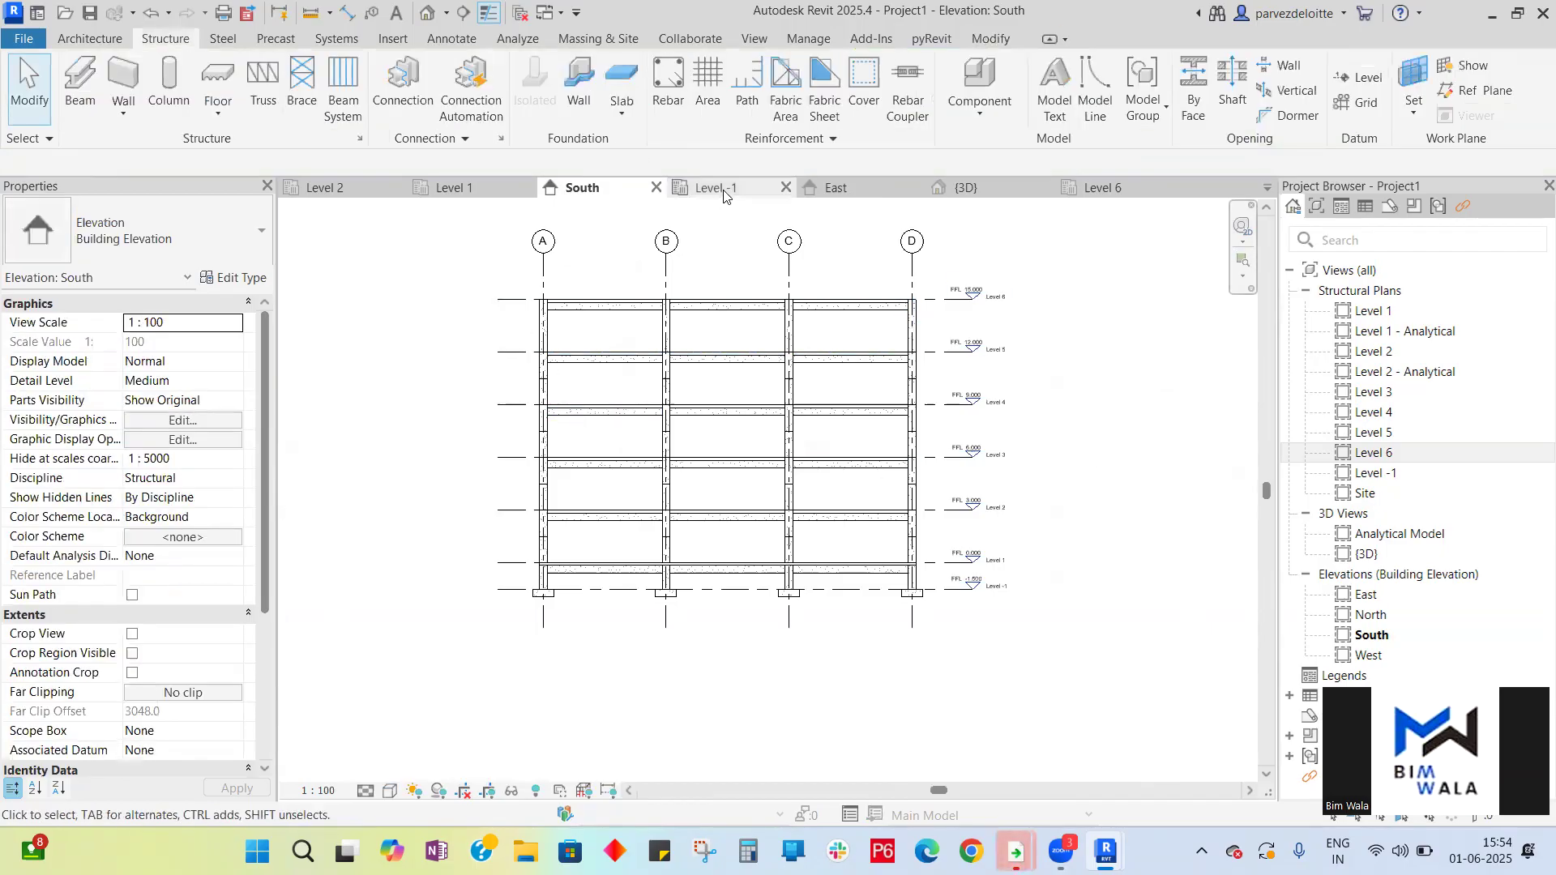
left_click(838, 188)
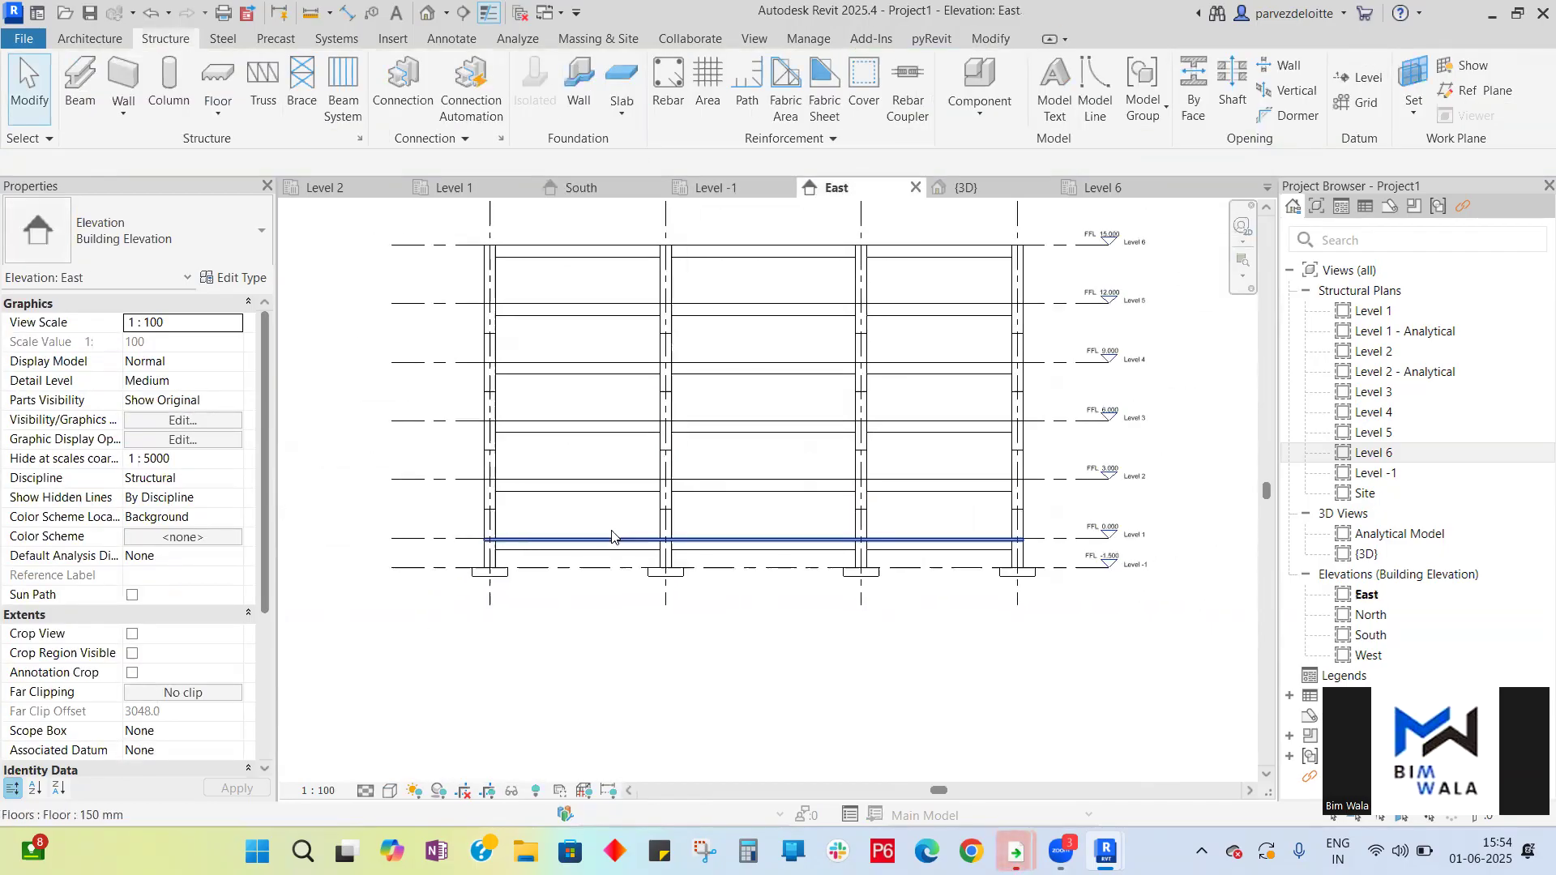
scroll(612, 535, "down", 1)
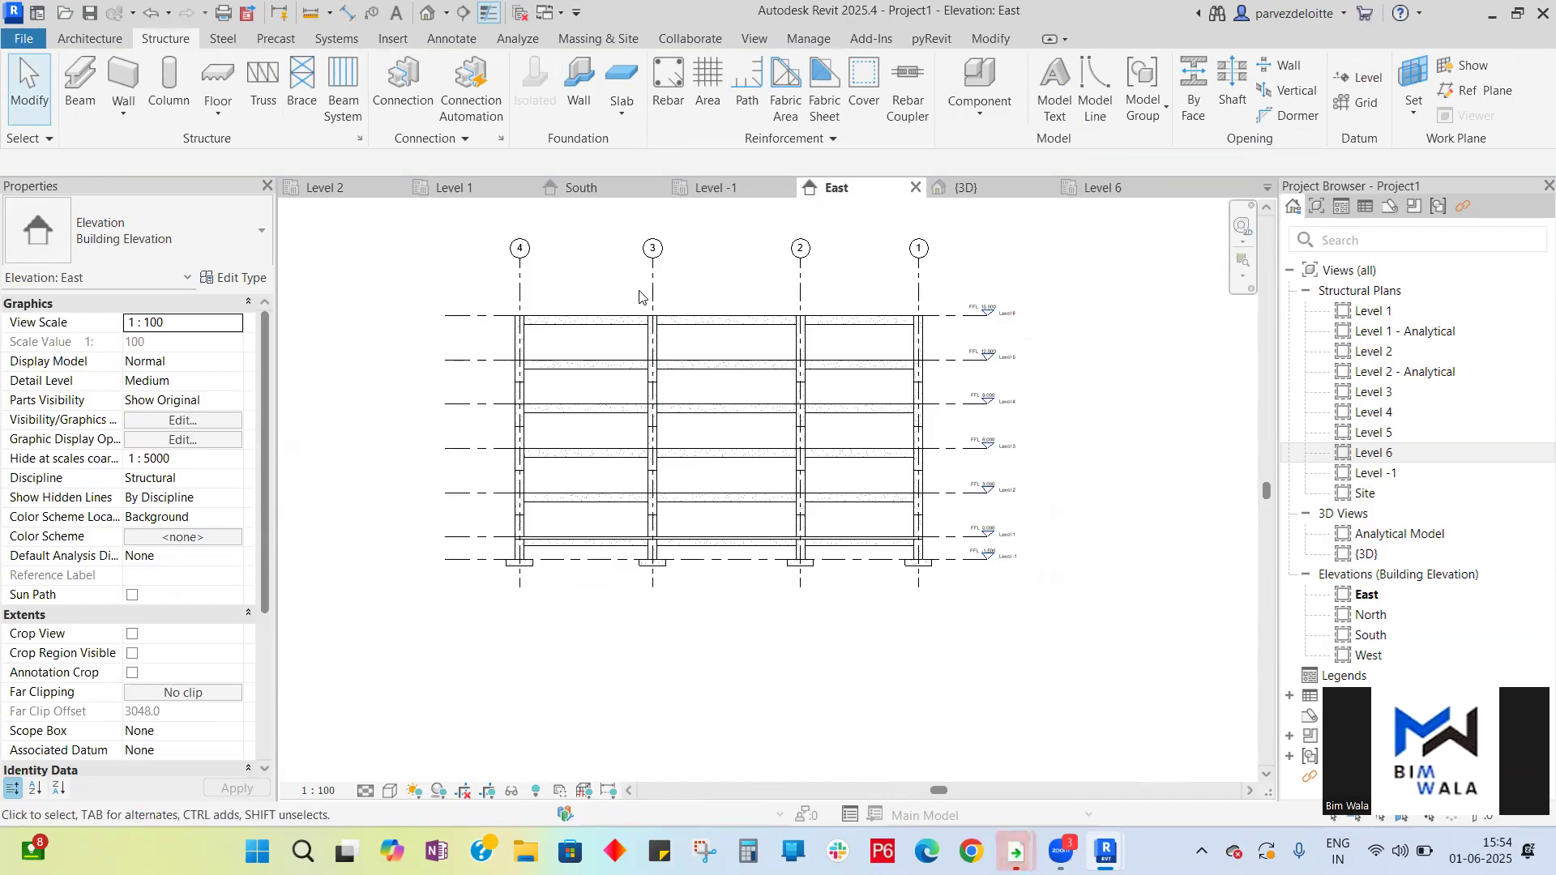
left_click(1005, 189)
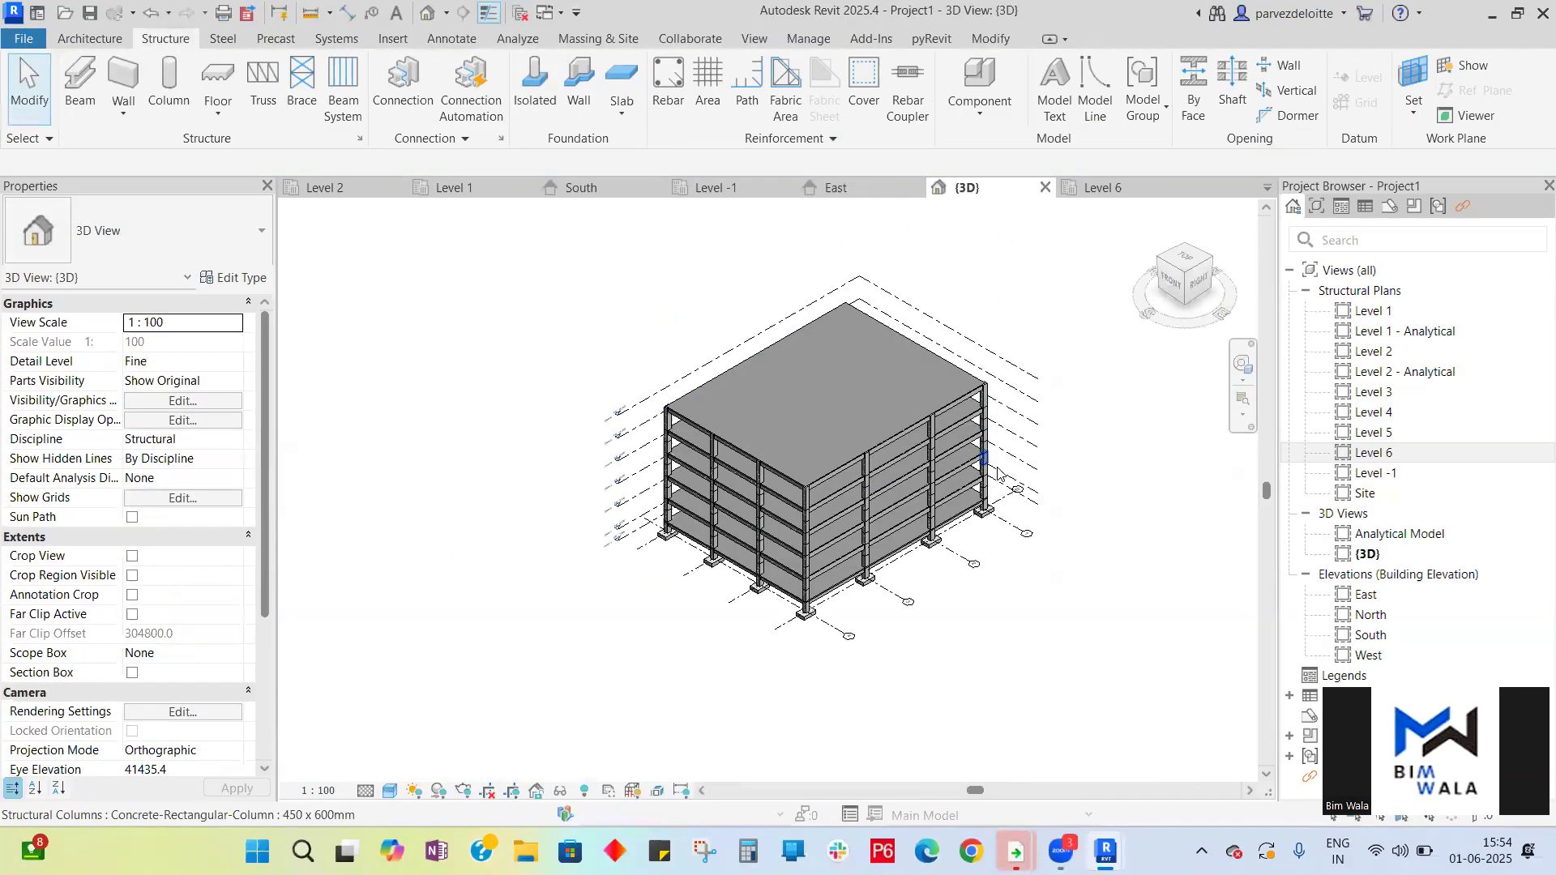
scroll(996, 474, "up", 5)
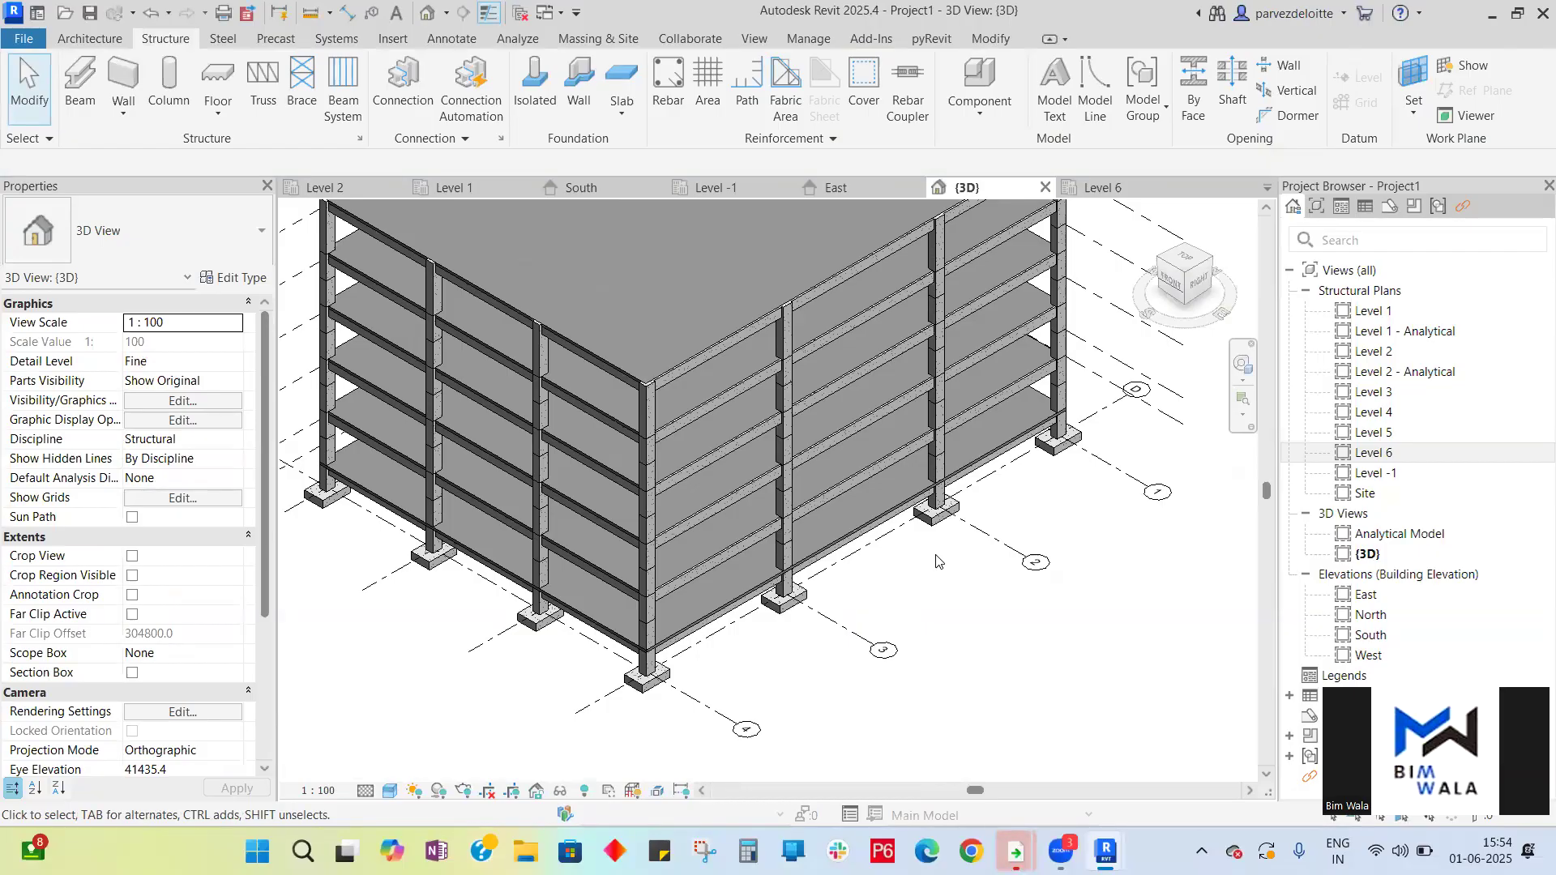
left_click(1242, 363)
left_click_drag(1100, 559, 1138, 580)
left_click_drag(787, 539, 1207, 486)
left_click_drag(380, 665, 1001, 547)
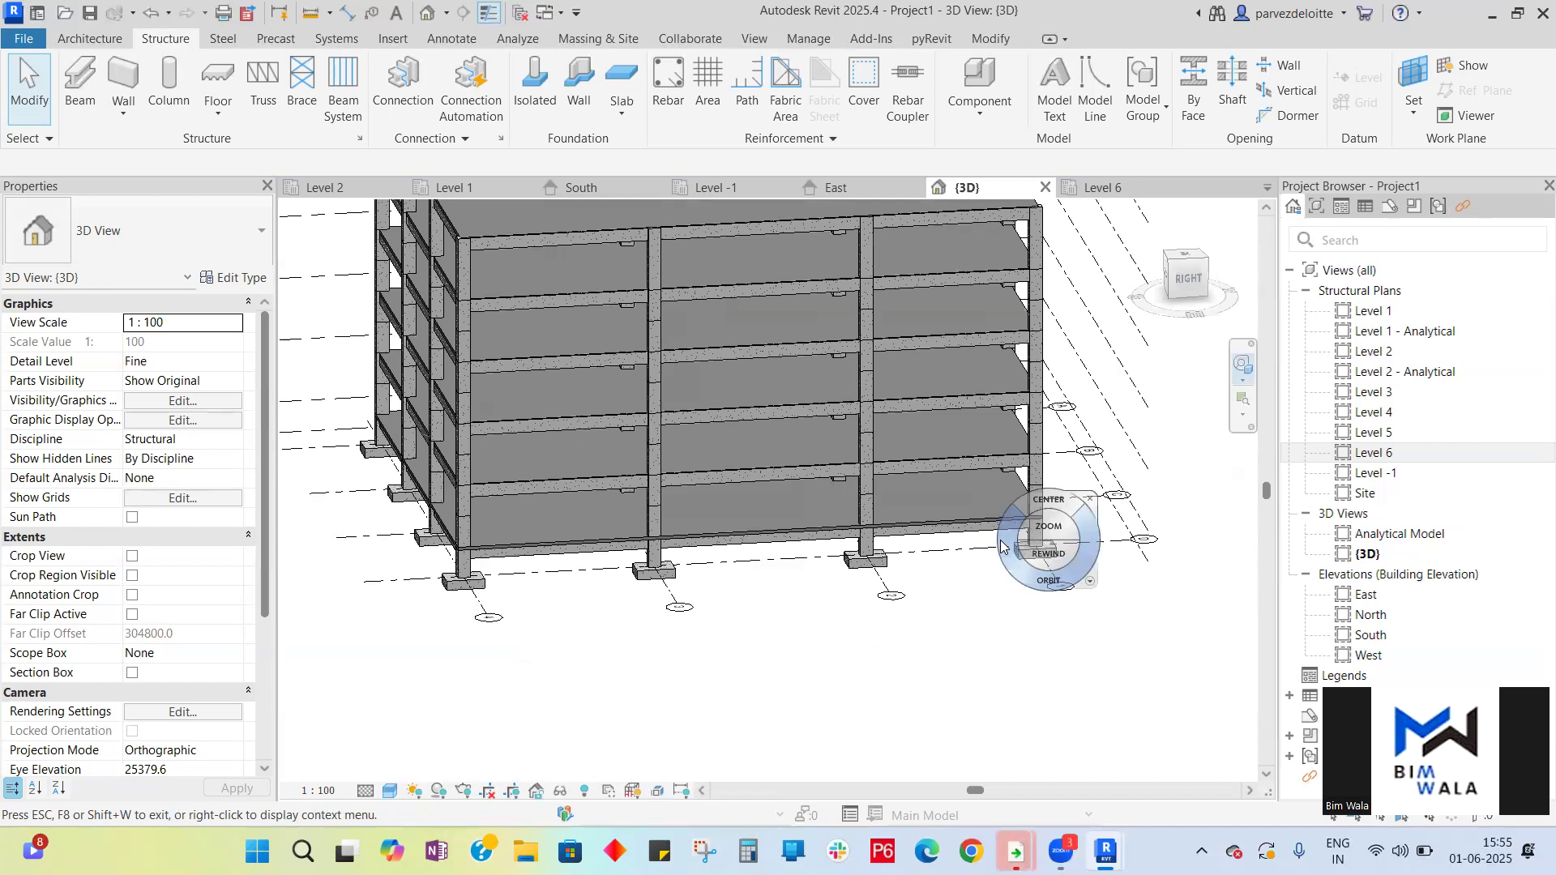